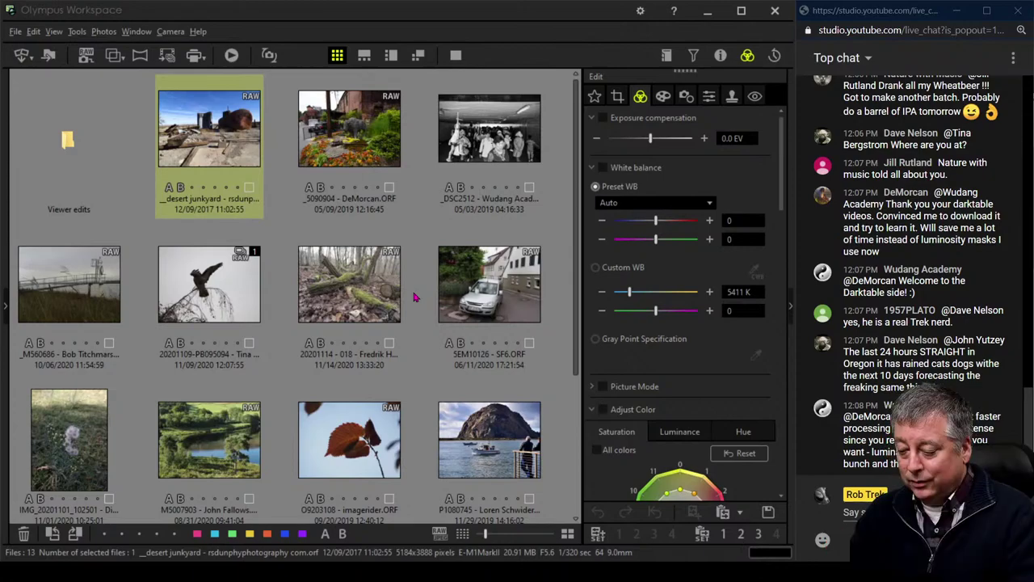
- Open the desert junkyard RAW photo from the thumbnail grid in the large editing view
double_click(184, 162)
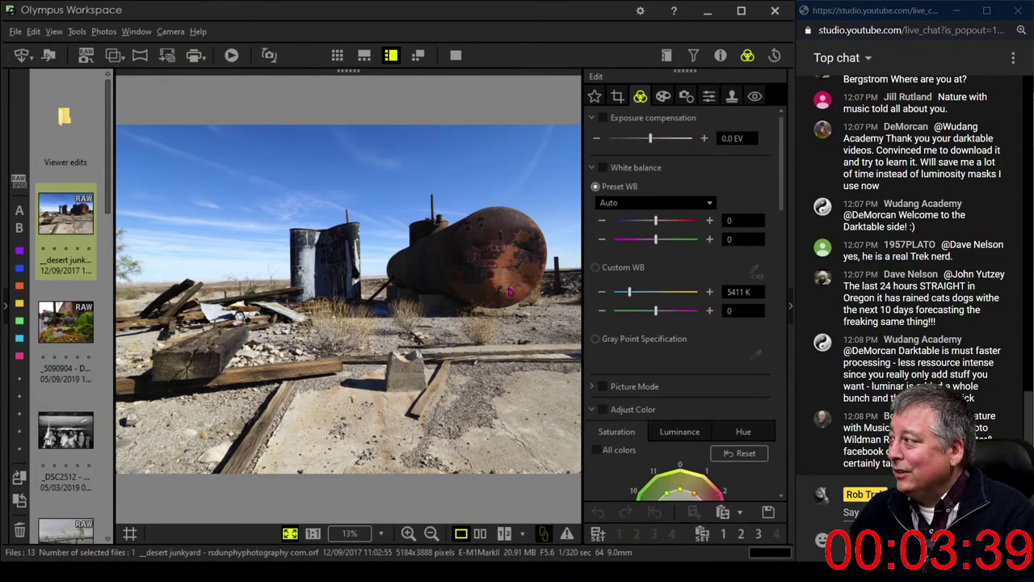
left_click(444, 249)
left_click_drag(444, 248, 510, 389)
left_click(510, 389)
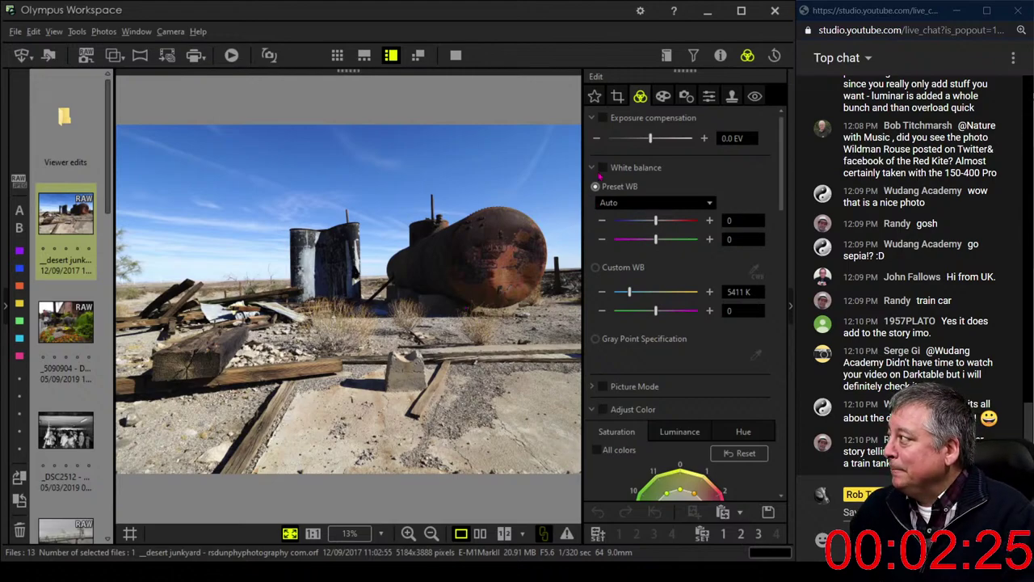
- Try a 1:1 crop of about 2936 x 2936 pixels framing the metal drums and the rusty tank
left_click(617, 97)
left_click(621, 172)
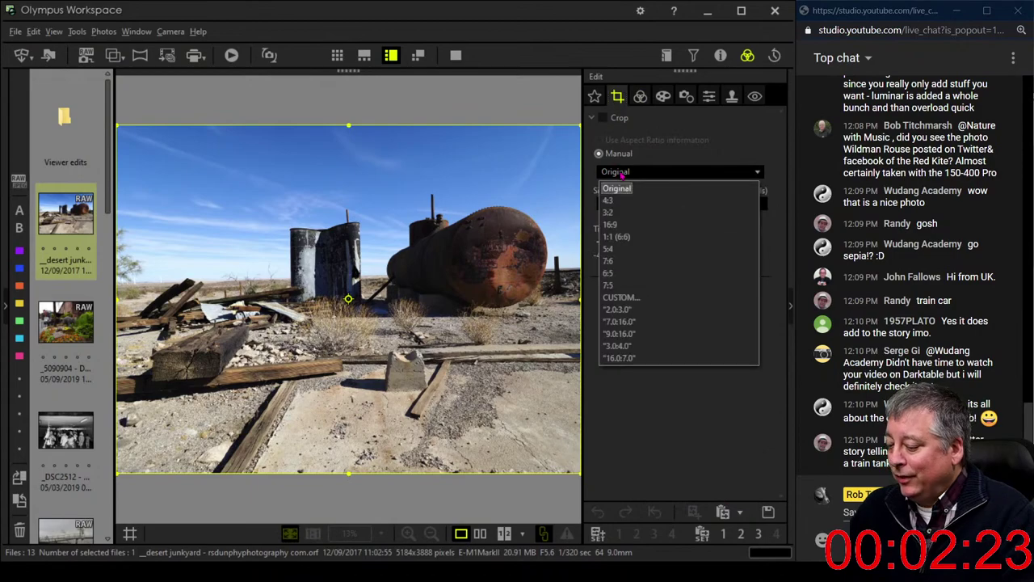
left_click(618, 237)
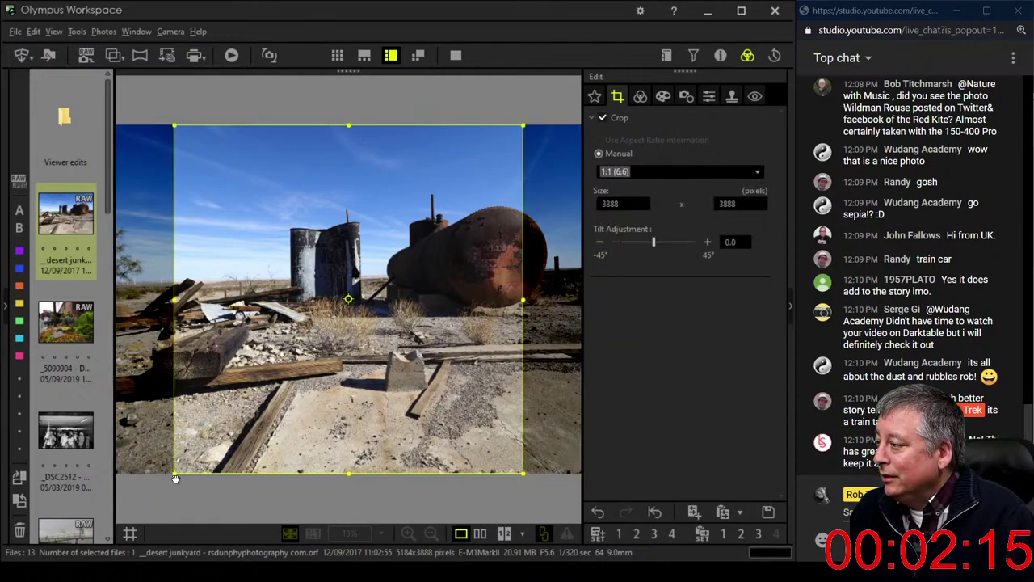
left_click_drag(175, 473, 259, 388)
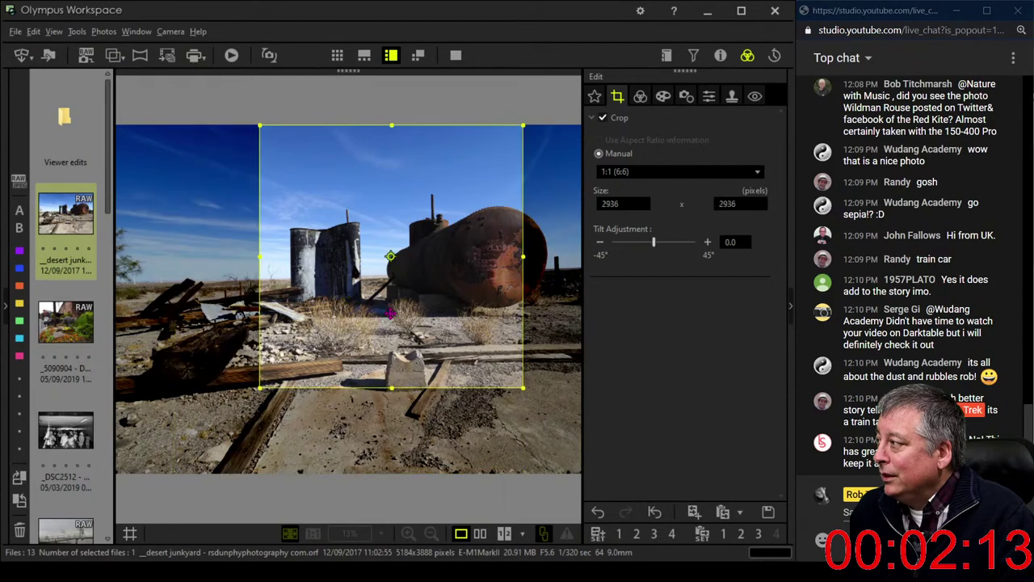
left_click_drag(373, 378, 433, 349)
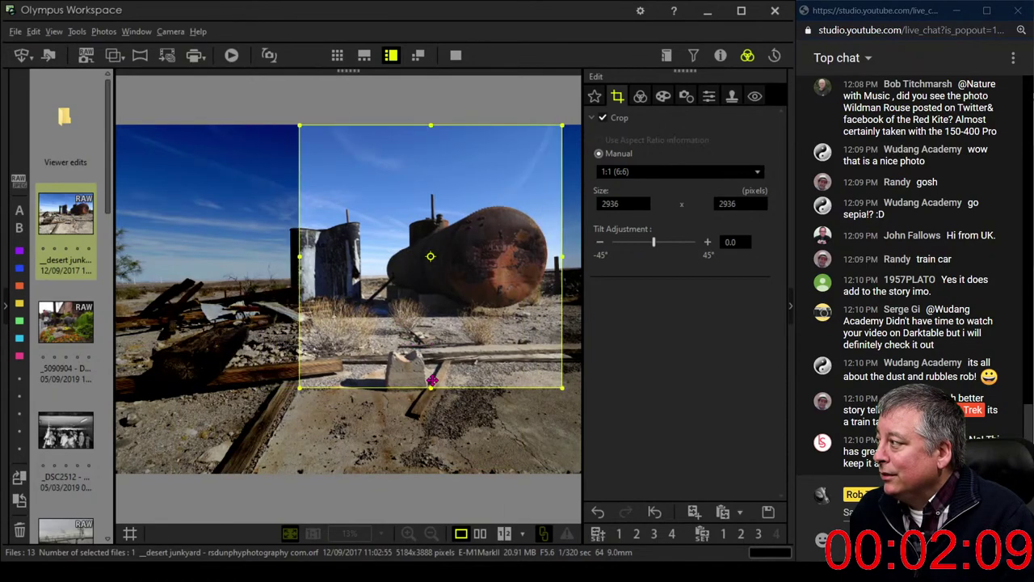
- Try a 4:3 crop of about 3240 x 2430 pixels around the drums and rusty tank, and preview it
left_click(662, 173)
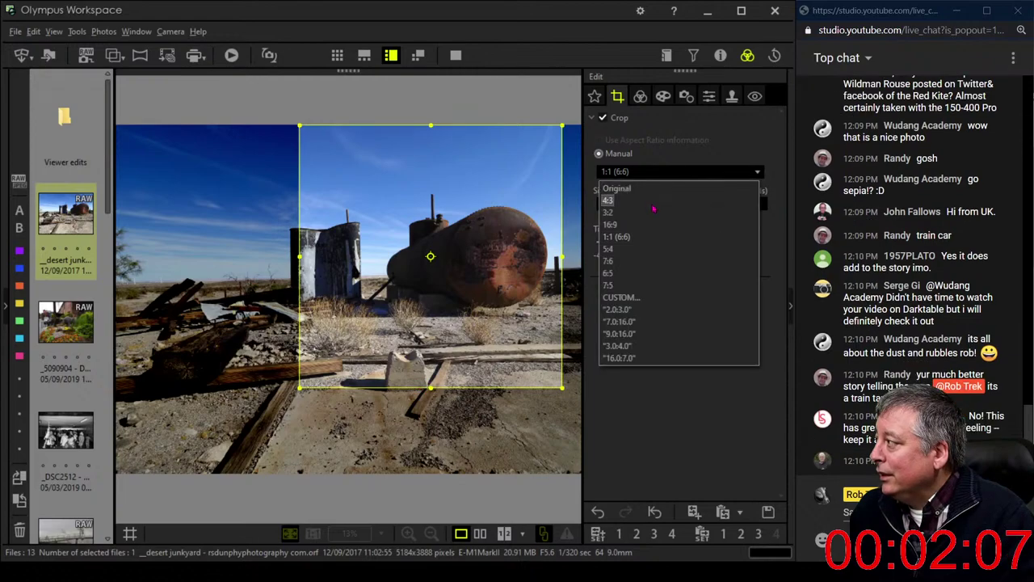
left_click(654, 203)
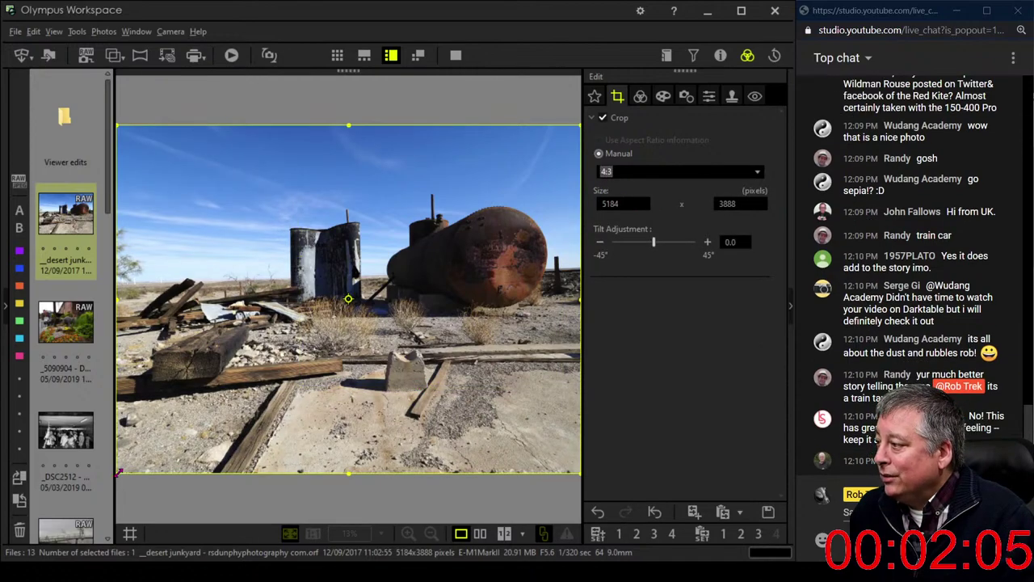
left_click_drag(128, 471, 291, 343)
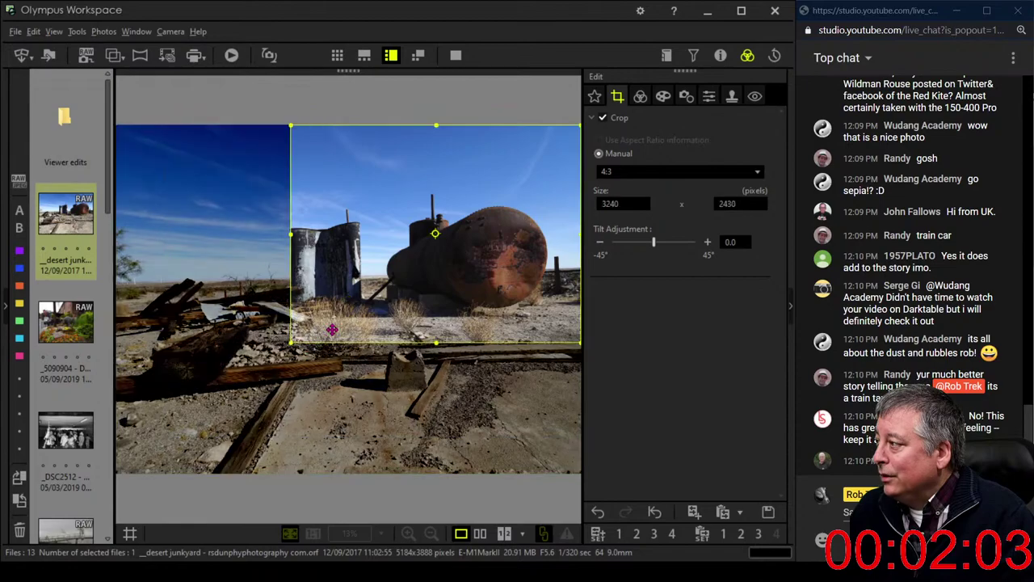
left_click_drag(356, 311, 333, 307)
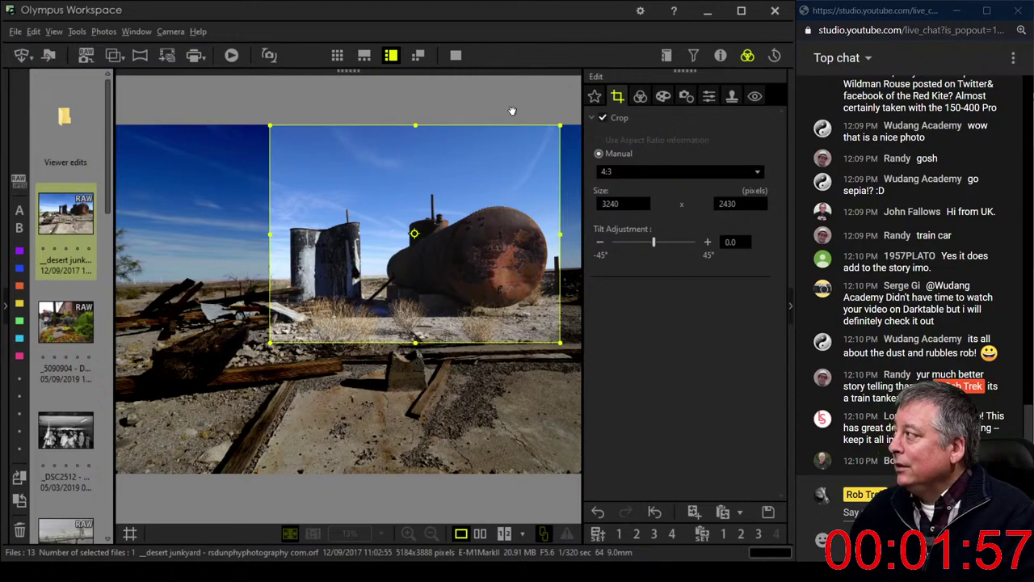
left_click(640, 97)
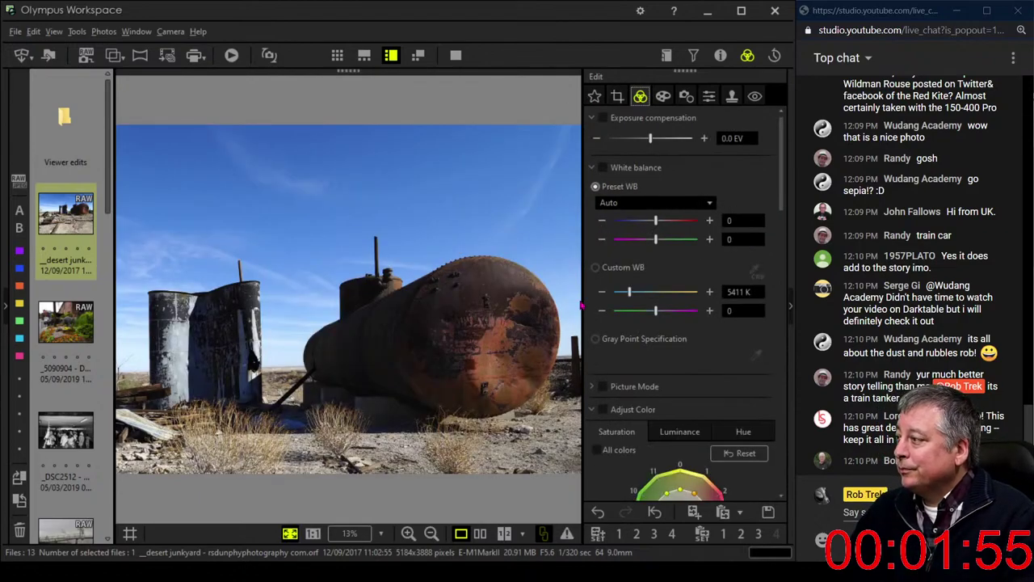
- Crop the photo to 16:9 at about 4151 x 2334 pixels around the drums, tank and nearby rubble, and preview it
left_click(620, 99)
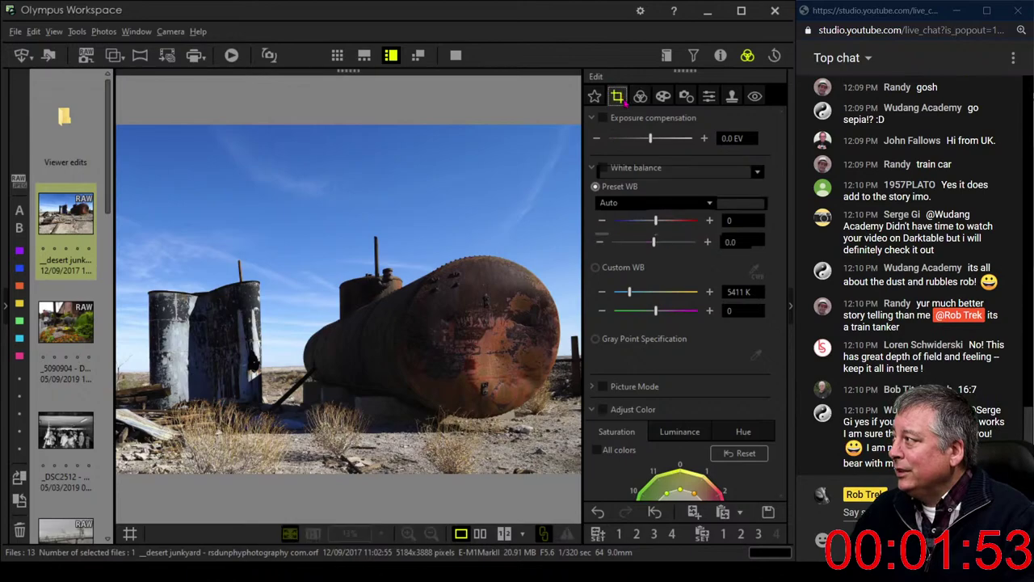
left_click(624, 171)
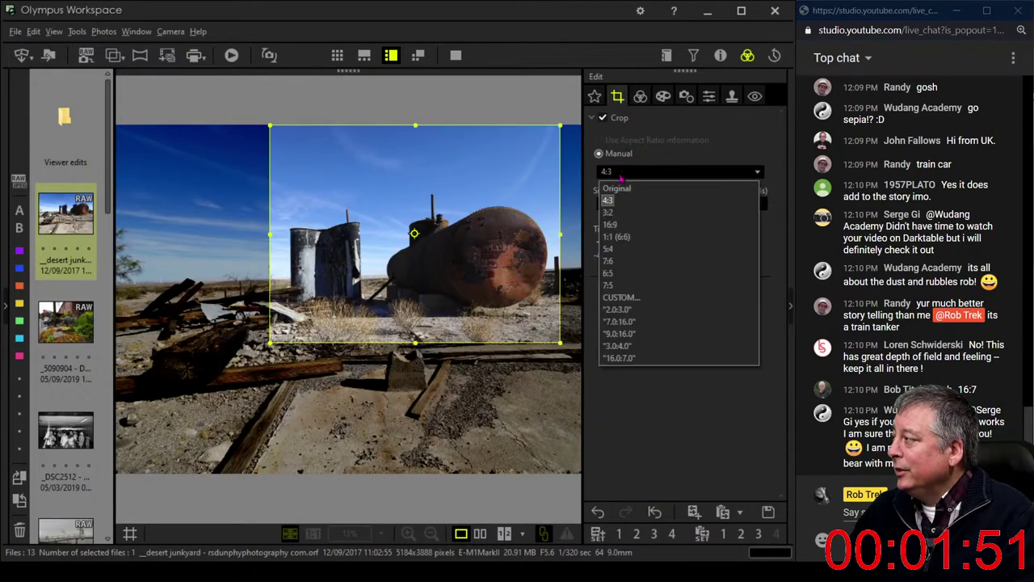
left_click(619, 227)
left_click_drag(551, 235, 439, 213)
left_click_drag(349, 389, 349, 333)
left_click_drag(418, 306, 464, 313)
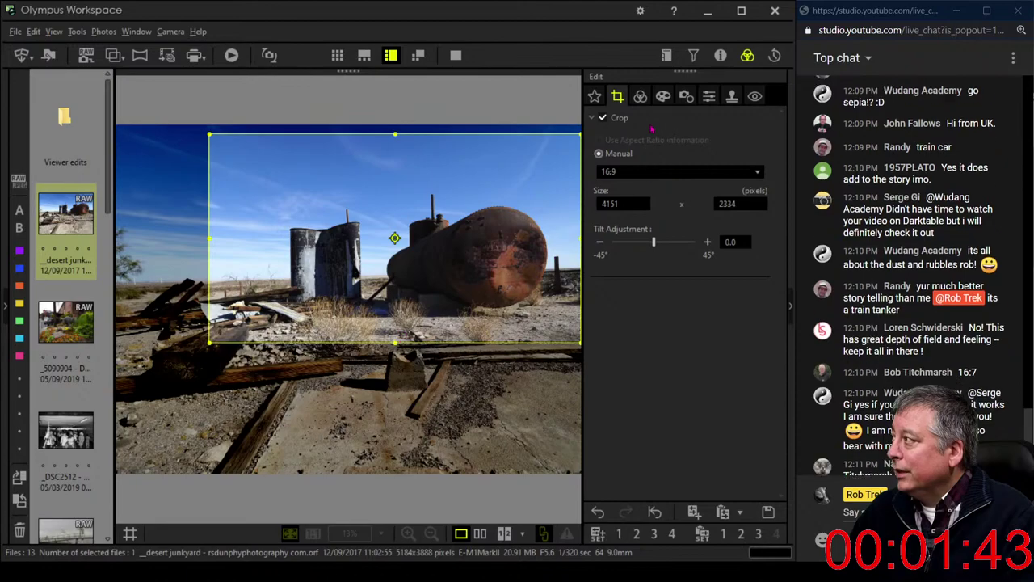
left_click(640, 97)
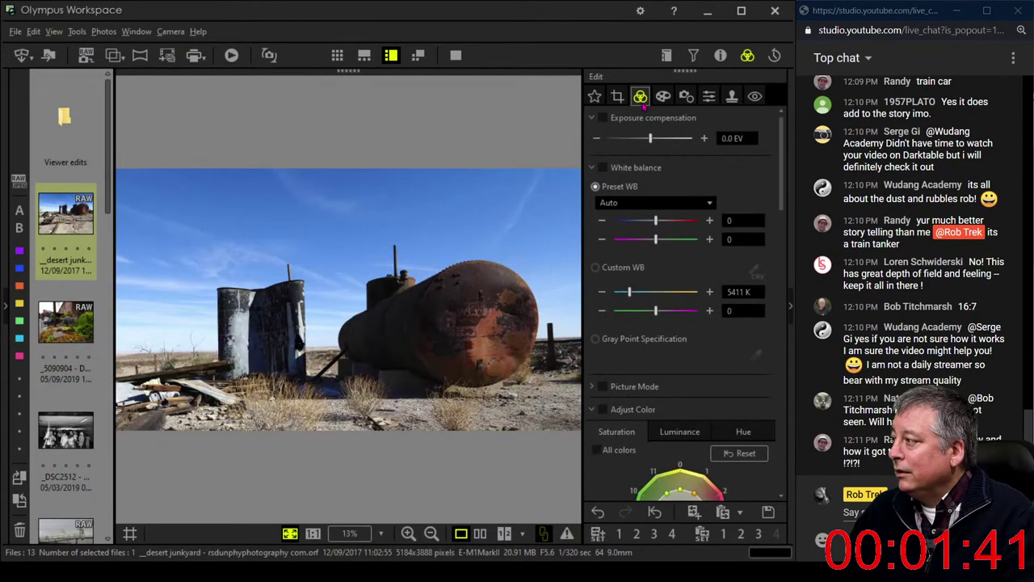
- Set the crop's tilt adjustment to 0.8 to level the horizon, and preview the cropped photo
left_click(619, 97)
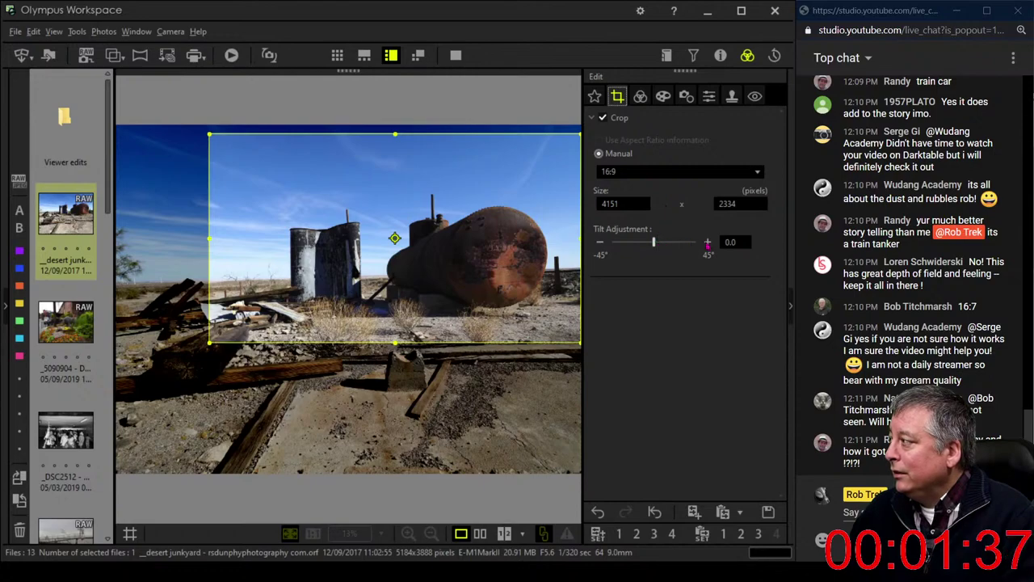
left_click(708, 243)
left_click(707, 242)
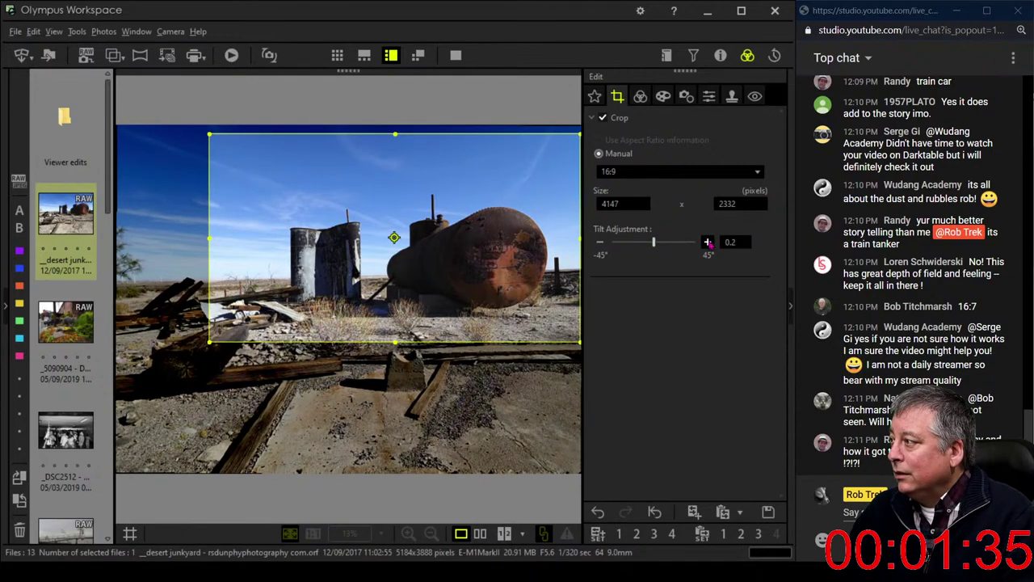
left_click(708, 243)
left_click(707, 242)
left_click(708, 242)
left_click(708, 242)
left_click(707, 242)
left_click(707, 242)
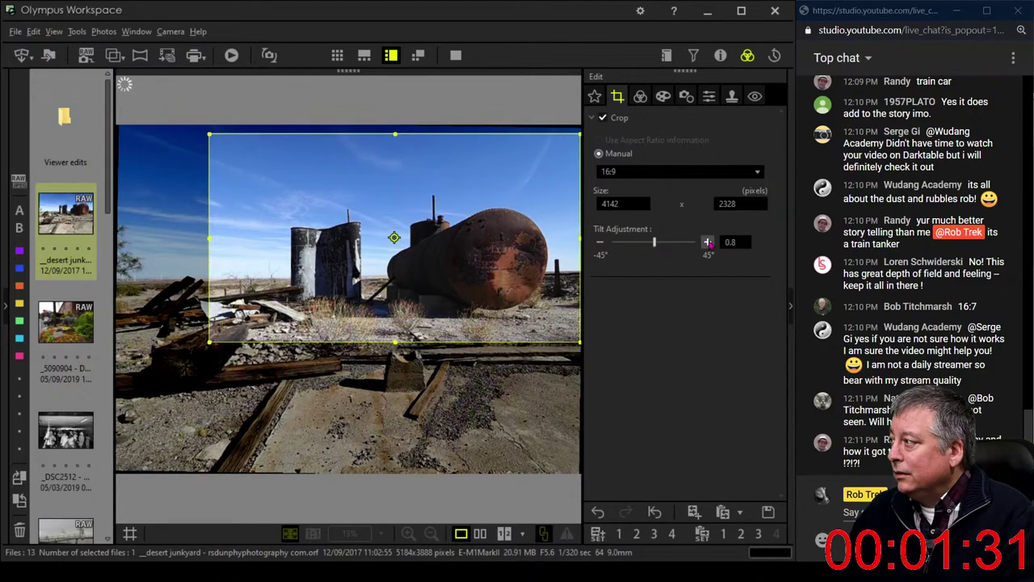
left_click(644, 97)
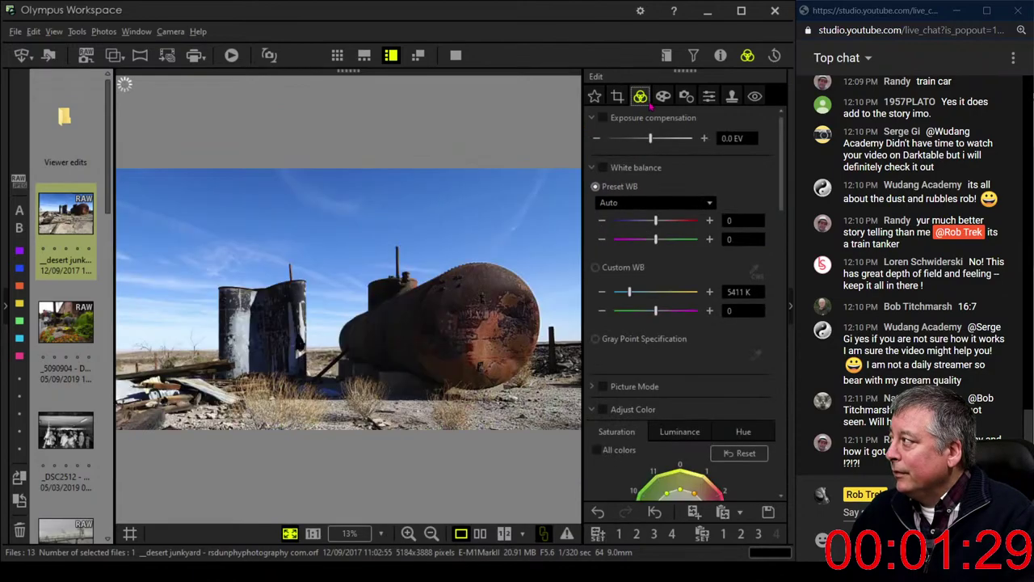
- Apply the Dramatic Tone art filter to the photo after trying Dramatic Tone II
left_click(686, 97)
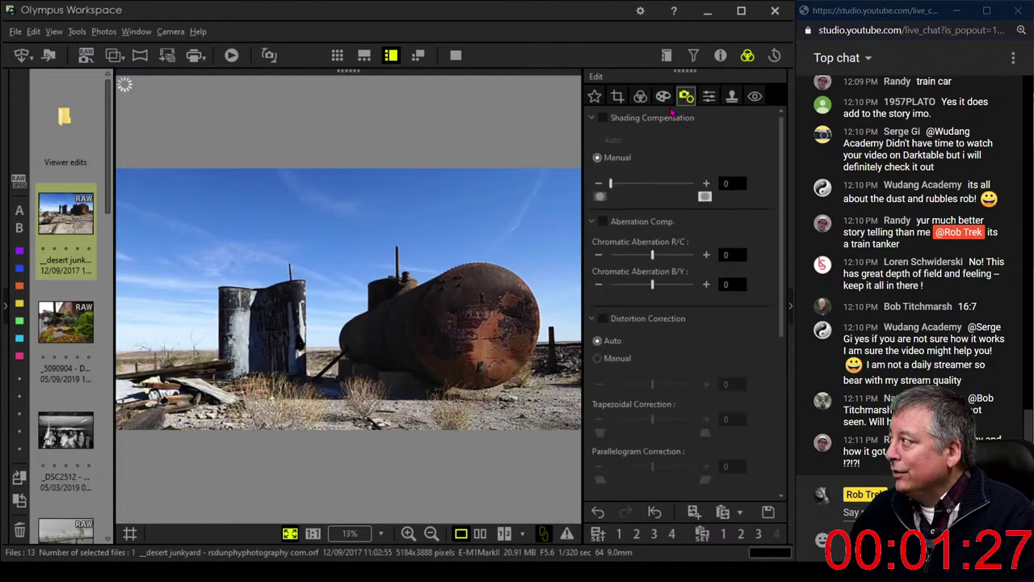
left_click(663, 98)
left_click(673, 145)
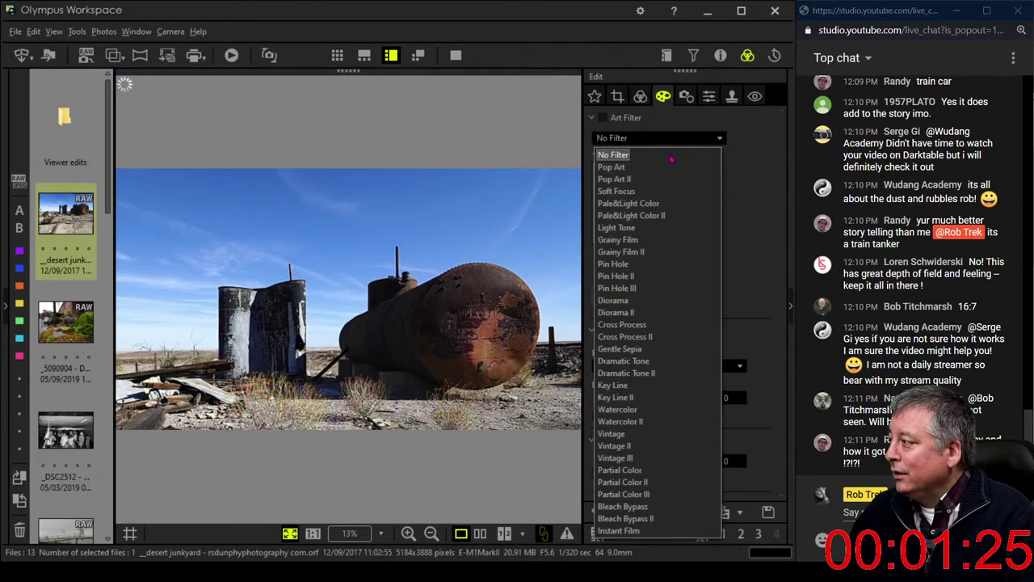
left_click(656, 372)
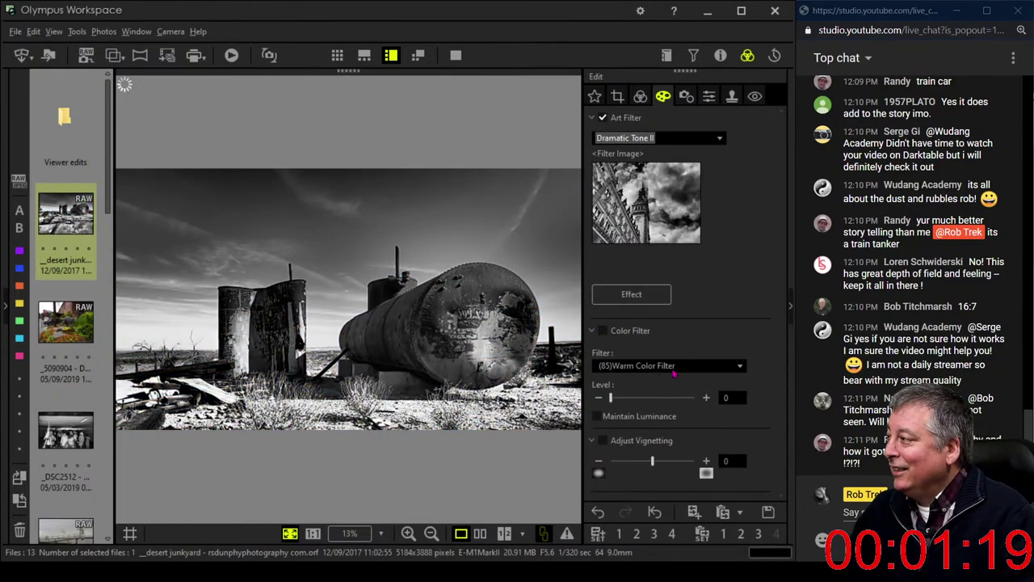
left_click(683, 141)
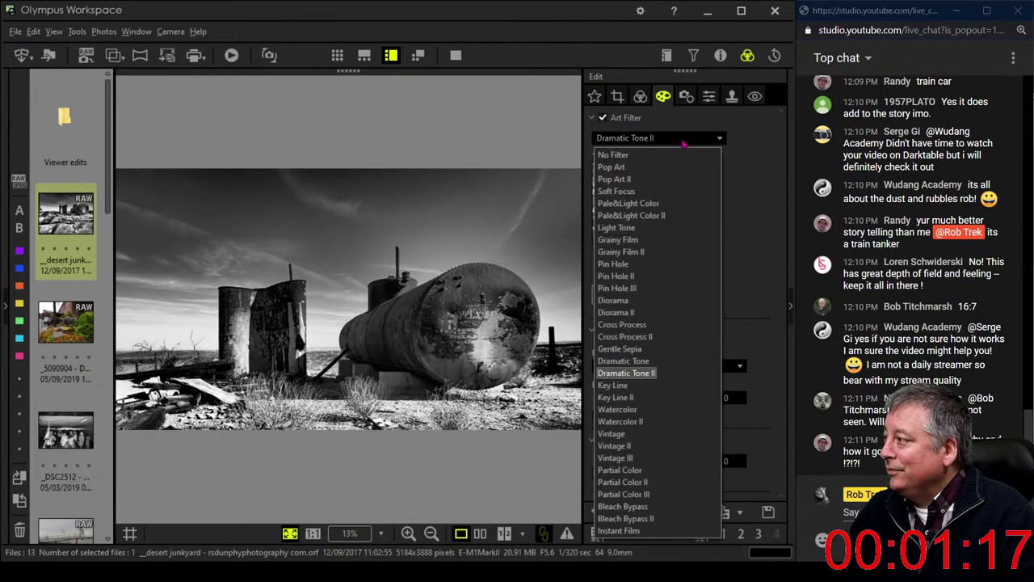
left_click(670, 359)
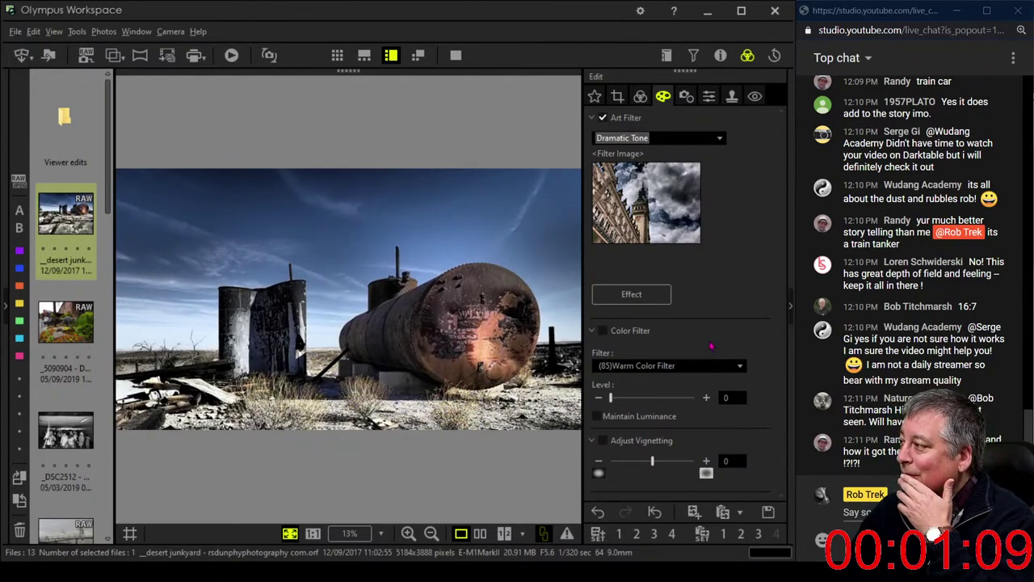
- Raise the photo's overall saturation adjustment to 2.0
left_click(639, 96)
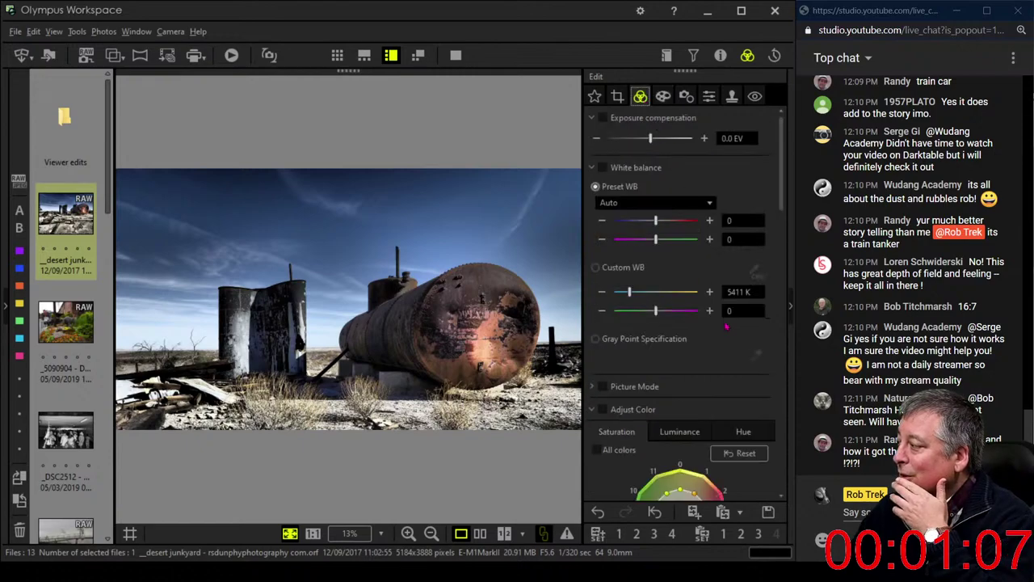
left_click_drag(780, 202, 701, 432)
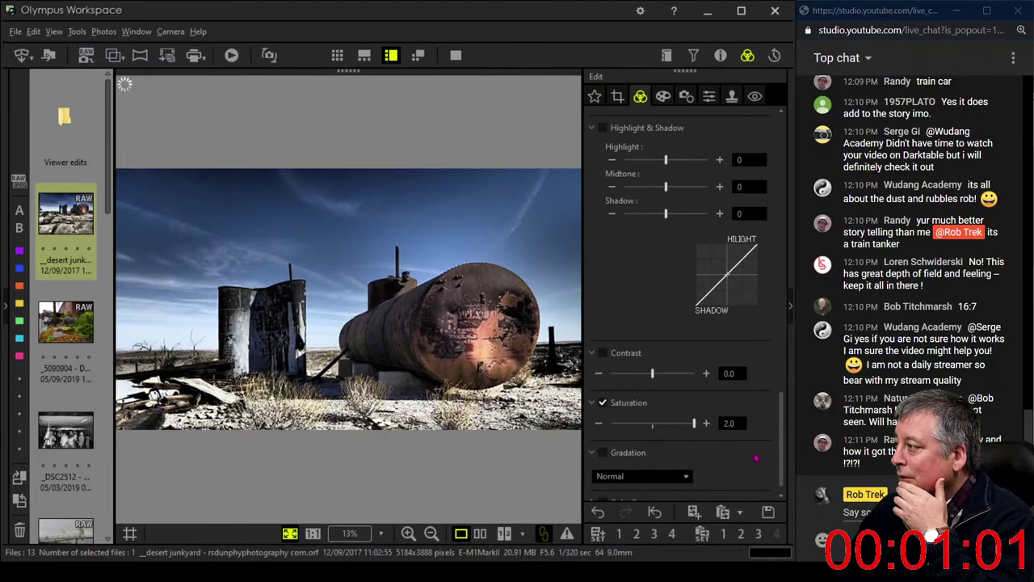
- Expand the picture mode settings and set the picture mode to Natural
left_click_drag(788, 425, 790, 179)
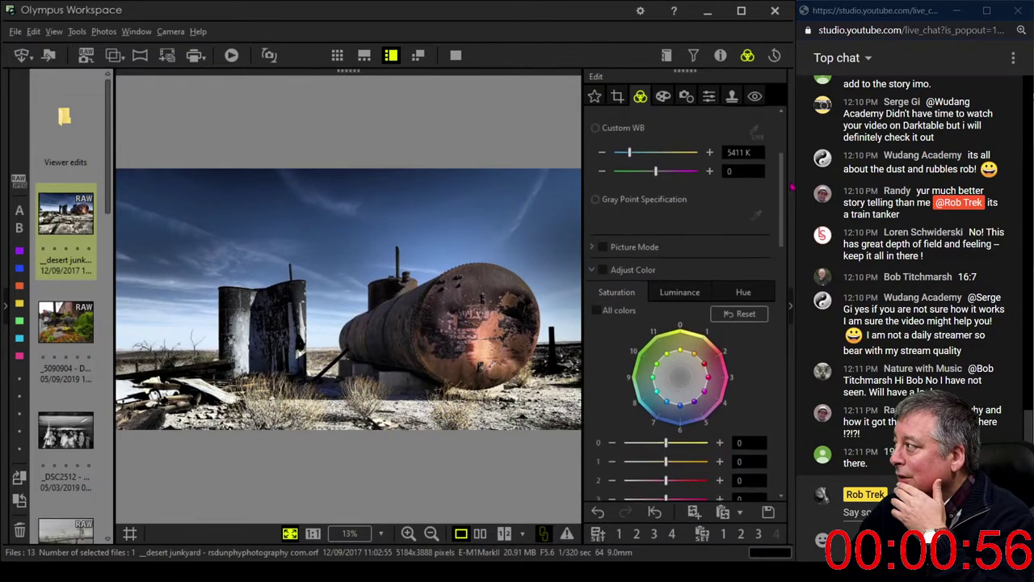
left_click(591, 247)
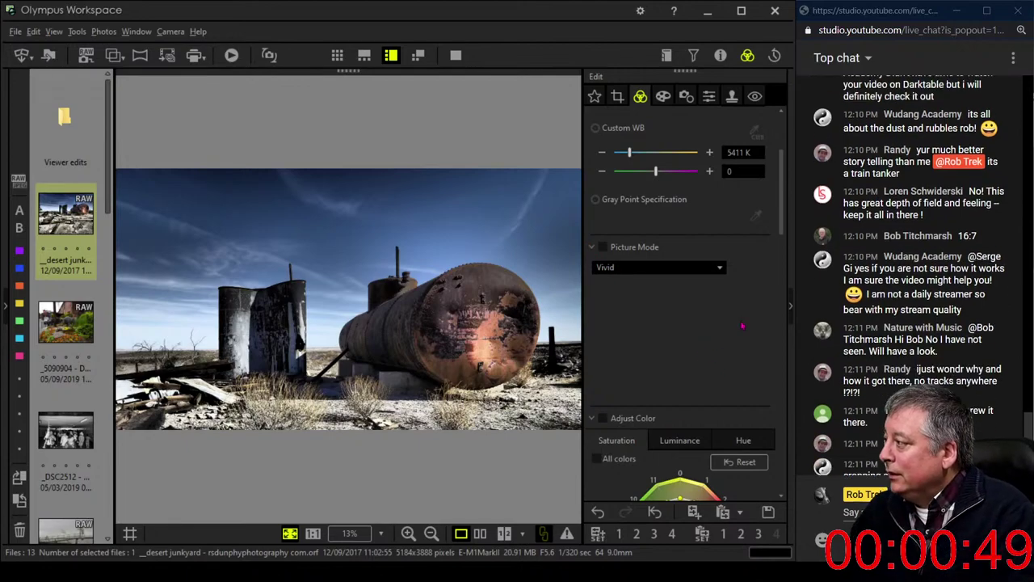
left_click_drag(778, 218, 780, 230)
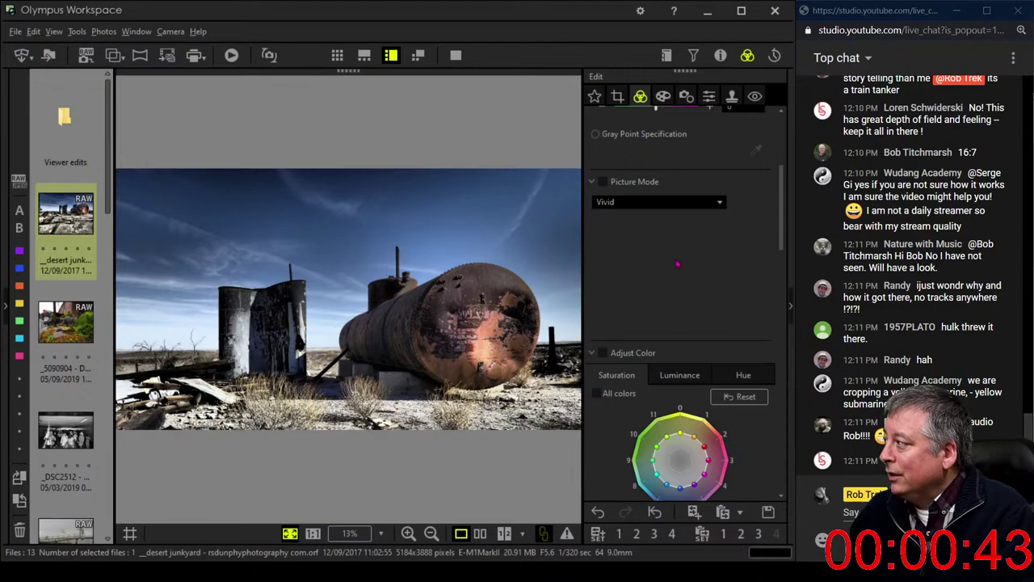
left_click(655, 204)
left_click(648, 218)
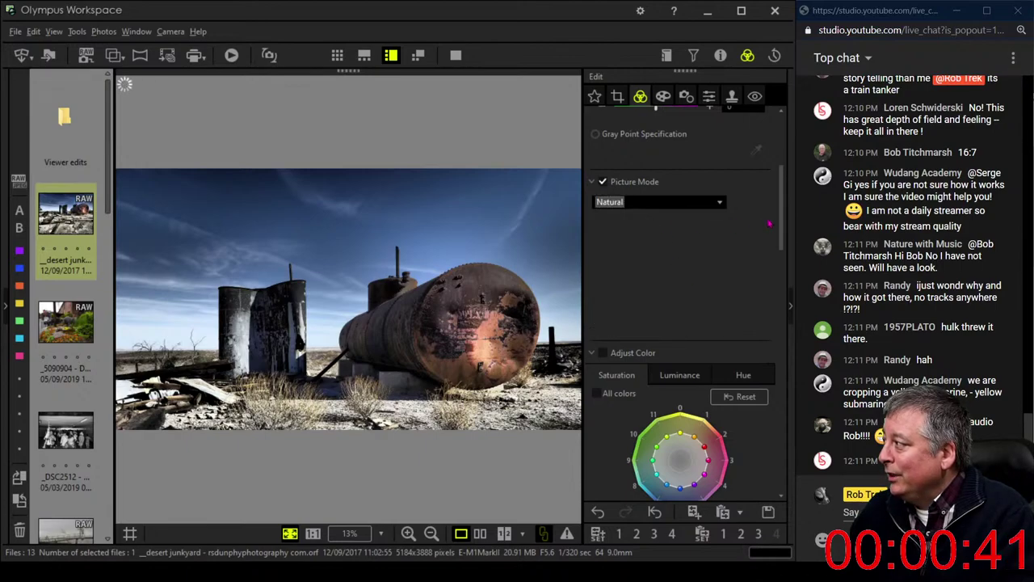
- Link all colors in the color adjustment's saturation wheel and raise their saturation to 7
scroll(787, 220, "down", 2)
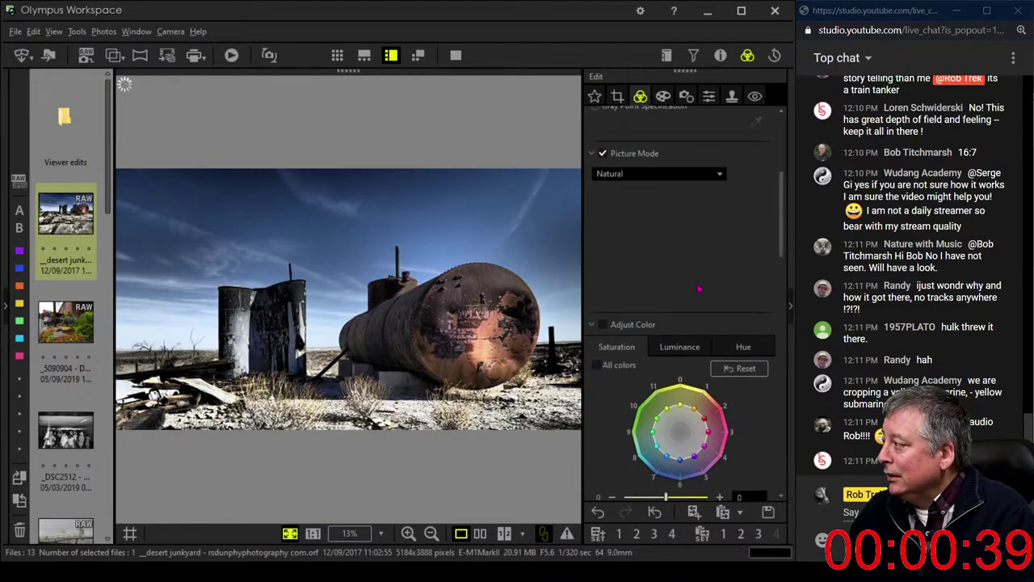
left_click(598, 364)
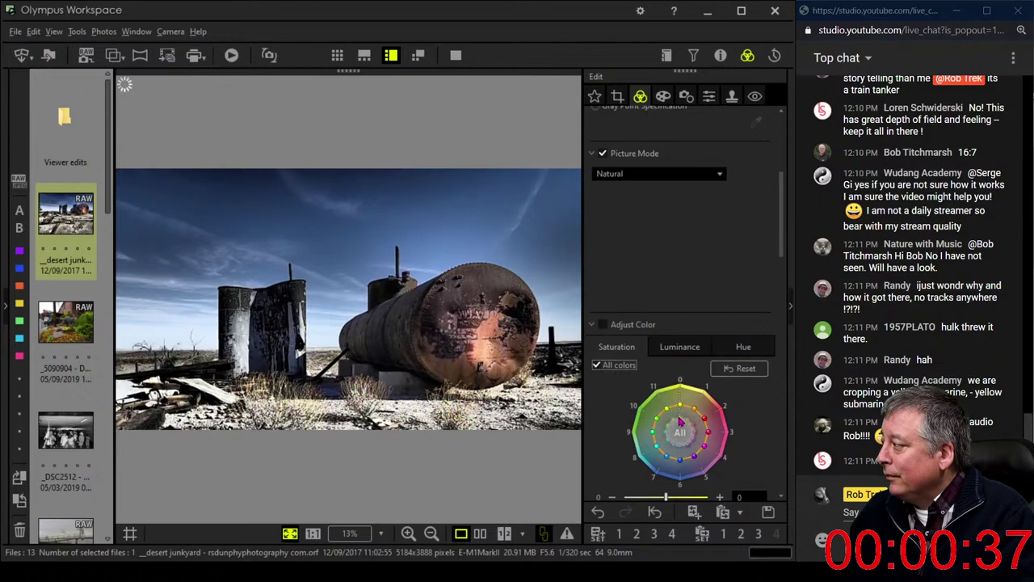
scroll(681, 422, "up", 4)
scroll(681, 421, "down", 3)
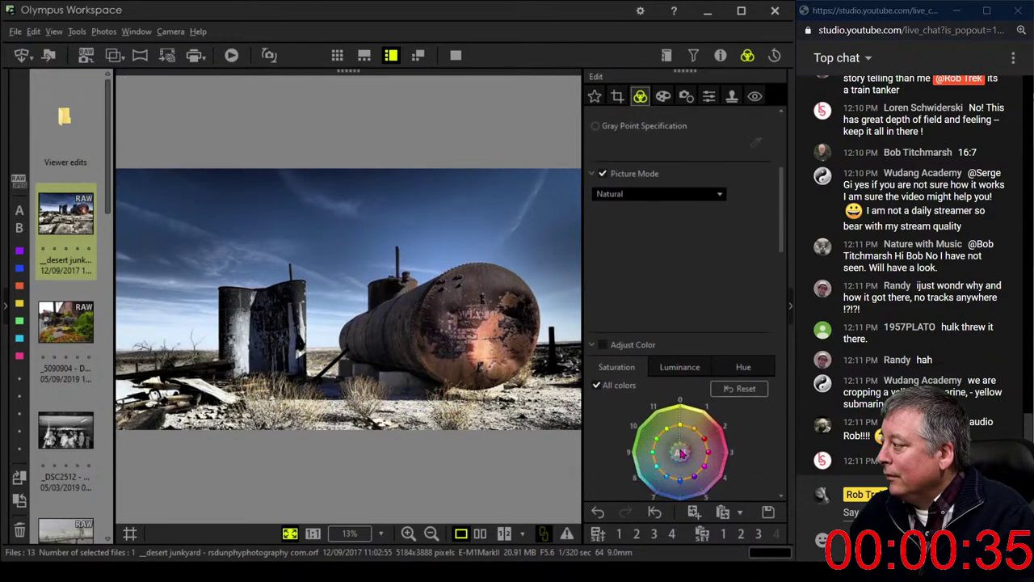
left_click(681, 411)
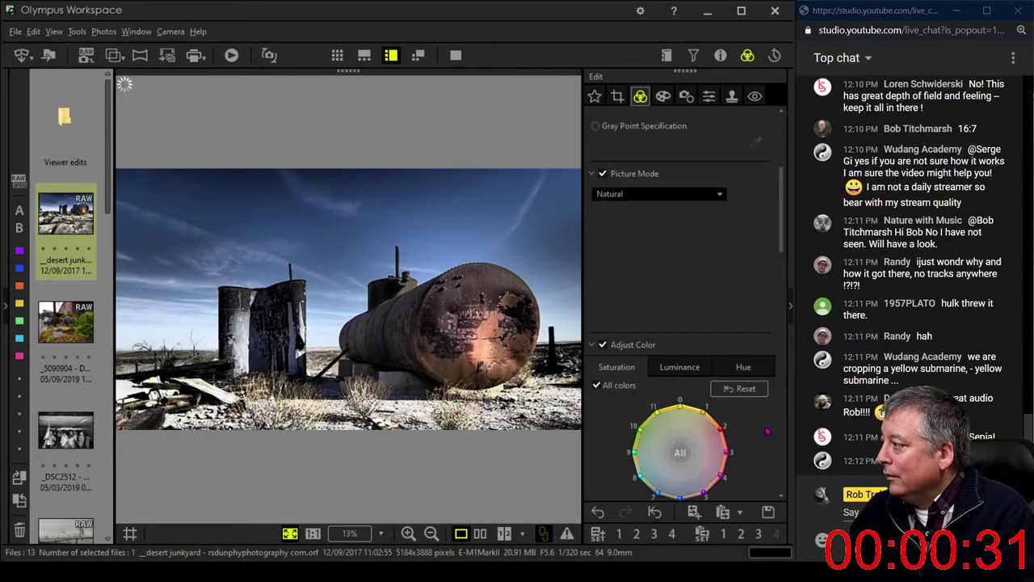
scroll(767, 431, "down", 7)
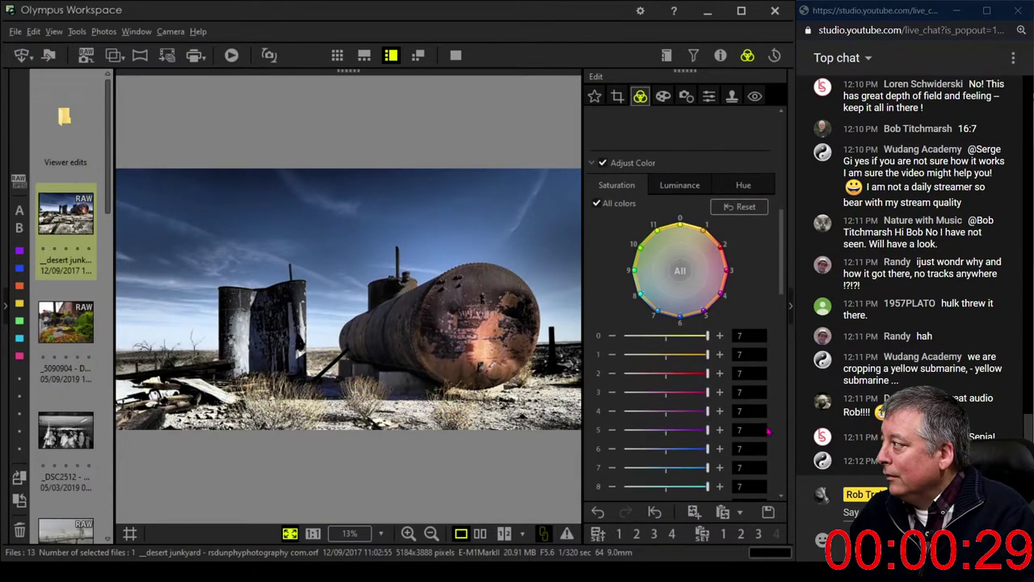
- Enable the clarity and dehaze adjustments, setting clarity to 16 and dehaze to 45
scroll(768, 431, "down", 3)
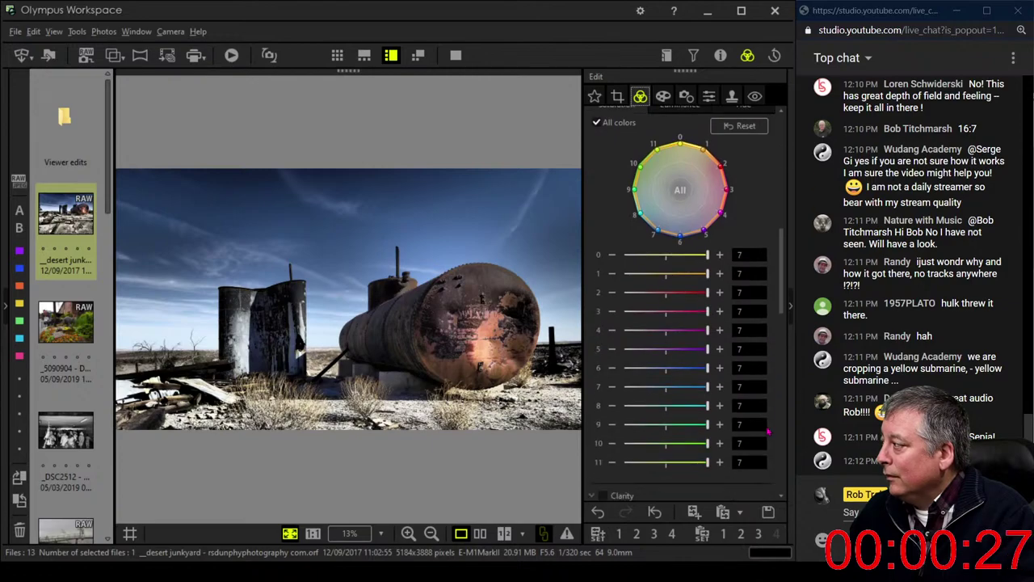
scroll(769, 431, "down", 5)
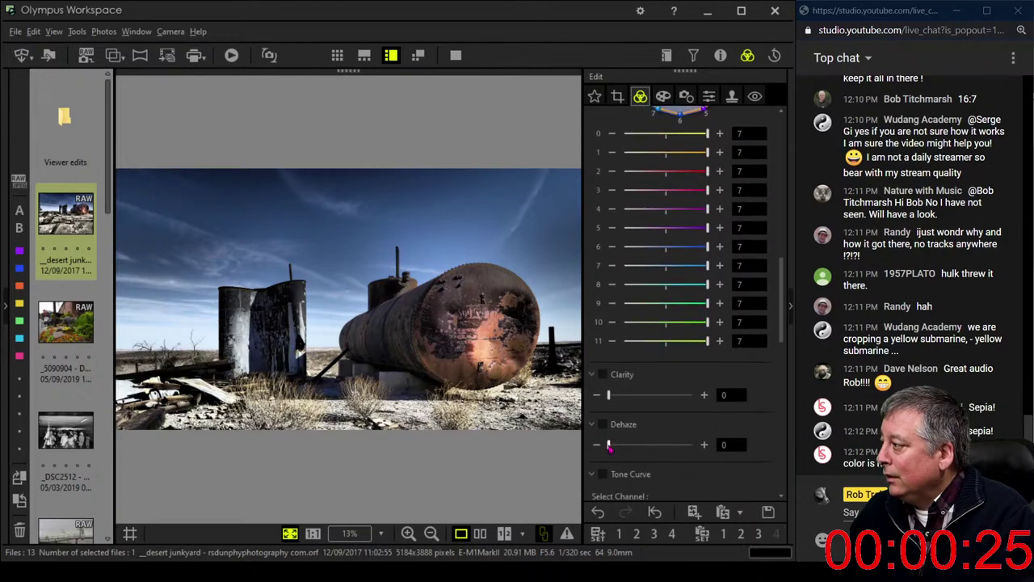
left_click_drag(608, 447, 615, 446)
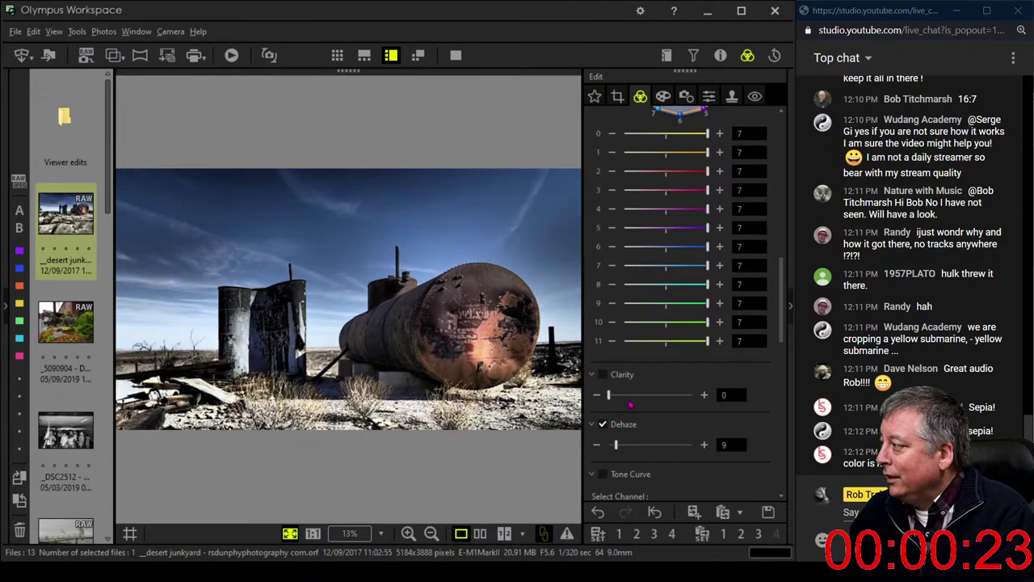
left_click_drag(609, 396, 628, 401)
left_click_drag(620, 445, 692, 449)
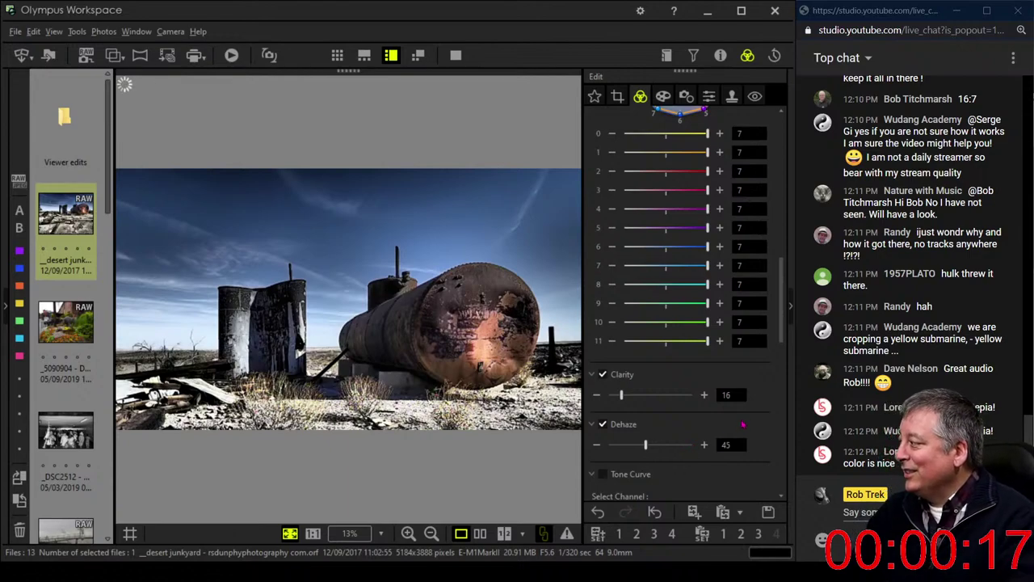
- Shift the hue of colors 1 and 2 to 7 each in the color adjustment's hue wheel
scroll(727, 432, "down", 1)
scroll(742, 424, "down", 1)
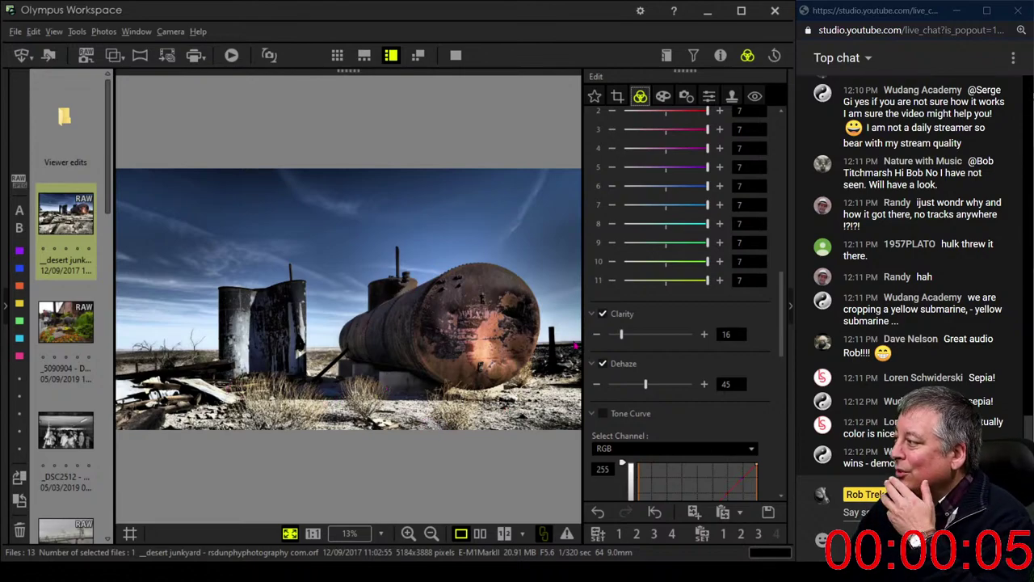
scroll(633, 366, "up", 5)
scroll(633, 367, "up", 3)
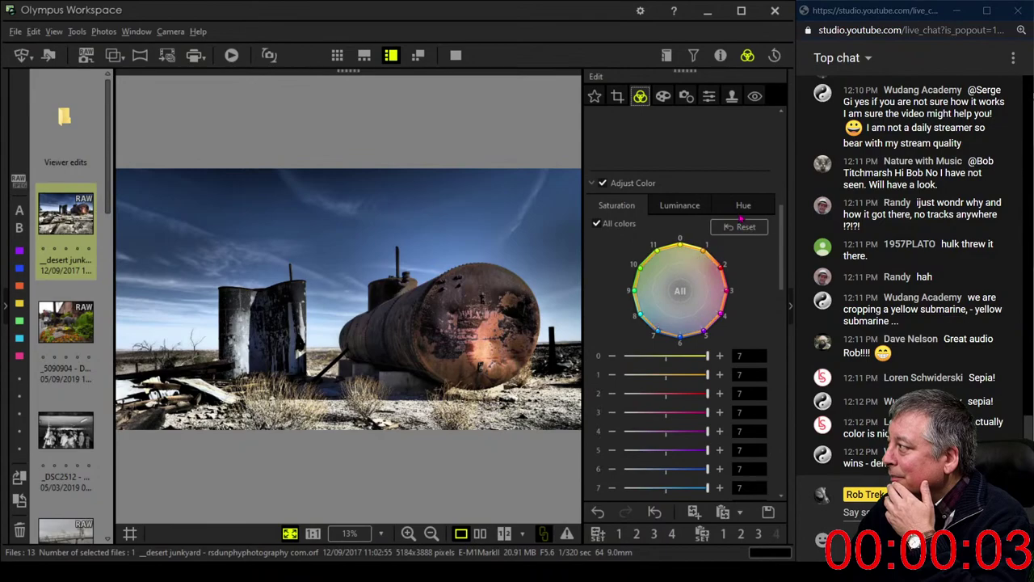
left_click(743, 207)
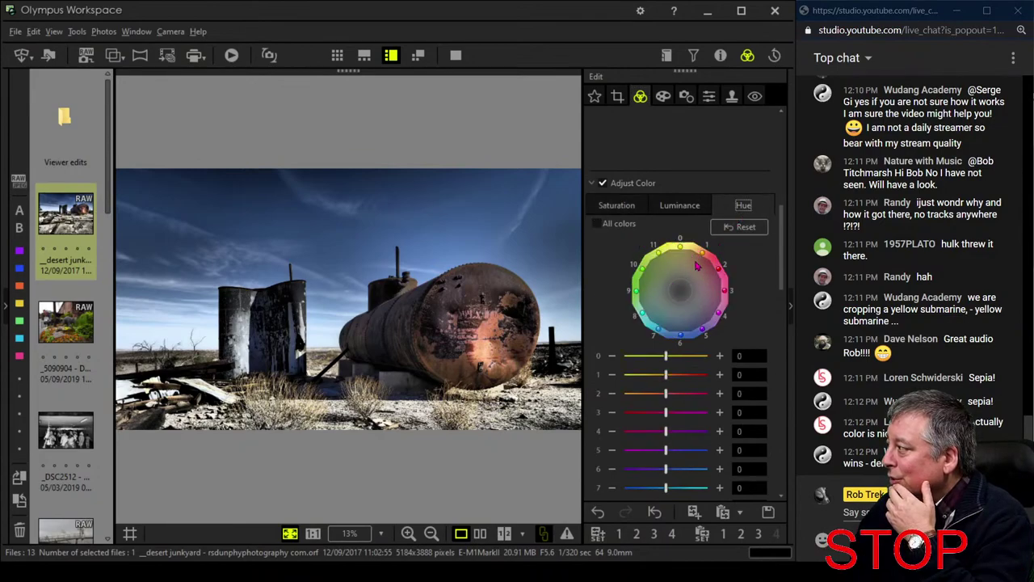
left_click(705, 257)
scroll(705, 258, "up", 2)
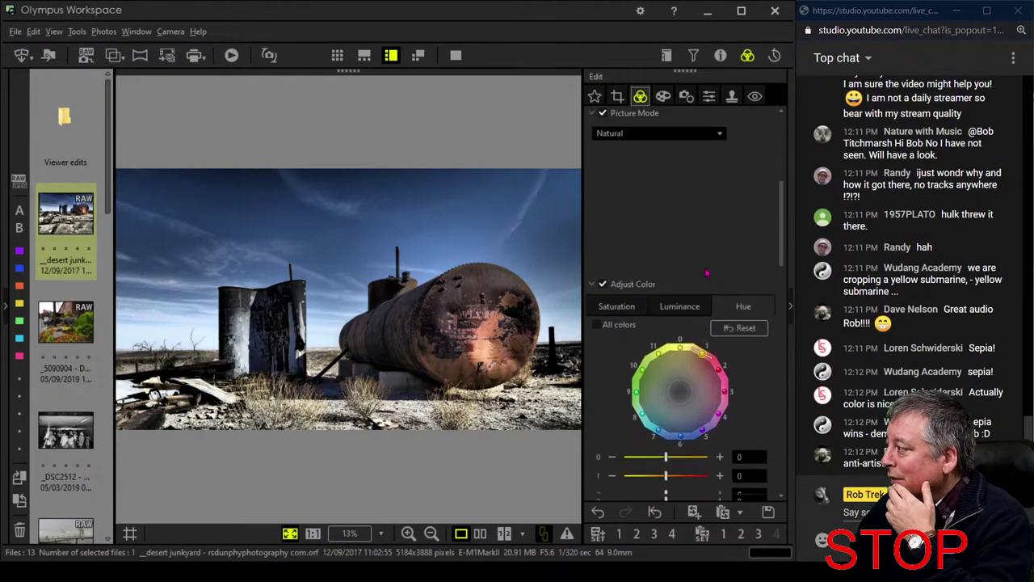
scroll(705, 247, "down", 3)
left_click(705, 239)
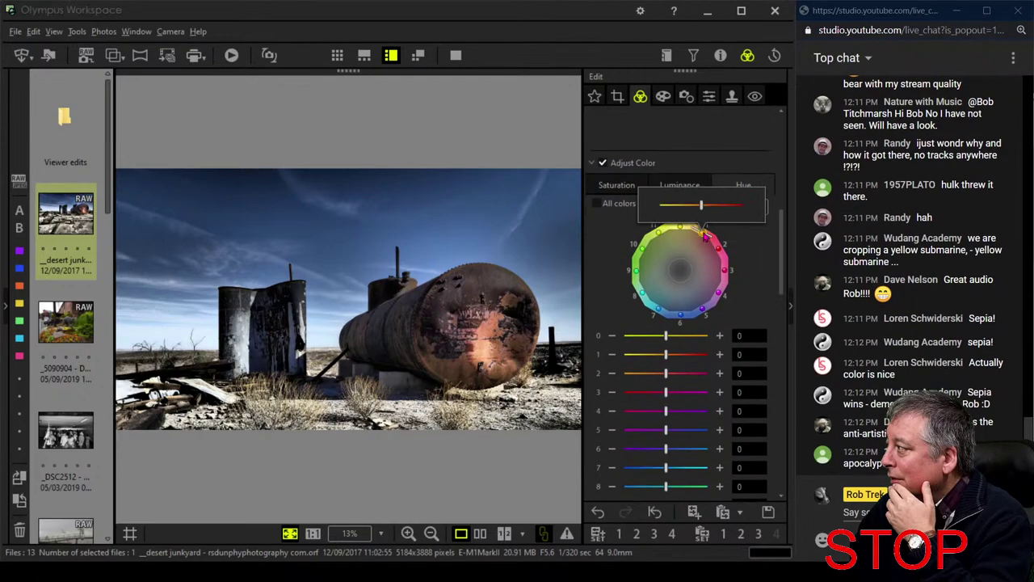
left_click_drag(701, 207, 743, 236)
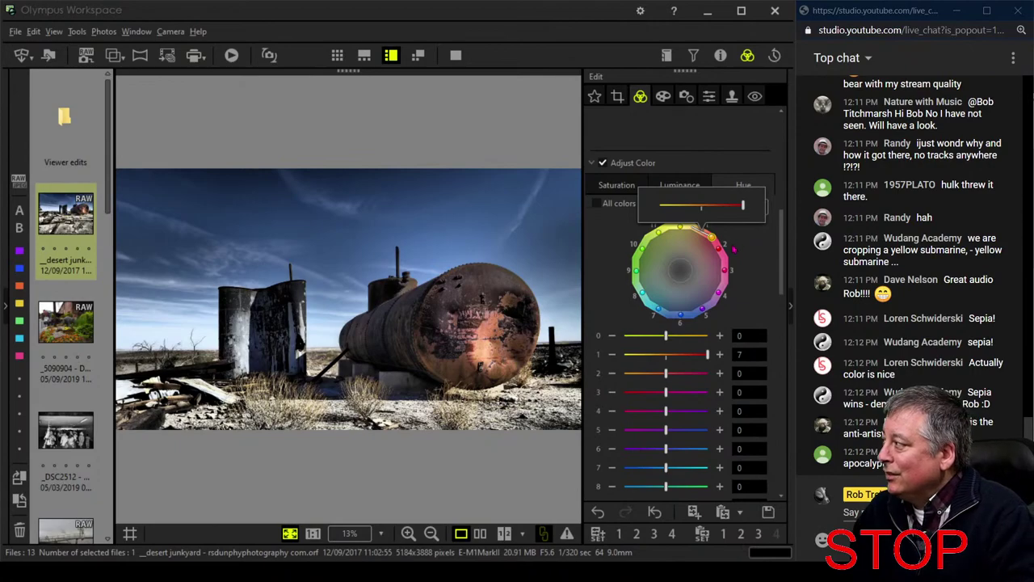
left_click(723, 255)
left_click_drag(718, 223, 761, 226)
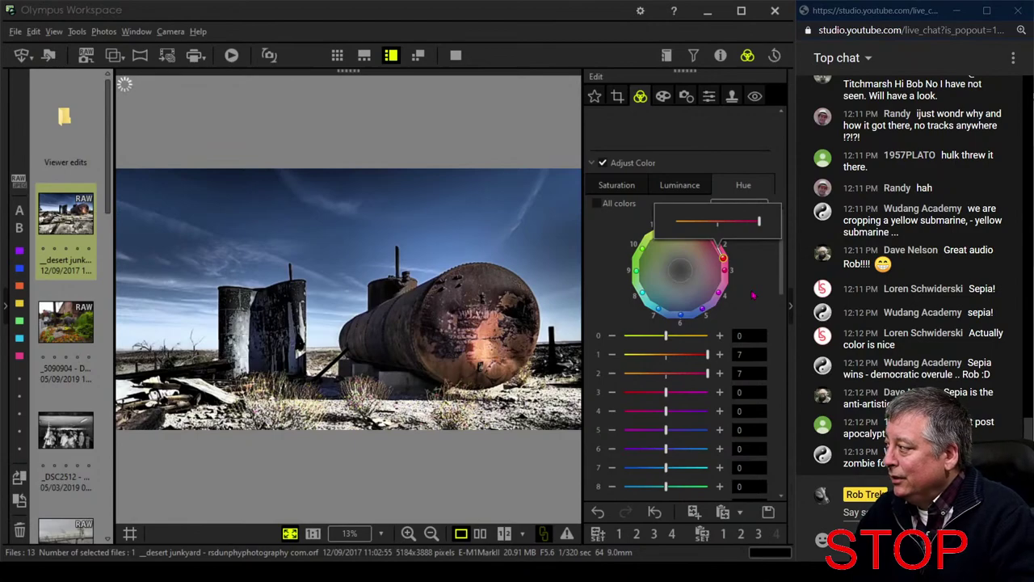
left_click(676, 190)
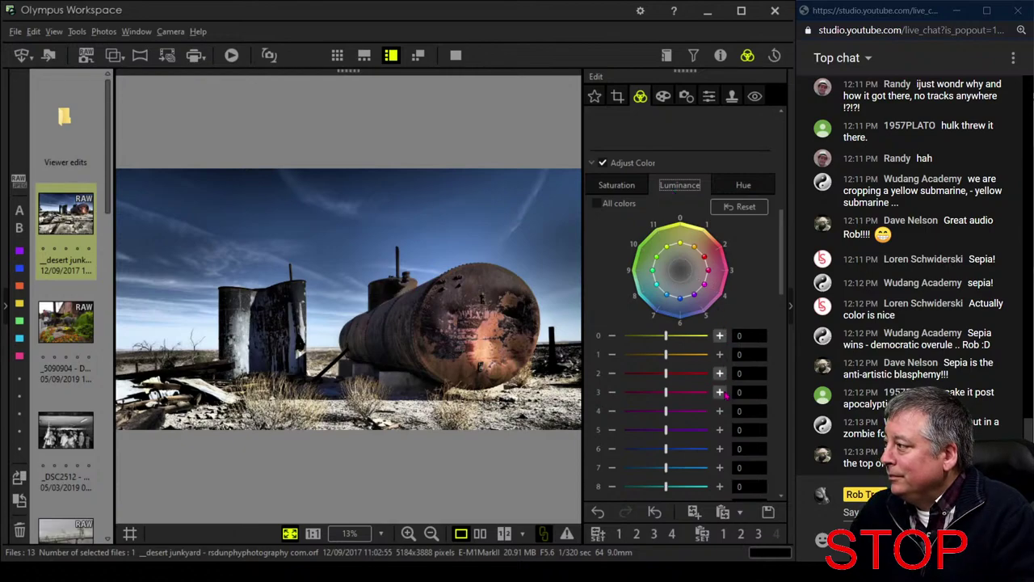
scroll(725, 394, "down", 1)
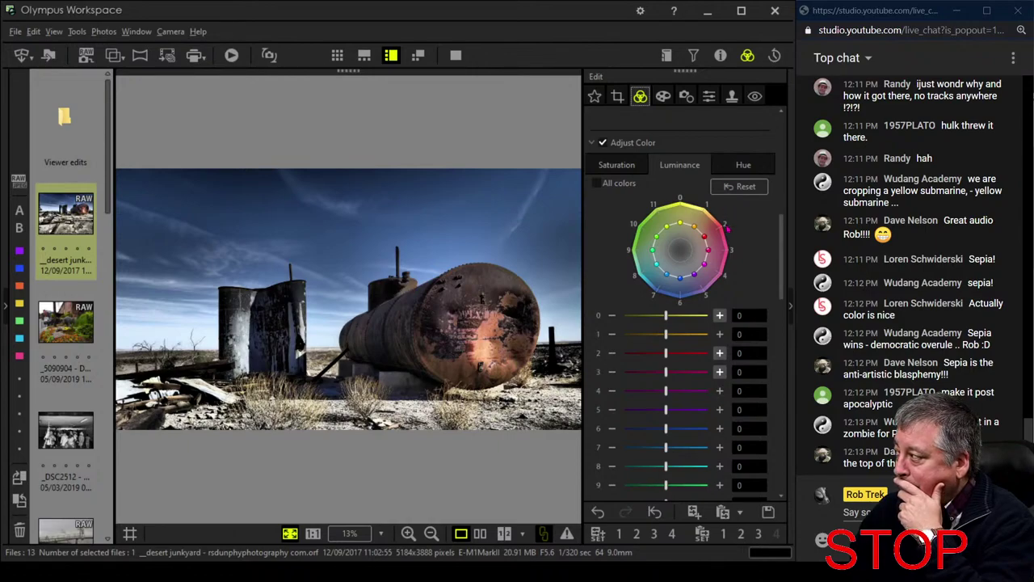
scroll(781, 256, "down", 2)
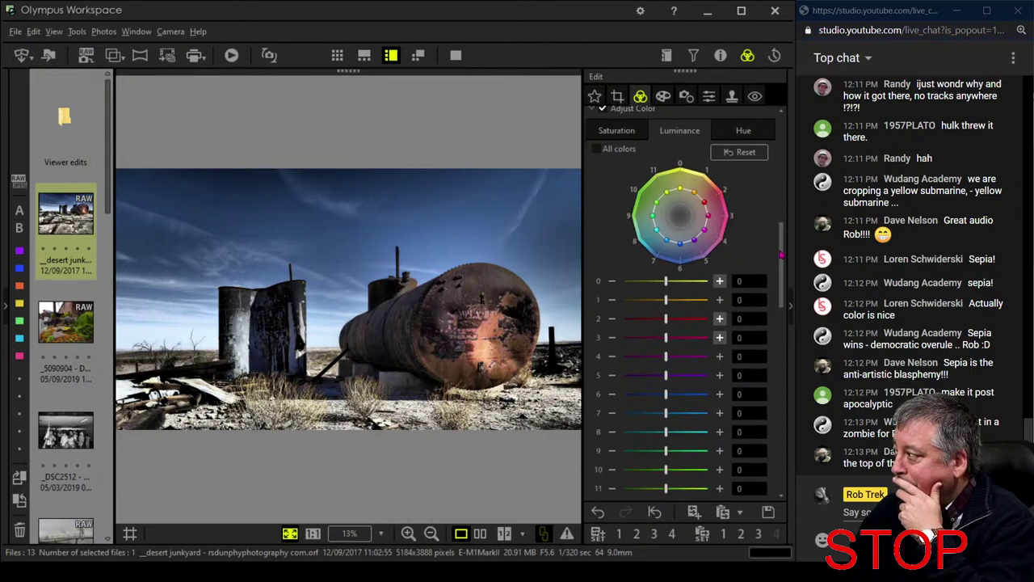
scroll(781, 255, "up", 2)
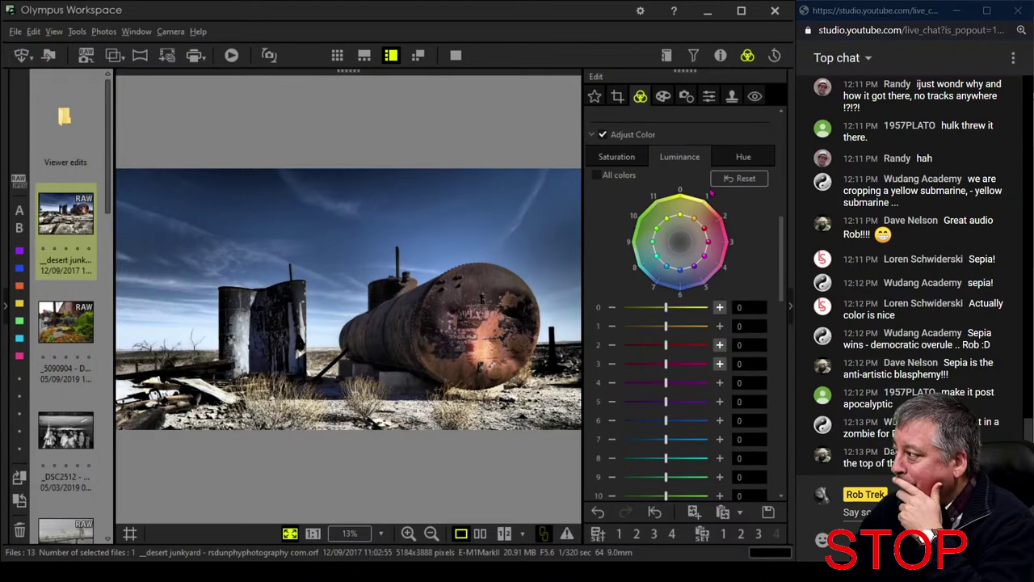
- Change the art filter to Dramatic Tone II after trying Pop Art
left_click(662, 97)
left_click(671, 137)
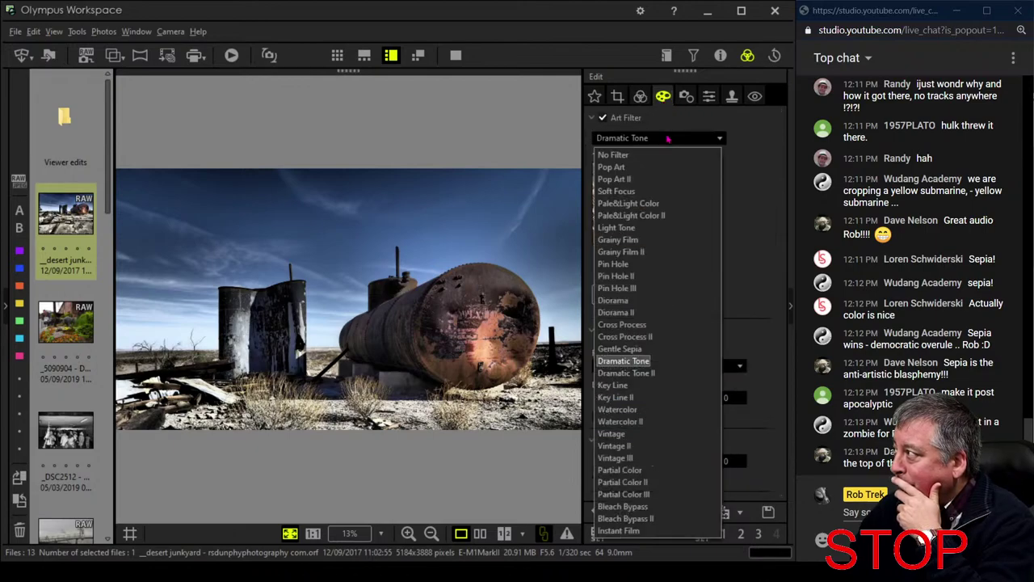
left_click(665, 168)
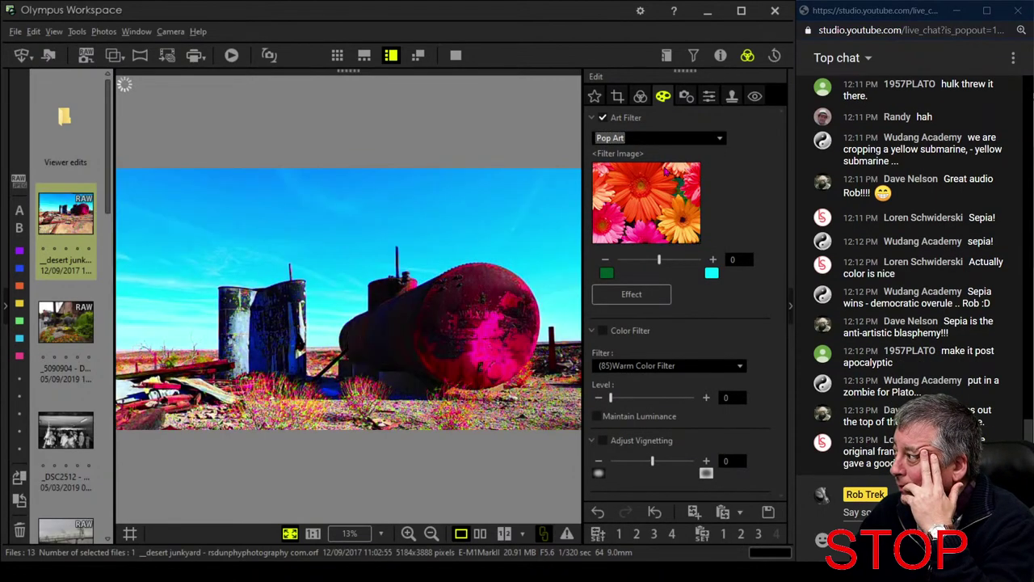
left_click(669, 139)
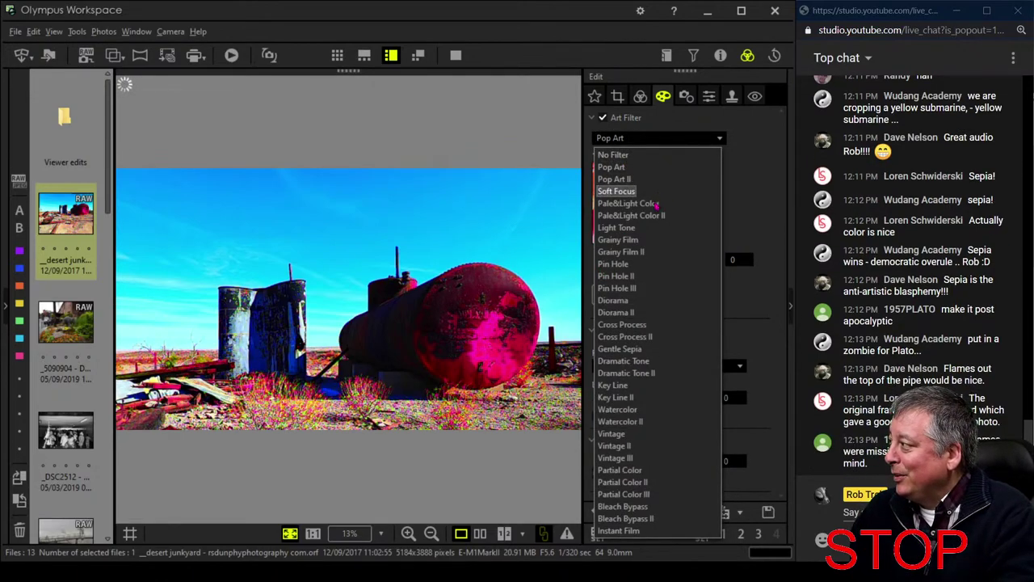
left_click(651, 372)
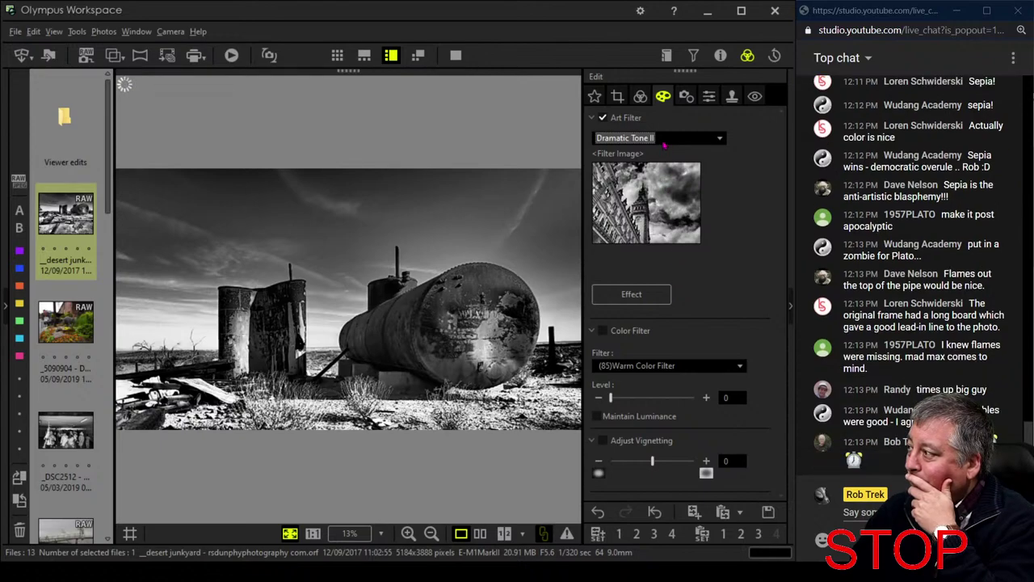
- Shape the tone curve's B channel into a slight S-curve by lowering the shadows and raising the highlights
left_click(640, 98)
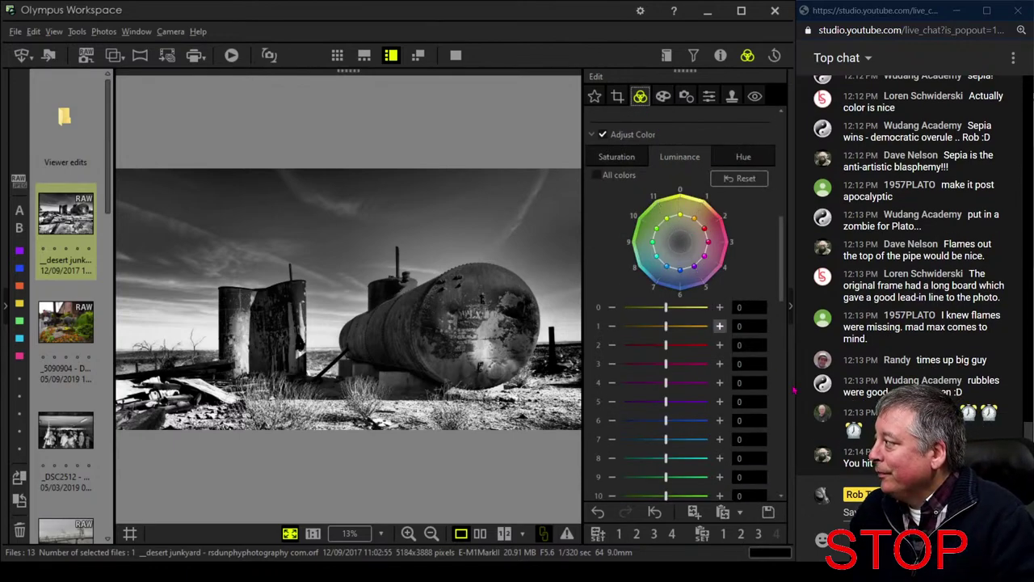
scroll(767, 372, "down", 5)
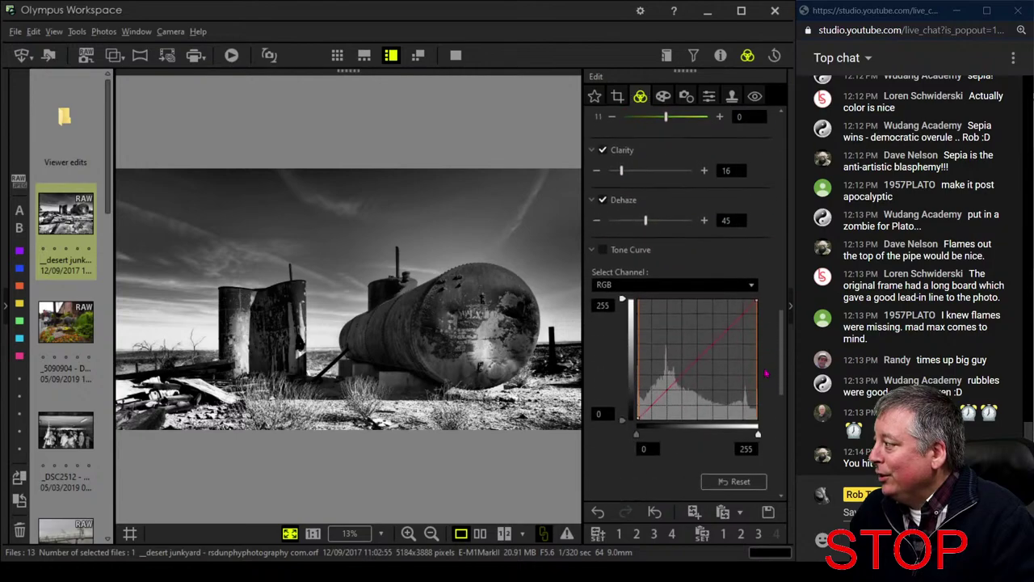
scroll(767, 372, "down", 1)
left_click(677, 269)
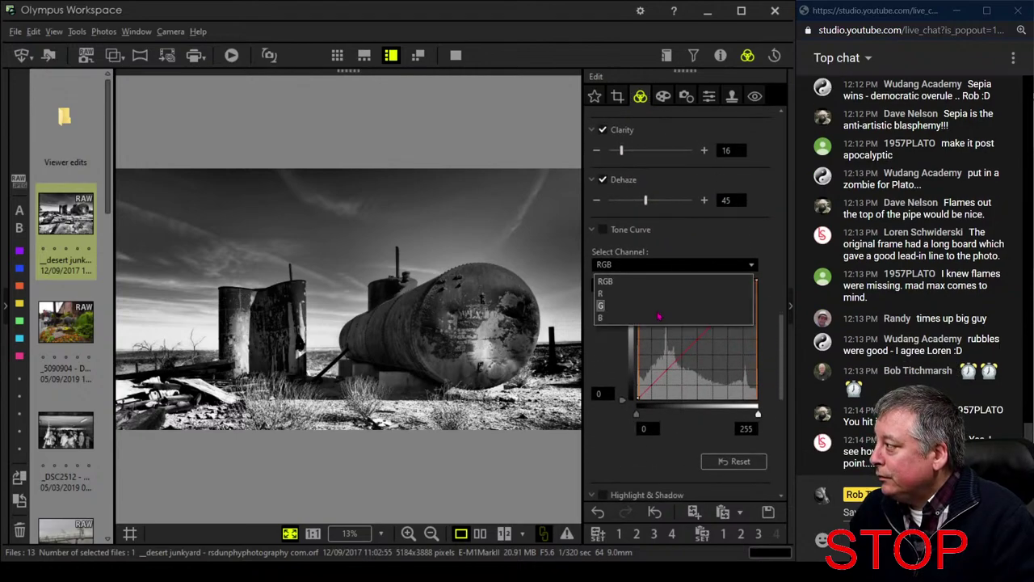
left_click(659, 319)
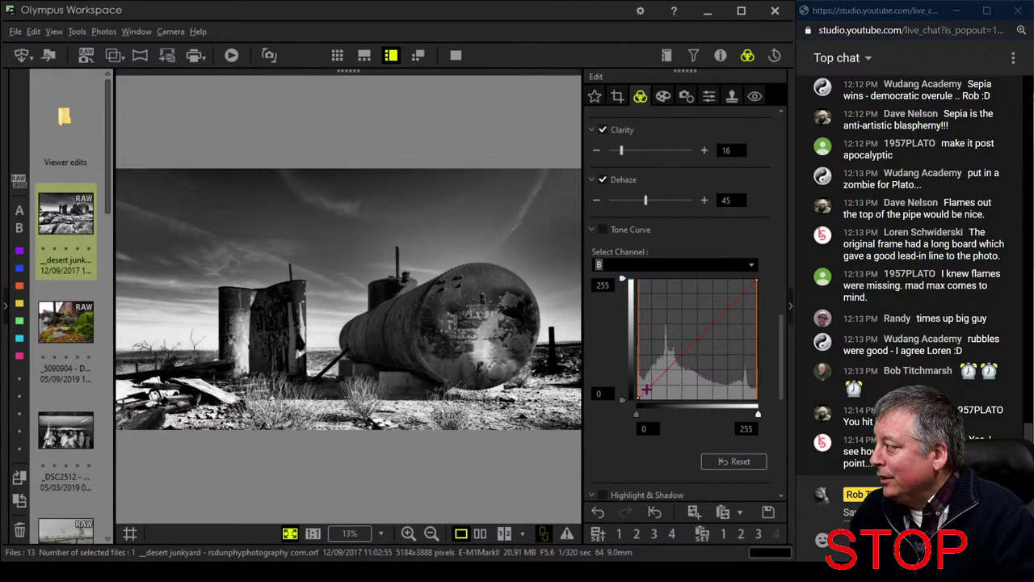
mouse_move(649, 389)
left_mouse_down()
mouse_move(673, 370)
mouse_move(646, 392)
left_mouse_up()
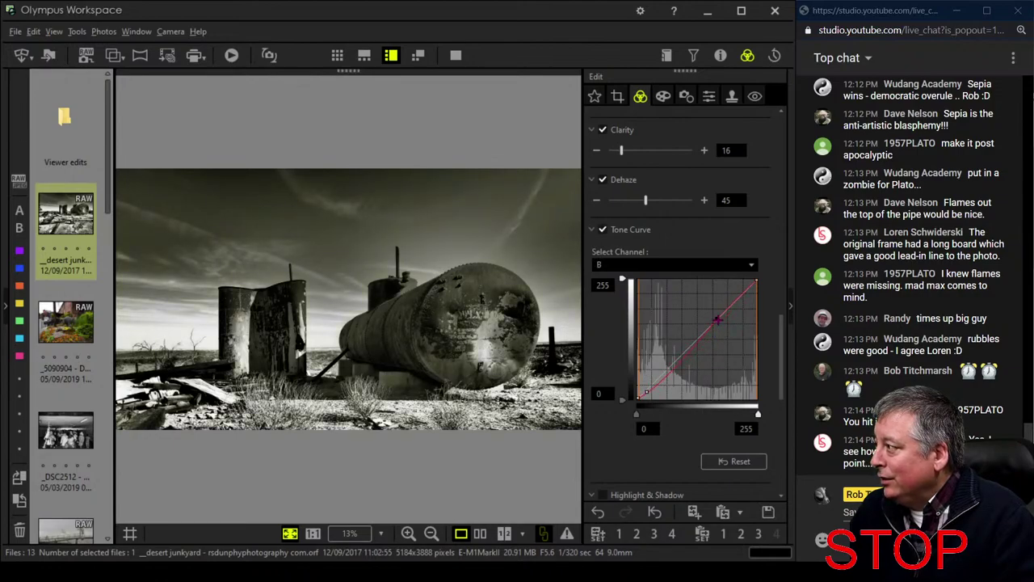
left_click(718, 320)
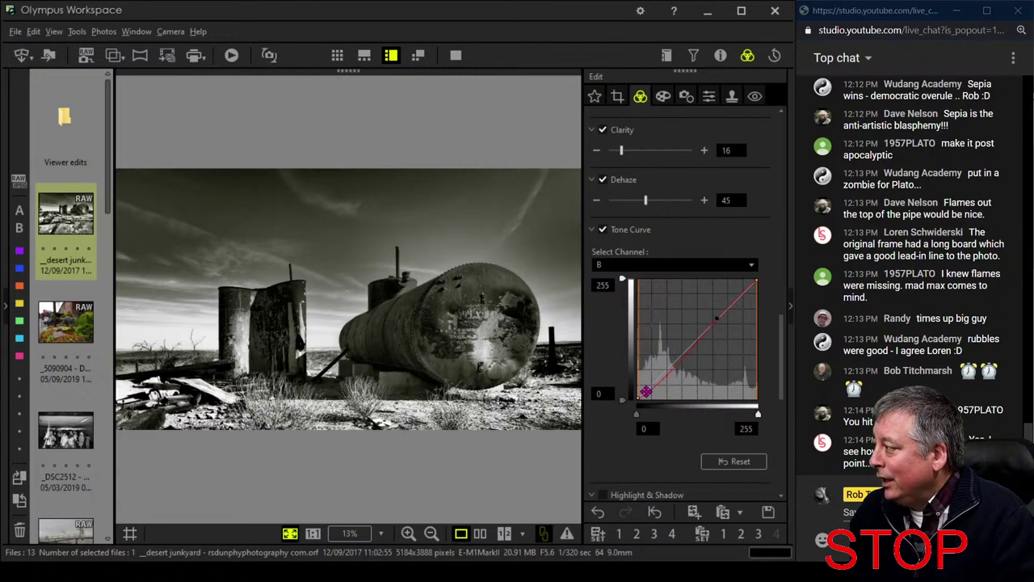
left_click_drag(645, 391, 649, 393)
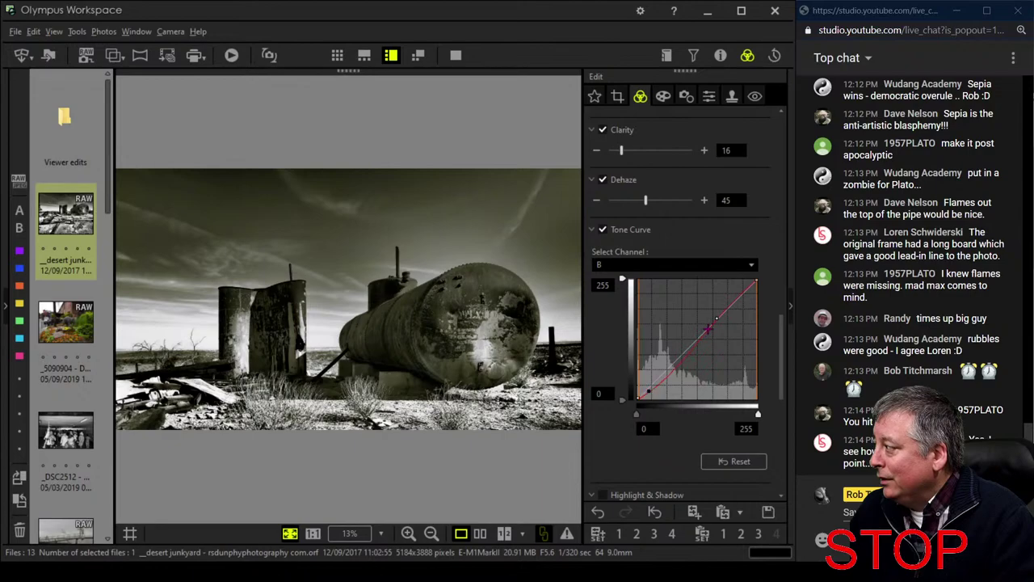
left_click_drag(719, 320, 748, 285)
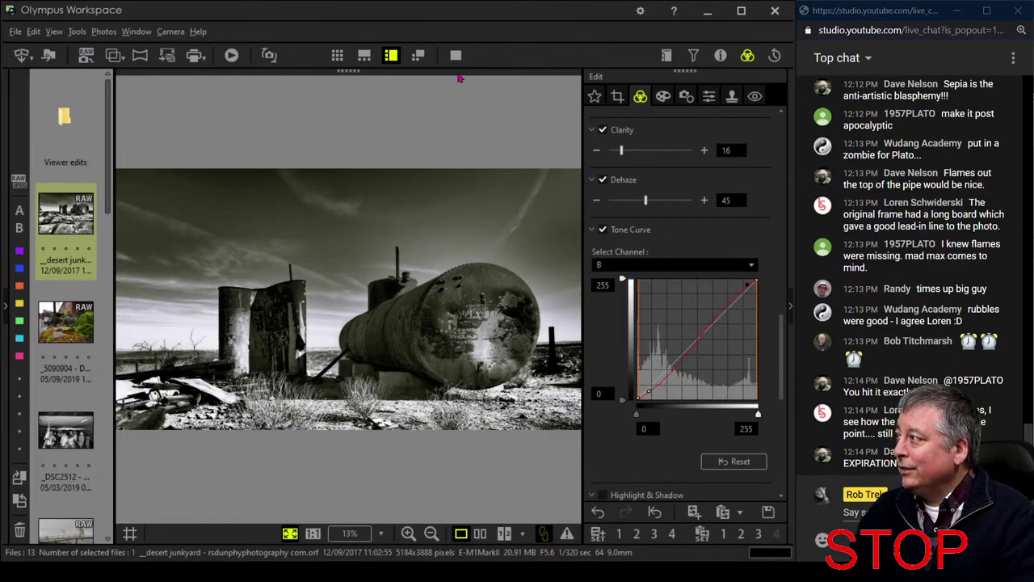
- Compare the edited photo side by side with the original in full screen, and view the edit alone in full screen
left_click(480, 533)
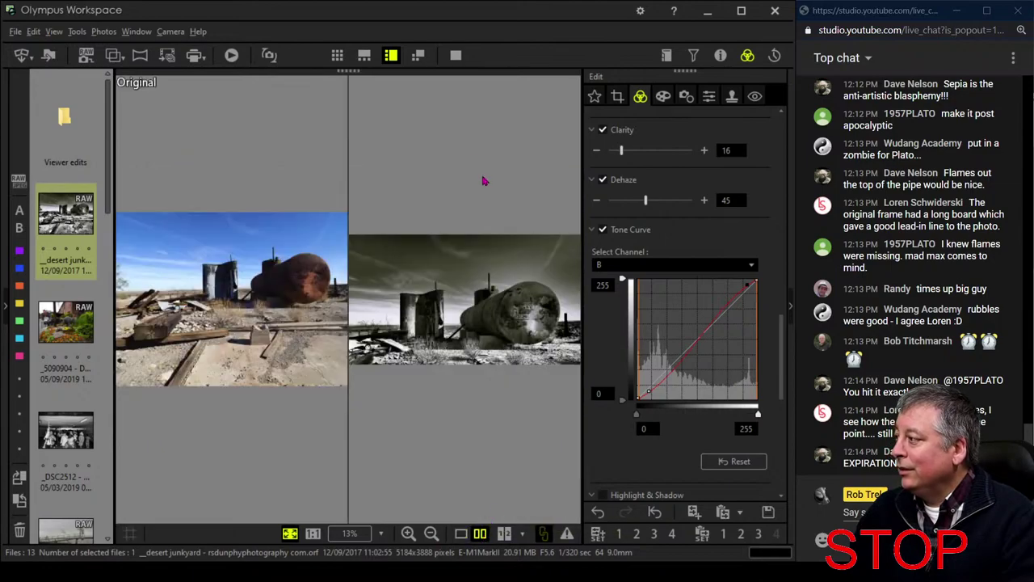
left_click(455, 55)
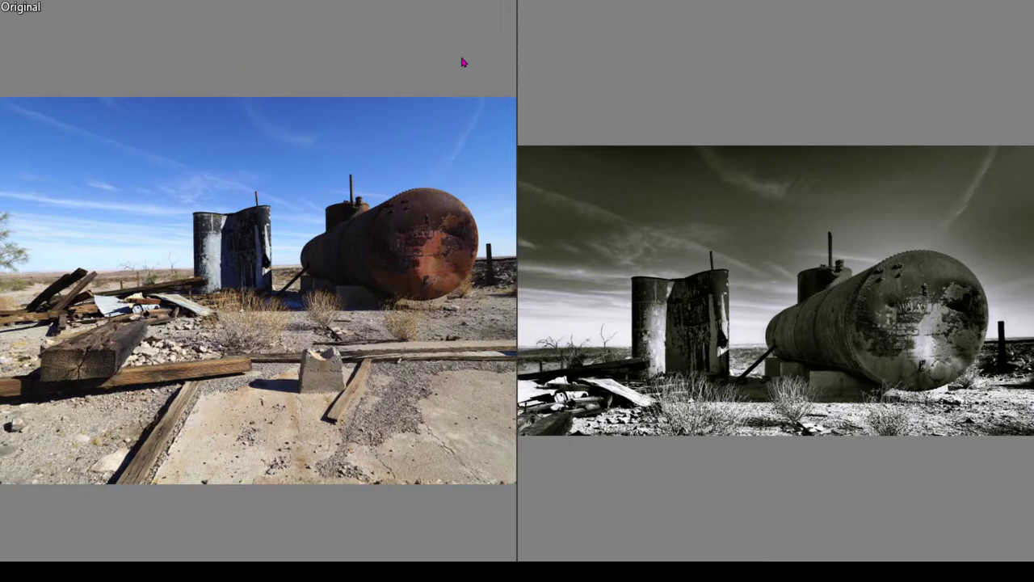
key("Escape")
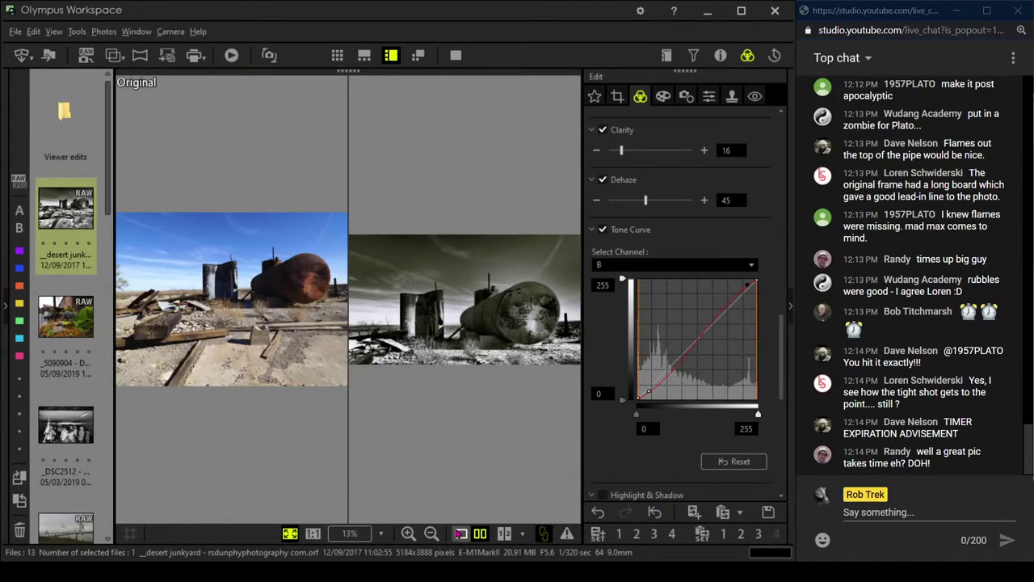
left_click(460, 534)
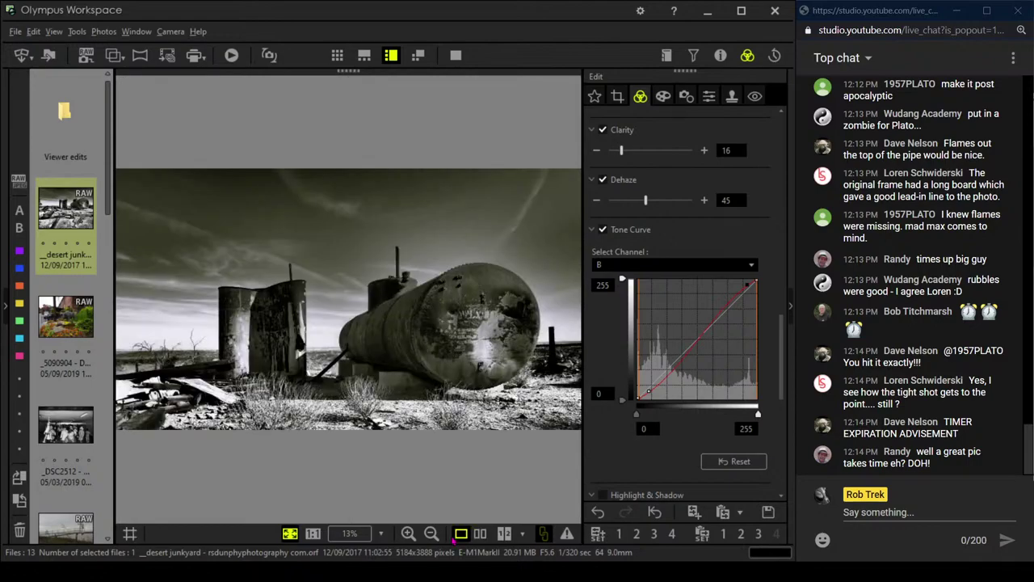
left_click(456, 54)
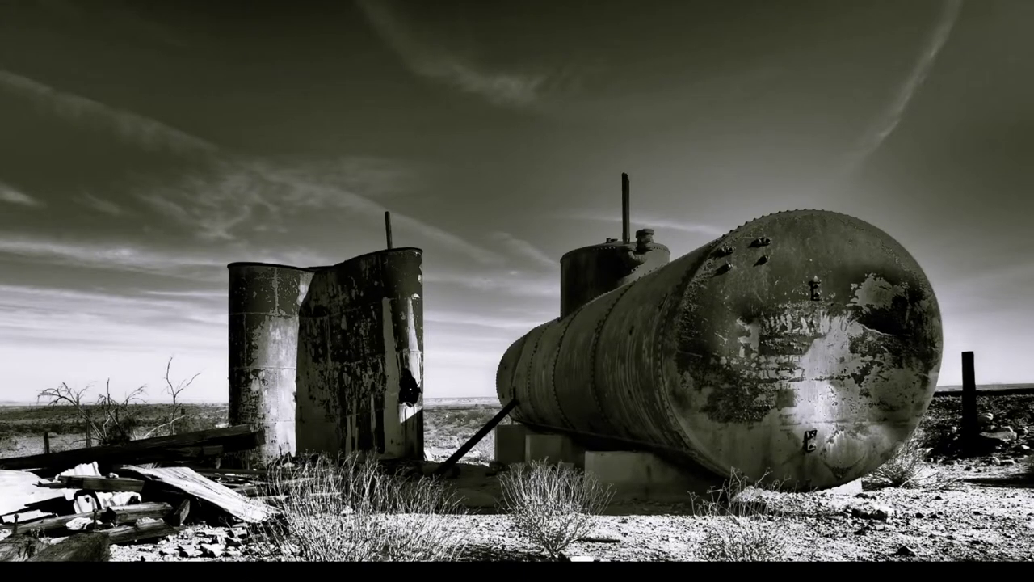
key("Escape")
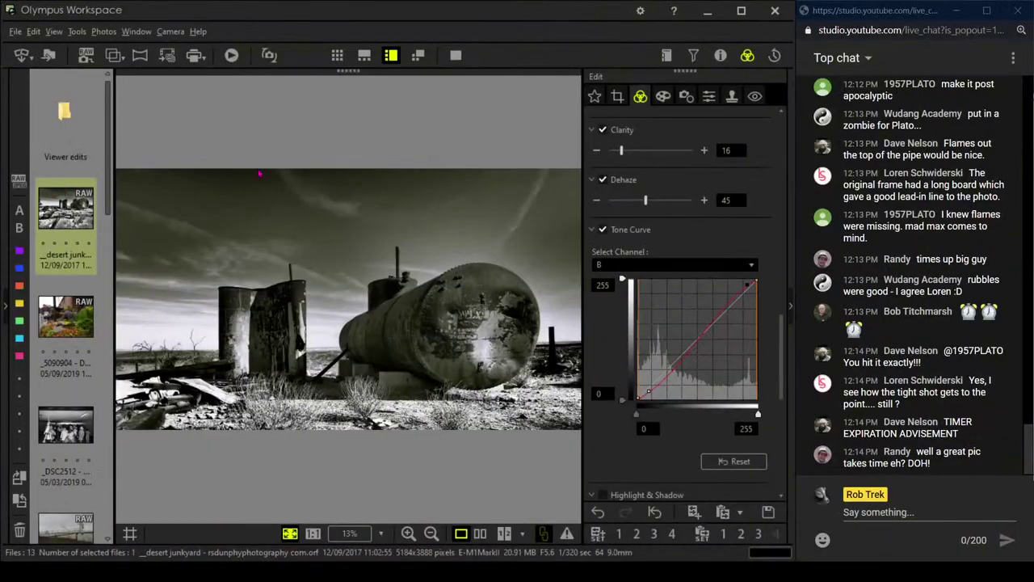
- Show the photo properties with the shooting details and open the photo of the bison statue in the flower garden
left_click(719, 55)
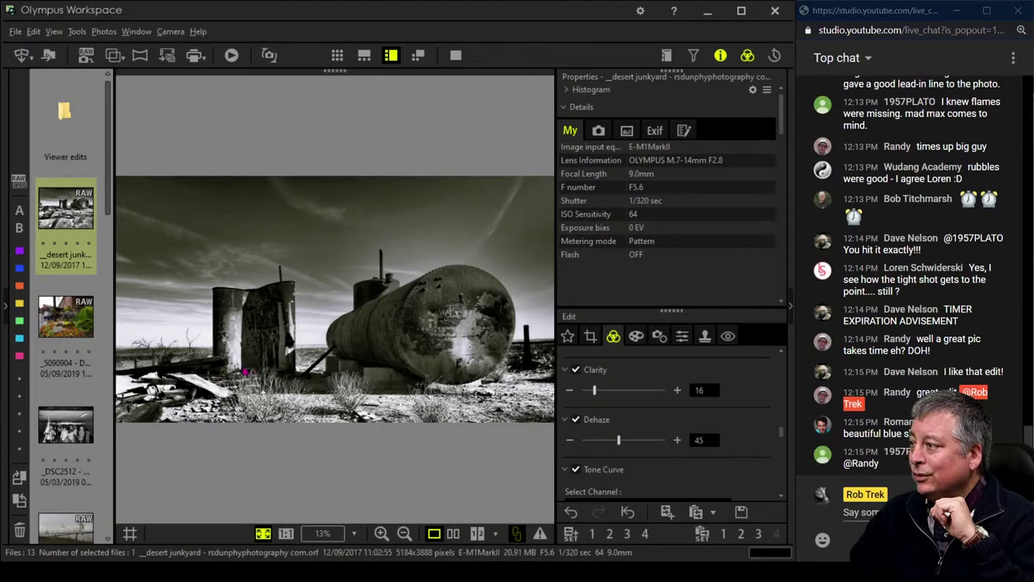
left_click(75, 318)
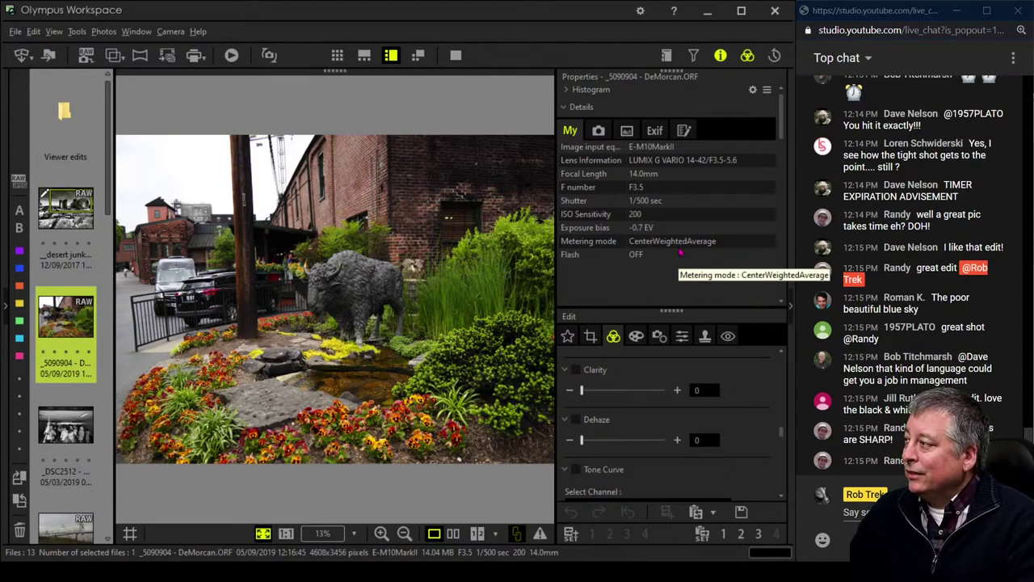
- Hide the photo properties and crop the photo at 4:3 around the bison, pond and shrubs, about 3042 x 2282 pixels
left_click(720, 58)
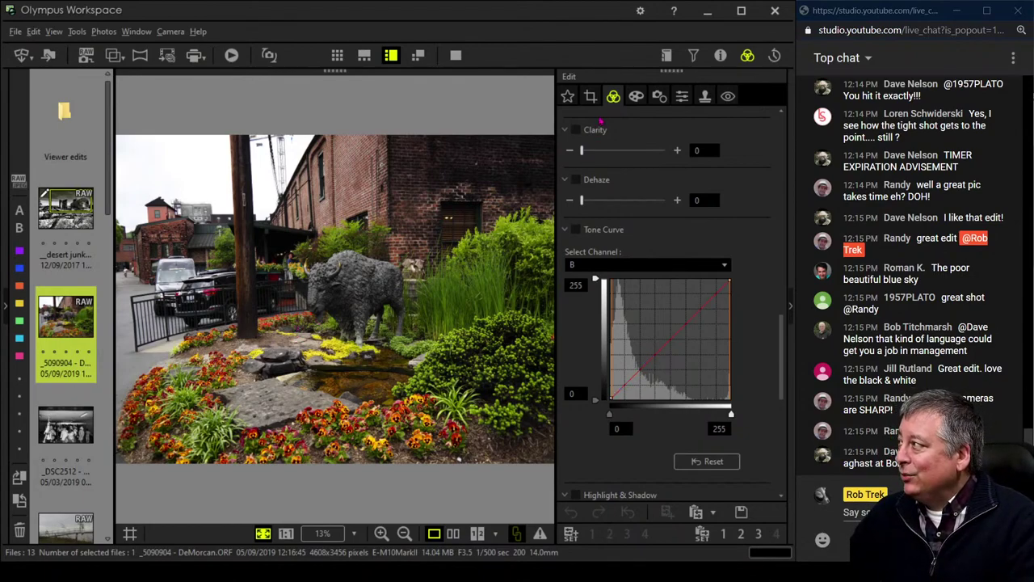
left_click(591, 96)
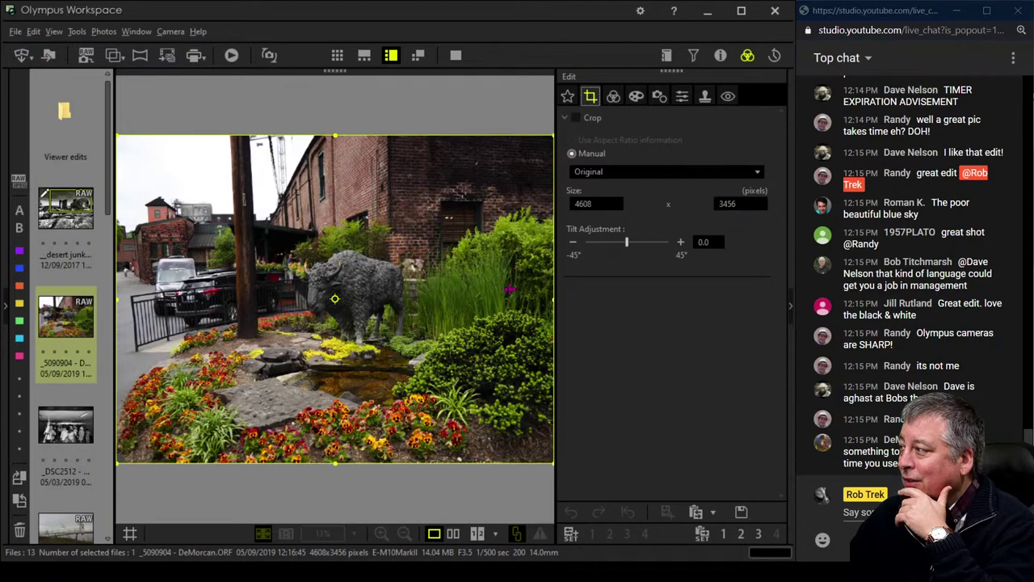
left_click(610, 172)
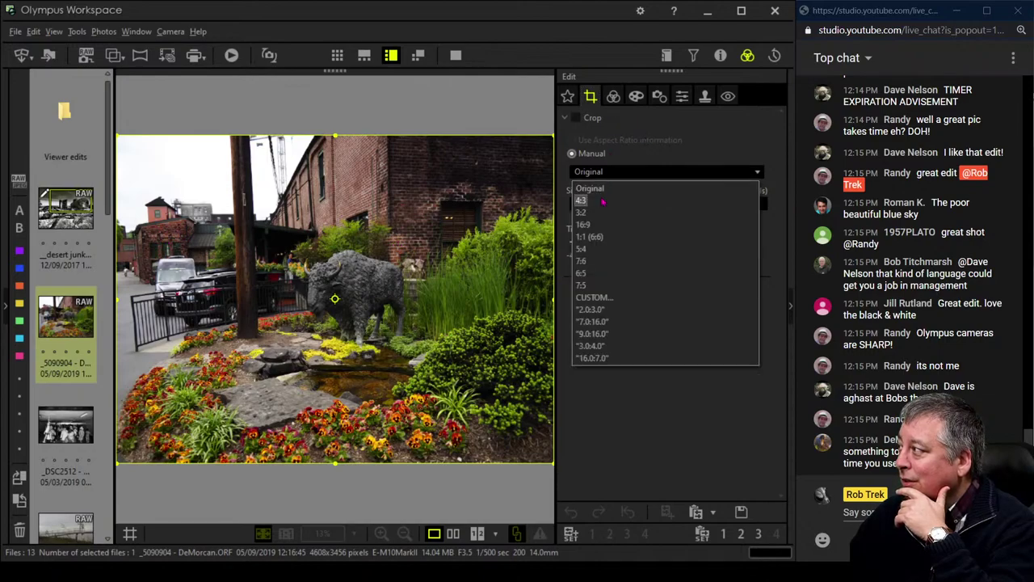
left_click(601, 204)
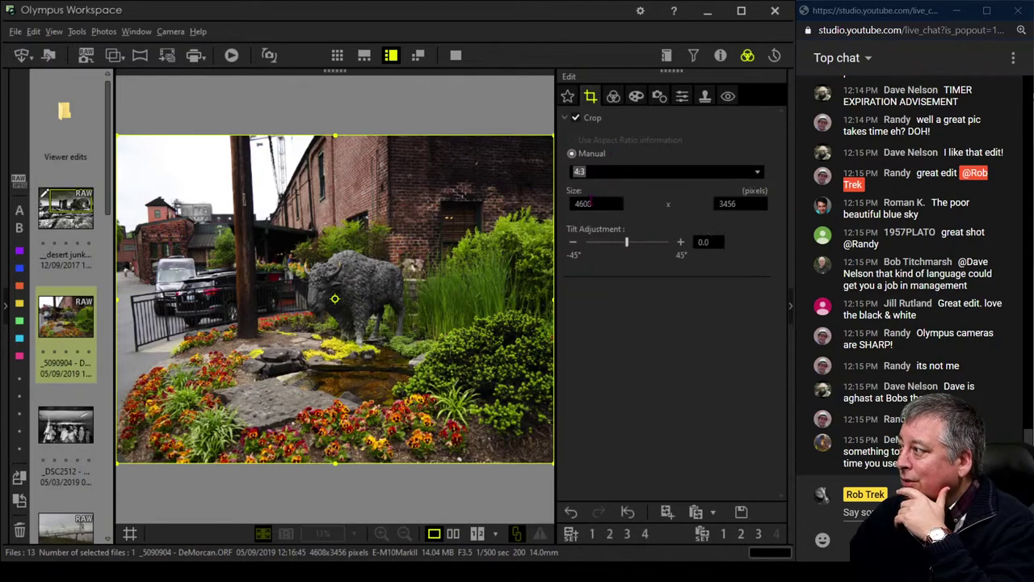
left_click_drag(136, 148, 307, 243)
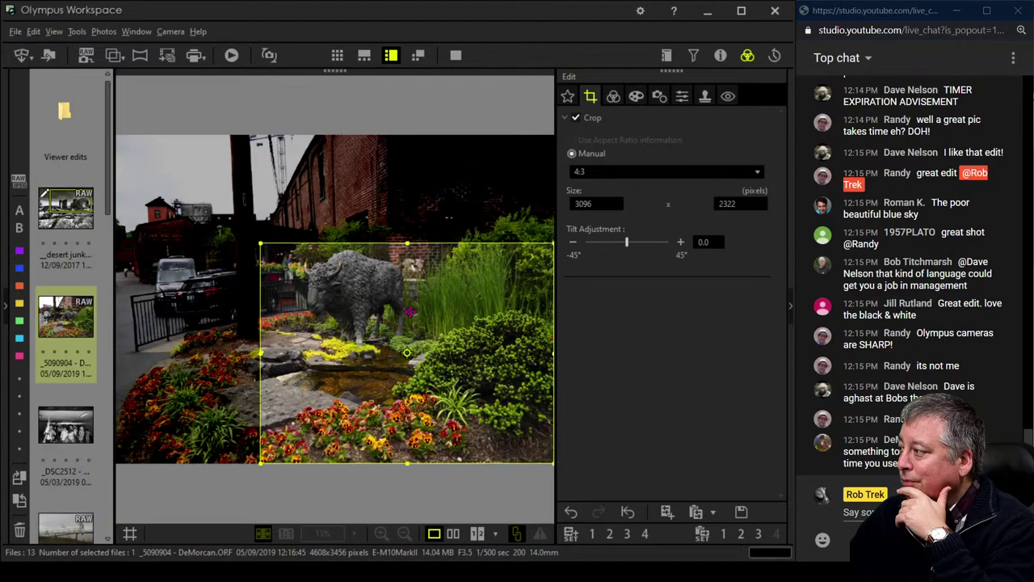
left_click_drag(447, 344, 449, 310)
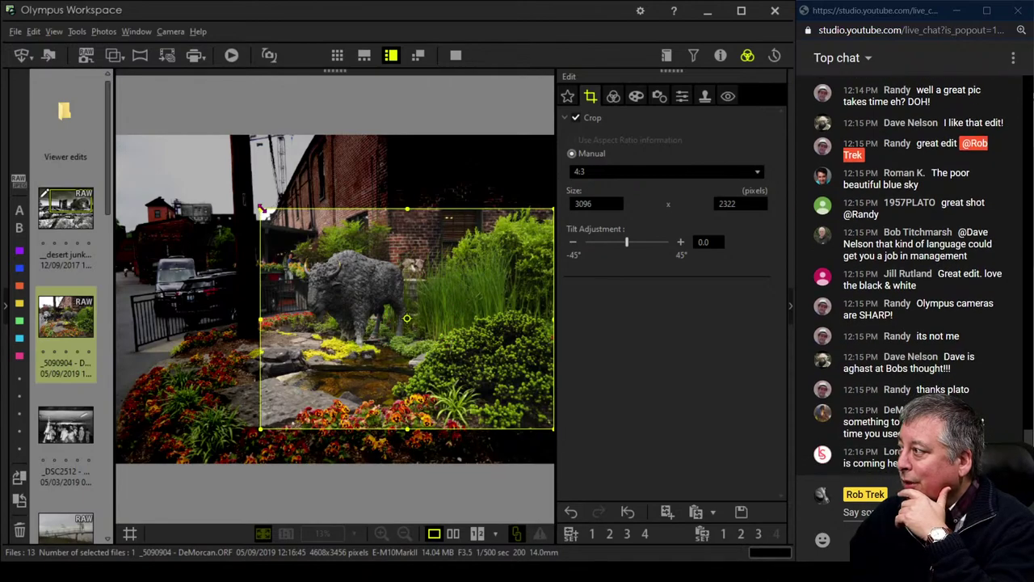
left_click_drag(261, 208, 267, 215)
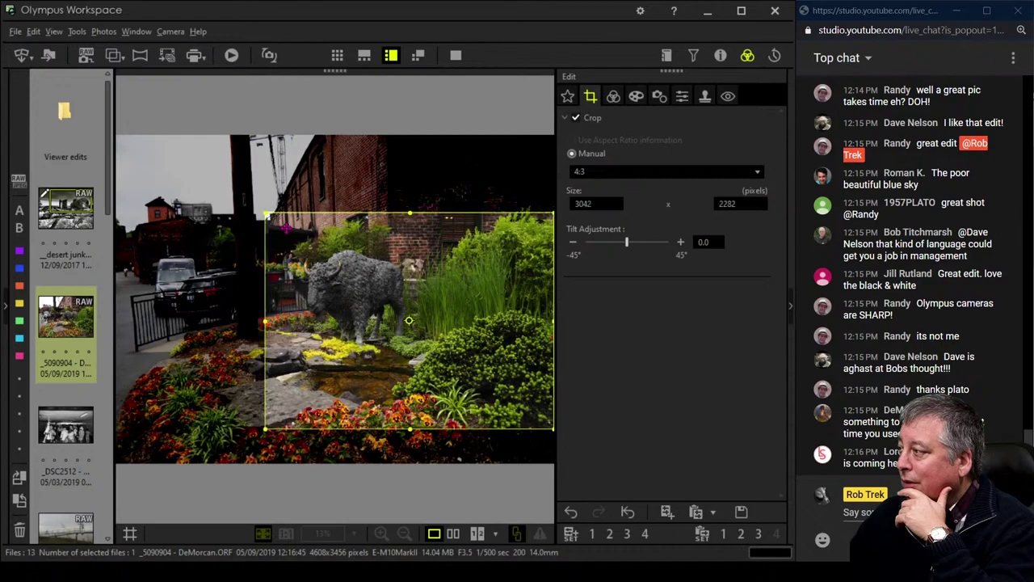
left_click(614, 98)
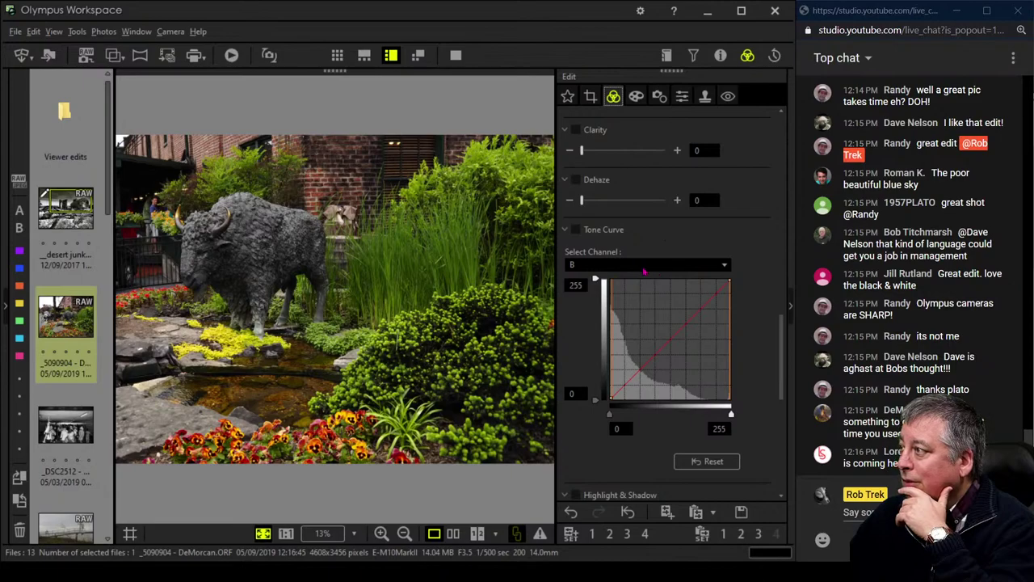
- Examine the people behind the bison's head at actual size, and return to the fitted view
left_click(130, 219)
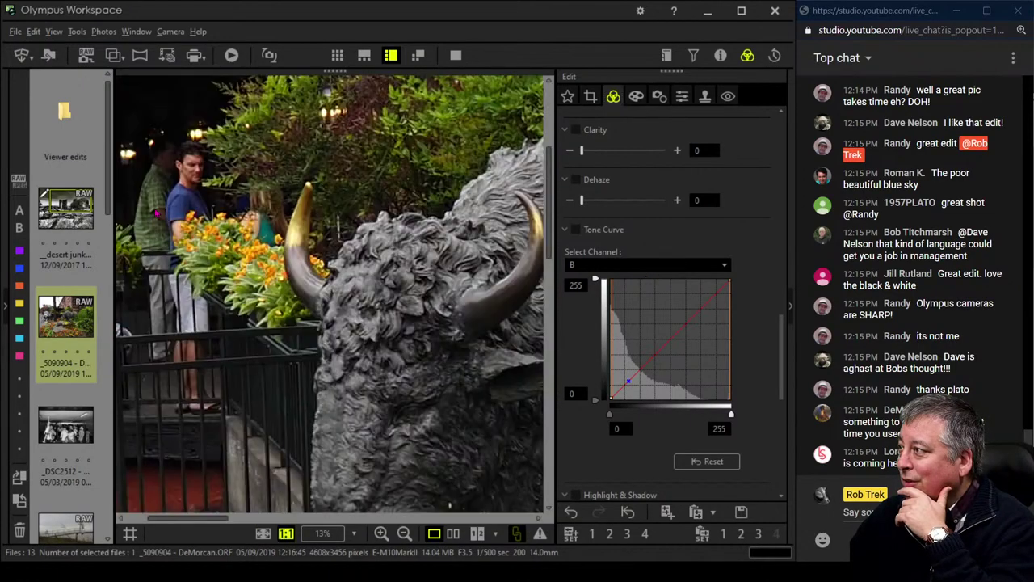
left_click(188, 210)
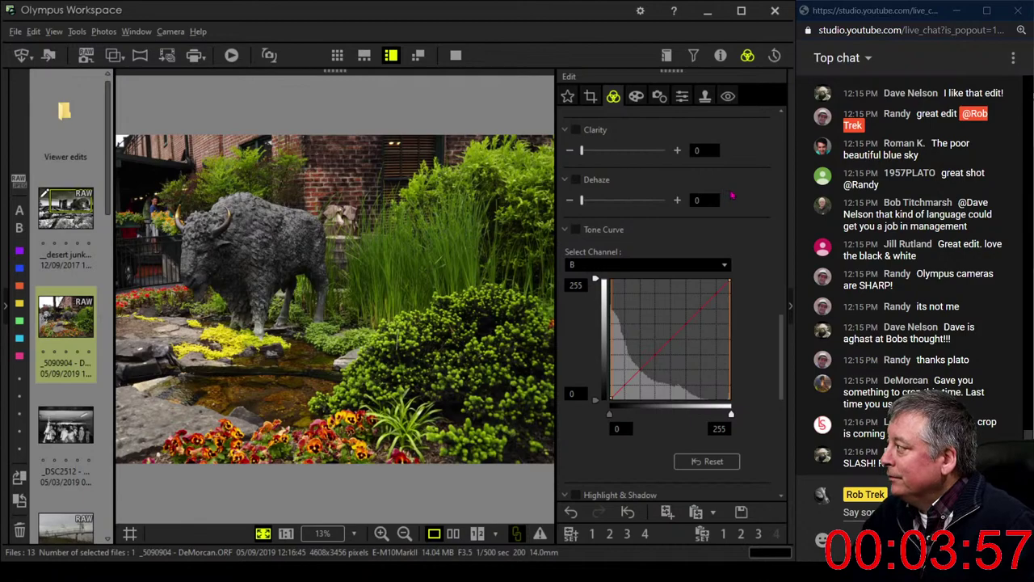
- Set the photo's sharpness to 2.0
left_click_drag(782, 330, 782, 435)
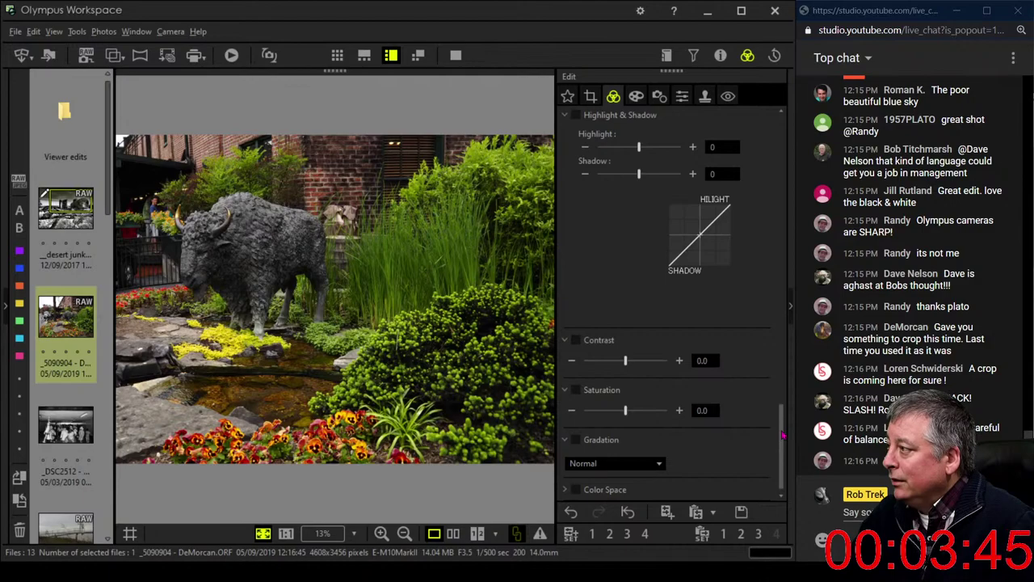
left_click(681, 96)
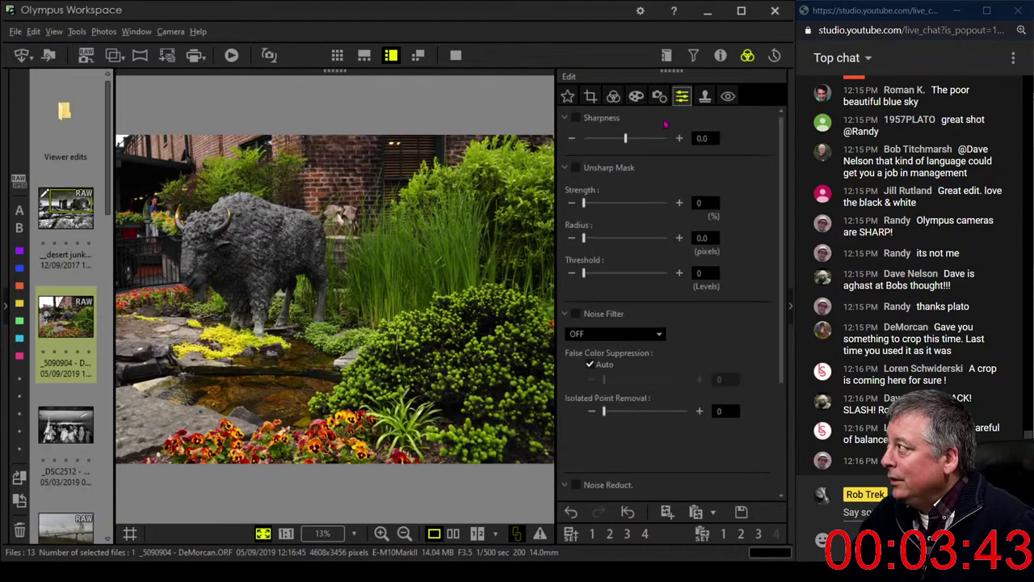
left_click(667, 138)
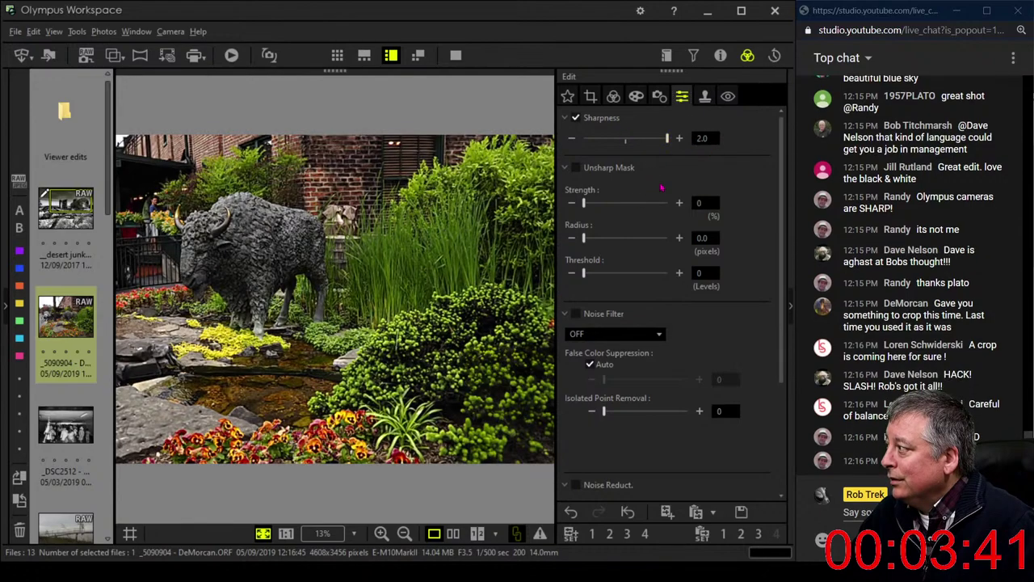
- Collapse the color adjustment settings and set the gradation to AUTO
left_click(636, 96)
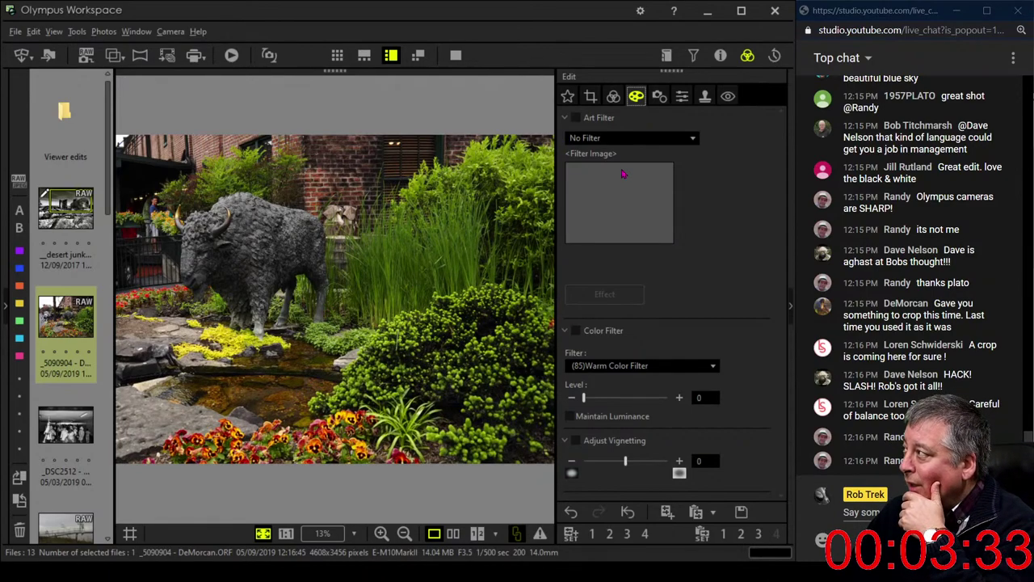
left_click(614, 98)
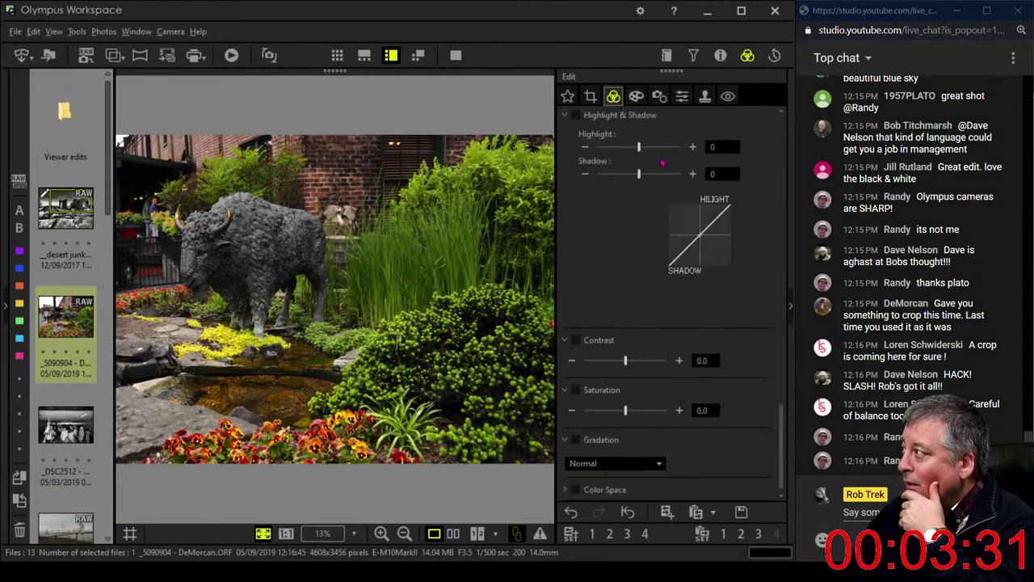
scroll(661, 163, "up", 10)
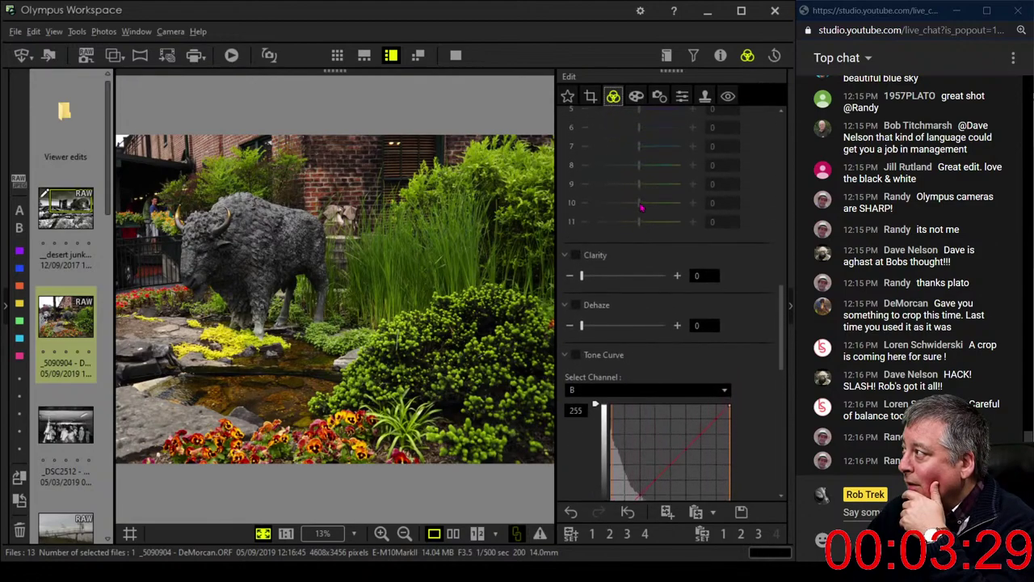
scroll(640, 208, "up", 8)
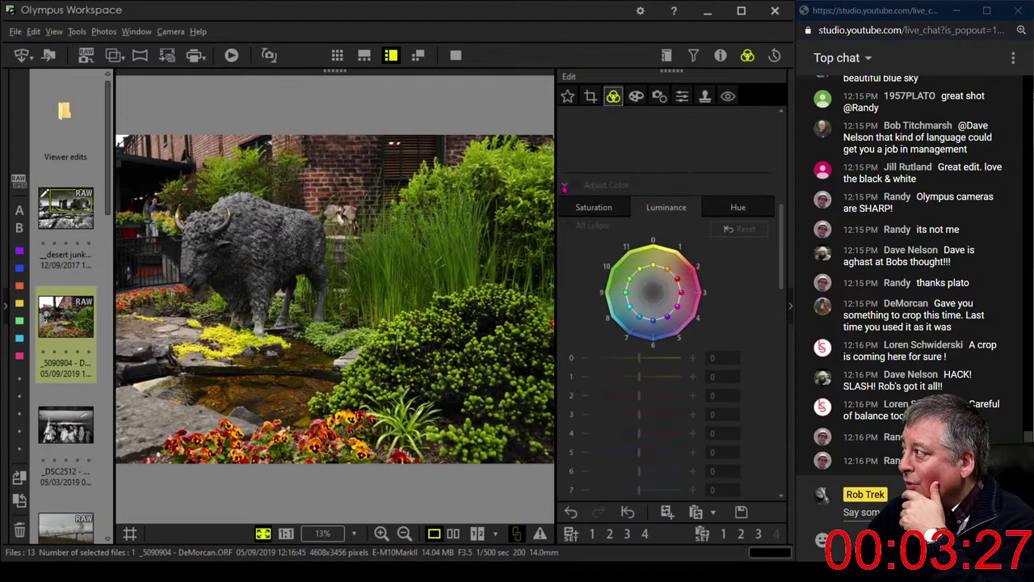
left_click(565, 186)
scroll(702, 233, "down", 3)
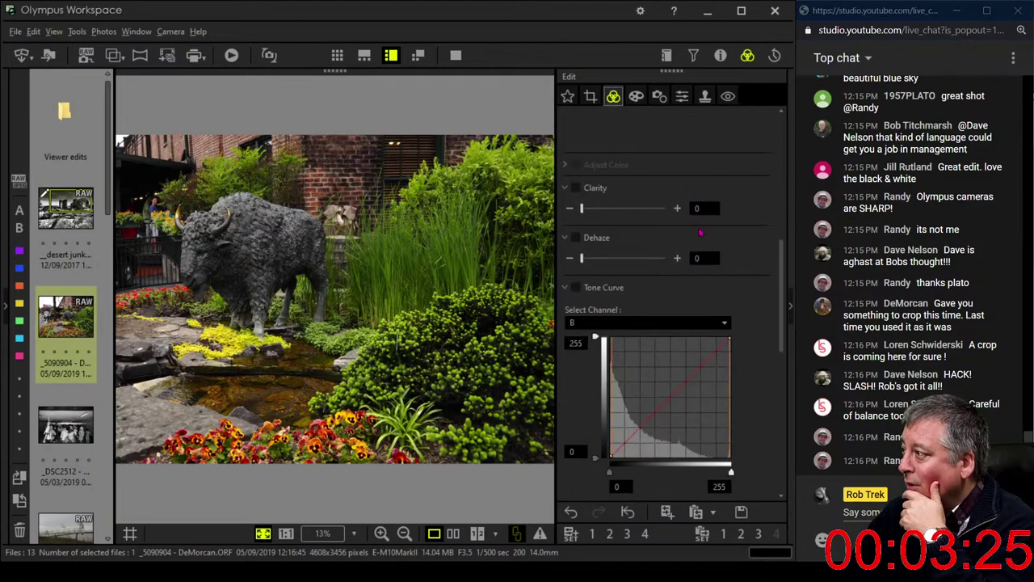
left_click_drag(782, 301, 783, 401)
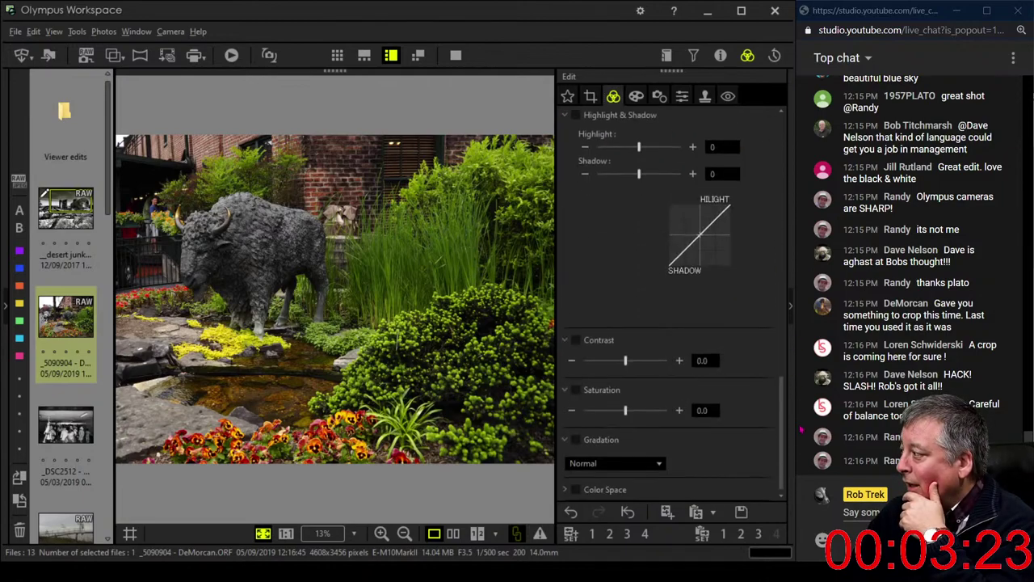
left_click(660, 463)
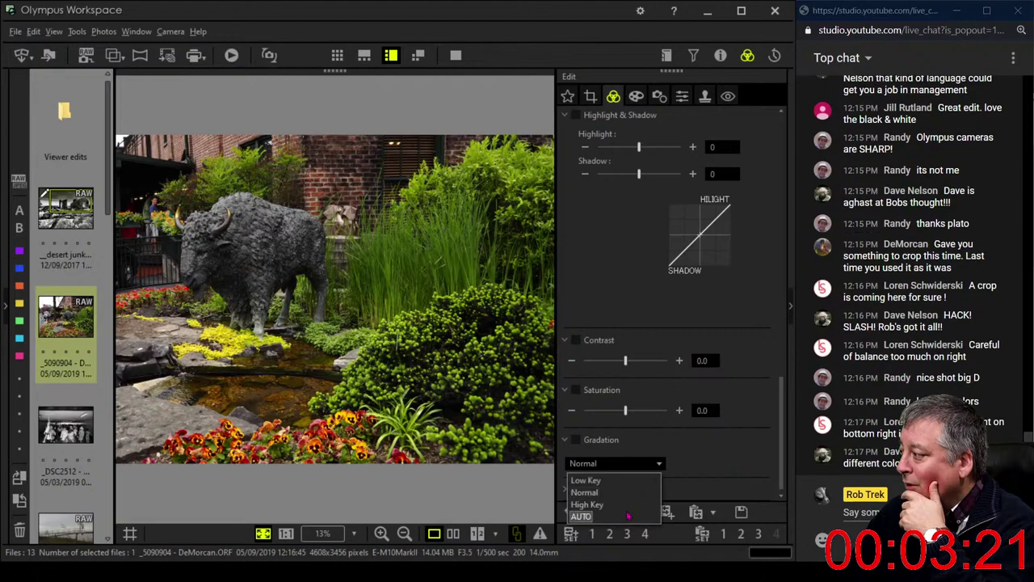
left_click(630, 517)
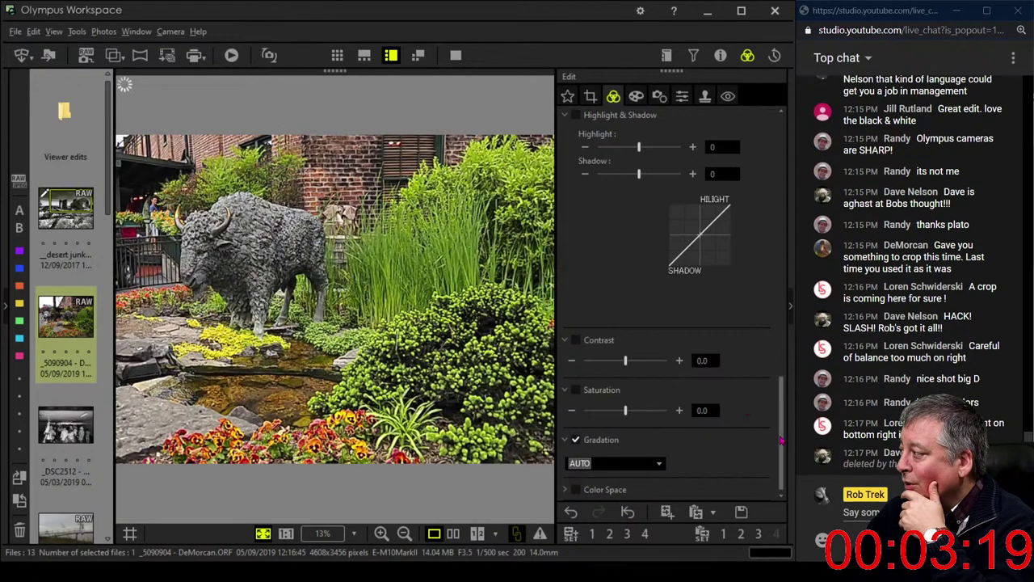
- Try lowering the shadows on the tone curve's B channel, and reset that curve
left_click_drag(780, 440, 789, 370)
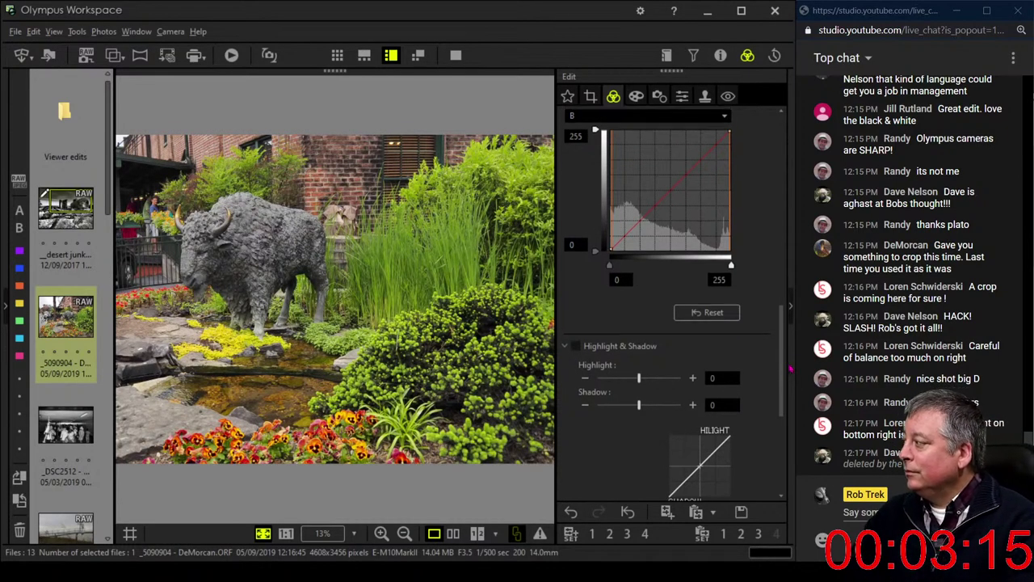
left_click_drag(788, 371, 791, 323)
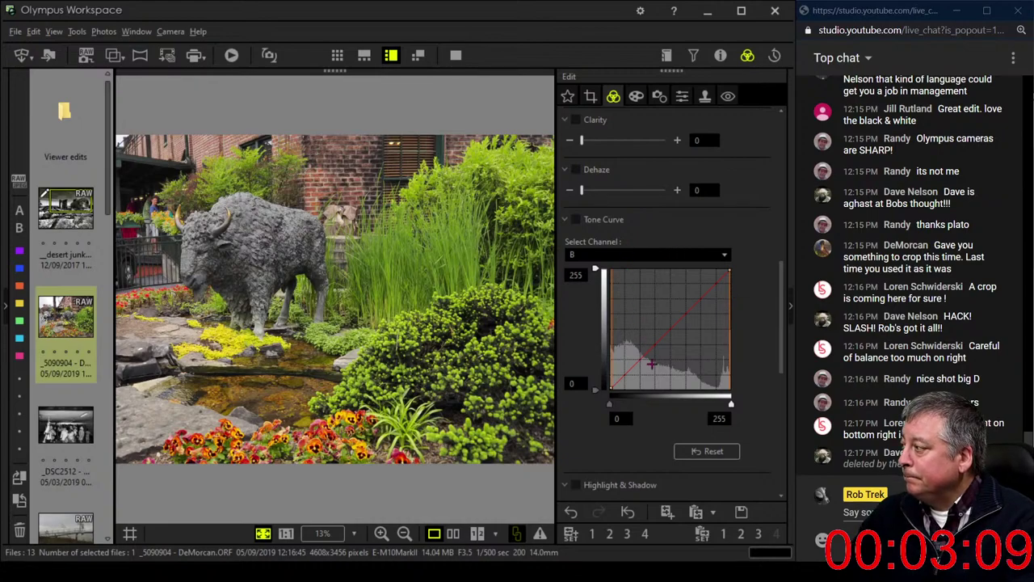
left_click_drag(617, 383, 651, 369)
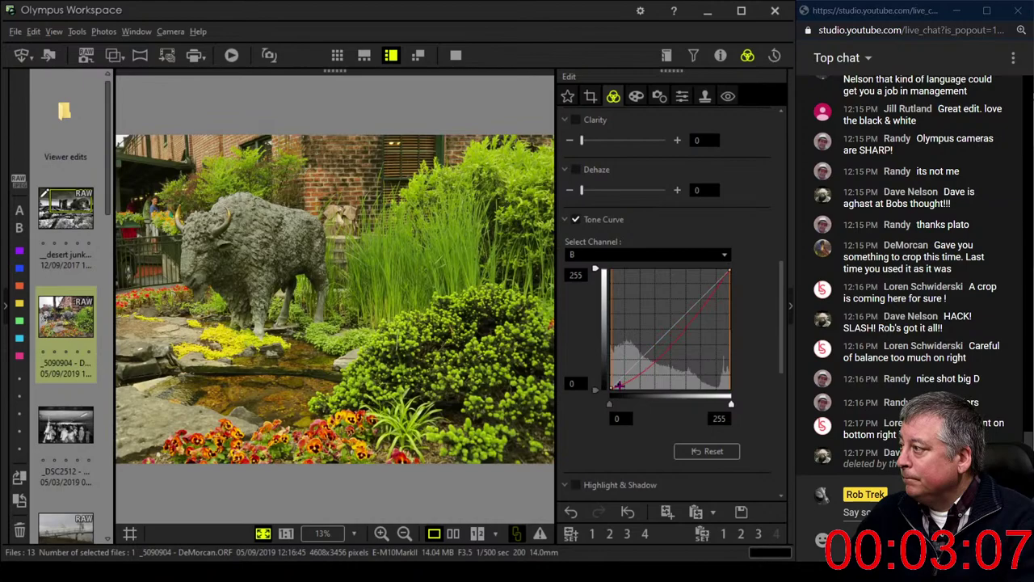
left_click(700, 452)
- Switch the tone curve to the RGB channel, pull the deepest shadows down slightly and anchor the curve just above them
left_click(627, 254)
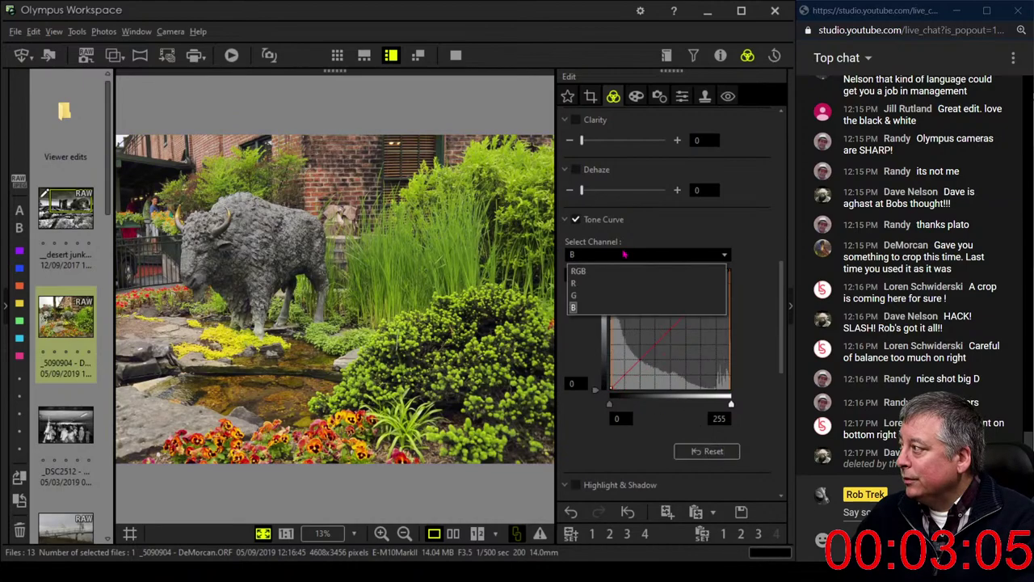
left_click(619, 274)
left_click_drag(620, 382, 638, 368)
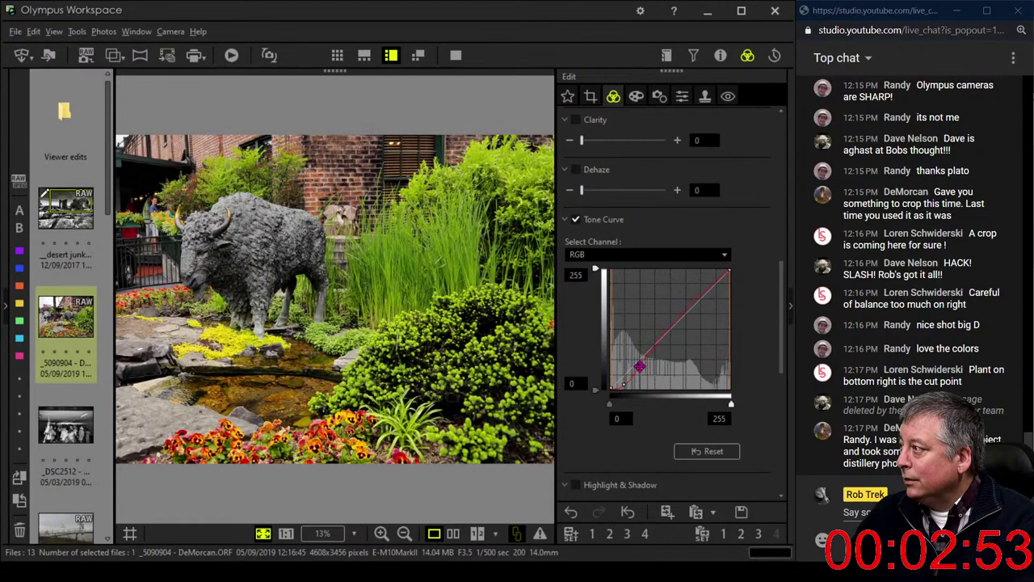
- Set the crop's tilt adjustment to 0.4 and apply it
left_click(590, 96)
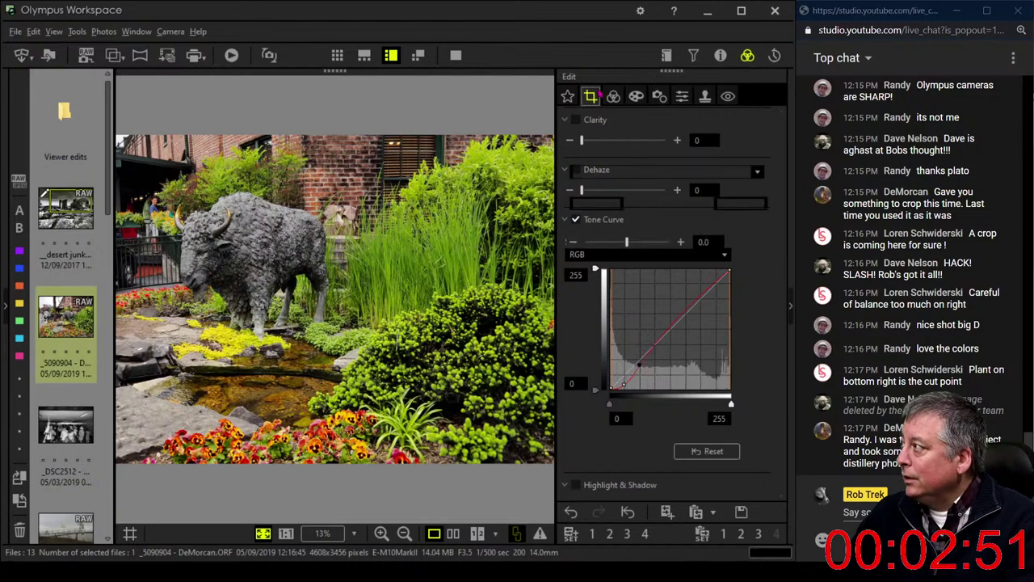
left_click(681, 241)
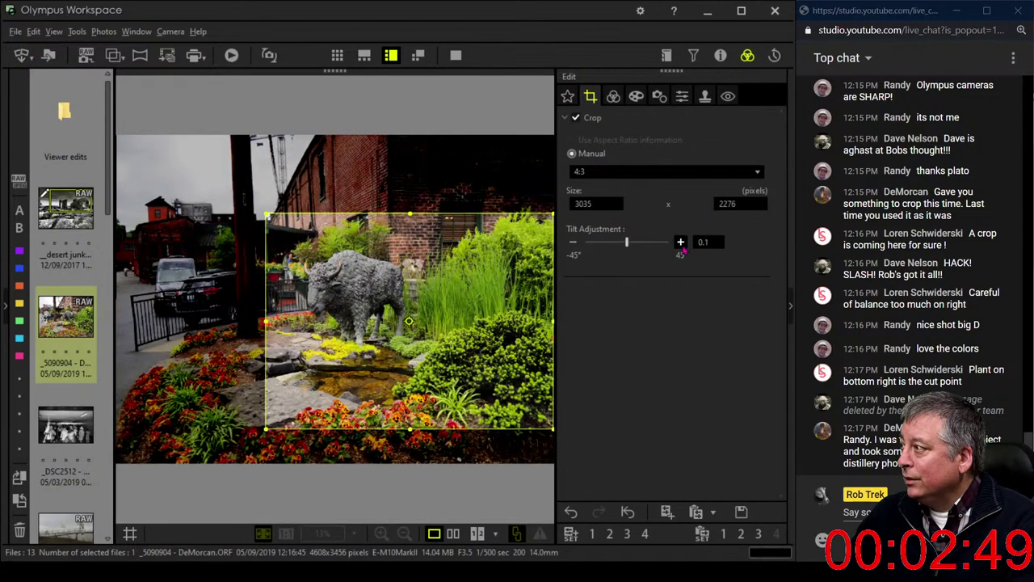
left_click(680, 241)
left_click(680, 241)
left_click(680, 242)
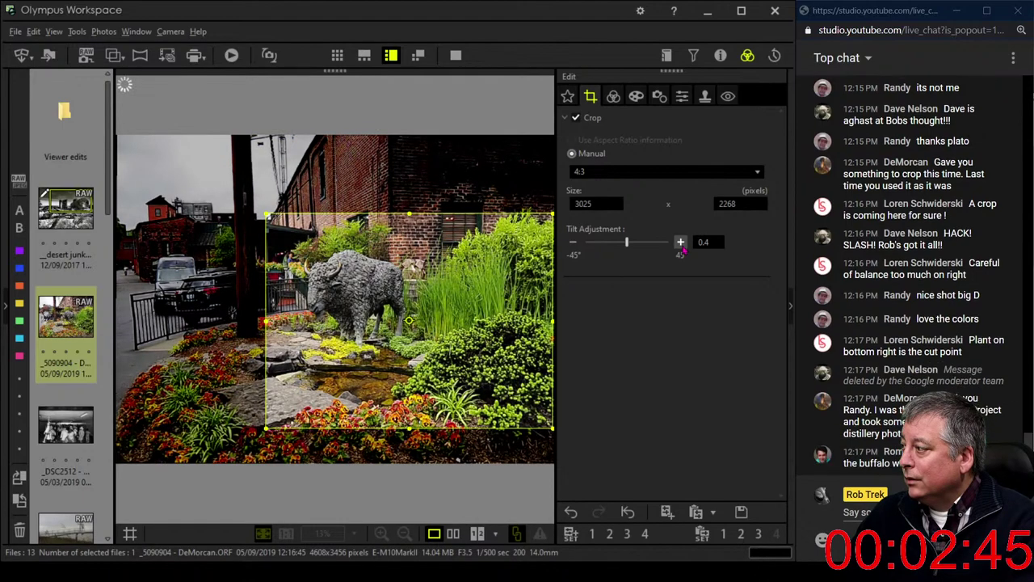
key("Return")
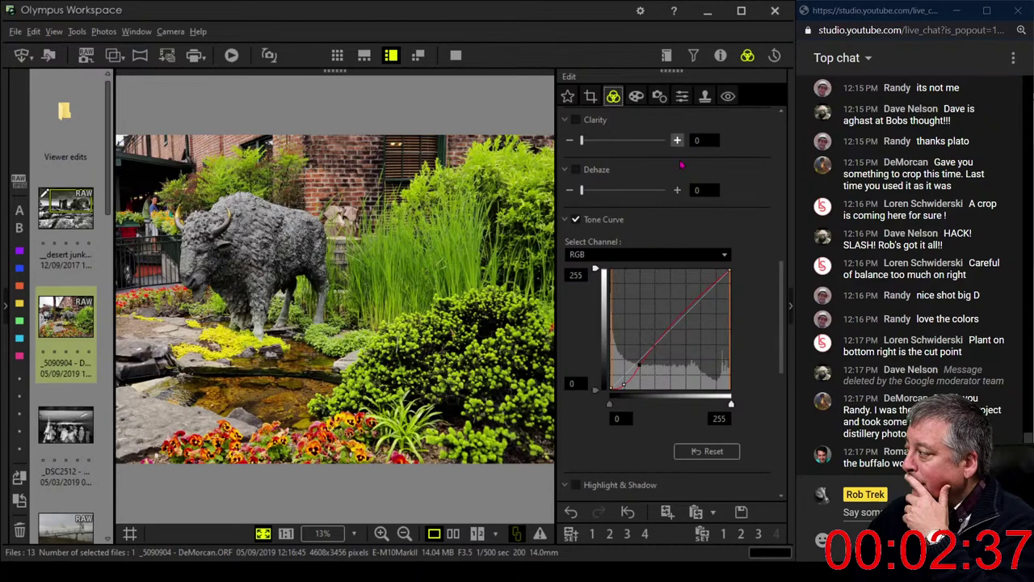
- Turn the 4:3 crop to portrait orientation around the bison and front flowers, about 2093 x 2790 pixels, and apply it
left_click(596, 105)
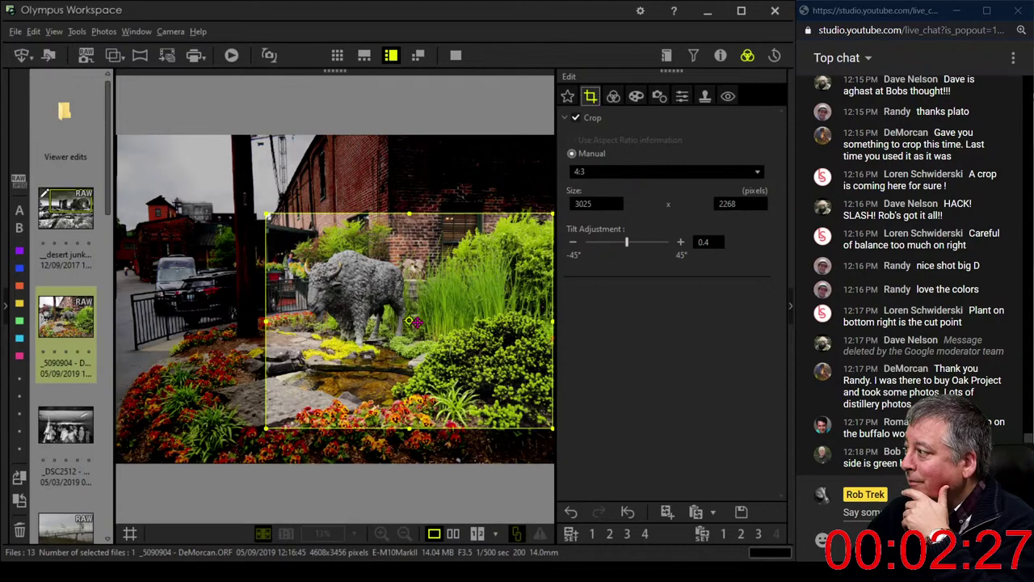
left_click(410, 321)
left_click_drag(473, 317, 453, 314)
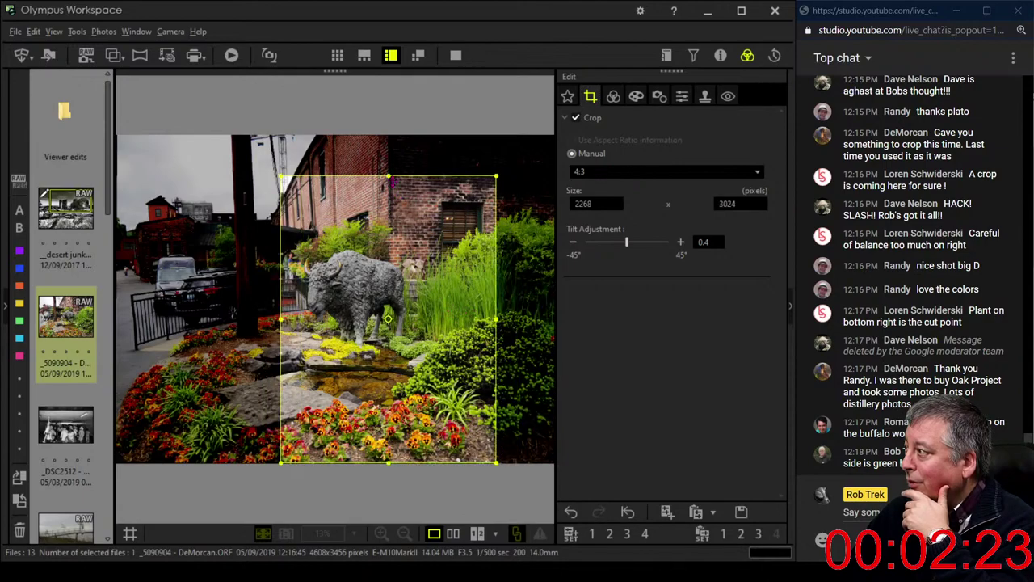
left_click_drag(393, 193, 395, 214)
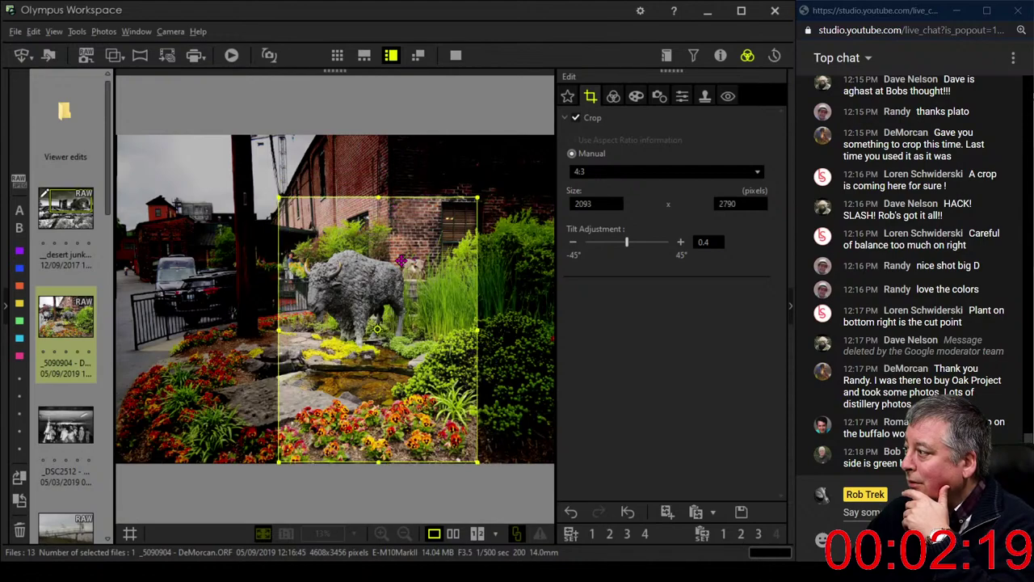
left_click_drag(401, 260, 396, 260)
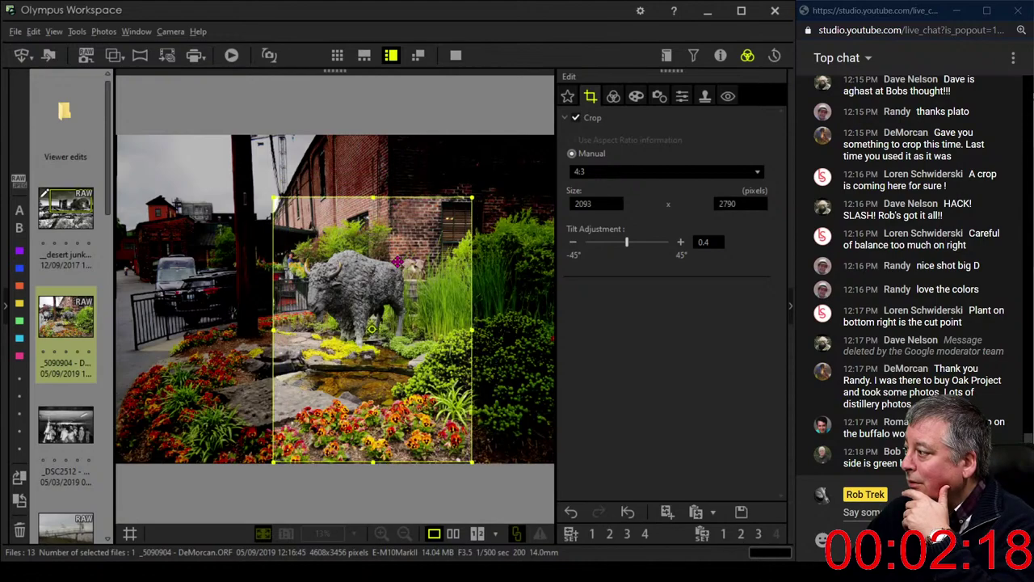
left_click(613, 97)
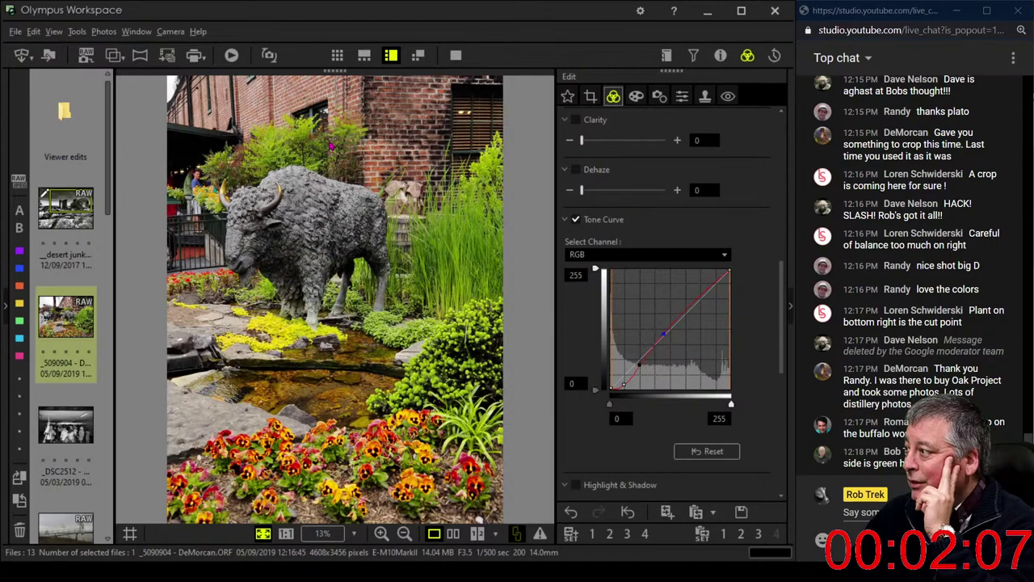
- Set a custom white balance of 5500 K for the bison photo
left_click(639, 107)
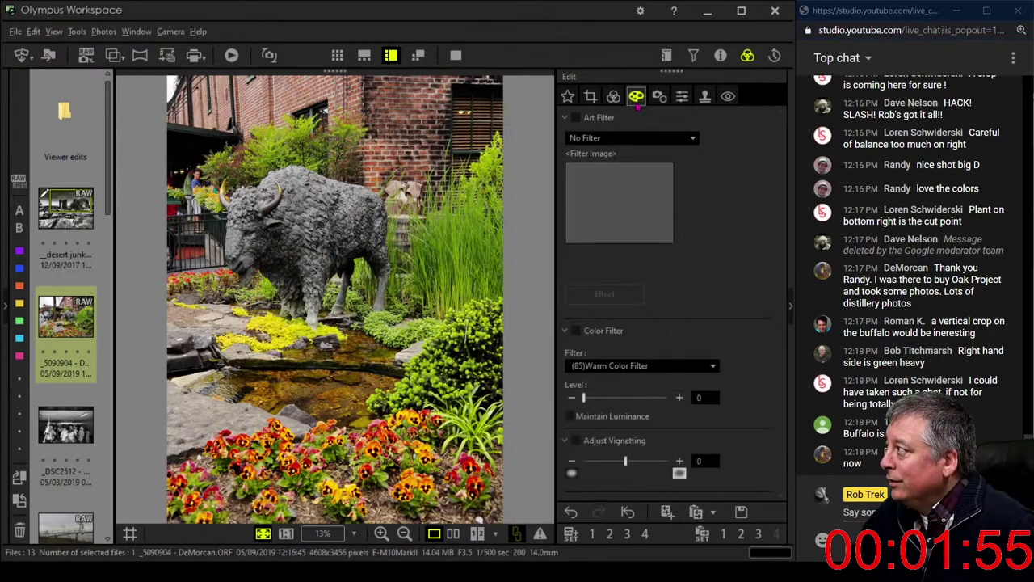
left_click(638, 105)
left_click_drag(782, 317, 796, 120)
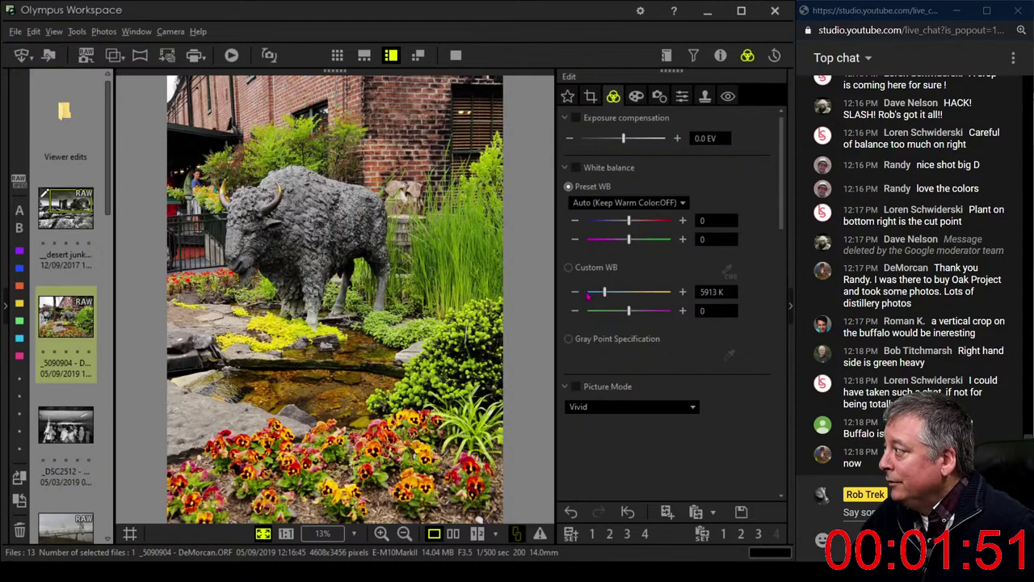
double_click(710, 292)
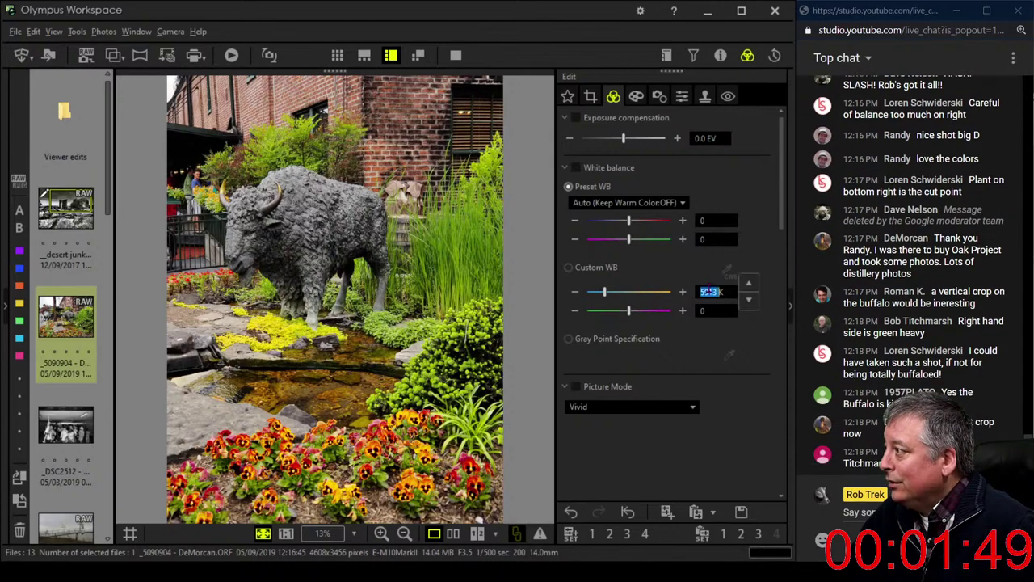
type("5500")
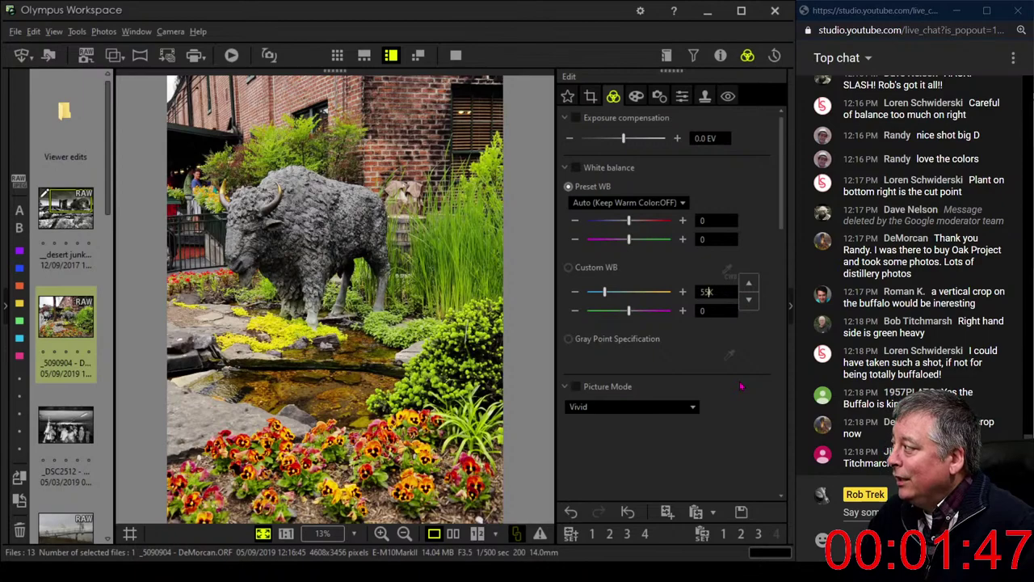
key("Return")
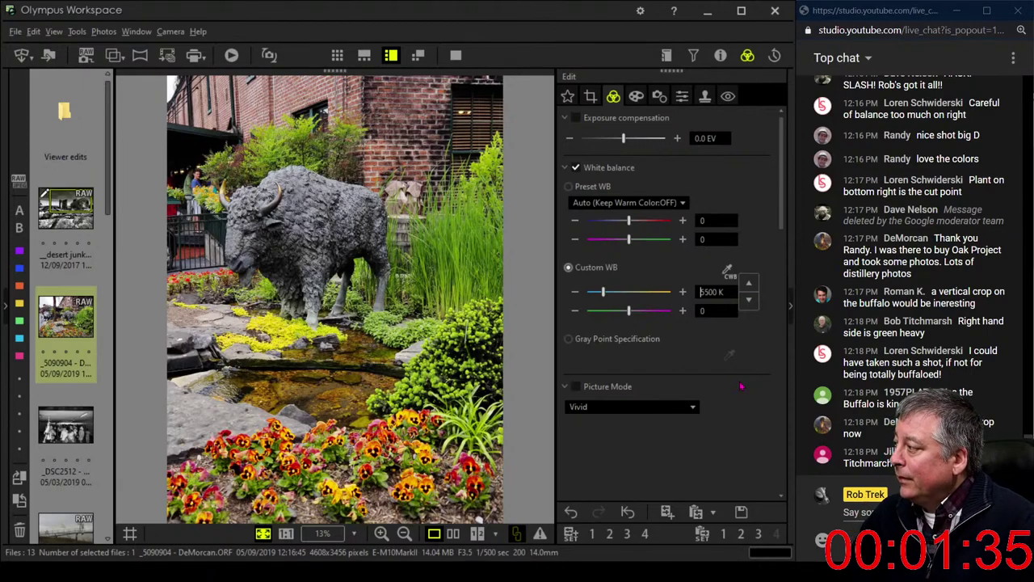
- Tighten the portrait 4:3 crop around the bison and front flowers to about 1926 x 2570 pixels and apply it
left_click(591, 96)
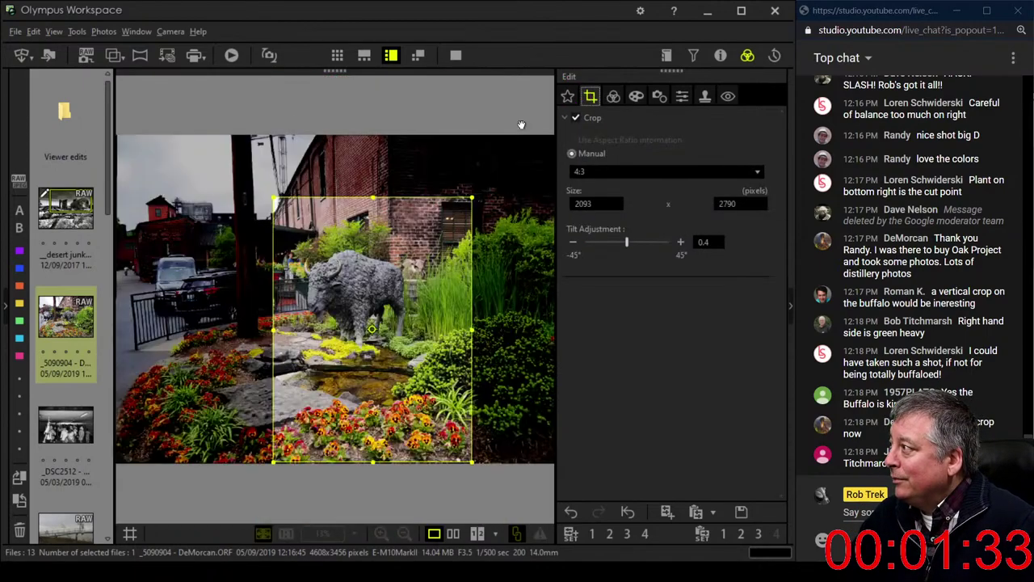
left_click_drag(471, 198, 554, 250)
left_click(444, 310)
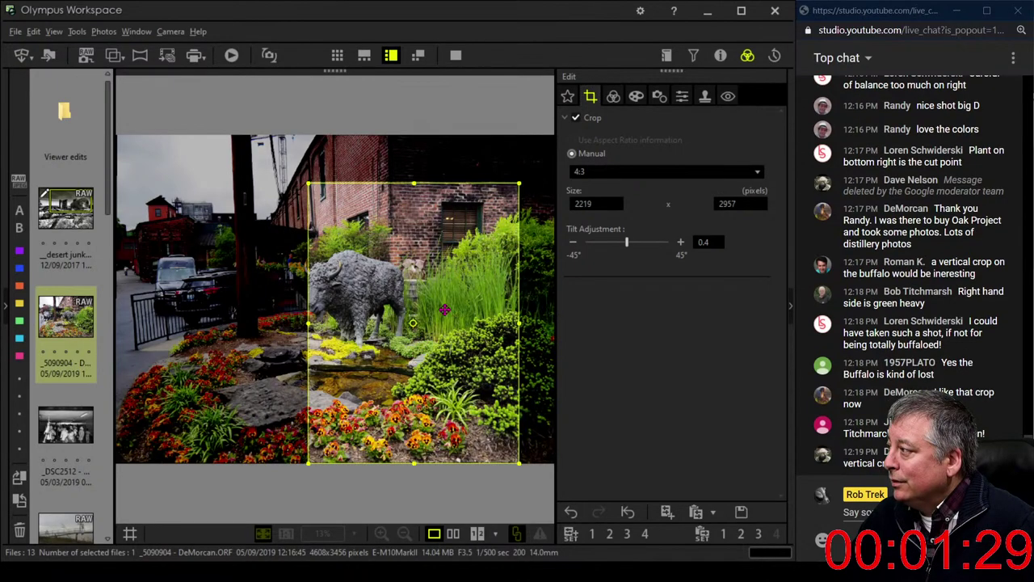
left_click_drag(444, 310, 393, 307)
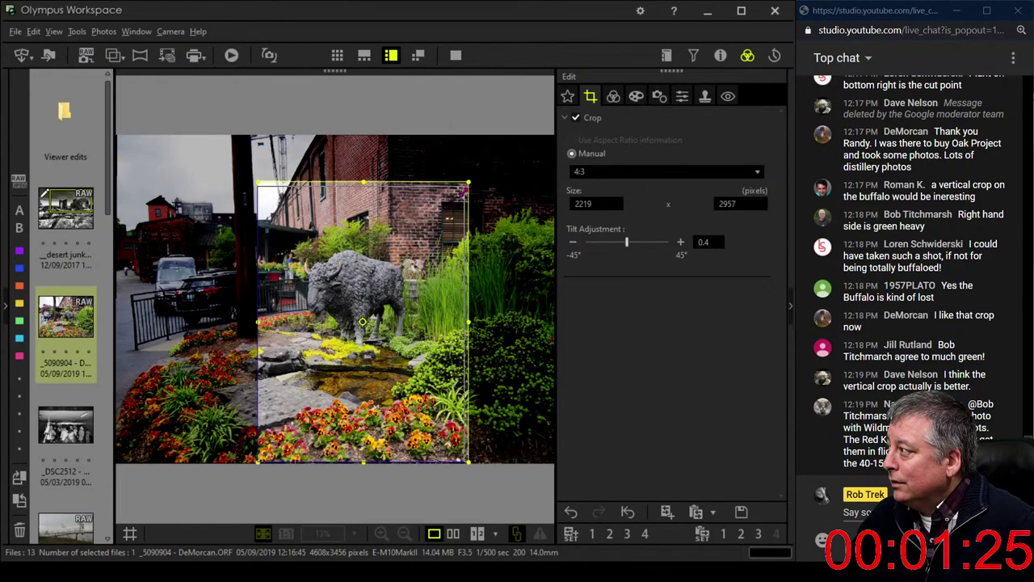
left_click_drag(464, 190, 431, 244)
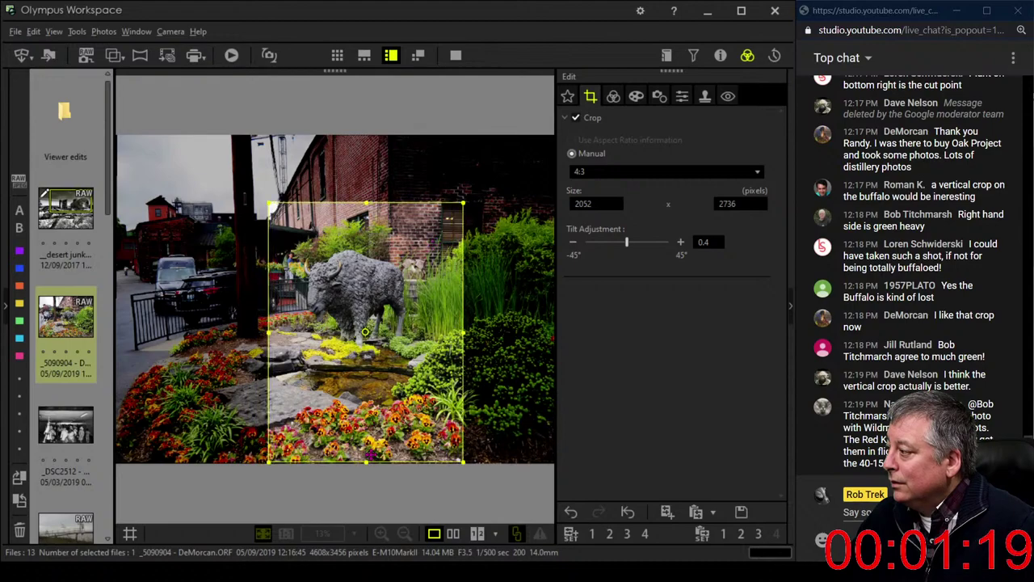
left_click_drag(368, 459, 388, 423)
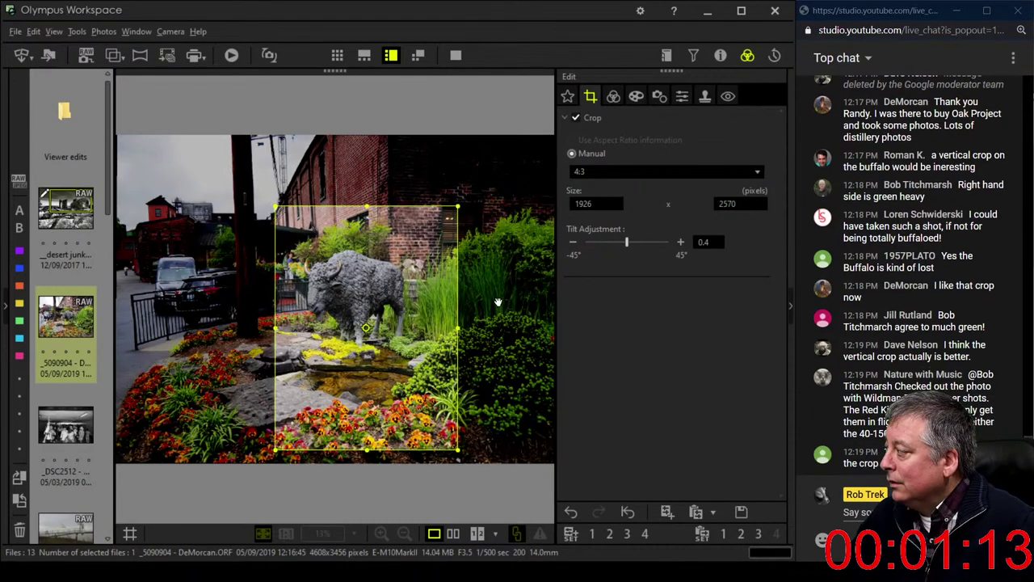
key("Return")
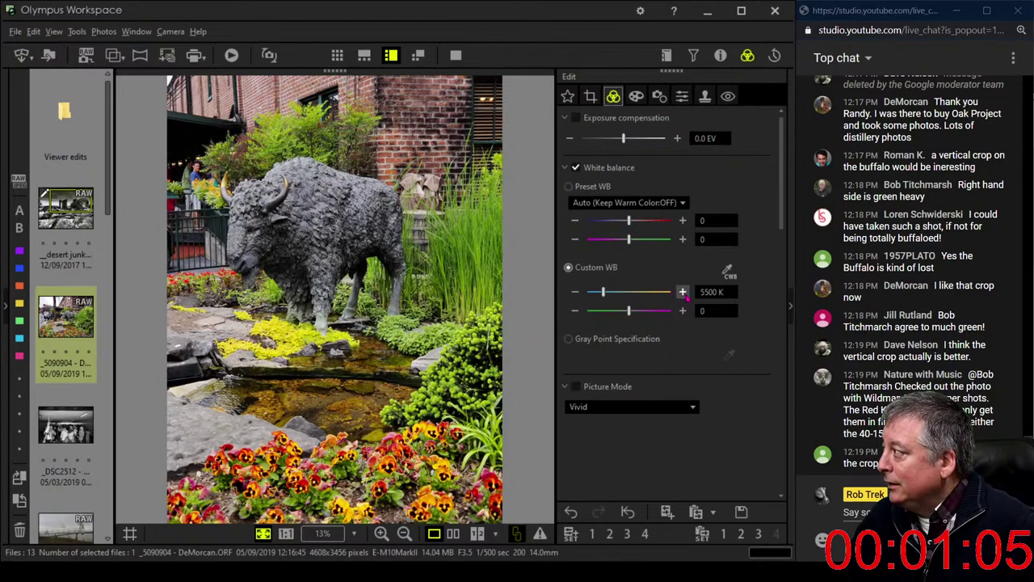
- Set the custom white balance's green-magenta shift to 1 and inspect the bison's head at full size
left_click(576, 311)
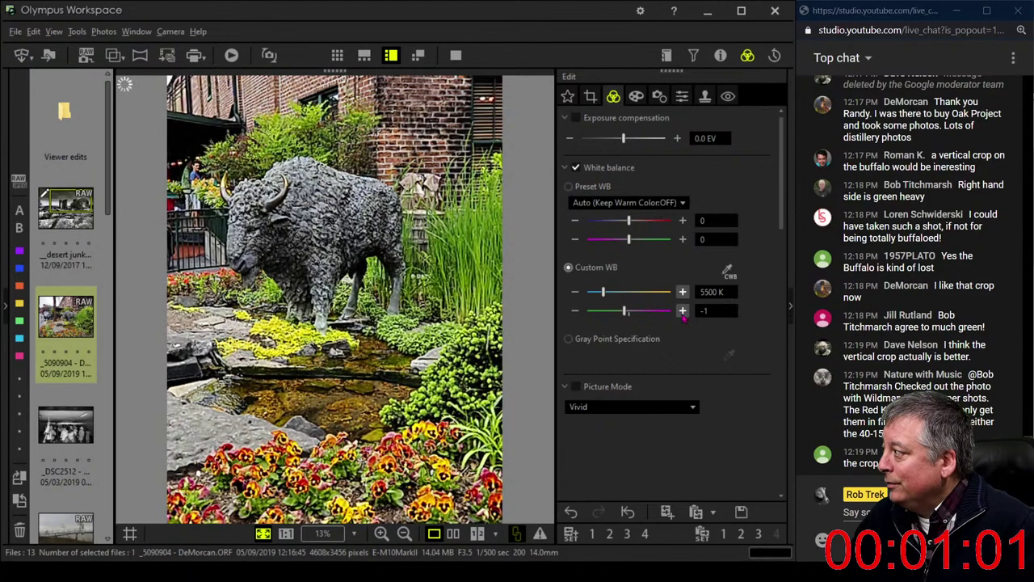
left_click(682, 312)
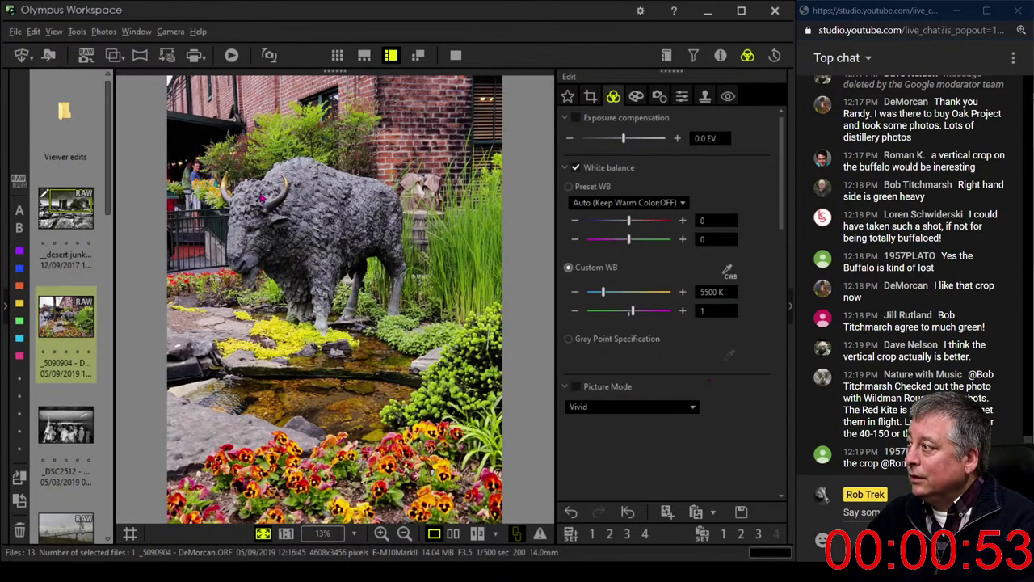
left_click(260, 198)
scroll(343, 335, "down", 5)
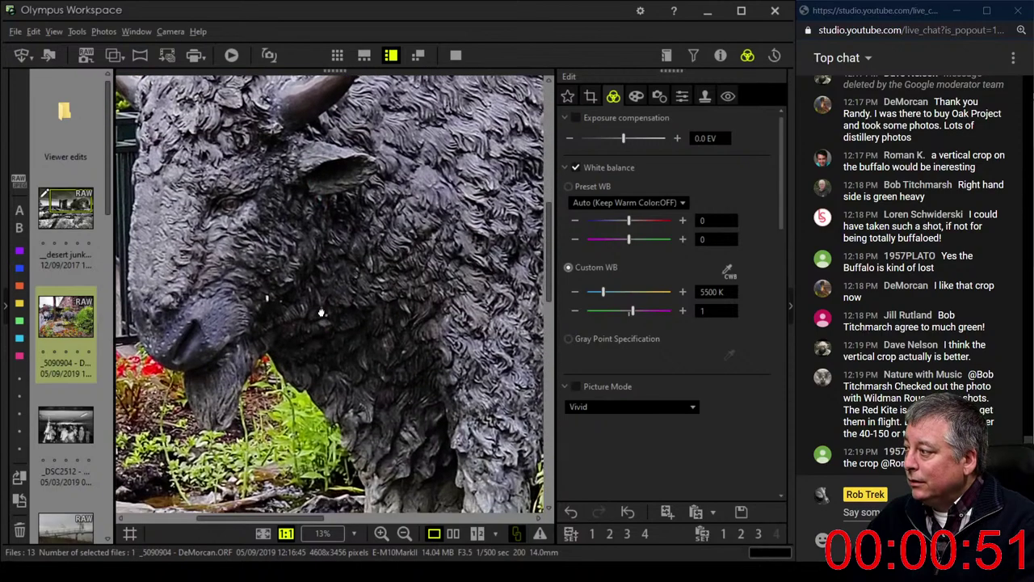
scroll(365, 353, "down", 2)
left_click(356, 338)
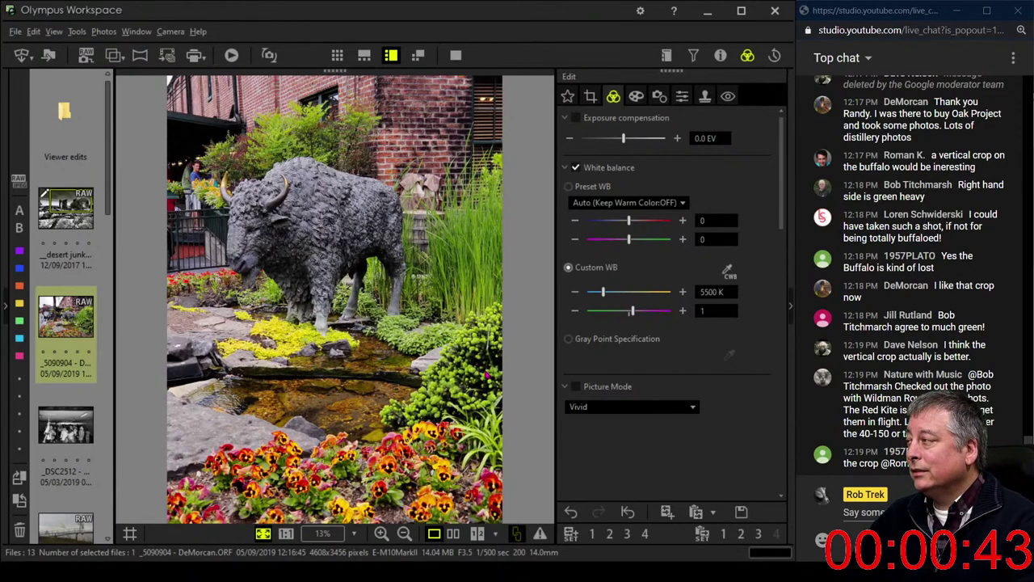
- Apply the Partial Color art filter to the bison photo and set its colour wheel to 4
left_click(635, 98)
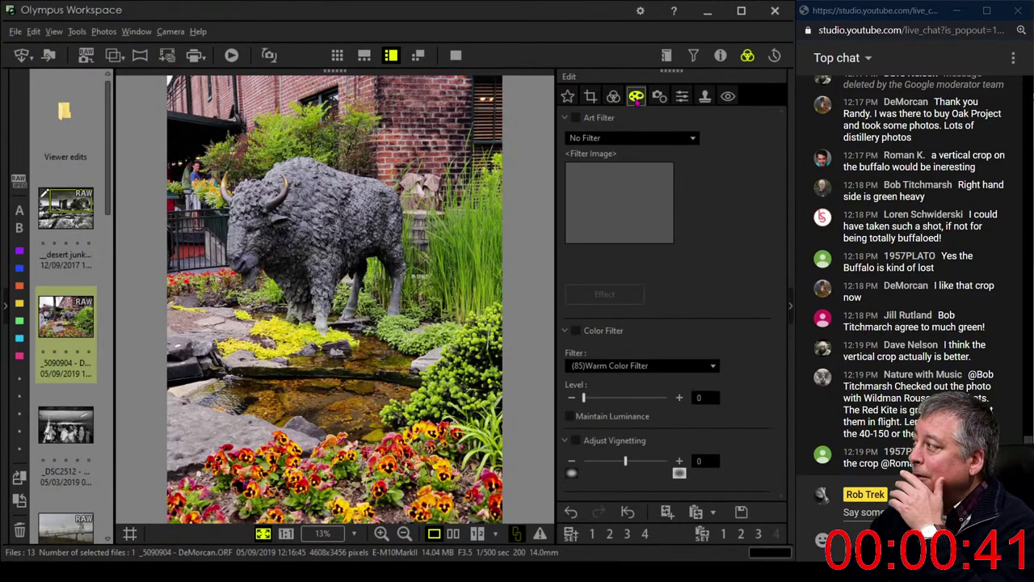
left_click(624, 137)
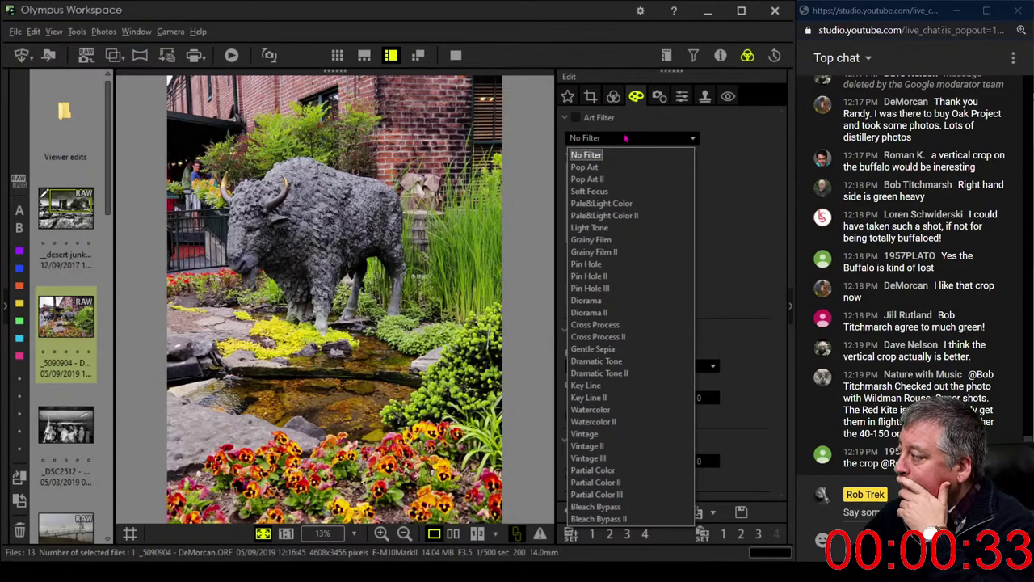
left_click(616, 471)
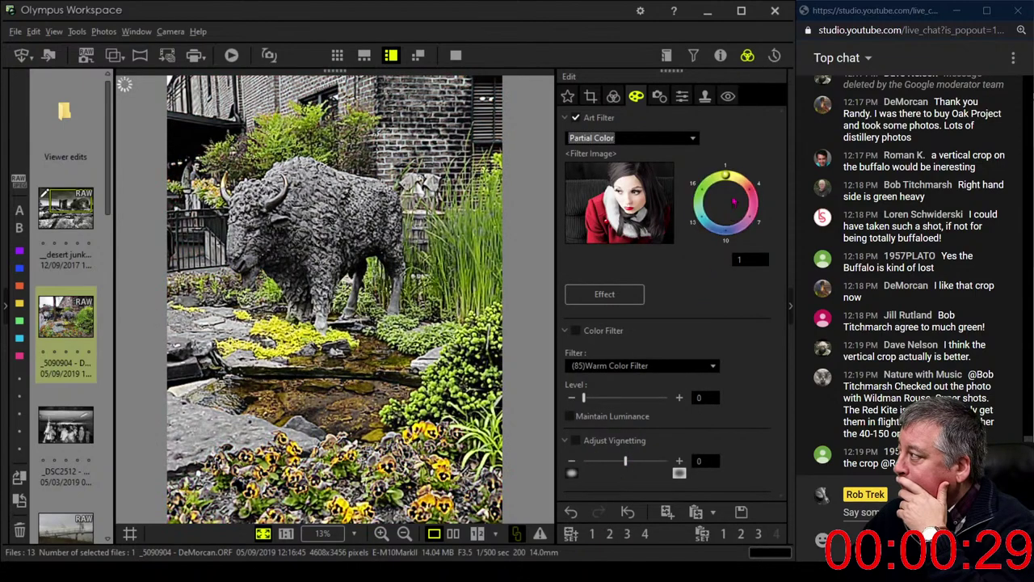
left_click_drag(727, 178, 749, 192)
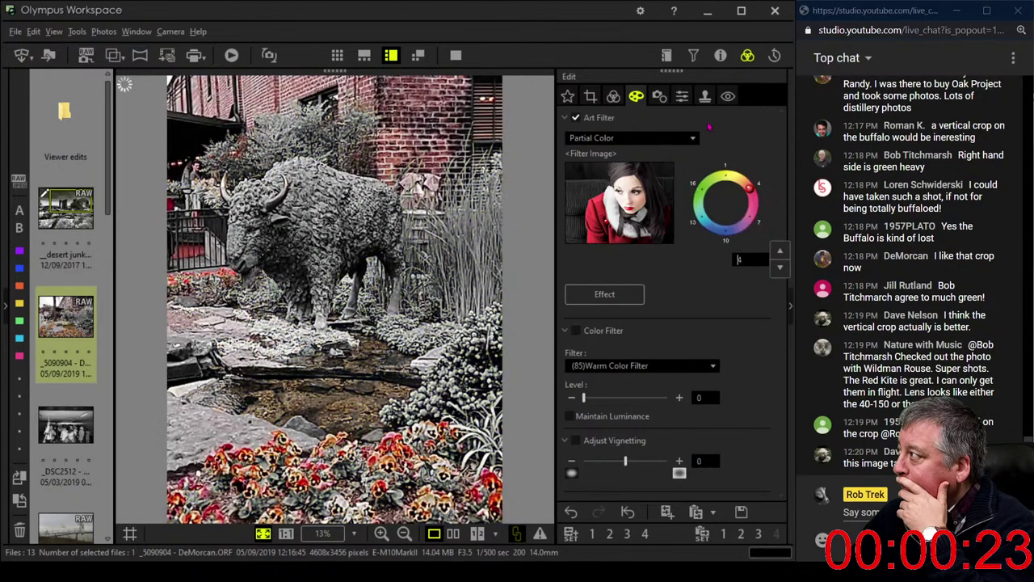
- Keep the Partial Color filter and change its colour wheel value to 3
left_click(679, 137)
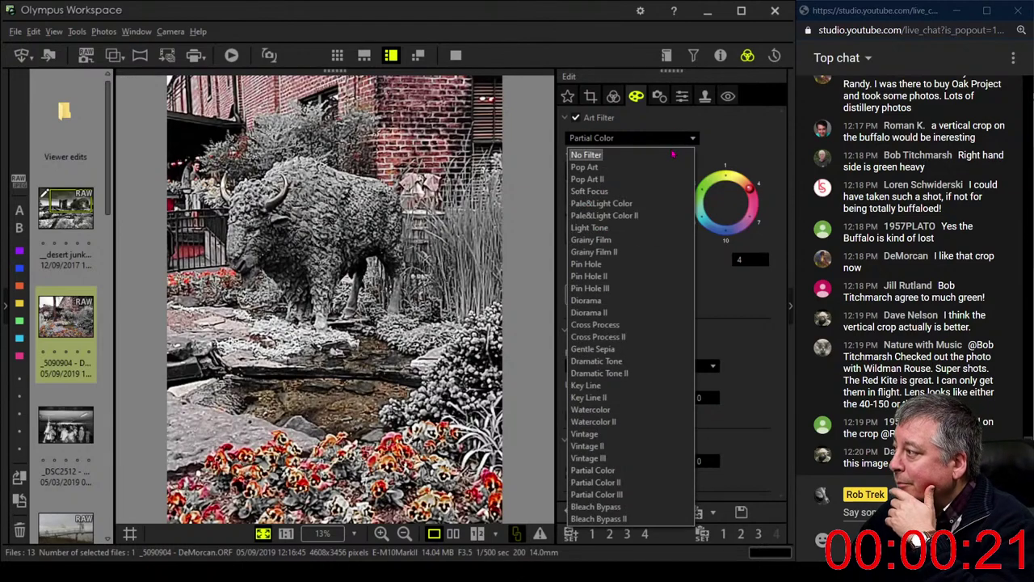
left_click(678, 126)
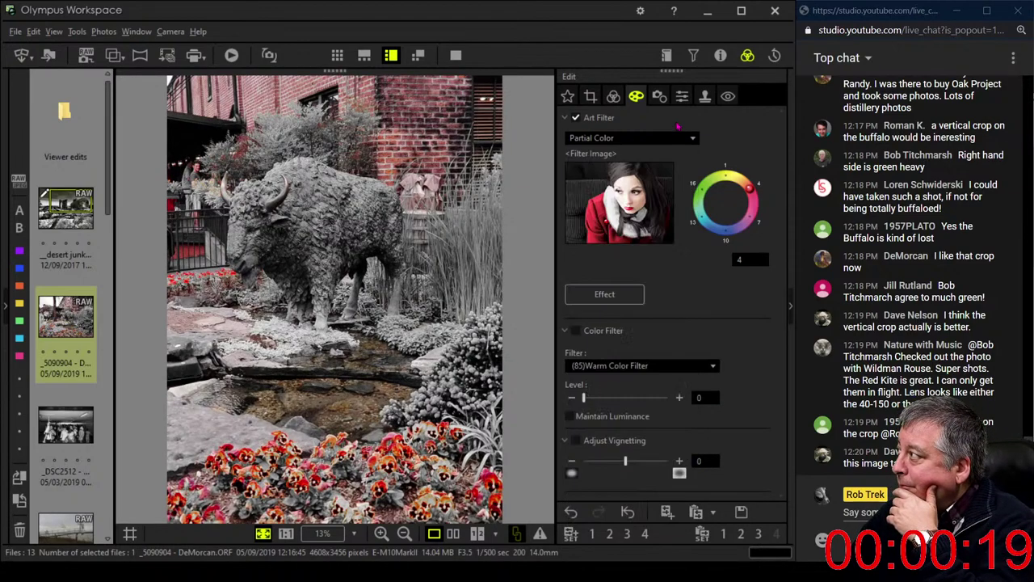
left_click(678, 126)
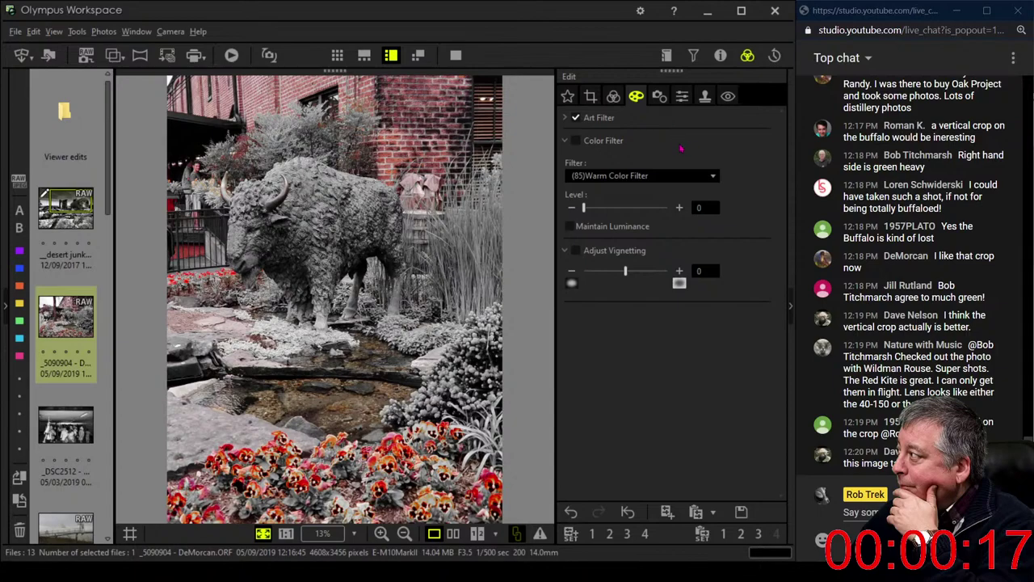
left_click(567, 120)
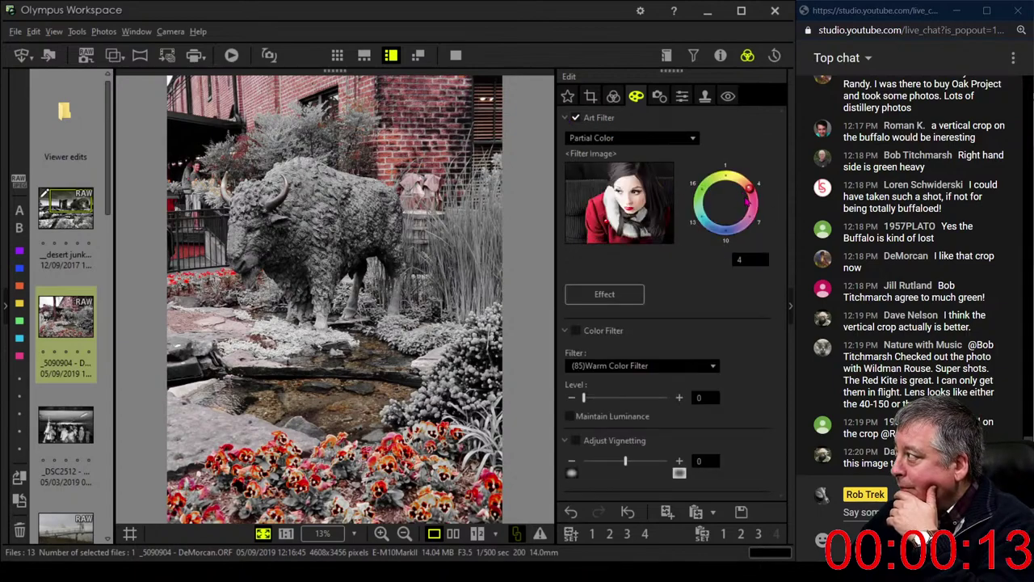
mouse_move(779, 260)
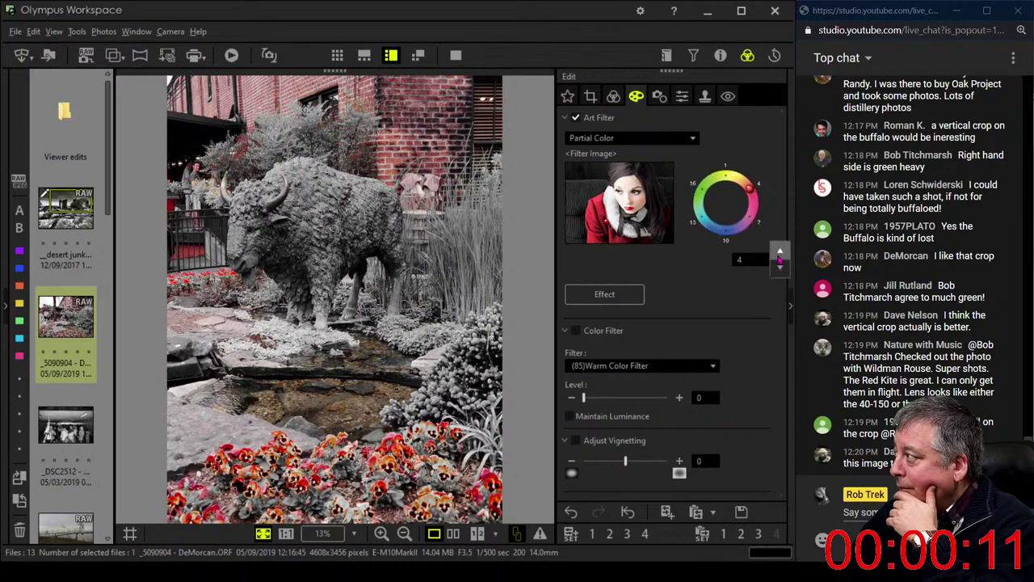
left_click(781, 269)
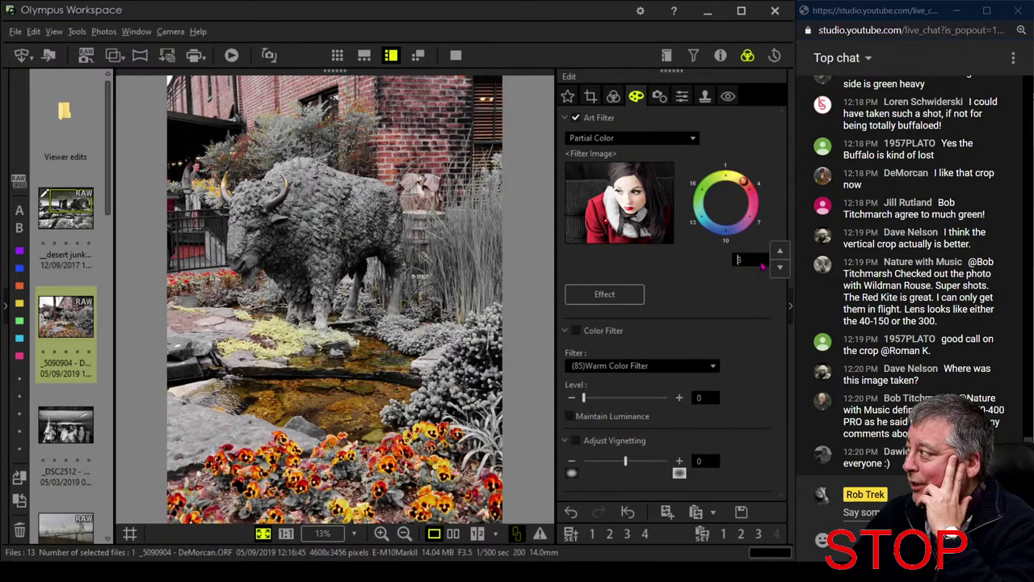
- Try the Partial Color III art filter on the photo, and switch the art filter off
left_click(689, 140)
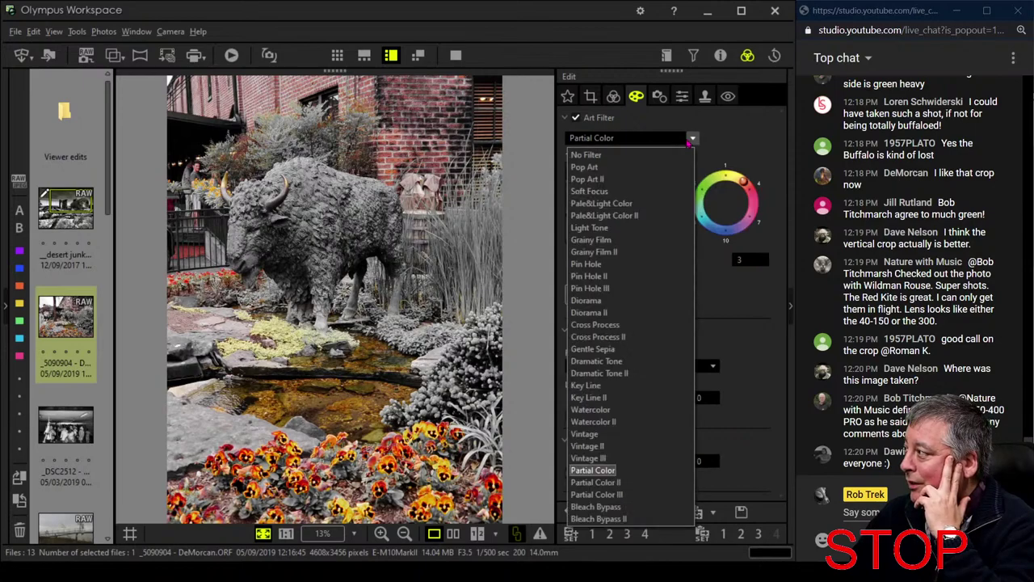
left_click(596, 494)
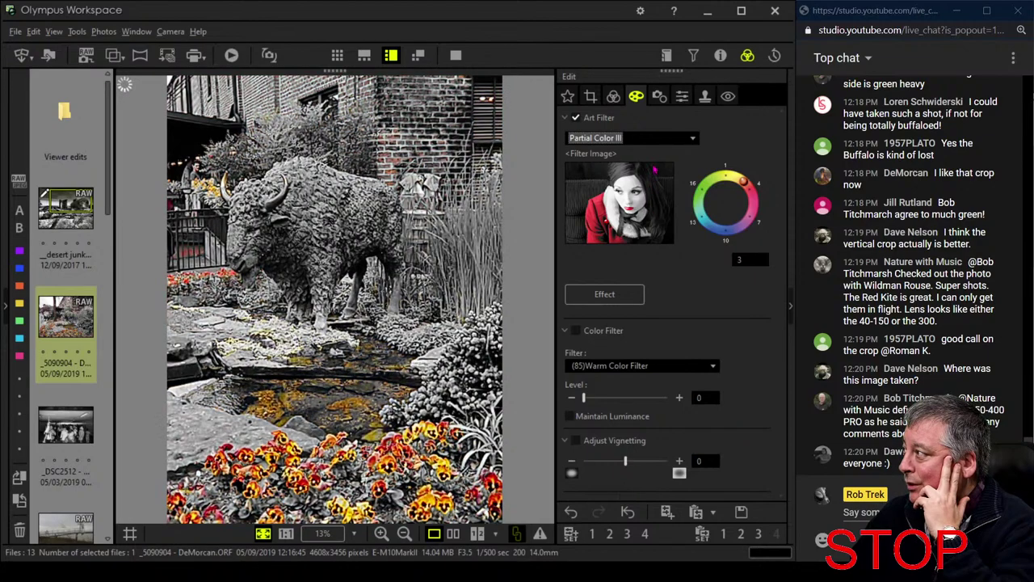
left_click(656, 139)
left_click(585, 118)
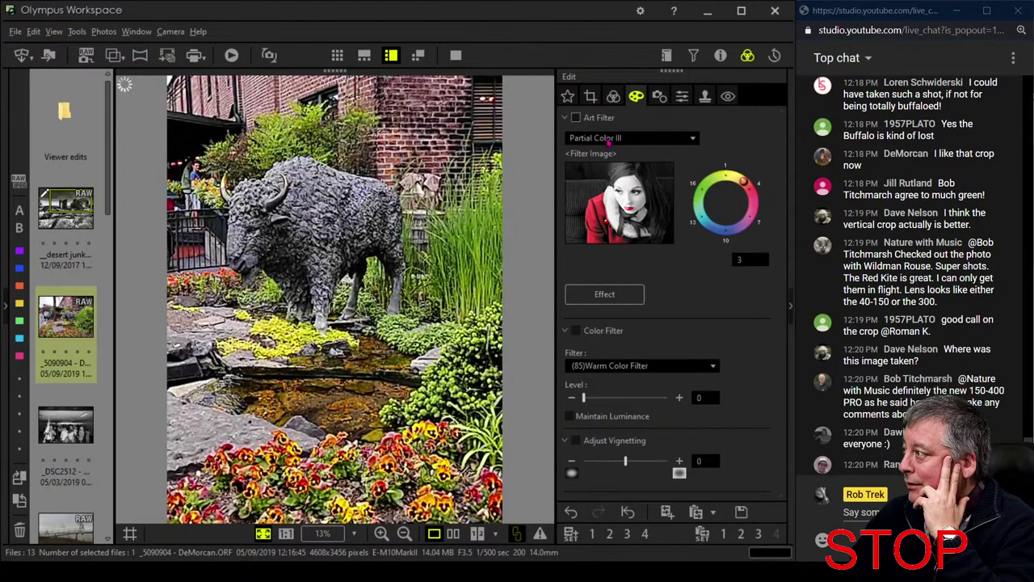
- Reapply the Partial Color art filter, try colour wheel value 4, and set it back to 3
left_click(608, 139)
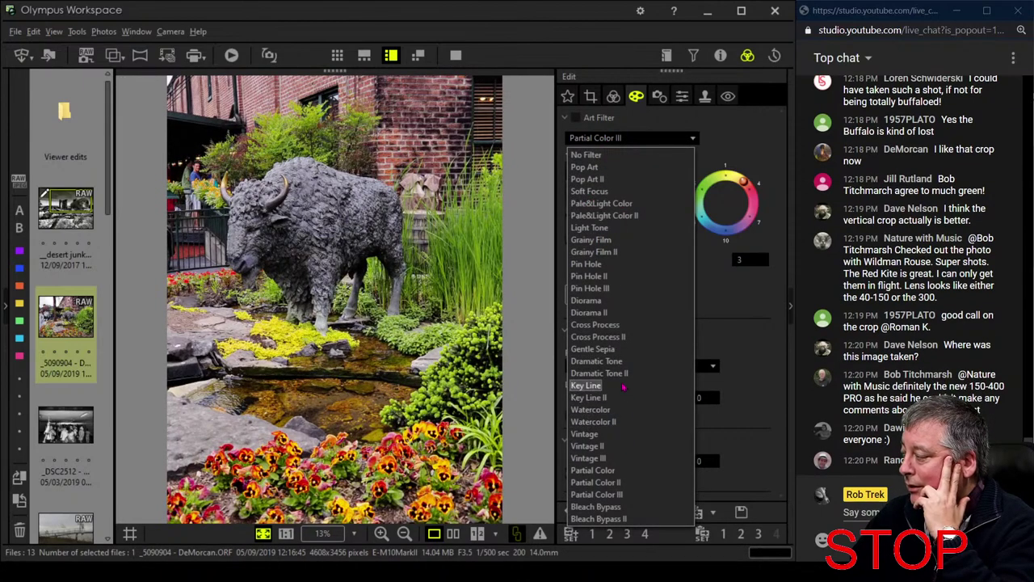
left_click(612, 472)
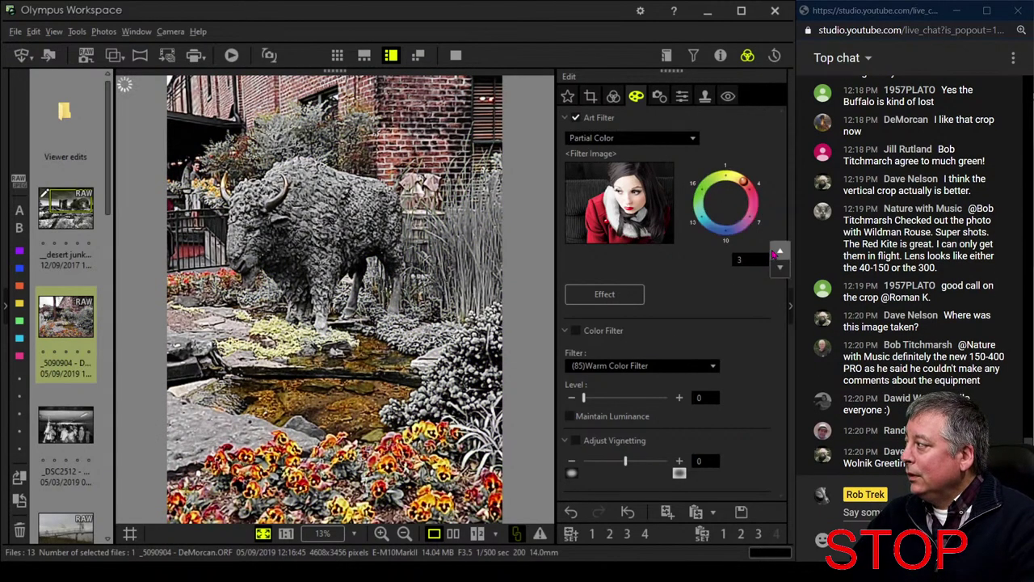
left_click(779, 250)
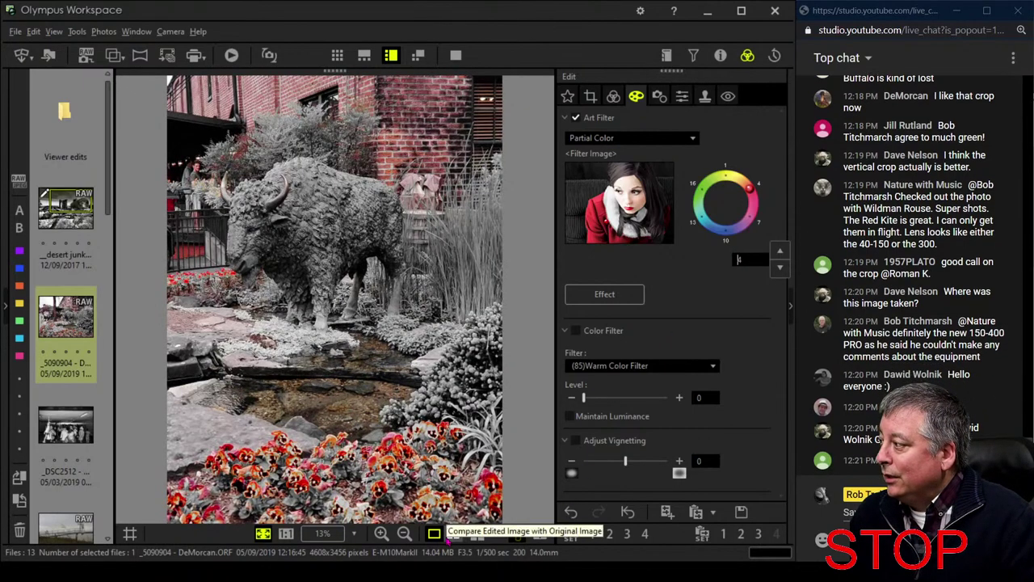
left_click(782, 267)
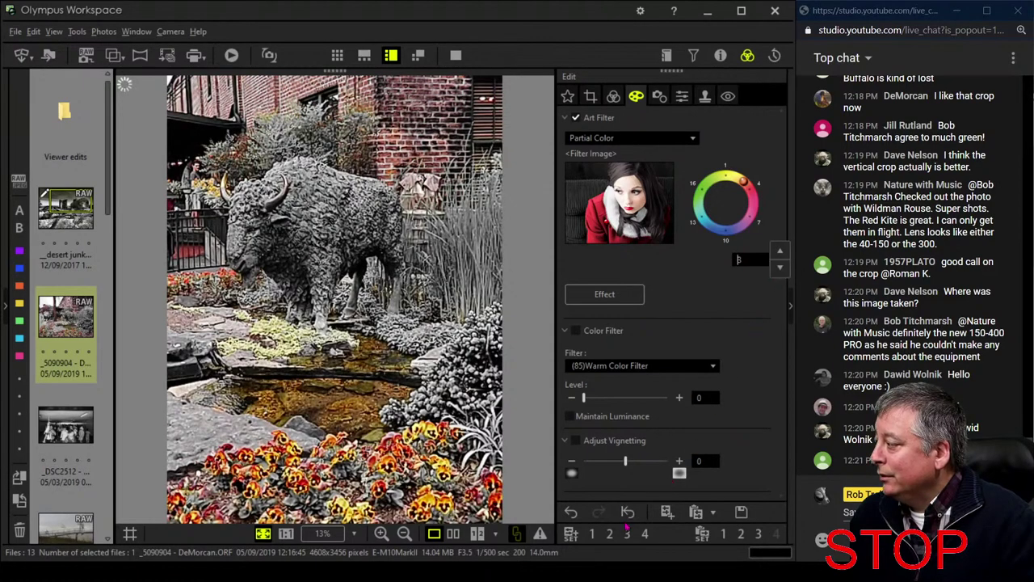
- Compare the edited bison photo with the original, then force the unresponsive program to close and cancel the problem report
left_click(453, 533)
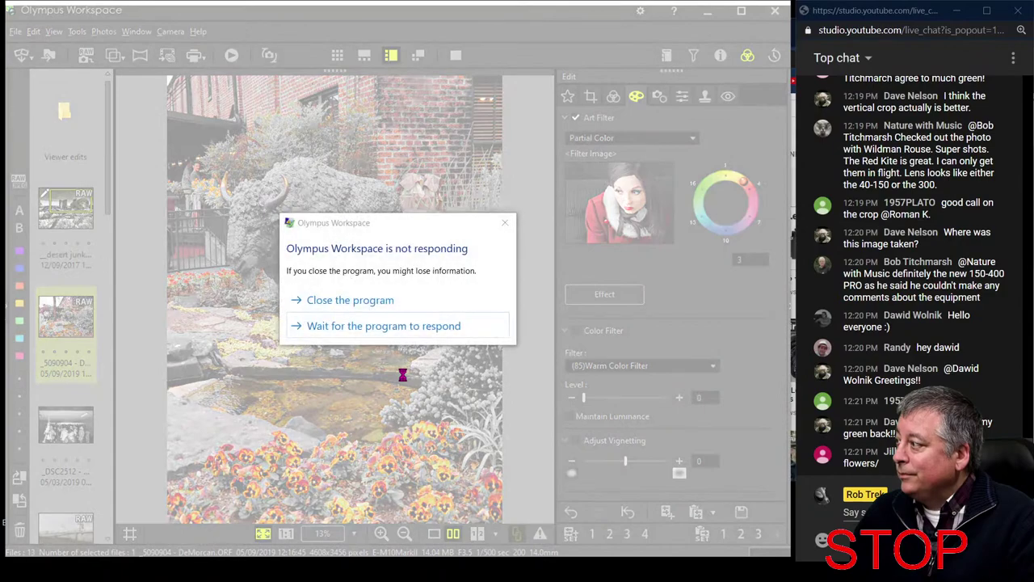
left_click(382, 304)
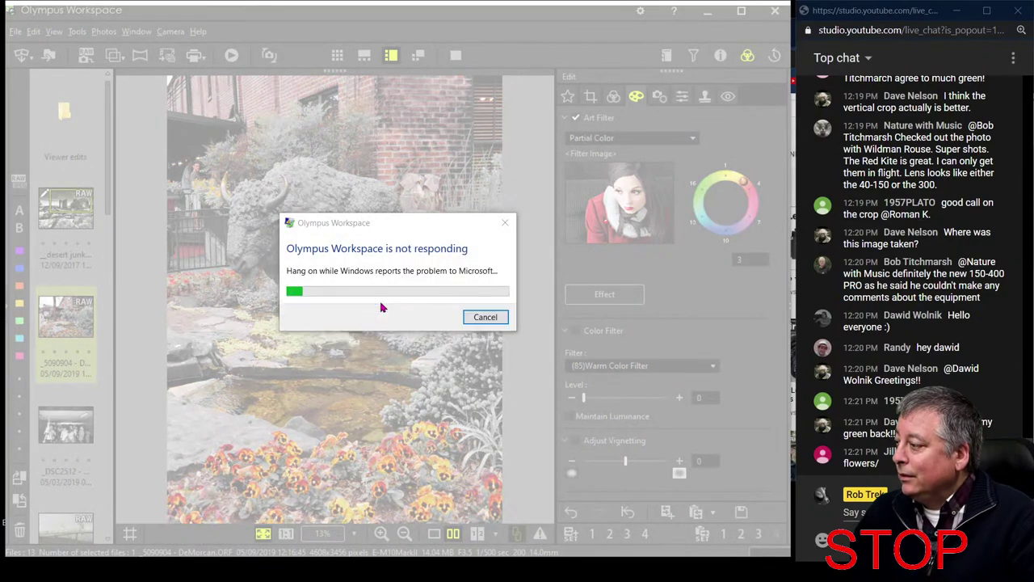
left_click(483, 317)
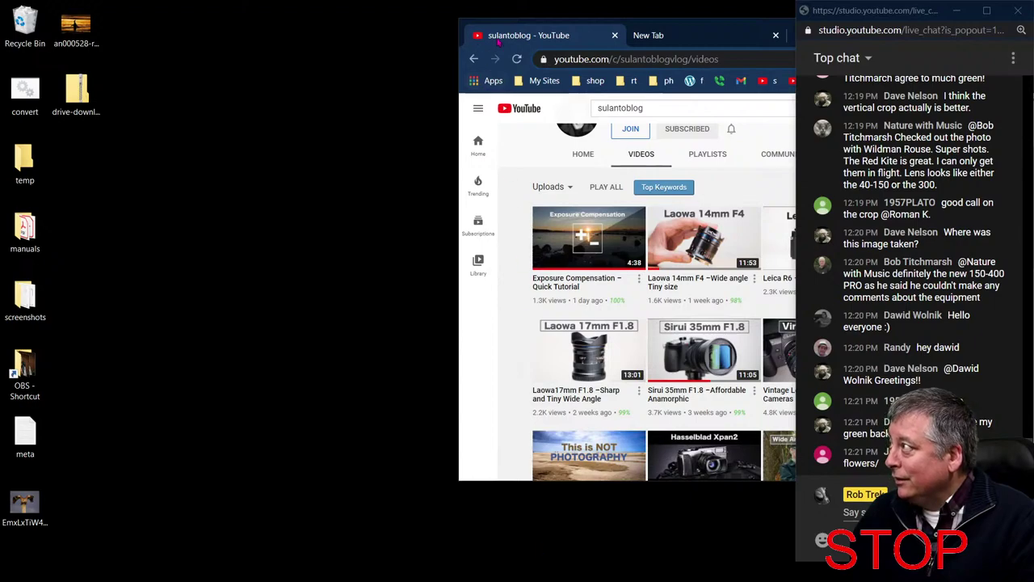
- Close the YouTube browser window and, in Olympus Workspace, browse to the "4 Live Photo ..." folder inside Pictures
left_click(459, 21)
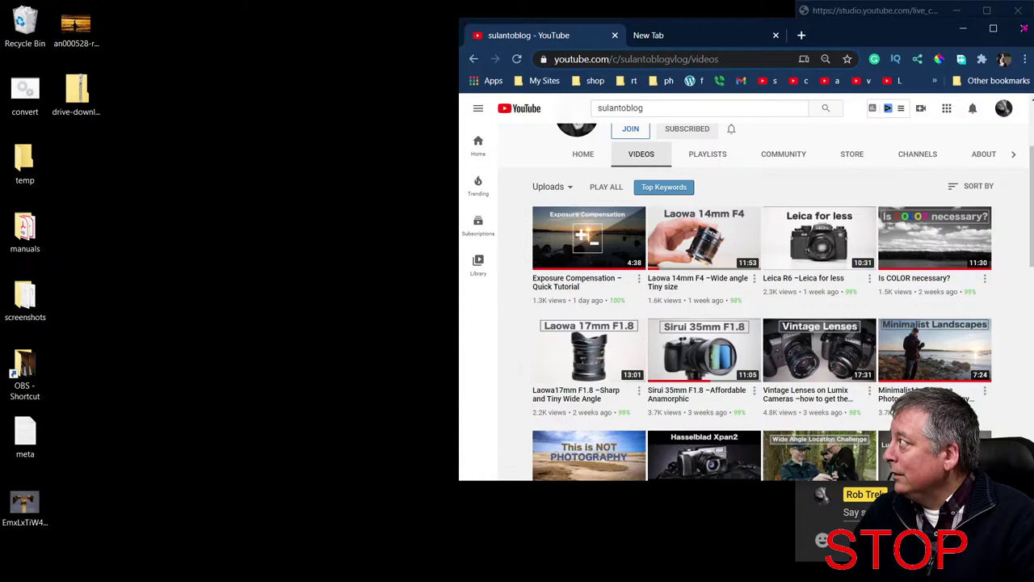
left_click(1023, 29)
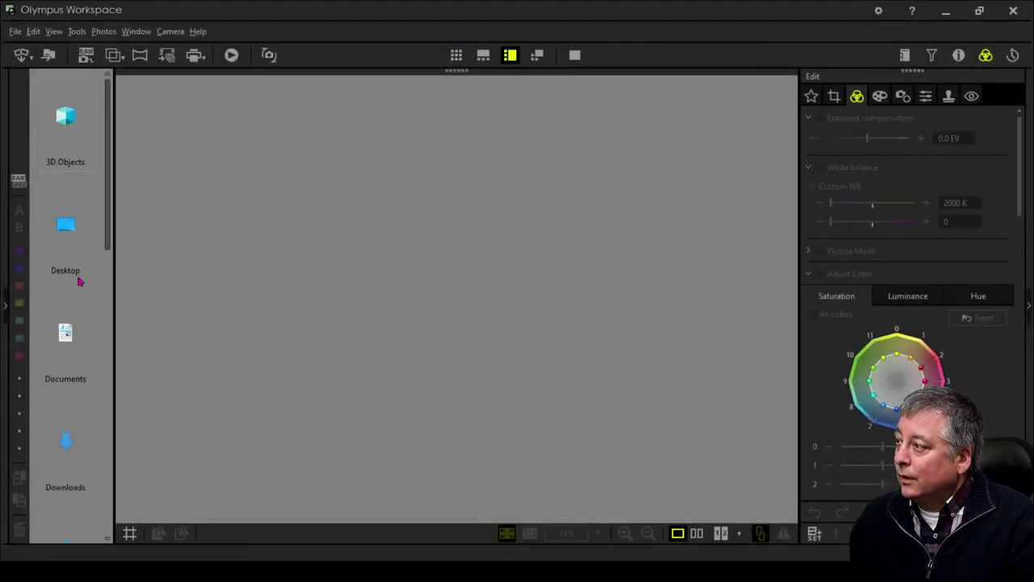
left_click_drag(108, 224, 108, 297)
left_click_drag(103, 393, 108, 484)
left_click(63, 331)
double_click(63, 331)
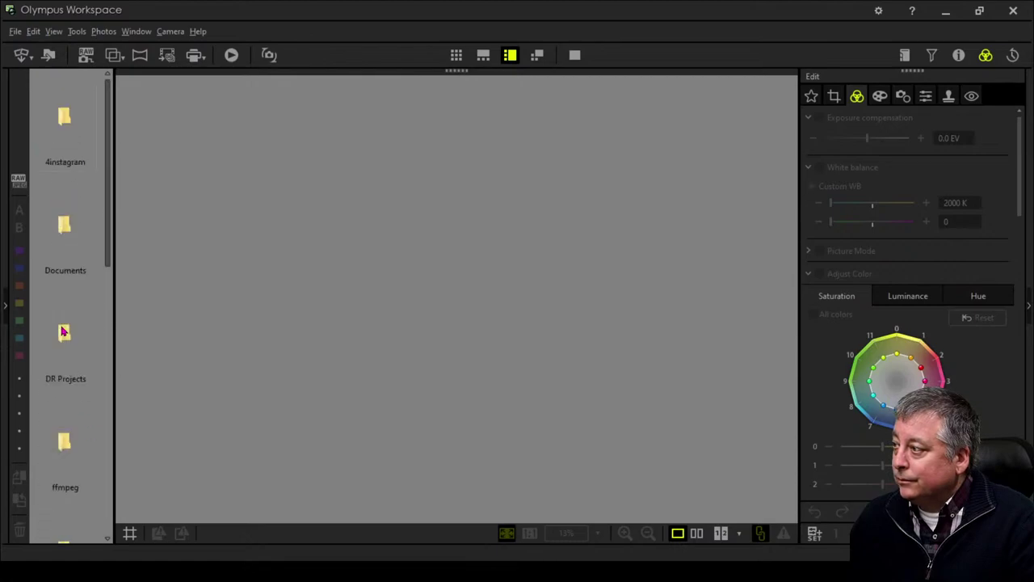
scroll(75, 343, "down", 5)
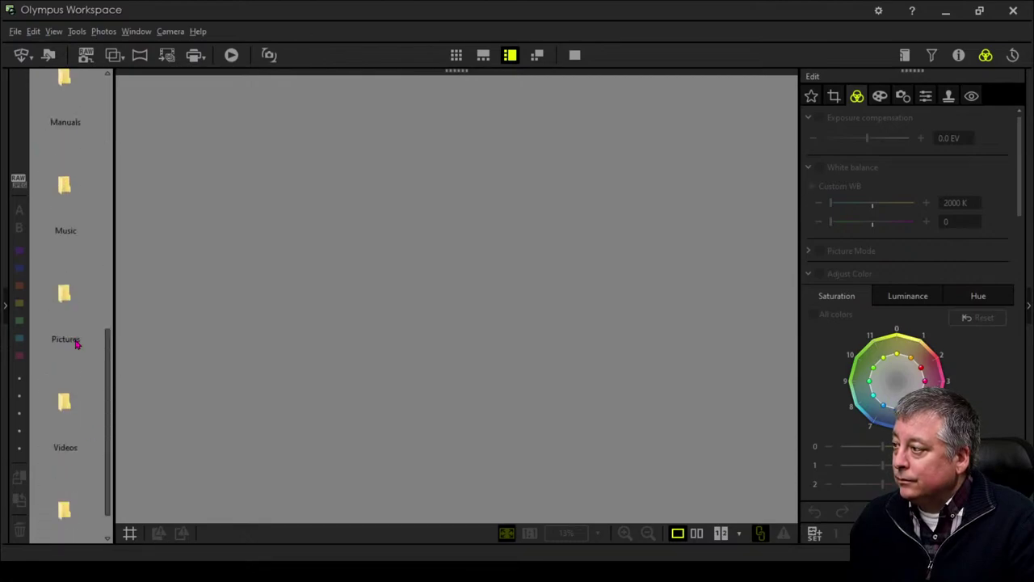
left_click(68, 323)
double_click(68, 323)
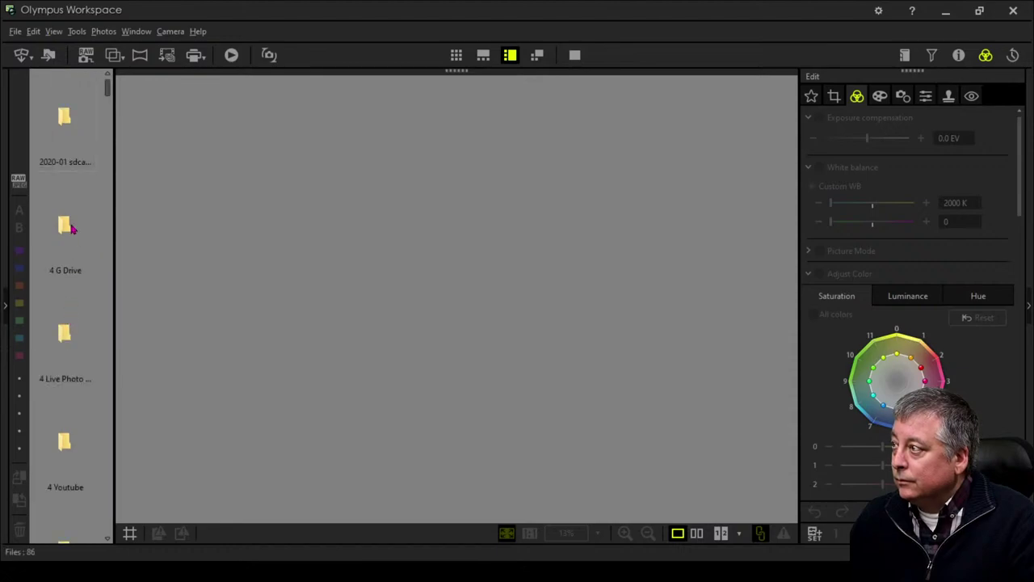
double_click(72, 354)
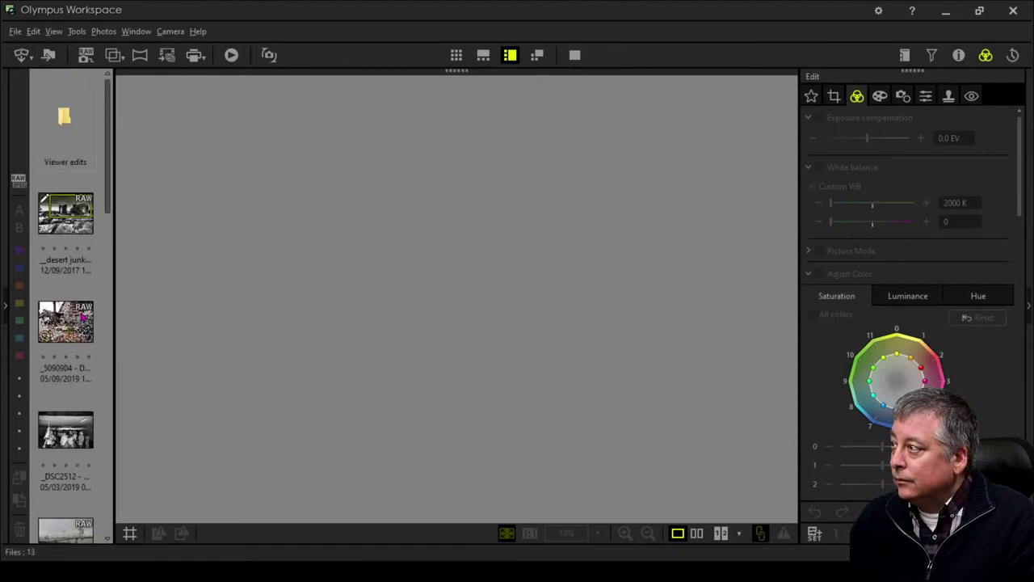
- Open the RAW photo of the bison statue garden and set its crop aspect ratio to 4:3
left_click(456, 54)
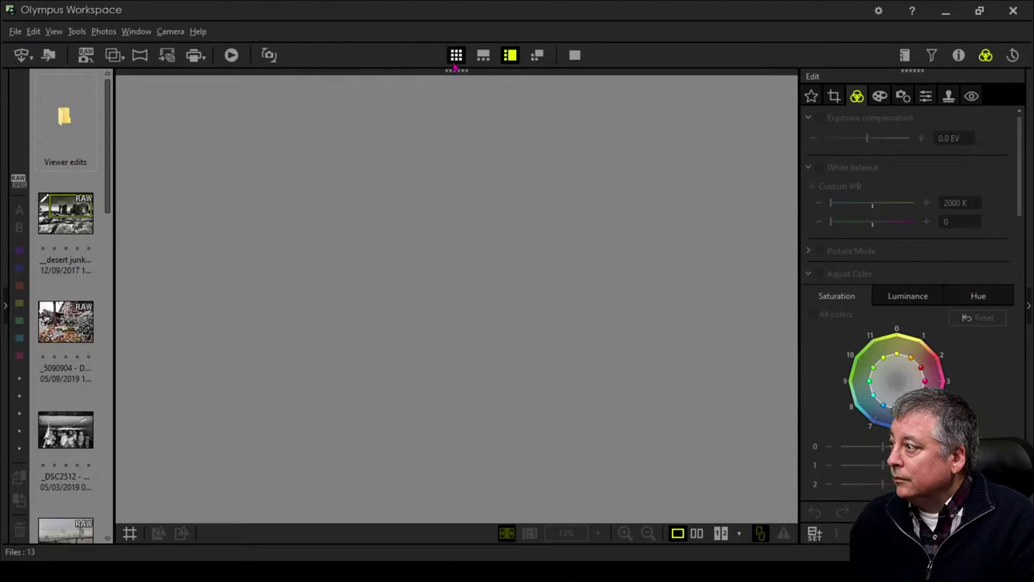
double_click(331, 153)
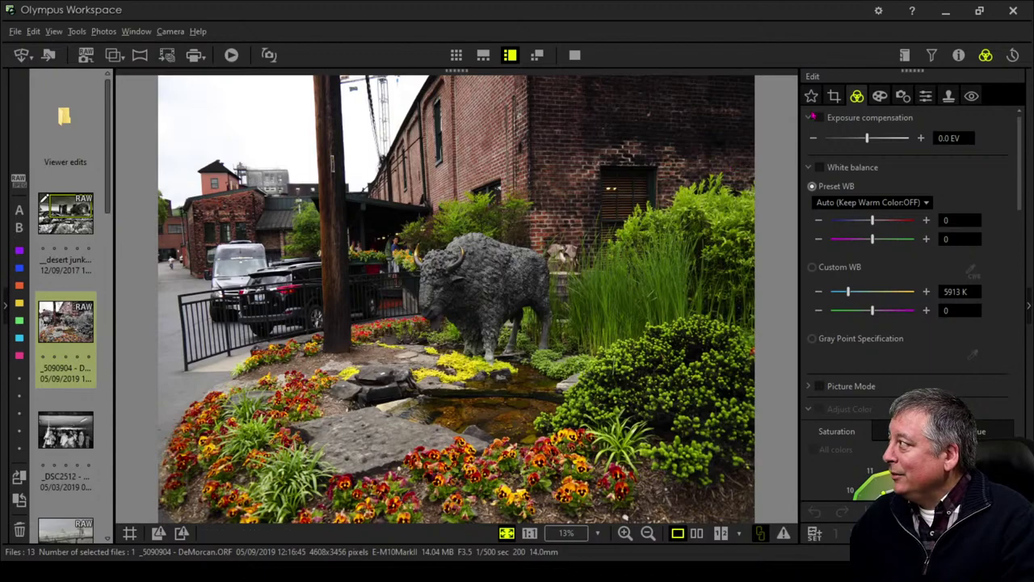
left_click(833, 96)
left_click(896, 171)
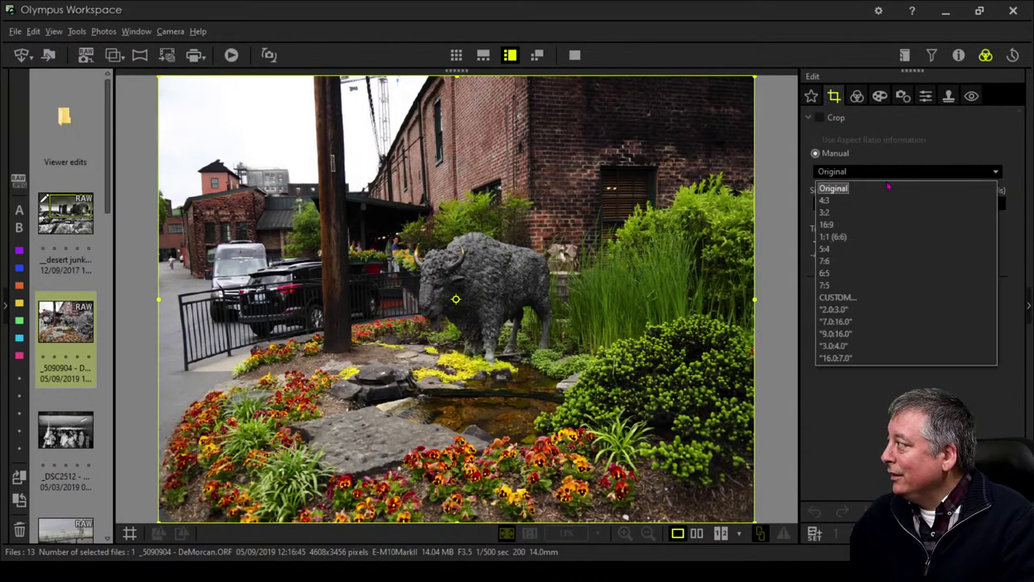
left_click(874, 204)
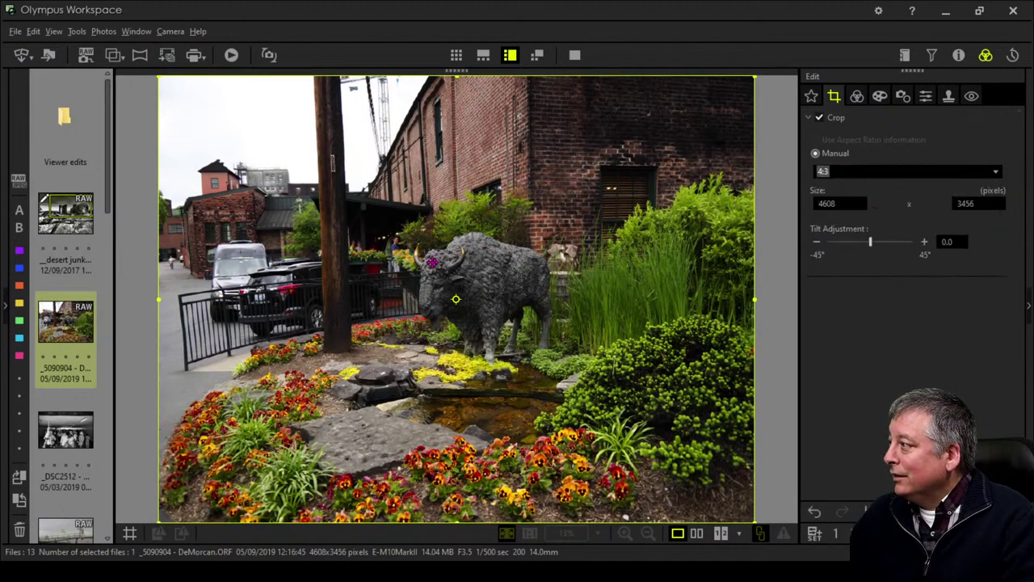
- Reshape the 4:3 crop into a vertical frame of about 1782 x 2376 pixels around the bison, pond and flowers
left_click_drag(166, 81, 362, 229)
left_click(557, 374)
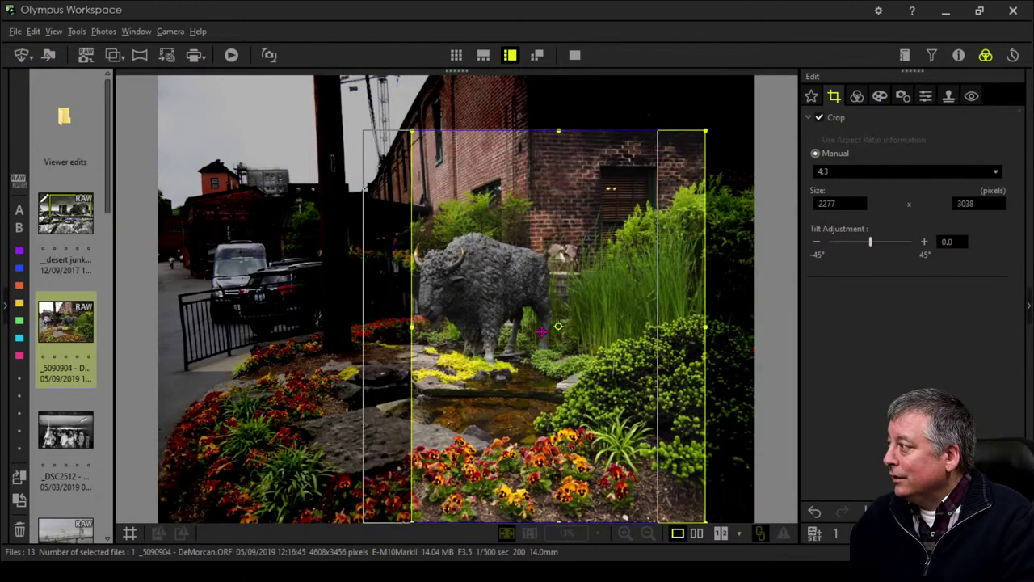
left_click_drag(589, 325, 535, 326)
left_click_drag(503, 131, 508, 215)
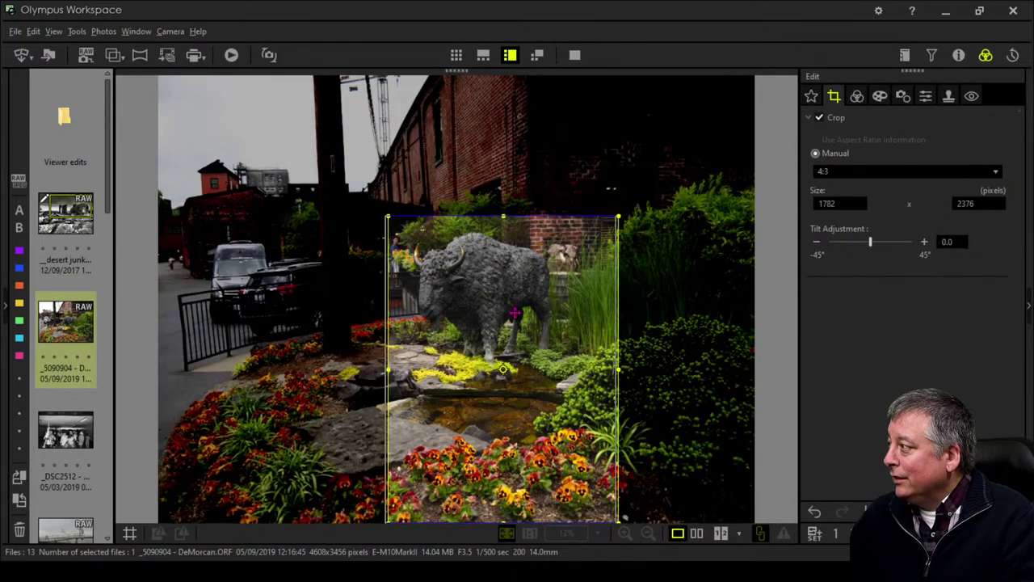
left_click_drag(517, 300, 503, 274)
- Apply the Partial Color art filter to the cropped bison photo with its colour wheel value set to 3
left_click(880, 95)
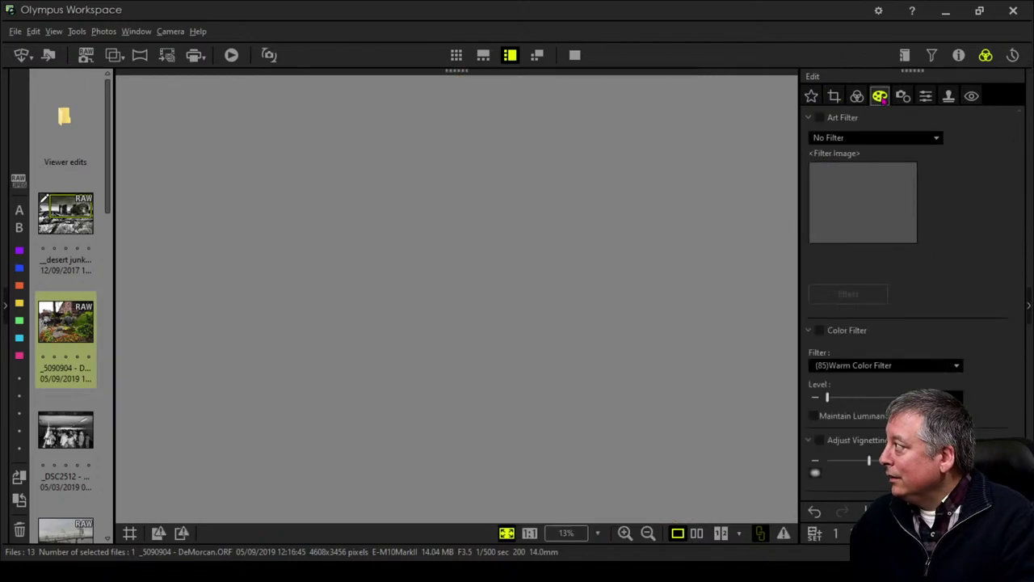
left_click(875, 138)
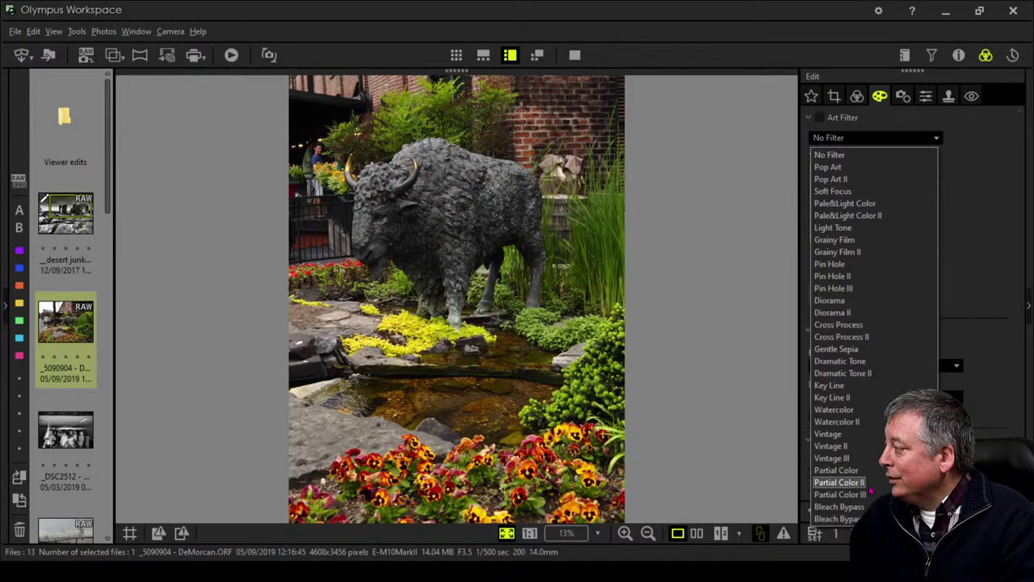
left_click(836, 469)
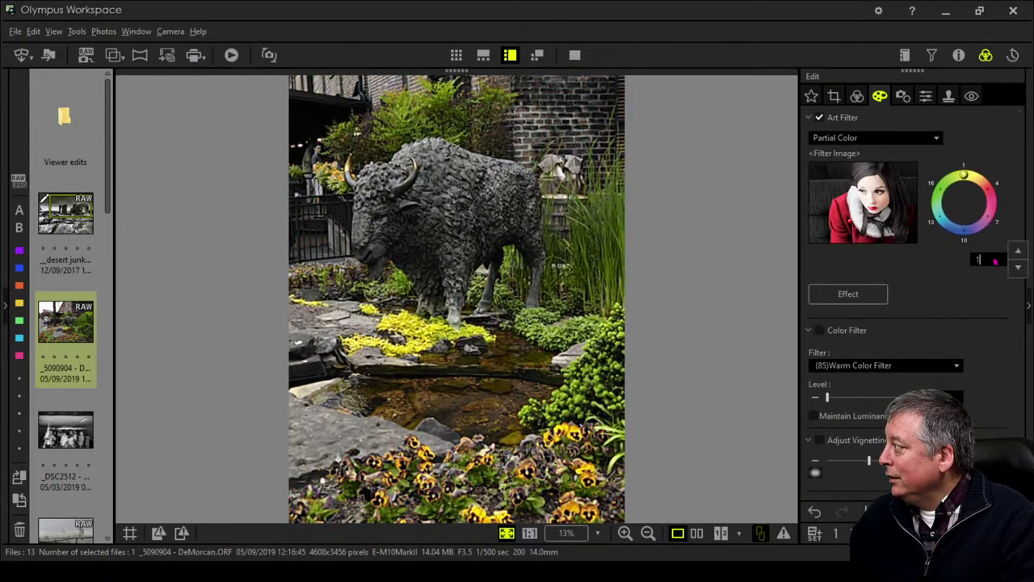
left_click(1015, 252)
left_click(1015, 252)
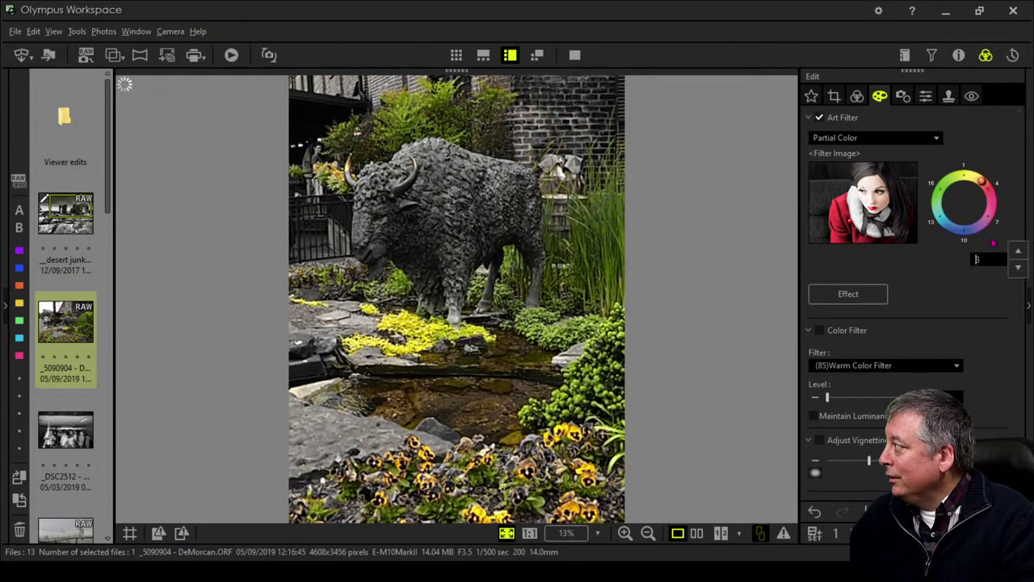
left_click(858, 97)
left_click(926, 95)
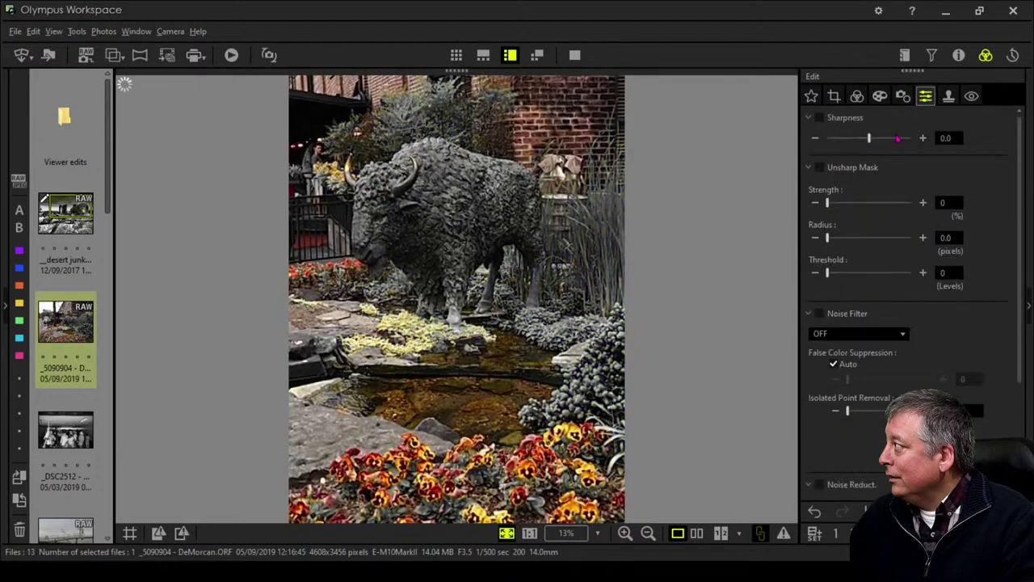
left_click(857, 95)
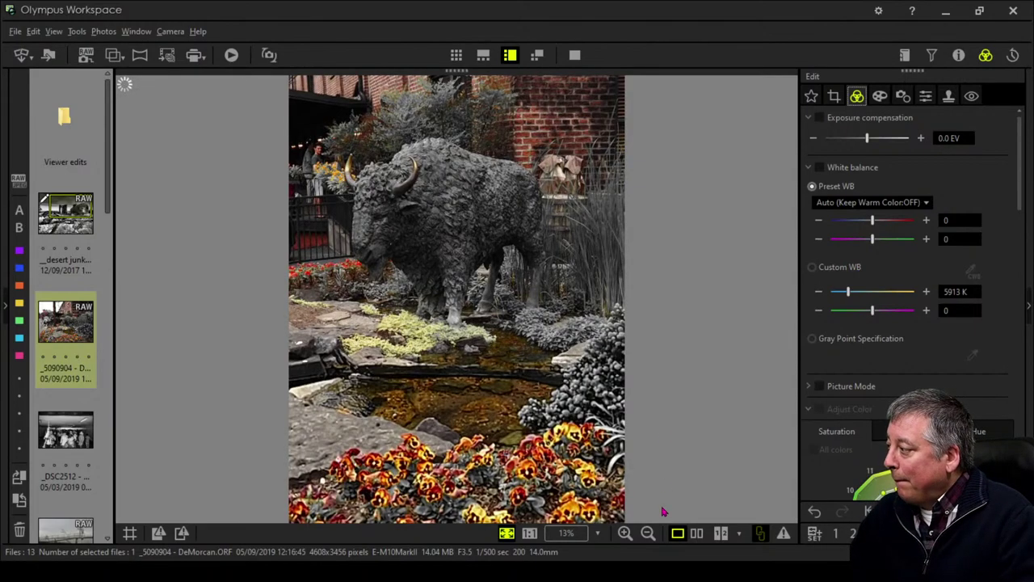
- Compare the edited bison photo side by side with the original, also in full-screen view
left_click(696, 533)
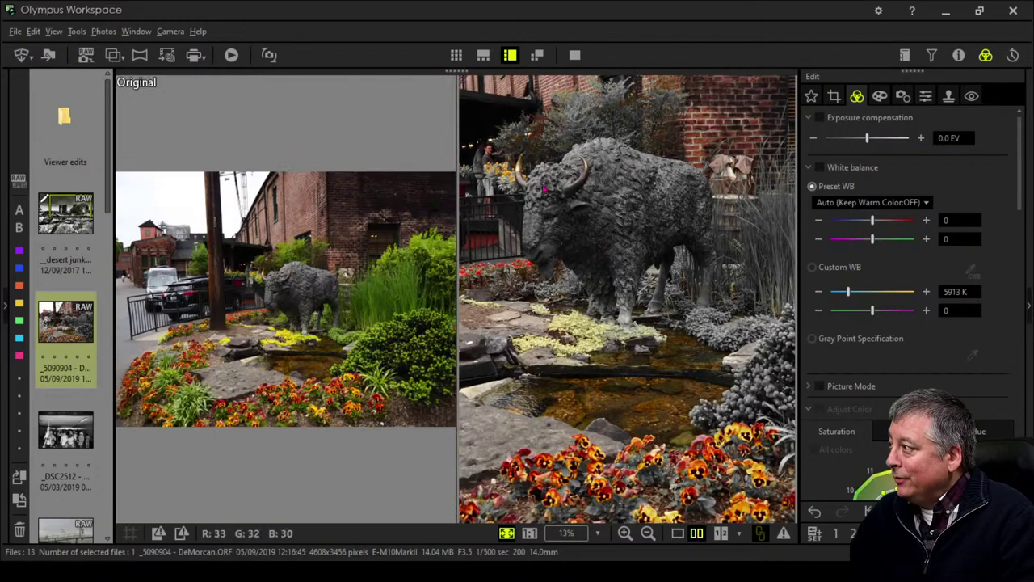
left_click(574, 54)
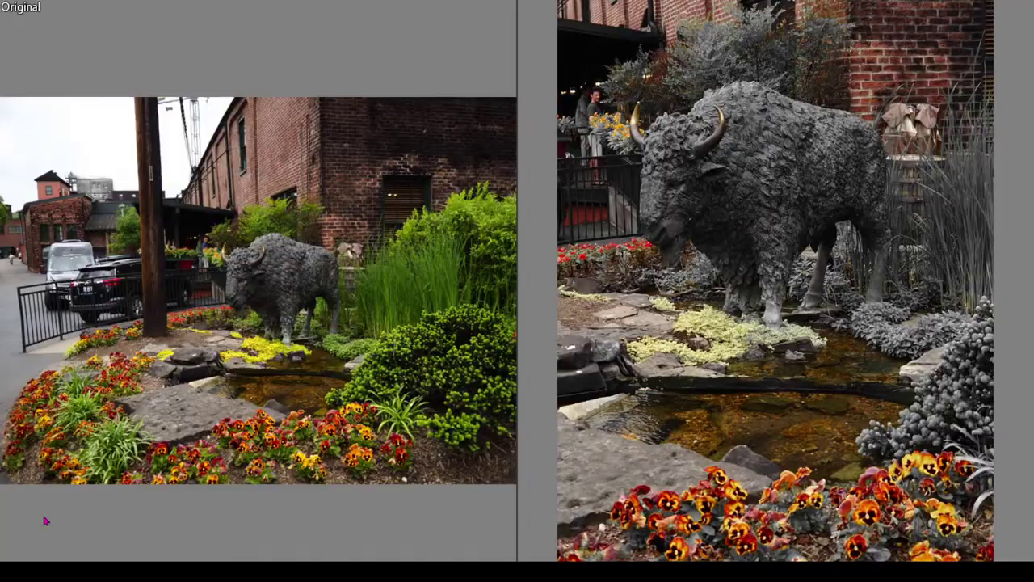
key("Escape")
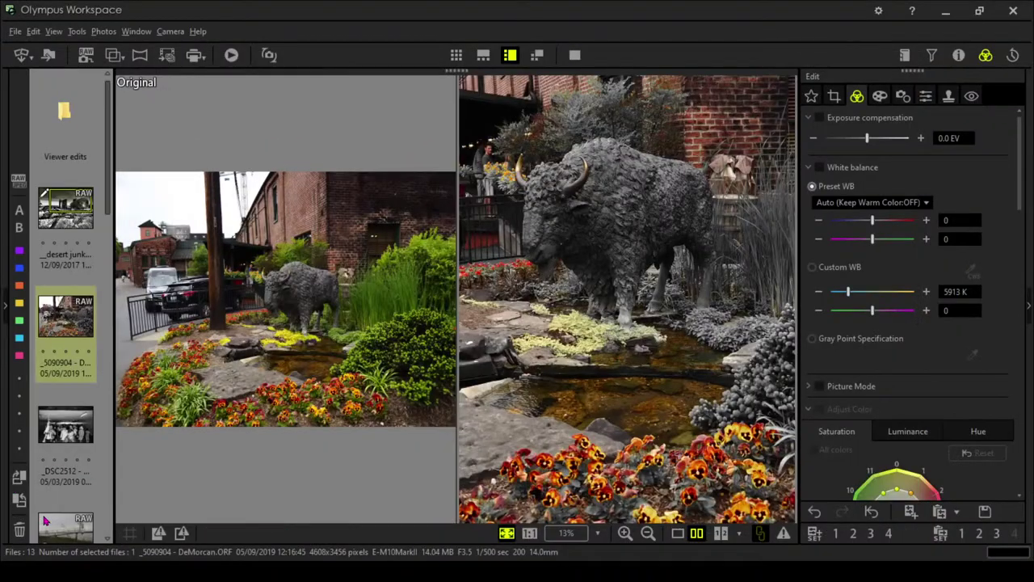
- Resize the editor window to sit beside the live chat and return to the single-photo view
double_click(496, 11)
left_click_drag(509, 30, 3, 40)
double_click(3, 39)
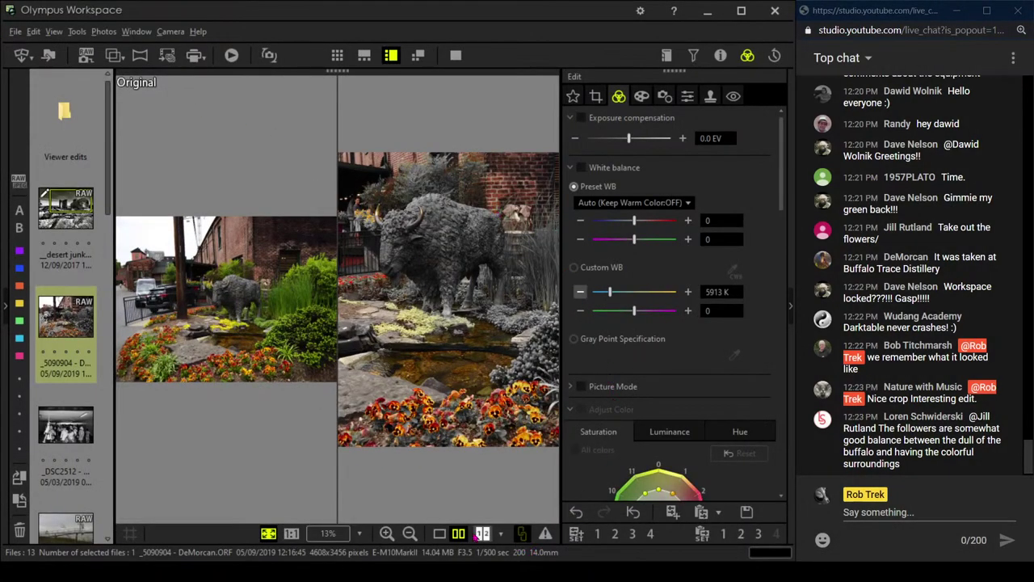
left_click(440, 533)
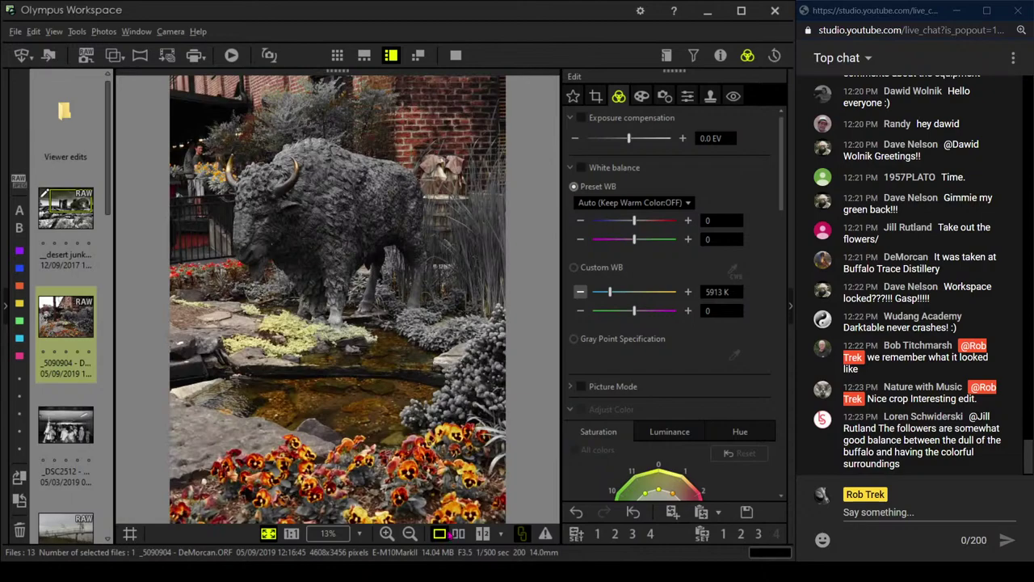
- Open the black-and-white photo of the crowd in the tunnel and review its shooting properties
mouse_move(76, 426)
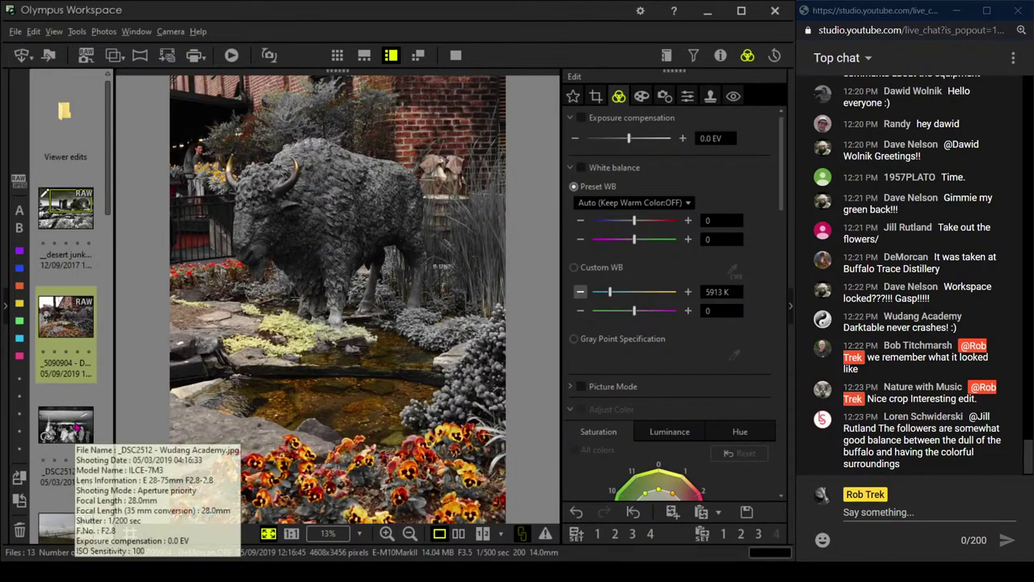
left_click(77, 426)
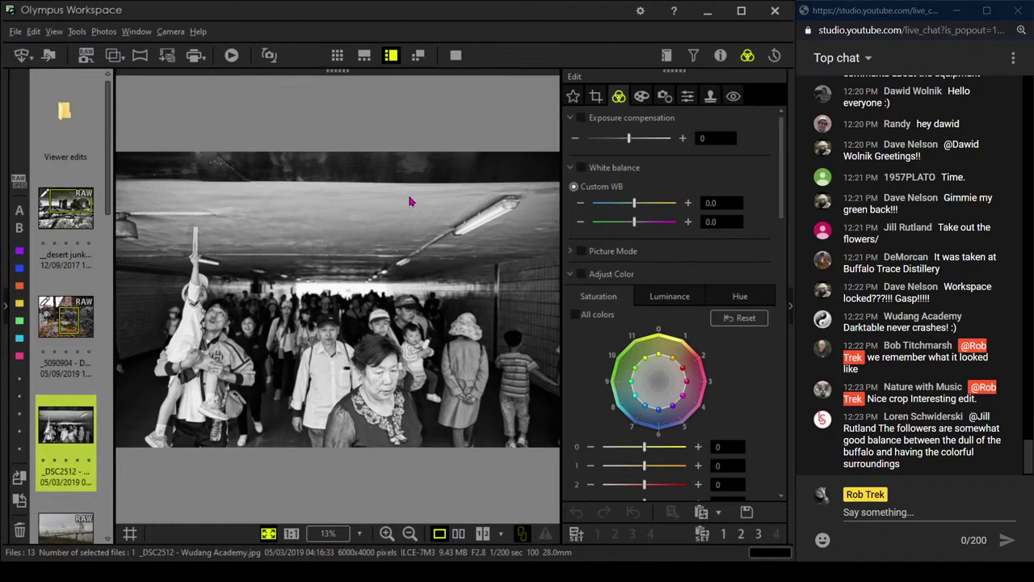
left_click(719, 55)
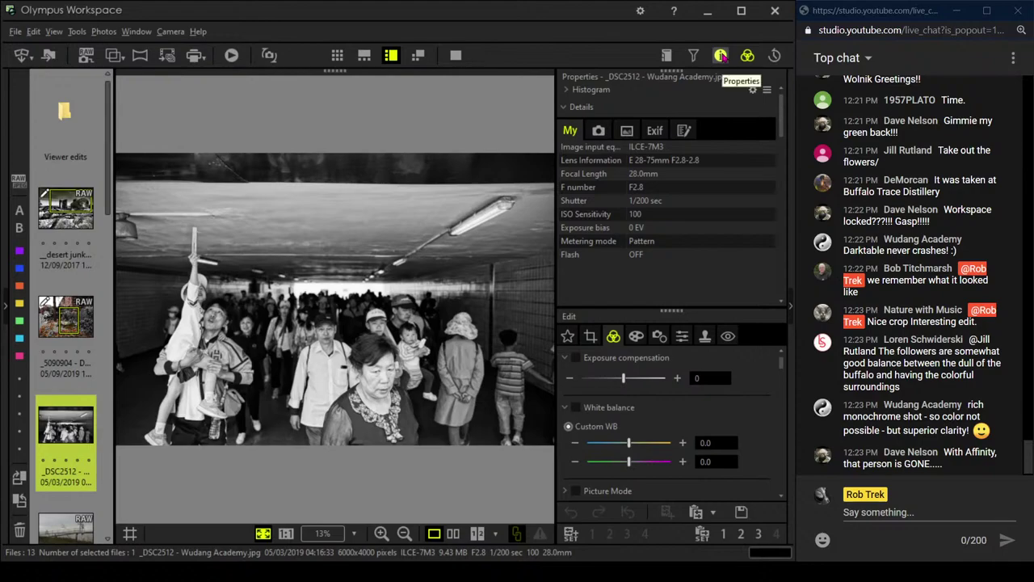
left_click(721, 55)
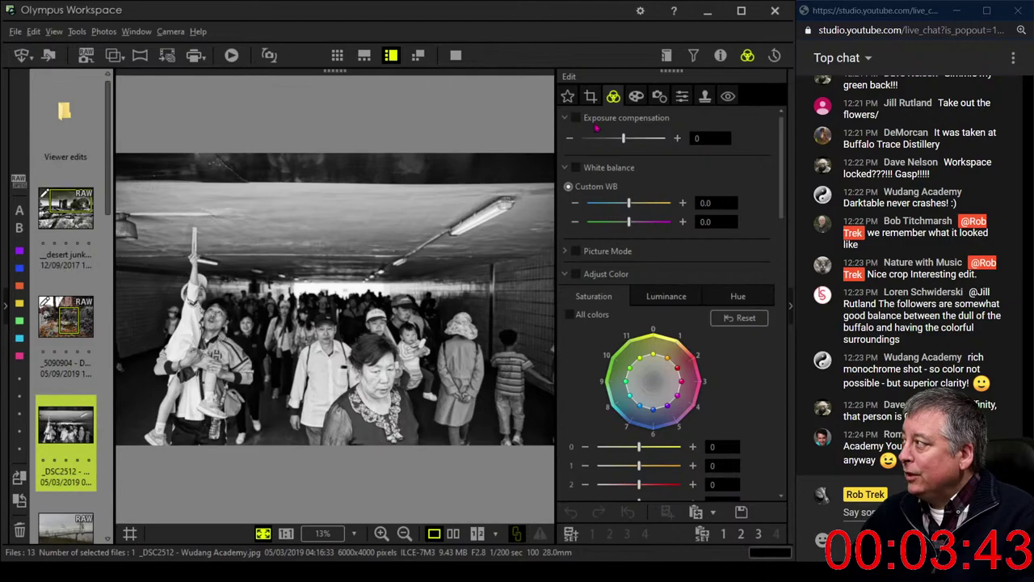
- Crop the tunnel photo to 16:9 at 6000 x 3375 pixels, aligning the frame with the photo's lower edge
left_click(592, 96)
left_click(623, 171)
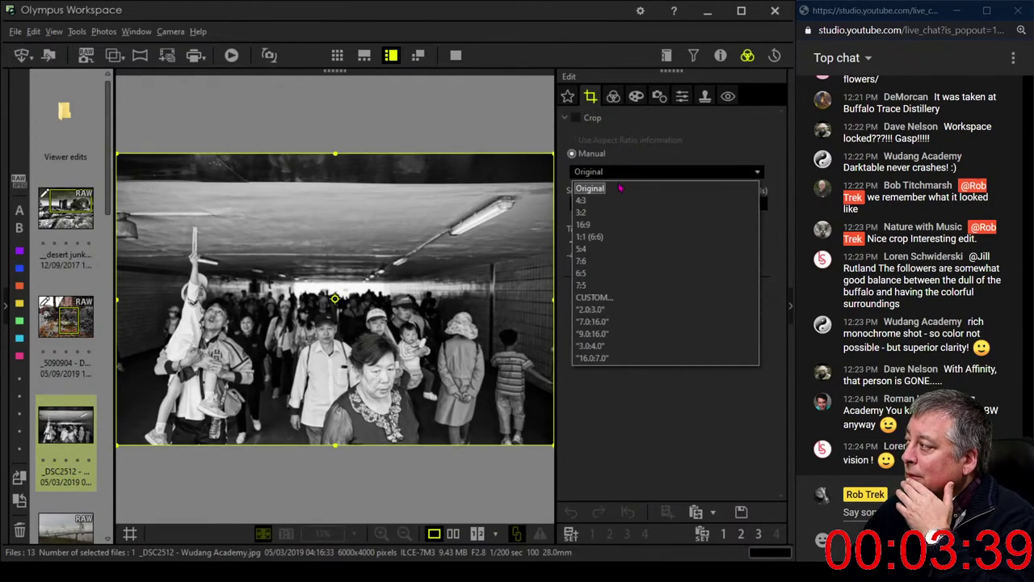
left_click(618, 226)
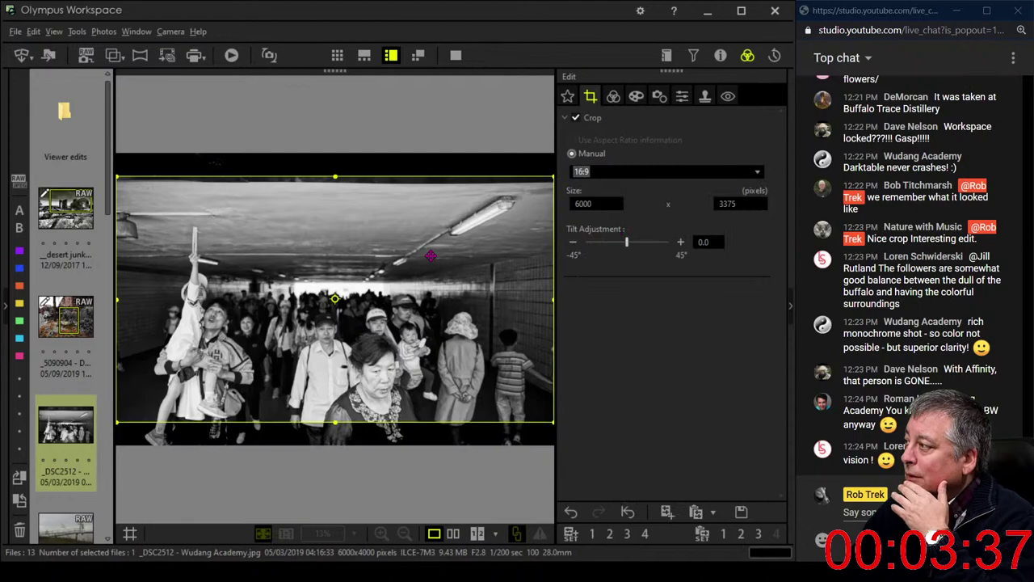
left_click_drag(429, 268, 429, 289)
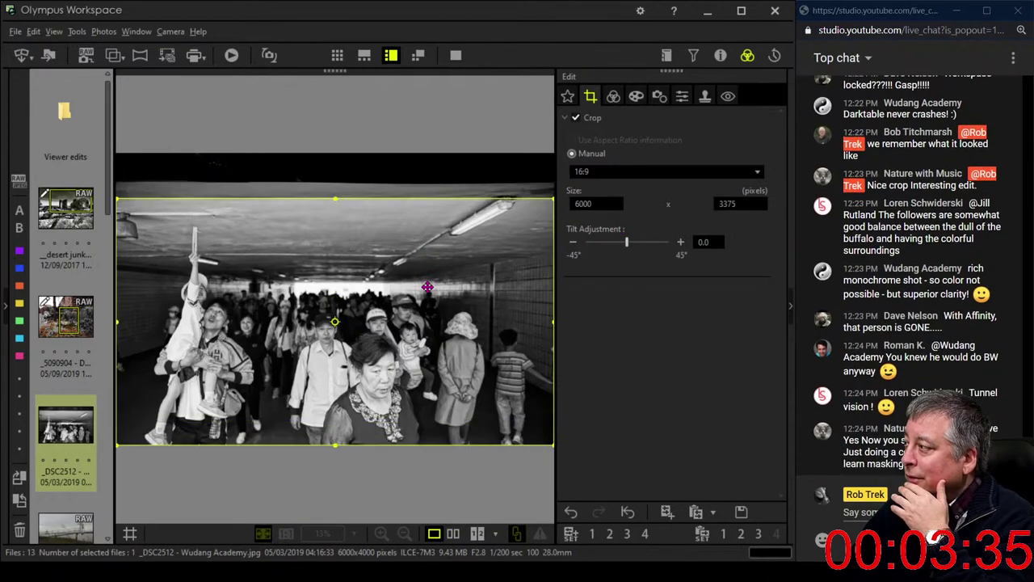
left_click(613, 96)
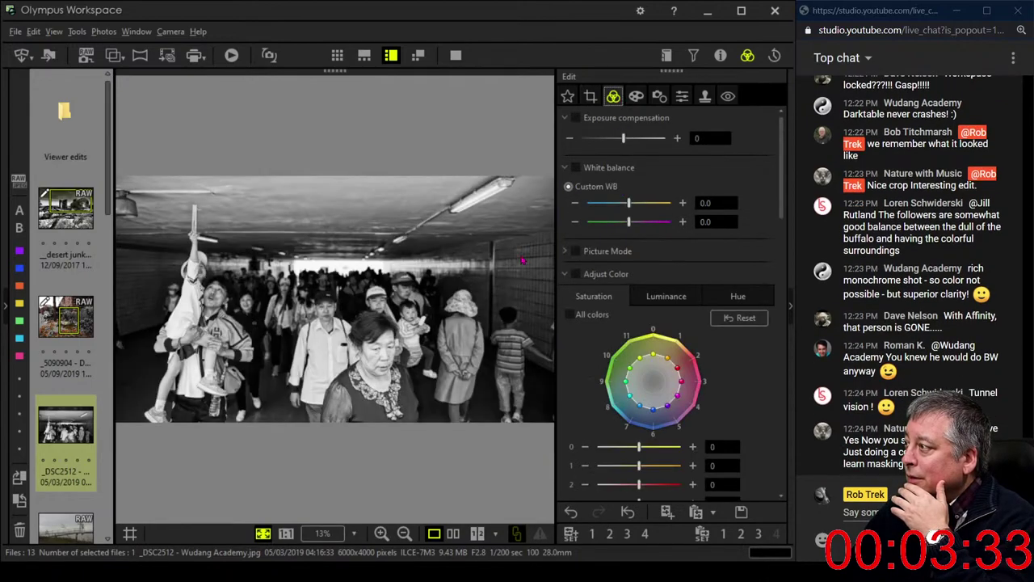
- Tighten the tunnel photo's 16:9 crop to about 5115 x 2877 pixels, excluding the child on the right and the lowest strip
left_click(592, 98)
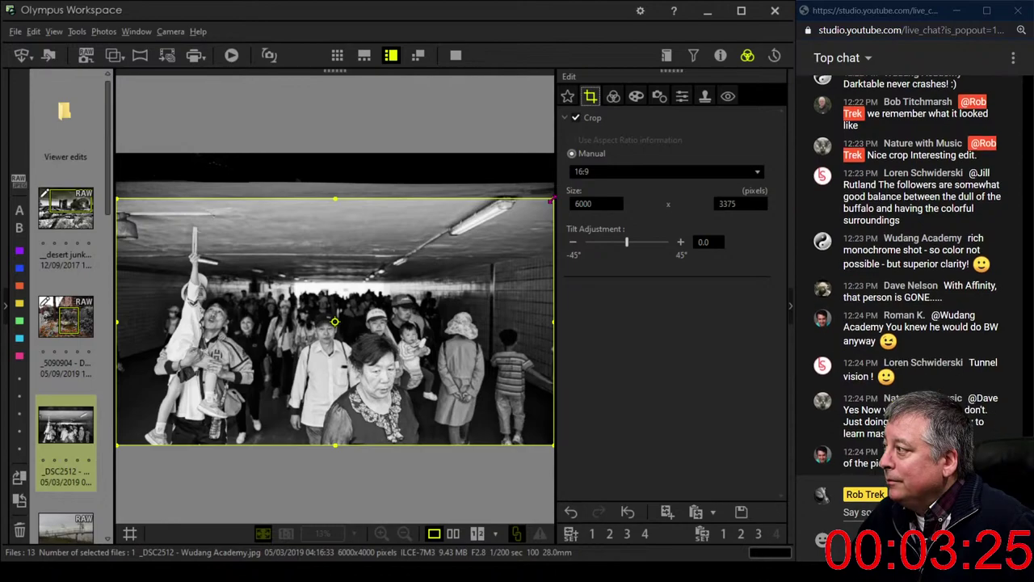
left_click_drag(550, 199, 504, 228)
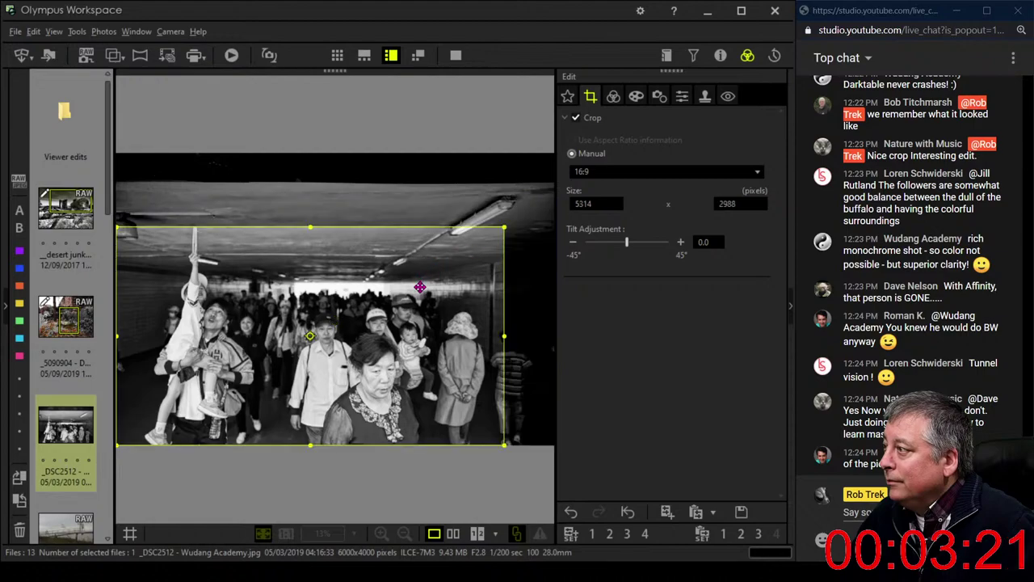
left_click_drag(418, 297, 416, 280)
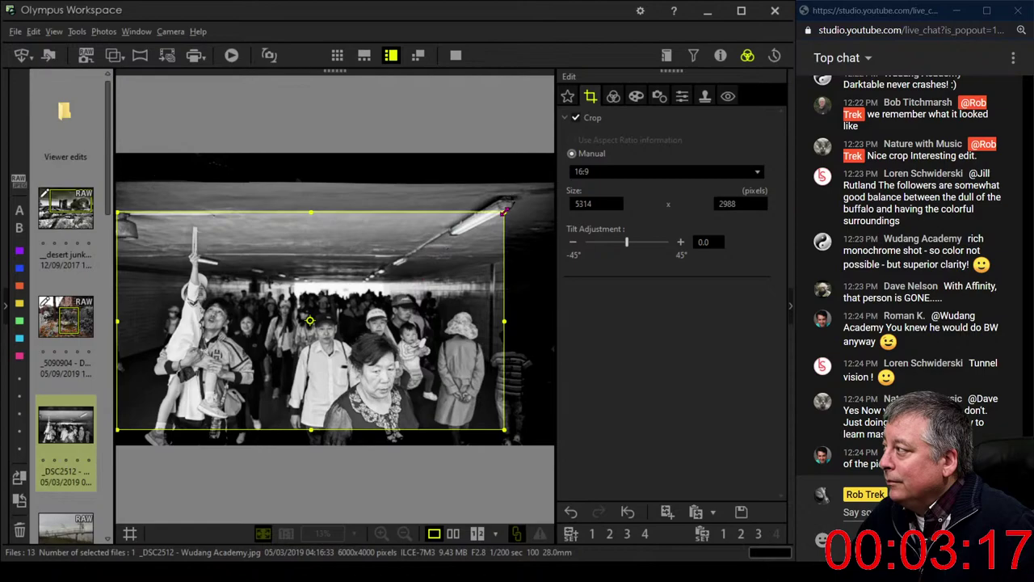
left_click_drag(501, 214, 491, 221)
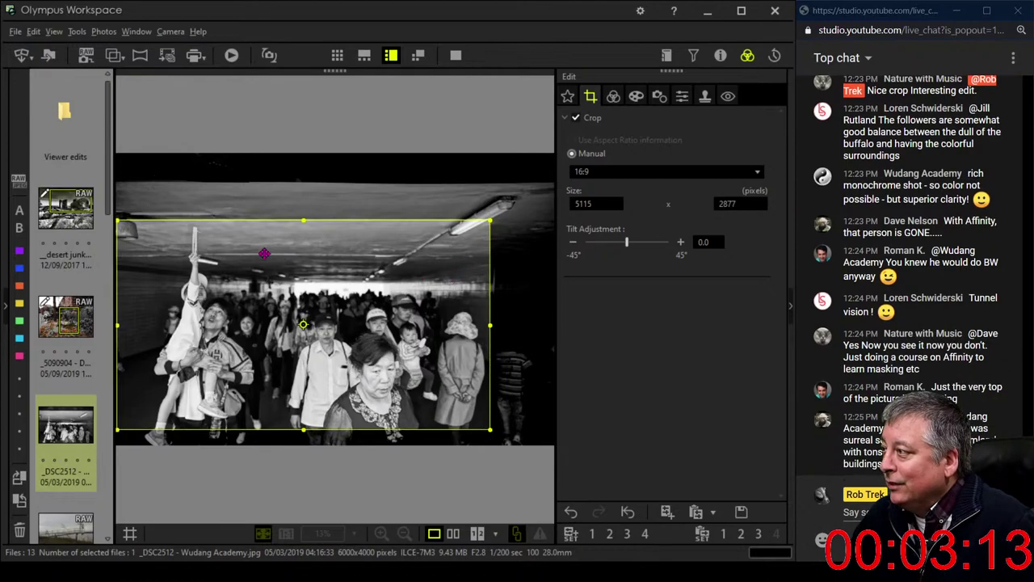
- Tighten the tunnel photo's 16:9 crop to 4852 x 2730 pixels, shift the frame up slightly, and preview the cropped result
left_click_drag(116, 220, 136, 232)
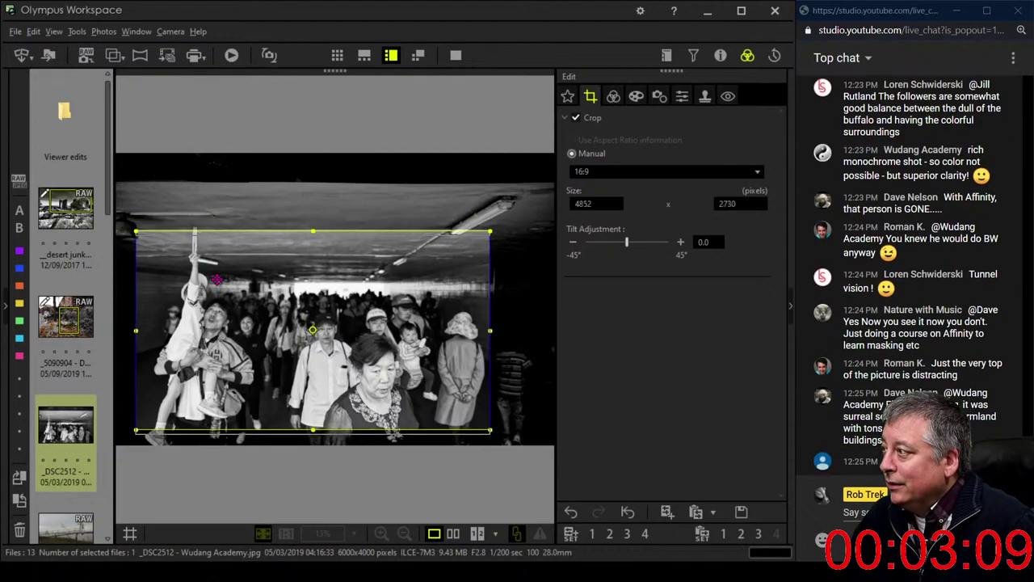
left_click_drag(217, 269, 218, 257)
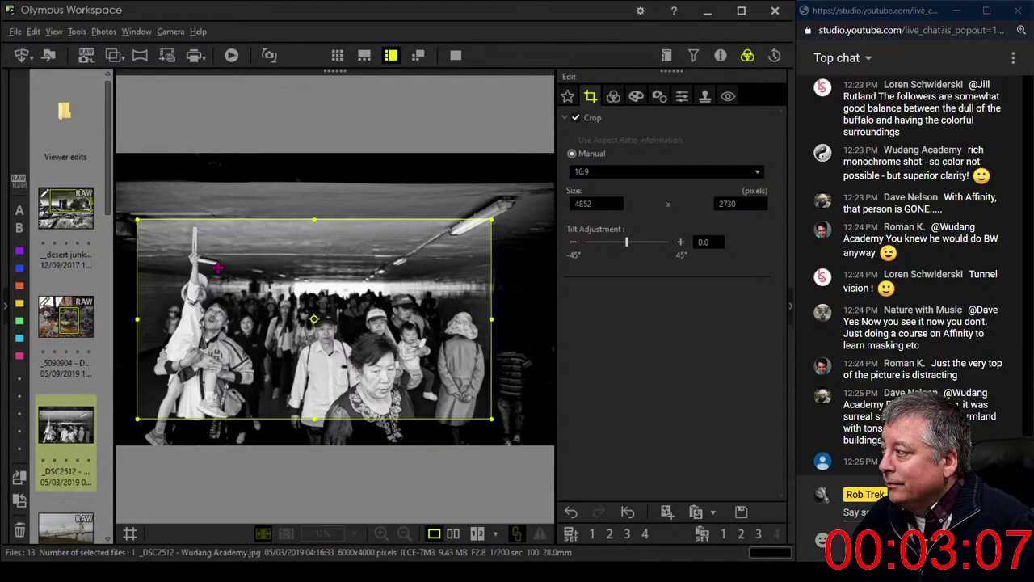
left_click_drag(218, 267, 217, 269)
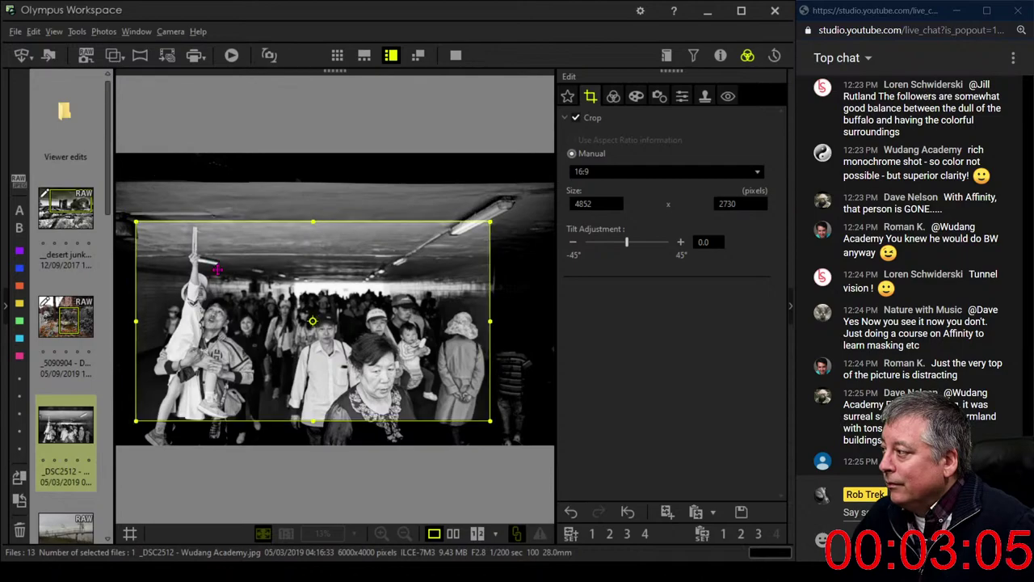
left_click(613, 98)
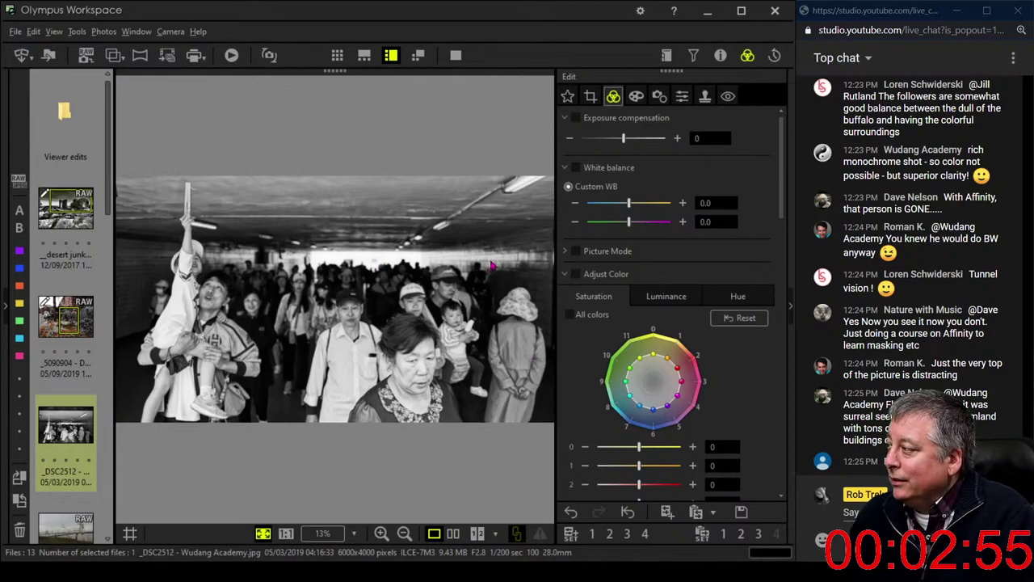
- Enlarge the tunnel photo's crop slightly to 4939 x 2777 pixels and inspect the faces at full size
left_click(590, 97)
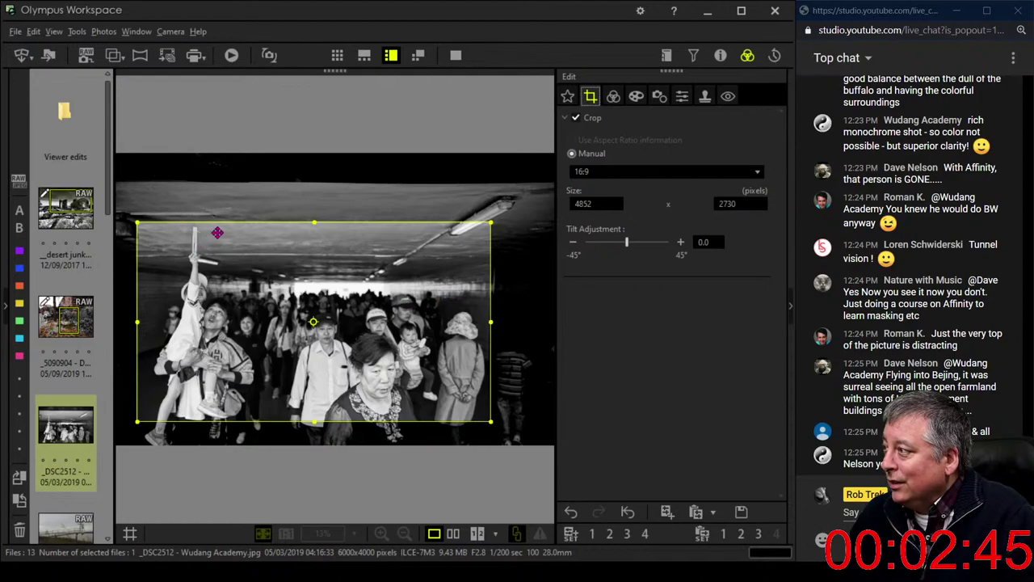
left_click_drag(252, 246, 255, 251)
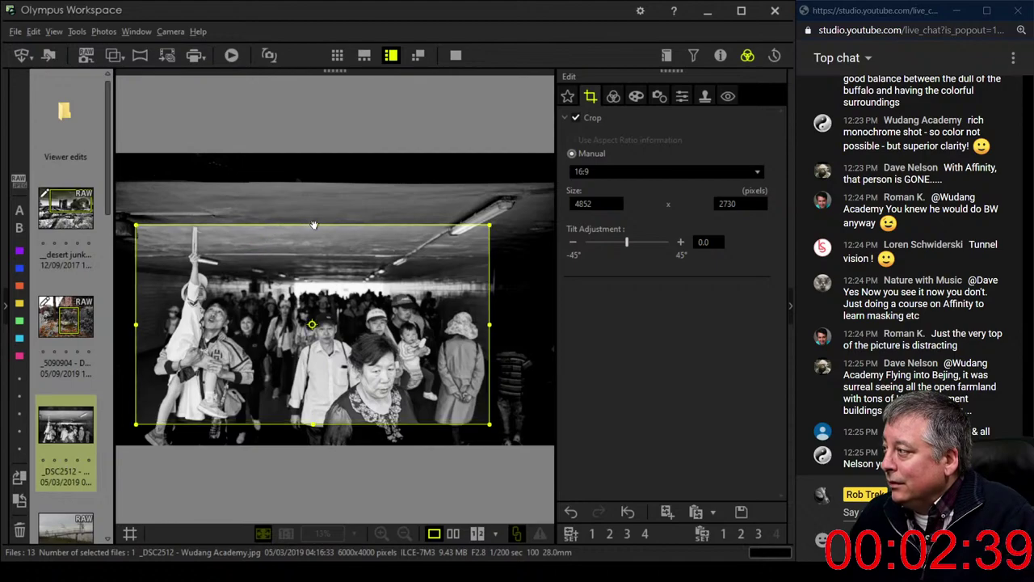
left_click_drag(311, 224, 313, 220)
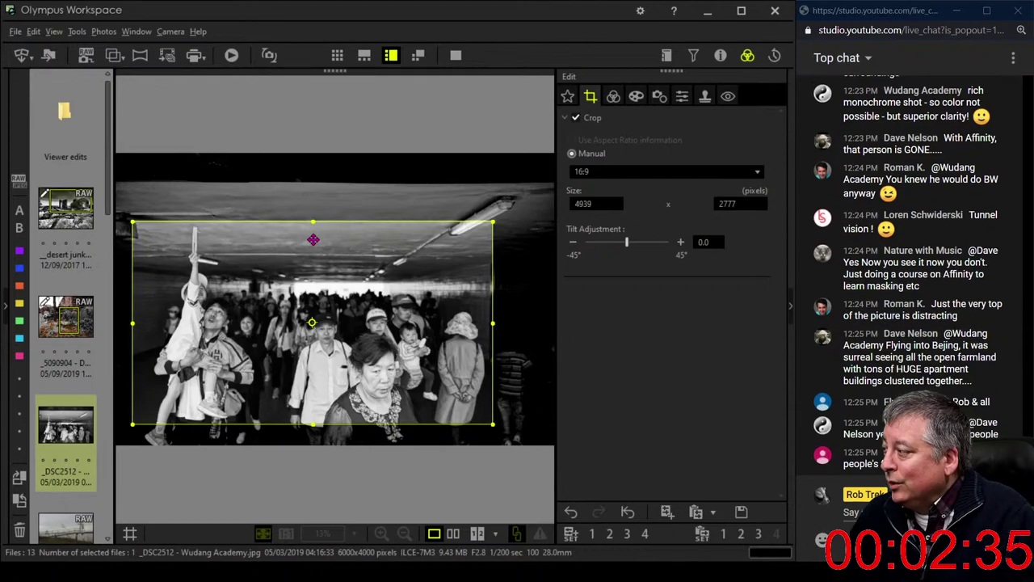
left_click(613, 97)
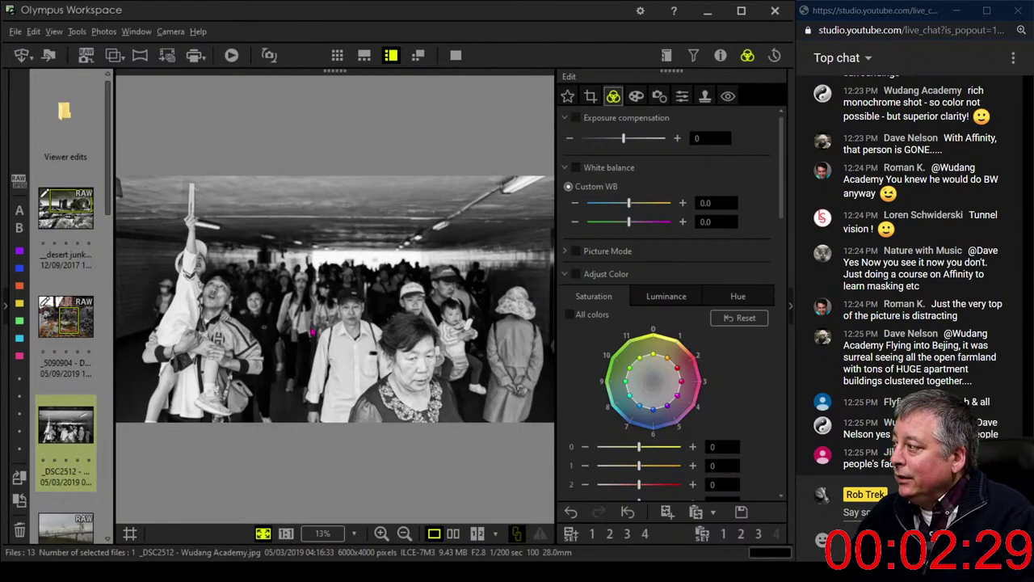
left_click(223, 306)
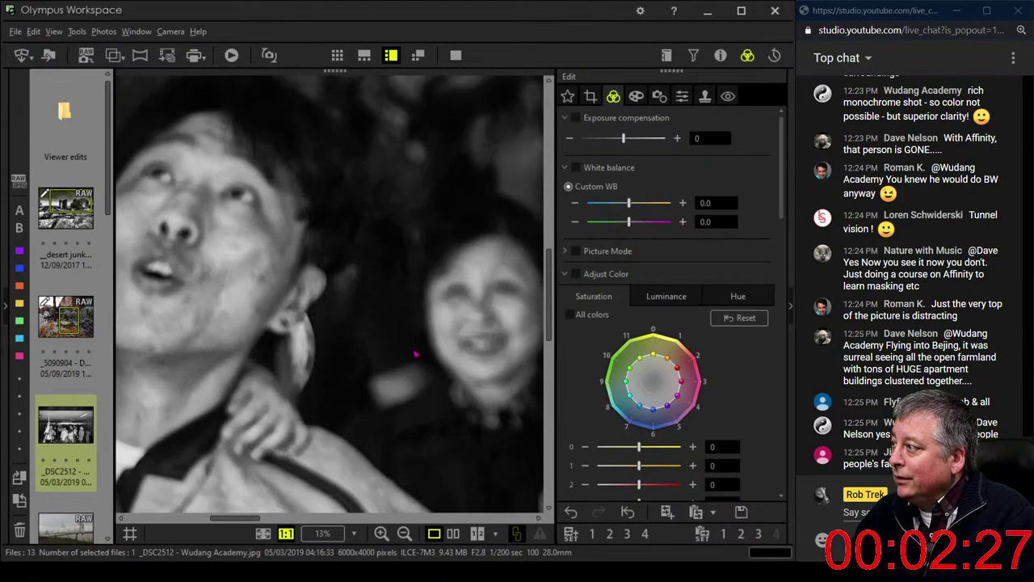
left_click(344, 232)
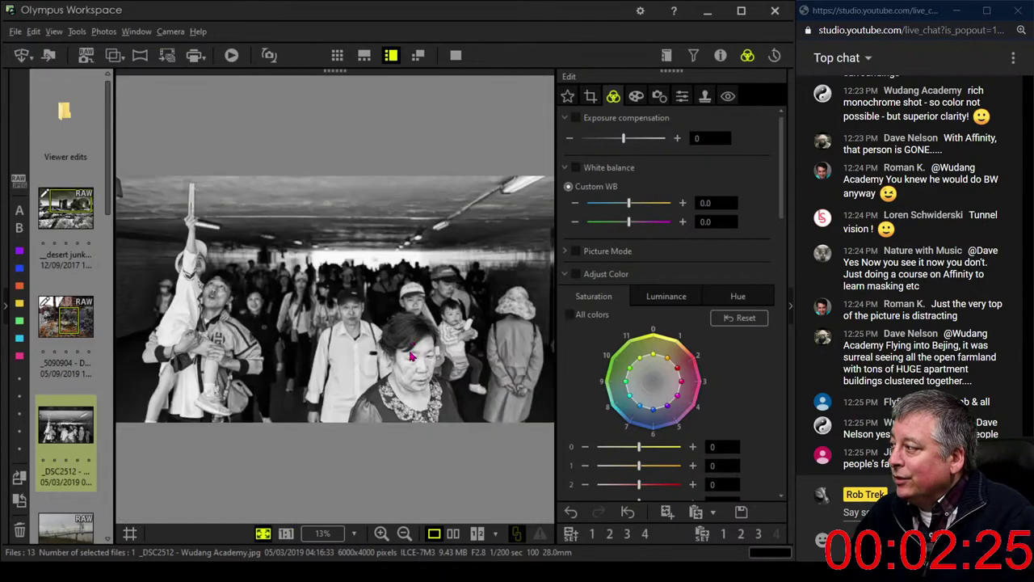
left_click(409, 355)
left_click(409, 355)
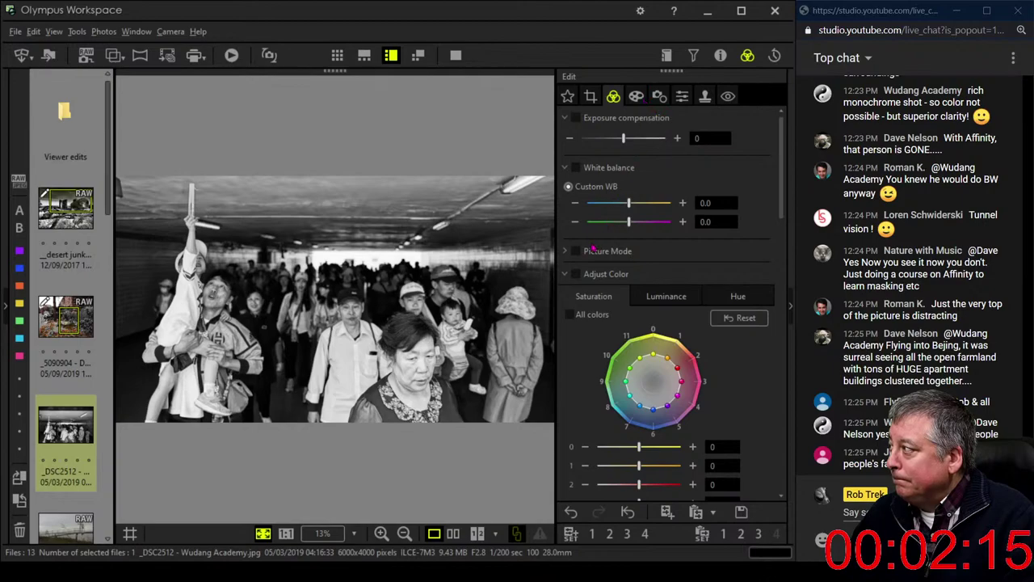
- Set the tunnel photo's picture mode to Monochrome
left_click(566, 252)
left_click(598, 271)
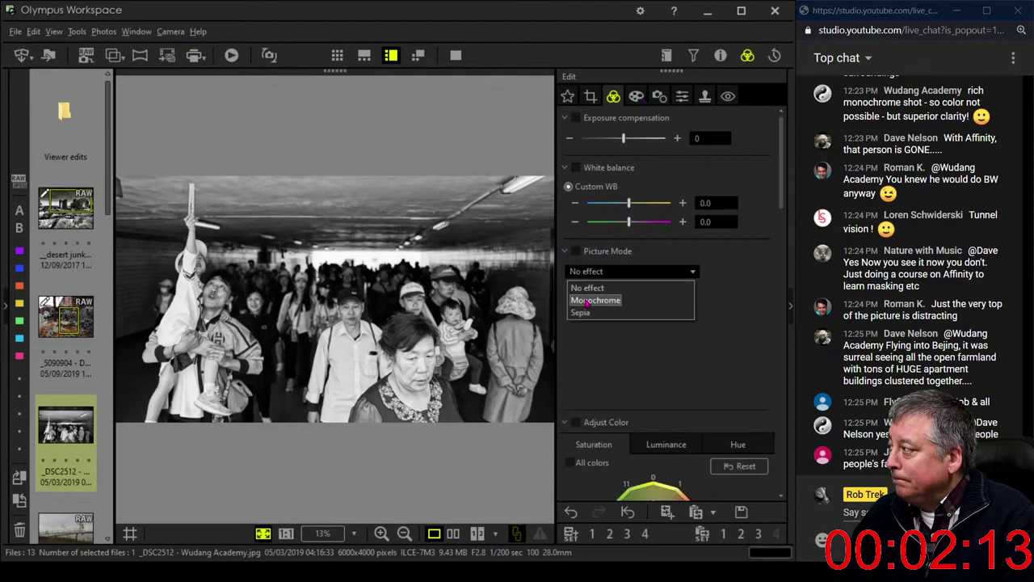
left_click(598, 296)
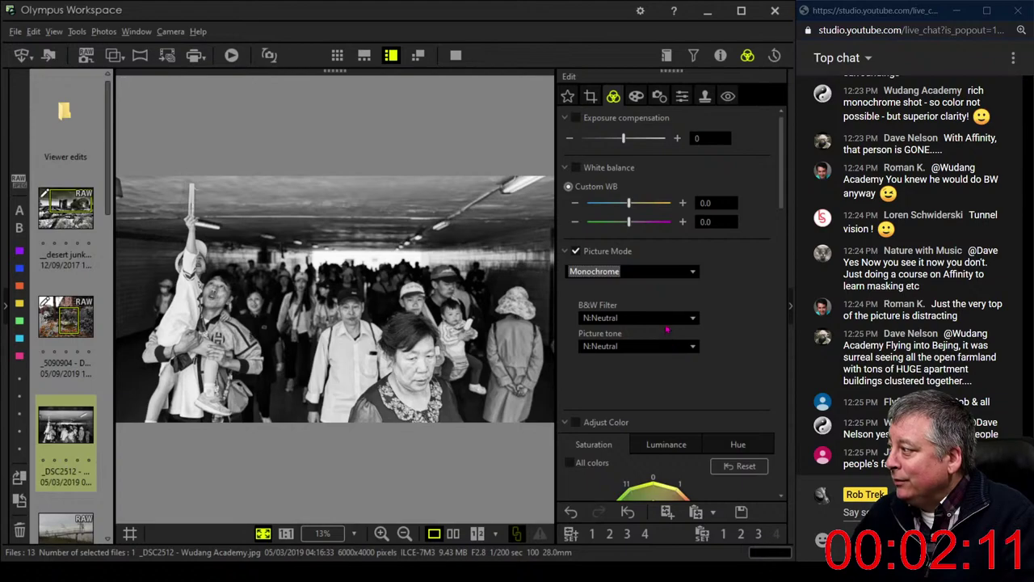
- Try the Green B&W filter on the tunnel photo, returning it to Neutral
left_click(667, 322)
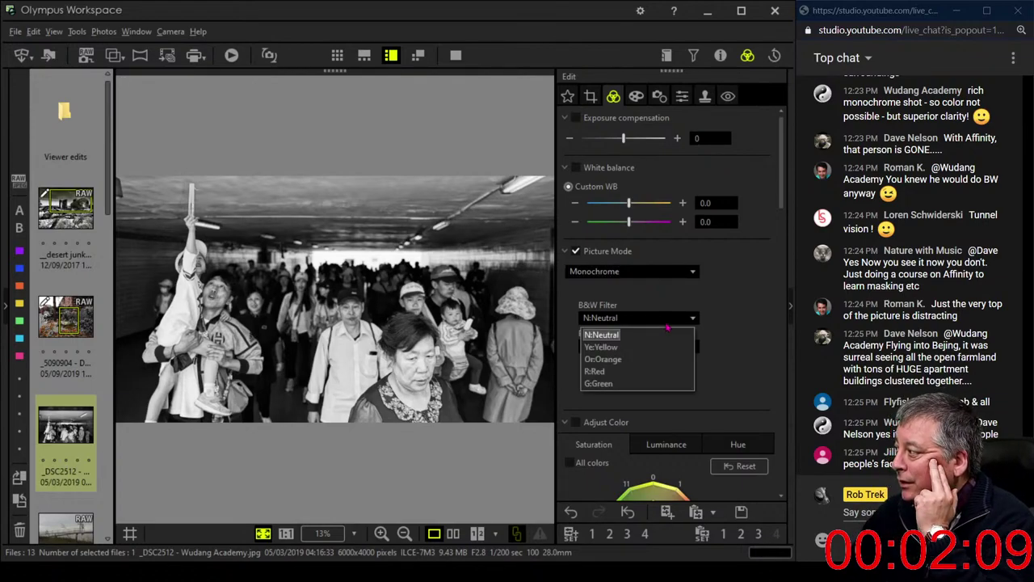
left_click(648, 385)
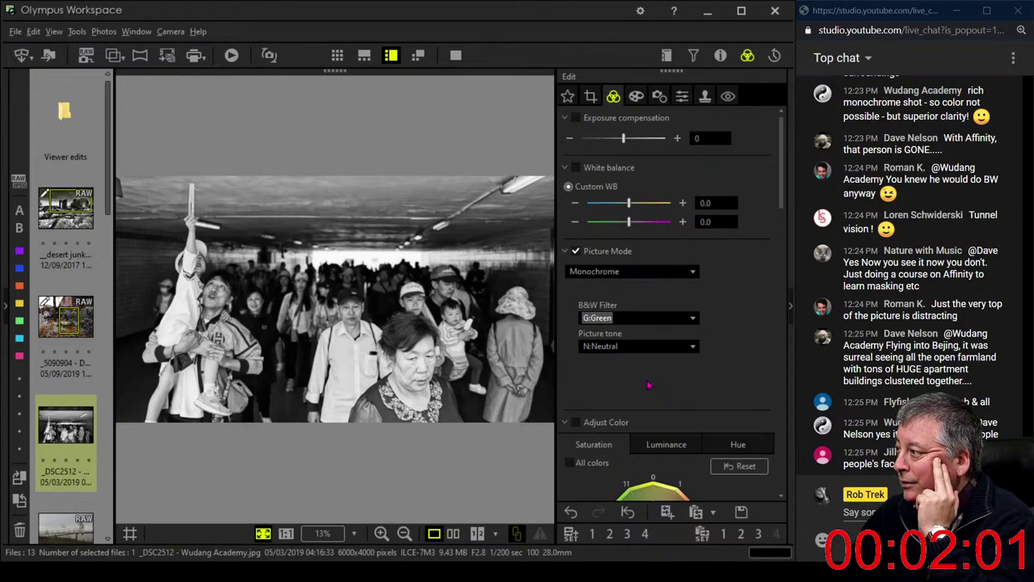
left_click(651, 317)
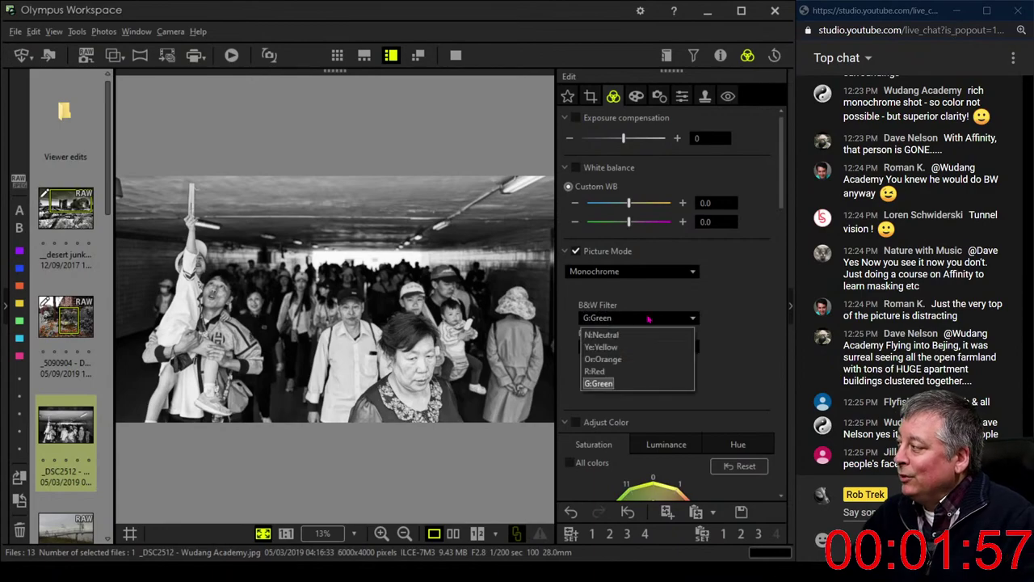
left_click(638, 335)
- Try darkening the shadows and lower midtones with the RGB tone curve, and reset the curve
scroll(727, 356, "down", 4)
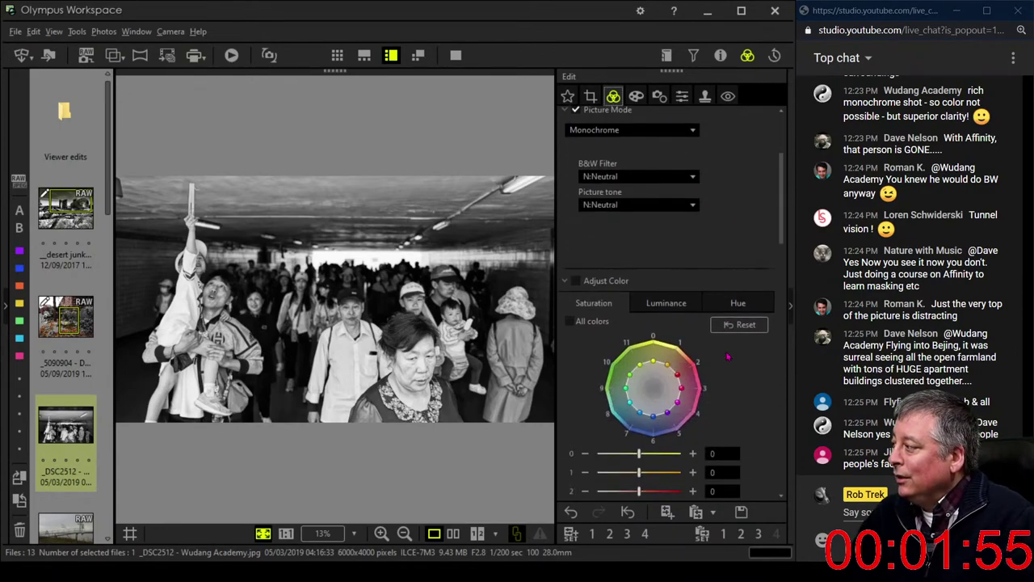
left_click(568, 283)
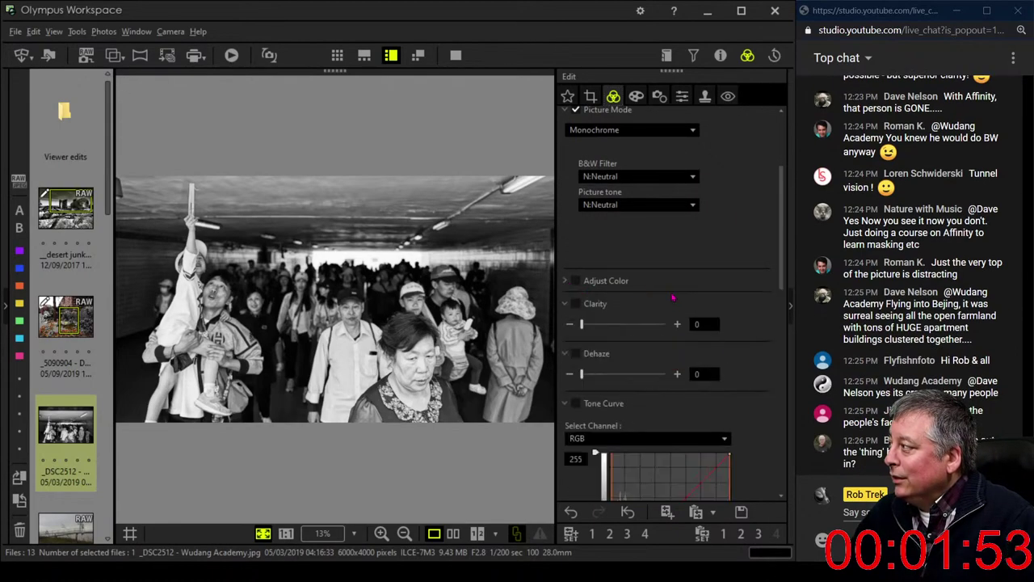
scroll(682, 324, "down", 6)
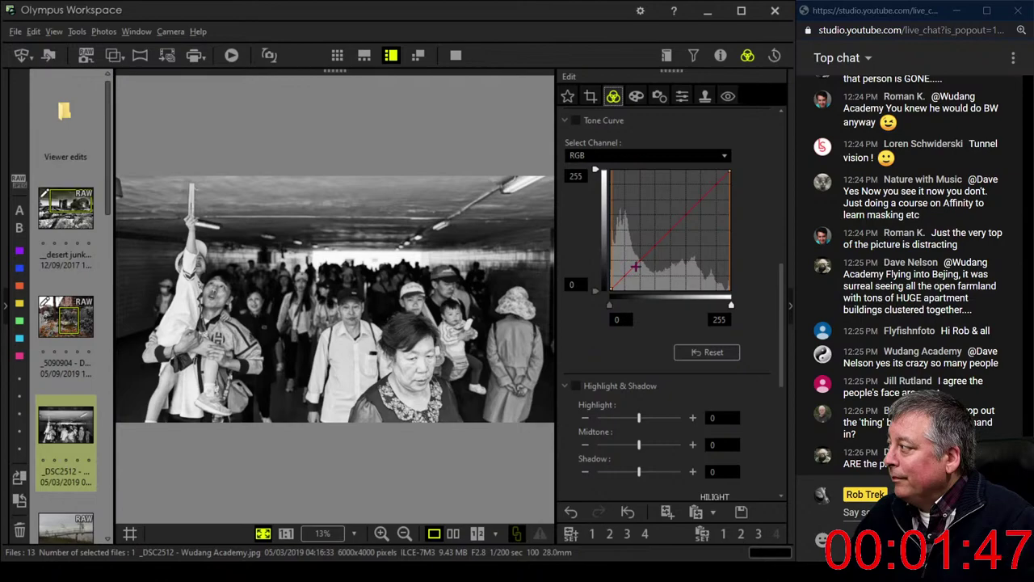
left_click_drag(638, 264, 638, 269)
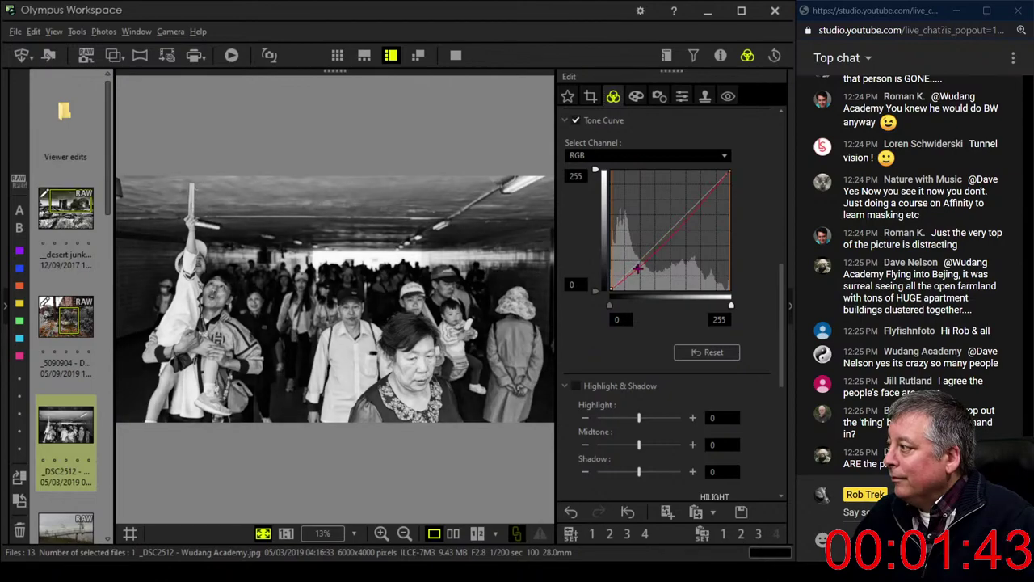
mouse_move(631, 274)
left_mouse_down()
mouse_move(622, 282)
mouse_move(644, 265)
left_mouse_up()
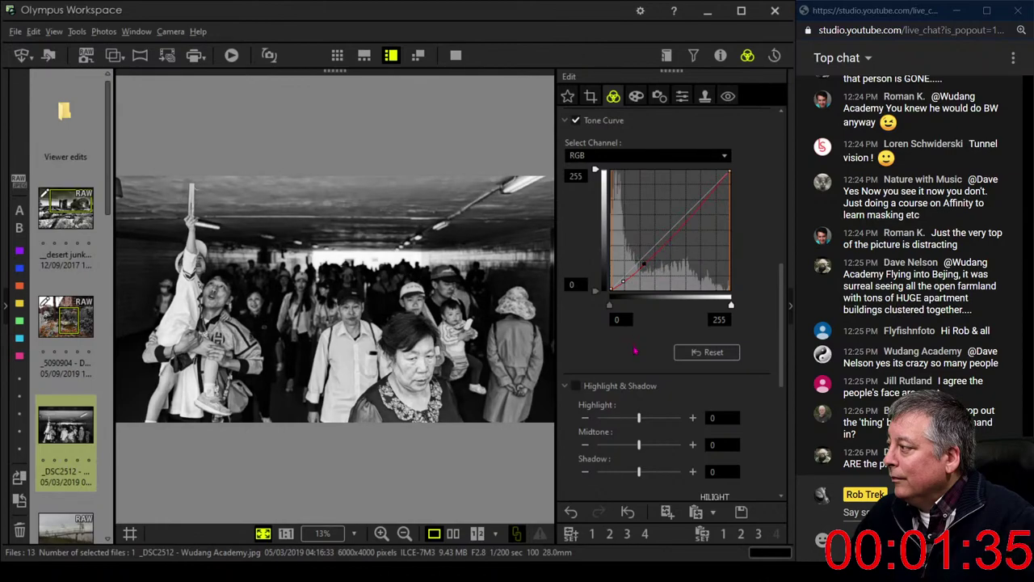
left_click(692, 353)
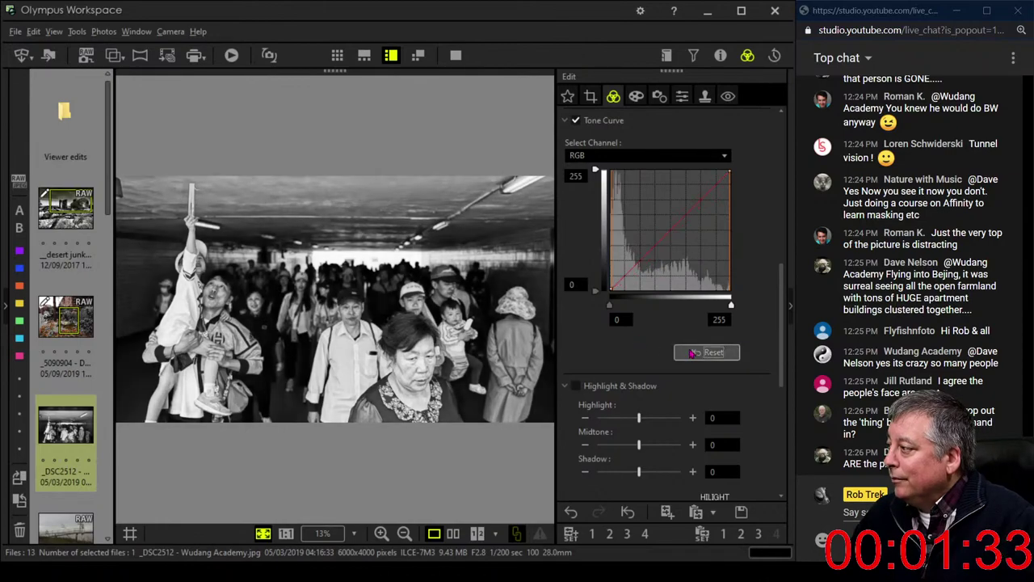
- Shape the RGB tone curve with two points, lifting the tunnel photo's shadows and lowering its highlights
left_click_drag(624, 277, 620, 275)
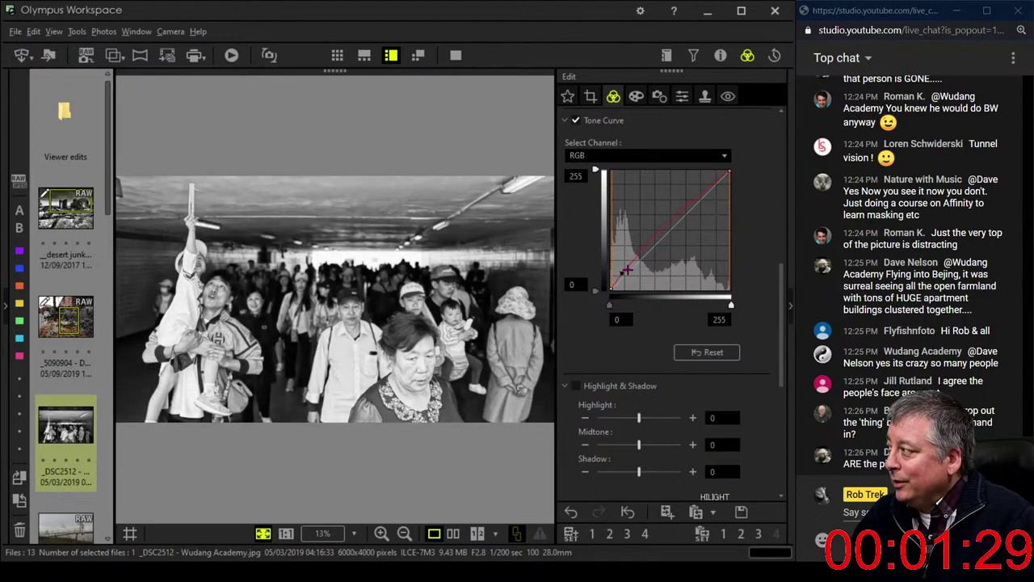
left_click_drag(696, 207, 700, 208)
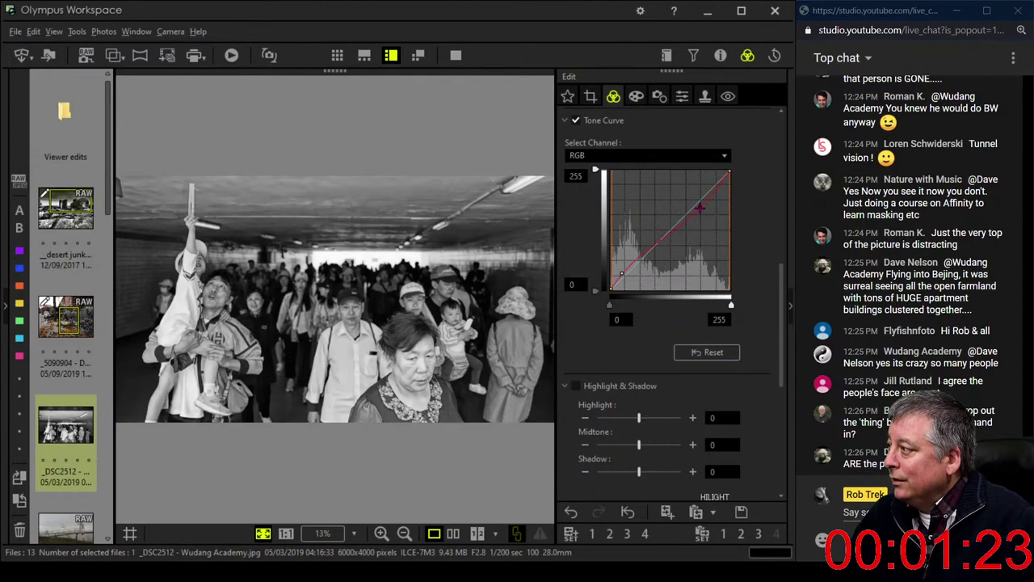
left_click_drag(700, 207, 701, 213)
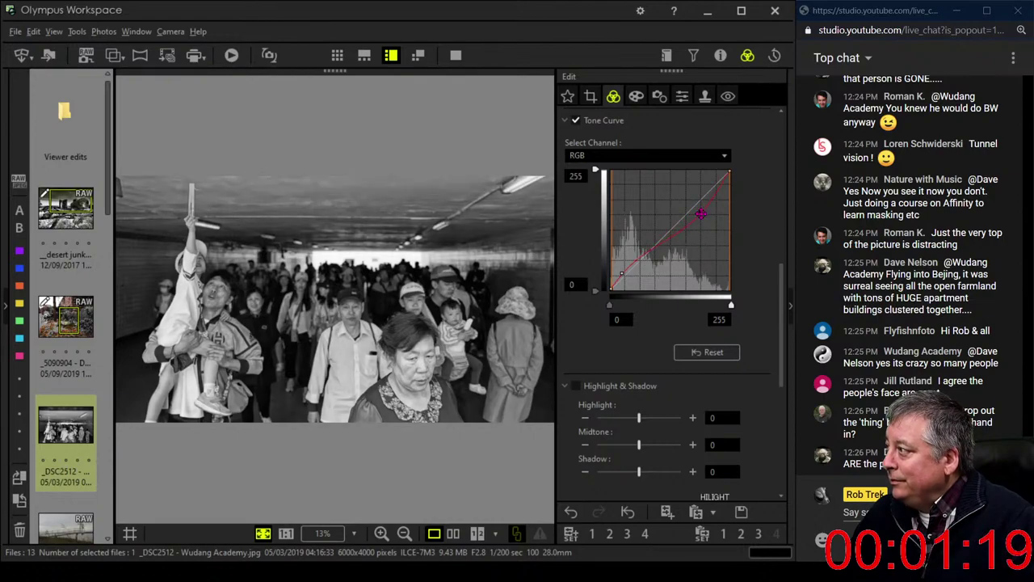
left_click_drag(621, 276, 624, 270)
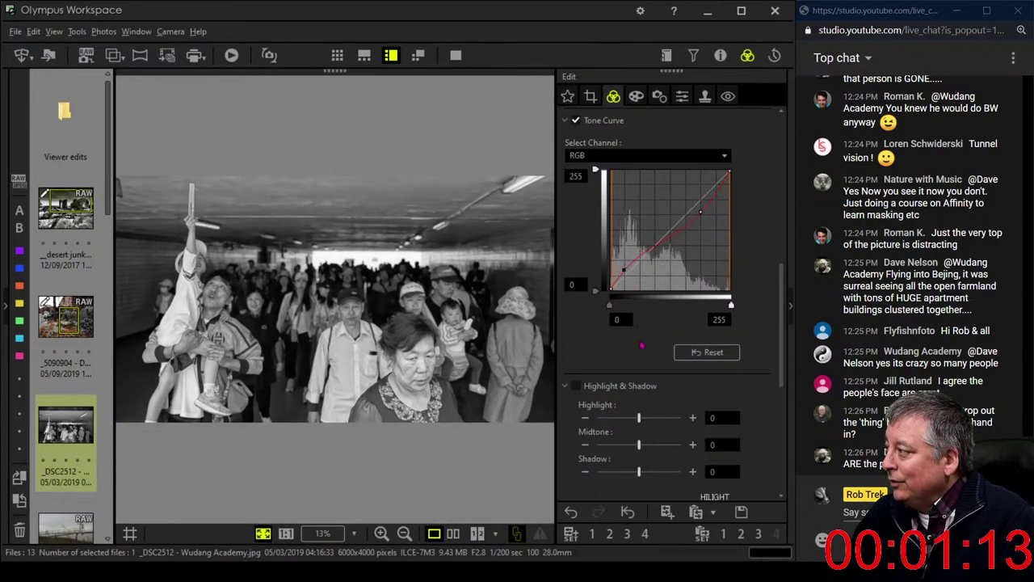
- Darken the tunnel photo's edges by setting the vignetting adjustment to -16
scroll(655, 357, "down", 2)
scroll(655, 358, "down", 7)
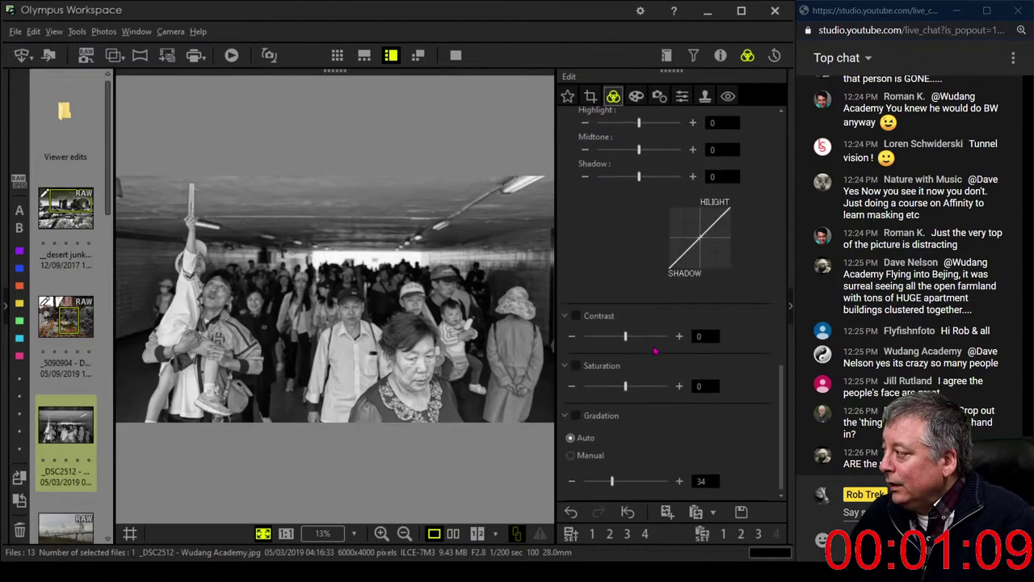
scroll(655, 358, "up", 6)
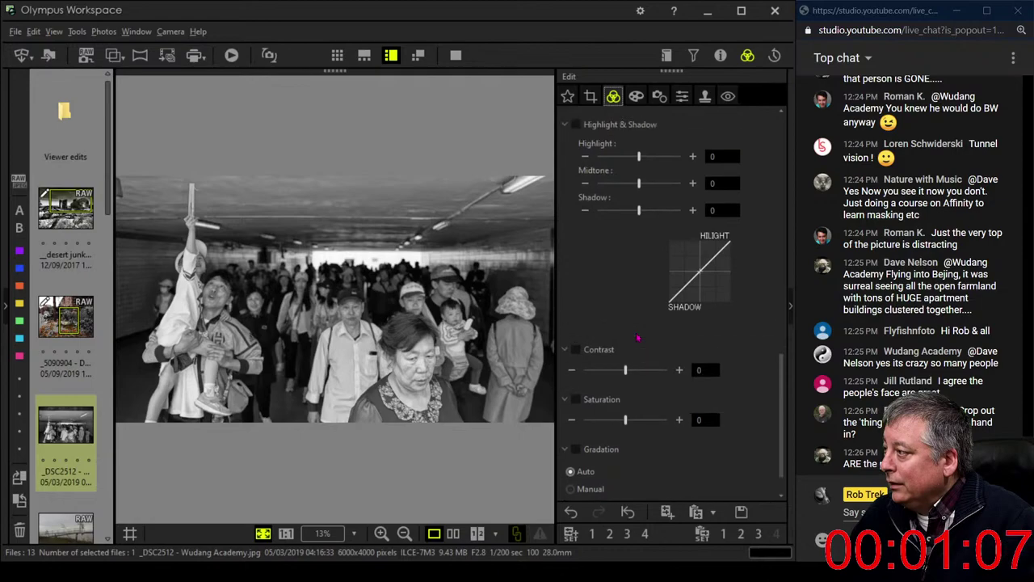
left_click(636, 96)
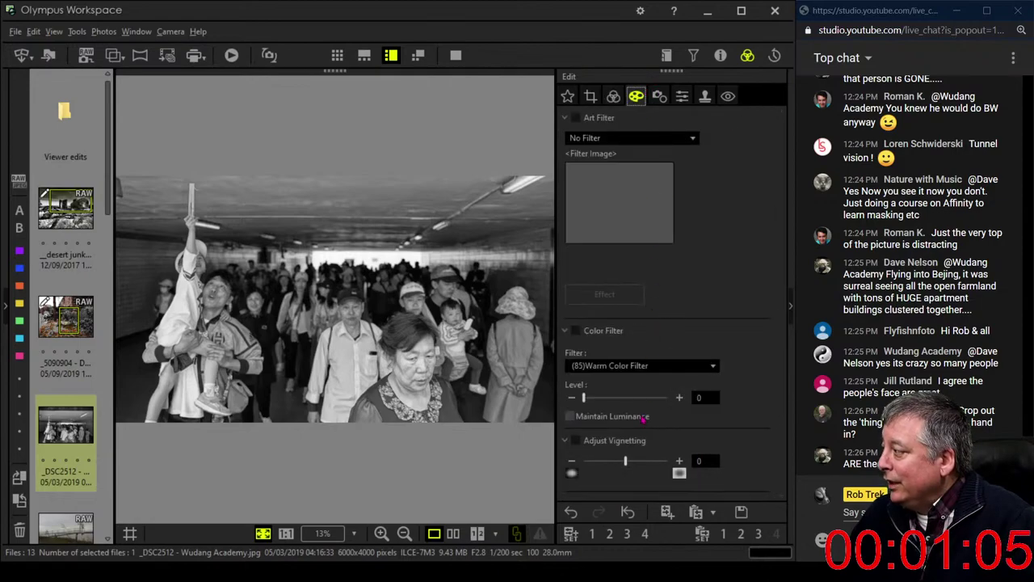
left_click_drag(626, 460, 619, 463)
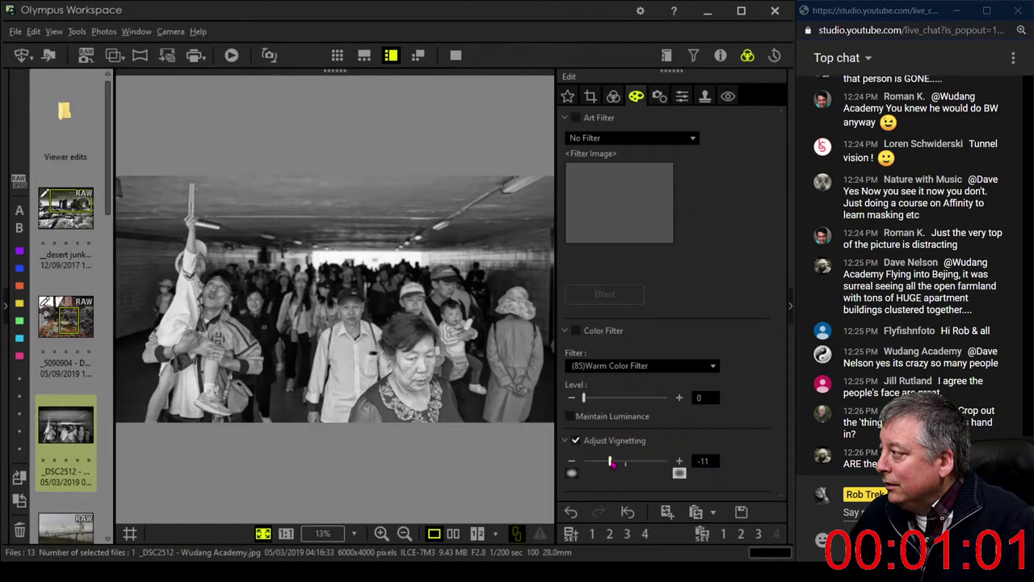
left_click_drag(609, 462, 606, 464)
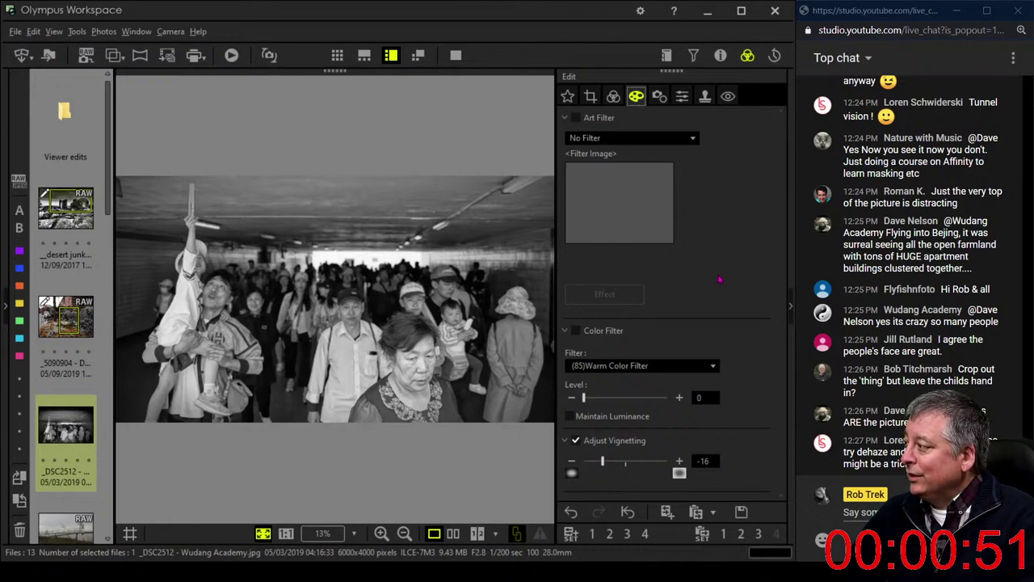
- Try the Sepia picture tone on the monochrome tunnel photo, returning the tone to Neutral
left_click(613, 99)
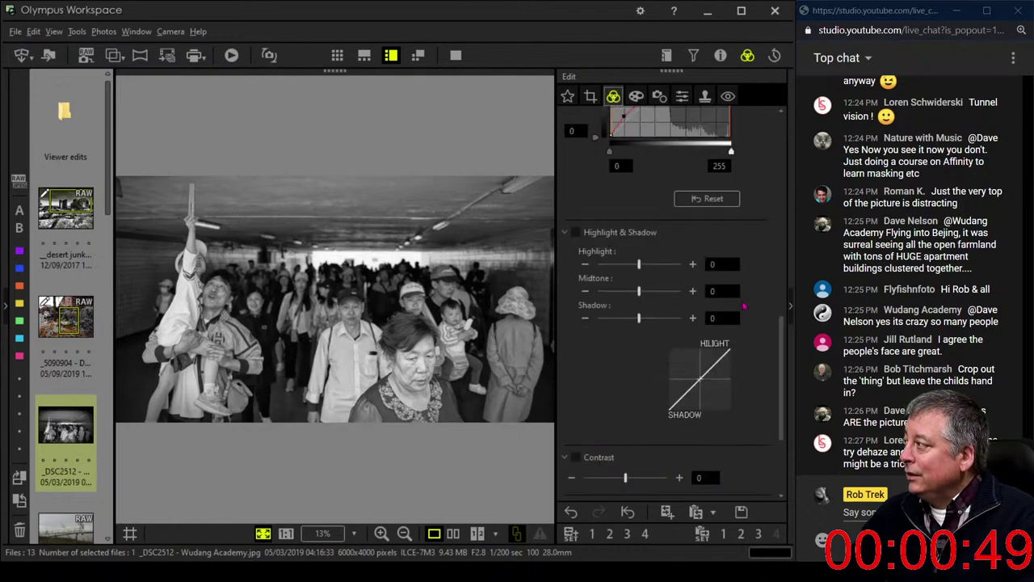
scroll(745, 307, "up", 2)
scroll(745, 308, "up", 4)
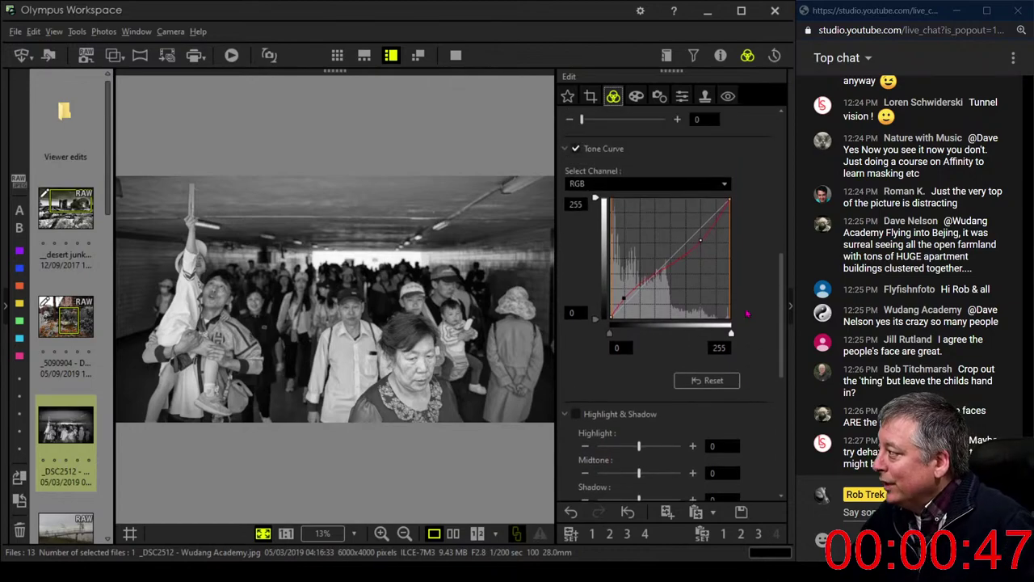
scroll(746, 314, "up", 4)
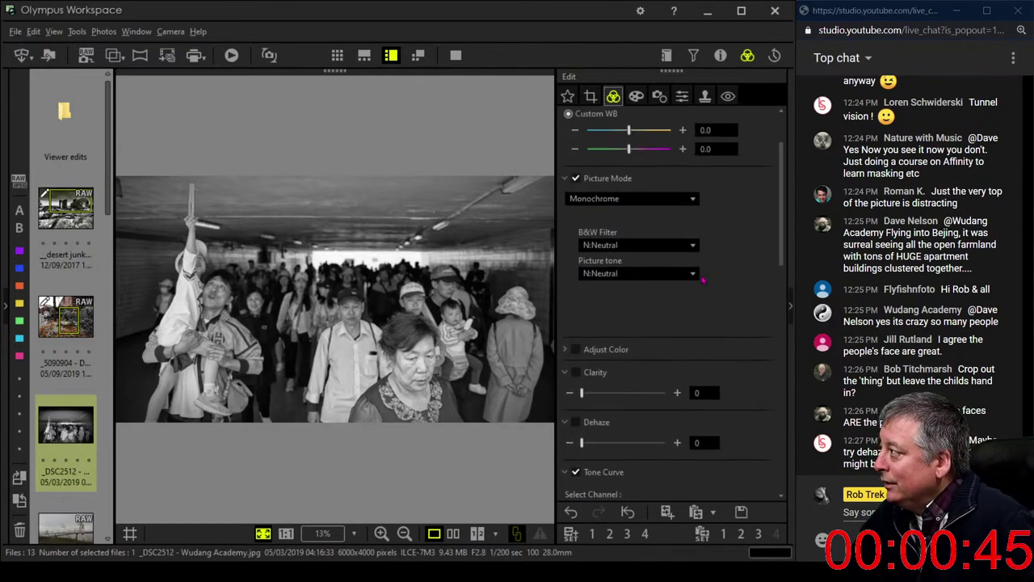
left_click(680, 274)
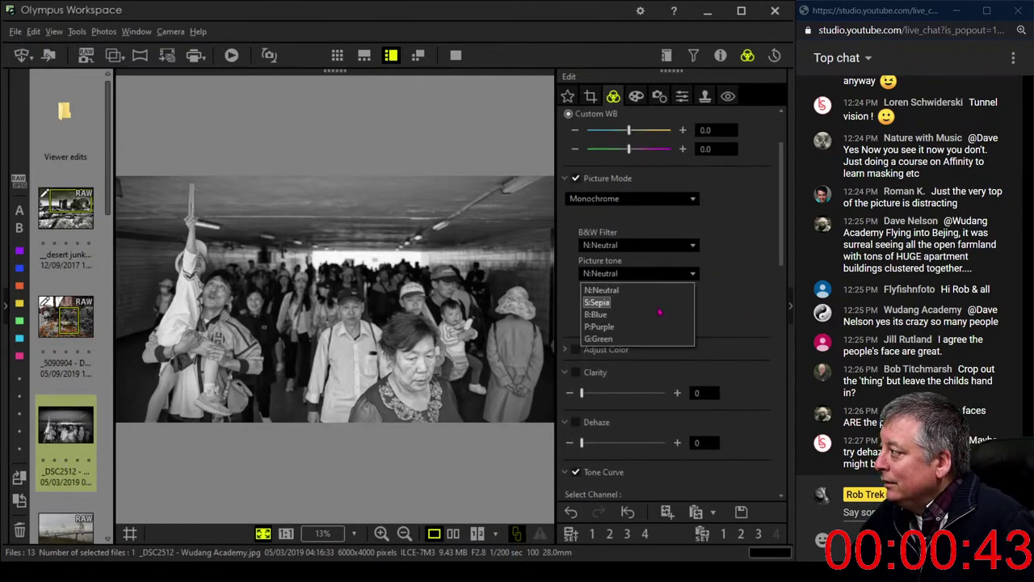
left_click(660, 304)
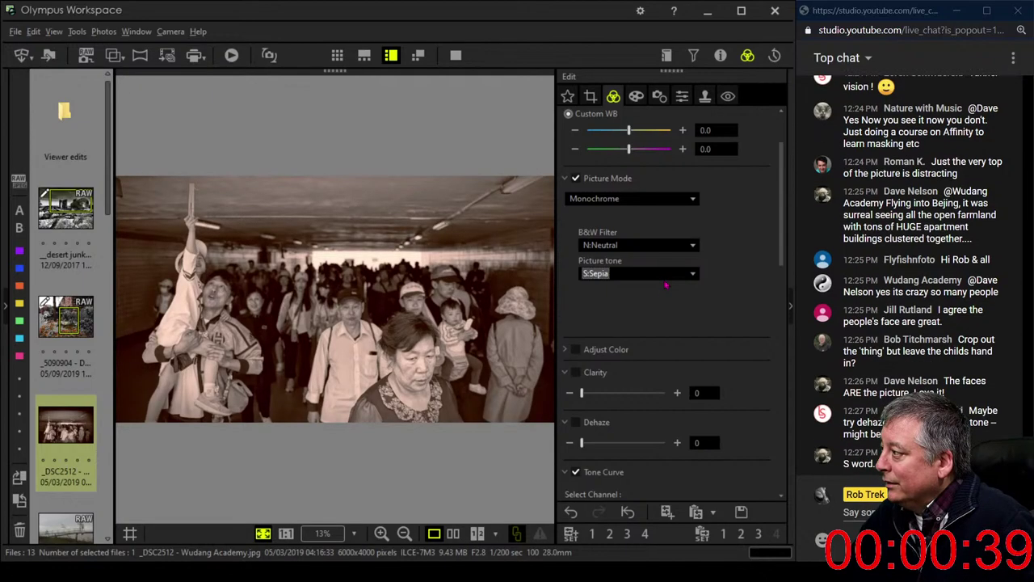
left_click(667, 278)
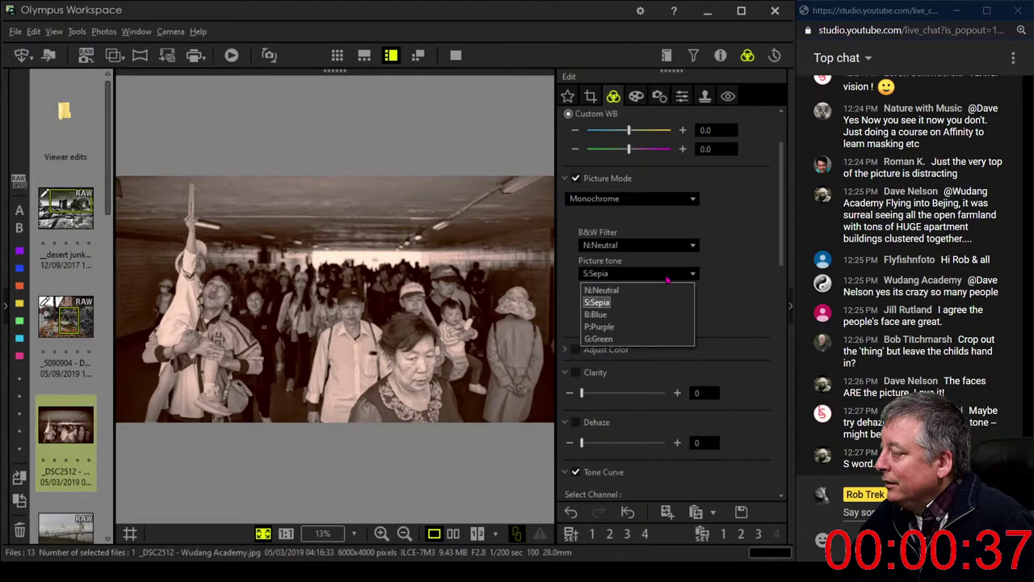
left_click(601, 289)
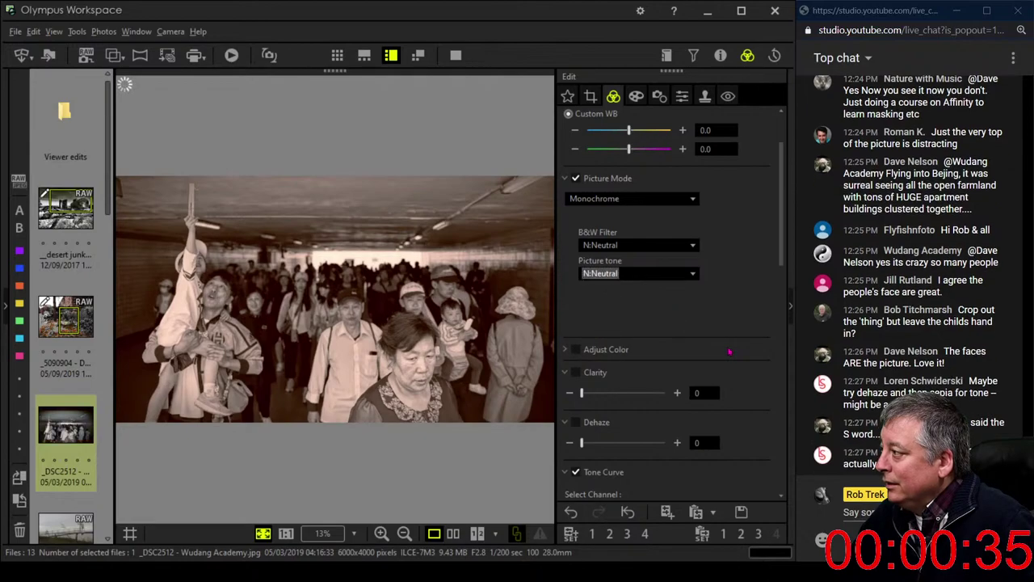
- Try lowering the shadows of the blue channel's tone curve, reset the curve, and return to the RGB channel
scroll(730, 353, "down", 1)
scroll(730, 352, "down", 4)
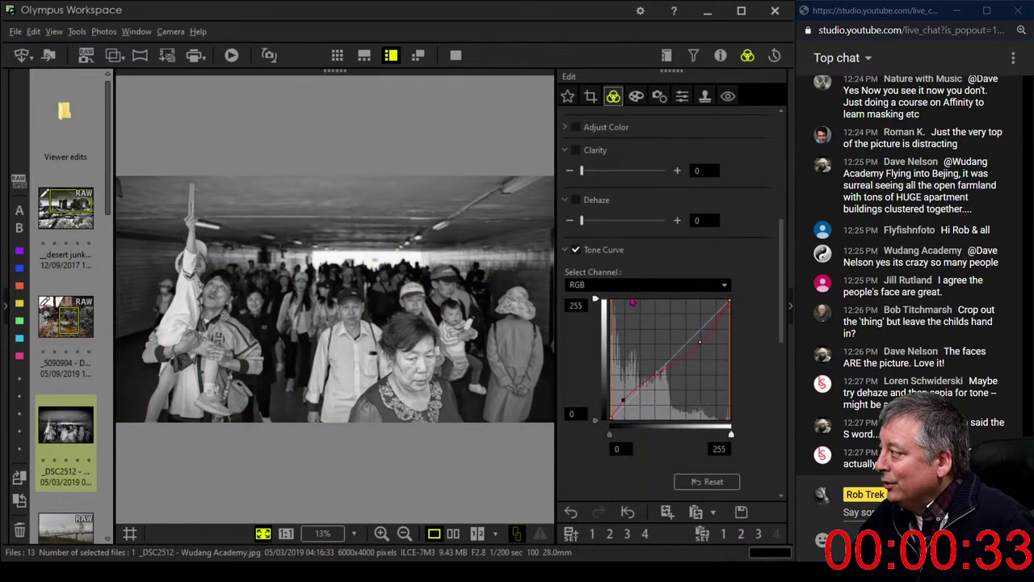
left_click(638, 284)
left_click(630, 337)
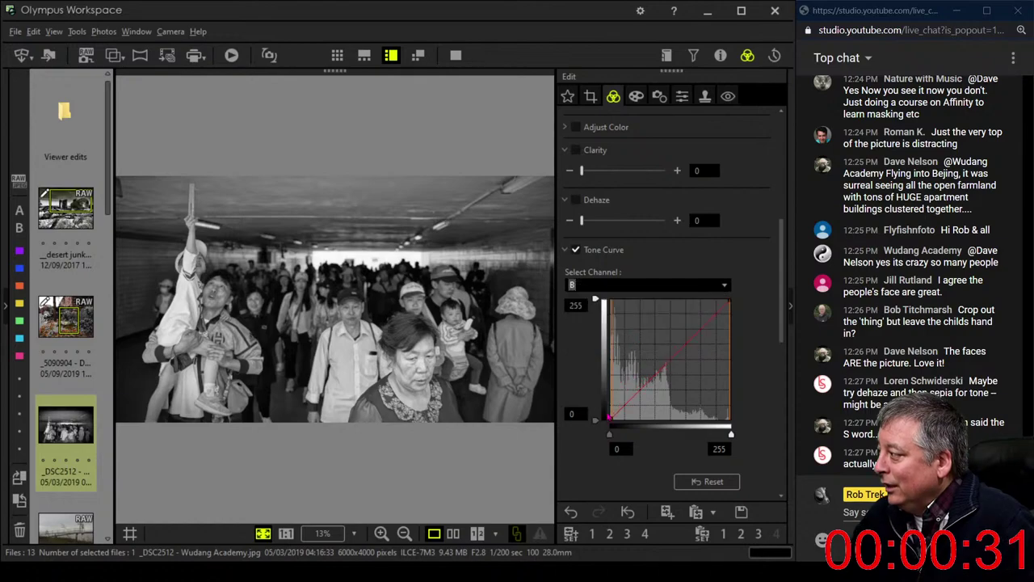
left_click_drag(621, 410, 621, 412)
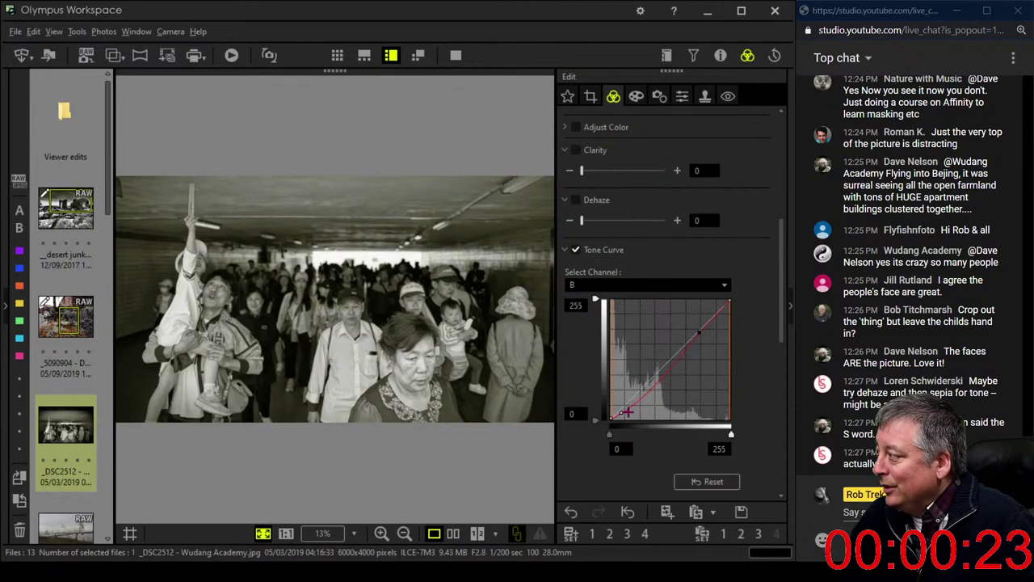
left_click_drag(621, 412, 620, 411)
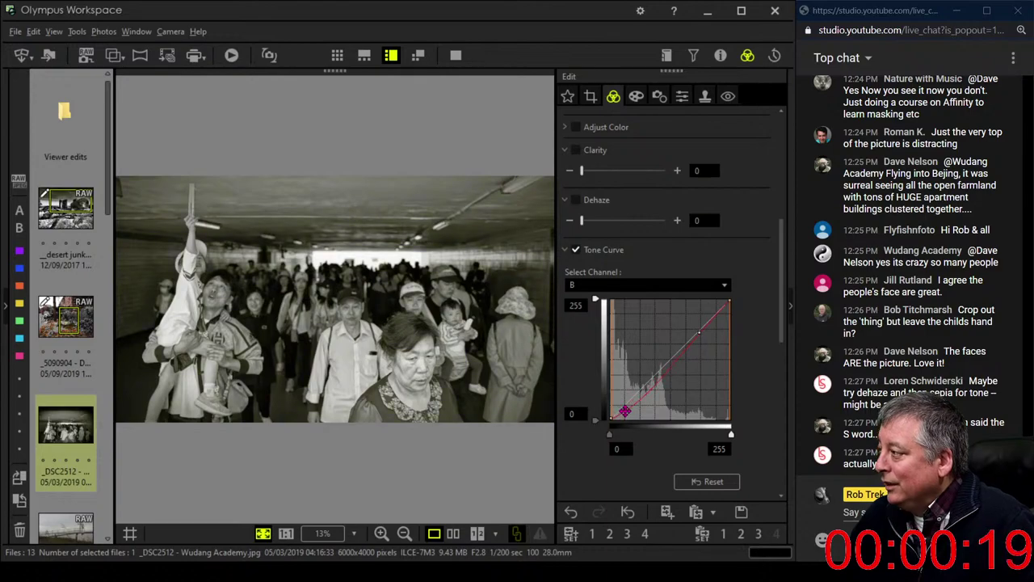
left_click(691, 482)
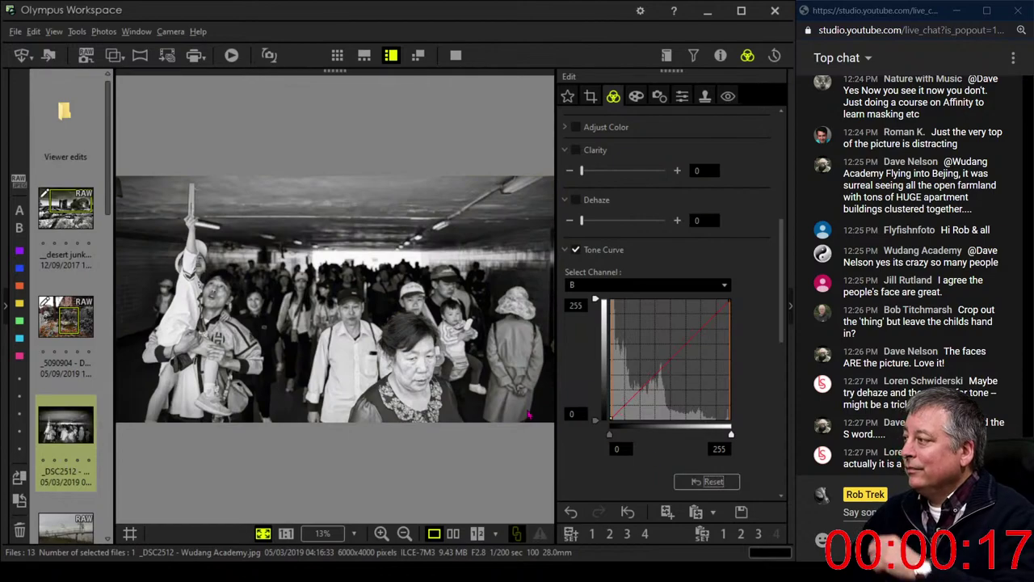
left_click(643, 285)
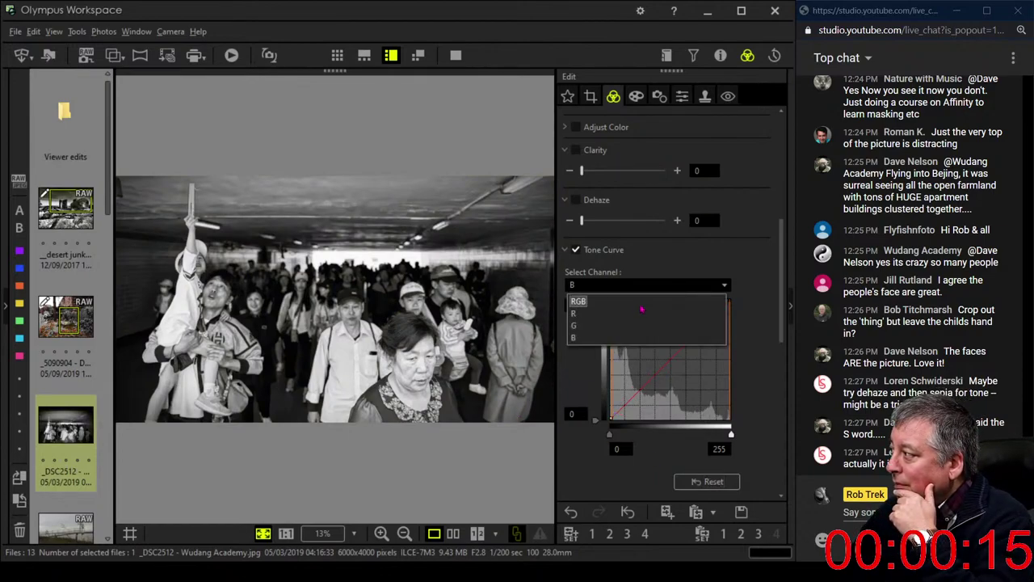
left_click(642, 301)
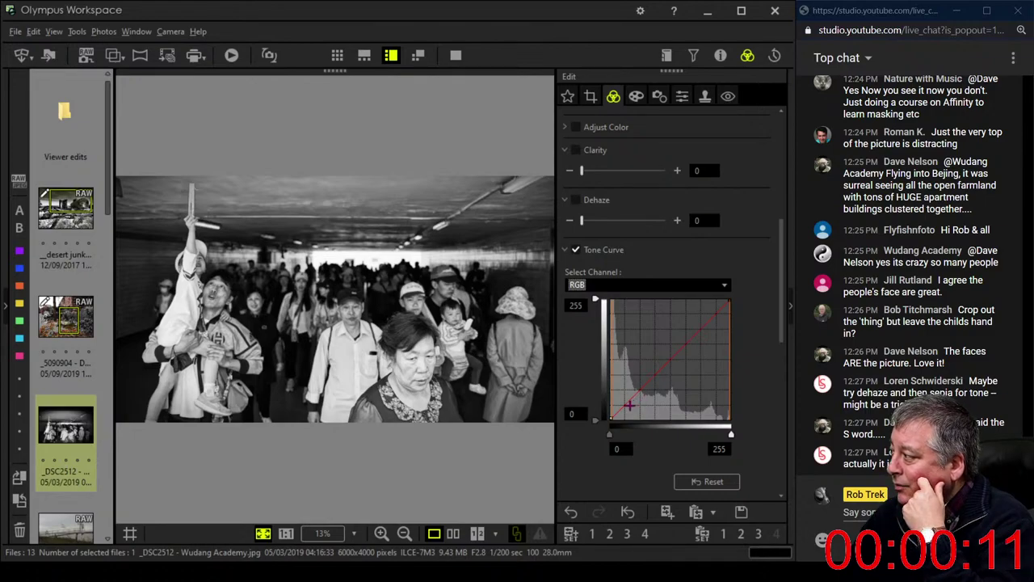
- Try the Sepia picture mode on the tunnel photo, and set the picture mode to No effect
scroll(641, 324, "up", 3)
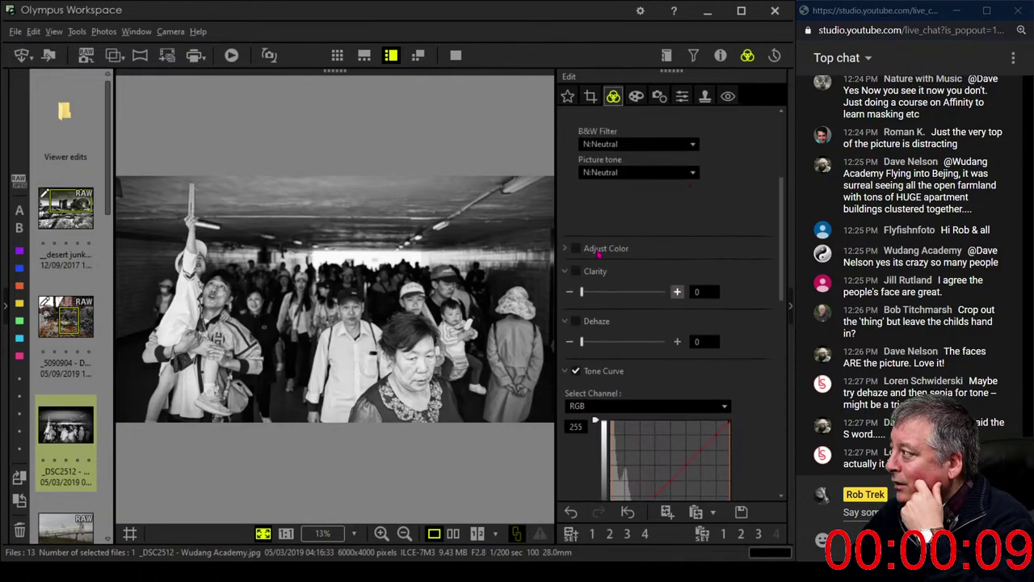
scroll(586, 235, "up", 2)
left_click(612, 159)
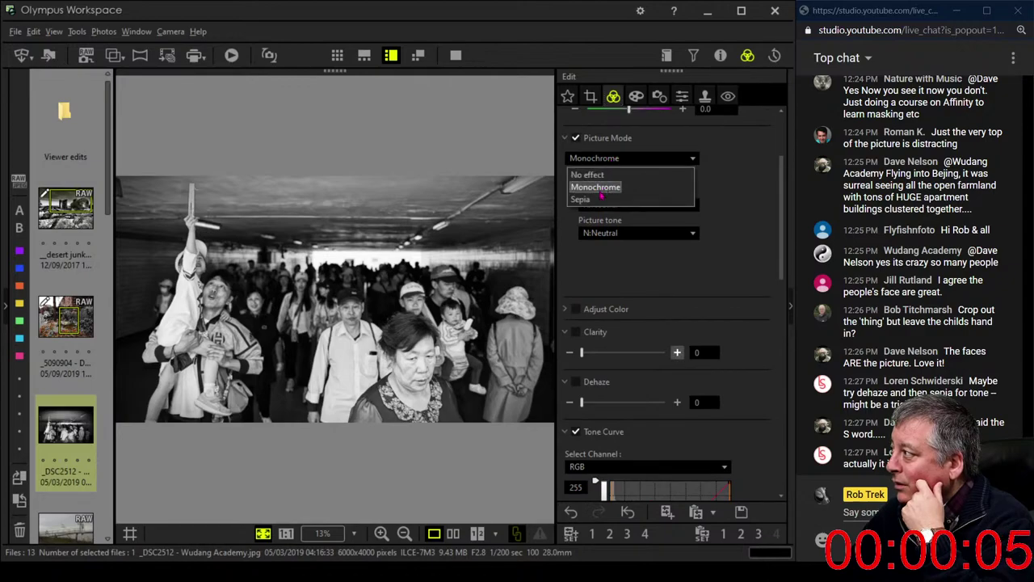
left_click(600, 201)
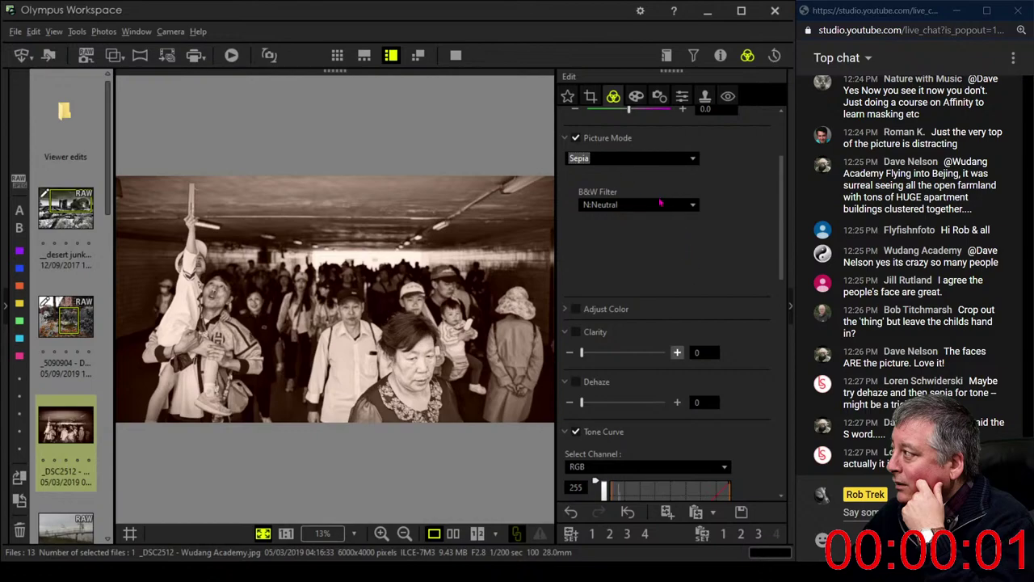
left_click(653, 160)
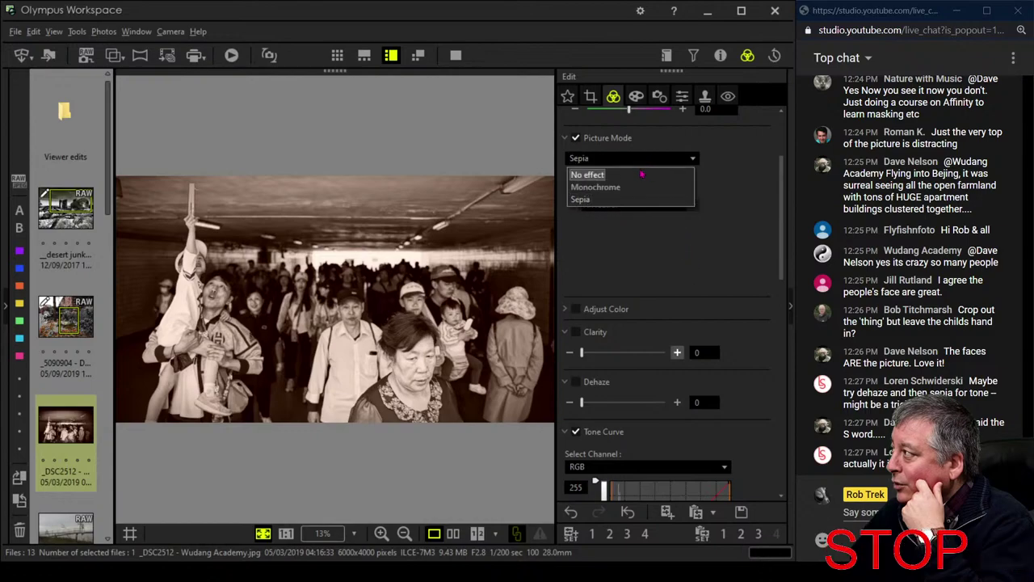
left_click(646, 173)
- Try the Gentle Sepia art filter on the tunnel photo, returning it to No Filter
left_click(635, 96)
left_click(630, 139)
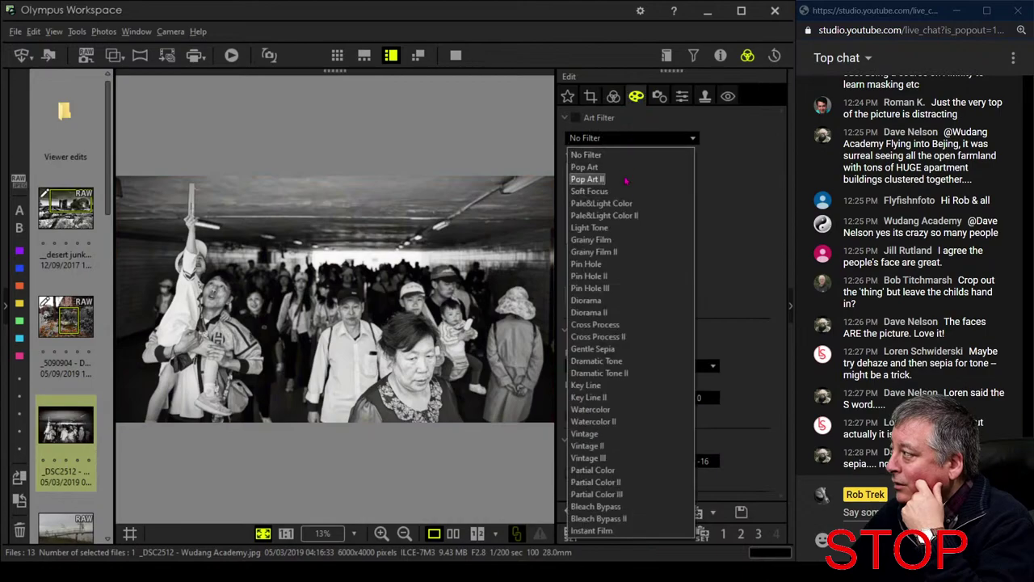
left_click(617, 348)
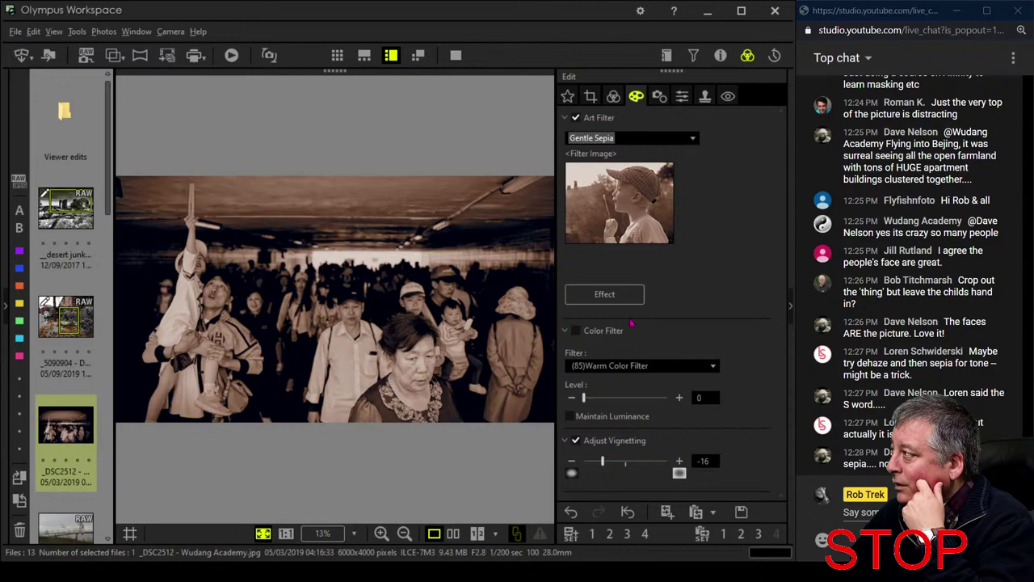
left_click(630, 139)
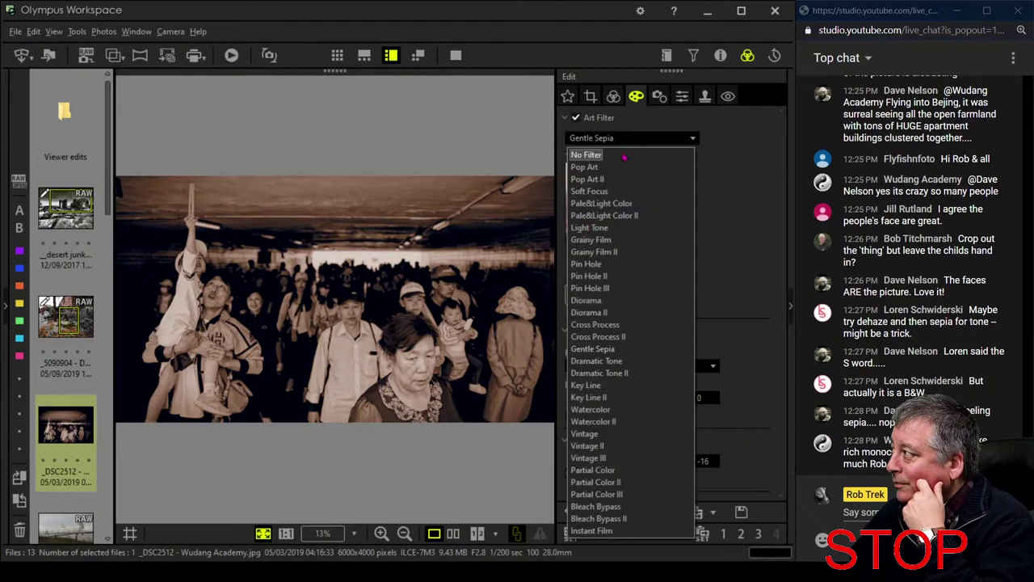
left_click(623, 155)
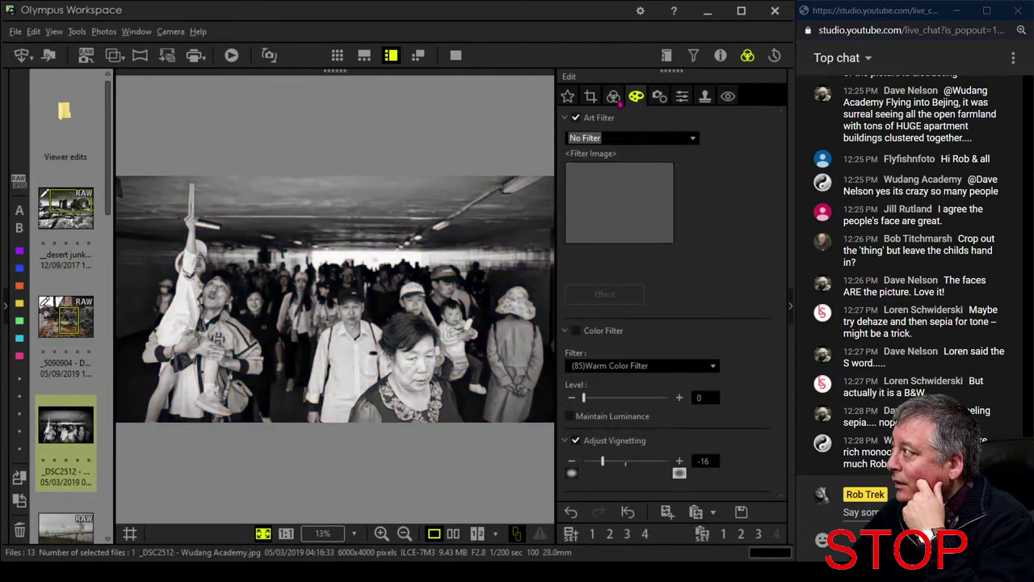
- Reshape the RGB tone curve with two points, lifting the tunnel photo's shadows and slightly lowering its highlights
left_click(613, 96)
scroll(719, 331, "down", 3)
scroll(720, 331, "down", 3)
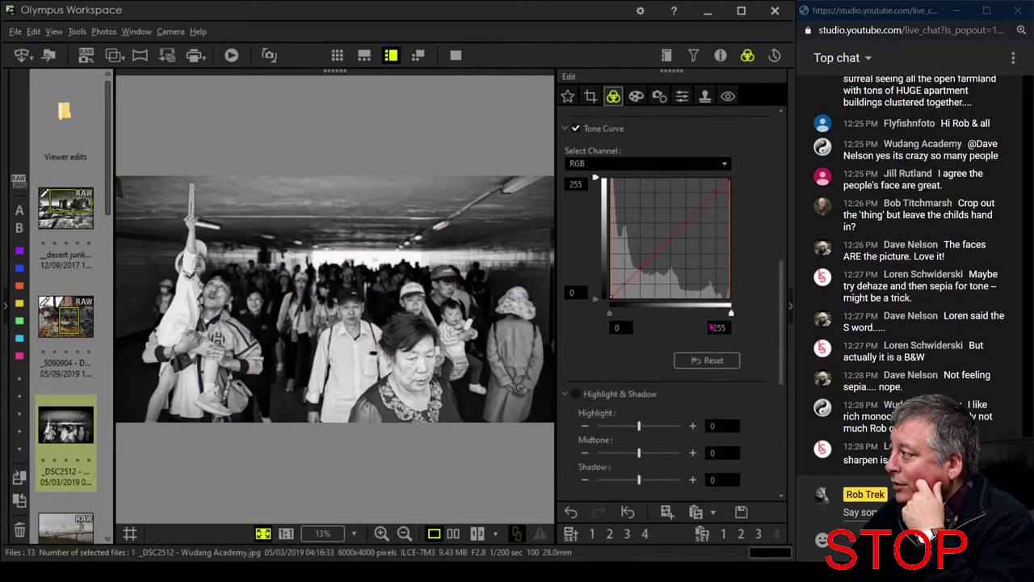
left_click_drag(626, 283, 624, 278)
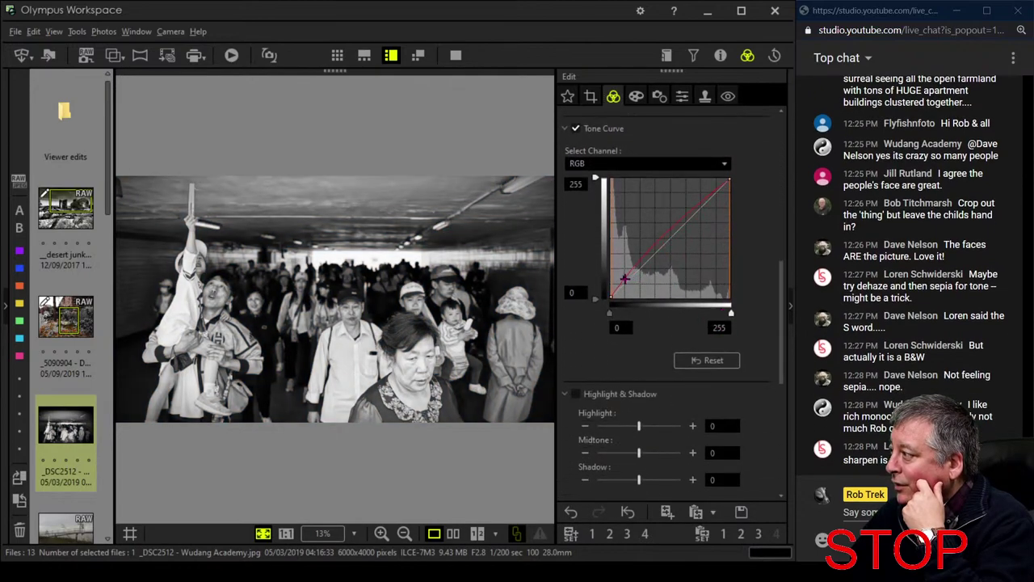
left_click(696, 207)
left_click_drag(696, 206, 700, 217)
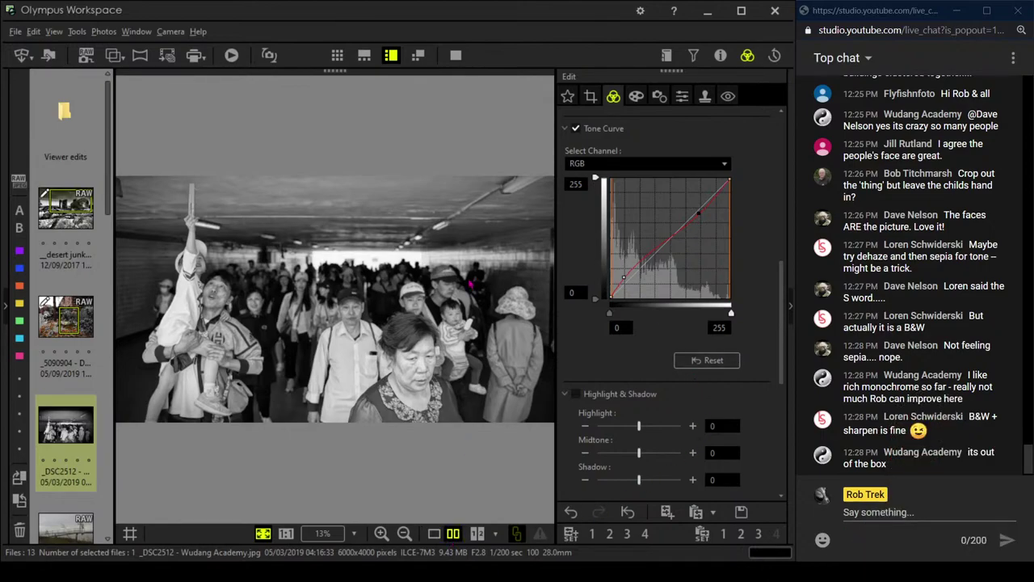
- Compare the original and edited tunnel photo side by side in full screen, and return to the single-image view
left_click(452, 533)
left_click(456, 55)
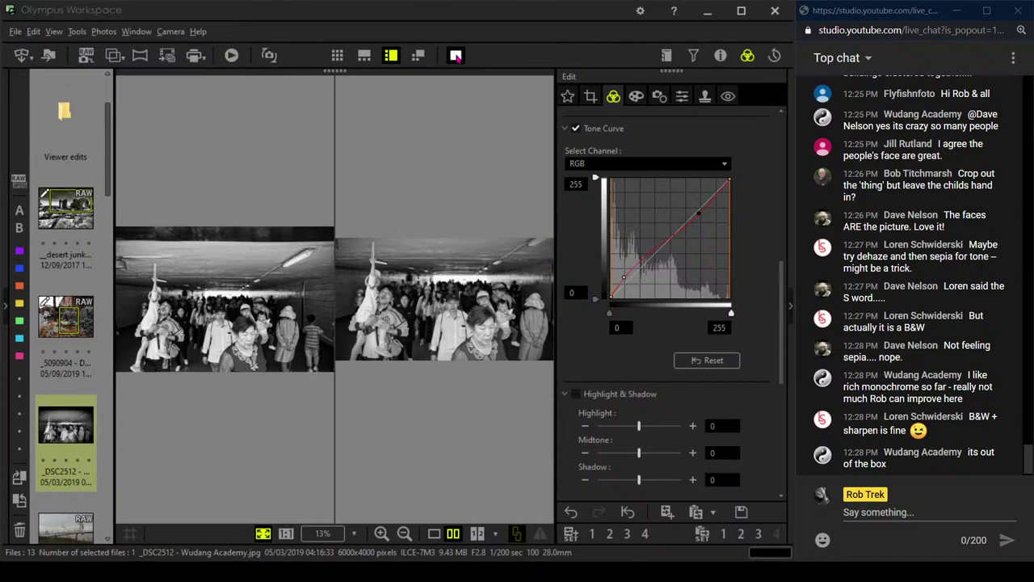
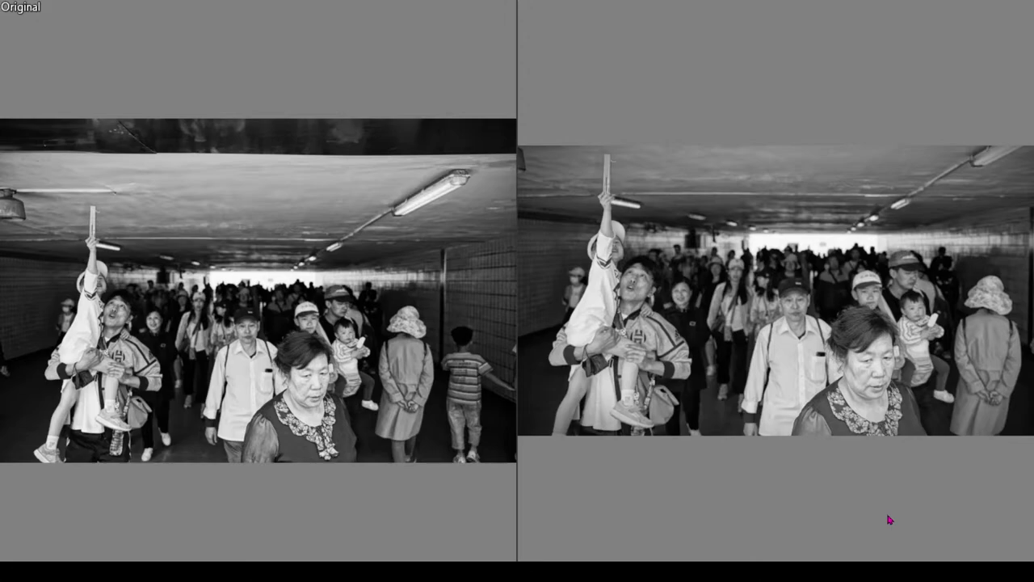
key("Escape")
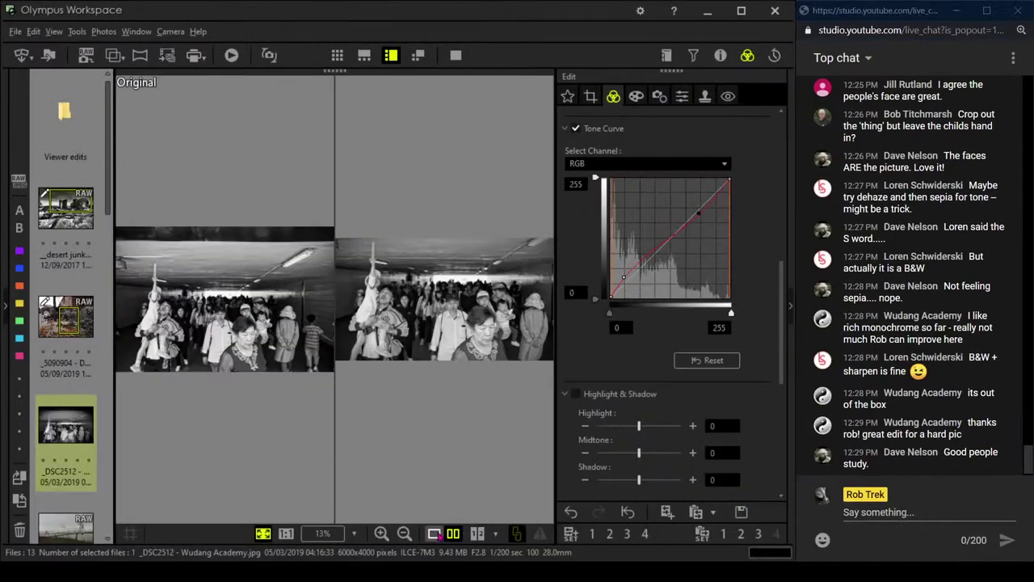
left_click(434, 533)
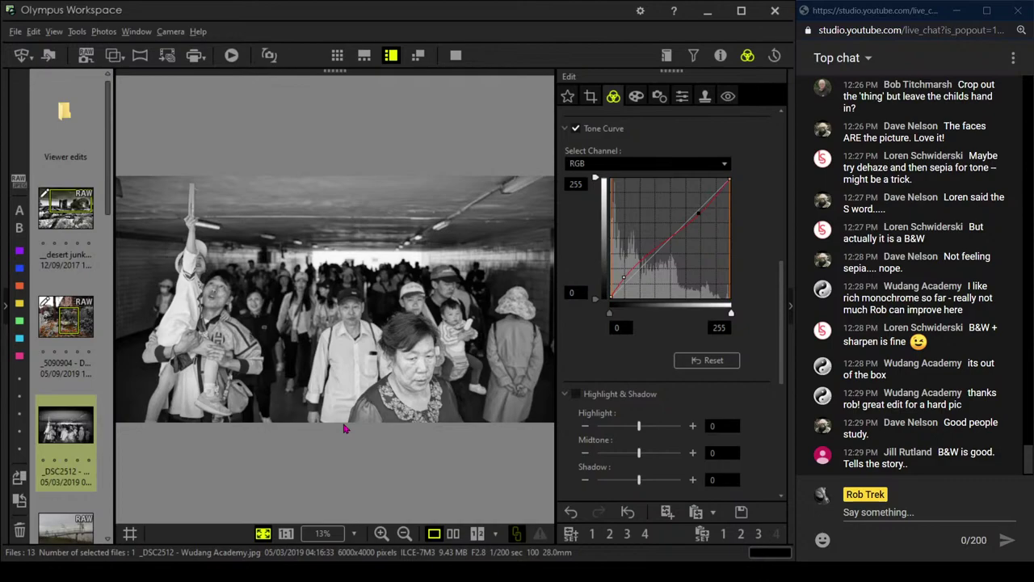
- Open the _M560686 photo of the waterside walkway and check its camera, lens and exposure details
scroll(57, 416, "down", 2)
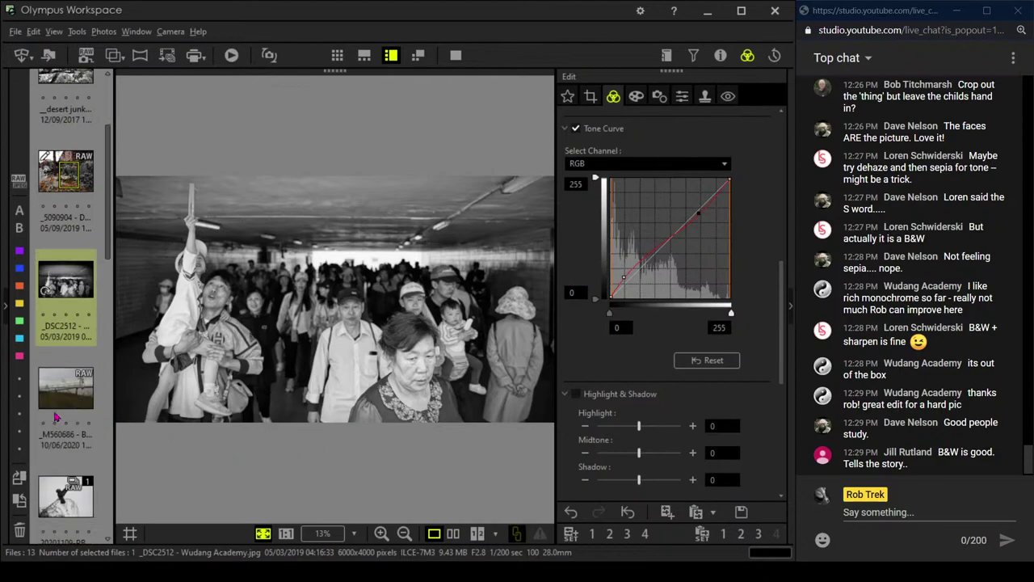
left_click(71, 389)
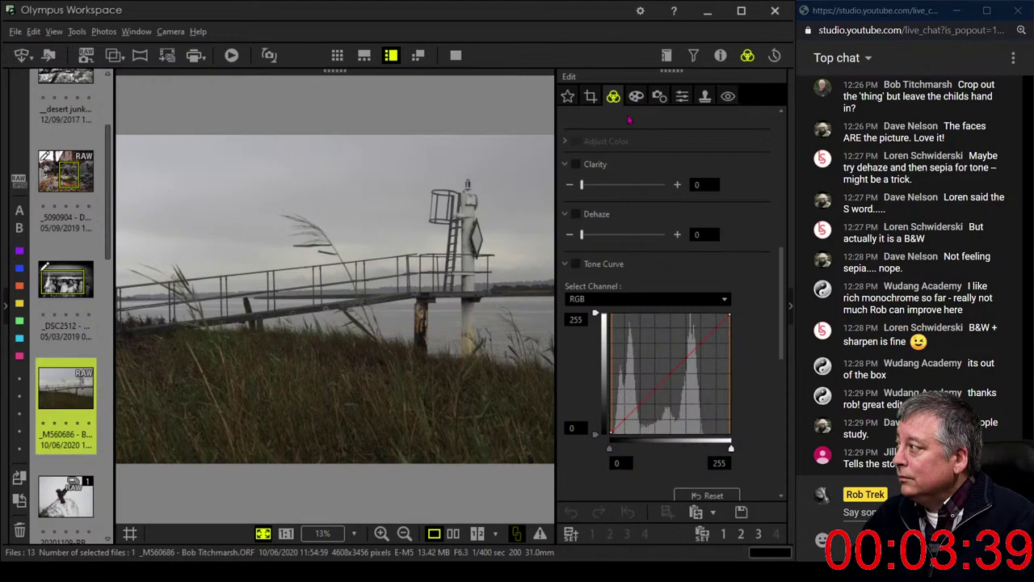
left_click(720, 55)
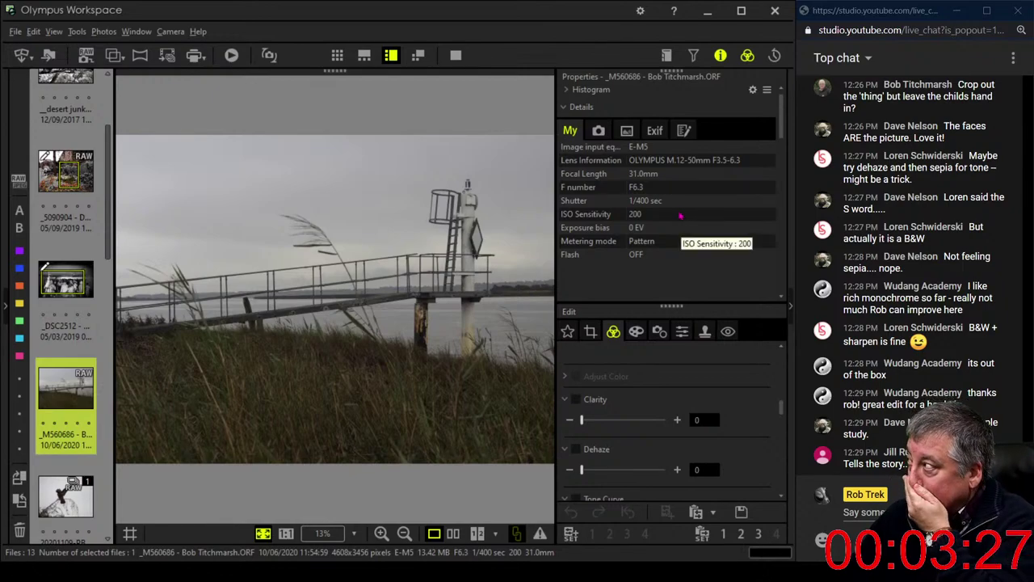
left_click(720, 57)
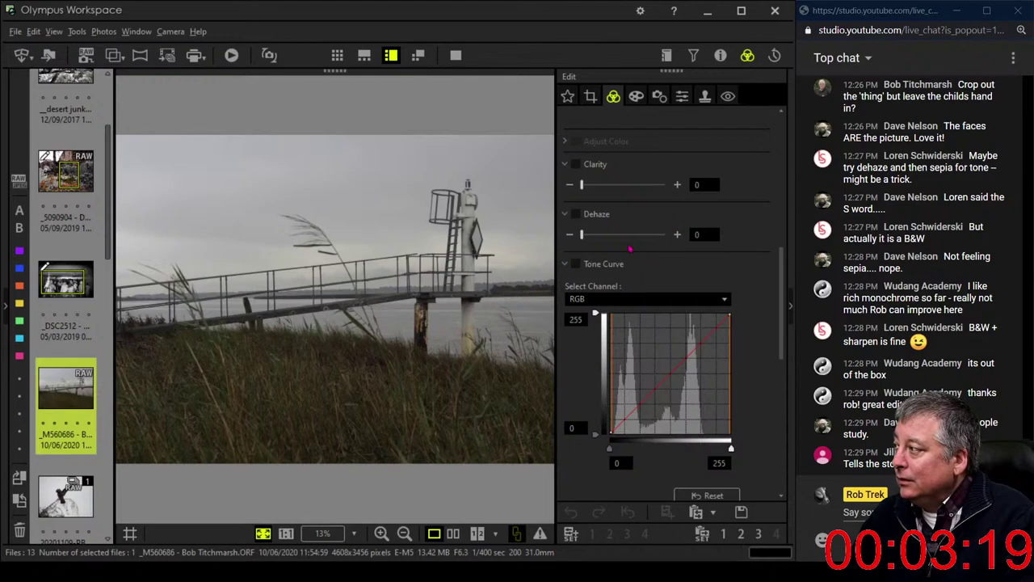
- Straighten the walkway photo with a crop tilt adjustment of -0.5
left_click(591, 96)
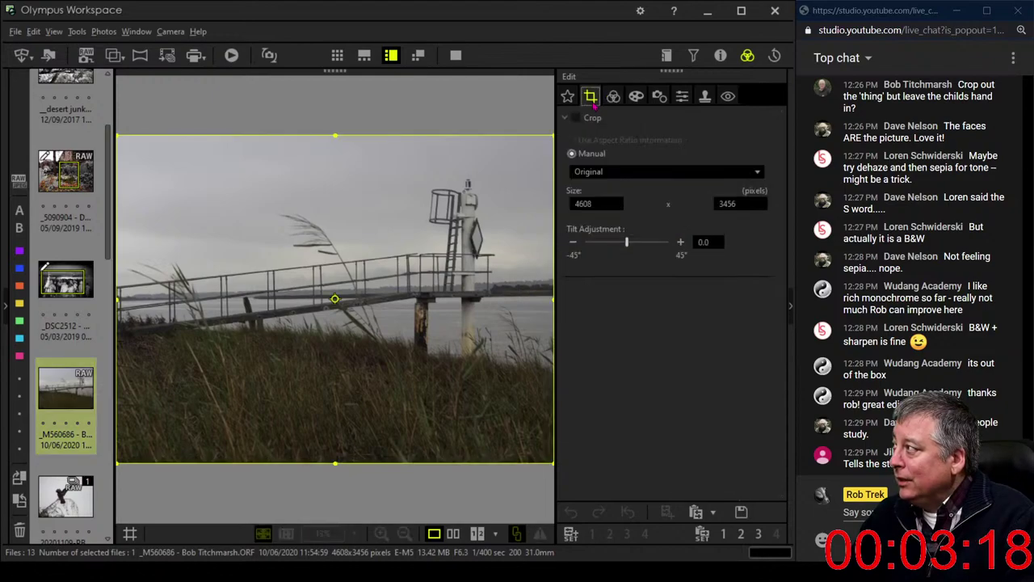
left_click(582, 245)
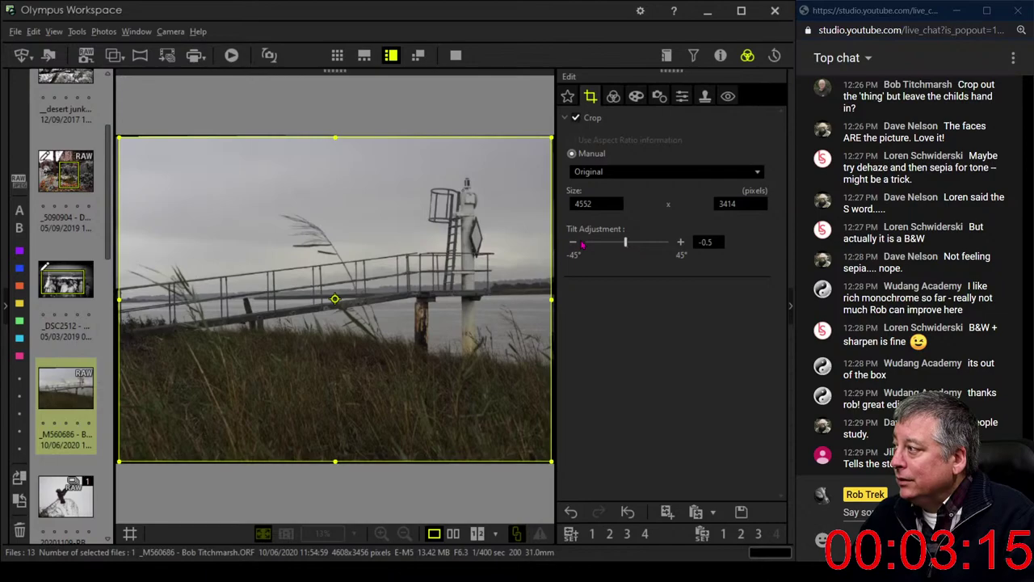
- Refine the straightening of the walkway photo to a crop tilt adjustment of -0.2
left_click(582, 245)
left_click(680, 243)
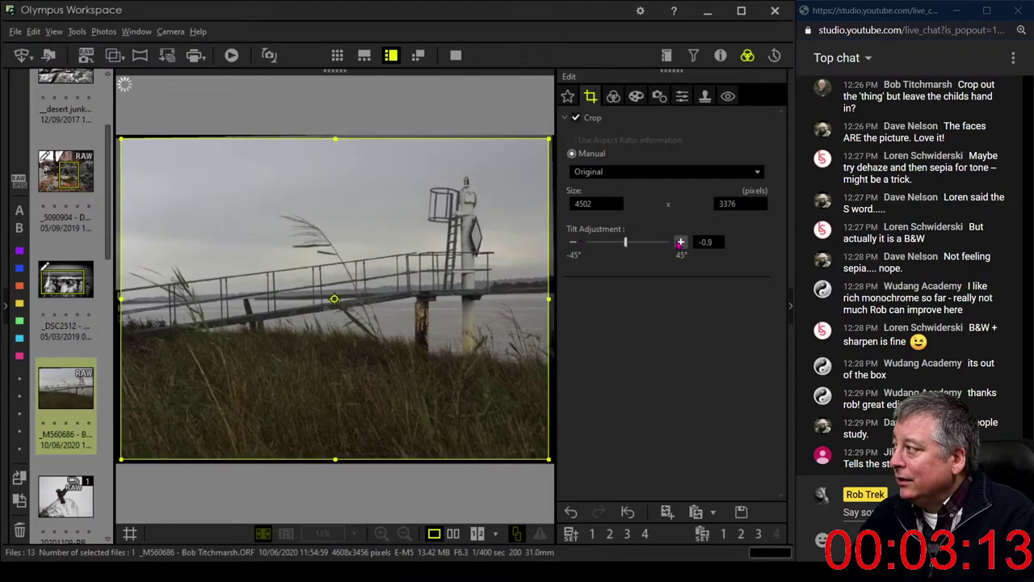
left_click(680, 243)
left_click(680, 242)
left_click(680, 243)
left_click(680, 243)
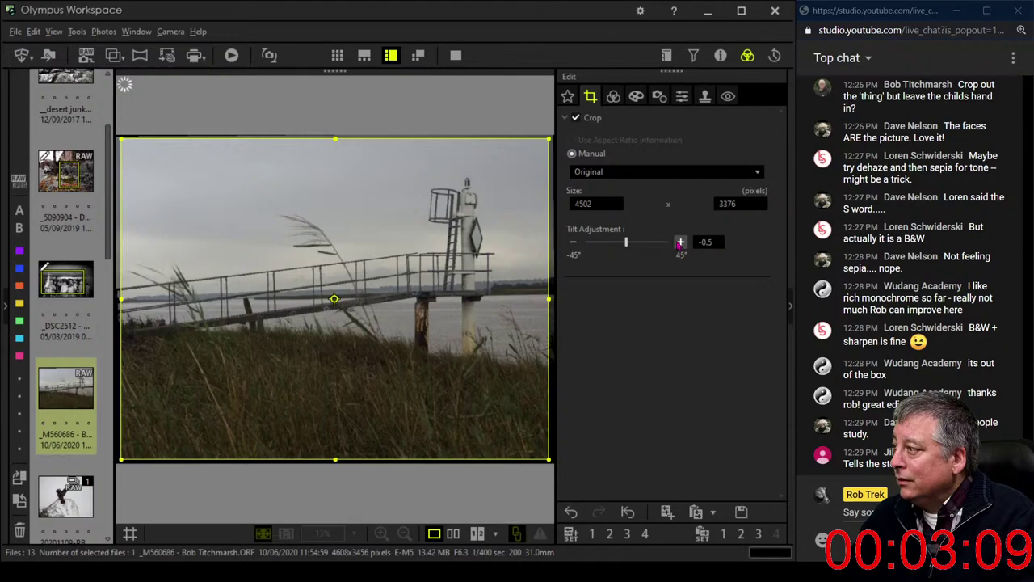
left_click(680, 242)
left_click(680, 242)
left_click(681, 243)
left_click(681, 242)
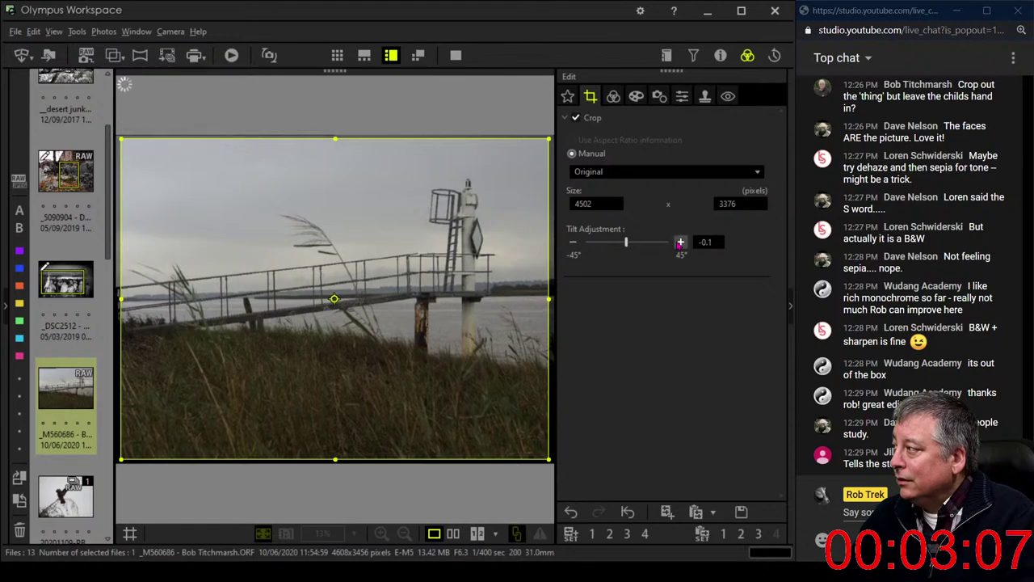
left_click(680, 242)
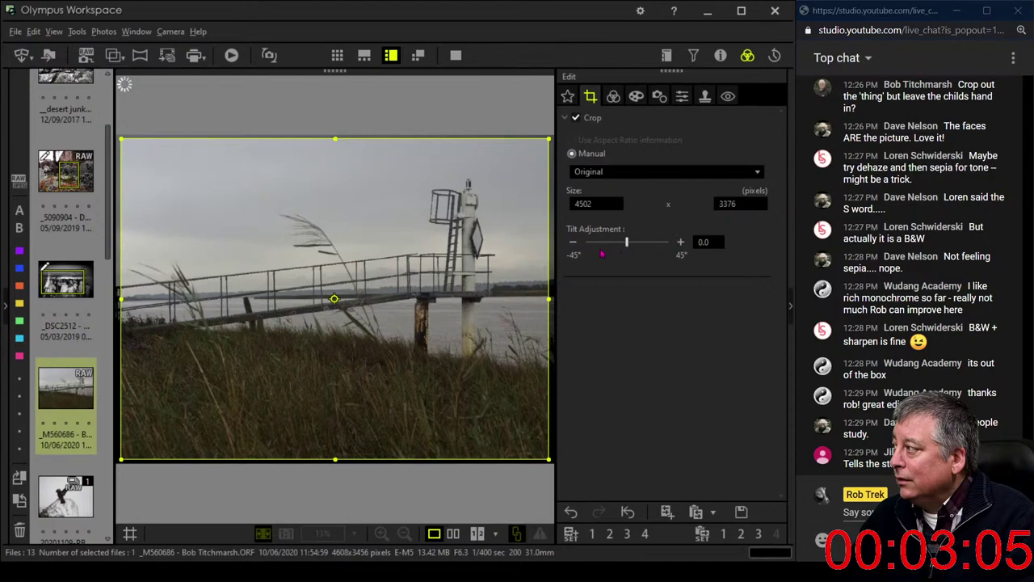
left_click(573, 243)
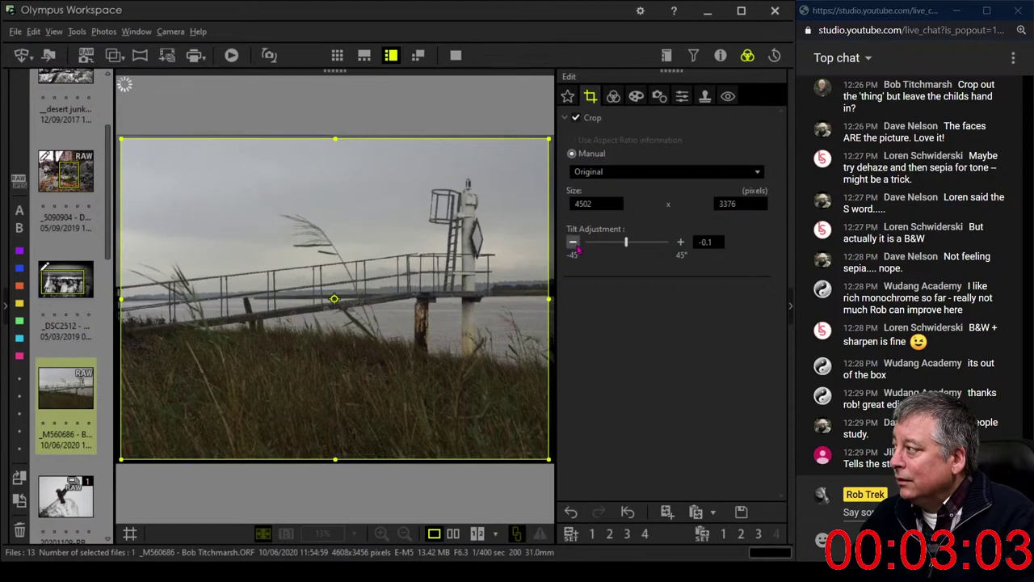
left_click(575, 245)
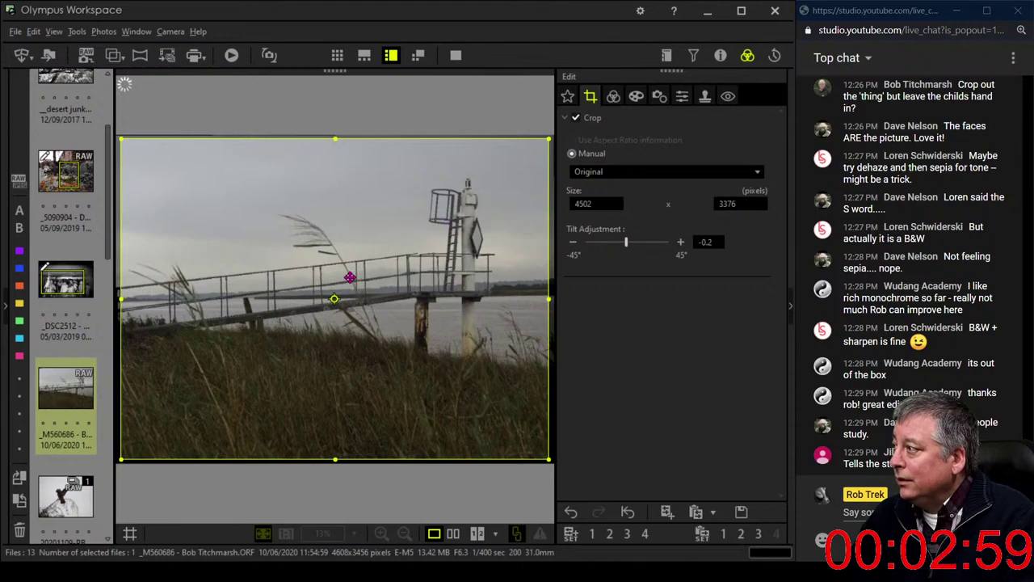
- Try a portrait crop of 2592 x 3119 pixels around the beacon tower with the Original aspect ratio
left_click_drag(333, 292, 379, 291)
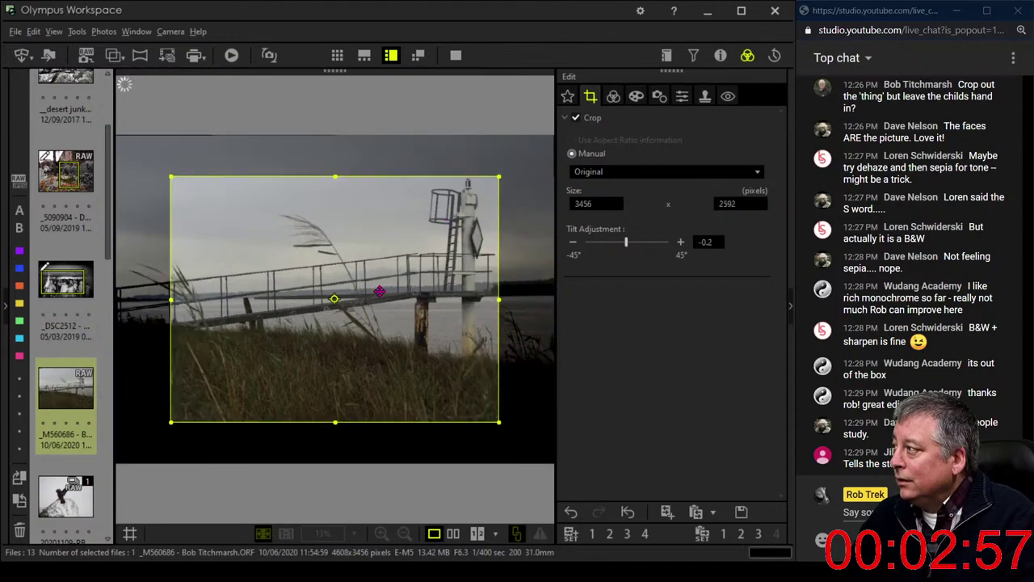
left_click(334, 299)
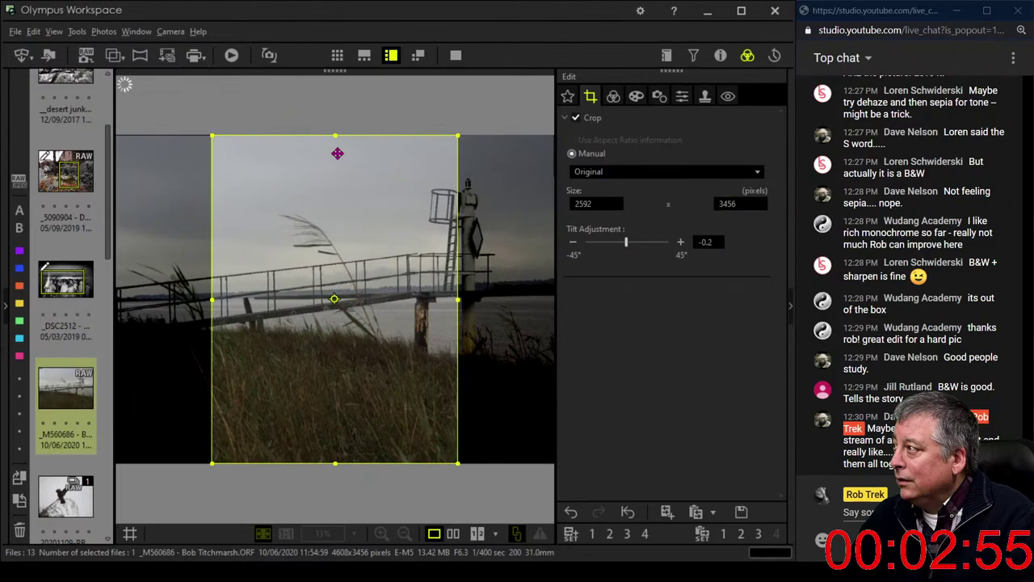
left_click_drag(339, 134, 339, 168)
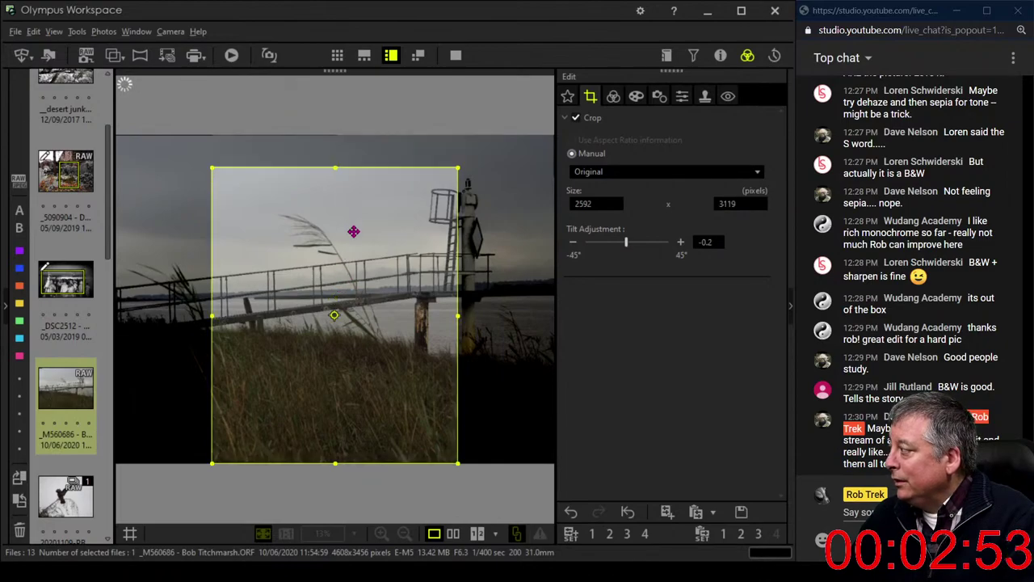
left_click_drag(354, 232, 422, 213)
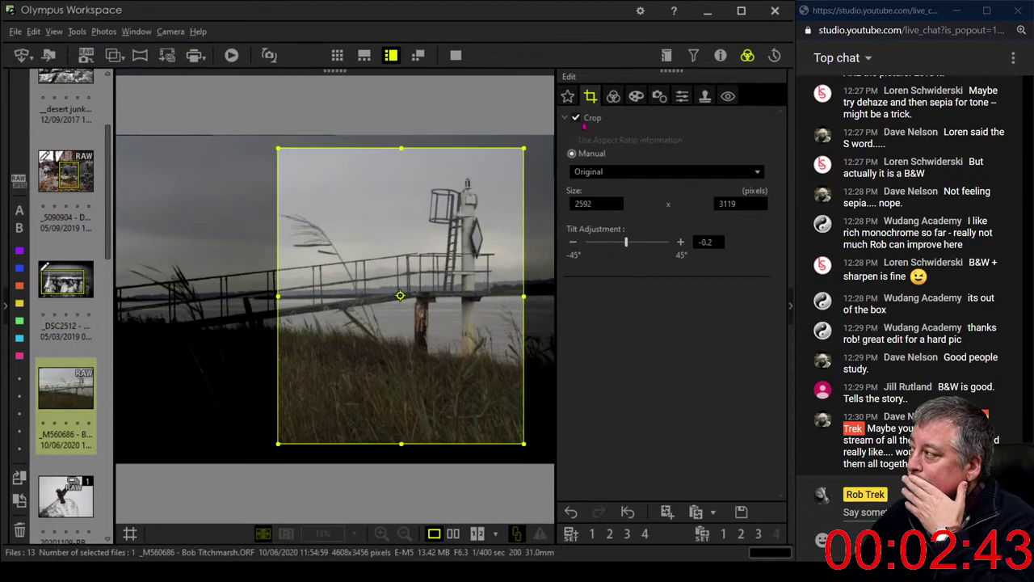
- Set the crop ratio to 4:3 and frame the beacon tower and tall reeds in a landscape crop of 2831 x 2124 pixels
left_click(614, 171)
left_click(586, 197)
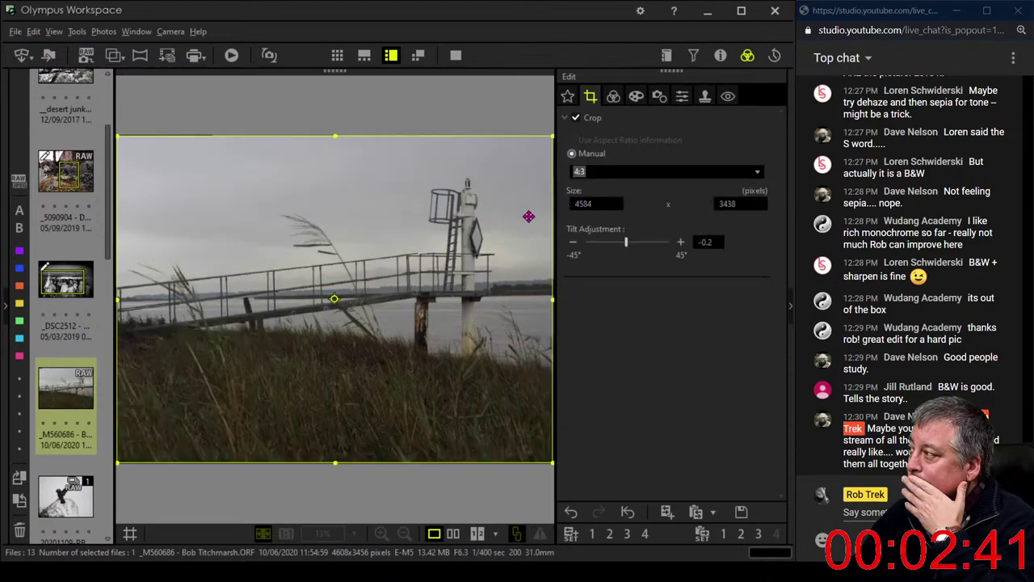
left_click(331, 299)
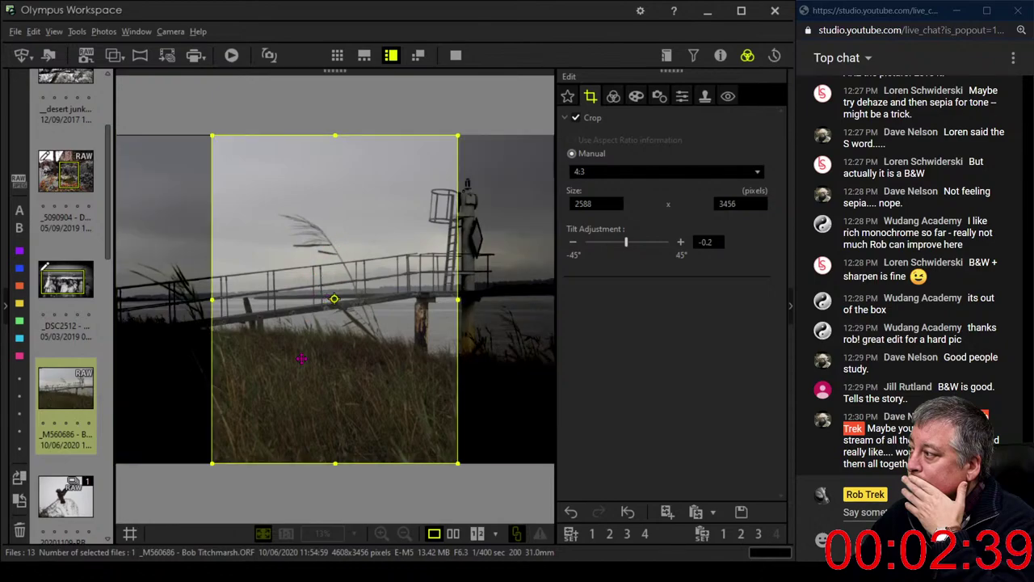
left_click_drag(334, 463, 334, 445)
left_click_drag(351, 365, 406, 371)
left_click_drag(395, 445, 432, 370)
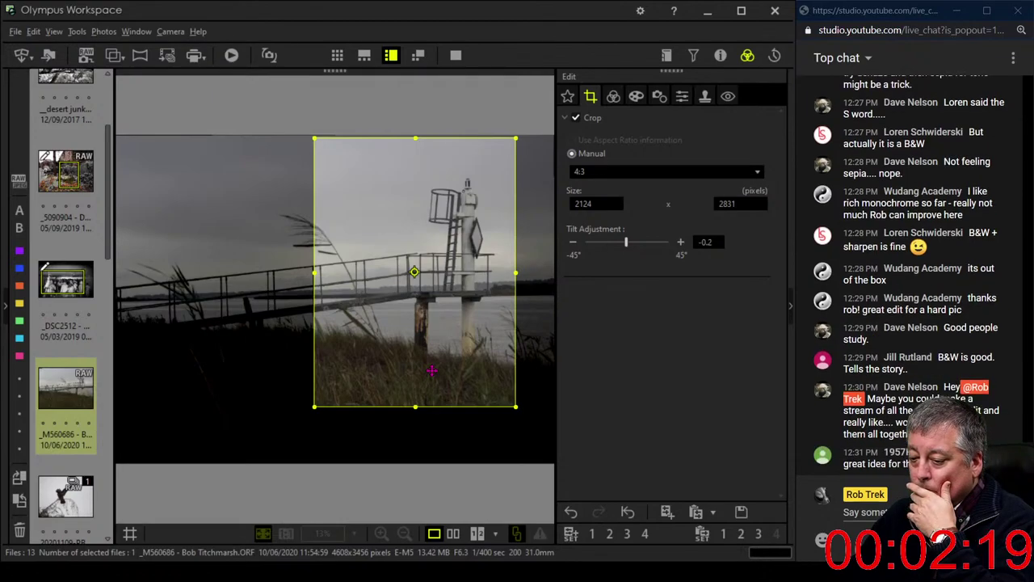
left_click_drag(432, 370, 443, 370)
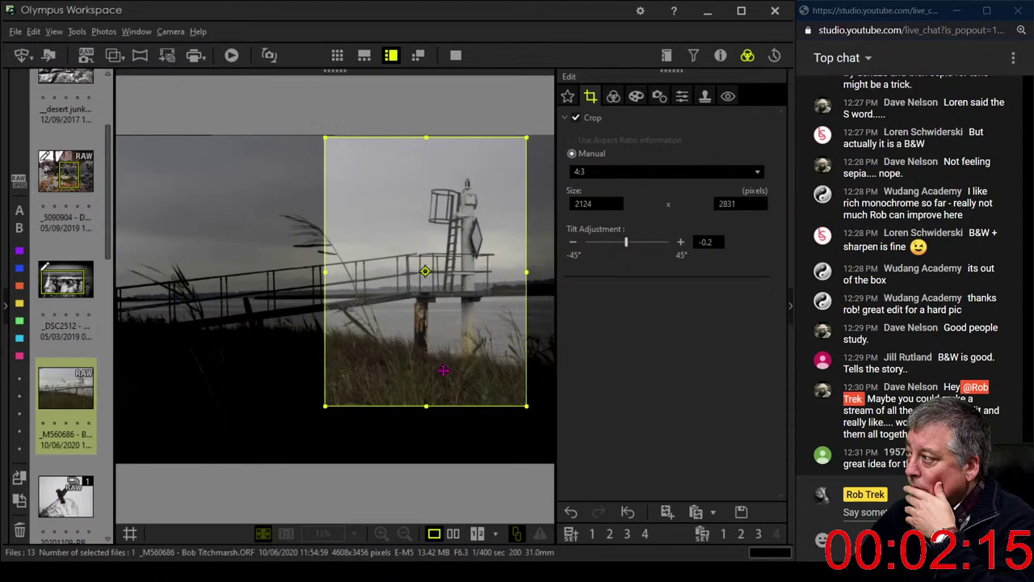
left_click(426, 272)
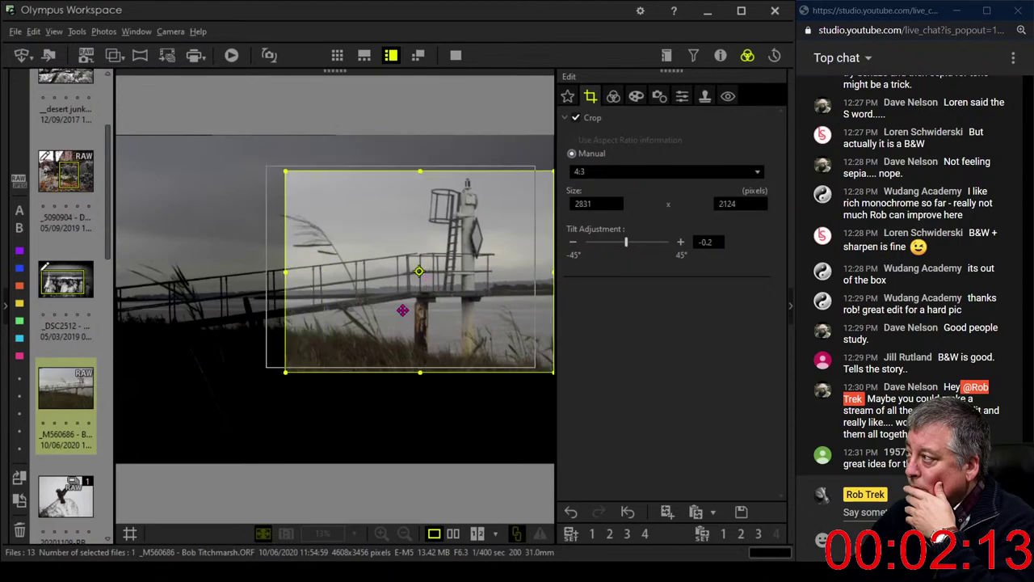
left_click_drag(403, 310, 383, 306)
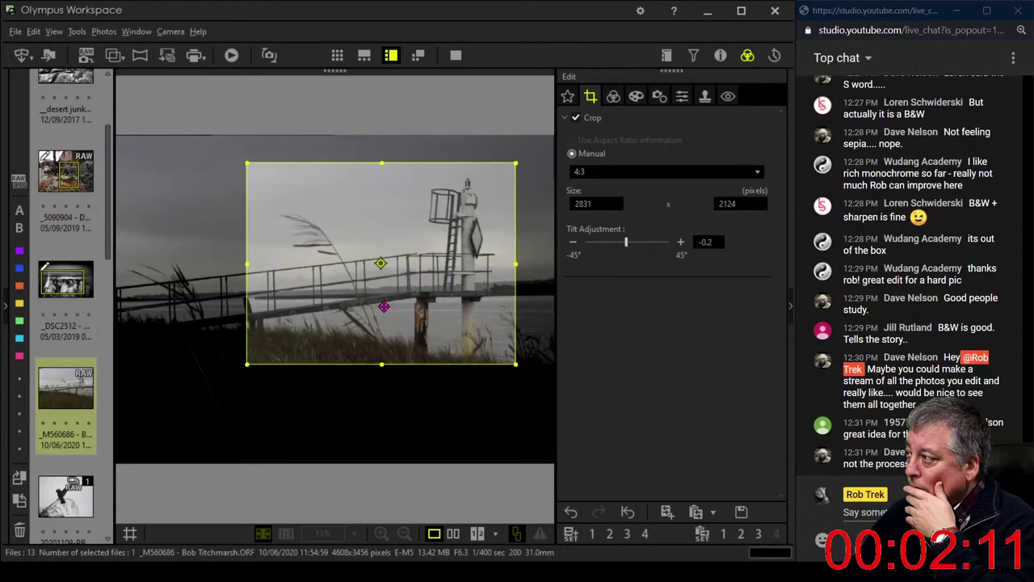
- Set the cropped photo's sharpness to 2.0 and its noise filter to LOW
left_click(613, 96)
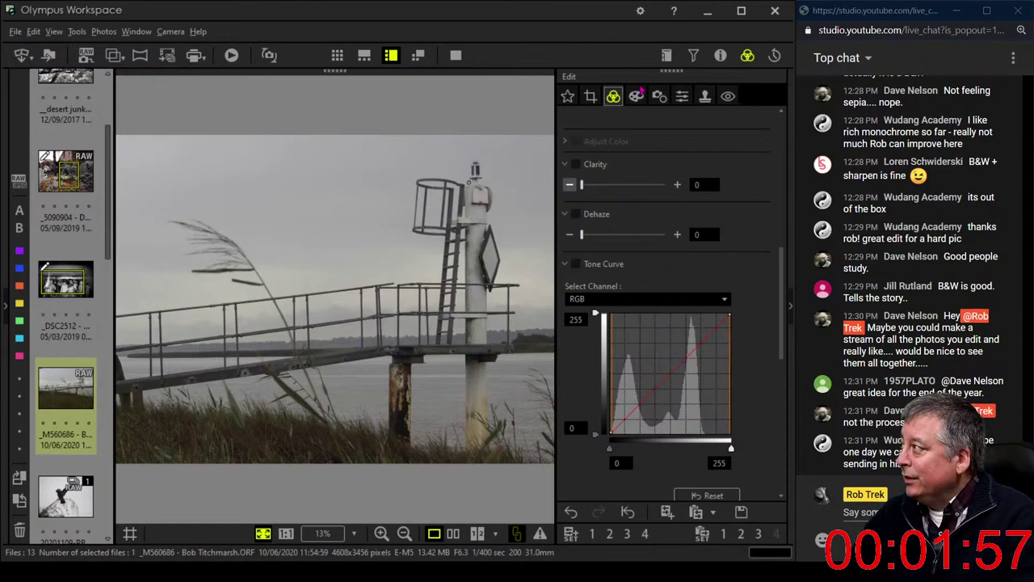
left_click(683, 97)
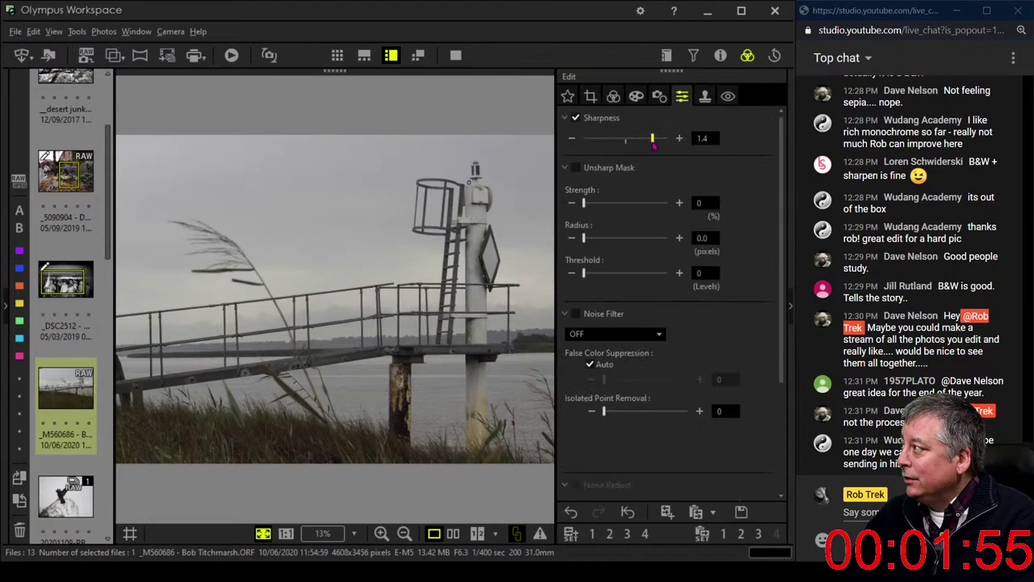
left_click_drag(653, 140, 667, 140)
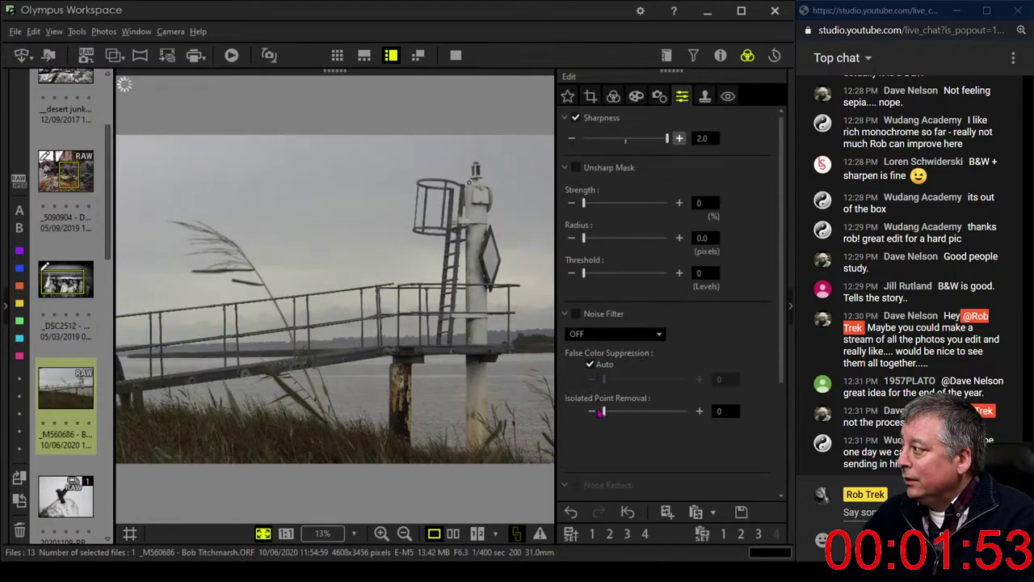
left_click(613, 97)
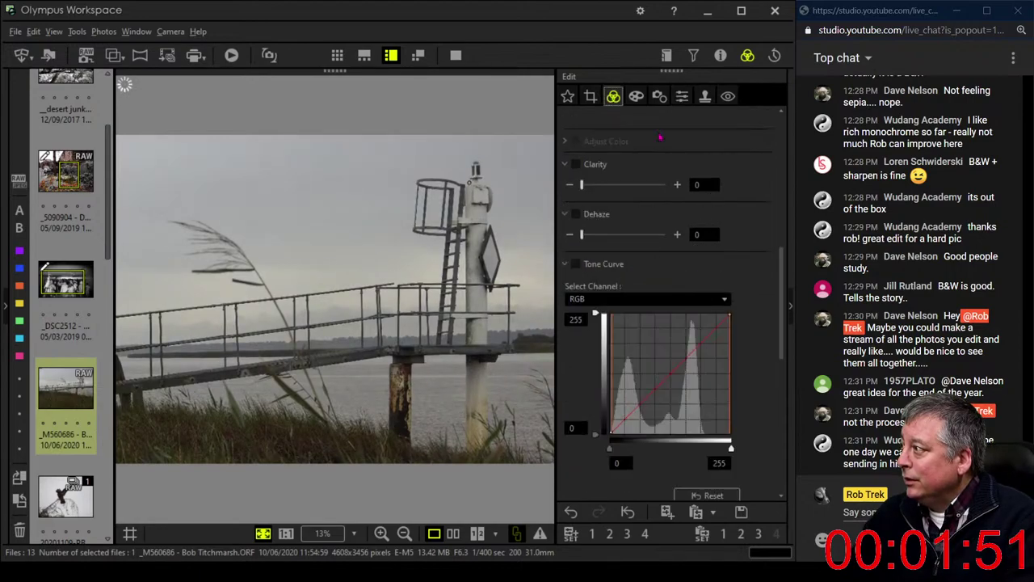
left_click(682, 97)
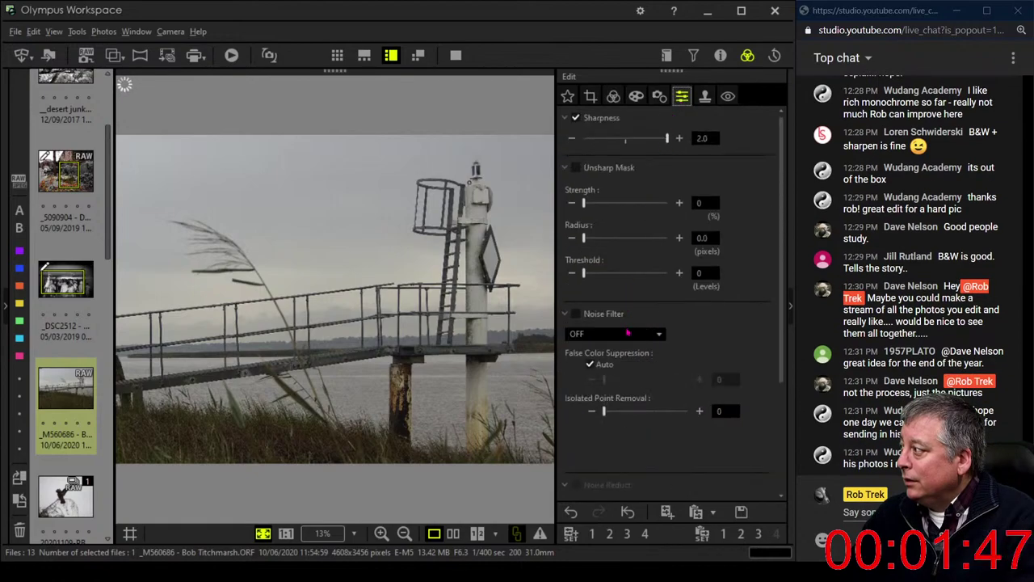
left_click(627, 332)
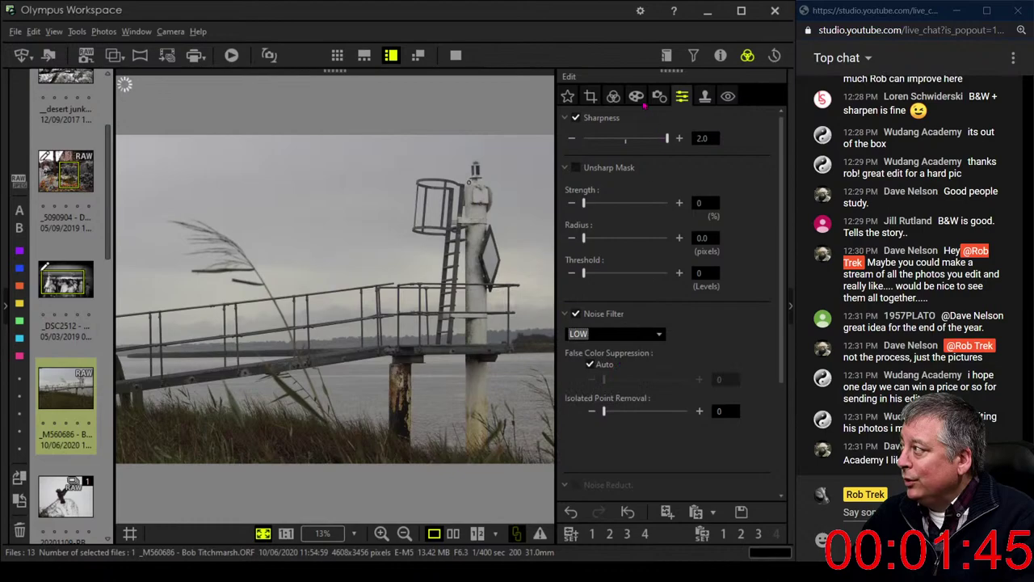
- Apply Dehaze to the walkway photo at a level of 69
left_click(614, 96)
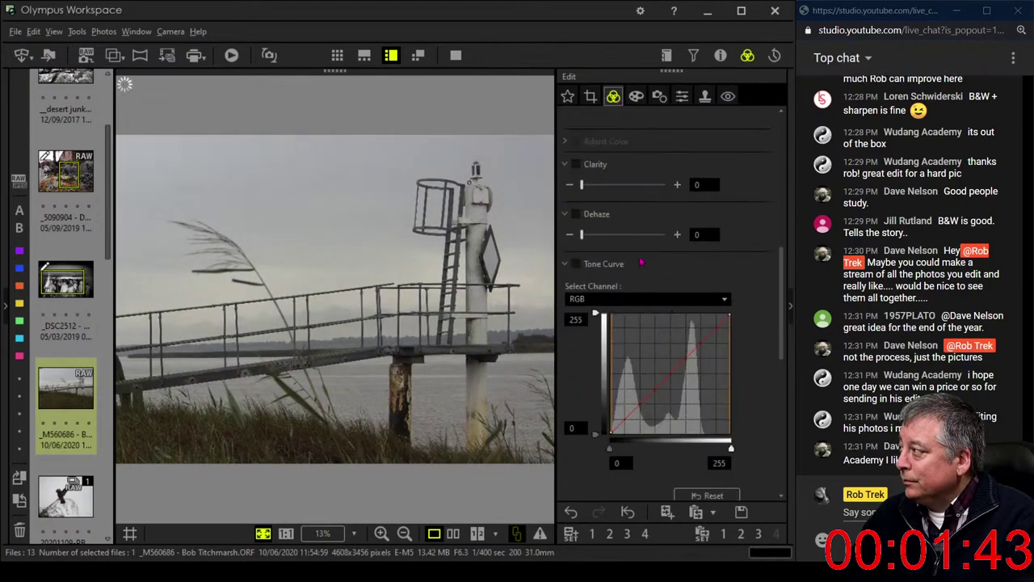
left_click_drag(581, 235, 625, 239)
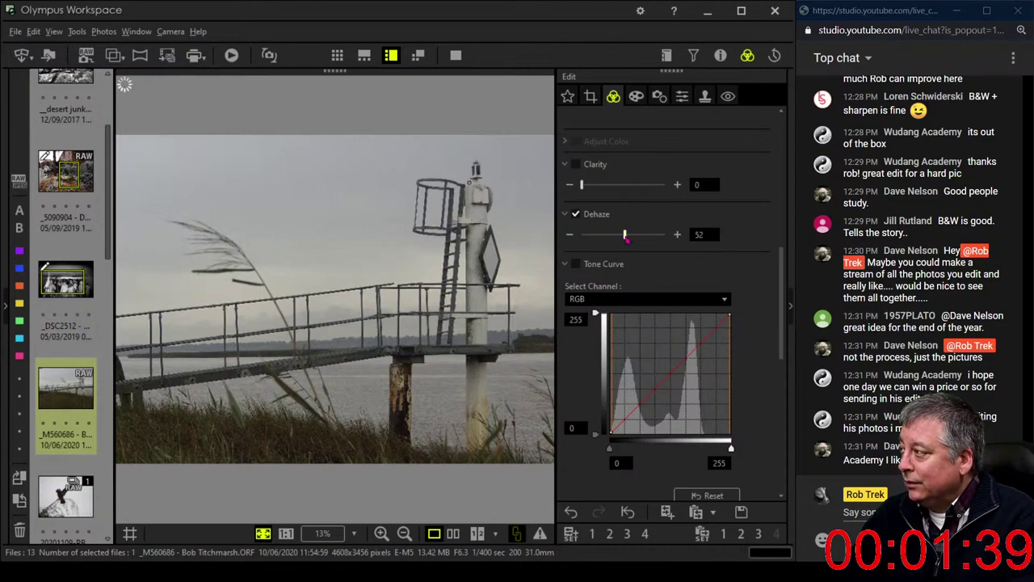
left_click_drag(624, 236, 640, 238)
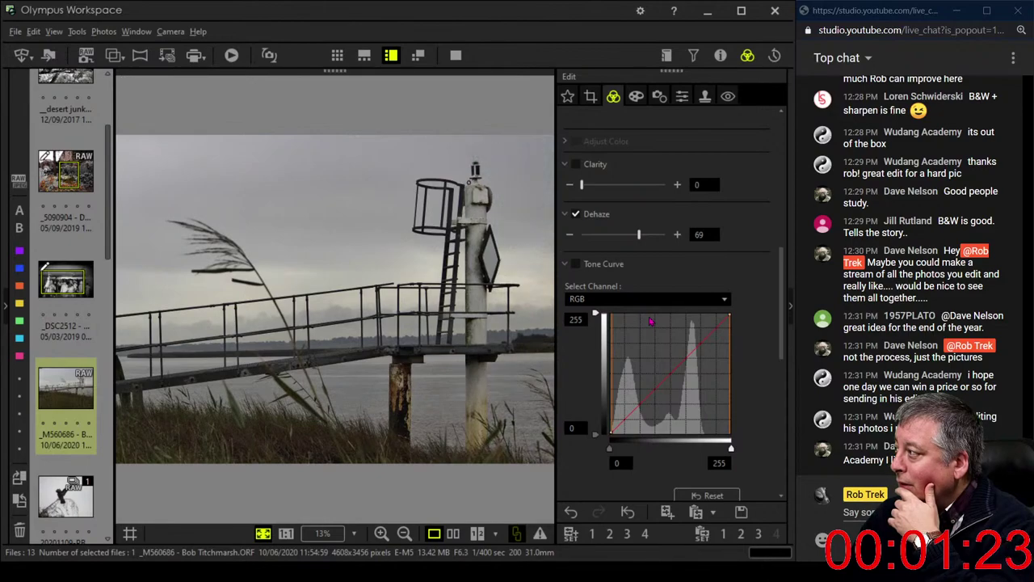
- Try the Pop Art and Grainy Film II art filters on the photo, and return to No Filter
scroll(643, 144, "down", 5)
left_click(638, 136)
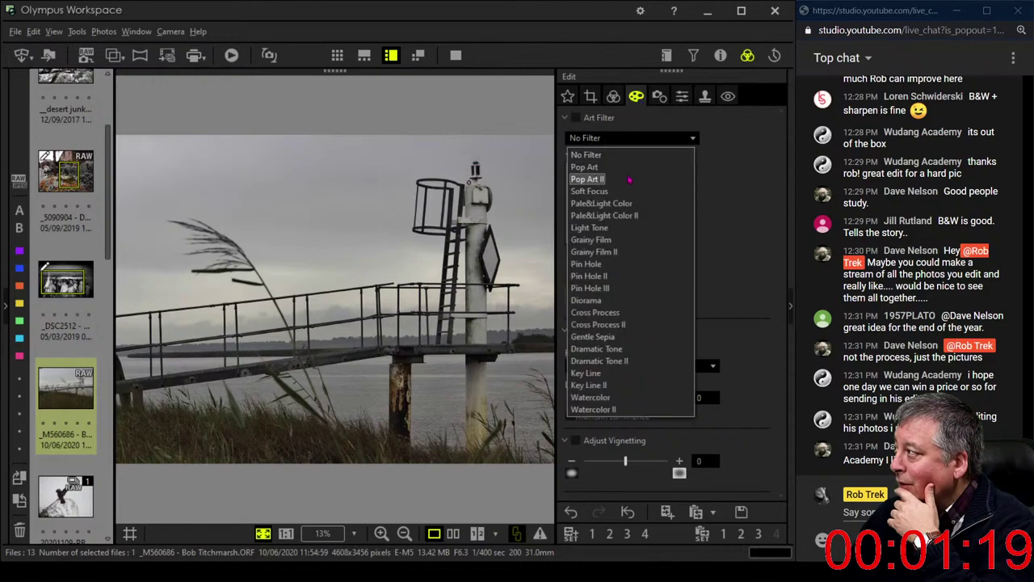
left_click(614, 167)
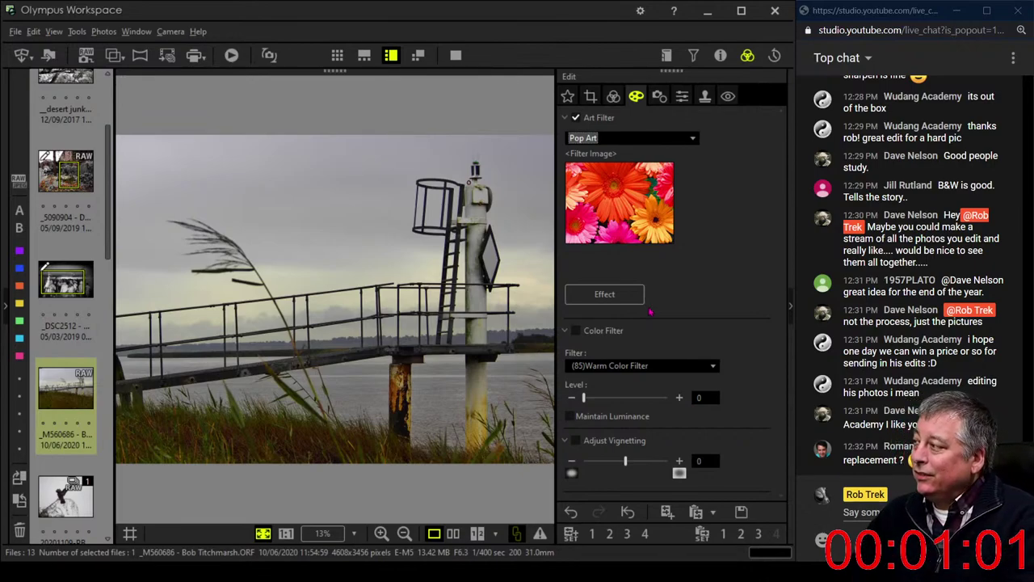
left_click(638, 139)
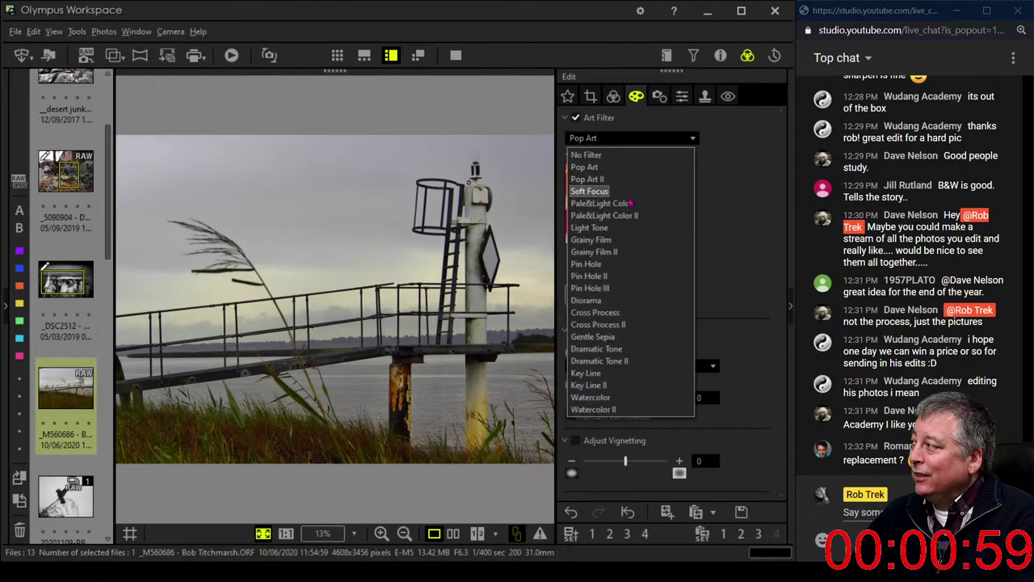
left_click(626, 252)
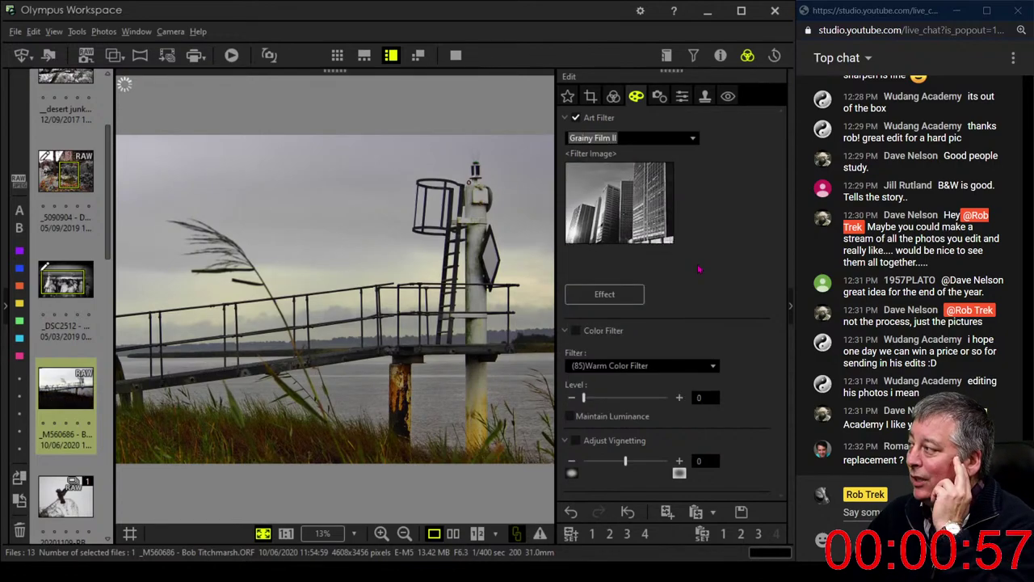
left_click(630, 141)
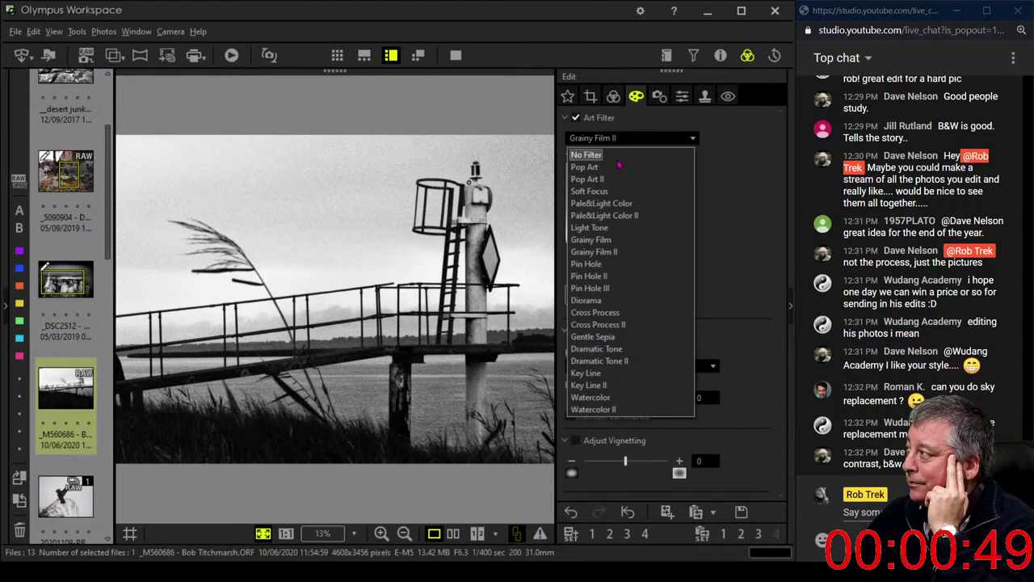
left_click(620, 155)
- Set the walkway photo's picture mode to Monotone
scroll(630, 149, "up", 5)
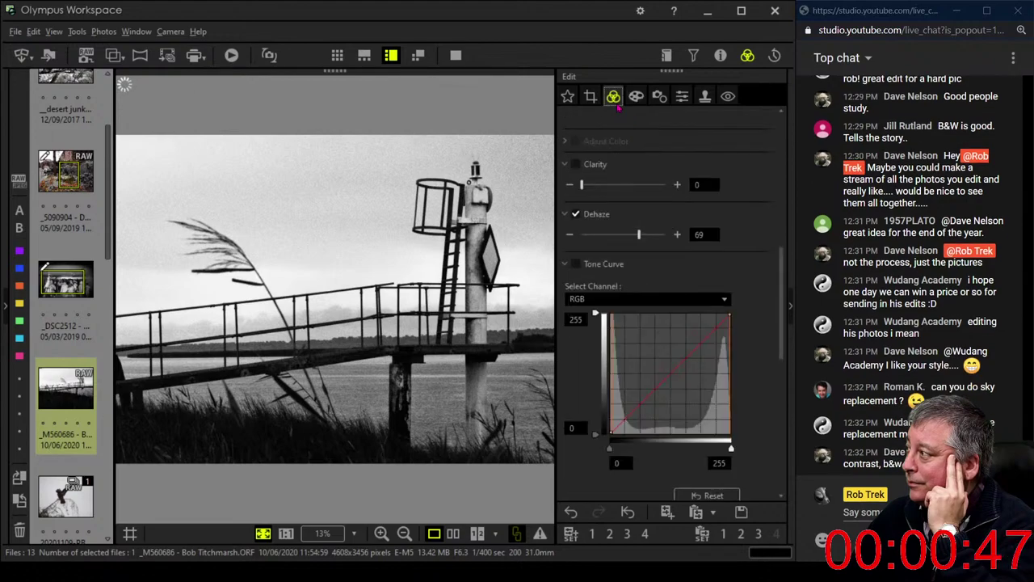
scroll(719, 198, "up", 3)
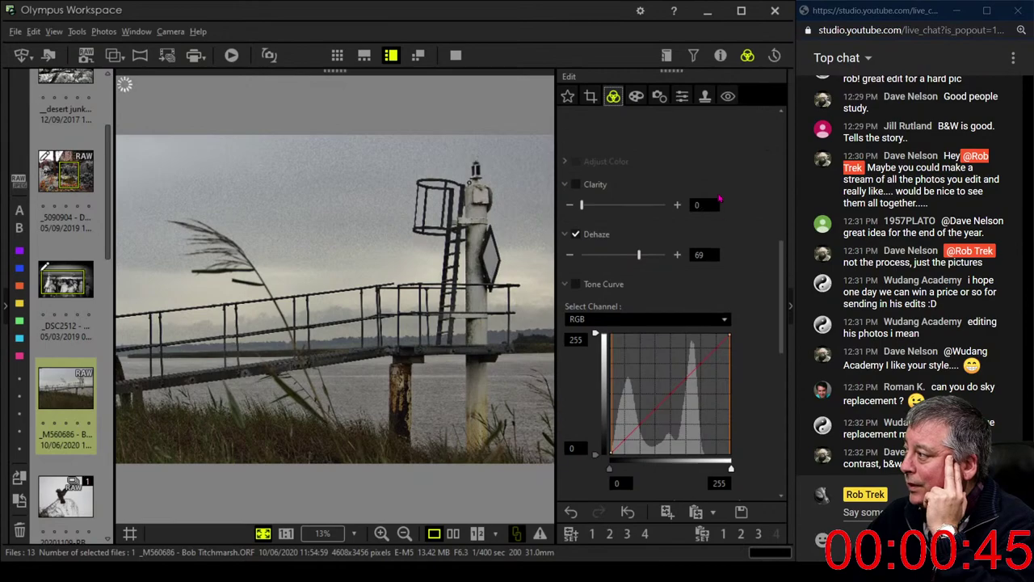
scroll(719, 198, "up", 5)
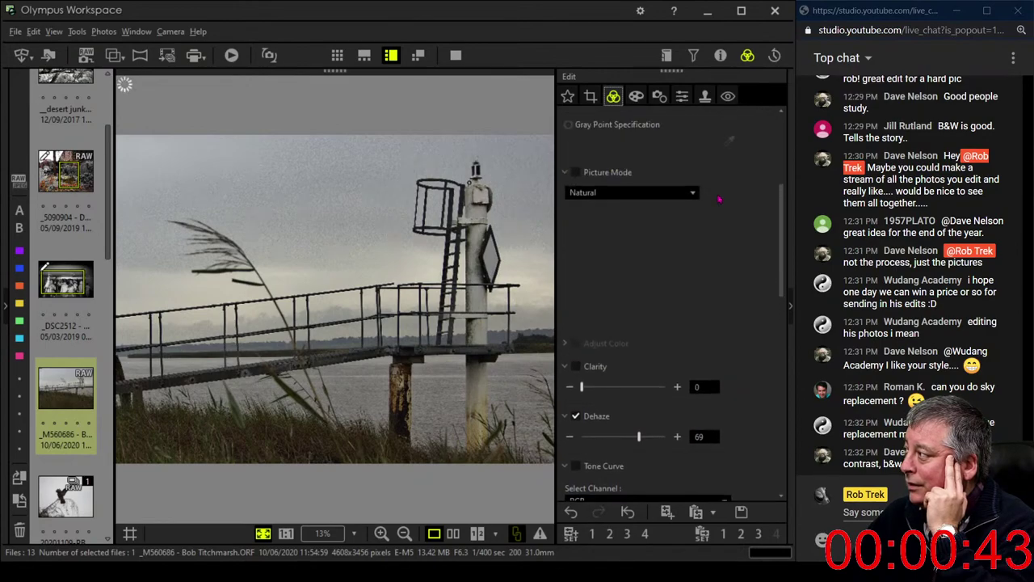
left_click(630, 254)
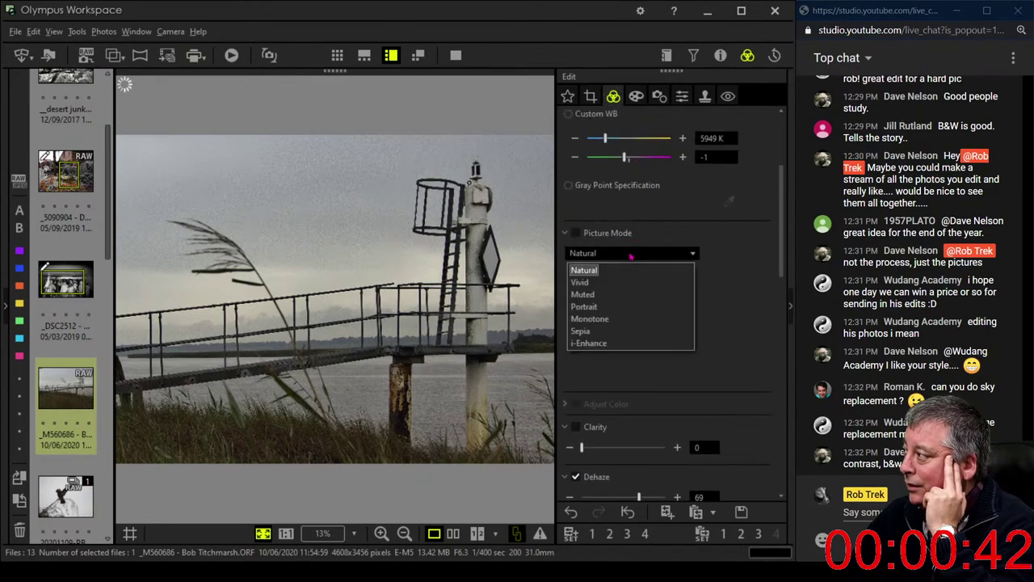
left_click(598, 319)
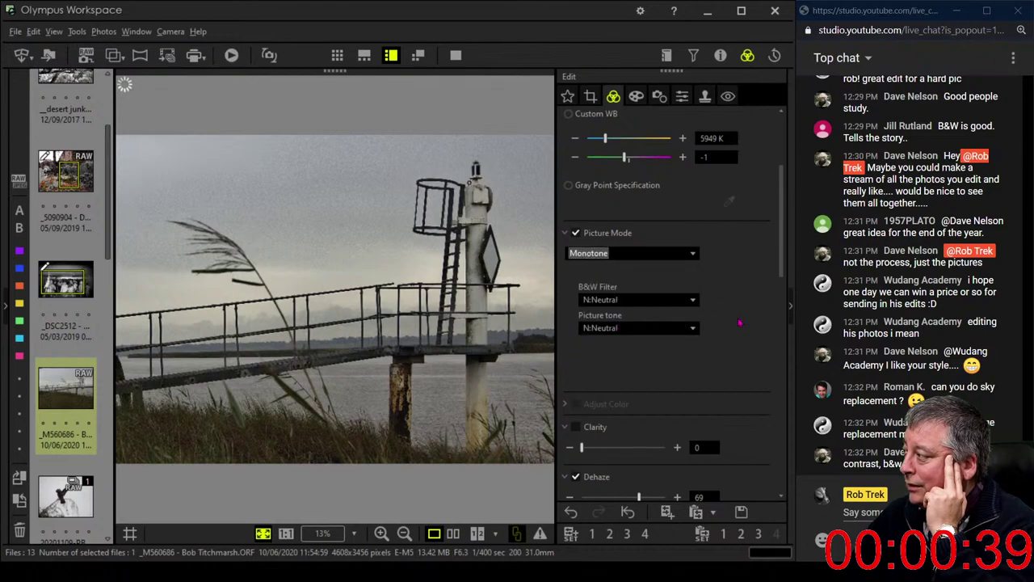
- Apply the red B&W filter to the walkway photo and raise its Dehaze level to 100
left_click(674, 309)
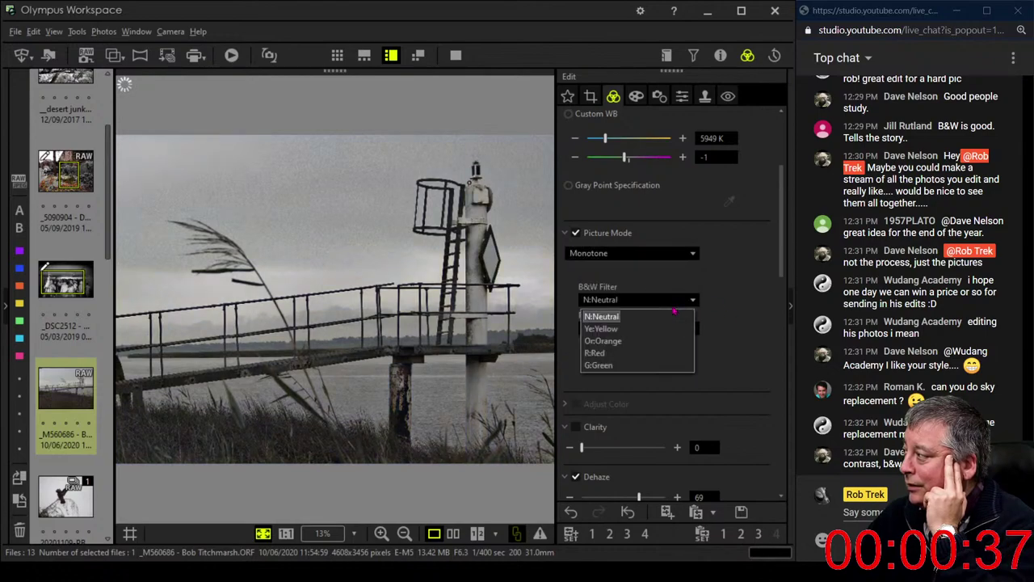
left_click(653, 352)
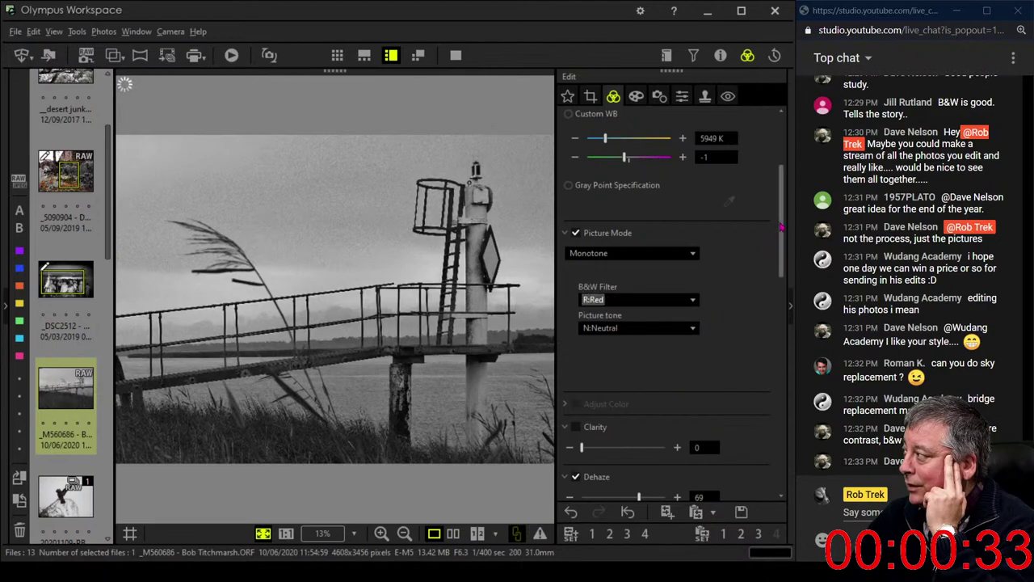
left_click_drag(780, 227, 771, 305)
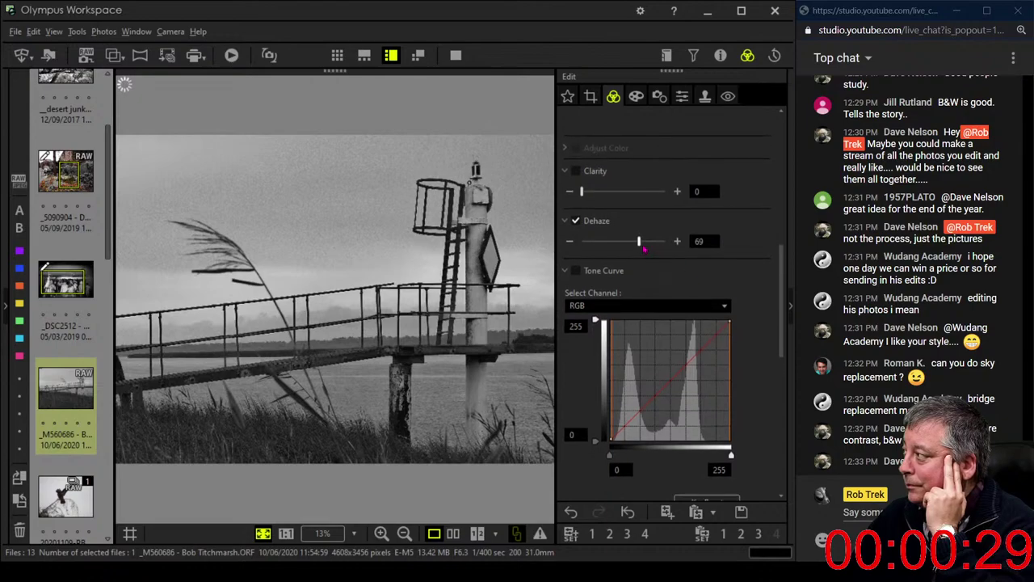
left_click_drag(643, 249, 675, 251)
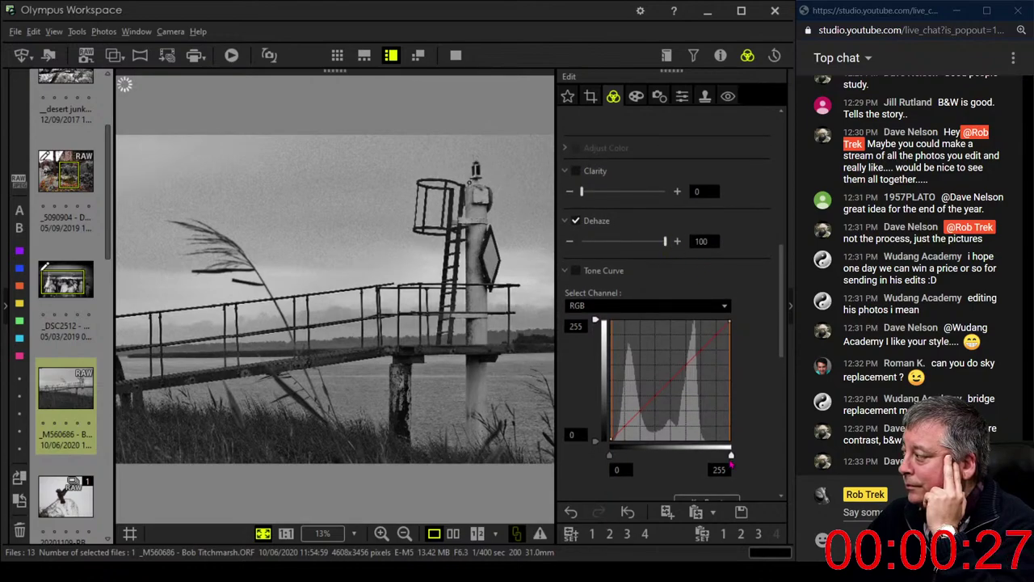
- Shape the walkway photo's RGB tone curve with a white point of 212, darker shadows and brighter midtones
left_click_drag(731, 456, 710, 456)
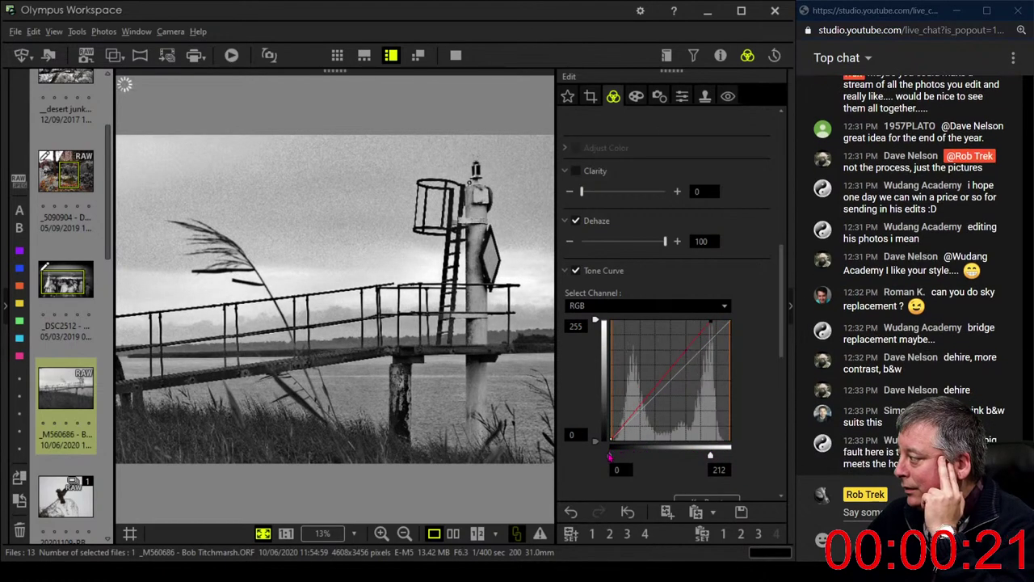
left_click_drag(610, 457, 615, 457)
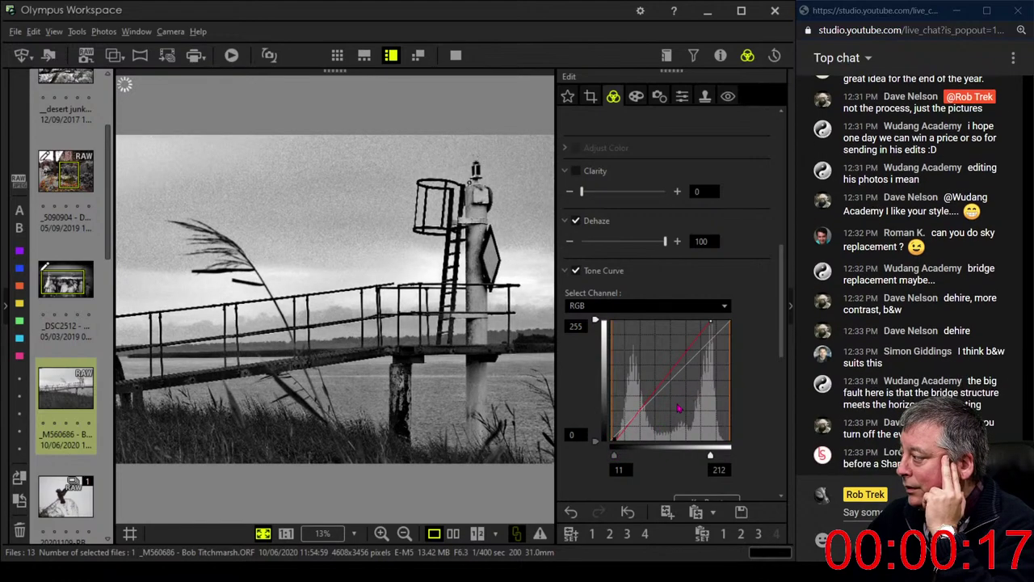
left_click(627, 427)
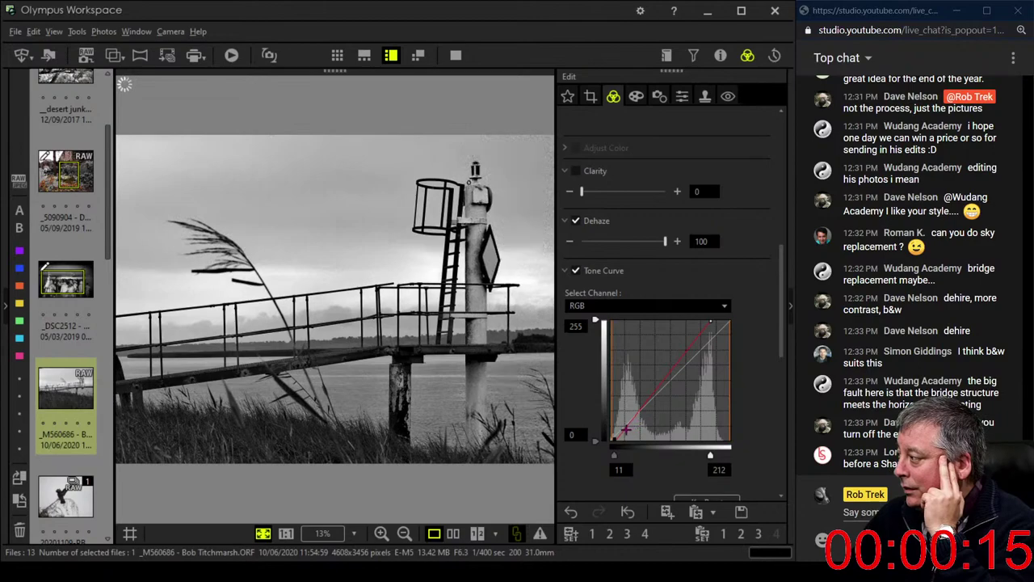
mouse_move(627, 429)
left_mouse_down()
mouse_move(639, 426)
mouse_move(631, 412)
mouse_move(609, 438)
mouse_move(623, 436)
left_mouse_up()
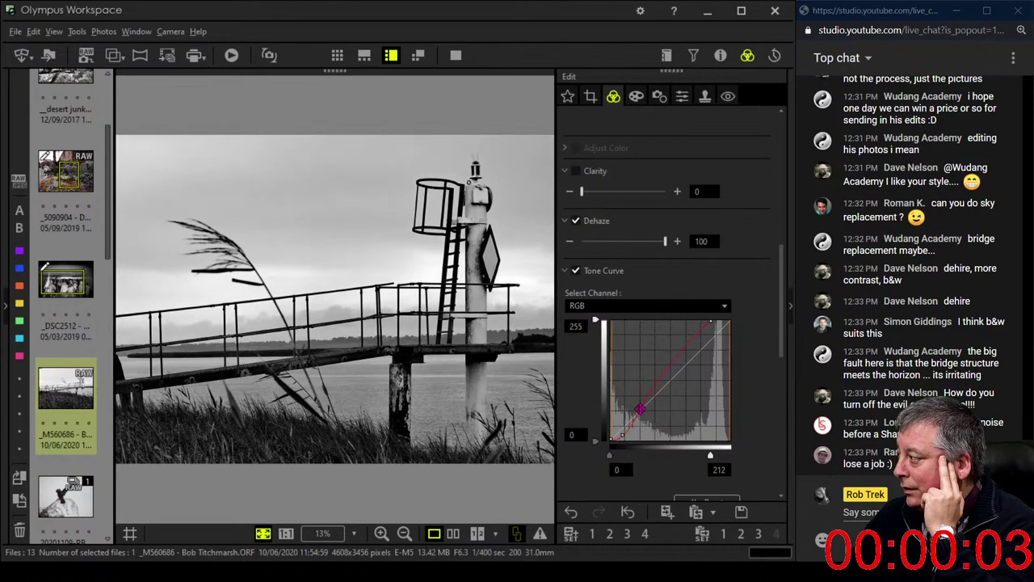
left_click_drag(635, 418, 650, 382)
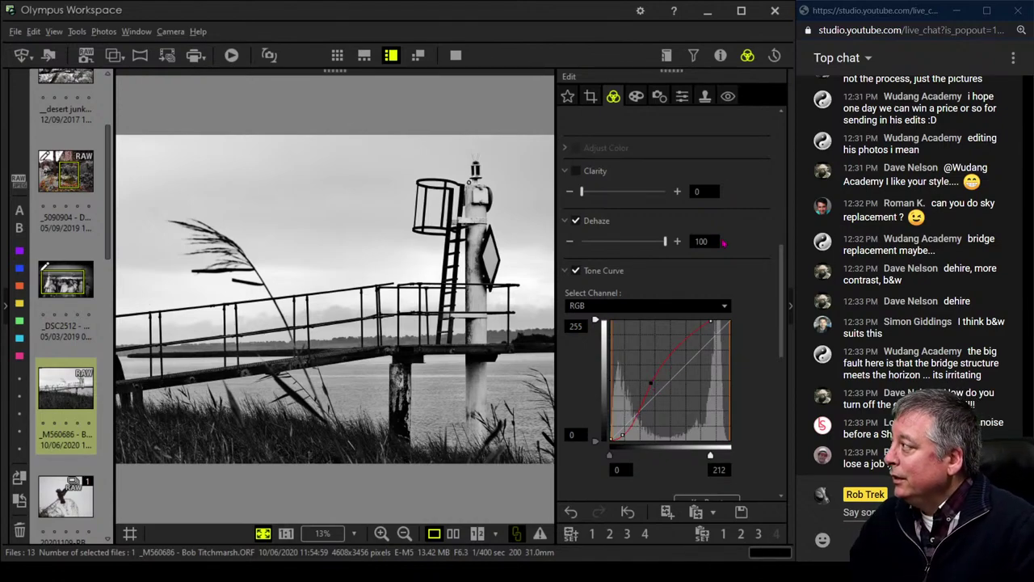
- Set the walkway photo's vignetting to -7 and compare the result side by side with the original at full screen
left_click(630, 97)
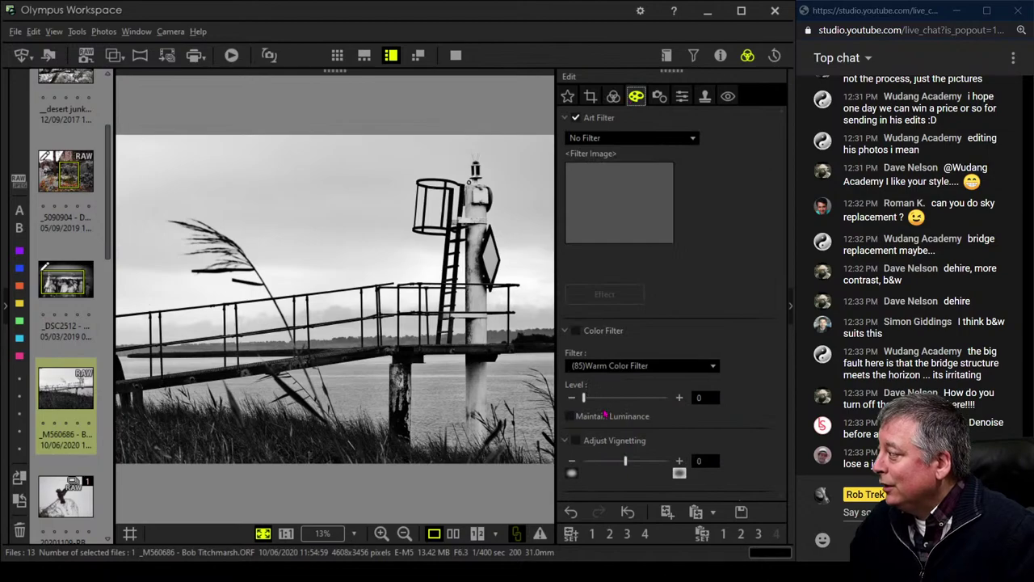
left_click_drag(626, 461, 616, 461)
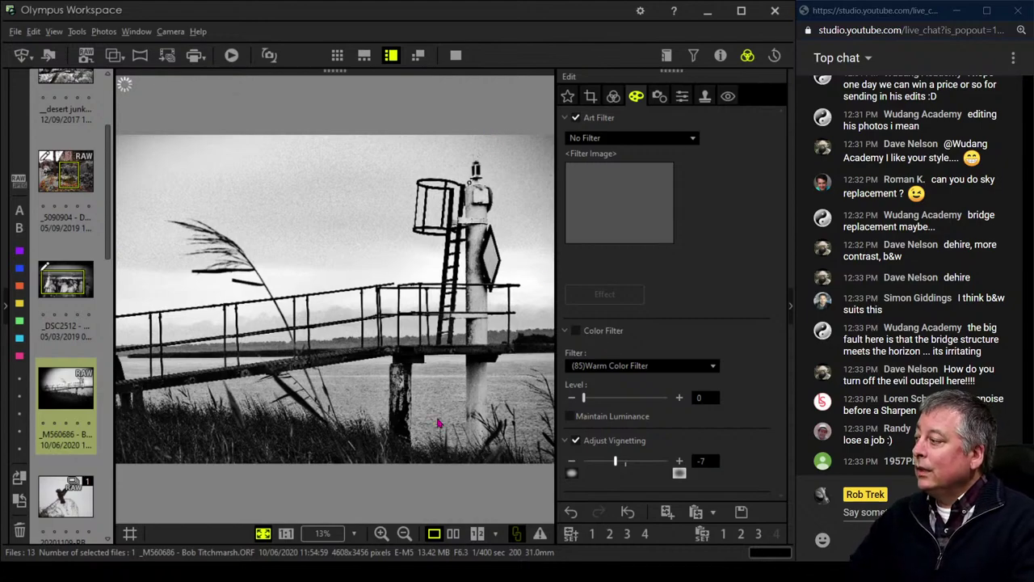
left_click(452, 533)
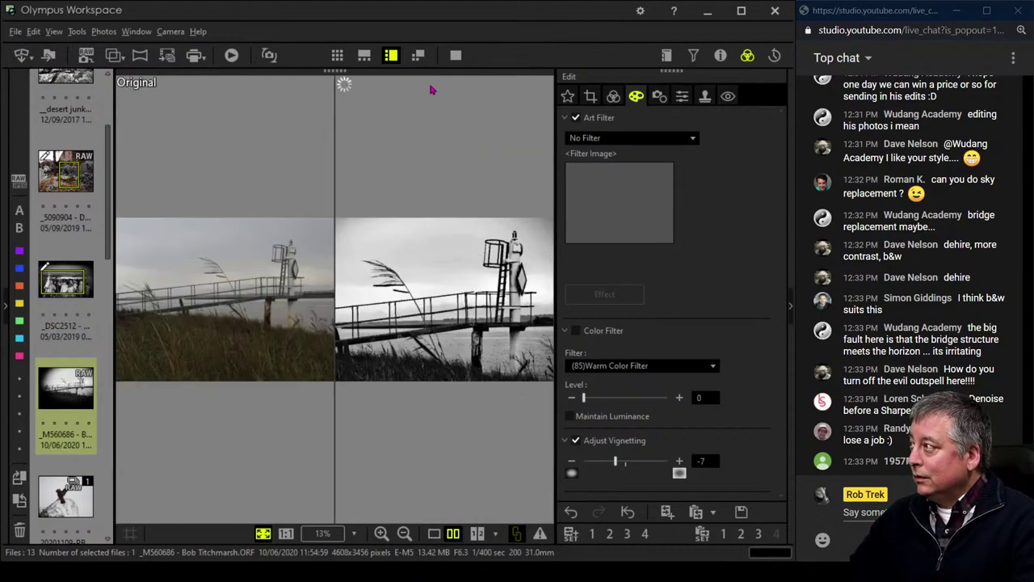
left_click(455, 55)
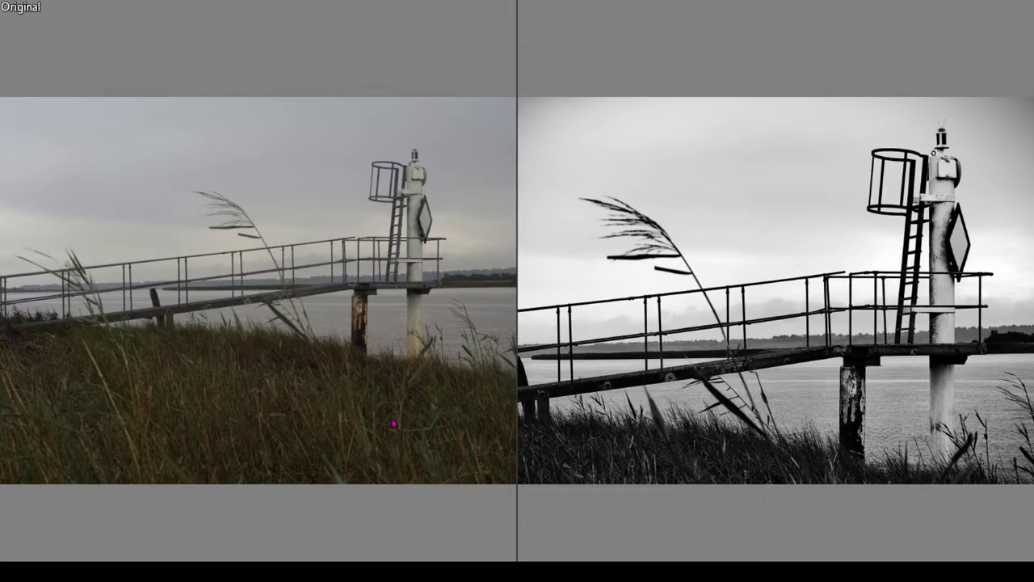
key("Escape")
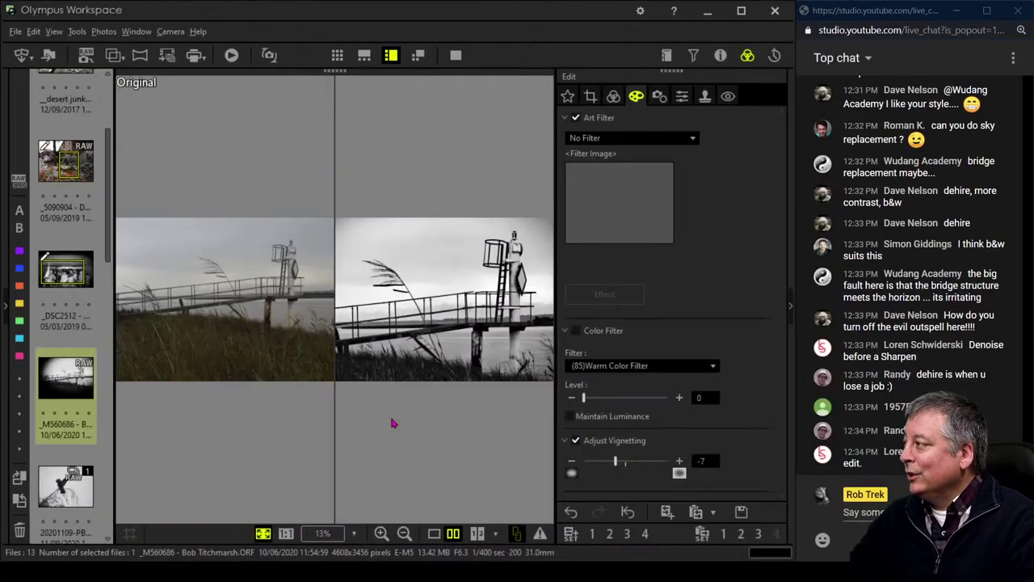
left_click(433, 533)
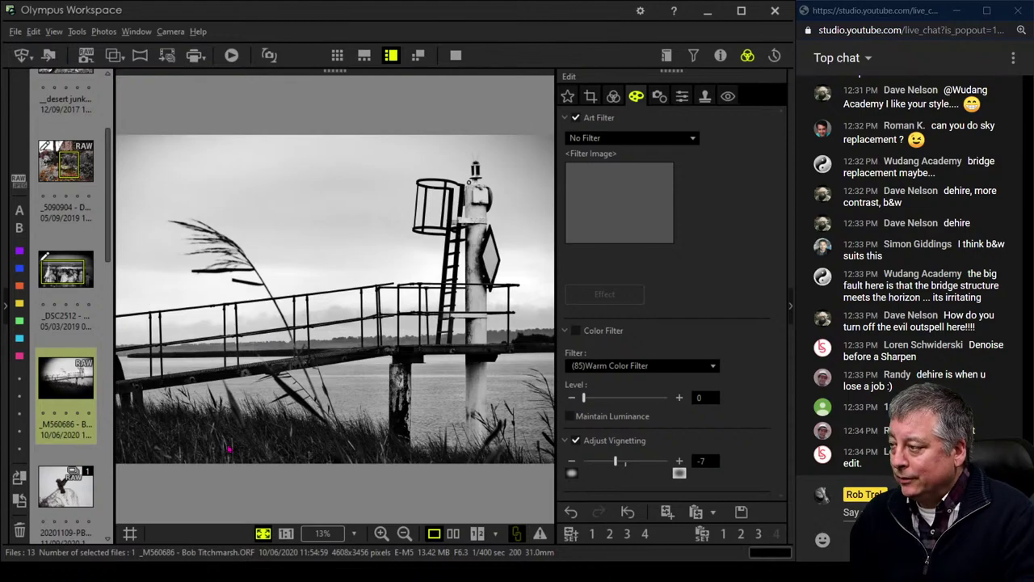
- Open the photo of the bird of prey on a branch and inspect its head at 1:1
key("Down")
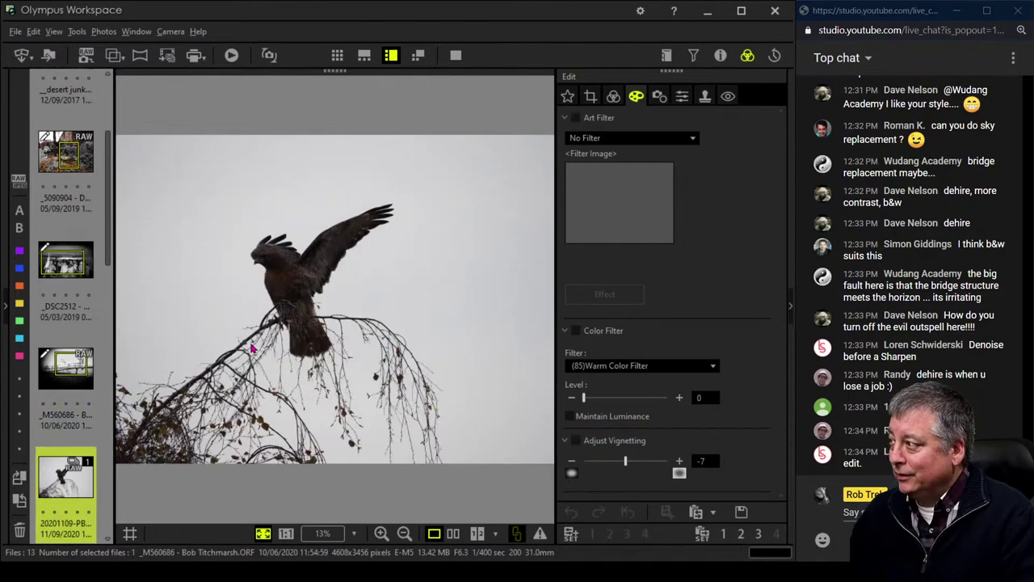
left_click(272, 268)
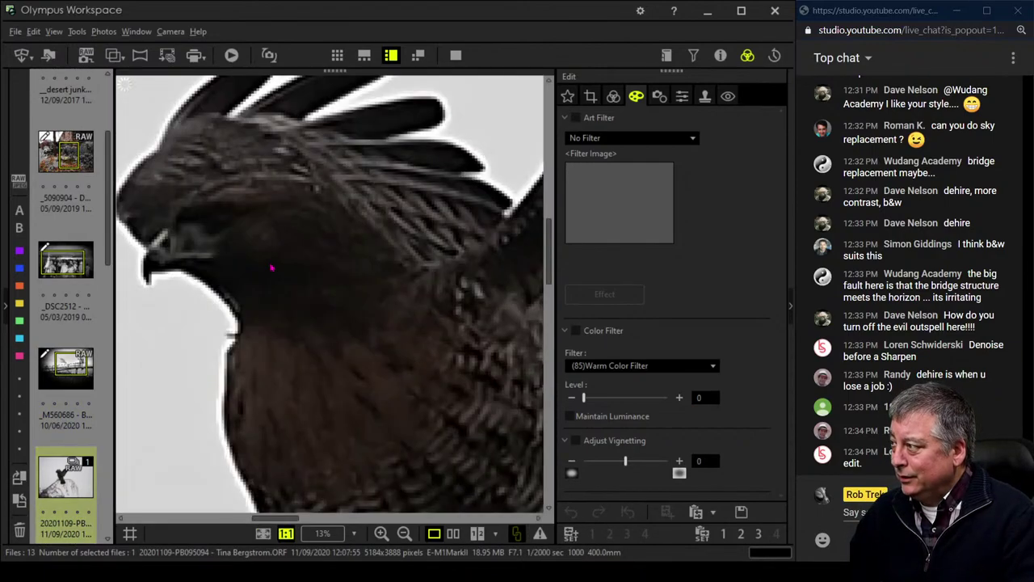
left_click(270, 266)
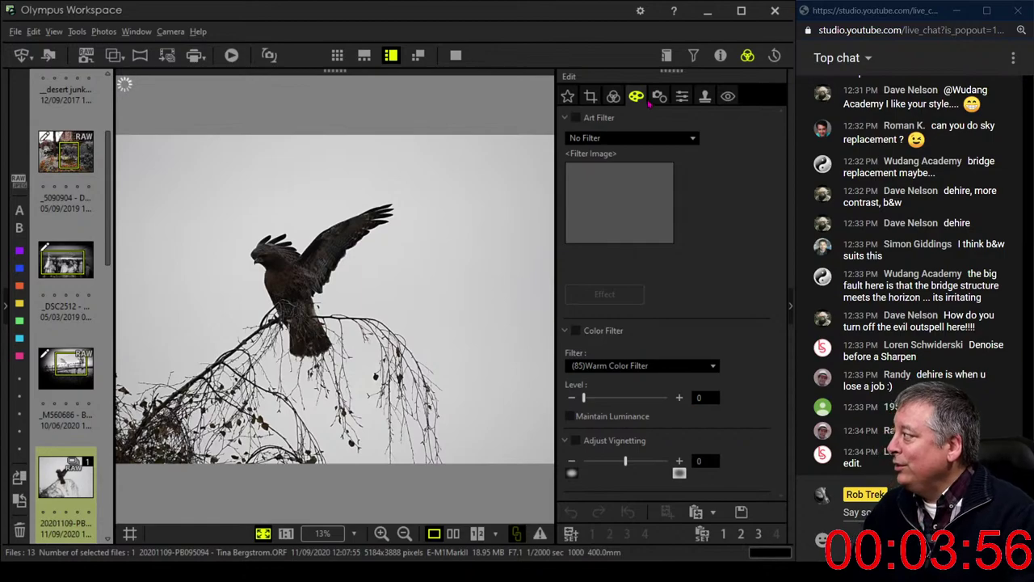
- Examine the bird photo's shooting information and inspect the wing's feather detail at 1:1
left_click(717, 57)
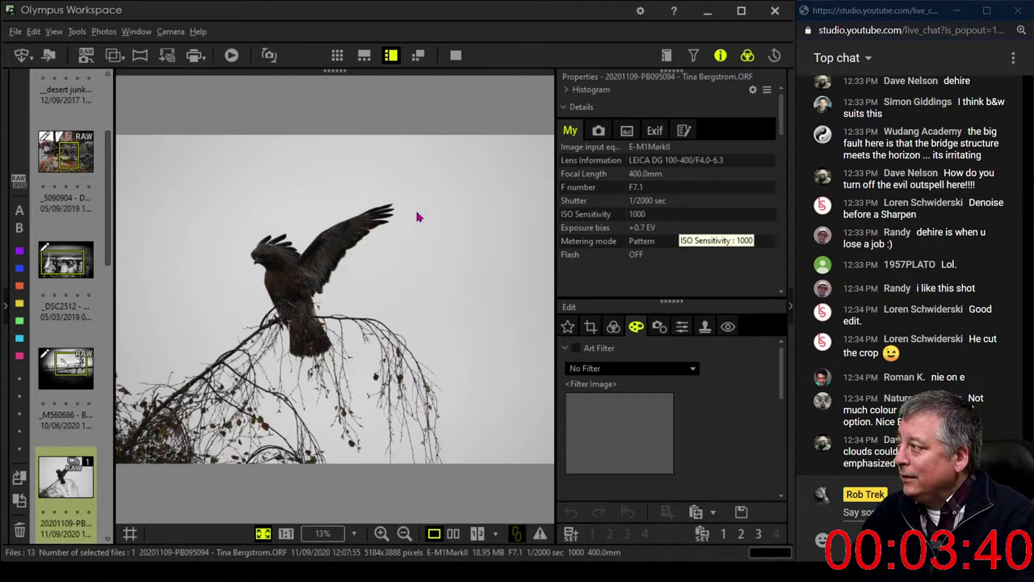
left_click(358, 218)
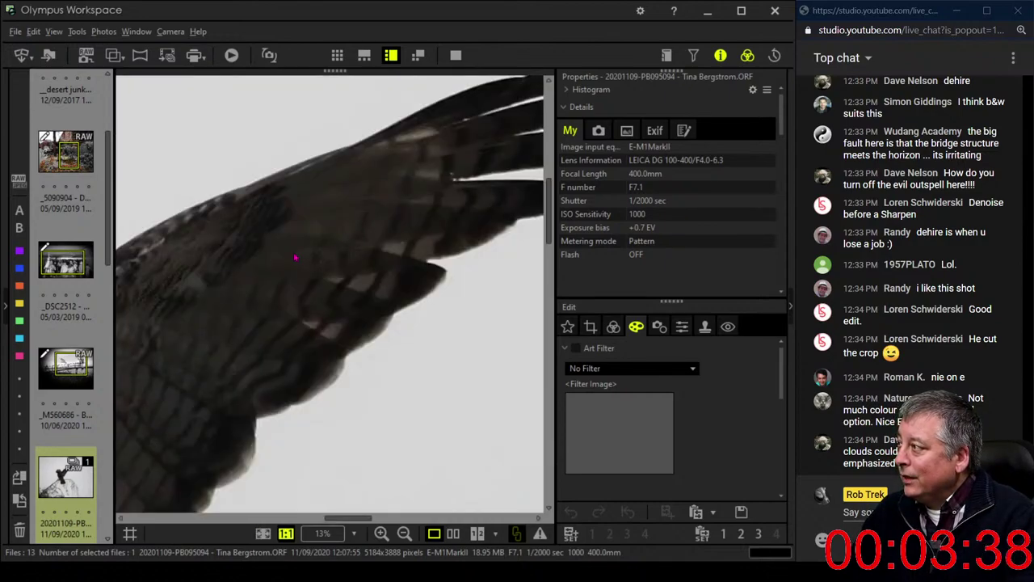
left_click_drag(295, 257, 385, 235)
left_click(343, 254)
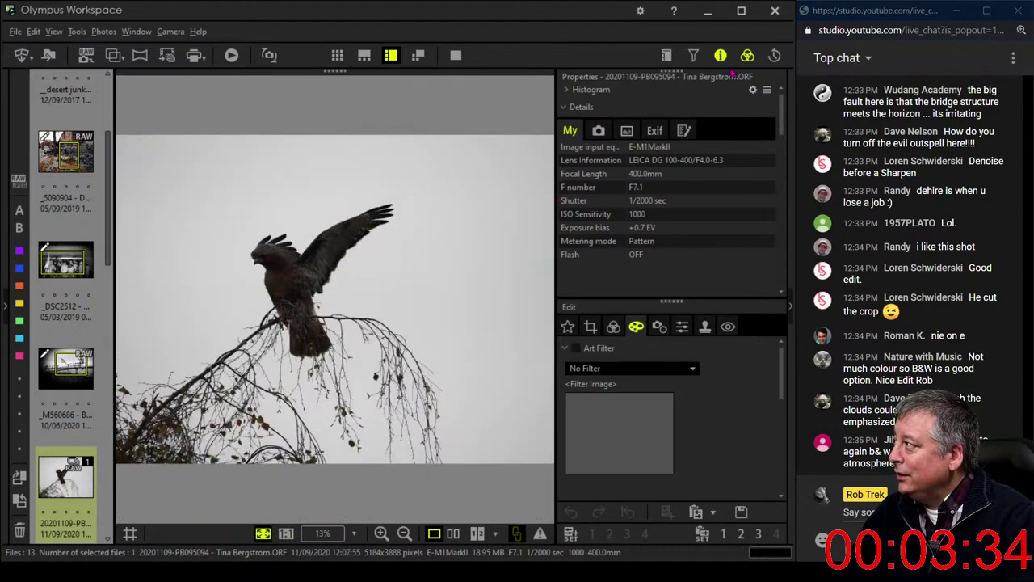
scroll(686, 161, "down", 3)
scroll(654, 193, "up", 3)
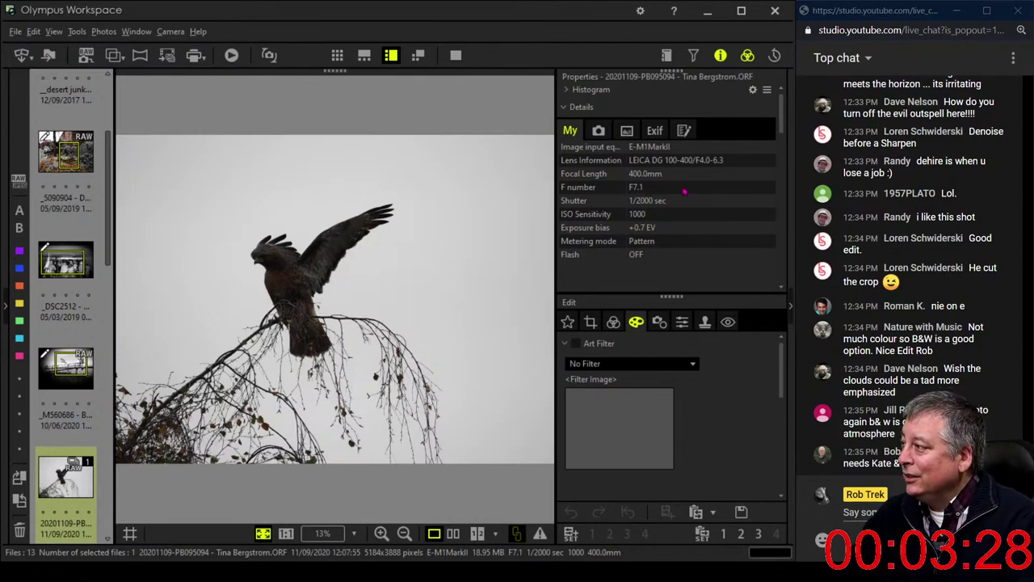
left_click(720, 55)
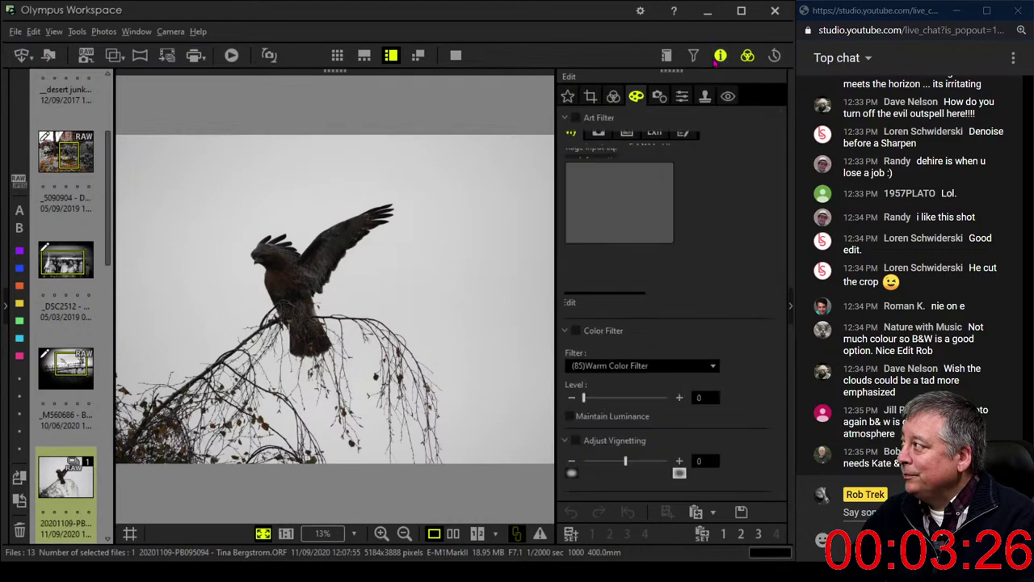
- Crop the bird photo to a 1:1 square of about 3508 x 3508 pixels around the bird
left_click(591, 97)
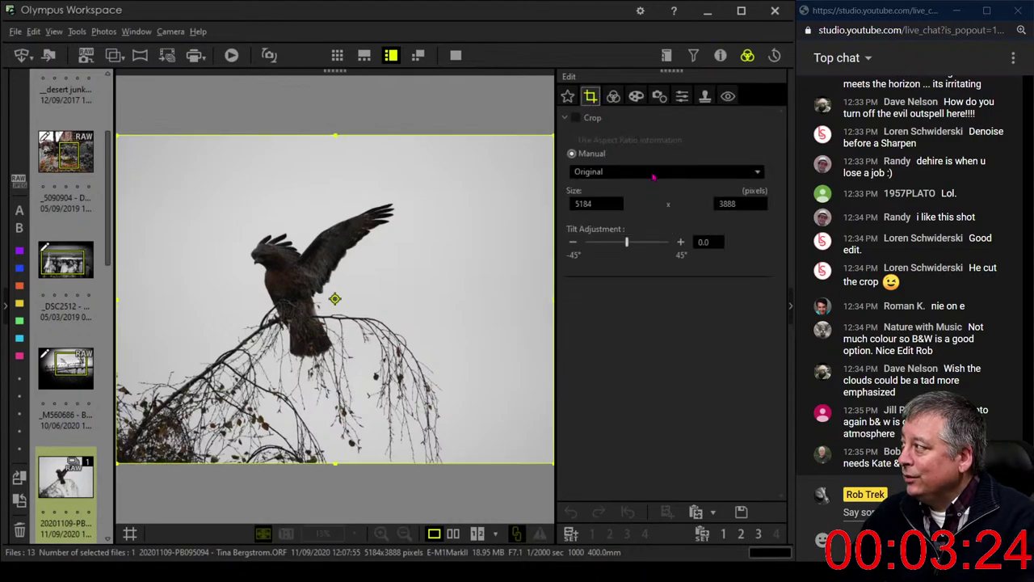
left_click(632, 176)
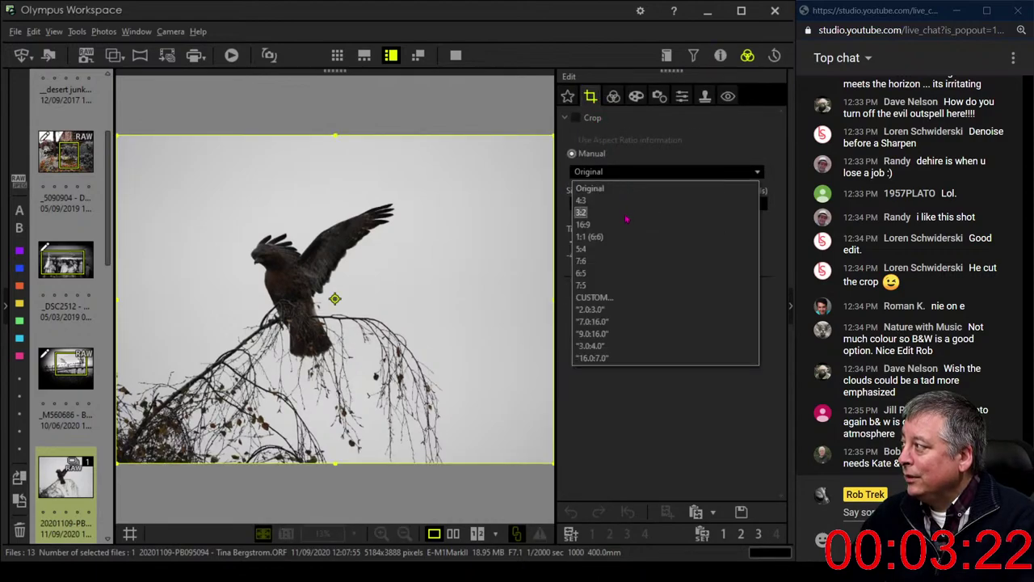
left_click(627, 234)
left_click_drag(432, 231, 379, 225)
left_click_drag(440, 139, 409, 199)
left_click_drag(316, 221, 323, 226)
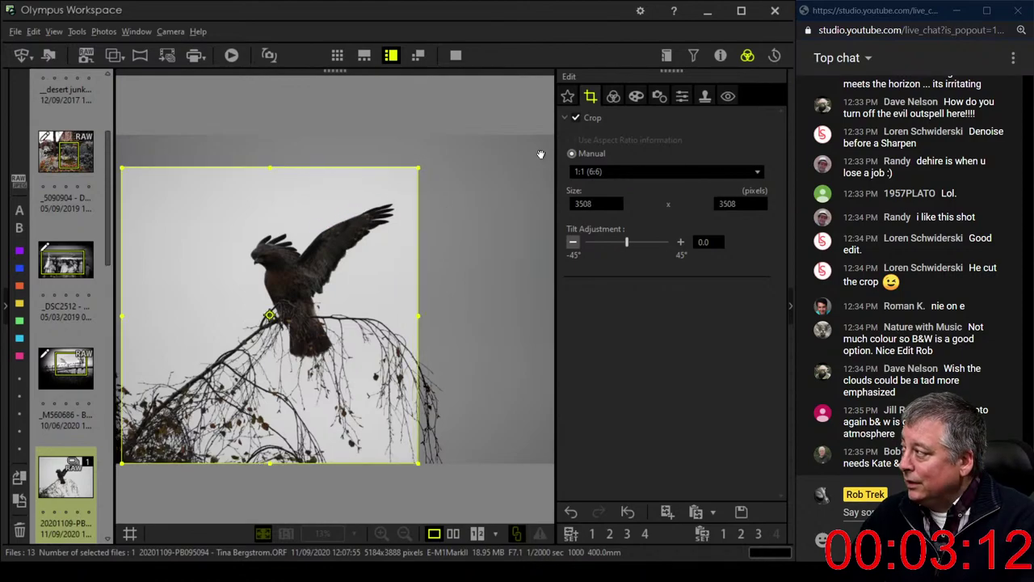
- Tighten the bird photo's square crop to about 3265 x 3265 pixels and reposition it around the bird
left_click(614, 96)
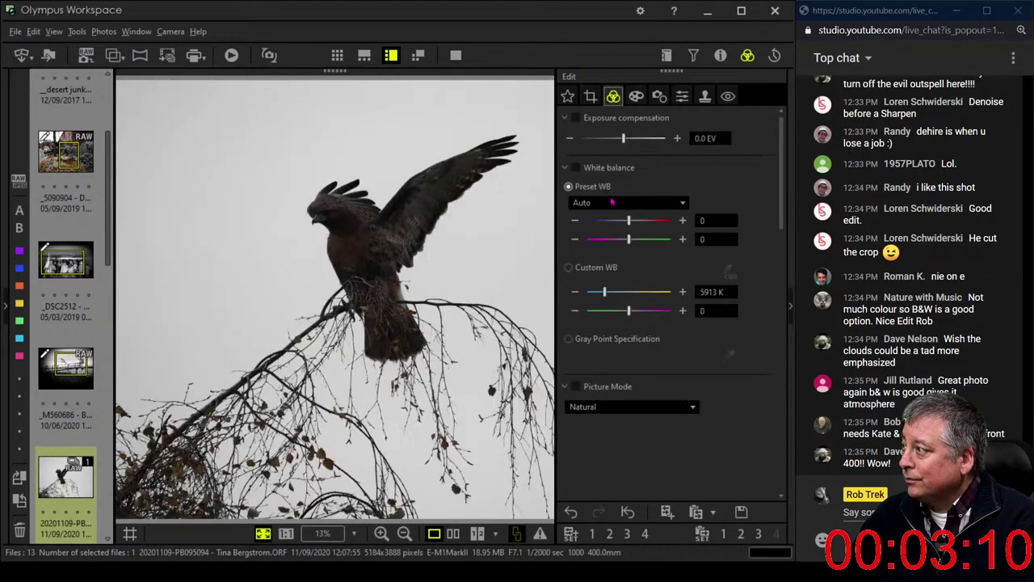
left_click(590, 97)
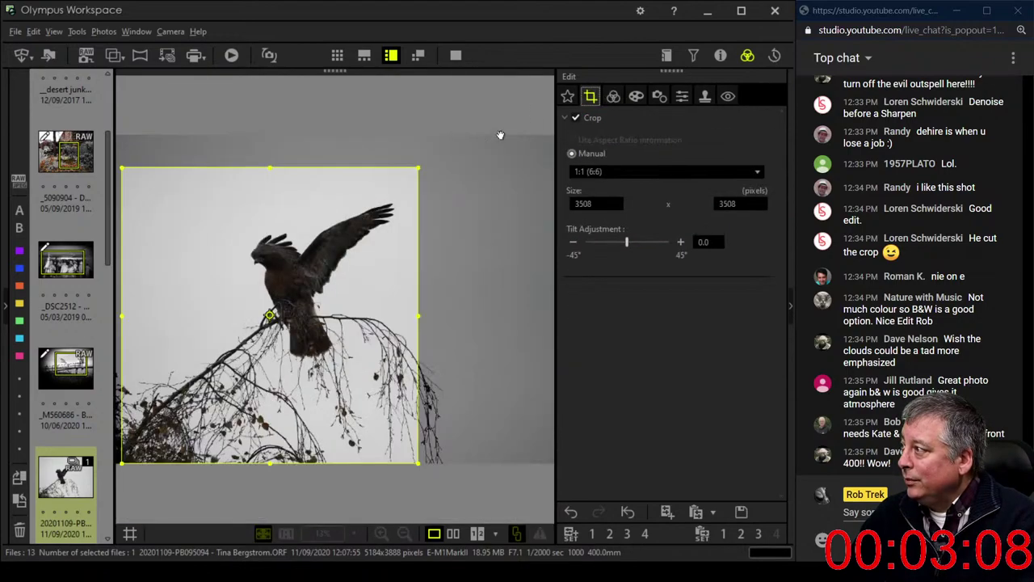
left_click_drag(412, 167, 397, 189)
left_click_drag(356, 234, 374, 246)
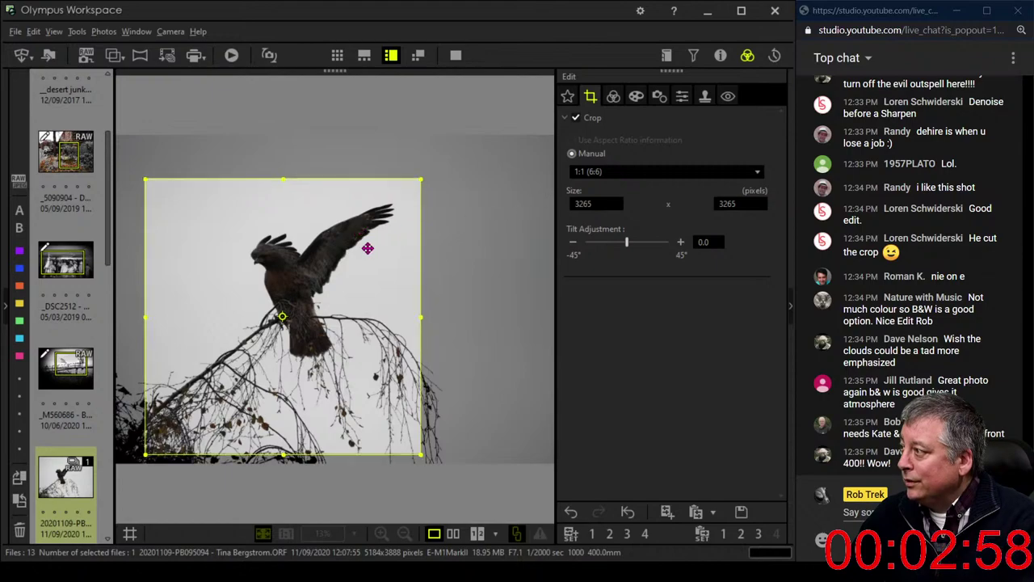
left_click_drag(280, 293, 338, 284)
- Set the bird photo's gradation to AUTO
left_click(638, 99)
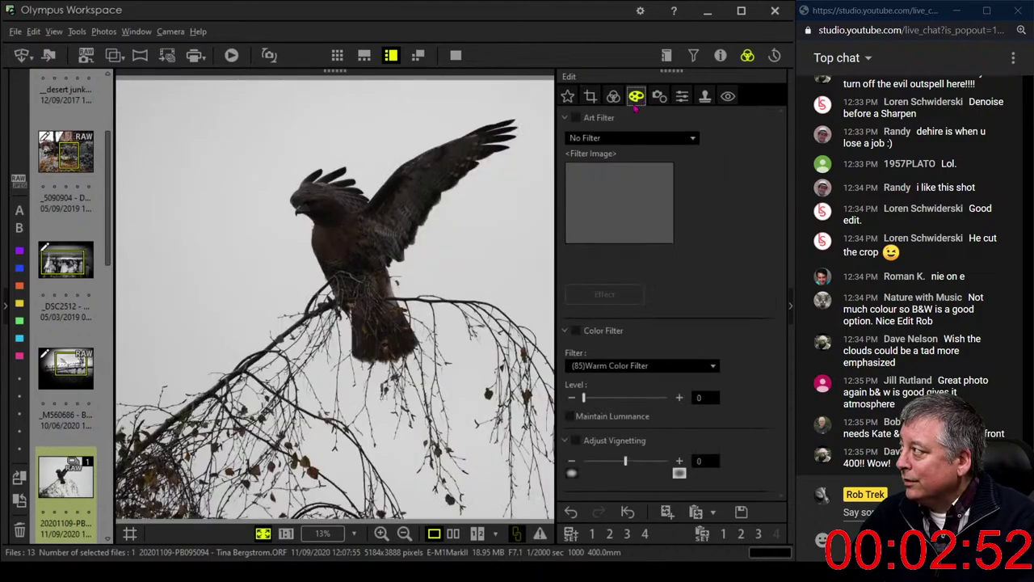
left_click(618, 103)
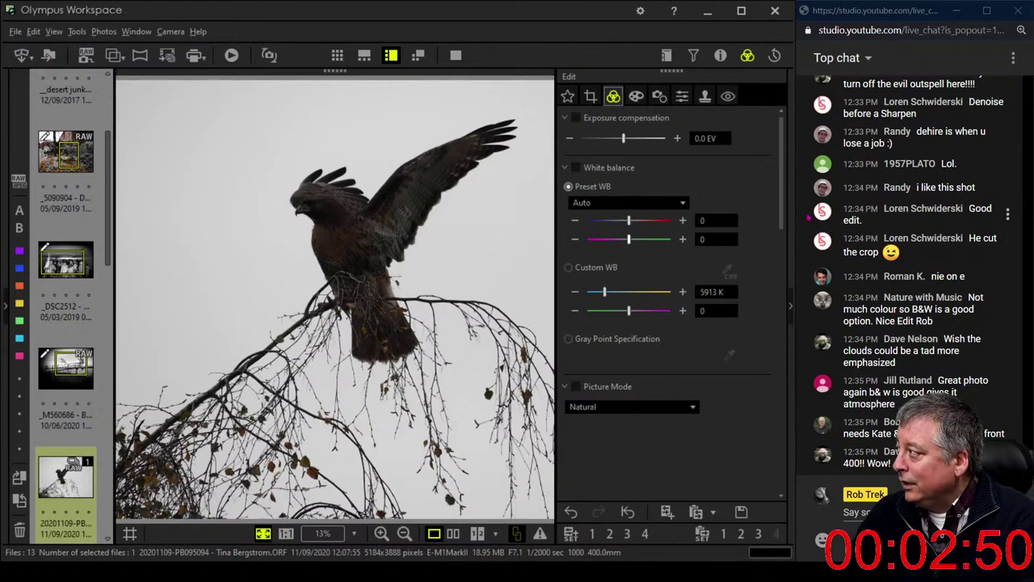
left_click_drag(783, 214, 779, 482)
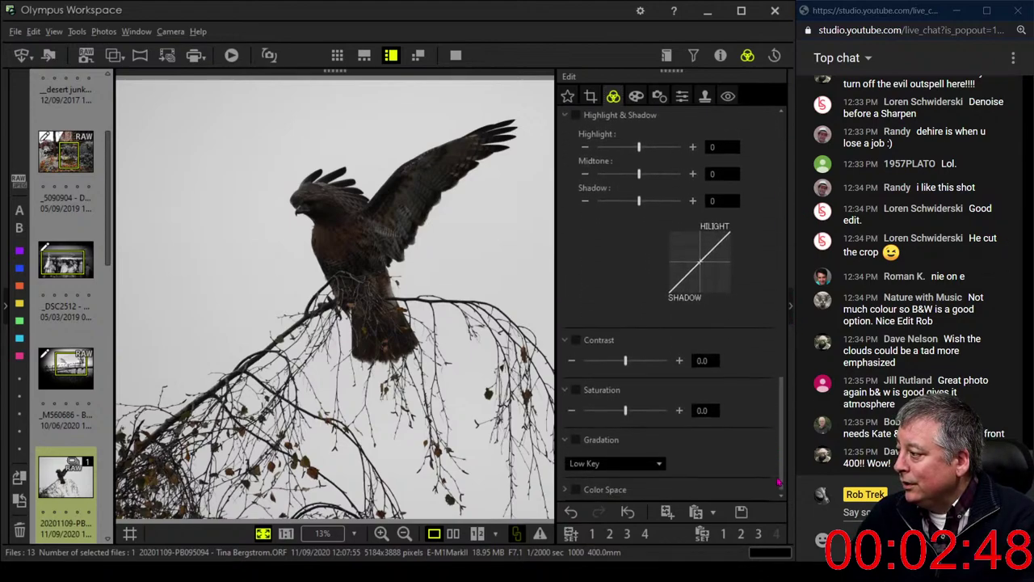
left_click(647, 466)
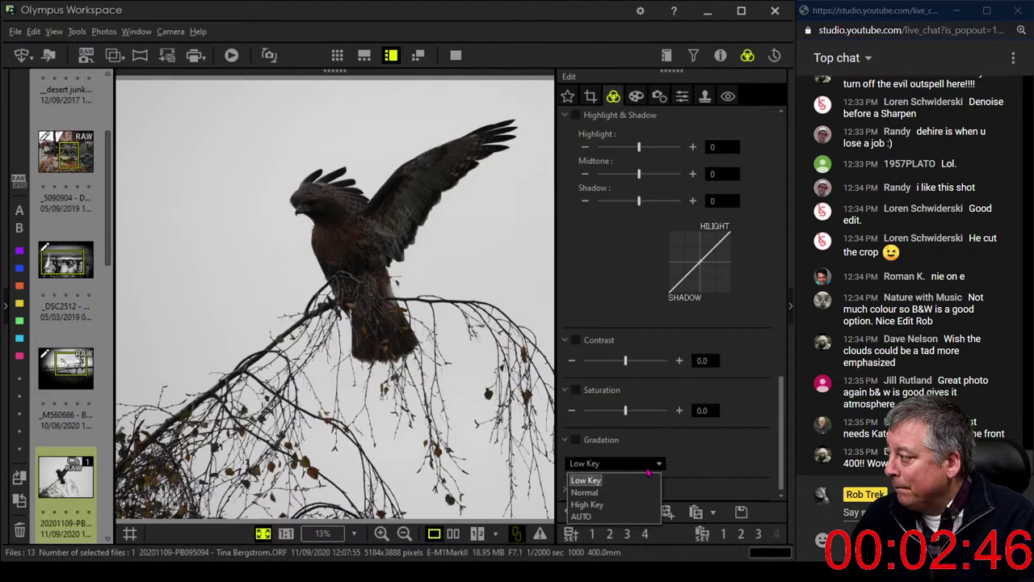
left_click(625, 515)
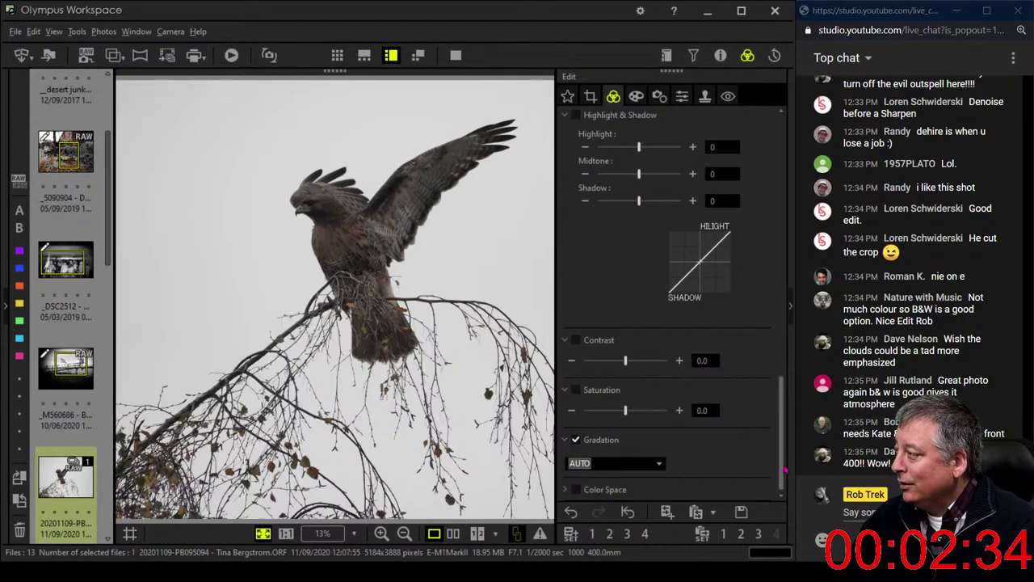
left_click_drag(780, 436, 745, 198)
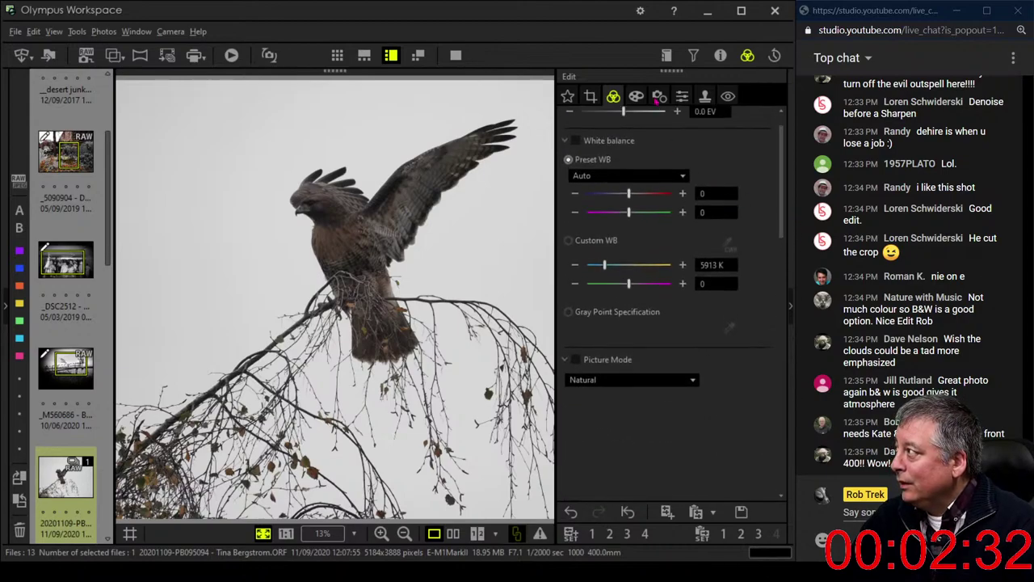
- Apply the Pop Art art filter to the bird photo
left_click(635, 97)
left_click(630, 137)
left_click(617, 167)
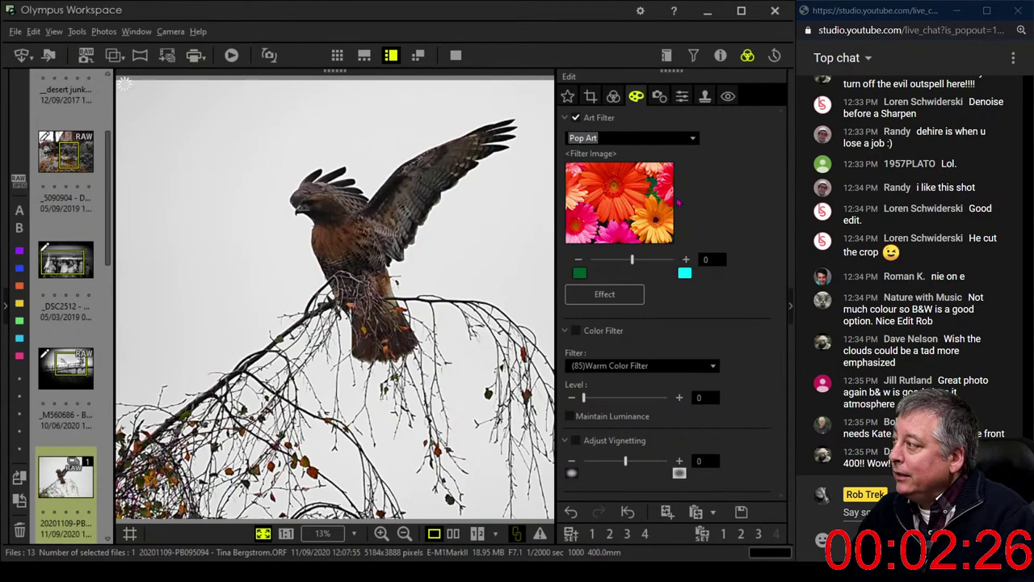
- Set the bird photo's sharpness to 2.0 and its noise filter to OFF, checking the head at 1:1
left_click(332, 211)
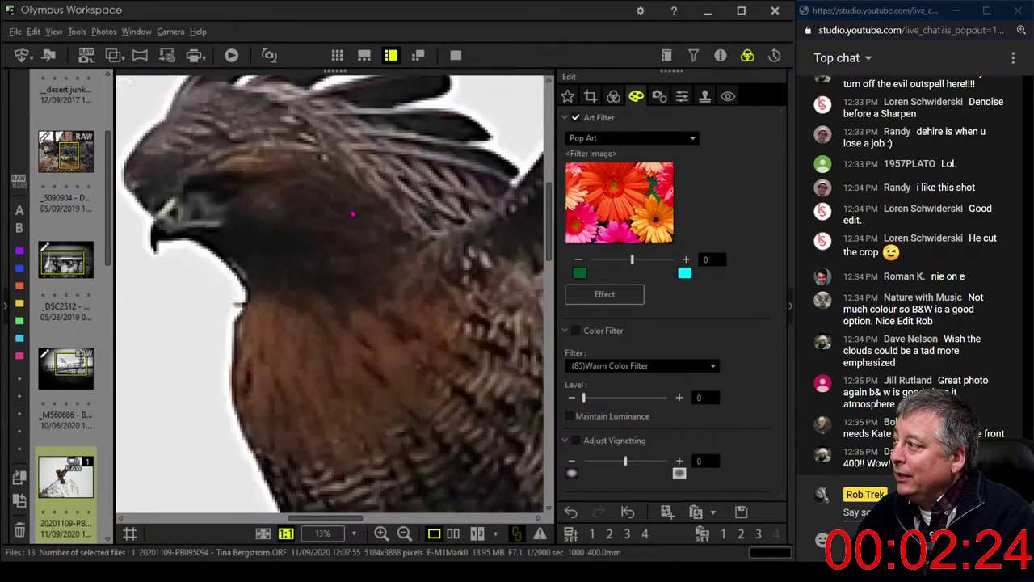
left_click(678, 98)
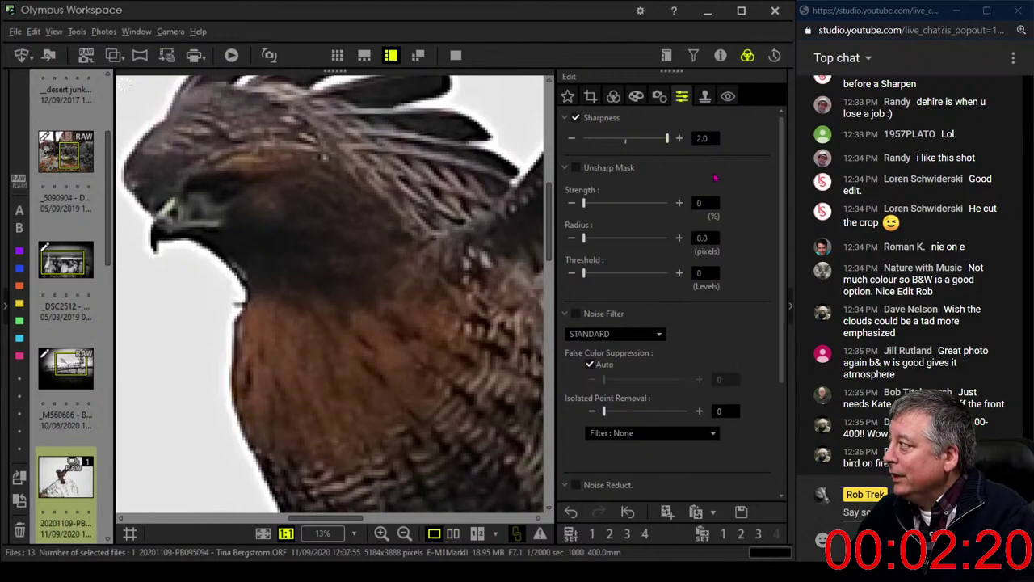
left_click(633, 337)
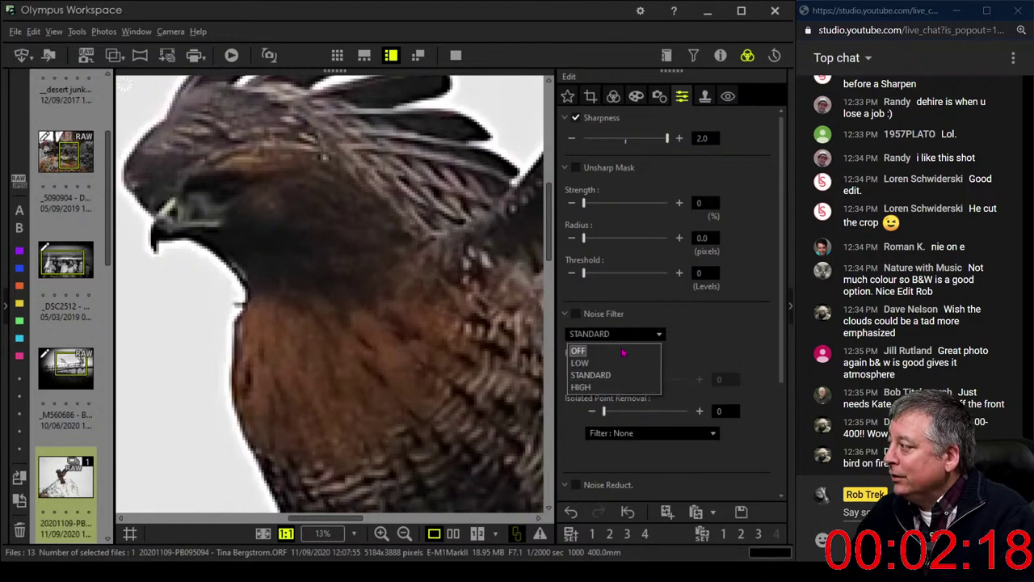
left_click(619, 351)
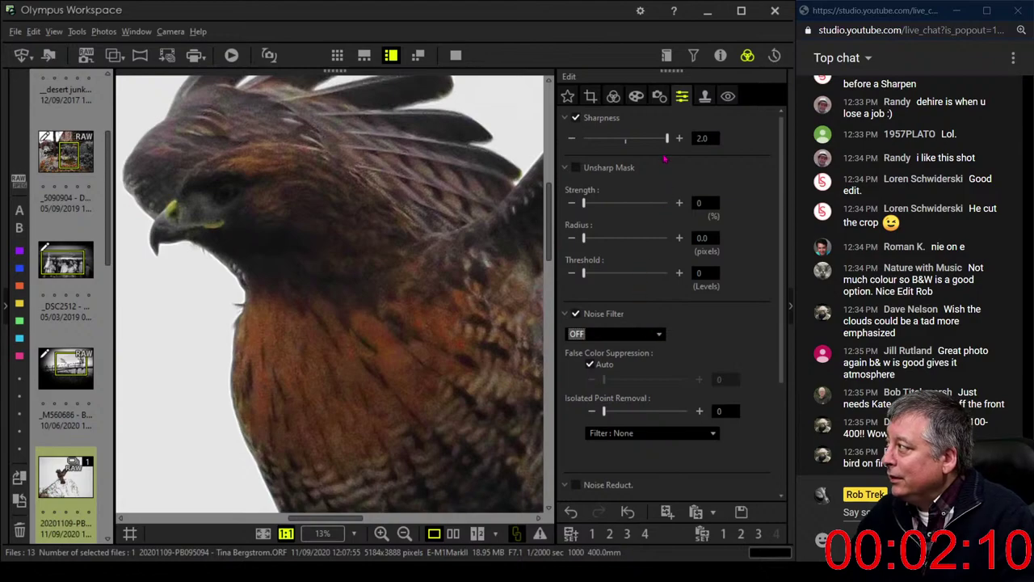
- Enable Unsharp Mask for the bird photo and set its strength to 272%
left_click(587, 173)
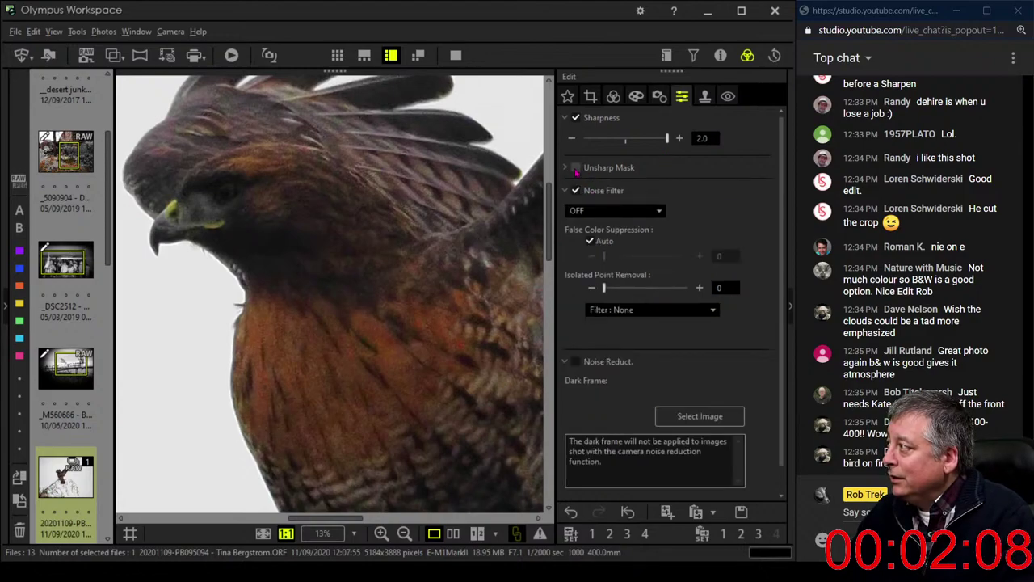
left_click(564, 170)
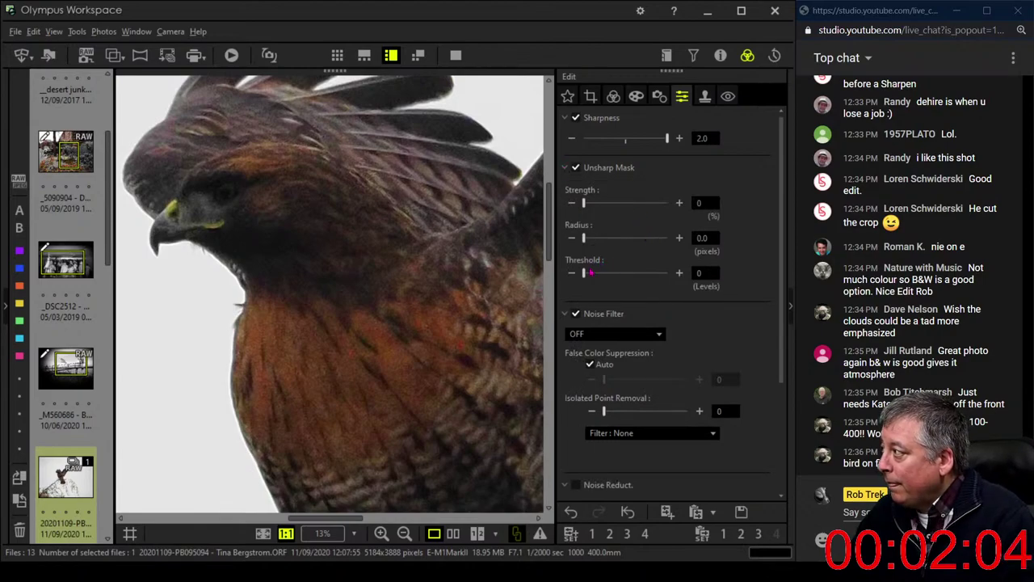
left_click(701, 203)
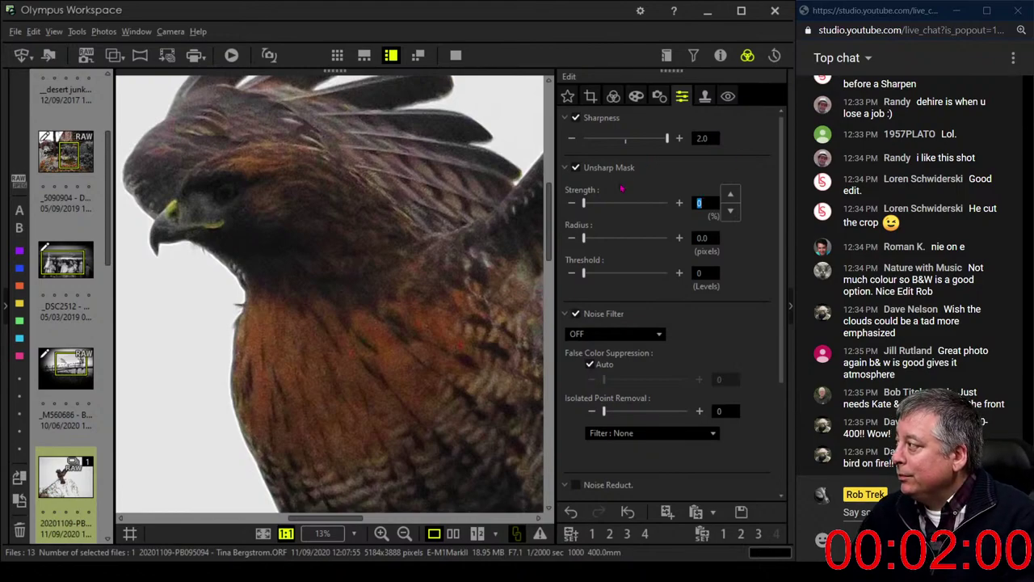
type("5")
key("Return")
left_click(629, 205)
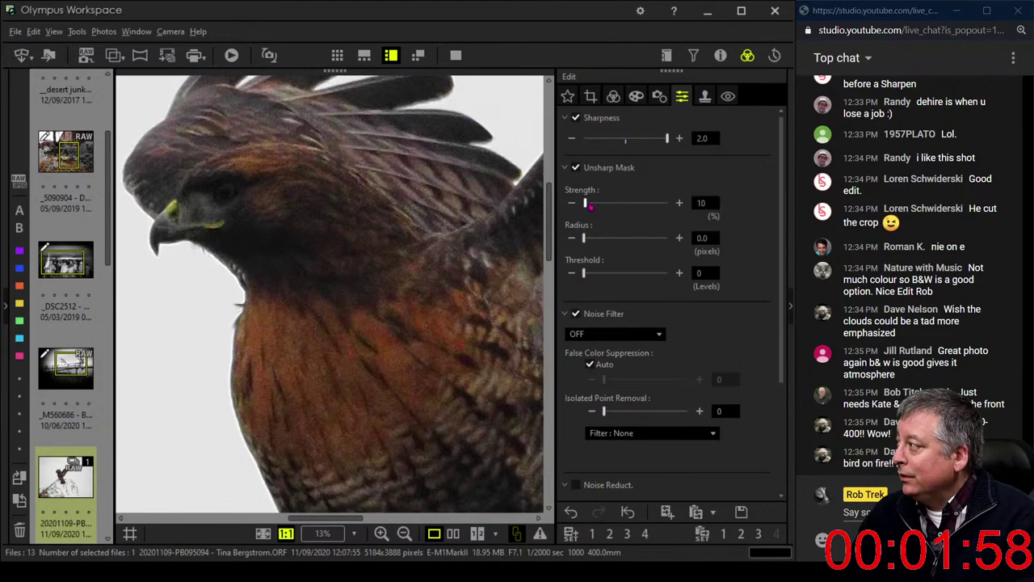
left_click_drag(587, 204, 629, 208)
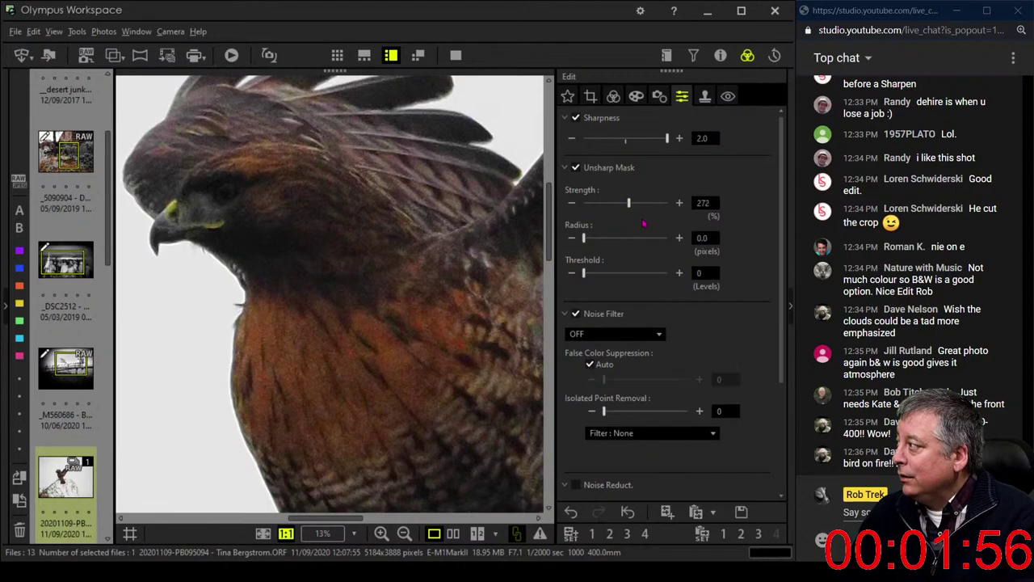
- Set the unsharp mask's threshold to 20 levels and its radius to 1.5 pixels
left_click(710, 273)
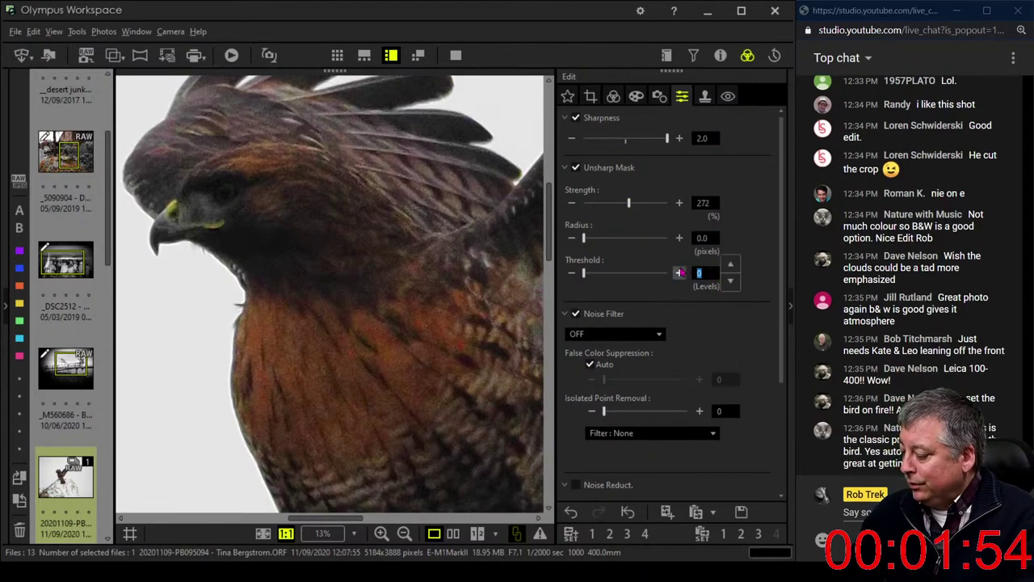
type("20")
left_click(707, 238)
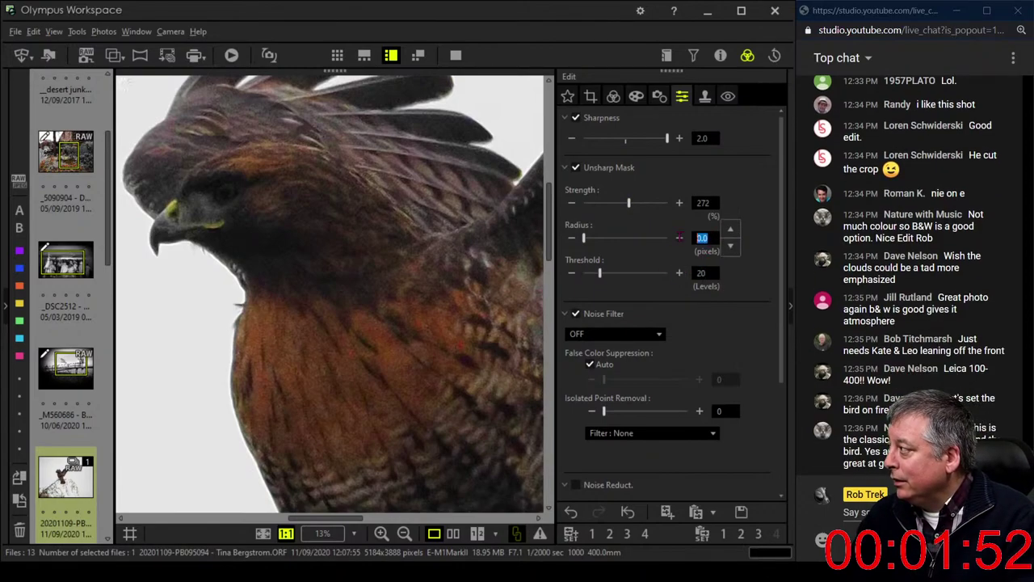
type("1.5")
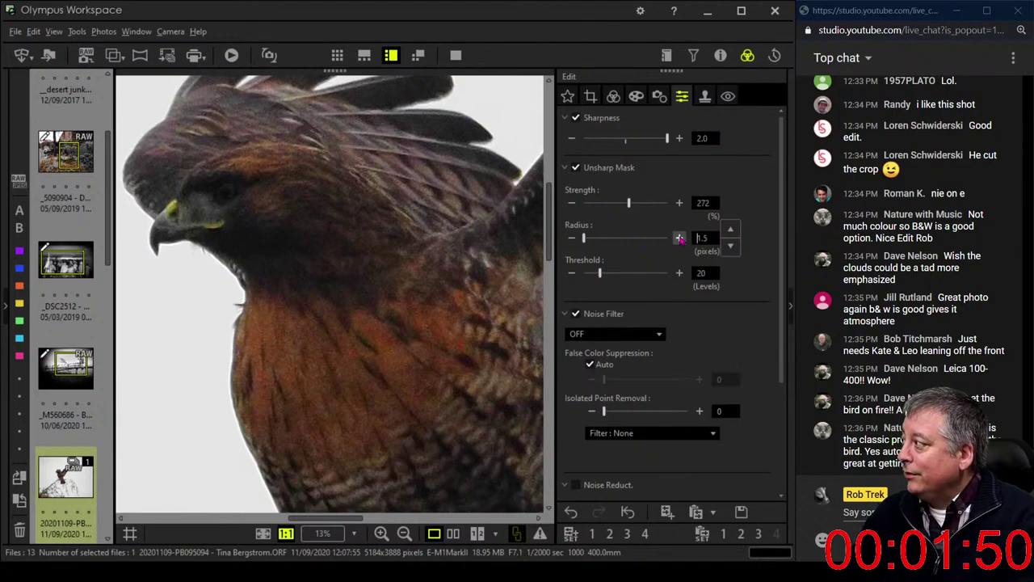
key("Return")
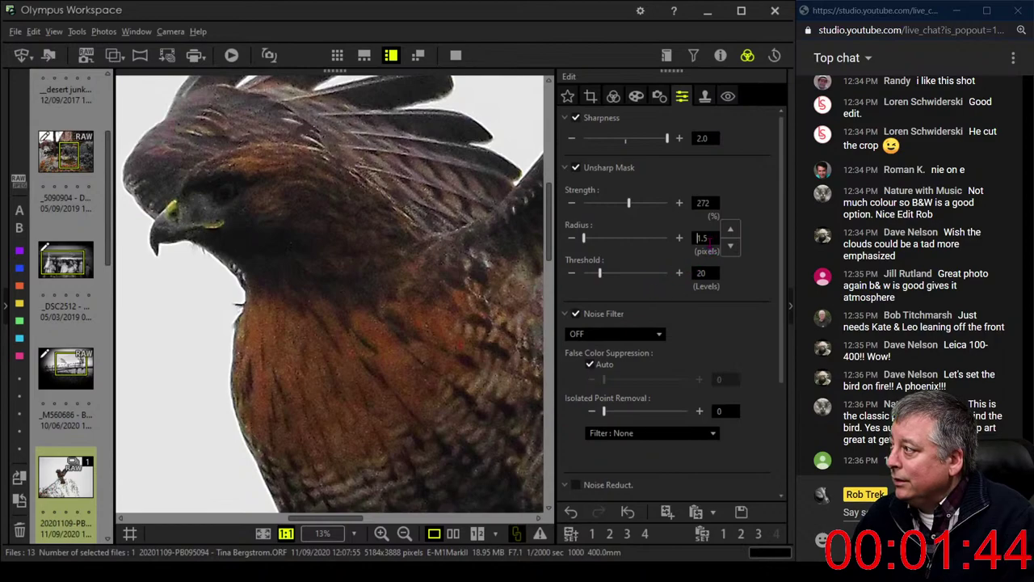
- Lower the unsharp mask's threshold to 15 levels and view the whole bird photo
double_click(694, 273)
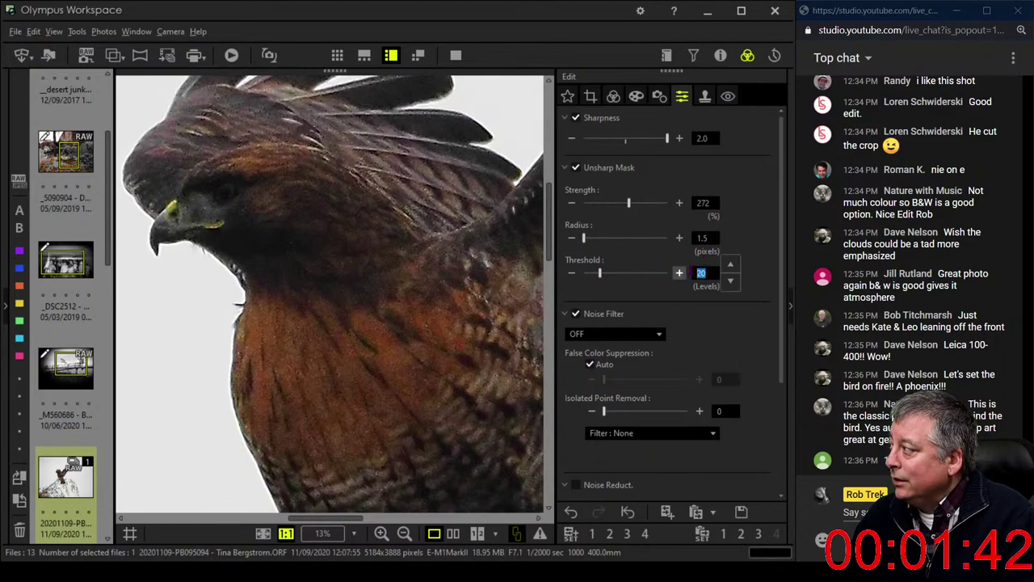
type("15")
key("Return")
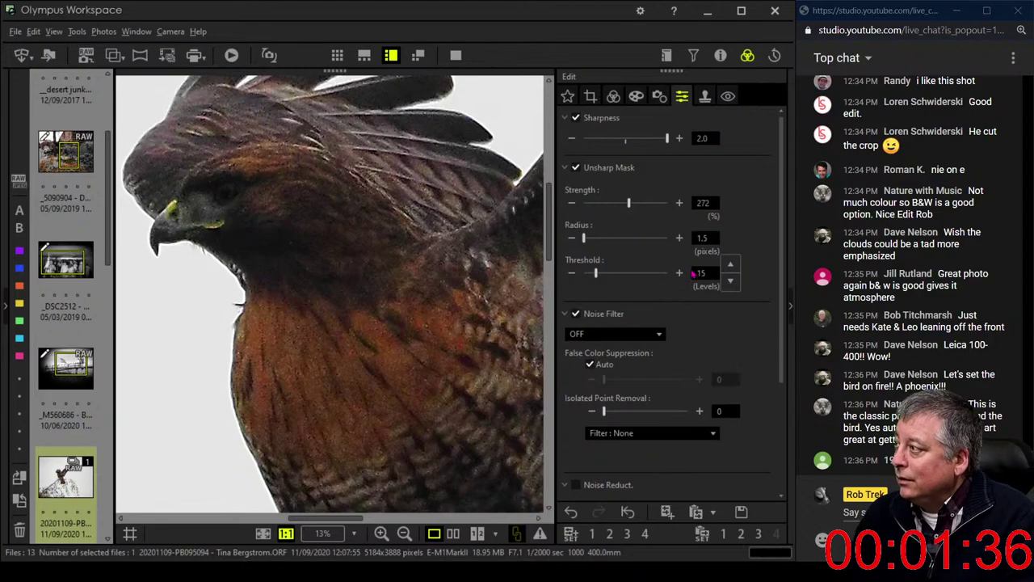
left_click(397, 263)
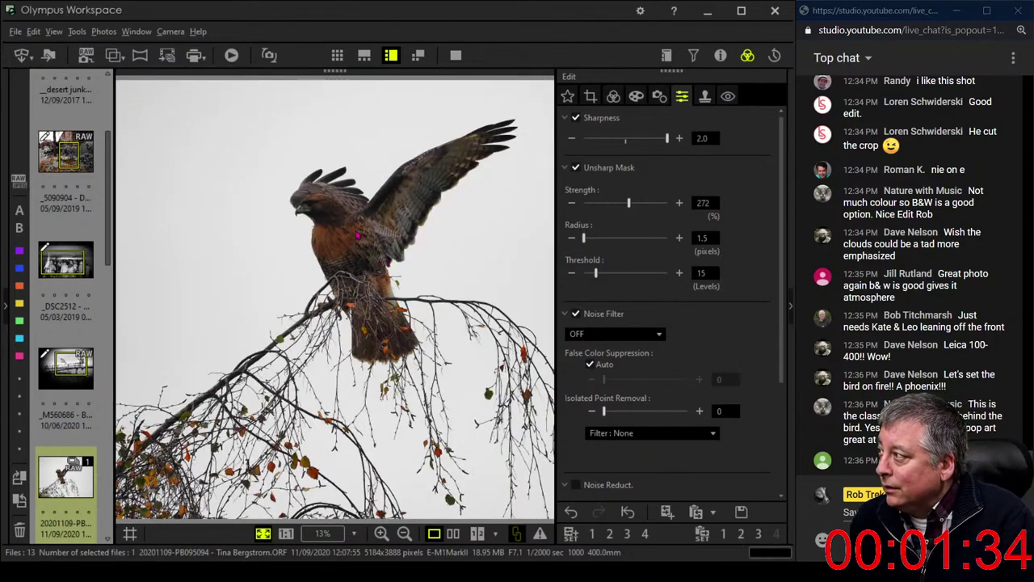
- Inspect the wing feathers at 1:1, set the noise filter to LOW, and return to the full photo
left_click(385, 262)
left_click_drag(346, 280, 296, 375)
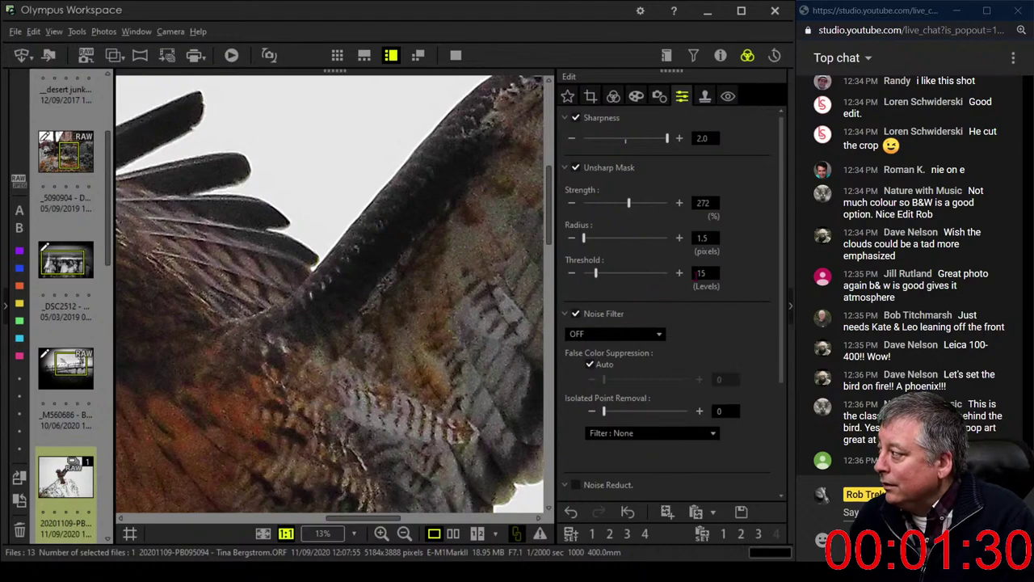
left_click(612, 333)
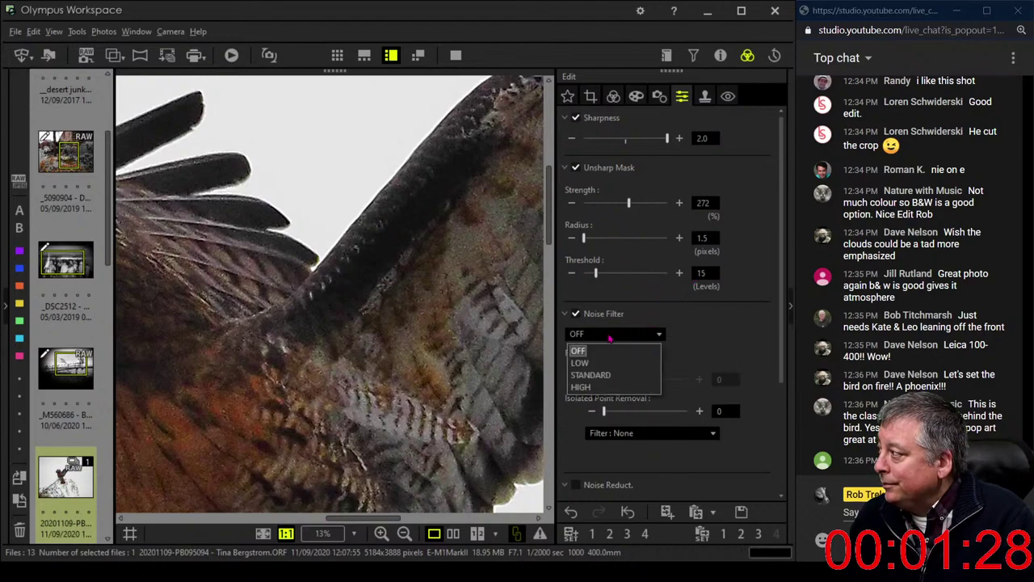
left_click(602, 363)
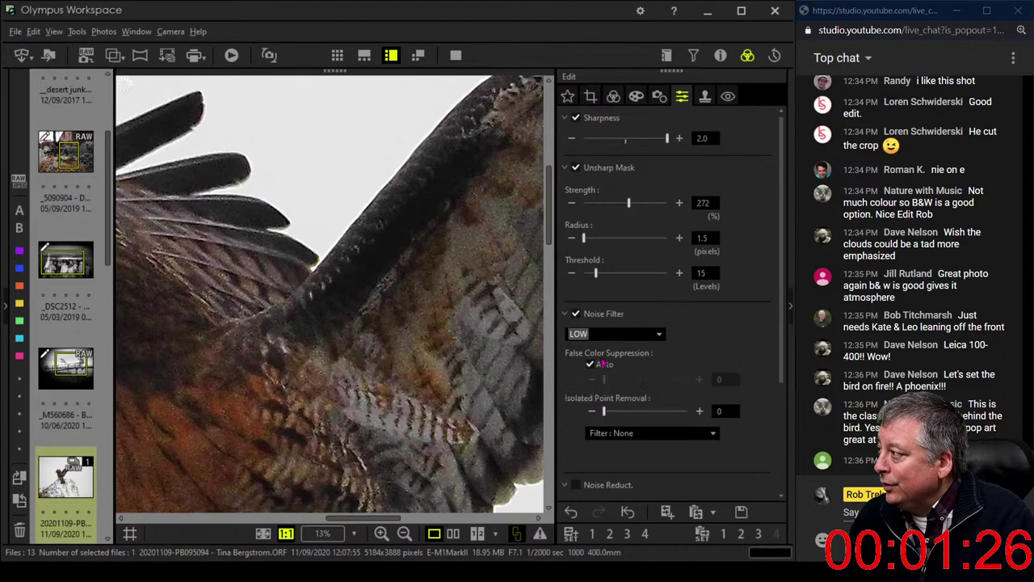
left_click(487, 385)
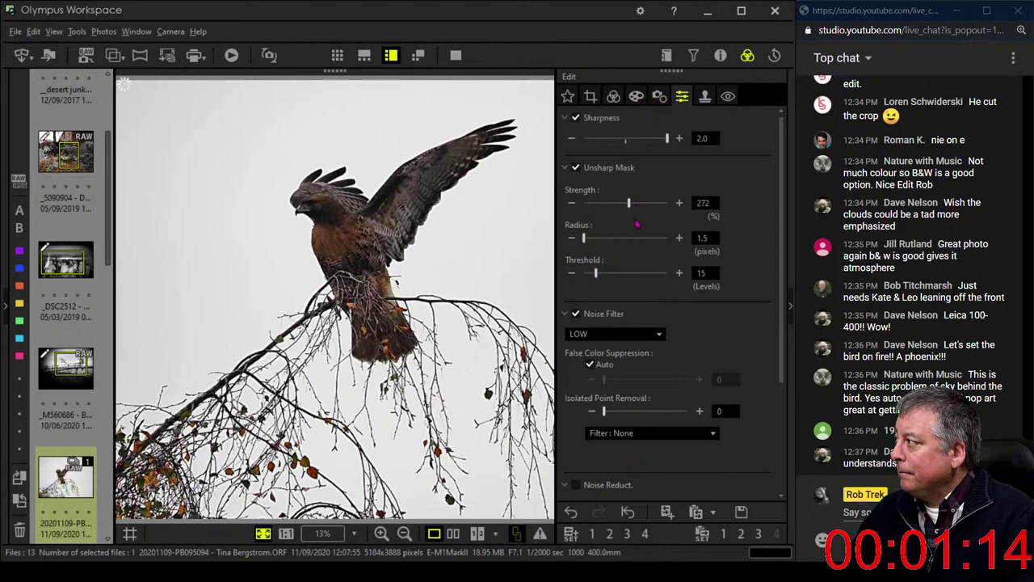
- Raise the Unsharp Mask strength to 344% and set the custom white balance temperature to 6500 K
left_click_drag(633, 209, 644, 208)
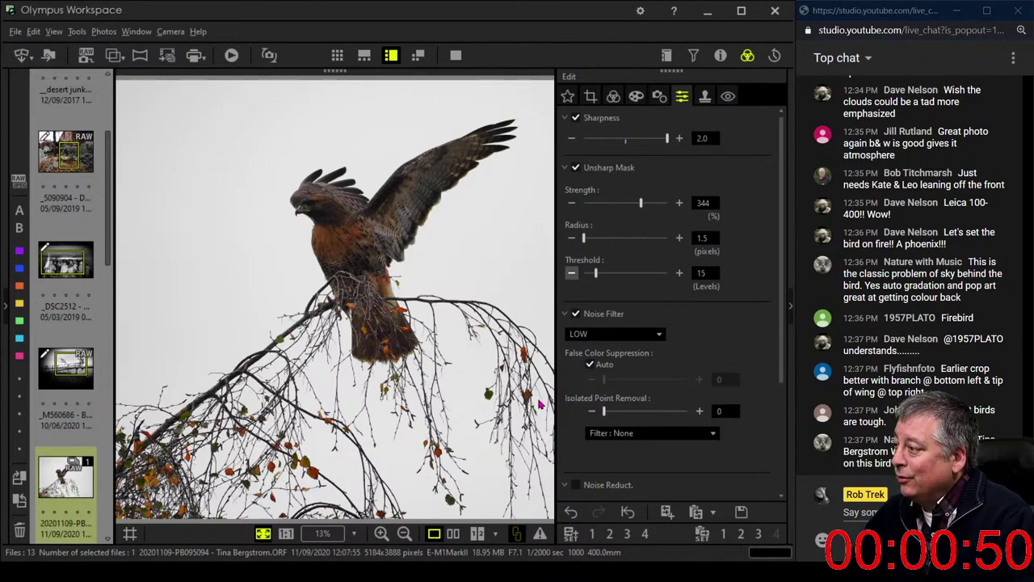
left_click(613, 98)
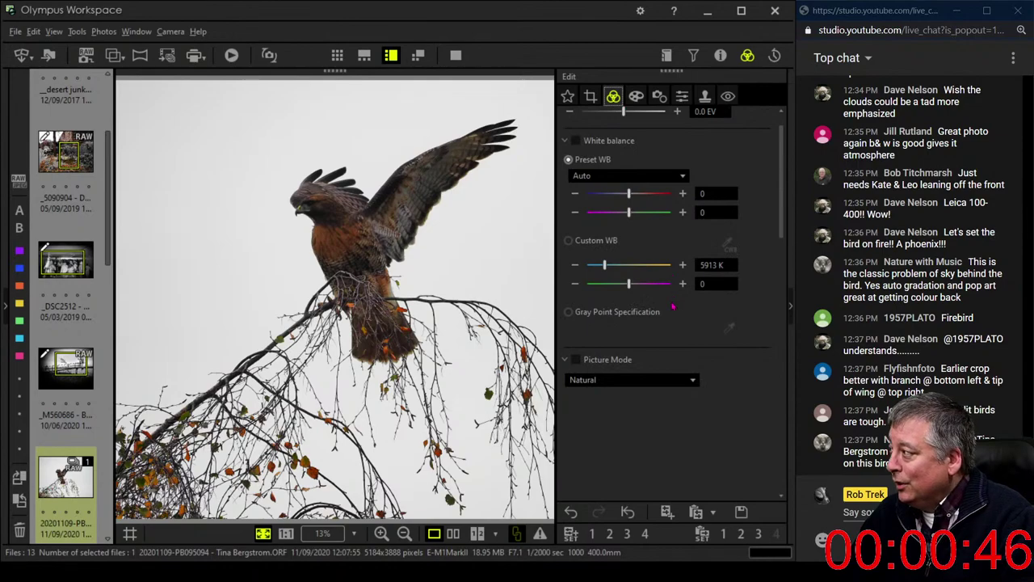
scroll(694, 379, "up", 1)
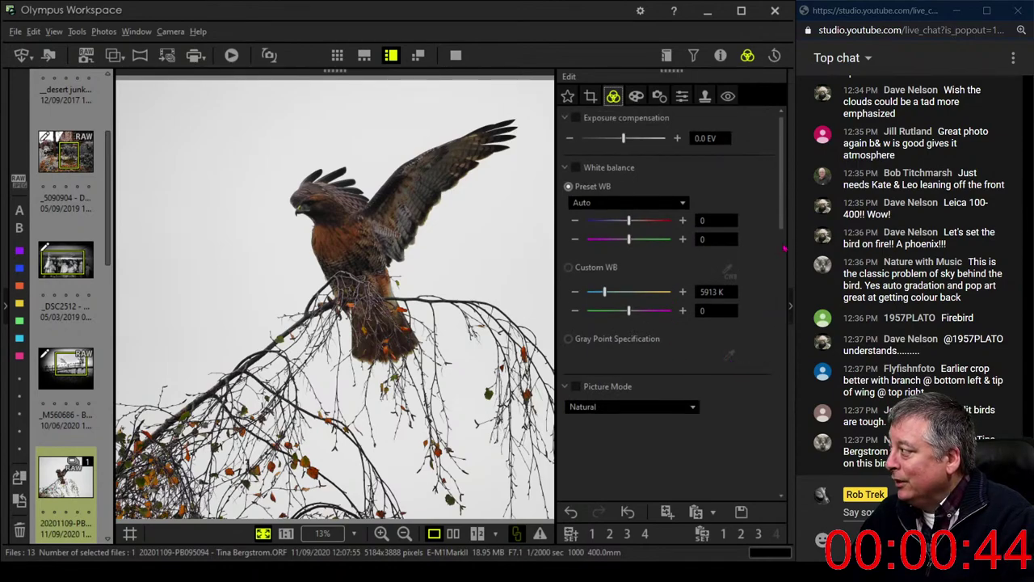
scroll(784, 226, "down", 1)
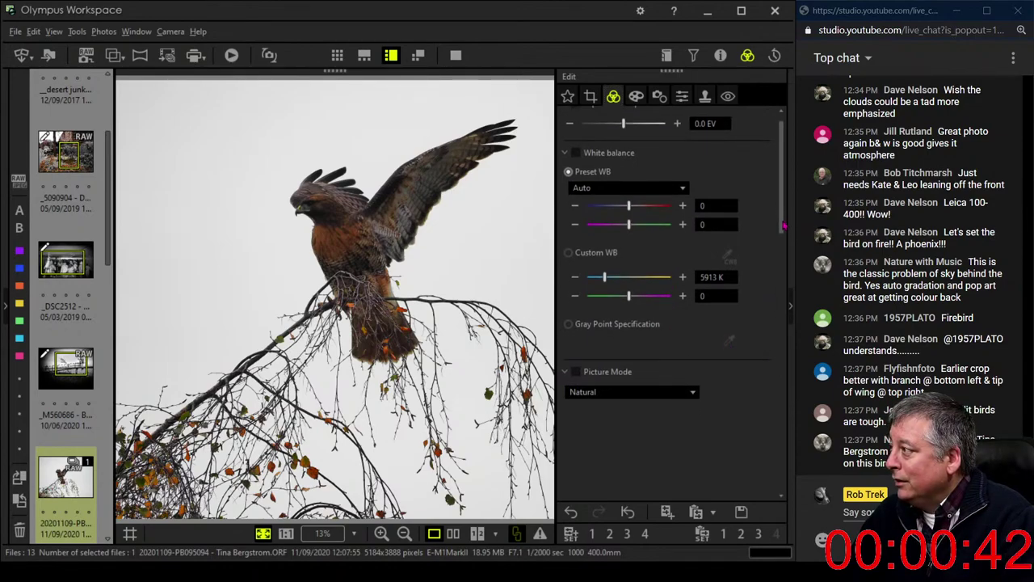
double_click(714, 276)
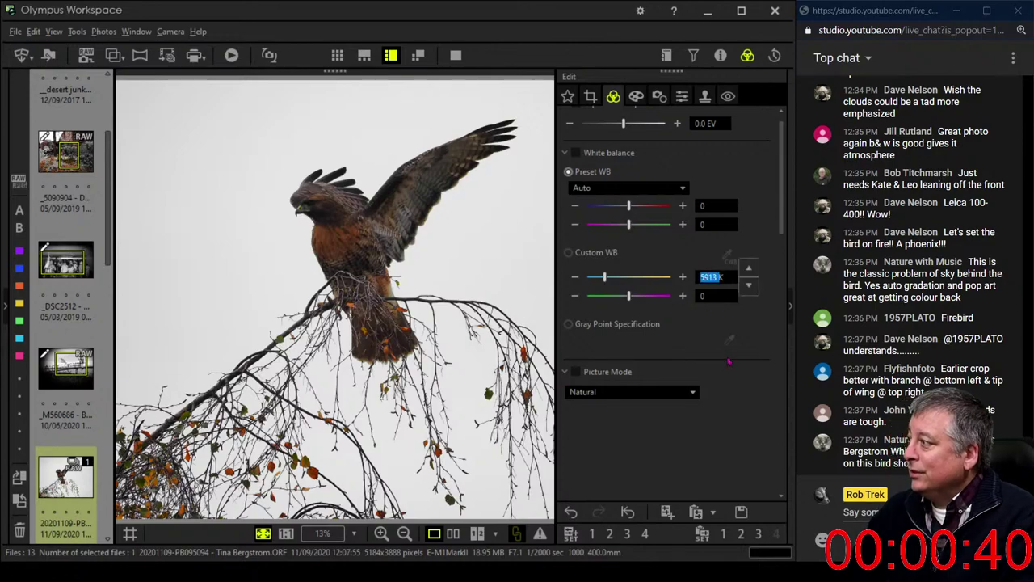
type("6500")
key("Return")
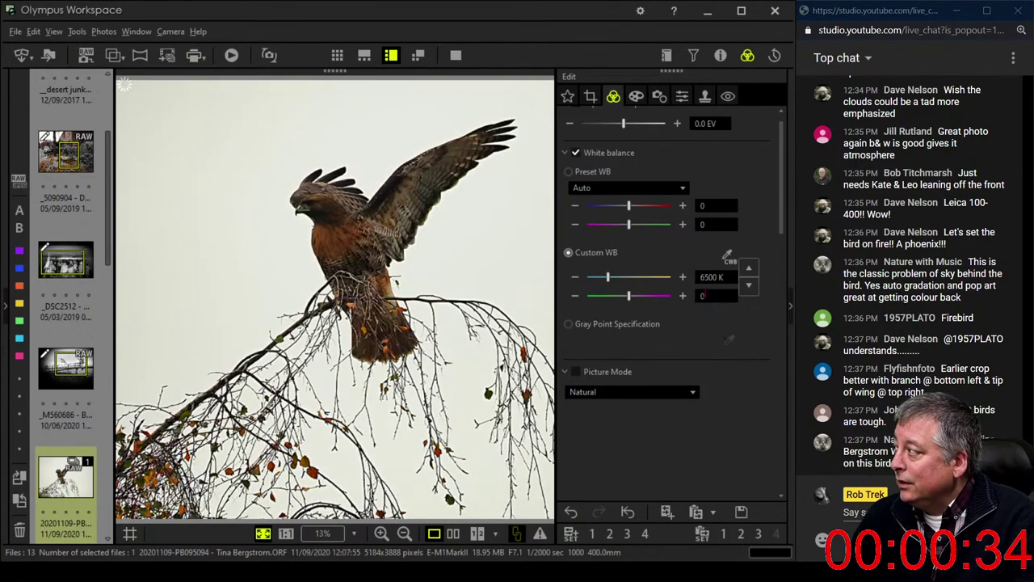
- Darken the hawk photo's corners with vignetting of -7 and lift the RGB tone curve's midtones using two points near the shadow end
left_click(636, 96)
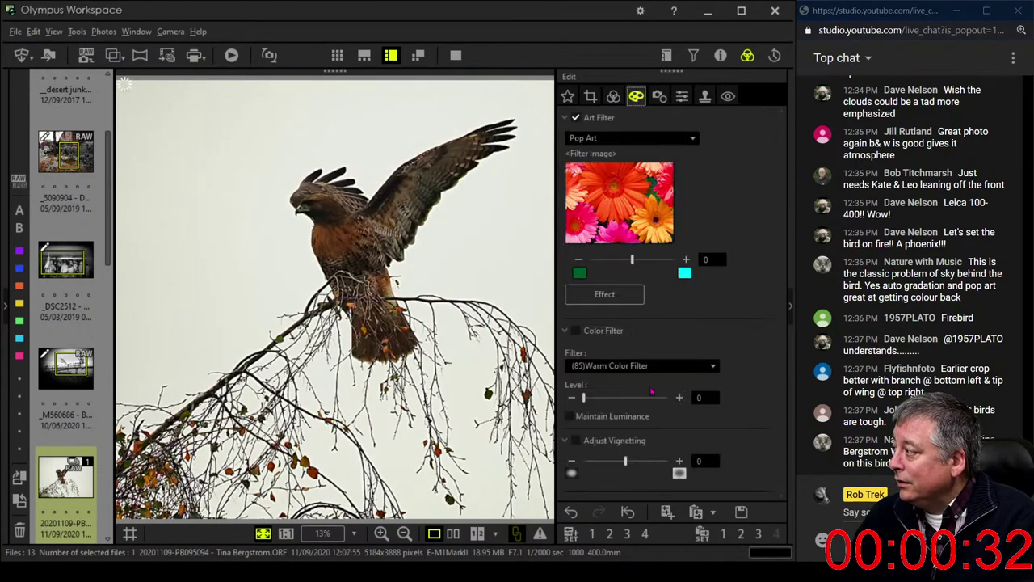
left_click_drag(626, 463, 618, 464)
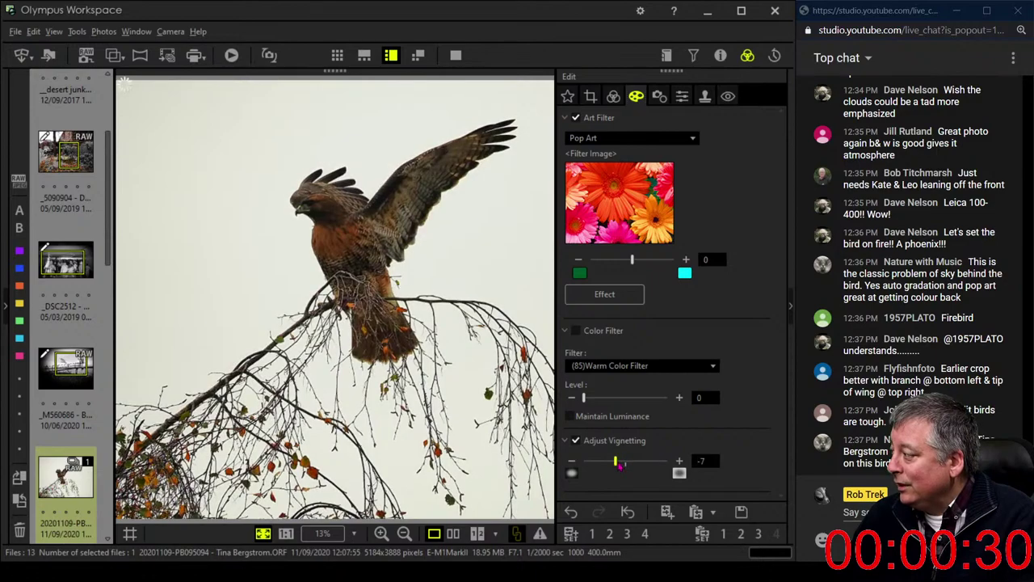
left_click(613, 96)
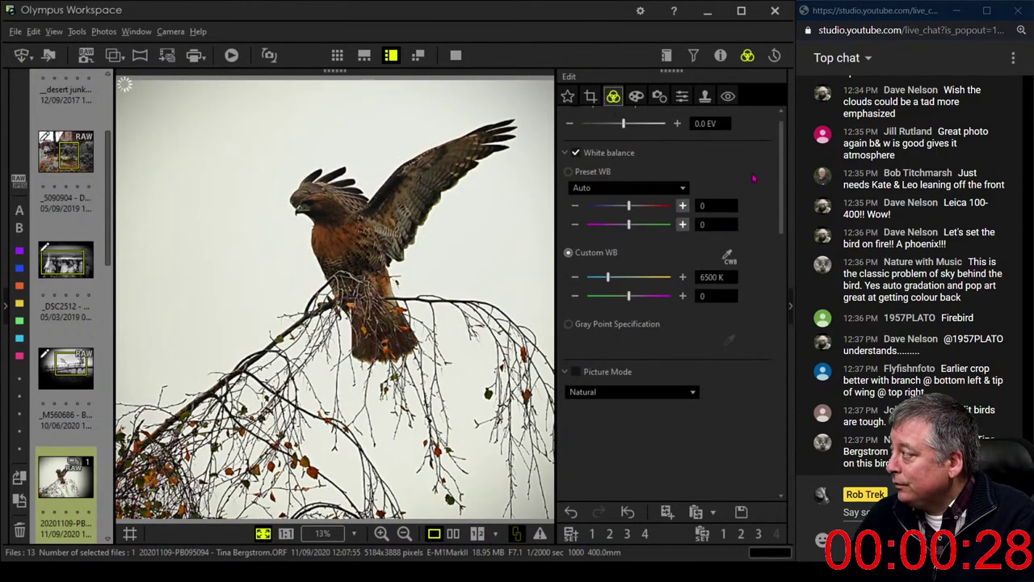
left_click_drag(779, 150, 767, 309)
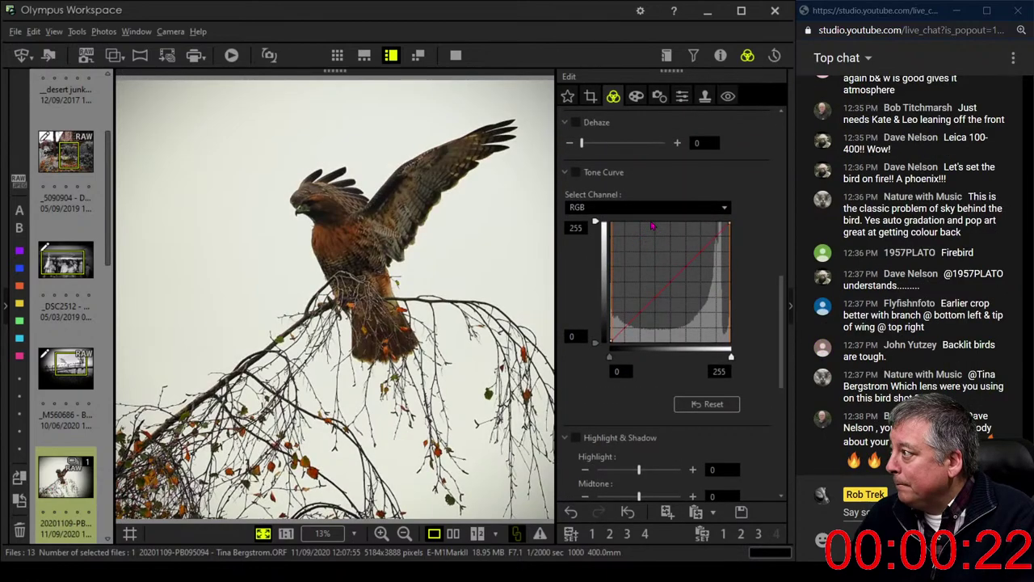
left_click(618, 336)
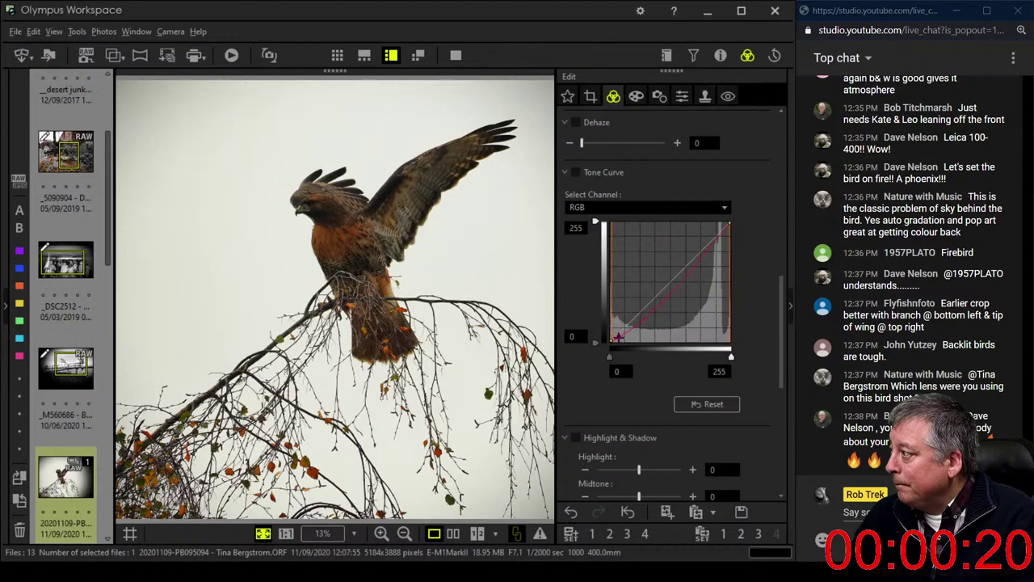
left_click_drag(617, 338, 623, 331)
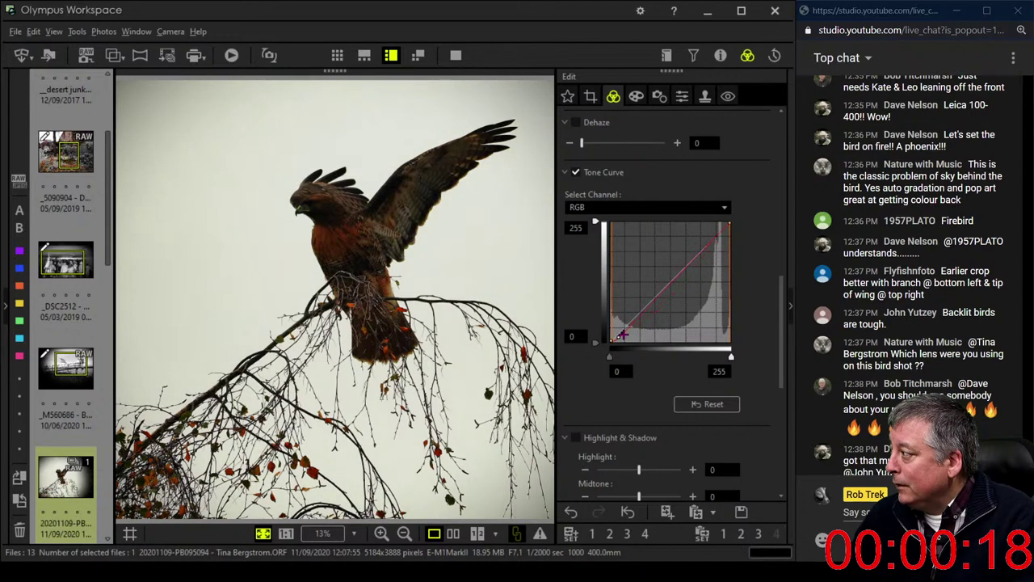
left_click_drag(622, 336, 618, 338)
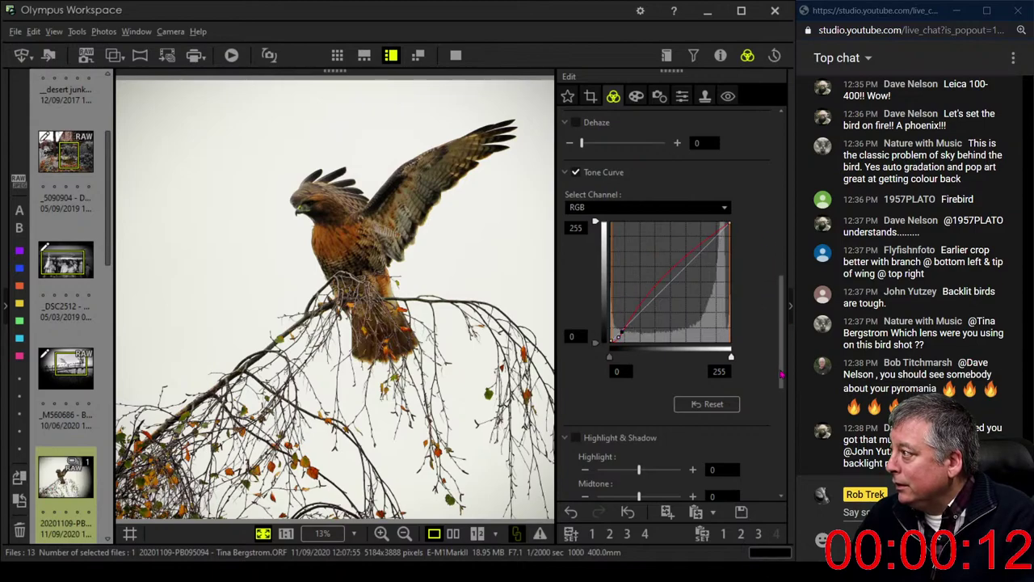
- In Adjust Color, shift the hue of orange range 1 to -2 and yellow range 0 to -1
left_click_drag(779, 319, 776, 226)
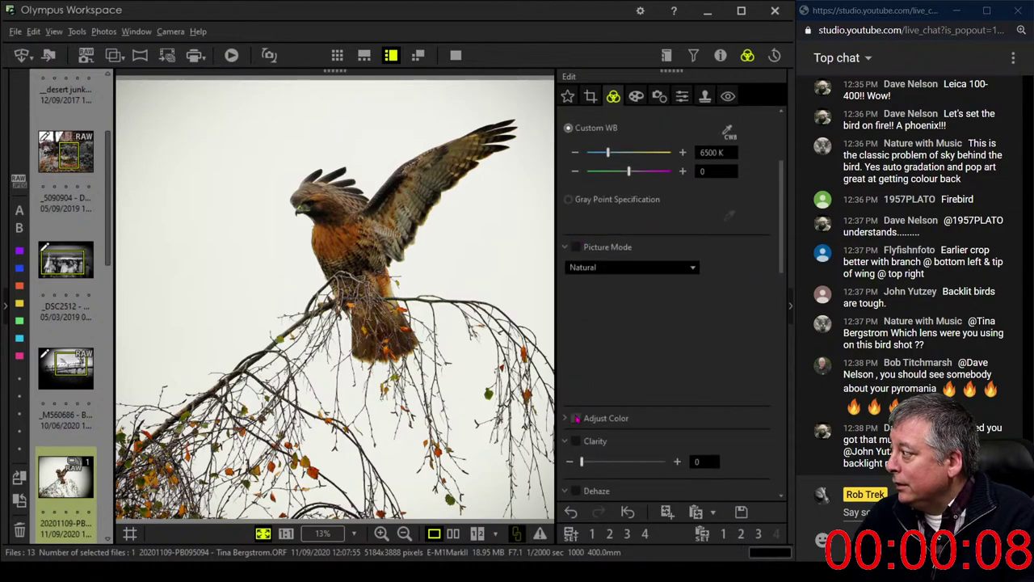
left_click(566, 419)
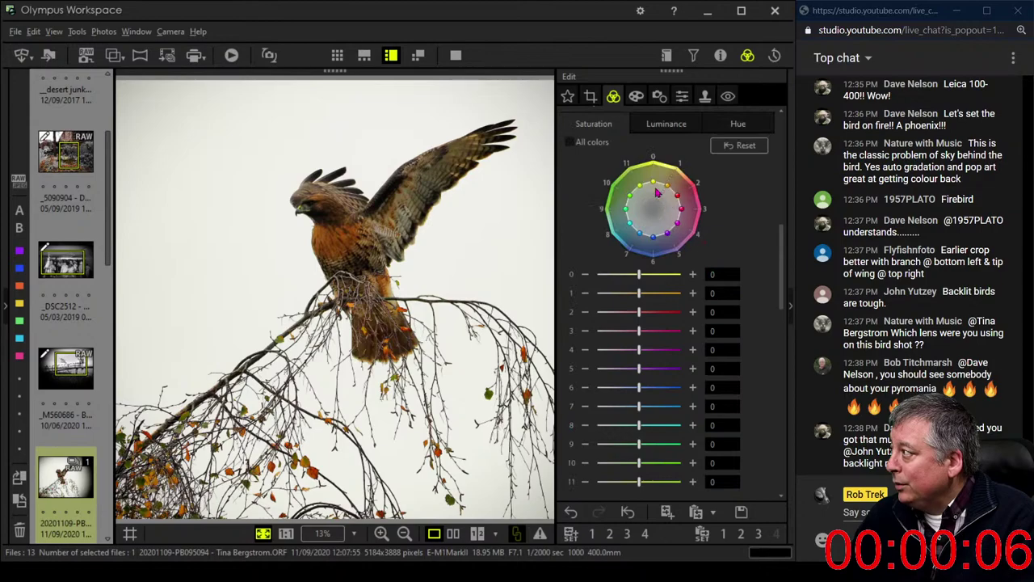
left_click(684, 128)
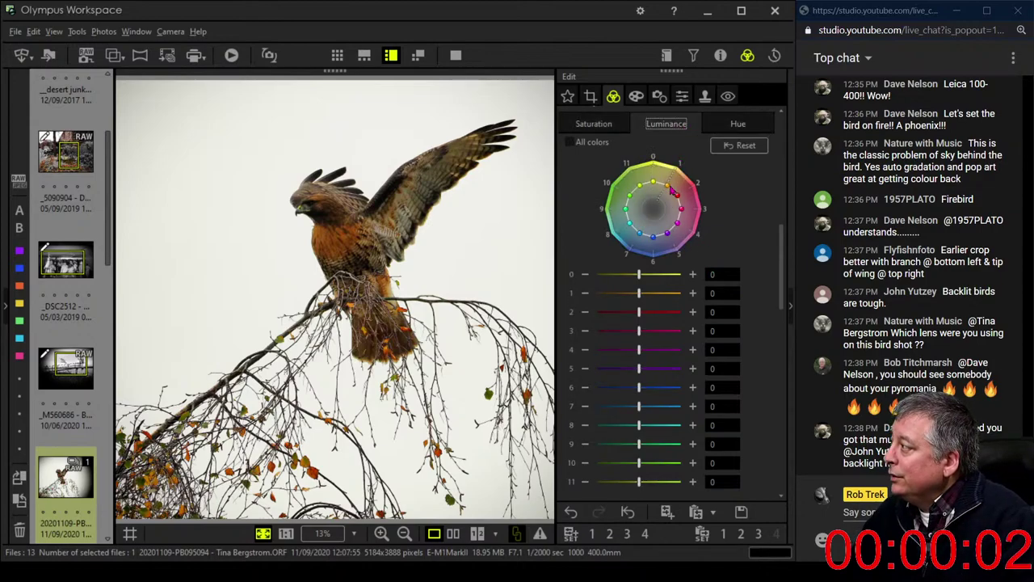
left_click(671, 189)
left_click(738, 124)
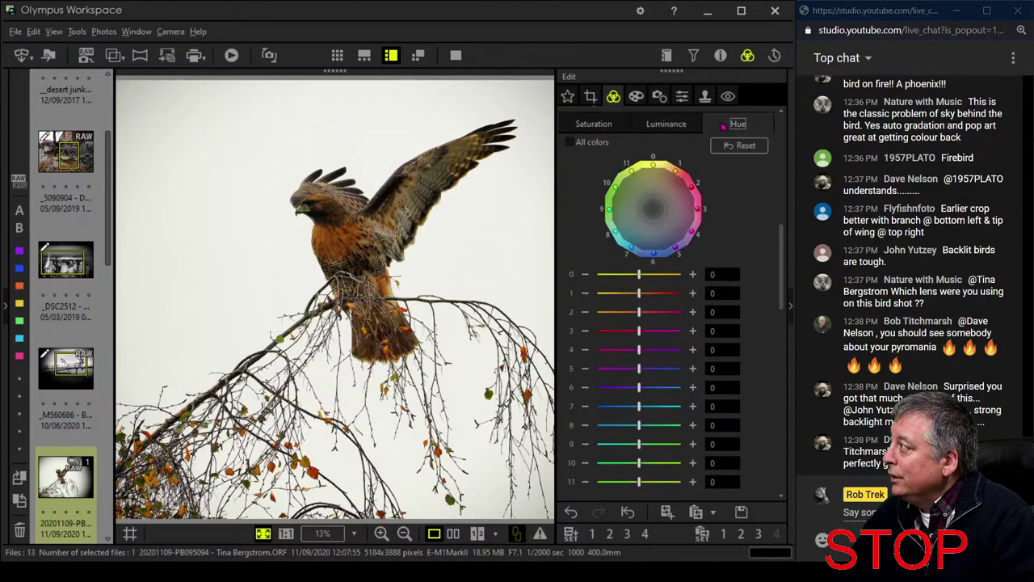
scroll(680, 184, "down", 2)
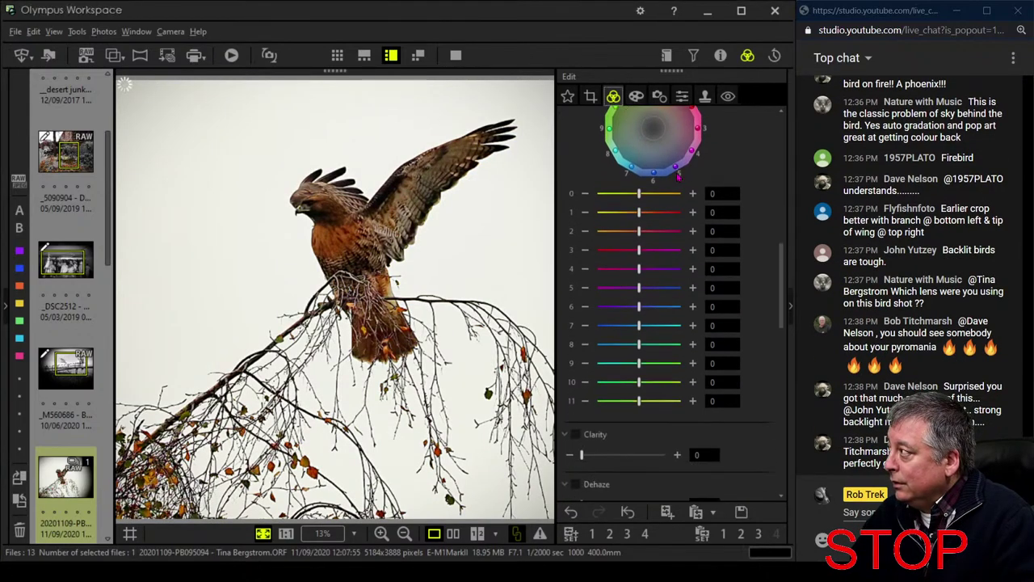
scroll(684, 194, "up", 4)
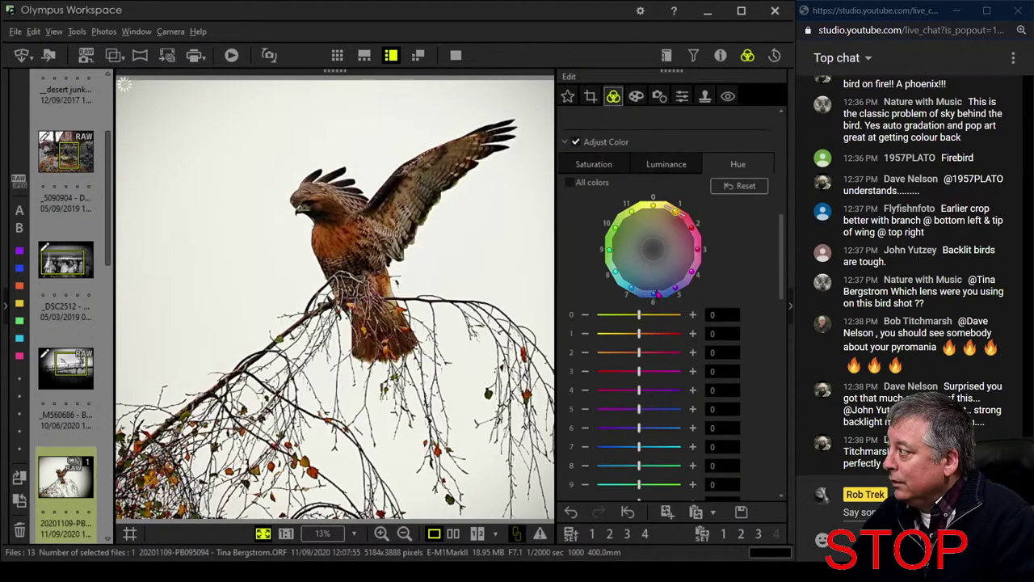
left_click_drag(639, 334, 628, 336)
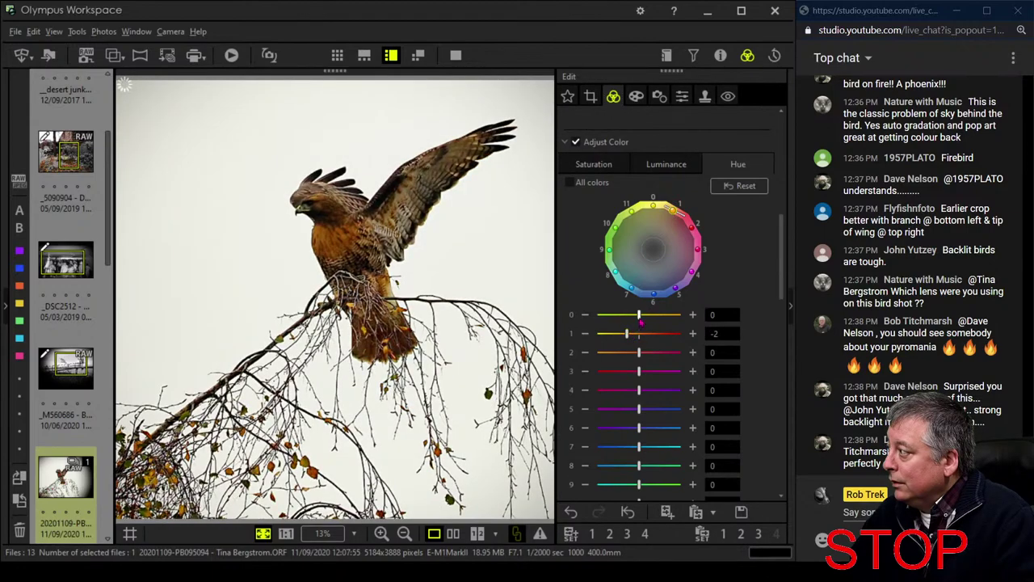
left_click_drag(638, 320, 632, 318)
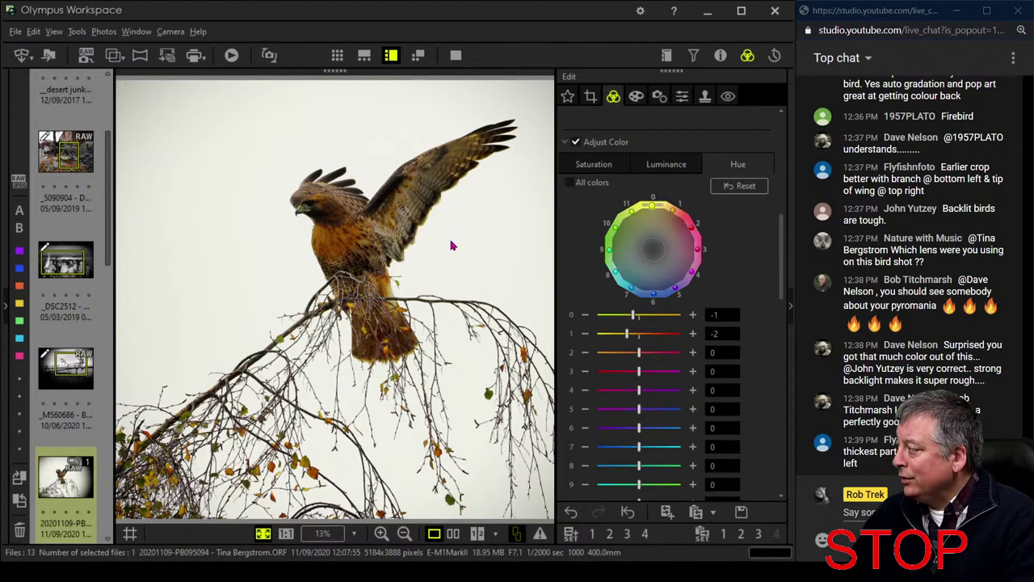
- Enlarge the 1:1 crop to 3362 x 3362 pixels and extend it to the photo's left and lower edges to include the thick branch
left_click(591, 98)
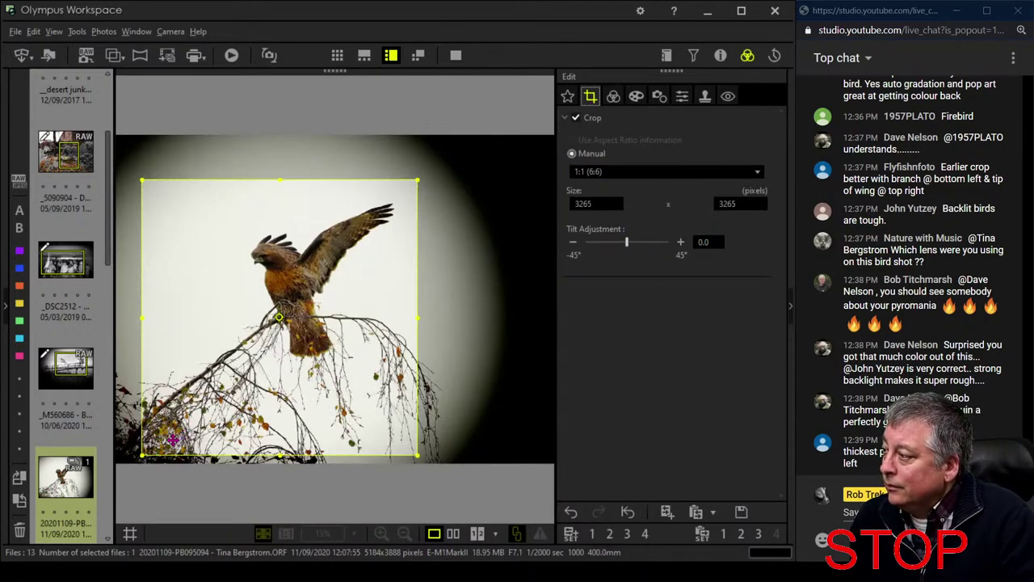
mouse_move(141, 457)
left_mouse_down()
mouse_move(121, 467)
mouse_move(152, 447)
left_mouse_up()
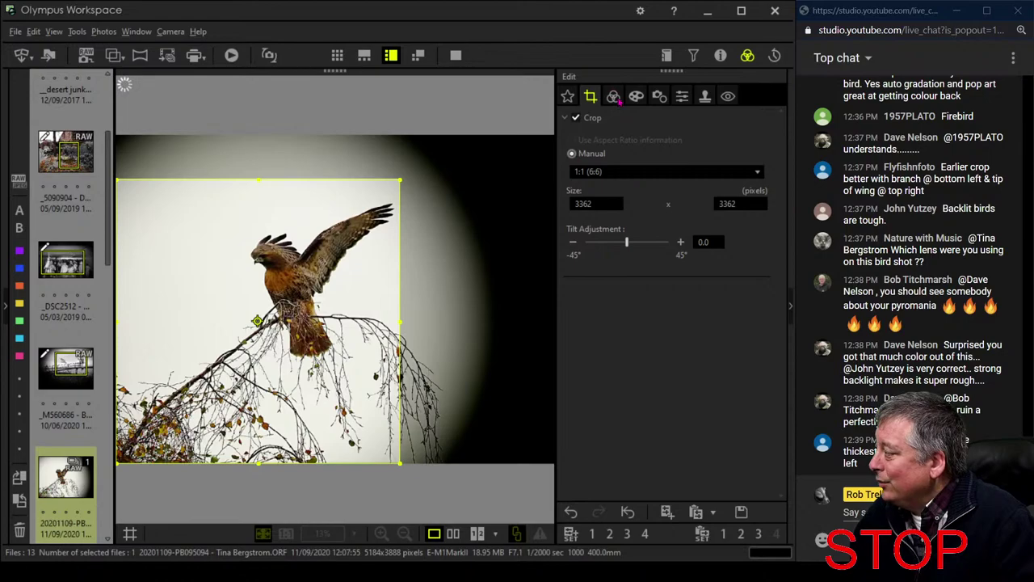
left_click(614, 97)
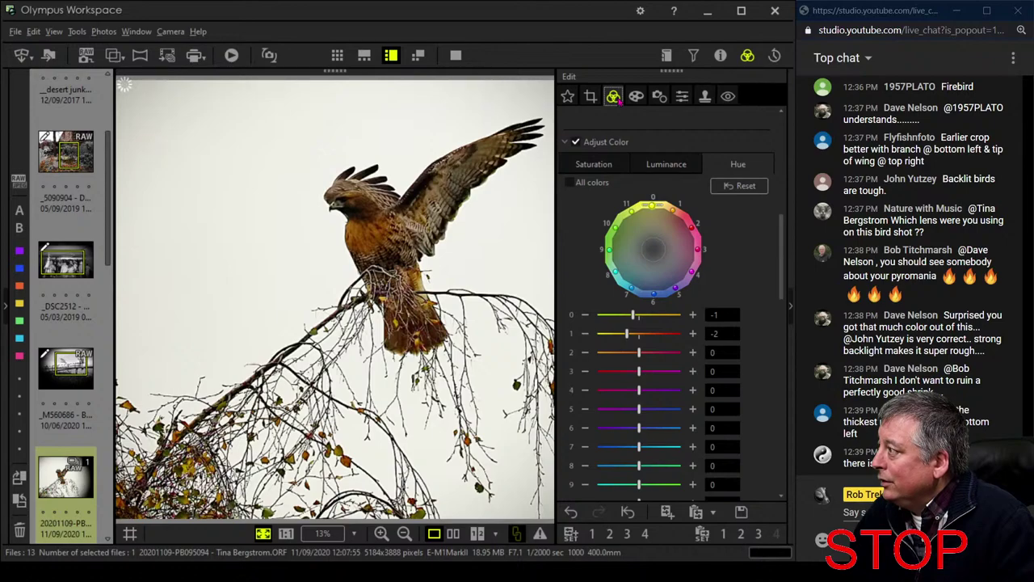
- Compare the original and edited hawk photo side by side in full screen
left_click(453, 534)
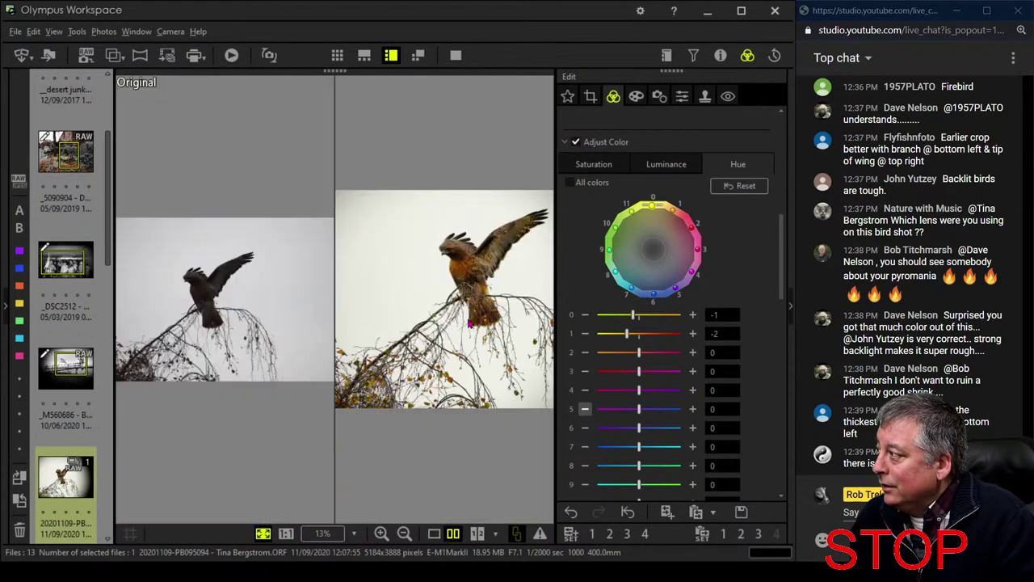
left_click(455, 55)
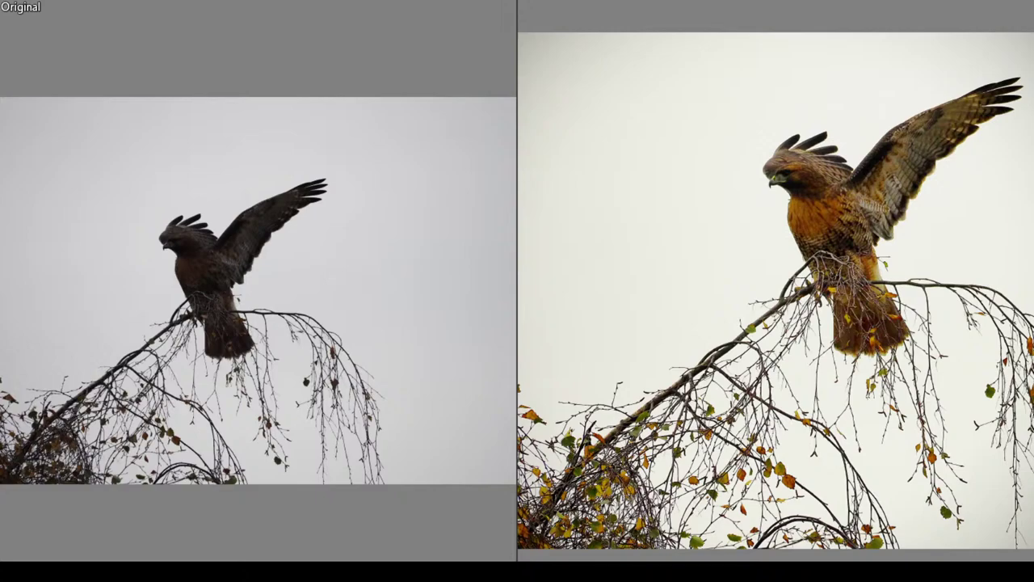
key("Escape")
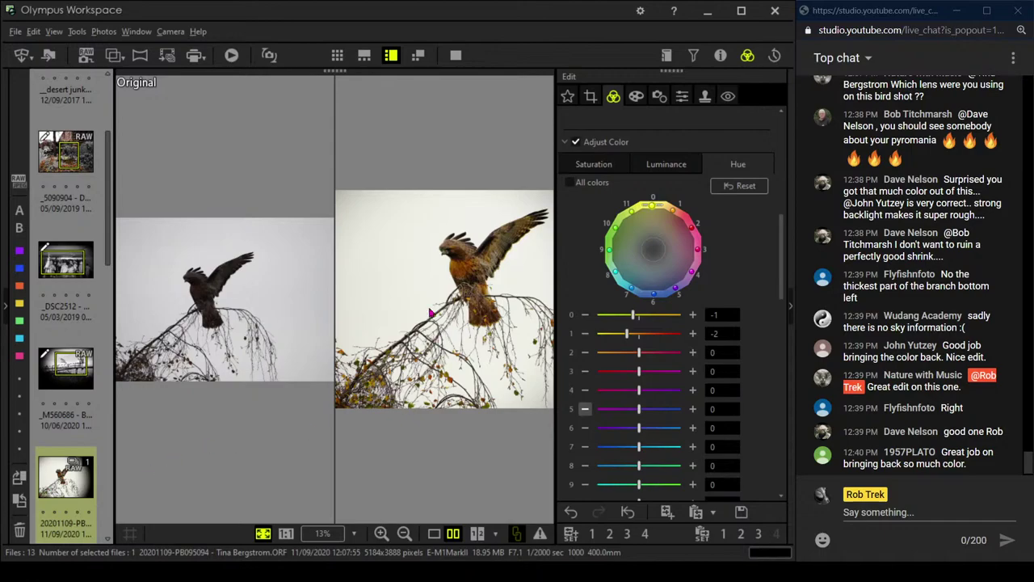
- Inspect the hawk's wing and head feathers at 1:1 in the edited image only, and return to the fitted view
left_click(490, 229)
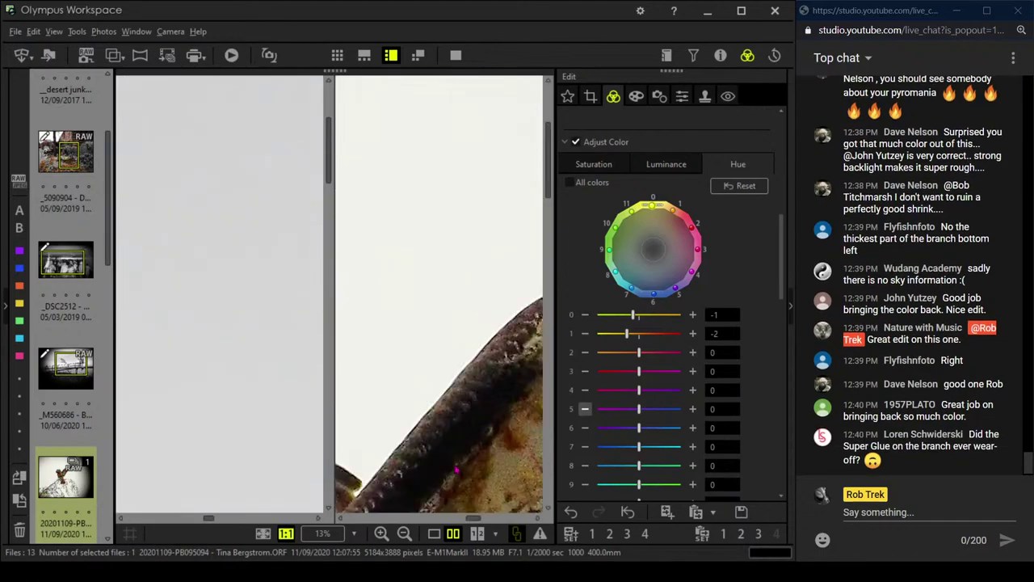
left_click(434, 533)
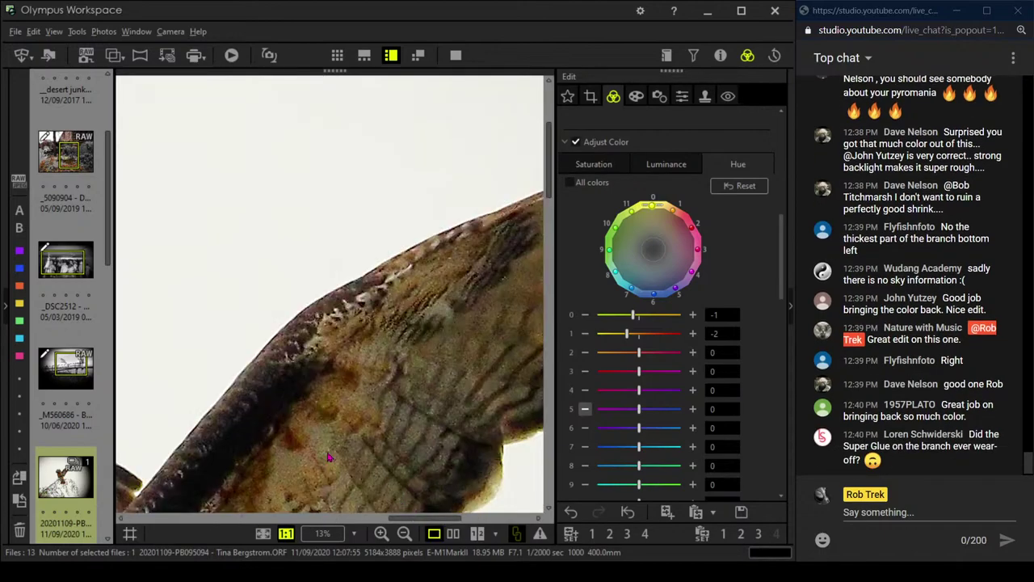
left_click_drag(360, 399, 424, 376)
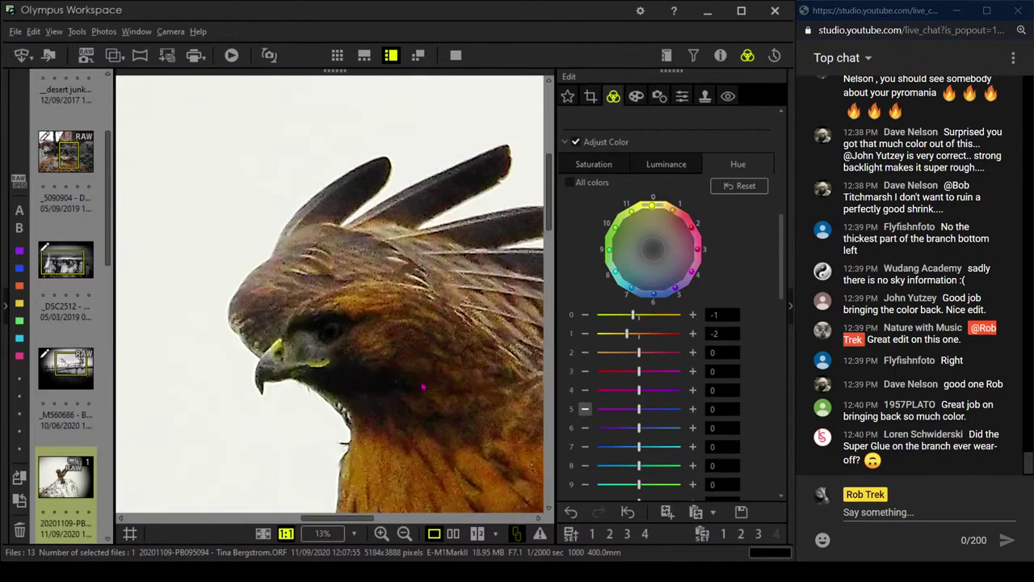
left_click(422, 386)
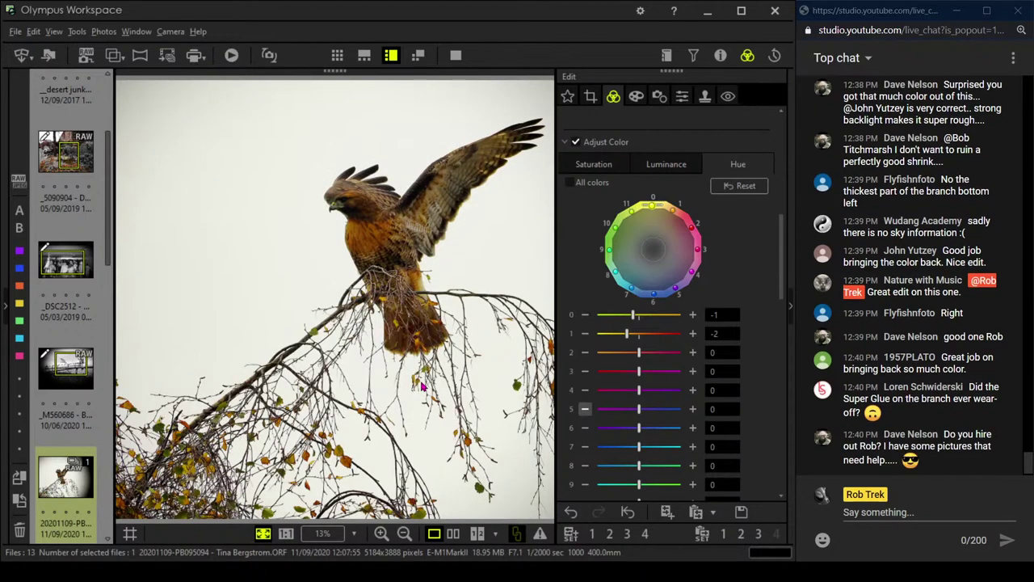
- Open the mossy forest logs photo and straighten it with a tilt adjustment of -3.6
mouse_move(158, 581)
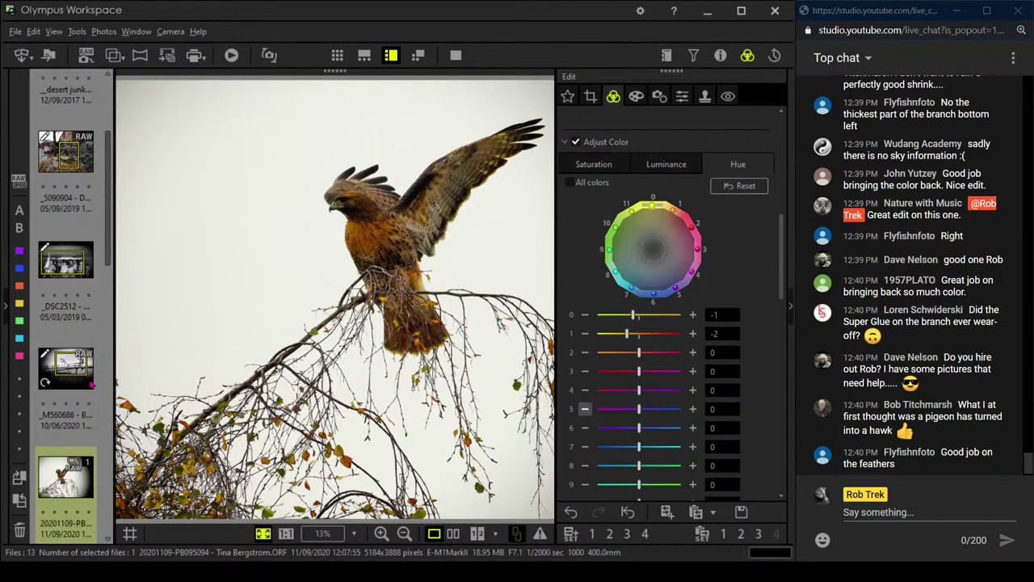
scroll(93, 396, "down", 2)
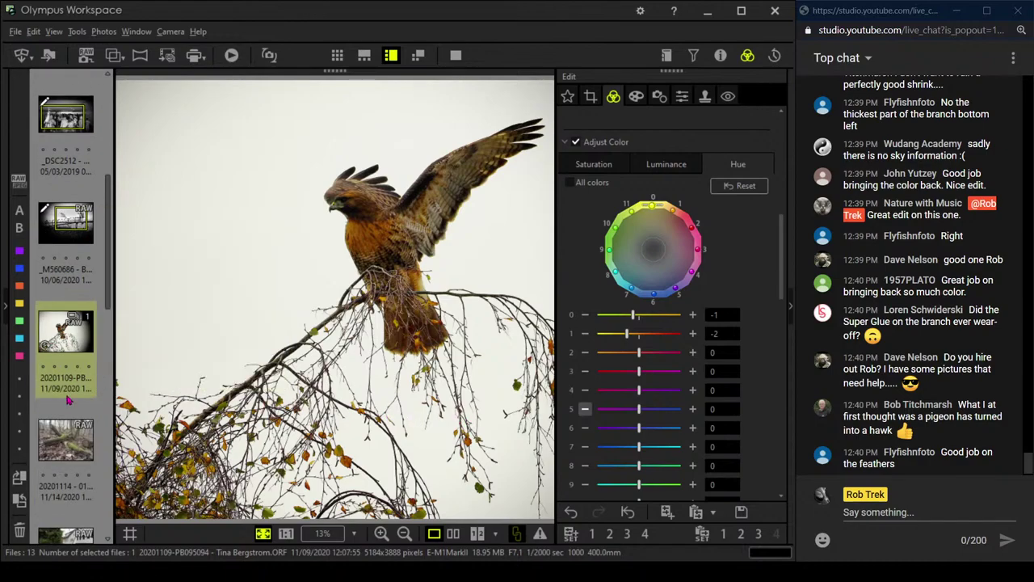
left_click(66, 440)
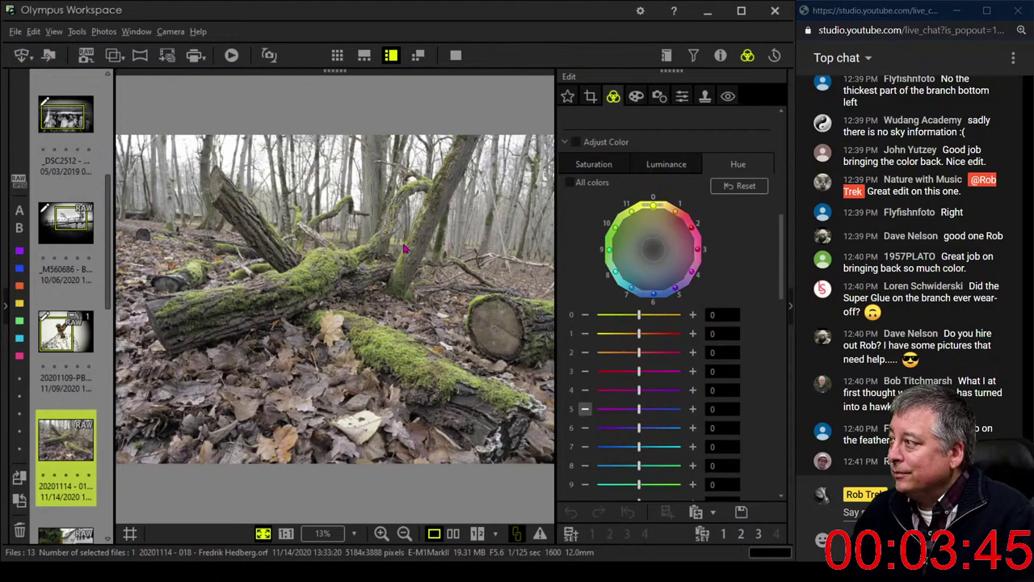
left_click(590, 97)
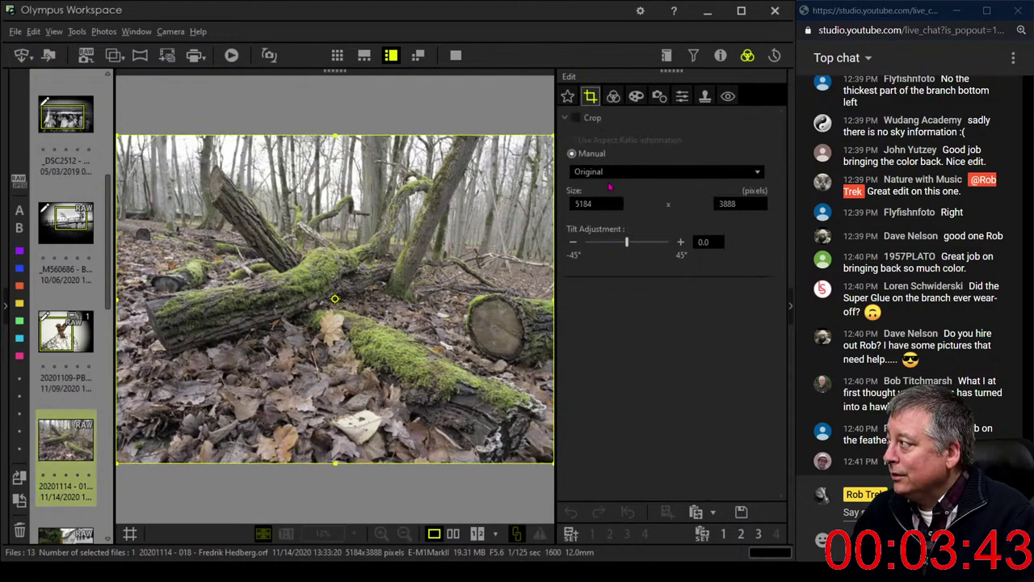
left_click_drag(627, 244, 625, 244)
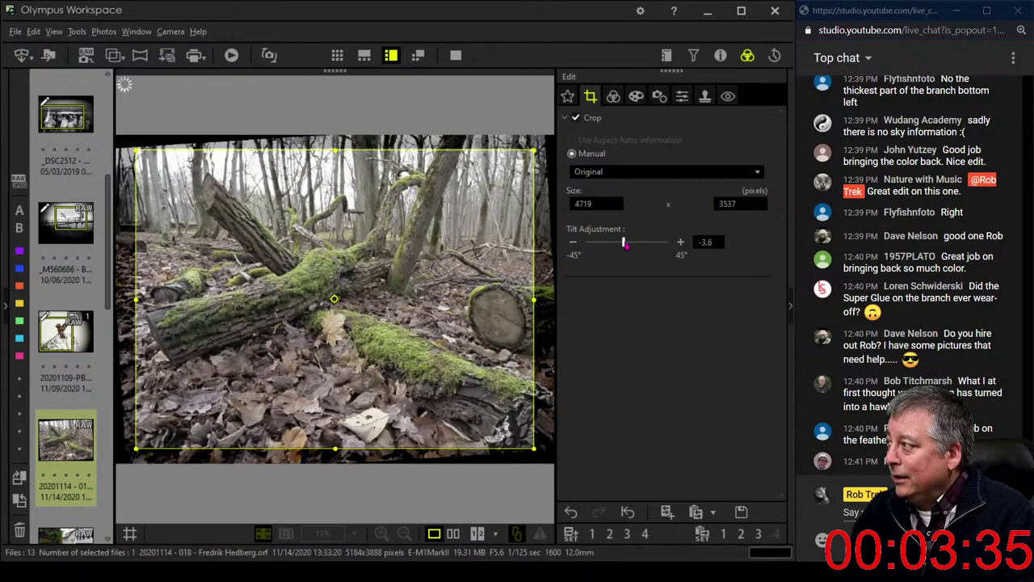
- Apply the Pop Art filter to the forest logs photo
left_click(615, 103)
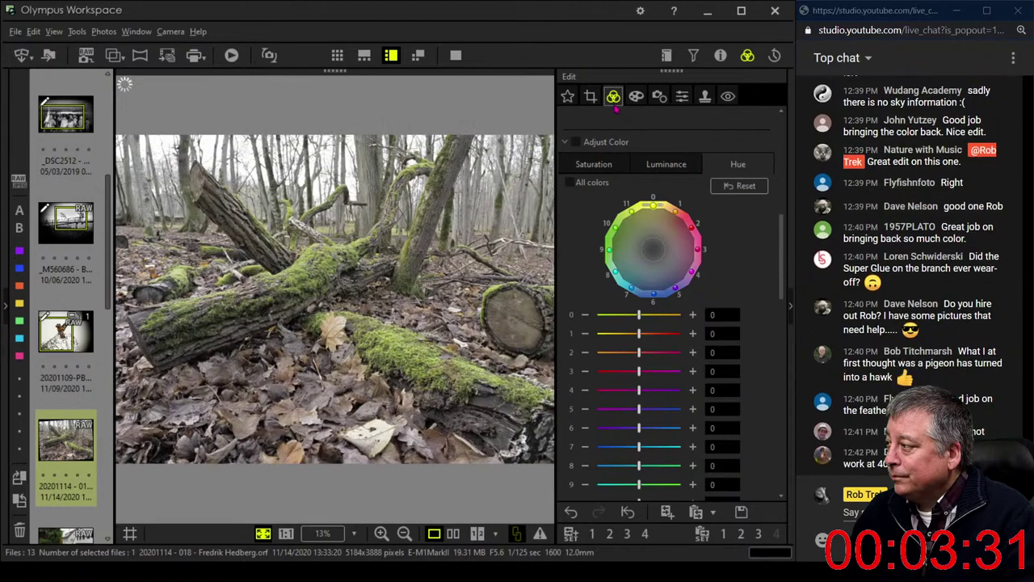
left_click(637, 98)
left_click(630, 137)
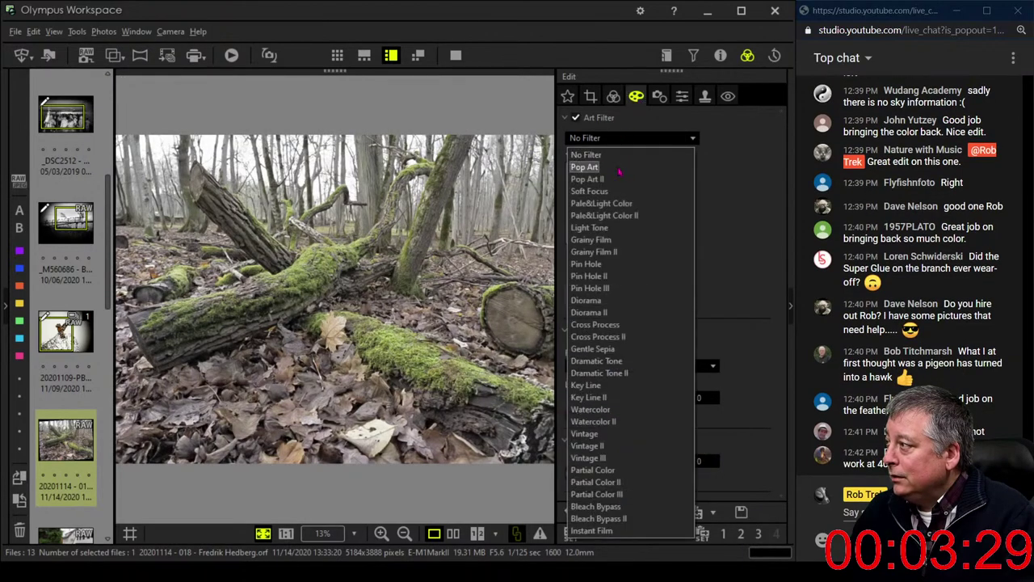
left_click(620, 168)
- In Adjust Color, lower the saturation of green ranges 9 to -5, 10 to -4 and 11 to -2, accepting the Natural picture mode
left_click(613, 96)
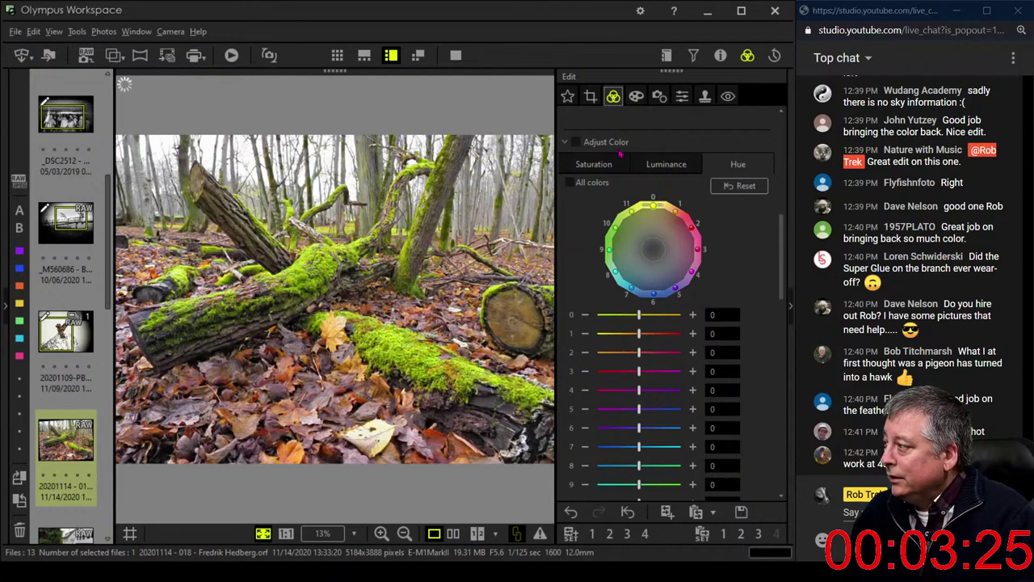
left_click(598, 165)
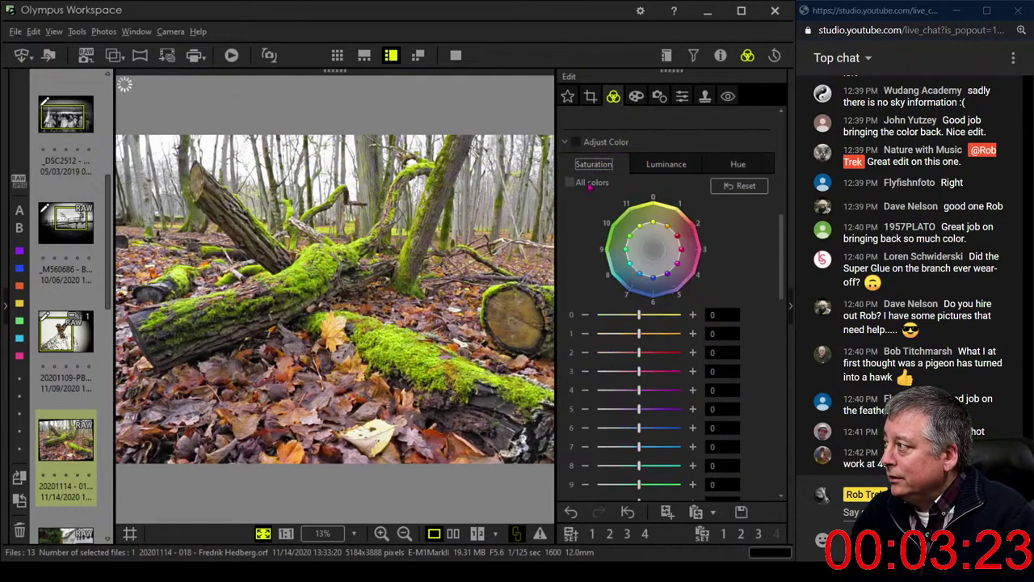
scroll(688, 408, "down", 3)
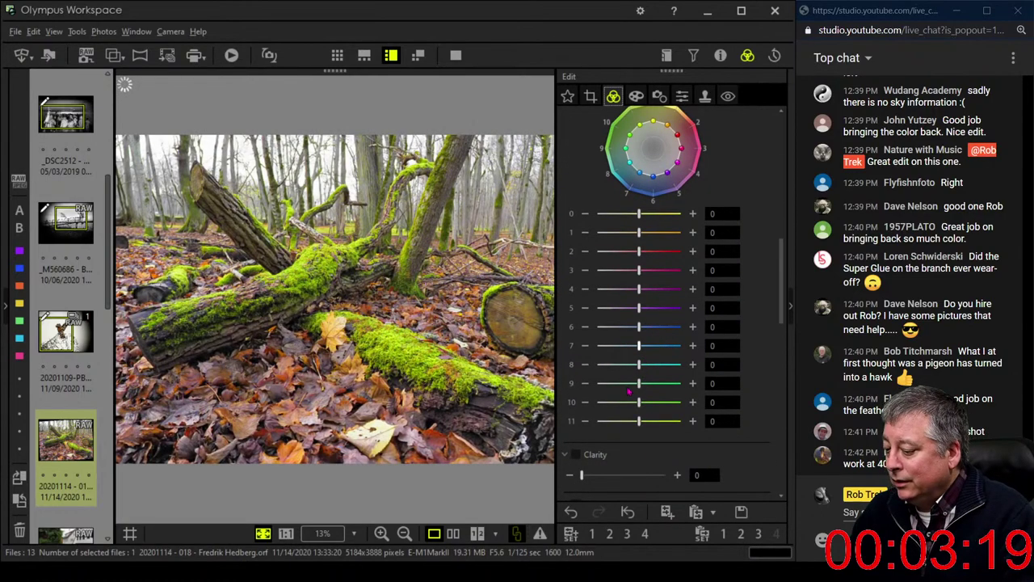
left_click_drag(639, 383, 628, 384)
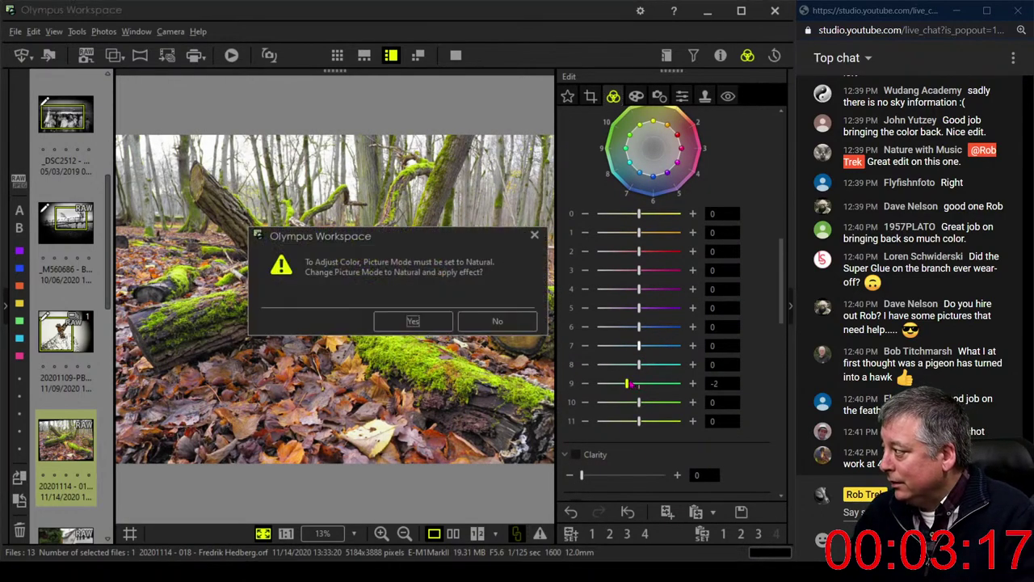
left_click(413, 321)
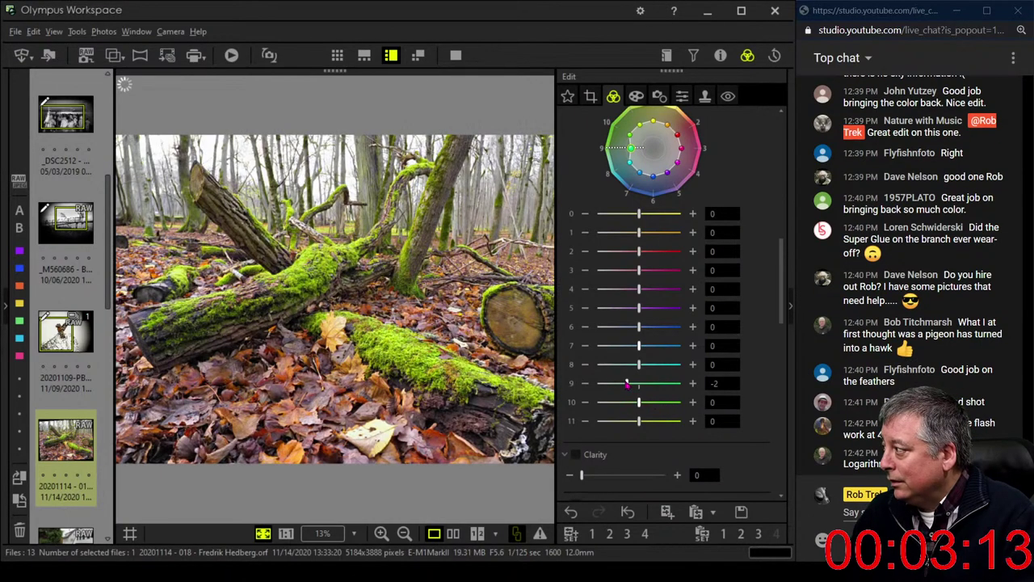
mouse_move(627, 386)
left_mouse_down()
mouse_move(615, 387)
mouse_move(613, 402)
mouse_move(609, 384)
left_mouse_up()
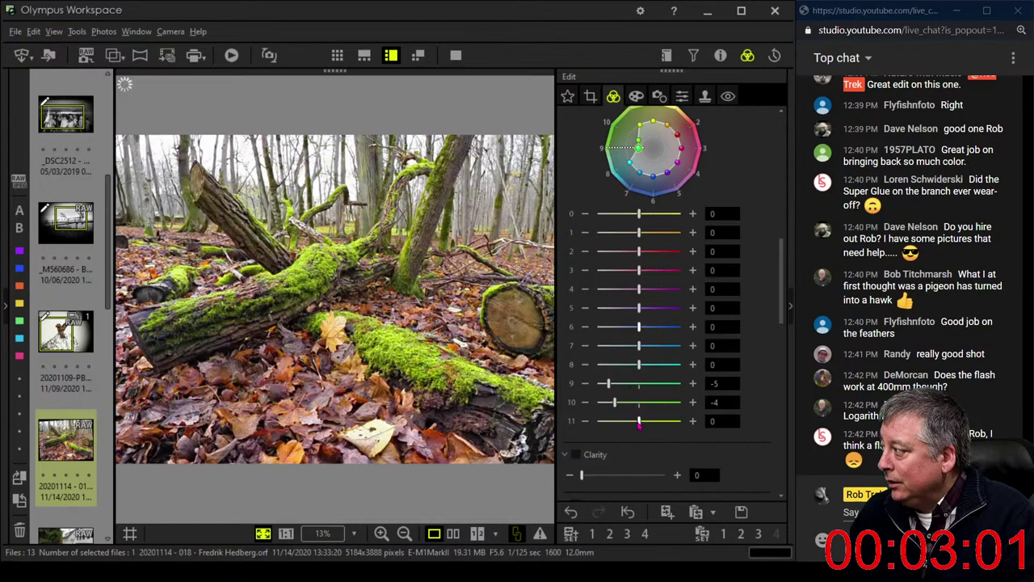
left_click_drag(638, 421, 627, 421)
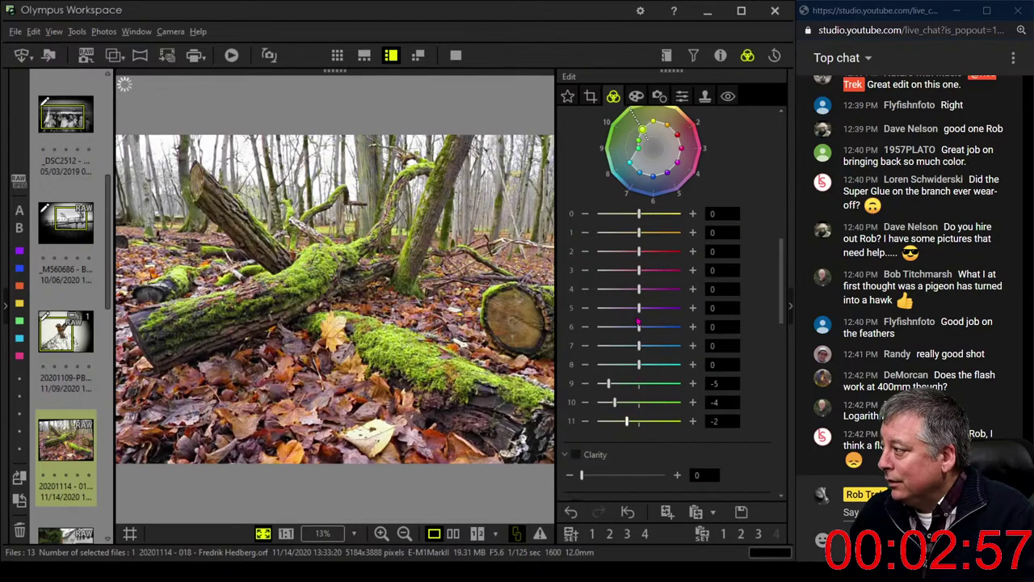
- Set the saturation of range 0 to 3 and ranges 1 and 2 to 2, and lower range 10 to -5 and range 11 to -4
left_click_drag(638, 251, 661, 235)
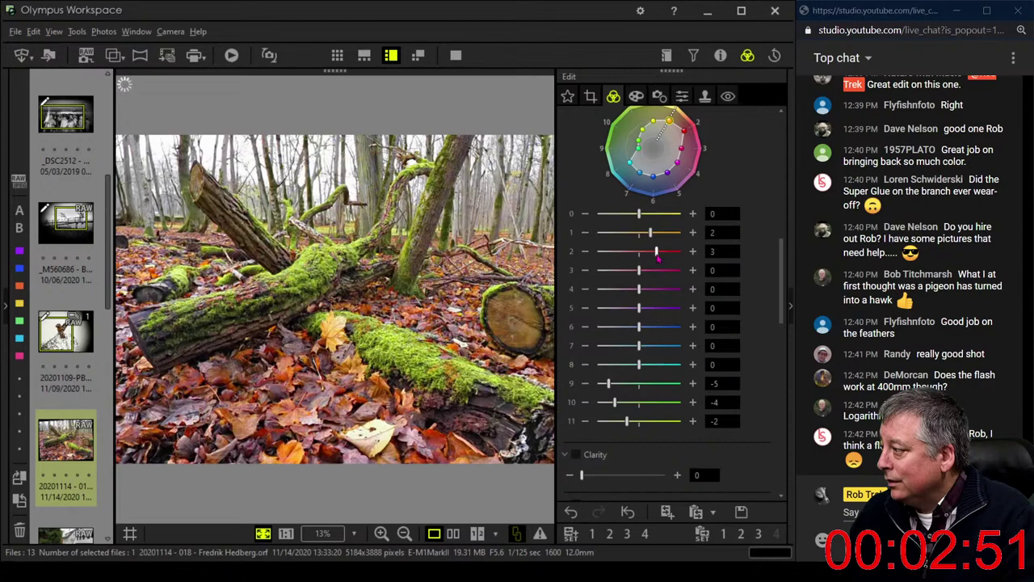
scroll(657, 257, "down", 1)
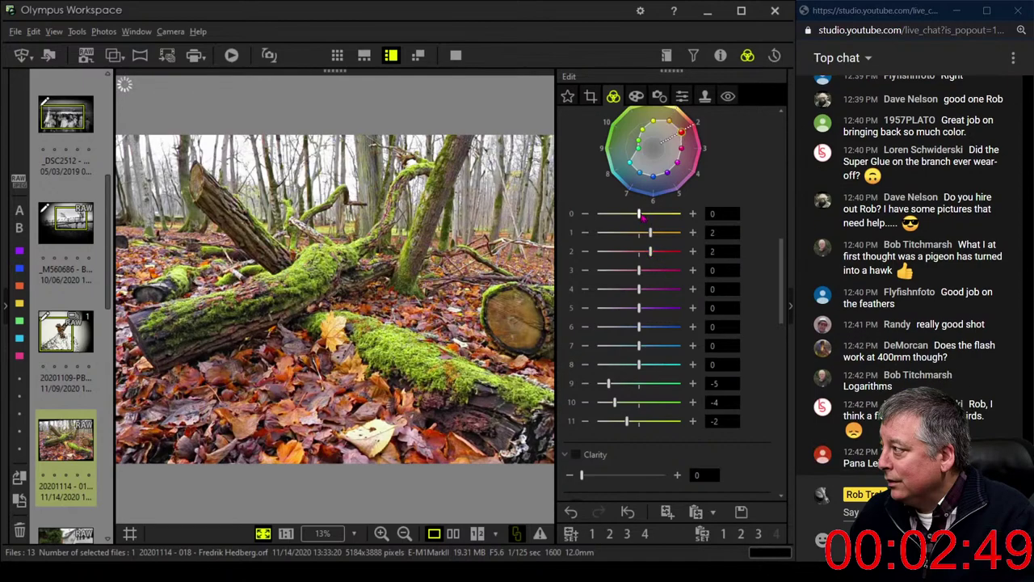
left_click_drag(639, 214, 656, 214)
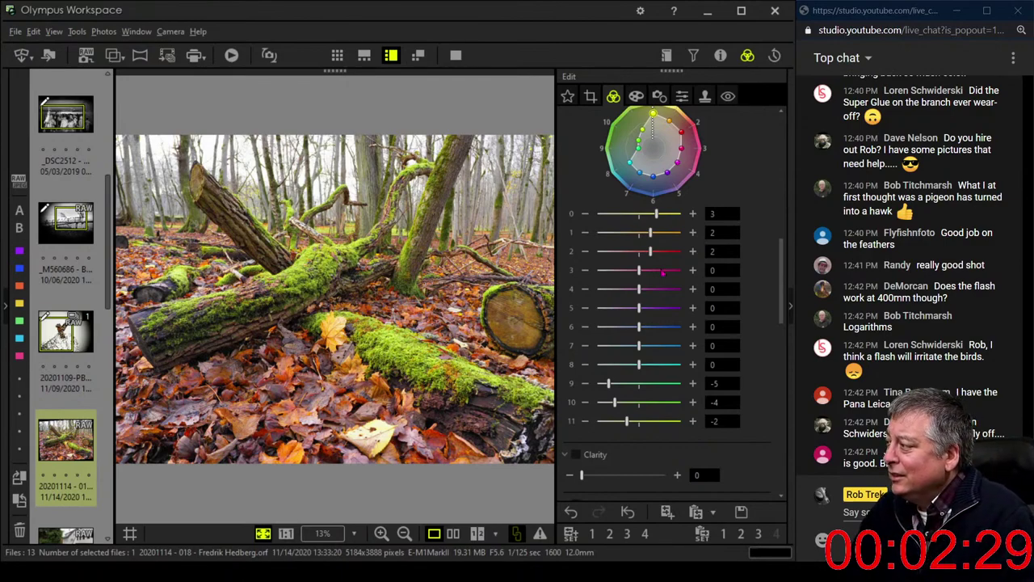
left_click_drag(613, 401, 614, 424)
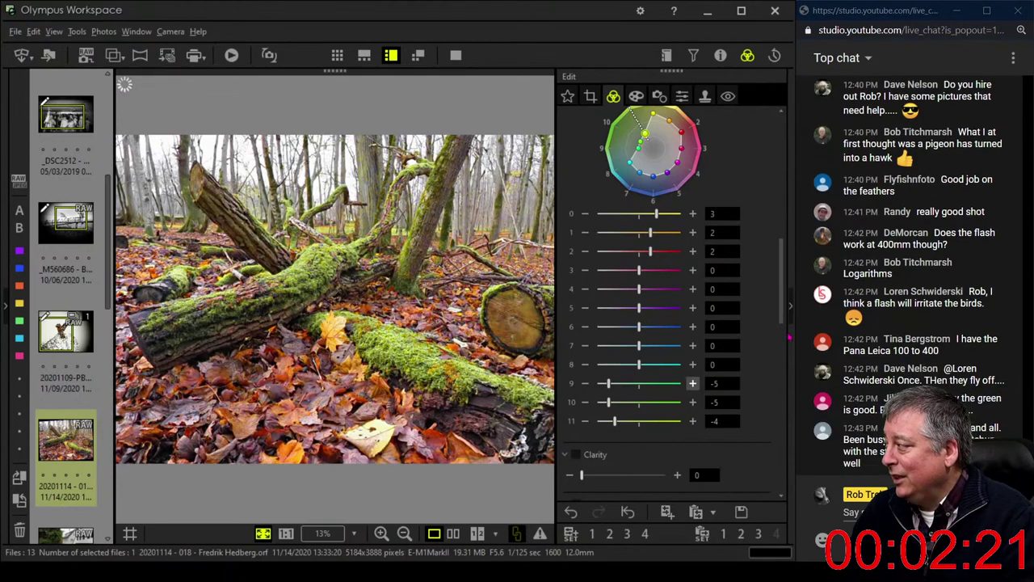
- Try stronger and weaker leaf colours, settling on a saturation of 2 for yellow range 0, 3 for orange range 1 and 2 for red range 2
left_click_drag(786, 327, 780, 276)
scroll(664, 347, "down", 3)
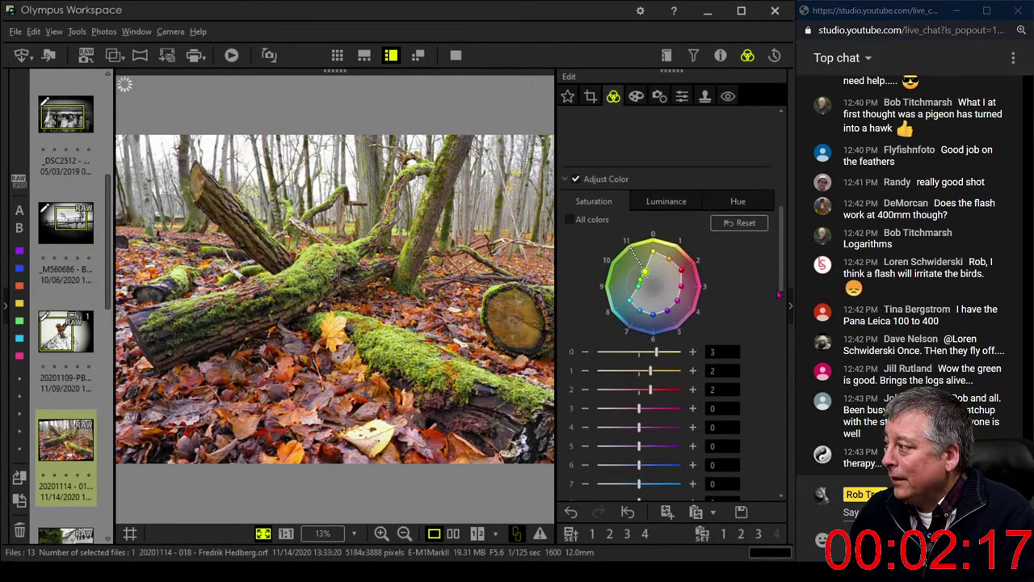
left_click_drag(651, 324, 657, 324)
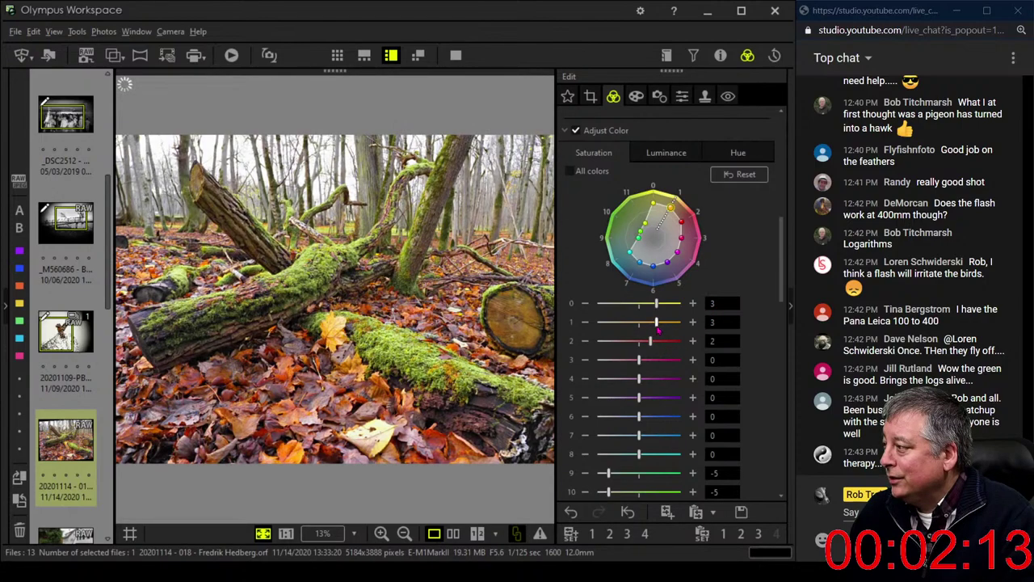
left_click_drag(656, 324, 682, 341)
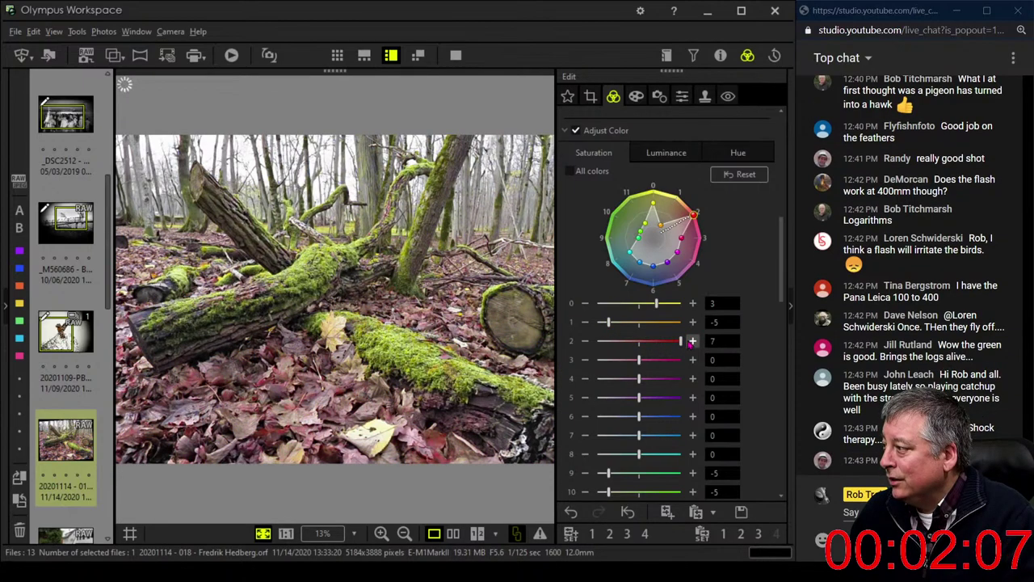
left_click_drag(681, 341, 576, 299)
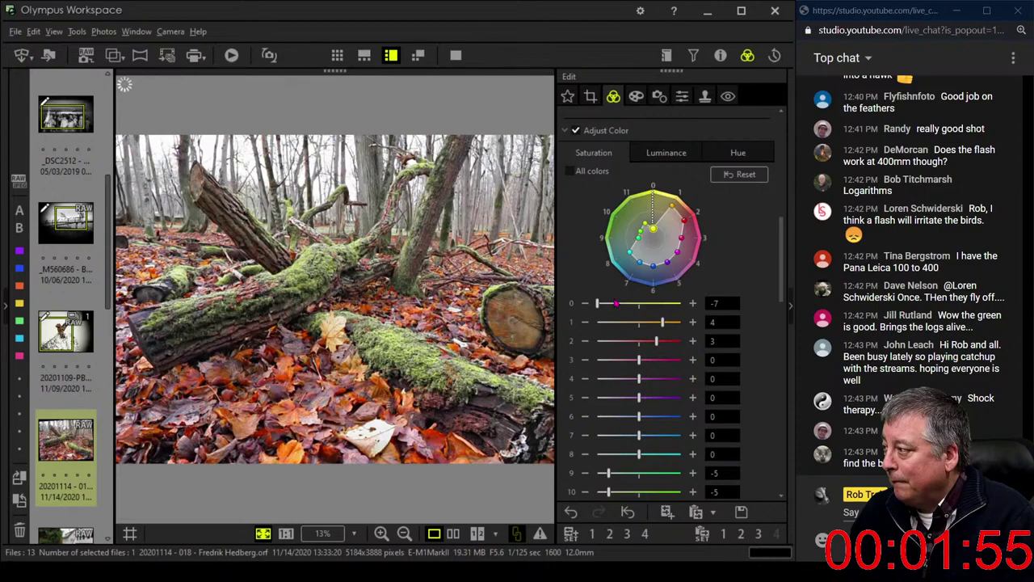
left_click_drag(599, 303, 651, 305)
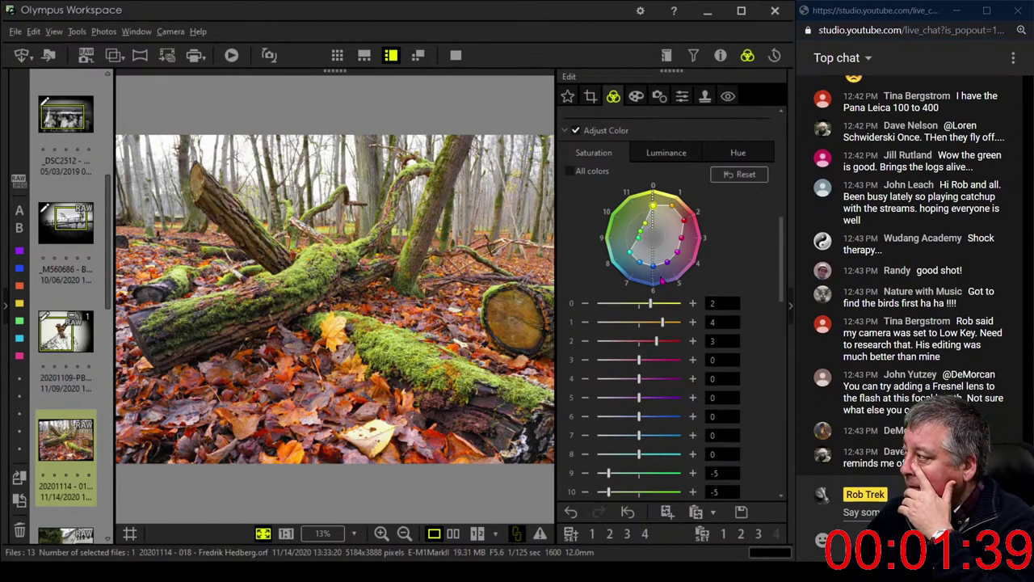
left_click_drag(662, 322, 656, 348)
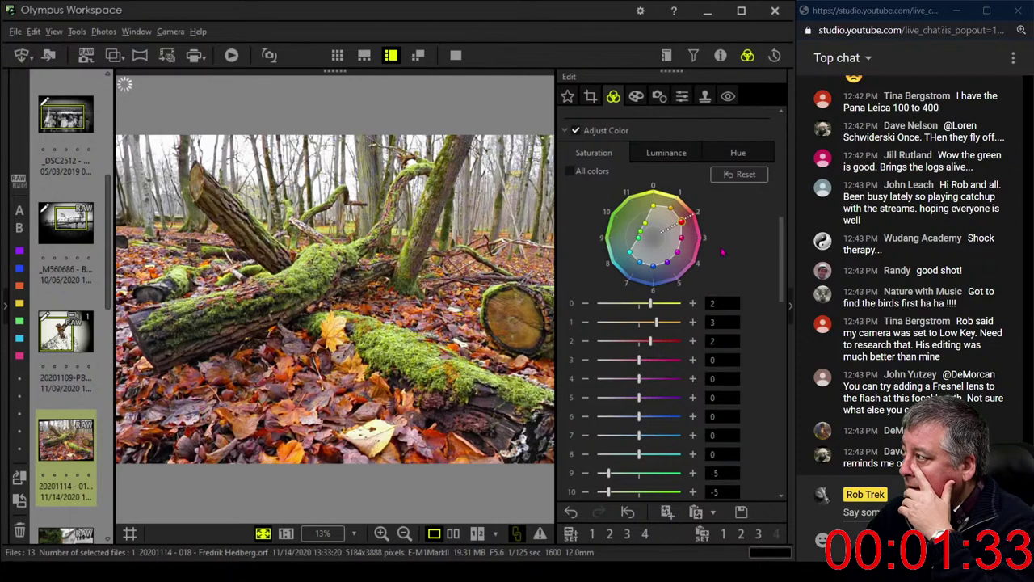
- Darken the edges of the forest photo with a vignetting adjustment of -26
left_click(637, 97)
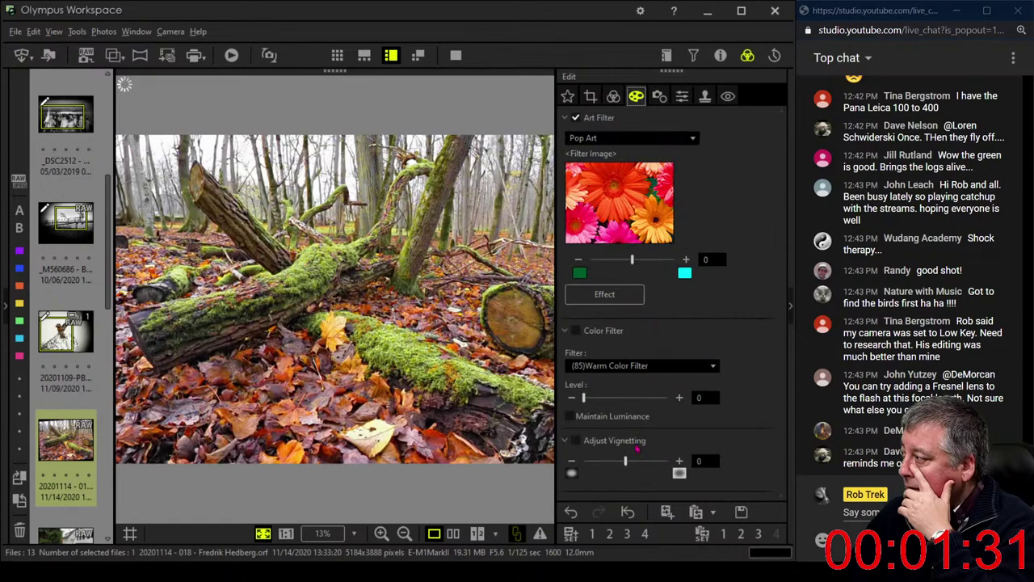
left_click_drag(627, 461, 589, 461)
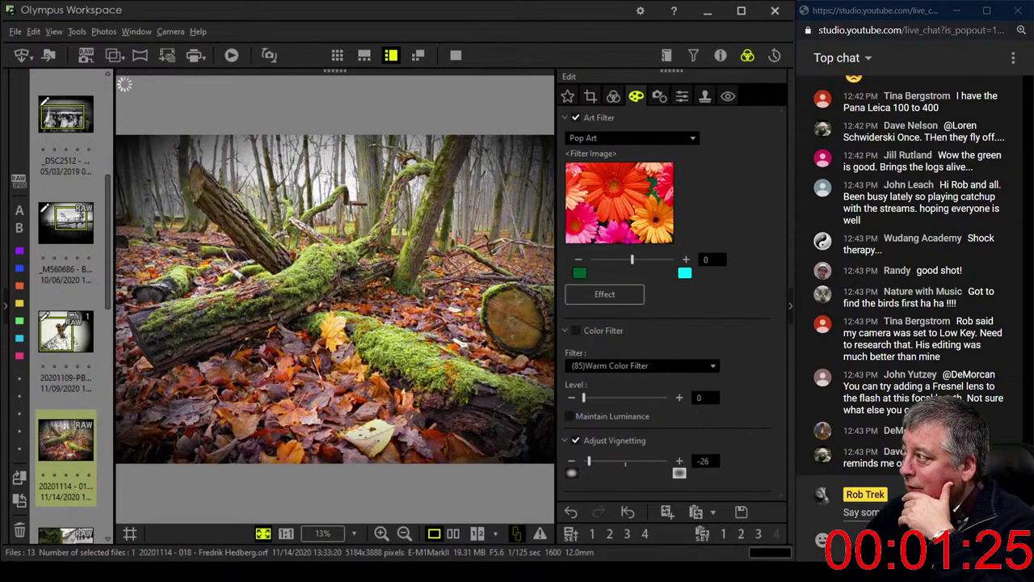
left_click(590, 98)
left_click(622, 171)
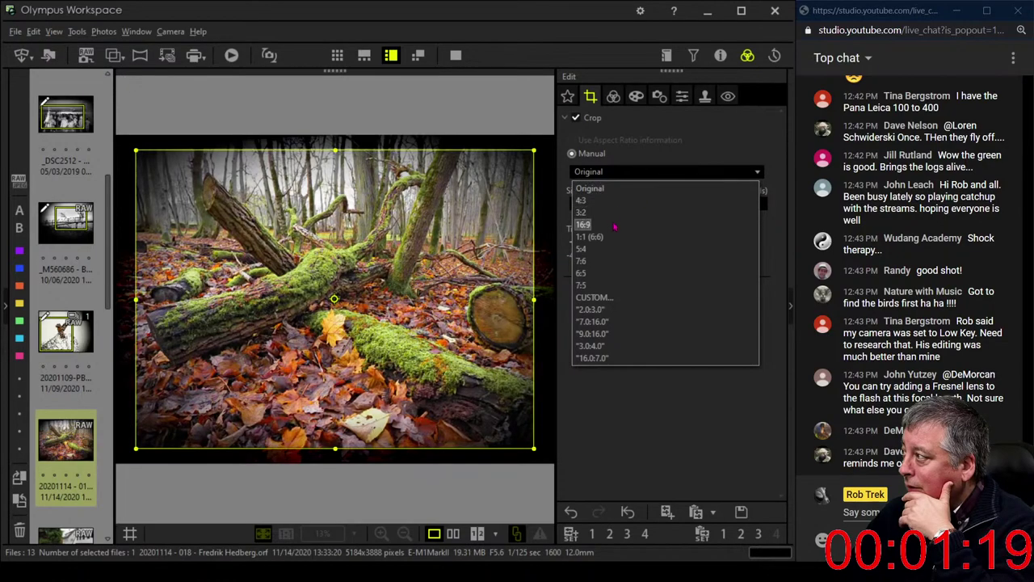
- Replace the Pop Art filter with Soft Focus
left_click(636, 97)
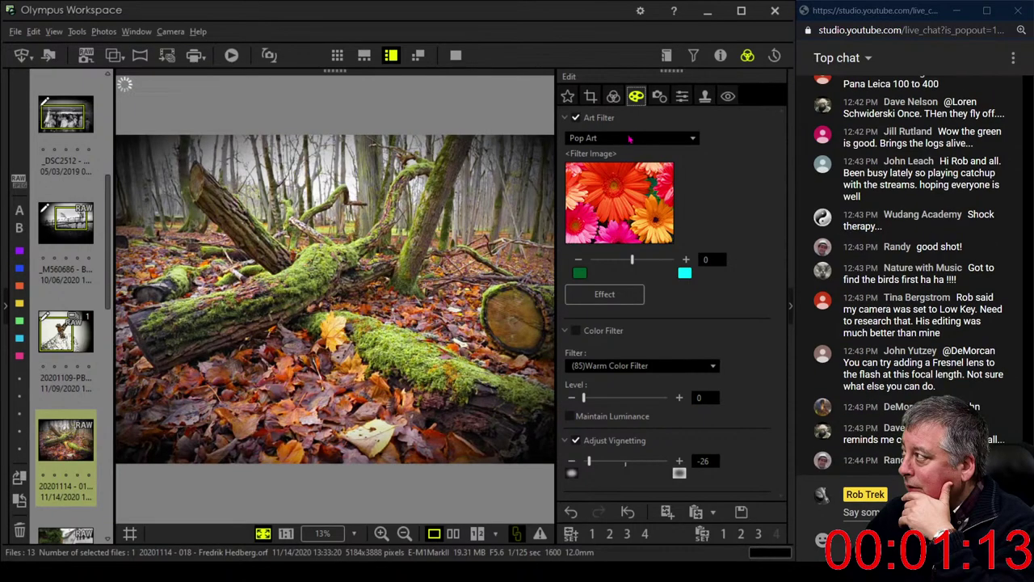
left_click(630, 136)
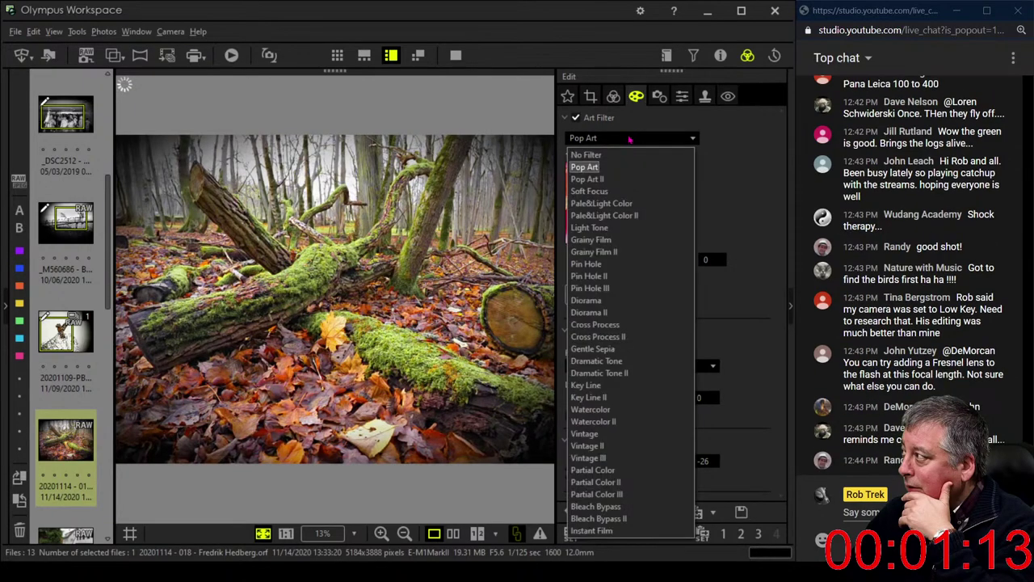
left_click(616, 192)
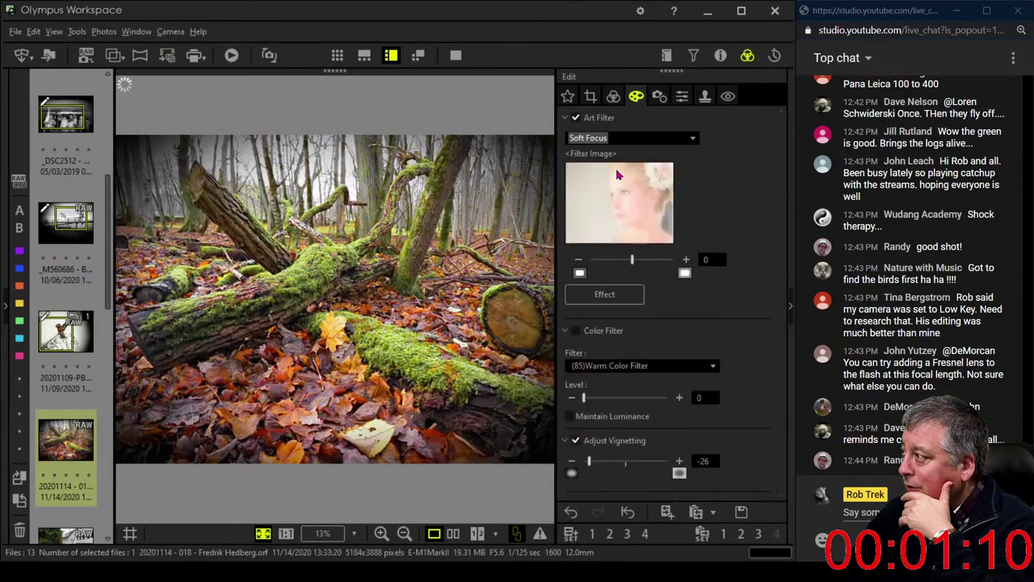
- Reset the saturation adjustments and set both orange range 1 and red range 2 to 3
left_click(614, 100)
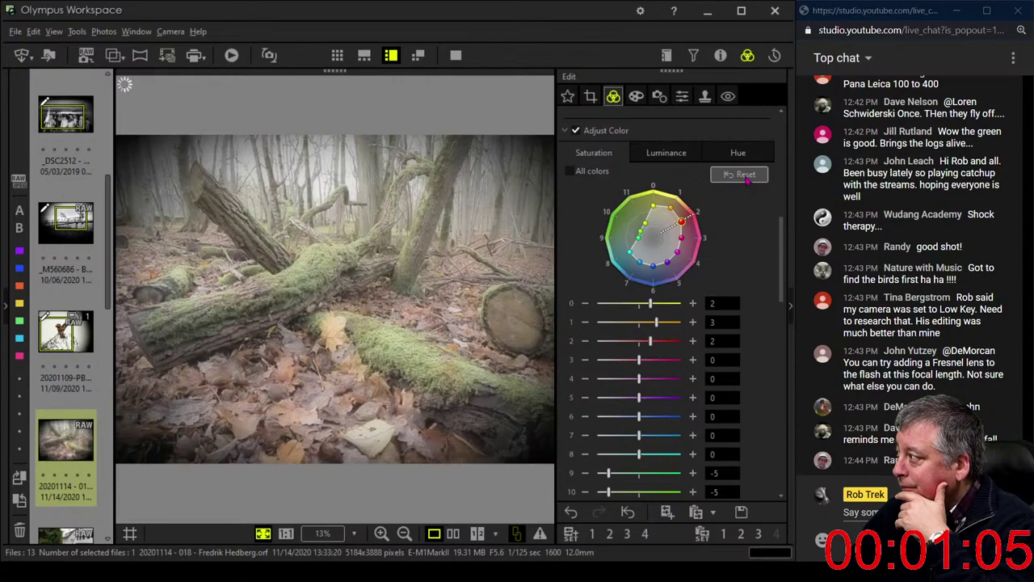
left_click(746, 178)
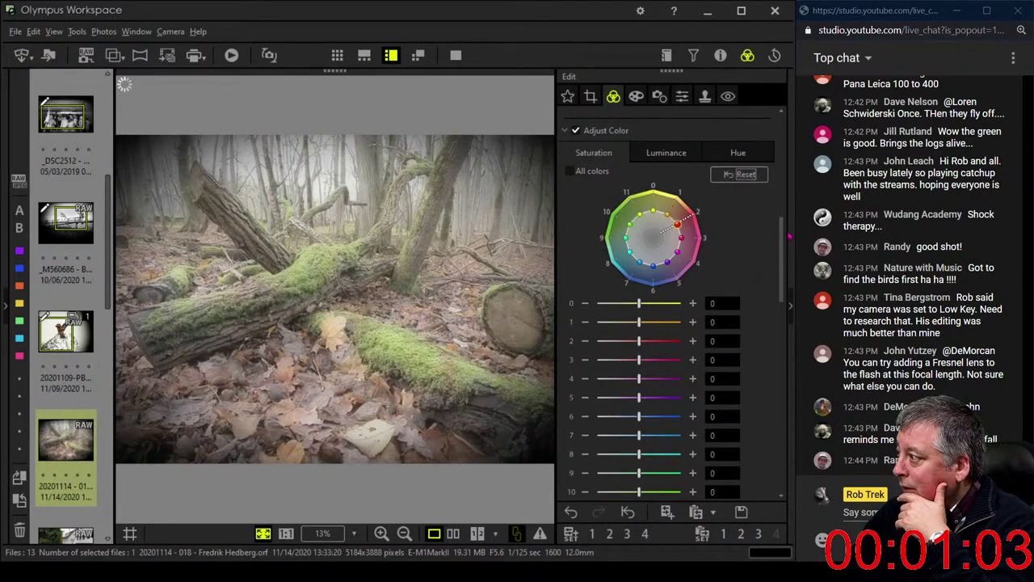
left_click_drag(638, 340, 661, 327)
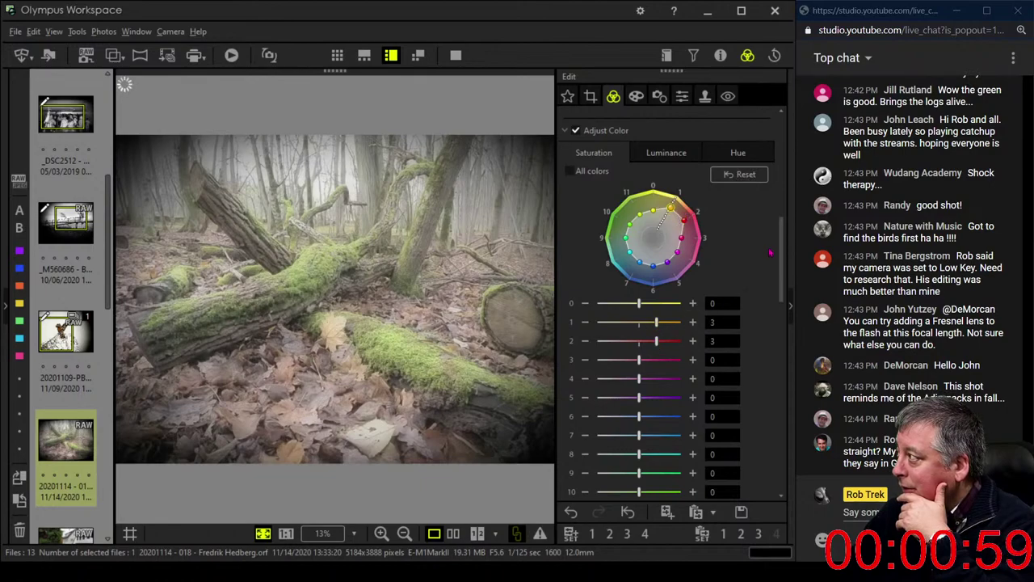
- Pull down the shadows and midtones on the RGB tone curve to darken the photo
left_click_drag(779, 248, 776, 343)
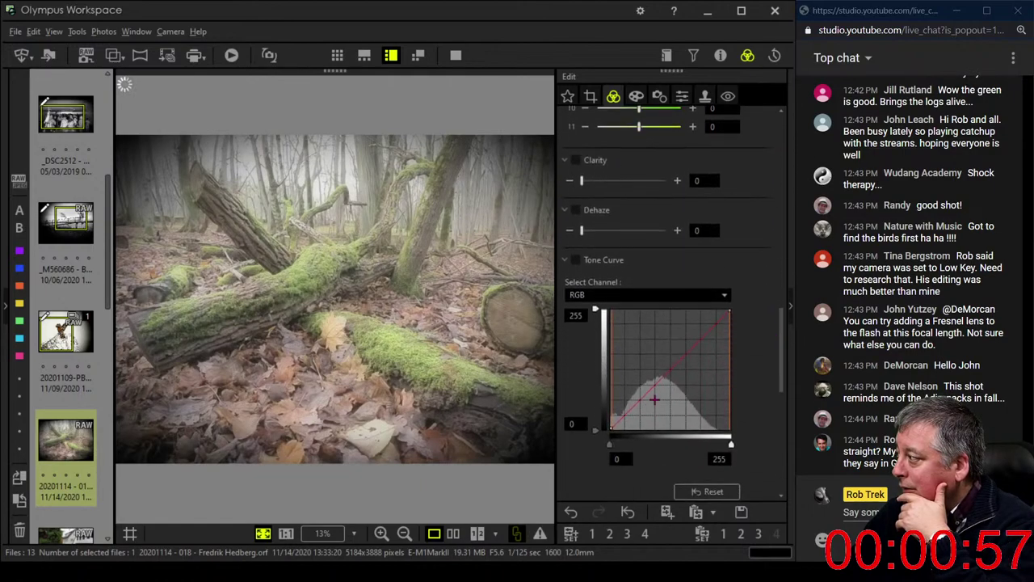
left_click_drag(623, 423, 654, 410)
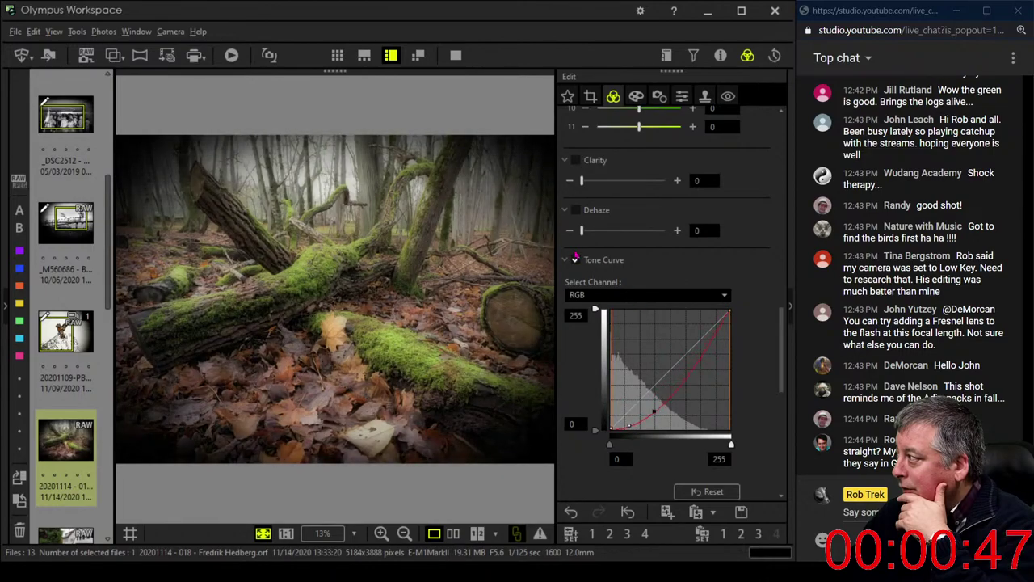
- Set clarity to 8, dehaze to 12, and the saturation of color ranges 0, 1, 2, 9 and 10 to 1, 6, 4, 3 and 2
left_click_drag(585, 232, 595, 233)
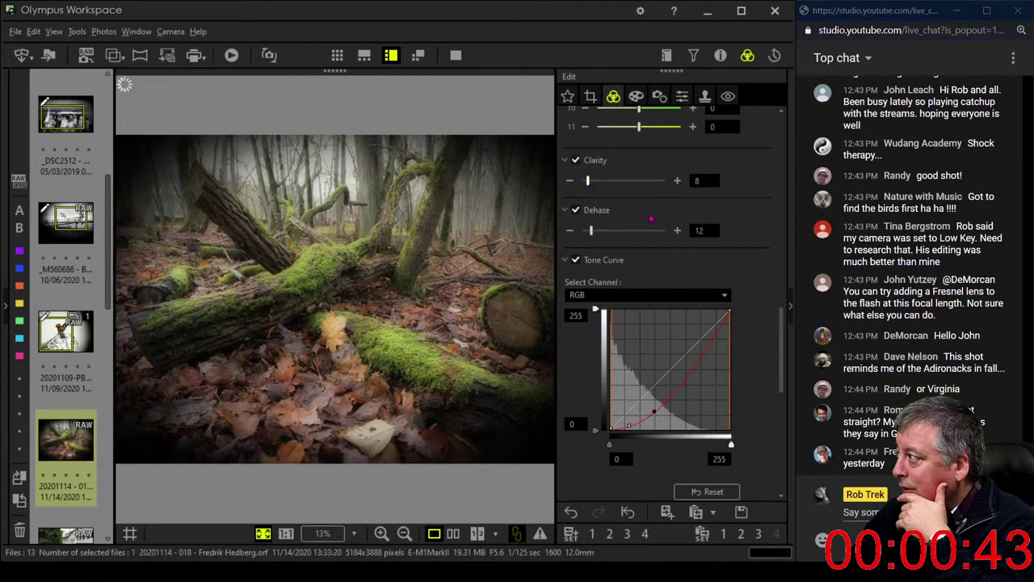
scroll(651, 220, "up", 2)
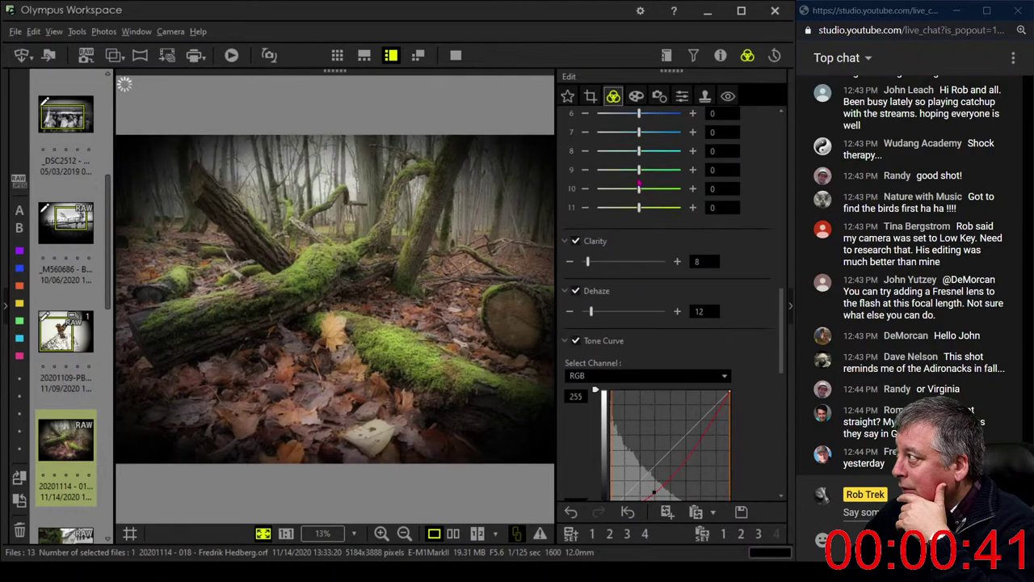
mouse_move(639, 170)
left_mouse_down()
mouse_move(662, 173)
mouse_move(648, 190)
mouse_move(656, 171)
left_mouse_up()
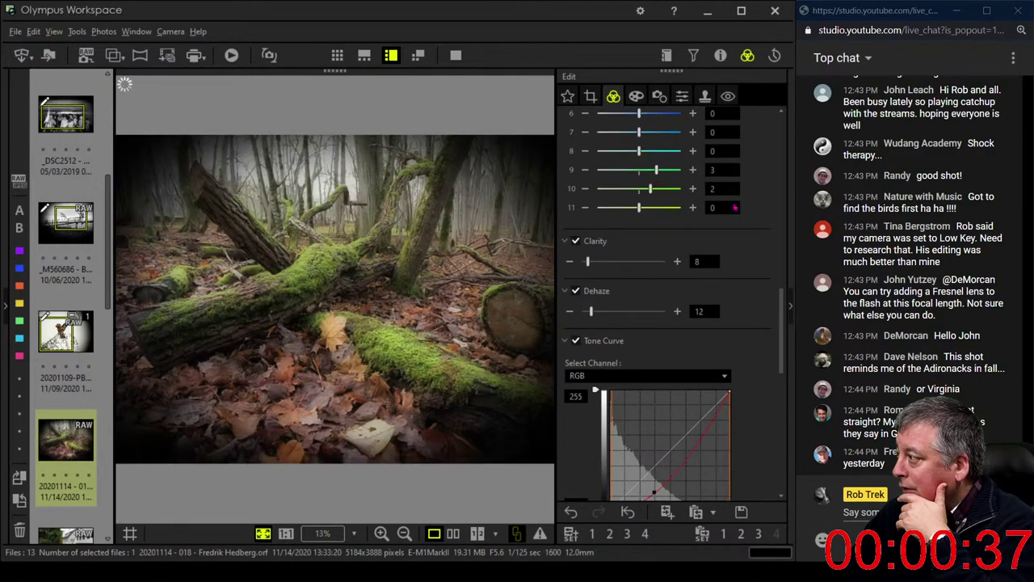
scroll(707, 254, "up", 5)
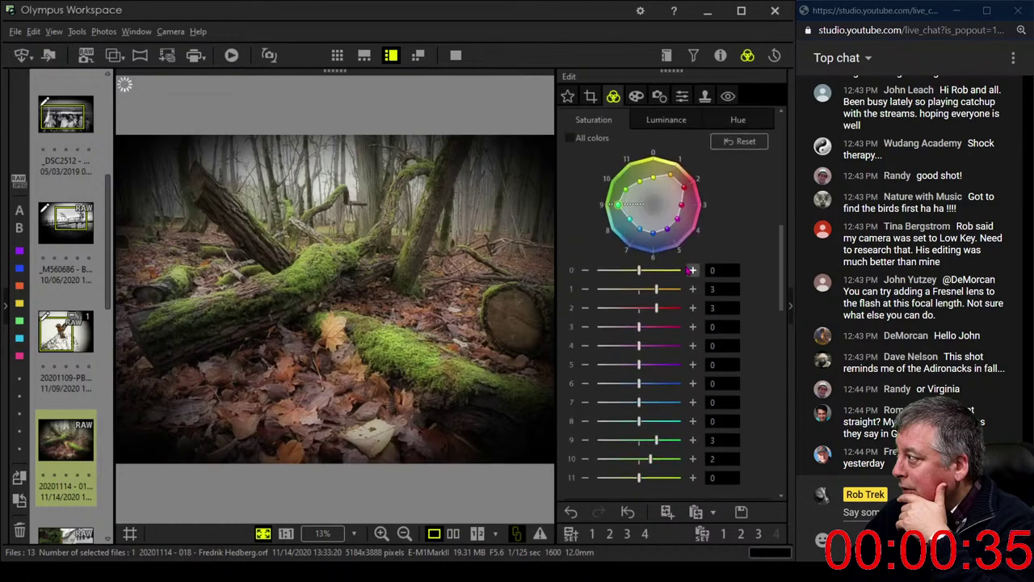
left_click_drag(662, 308, 644, 271)
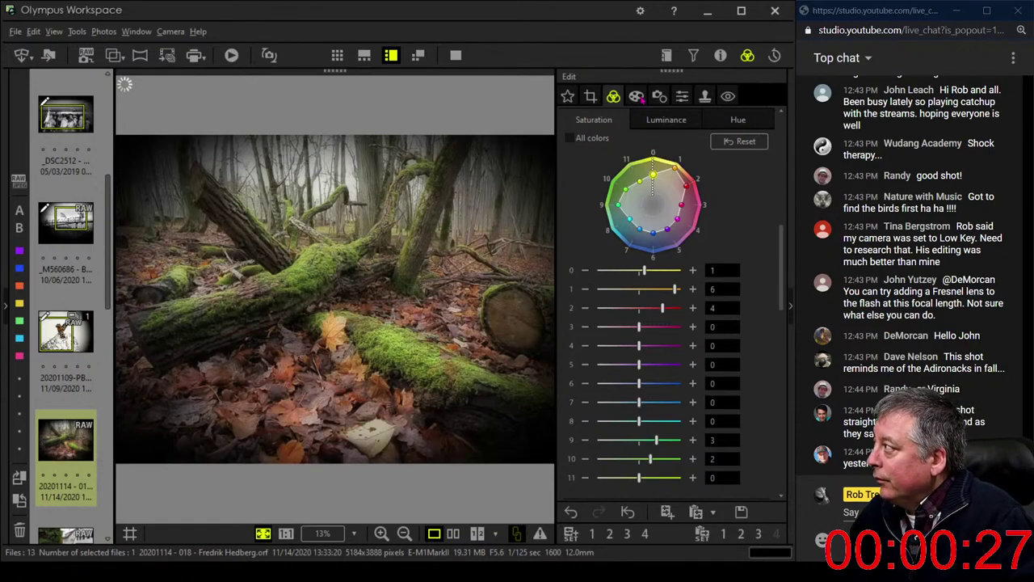
- Lighten the dark edges of the forest photo by setting the vignetting adjustment to -10
left_click(636, 96)
left_click_drag(589, 466, 611, 467)
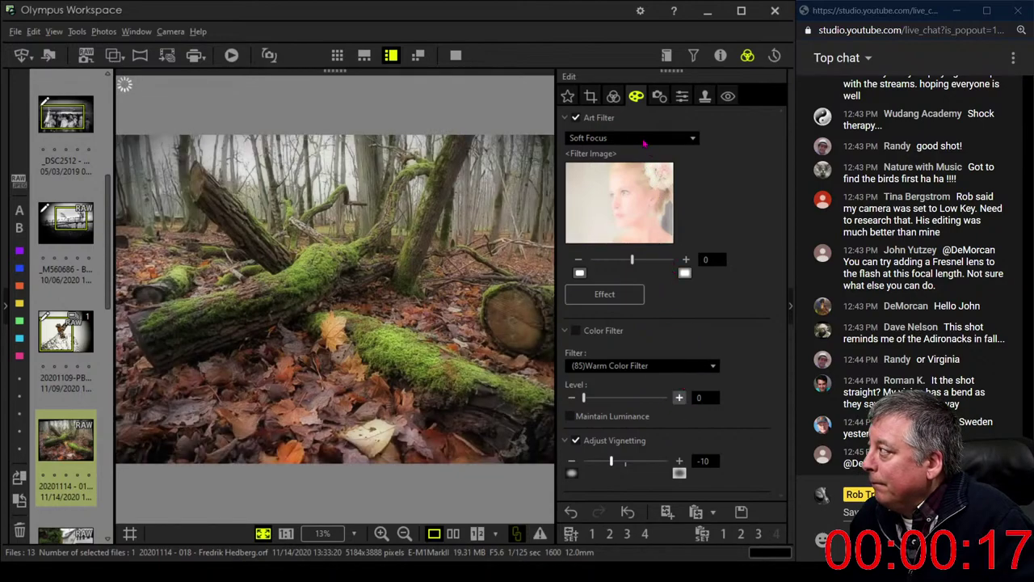
- Reshape the RGB tone curve to deepen the darkest shadows and lift the midtones for stronger contrast
left_click(613, 96)
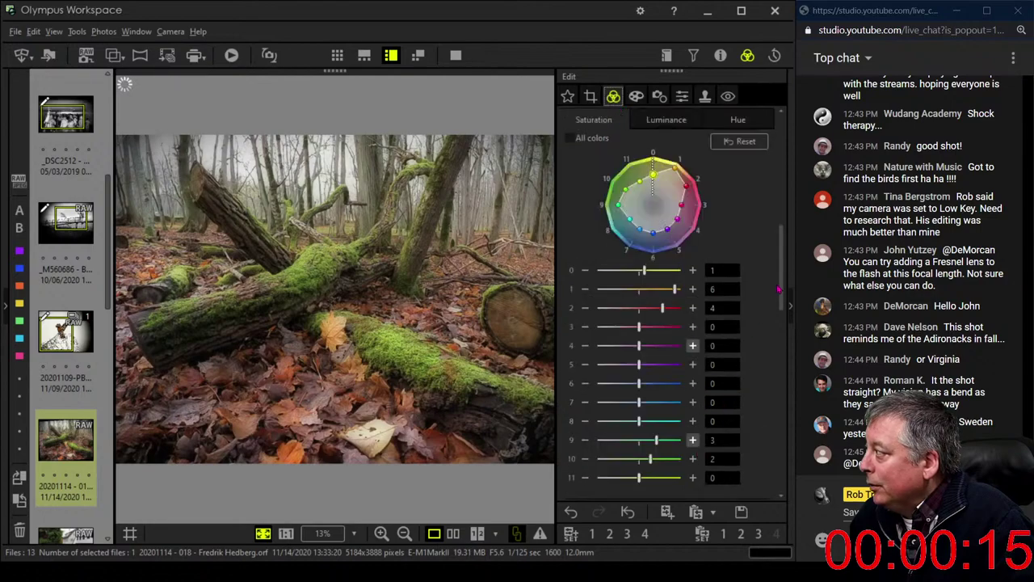
scroll(727, 323, "down", 5)
left_click(629, 452)
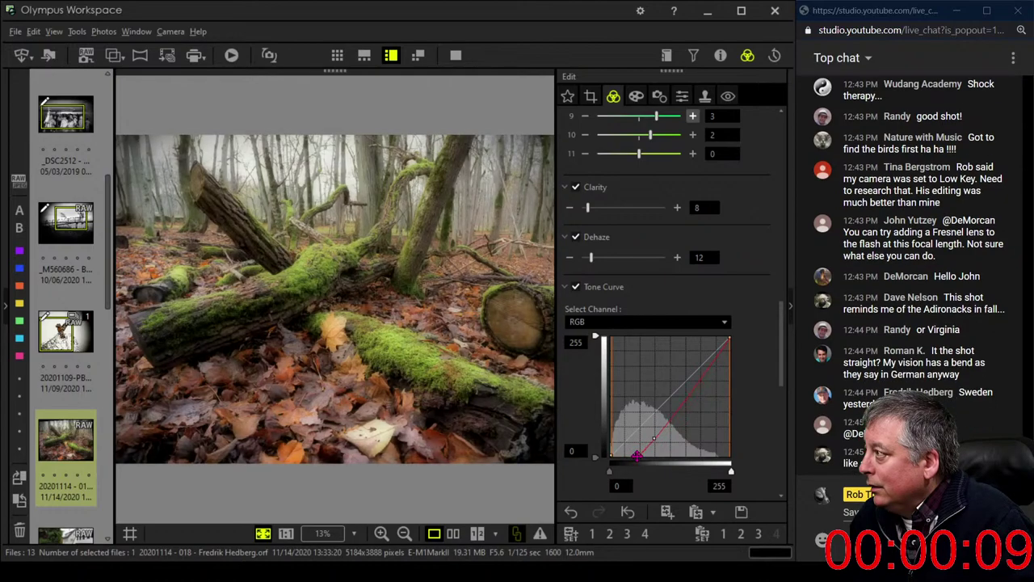
left_click_drag(638, 455, 672, 410)
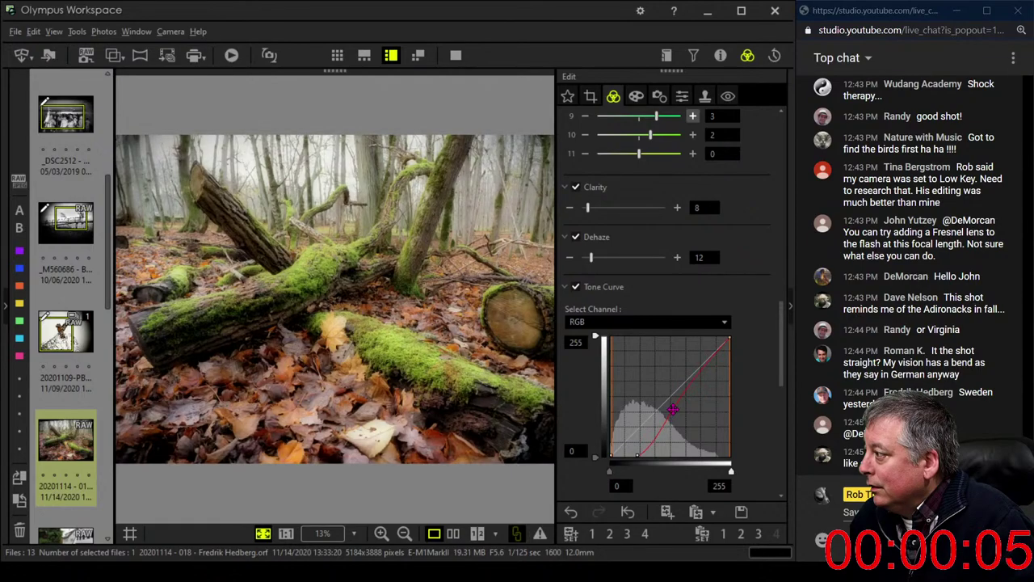
left_click(638, 453)
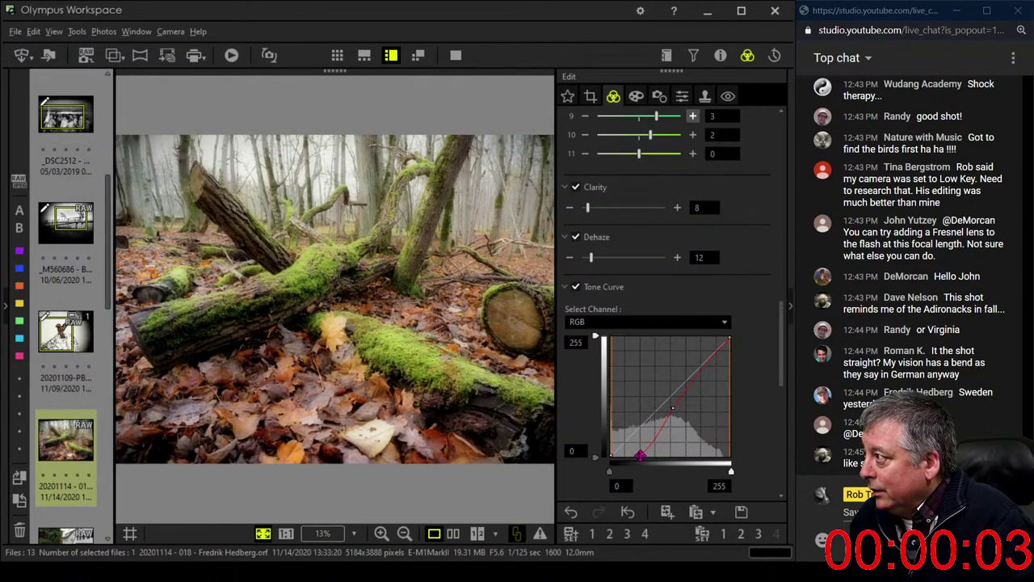
- Straighten the forest photo with a tilt adjustment of -4.9 degrees
left_click(590, 96)
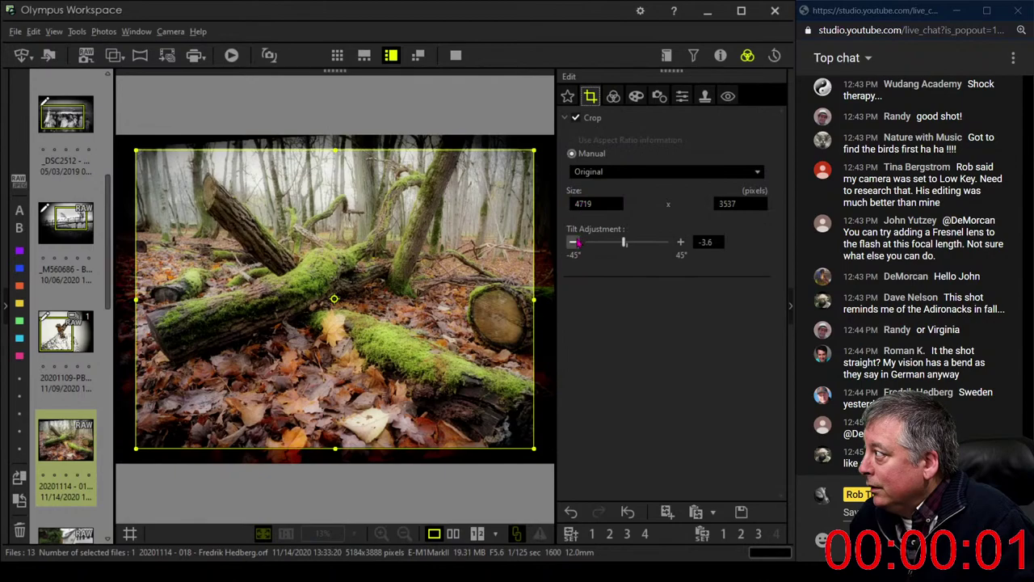
left_click(572, 242)
left_click(573, 242)
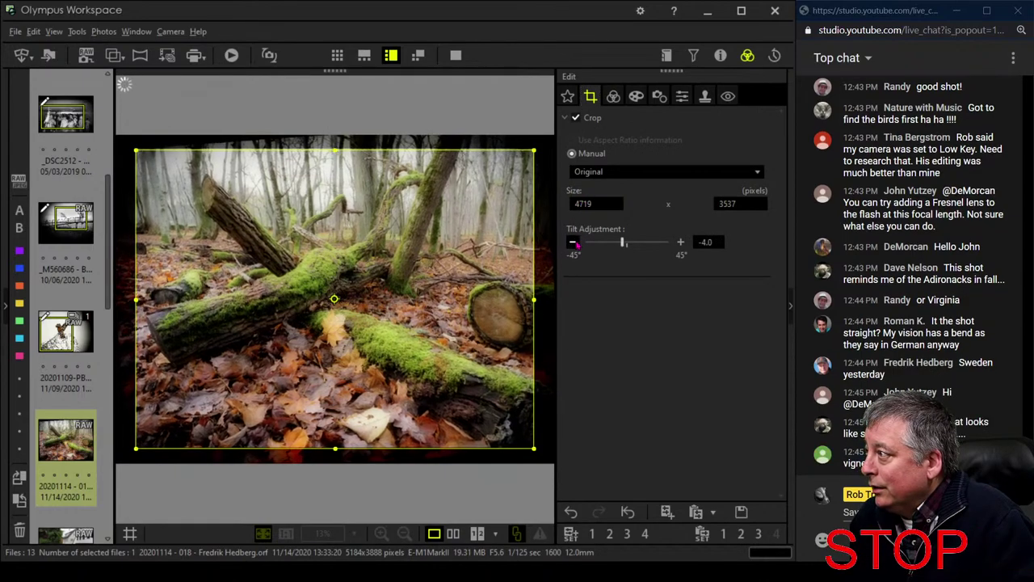
left_click(573, 242)
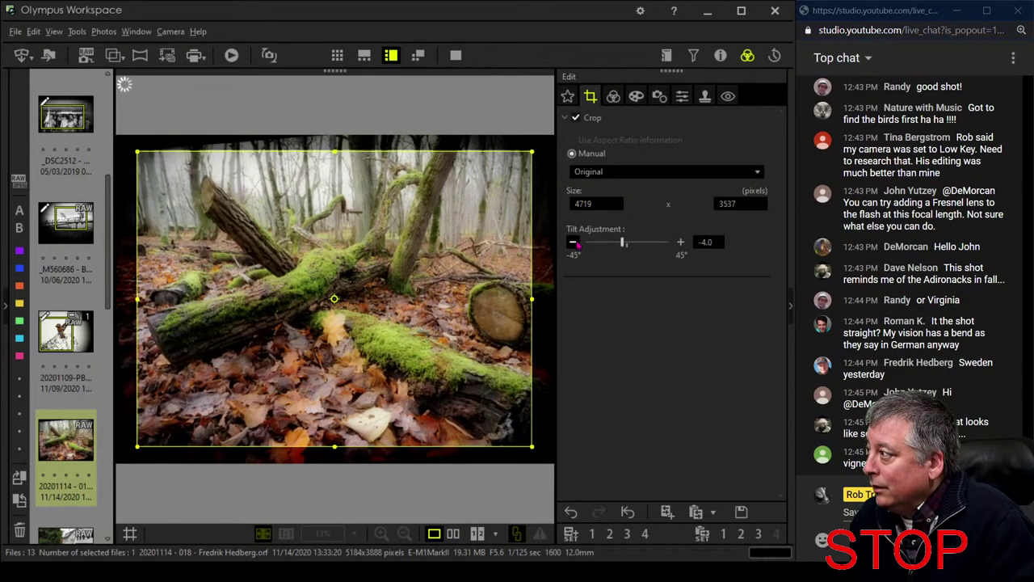
left_click(613, 97)
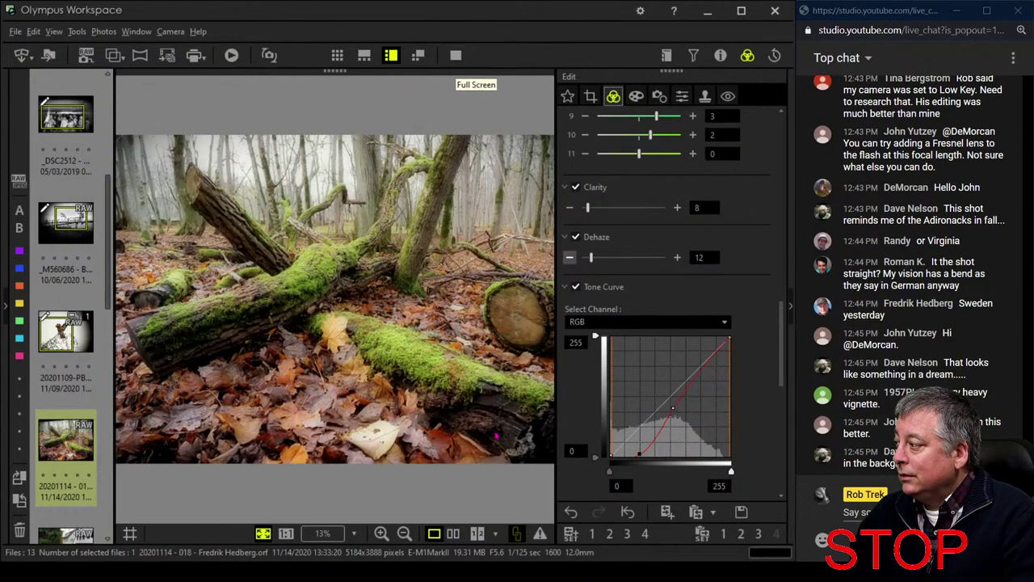
- Compare the original and edited forest photo side by side at full screen, and return to the single-image view
left_click(455, 534)
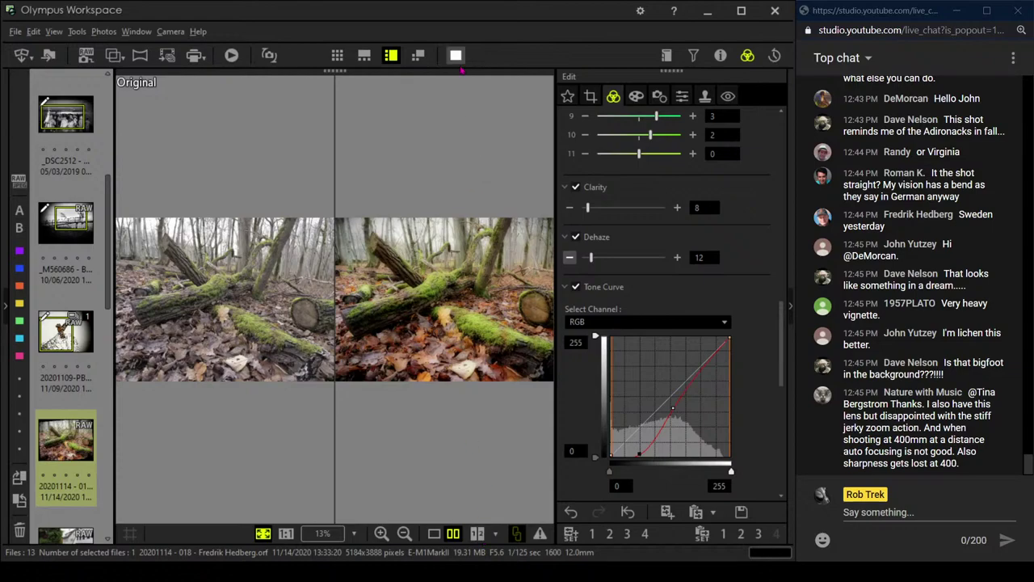
left_click(456, 56)
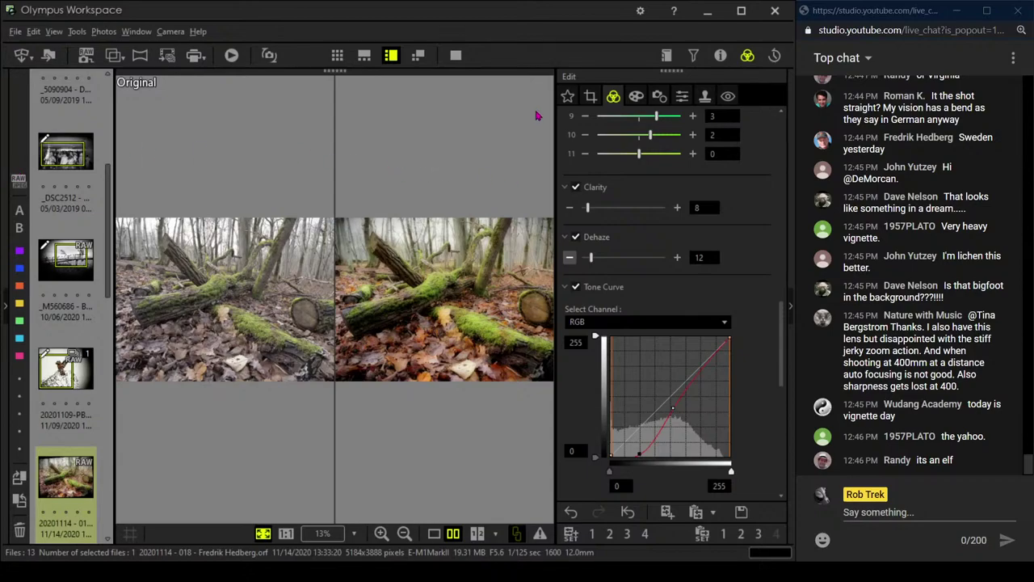
left_click(434, 533)
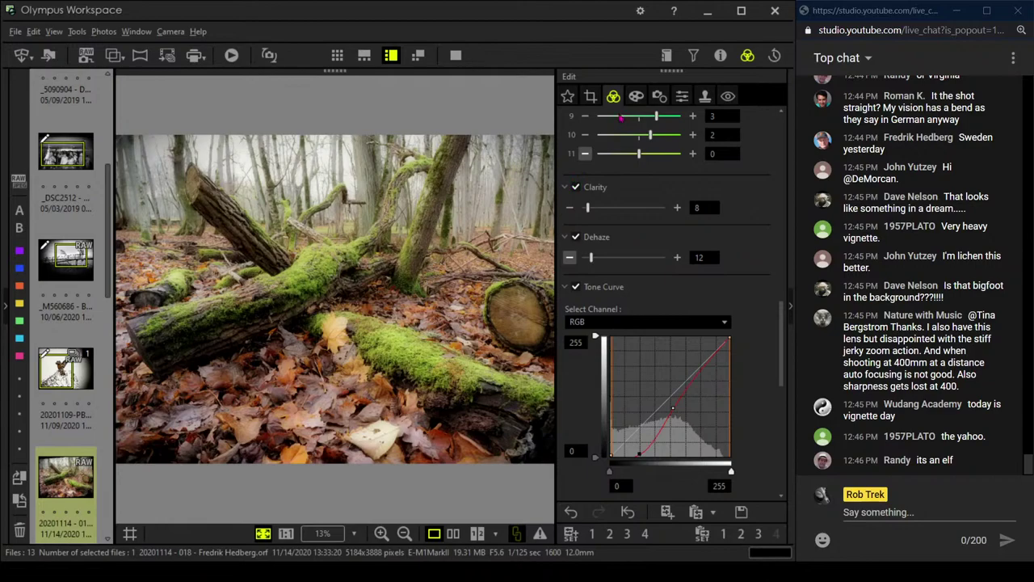
- Set the aspect ratio of the manual crop to 4:3
left_click(590, 96)
left_click(598, 171)
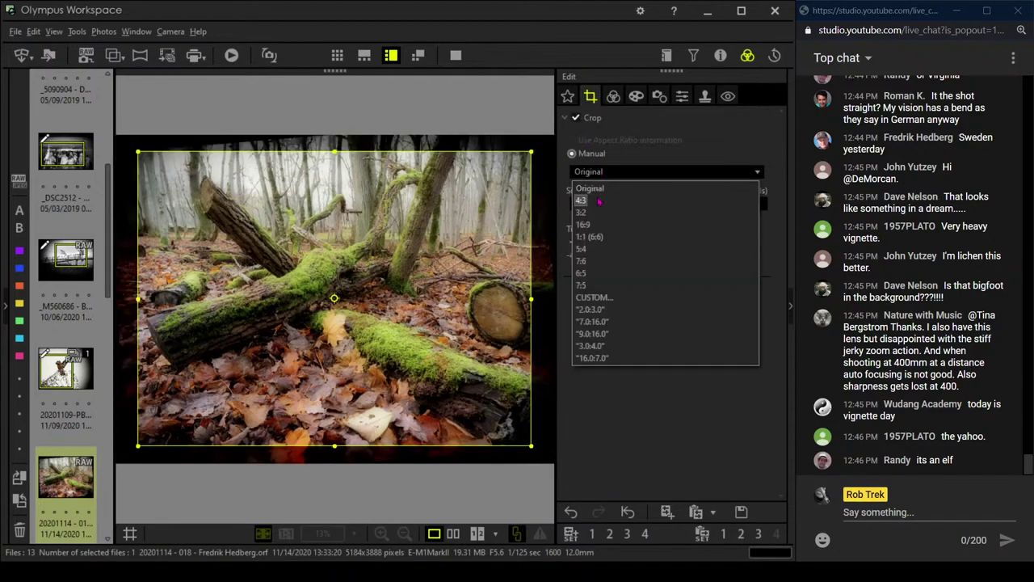
left_click(599, 201)
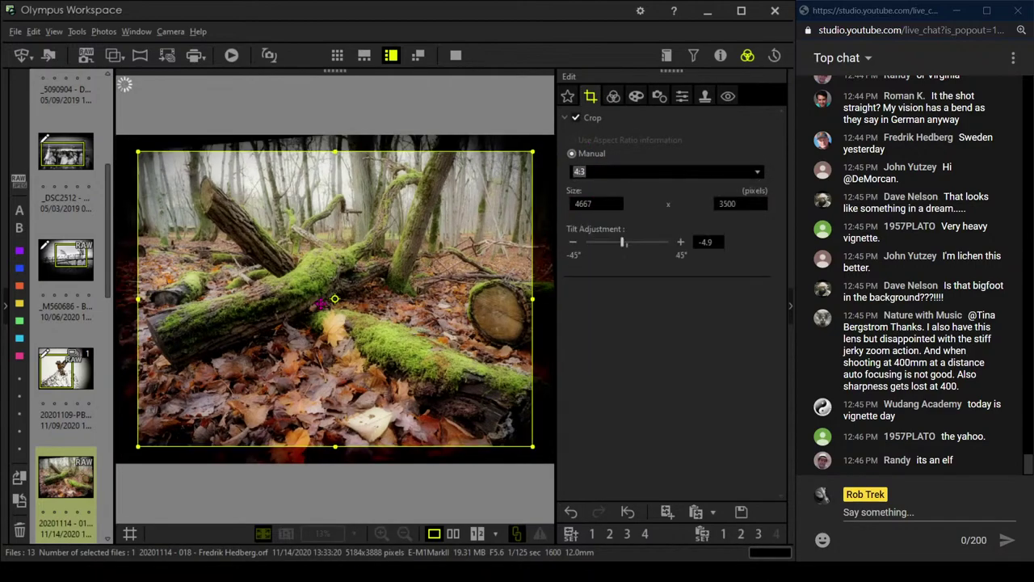
- Try a portrait 4:3 crop of 2359 x 3144 pixels around the crossing logs and undo its last repositioning
scroll(321, 304, "down", 2)
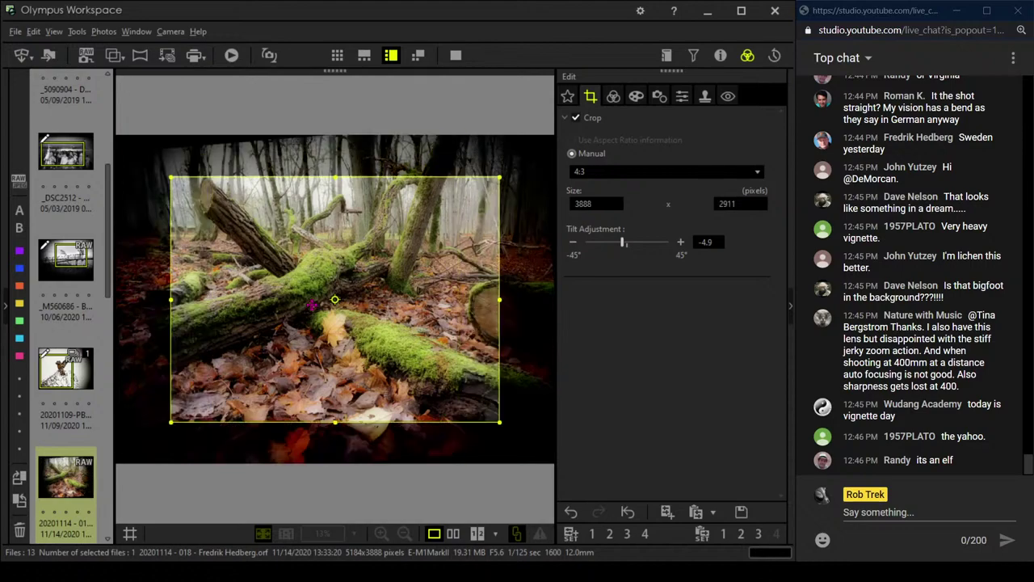
left_click(332, 300)
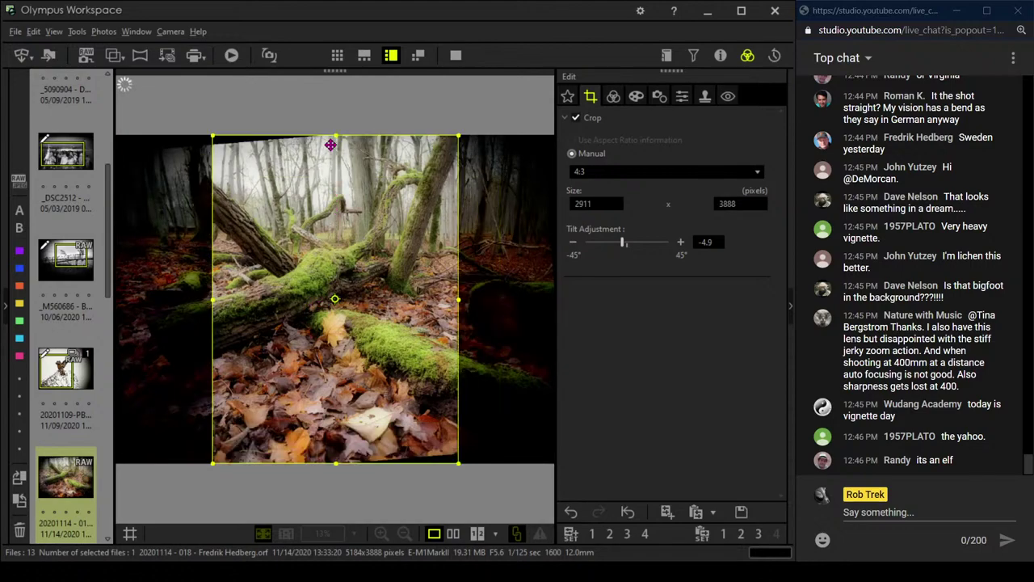
scroll(316, 264, "down", 2)
left_click_drag(316, 263, 296, 224)
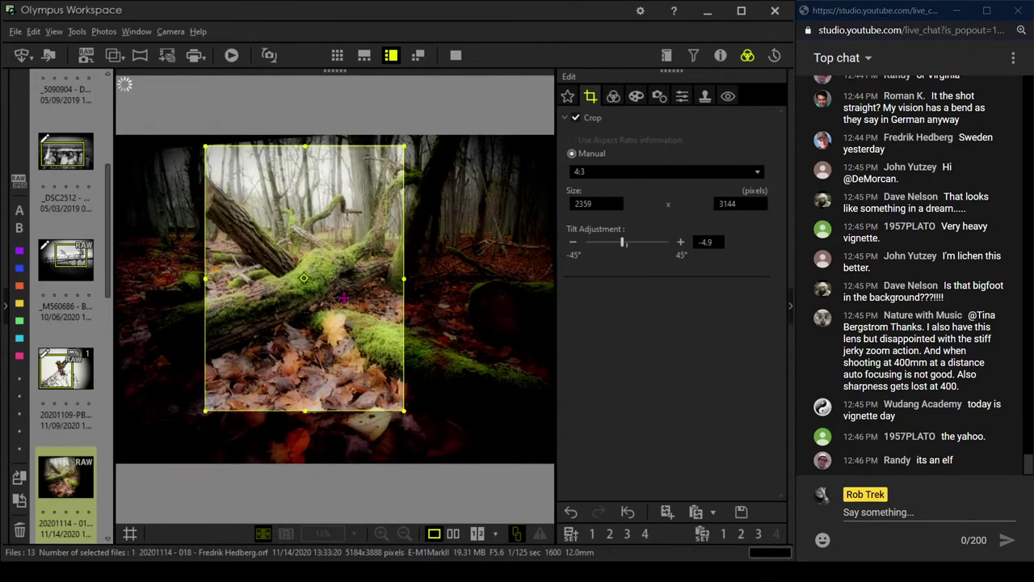
left_click(614, 97)
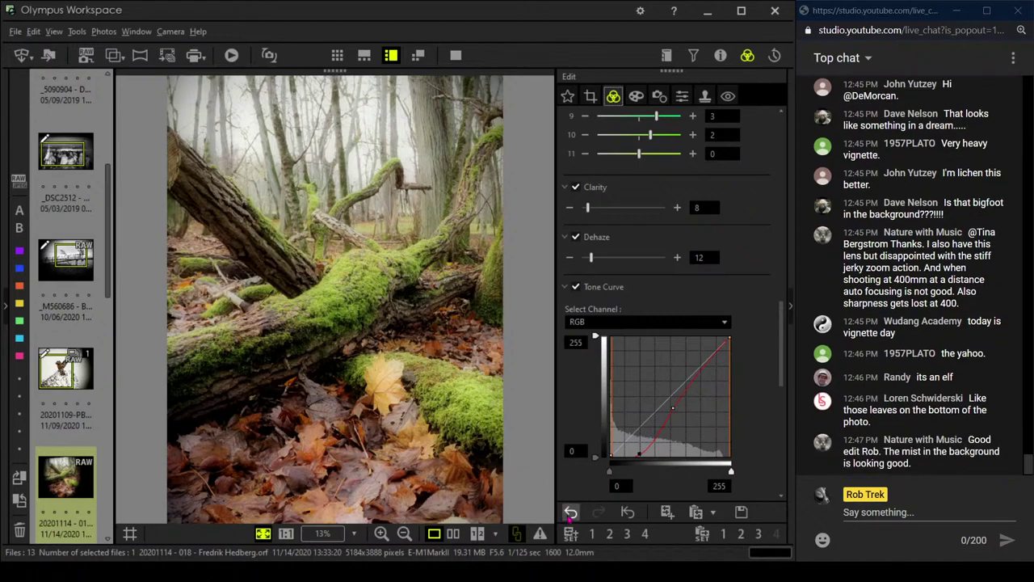
left_click(570, 512)
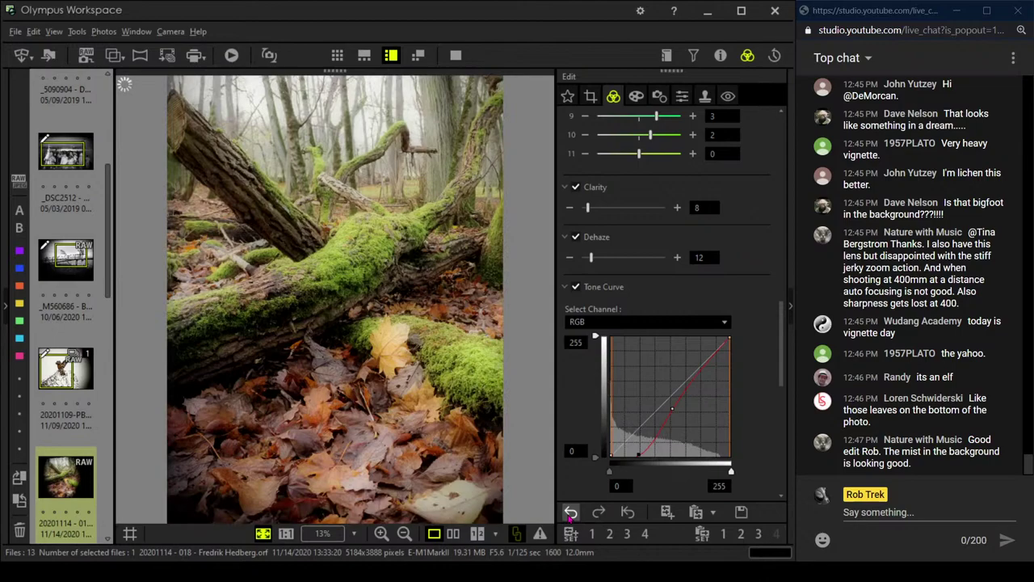
left_click(571, 512)
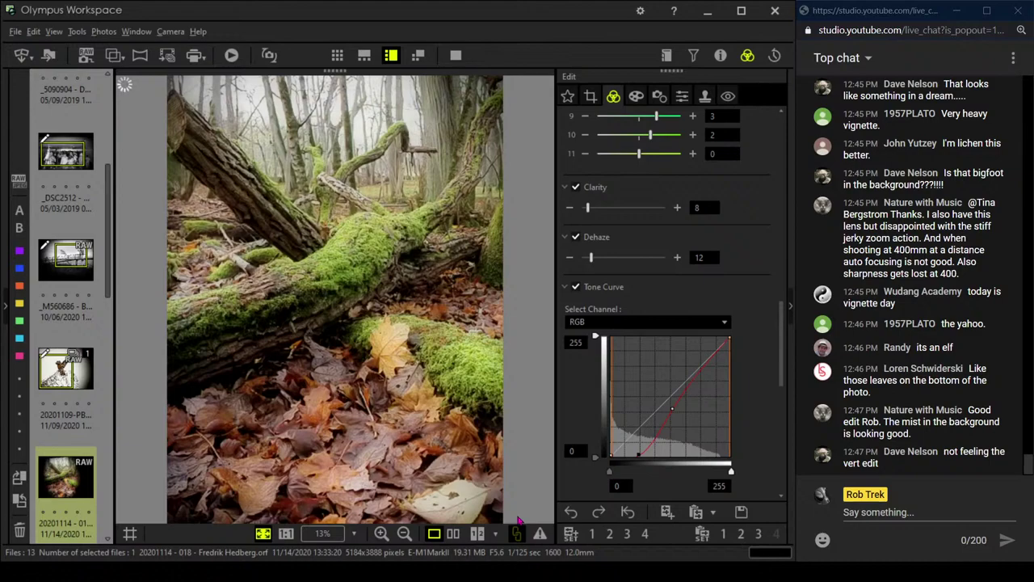
- Set the sharpness to 2.0 and switch the noise filter to OFF
left_click(682, 96)
left_click_drag(625, 138, 668, 138)
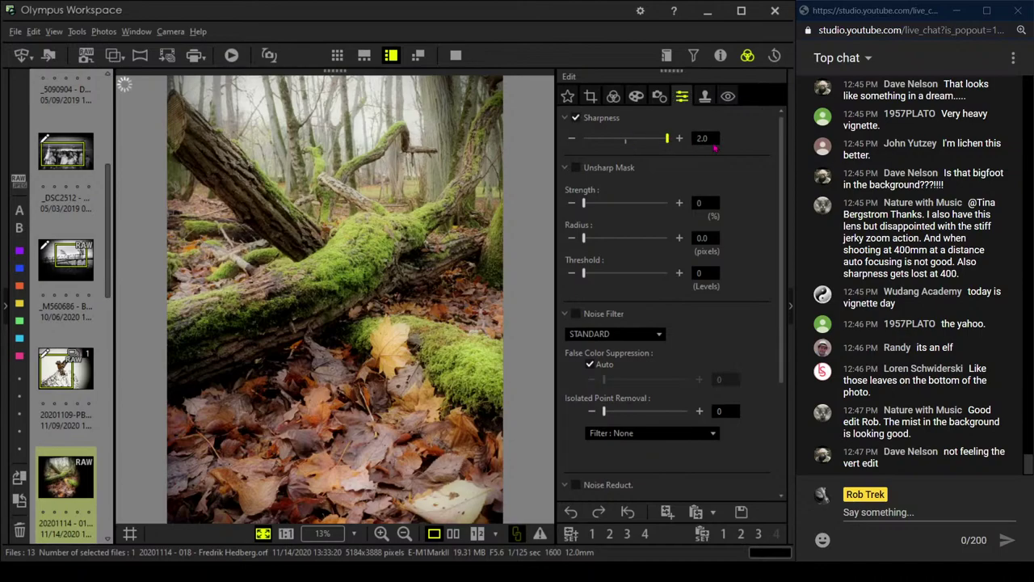
left_click(627, 333)
left_click(627, 349)
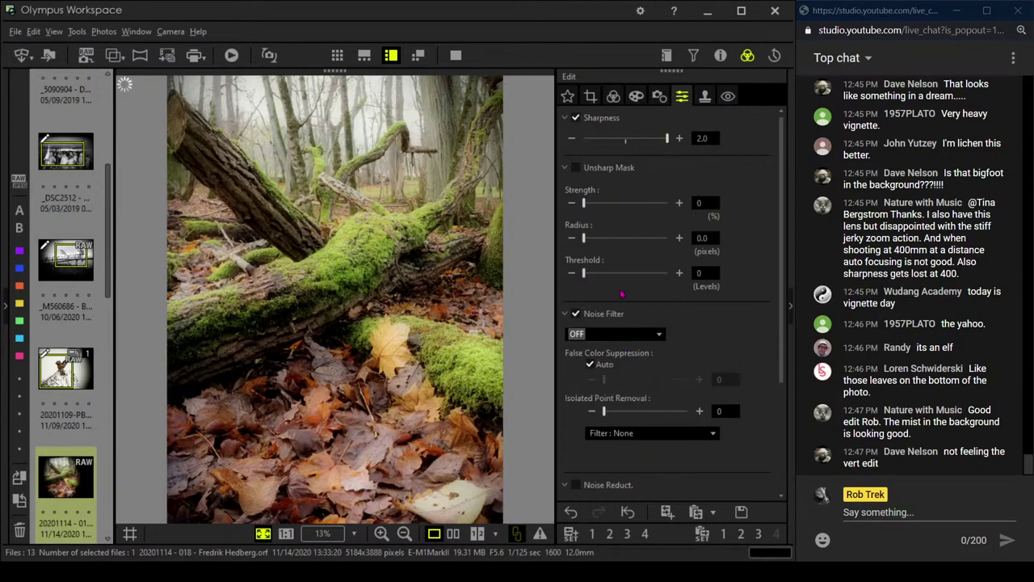
left_click(616, 99)
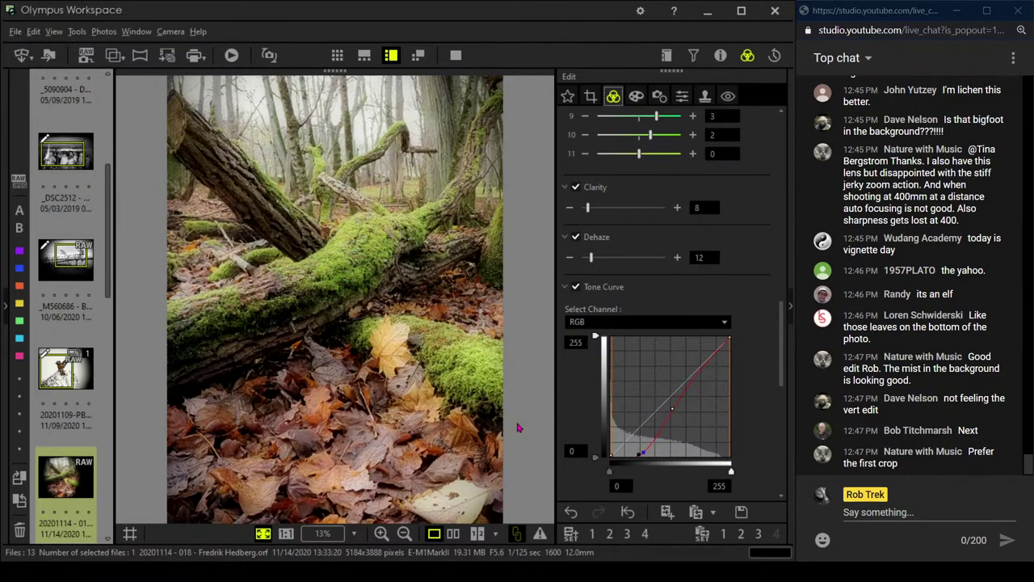
- Change the 4:3 crop back to landscape and enlarge its frame to take in the logs, the background trees and the foreground leaves
left_click(592, 98)
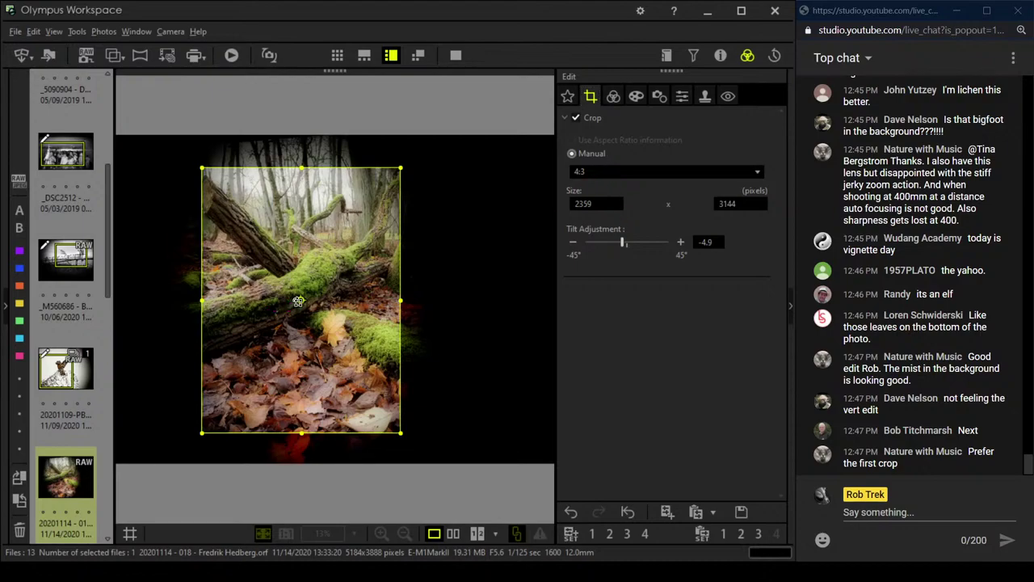
right_click(295, 303)
left_click_drag(302, 399, 301, 444)
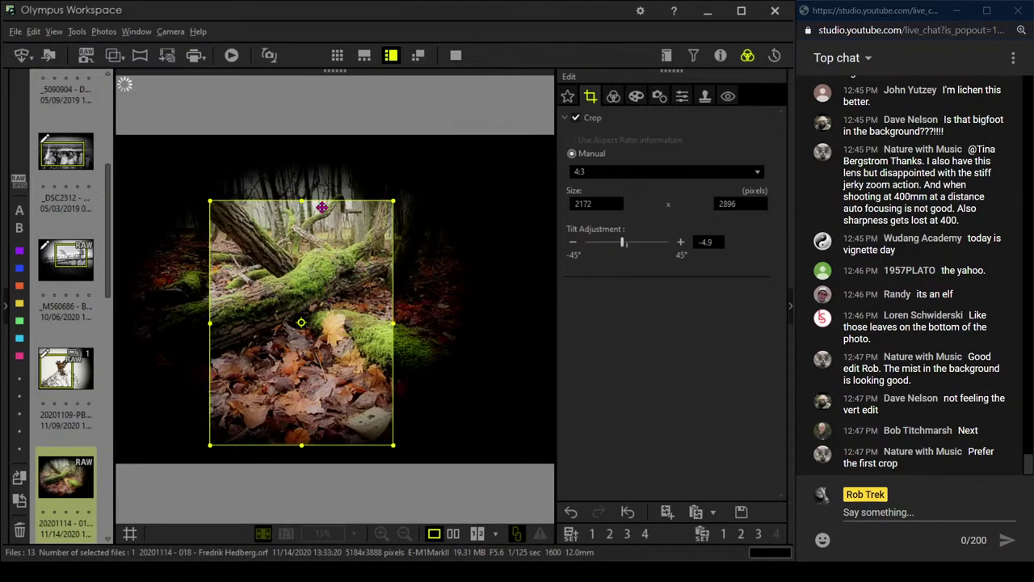
right_click(300, 325)
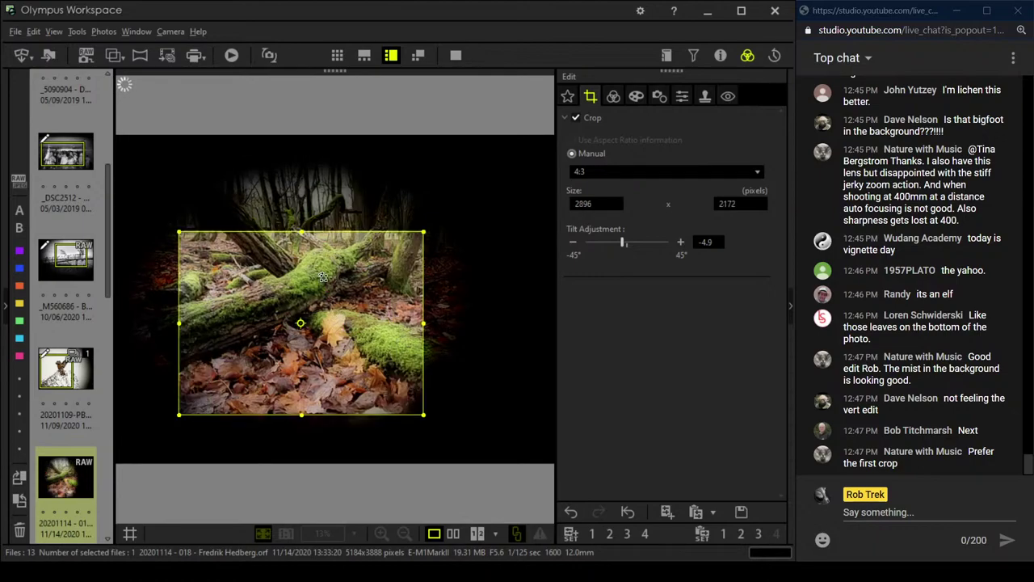
left_click_drag(301, 232, 307, 153)
left_click_drag(343, 243, 366, 242)
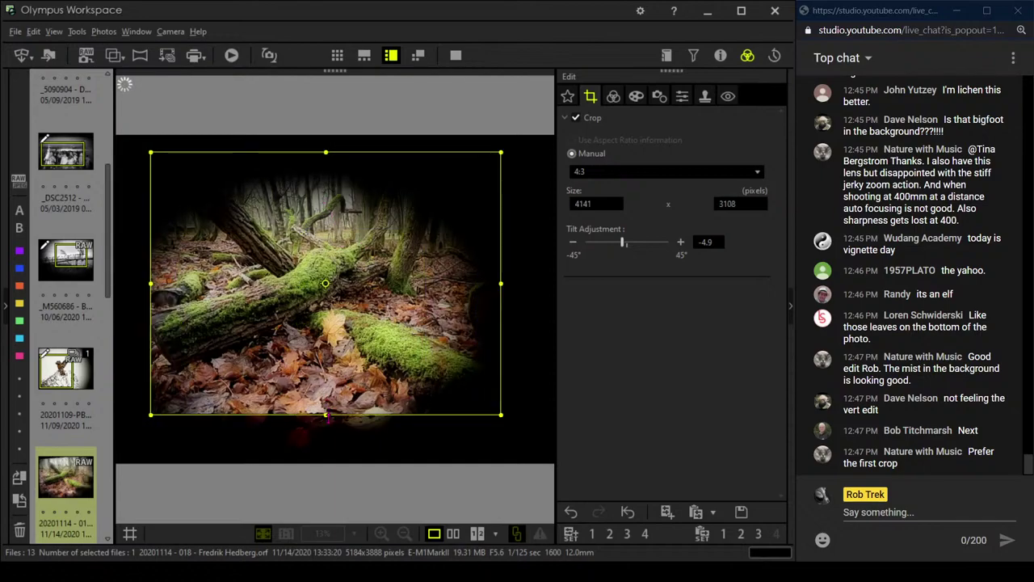
left_click_drag(325, 413, 326, 442)
left_click(613, 98)
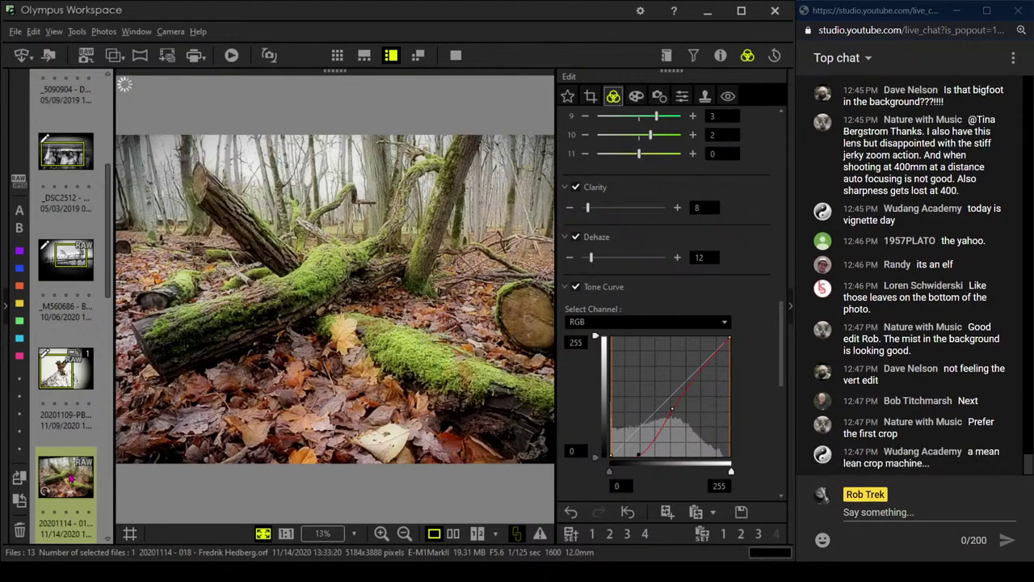
- Open the next raw photo, 5EM10126 - SF6.ORF, showing a cat on a parked car
scroll(73, 478, "down", 3)
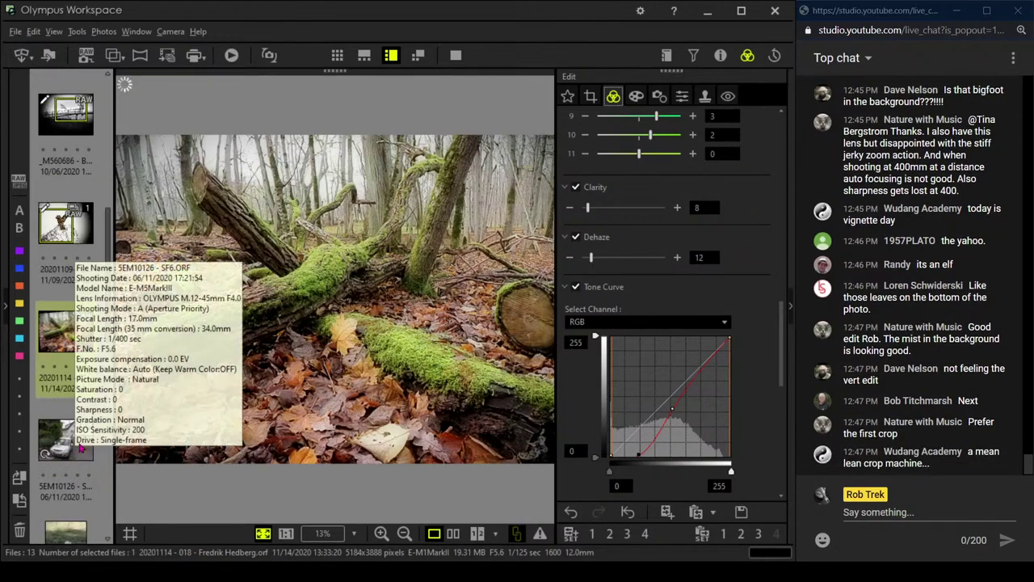
left_click(77, 445)
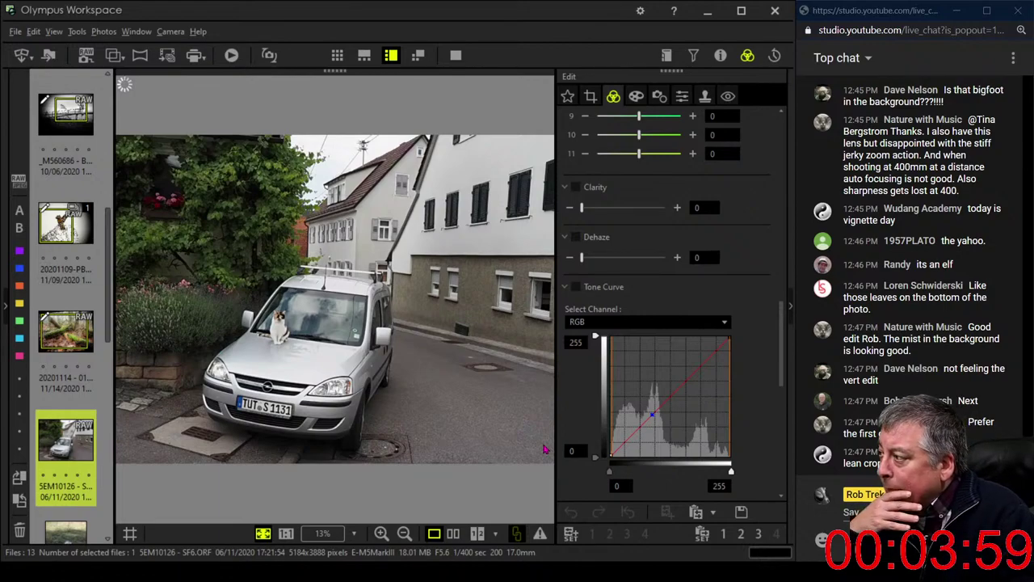
- Inspect the cat at full size, then turn on the crop and tilt the photo to -7.9 degrees
left_click(280, 327)
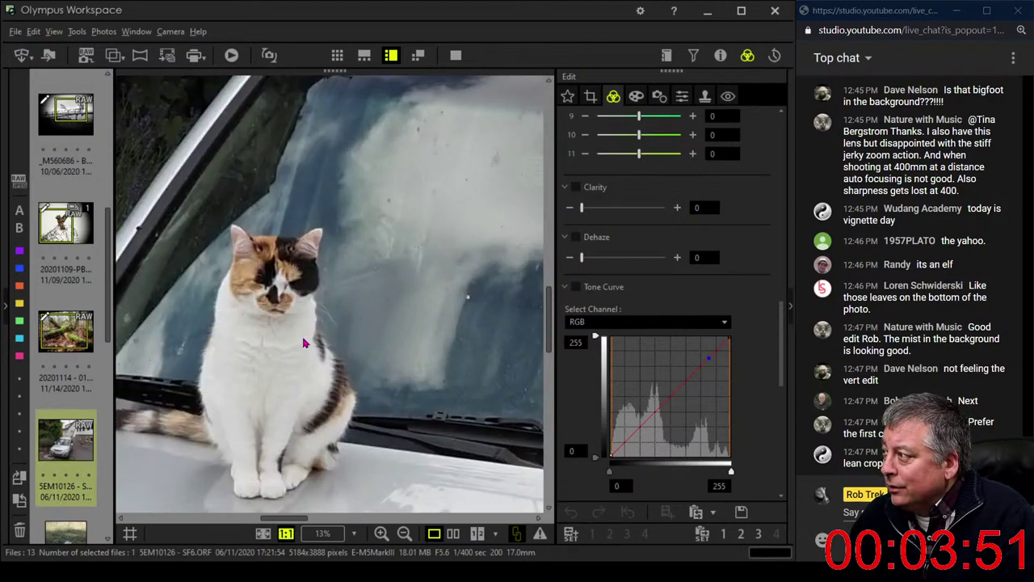
left_click(304, 343)
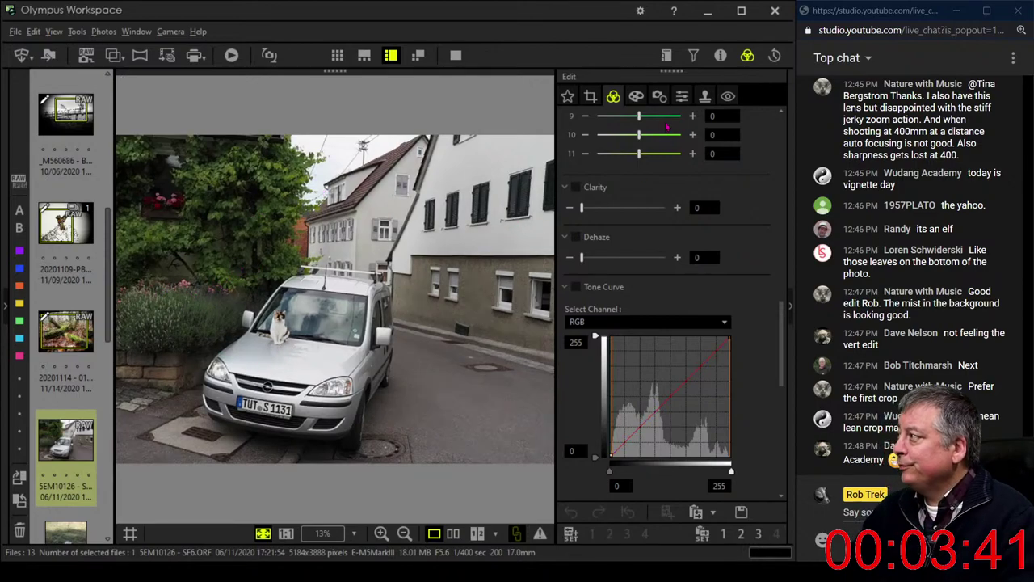
left_click(590, 96)
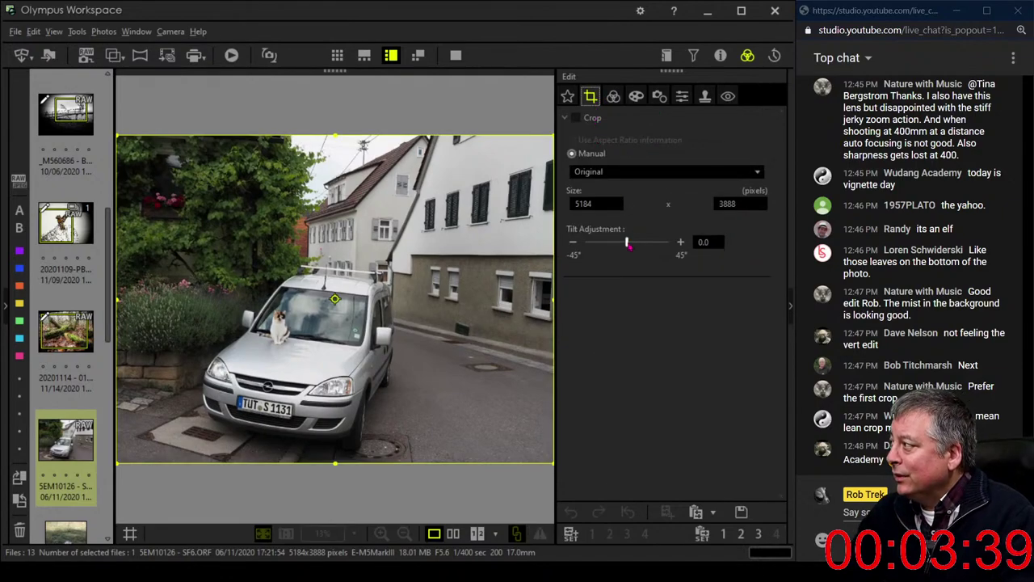
left_click_drag(626, 243, 625, 243)
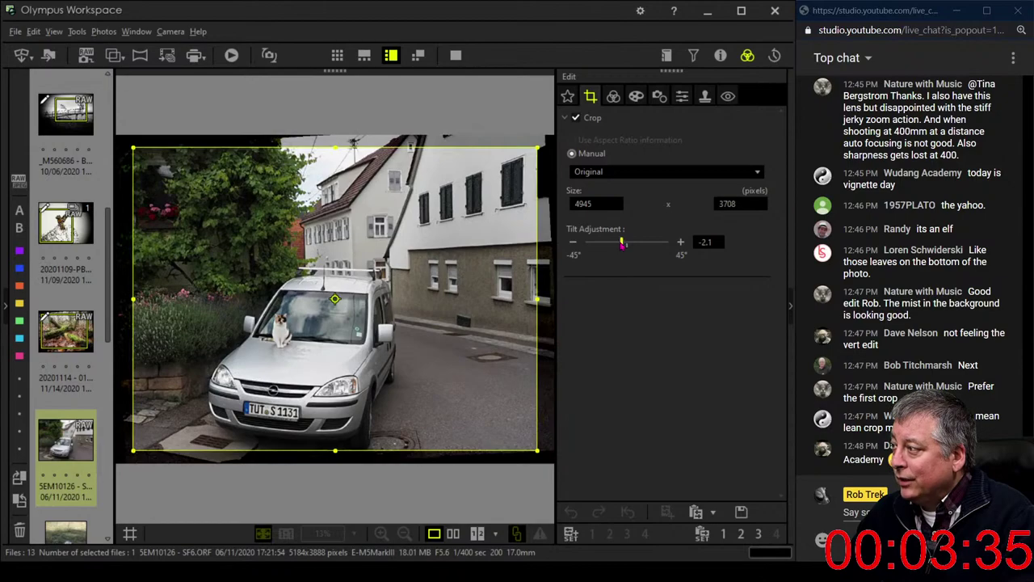
left_click_drag(622, 243, 620, 245)
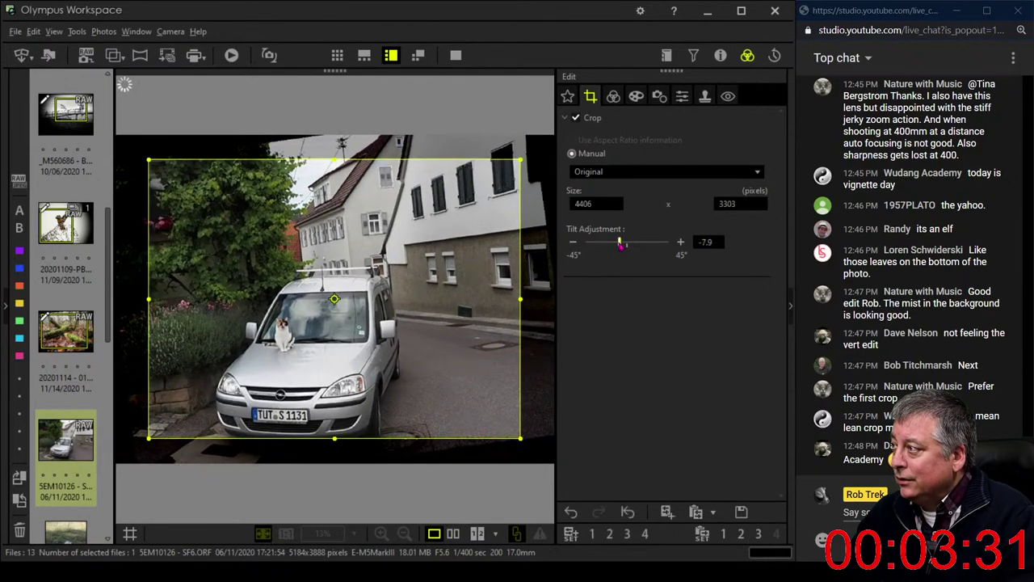
- Set the crop ratio to 1:1 (6:6) and shrink the frame to 1529 x 1529 pixels around the cat, car mirror and foliage
left_click(663, 173)
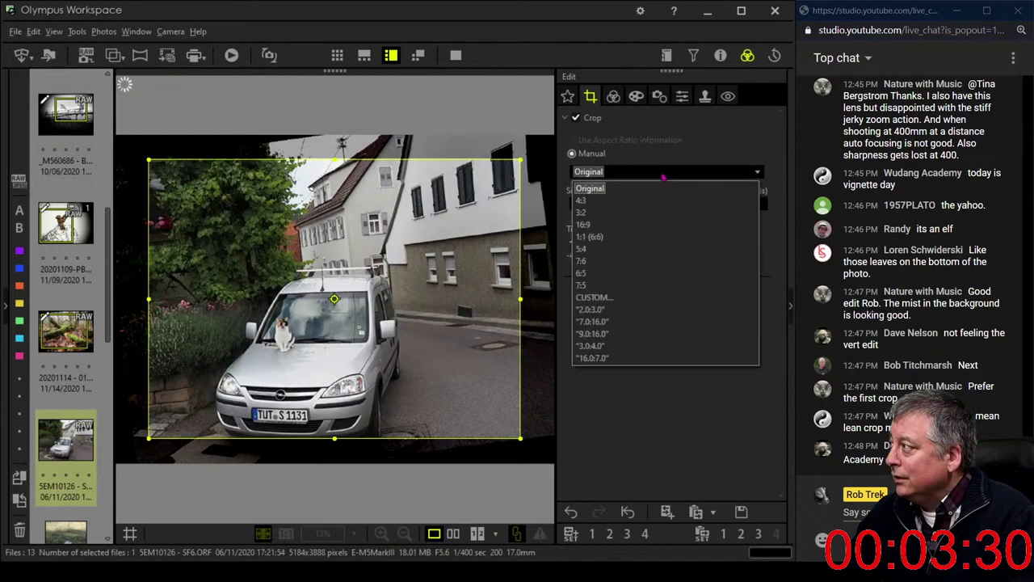
left_click(639, 227)
left_click(638, 171)
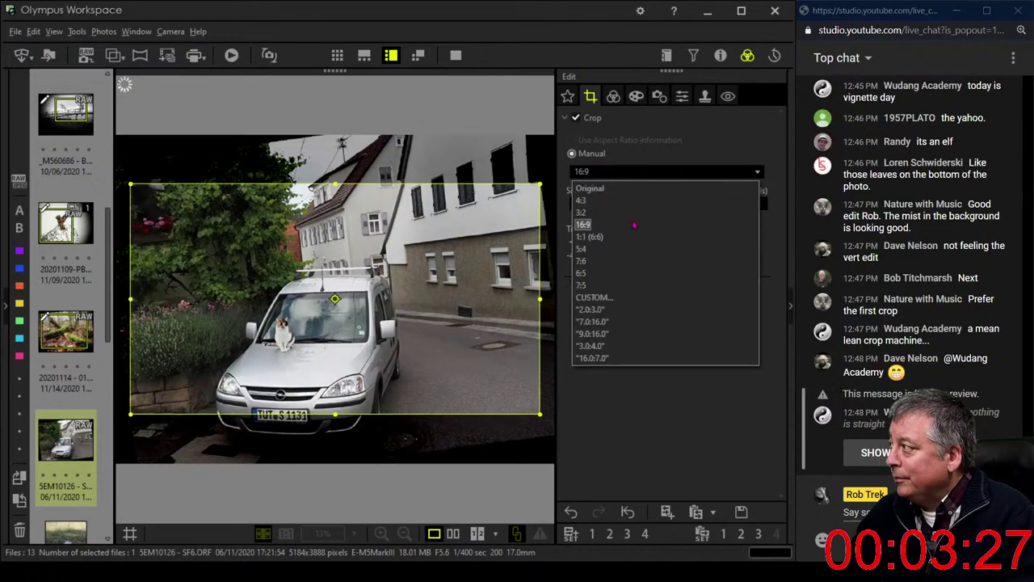
left_click(634, 243)
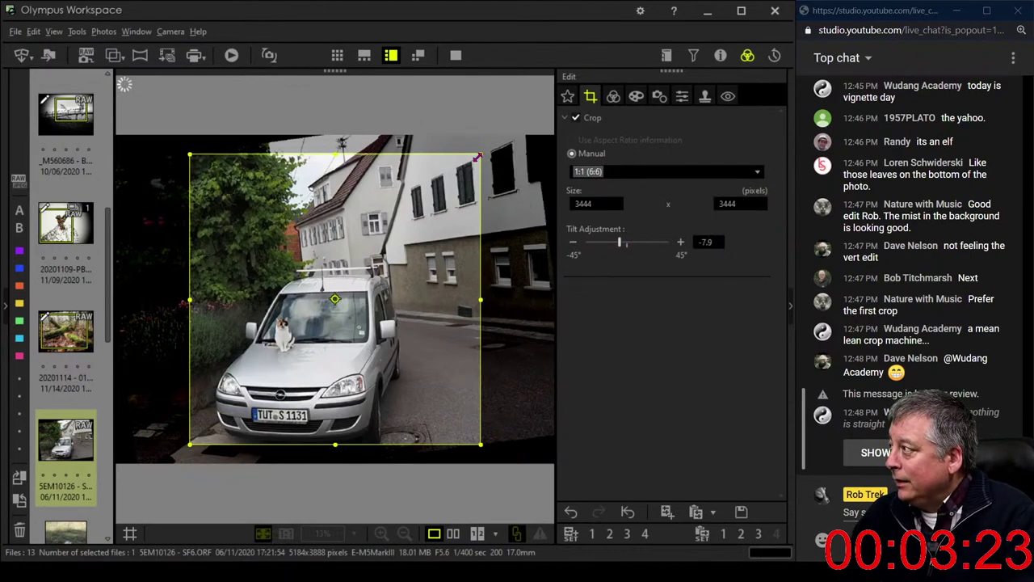
left_click_drag(477, 156, 297, 273)
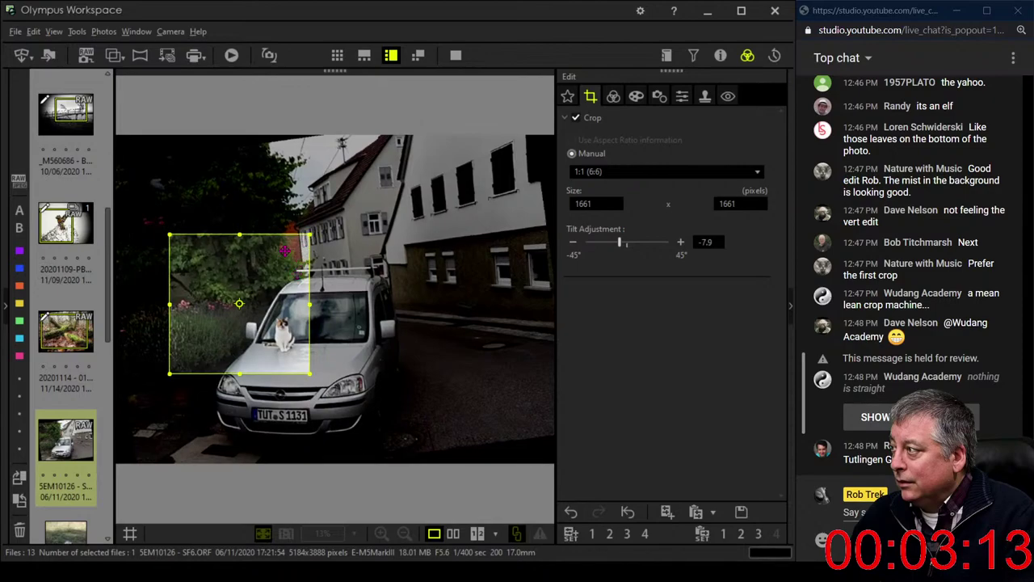
left_click_drag(284, 251, 291, 256)
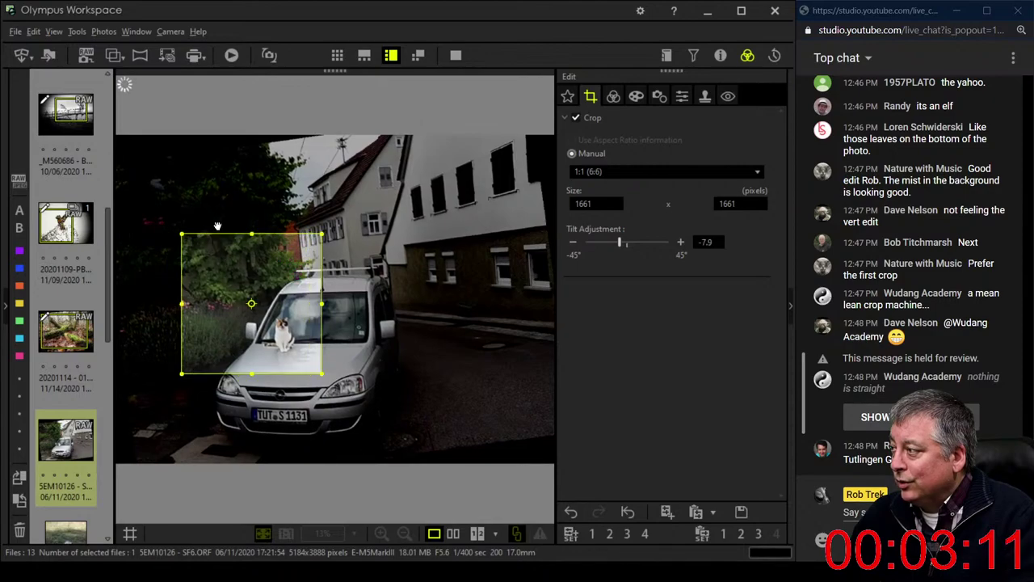
left_click_drag(181, 234, 192, 245)
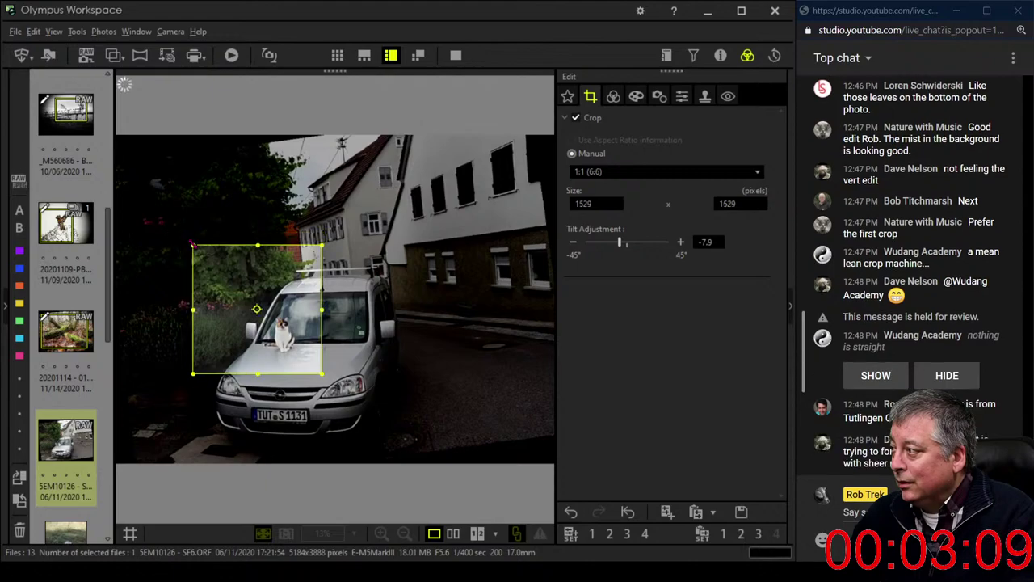
left_click(614, 97)
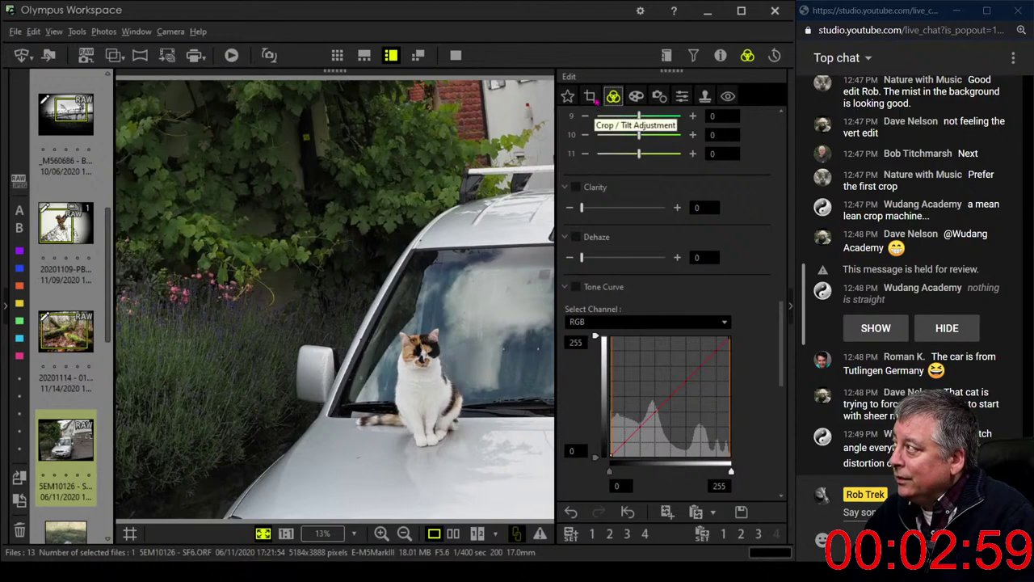
- Reduce the square crop to 1261 x 1261 pixels and shift it onto the cat, windshield, hood and grille
left_click(592, 98)
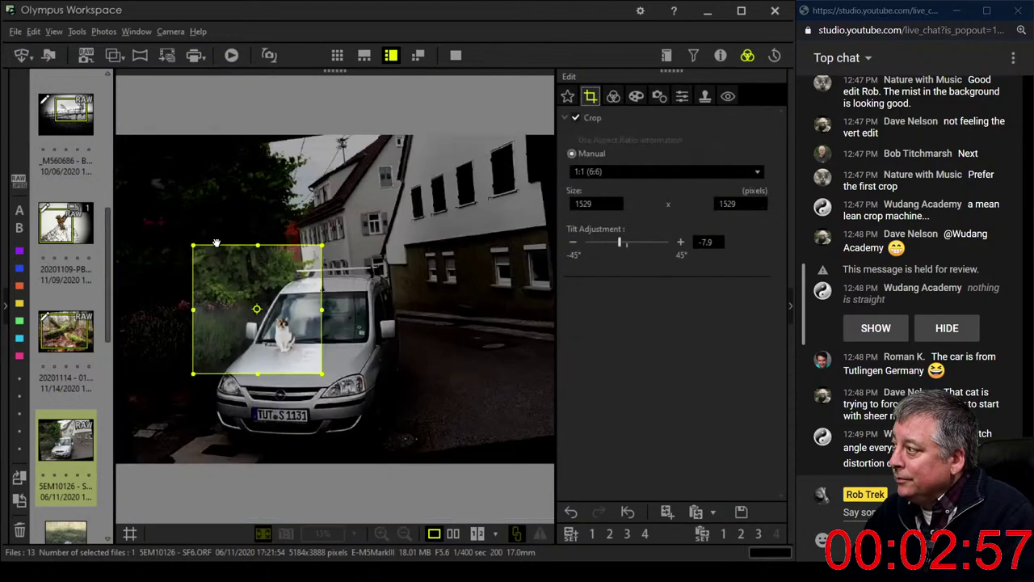
left_click_drag(195, 243, 213, 266)
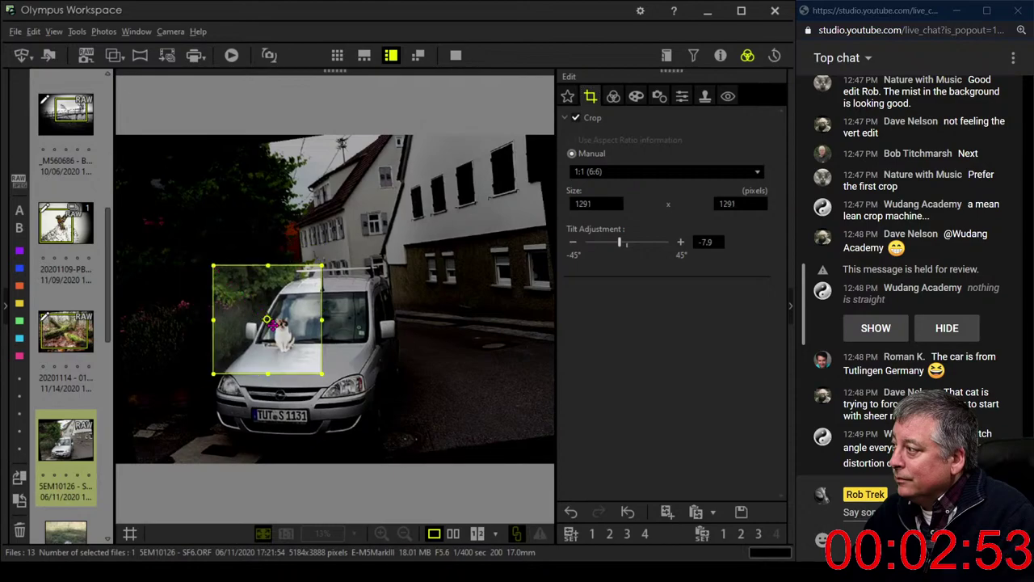
left_click_drag(272, 326, 331, 391)
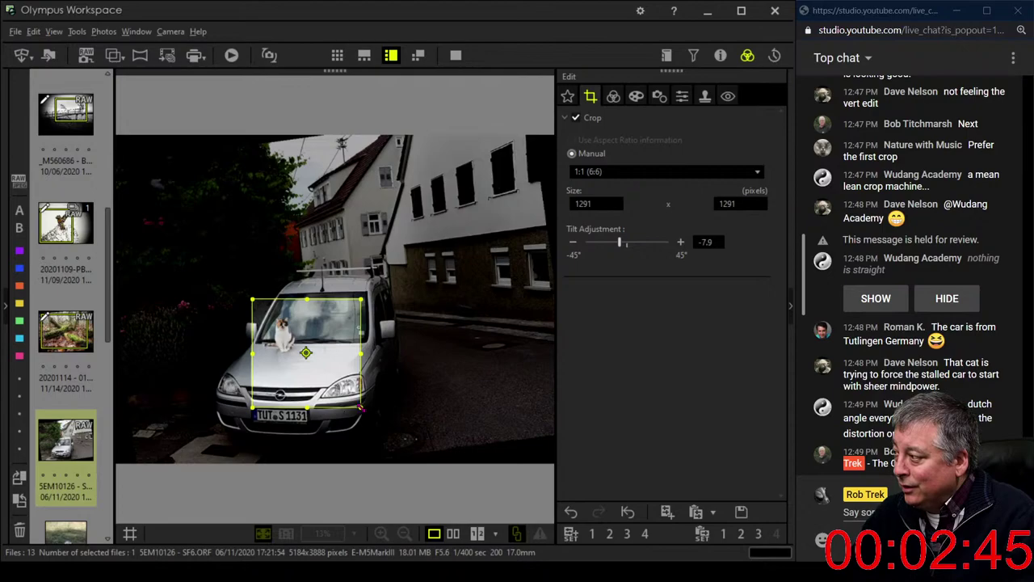
left_click_drag(361, 408, 358, 405)
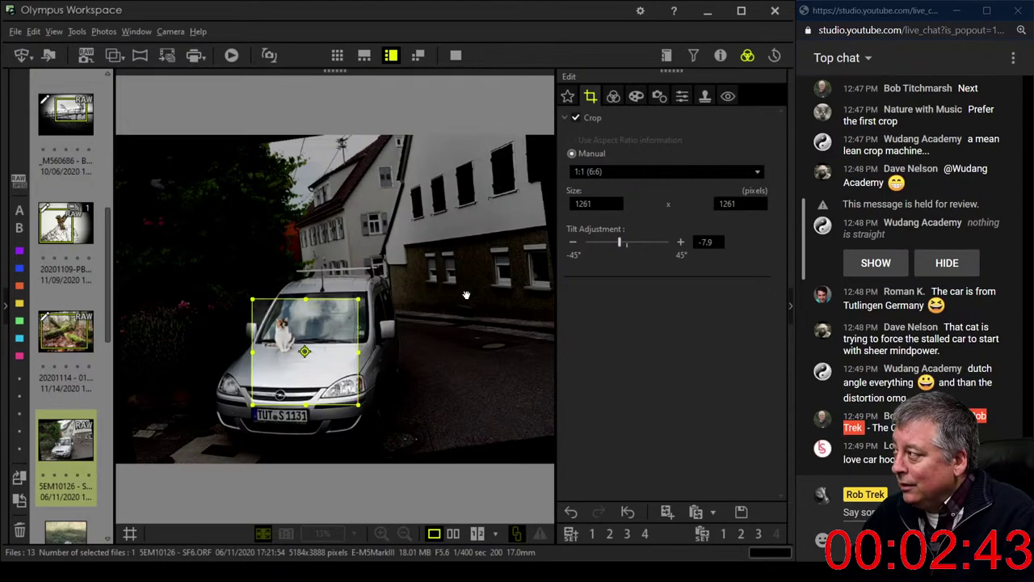
left_click(614, 97)
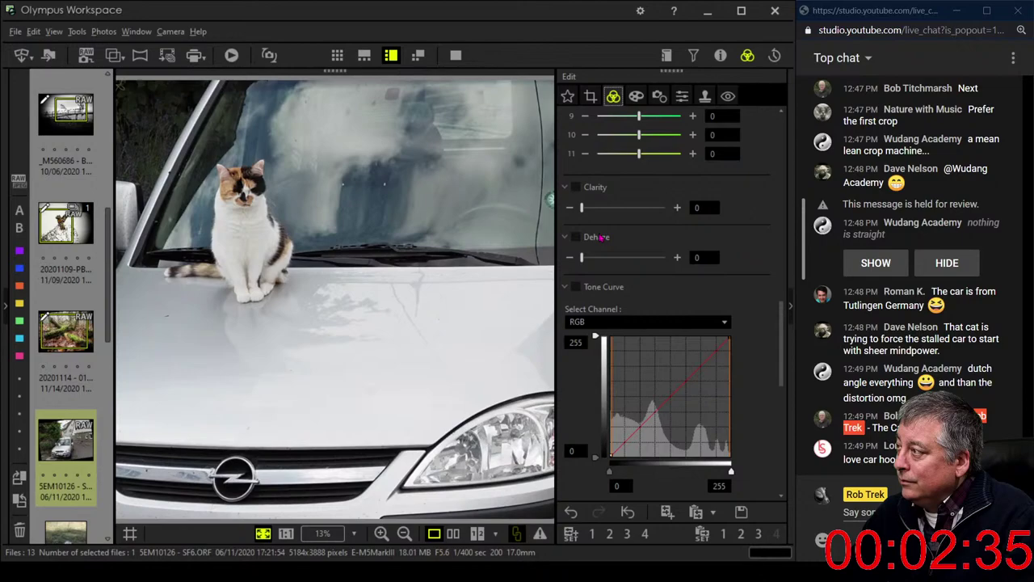
- Try a larger square crop of 1509 x 1509 pixels that takes in the cat, headlight and number plate
left_click(591, 96)
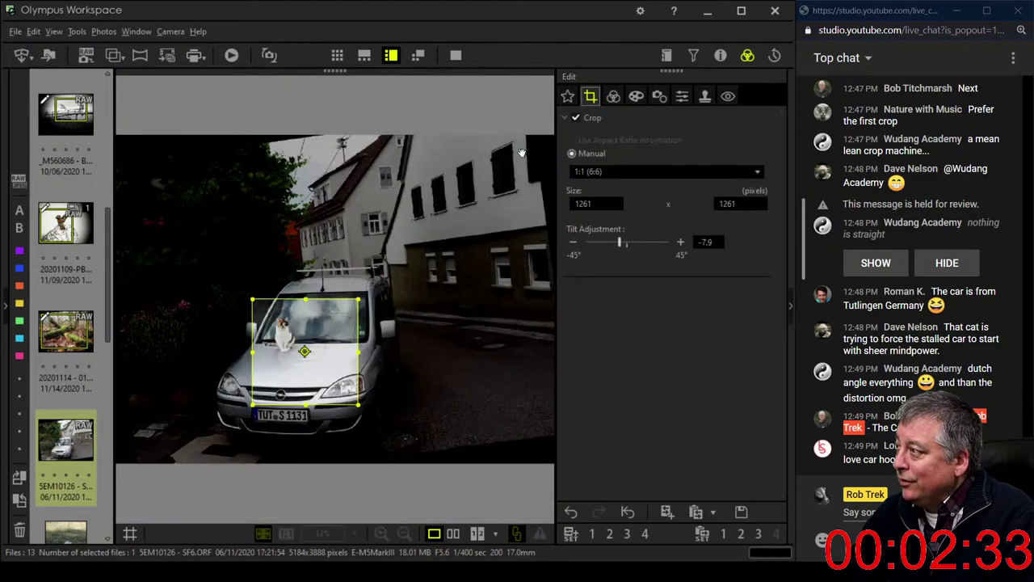
left_click_drag(281, 311, 292, 345)
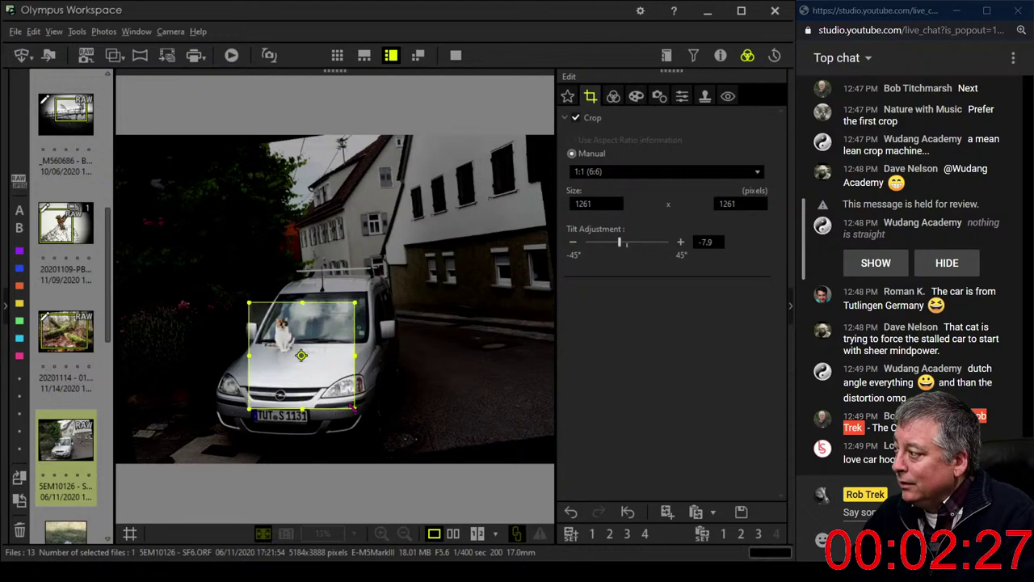
left_click_drag(353, 406, 376, 429)
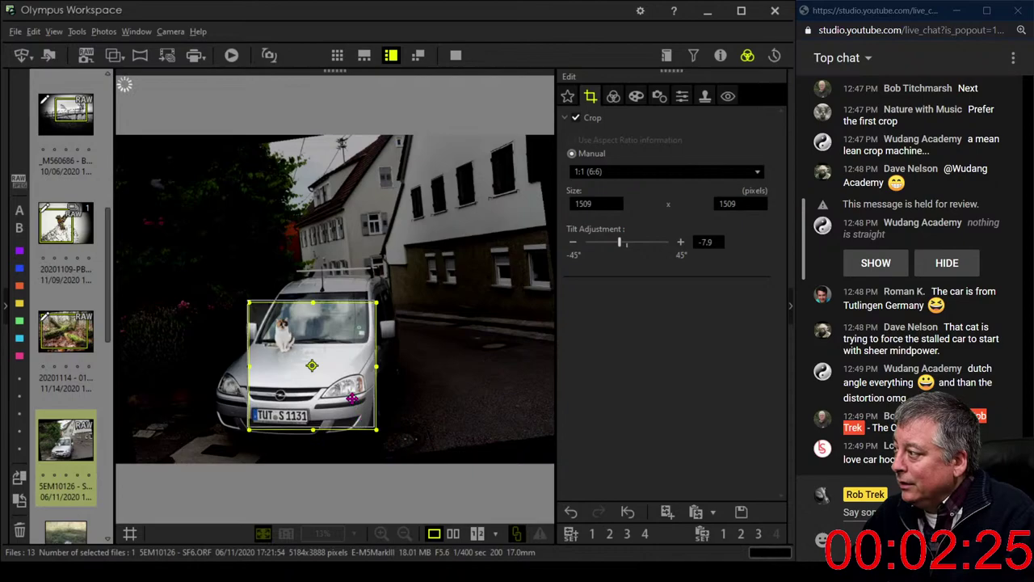
left_click_drag(312, 365, 310, 360)
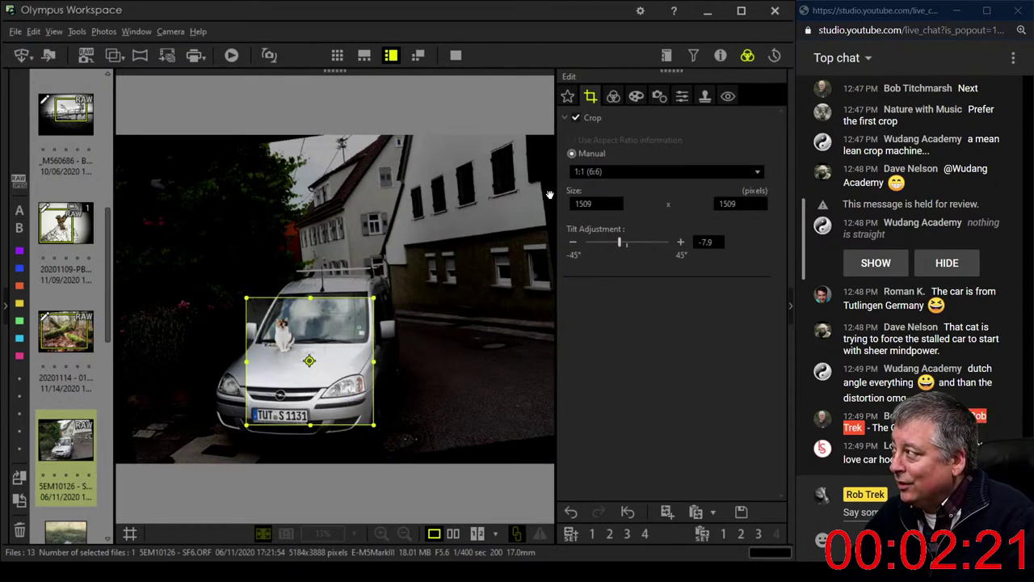
left_click(614, 96)
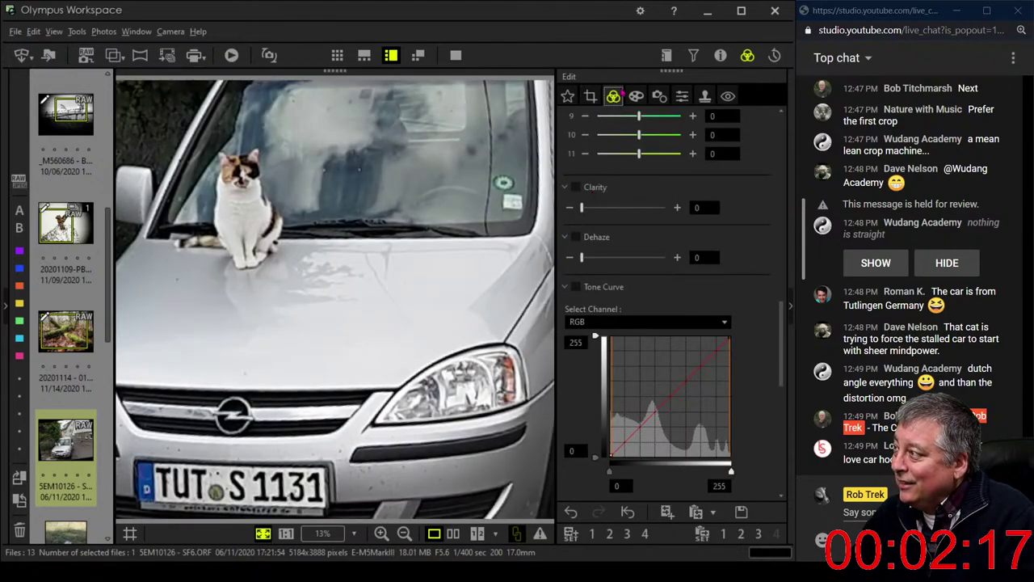
- Tighten the square crop around the cat, the windshield and the hood, ending just above the car's grille
left_click(590, 96)
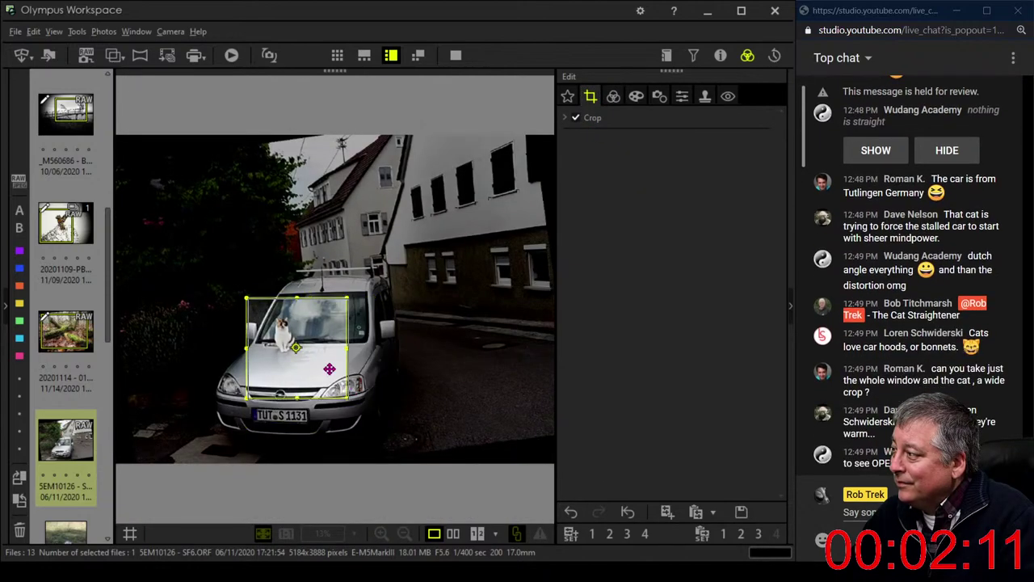
mouse_move(328, 369)
left_mouse_down()
mouse_move(356, 402)
mouse_move(319, 368)
left_mouse_up()
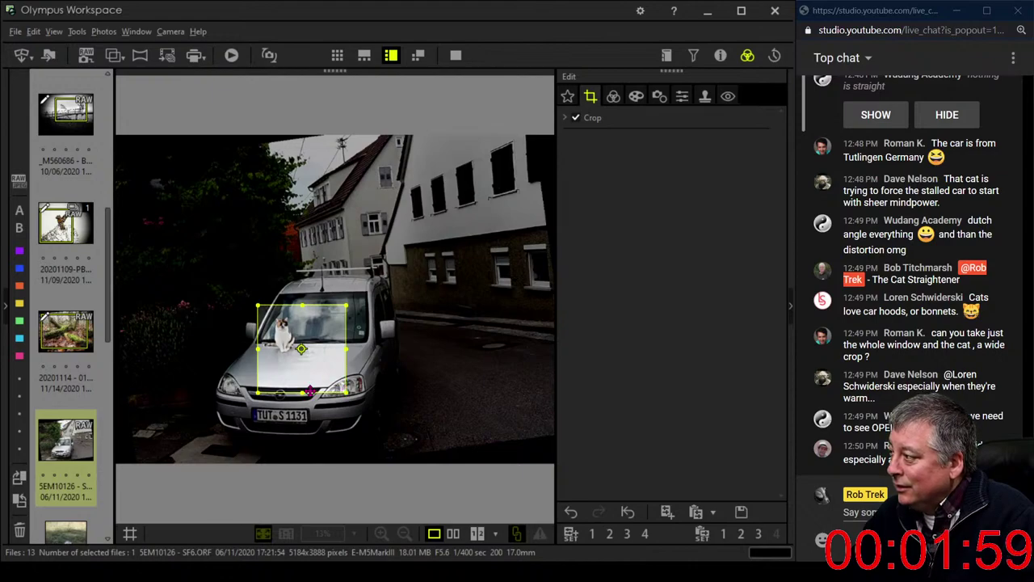
left_click_drag(301, 390, 301, 378)
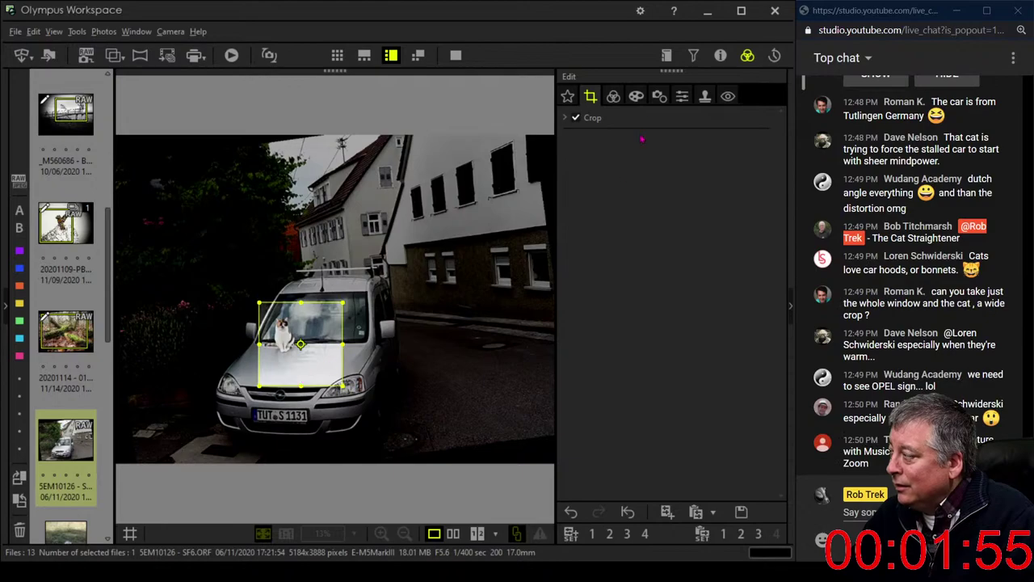
left_click(614, 97)
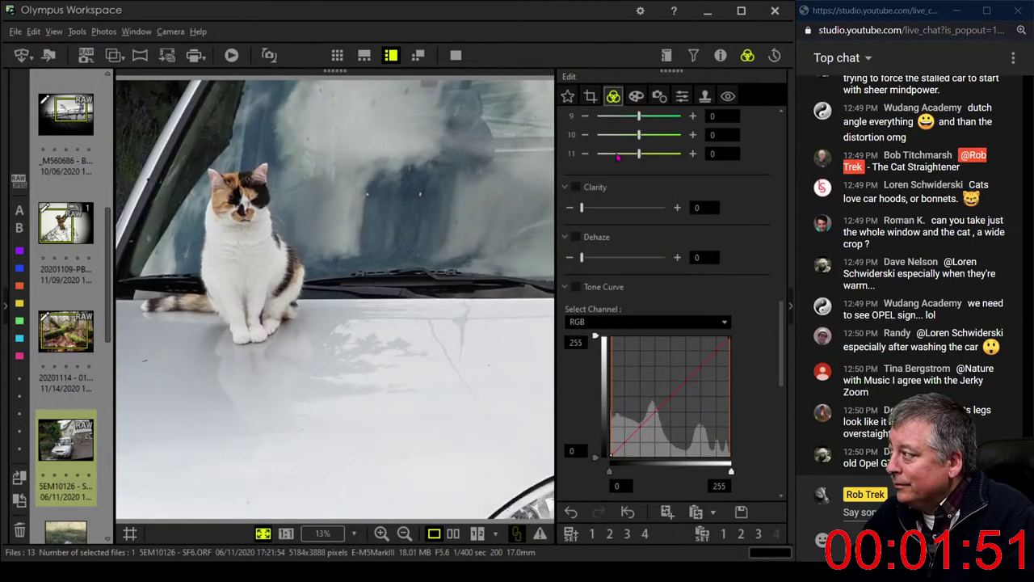
- Apply the Pop Art art filter to the cropped cat photo
left_click(642, 98)
left_click(639, 138)
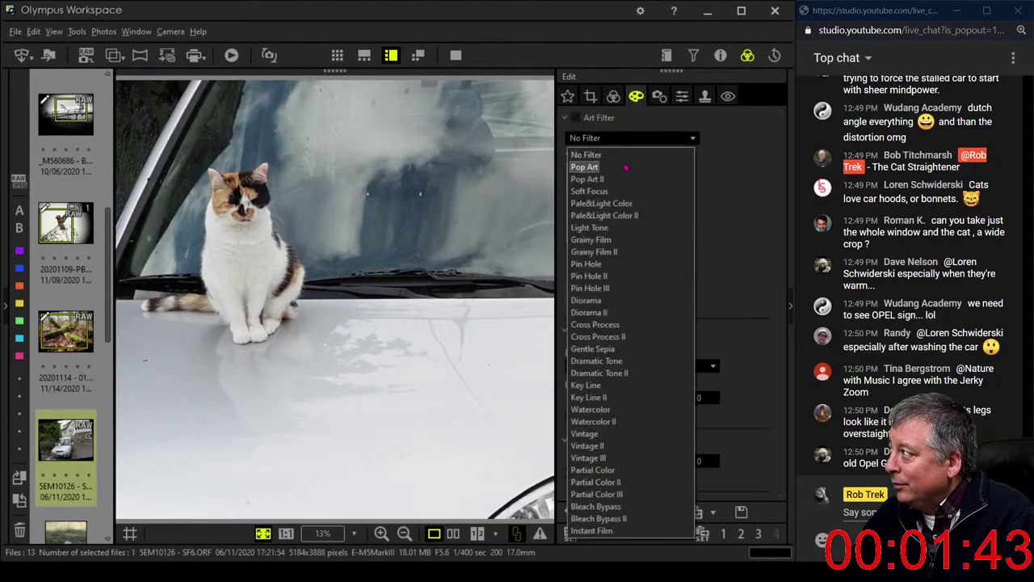
left_click(625, 167)
- Set the cat photo's sharpness to 2.0
left_click(659, 97)
left_click(681, 98)
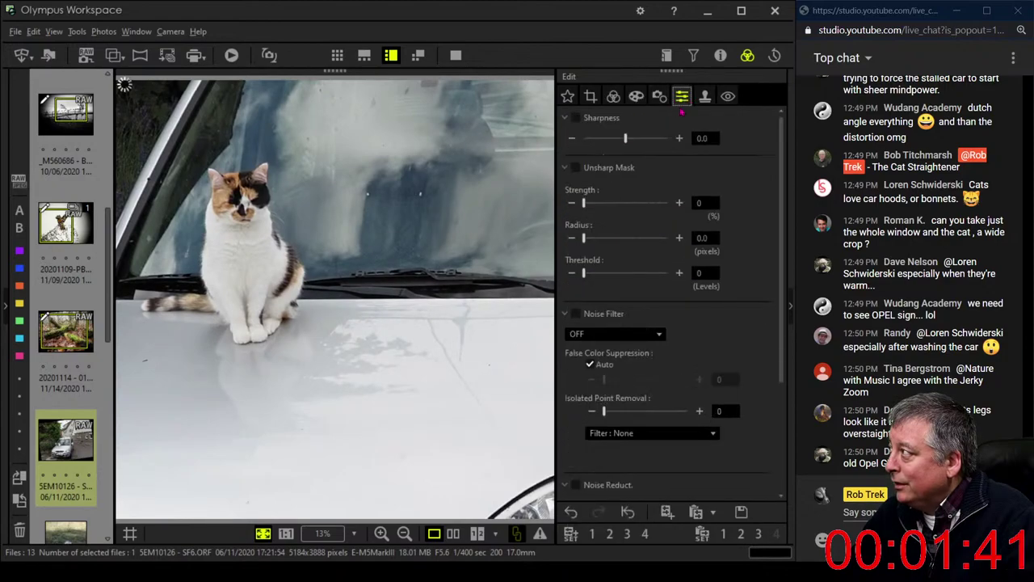
left_click(680, 138)
left_click(679, 138)
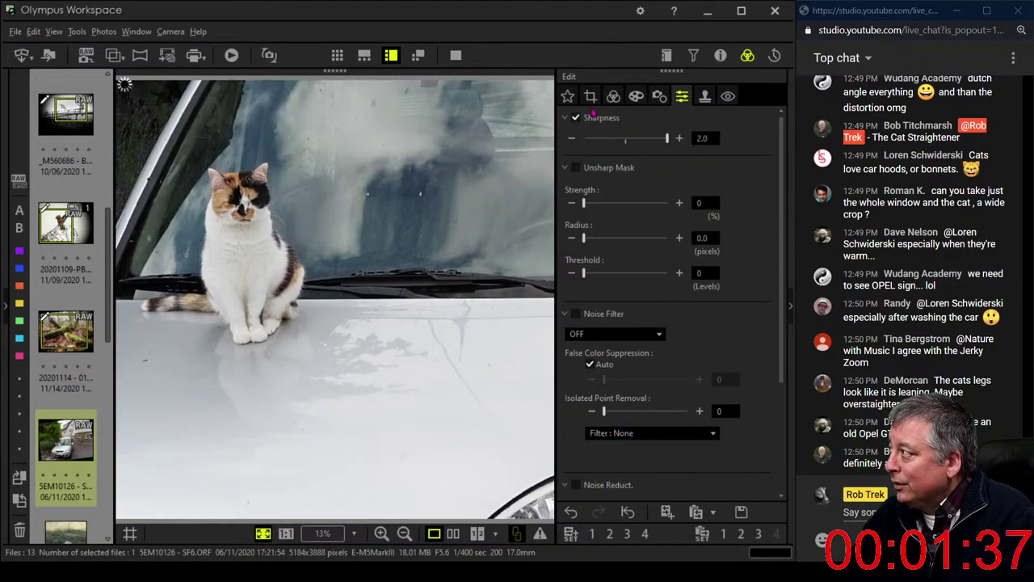
- Check the square crop against the whole photo and set the vignetting adjustment to -7 to darken the corners
left_click(613, 96)
left_click(590, 96)
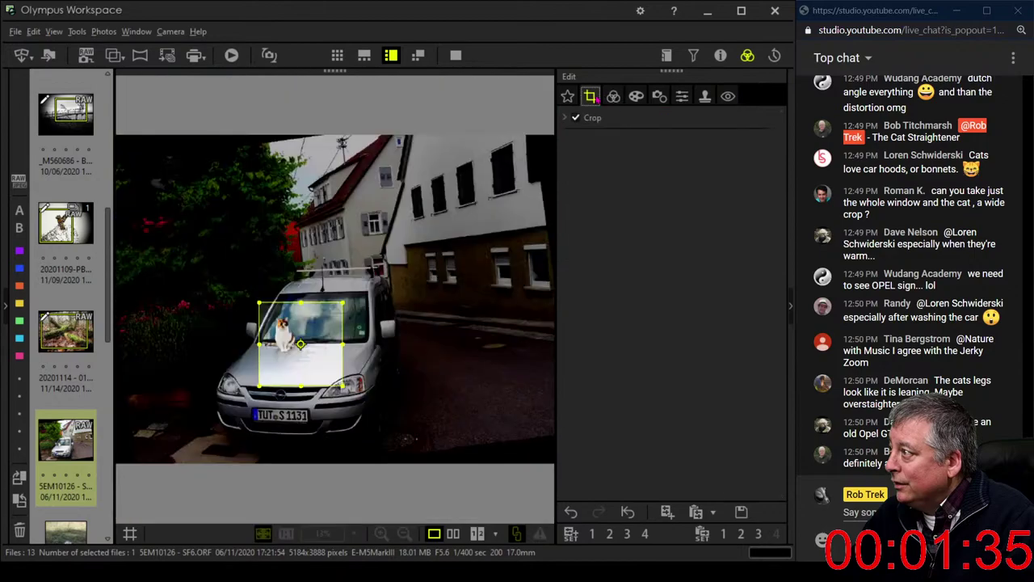
left_click(613, 96)
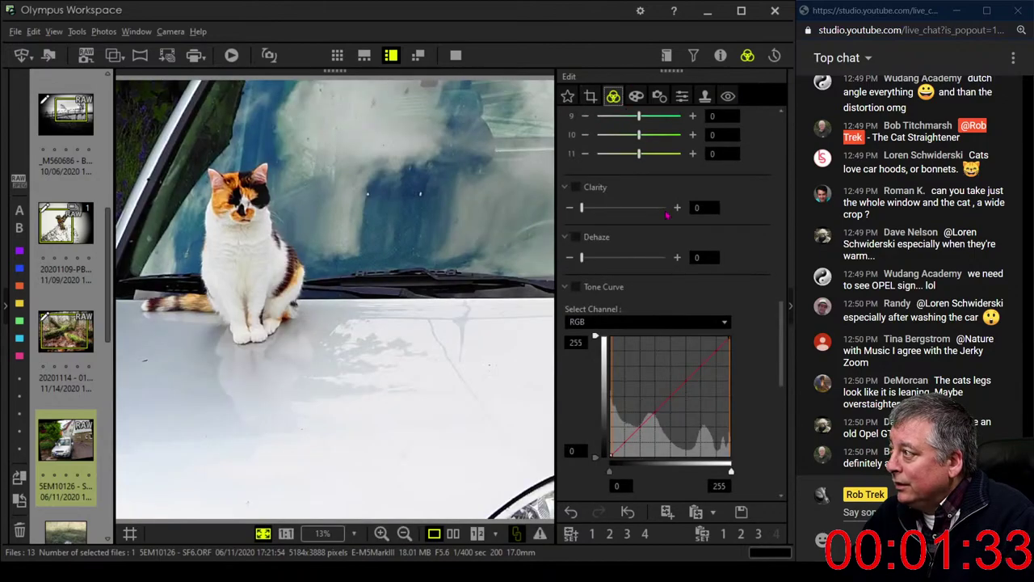
left_click(636, 96)
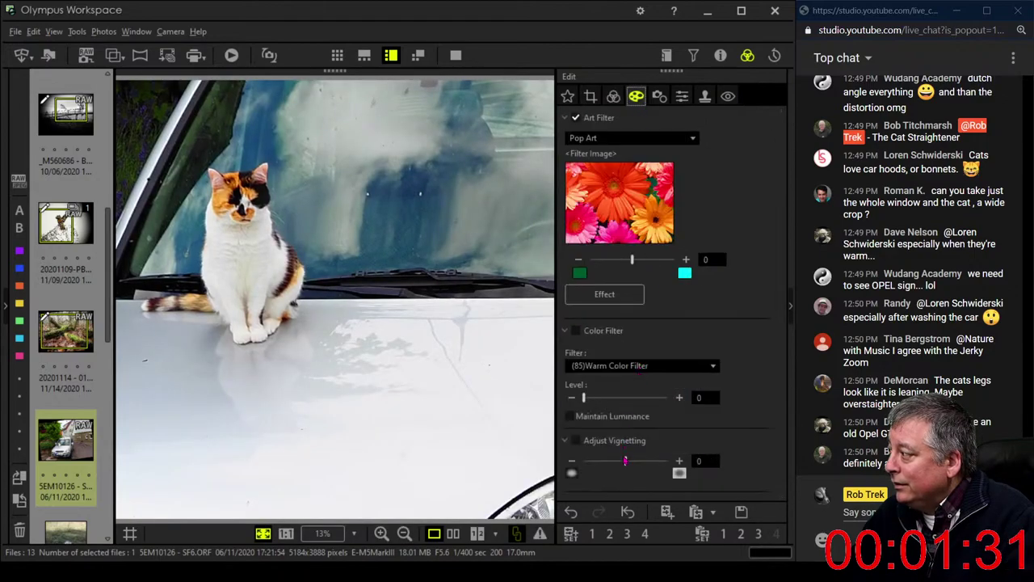
left_click_drag(625, 460, 616, 462)
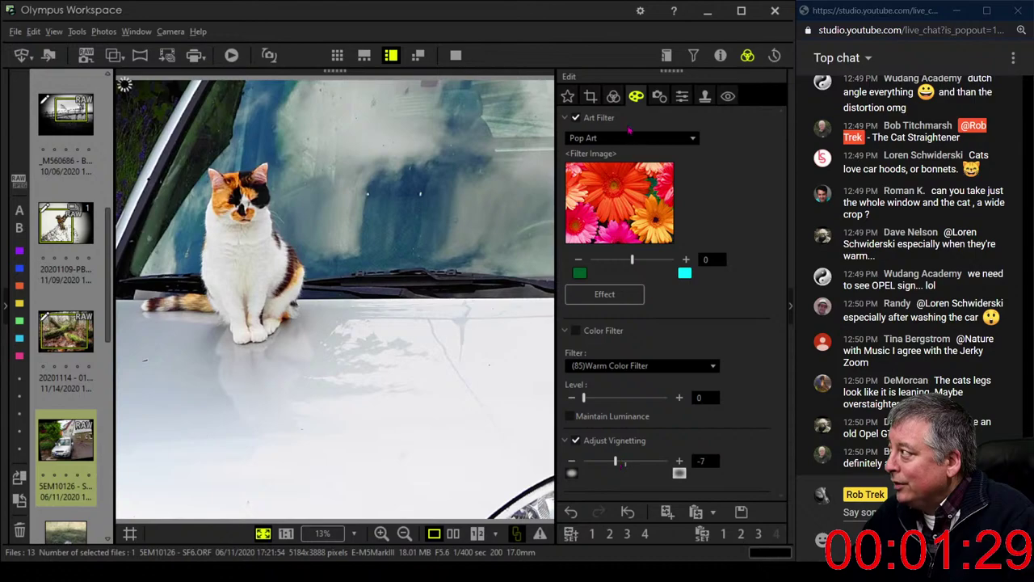
left_click(613, 96)
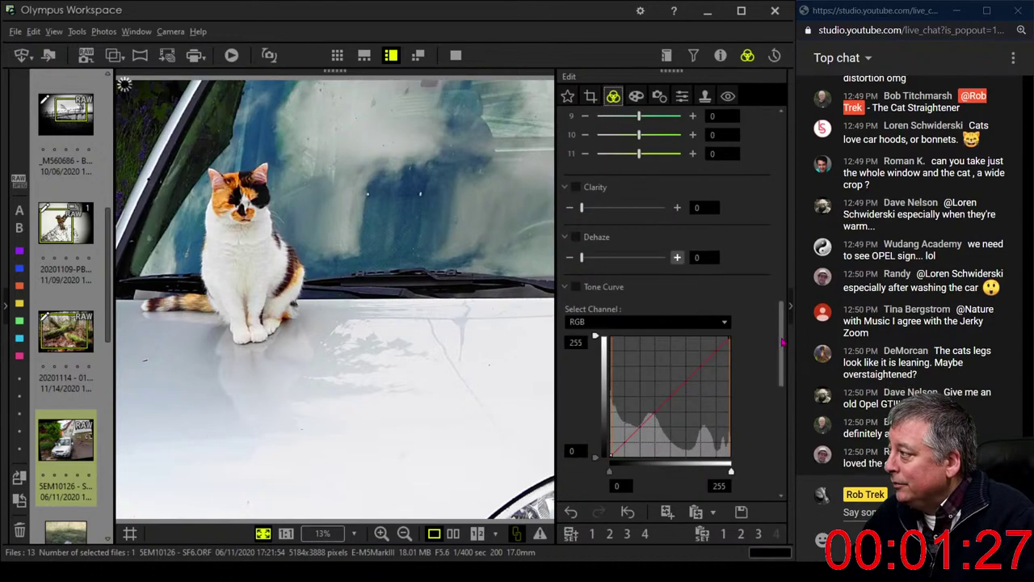
scroll(783, 343, "up", 1)
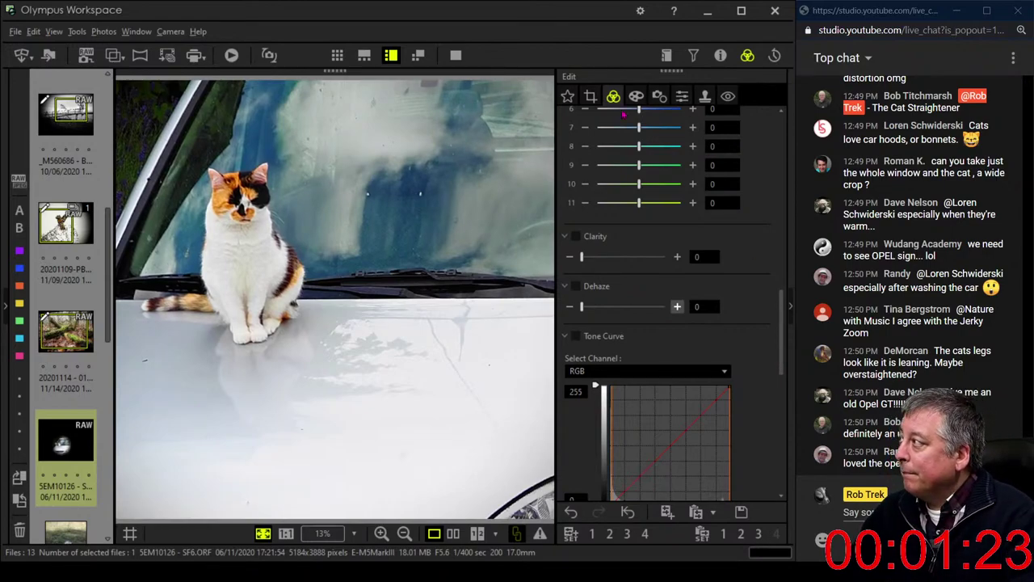
- Set the cat photo's tilt adjustment to -7.0 and check the result in the cropped view
left_click(590, 96)
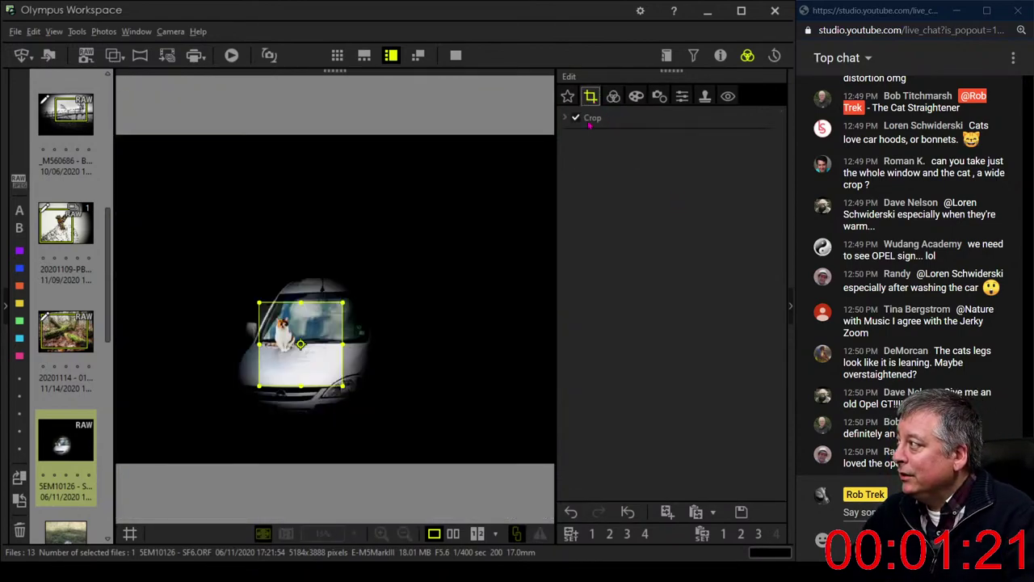
left_click(590, 123)
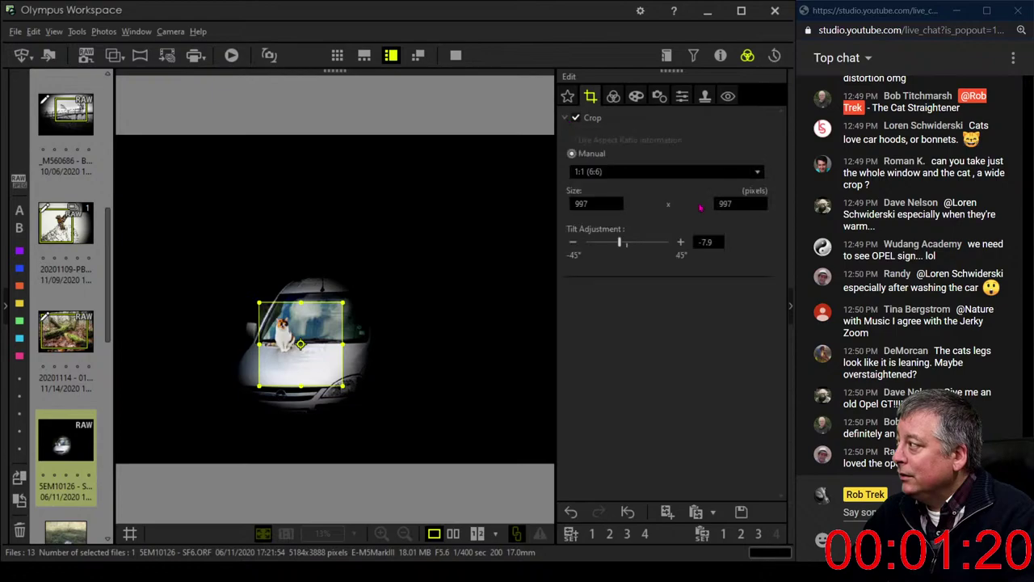
left_click(573, 243)
left_click(573, 243)
left_click(572, 243)
left_click(573, 243)
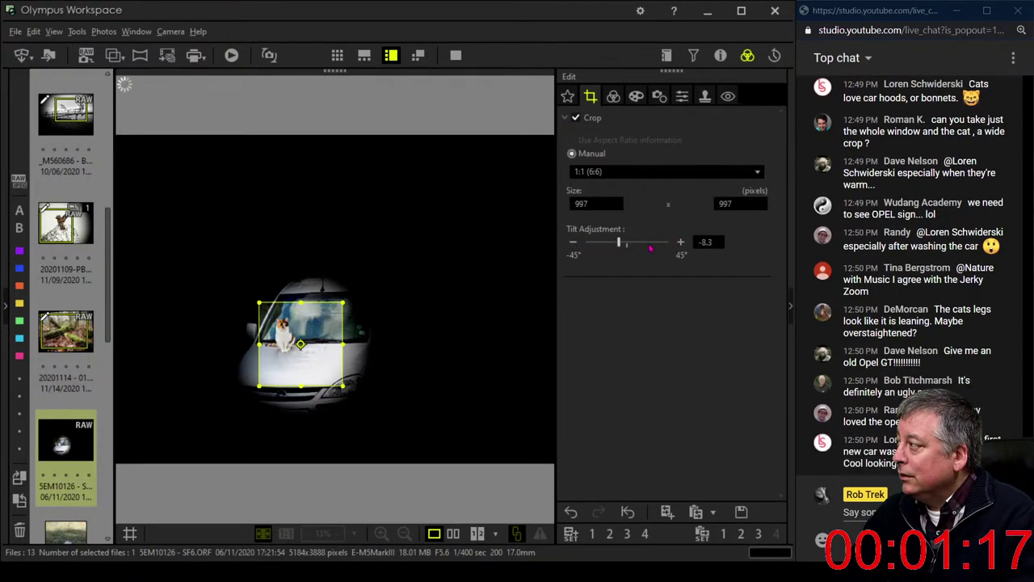
left_click(681, 244)
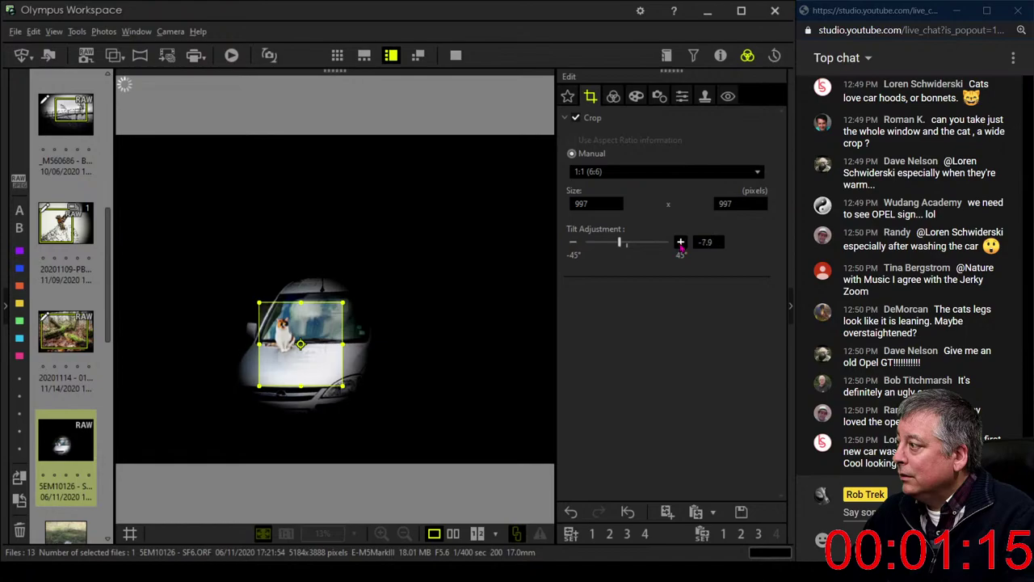
left_click(680, 244)
left_click(681, 244)
left_click(681, 244)
left_click(681, 244)
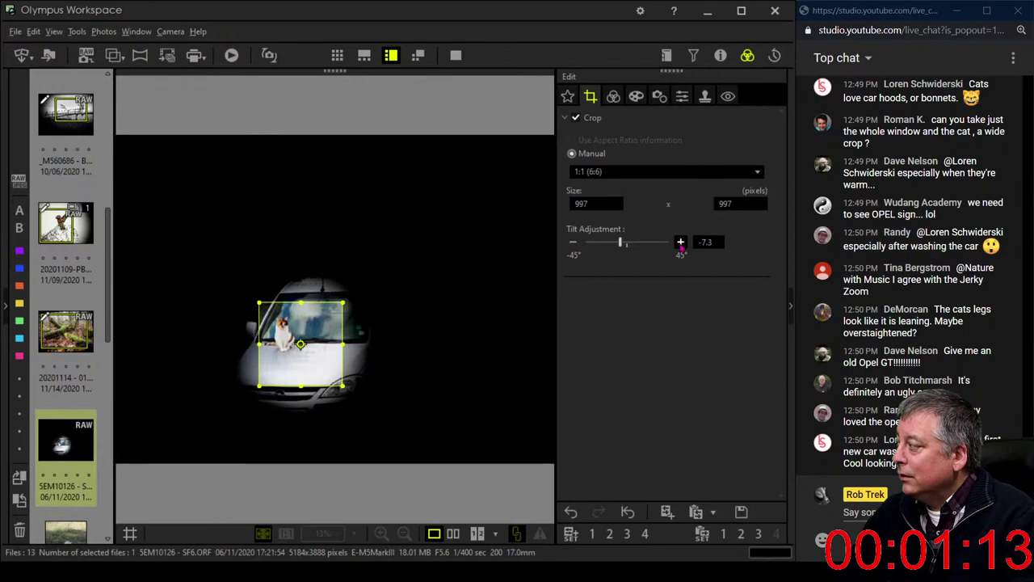
left_click(681, 244)
left_click(681, 244)
left_click(681, 244)
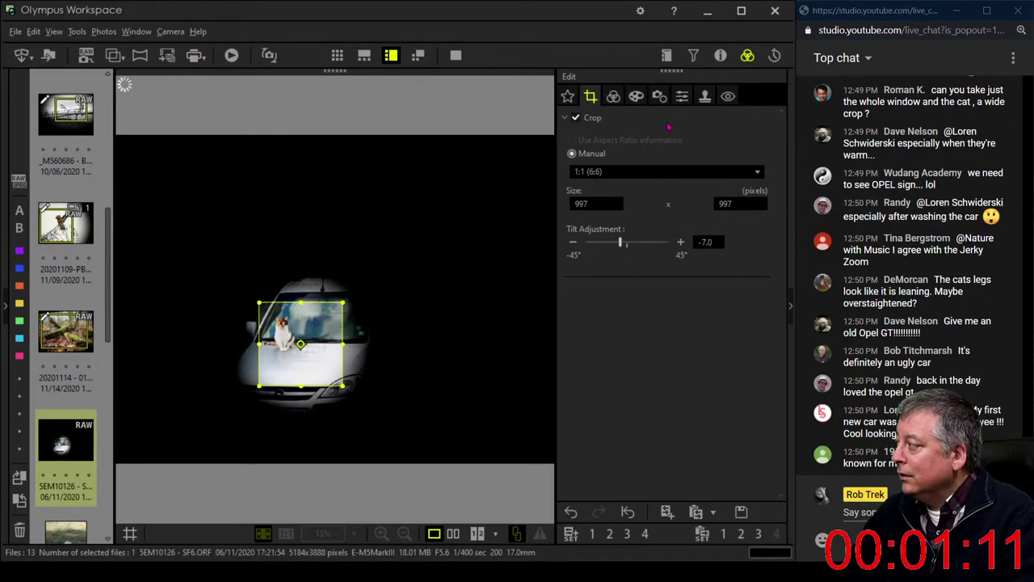
left_click(613, 96)
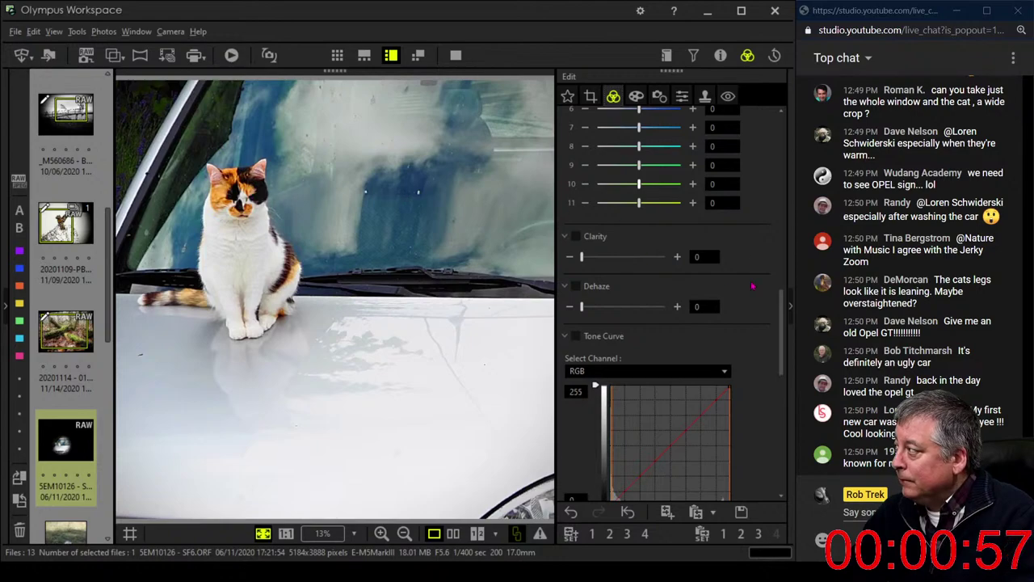
left_click_drag(778, 324, 779, 452)
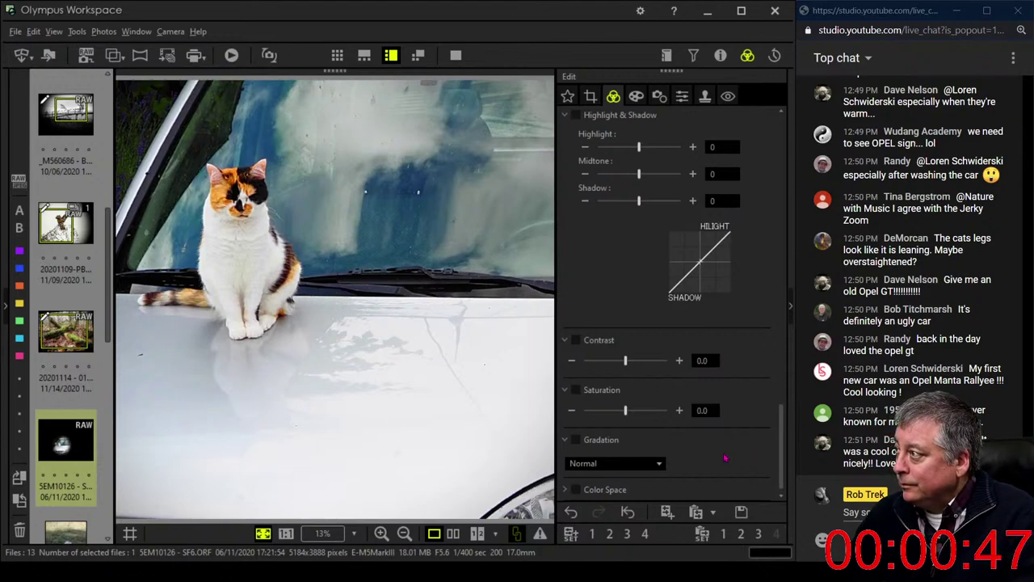
left_click_drag(777, 462, 784, 283)
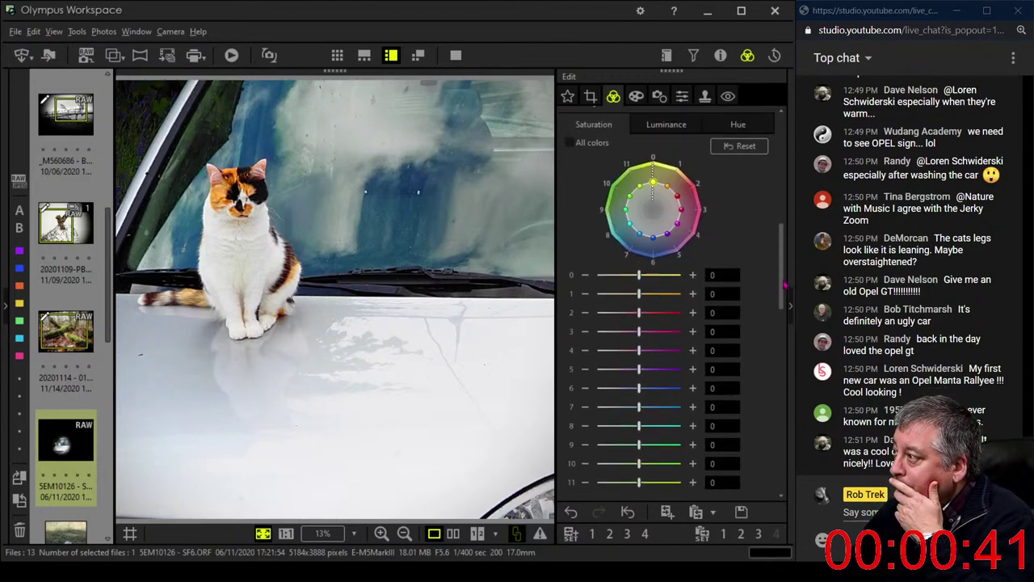
scroll(683, 174, "down", 1)
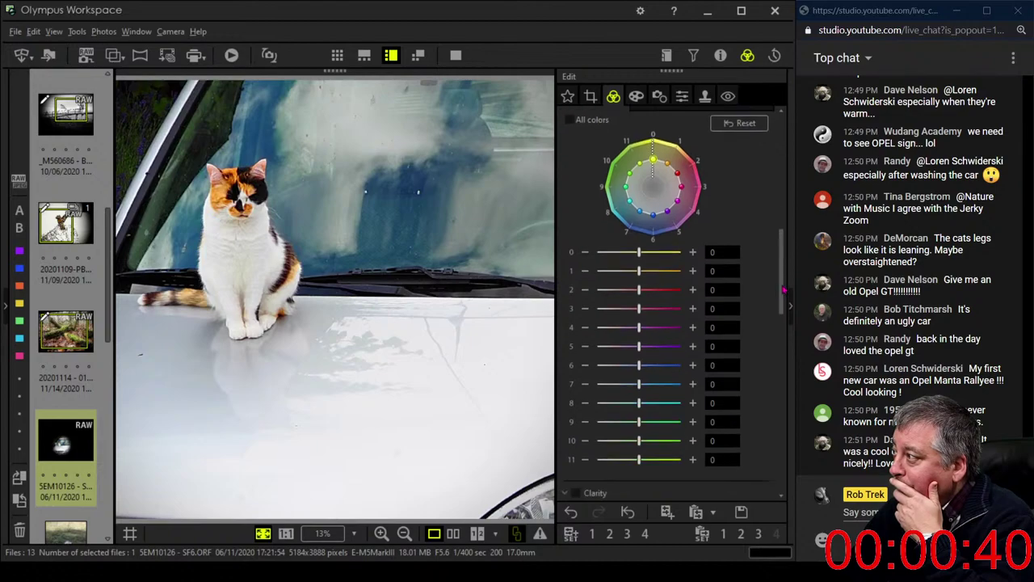
- Apply an unsharp mask to the cat photo with strength 274%, radius 1.2 pixels and threshold 10
left_click(684, 96)
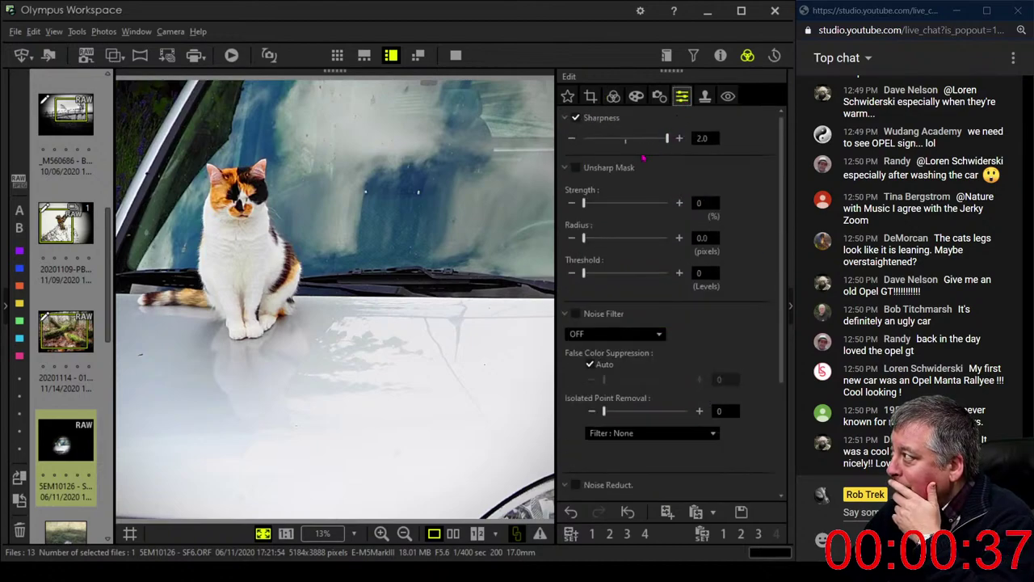
left_click(576, 168)
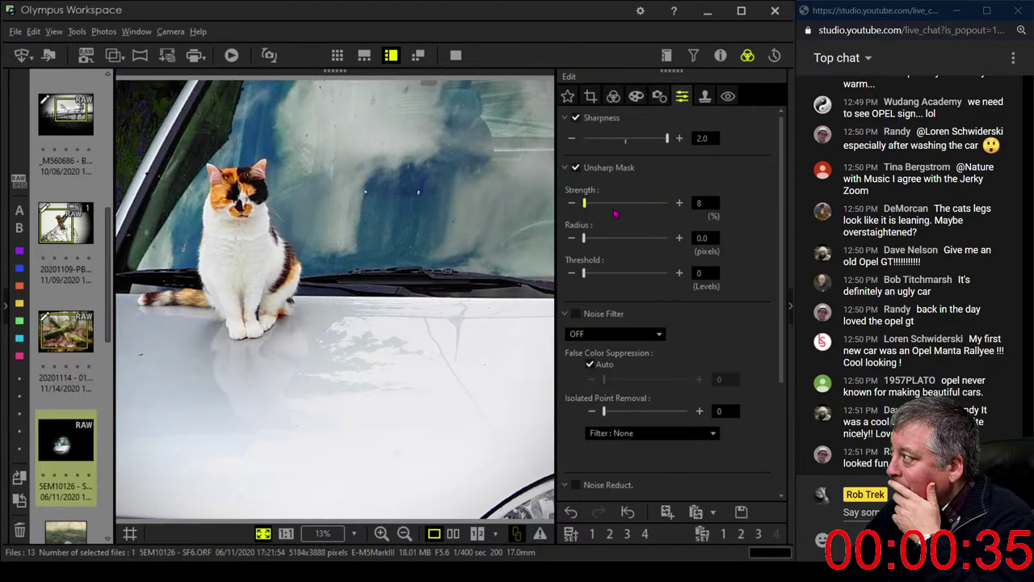
left_click_drag(615, 213, 630, 214)
left_click(700, 240)
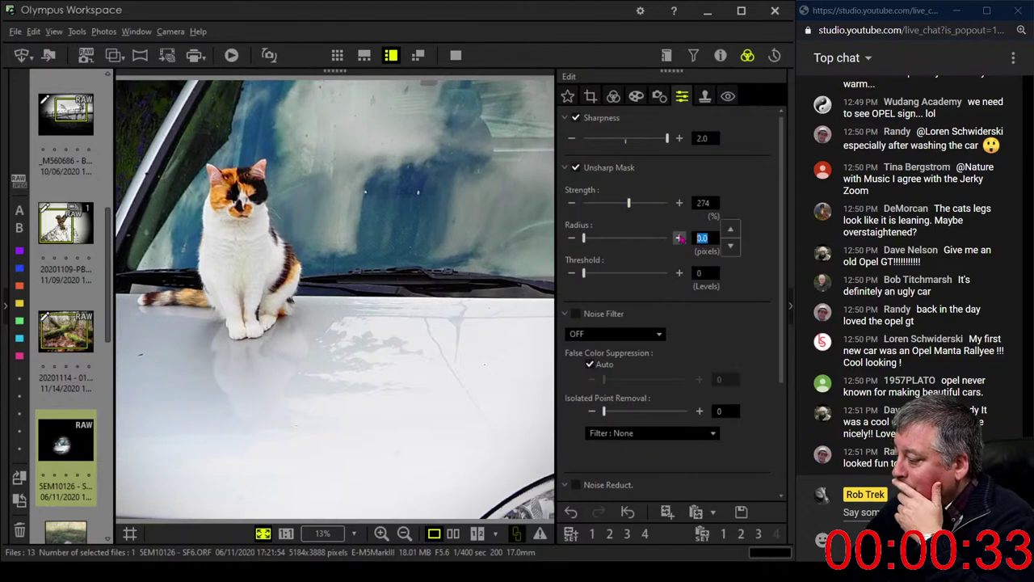
type("1")
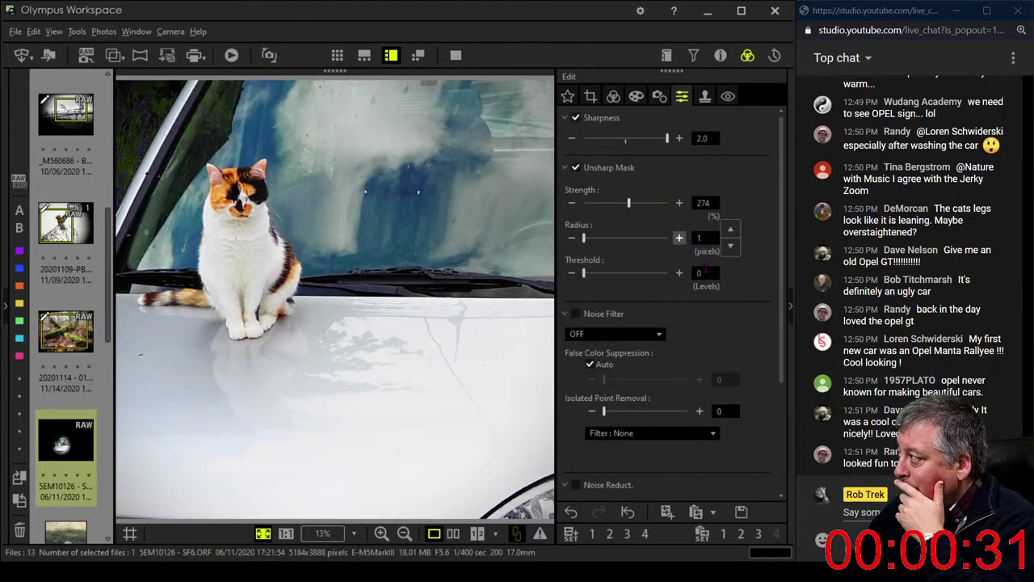
left_click(699, 273)
type("10")
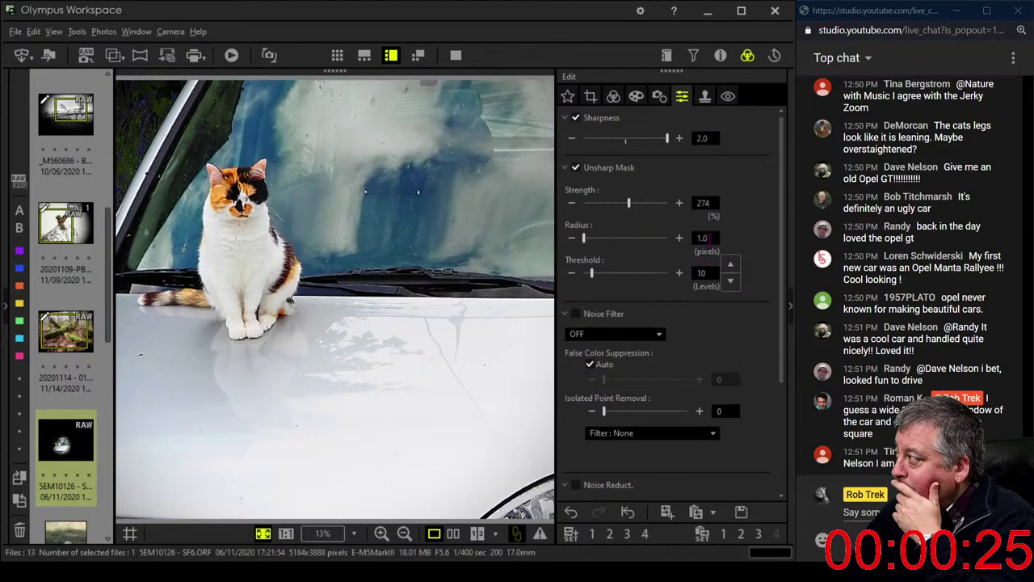
left_click(702, 238)
type("1")
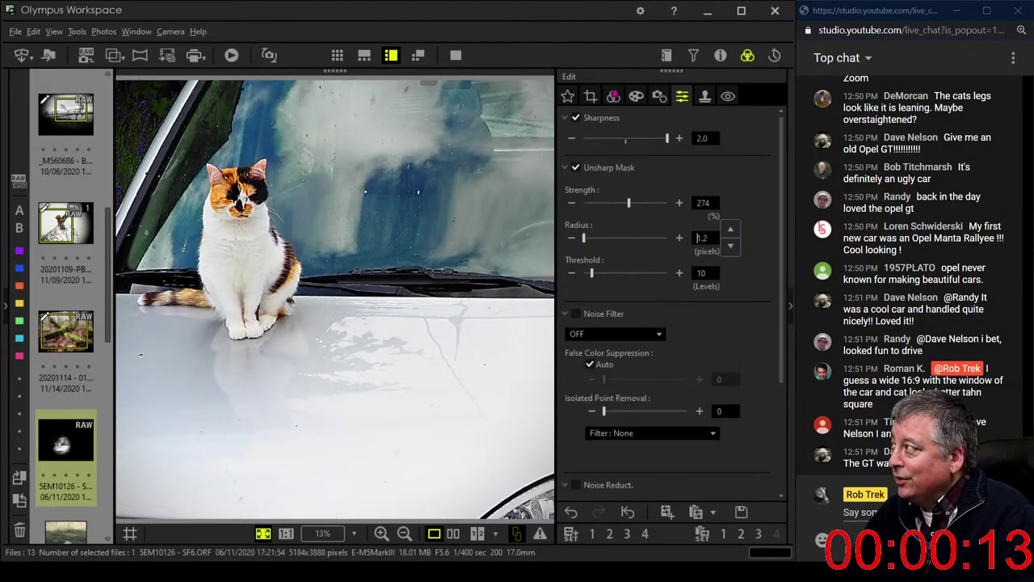
- Try a 16:9 crop of about 2207 x 1240 pixels around the cat, the windshield and the car's front
left_click(590, 96)
left_click(616, 172)
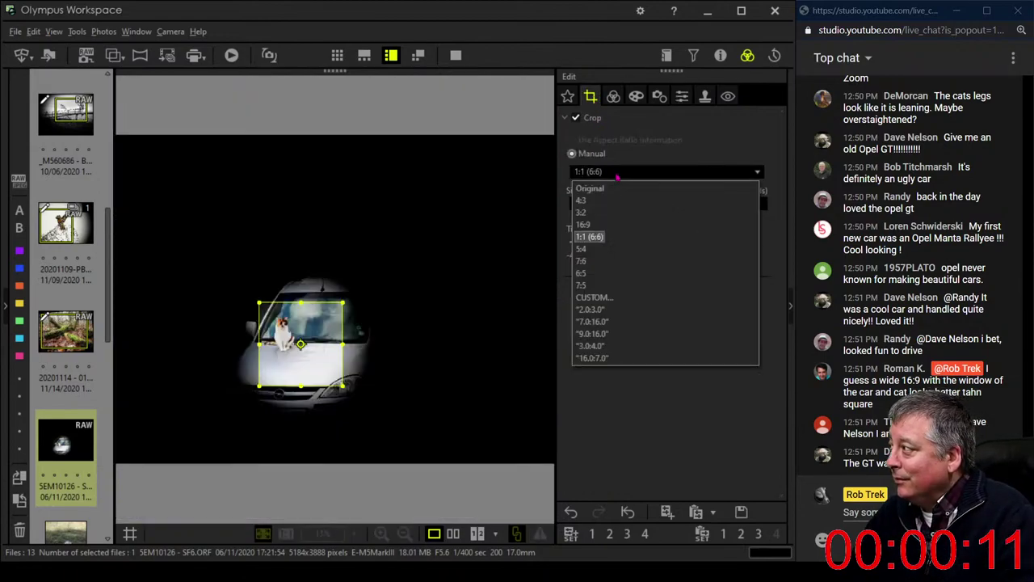
left_click(612, 227)
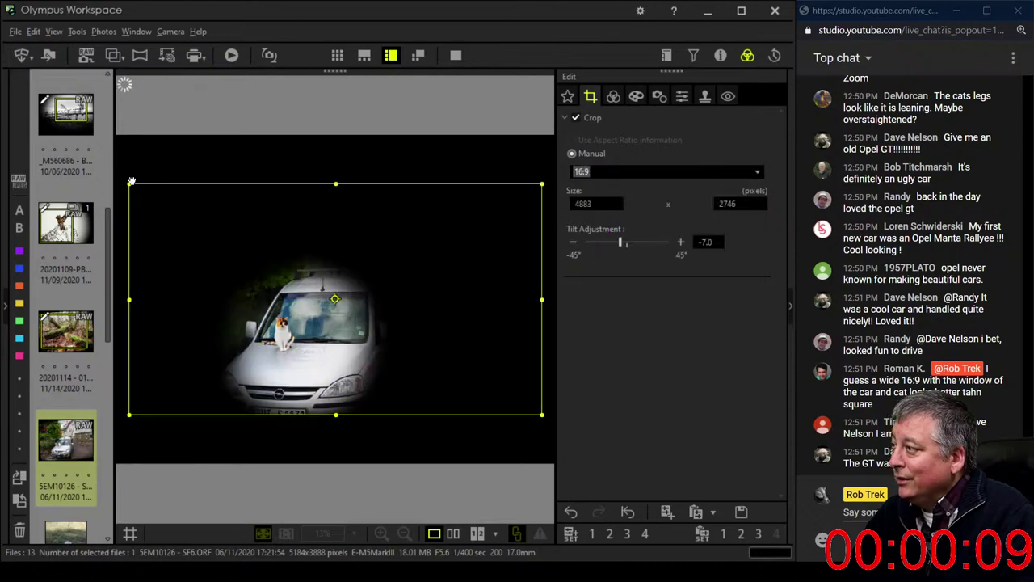
left_click_drag(131, 184, 323, 367)
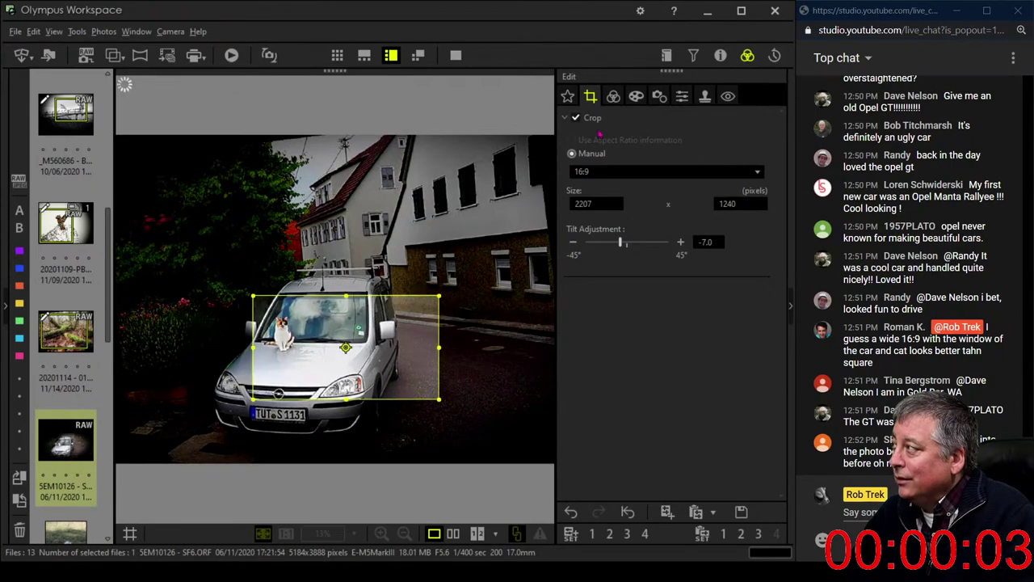
left_click(613, 96)
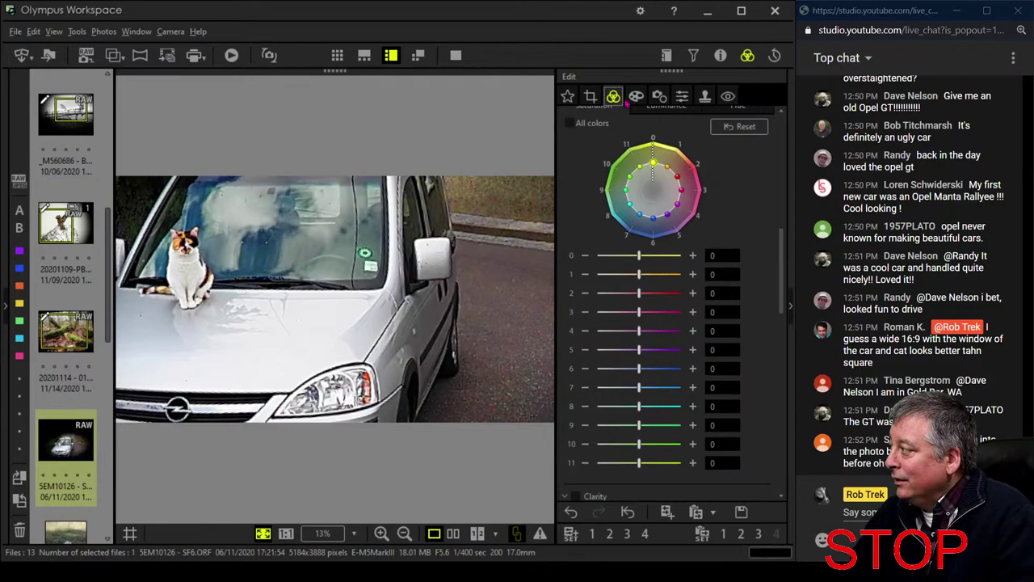
- Crop the cat photo to 1:1 at about 947 x 947 pixels around the cat, windshield and hood, ending above the grille
left_click(590, 96)
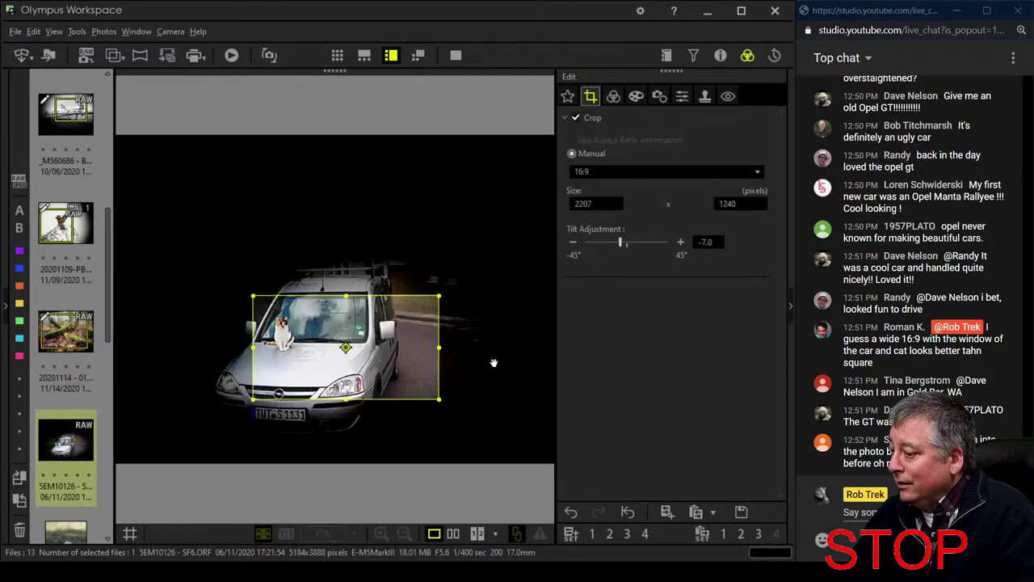
left_click(482, 326)
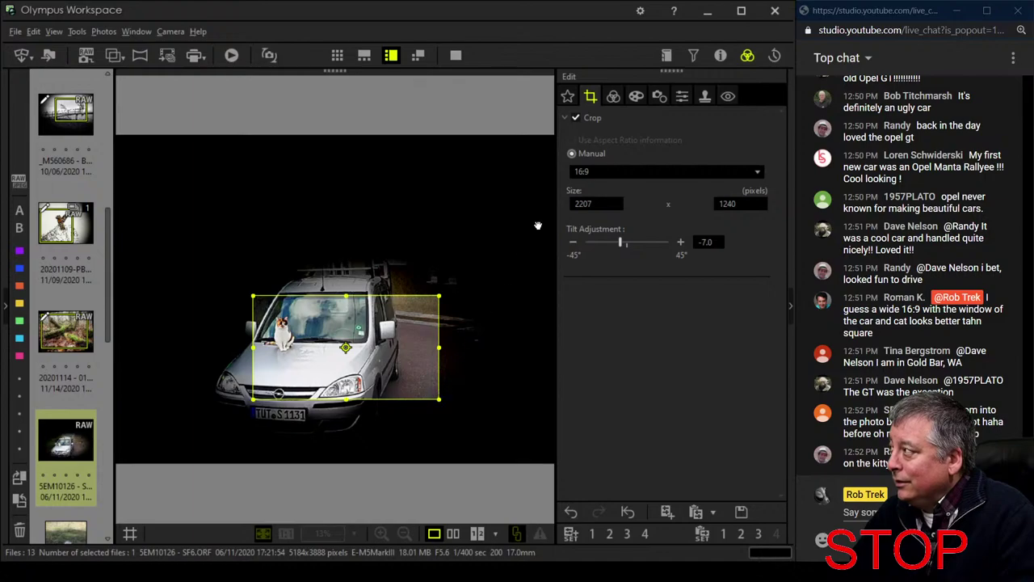
left_click(584, 171)
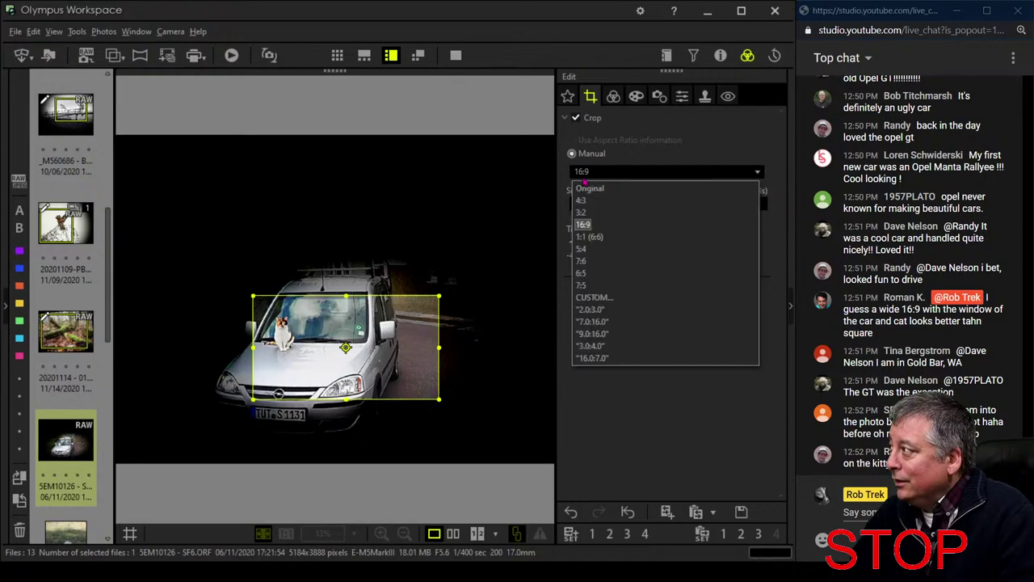
left_click(588, 236)
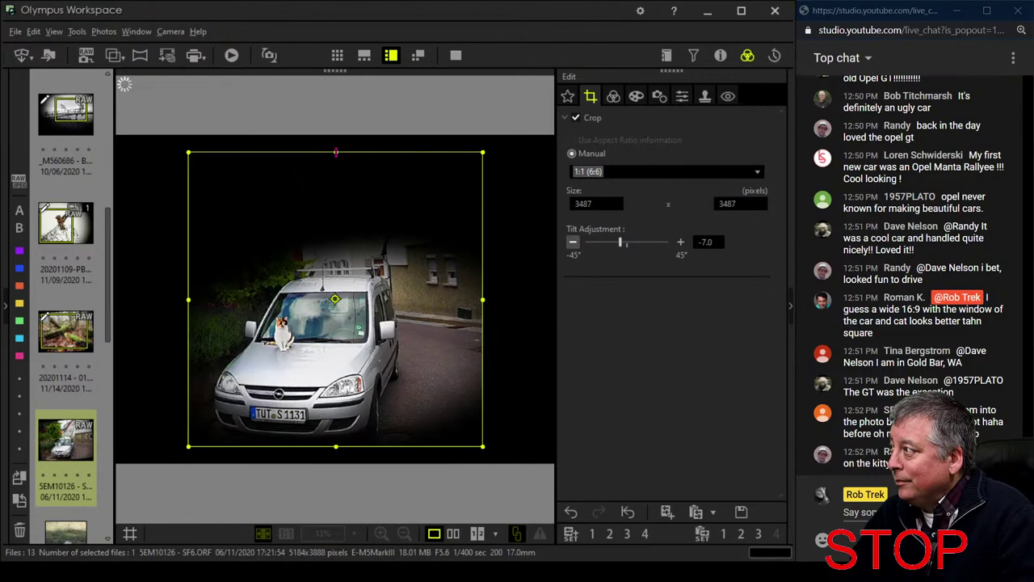
left_click_drag(336, 152, 300, 294)
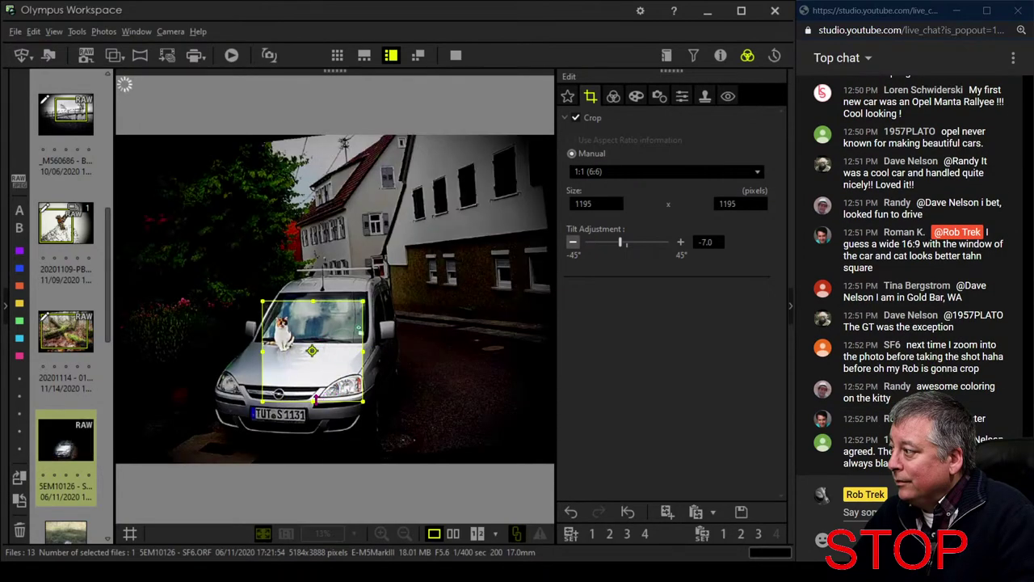
left_click_drag(315, 398, 306, 362)
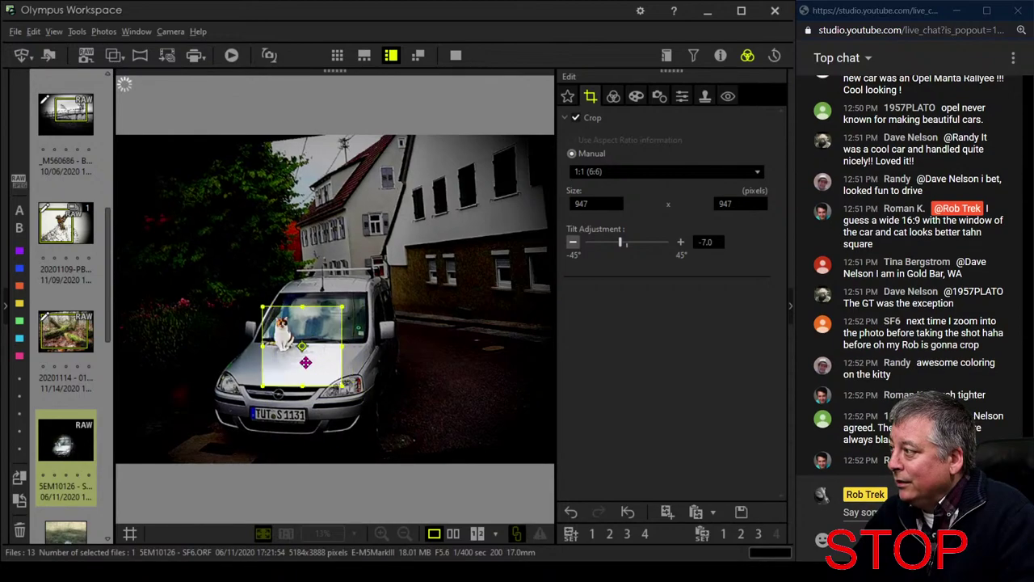
left_click(614, 98)
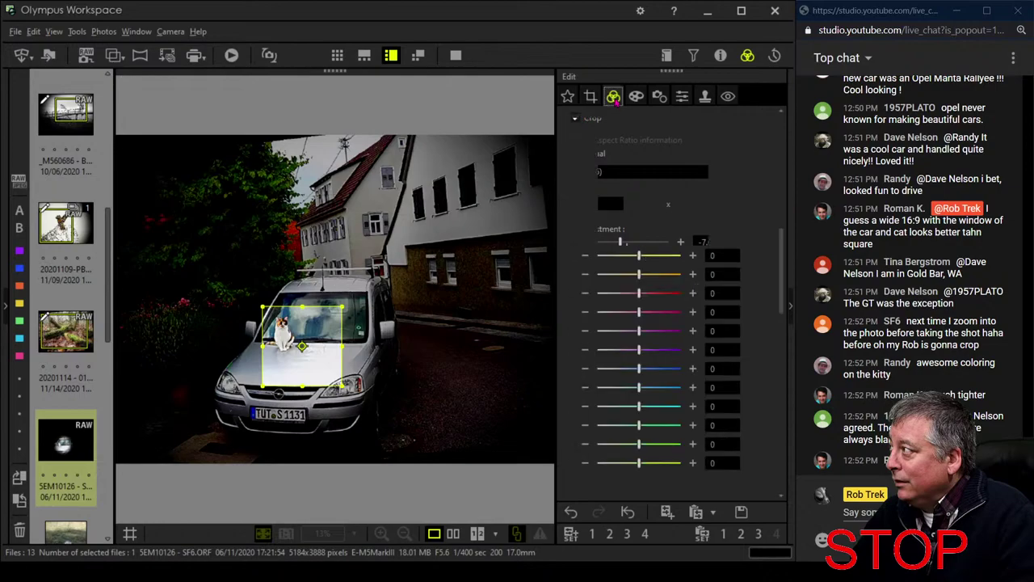
- Compare the original and edited cat photos side by side in full screen, dismissing the error message
left_click(453, 533)
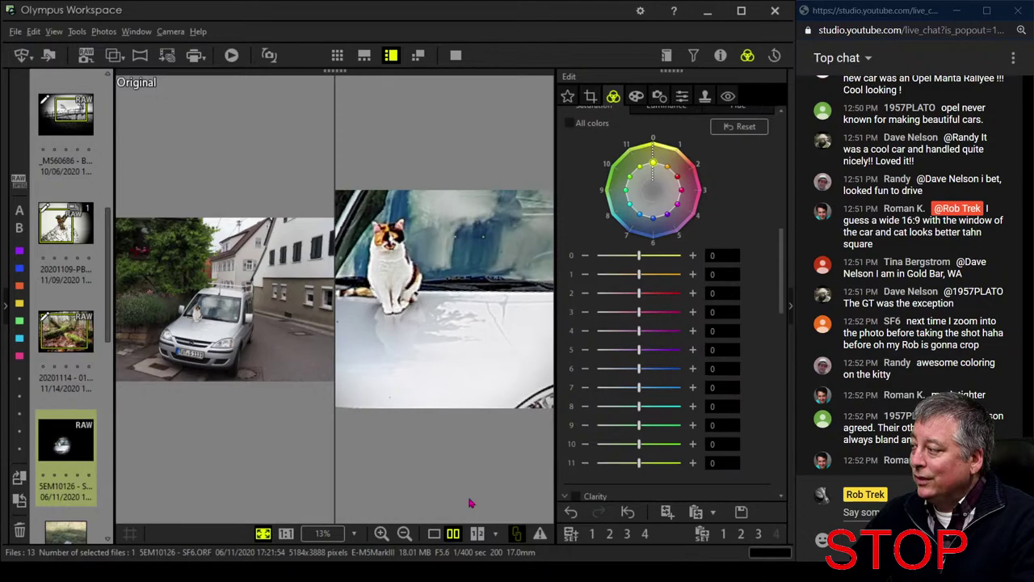
left_click(456, 54)
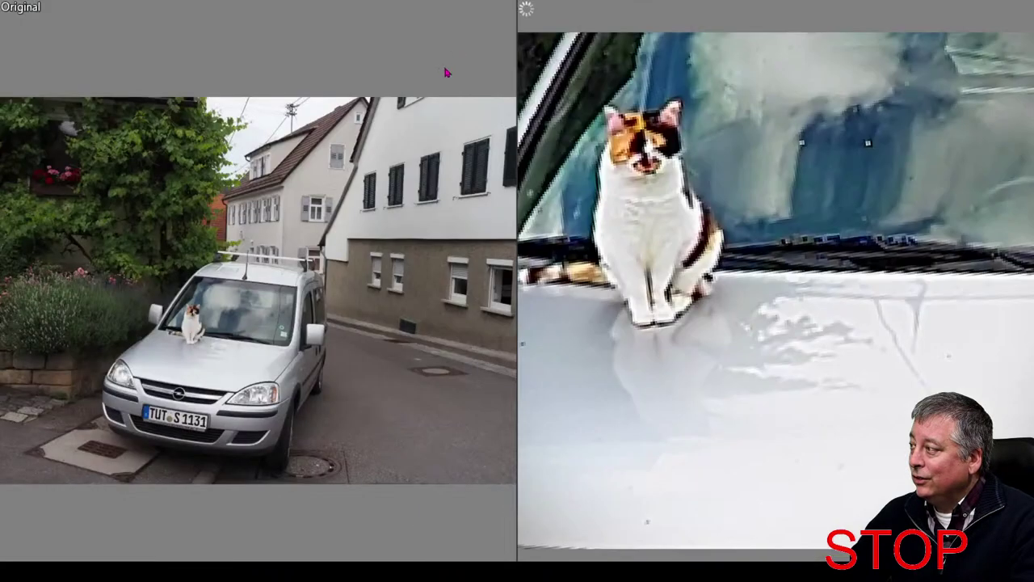
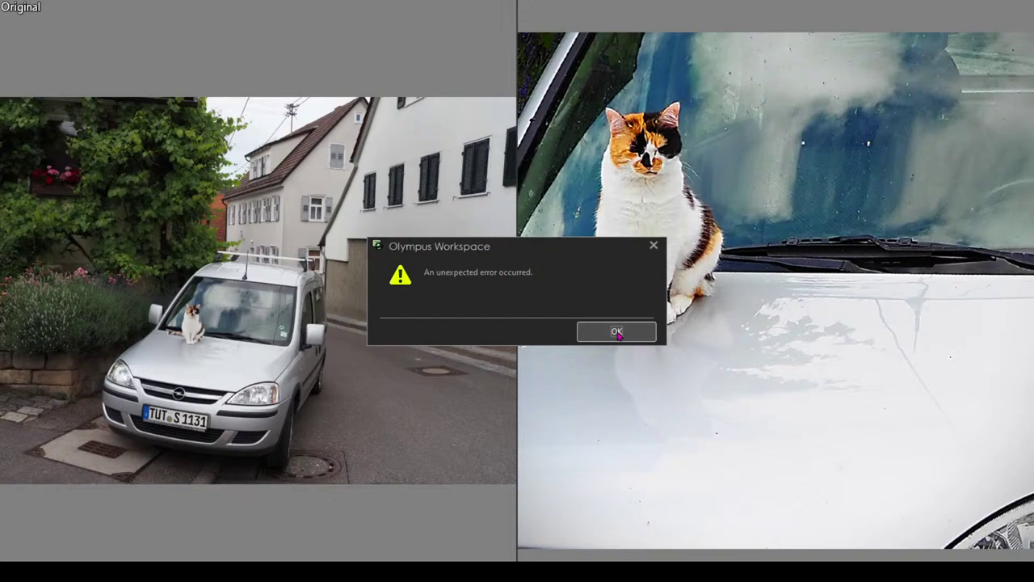
left_click(617, 332)
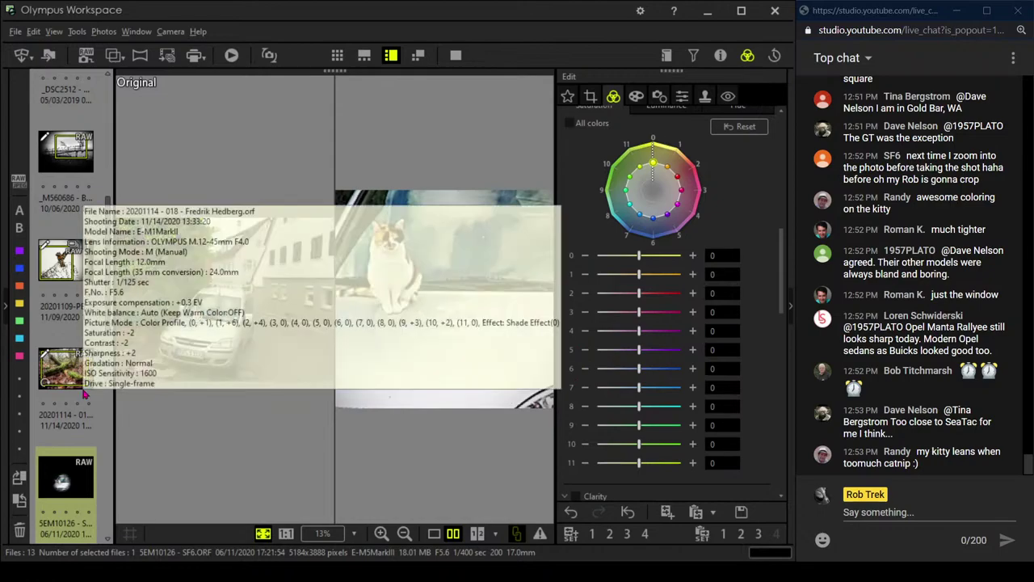
- Open the photo of the fluffy white wildflowers in the single-image view and inspect the blossoms at 1:1
scroll(83, 394, "down", 2)
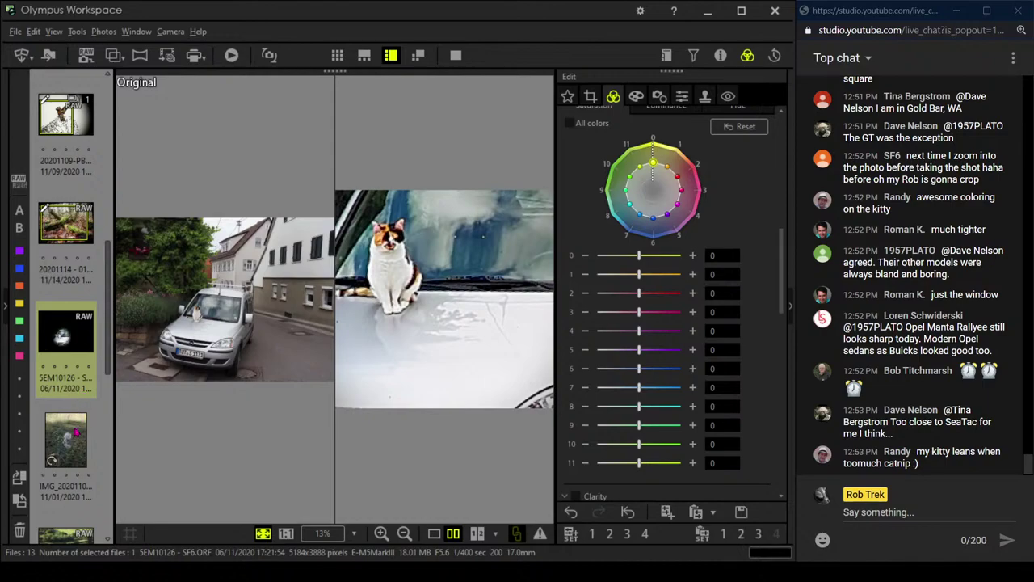
left_click(77, 434)
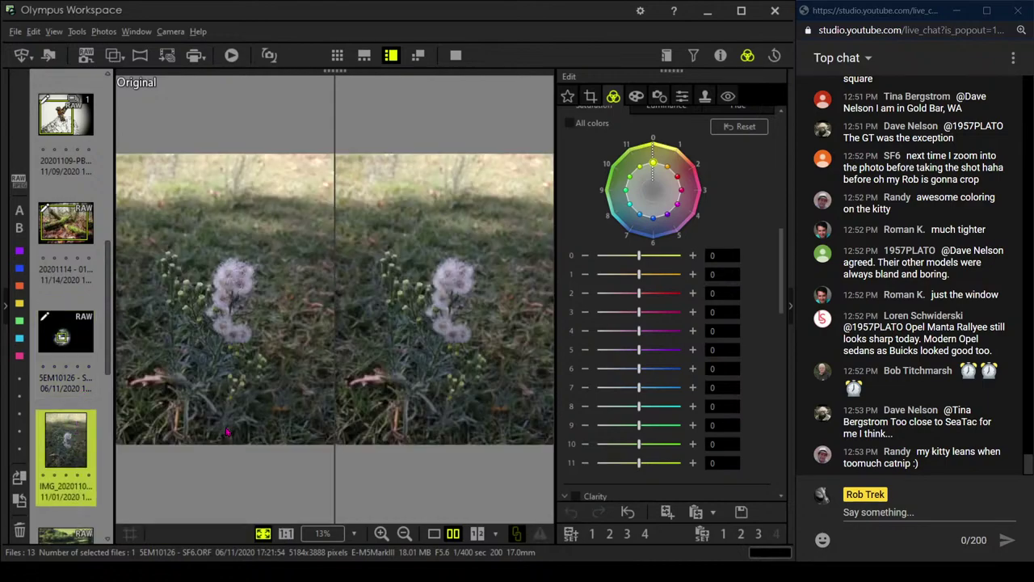
left_click(434, 534)
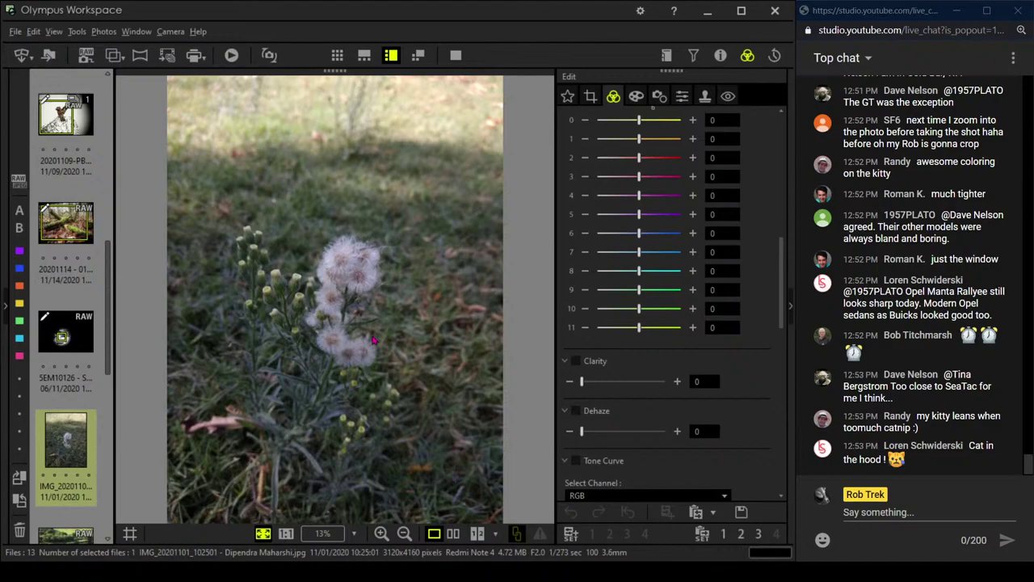
left_click(358, 280)
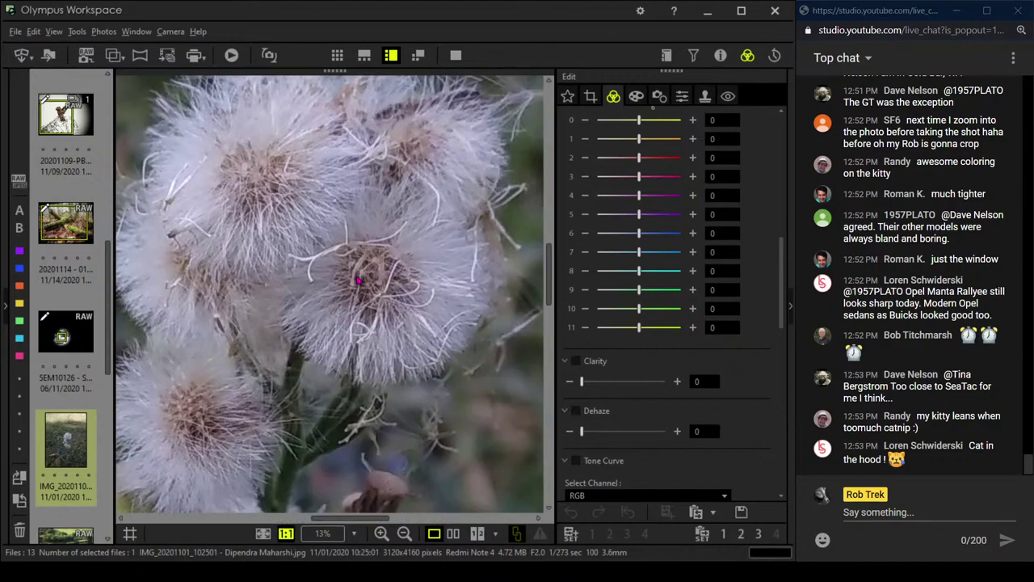
- Check the wildflower photo's shooting details and fit the whole photo in the view
left_click(725, 57)
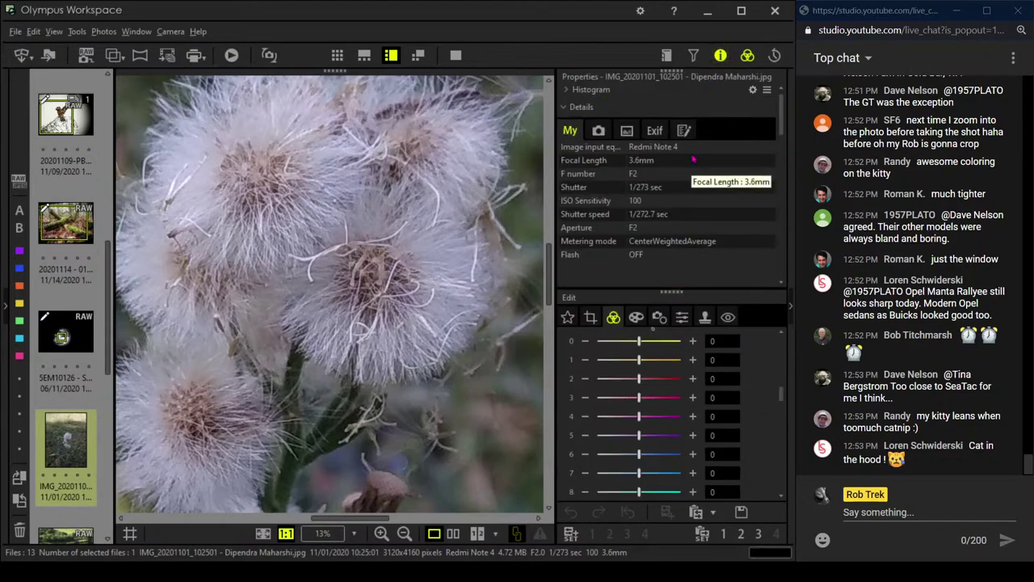
left_click(443, 220)
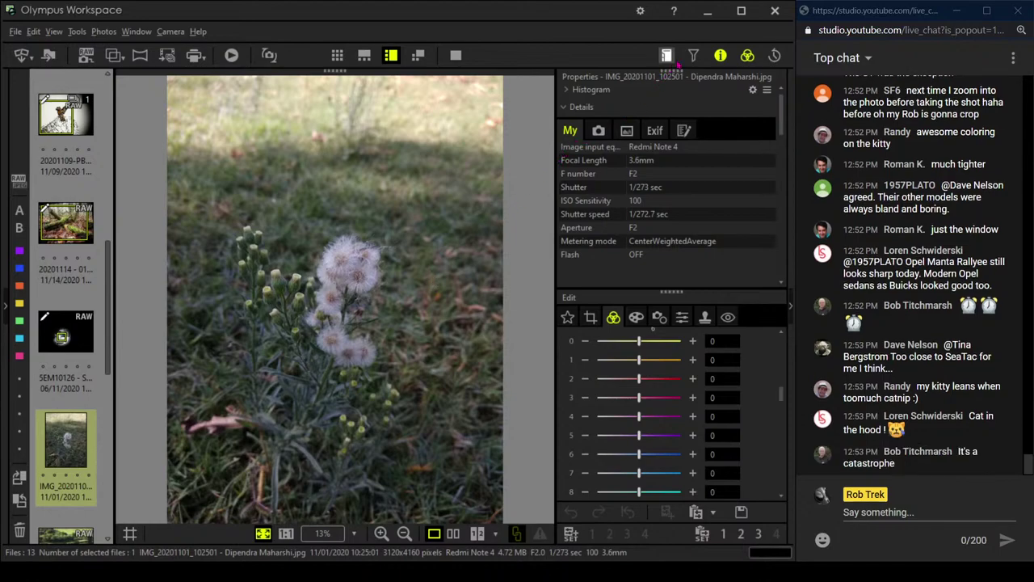
left_click(719, 55)
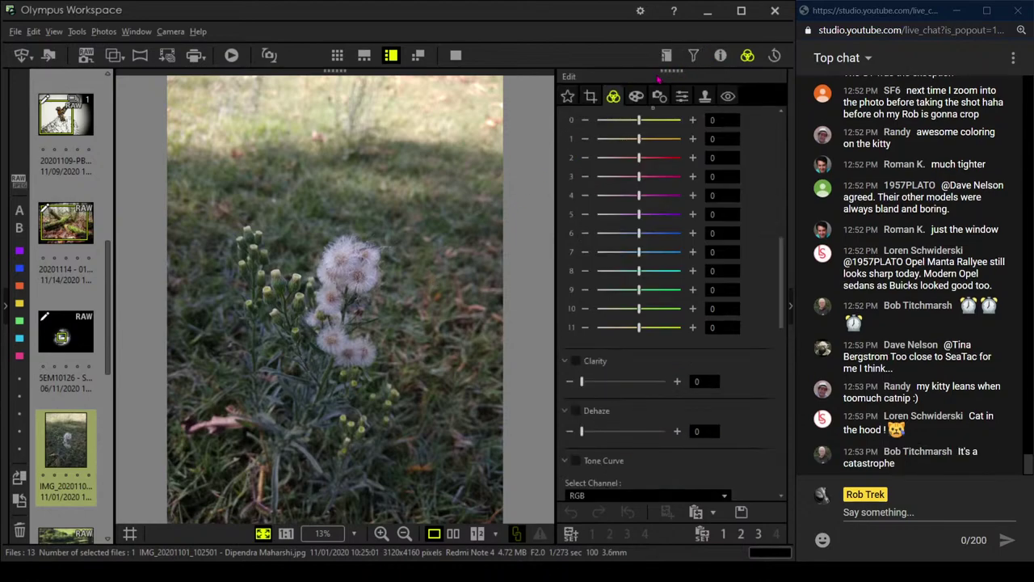
- Crop the wildflower photo to a 4:3 portrait frame of about 1719 x 2292 pixels around the plant, with a tilt of -18.7°
left_click(591, 96)
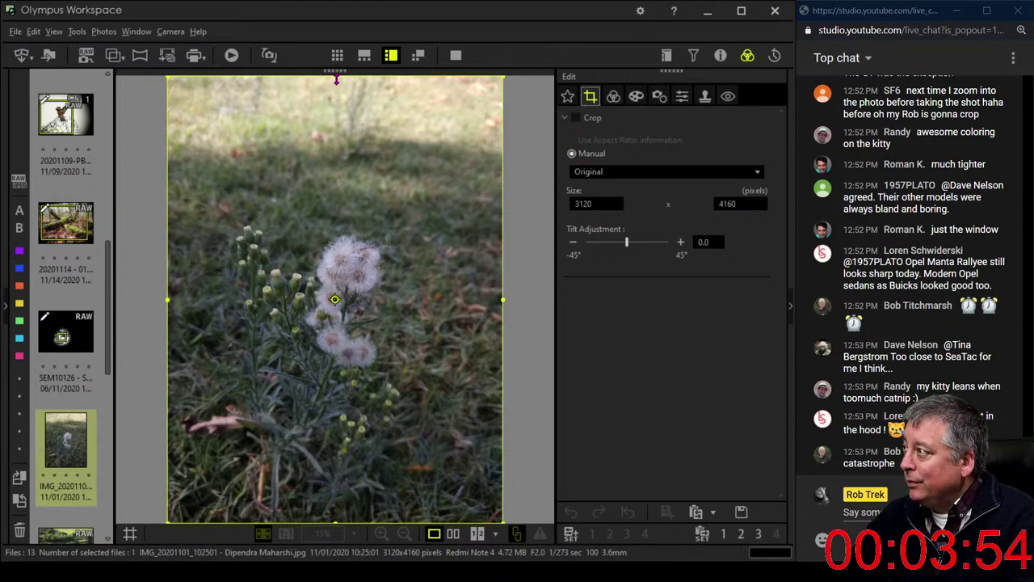
left_click_drag(335, 81, 338, 168)
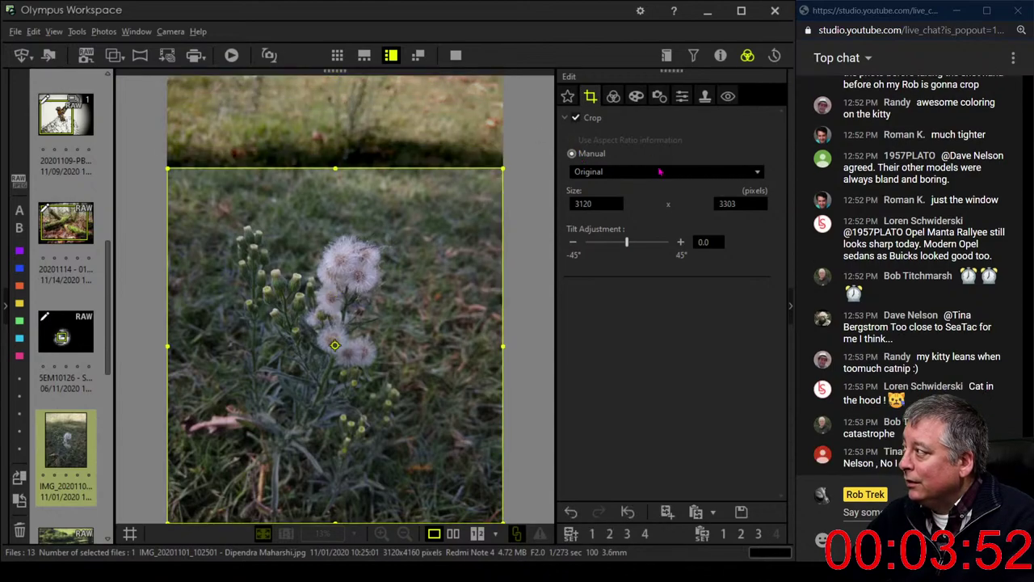
left_click(646, 171)
left_click(644, 201)
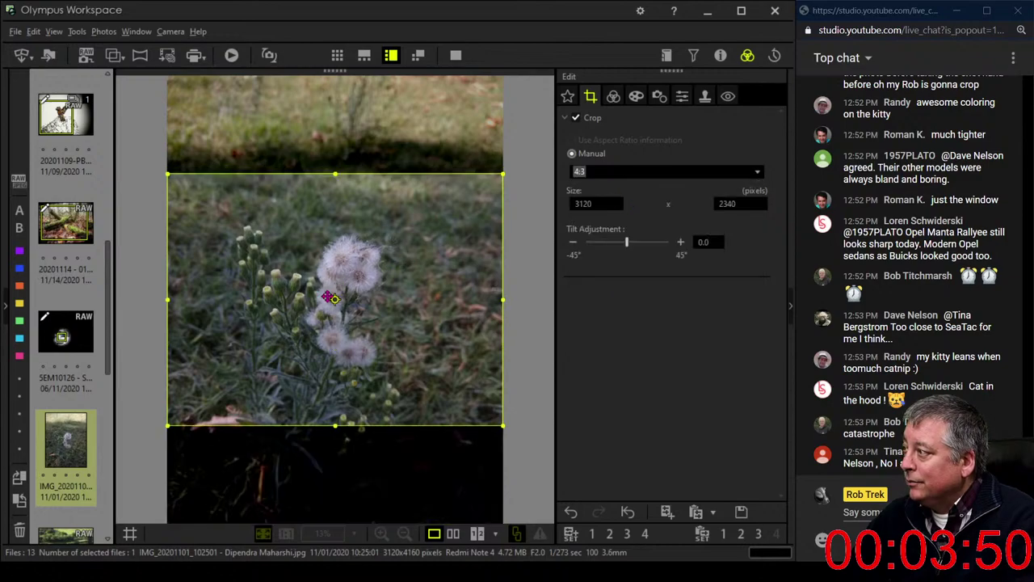
right_click(333, 301)
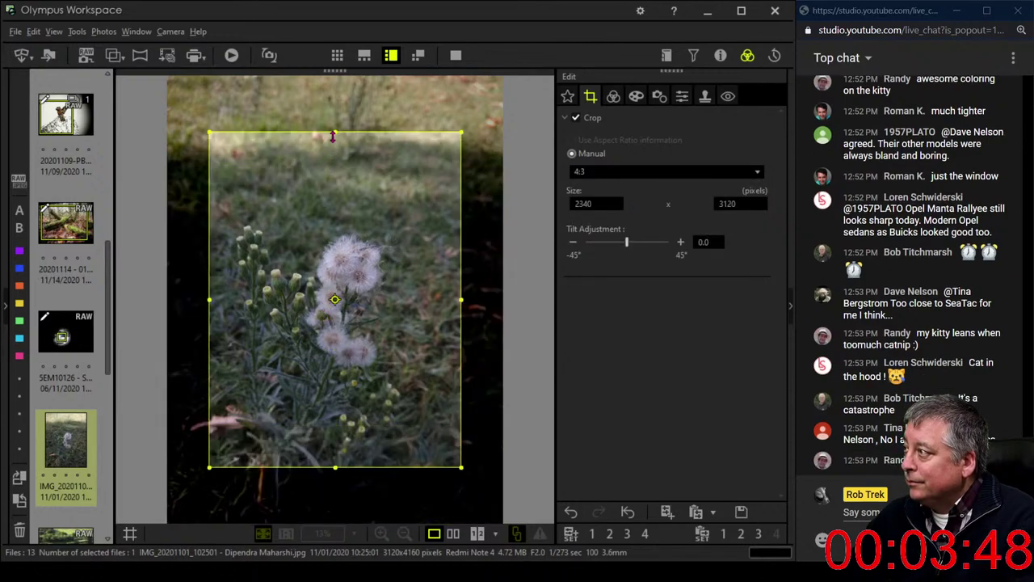
left_click_drag(333, 139, 335, 207)
left_click_drag(327, 255, 297, 258)
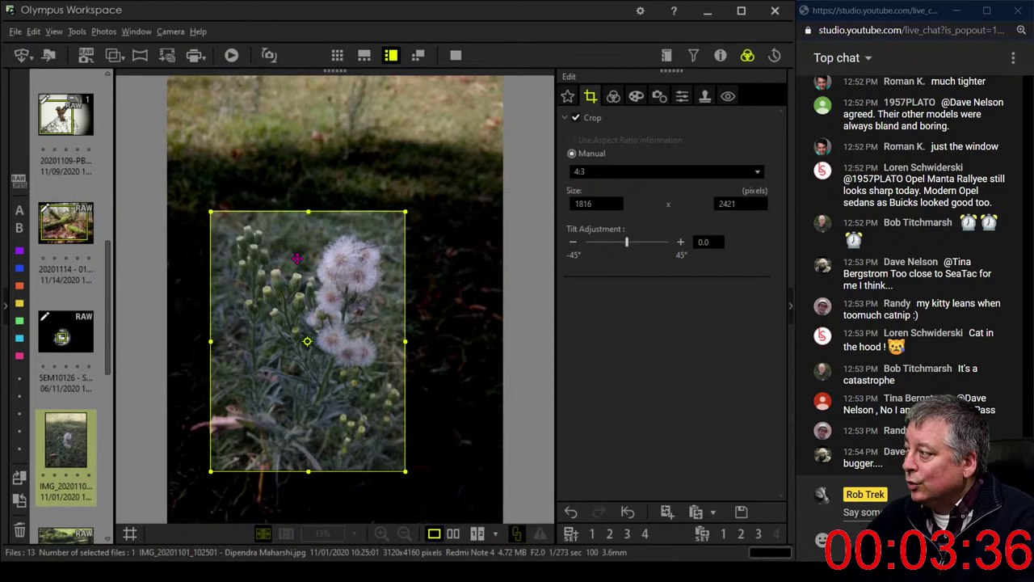
left_click_drag(626, 242, 610, 242)
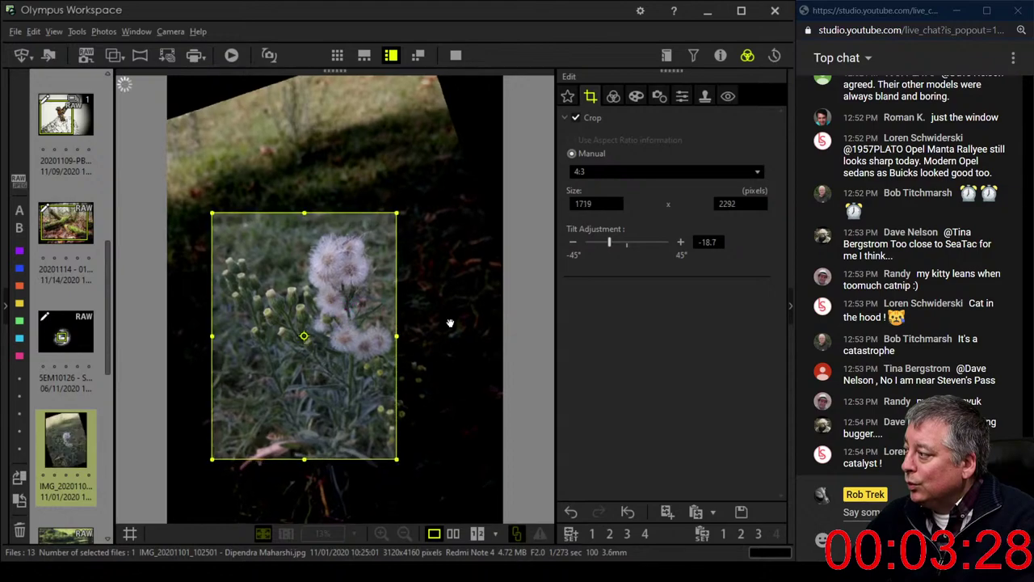
- Set the wildflower photo's Sharpness to 4
left_click(613, 96)
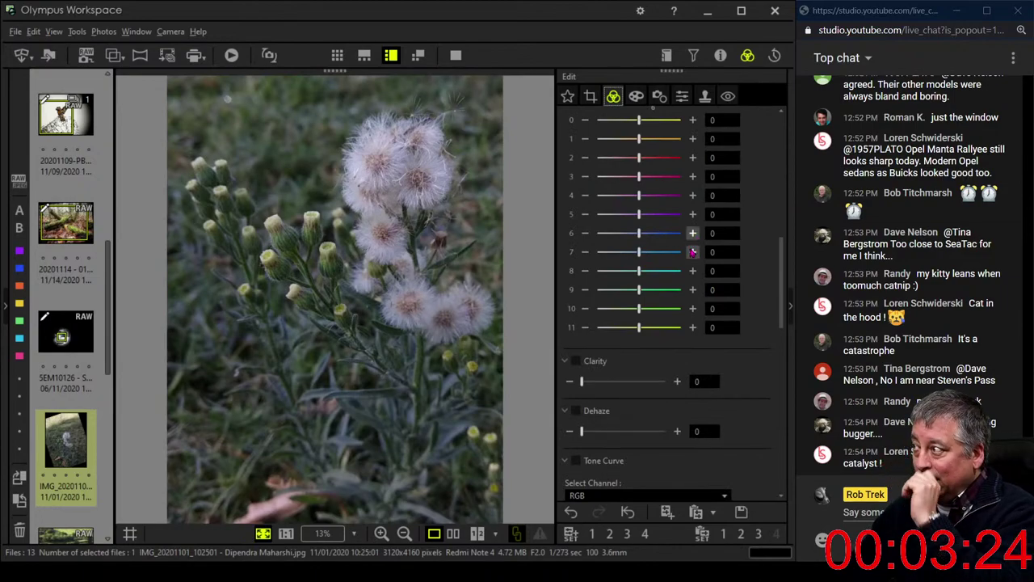
left_click(681, 96)
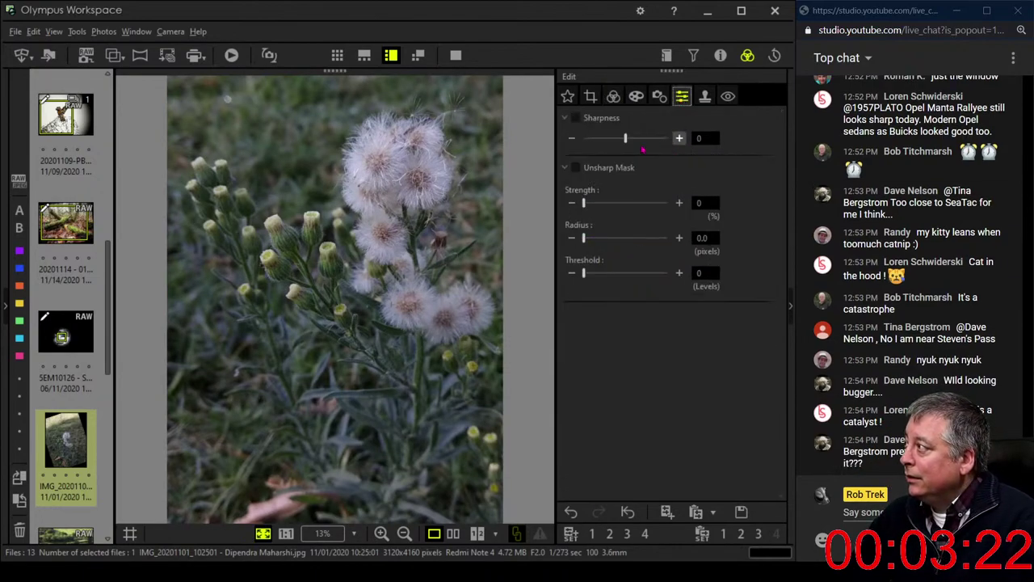
left_click_drag(627, 142, 651, 142)
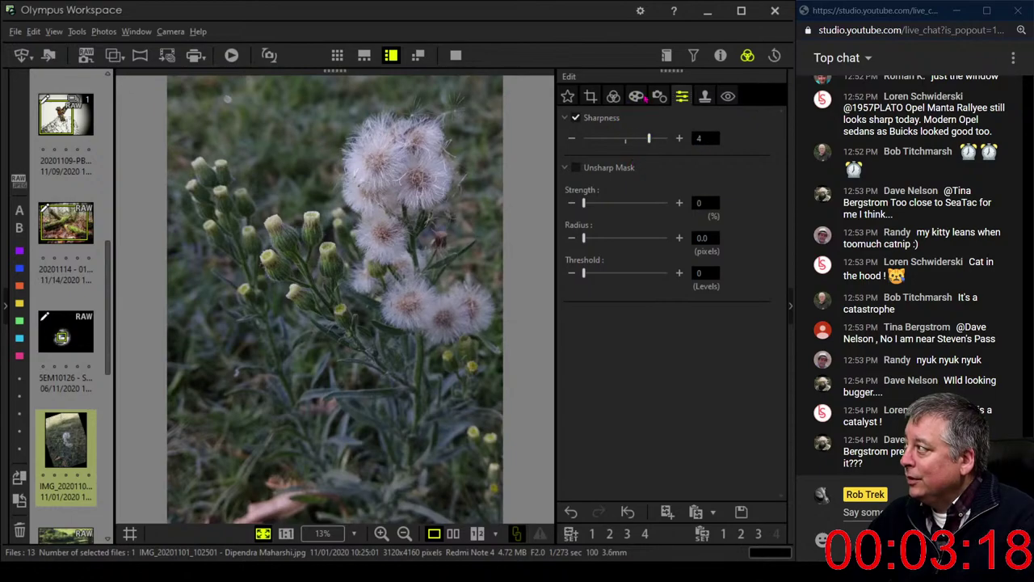
- Apply the Pop Art filter to the wildflower photo and set its vignetting adjustment to -6
left_click(636, 97)
left_click(613, 138)
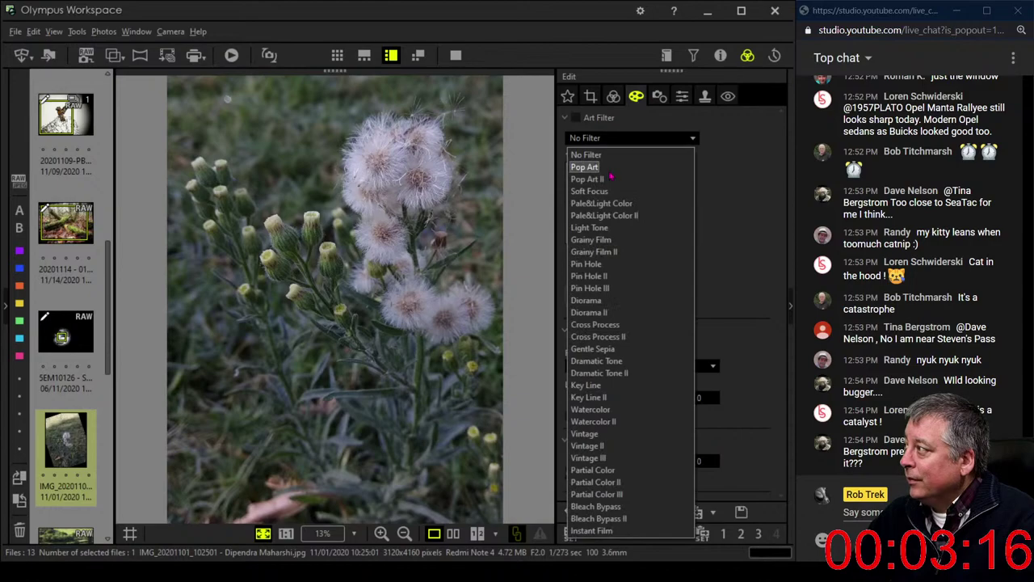
left_click(612, 167)
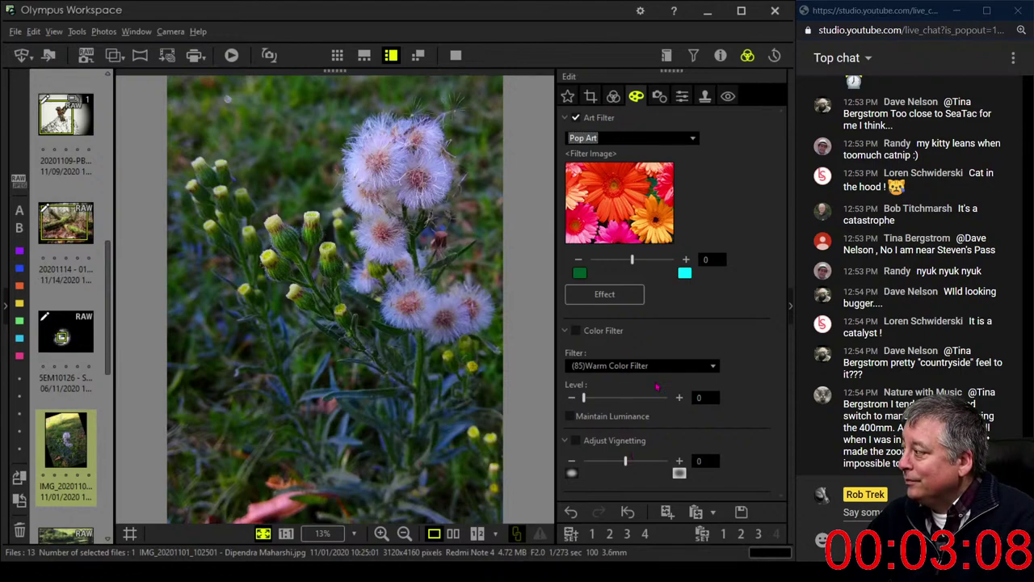
left_click_drag(625, 461, 616, 462)
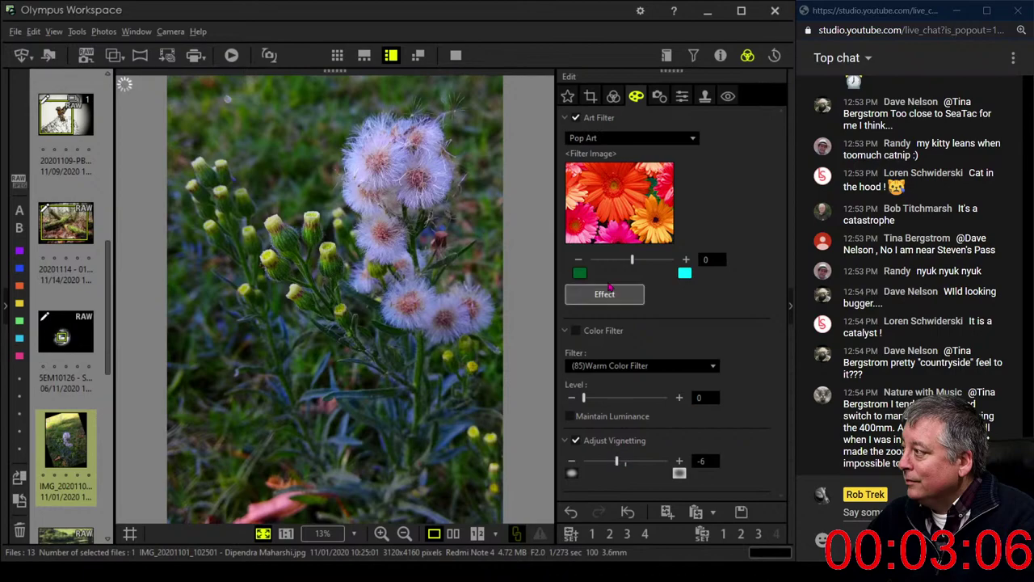
- Warm the wildflower photo by setting the blue-yellow Custom WB value to 0.5
left_click(591, 96)
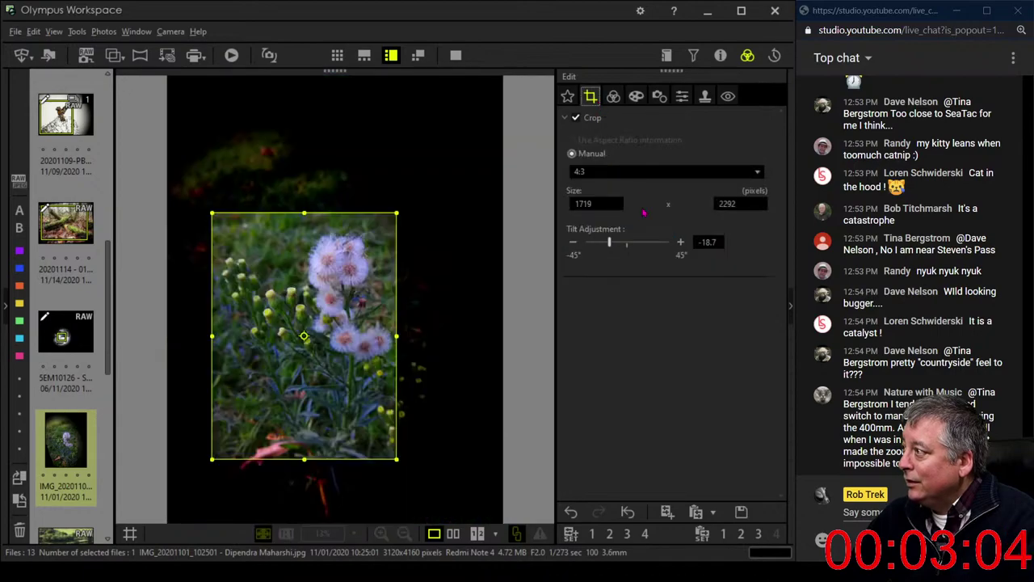
left_click(611, 98)
scroll(711, 410, "down", 3)
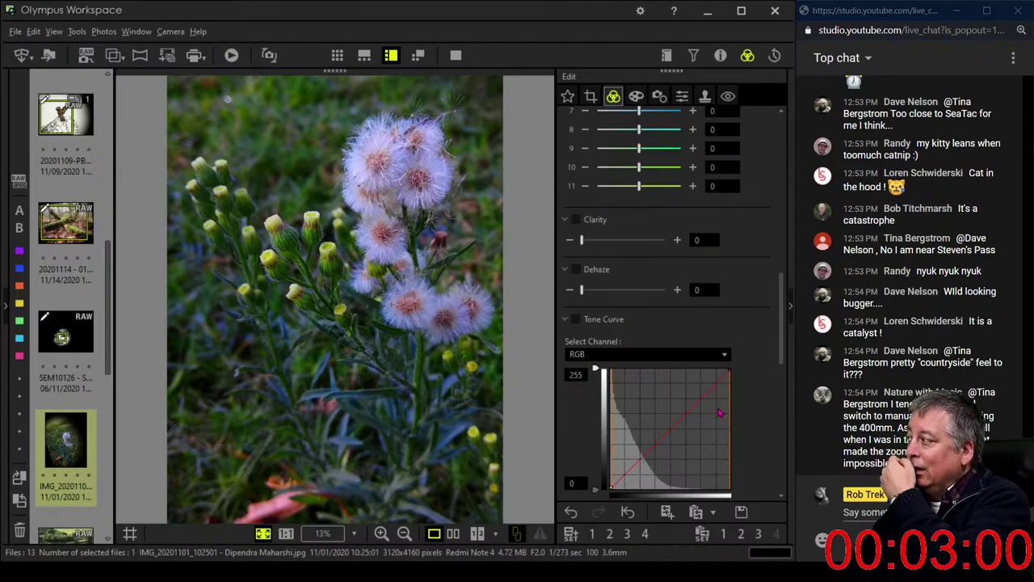
scroll(711, 388, "up", 3)
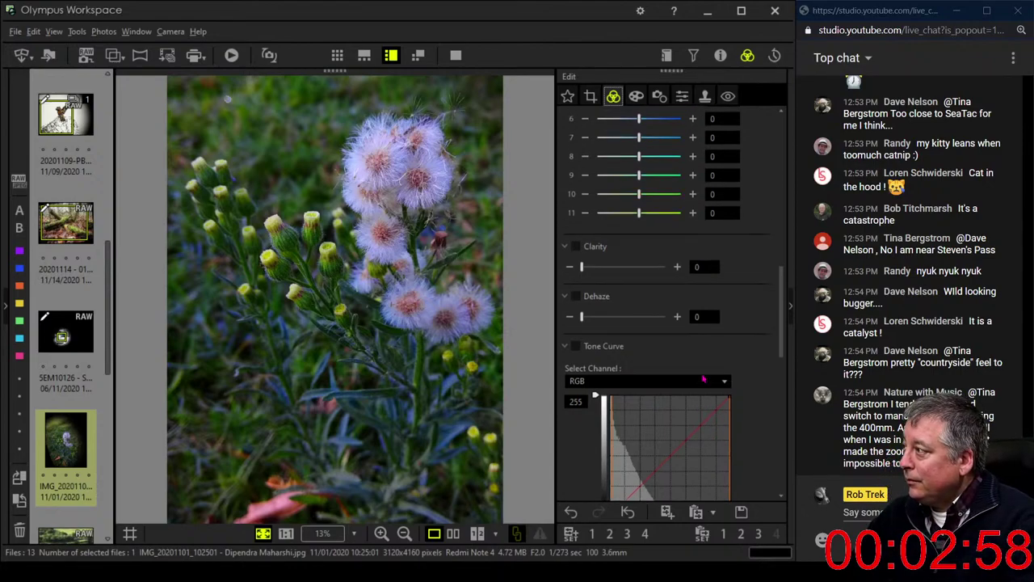
scroll(703, 378, "up", 5)
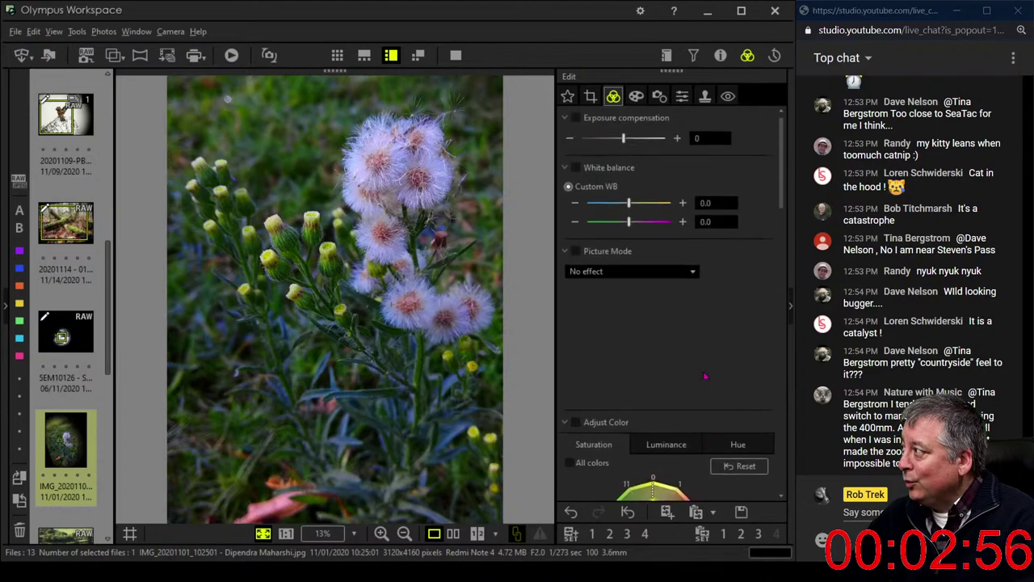
left_click(682, 202)
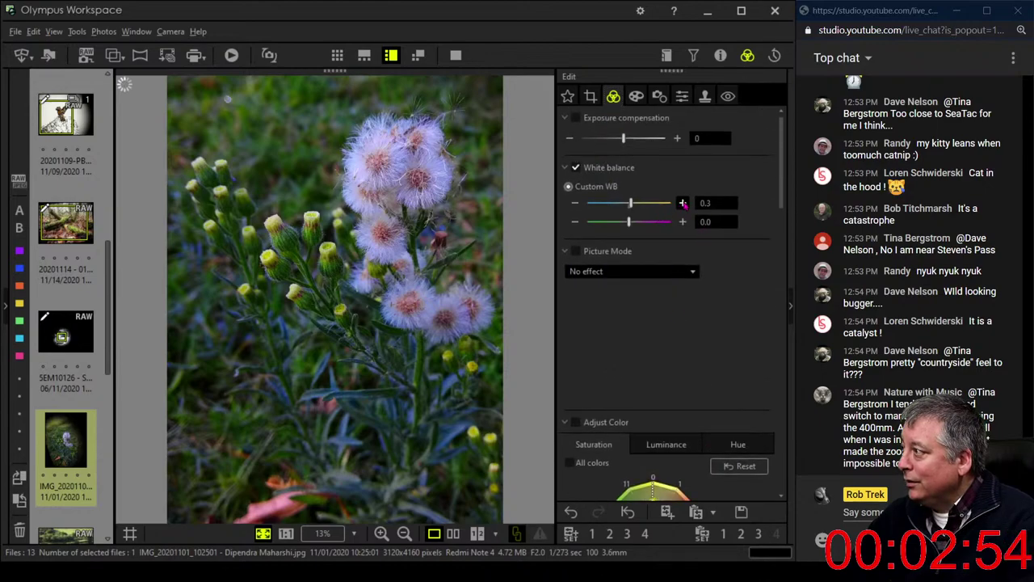
left_click(683, 203)
left_click(682, 203)
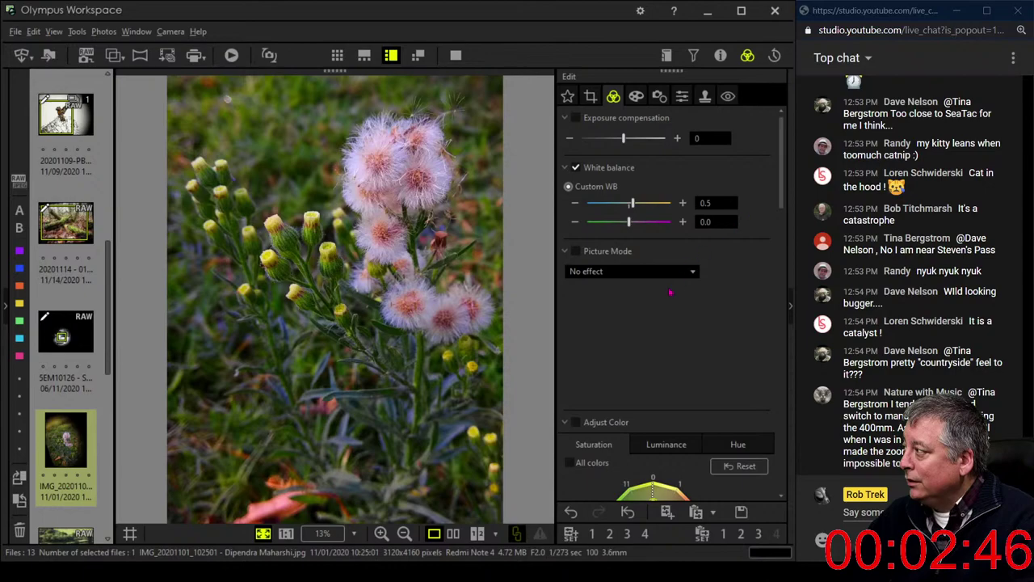
- Refine the wildflower crop to about 1726 x 2302 pixels at 4:3, keeping the pink leaf in frame, with a tilt of -19.4°
scroll(778, 247, "down", 5)
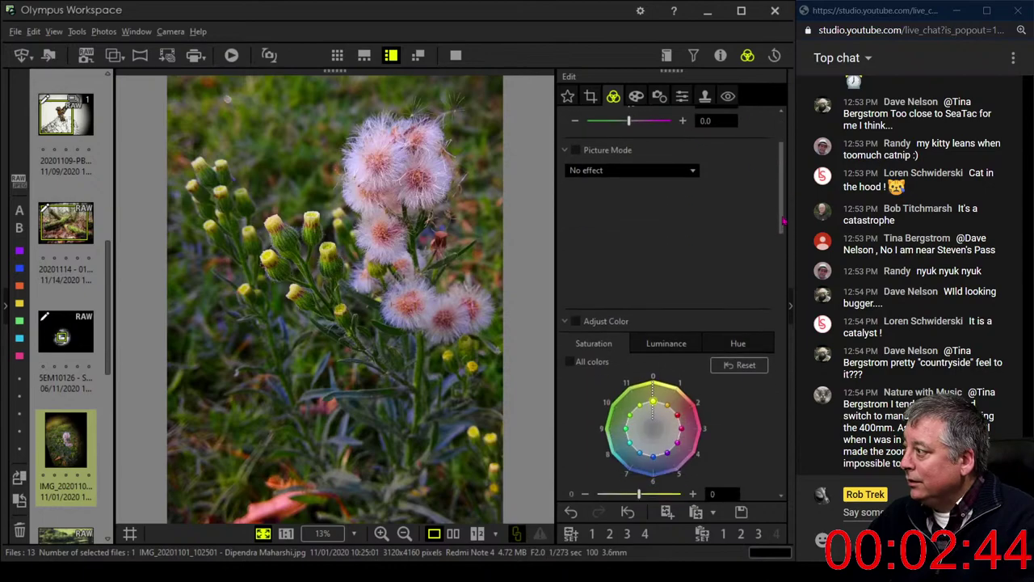
scroll(783, 251, "down", 2)
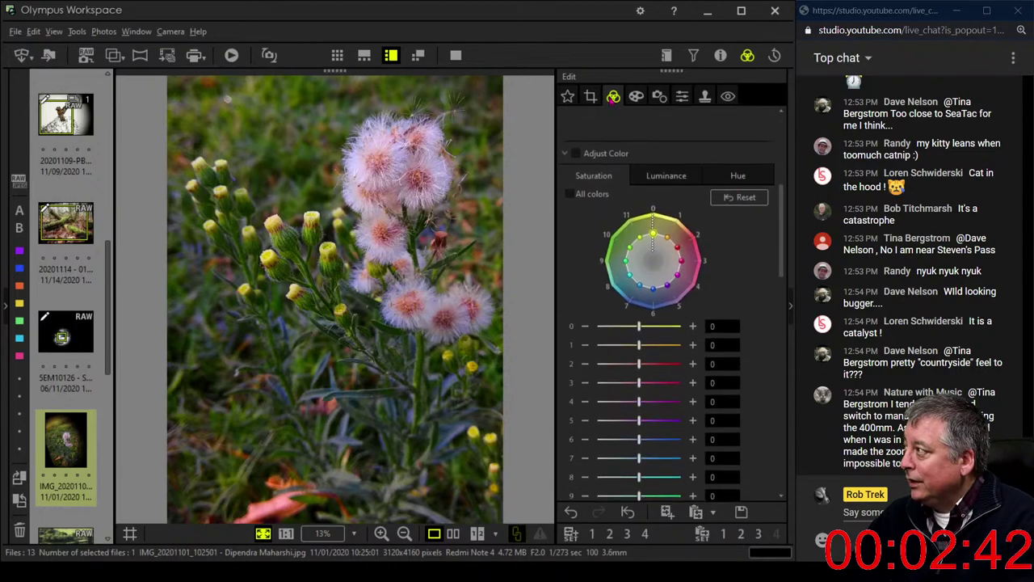
left_click(591, 96)
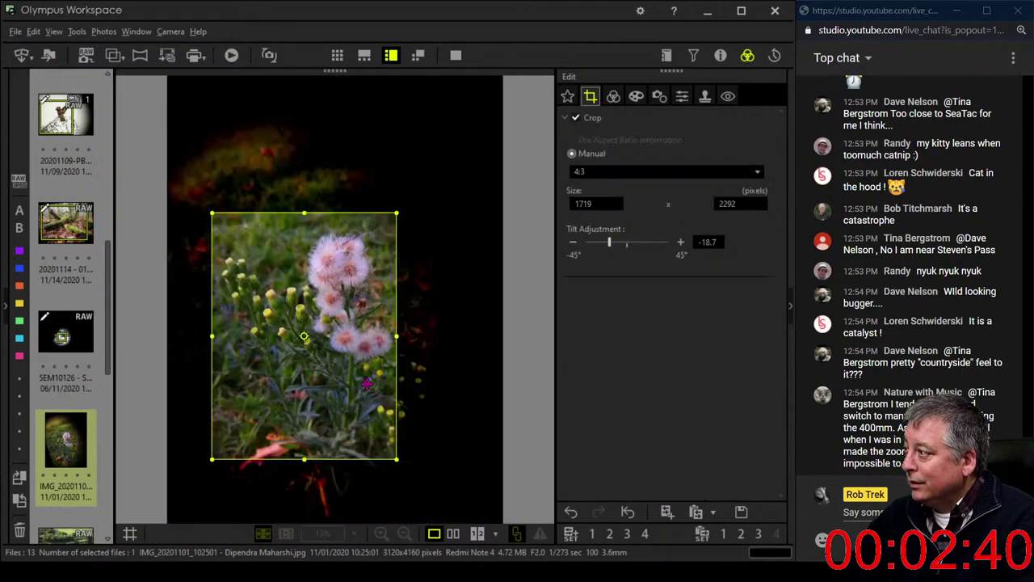
left_click_drag(366, 387, 369, 380)
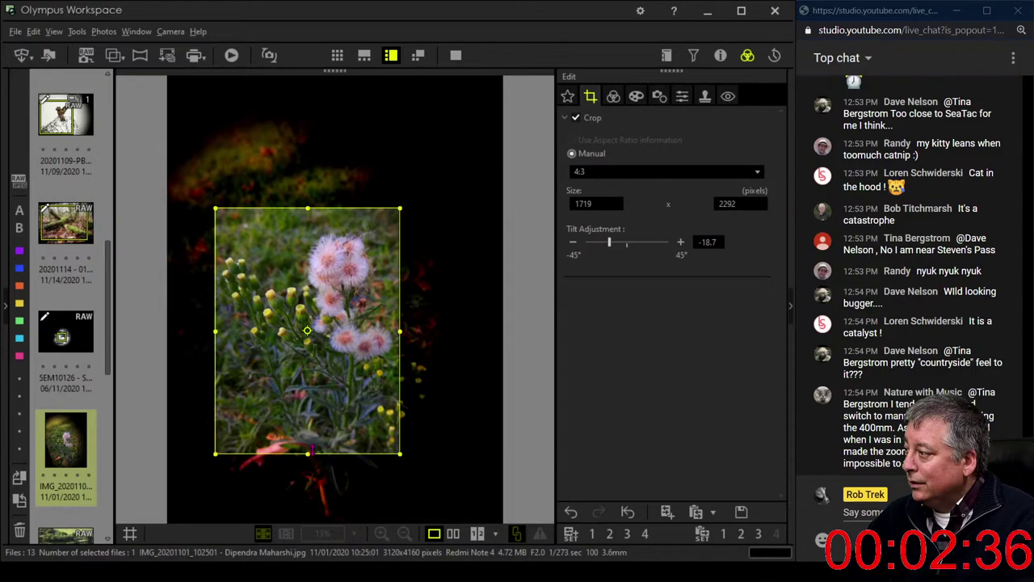
left_click_drag(310, 451, 323, 423)
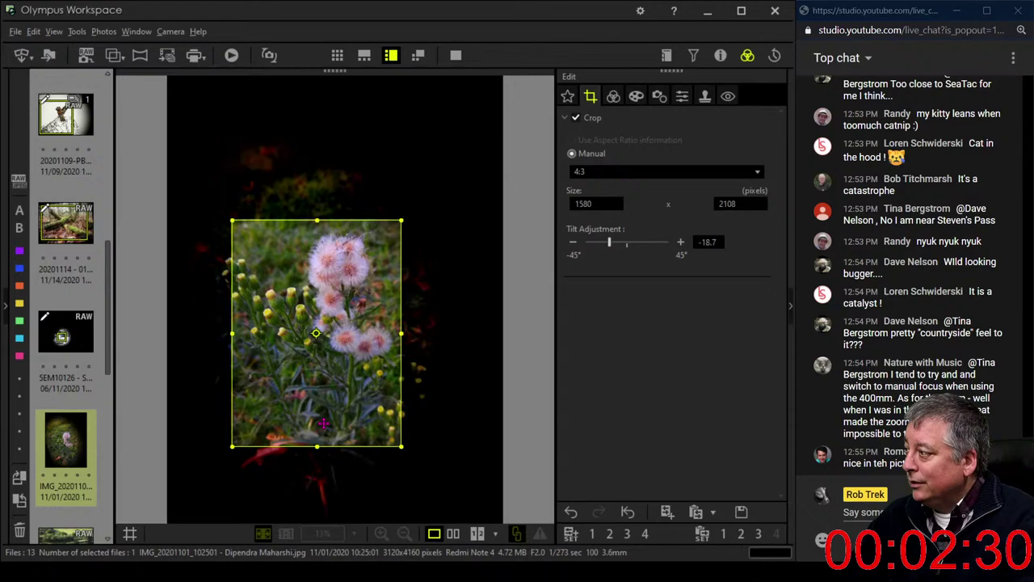
left_click_drag(323, 423, 308, 462)
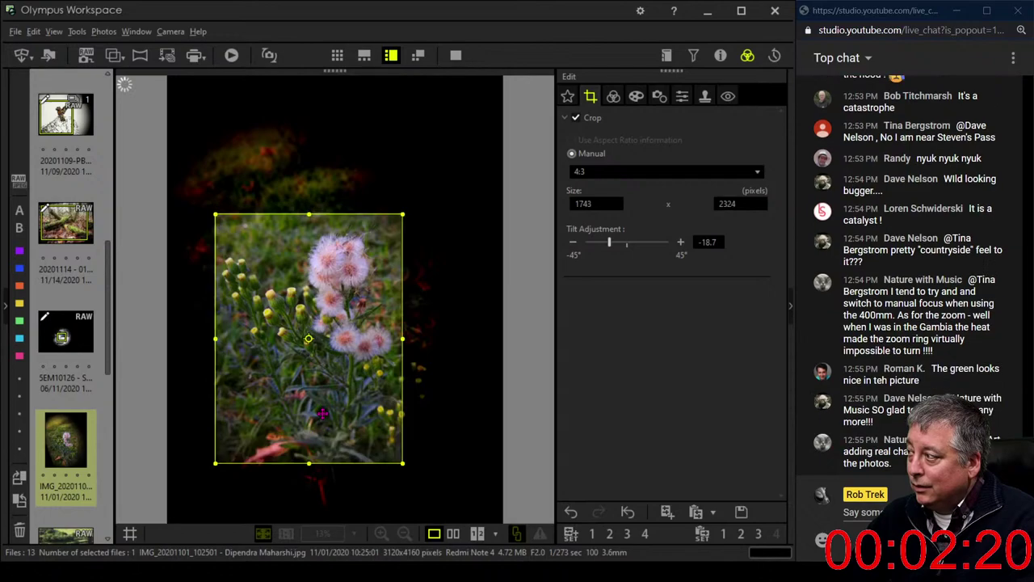
left_click_drag(322, 413, 319, 411)
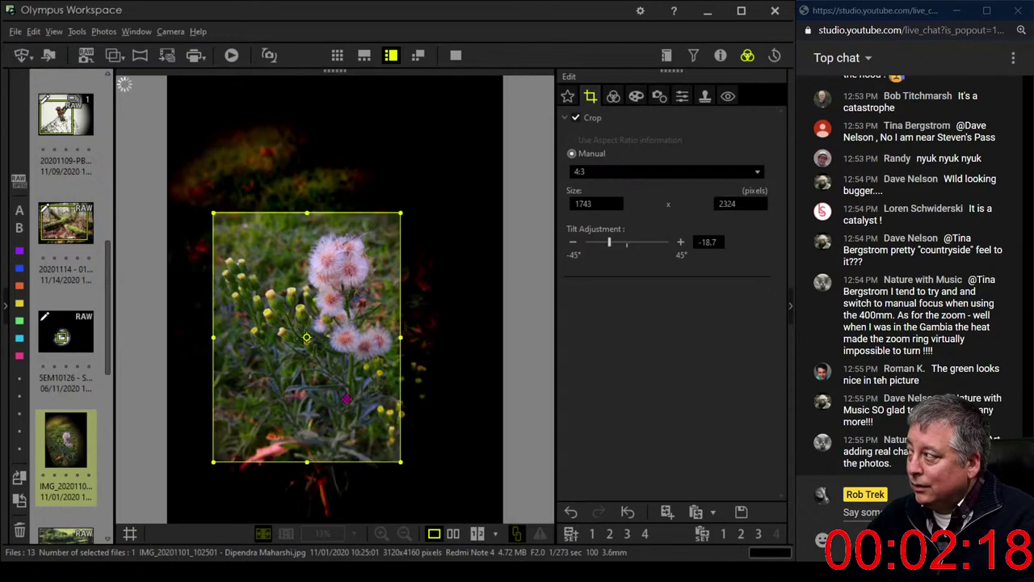
left_click_drag(610, 244, 609, 249)
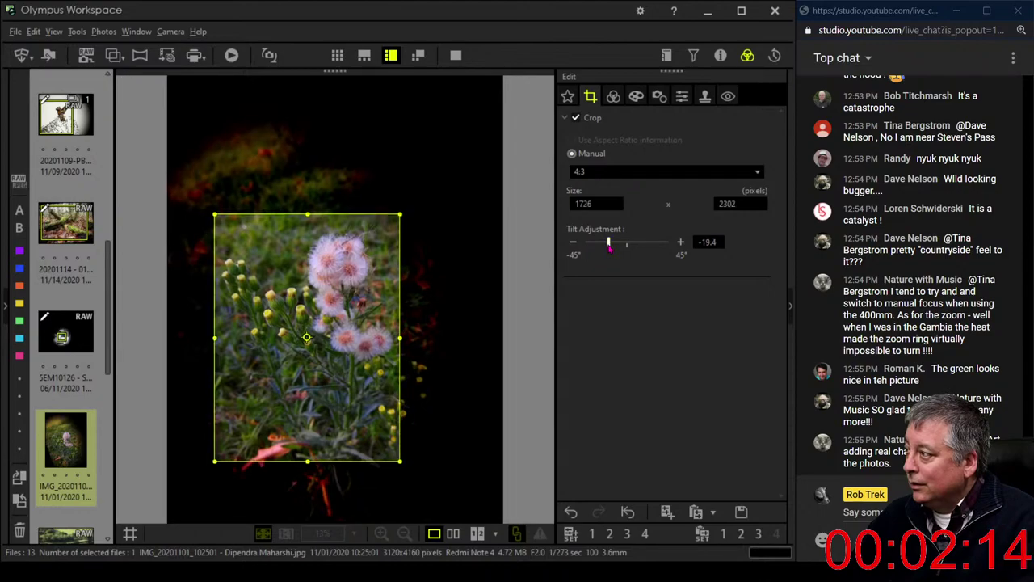
- Shift the hue of the yellow-green and green color ranges, 11 and 10, toward yellow by a moderate amount
left_click(613, 96)
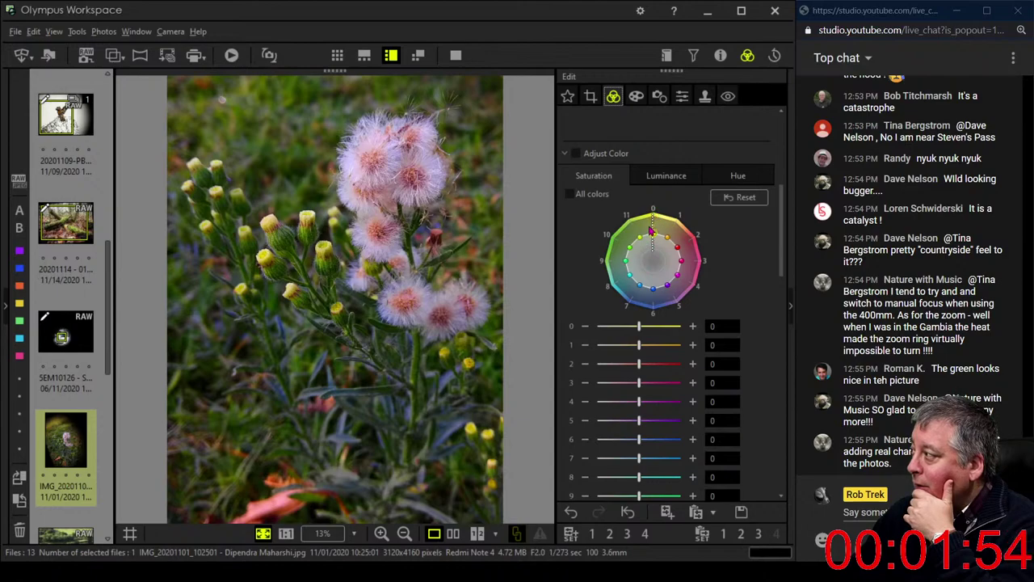
left_click(732, 180)
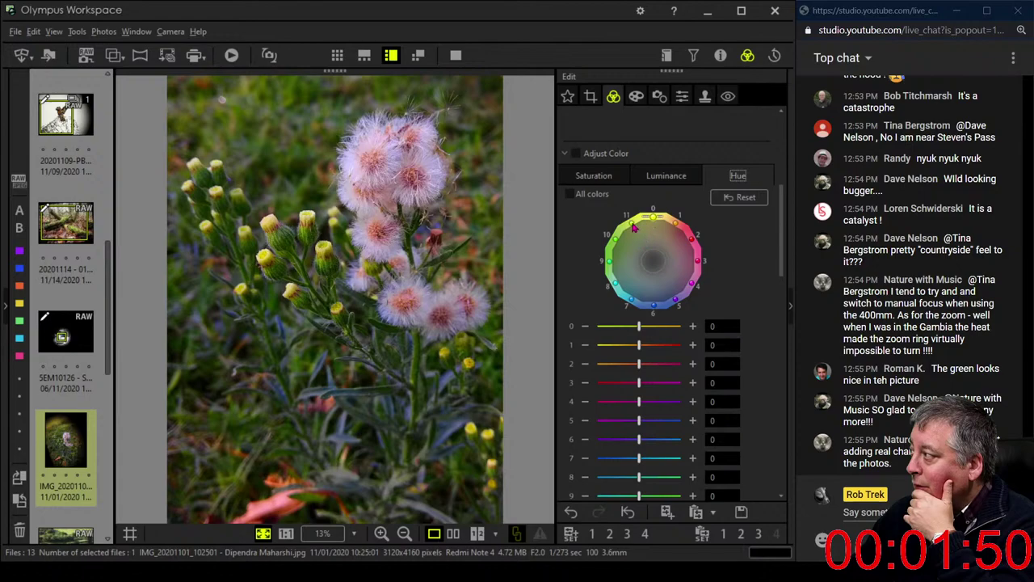
left_click(634, 229)
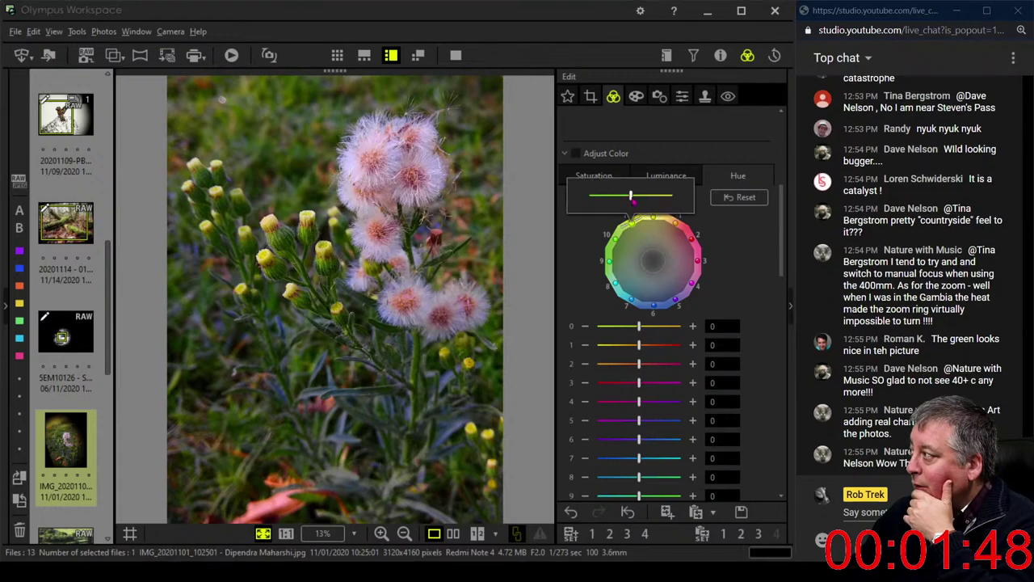
left_click_drag(631, 197, 651, 200)
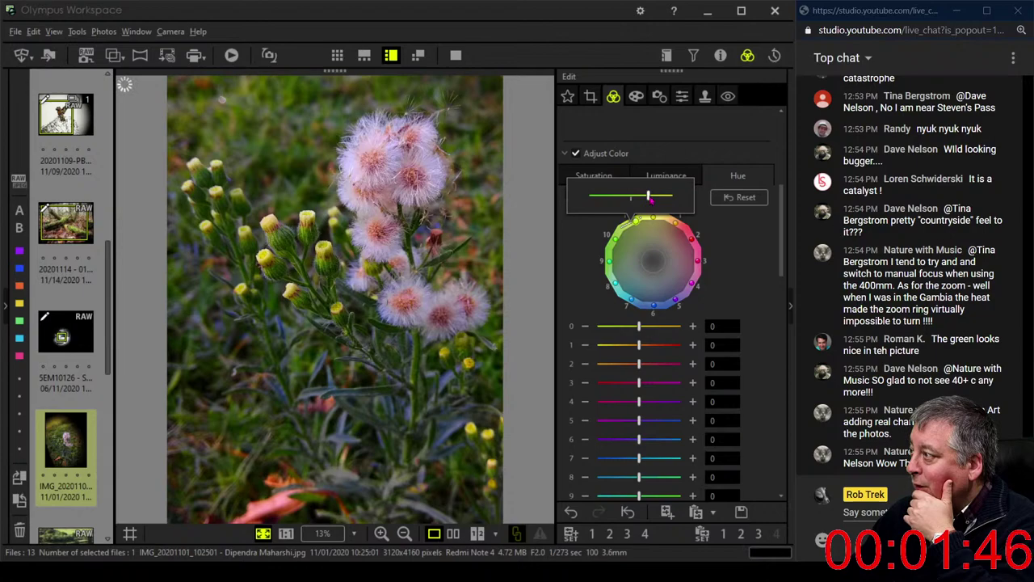
left_click(618, 232)
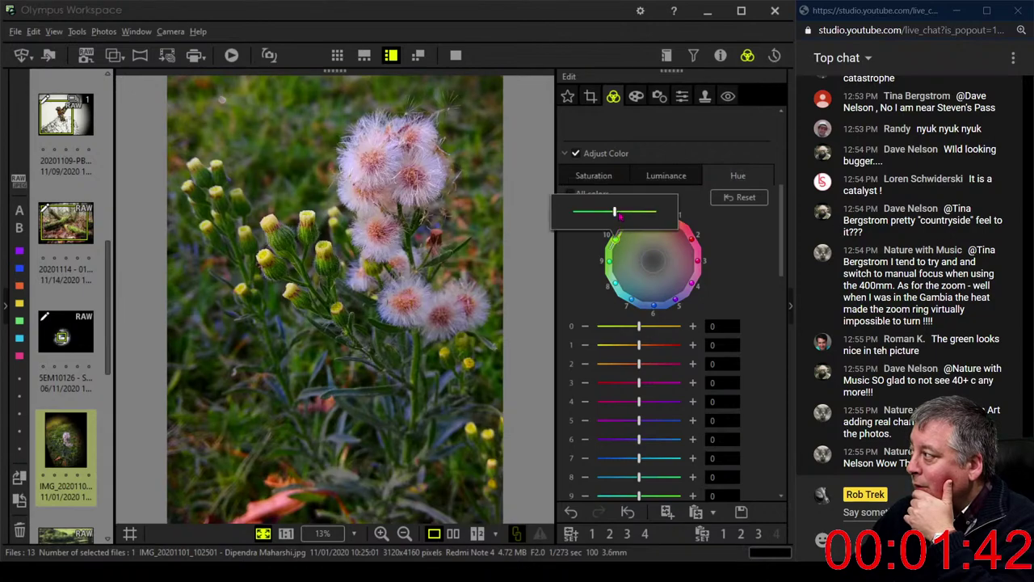
left_click_drag(635, 215, 638, 217)
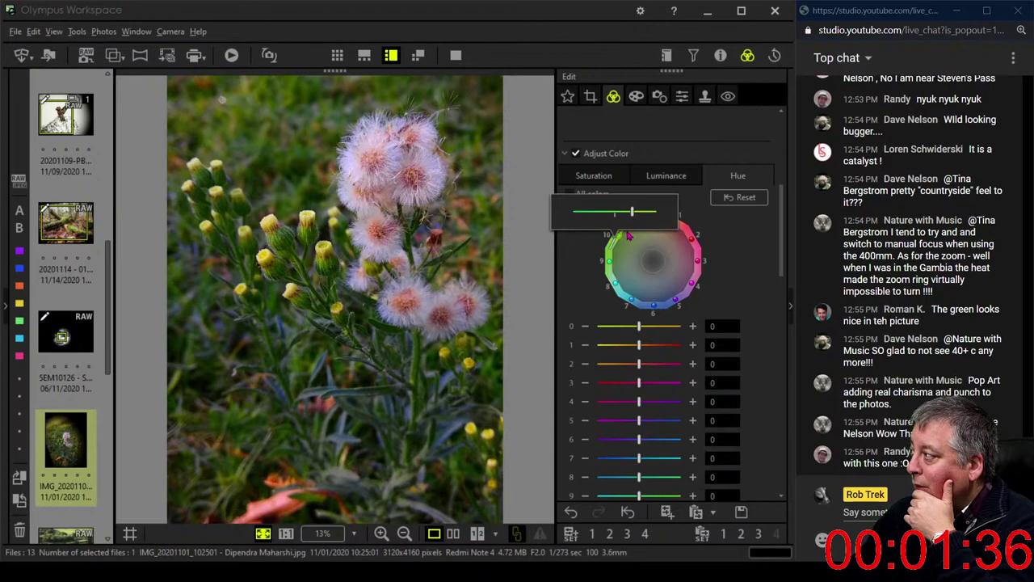
- Reduce the saturation of the green color ranges, setting 9 to -4, 10 to -3 and 11 to -1
left_click(614, 177)
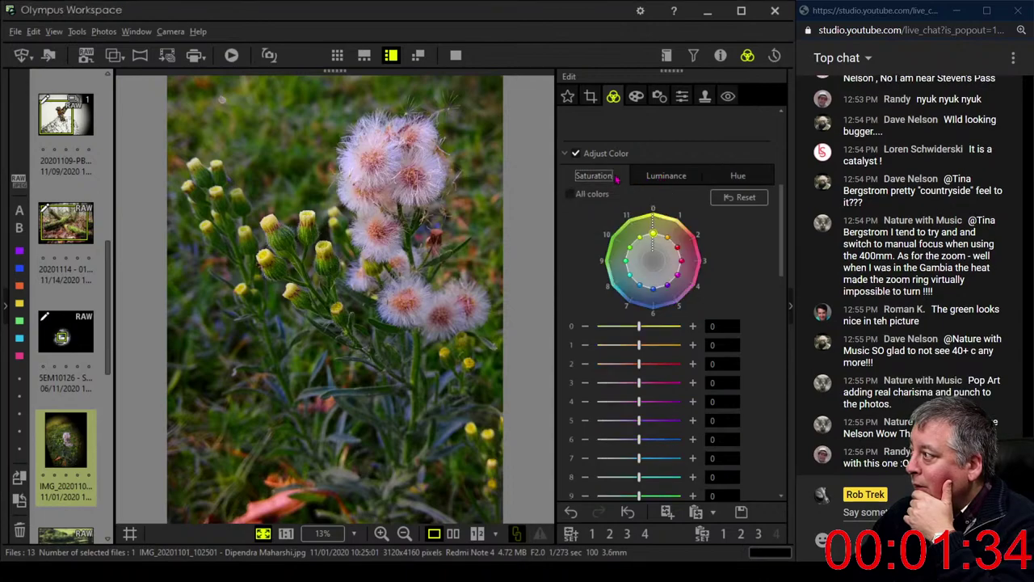
left_click_drag(622, 241, 630, 265)
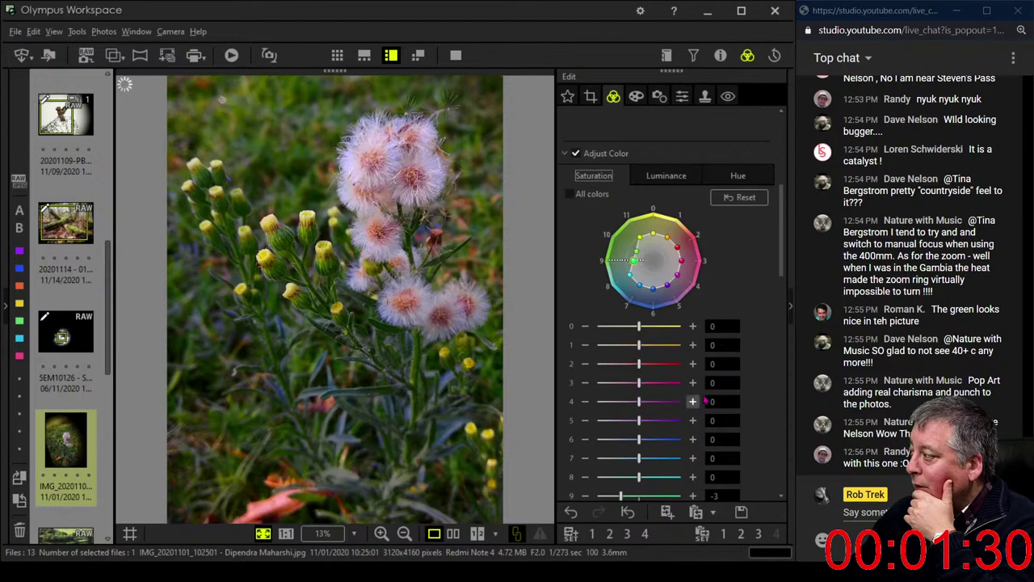
scroll(705, 398, "down", 1)
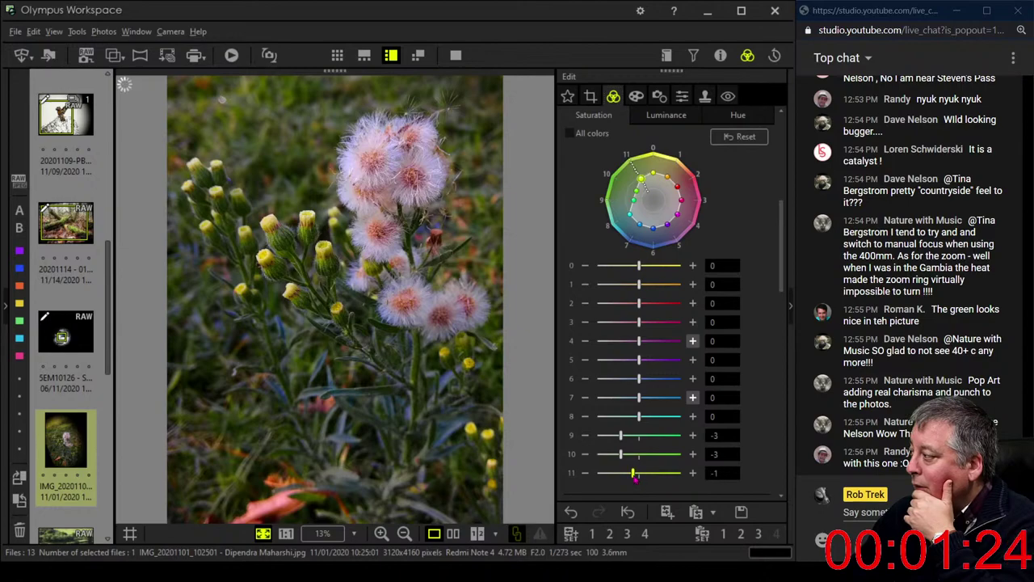
left_click_drag(639, 478, 633, 479)
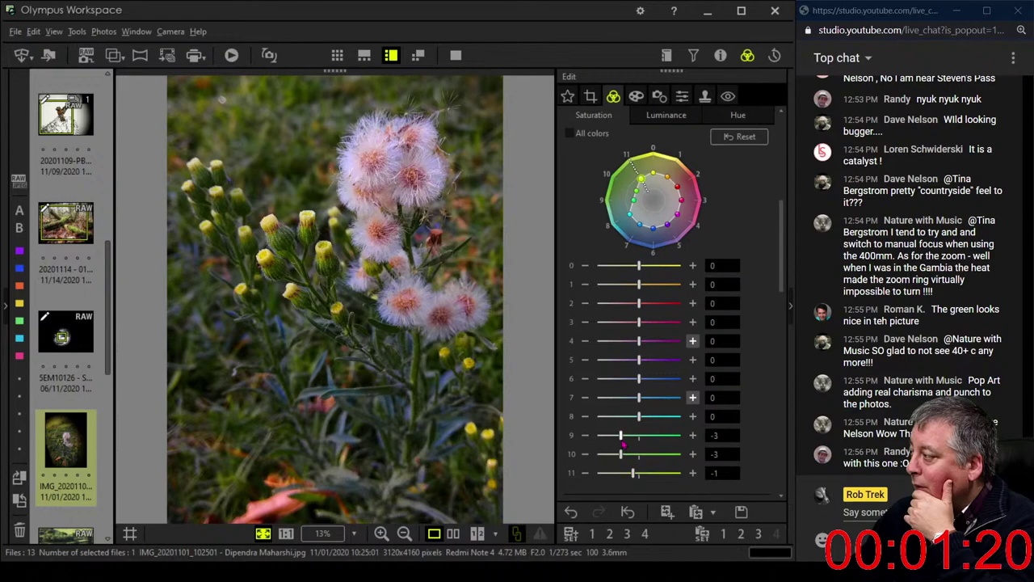
- Set the hue of color range 10 to 4, shifting the greens further toward yellow
left_click(719, 119)
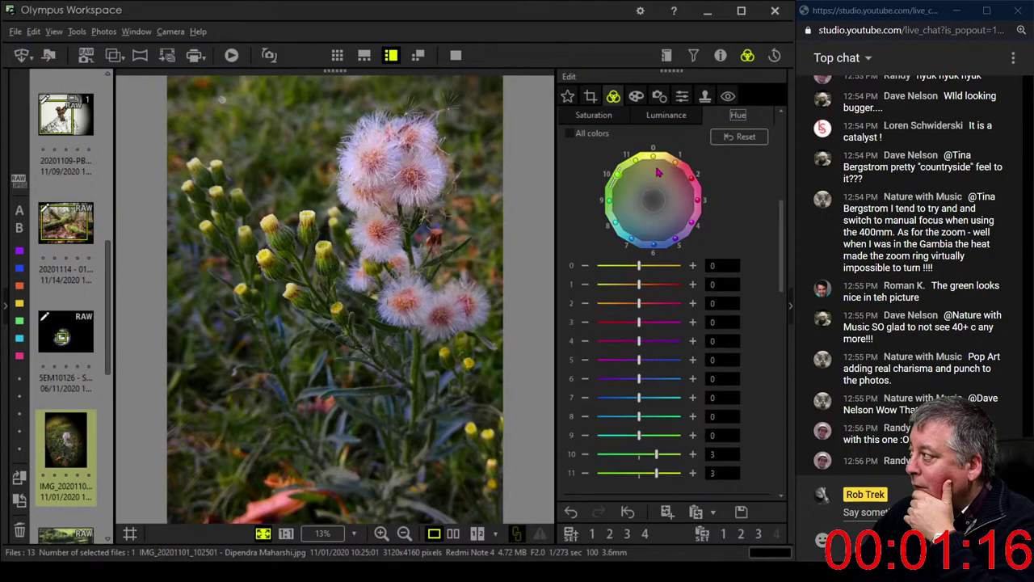
mouse_move(619, 179)
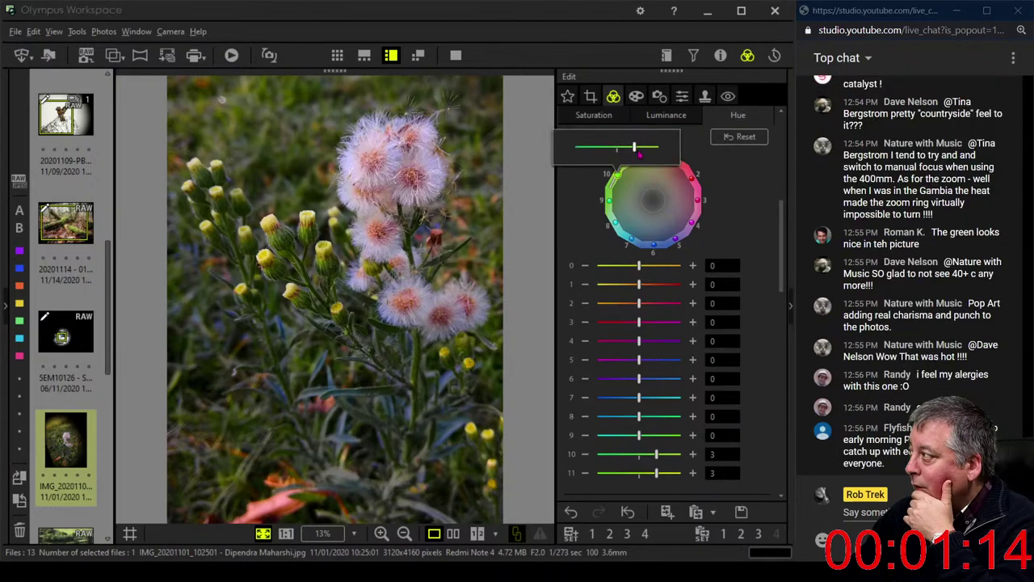
left_click_drag(640, 152, 647, 153)
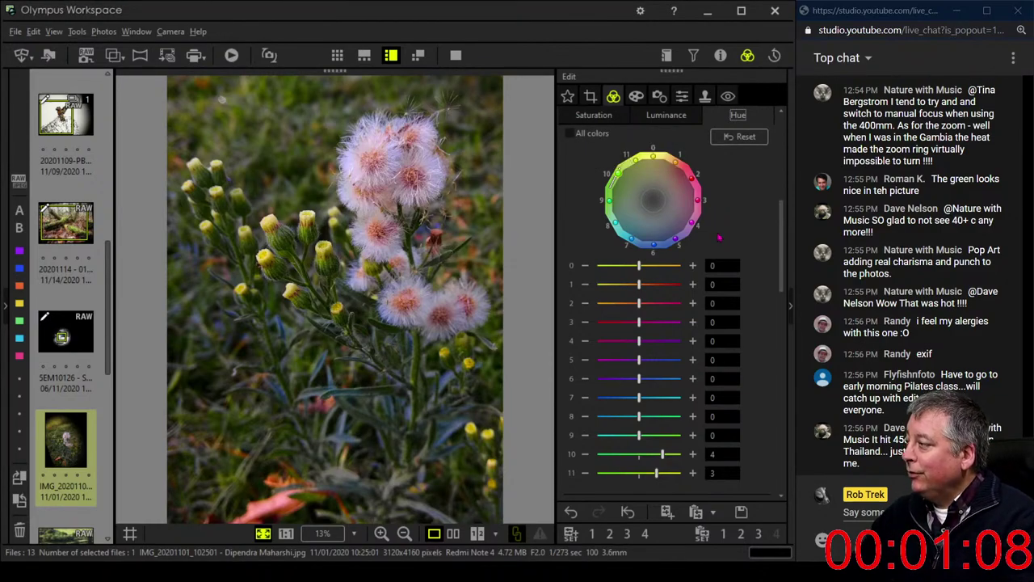
- Strengthen the wildflower photo's dark vignette by setting the vignetting adjustment to -10
left_click(595, 117)
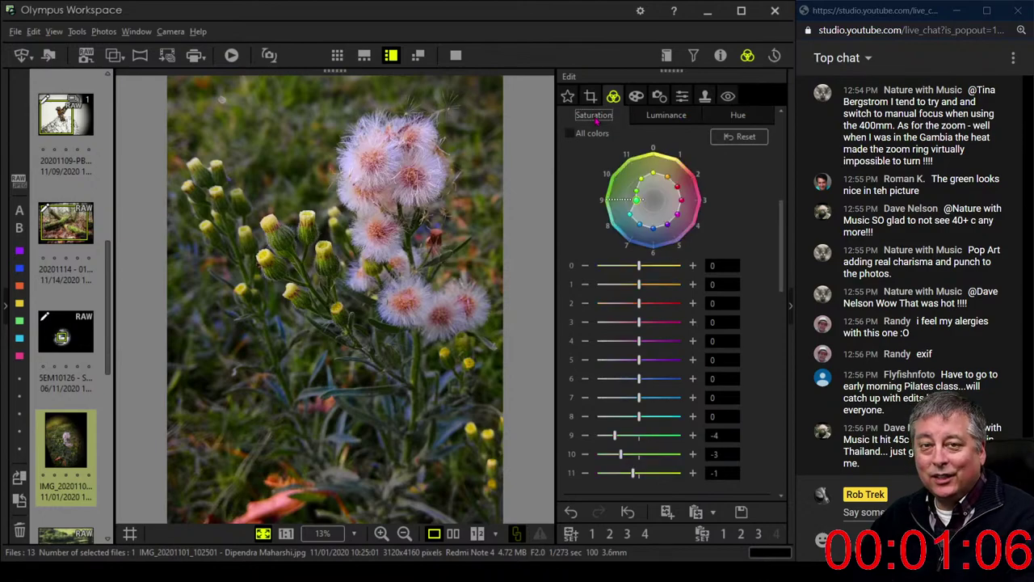
left_click(635, 96)
left_click(613, 97)
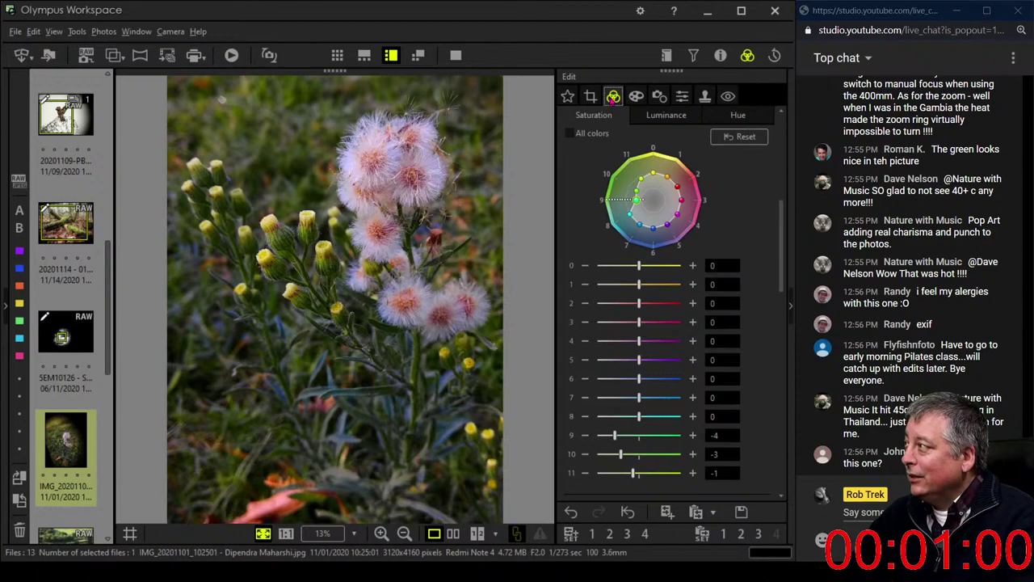
left_click(633, 99)
left_click_drag(608, 461, 602, 462)
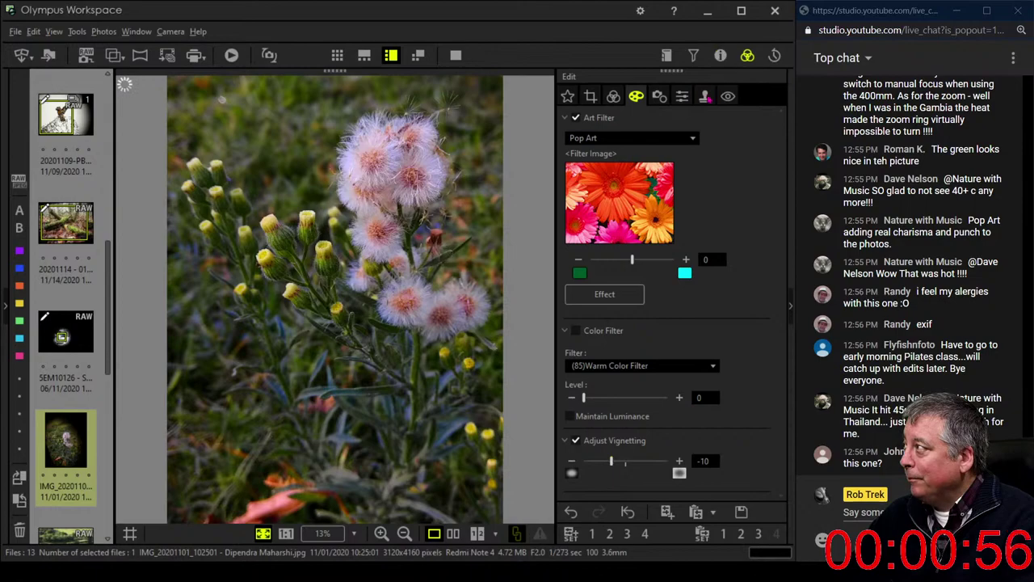
- Clone out the pink leaf near the photo's lower edge with the Clone Stamp at size 199 and blur 80
left_click(704, 96)
left_click(587, 118)
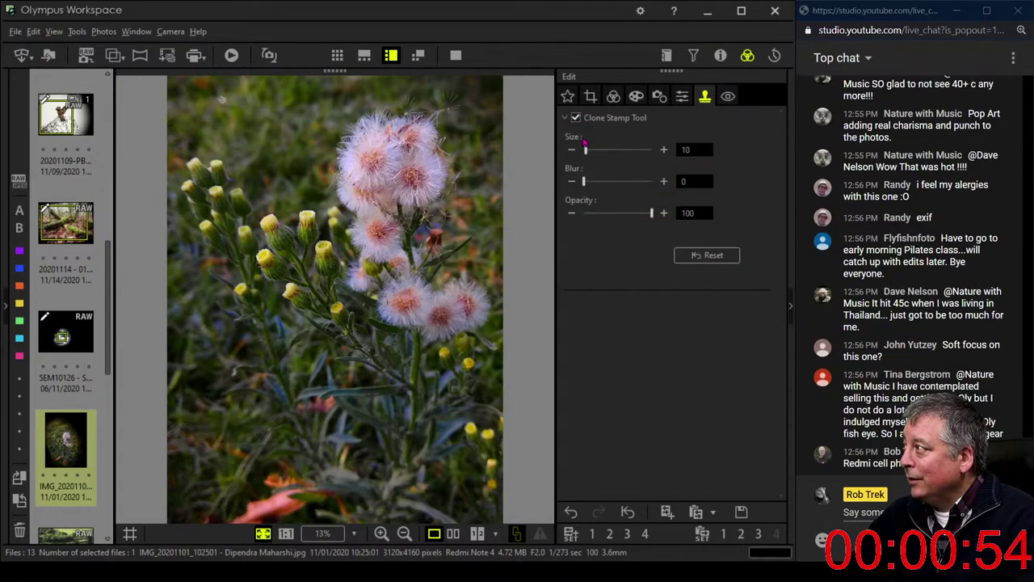
left_click_drag(586, 150, 638, 153)
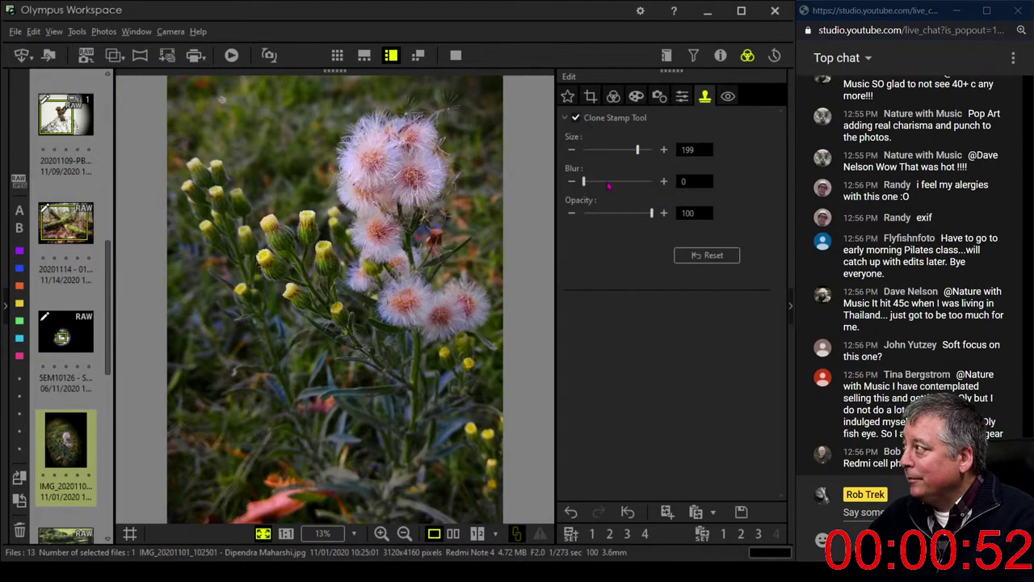
left_click_drag(592, 188, 639, 188)
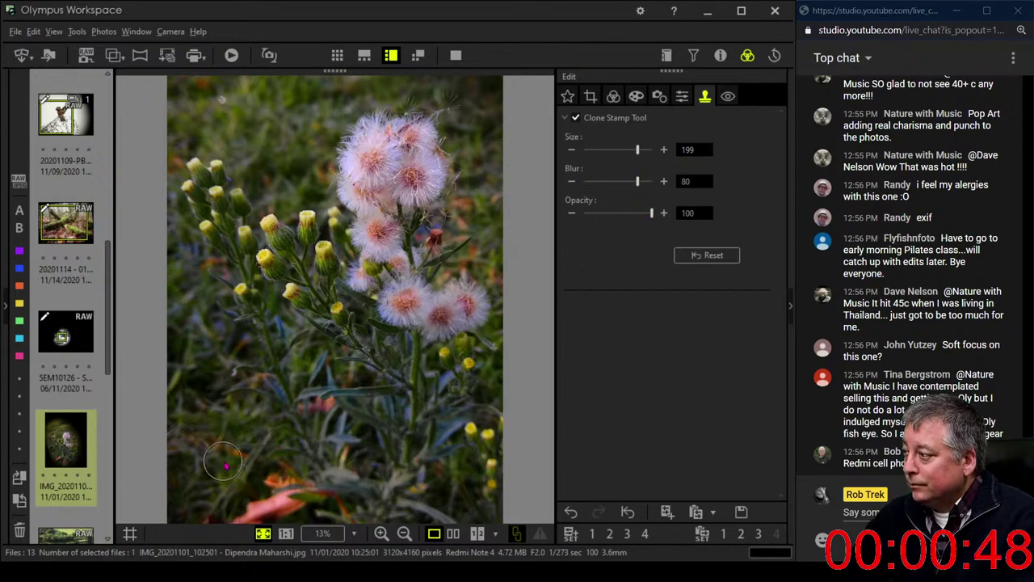
left_click(246, 440)
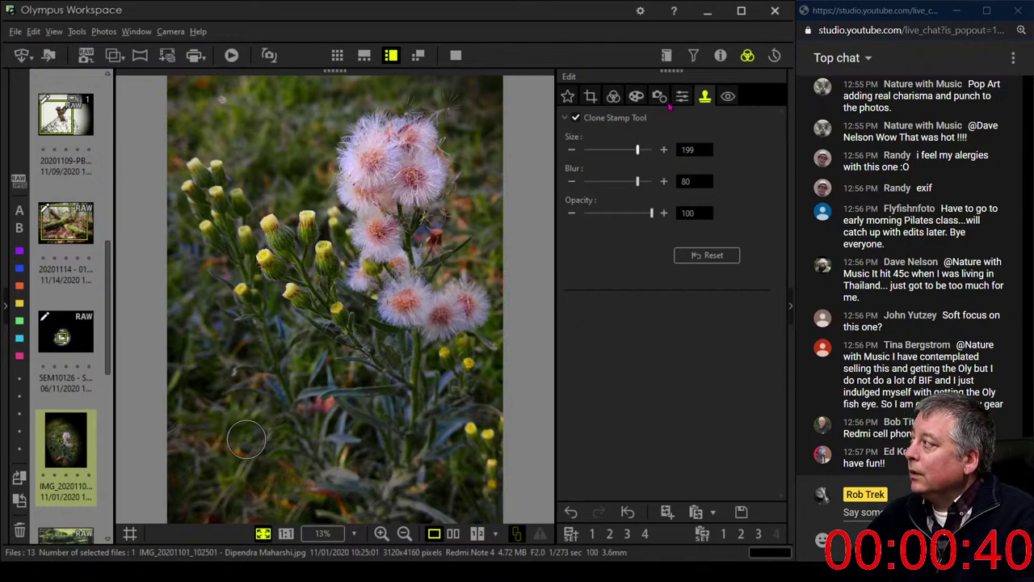
- Brighten the wildflower photo by lowering the RGB tone curve's white input point to 211
left_click(613, 97)
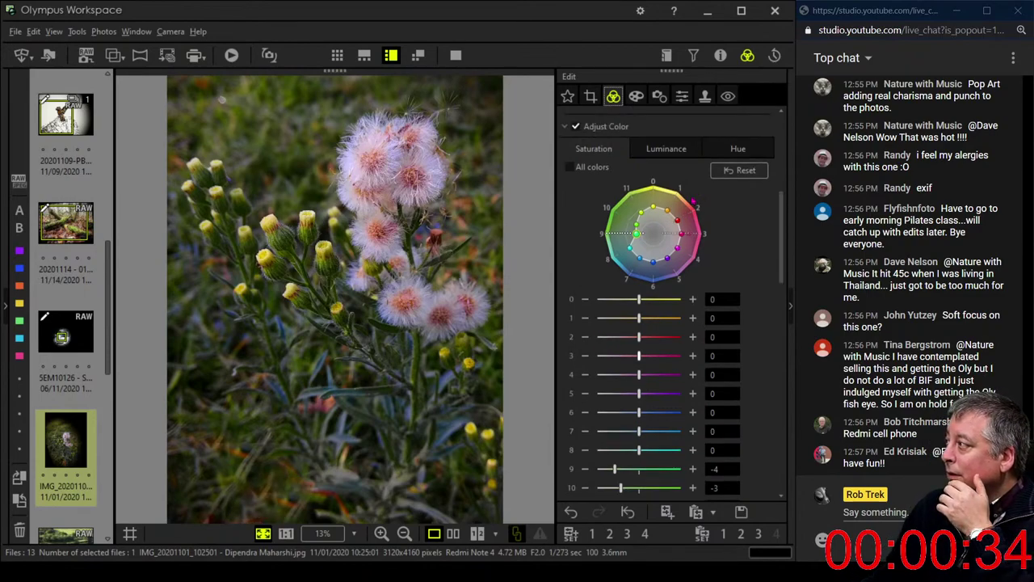
scroll(684, 202, "up", 5)
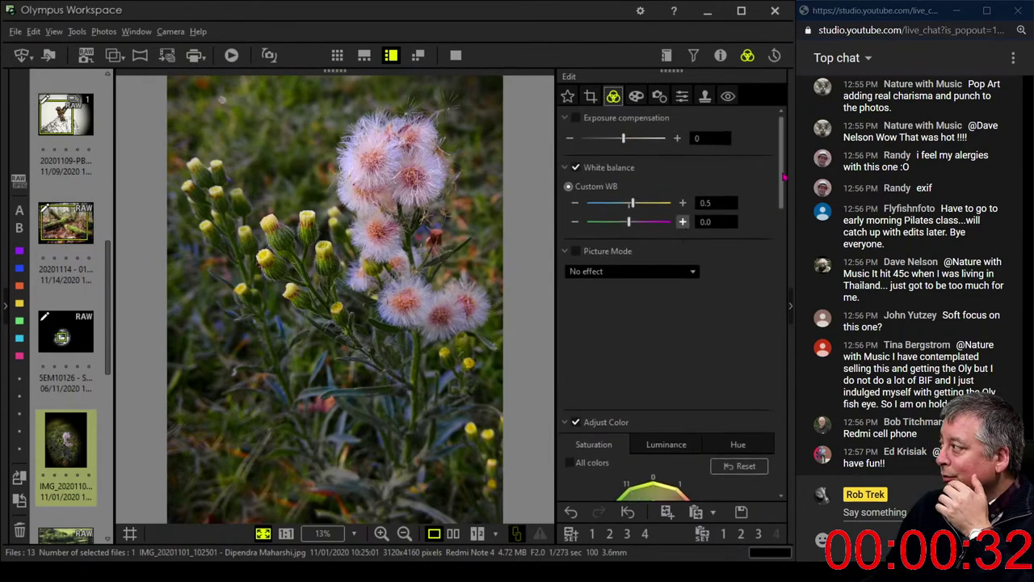
scroll(753, 211, "down", 10)
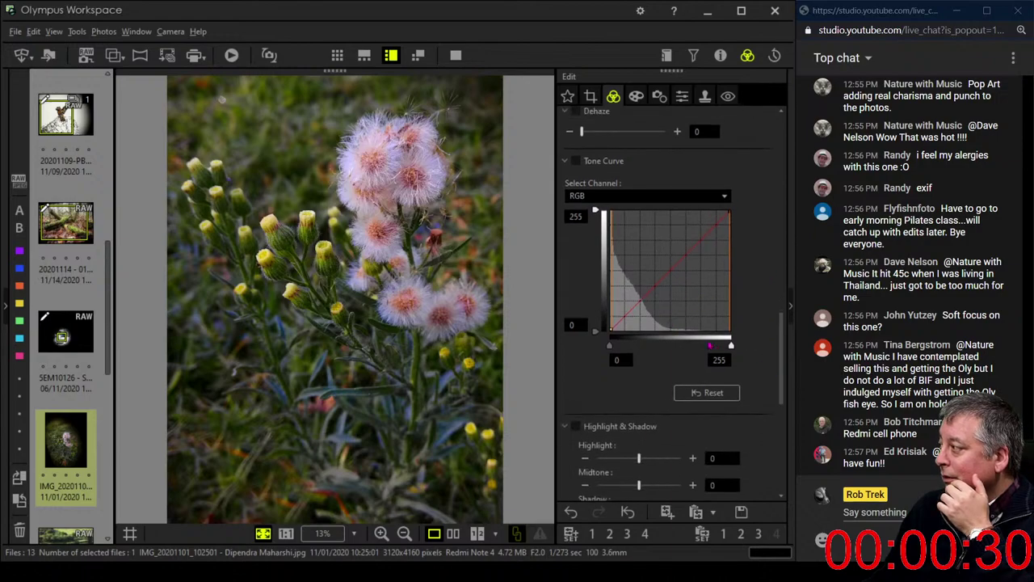
left_click_drag(732, 347, 710, 348)
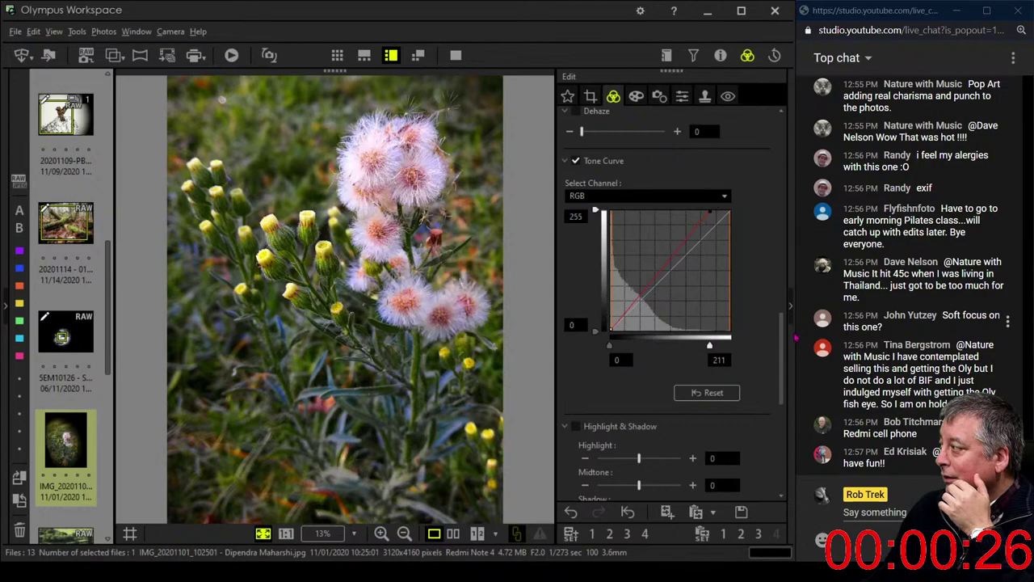
- Warm the wildflower photo further by setting the blue-yellow Custom WB value to 0.7
left_click_drag(794, 336, 793, 215)
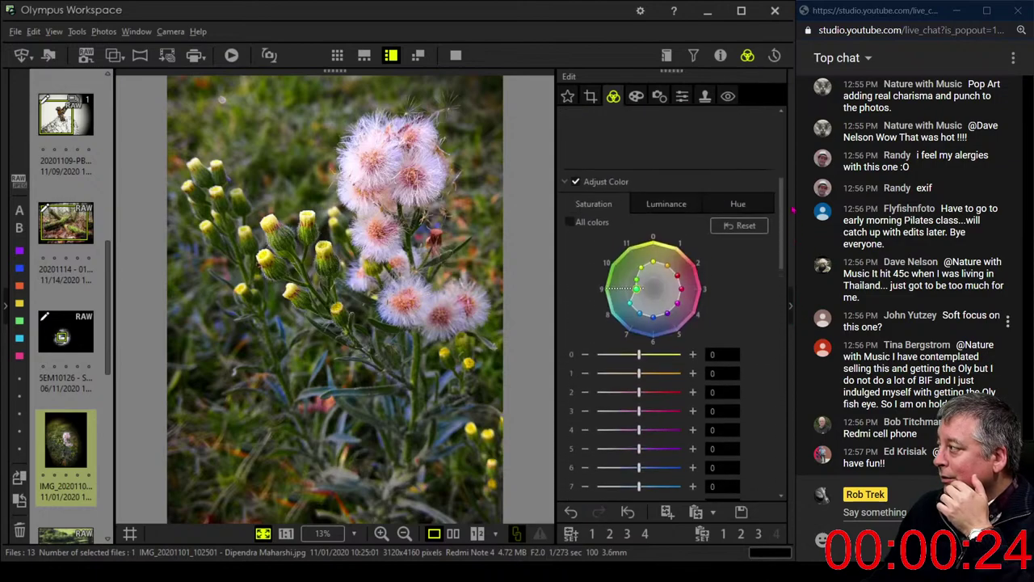
scroll(701, 200, "up", 3)
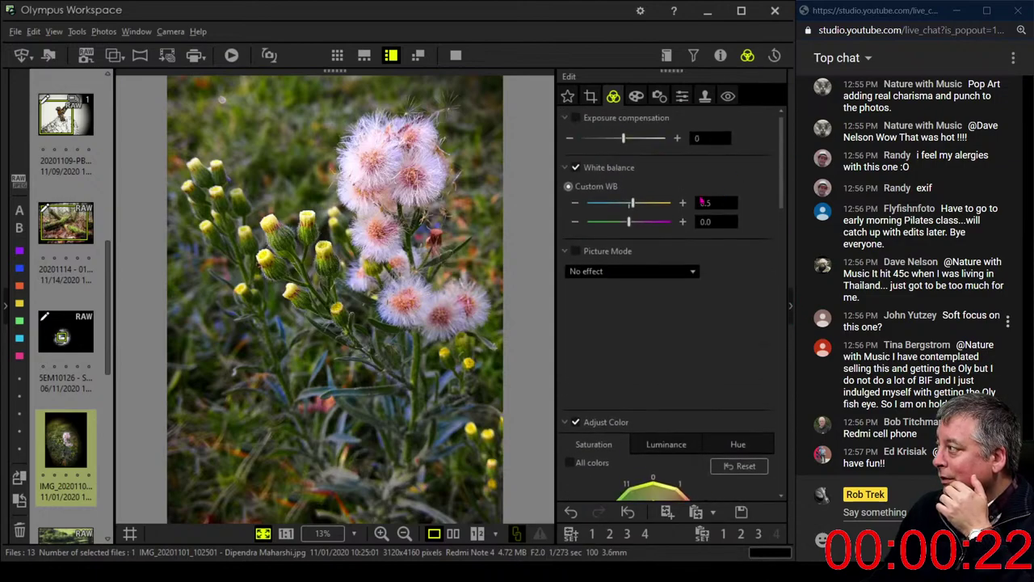
left_click(683, 203)
left_click(682, 202)
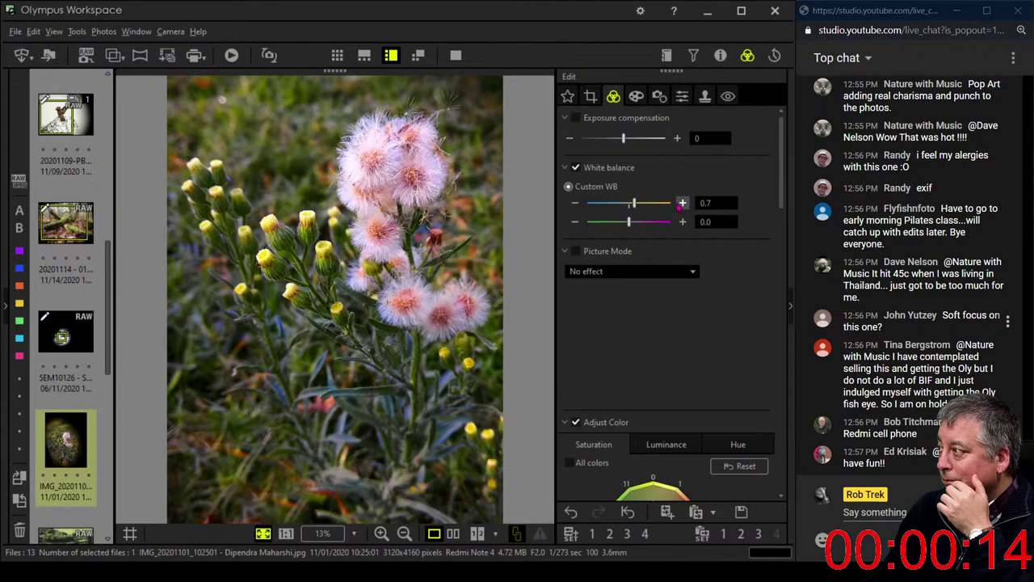
- Try a green-magenta Custom WB value of -0.2, and restore it to 0.0
left_click(576, 222)
left_click(575, 222)
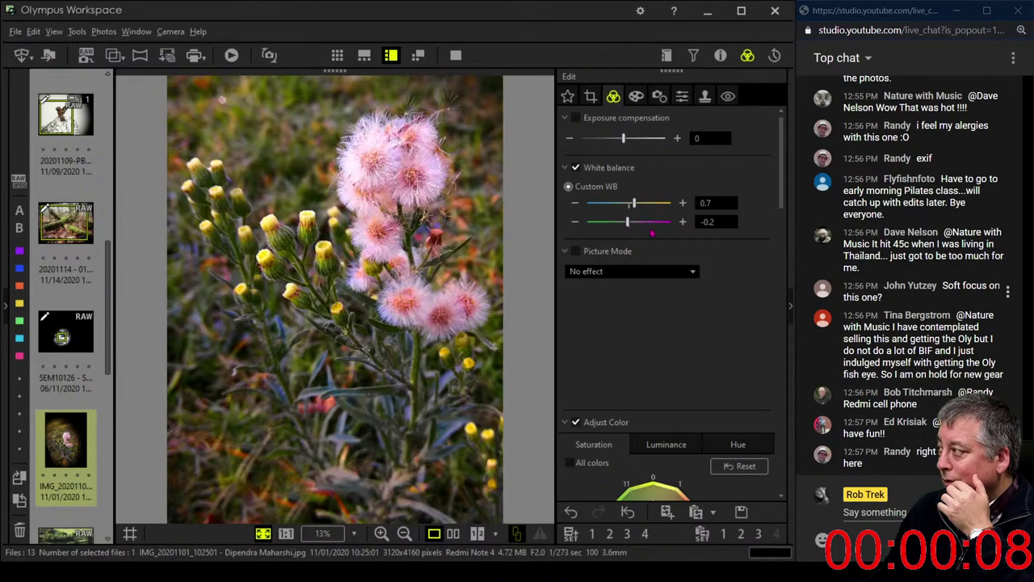
left_click(682, 222)
left_click(681, 222)
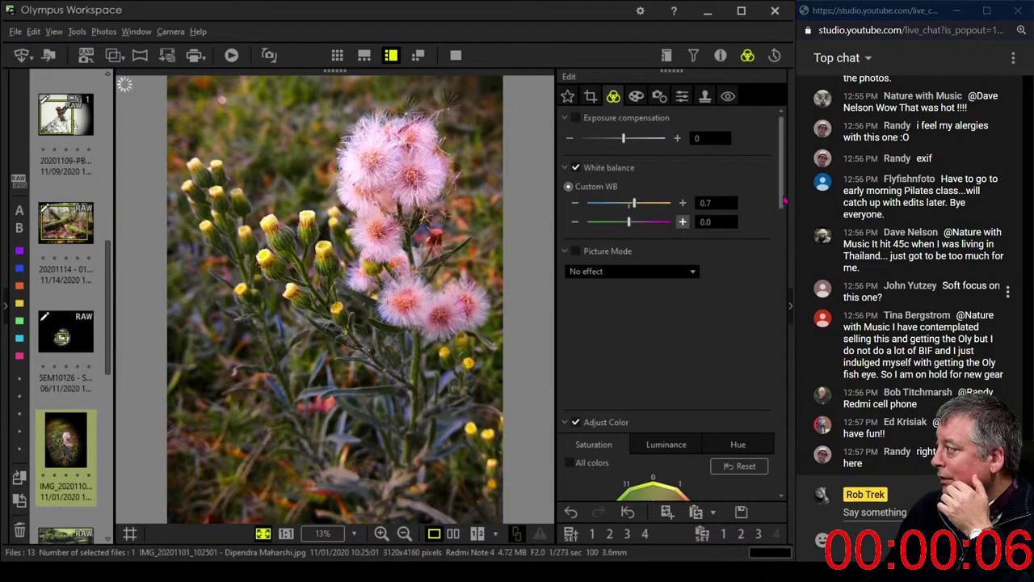
- Compare the original and edited wildflower photo side by side, including at full screen
scroll(772, 247, "down", 5)
left_click_drag(773, 253, 773, 338)
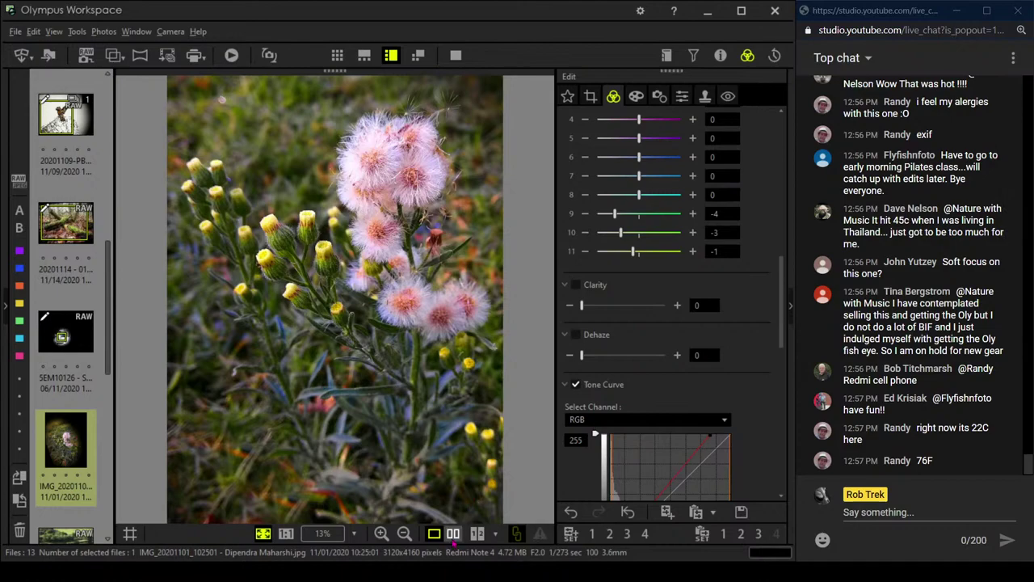
left_click(454, 533)
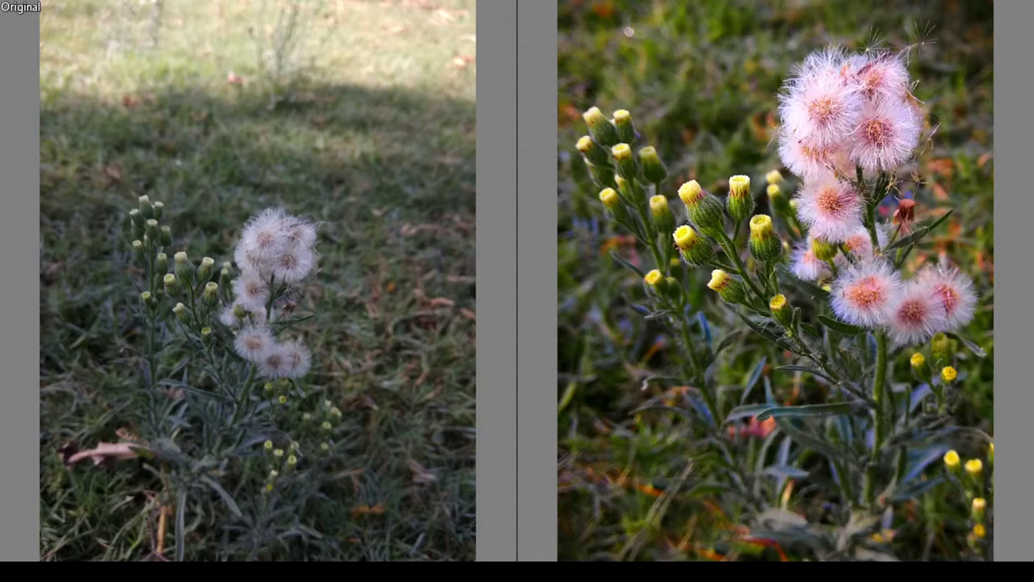
key("Escape")
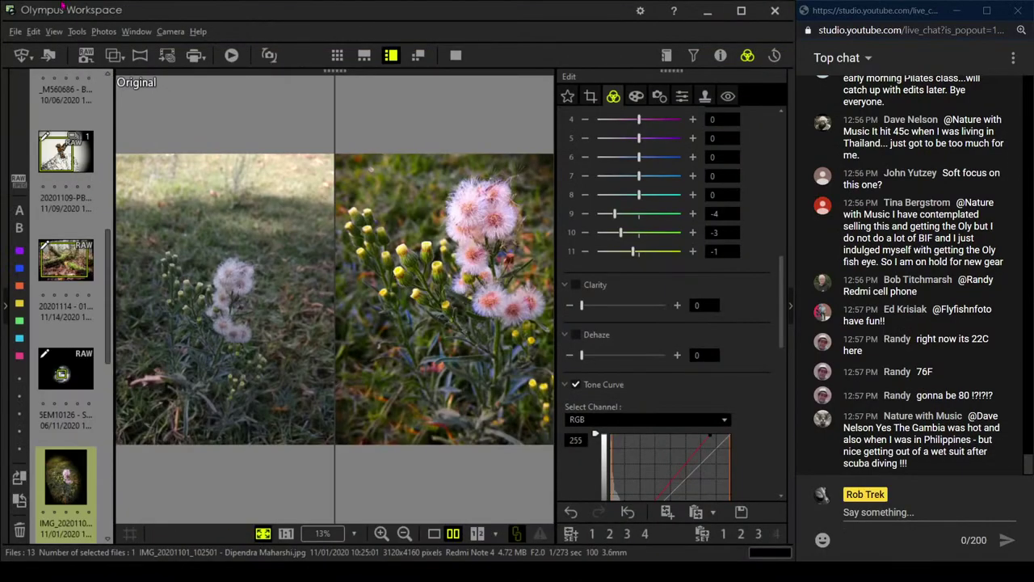
- Clone out the small bright spot in the upper background at stamp size 128, and recheck the full-screen comparison with the original
left_click(704, 97)
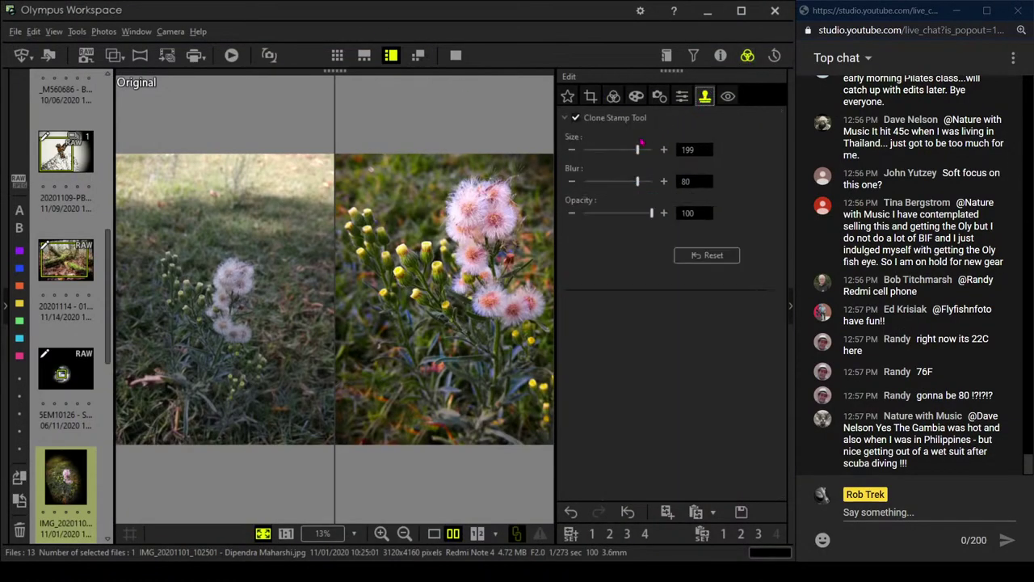
left_click_drag(637, 151, 617, 152)
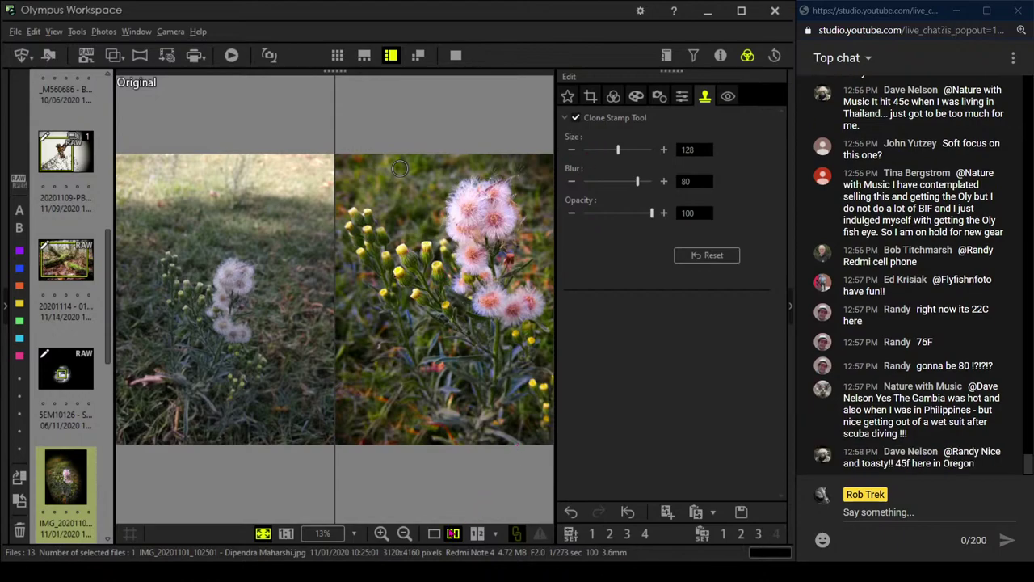
left_click(454, 63)
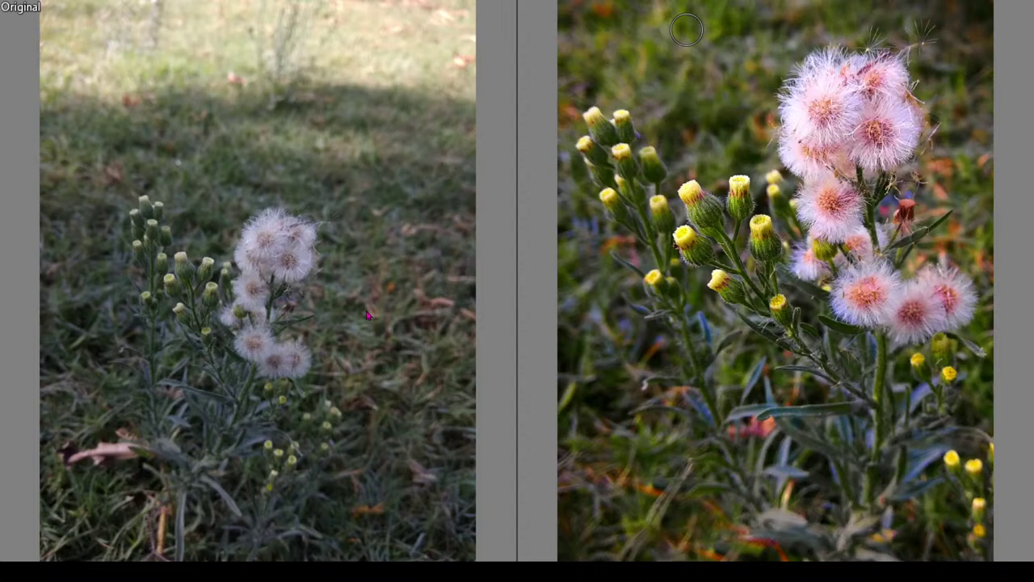
key("Escape")
left_click(615, 98)
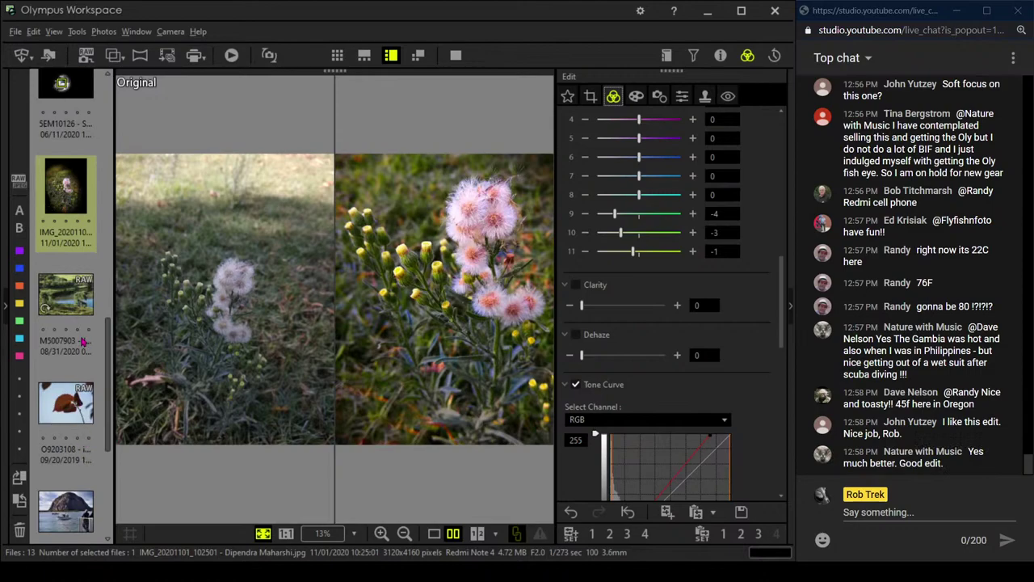
- Open the lake landscape photo M5007903 in single view and check its camera, lens and exposure details
left_click(83, 315)
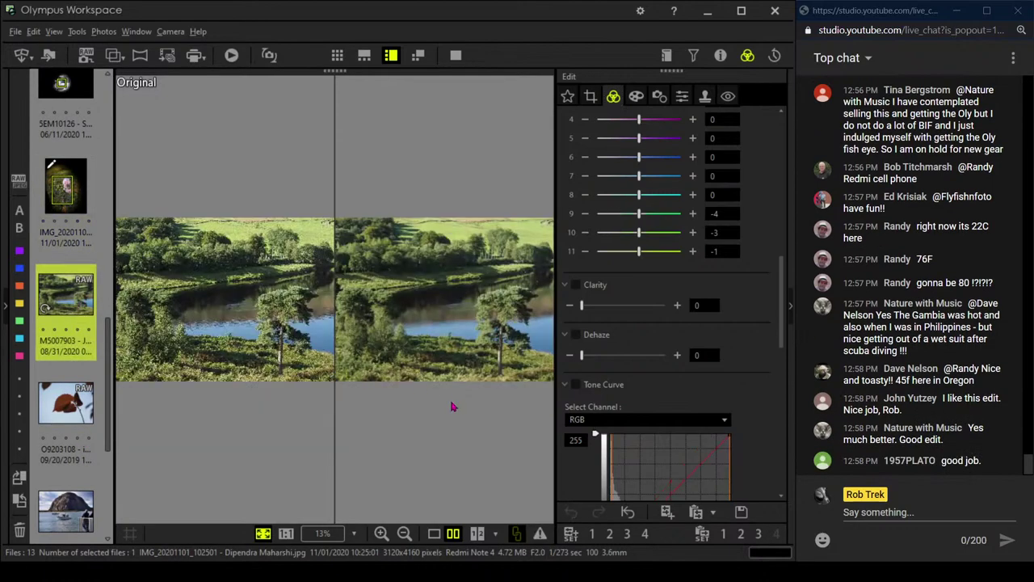
left_click(434, 533)
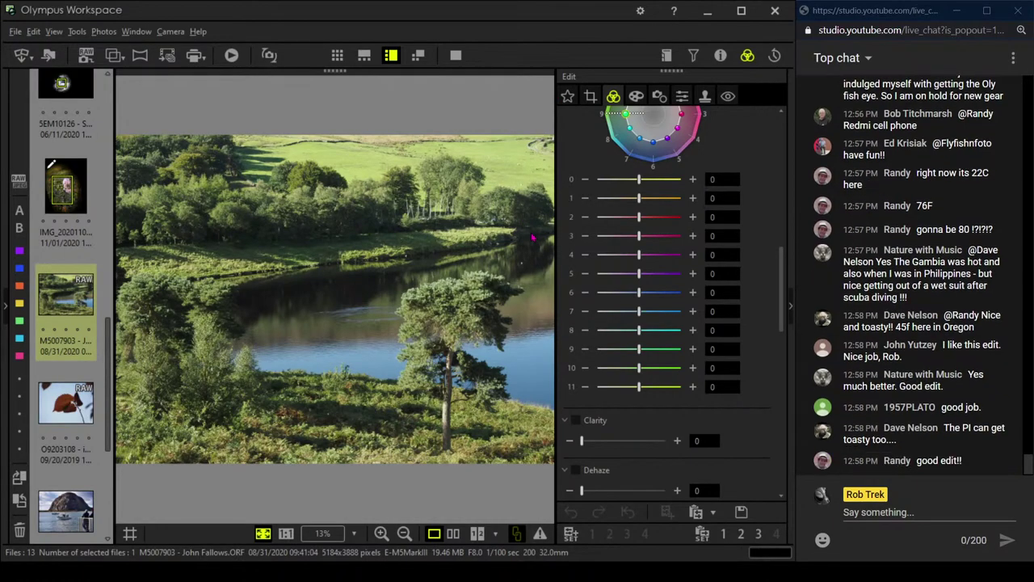
scroll(767, 269, "up", 10)
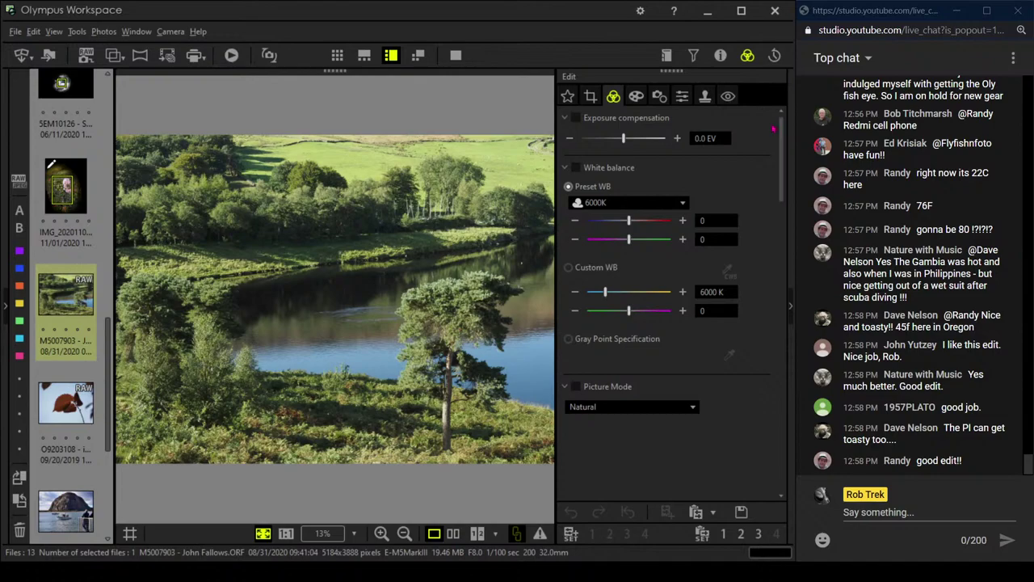
left_click(720, 54)
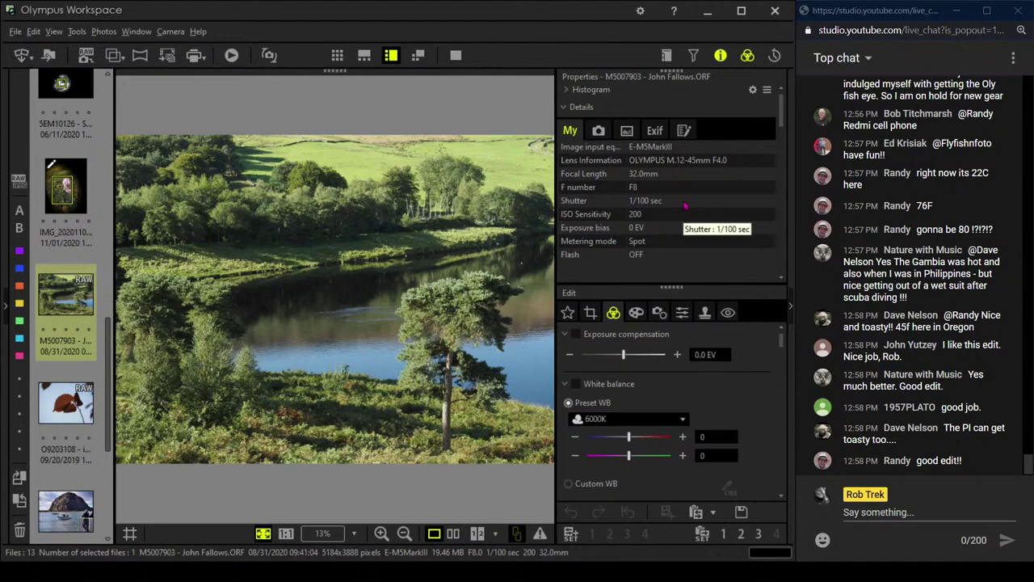
left_click(718, 57)
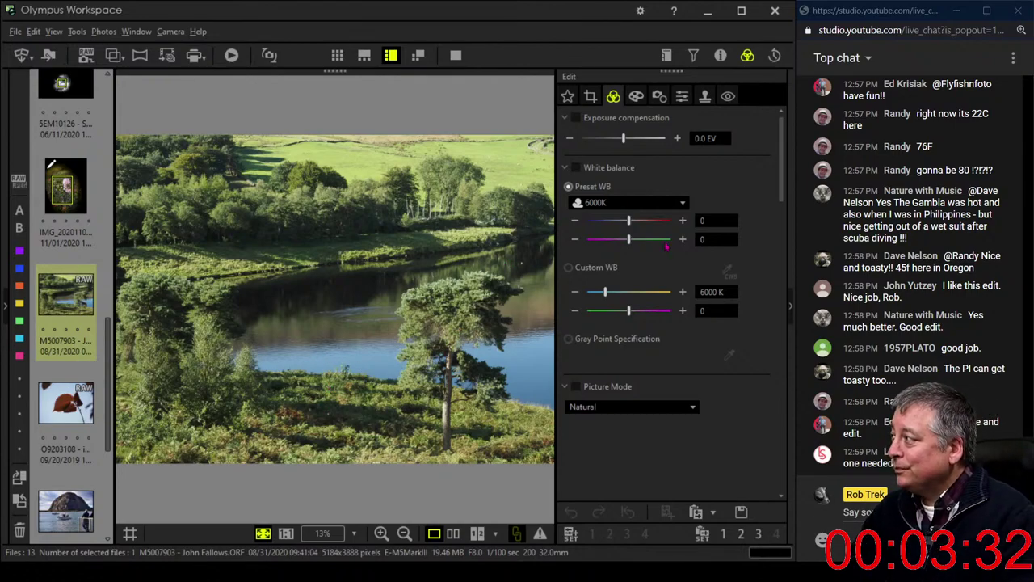
left_click(593, 97)
left_click(637, 172)
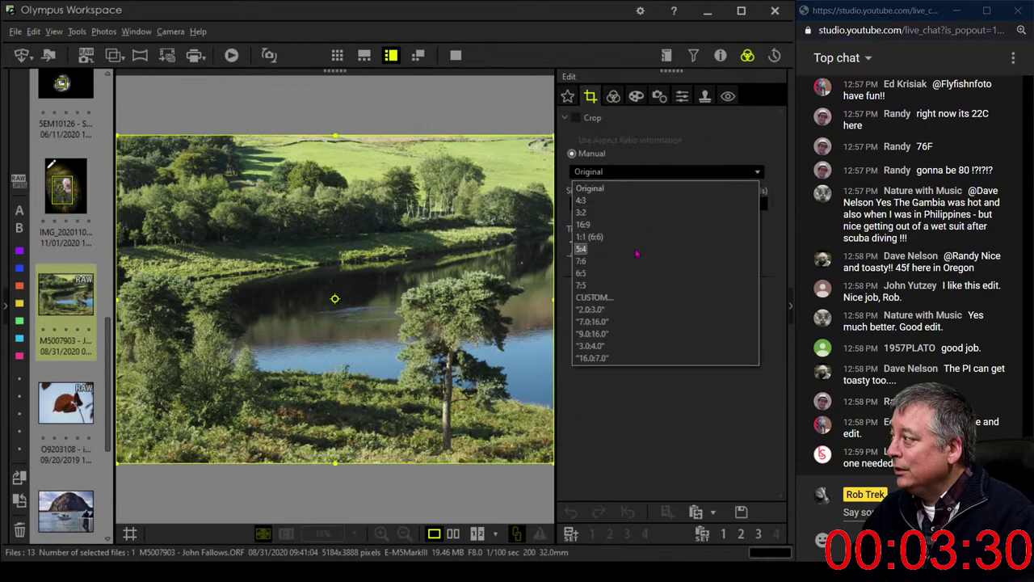
left_click(634, 172)
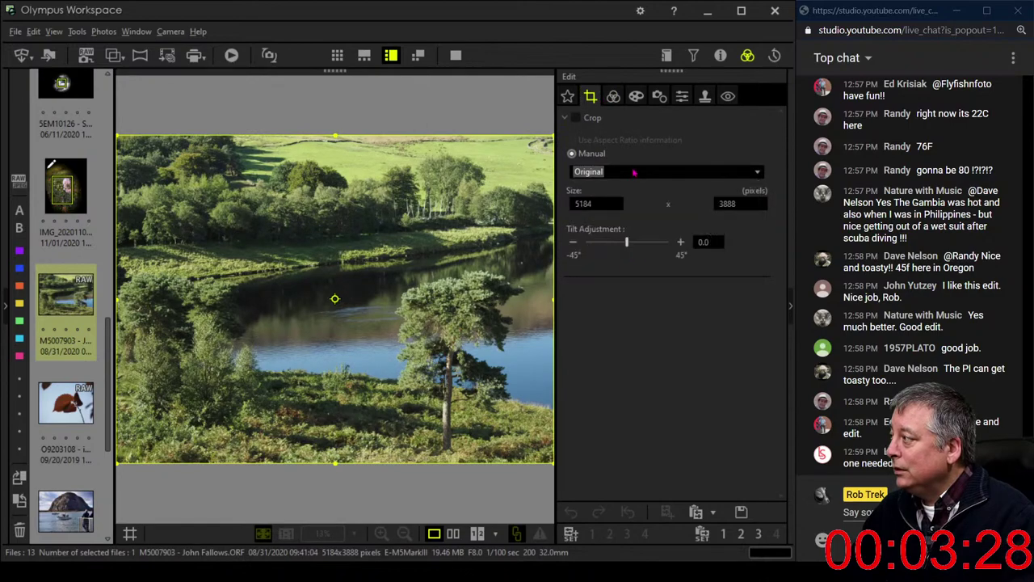
- Convert the lake landscape photo to black and white using the Monotone picture mode
left_click(613, 96)
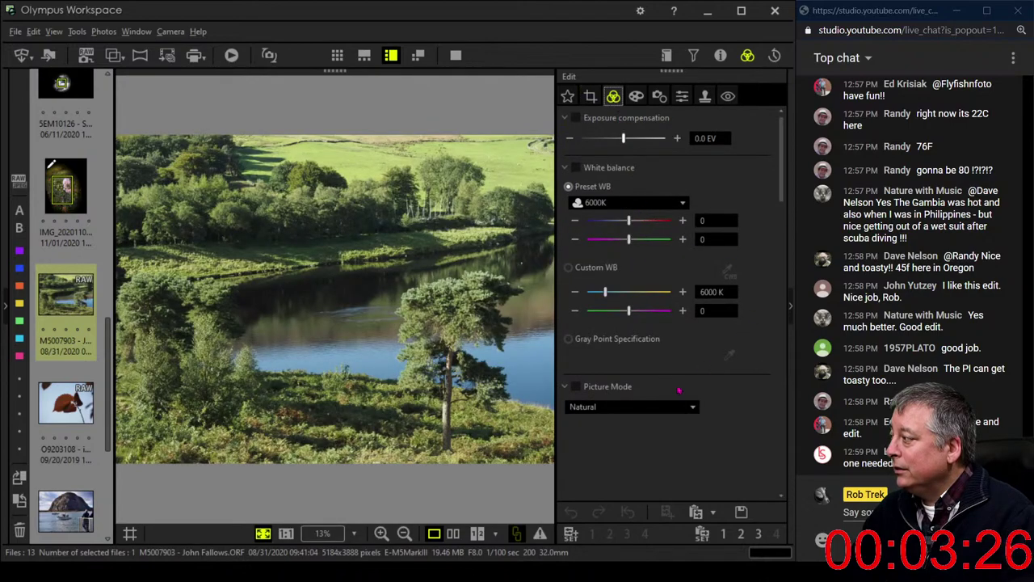
left_click(662, 407)
left_click(646, 471)
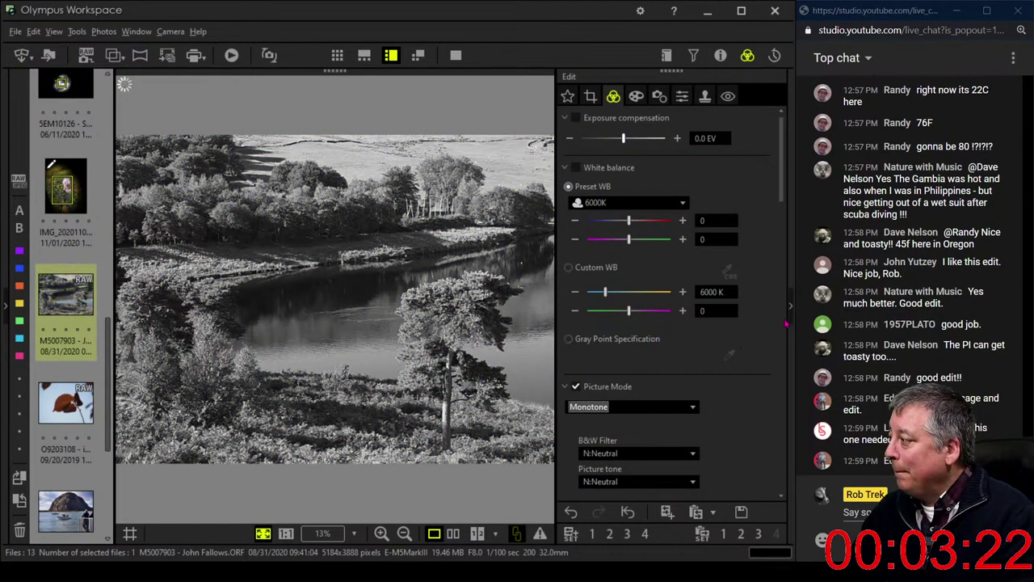
- Set Dehaze to 100 on the lake landscape photo
scroll(785, 323, "down", 5)
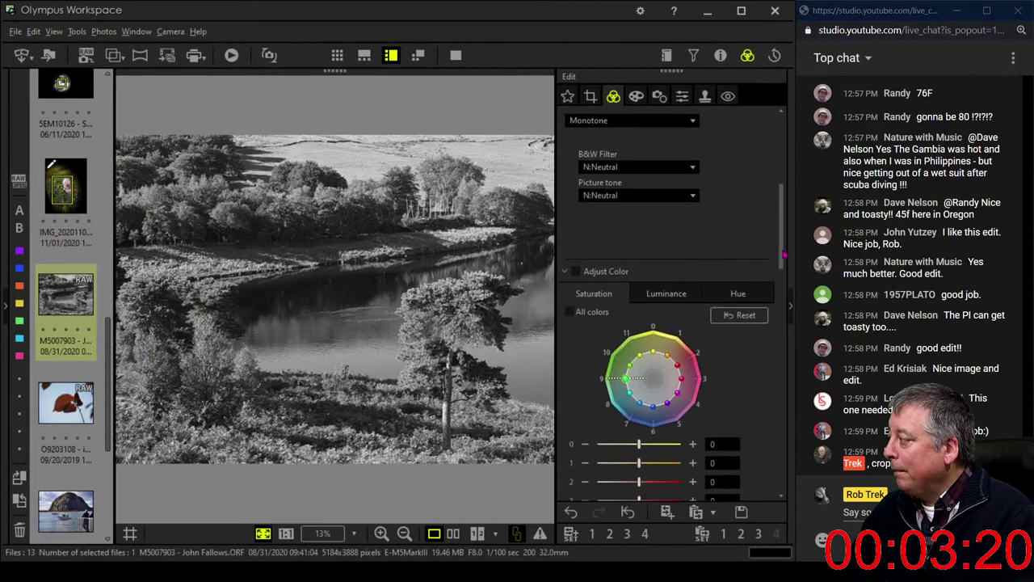
left_click_drag(784, 254, 798, 384)
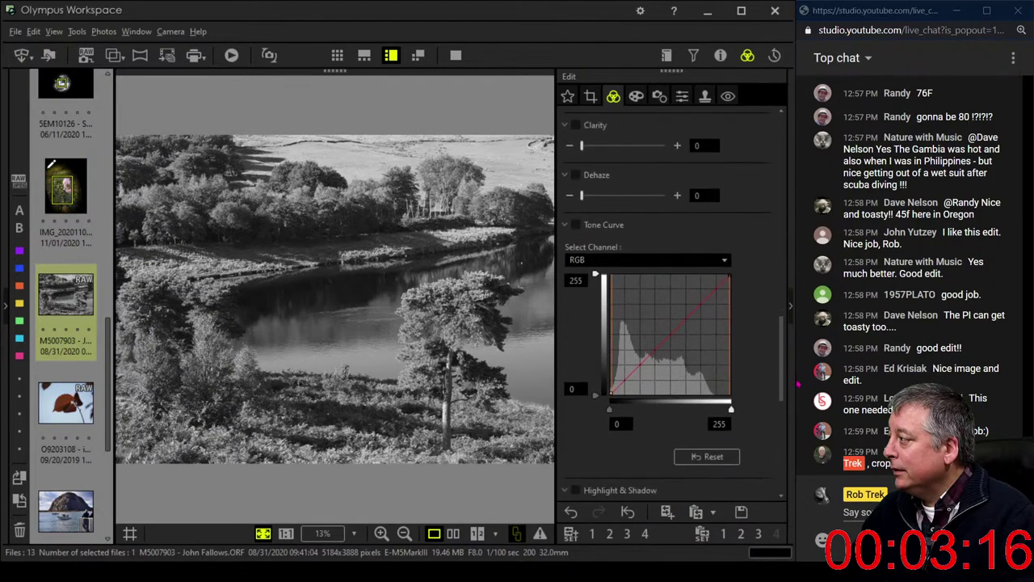
scroll(707, 279, "up", 3)
left_click_drag(581, 310, 678, 313)
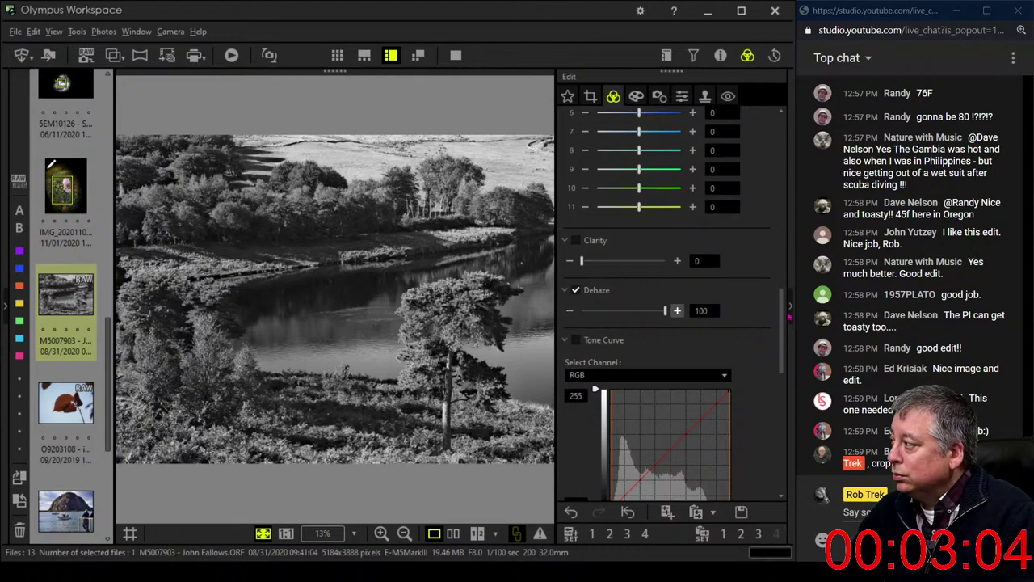
- Shape the RGB tone curve with a lowered shadow point and a slightly raised midtone point, and raise Sharpness to 0.2
scroll(784, 323, "down", 3)
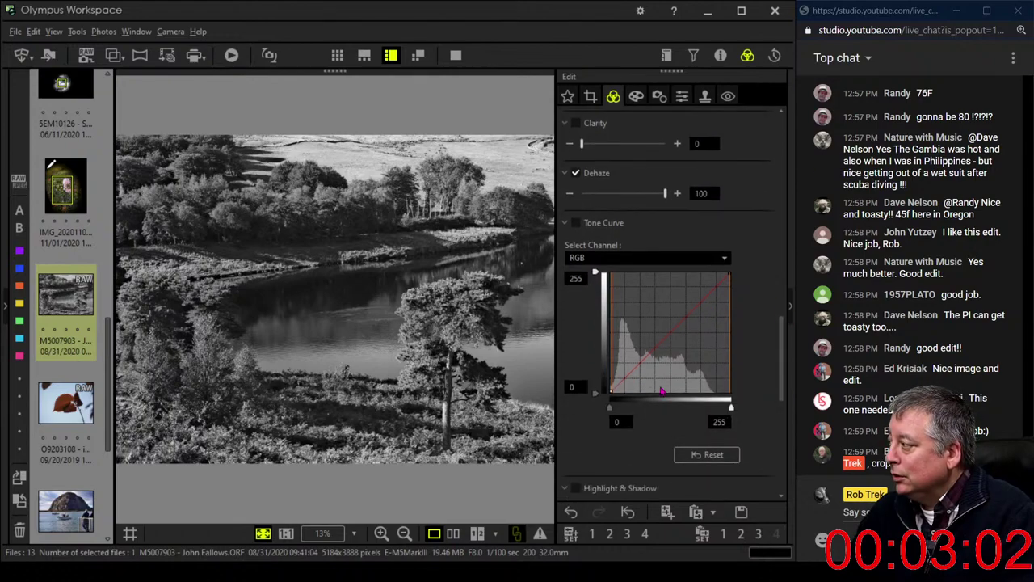
left_click_drag(615, 391, 645, 356)
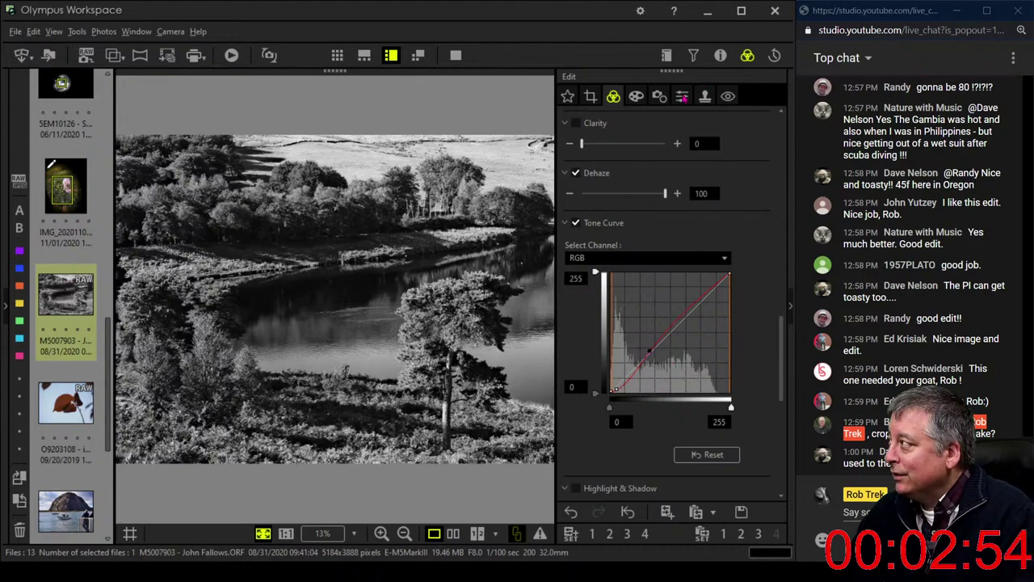
left_click(682, 97)
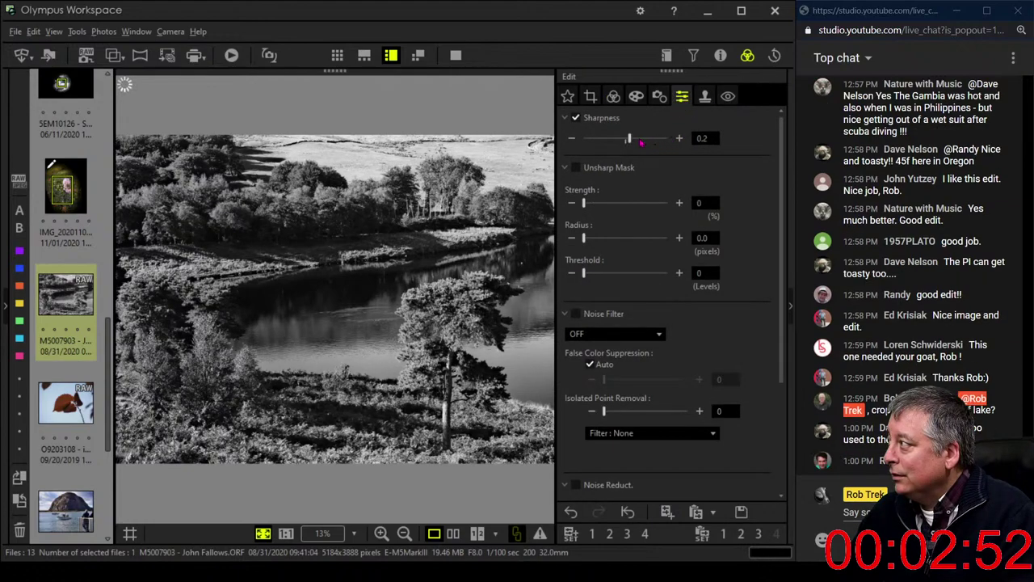
left_click_drag(631, 139, 699, 139)
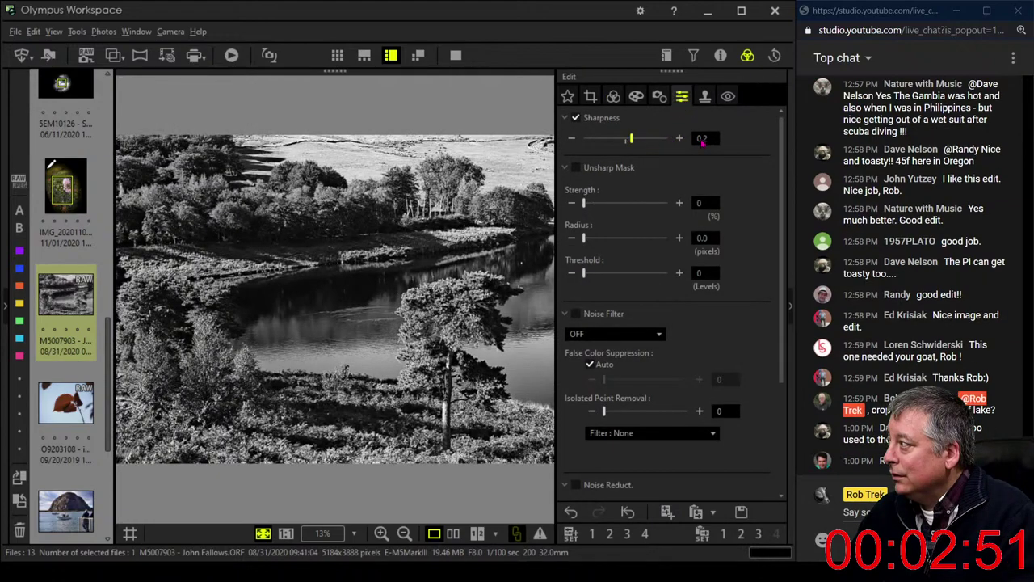
- Apply the G:Green B&W filter to the monotone lake photo
left_click(613, 96)
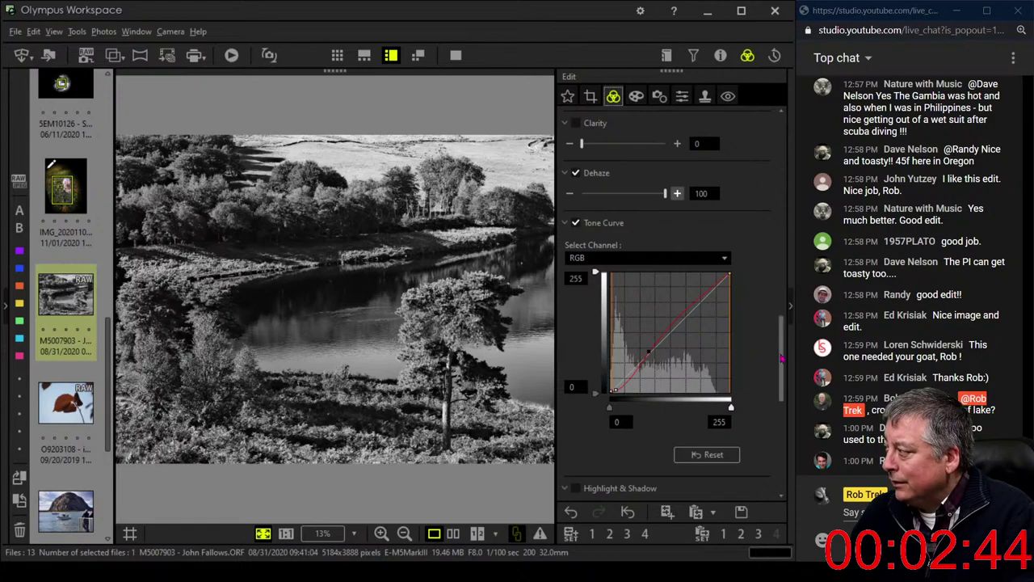
left_click_drag(781, 358, 781, 224)
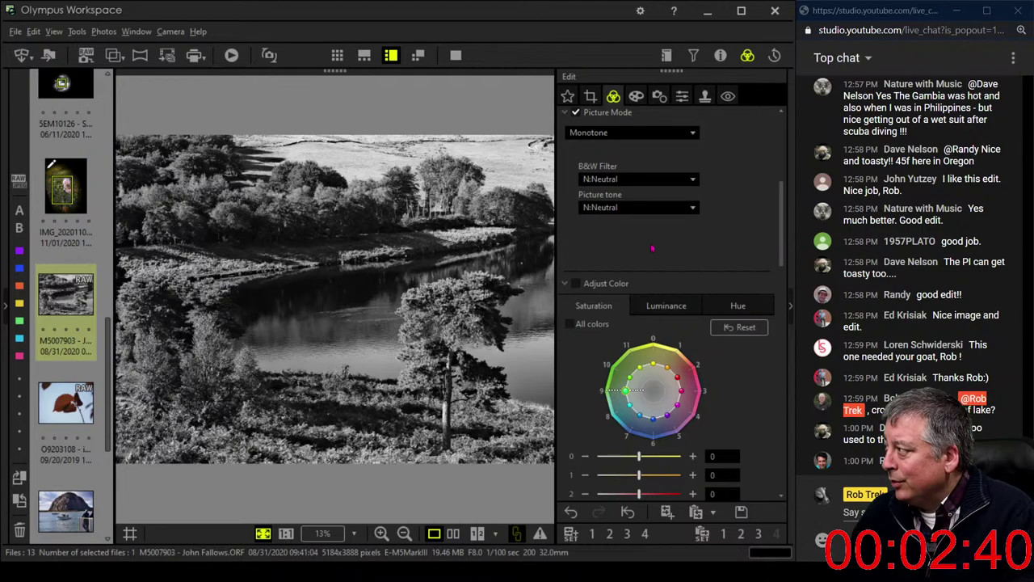
left_click(637, 180)
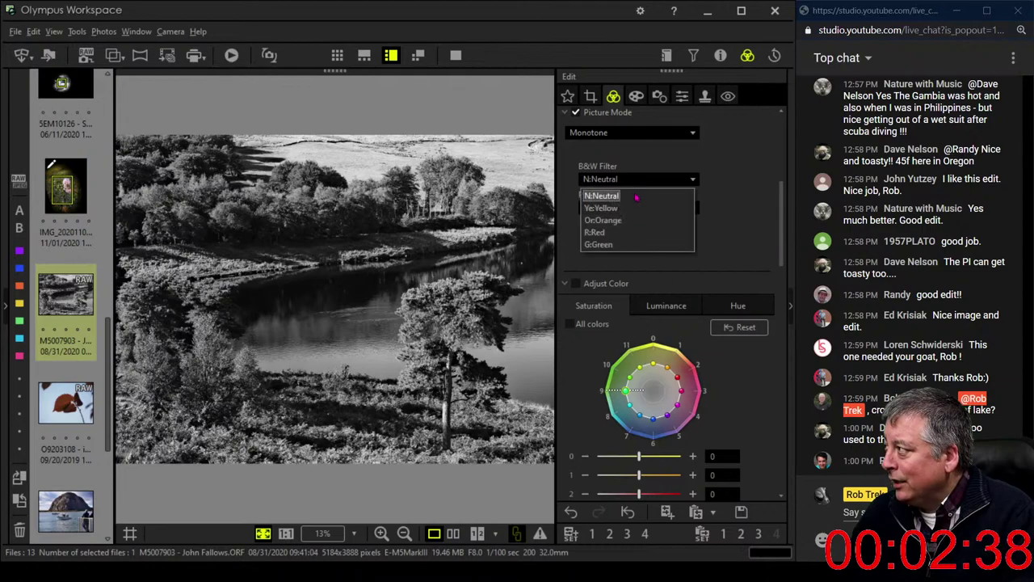
left_click(628, 244)
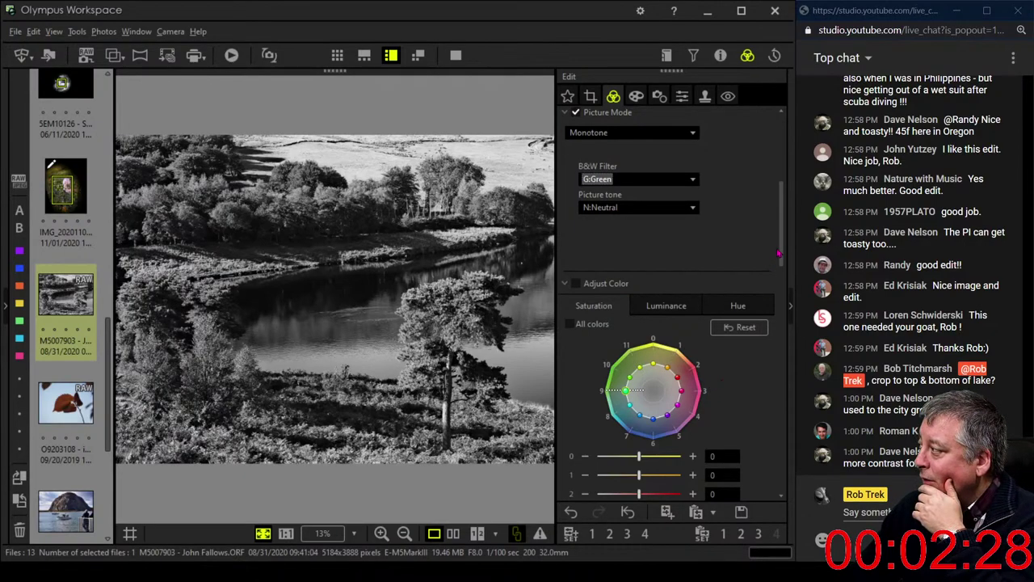
- Collapse the Adjust Color settings and set Clarity to 26
scroll(778, 254, "down", 2)
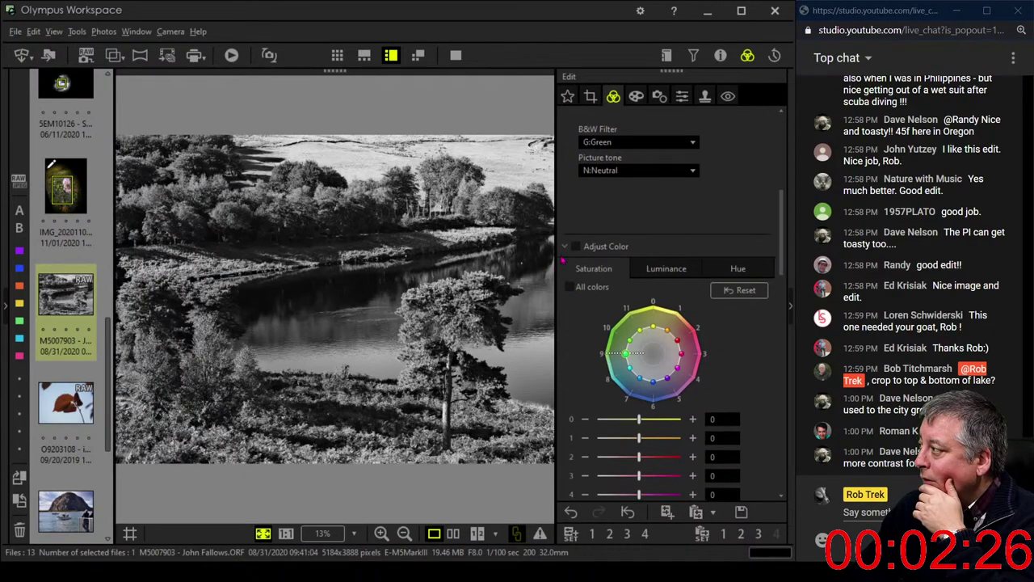
left_click(564, 246)
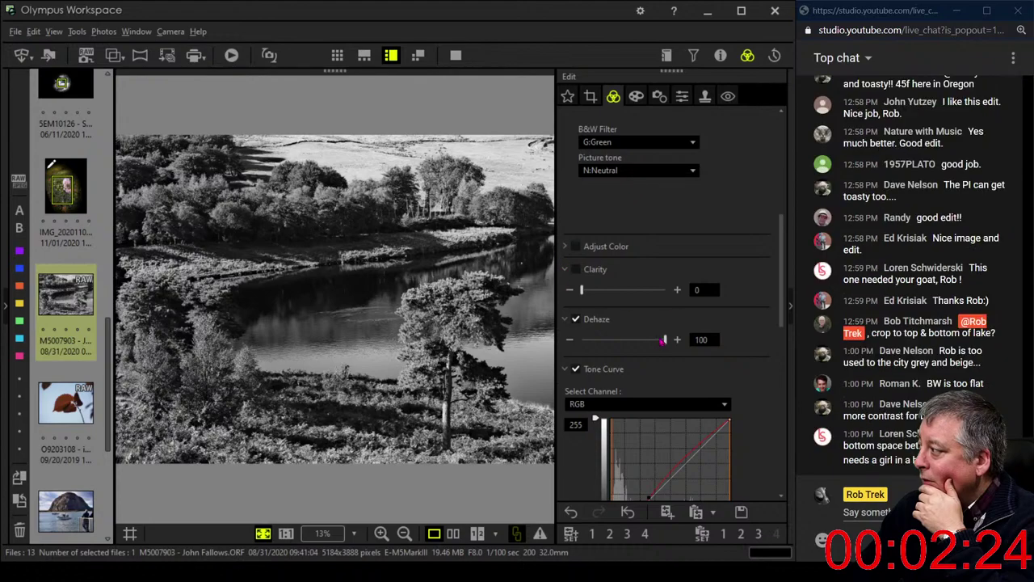
left_click_drag(581, 289, 599, 296)
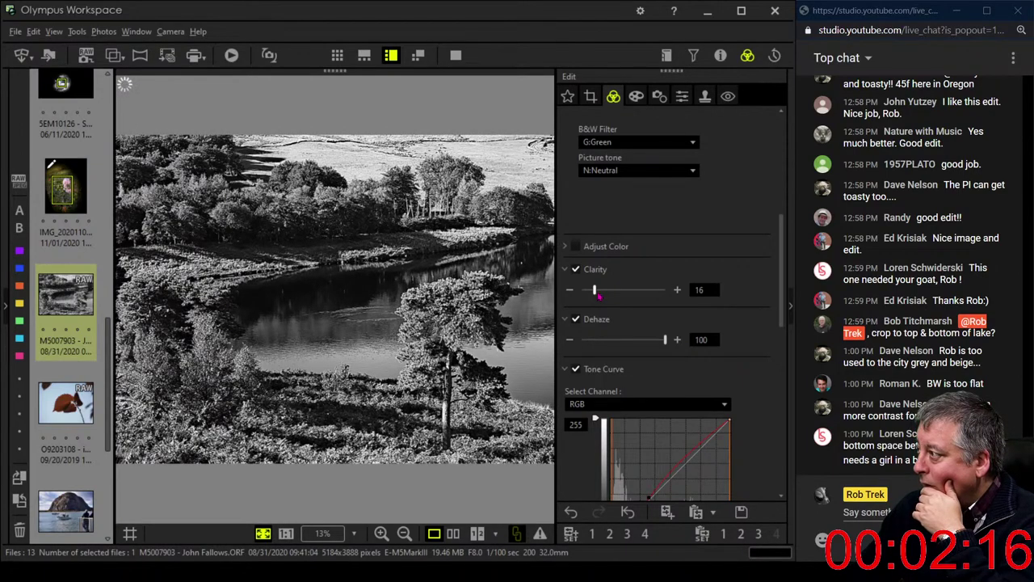
left_click_drag(598, 295, 606, 296)
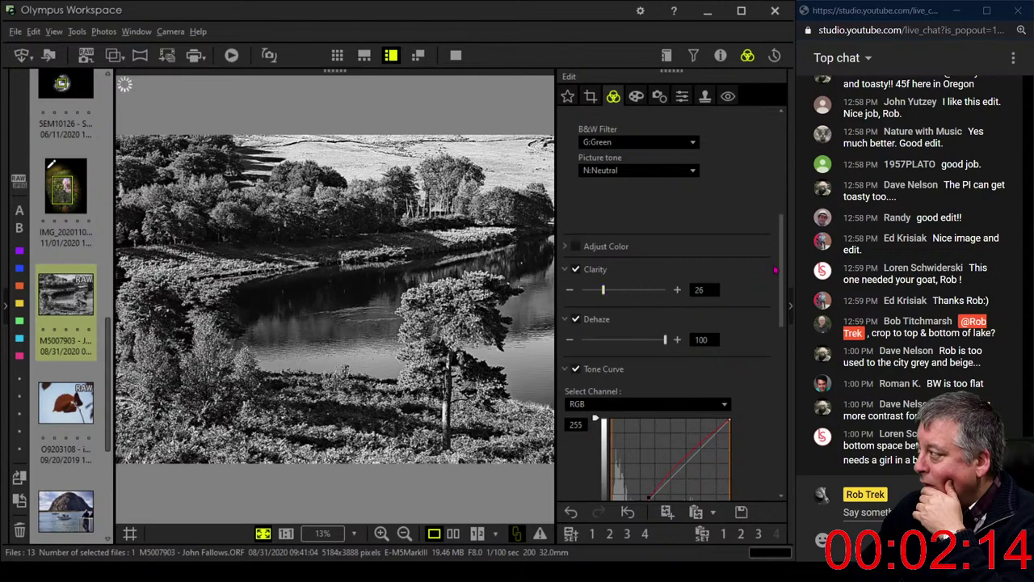
- Strengthen the RGB tone curve's contrast by shifting the shadow point toward darker tones and raising the midtone point slightly
scroll(782, 279, "down", 2)
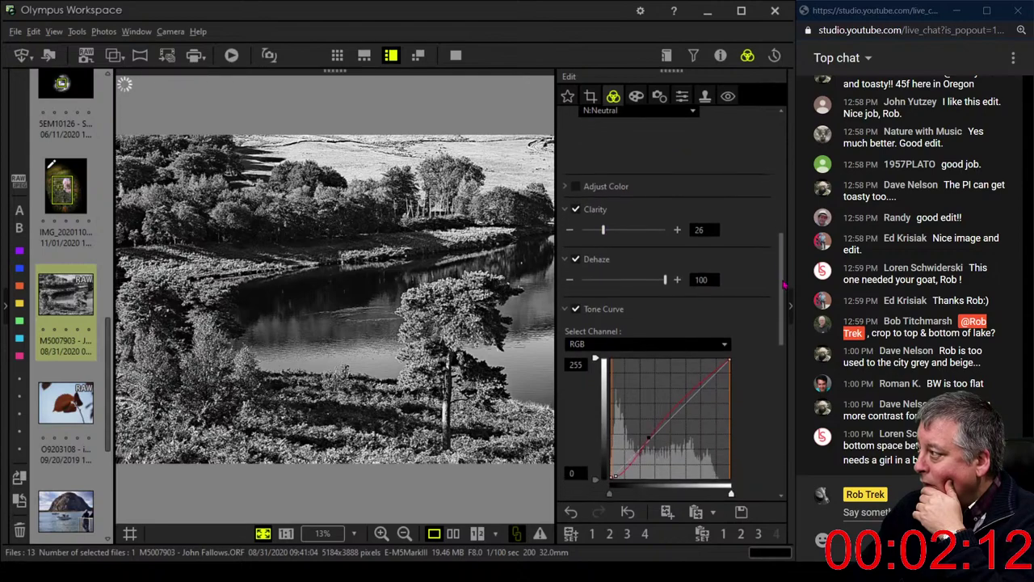
left_click_drag(782, 284, 782, 327)
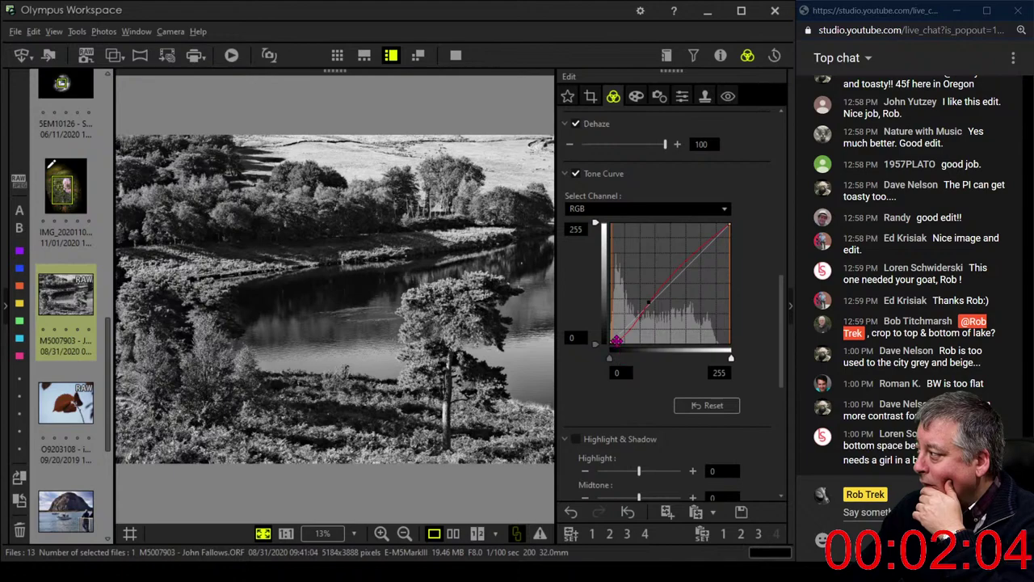
left_click(616, 340)
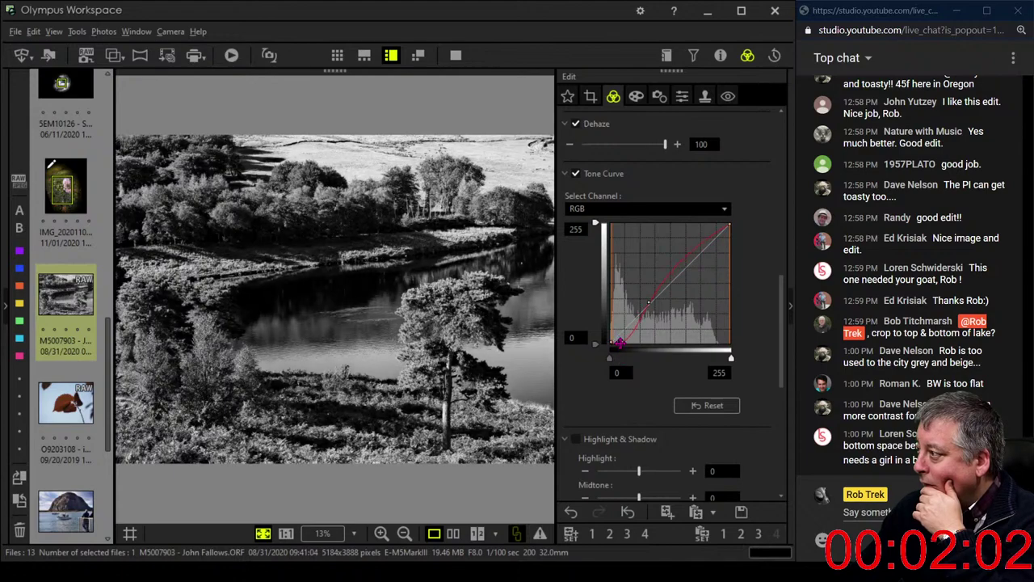
left_click_drag(619, 343, 624, 345)
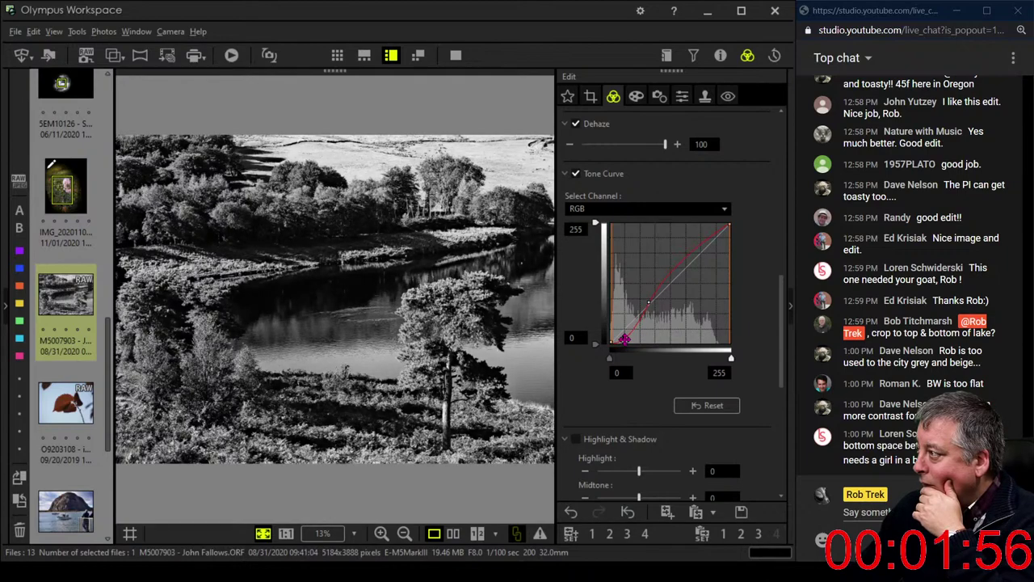
left_click_drag(648, 301, 650, 298)
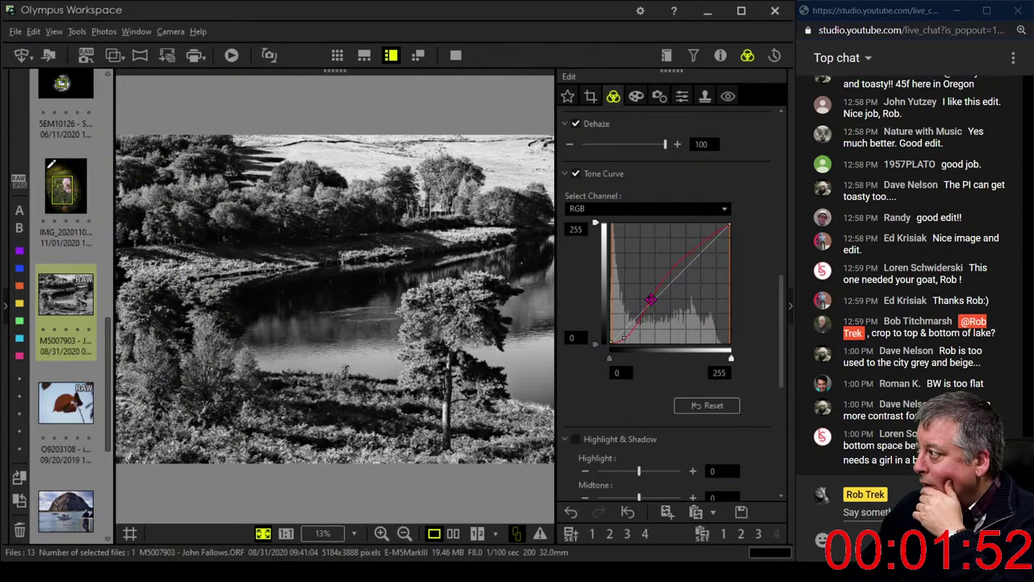
- Crop the lake photo to a 16:9 ratio at 5184 x 2916 pixels, placing the frame along the image's bottom edge
left_click(591, 96)
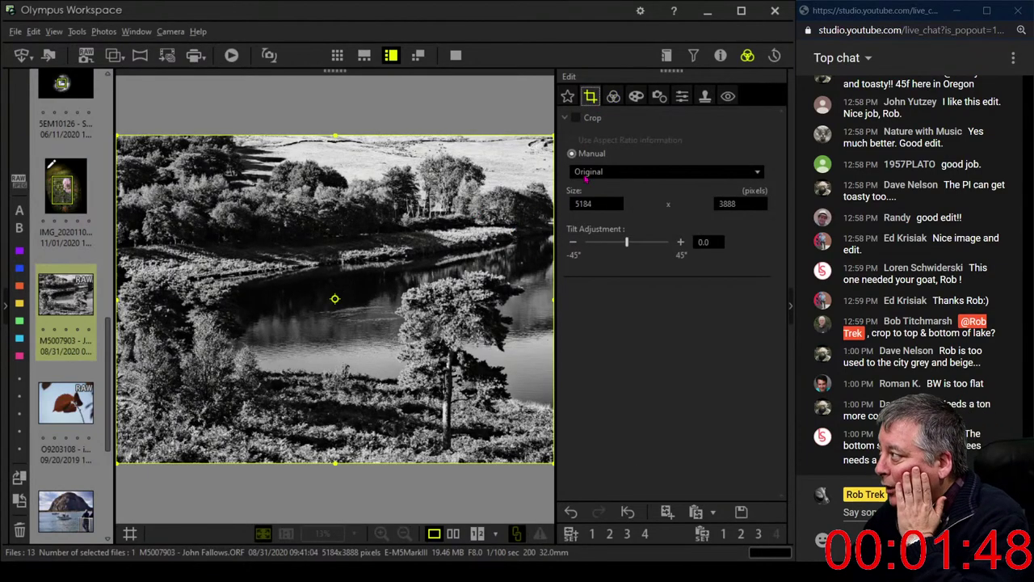
left_click(588, 172)
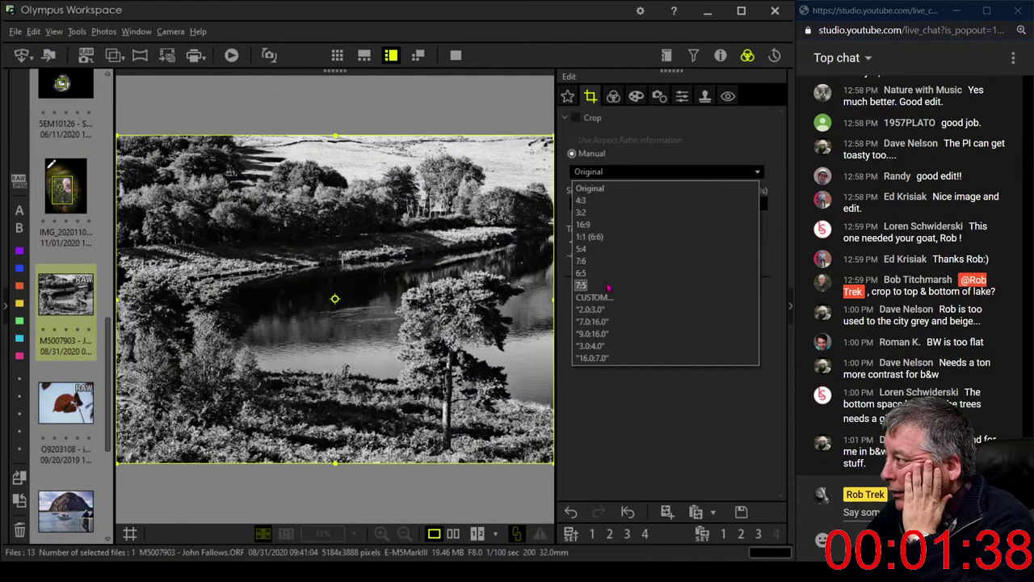
left_click(607, 224)
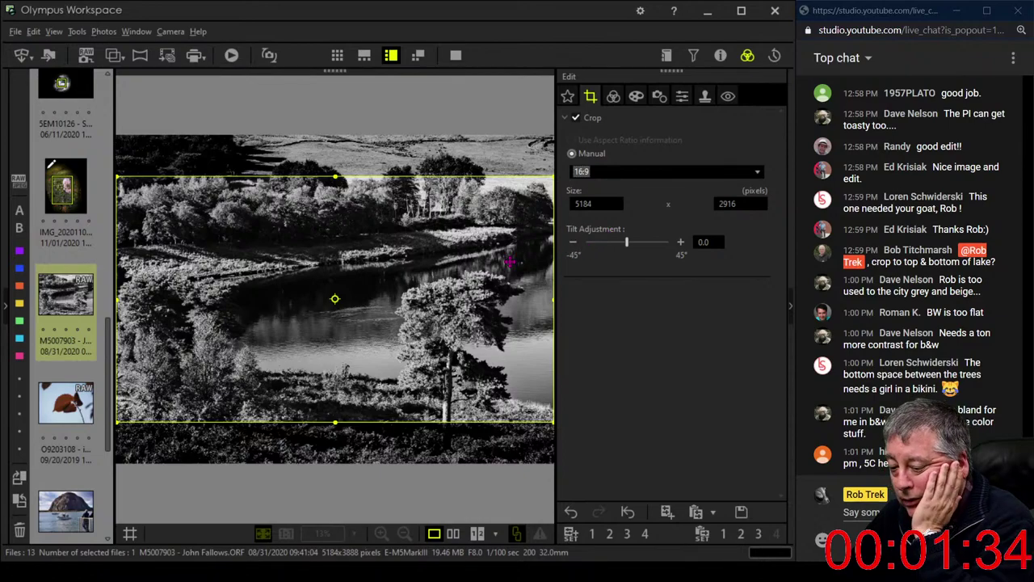
left_click_drag(509, 261, 489, 318)
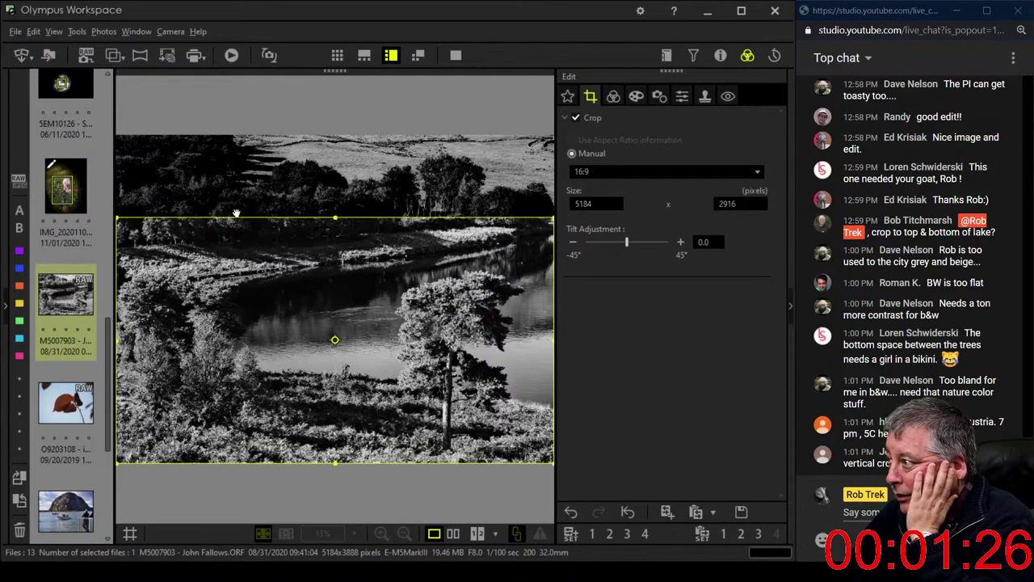
- Return the lake photo to color by setting its picture mode to Natural
left_click(613, 97)
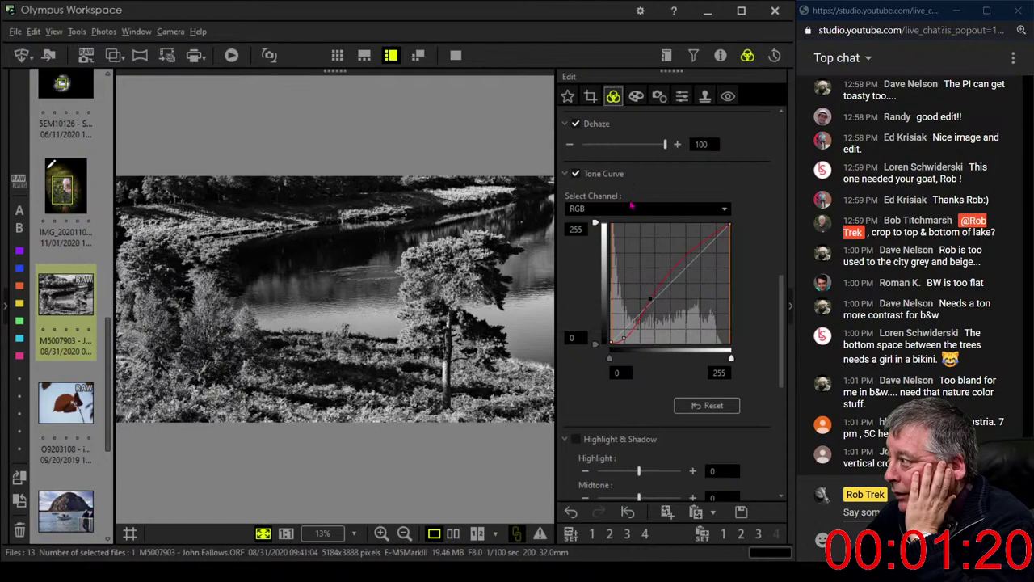
scroll(734, 202, "up", 5)
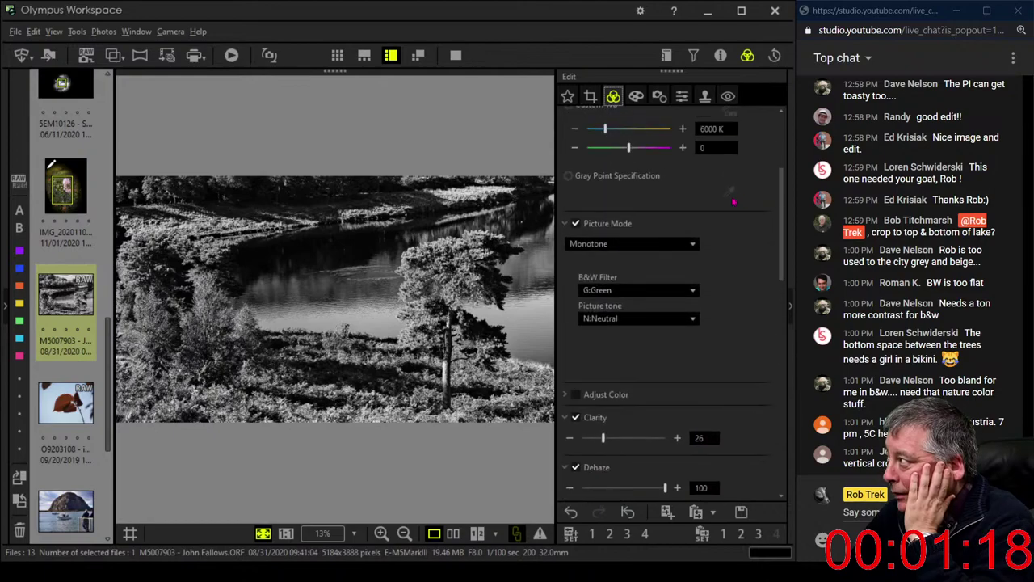
left_click(665, 243)
left_click(652, 267)
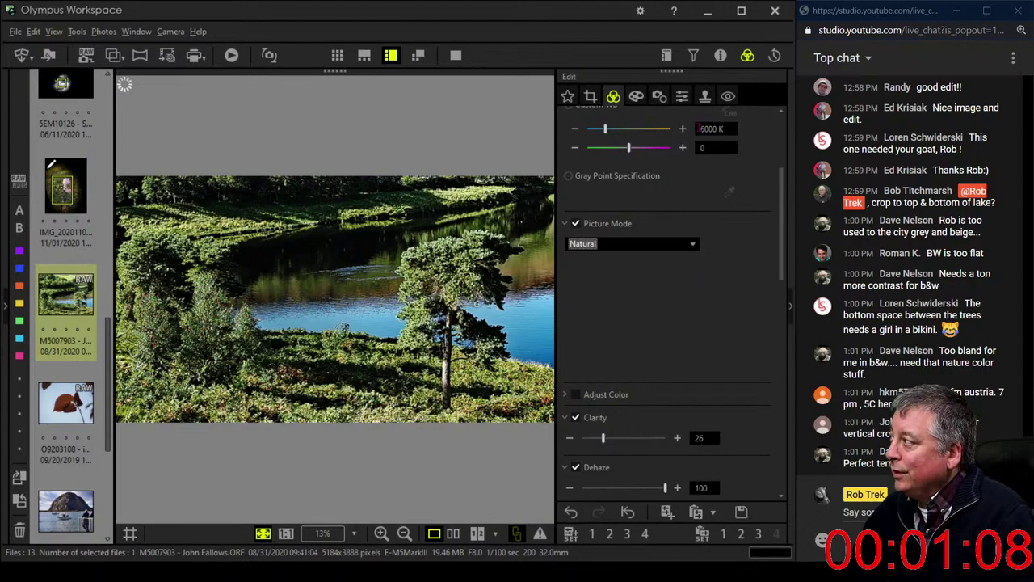
- Warm the lake photo by setting the Custom WB color temperature to 7550 K
double_click(700, 128)
type("75")
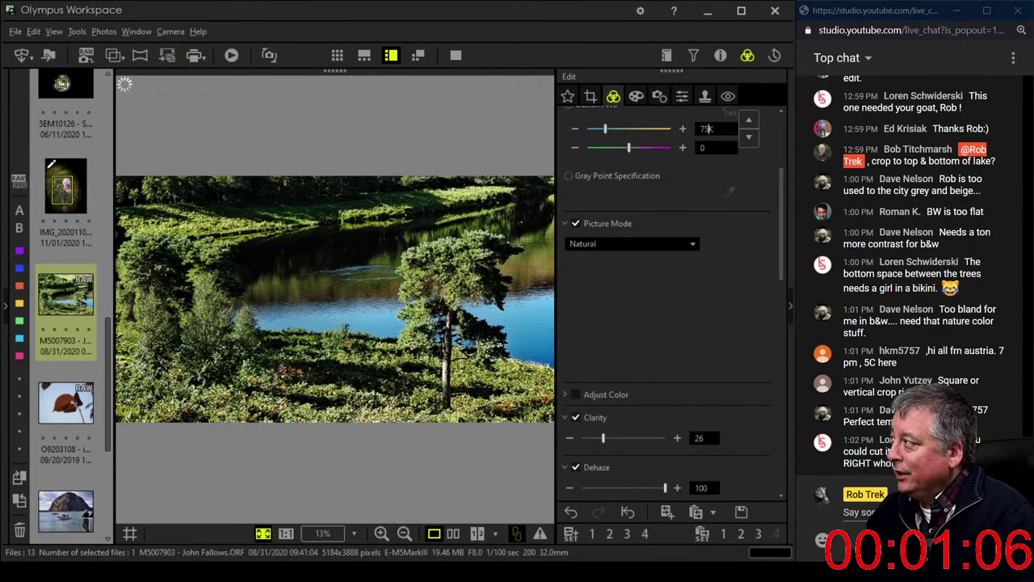
type("50")
key("Return")
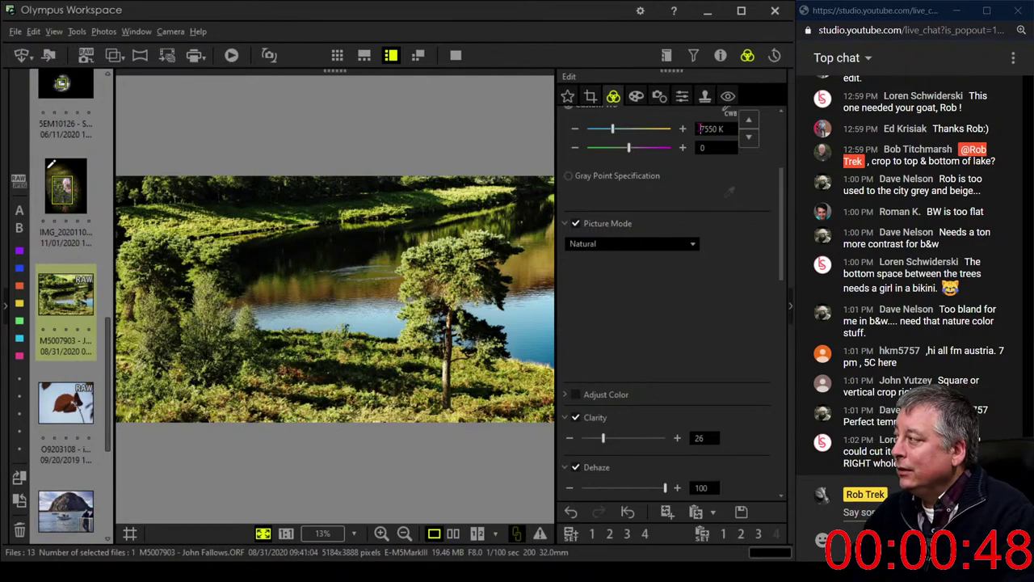
left_click(591, 96)
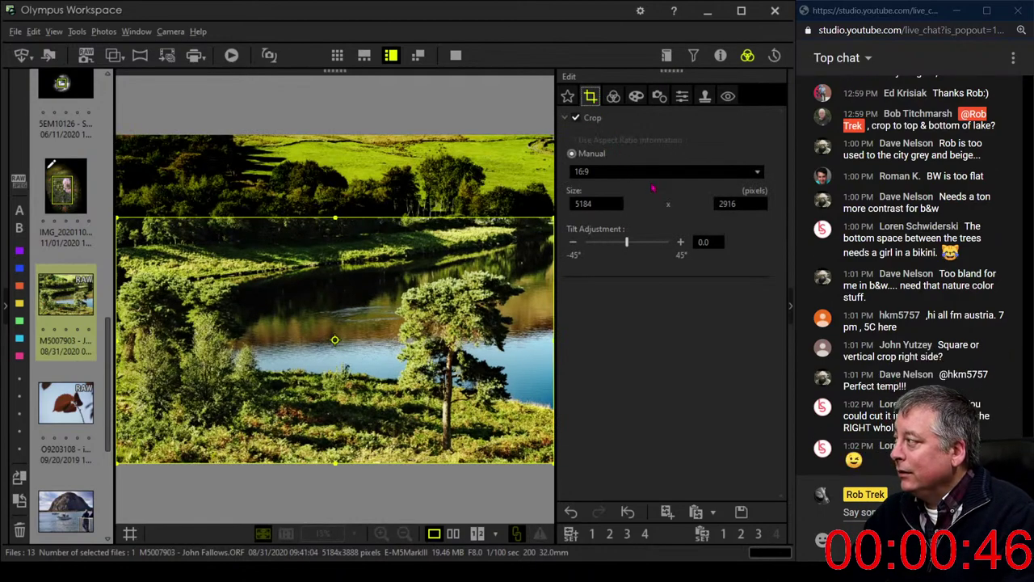
left_click(613, 96)
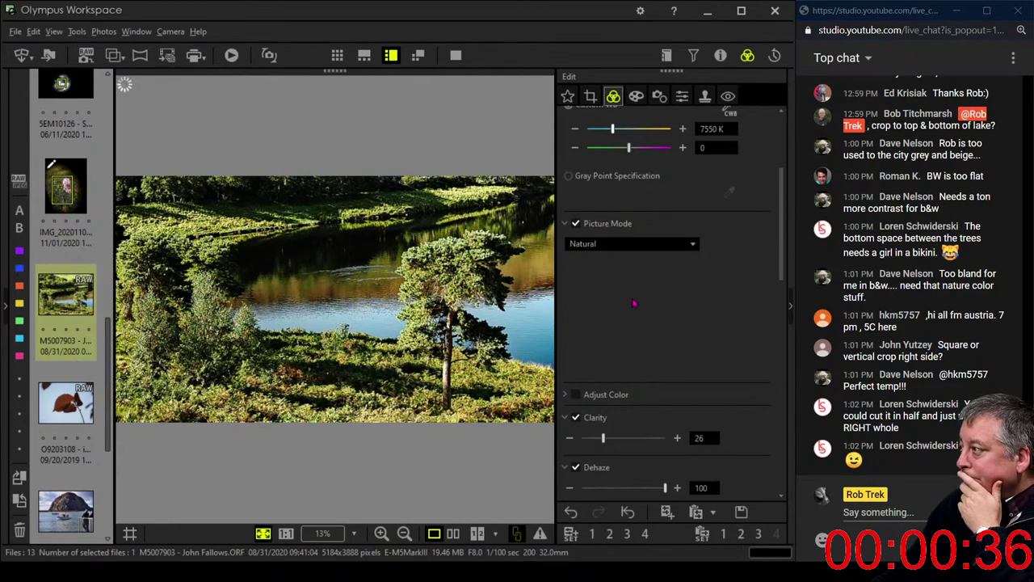
- Try a vertical 16:9 crop of 2182 x 3888 pixels on the lake photo, framed around the lone pine tree
left_click(591, 97)
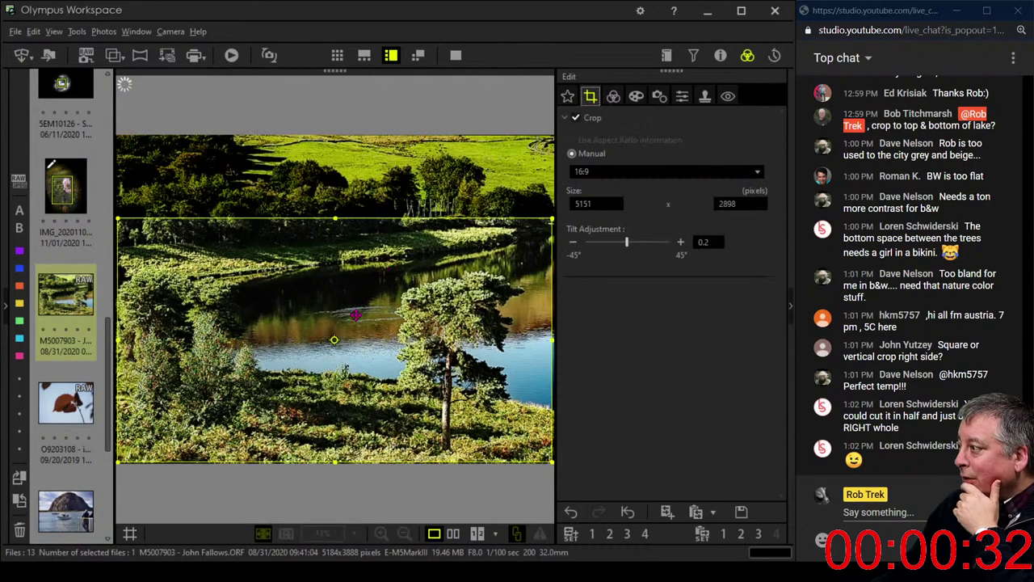
right_click(331, 338)
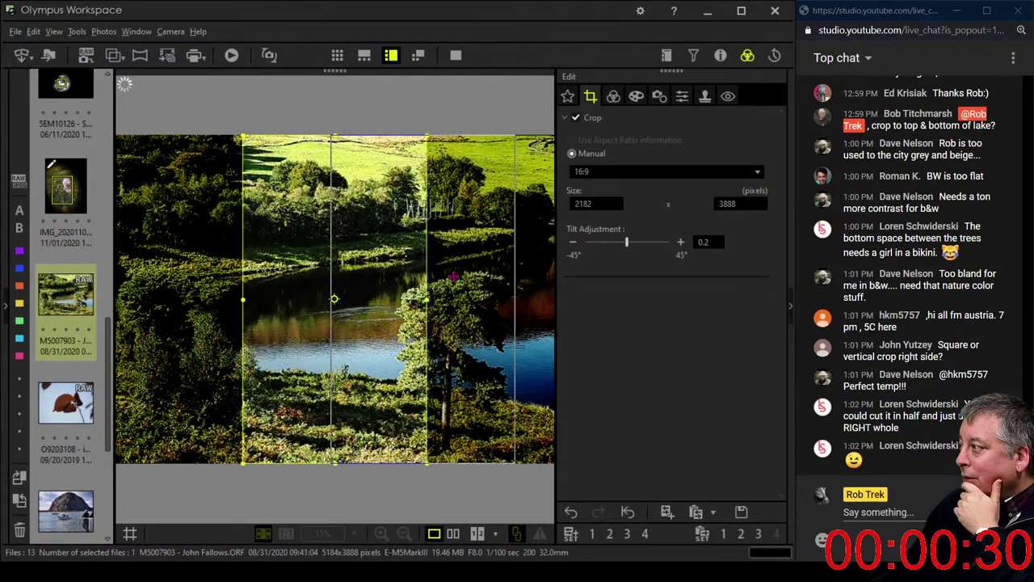
left_click(391, 184)
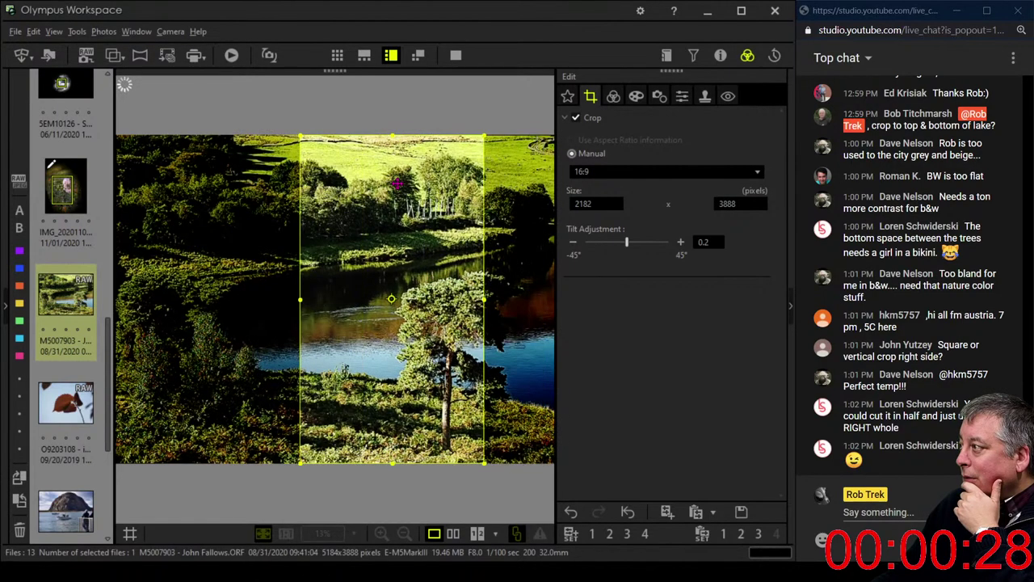
left_click_drag(404, 184, 448, 185)
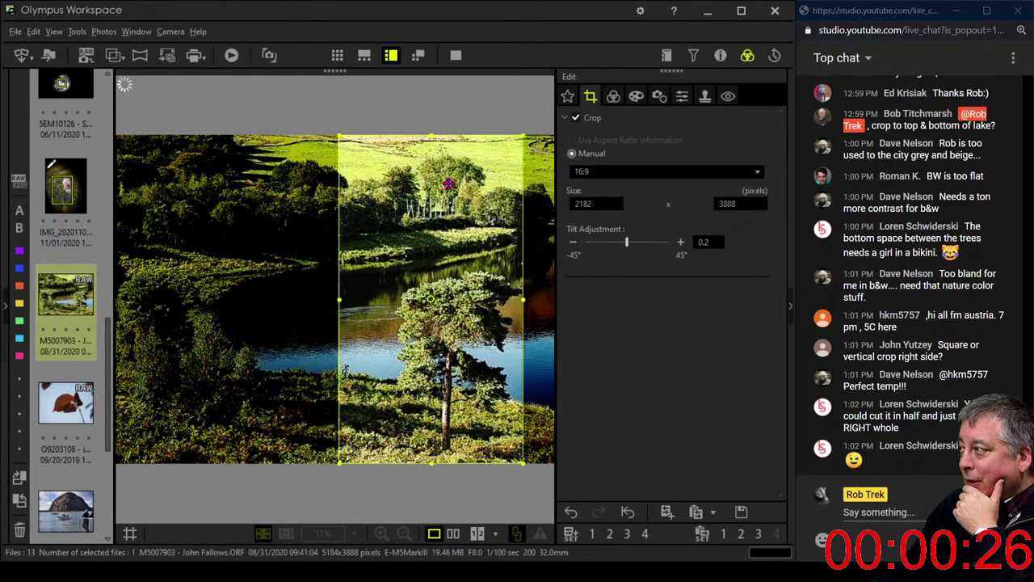
- Crop the lake photo to a vertical 4:3 frame of 2577 x 3443 pixels around the pine, cutting off the upper field
left_click(614, 171)
left_click(612, 201)
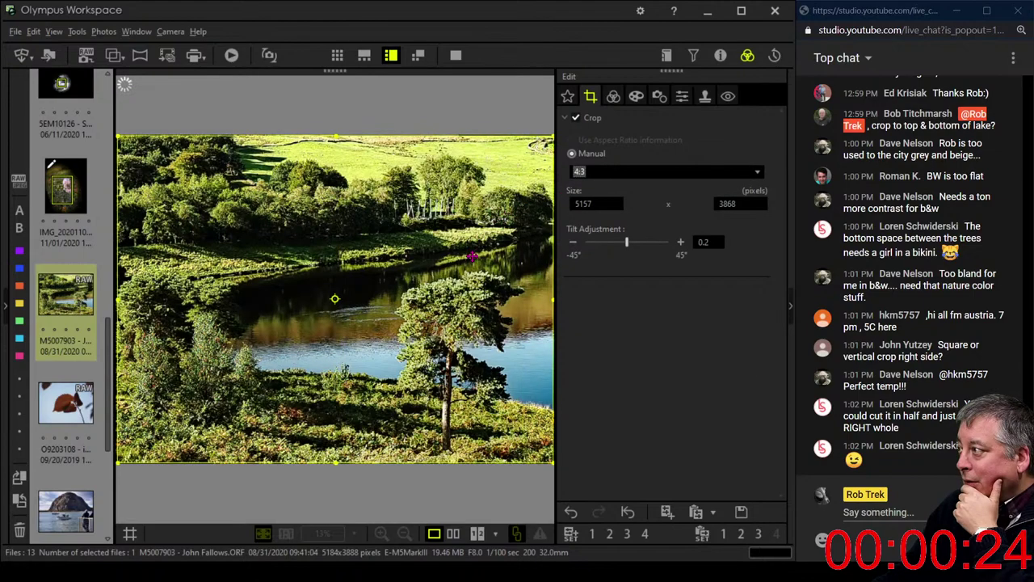
right_click(341, 296)
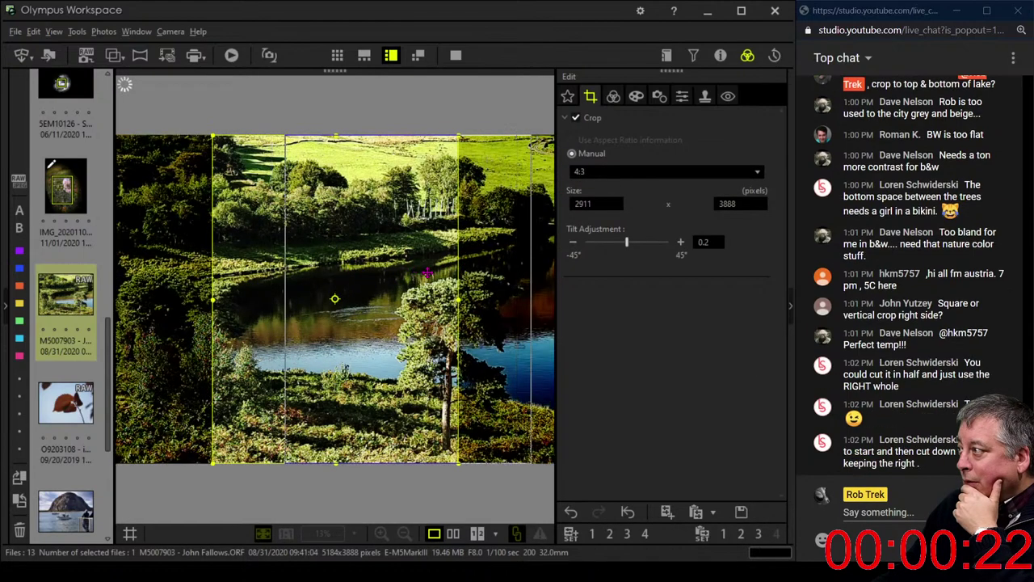
left_click_drag(340, 296, 427, 274)
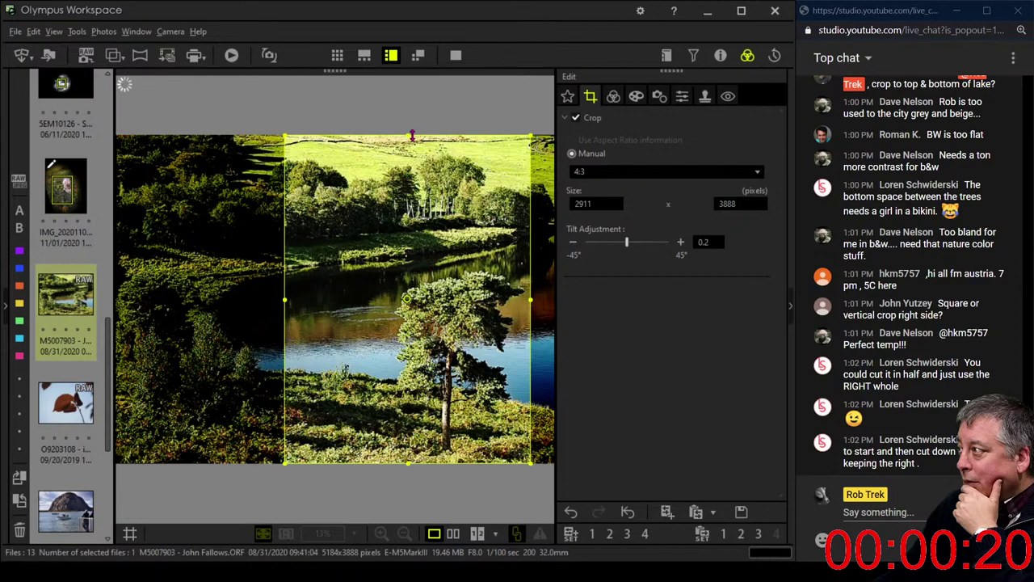
left_click_drag(412, 137, 415, 173)
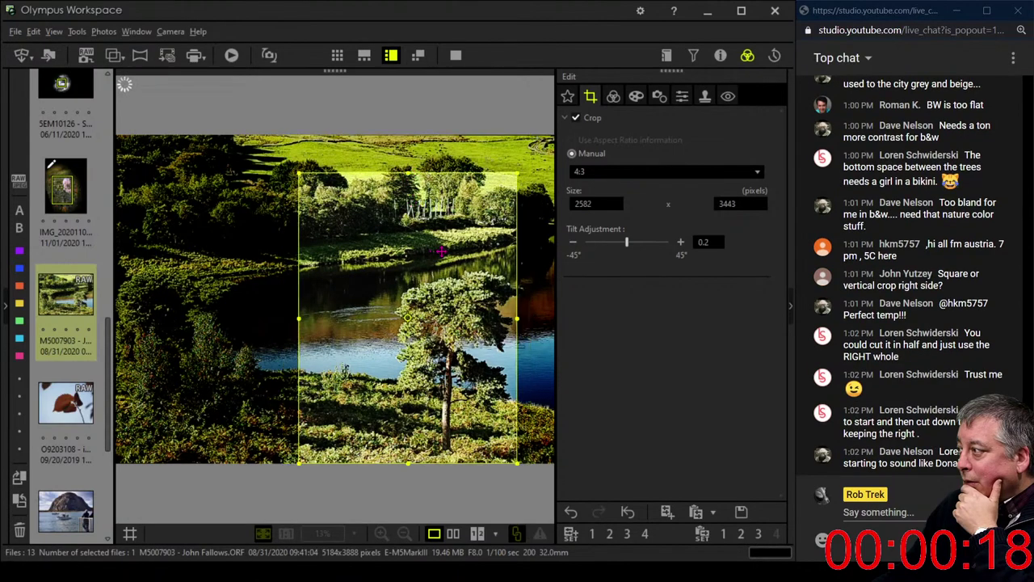
left_click_drag(441, 251, 451, 251)
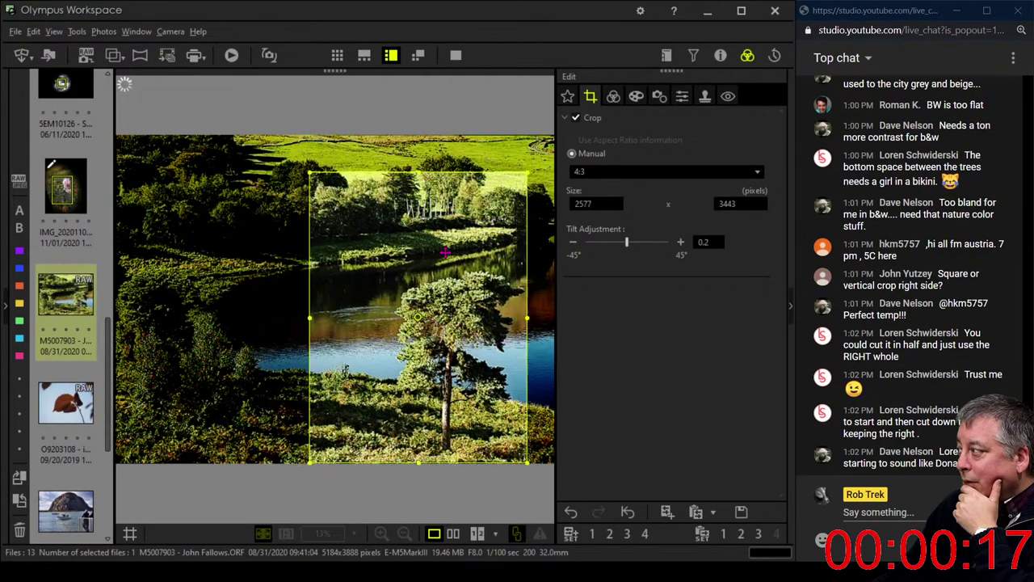
- Lower the midtone point of the RGB tone curve onto the diagonal to darken the lake photo's midtones
left_click(613, 98)
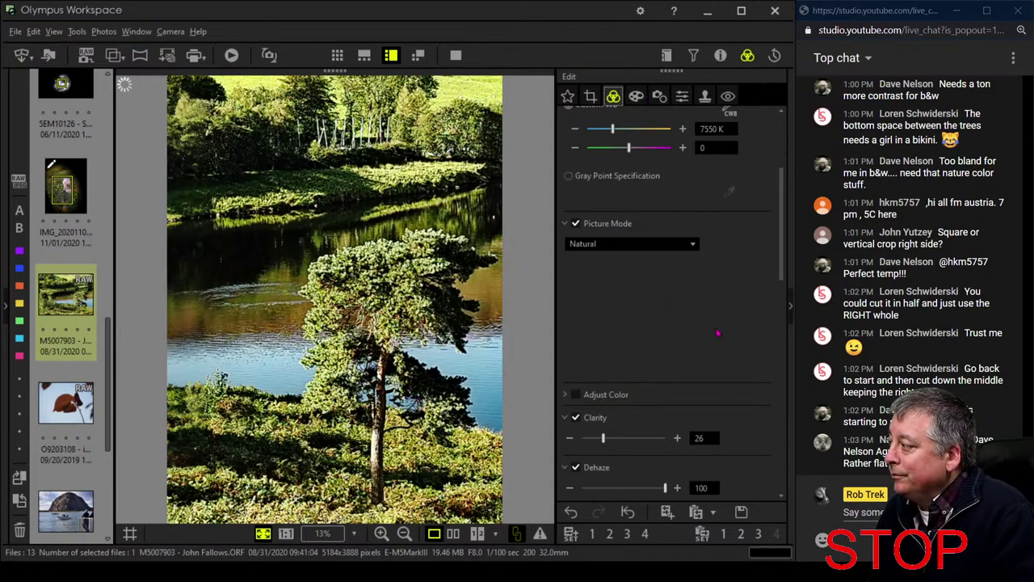
scroll(784, 252, "down", 1)
scroll(783, 252, "down", 5)
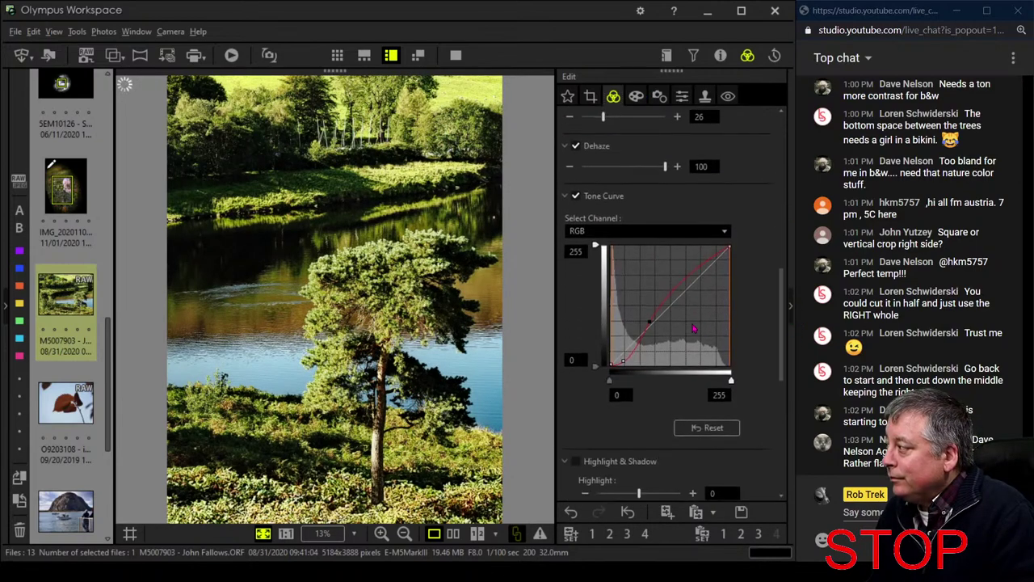
left_click_drag(648, 321, 661, 319)
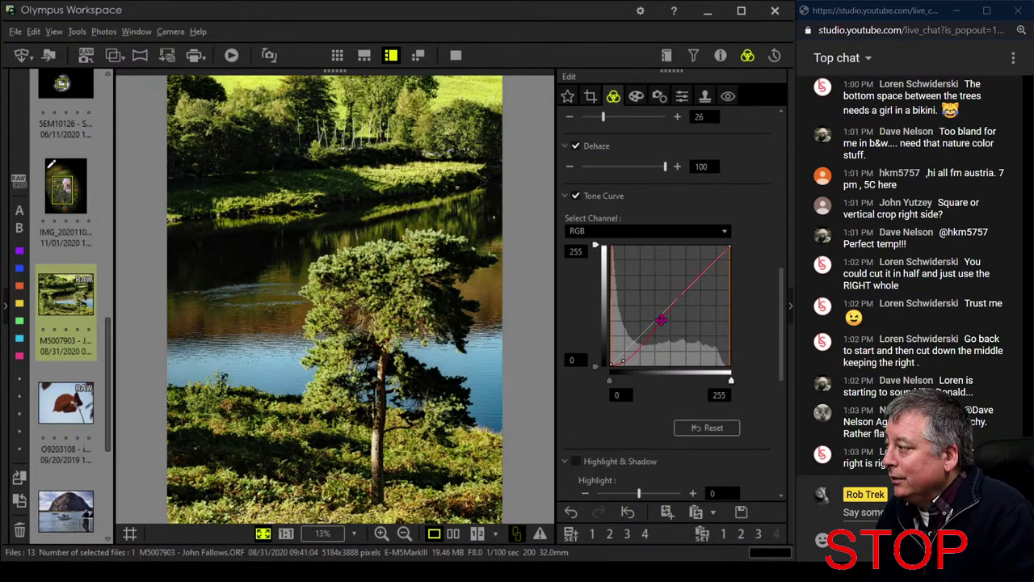
left_click(630, 358)
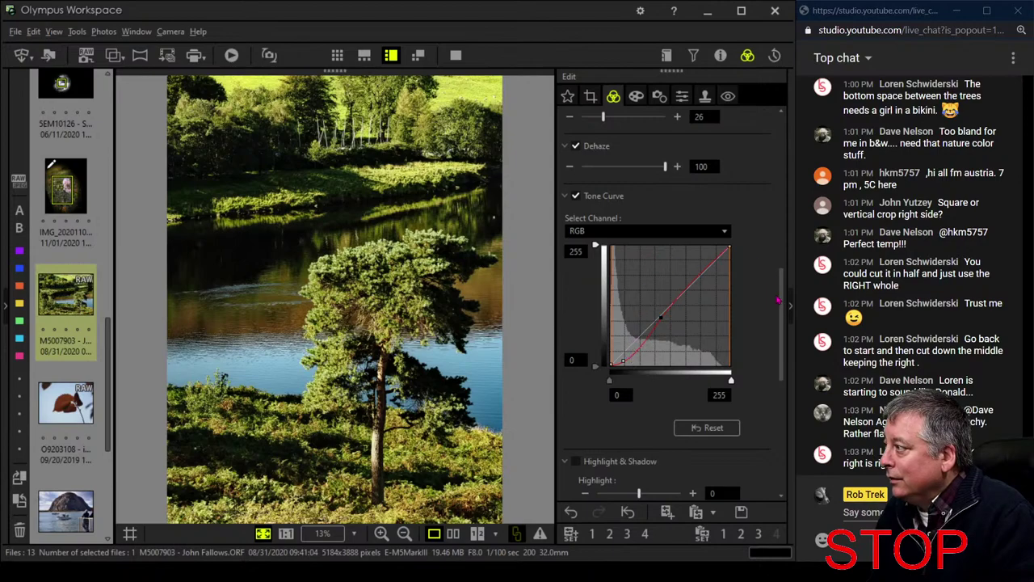
- Adjust color saturation in the lake photo: orange (1) and red (2) to 2, green (9) to -2, blue (6) to 1
left_click_drag(784, 261, 793, 138)
scroll(598, 308, "down", 5)
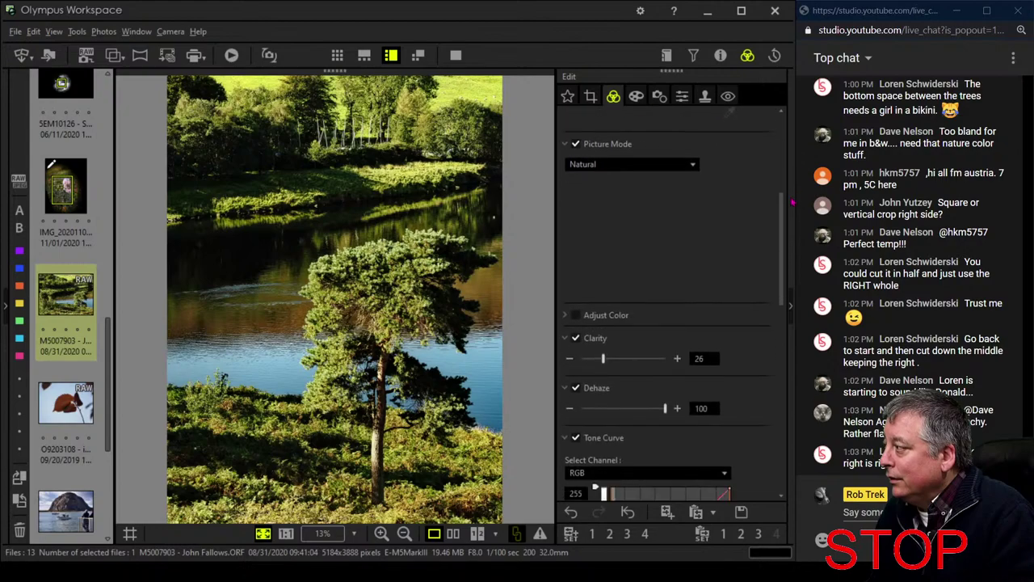
left_click(565, 318)
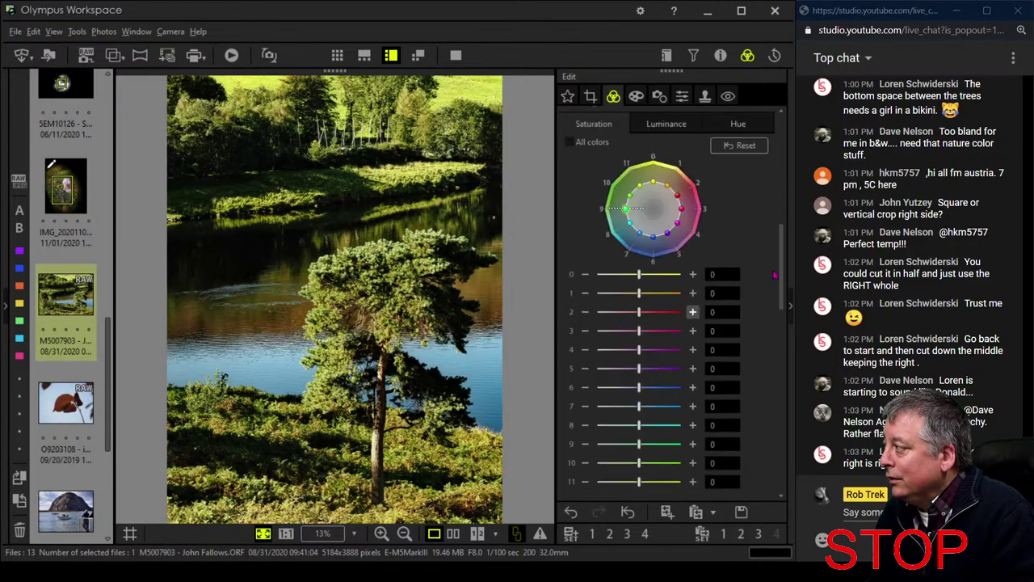
scroll(781, 281, "down", 2)
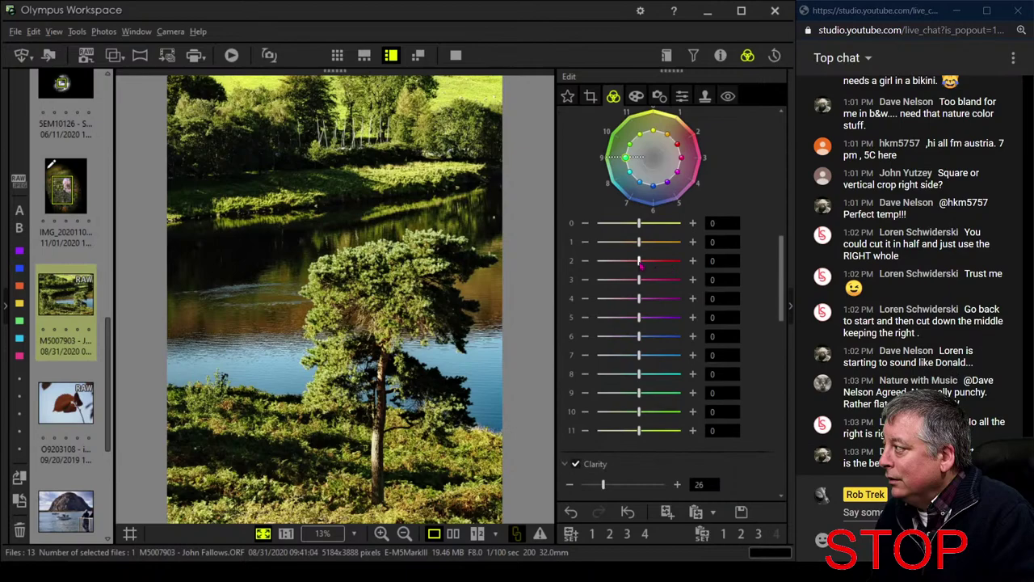
left_click_drag(639, 261, 651, 263)
scroll(751, 215, "up", 2)
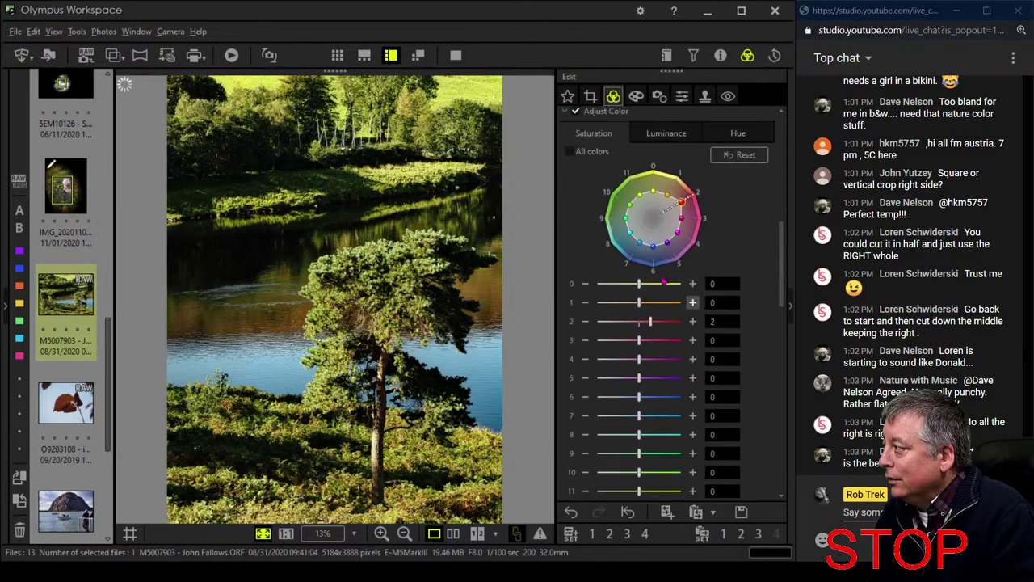
left_click_drag(639, 302, 650, 303)
left_click_drag(639, 453, 627, 454)
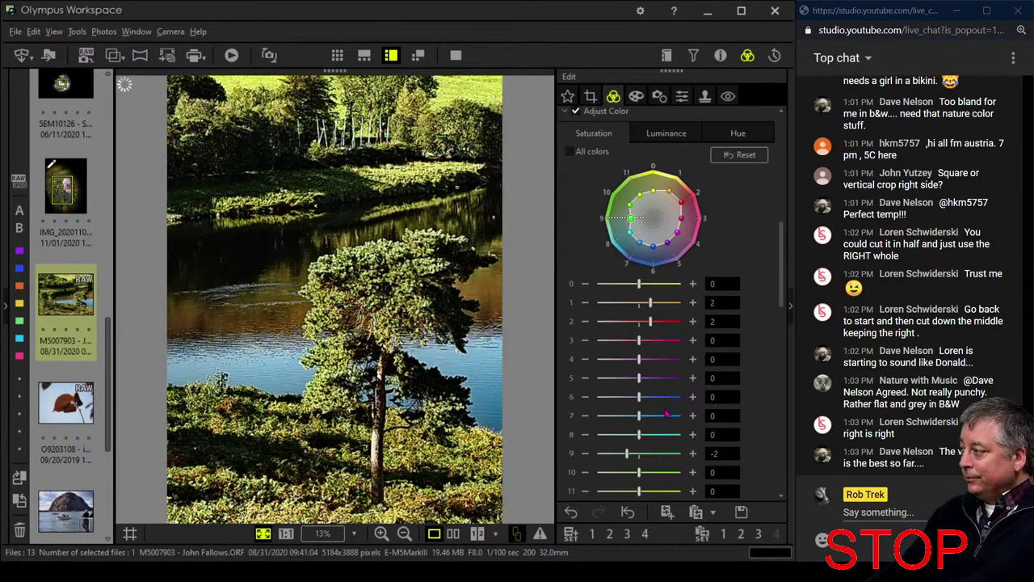
left_click_drag(640, 397, 644, 398)
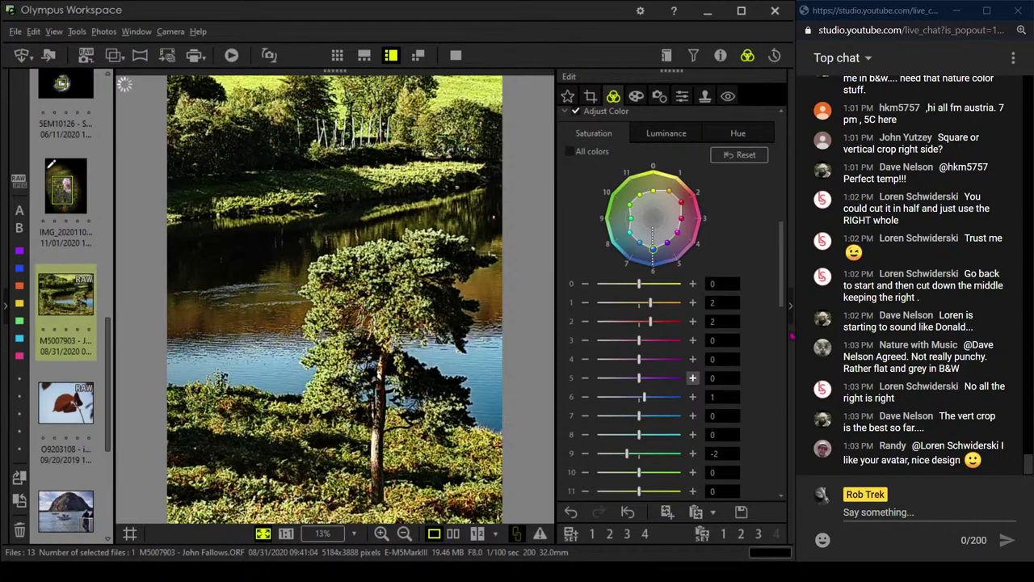
- Compare the edited lake photo side by side with the original in full screen, closing the PDF instruction manual that covers it
left_click(453, 534)
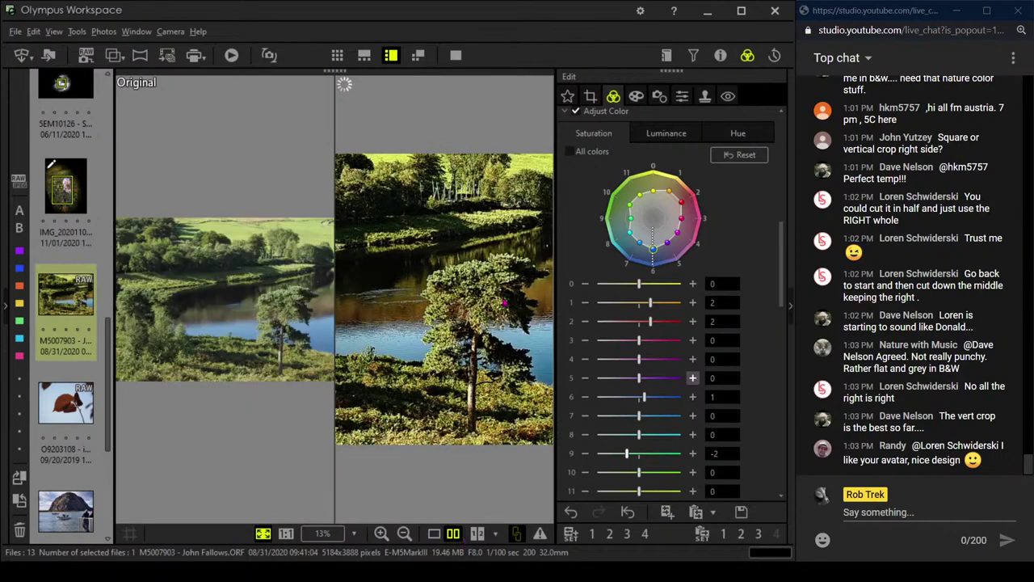
left_click(455, 55)
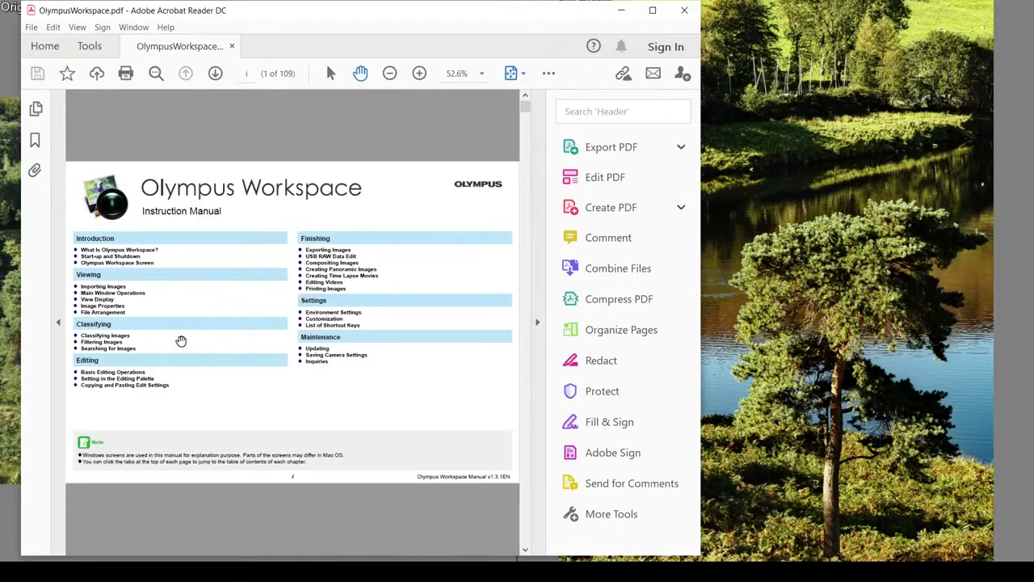
left_click(684, 10)
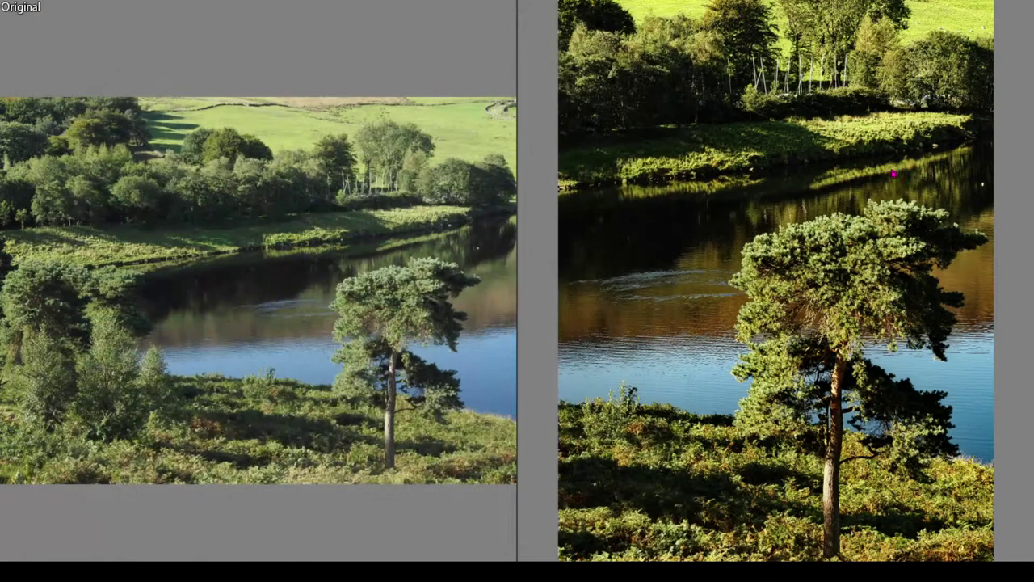
key("Escape")
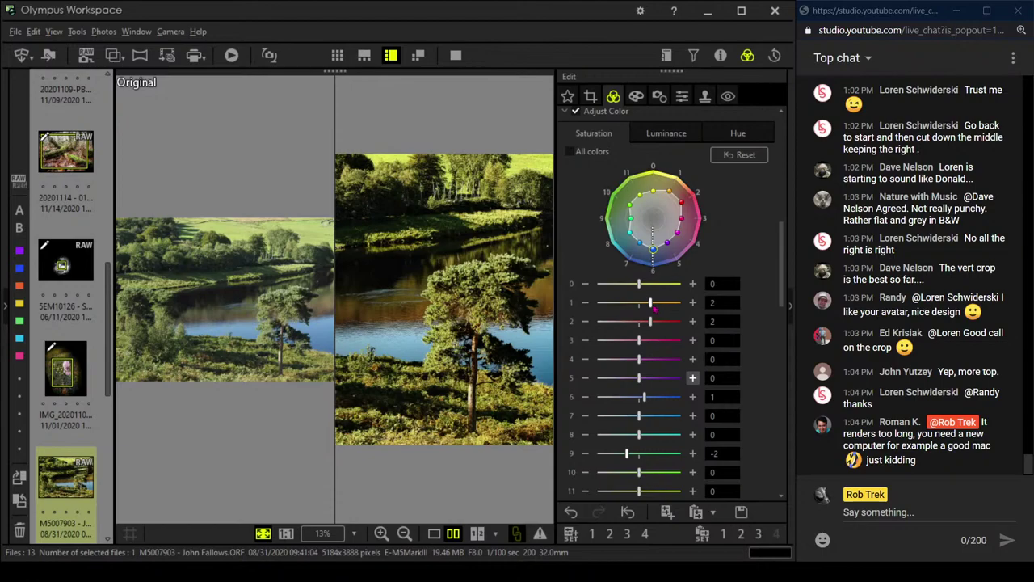
- Reduce the saturation of orange (1) and red (2) to 1 and set the Custom WB color temperature to 7000 K
scroll(652, 305, "down", 1)
scroll(651, 321, "down", 1)
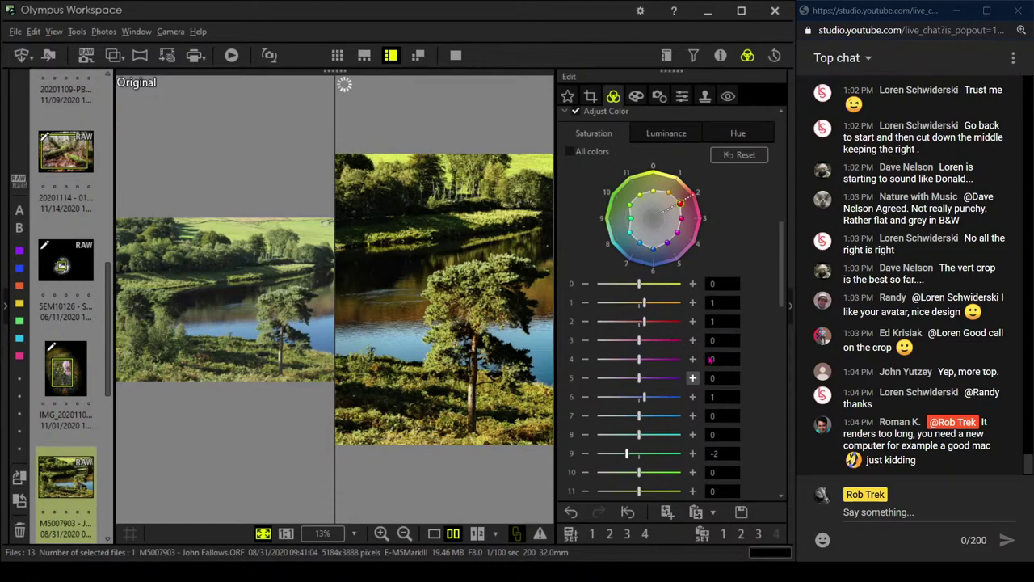
scroll(675, 232, "up", 5)
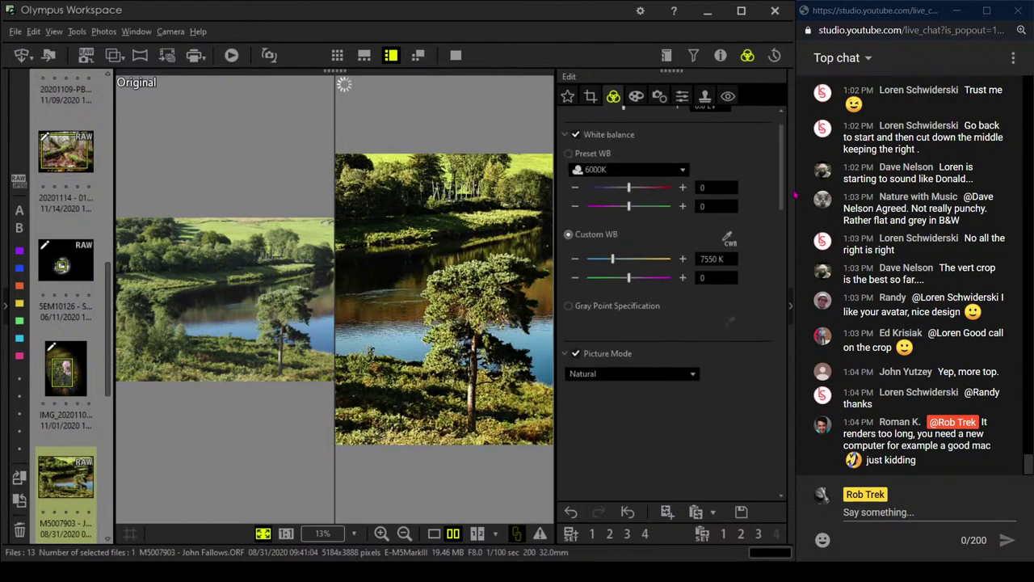
double_click(704, 261)
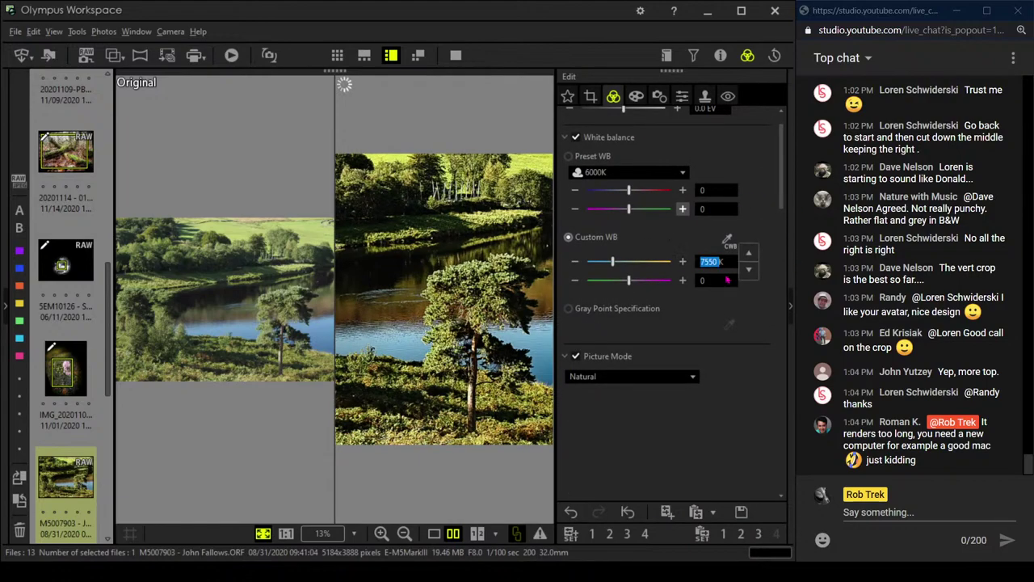
type("700")
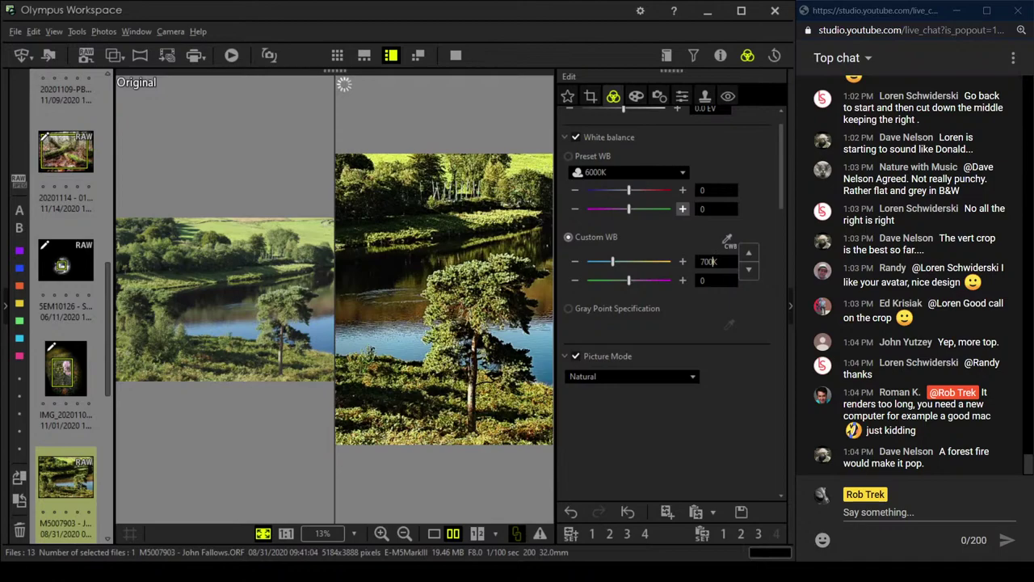
type("0")
key("Return")
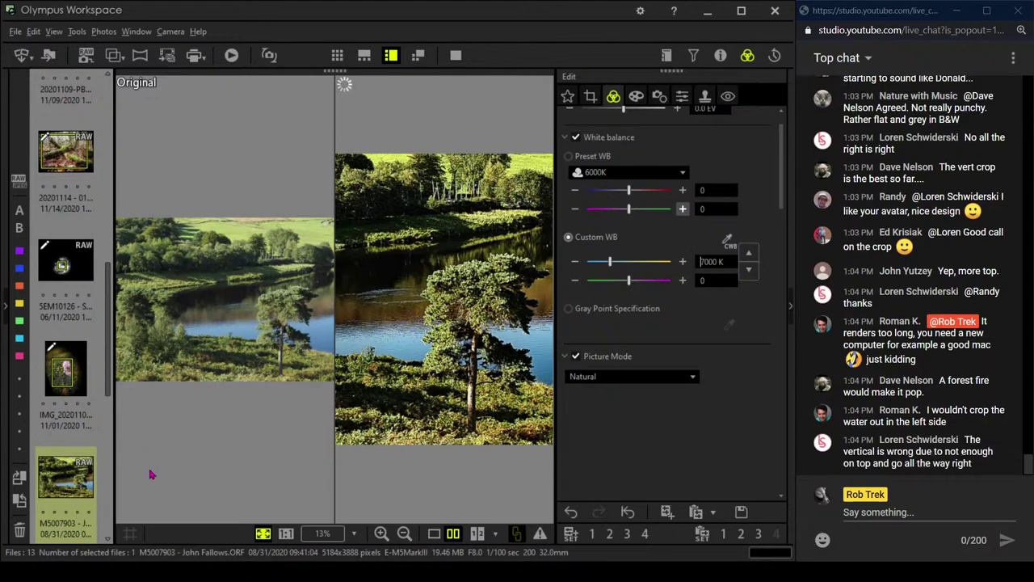
- Return to the single-image view and crop the lake photo to a horizontal 16:9 frame of about 4951 x 2784 pixels over its lower part
scroll(89, 466, "down", 3)
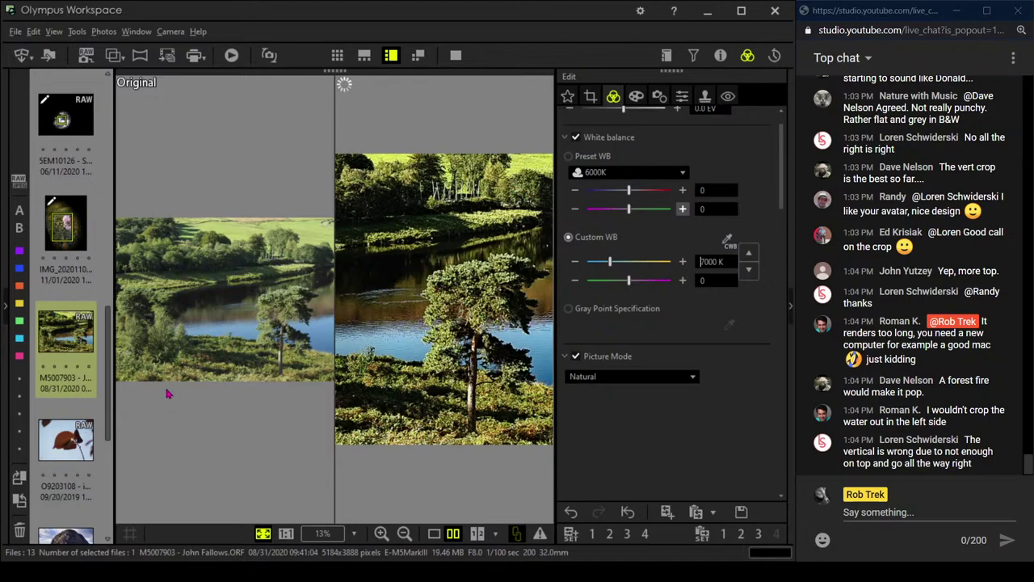
left_click(434, 533)
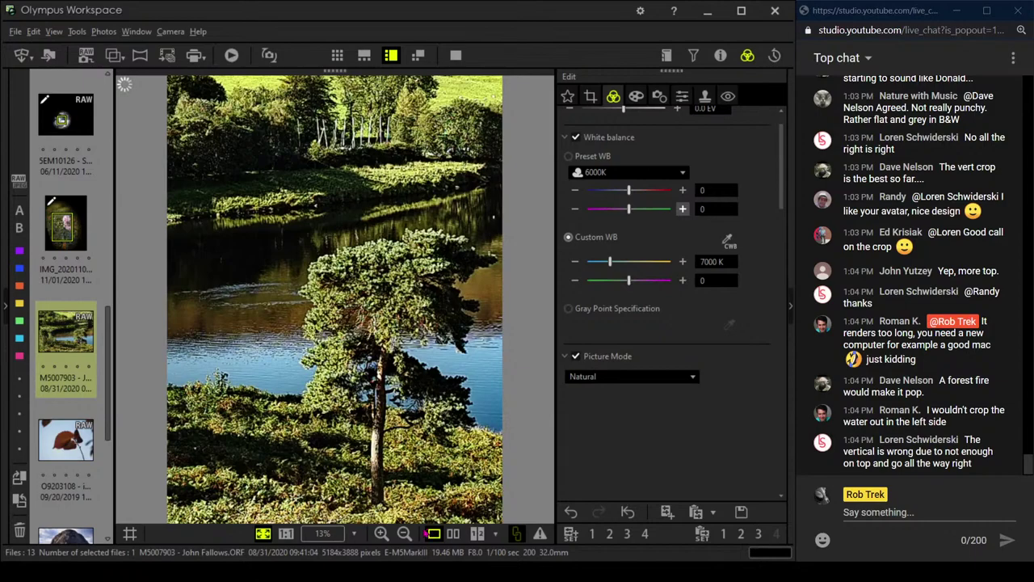
left_click(585, 103)
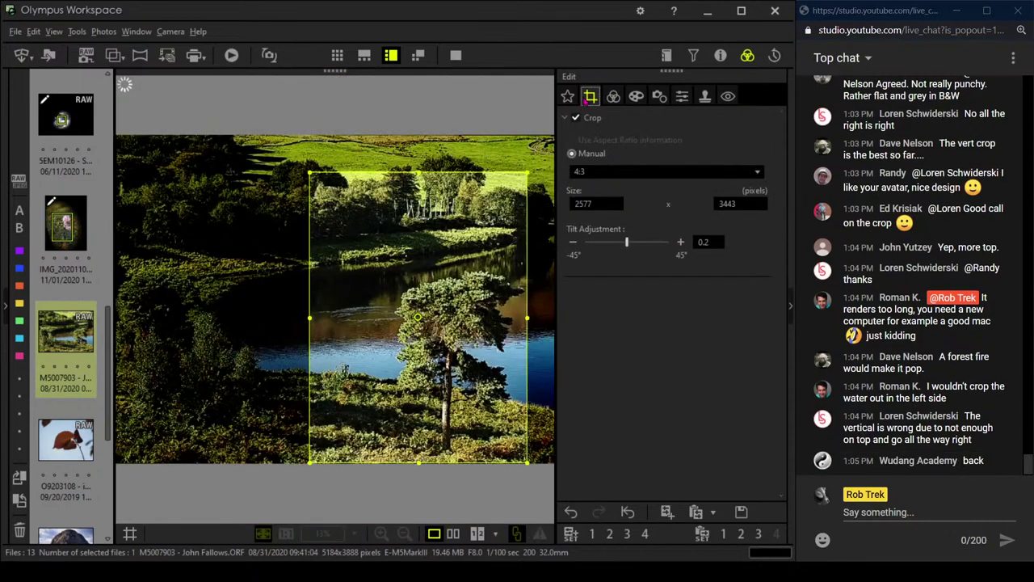
left_click(611, 172)
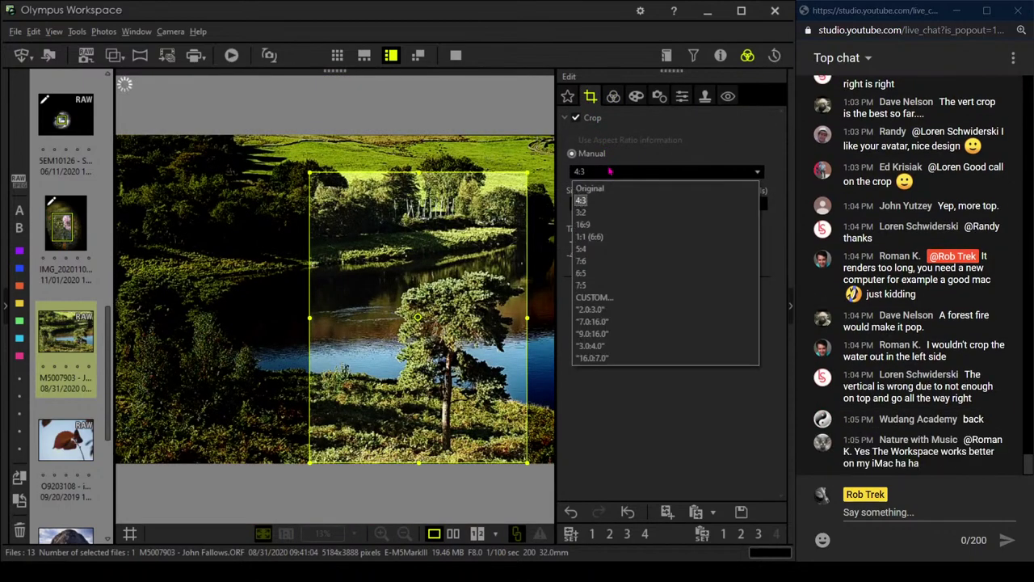
left_click(594, 224)
left_click_drag(488, 288, 477, 320)
left_click_drag(334, 204, 349, 289)
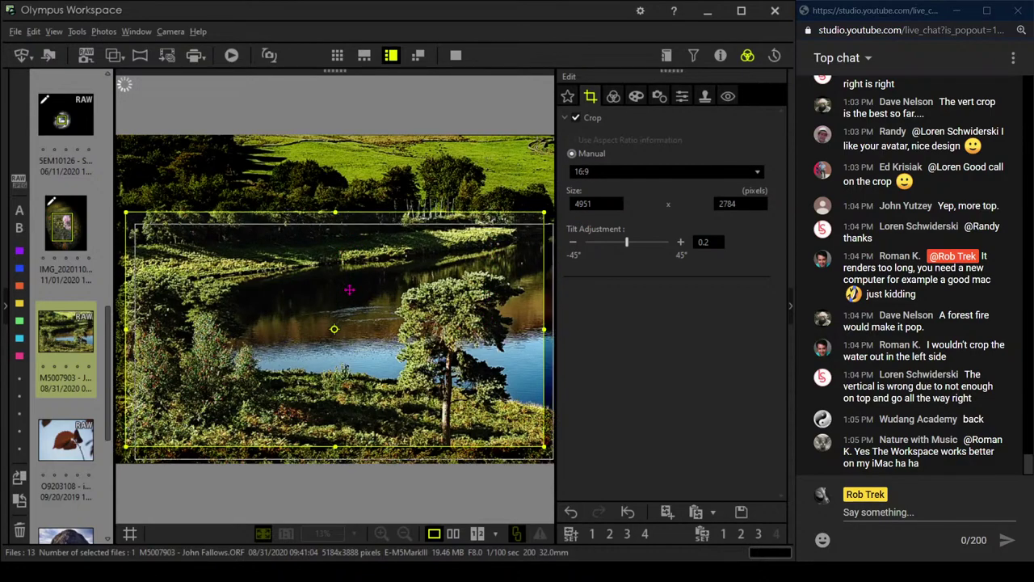
left_click(613, 96)
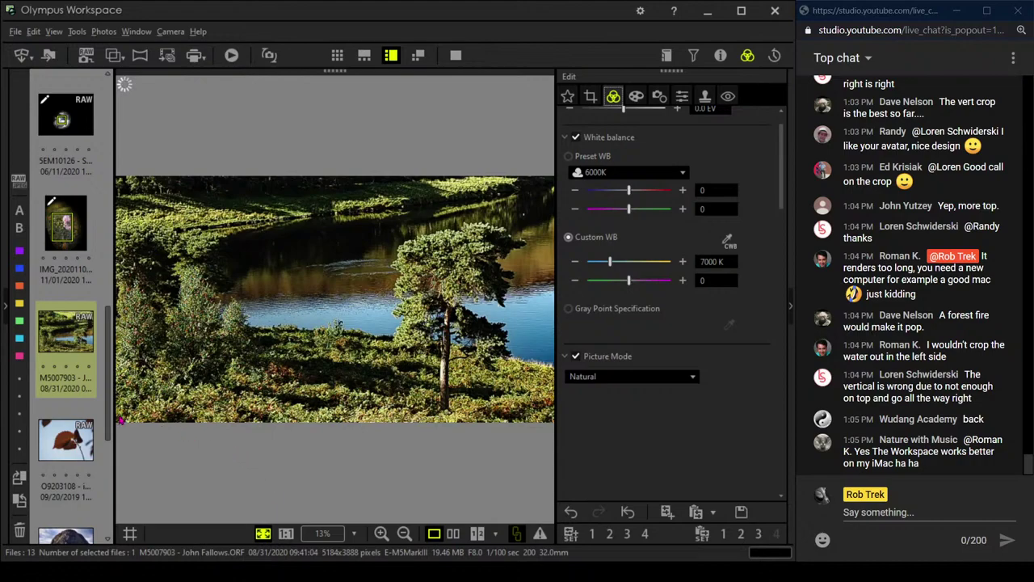
scroll(71, 315, "down", 3)
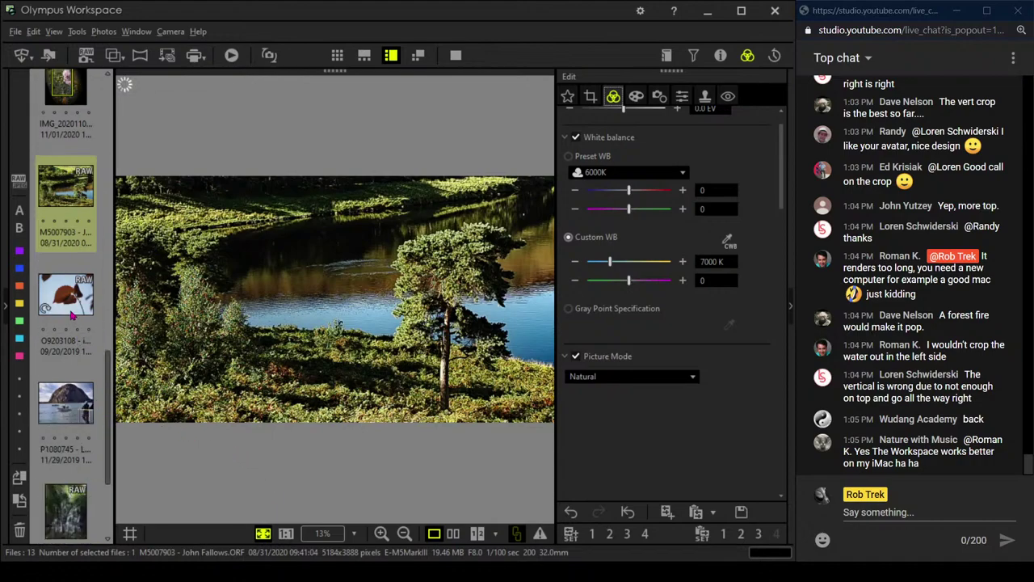
- Open the red leaf photo for editing and crop it to a square 1:1 frame
mouse_move(71, 315)
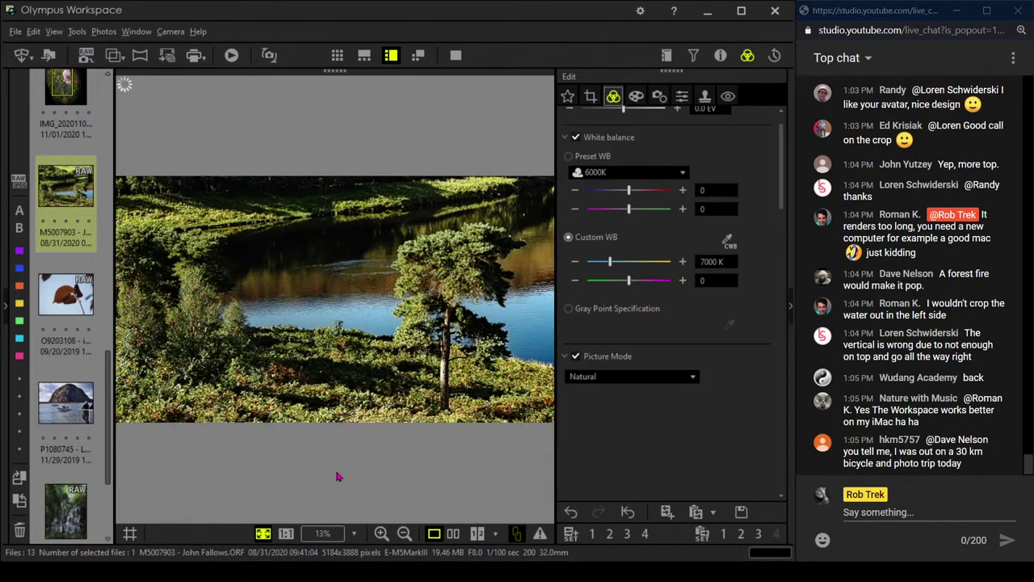
left_click(71, 307)
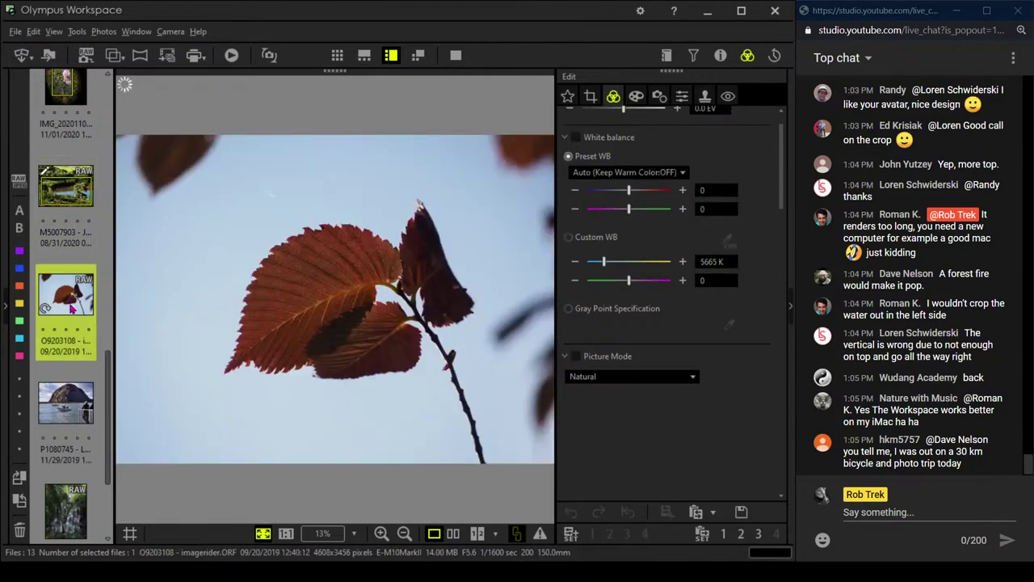
mouse_move(71, 307)
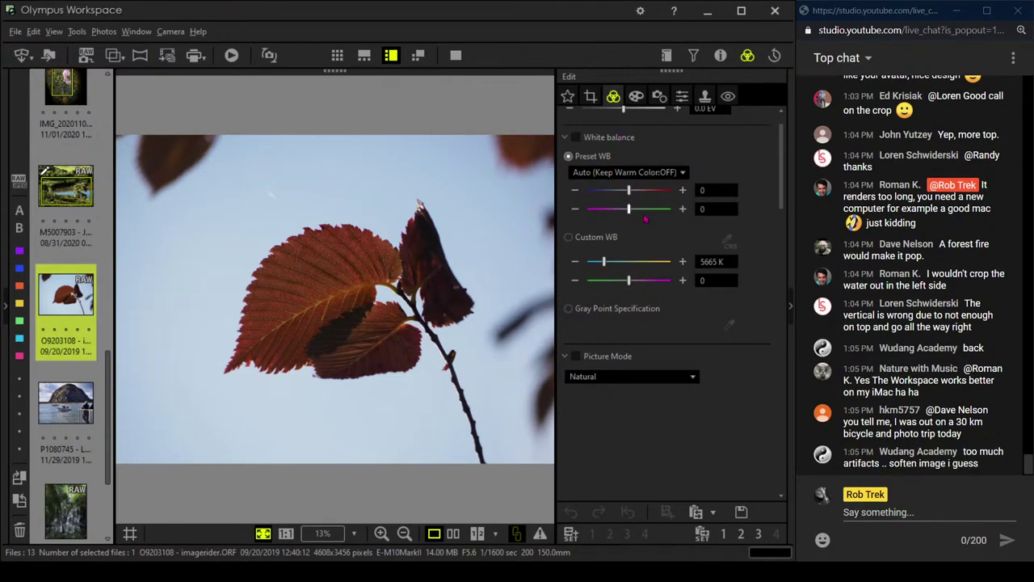
scroll(645, 214, "up", 1)
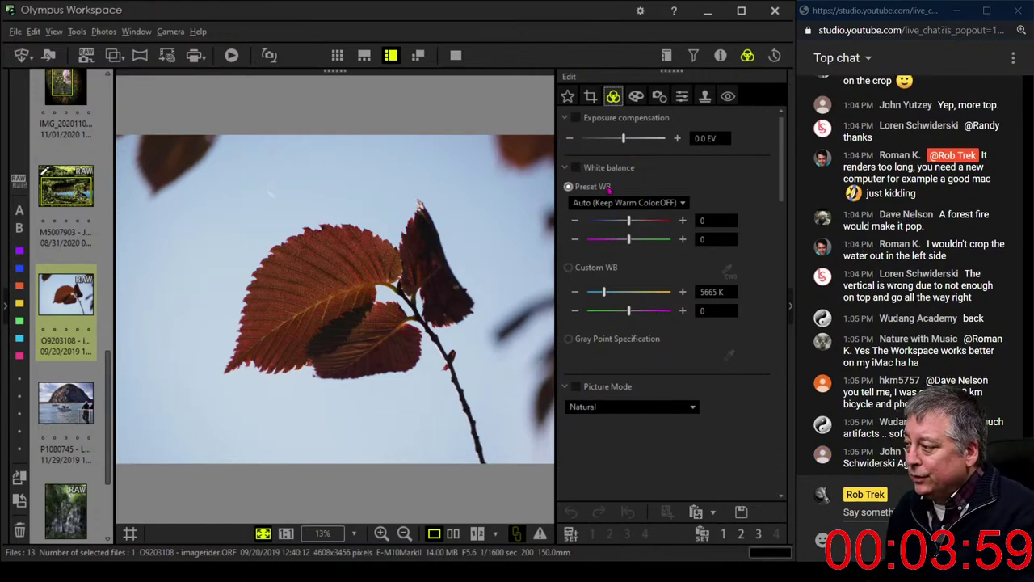
left_click(588, 97)
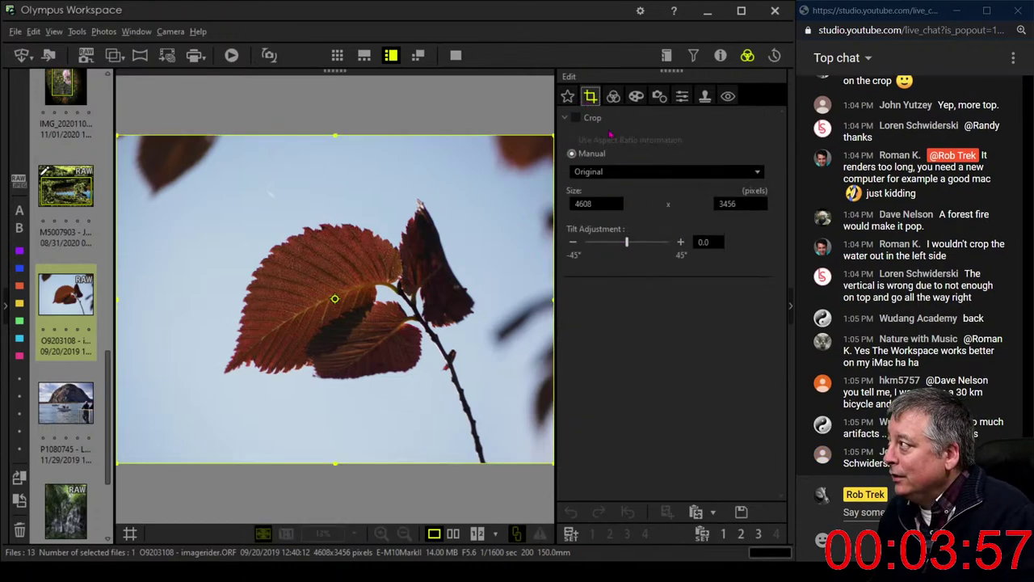
left_click(614, 171)
left_click(603, 237)
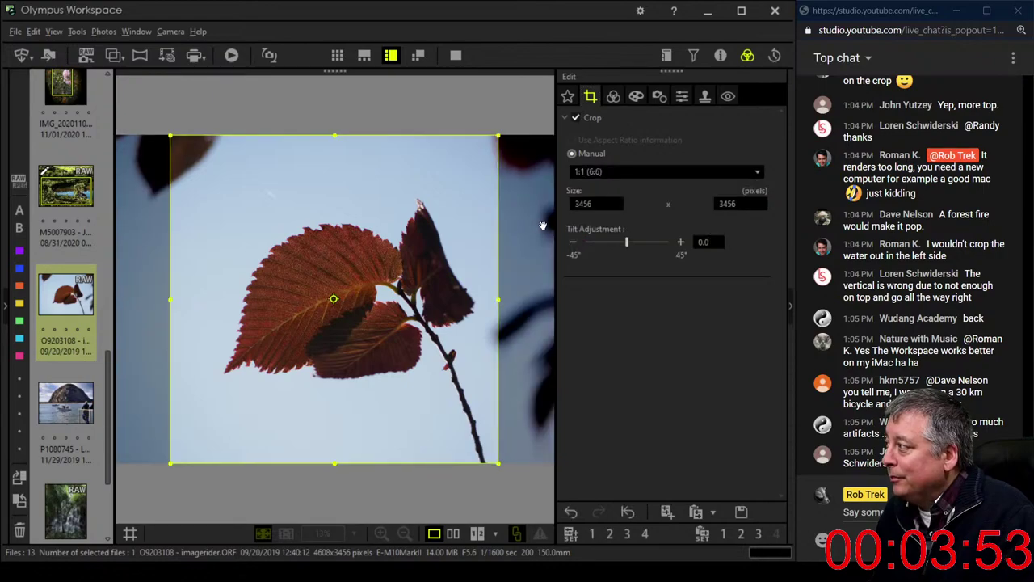
- Tilt the leaf photo by -4.3 degrees and tighten the square crop to about 3105 x 3105 pixels
left_click_drag(624, 242, 620, 242)
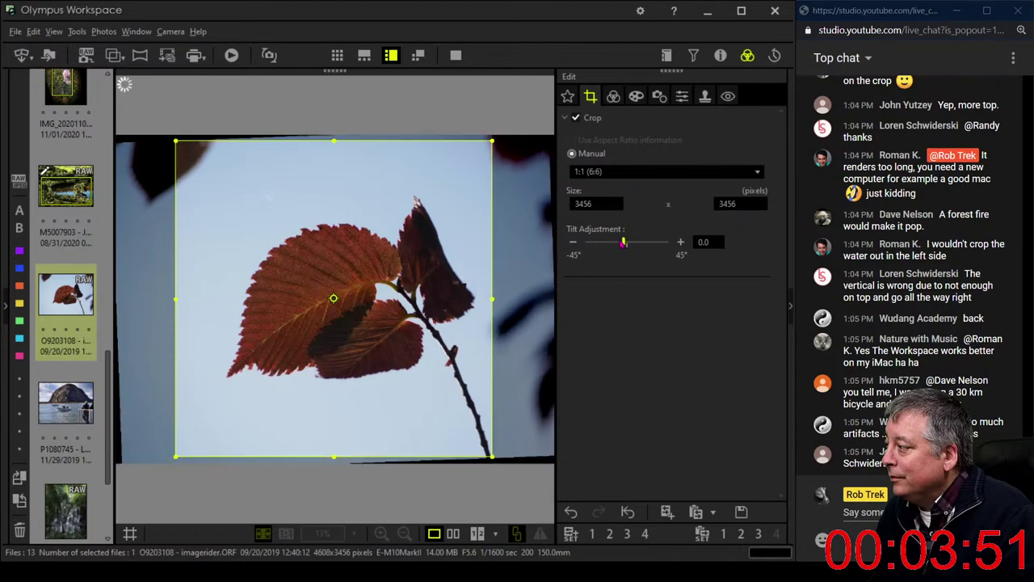
left_click_drag(468, 240, 477, 240)
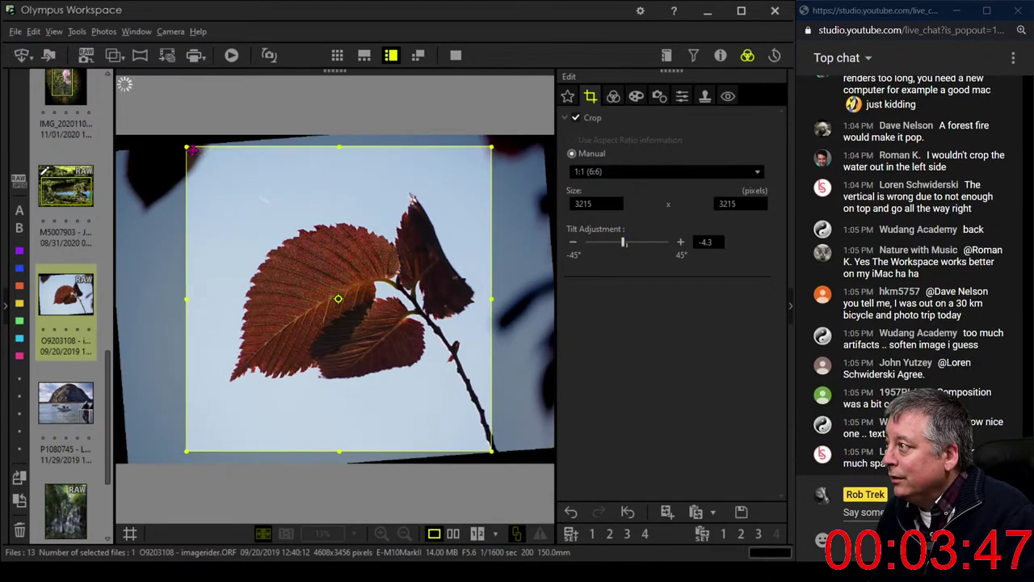
left_click_drag(193, 150, 200, 156)
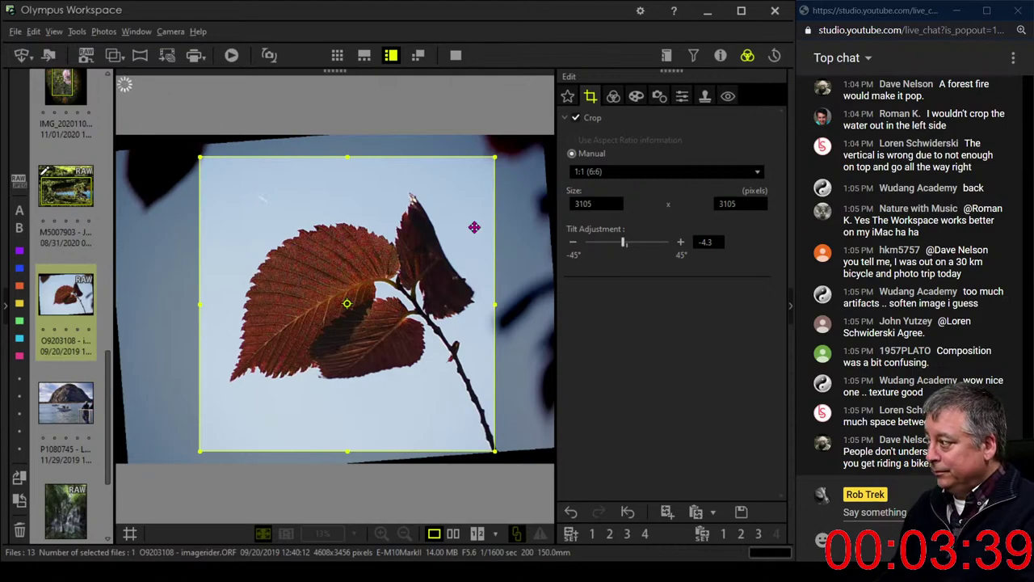
- Apply the Pop Art filter to the leaf photo and set its sharpness to 2.0
left_click(614, 95)
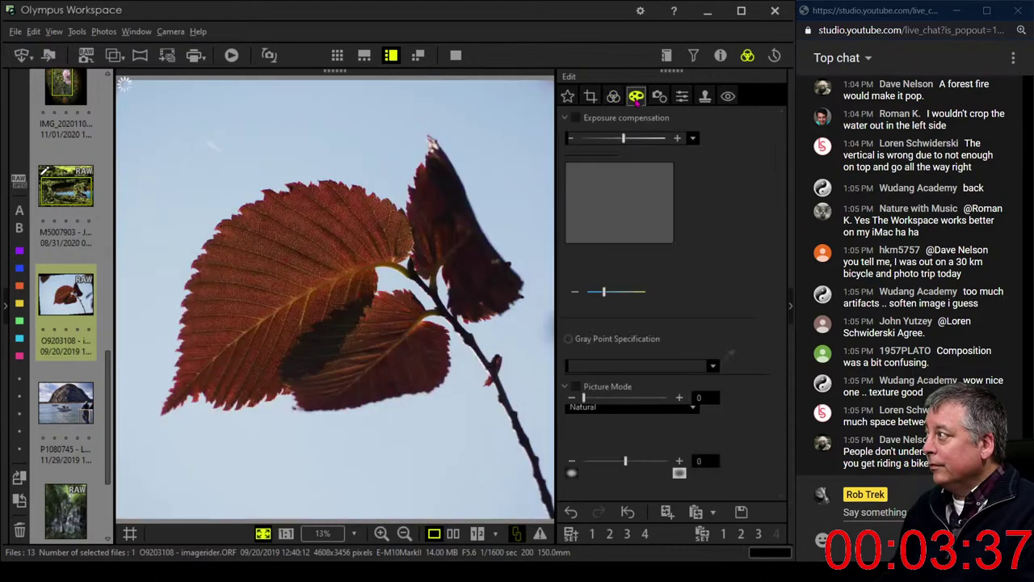
left_click(635, 95)
left_click(630, 138)
left_click(627, 167)
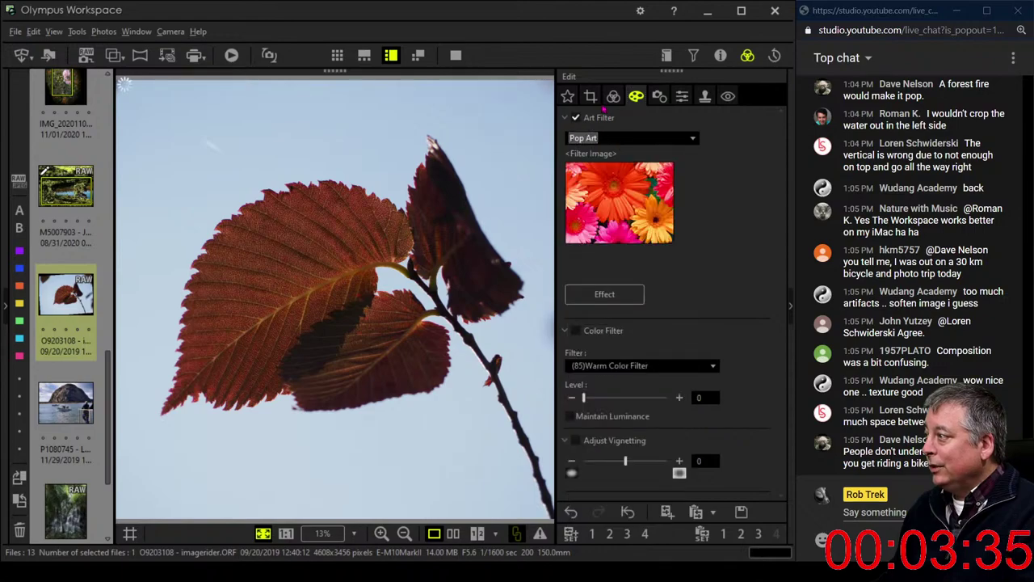
left_click(680, 98)
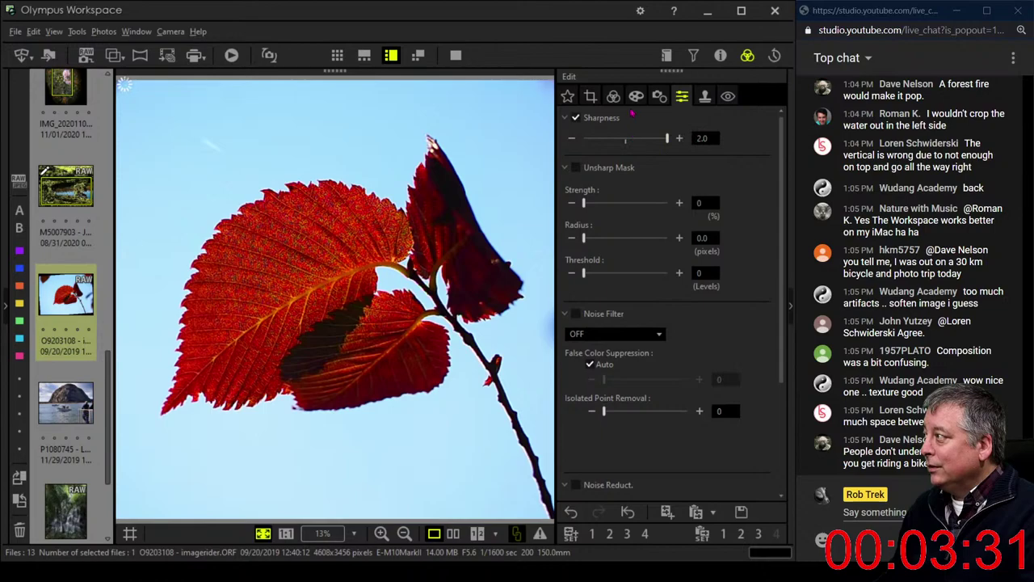
- Set the leaf photo's gradation to AUTO and bring up the color adjustment settings
left_click(615, 98)
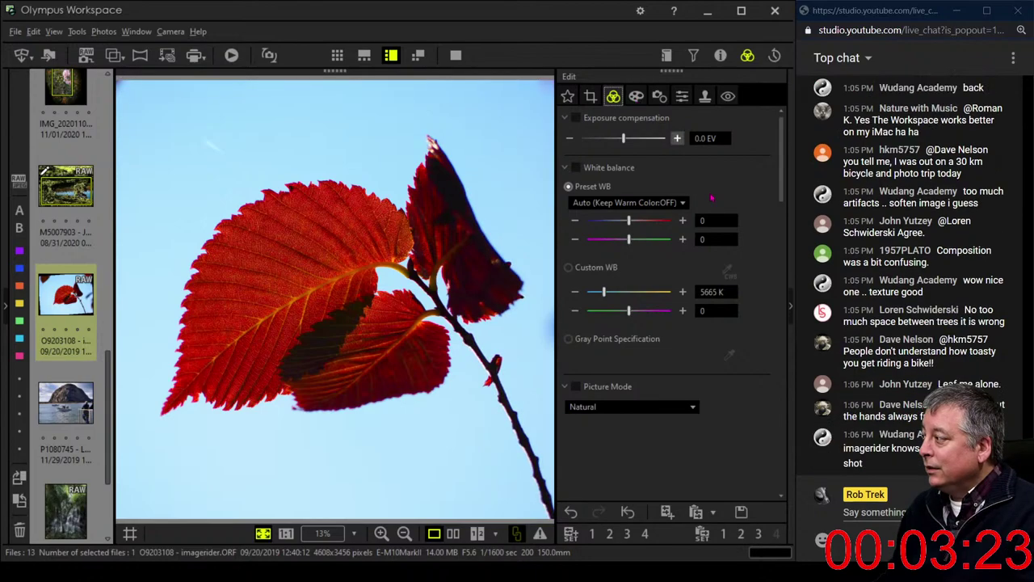
left_click_drag(779, 174, 790, 451)
left_click(638, 463)
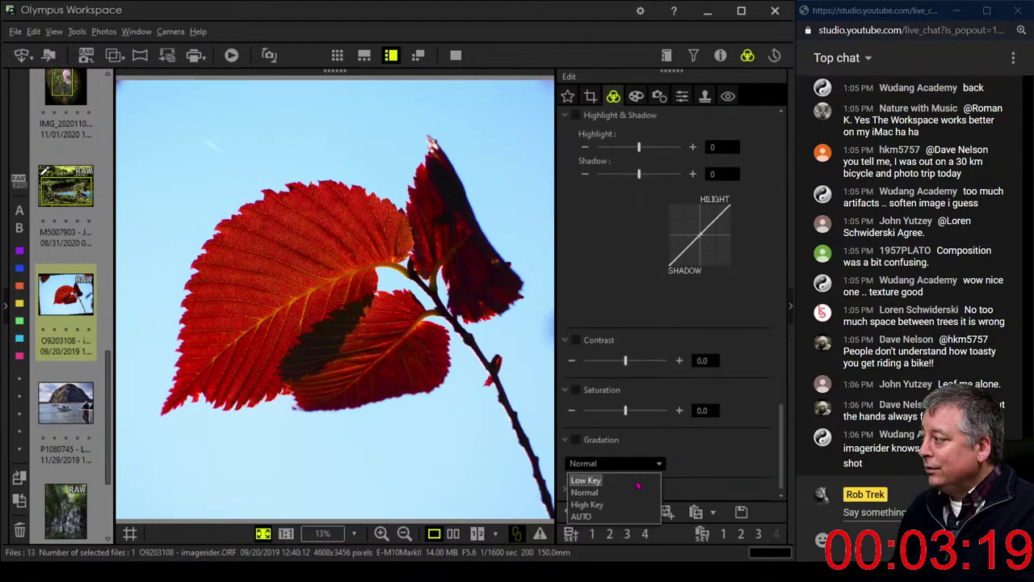
left_click(583, 515)
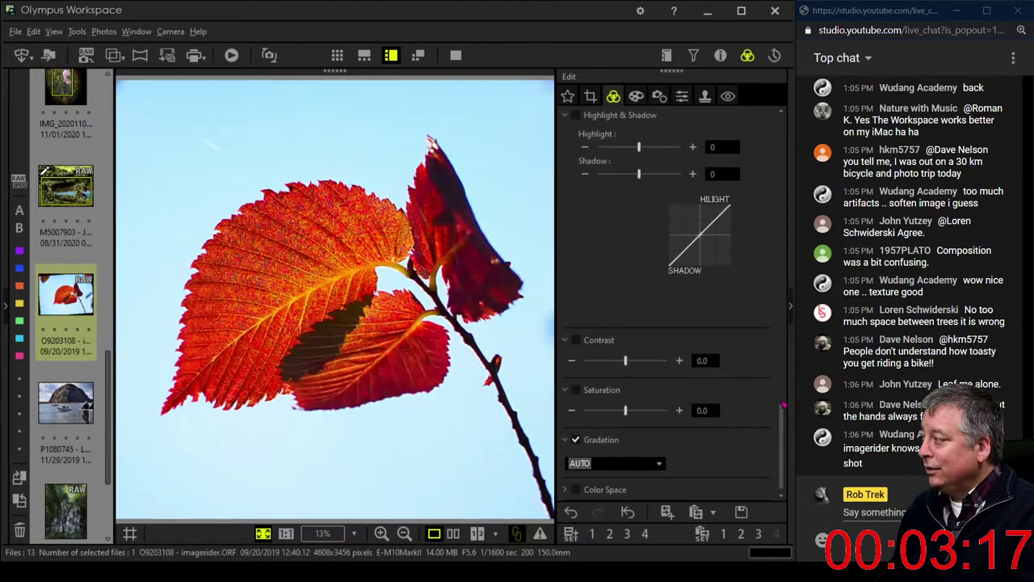
left_click_drag(783, 403, 785, 243)
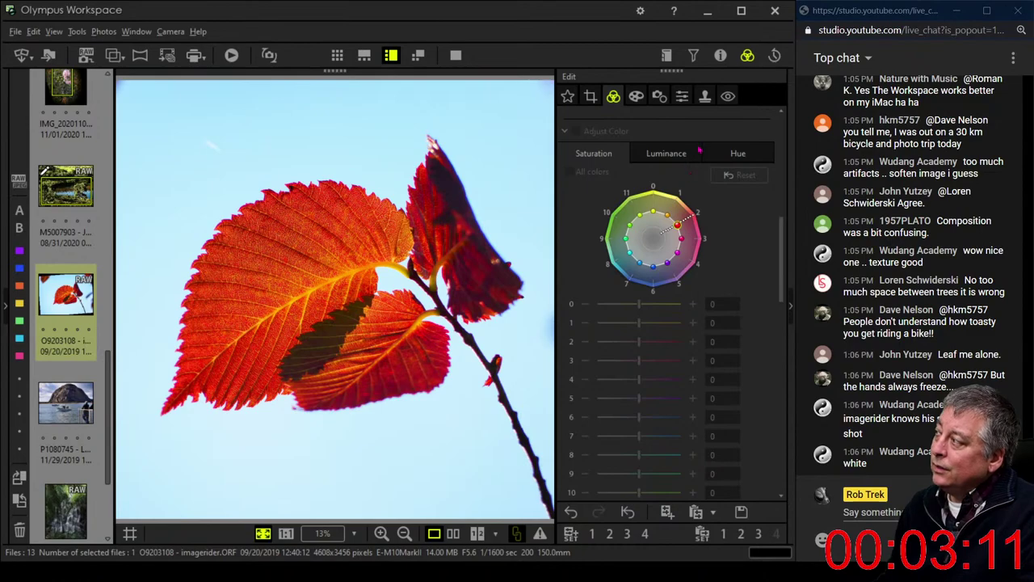
- Use the Clone Stamp at size 116 and blur 58 to retouch the white streak in the sky beside the leaf
left_click(705, 96)
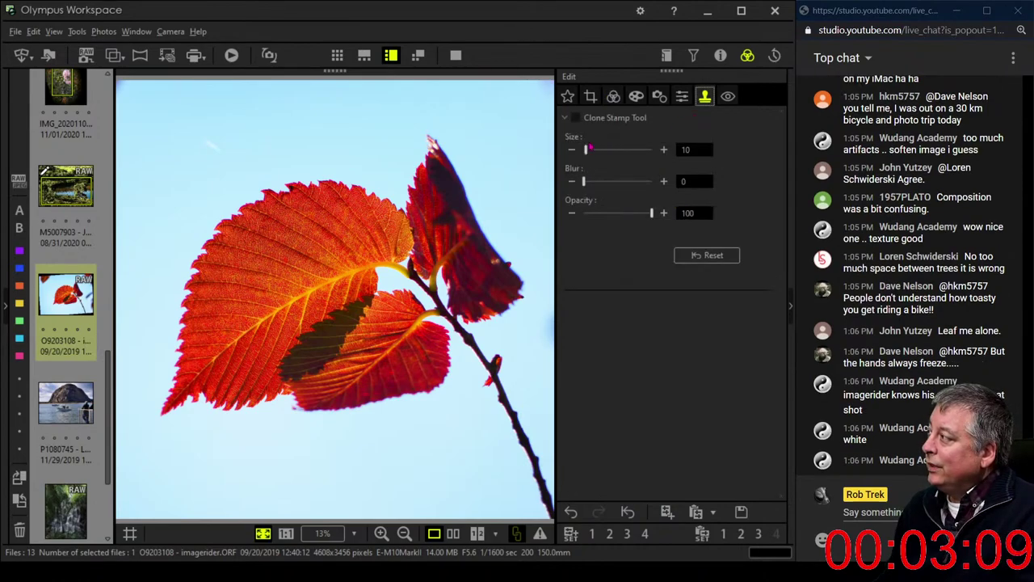
left_click_drag(586, 149, 614, 149)
left_click_drag(590, 187, 625, 188)
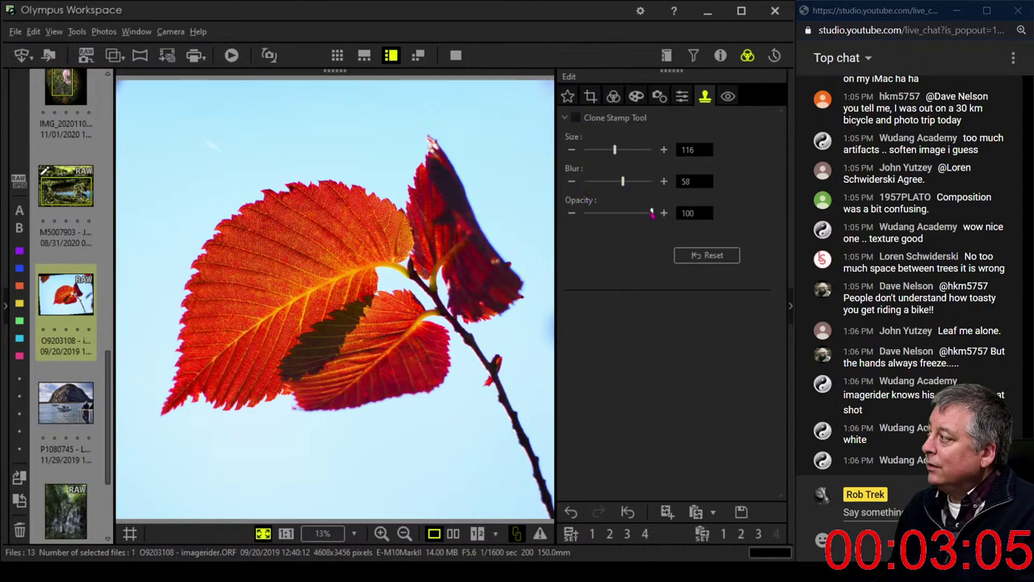
left_click(223, 127)
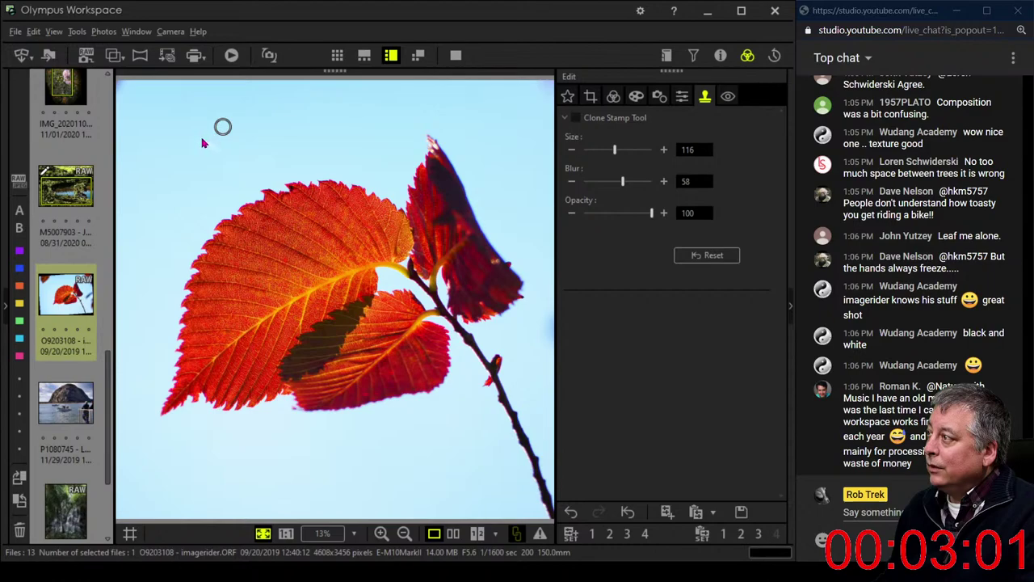
- Shrink the leaf photo's square crop frame to about 2502 x 2502 pixels
left_click(613, 96)
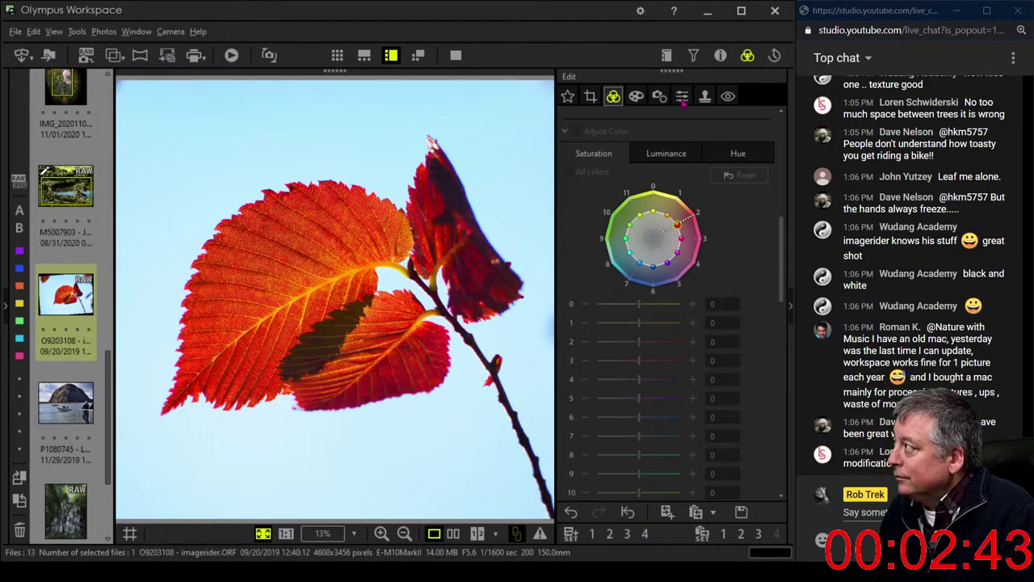
left_click(591, 97)
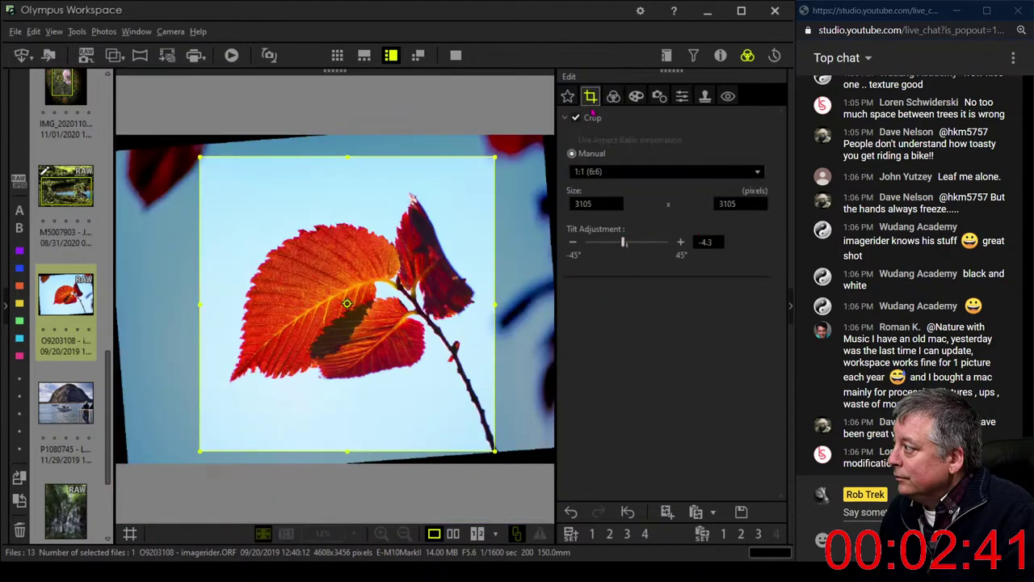
left_click_drag(496, 451, 437, 356)
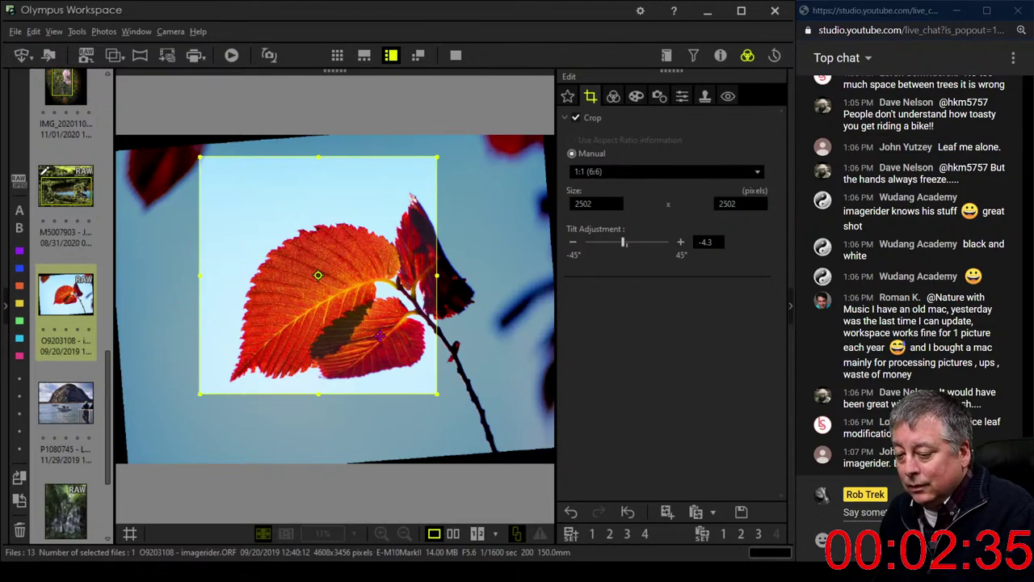
- Reposition the 1:1 crop frame around the red leaves and set the tilt adjustment to 7.7
left_click(613, 96)
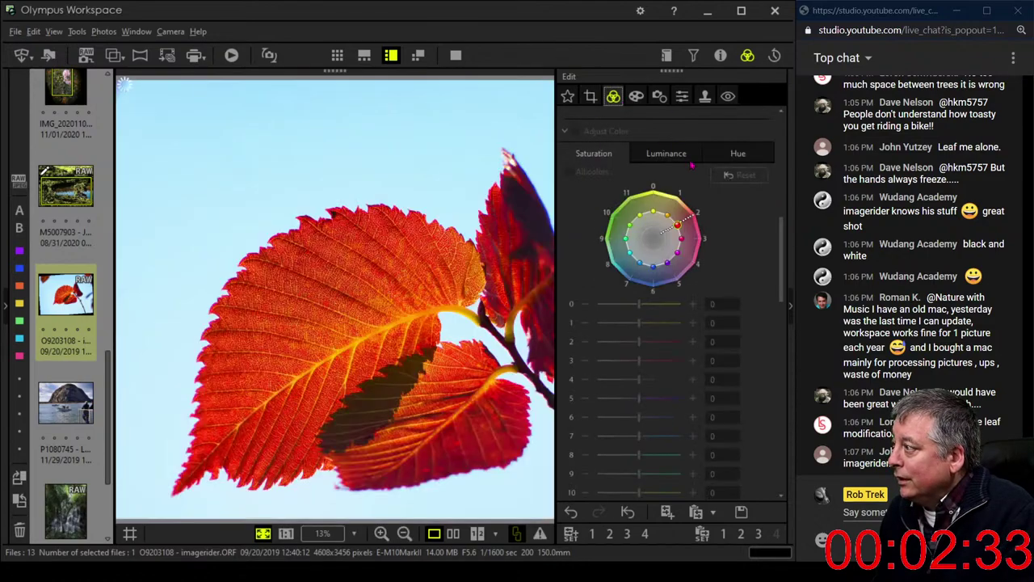
left_click(590, 96)
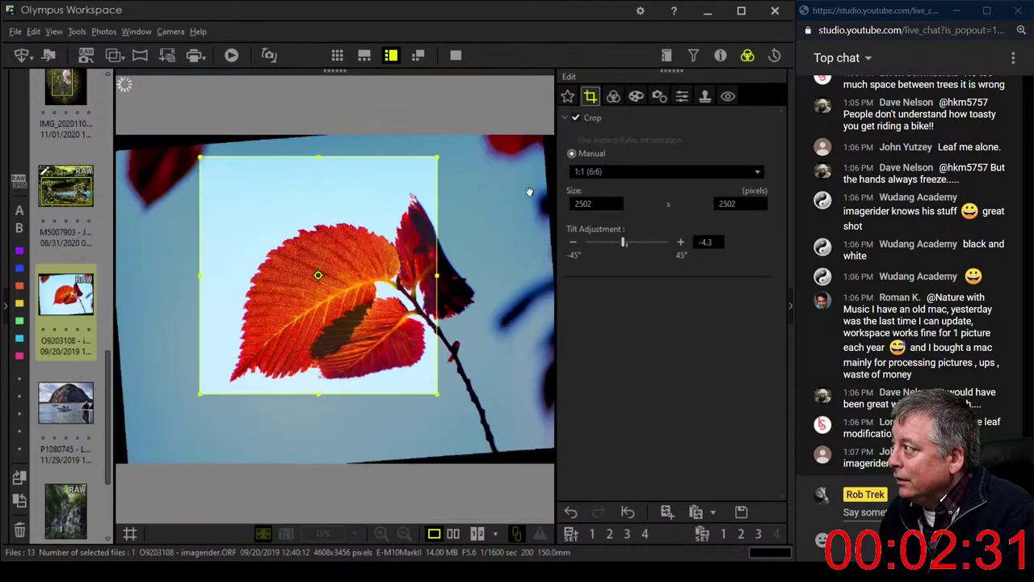
left_click_drag(413, 303, 425, 301)
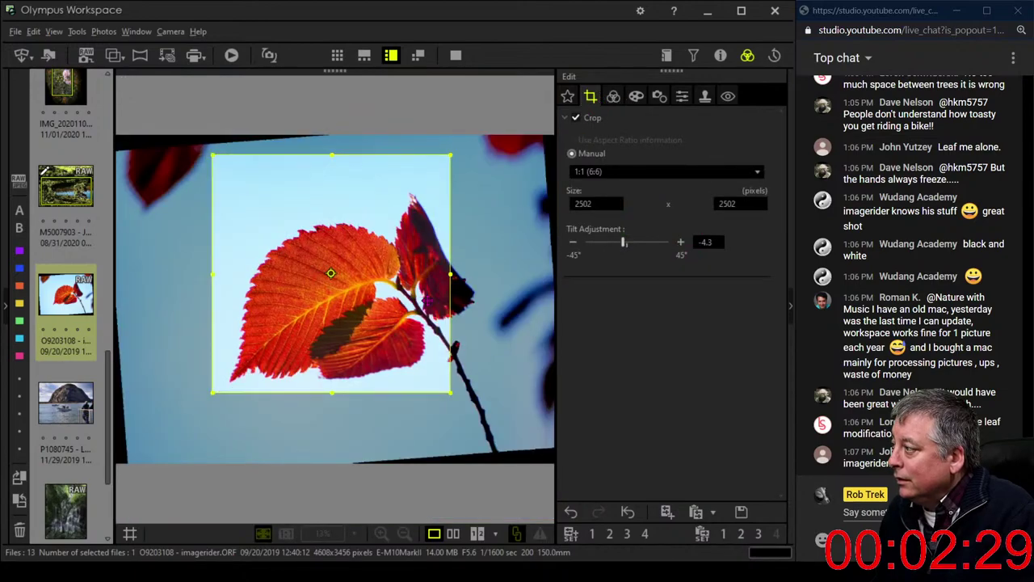
left_click_drag(623, 242, 631, 244)
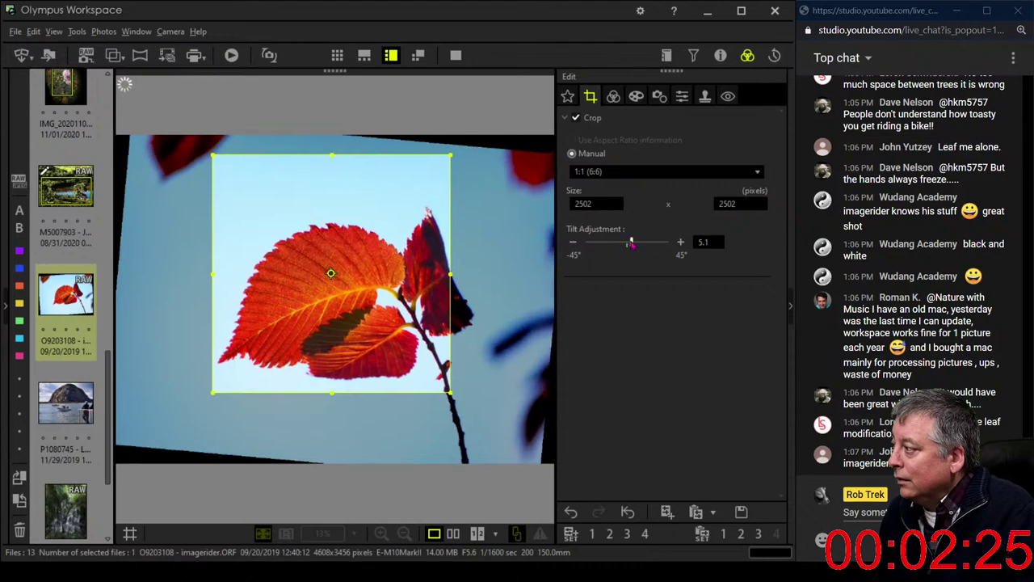
left_click_drag(409, 218, 408, 239)
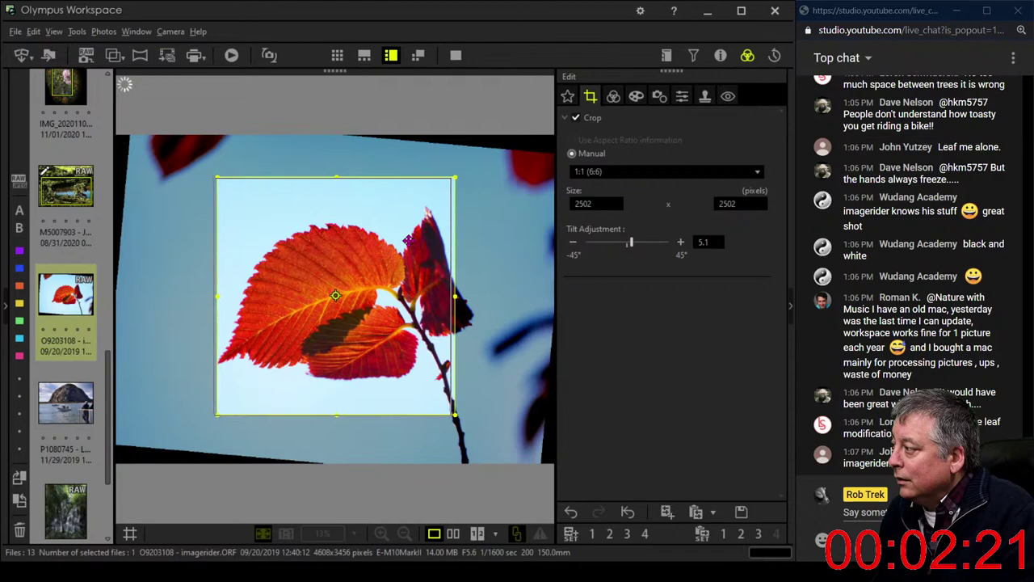
left_click(628, 243)
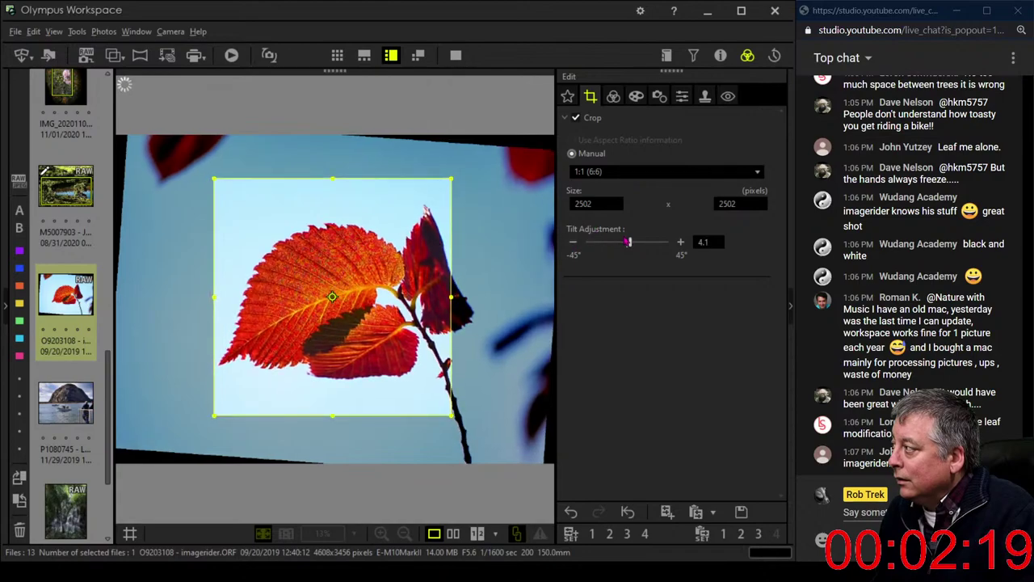
left_click_drag(630, 243, 633, 242)
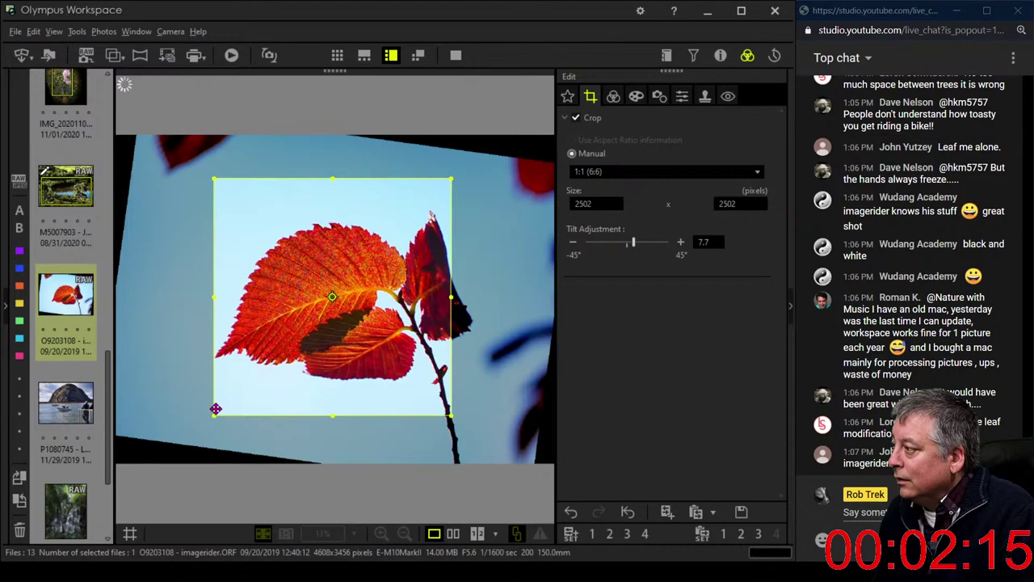
left_click_drag(216, 409, 212, 414)
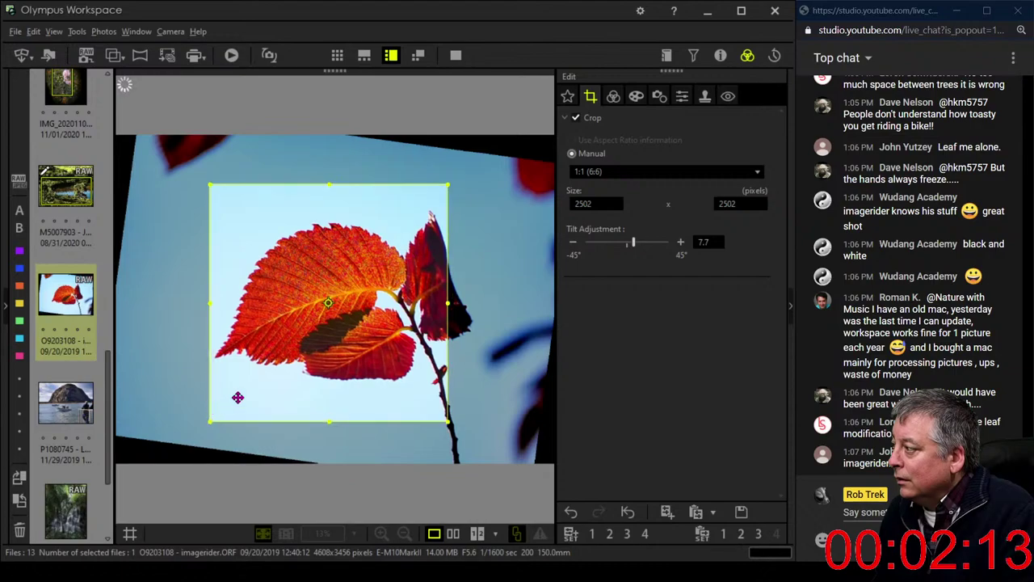
- Preview the cropped leaf photo and inspect the leaf's vein detail at 1:1 magnification
left_click(617, 99)
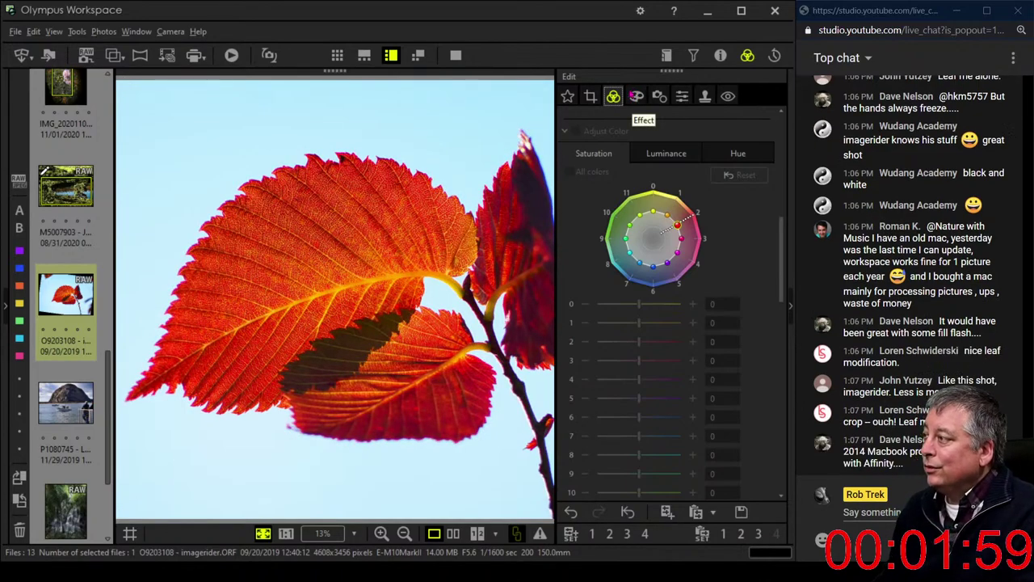
left_click(306, 179)
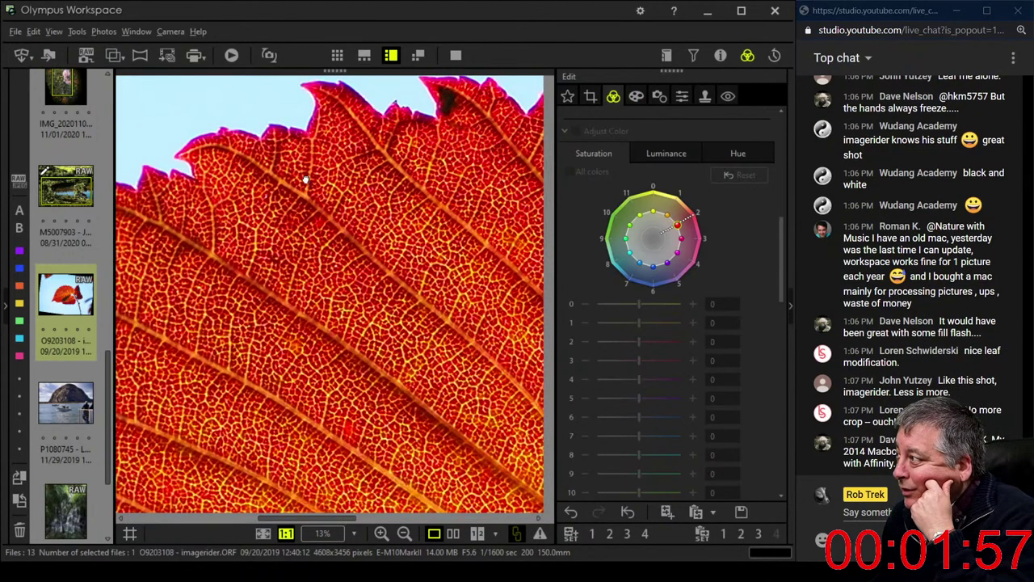
left_click(305, 179)
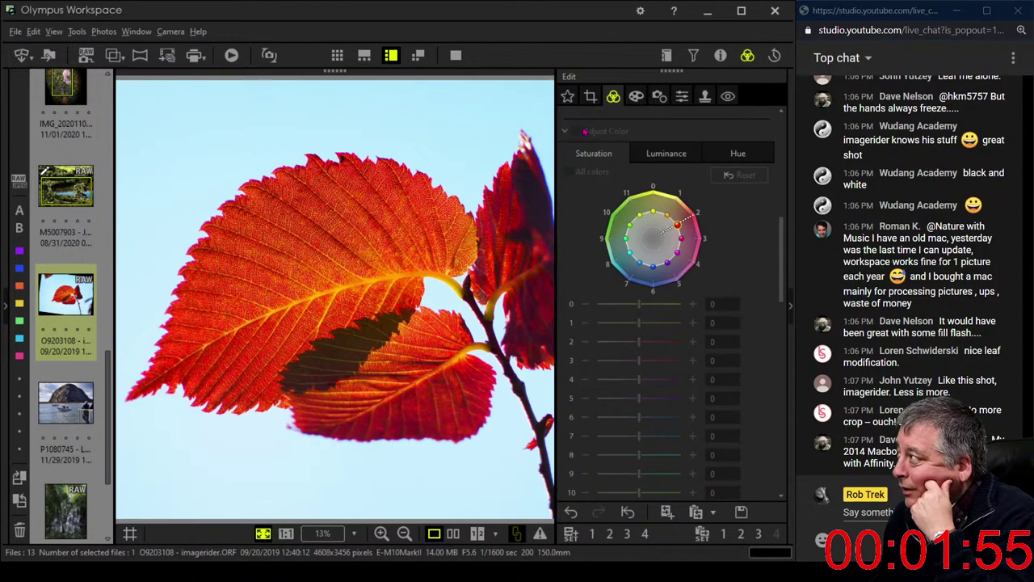
- Change the crop ratio to 4:3 and fit the frame around all the leaves at about 2862 x 2147 pixels
left_click(591, 97)
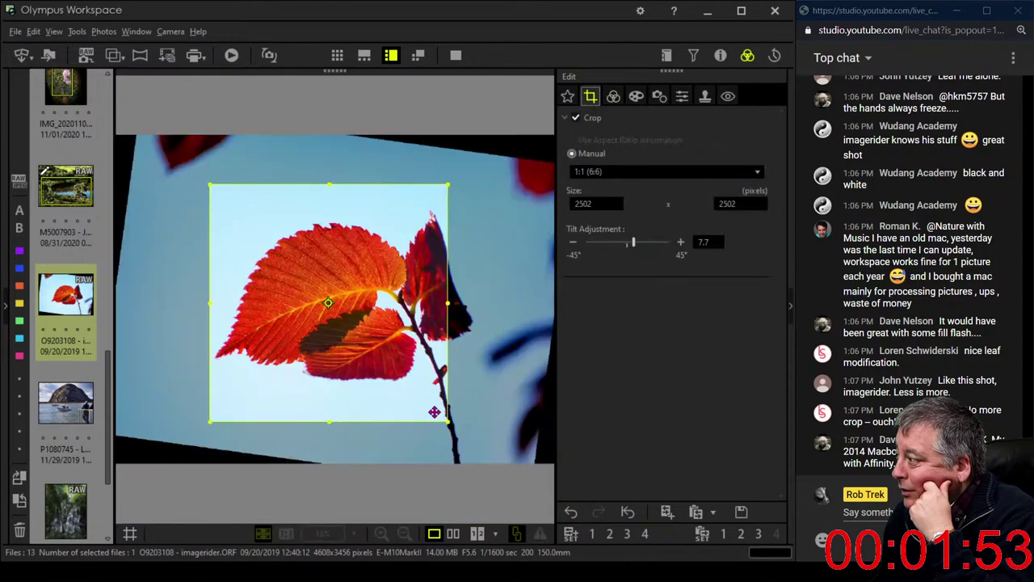
left_click_drag(449, 420, 461, 435)
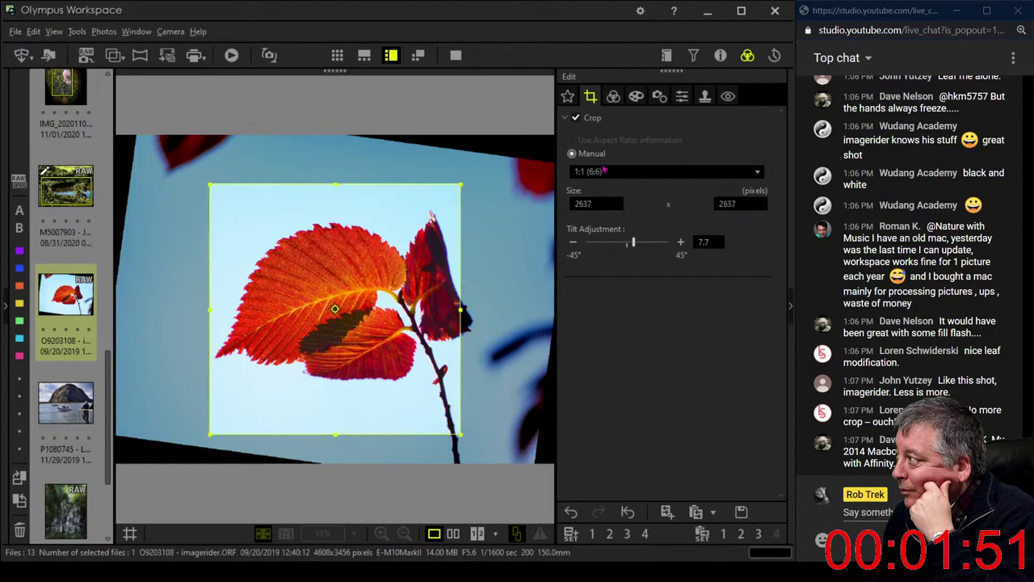
left_click(605, 172)
left_click(588, 196)
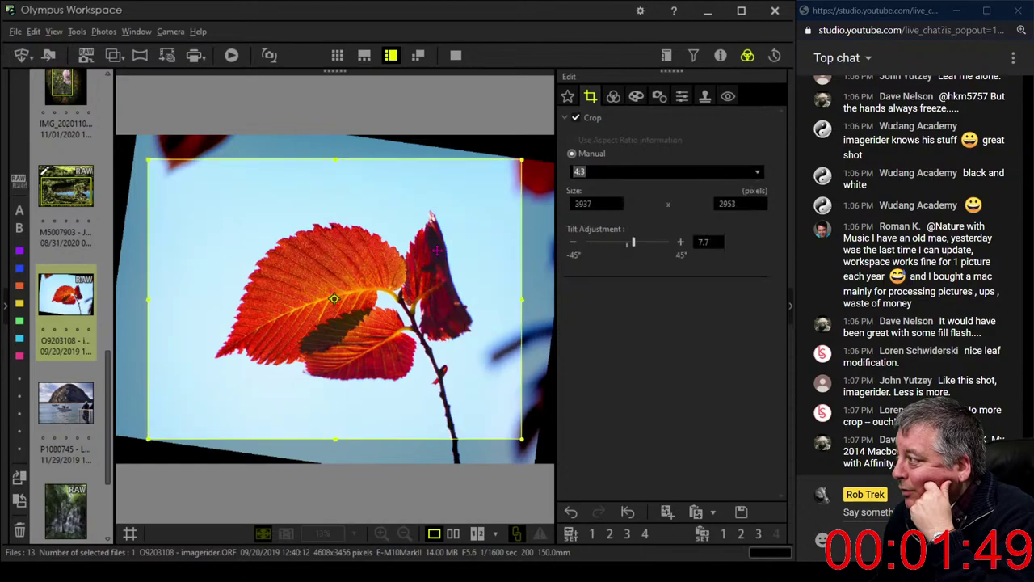
left_click_drag(334, 161, 335, 236)
left_click_drag(386, 300, 391, 277)
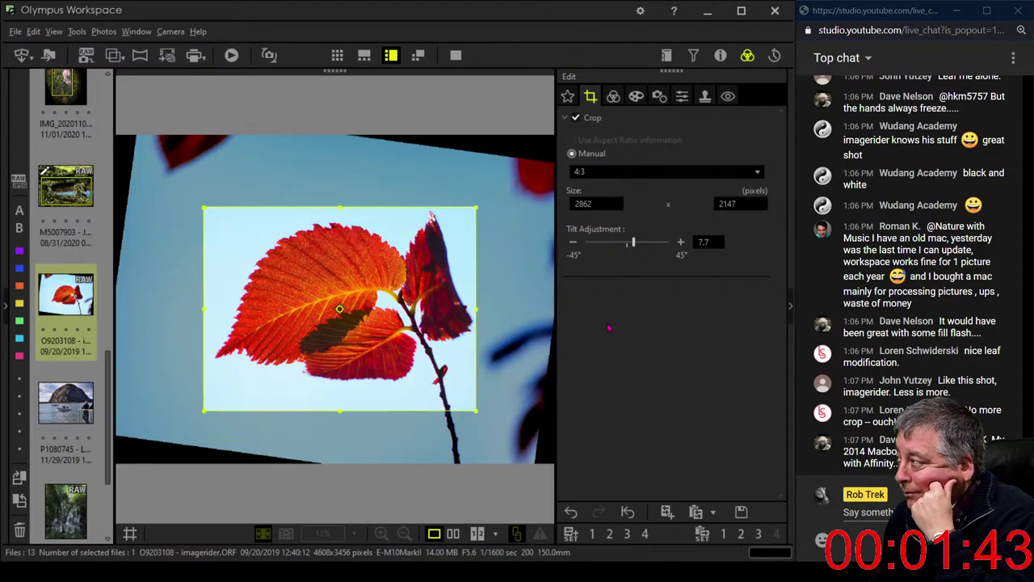
- Set the crop's tilt adjustment to about 1.9 and shift the frame so all the leaves fit, then preview the crop
left_click_drag(633, 243, 637, 242)
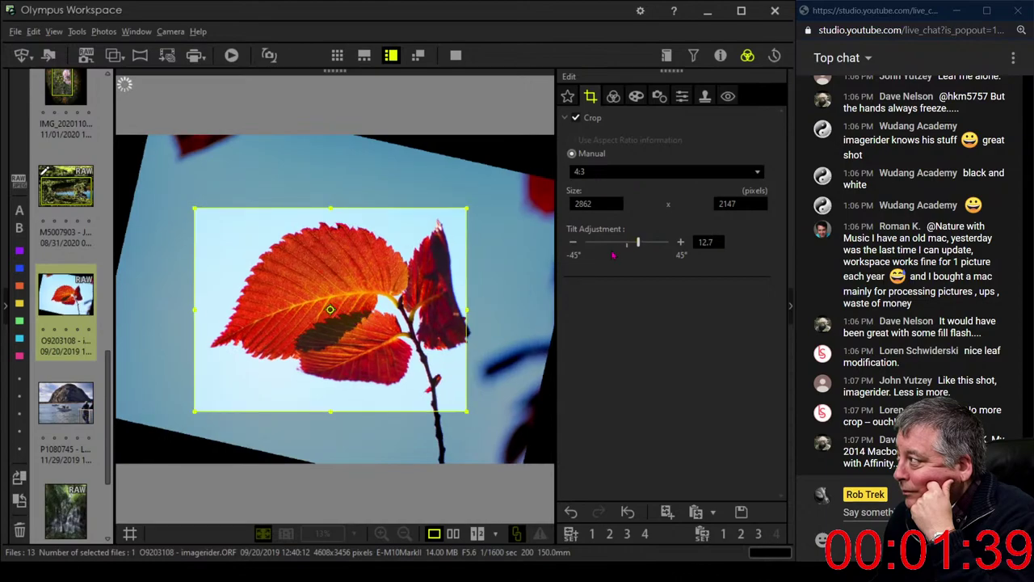
left_click(628, 247)
left_click(629, 246)
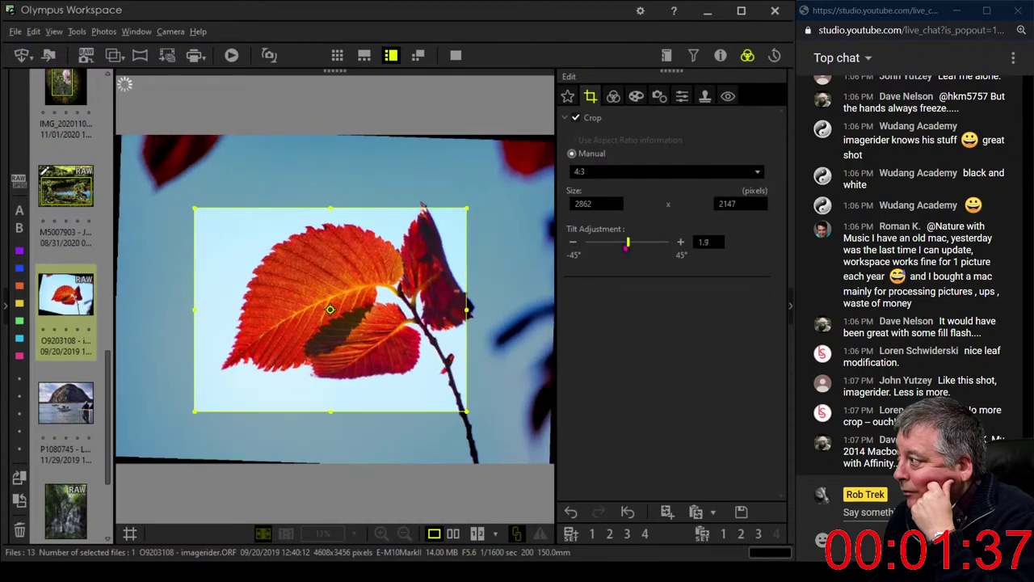
mouse_move(473, 300)
left_mouse_down()
mouse_move(487, 307)
mouse_move(470, 313)
left_mouse_up()
left_click(613, 96)
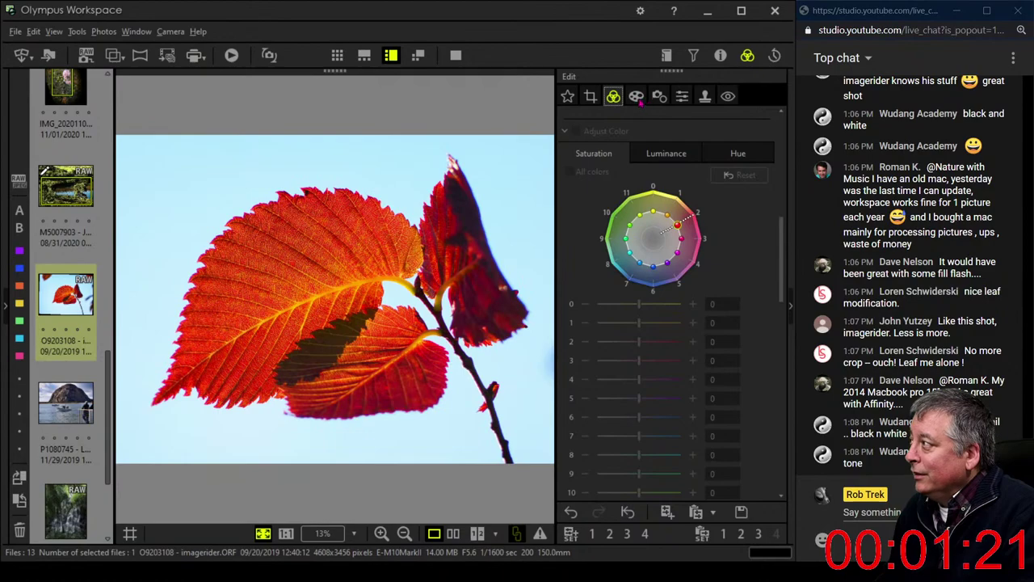
- Try the Dramatic Tone art filter on the leaf photo and switch it to Dramatic Tone II
left_click(636, 97)
left_click(654, 139)
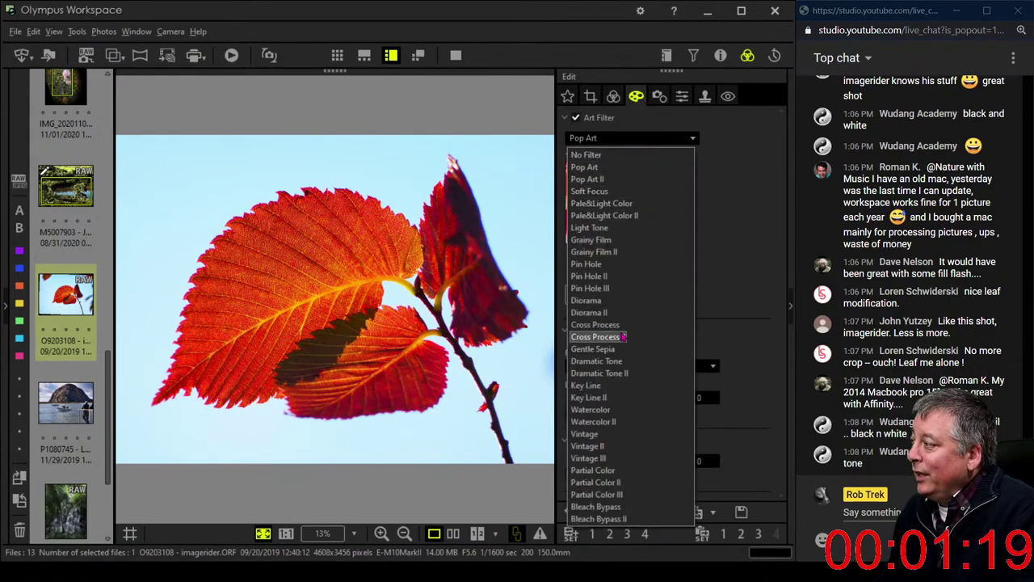
left_click(622, 359)
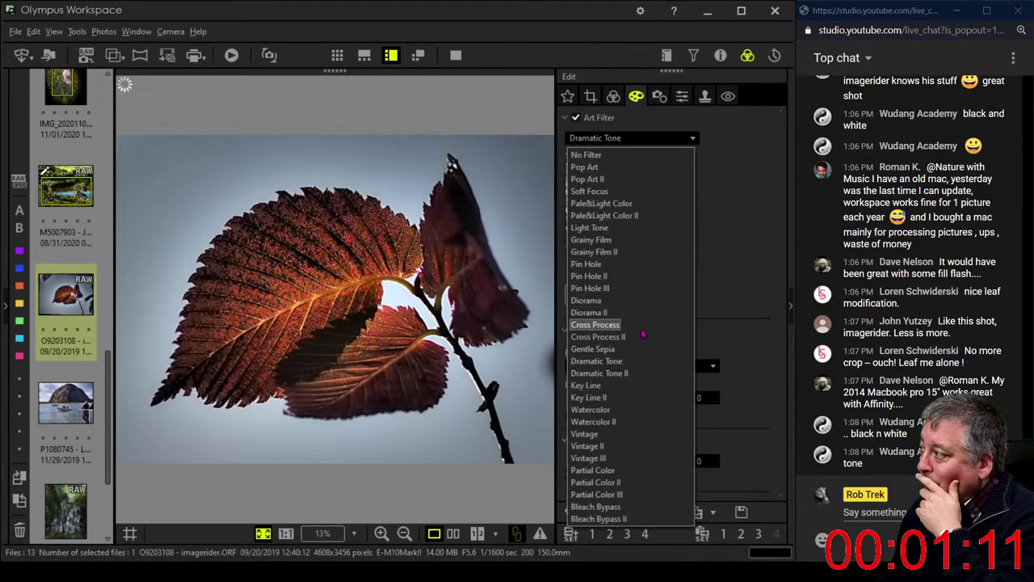
left_click(641, 374)
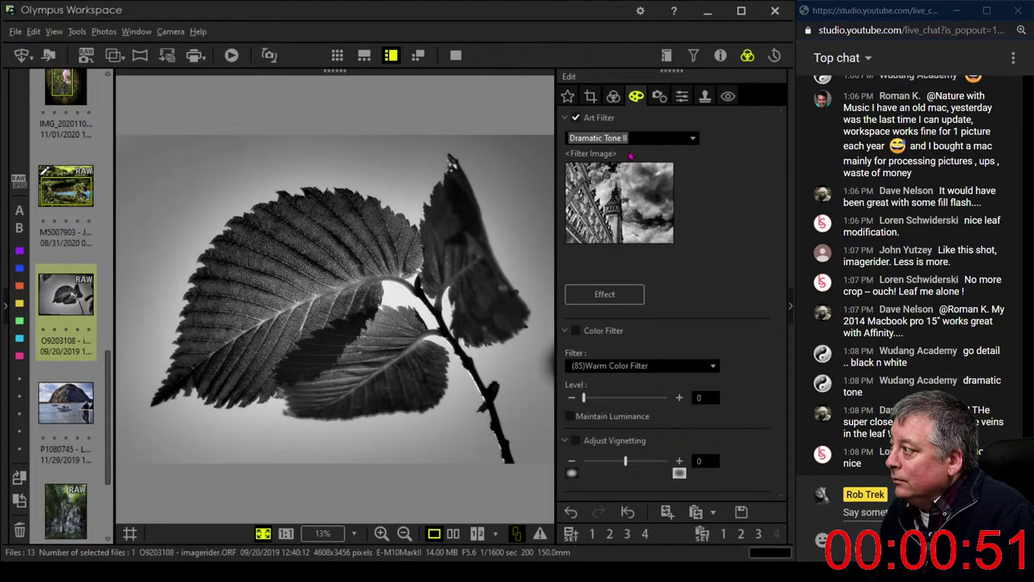
- Set the RGB tone curve's white point to 197, anchor the deep shadows and raise the curve's lower midtones slightly
left_click(614, 98)
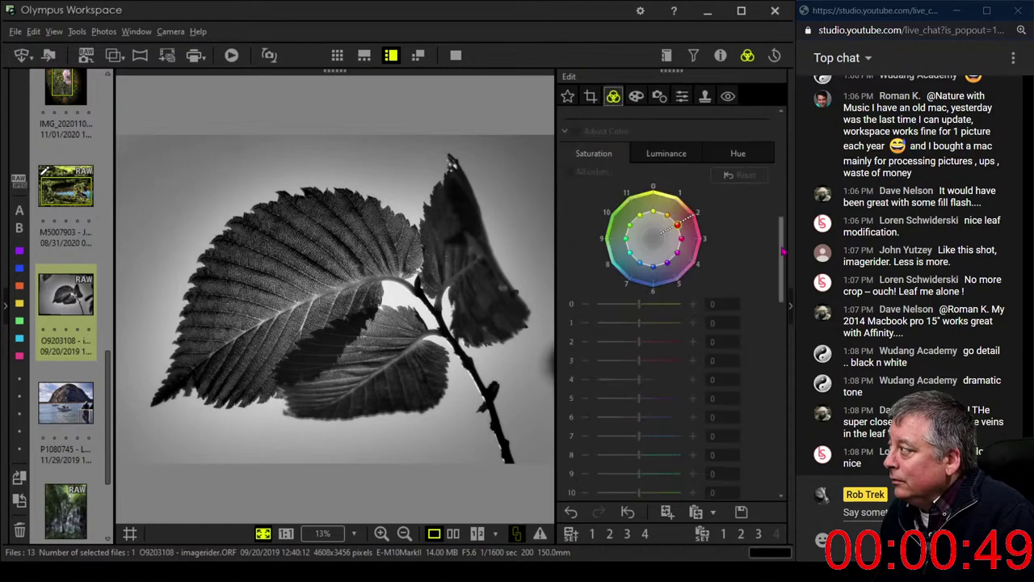
scroll(786, 376, "down", 5)
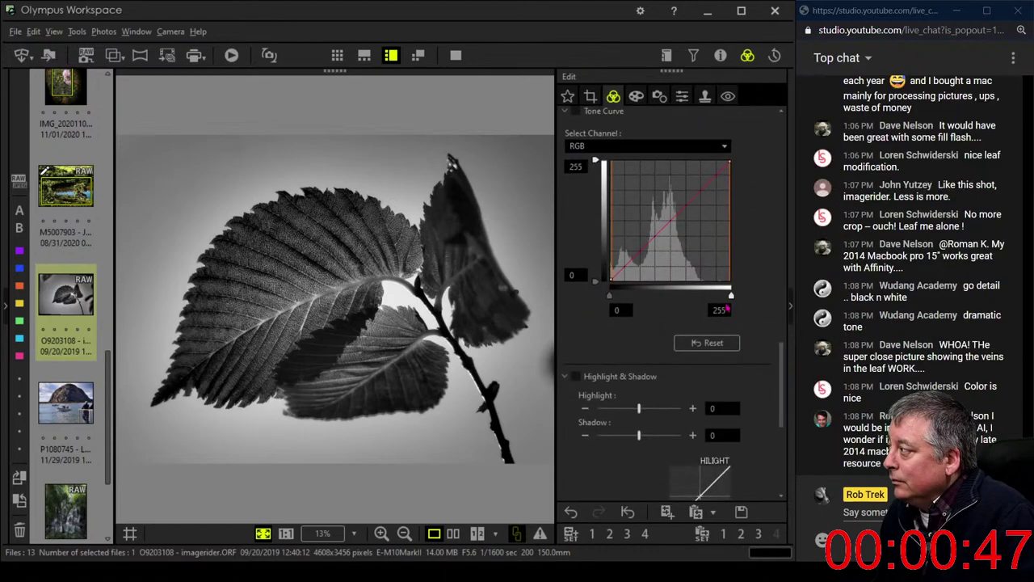
left_click_drag(730, 292, 702, 299)
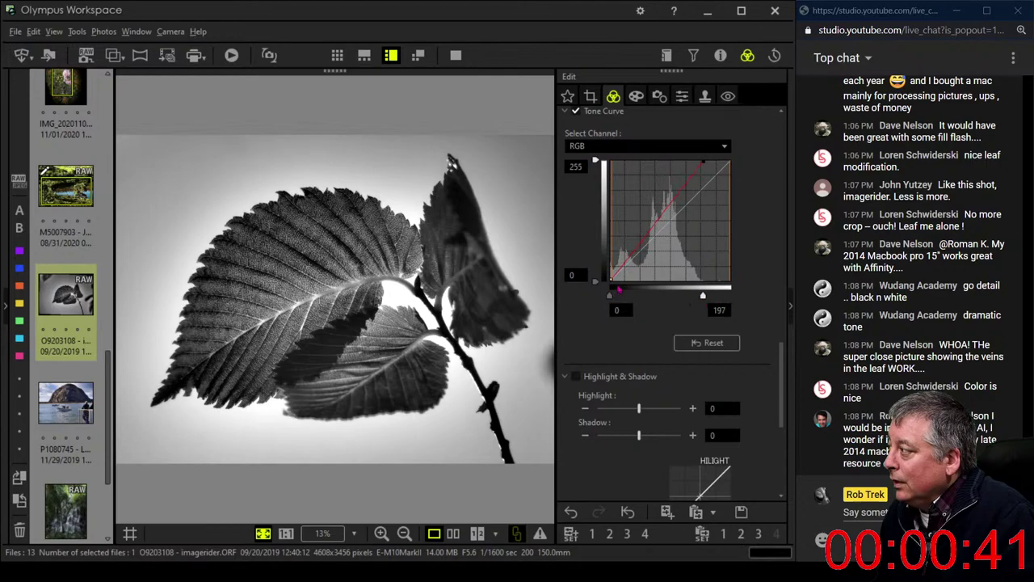
left_click(615, 274)
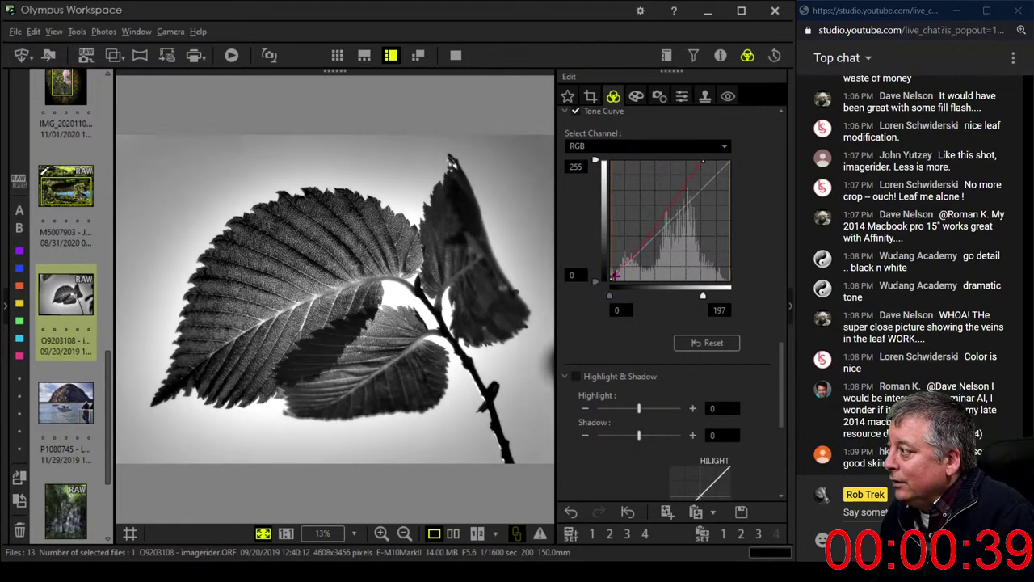
left_click_drag(615, 275, 637, 245)
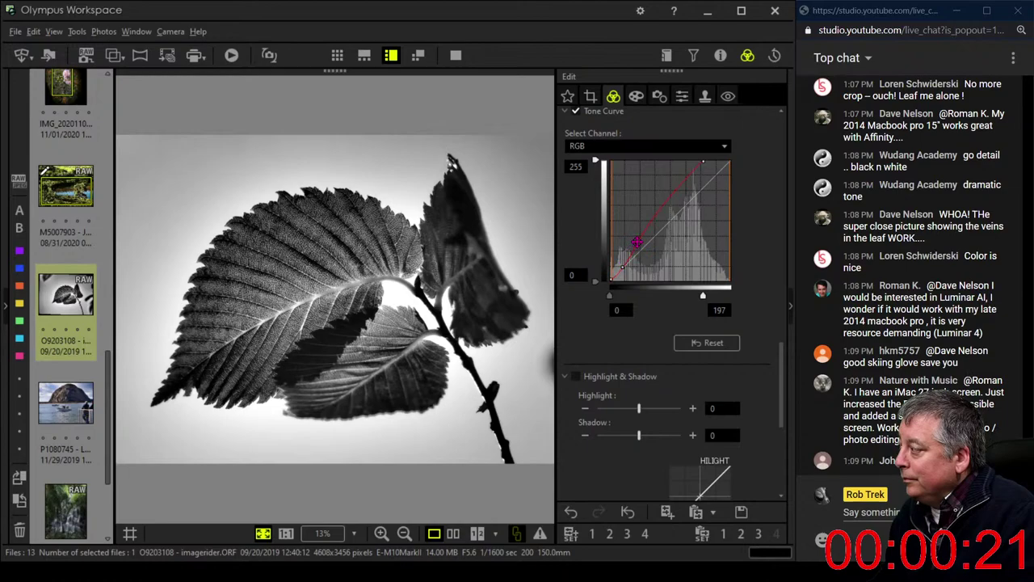
left_click_drag(637, 243, 635, 239)
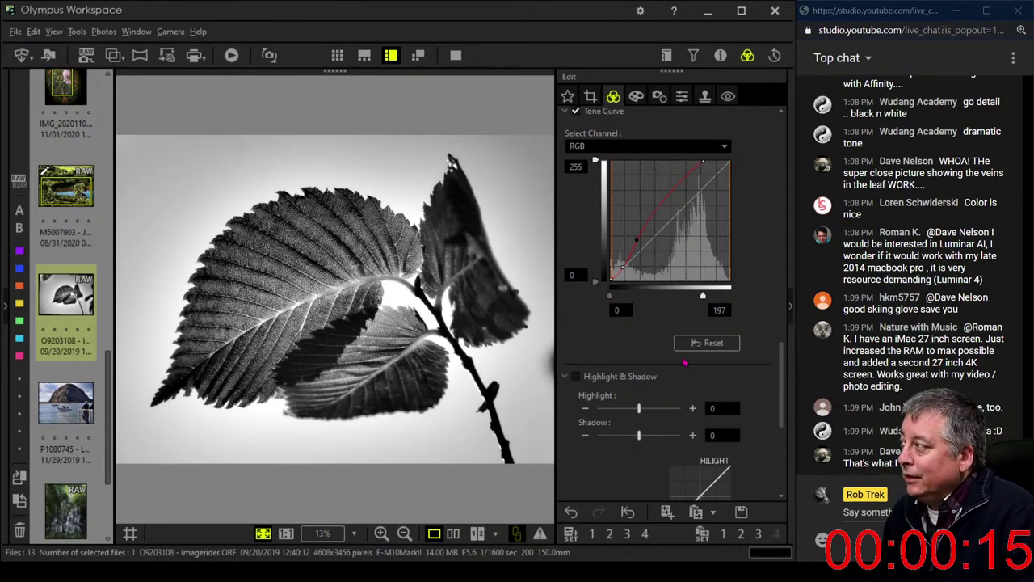
- Compare the edited leaf photo side by side with the original, and view the edited version alone in full screen
left_click(454, 534)
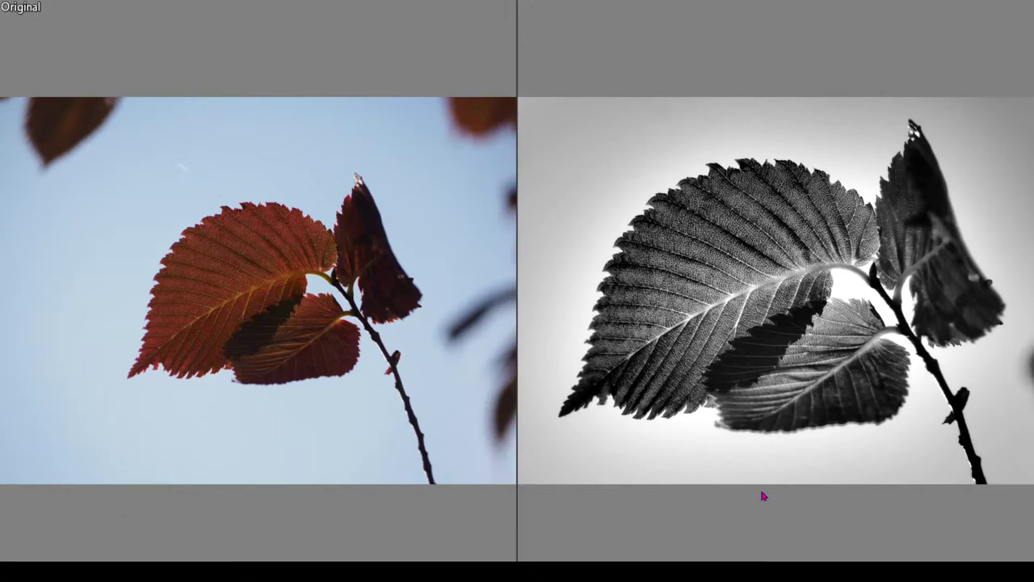
left_click(847, 287)
left_click(869, 292)
key("Escape")
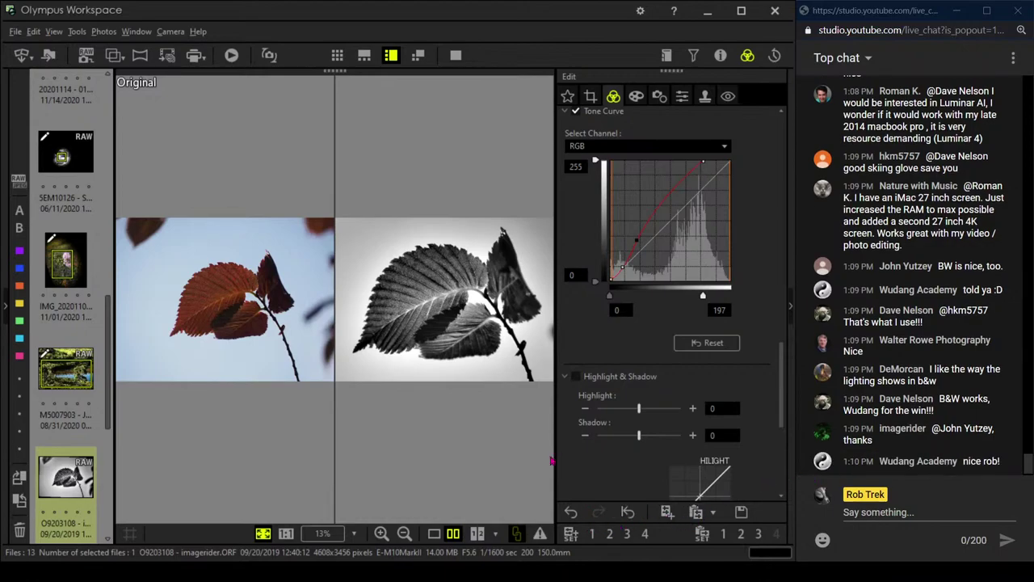
left_click(433, 534)
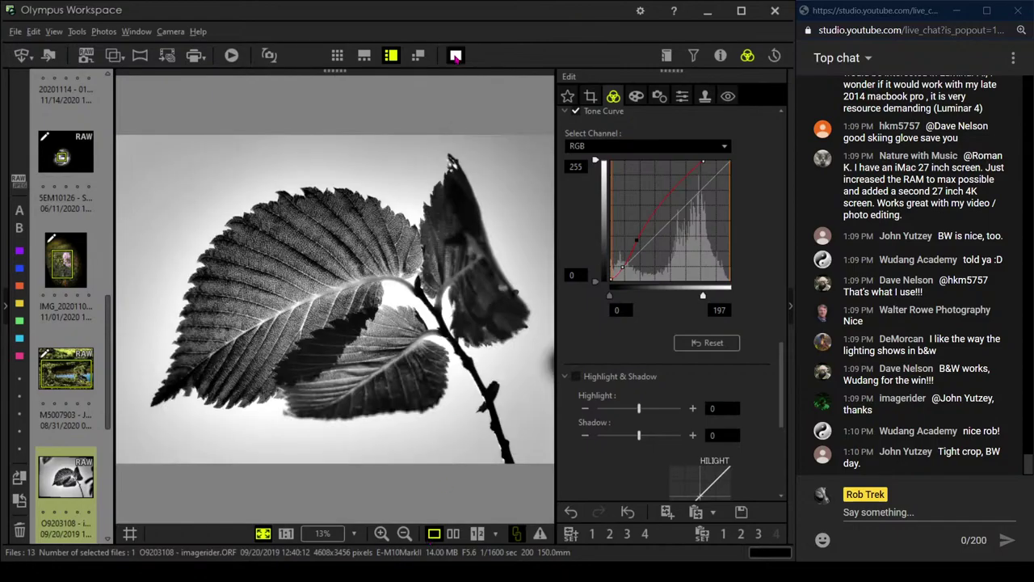
left_click(454, 55)
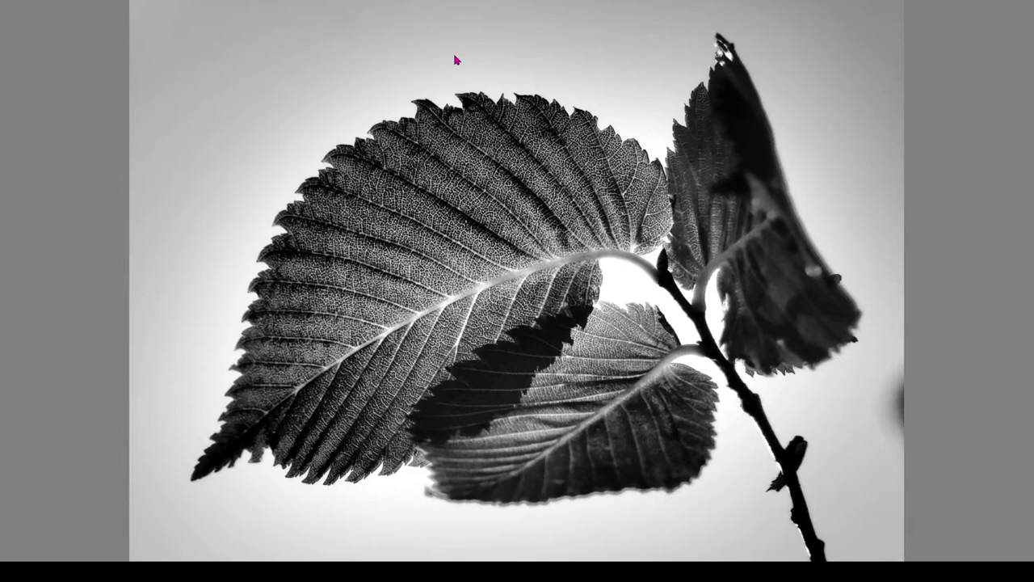
key("Escape")
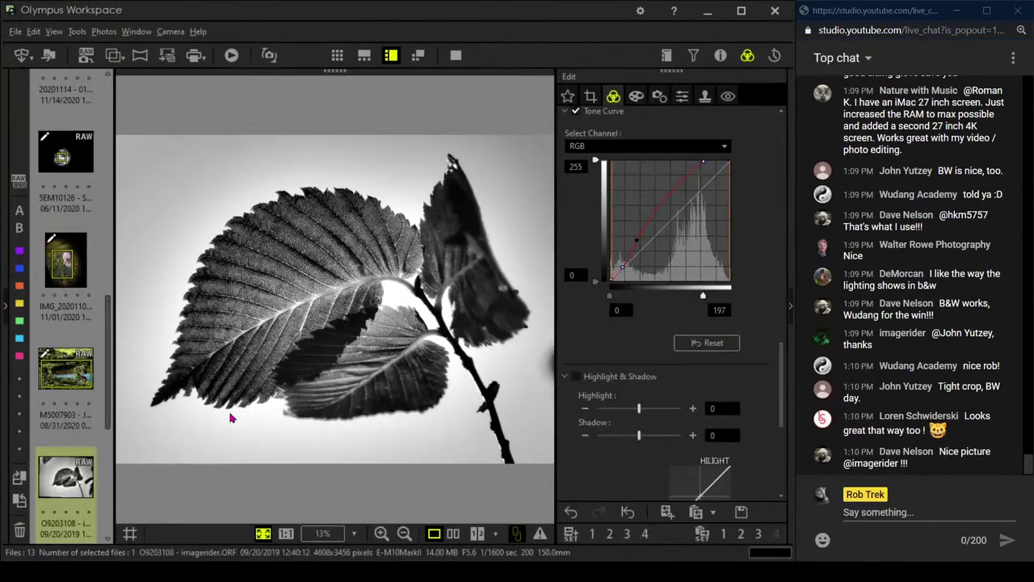
- Select the P1080745 photo of the large rock and boats and view it in full screen
scroll(79, 406, "down", 3)
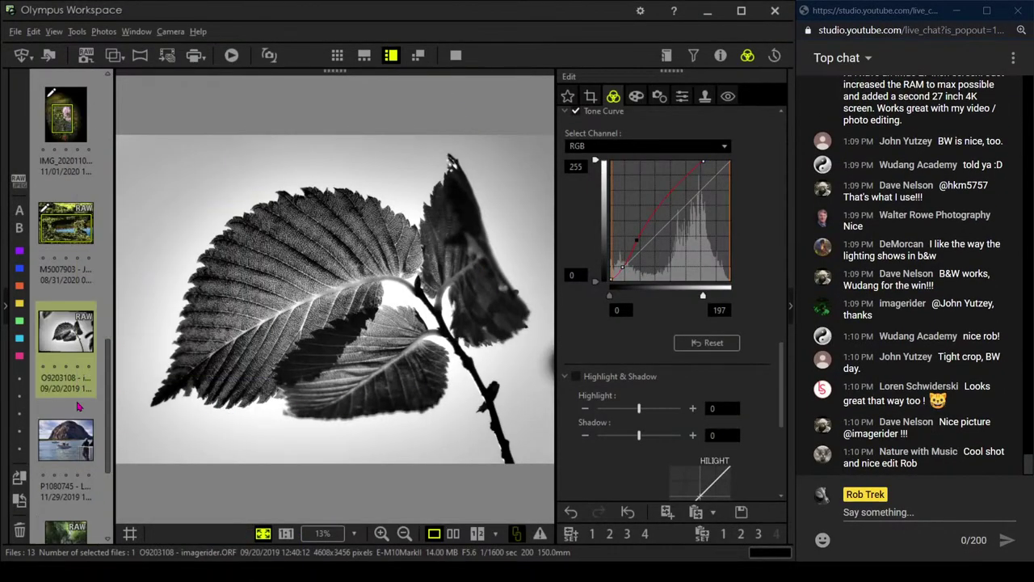
left_click(73, 428)
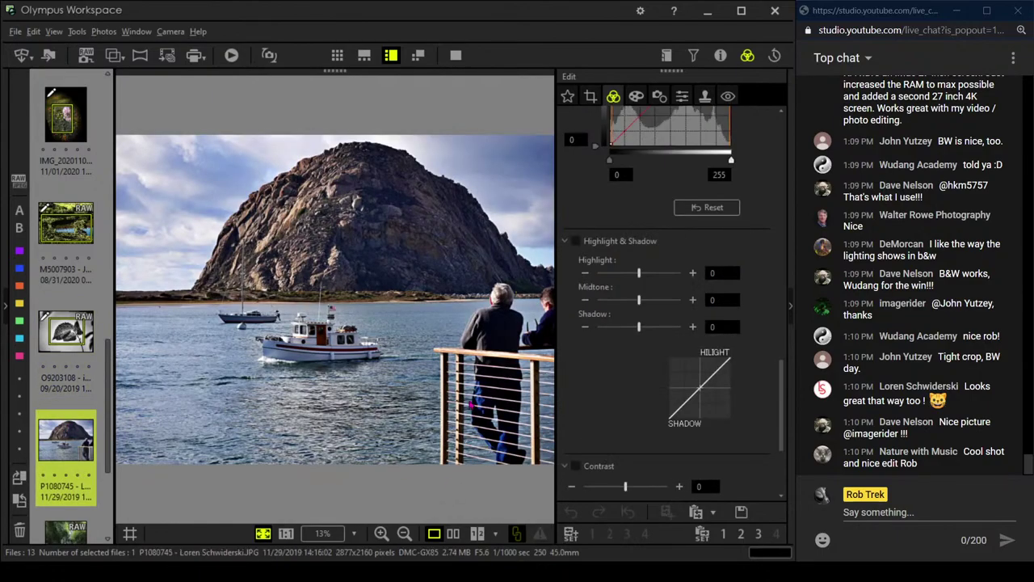
left_click(454, 57)
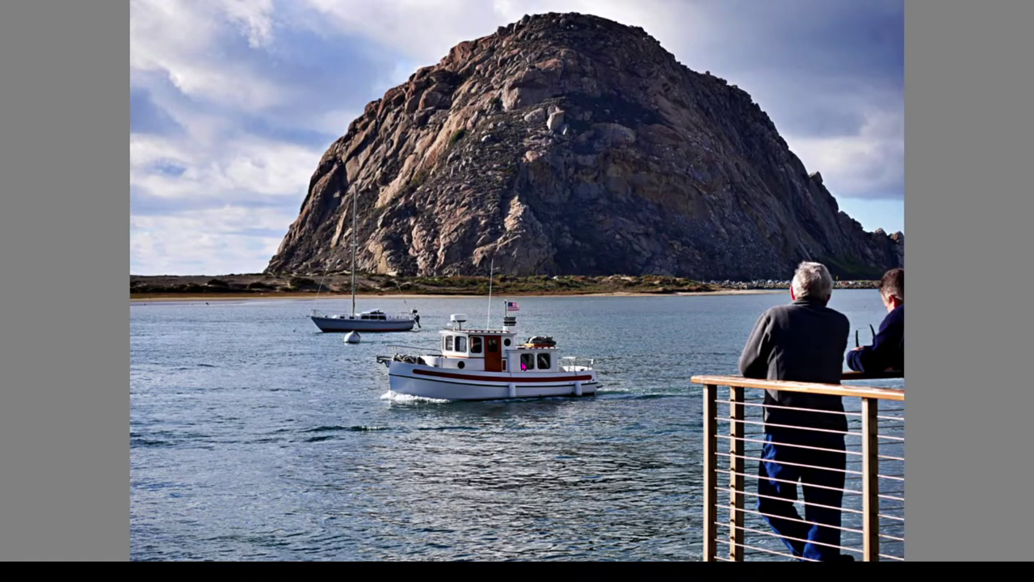
- Inspect the boats in the rock photo at magnified view, return to the whole image and leave full screen
left_click(476, 358)
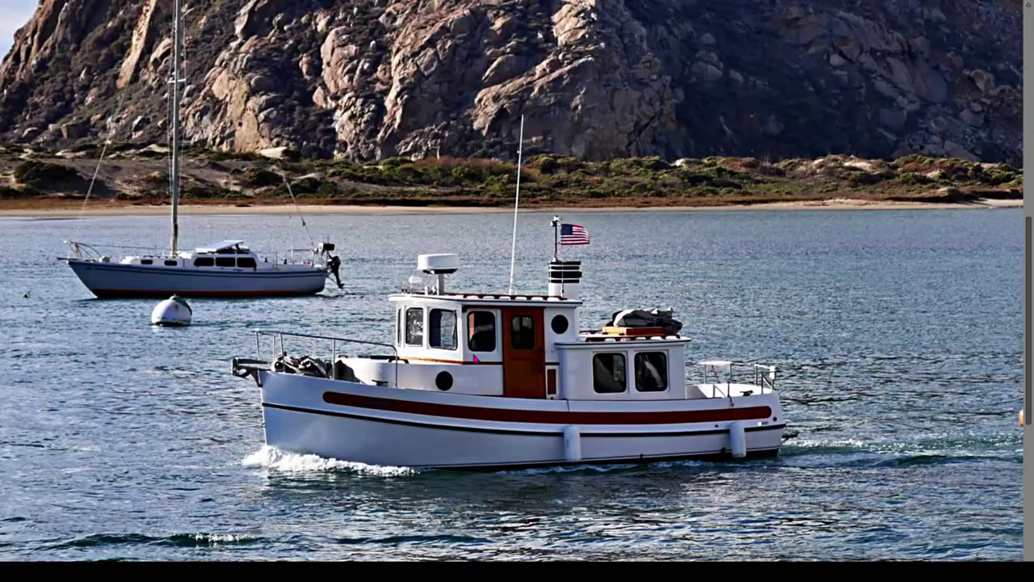
left_click(472, 357)
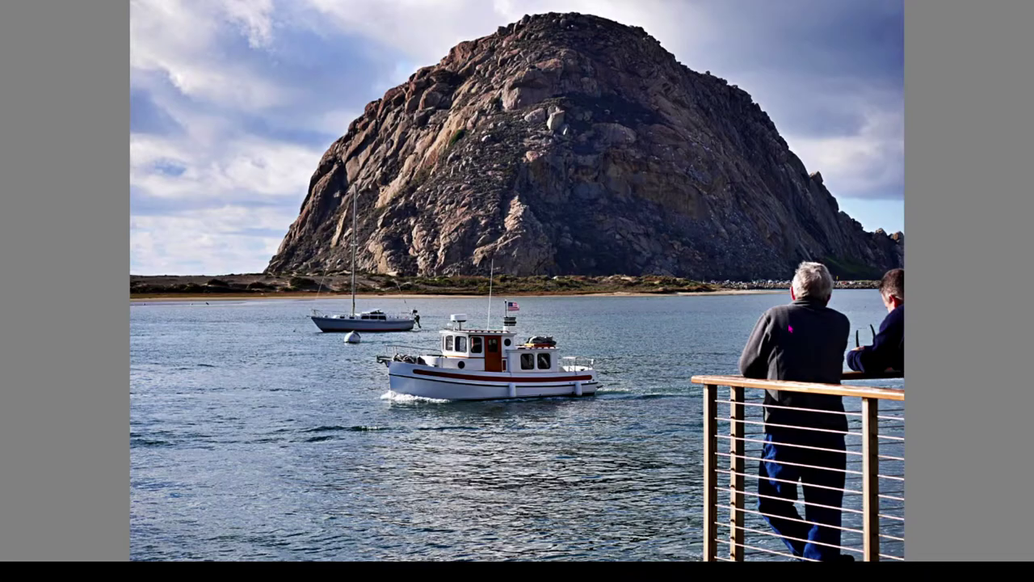
key("Escape")
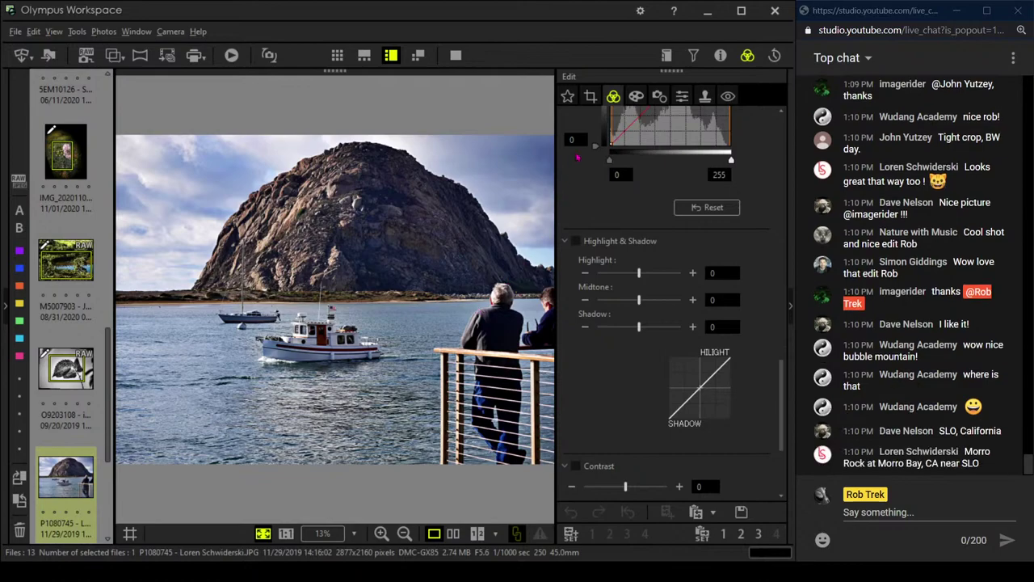
- Try a freeform crop of 1618 x 1823 pixels around the rock and the two boats, excluding the men at the railing
left_click(592, 104)
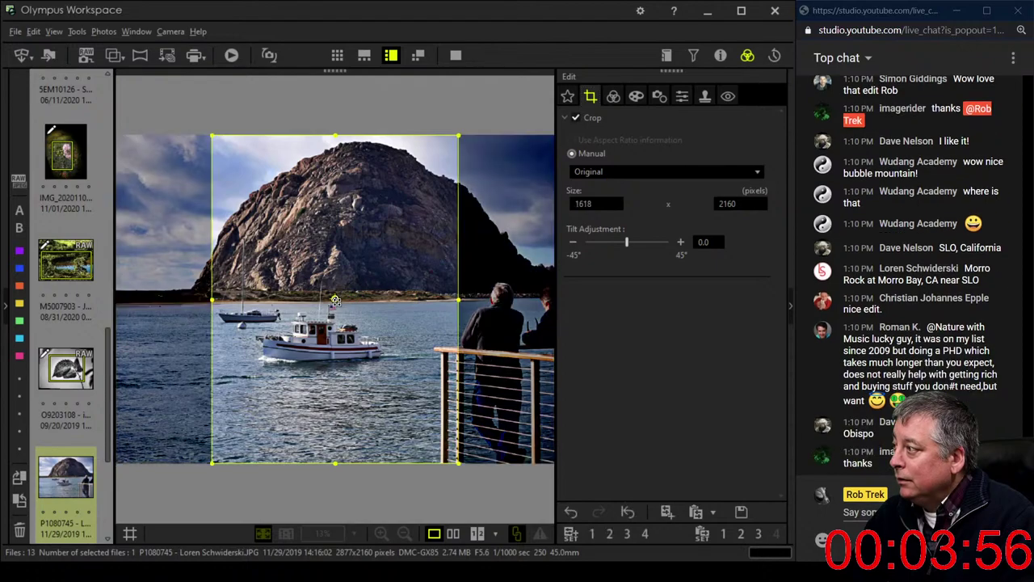
left_click(334, 299)
left_click_drag(367, 260, 308, 263)
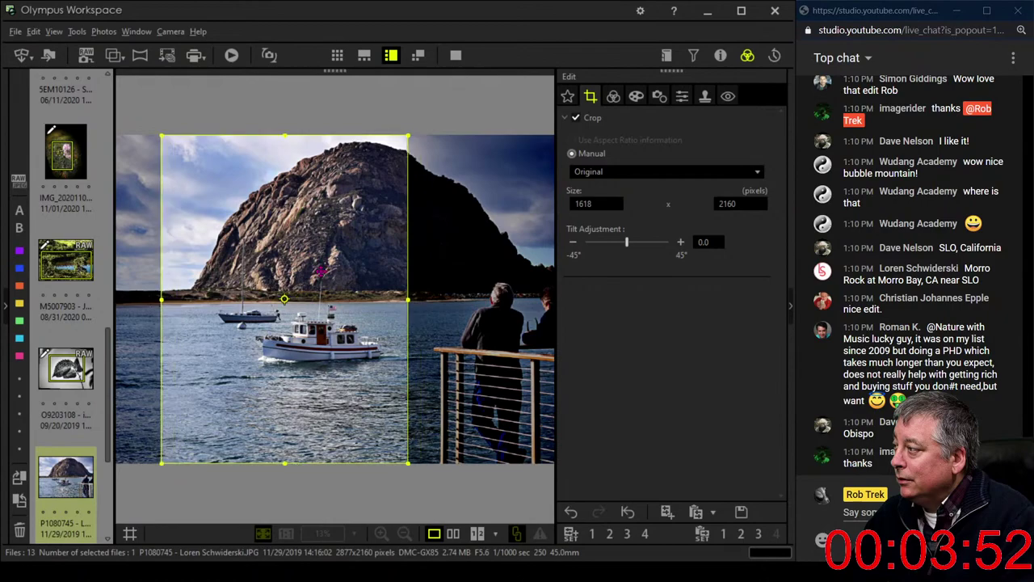
left_click_drag(288, 462, 282, 412)
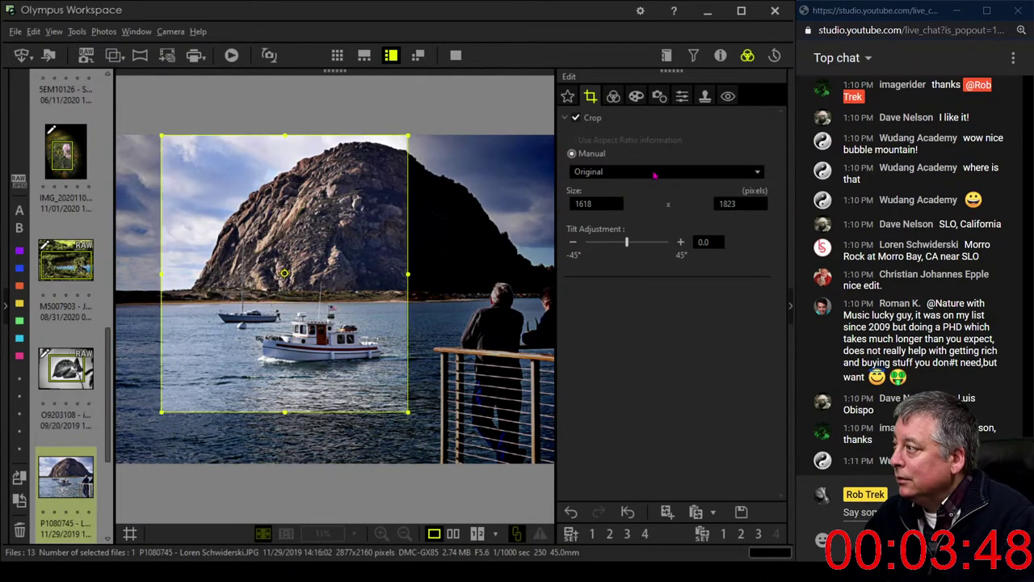
- Crop the photo to a 1:1 (6:6) square of 1728 x 1728 pixels framing the rock's left part and both boats
left_click(645, 171)
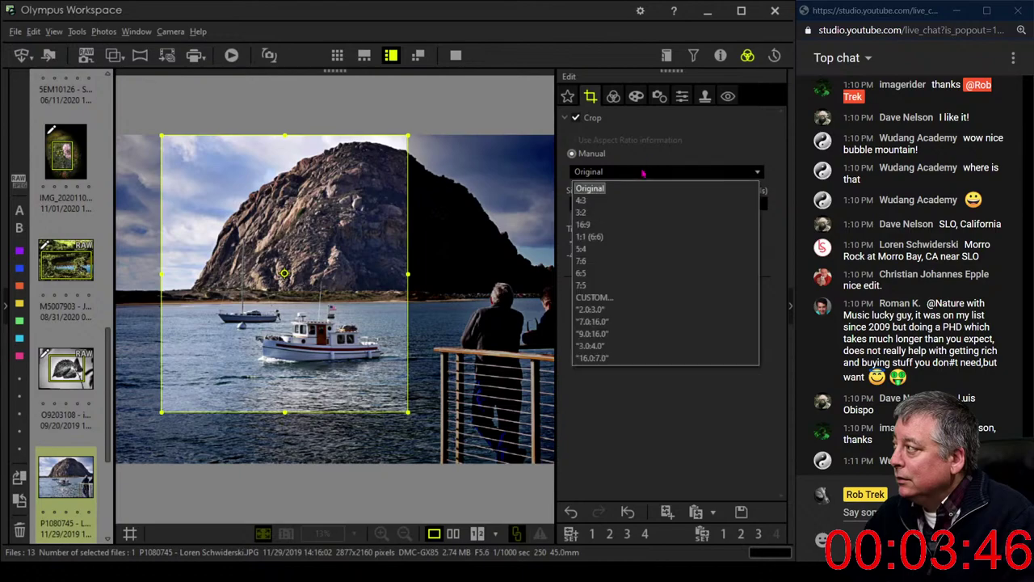
left_click(629, 237)
left_click_drag(329, 328, 300, 326)
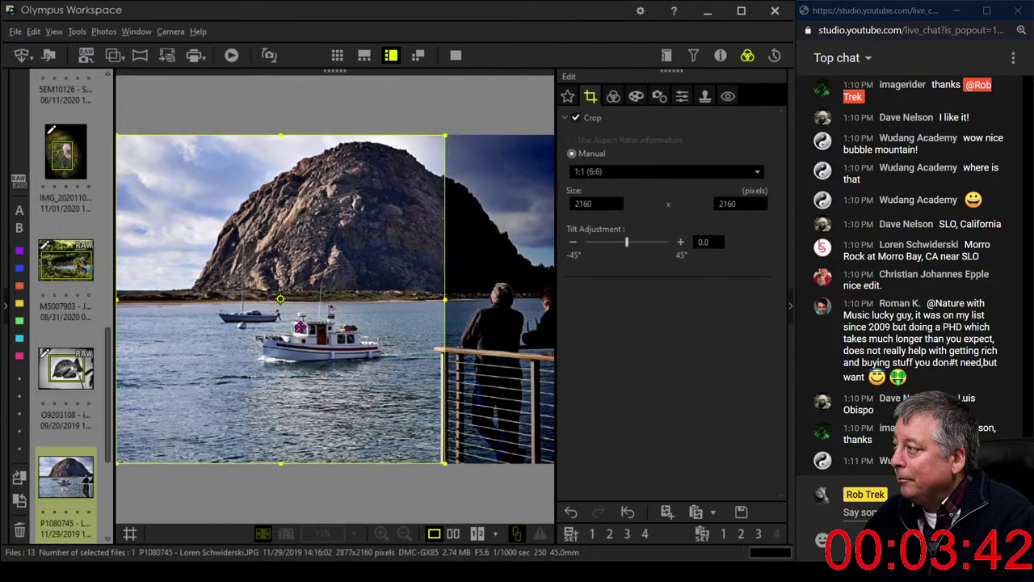
left_click_drag(273, 462, 274, 393)
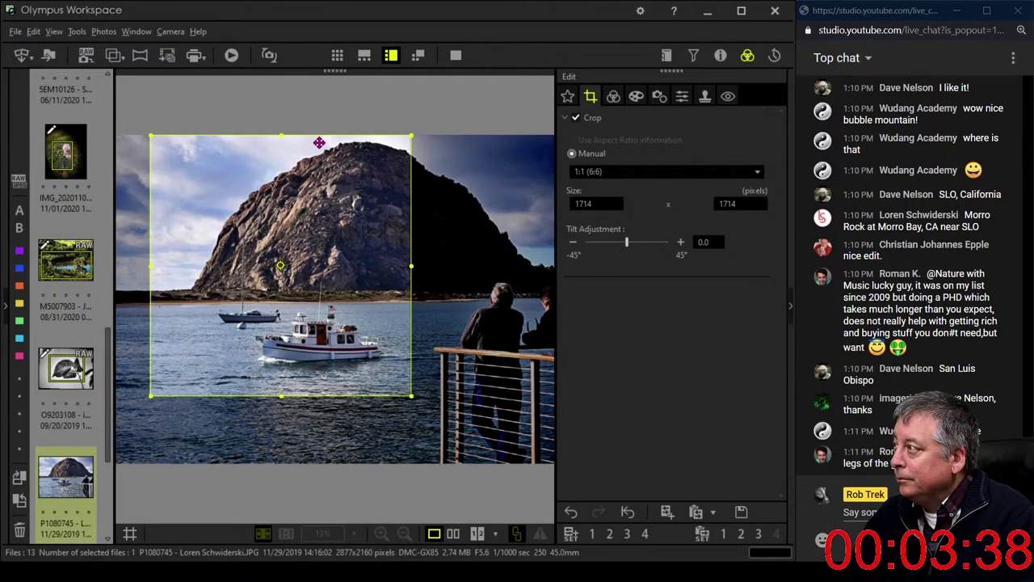
left_click_drag(289, 134, 278, 166)
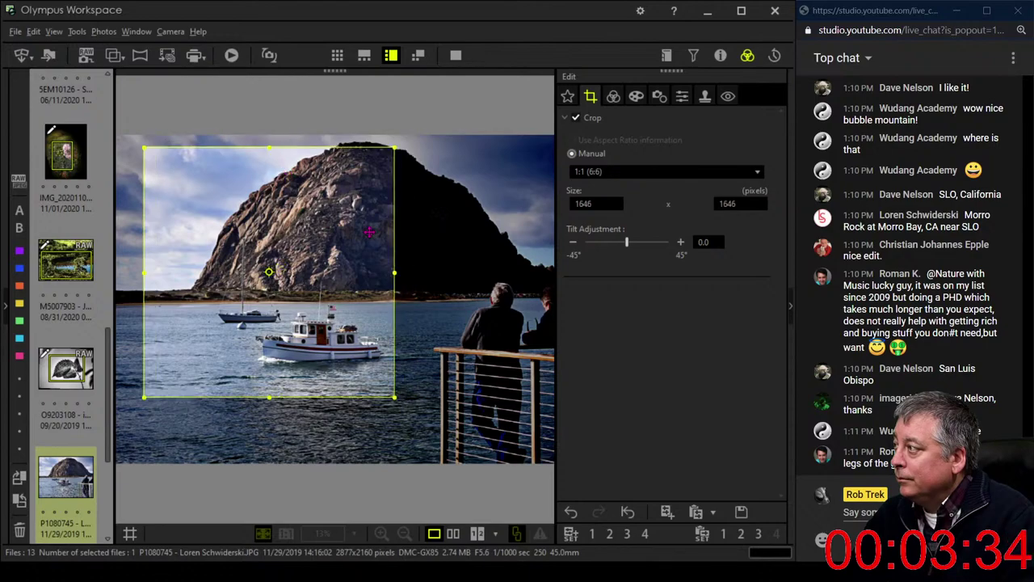
left_click_drag(394, 273, 367, 281)
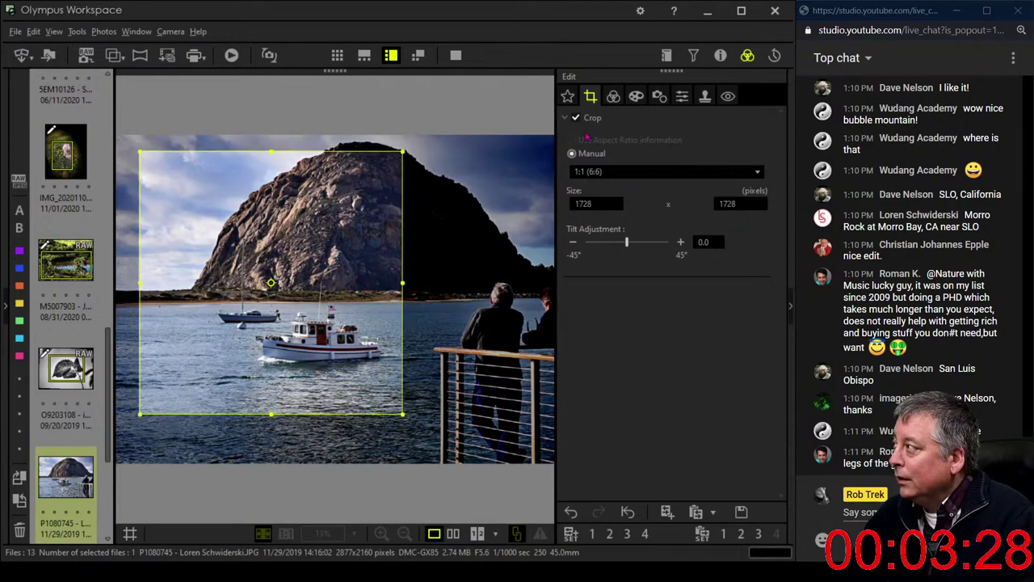
left_click(613, 97)
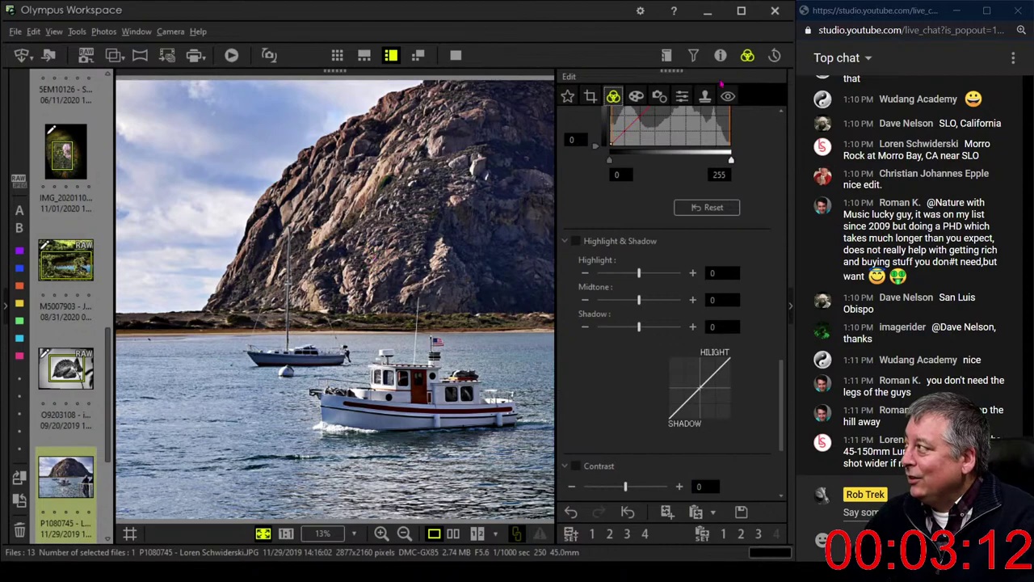
- Try the Pop Art art filter on the cropped photo and set it back to No Filter
left_click(720, 55)
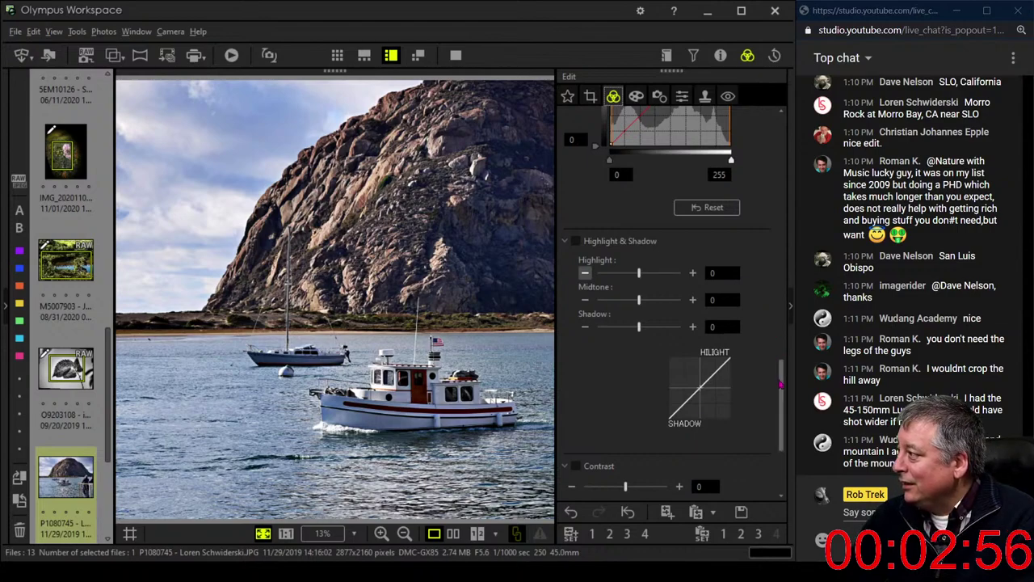
scroll(779, 380, "down", 3)
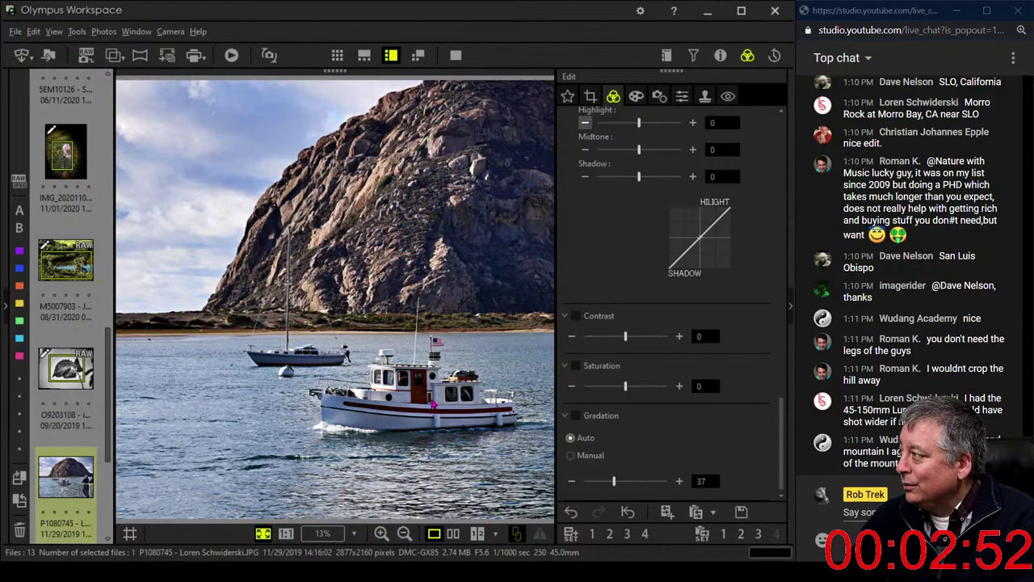
left_click(636, 97)
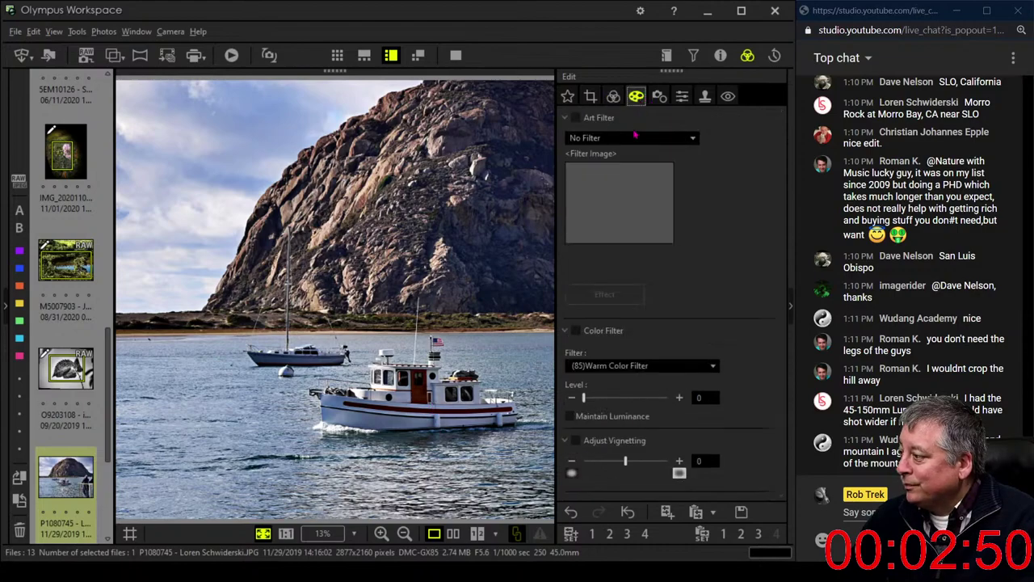
left_click(635, 138)
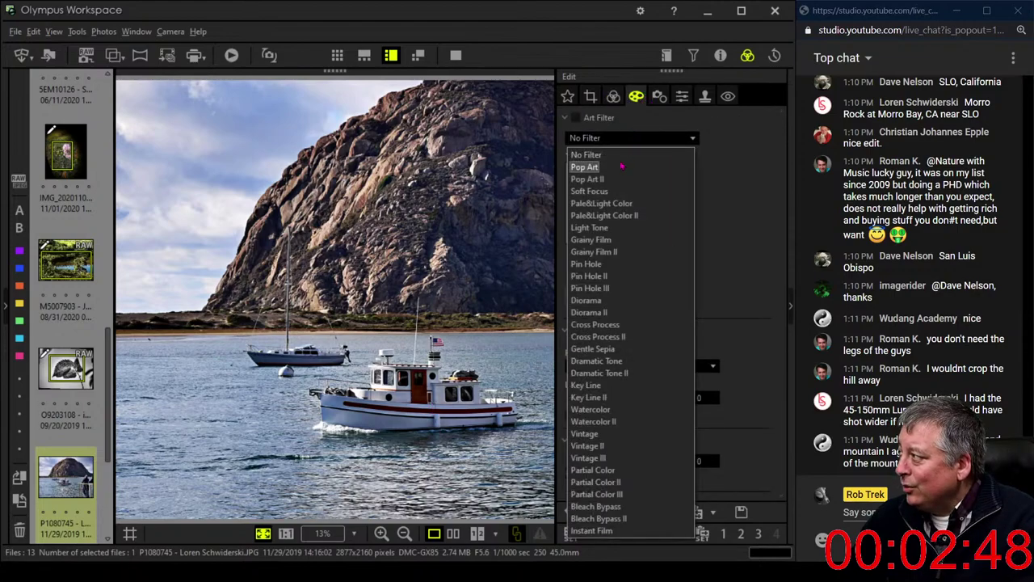
left_click(621, 165)
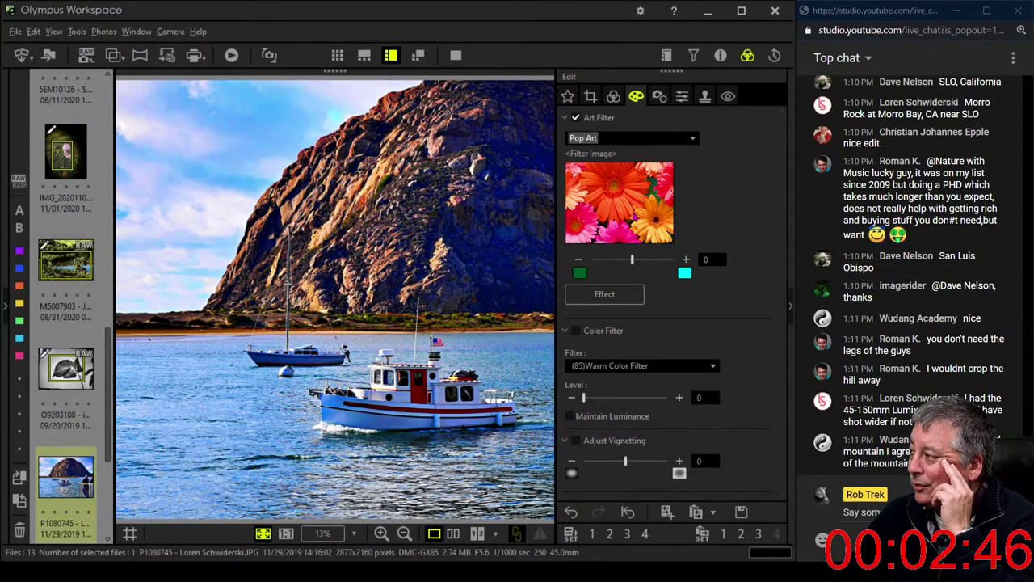
left_click(630, 142)
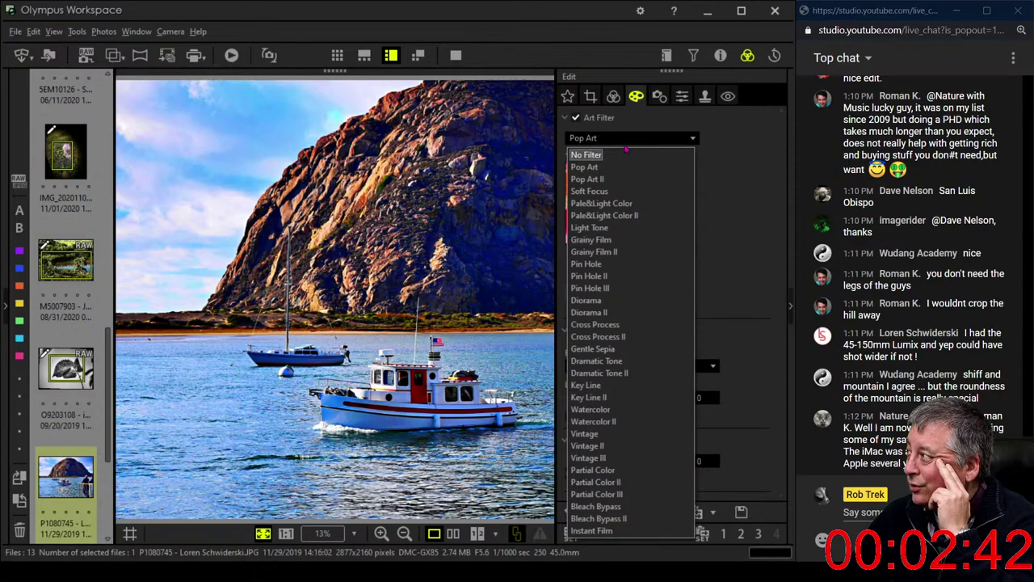
left_click(585, 155)
- Try darkening the deep shadows with the RGB tone curve while anchoring the lower midtones, and reset the curve
left_click(614, 96)
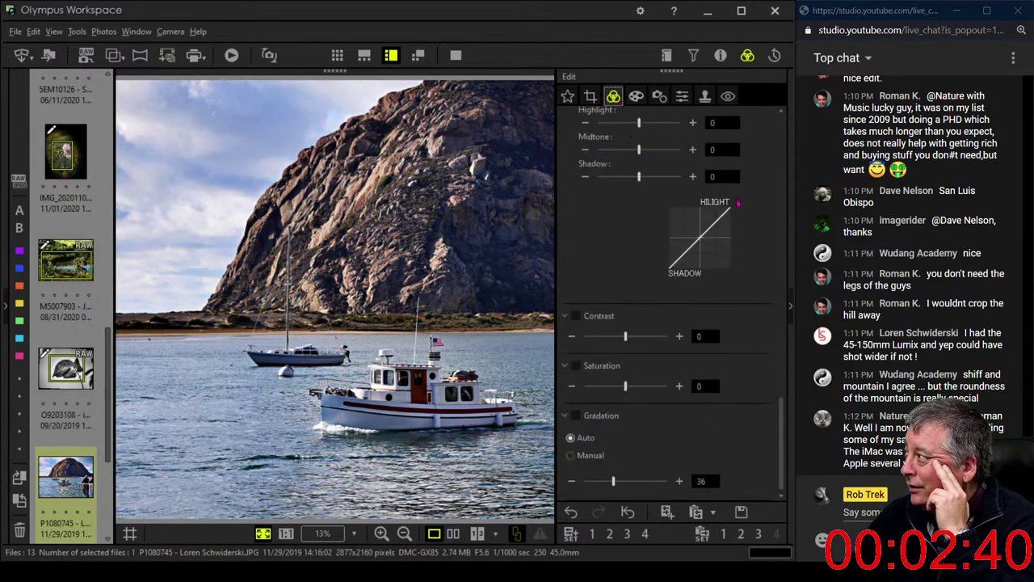
scroll(738, 203, "up", 5)
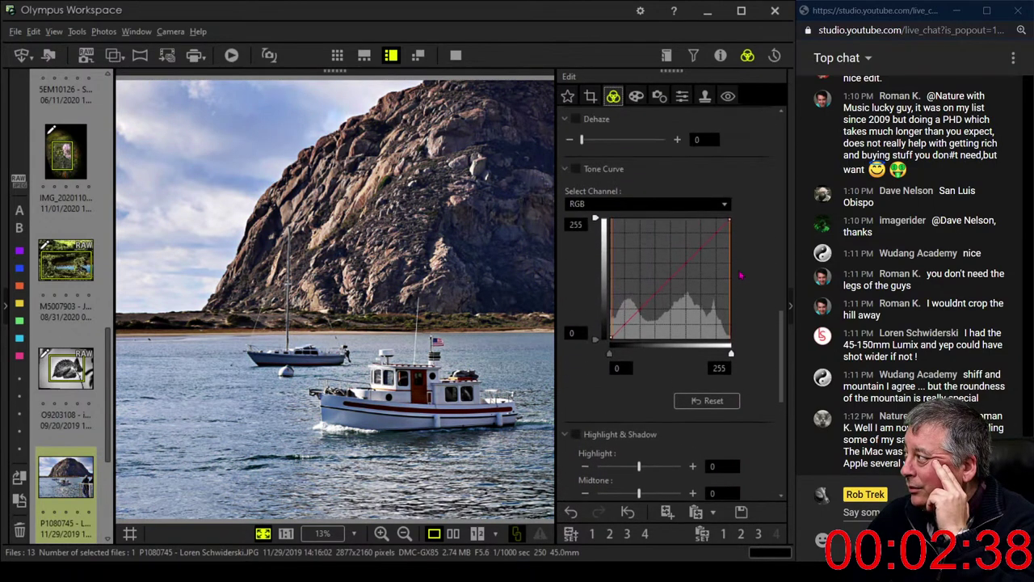
left_click(618, 332)
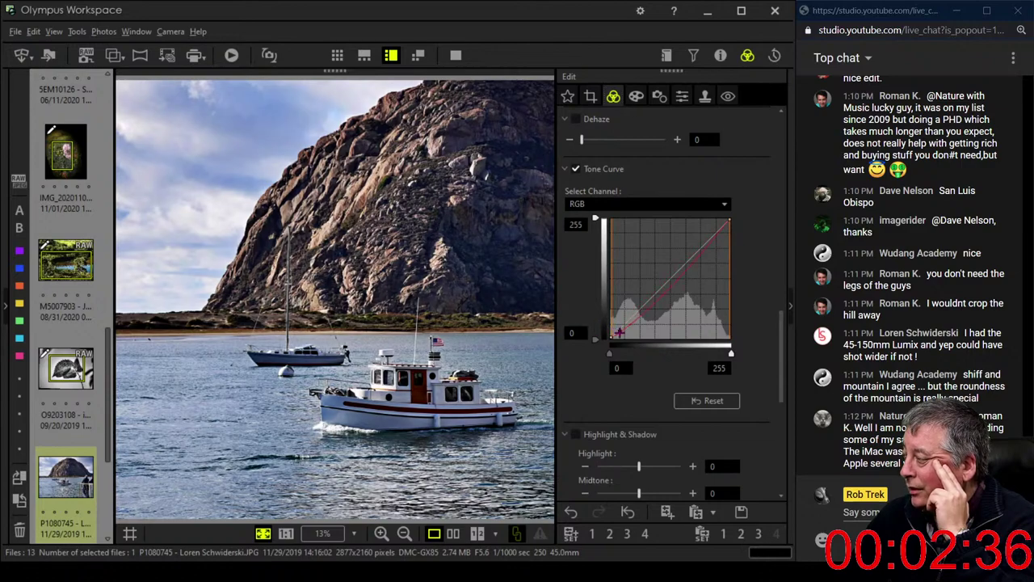
left_click_drag(619, 331, 640, 310)
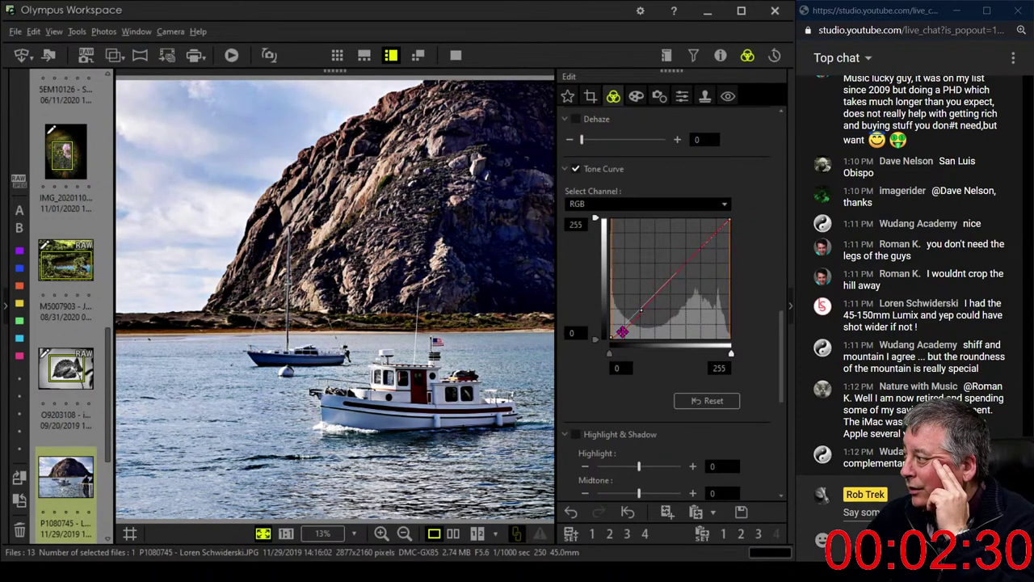
left_click(707, 400)
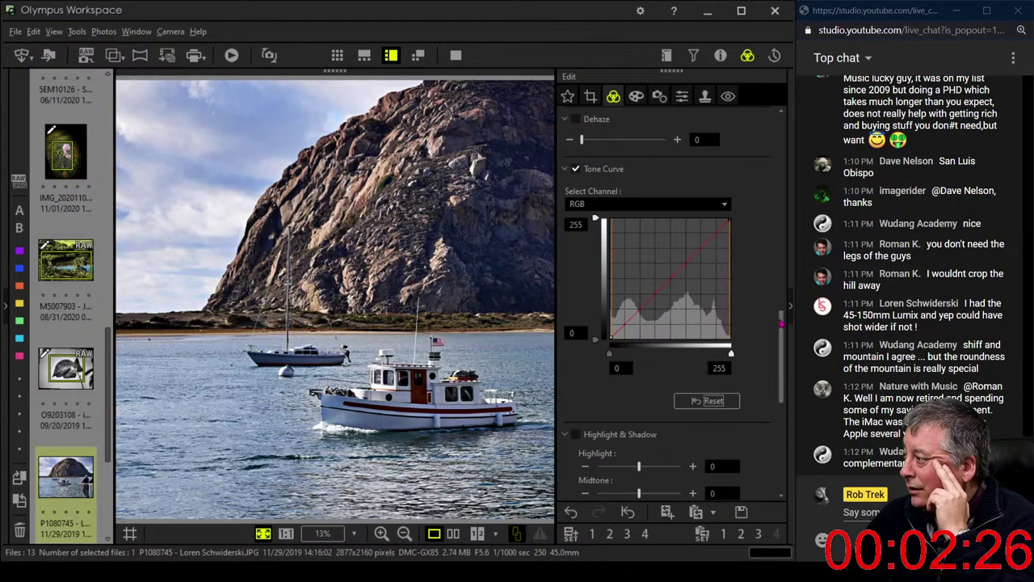
- Warm the photo slightly by setting the custom white balance's blue-yellow value to 0.5
scroll(781, 323, "down", 3)
scroll(773, 327, "up", 3)
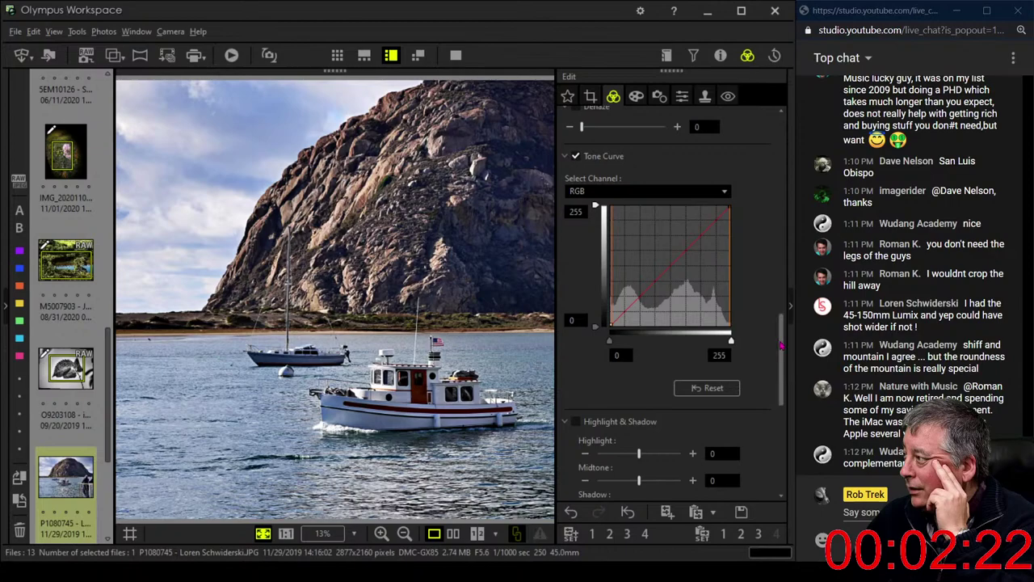
left_click_drag(781, 346, 782, 130)
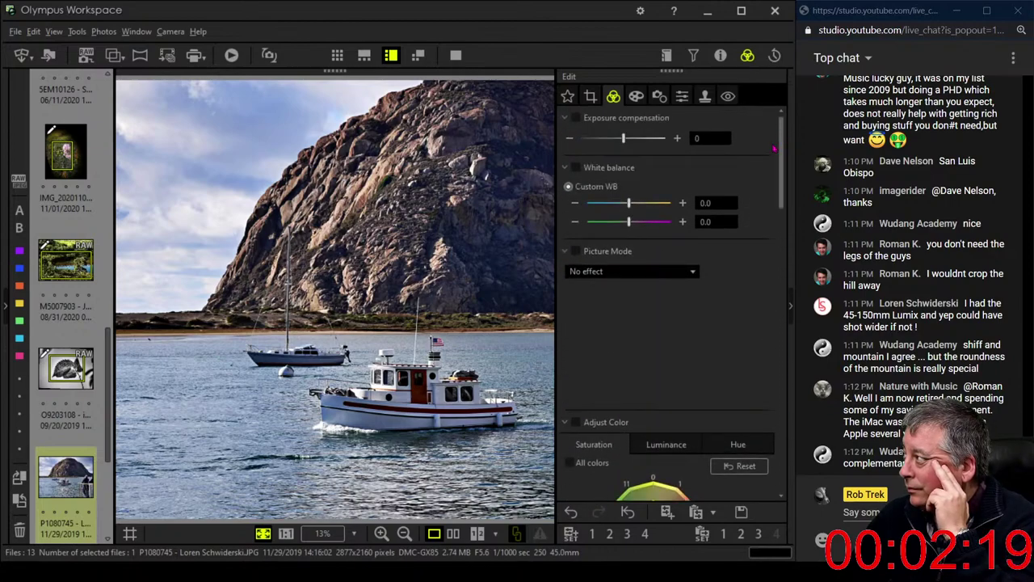
left_click(682, 202)
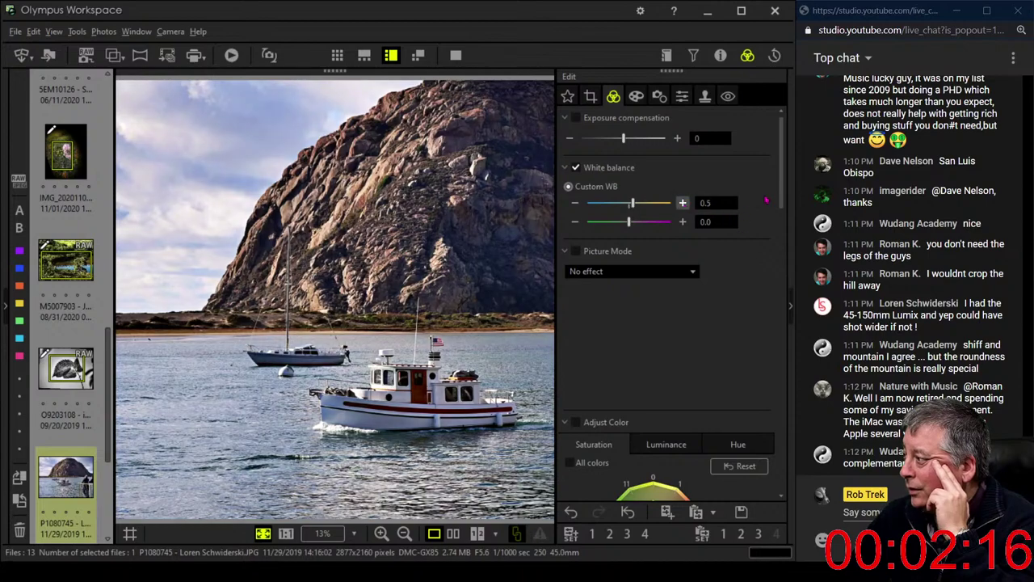
- Brighten the reds in Adjust Color by setting the luminance of color 2 to 7 and of color 3 to 2
left_click_drag(781, 198, 776, 304)
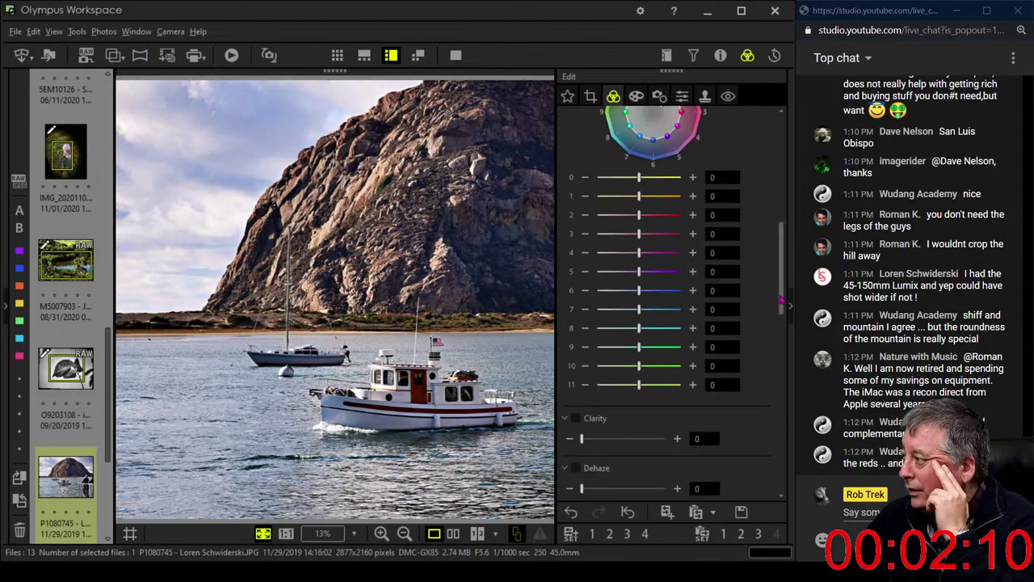
left_click_drag(781, 300, 776, 278)
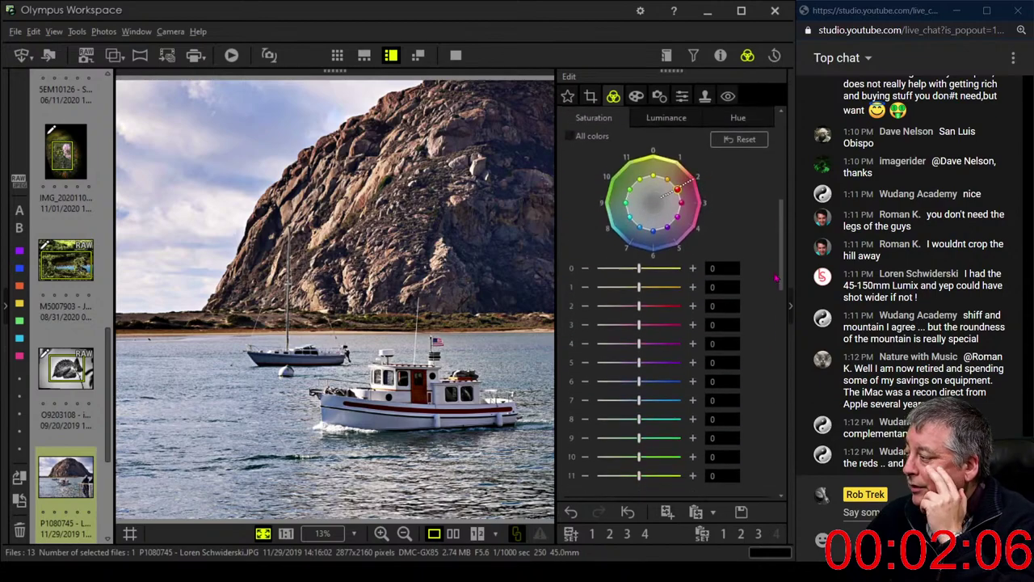
scroll(734, 219, "up", 1)
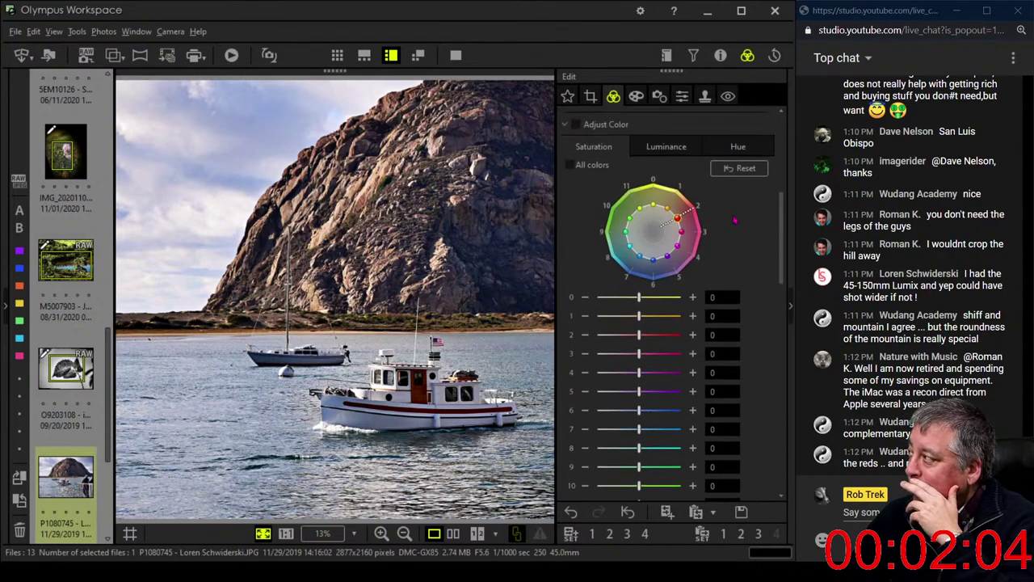
left_click(691, 150)
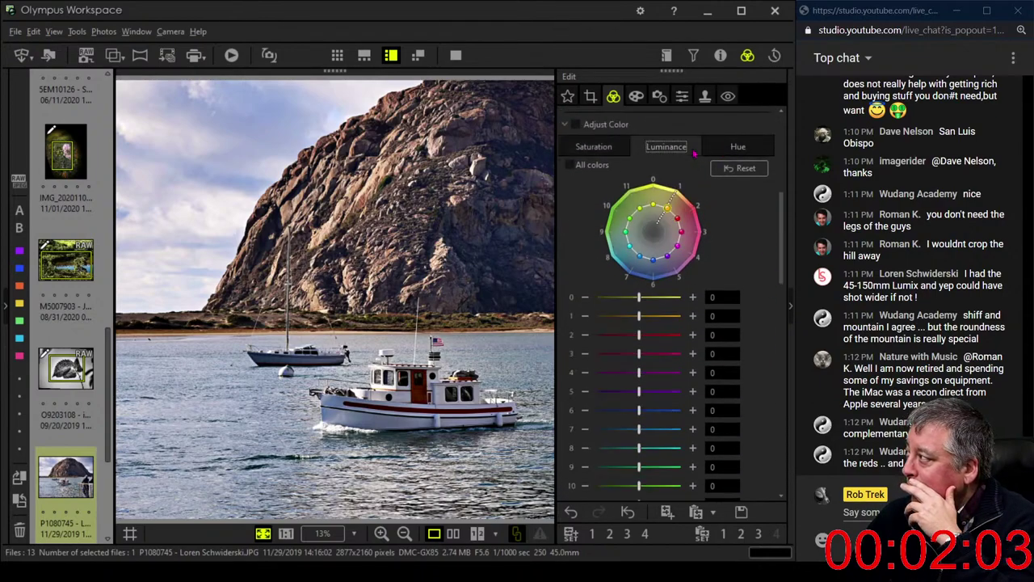
left_click_drag(650, 336, 662, 334)
left_click(650, 355)
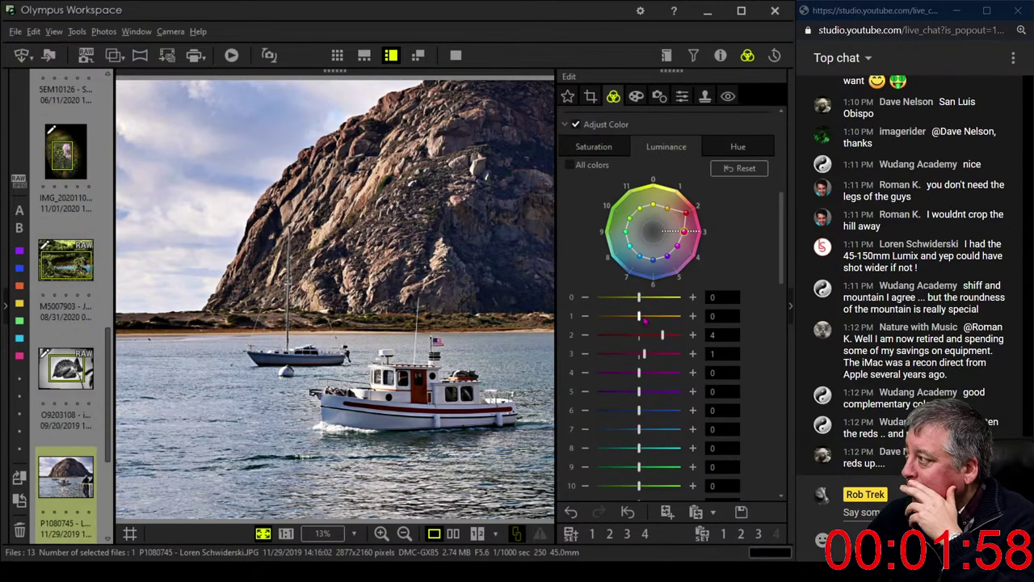
left_click_drag(655, 338, 685, 340)
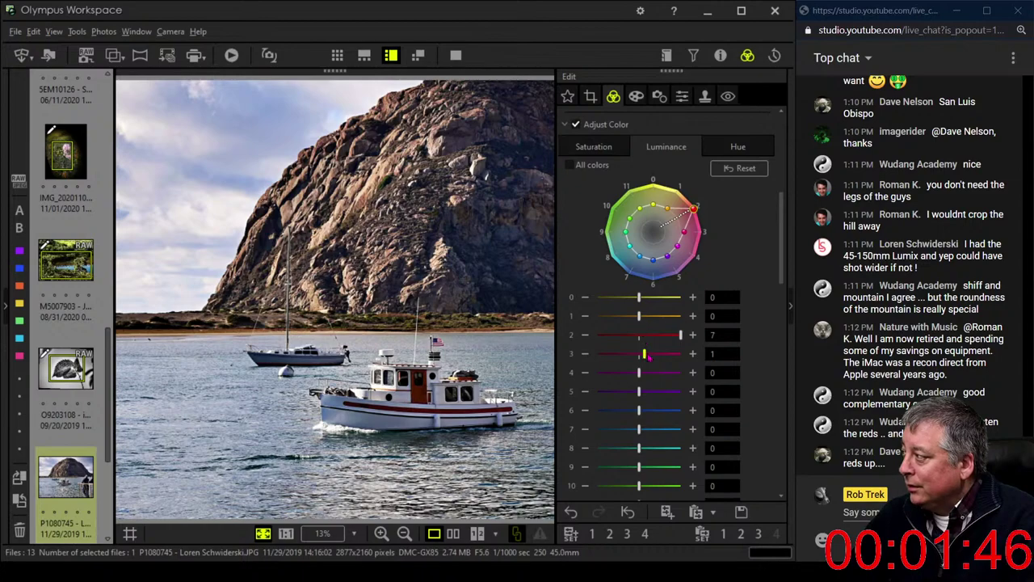
left_click_drag(648, 358, 653, 360)
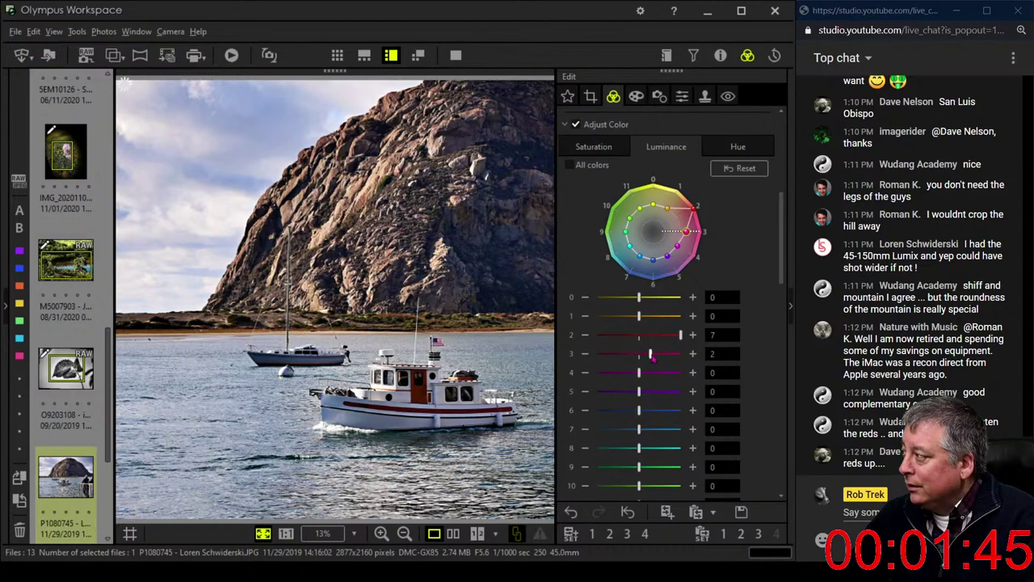
- Boost the reds in Adjust Color by setting the saturation of color 2 to 3 and of color 3 to 1
left_click(609, 143)
left_click_drag(639, 353, 655, 339)
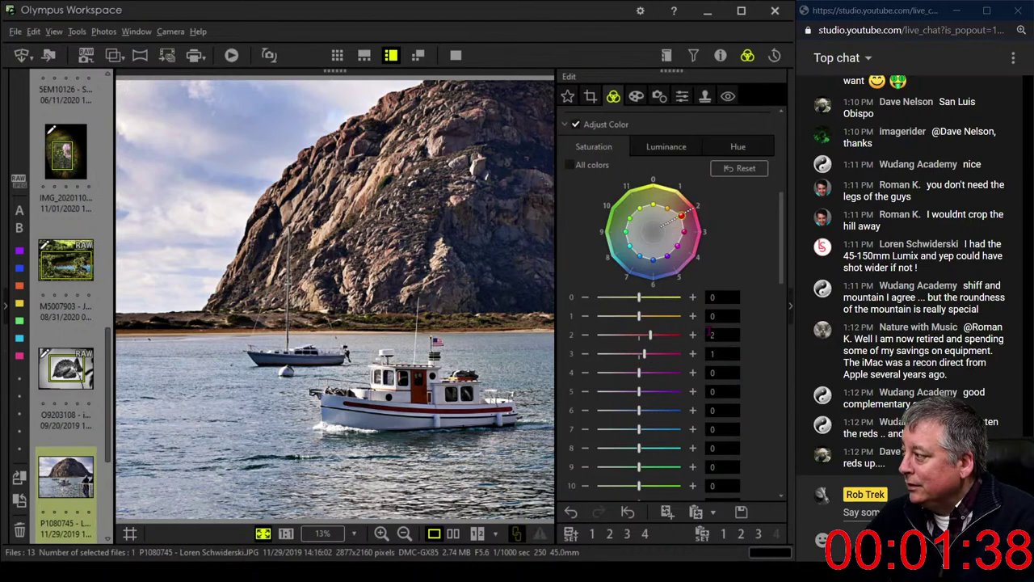
left_click_drag(650, 335, 656, 334)
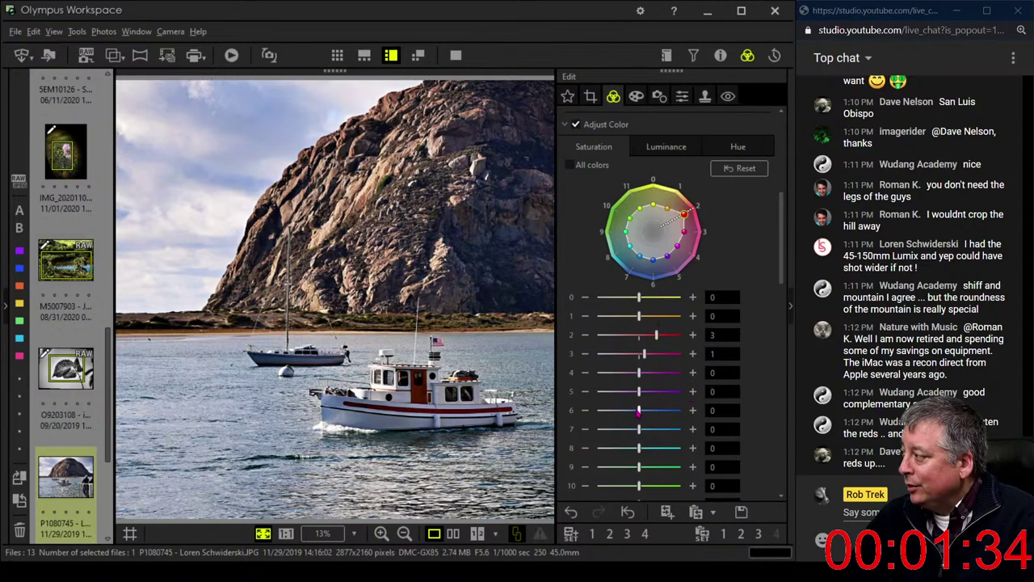
- In Adjust Color, set the saturation of color 6 to 3 and lower the luminance of the blues
left_click_drag(638, 411, 656, 411)
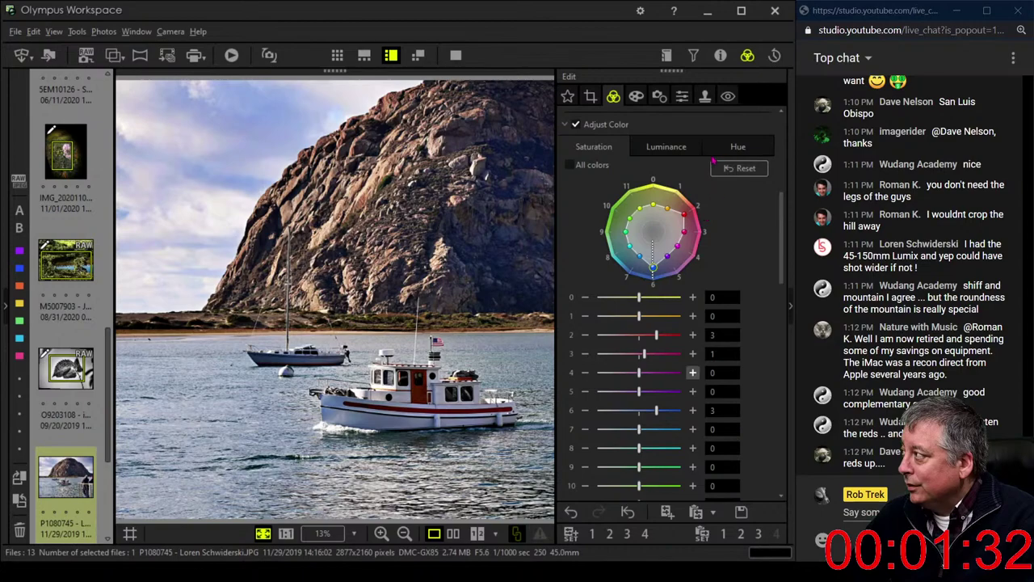
left_click(666, 147)
scroll(692, 404, "down", 1)
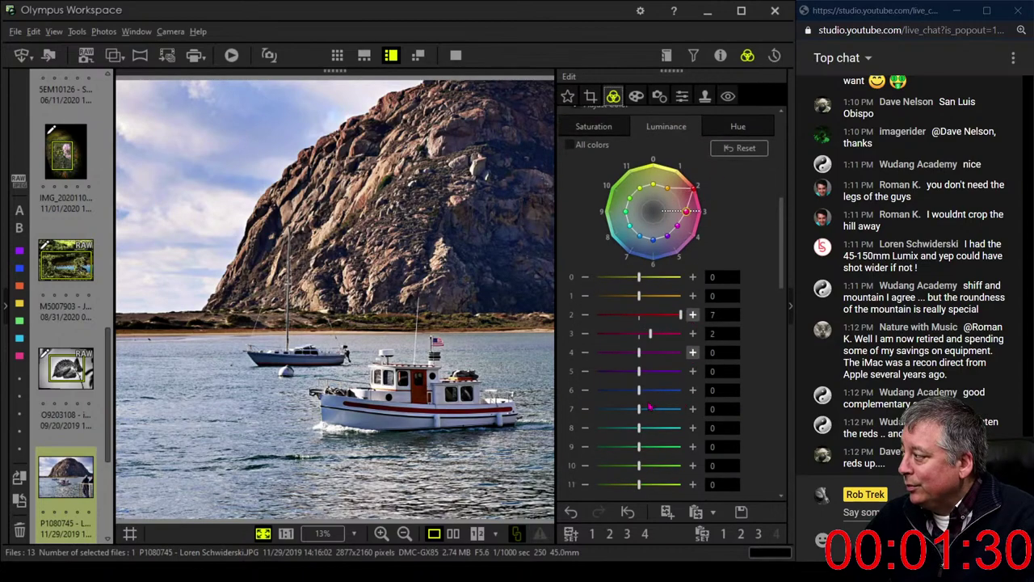
left_click_drag(639, 389, 626, 410)
- Shift the blue and cyan hues in Adjust Color by setting colors 7 and 8 to 2 and color 9 to -1
left_click(709, 132)
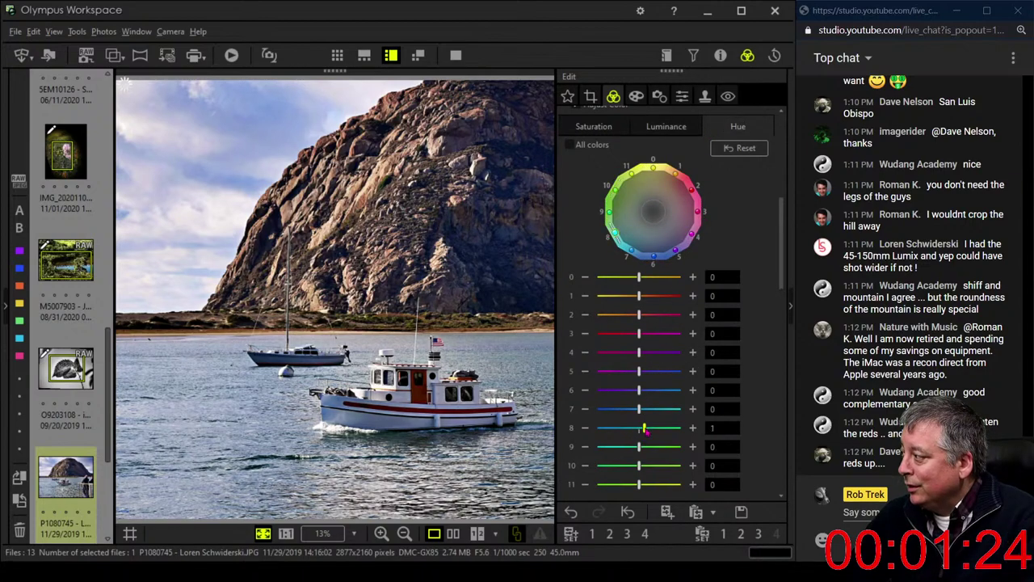
left_click_drag(638, 427, 651, 410)
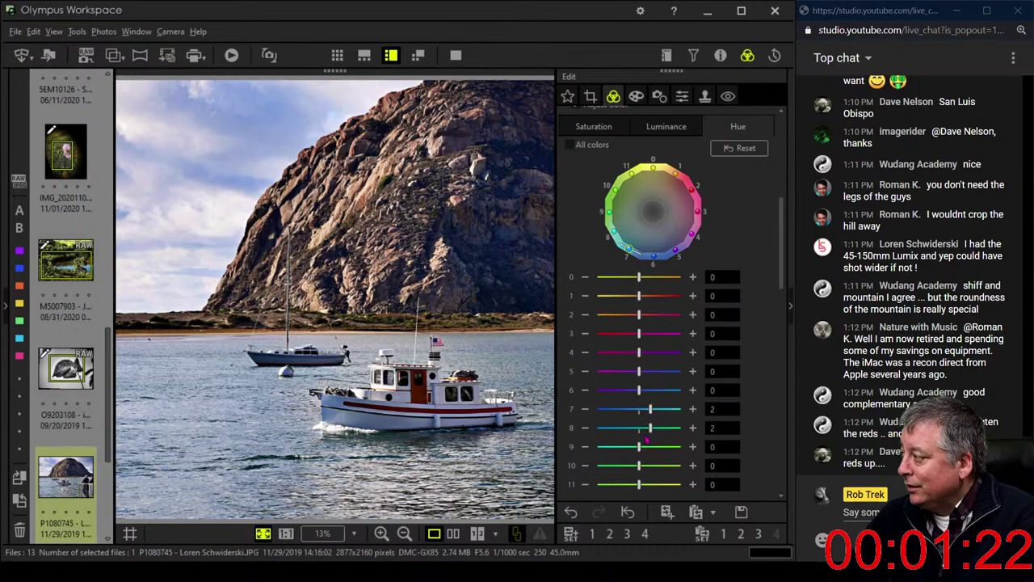
left_click_drag(638, 446, 634, 446)
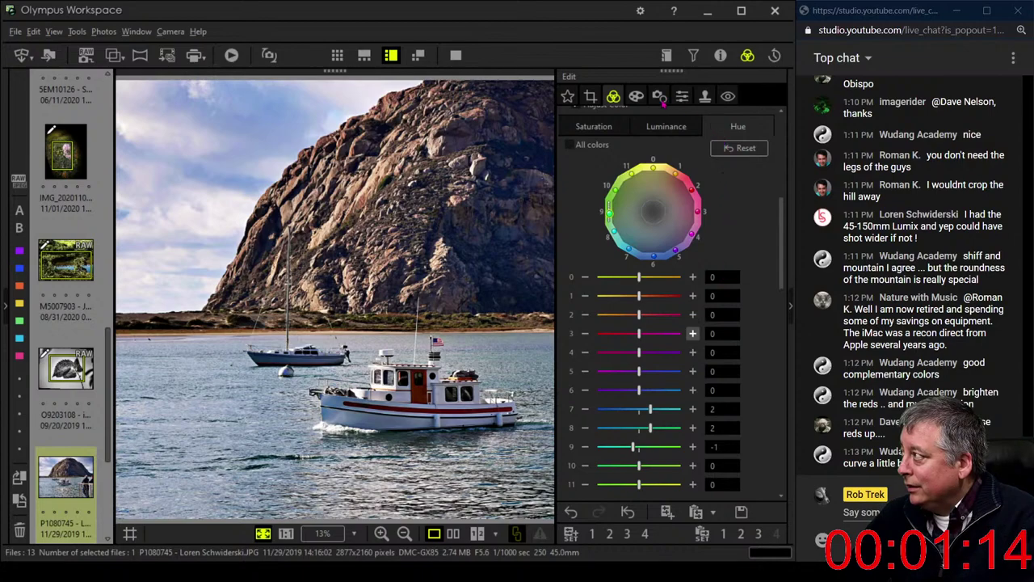
- Set the Adjust Color saturation of color 2 to 6 and of color 3 to 0
left_click(620, 129)
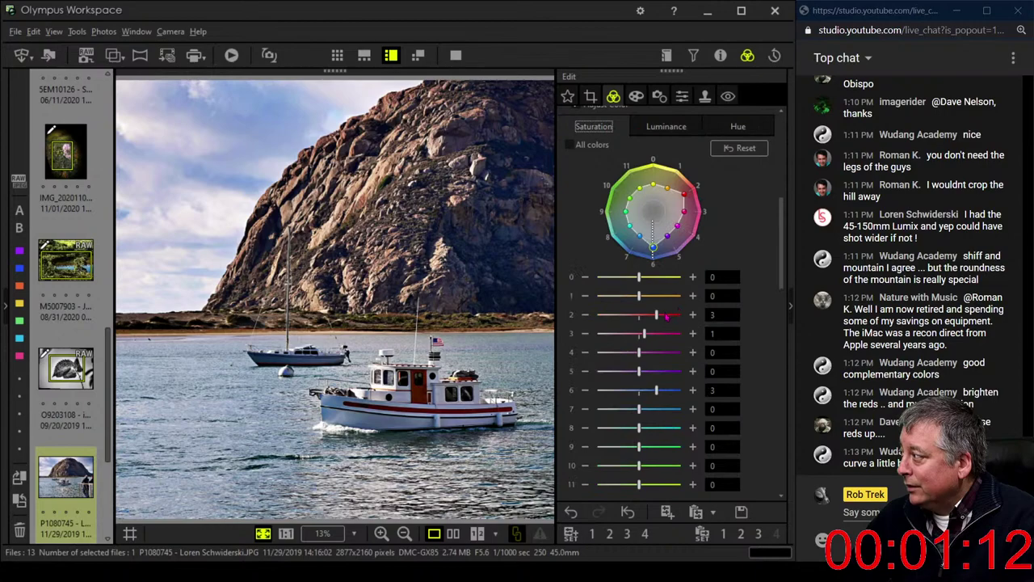
left_click_drag(666, 315, 644, 339)
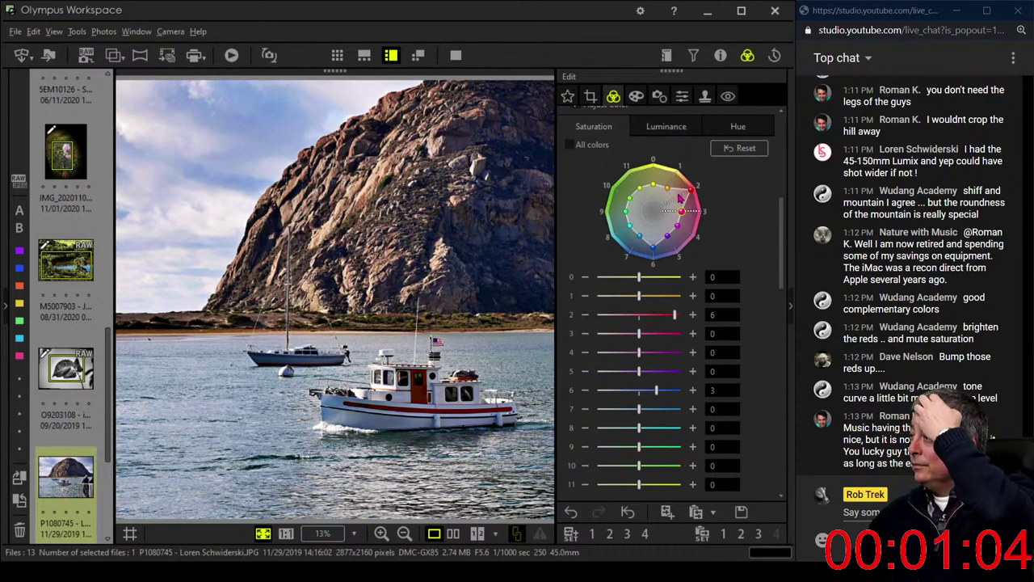
- Add definition to the photo by setting Dehaze to 47 and Clarity to 10
scroll(681, 198, "up", 3)
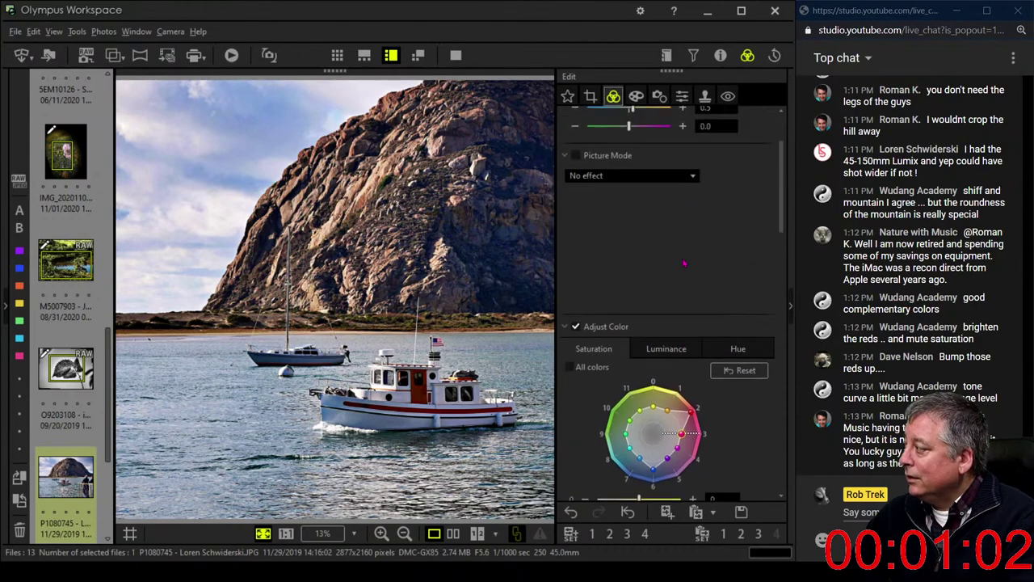
scroll(659, 315, "up", 2)
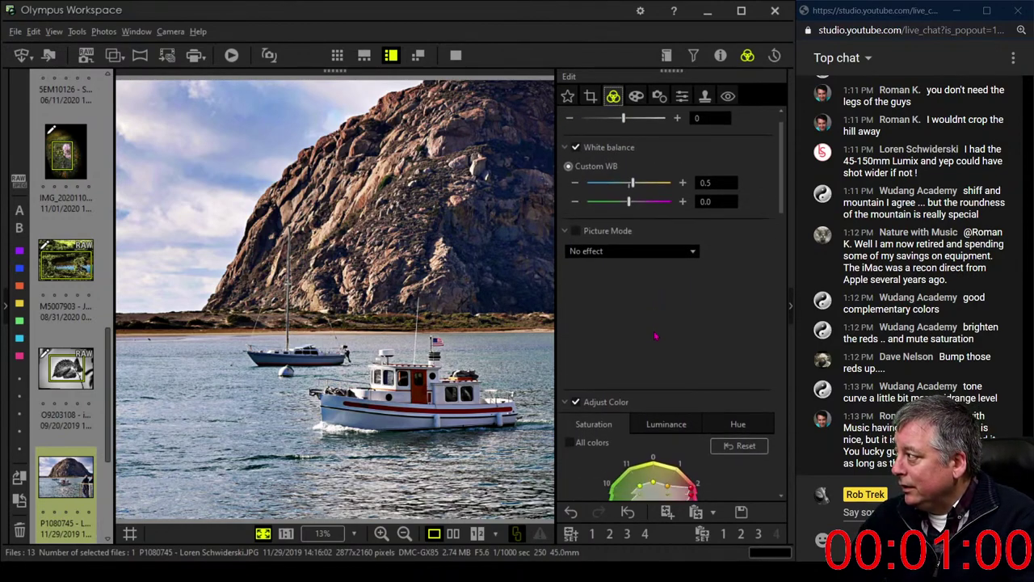
scroll(655, 335, "down", 7)
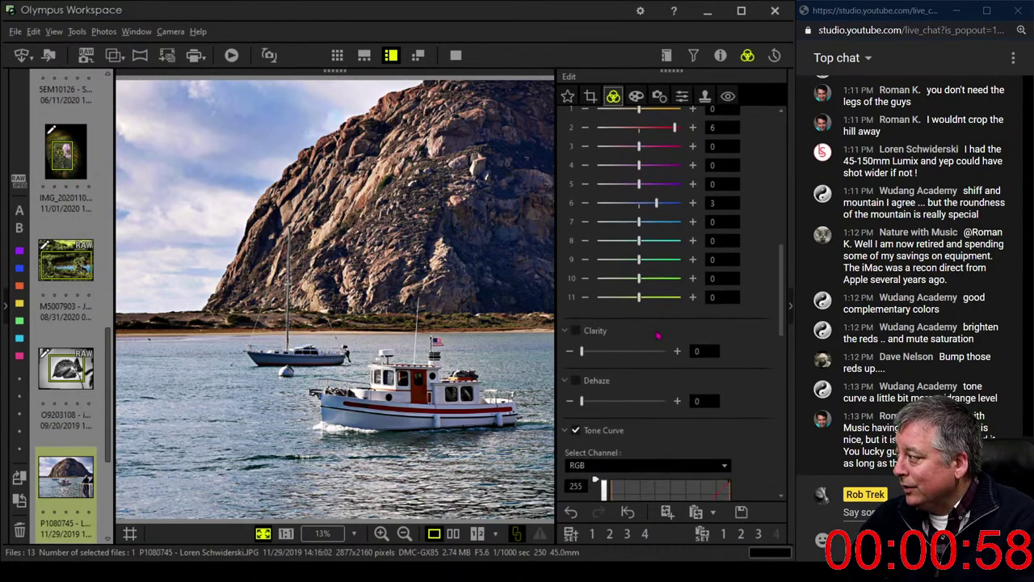
scroll(658, 335, "down", 2)
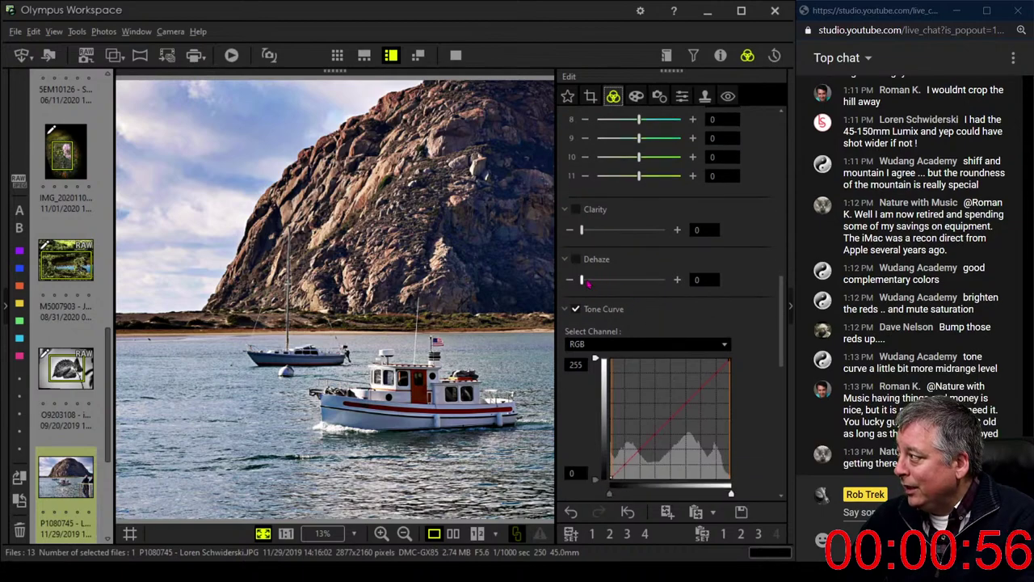
left_click_drag(587, 282, 596, 282)
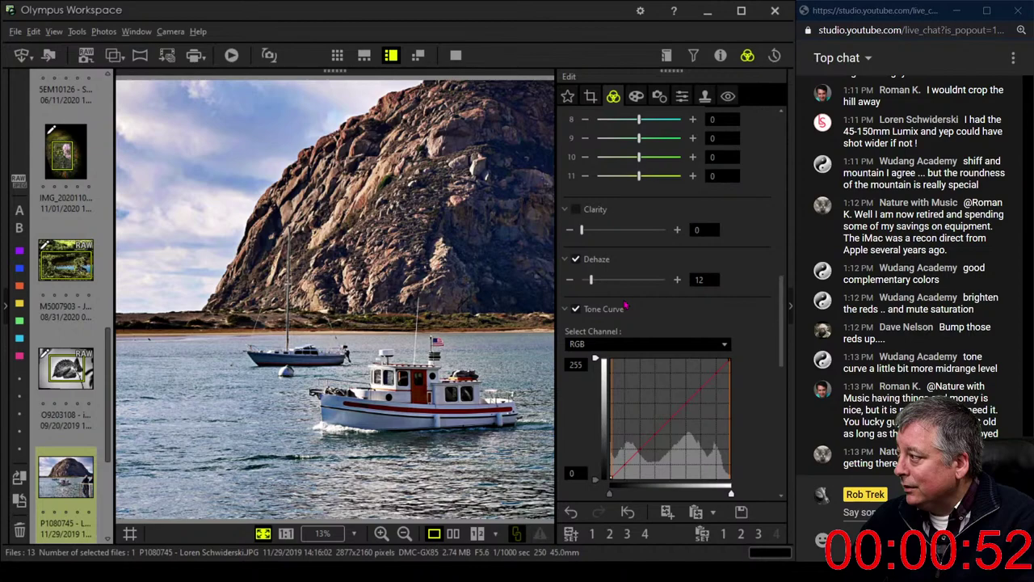
left_click_drag(591, 280, 612, 281)
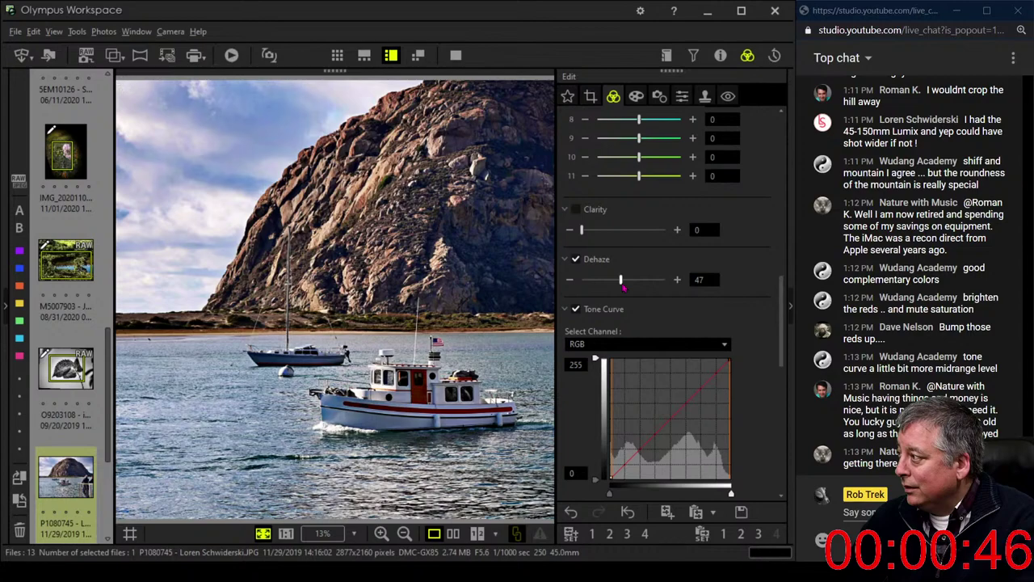
left_click(597, 234)
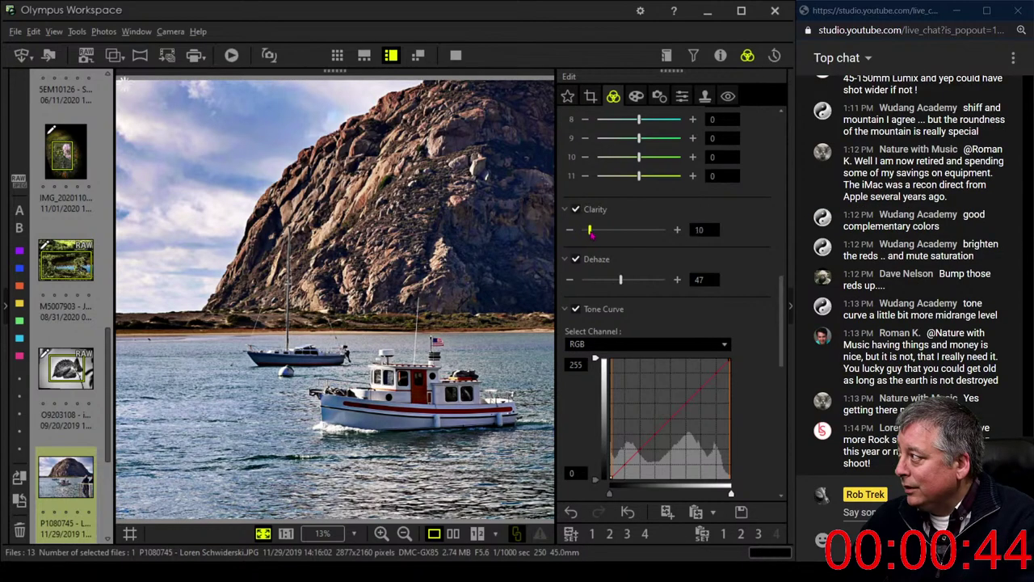
- Try anchoring the midtones of the RGB tone curve while pulling the shadows down slightly, and reset the curve
scroll(688, 302, "down", 5)
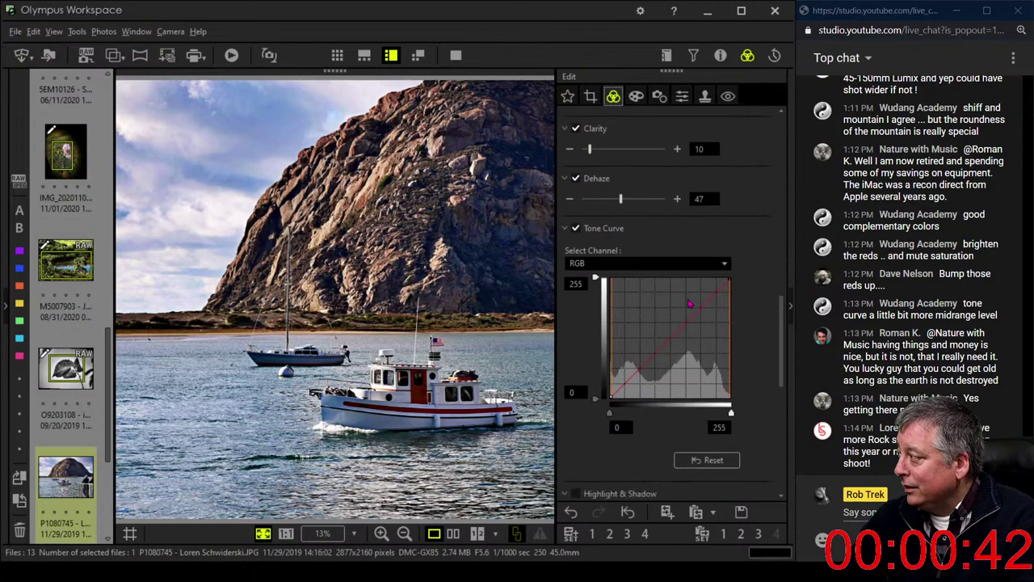
scroll(689, 304, "up", 1)
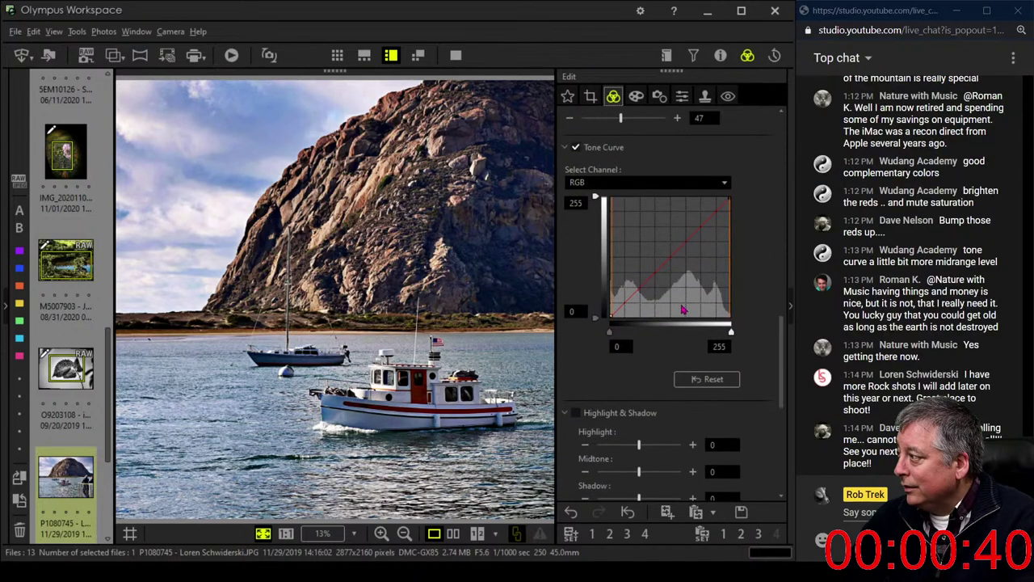
left_click(659, 267)
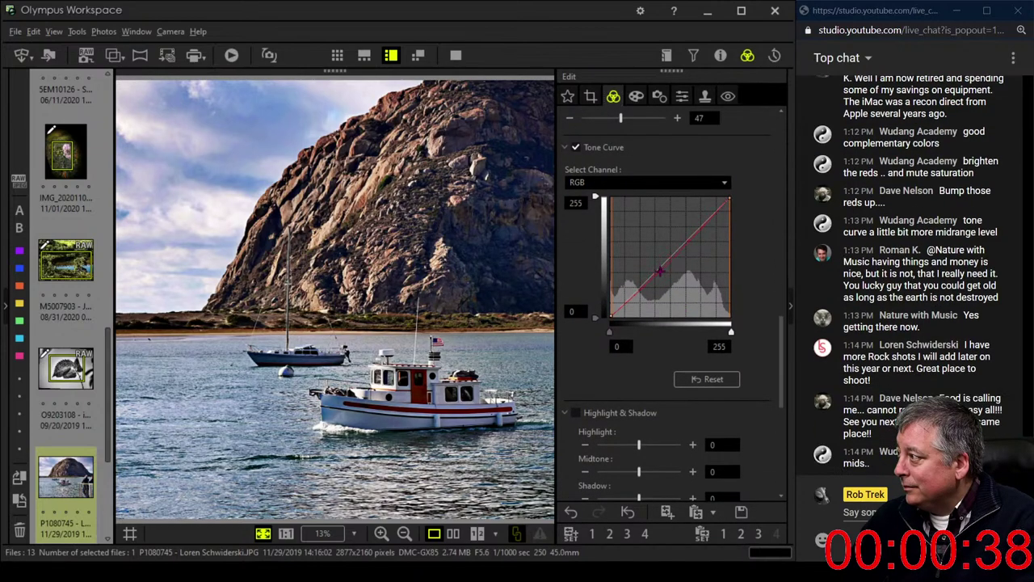
left_click_drag(660, 271, 628, 307)
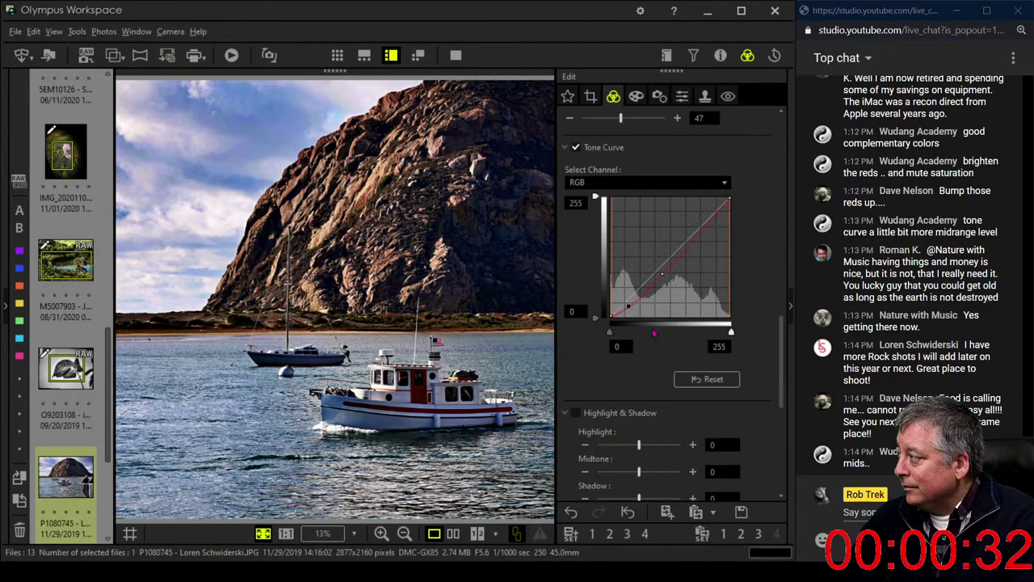
left_click(707, 379)
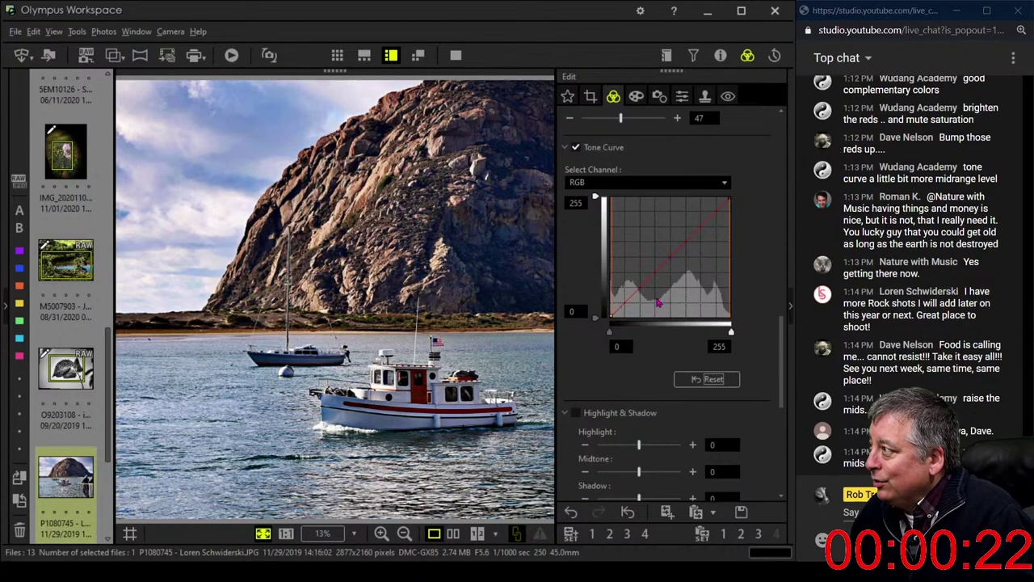
- Darken the photo by adding a shadow point to the RGB tone curve and pulling it down
left_click(624, 311)
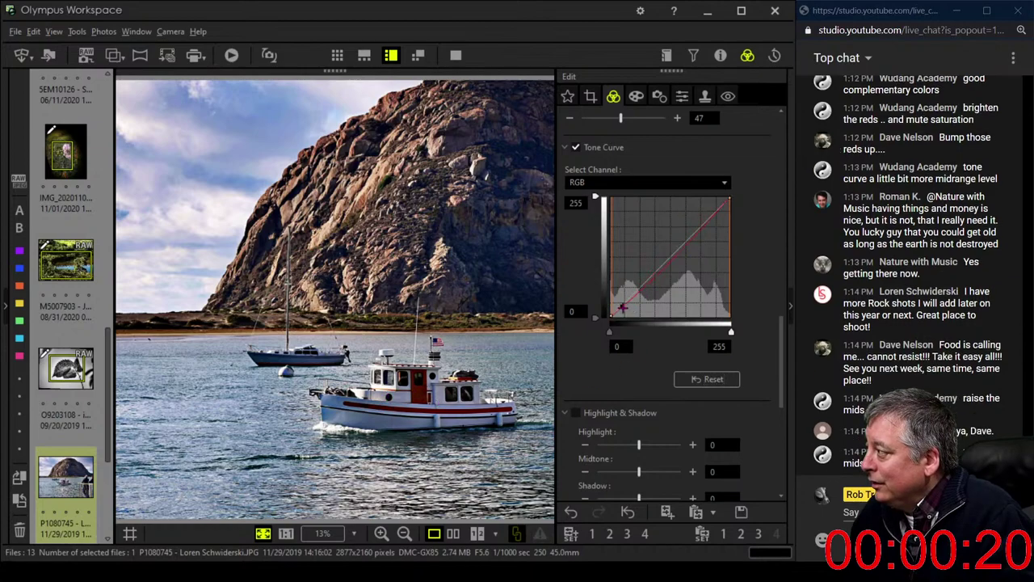
mouse_move(623, 310)
left_mouse_down()
mouse_move(630, 322)
mouse_move(623, 307)
mouse_move(629, 314)
left_mouse_up()
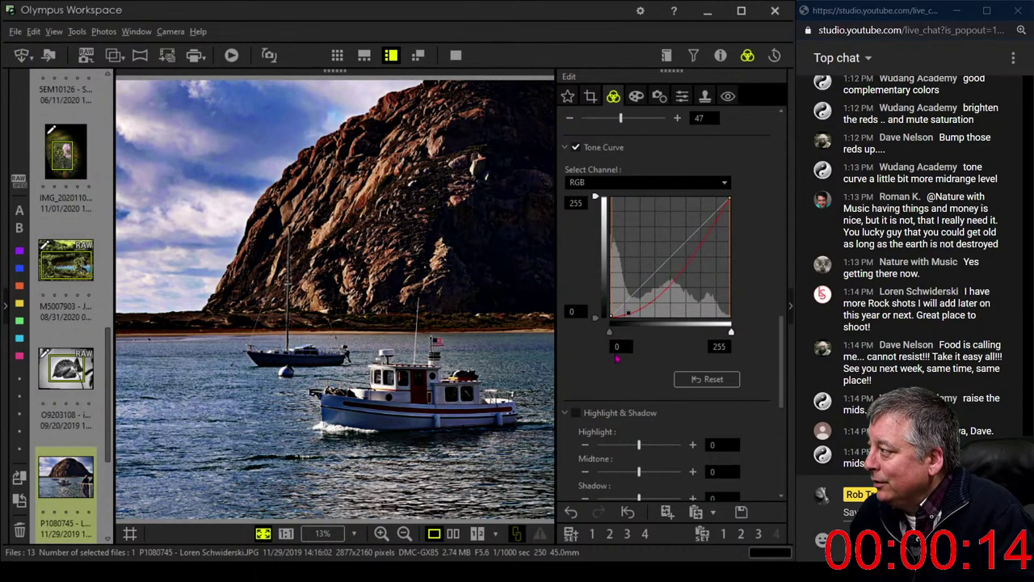
- Apply a manual Gradation adjustment with a value of 63
scroll(616, 358, "down", 10)
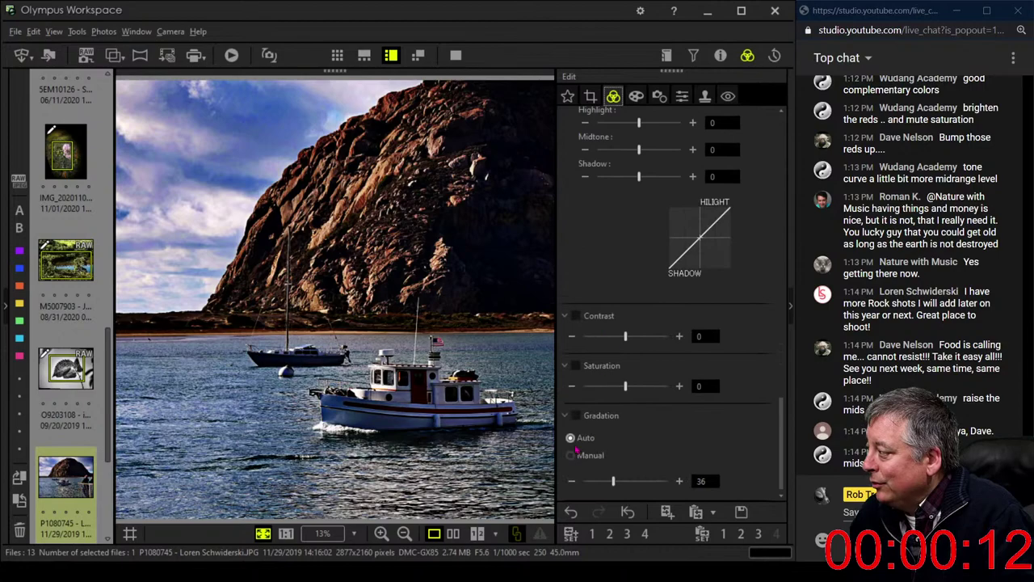
left_click(573, 454)
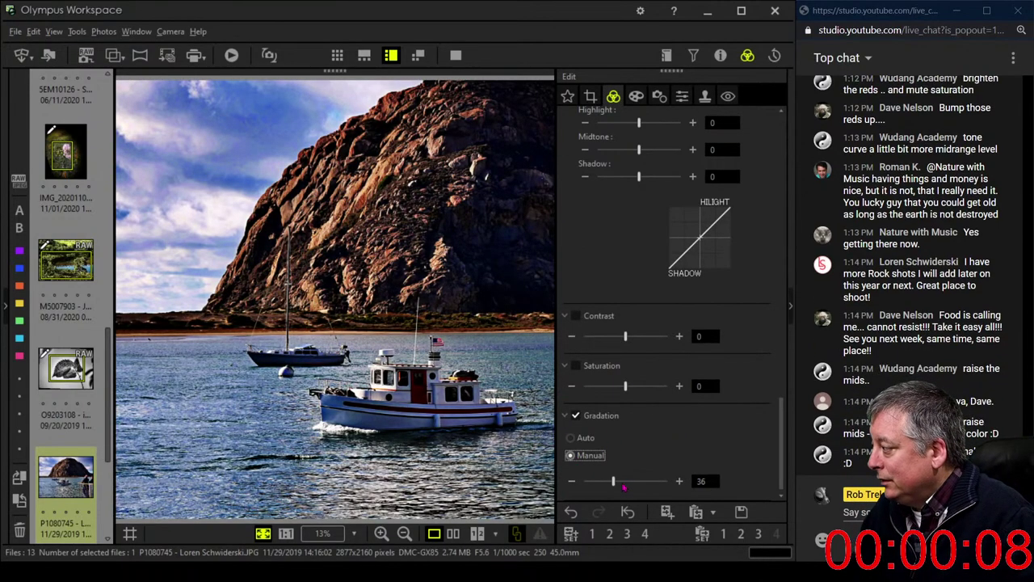
left_click_drag(614, 482, 619, 483)
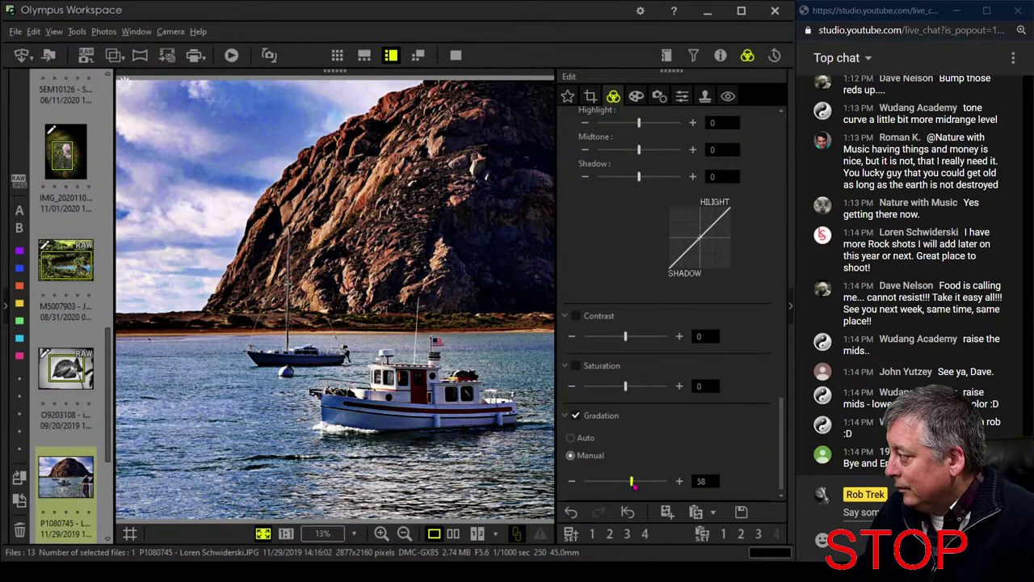
left_click_drag(633, 484, 640, 486)
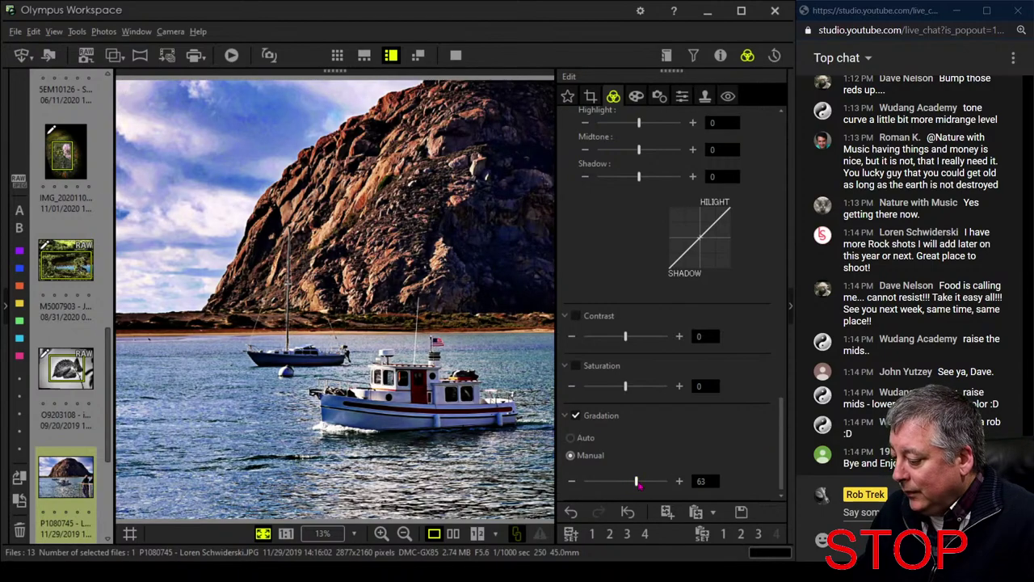
- Move the shadow point on the RGB tone curve slightly up and toward the midtones to soften the darkening
left_click_drag(780, 440, 802, 378)
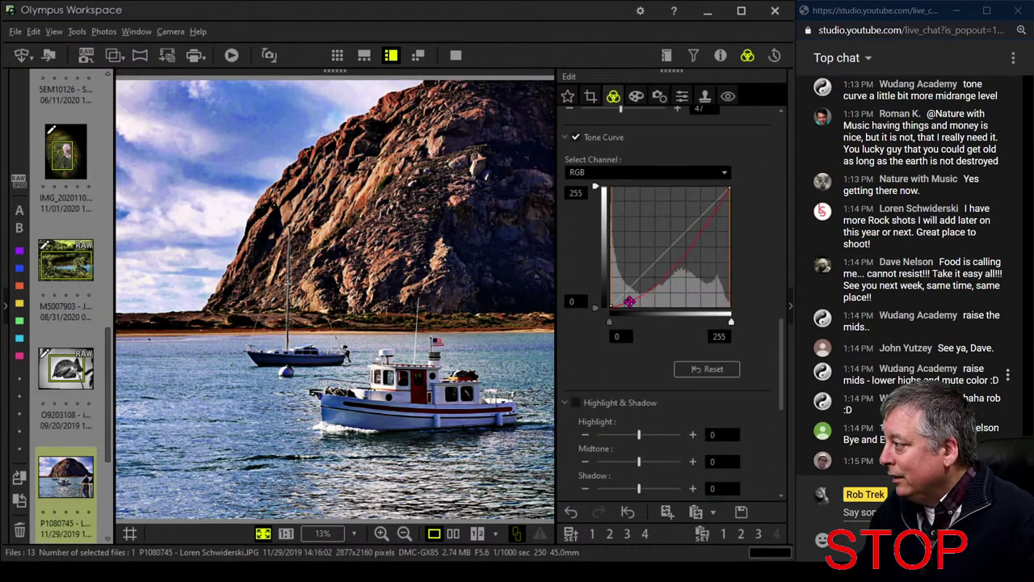
left_click_drag(629, 300, 634, 301)
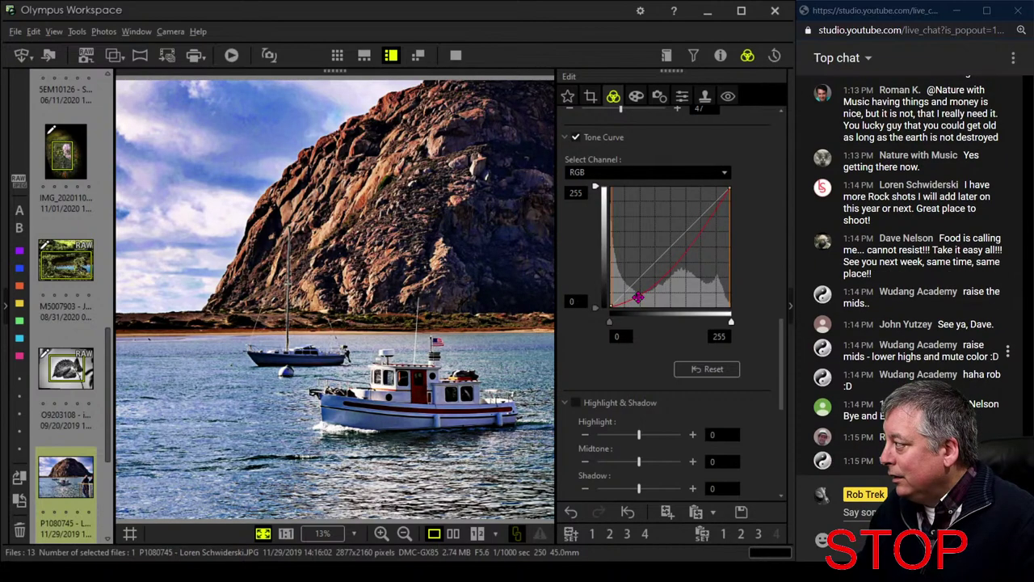
- Mute the photo's overall colors by setting Saturation to -17
scroll(781, 350, "down", 5)
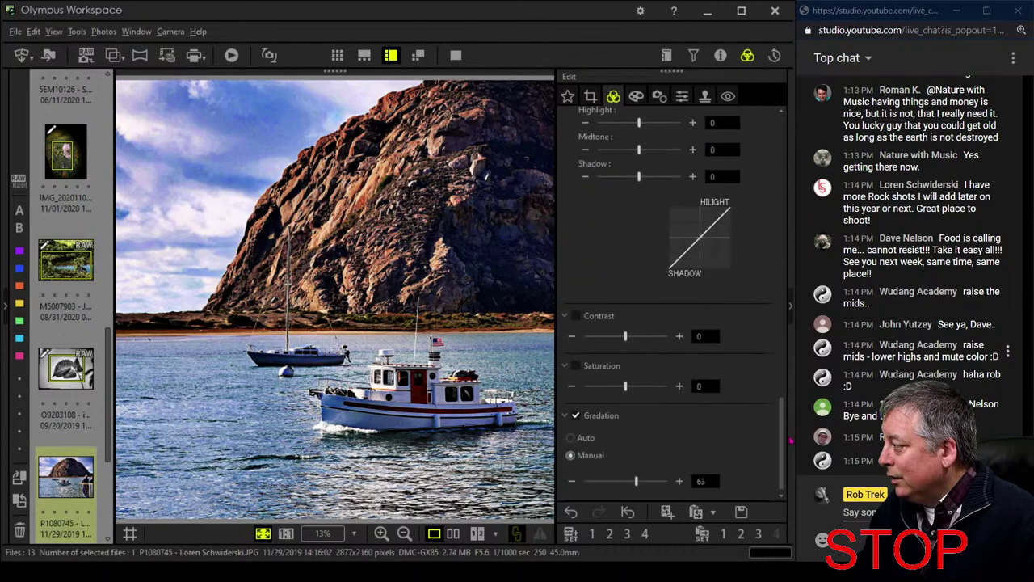
left_click_drag(625, 389, 617, 389)
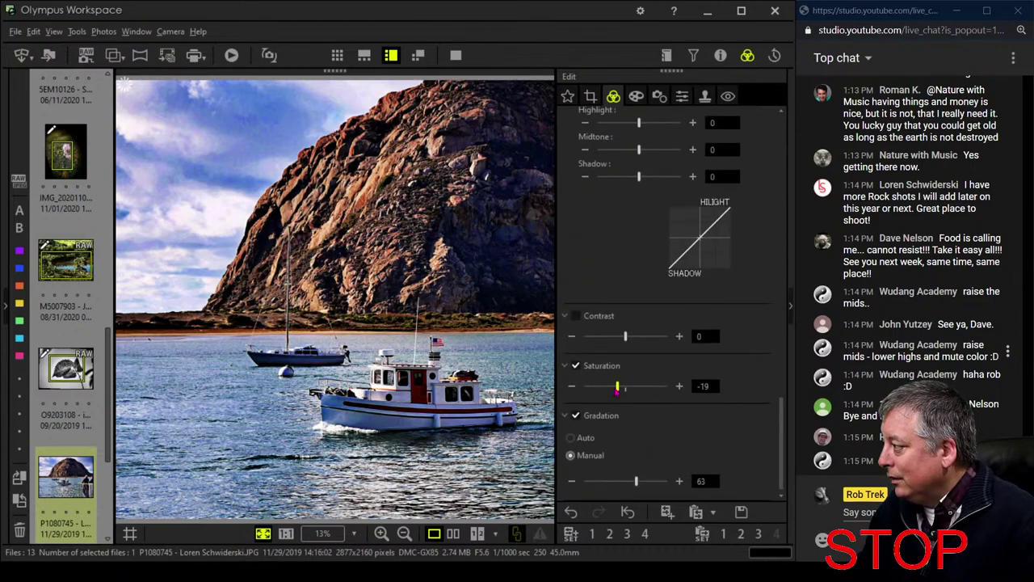
left_click_drag(616, 389, 618, 390)
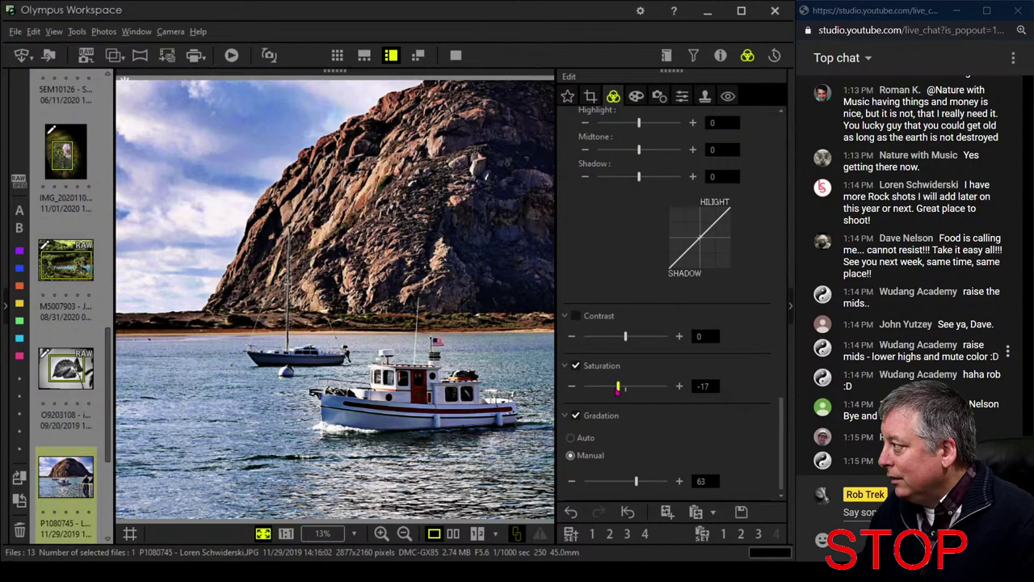
- Compare the edited photo with the original side by side in full screen, and return to the single-image view
left_click(452, 533)
left_click(455, 55)
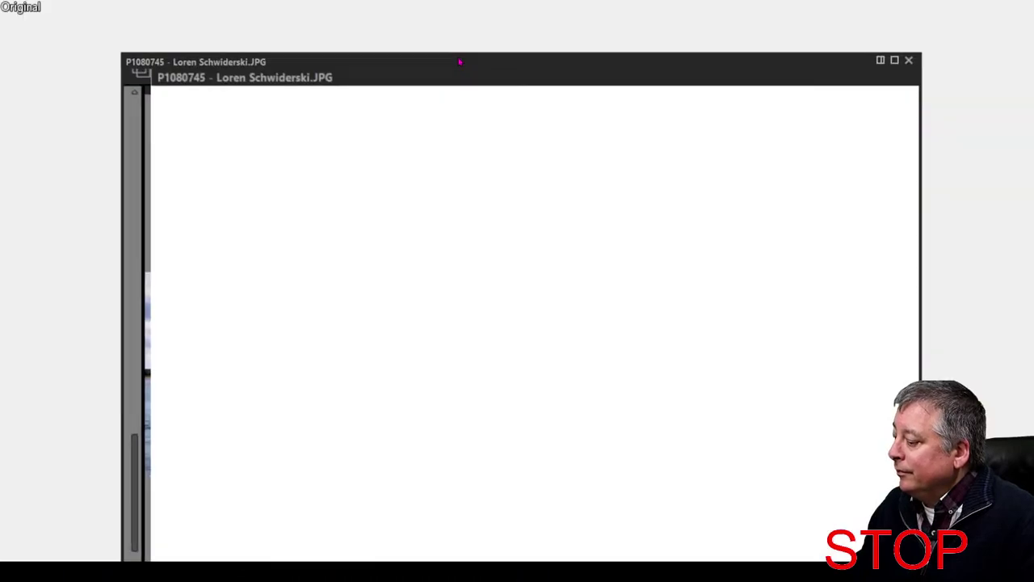
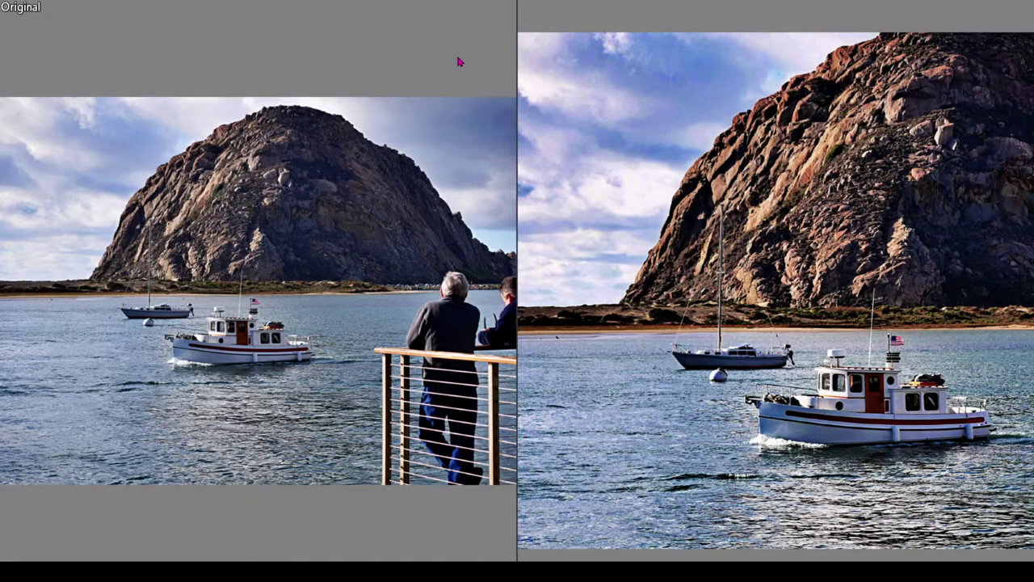
key("Escape")
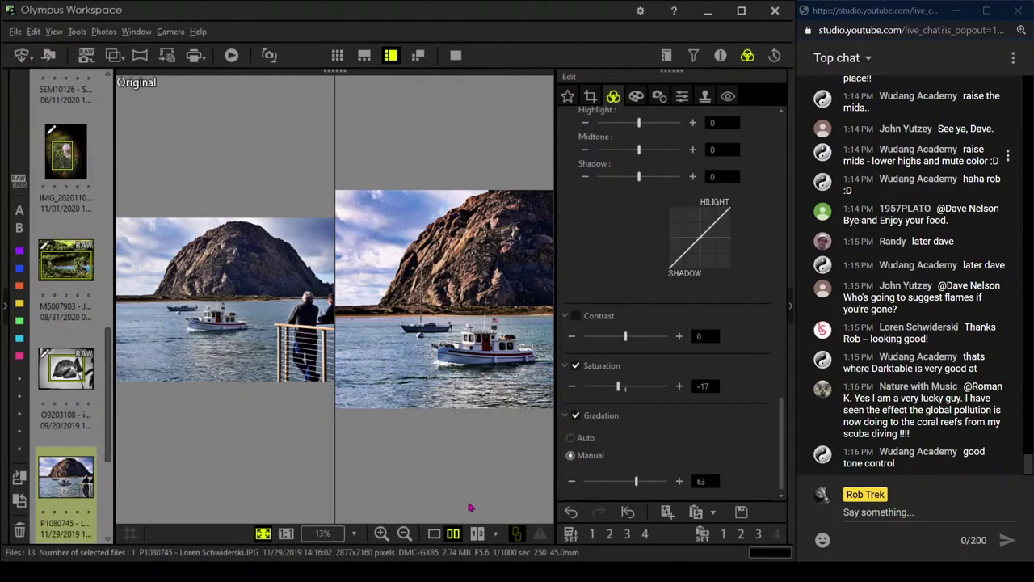
left_click(434, 533)
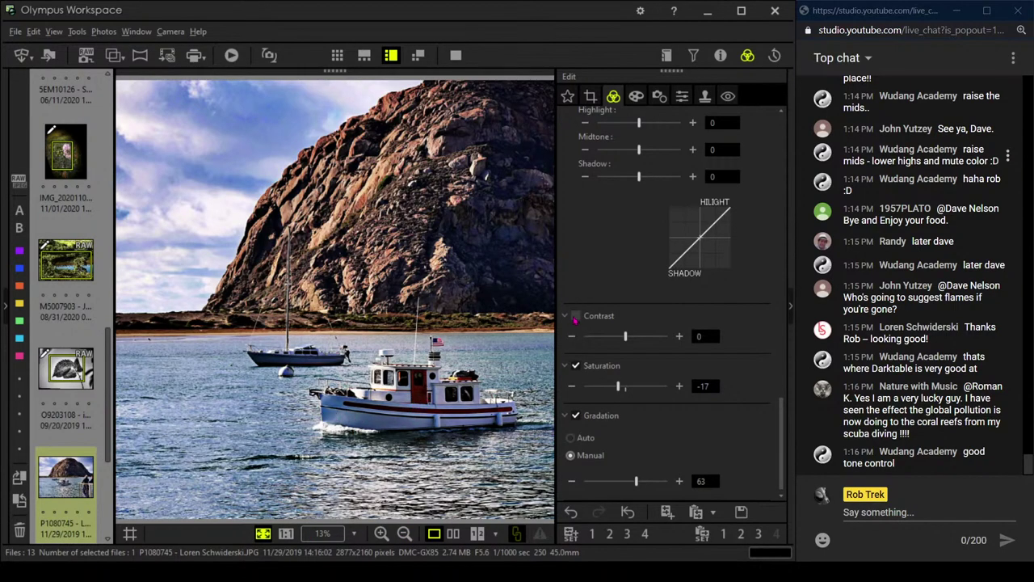
scroll(575, 319, "up", 3)
scroll(651, 249, "up", 10)
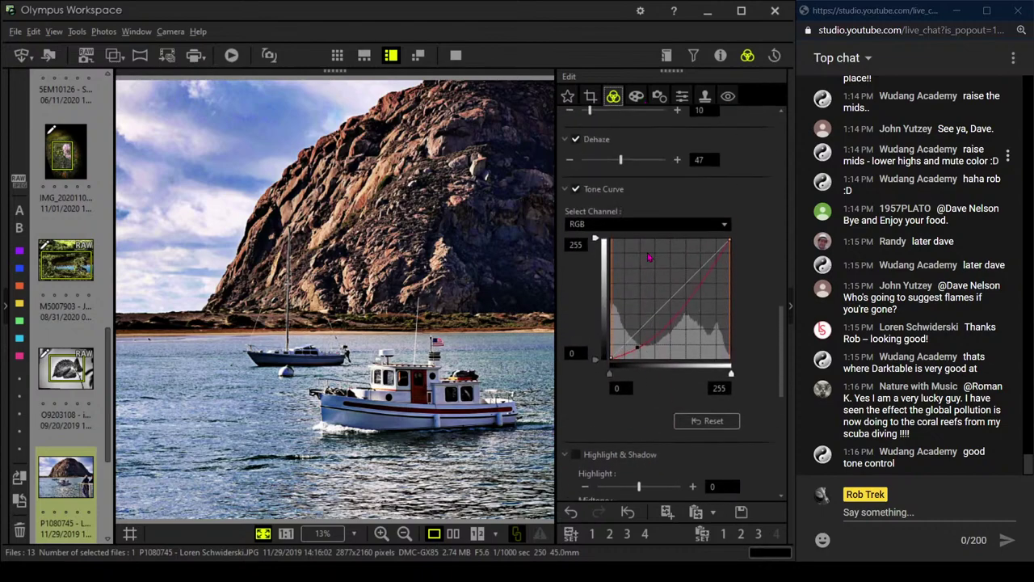
left_click_drag(656, 247, 643, 253)
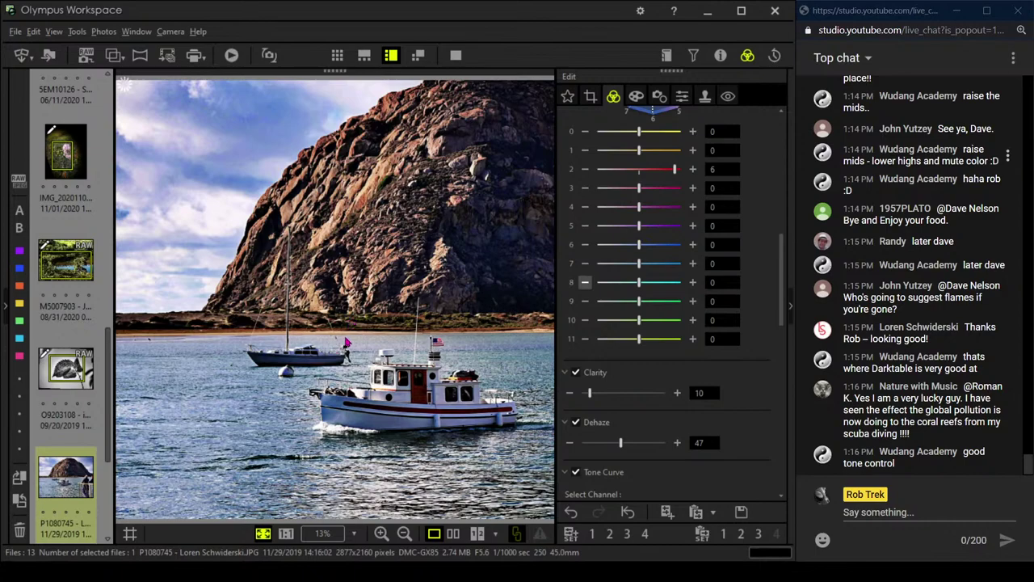
- Open the raw jungle waterfall photo P9161625 and check its shooting details
scroll(71, 481, "down", 2)
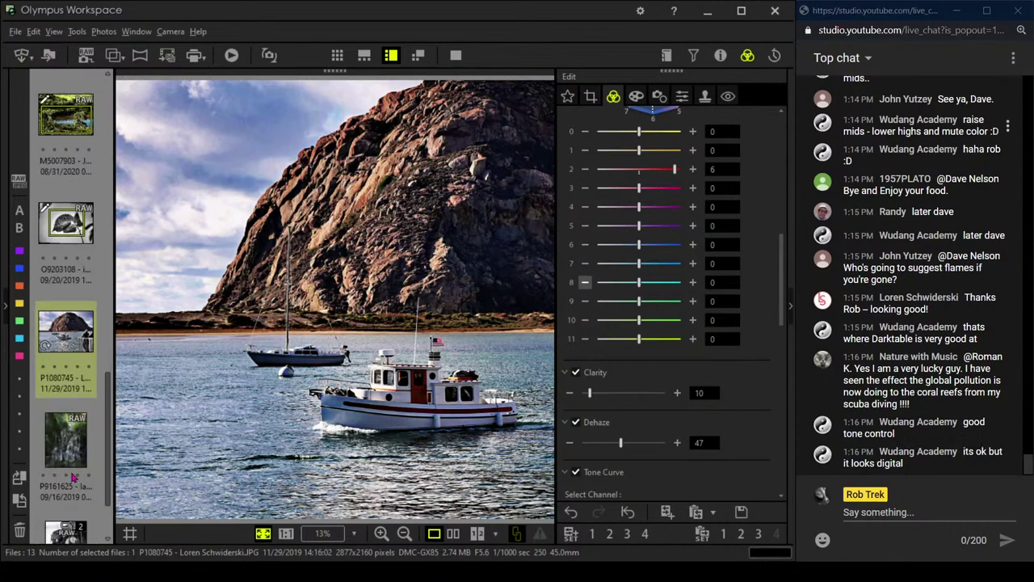
left_click(75, 454)
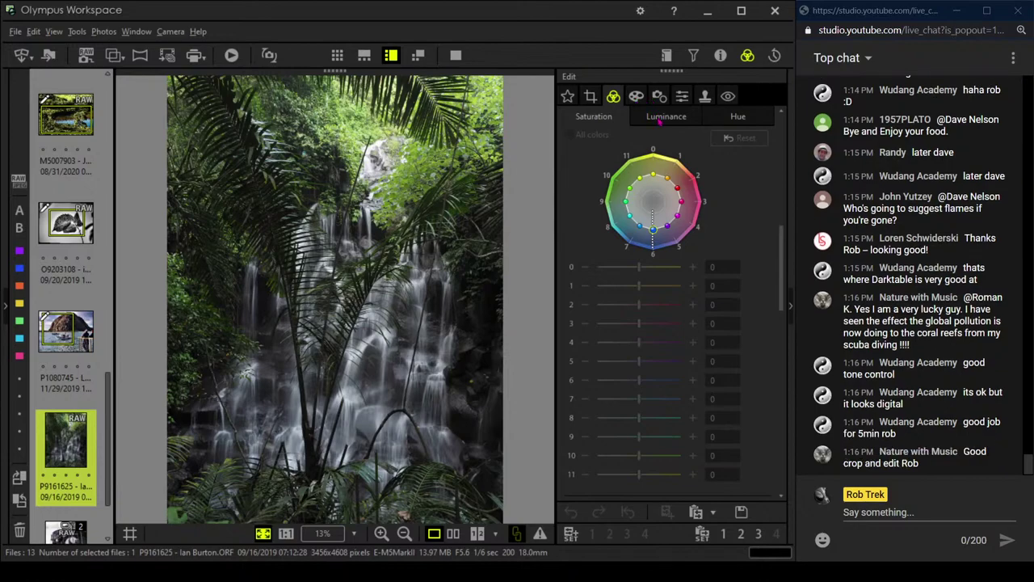
left_click(719, 55)
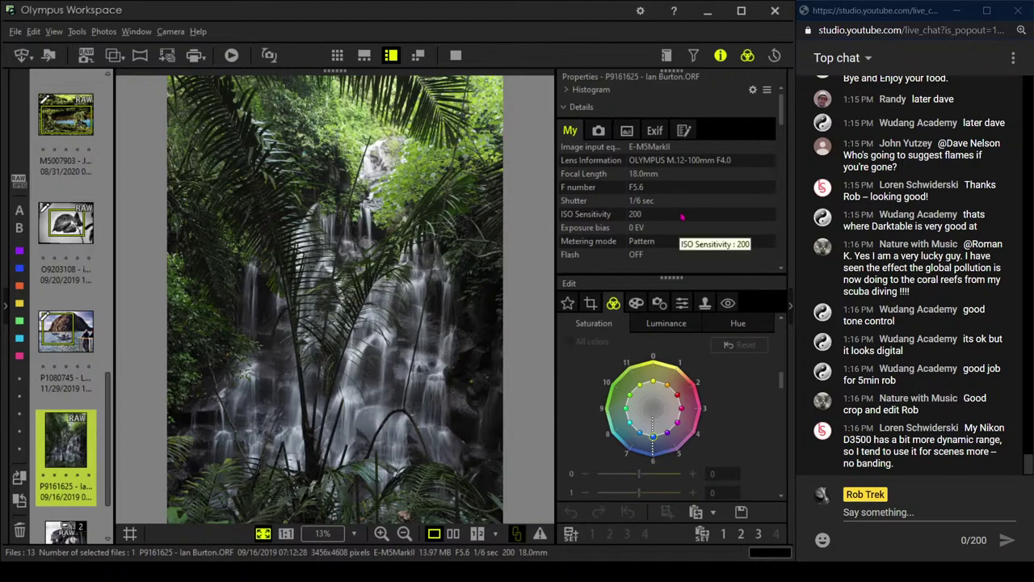
left_click(718, 57)
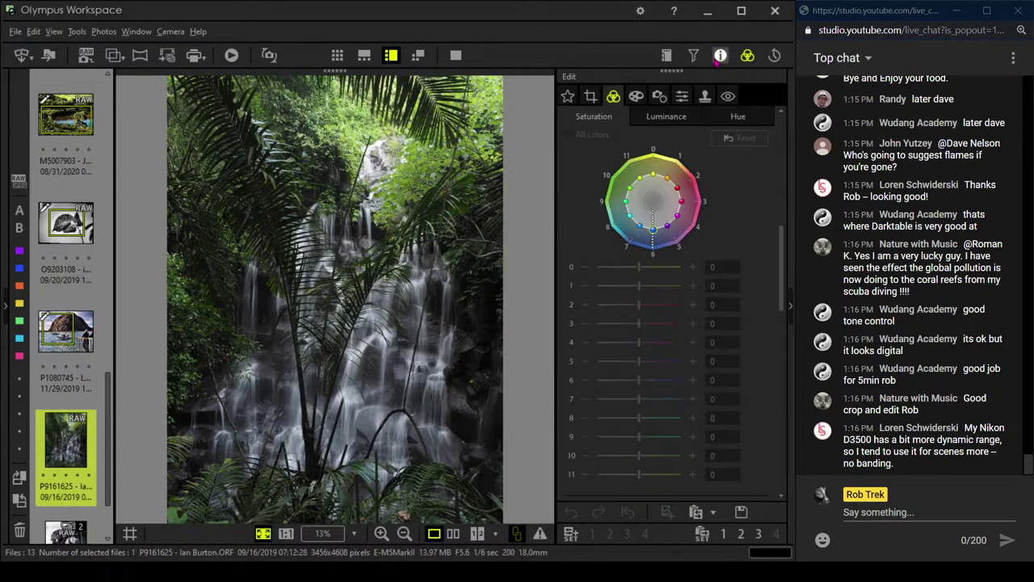
- Apply the Soft Focus art filter to the waterfall photo
left_click(636, 96)
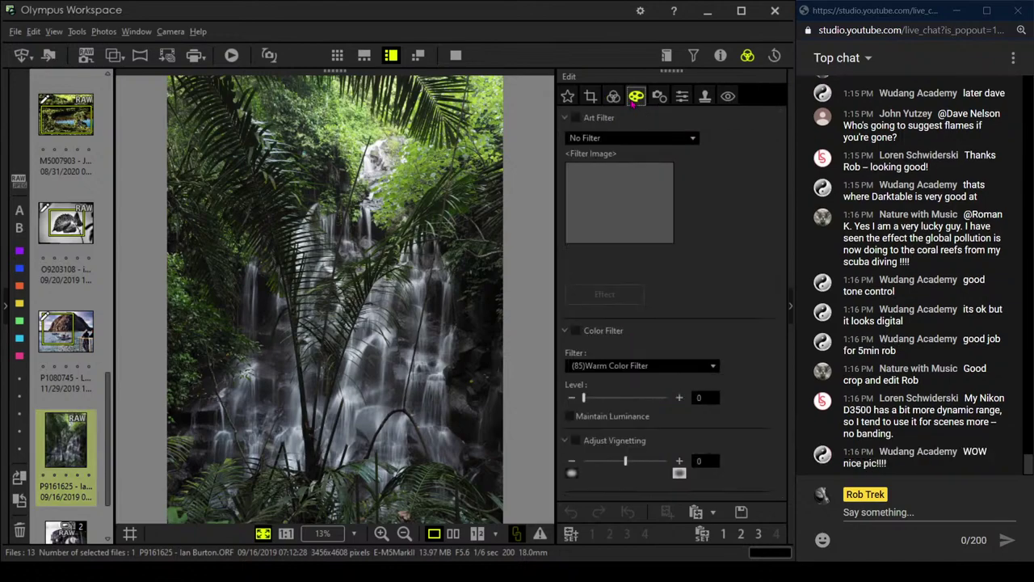
left_click(628, 138)
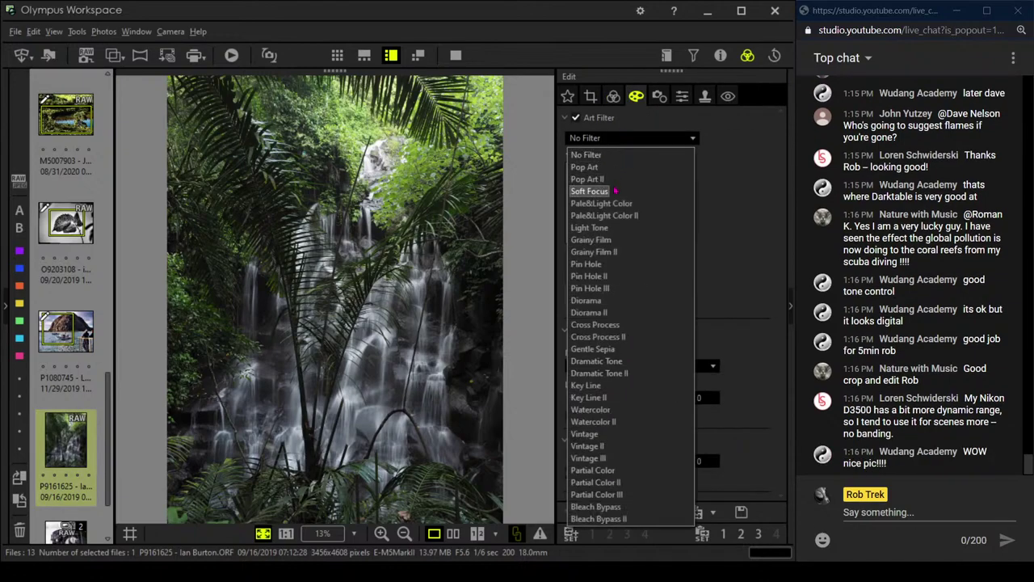
left_click(614, 190)
- Warm the waterfall photo by setting its custom white balance to 8000 K
left_click(612, 97)
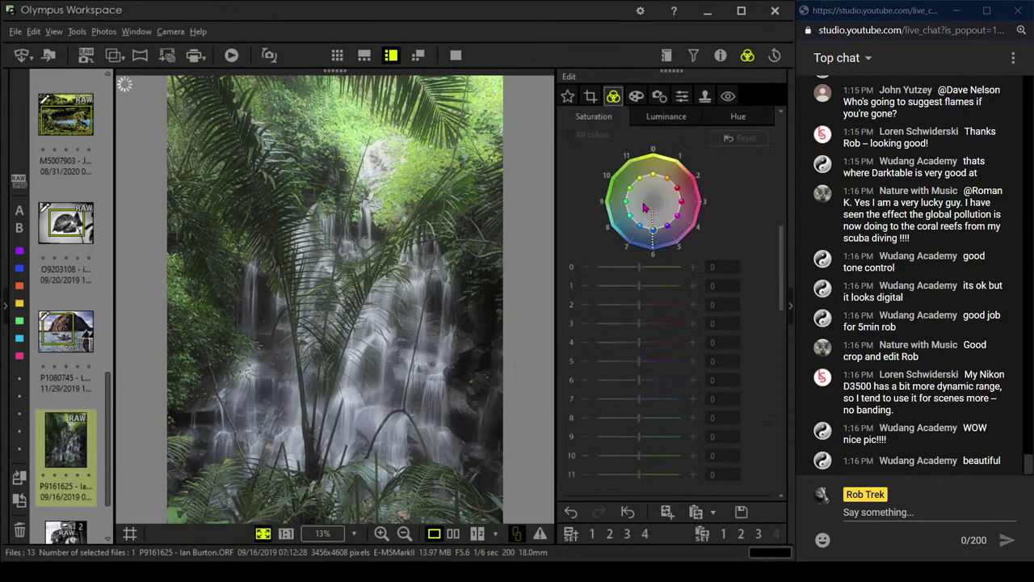
left_click_drag(776, 298, 775, 189)
left_click(701, 291)
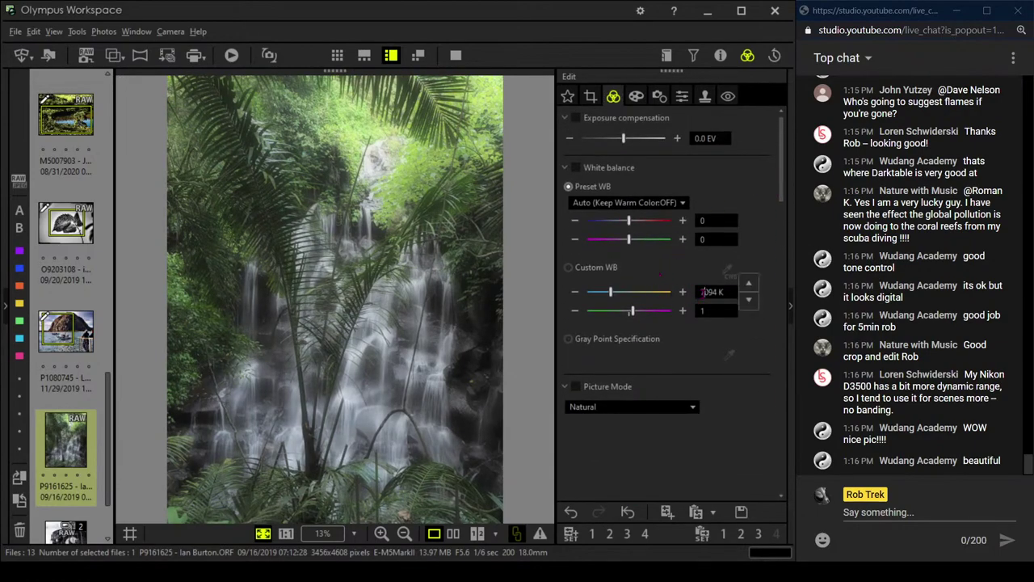
double_click(701, 292)
type("8000K")
key("Return")
left_click_drag(787, 182, 776, 381)
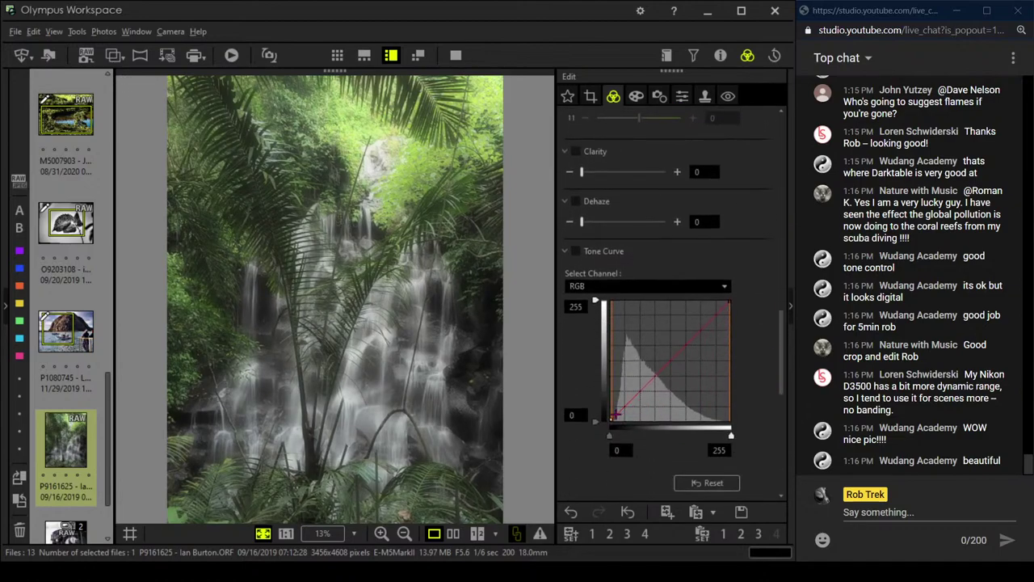
left_click_drag(620, 414, 616, 419)
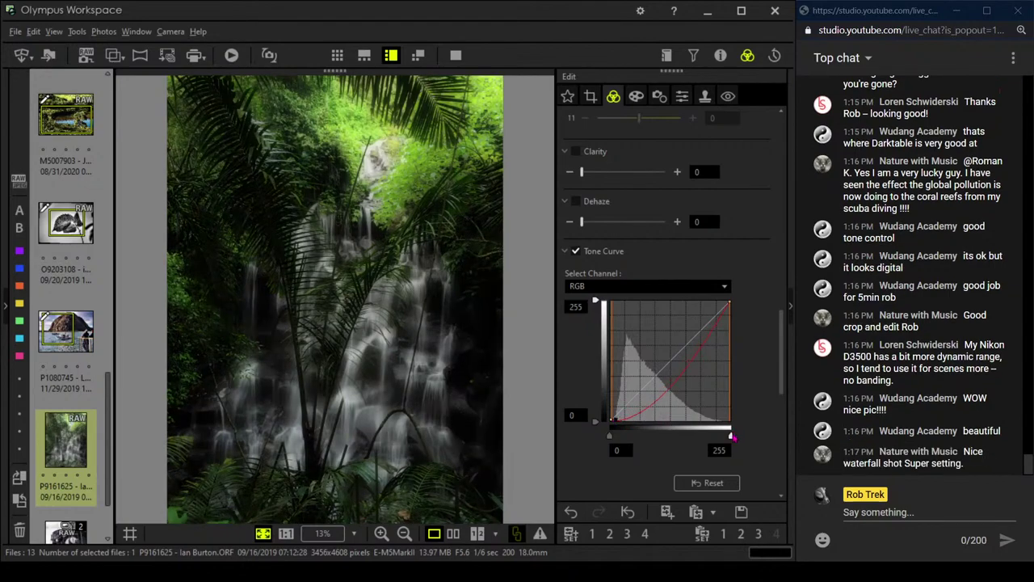
left_click_drag(731, 437, 707, 440)
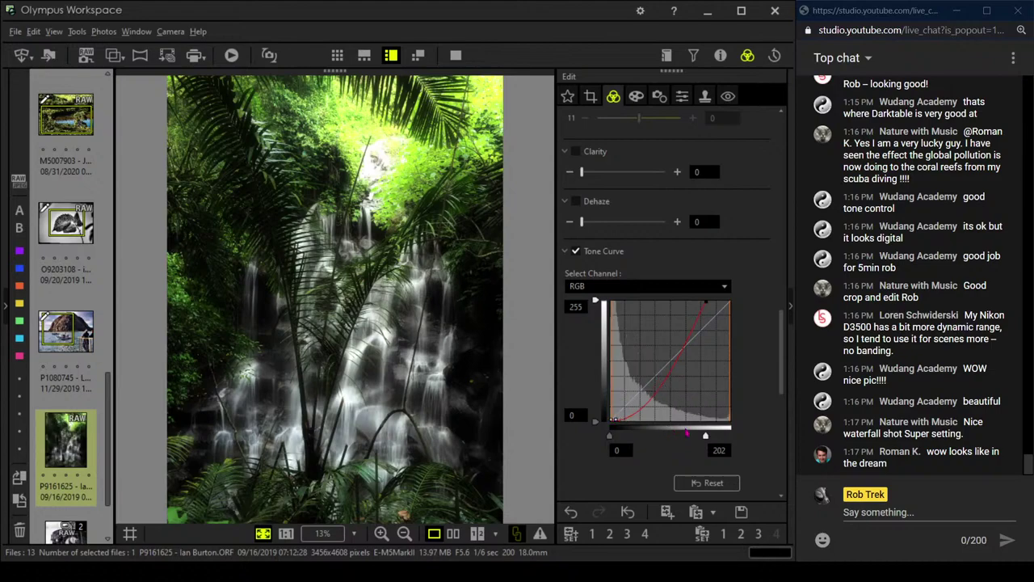
left_click(709, 482)
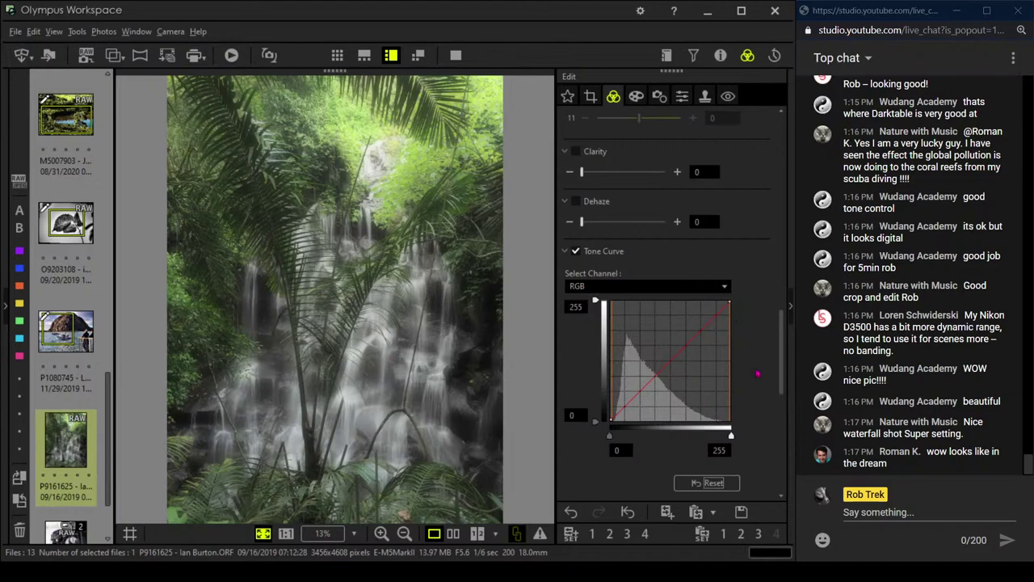
- Darken the waterfall photo by setting exposure compensation to -0.9 EV
left_click_drag(780, 380, 780, 166)
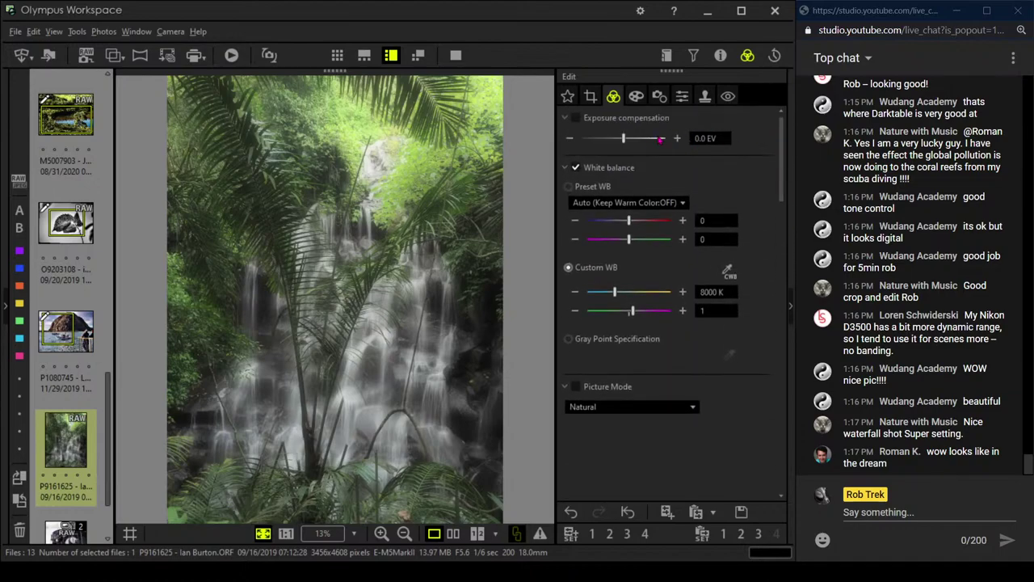
left_click_drag(623, 139, 606, 143)
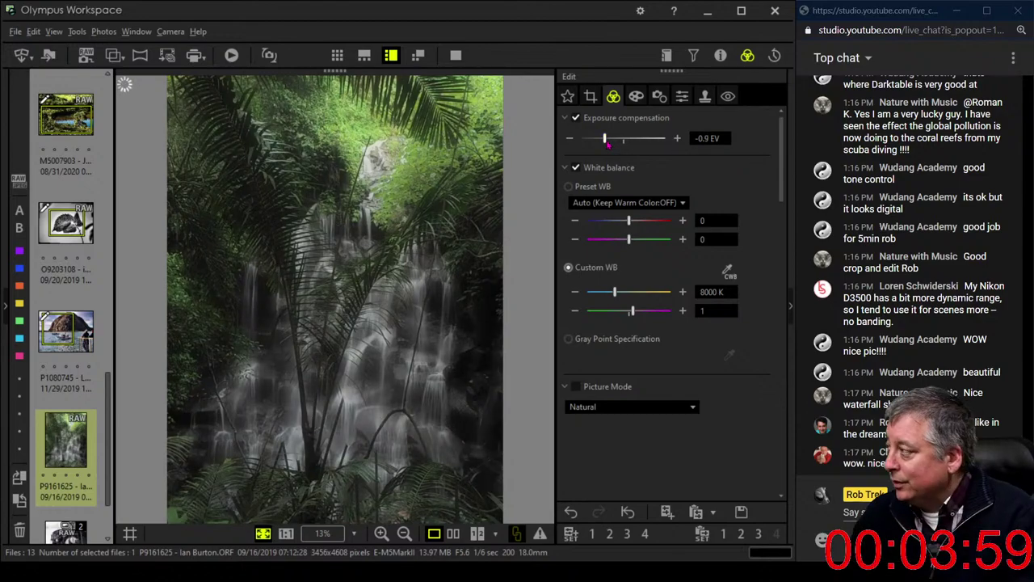
- Add contrast with the RGB tone curve, using a lowered shadow point and a point raised well above the diagonal in the lower midtones
scroll(771, 285, "down", 5)
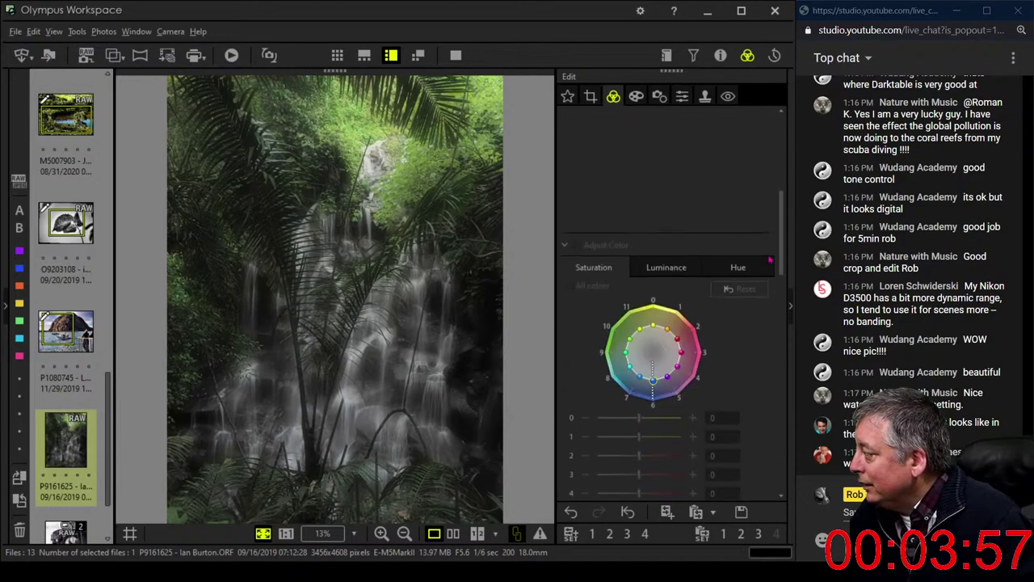
scroll(770, 284, "down", 8)
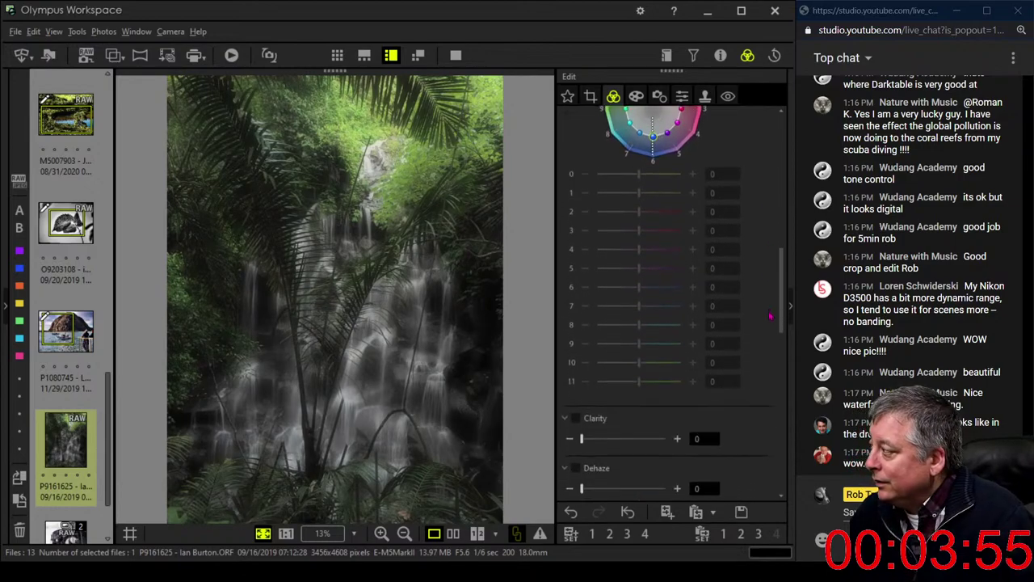
left_click_drag(776, 374, 778, 416)
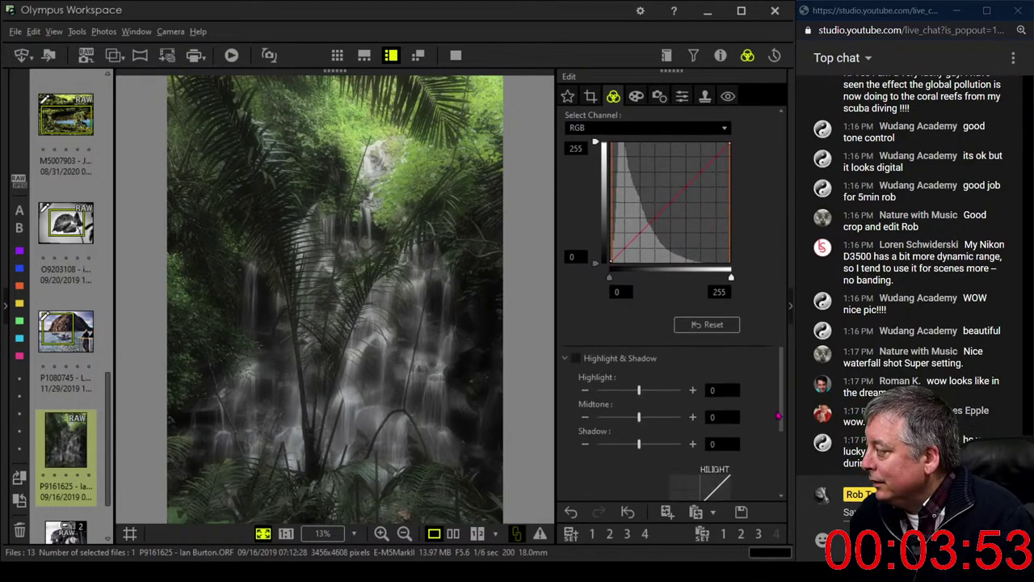
scroll(778, 416, "up", 3)
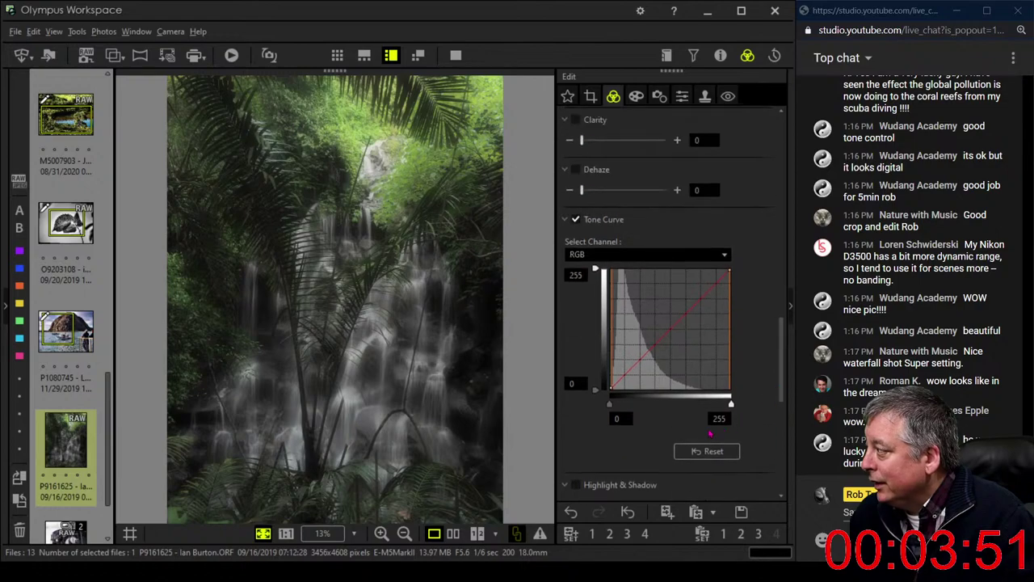
left_click_drag(619, 380, 637, 350)
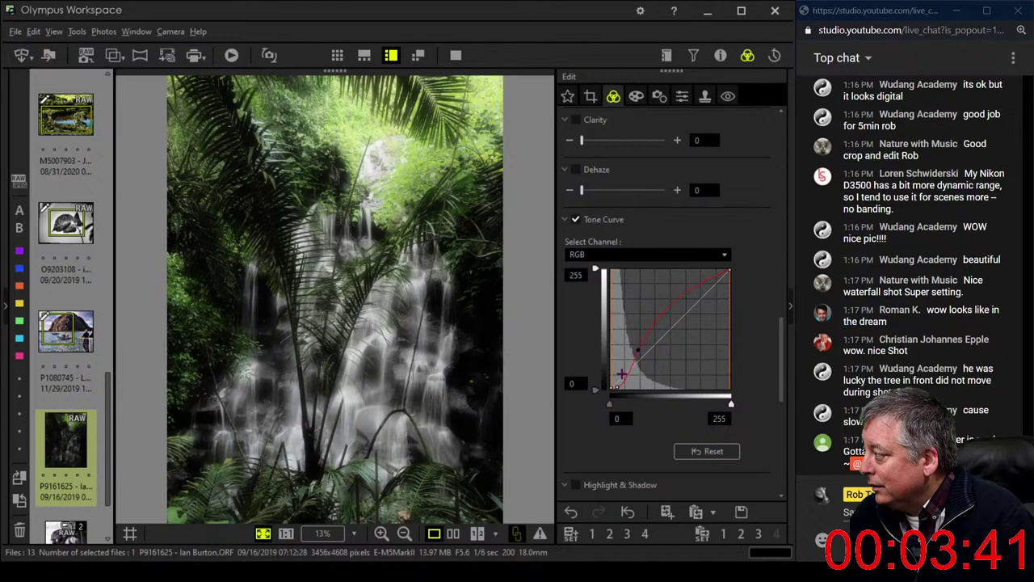
left_click_drag(618, 387, 623, 386)
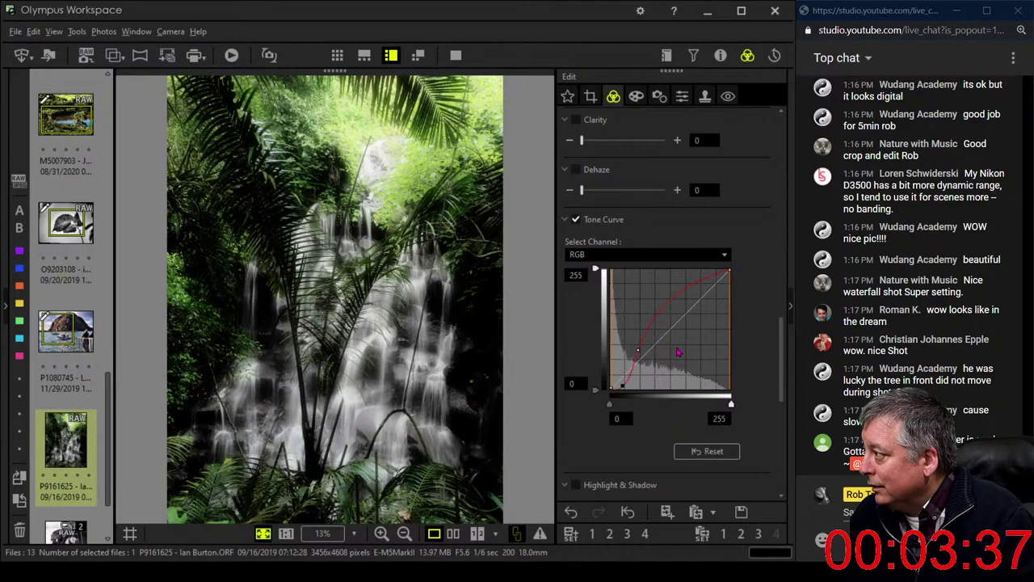
left_click_drag(638, 350, 643, 333)
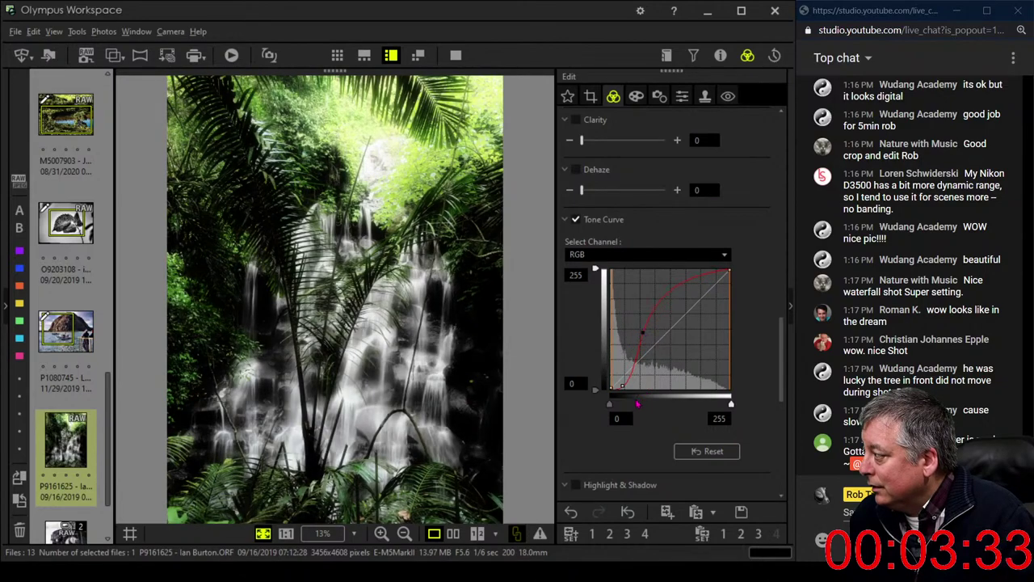
left_click_drag(623, 386, 624, 381)
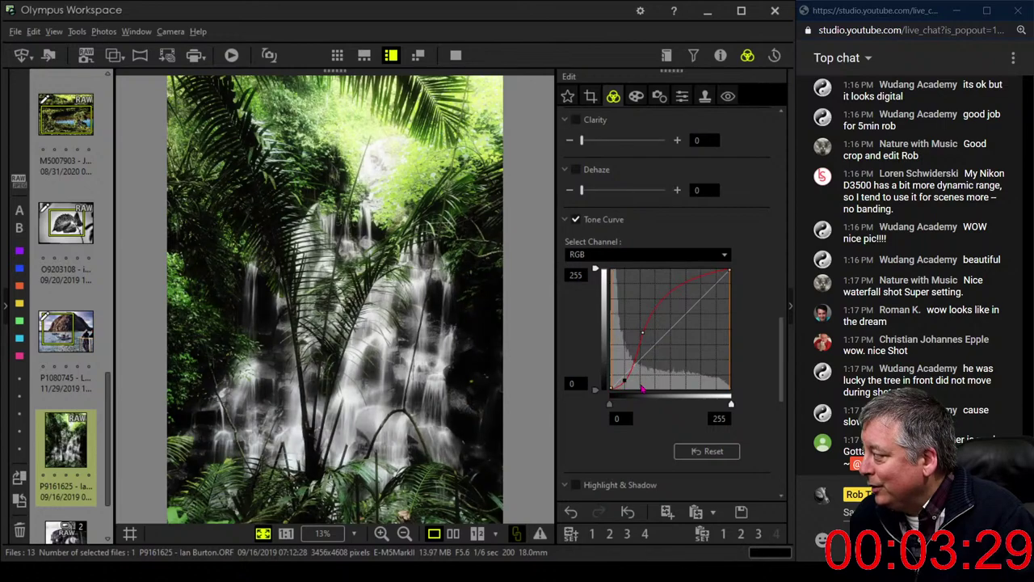
left_click_drag(623, 380, 625, 381)
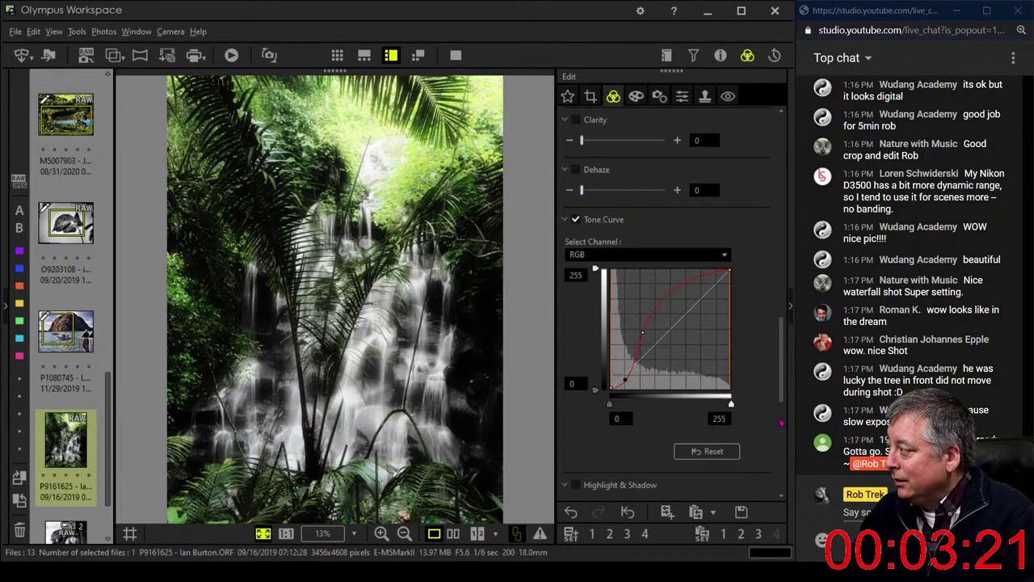
- Shift the raised RGB tone curve point toward the midtones and lift the shadow point close to the diagonal
scroll(783, 393, "up", 1)
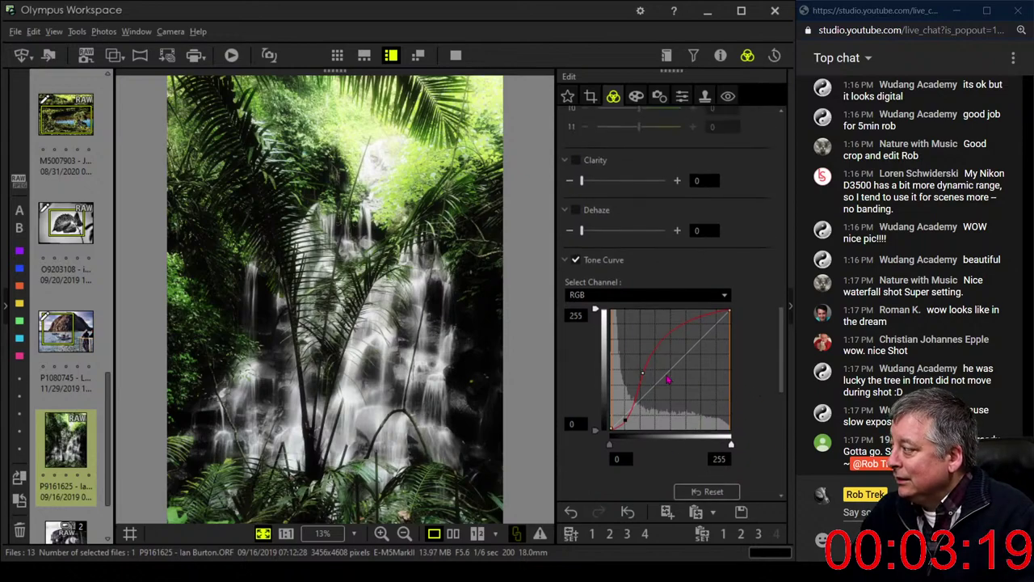
left_click_drag(642, 373, 670, 345)
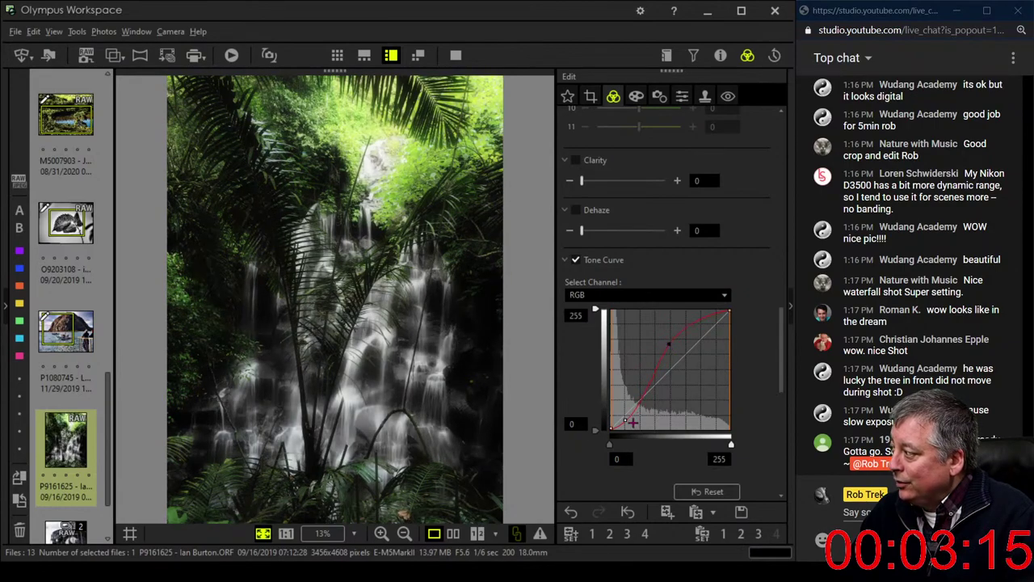
left_click_drag(624, 417, 631, 410)
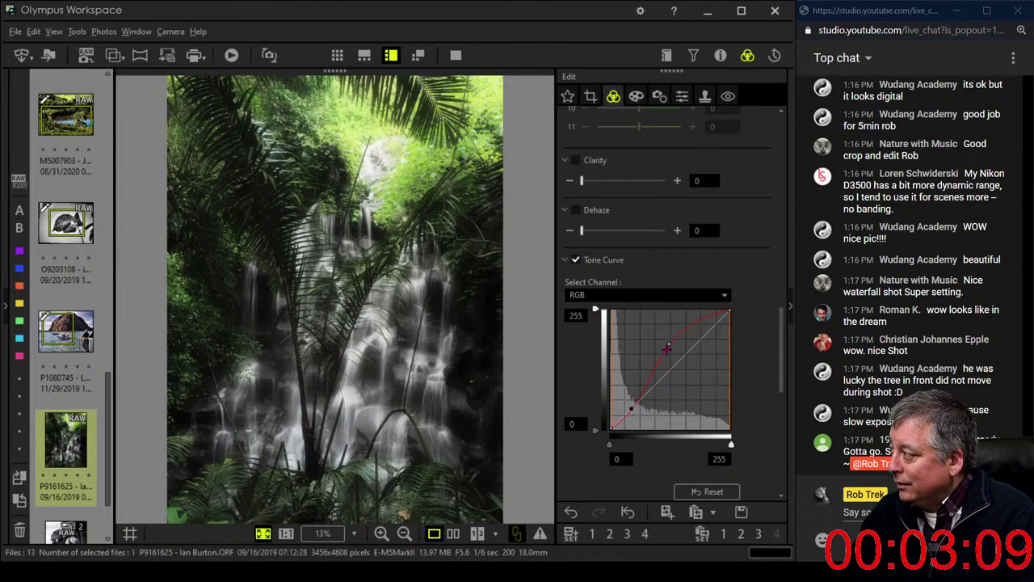
left_click_drag(663, 356, 659, 348)
scroll(780, 382, "down", 1)
scroll(780, 381, "down", 3)
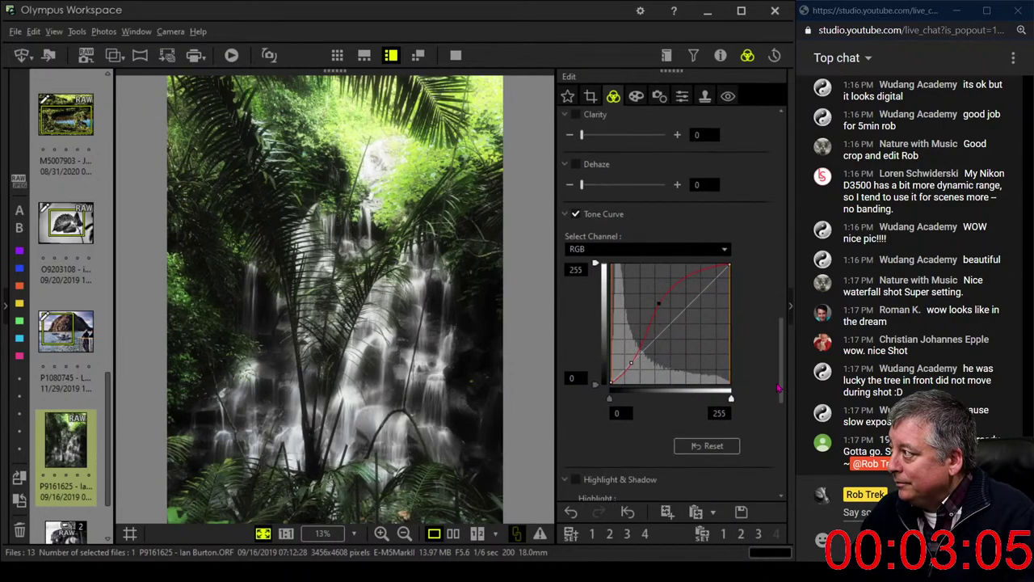
- Crop the waterfall photo at 4:3 to 2588 x 3452 pixels, framing the falls along the bottom edge and slightly left of center
left_click(590, 96)
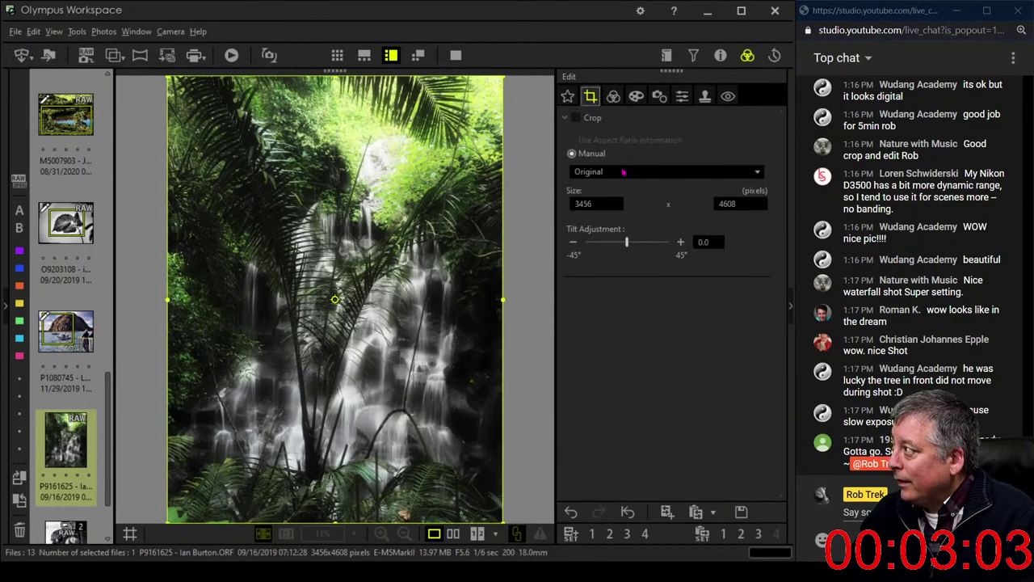
left_click(623, 173)
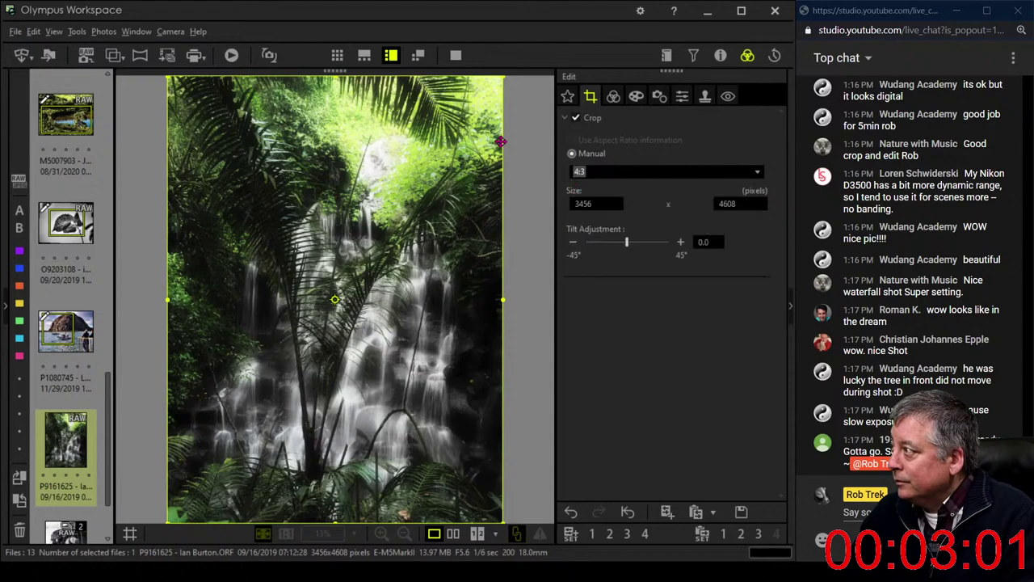
left_click(590, 191)
left_click_drag(346, 82, 351, 191)
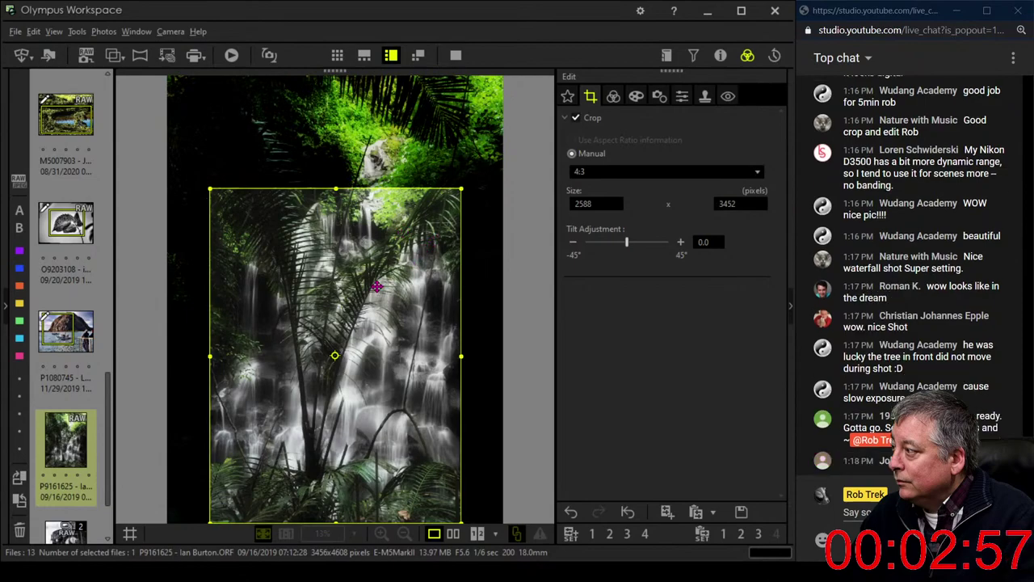
left_click_drag(376, 285, 364, 289)
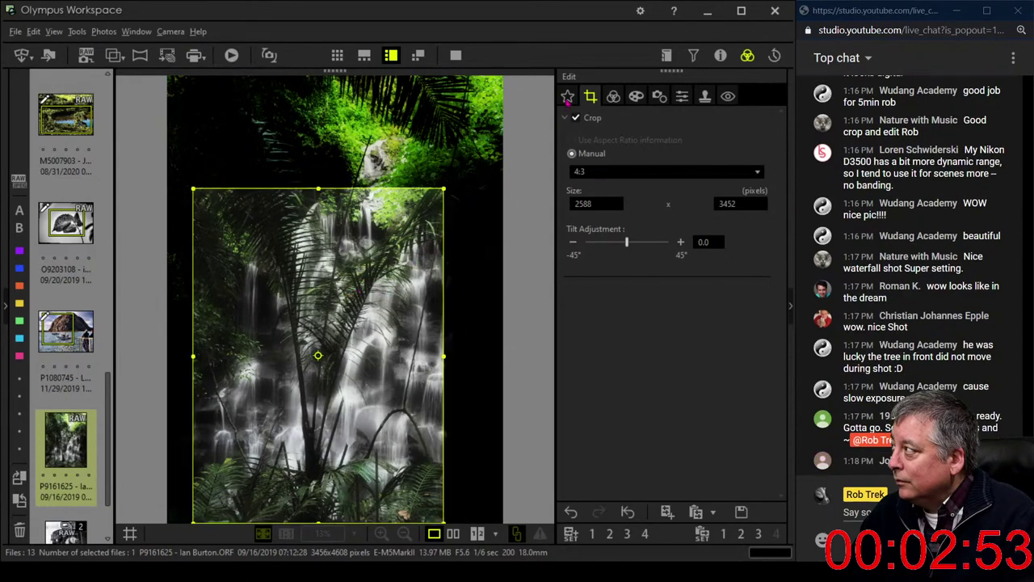
left_click(613, 96)
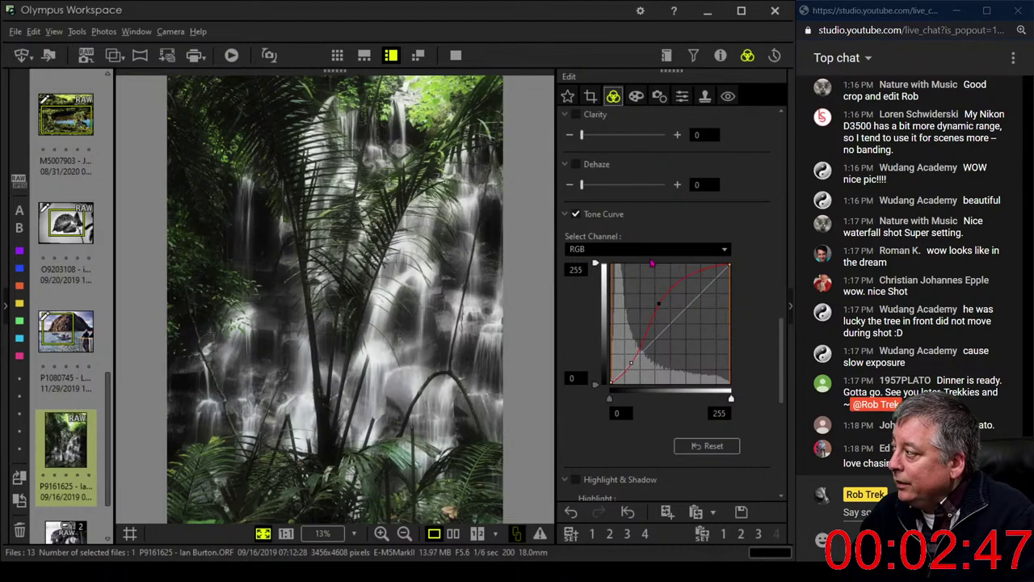
scroll(781, 389, "up", 4)
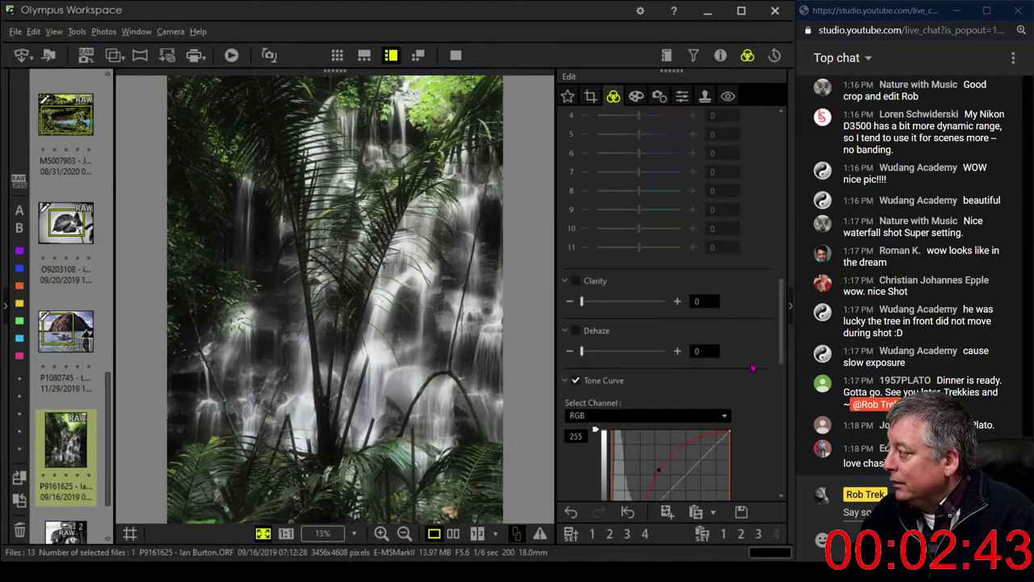
- Raise the midtone point of the RGB tone curve slightly to brighten the waterfall photo
scroll(753, 369, "down", 4)
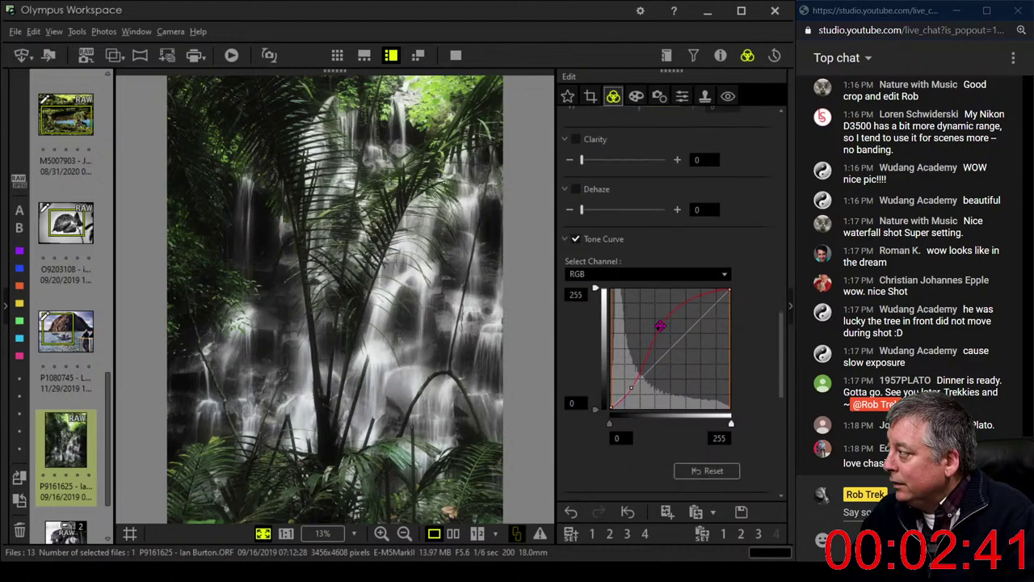
left_click_drag(657, 328, 663, 319)
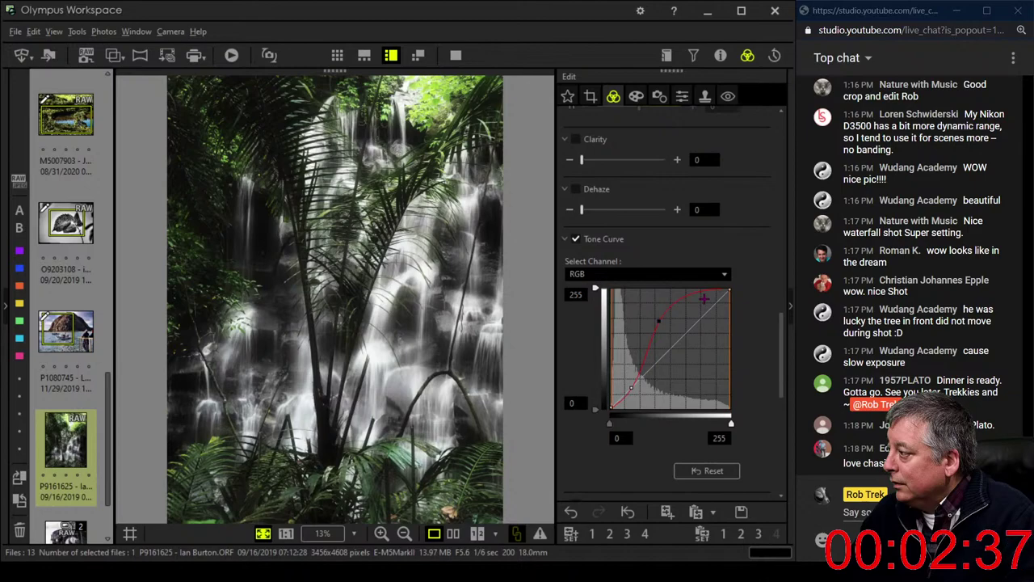
- Set the waterfall photo's sharpness to 2.0 and its noise filter to OFF
left_click(681, 97)
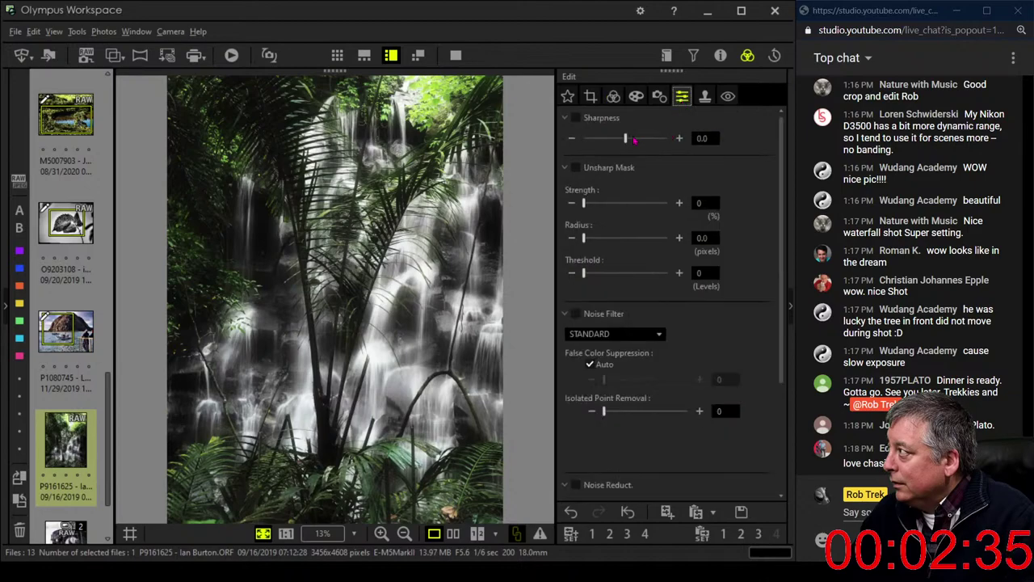
left_click_drag(627, 141, 667, 139)
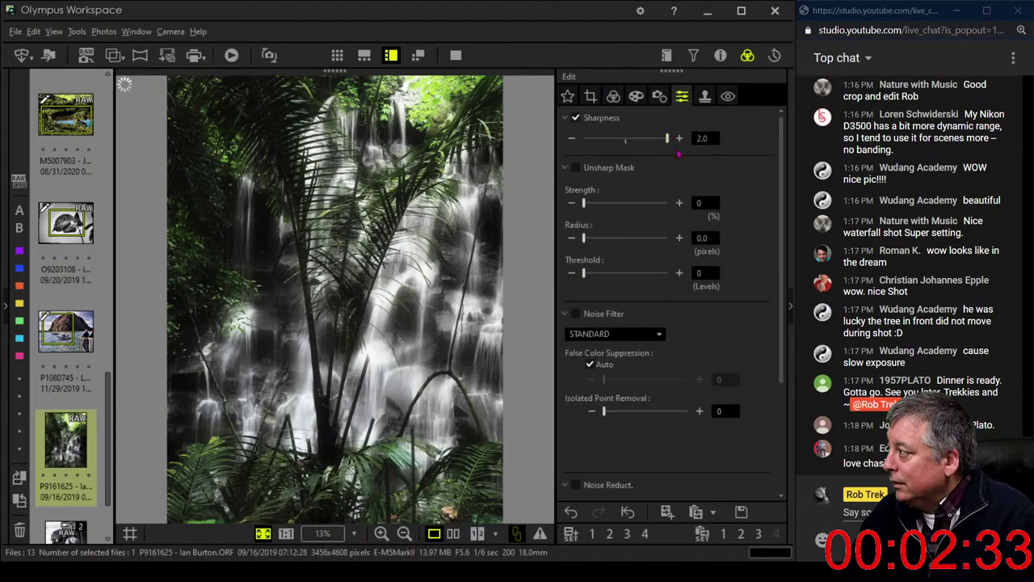
left_click(622, 335)
left_click(619, 351)
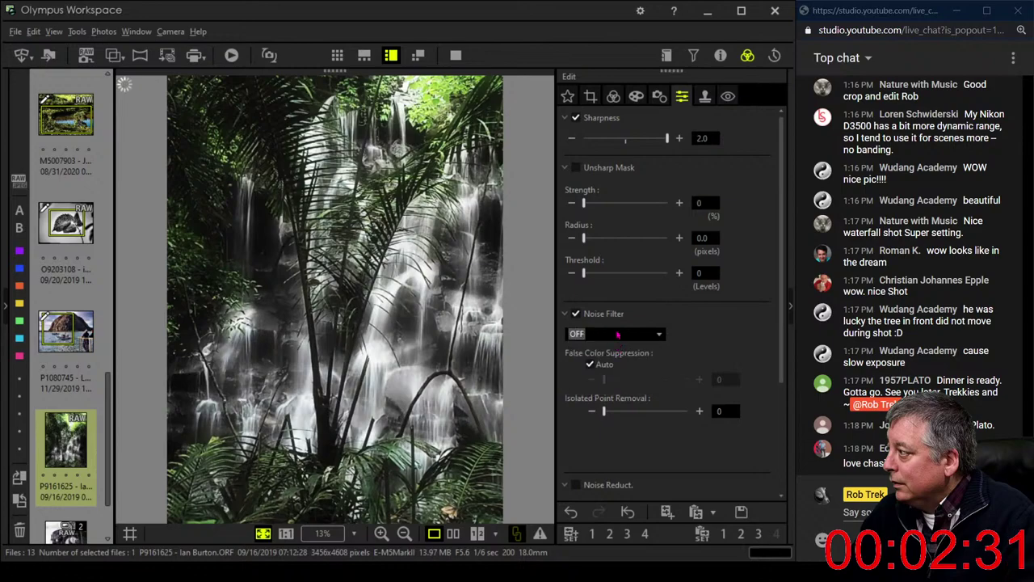
- Loosen the 4:3 crop to 2646 x 3528 pixels with more room above the falls, and shift the frame slightly left
left_click(613, 96)
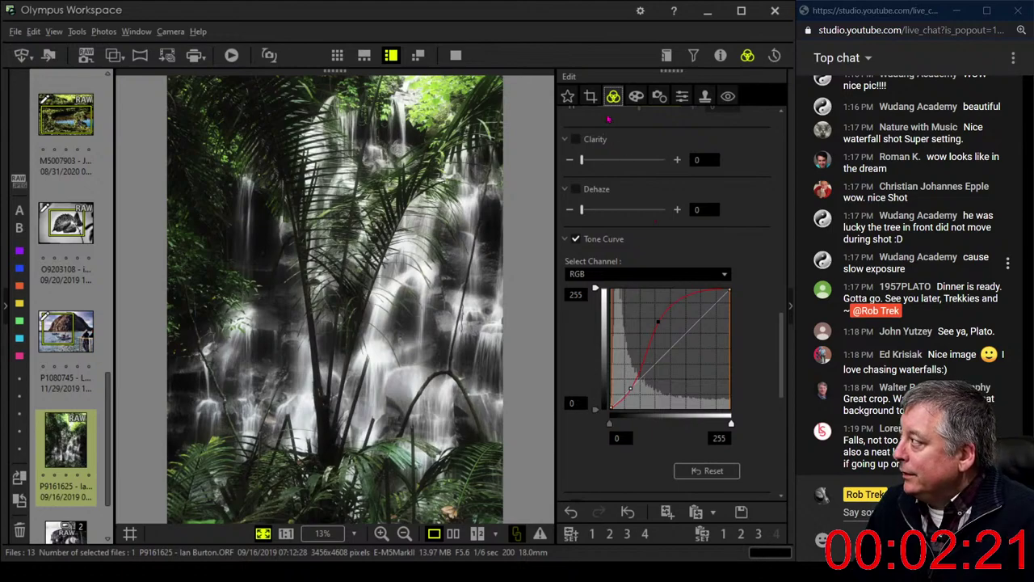
left_click(591, 97)
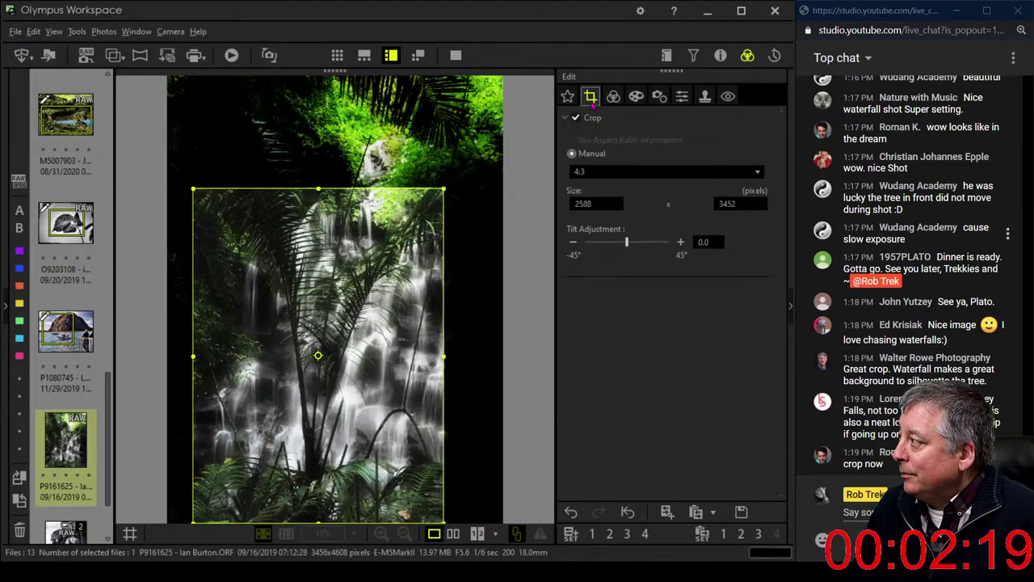
left_click_drag(315, 189, 314, 181)
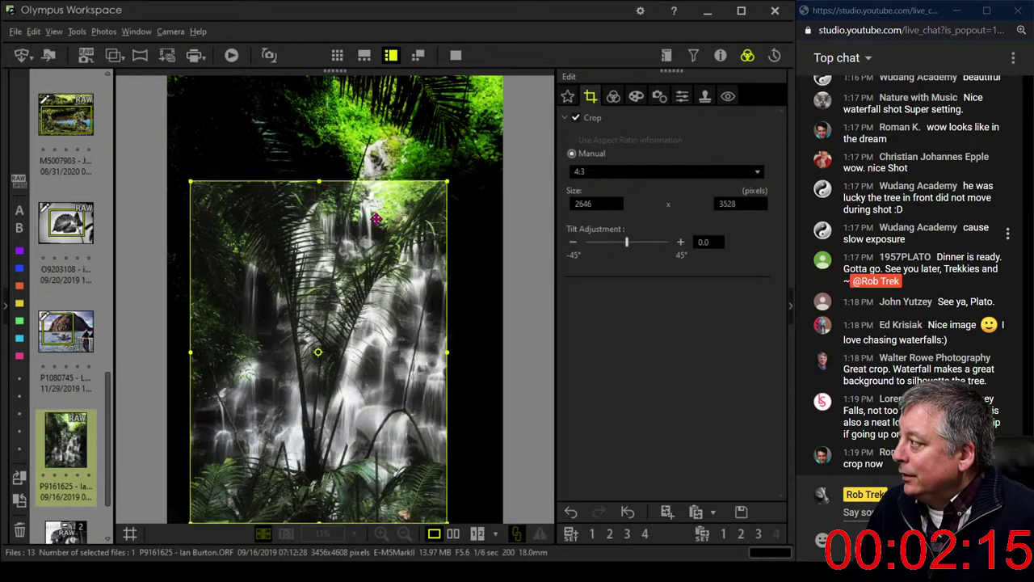
left_click_drag(360, 207, 359, 207)
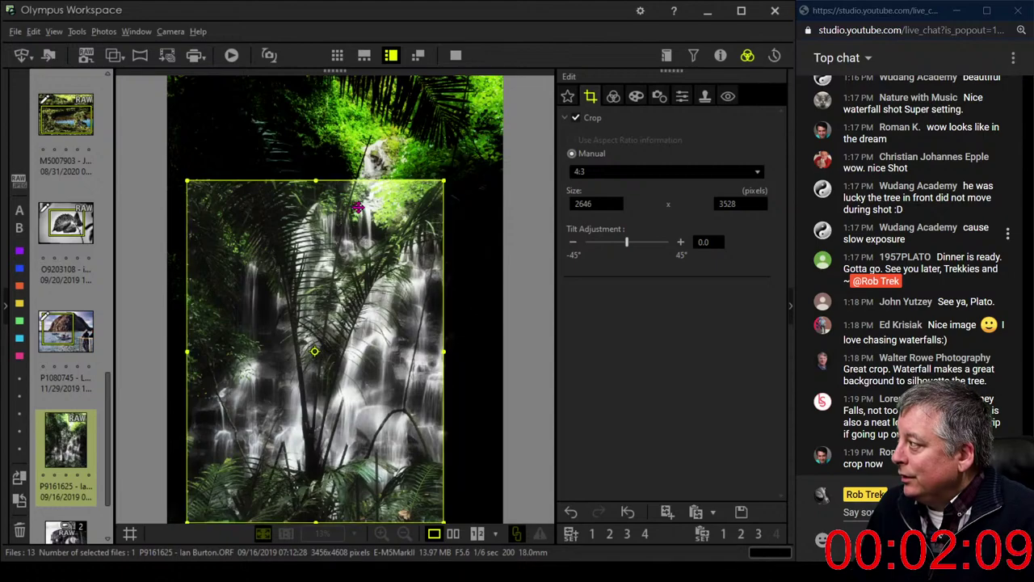
left_click(612, 94)
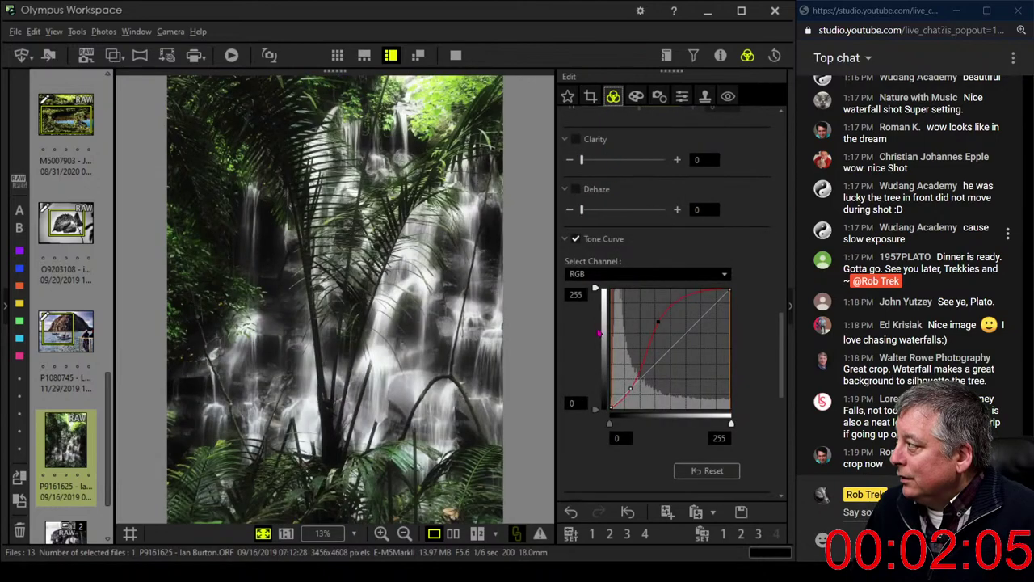
left_click(592, 99)
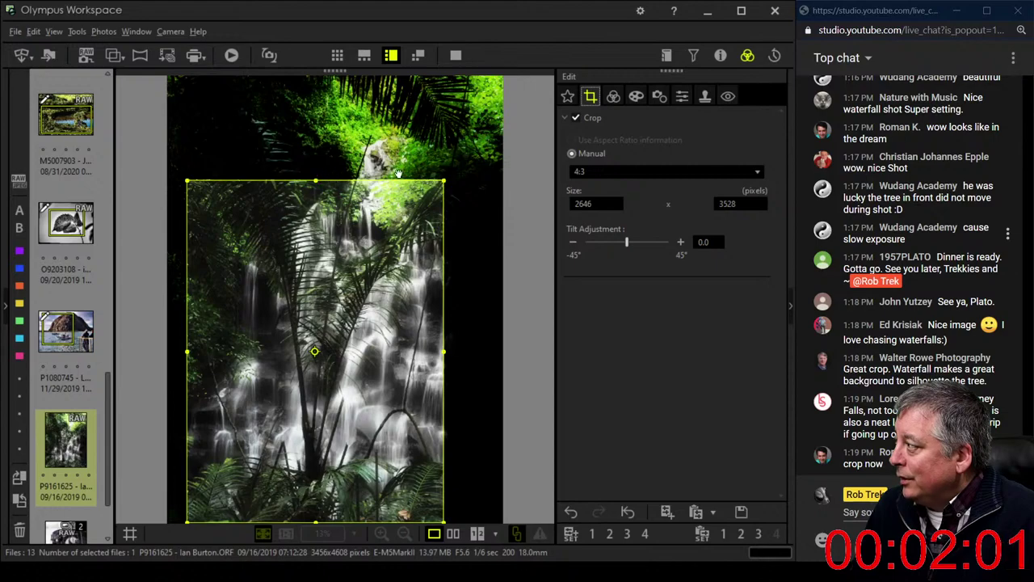
left_click(612, 98)
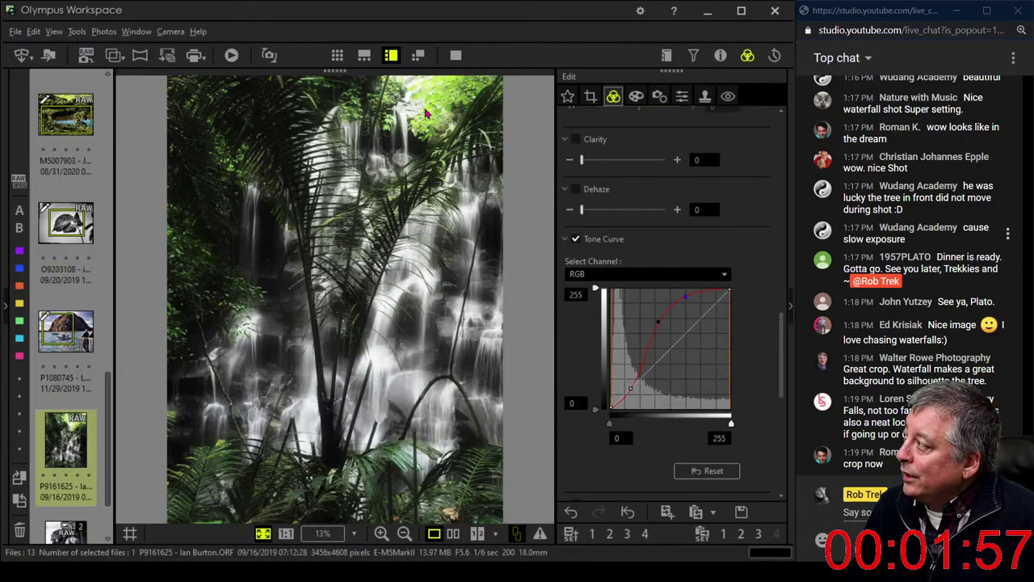
- Cover the bright foliage around the top of the falls using the Clone Stamp at size 250 and blur 69
left_click(704, 96)
left_click_drag(651, 151, 653, 151)
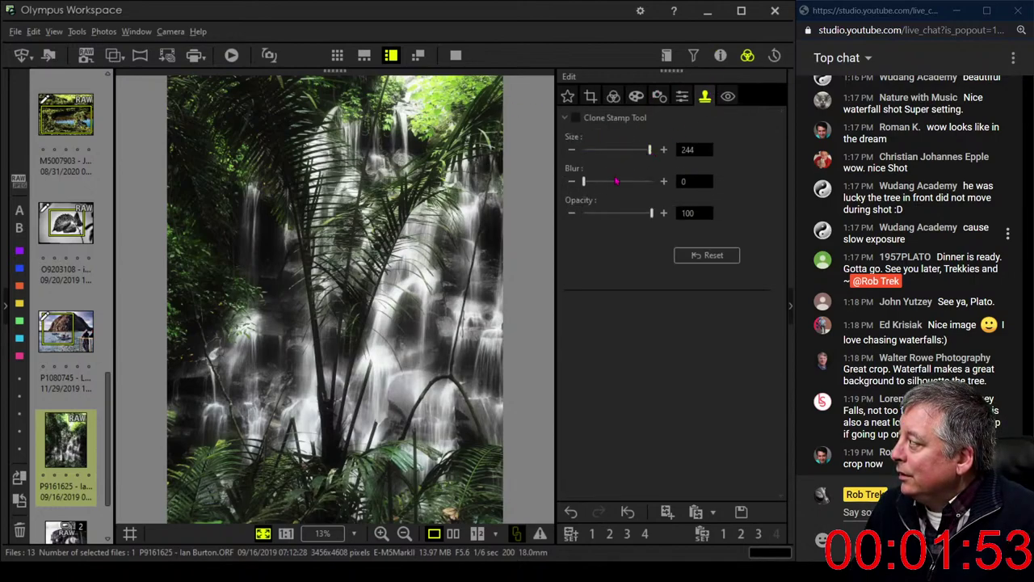
left_click_drag(584, 183, 640, 152)
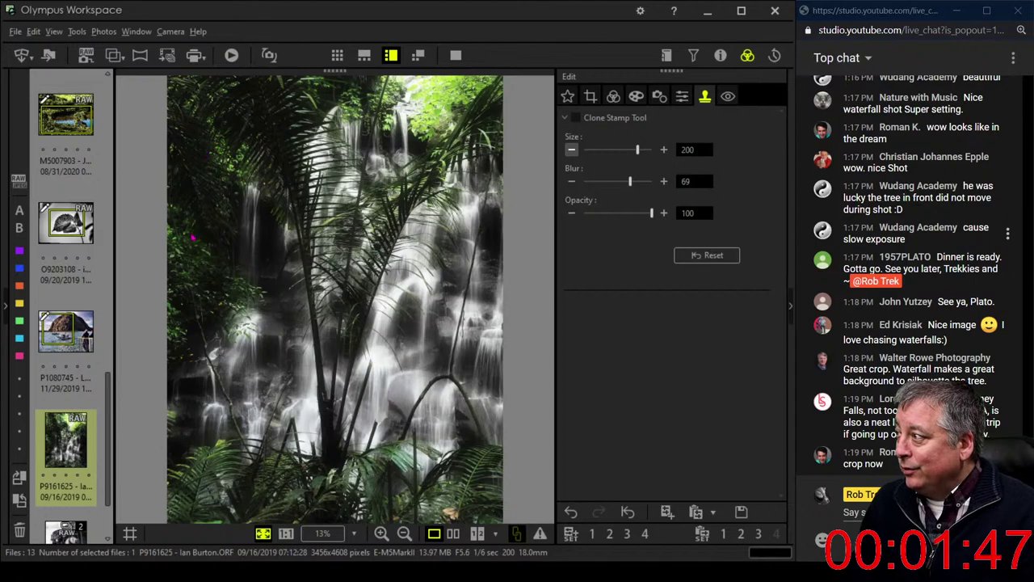
left_click(194, 252)
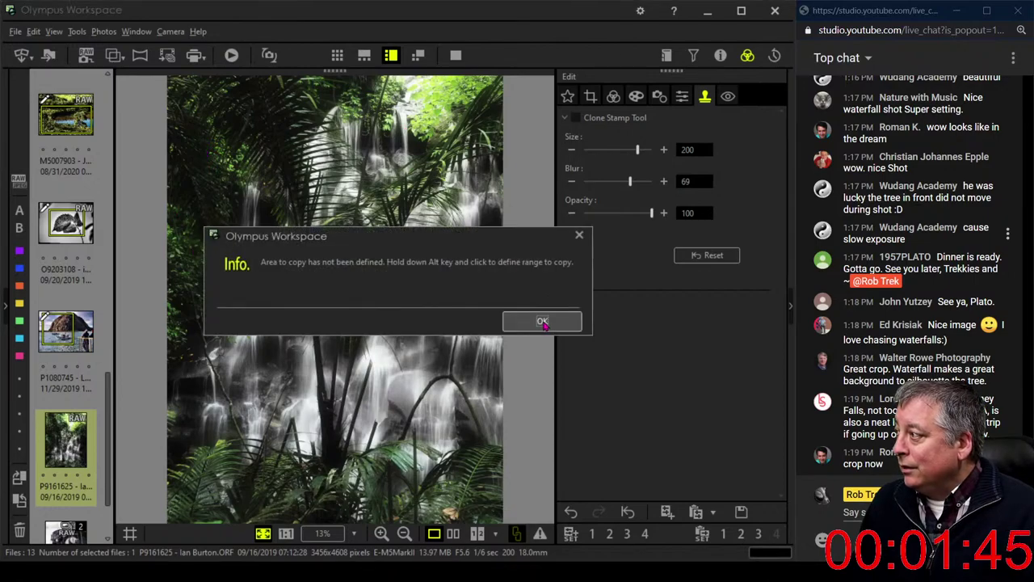
left_click(542, 320)
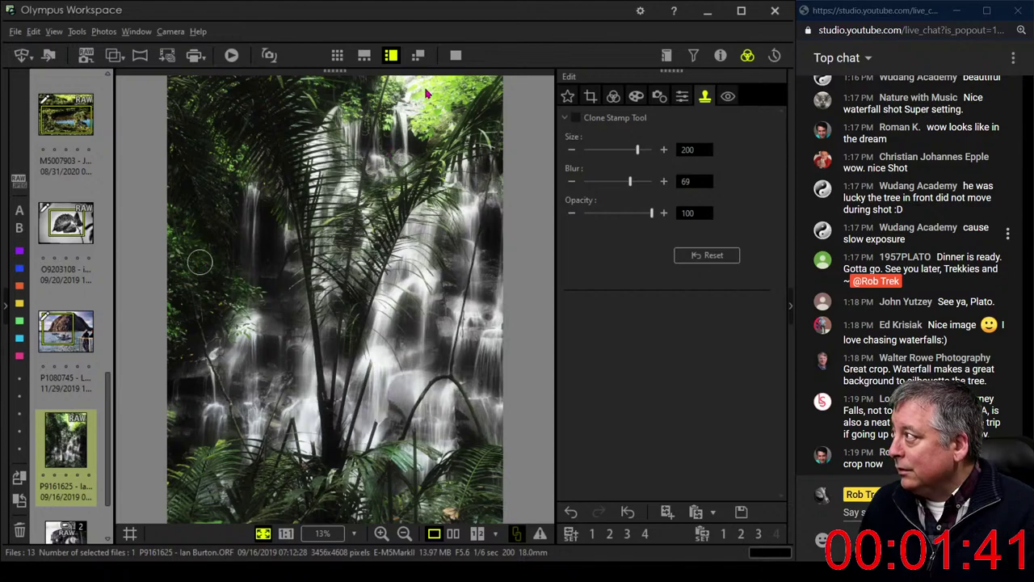
left_click_drag(637, 150, 651, 150)
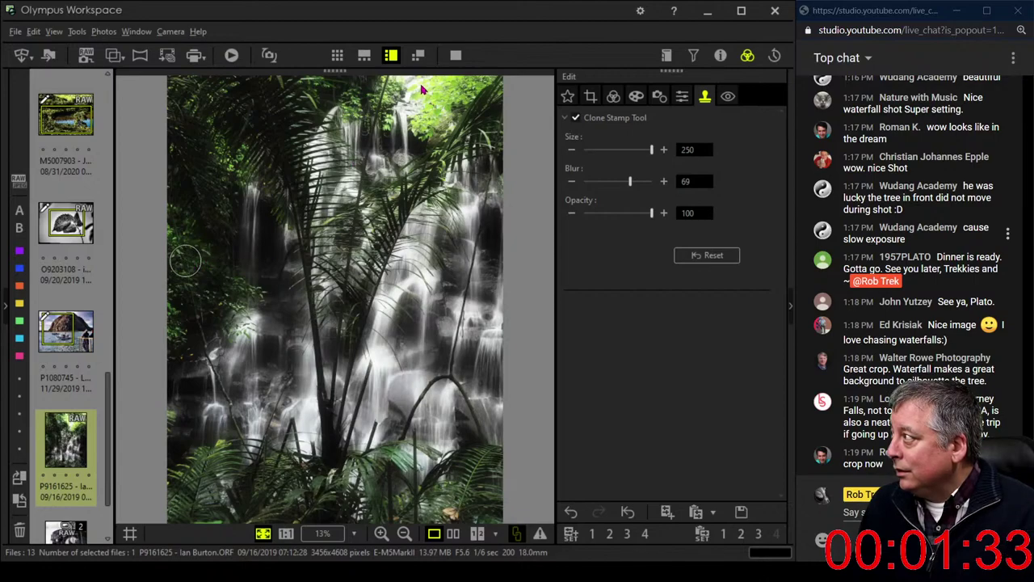
mouse_move(426, 92)
left_mouse_down()
mouse_move(440, 100)
mouse_move(465, 90)
mouse_move(429, 86)
mouse_move(481, 85)
mouse_move(428, 128)
mouse_move(505, 81)
mouse_move(405, 83)
left_mouse_up()
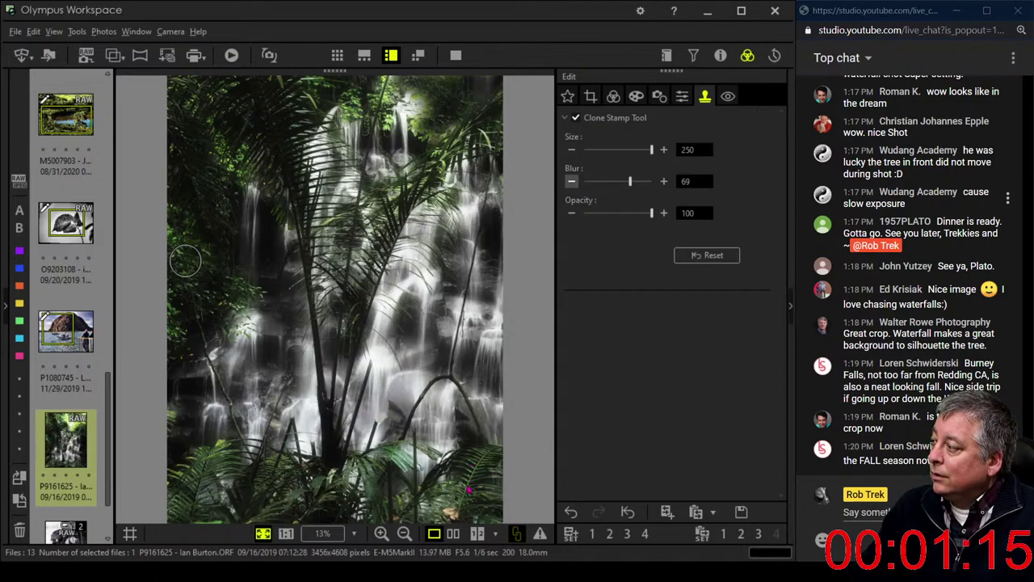
left_click(458, 167)
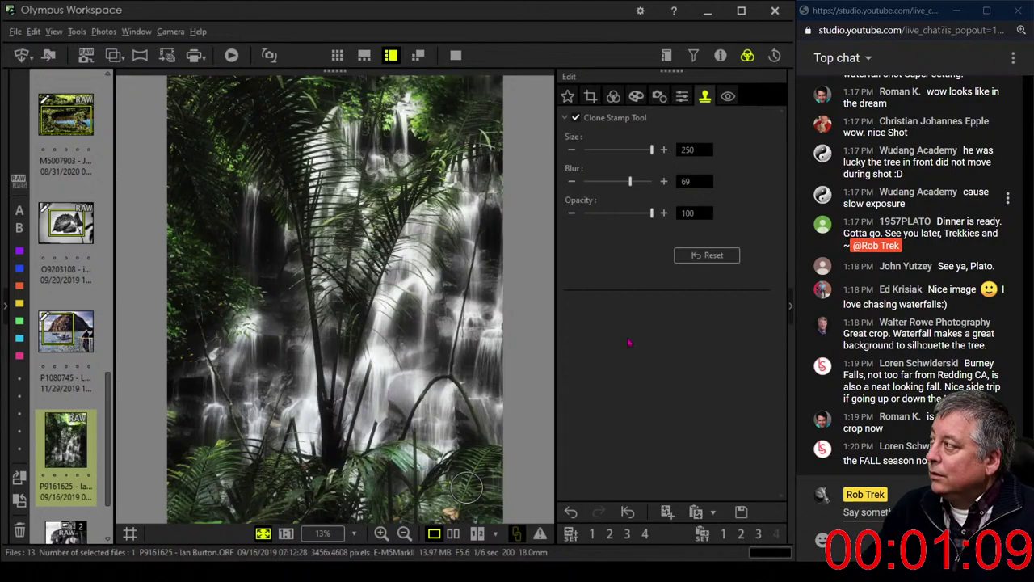
- Warm the custom white balance temperature to 8500 K, and refine it to 8600 K
left_click(613, 96)
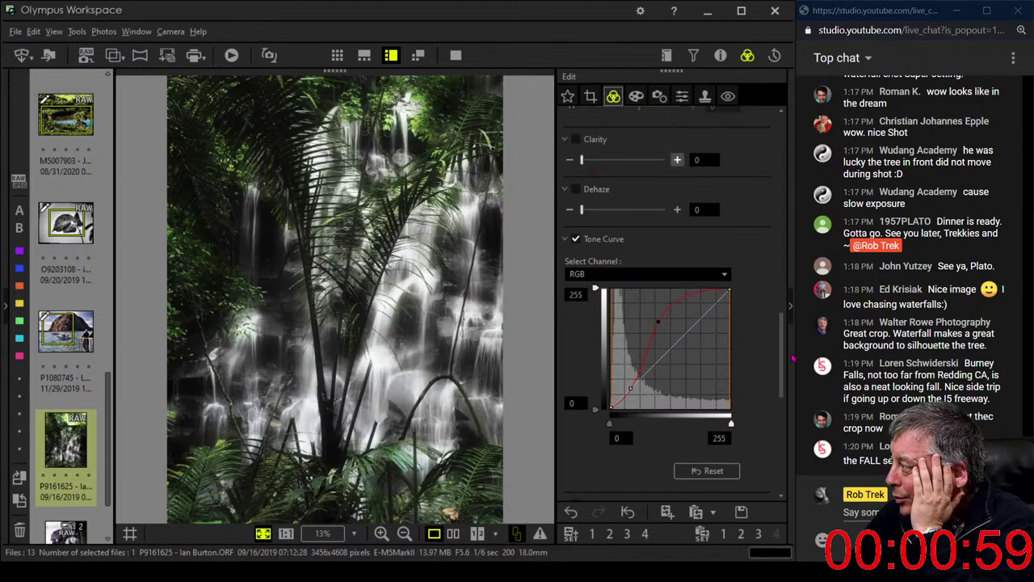
left_click_drag(788, 365, 773, 173)
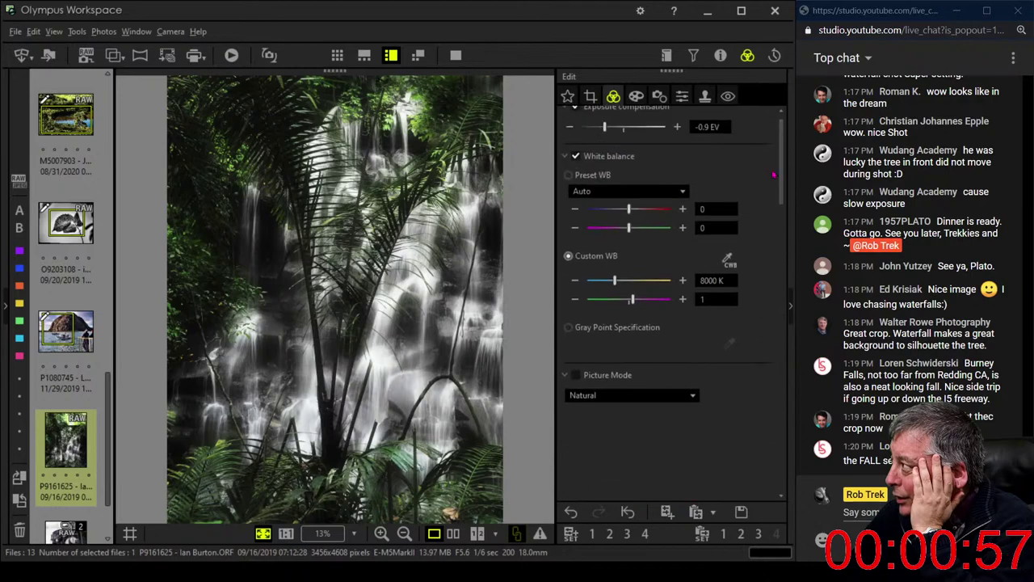
double_click(710, 280)
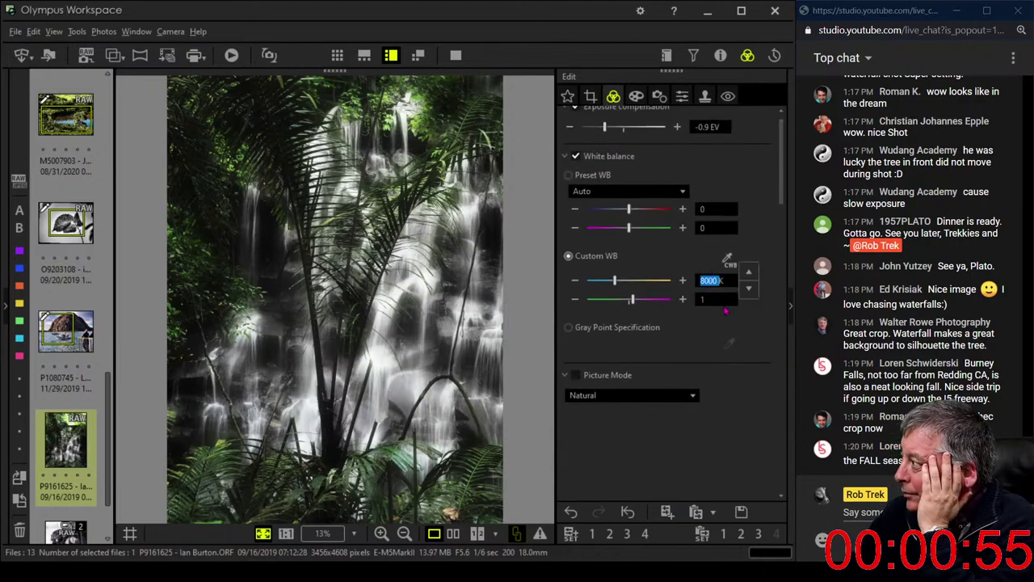
type("8500")
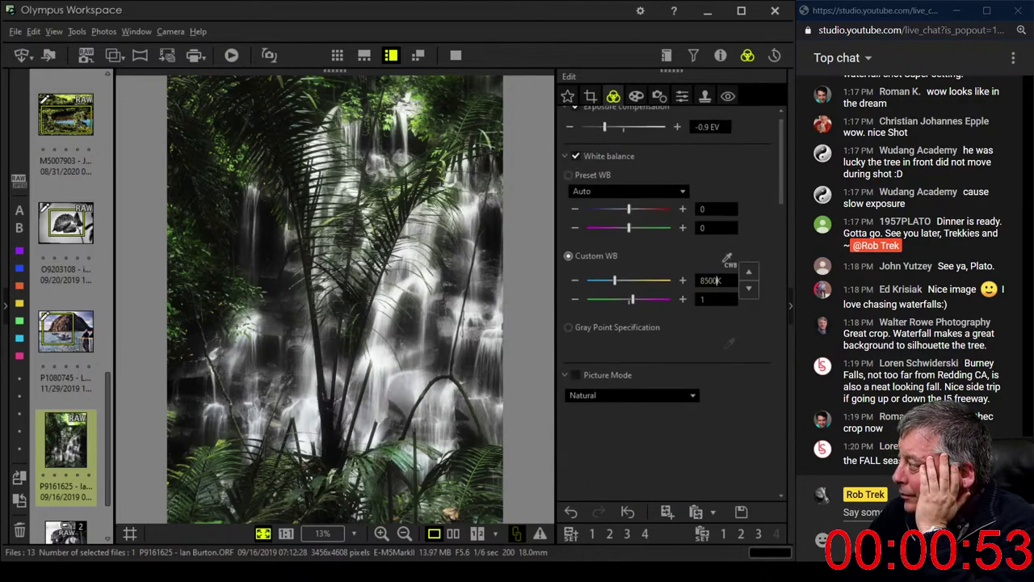
key("Return")
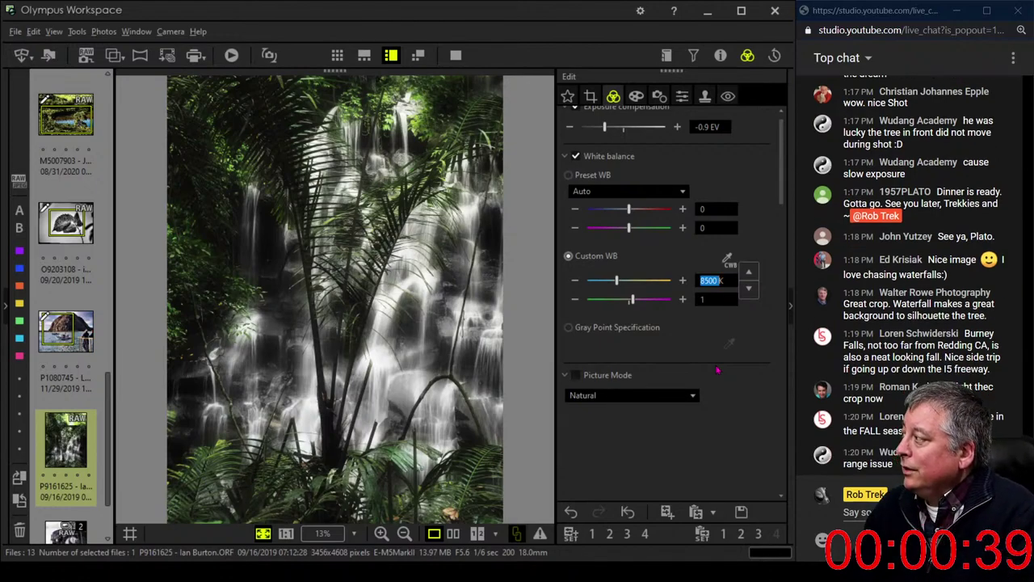
type("86")
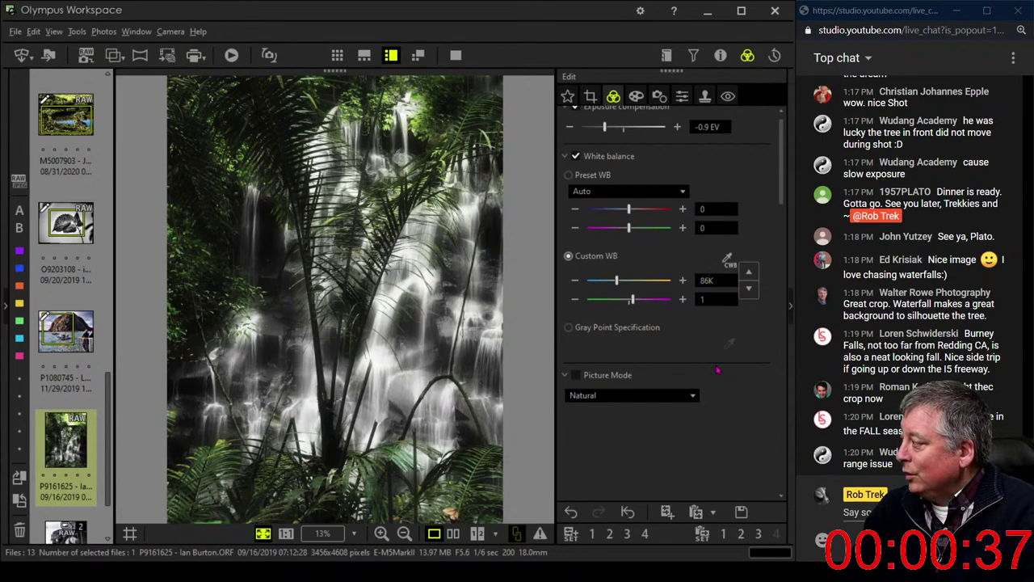
type("00")
key("Return")
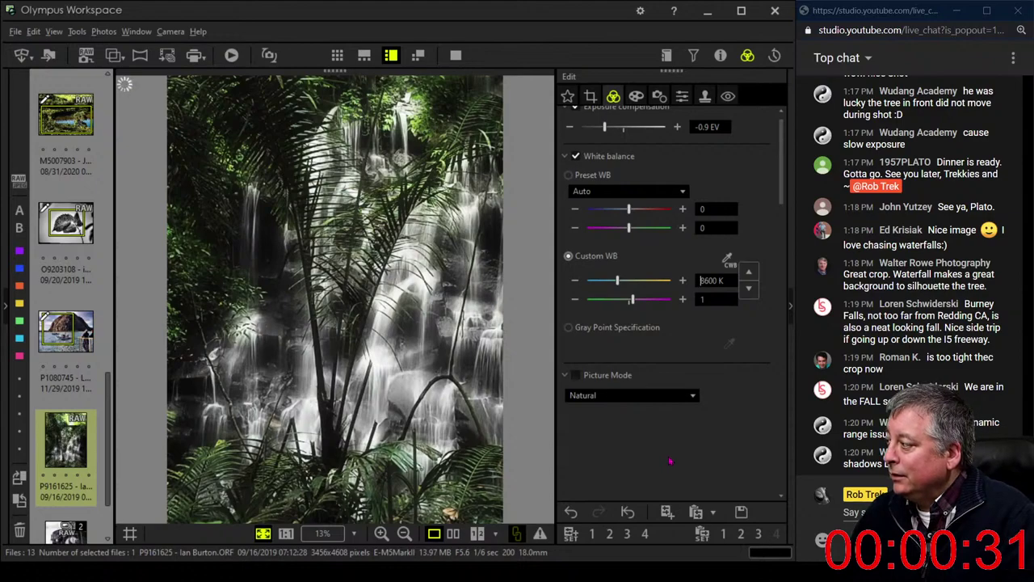
- Darken the photo's edges with vignetting at -7 and set the custom white balance tint to 2
left_click(639, 100)
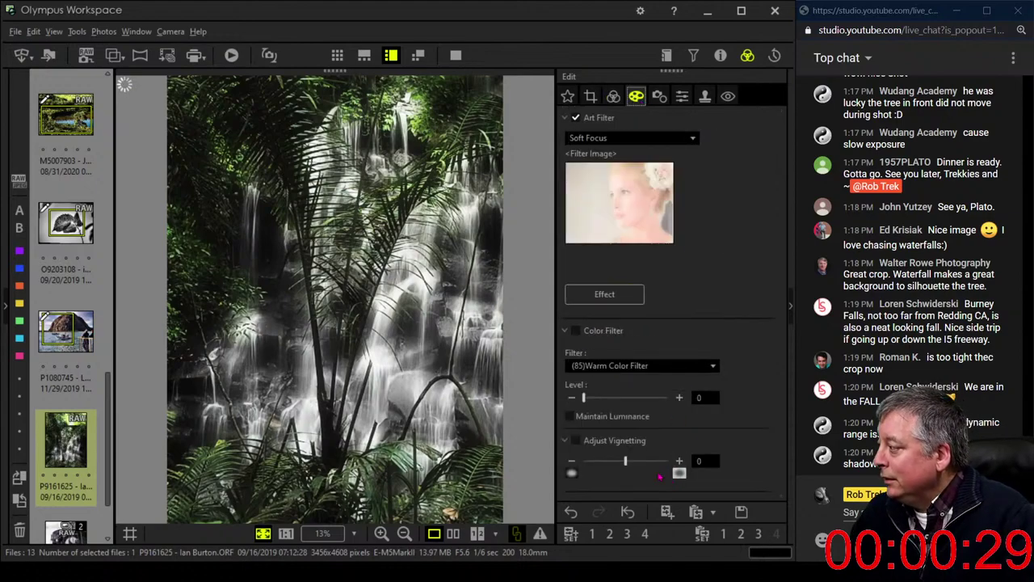
left_click_drag(626, 463, 615, 463)
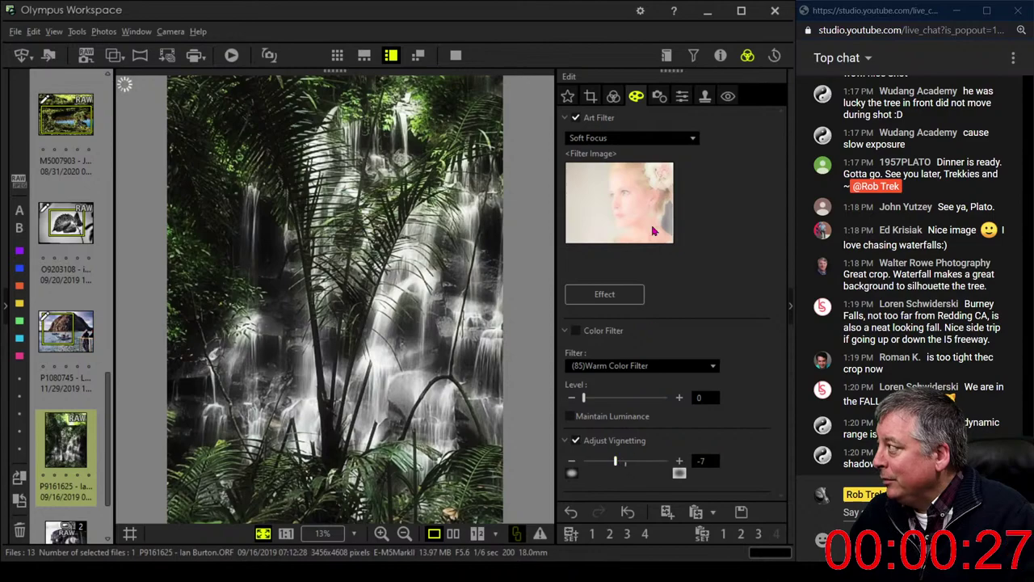
left_click(613, 97)
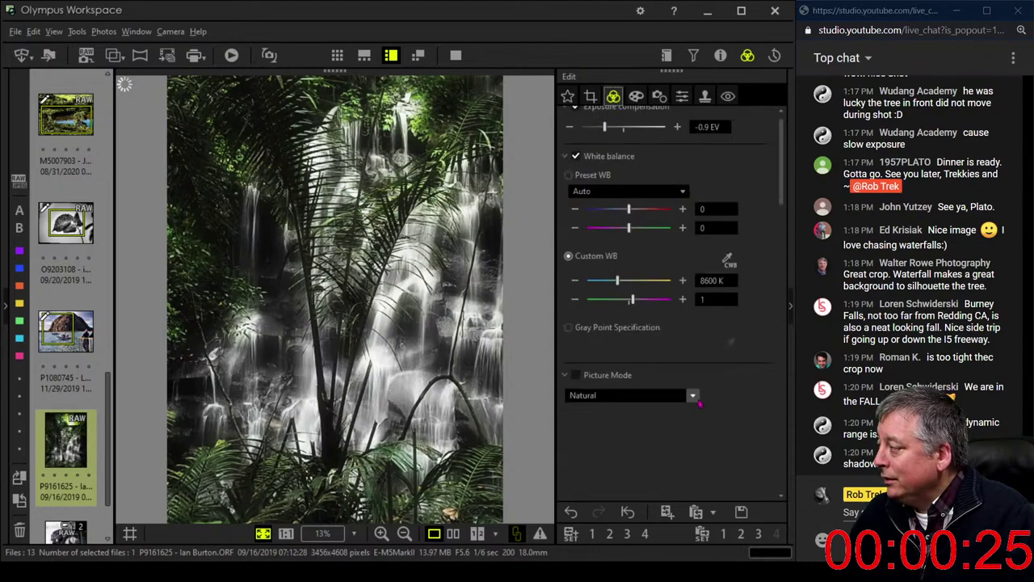
left_click(682, 299)
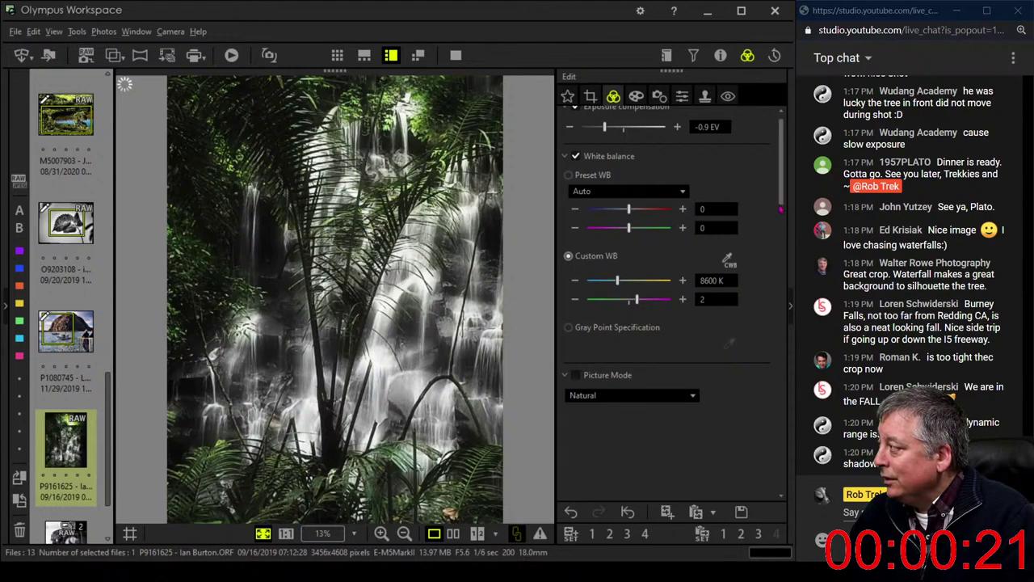
- Compare the edited waterfall photo side by side with the original, including in a full-screen view
left_click_drag(782, 203, 783, 292)
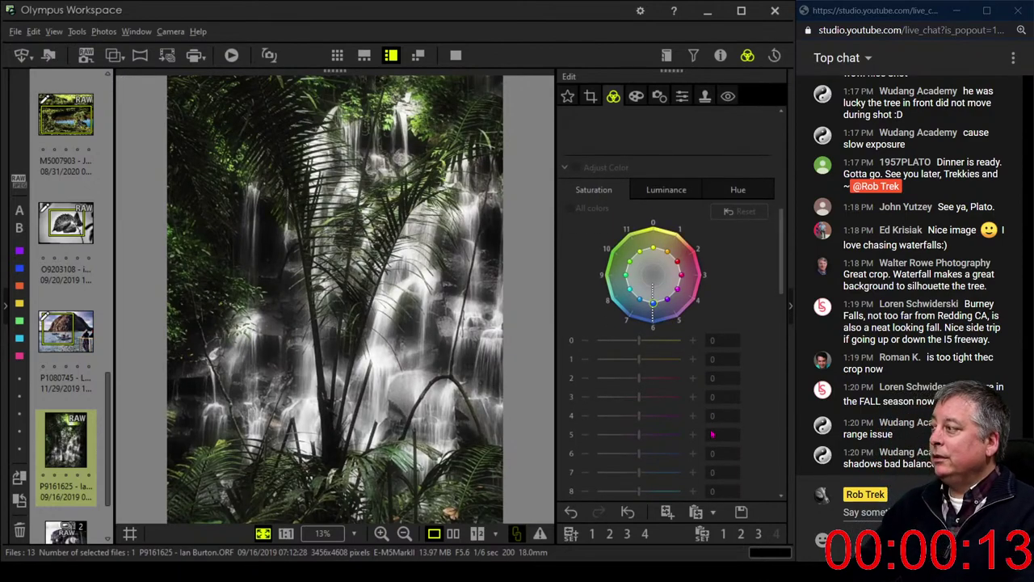
left_click(455, 535)
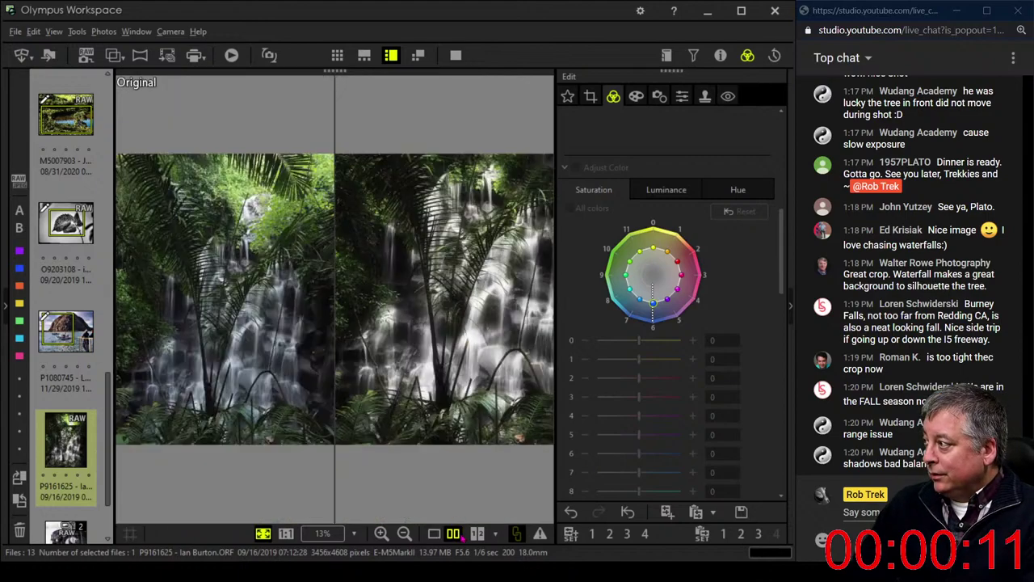
left_click(454, 61)
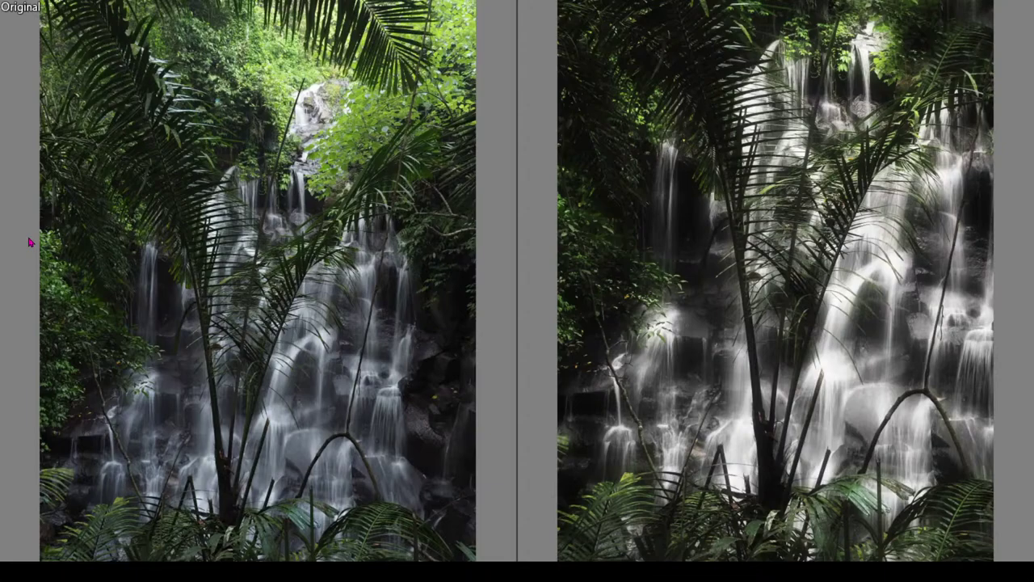
key("Escape")
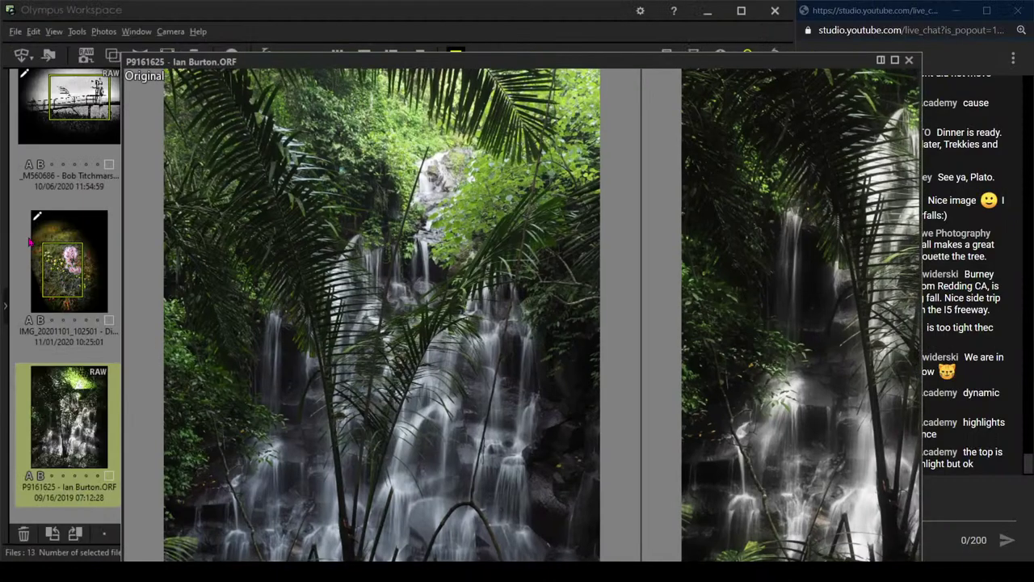
scroll(656, 237, "up", 10)
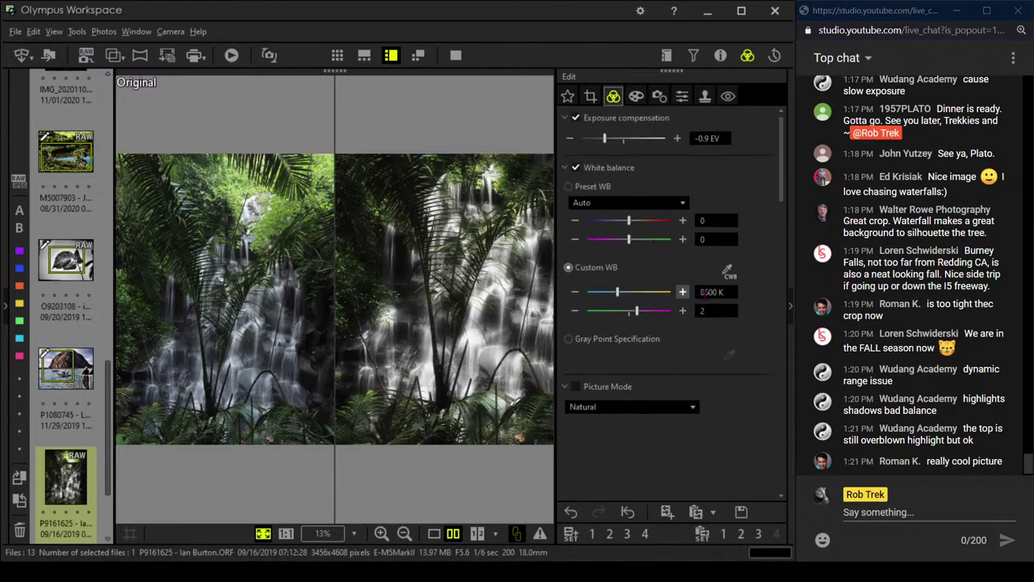
- Warm the waterfall photo's custom white balance temperature to 9000 K
left_click(682, 291)
type("9000")
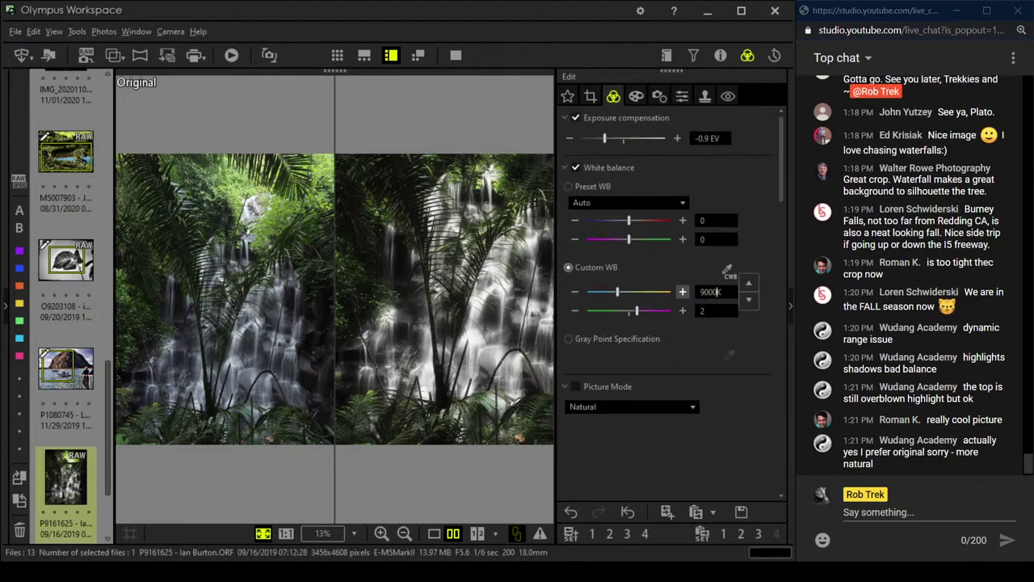
key("Return")
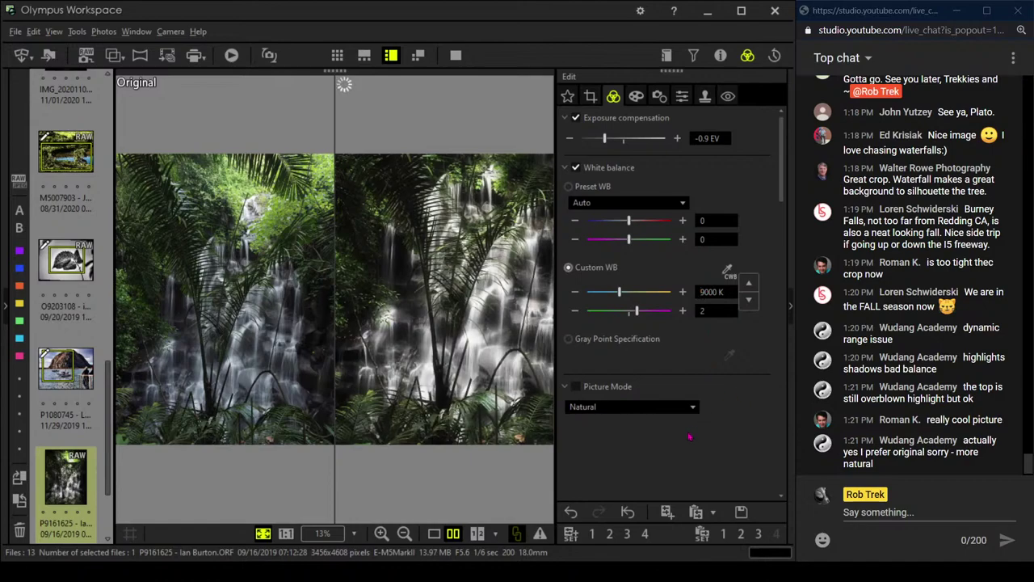
scroll(689, 437, "down", 1)
scroll(689, 437, "down", 2)
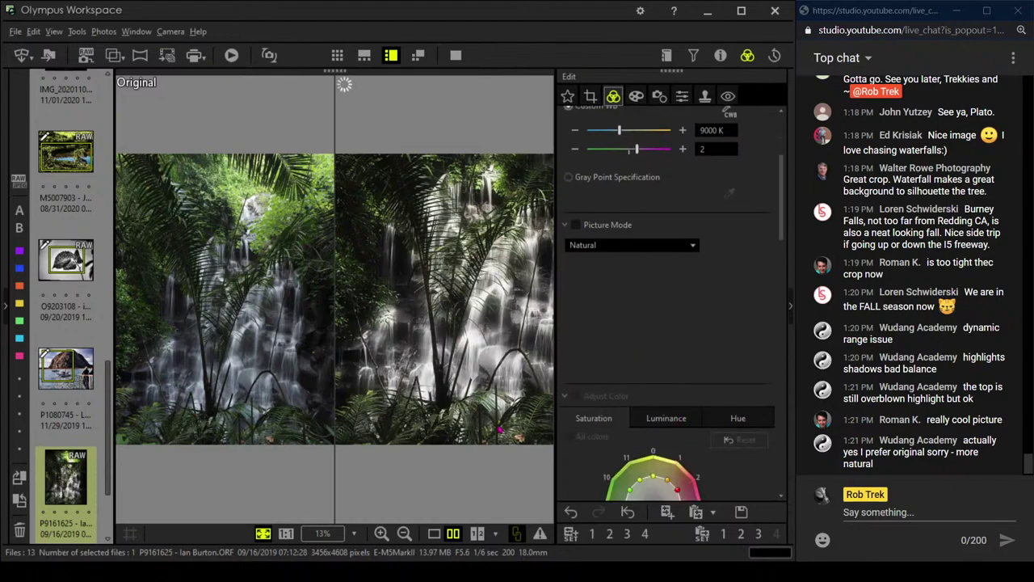
- Compare the edited waterfall with its original in full screen, and return to the single-image view
left_click(455, 55)
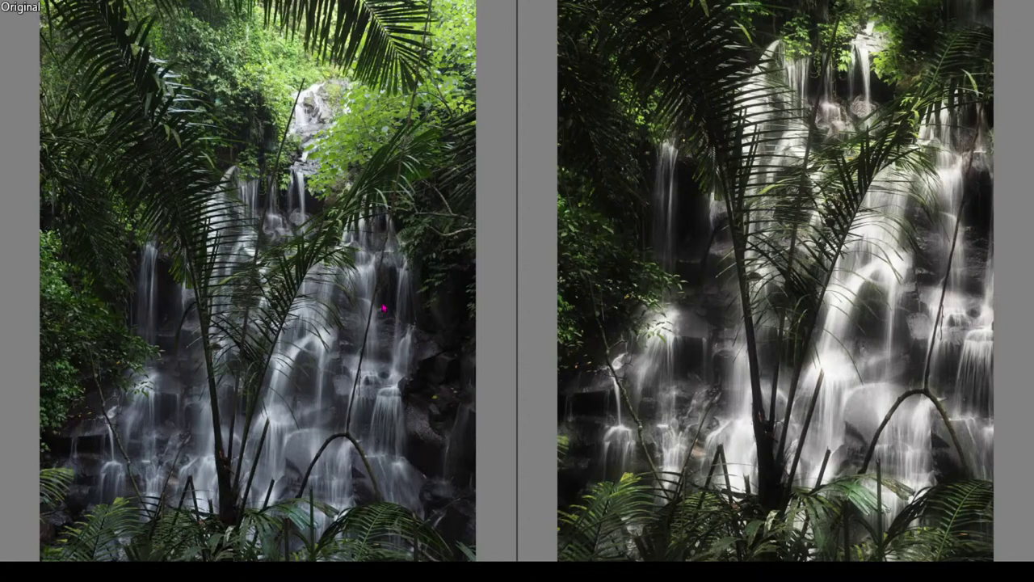
key("Escape")
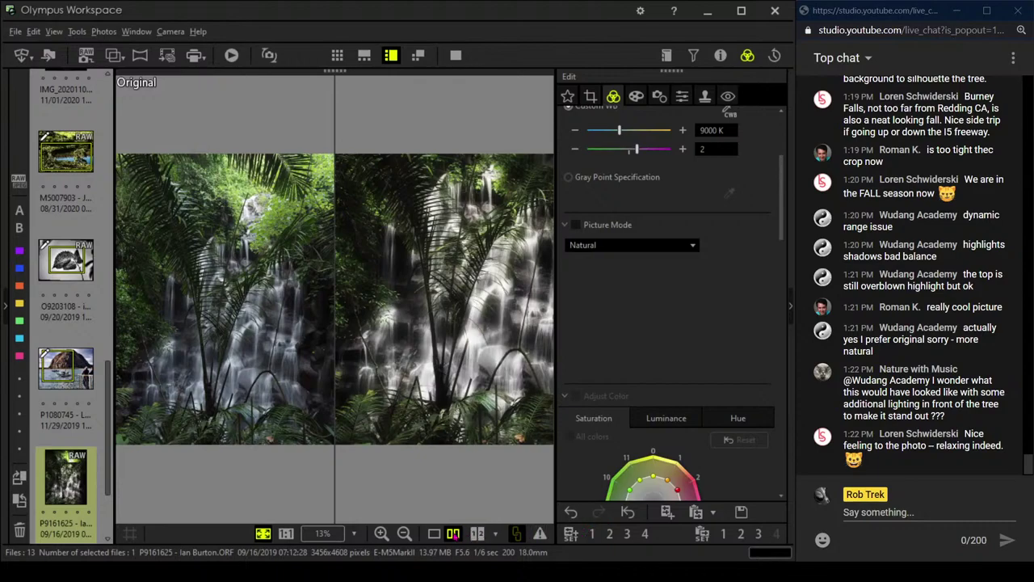
left_click(434, 533)
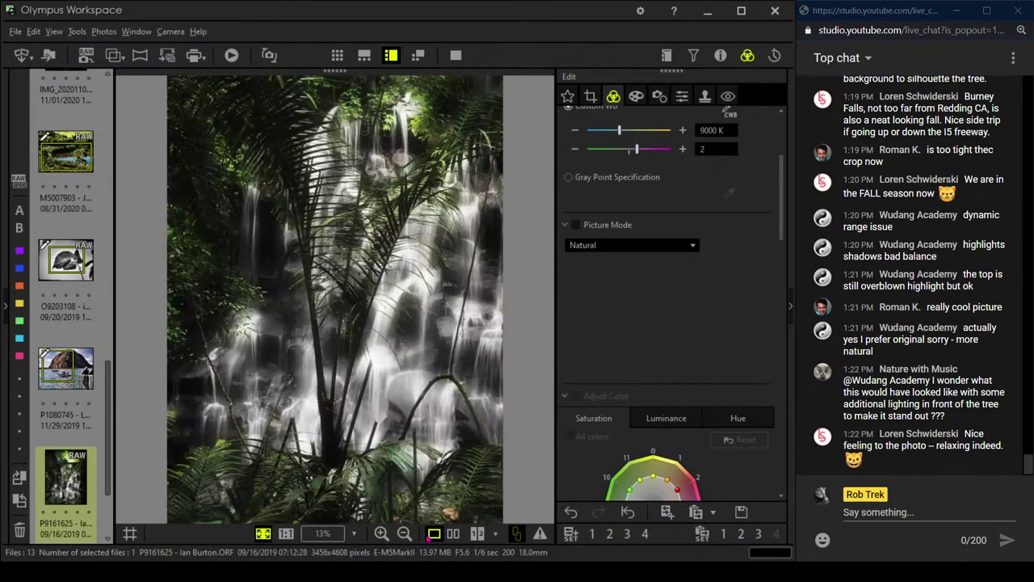
- Open the steam locomotive photo for editing and check its camera and lens shooting details
scroll(97, 450, "down", 2)
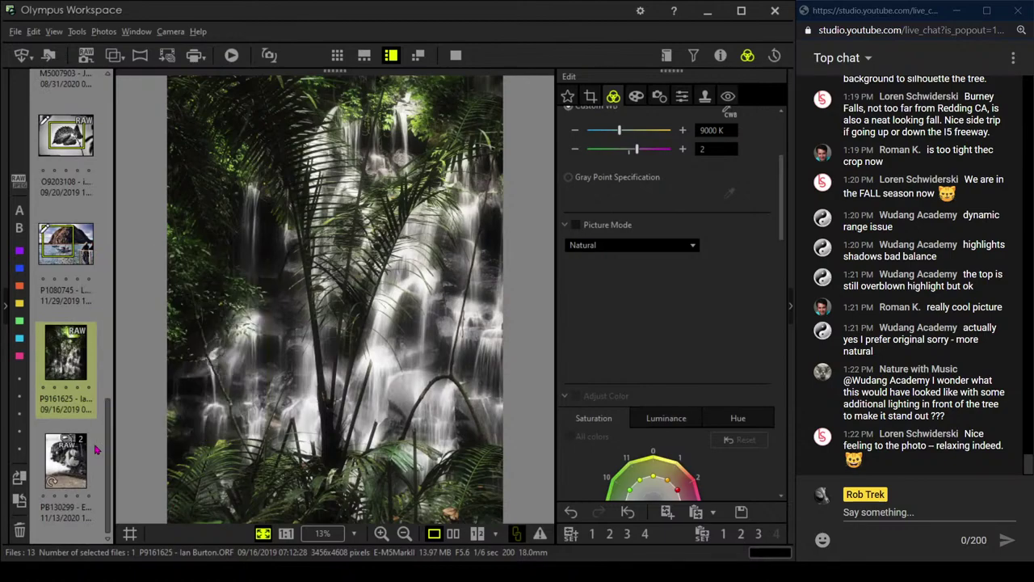
left_click(73, 466)
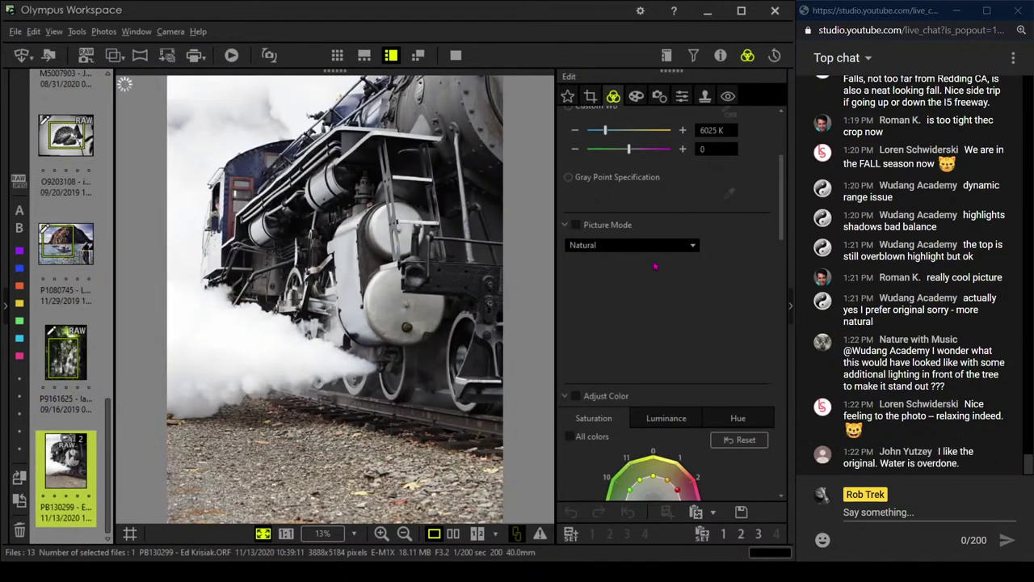
left_click(661, 97)
left_click(614, 97)
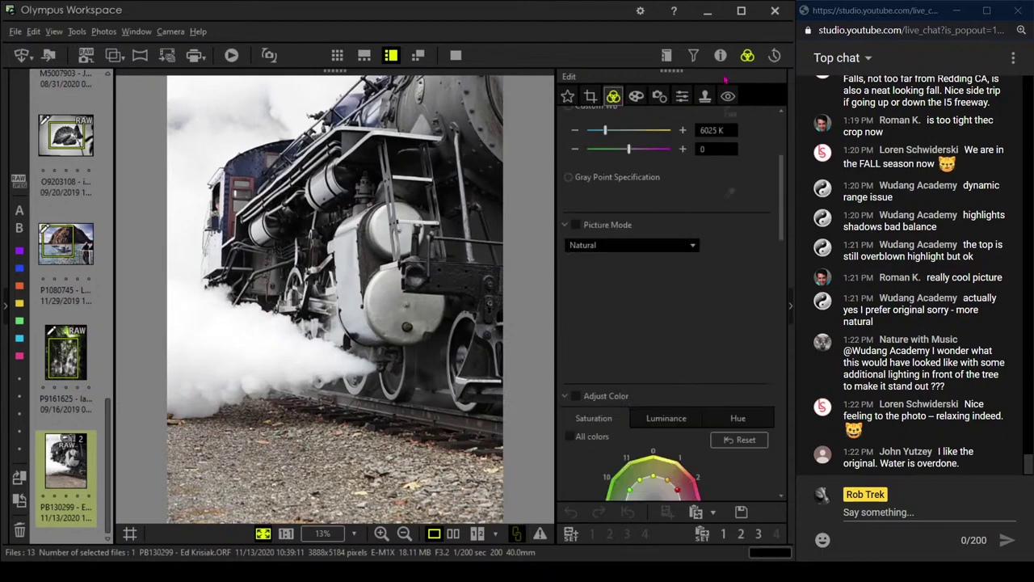
left_click(720, 55)
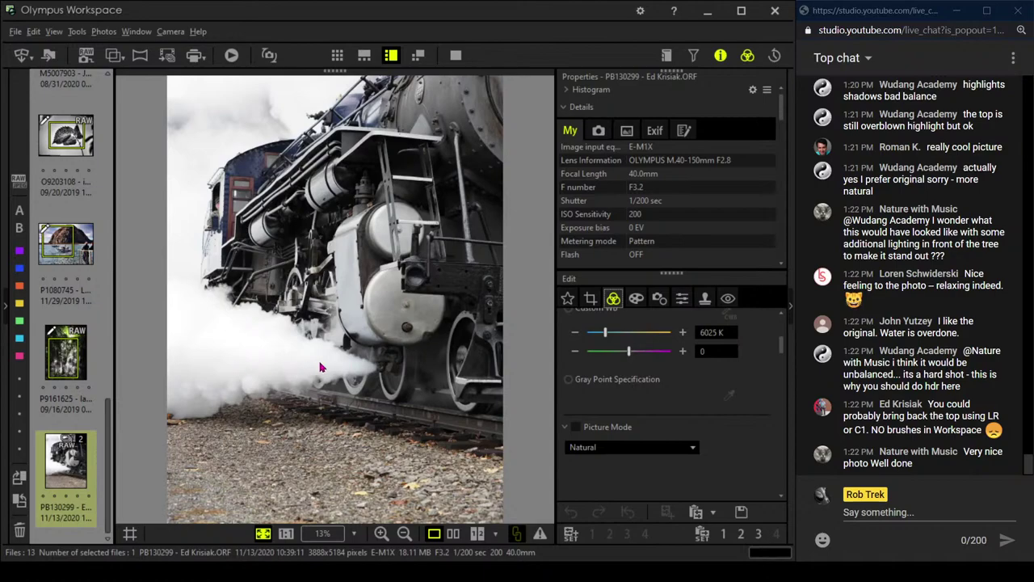
left_click(720, 55)
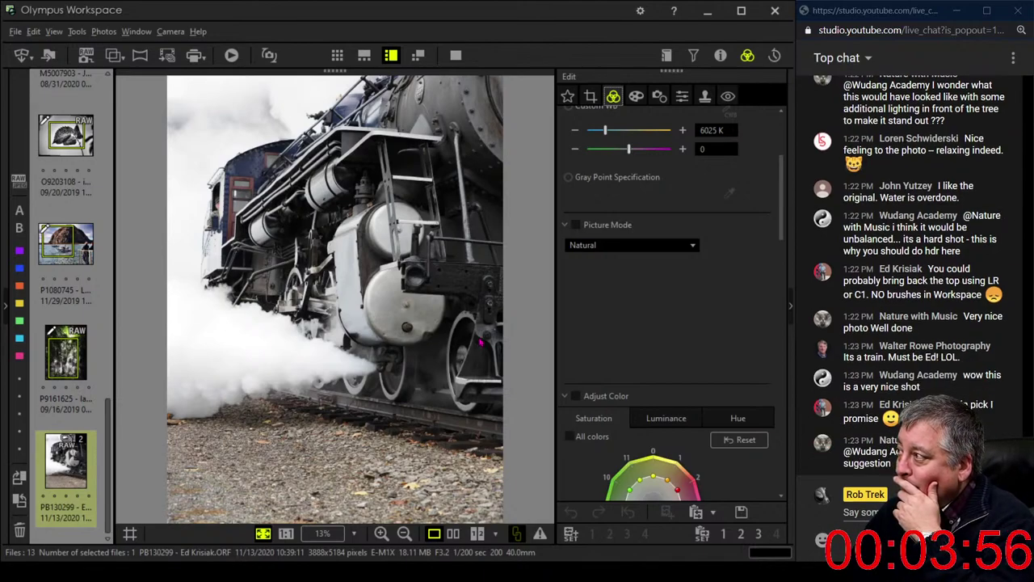
- Straighten the locomotive photo with a tilt adjustment of -1.3, keeping the crop at the original aspect ratio
left_click(590, 96)
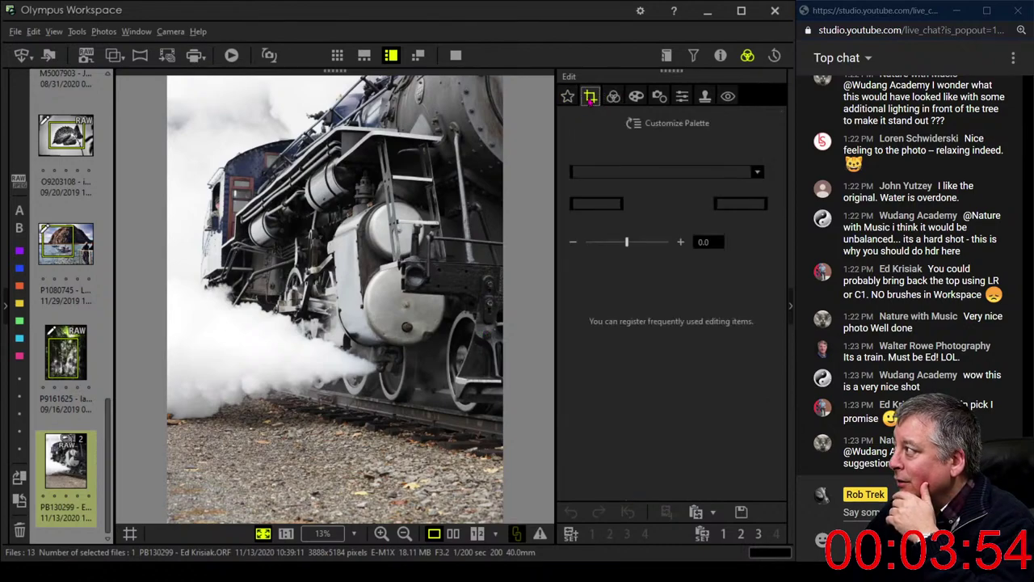
left_click(572, 243)
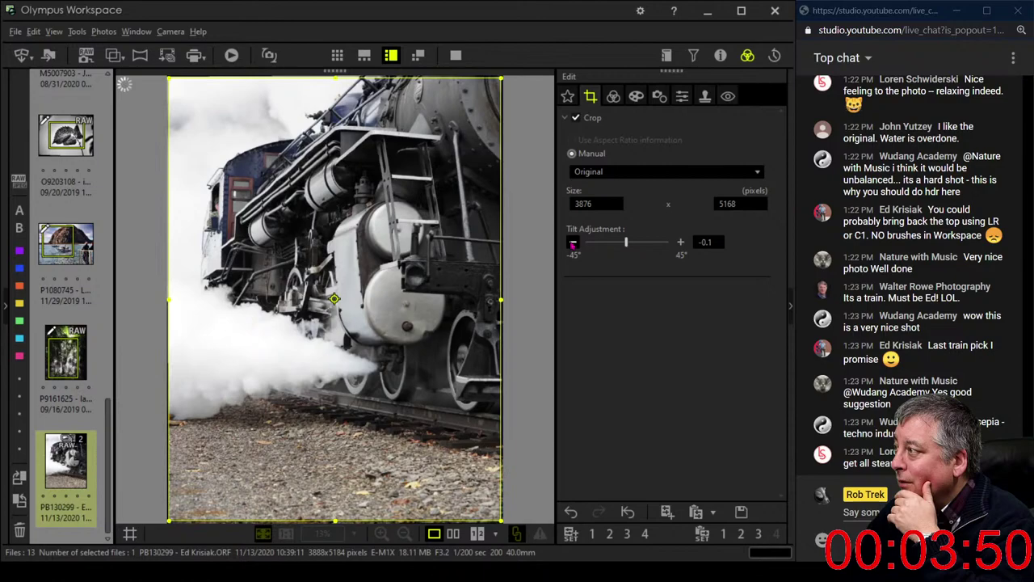
left_click(572, 242)
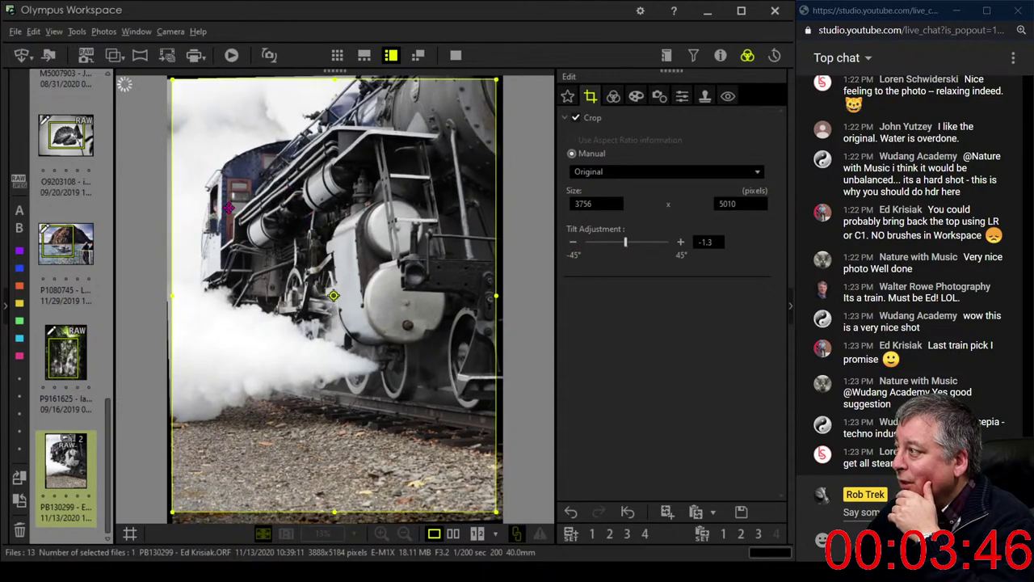
left_click(564, 117)
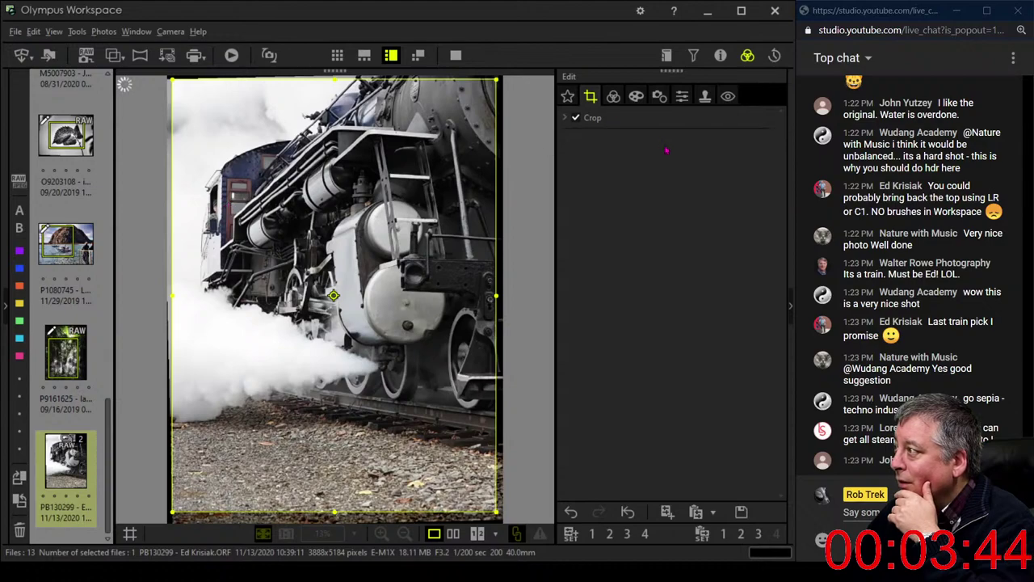
- Apply the Vivid picture mode to the locomotive photo and set the custom white balance temperature to 7000 K
left_click(613, 97)
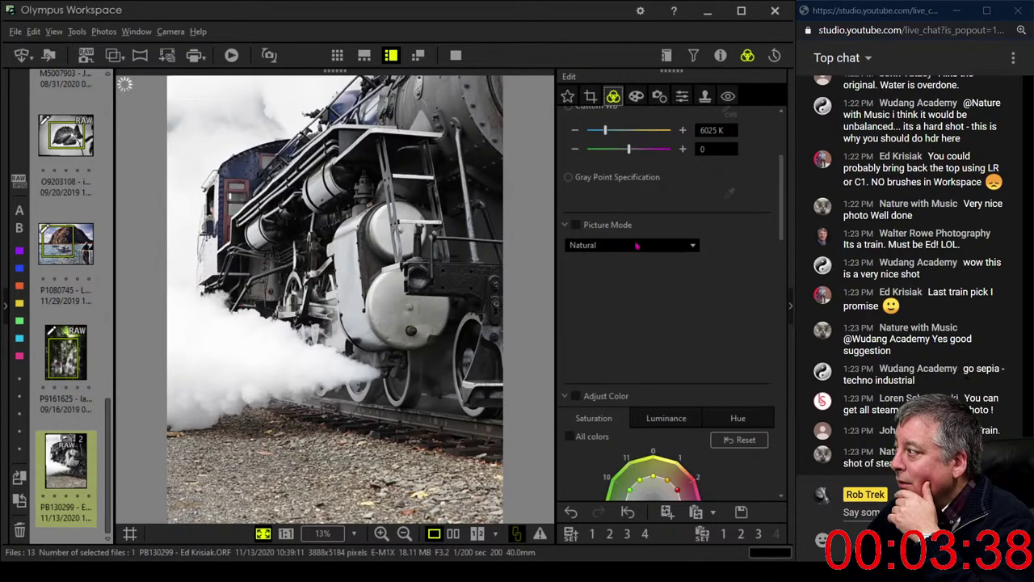
left_click_drag(782, 226, 789, 144)
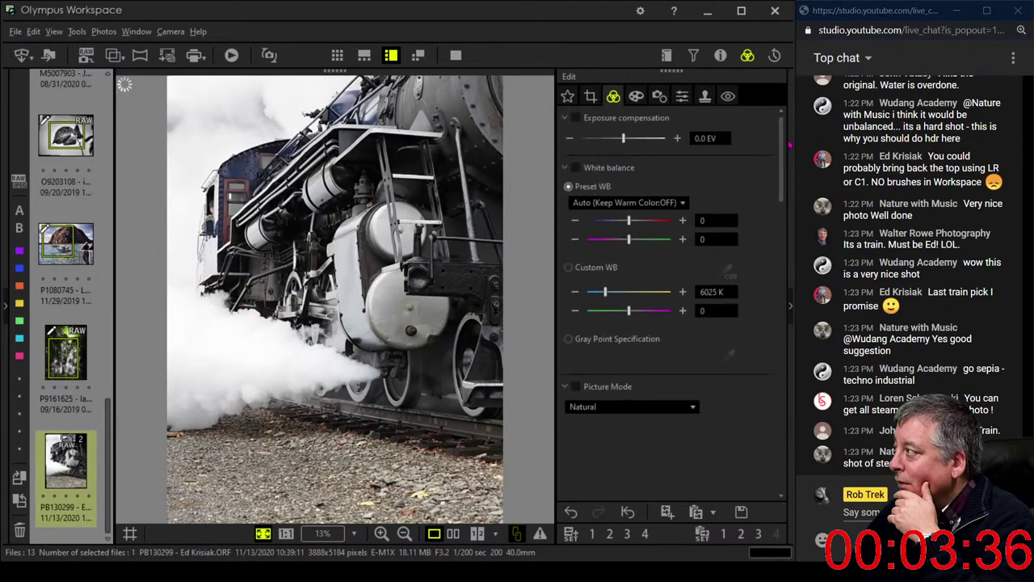
left_click(693, 408)
left_click(677, 439)
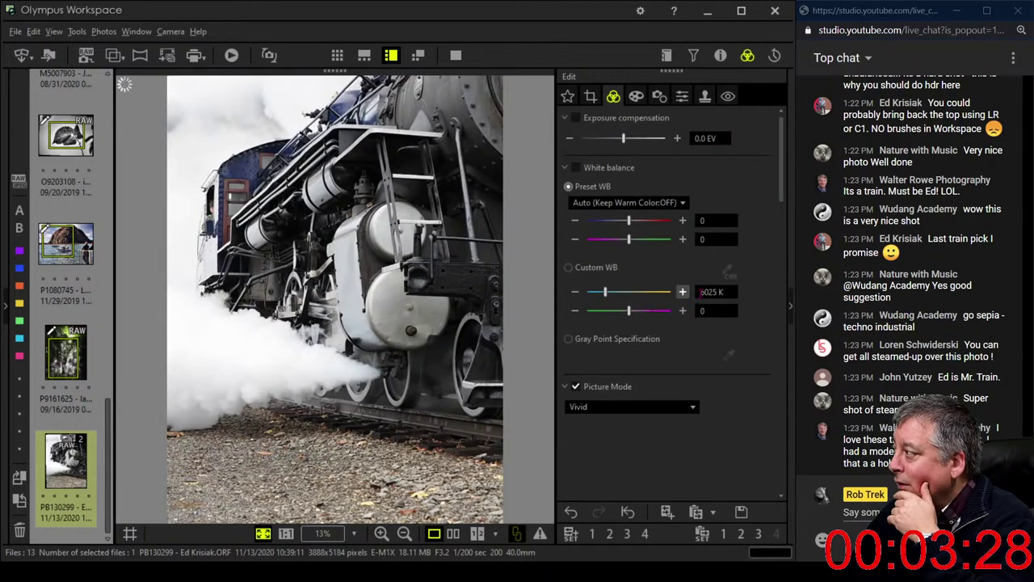
double_click(706, 291)
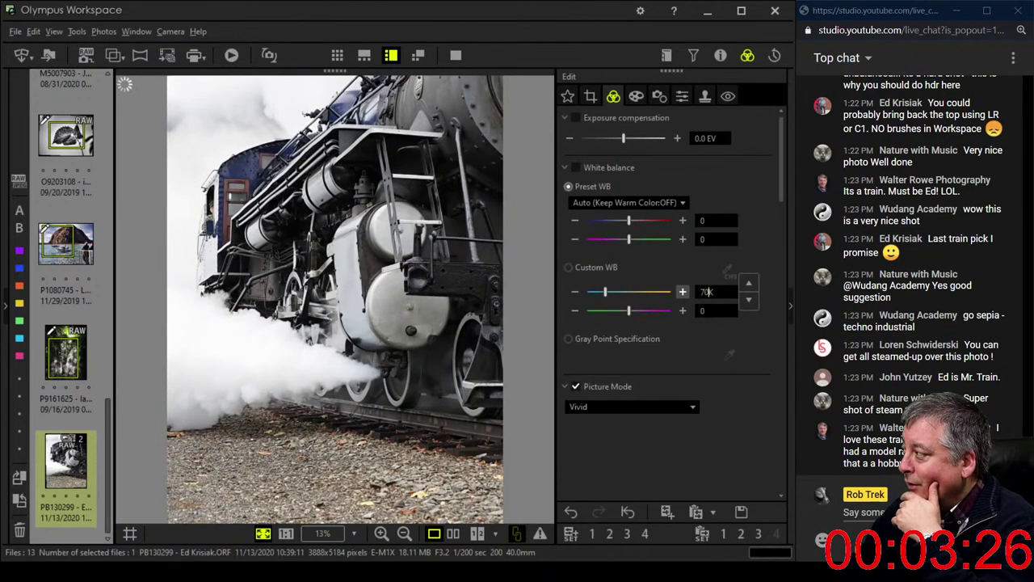
type("7000")
key("Return")
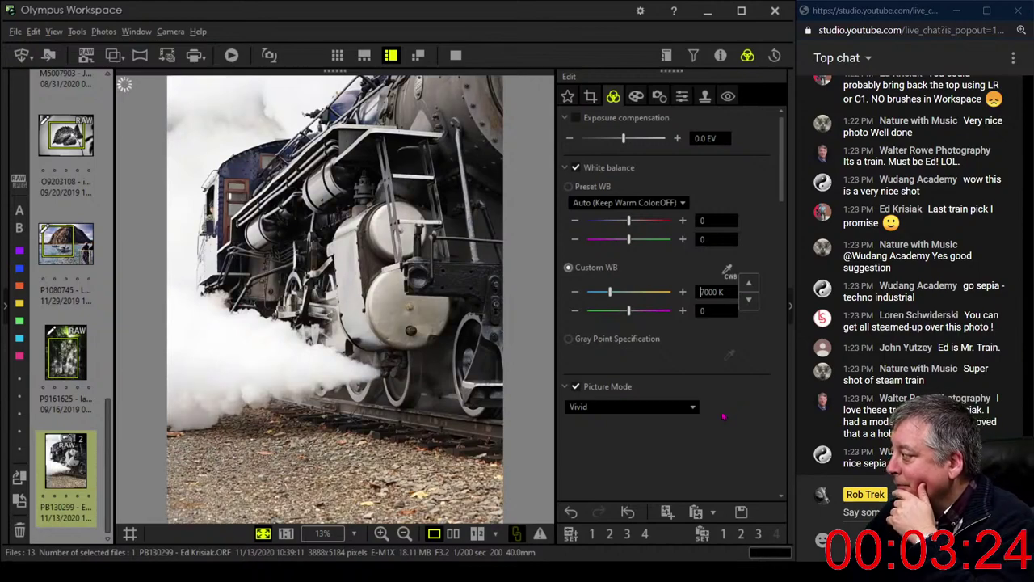
- Apply the Pop Art art filter to the locomotive photo
scroll(688, 434, "down", 4)
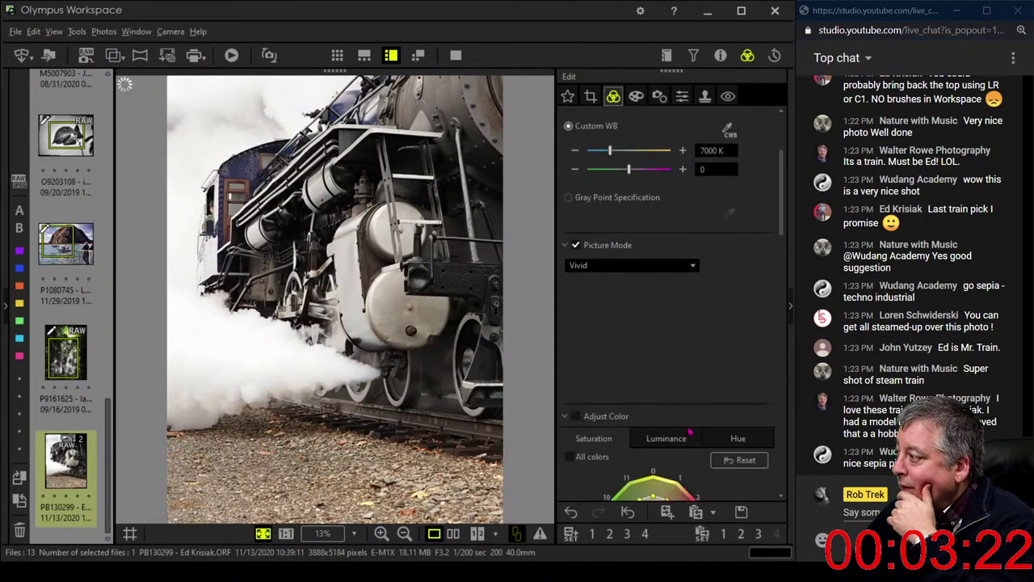
scroll(688, 434, "down", 4)
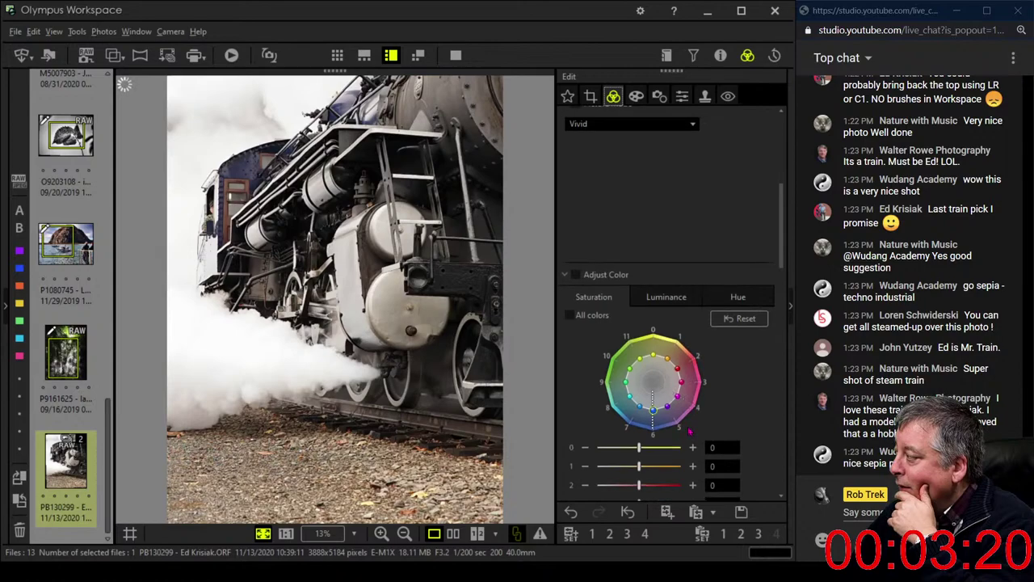
scroll(691, 430, "down", 6)
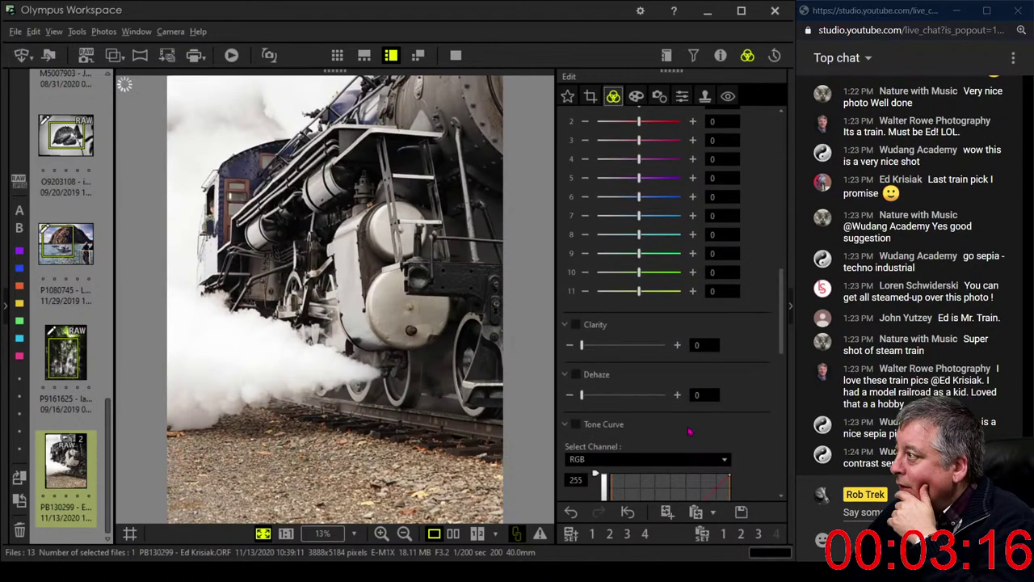
scroll(689, 431, "up", 1)
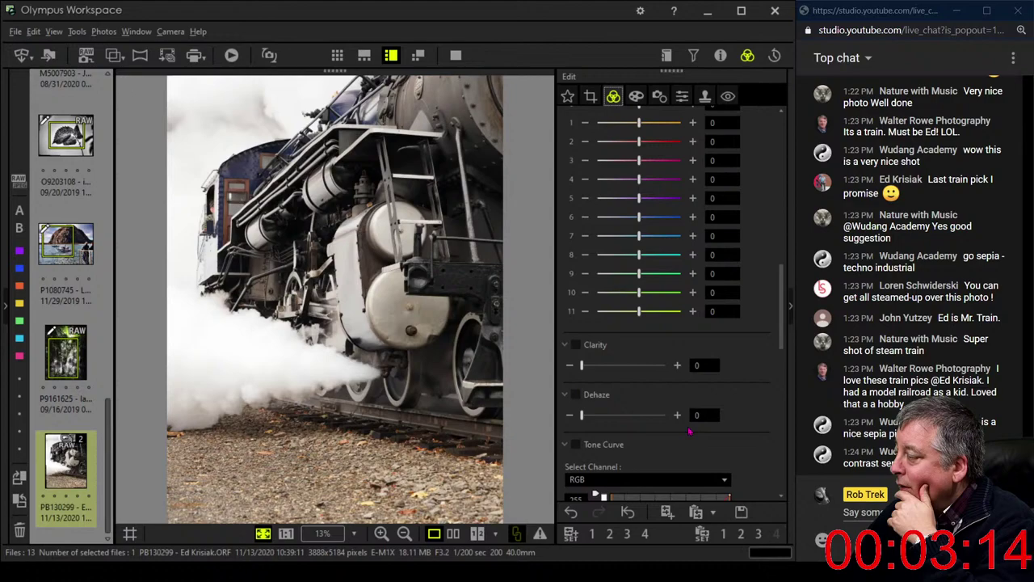
left_click(636, 98)
left_click(636, 137)
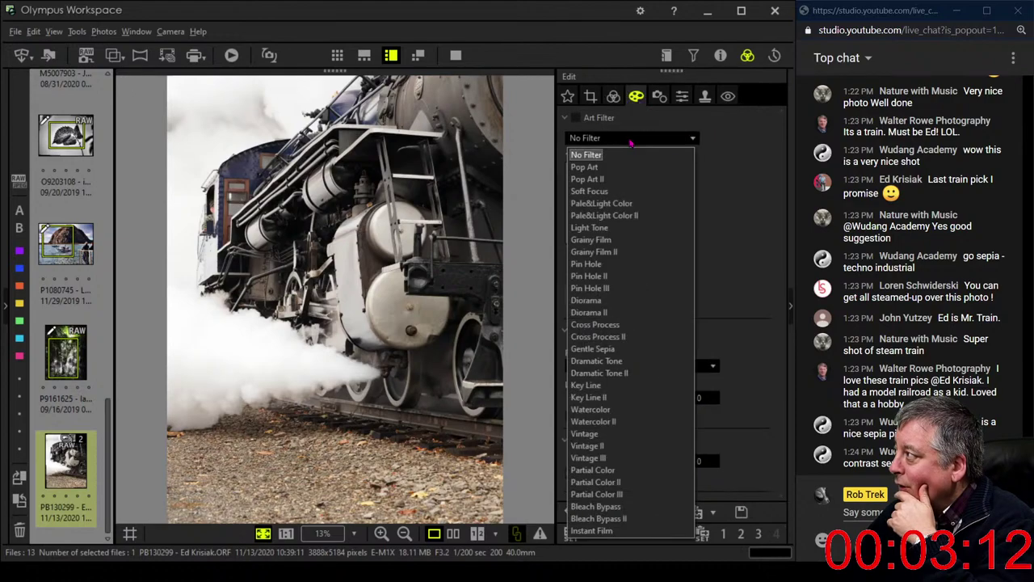
left_click(585, 166)
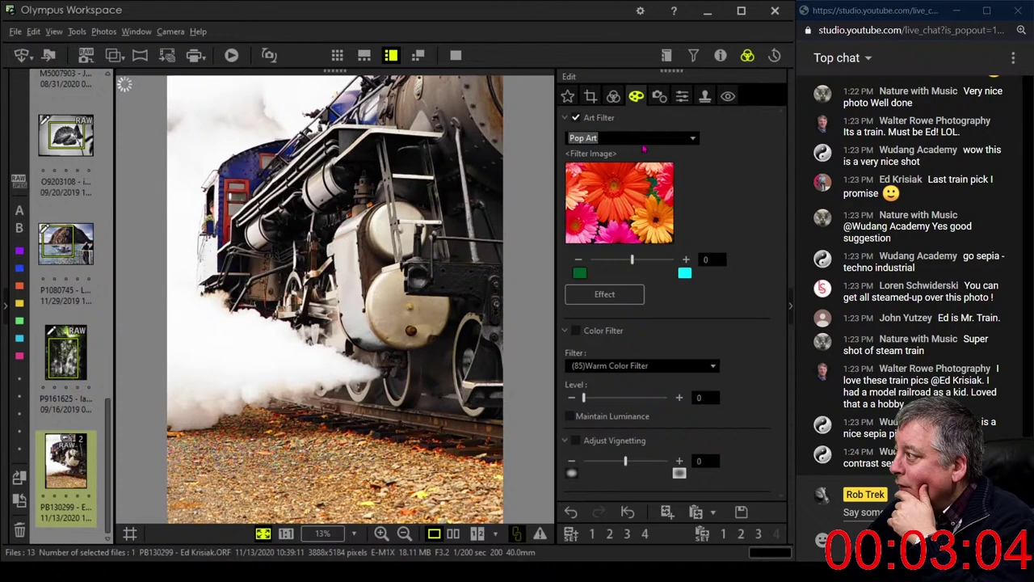
- Try the Gentle Sepia art filter on the locomotive photo, and switch back to Pop Art
left_click(644, 144)
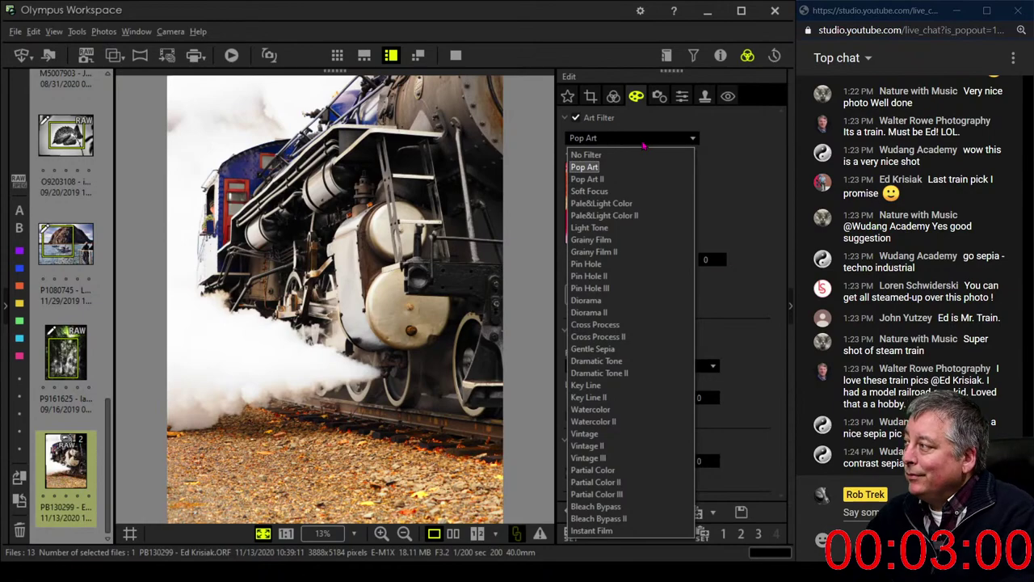
left_click(593, 348)
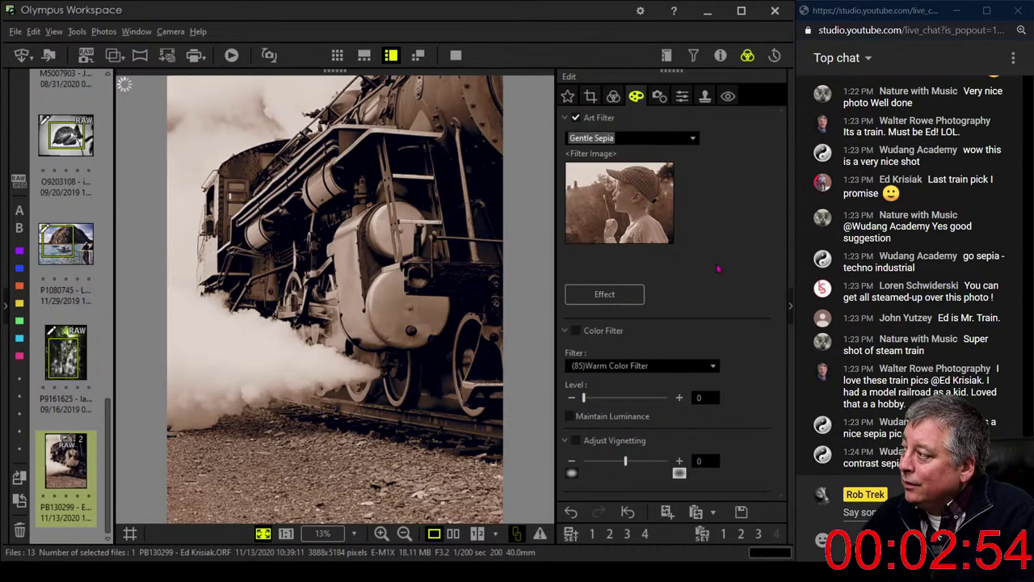
left_click(667, 139)
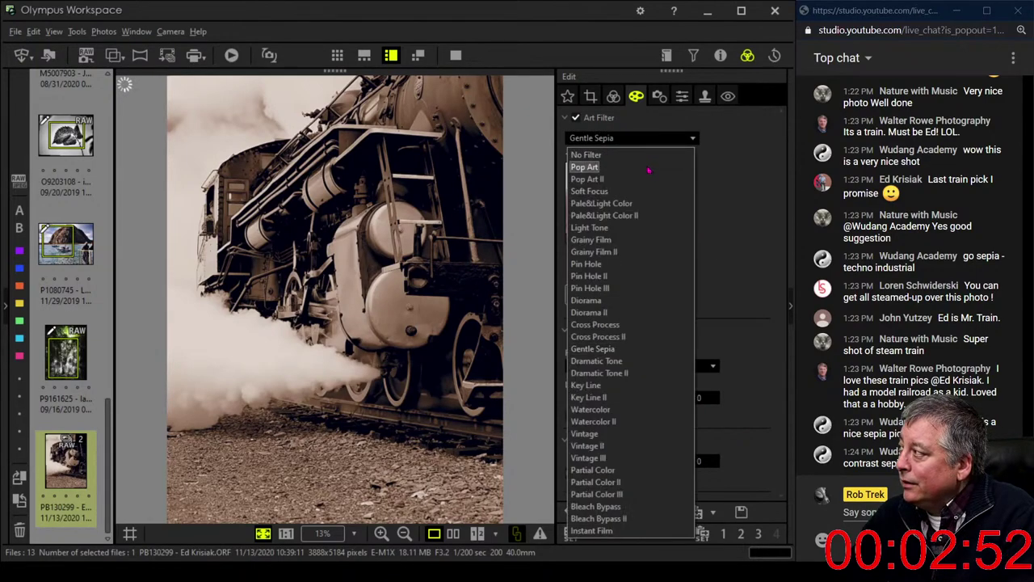
left_click(653, 100)
- Darken the locomotive photo's edges with vignetting at -6
left_click(613, 96)
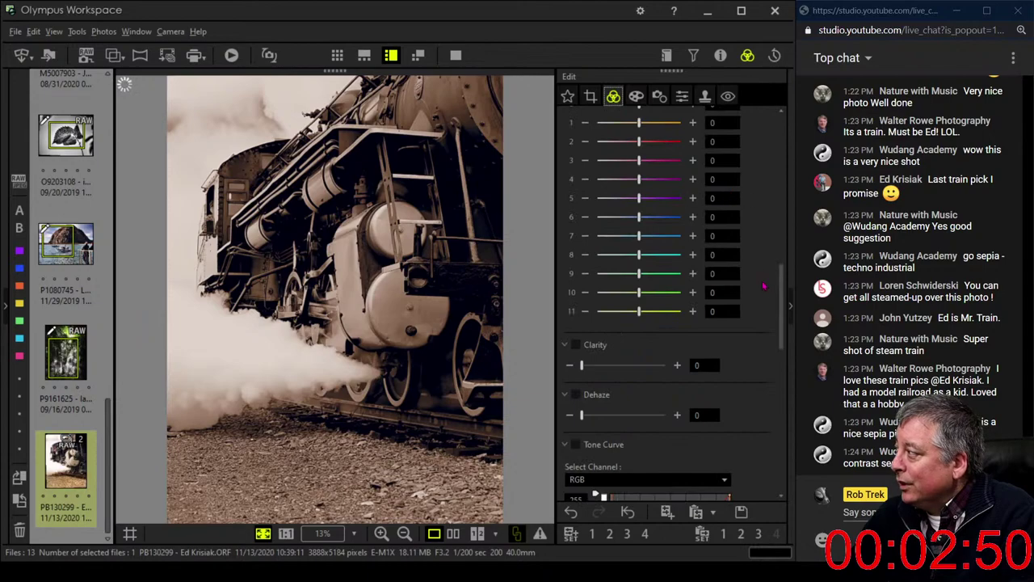
left_click_drag(782, 327, 783, 275)
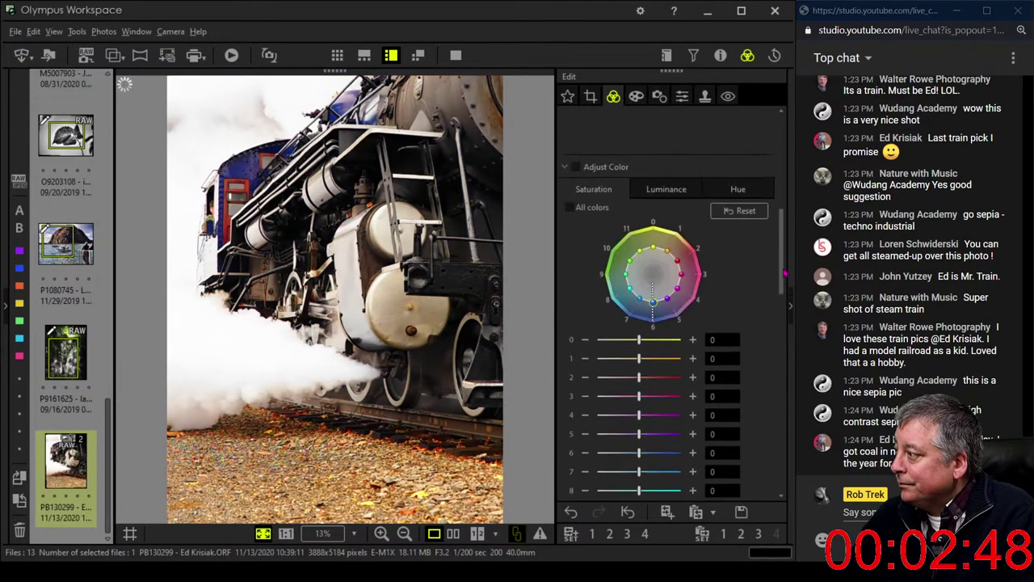
scroll(620, 421, "up", 6)
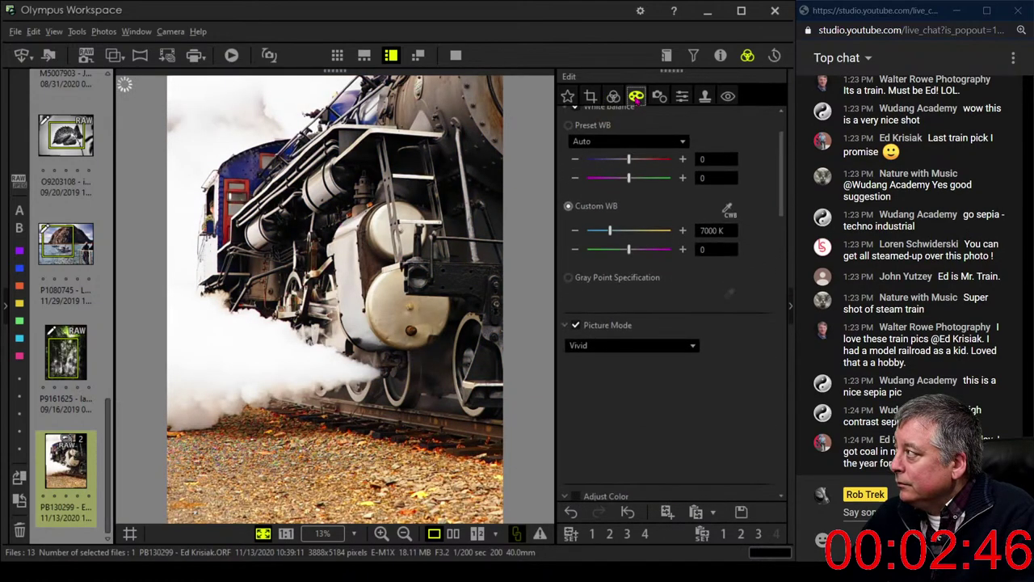
left_click_drag(625, 462, 618, 467)
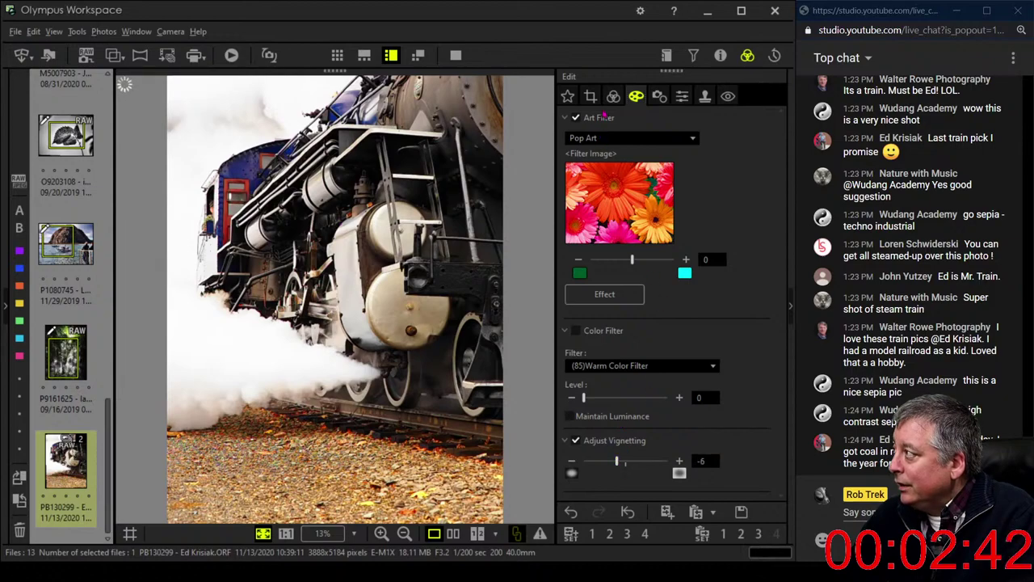
- Apply Dehaze at 49 to the locomotive photo
left_click(613, 103)
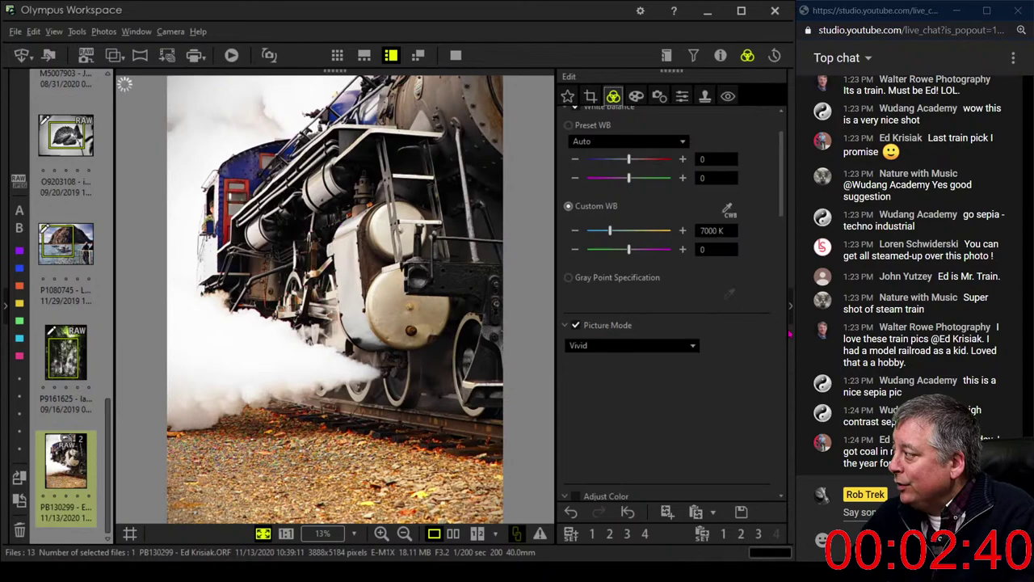
left_click_drag(780, 197, 781, 169)
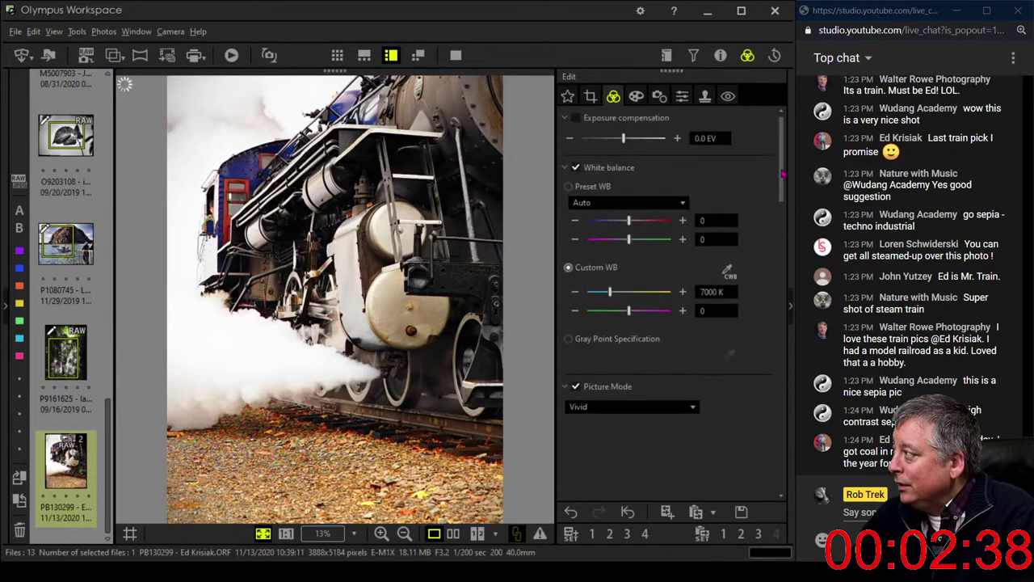
scroll(706, 459, "down", 15)
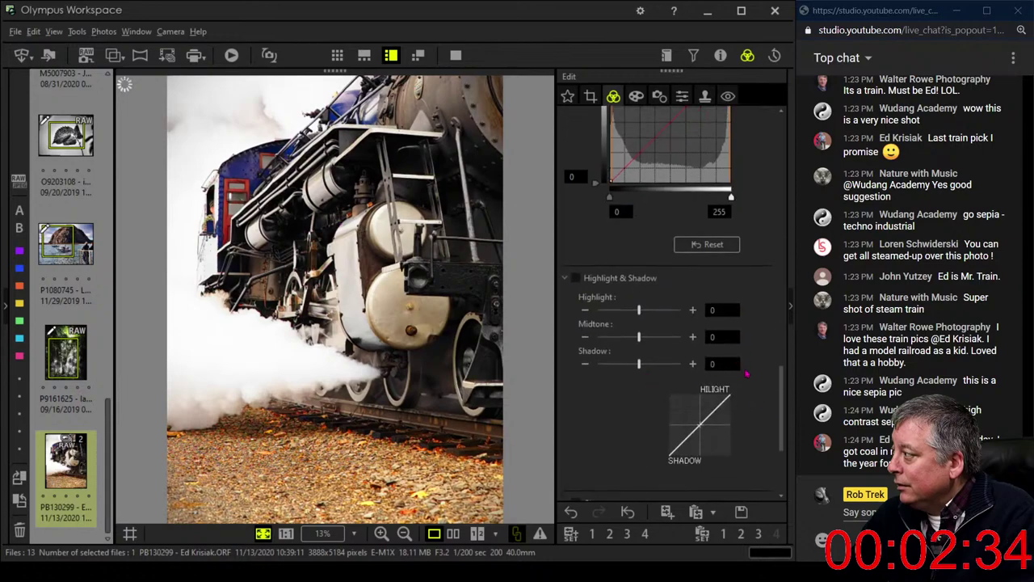
scroll(649, 378, "down", 5)
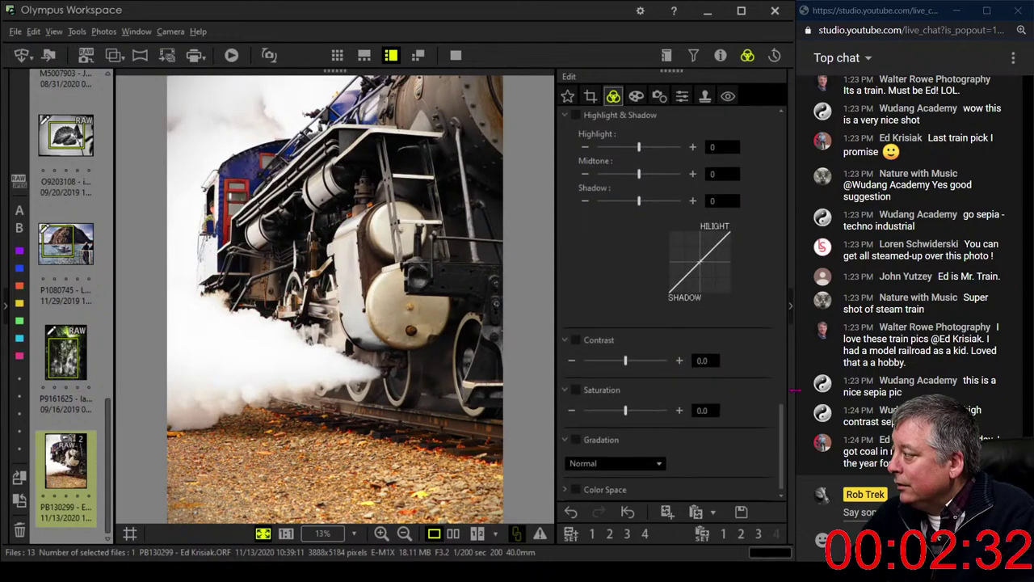
left_click_drag(781, 444, 785, 328)
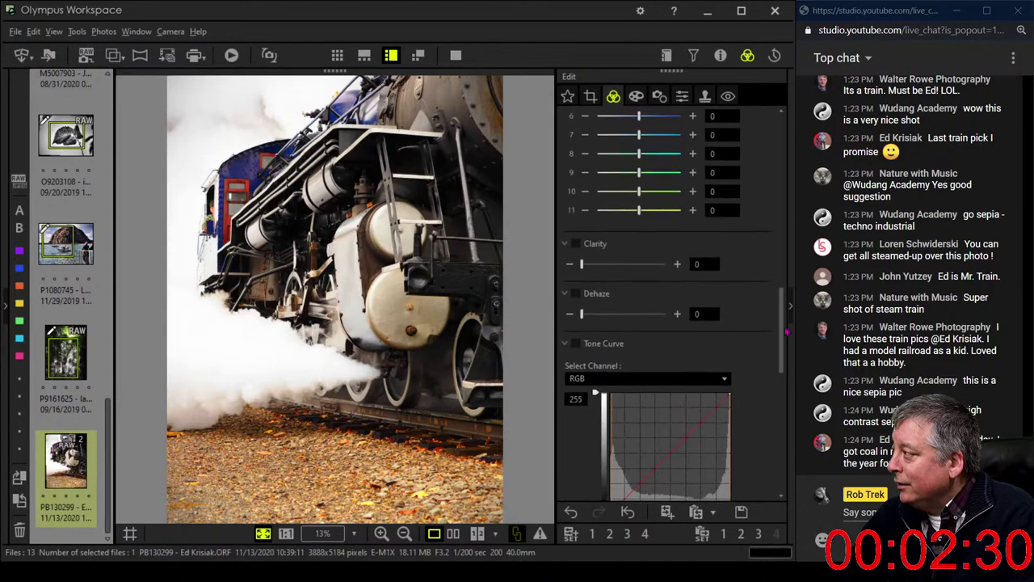
left_click_drag(581, 314, 623, 315)
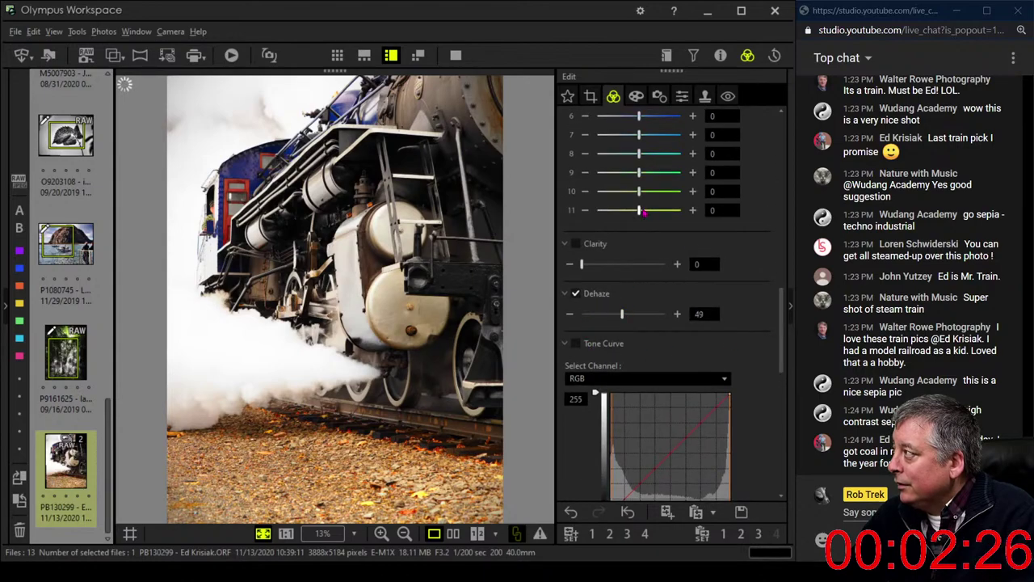
- Try darkening the locomotive photo with exposure compensation at -1.4 EV and -0.4 EV, and return it to 0.0 EV
scroll(724, 179, "up", 10)
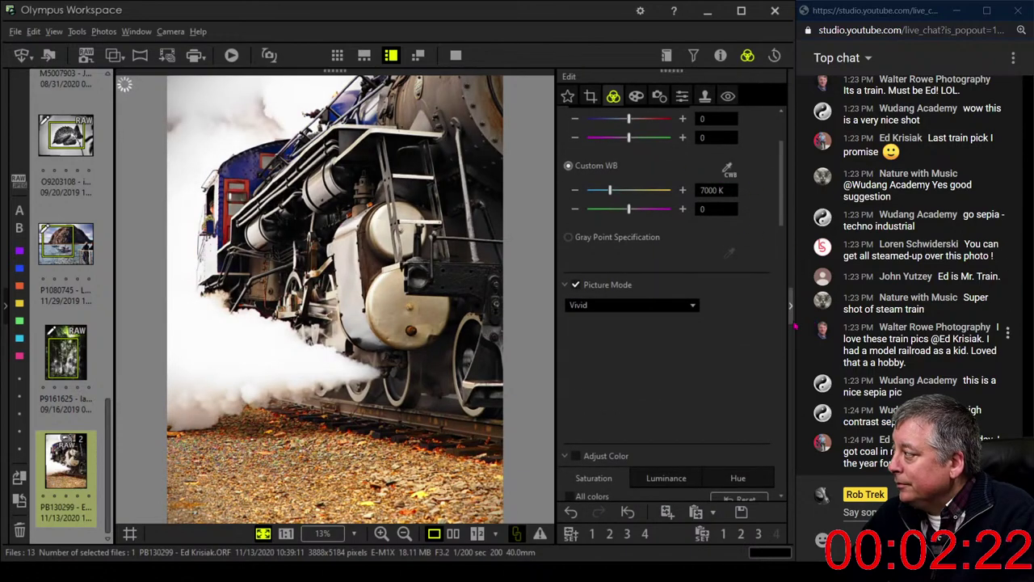
scroll(663, 158, "up", 3)
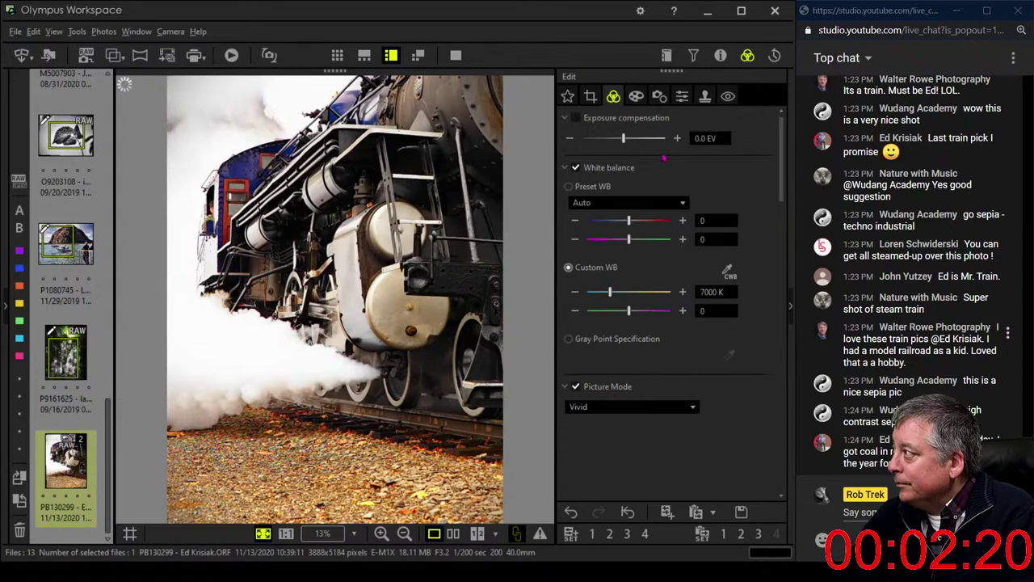
left_click_drag(624, 142, 595, 144)
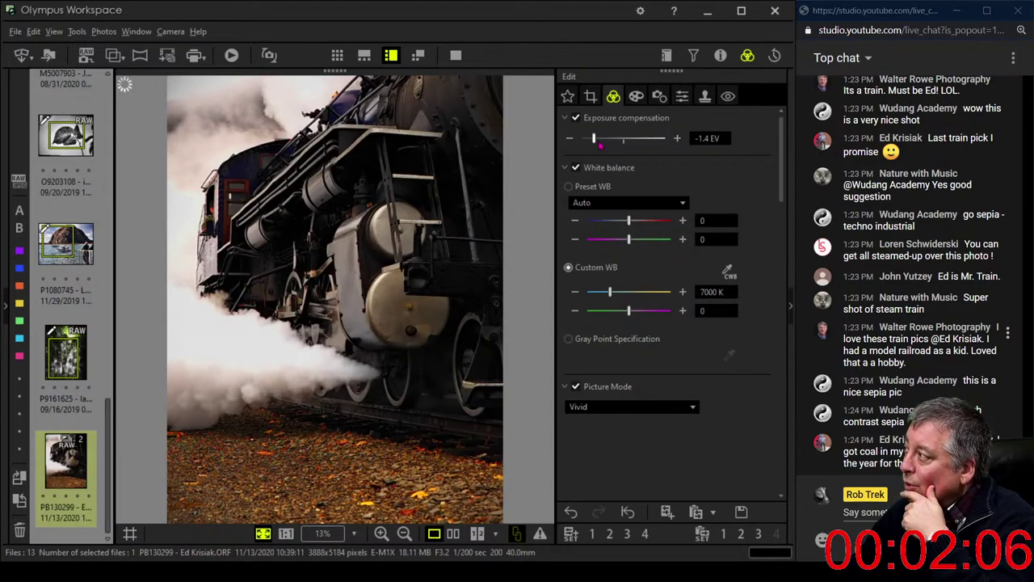
left_click_drag(593, 138, 619, 140)
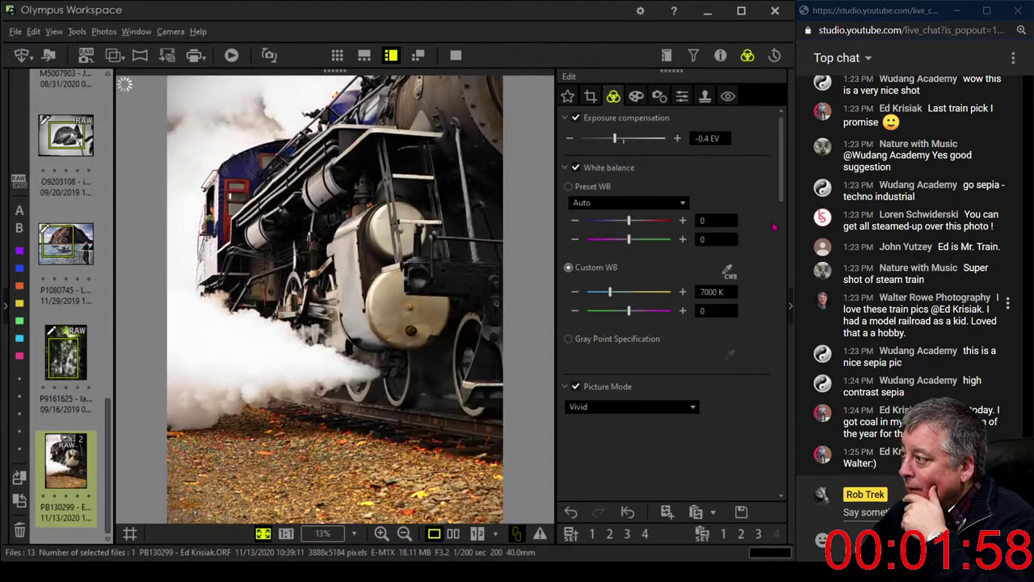
scroll(778, 222, "down", 3)
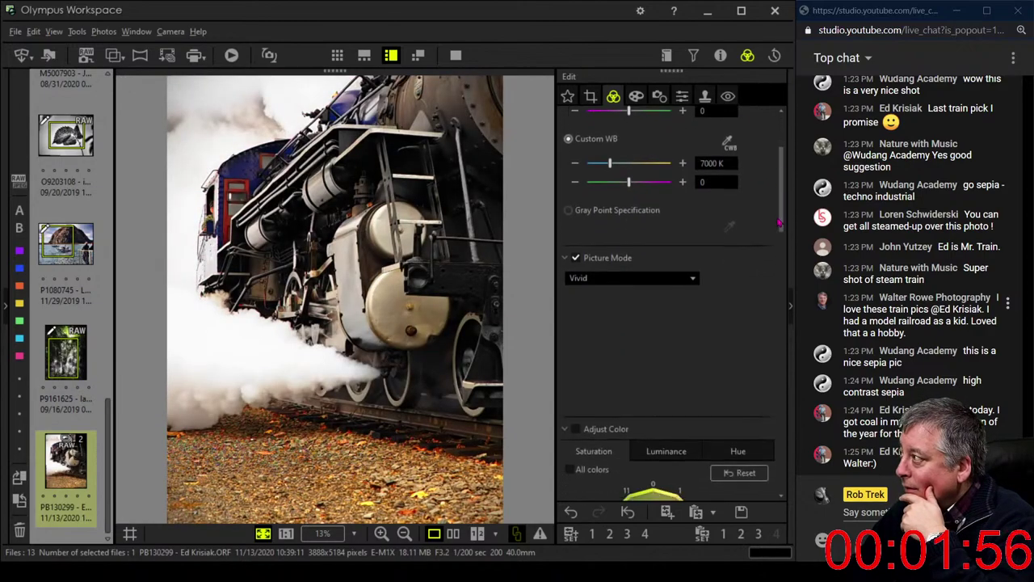
scroll(780, 194, "up", 3)
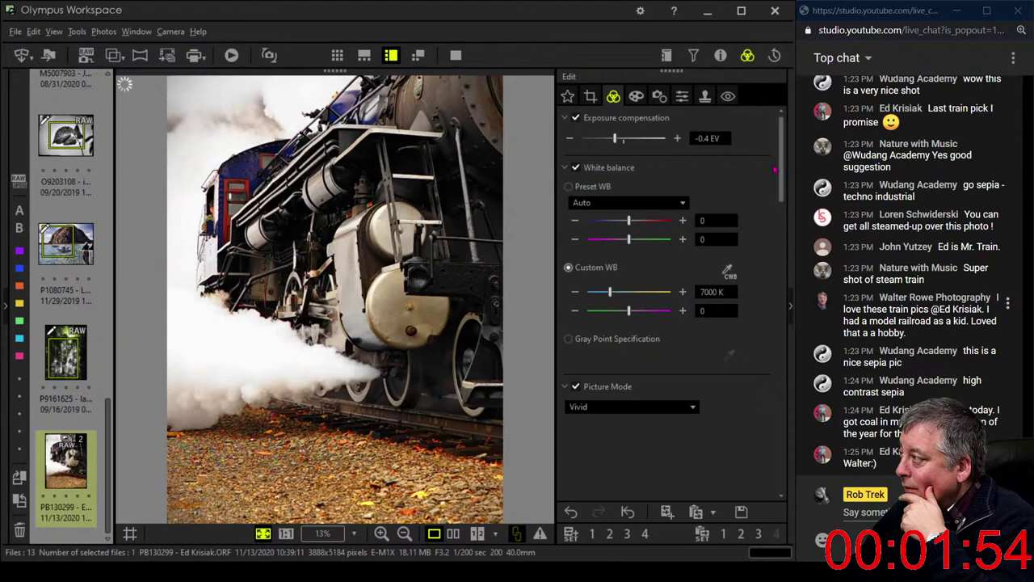
left_click_drag(615, 139, 626, 143)
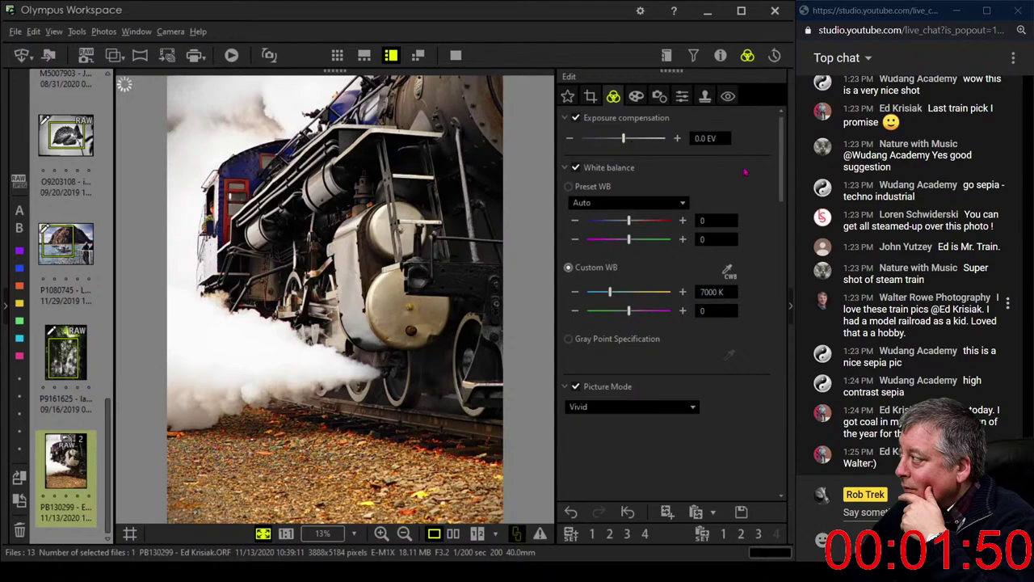
- Try bending the RGB tone curve, first downward to deepen the shadows and midtones, and strongly upward to brighten them
left_click_drag(782, 157, 785, 357)
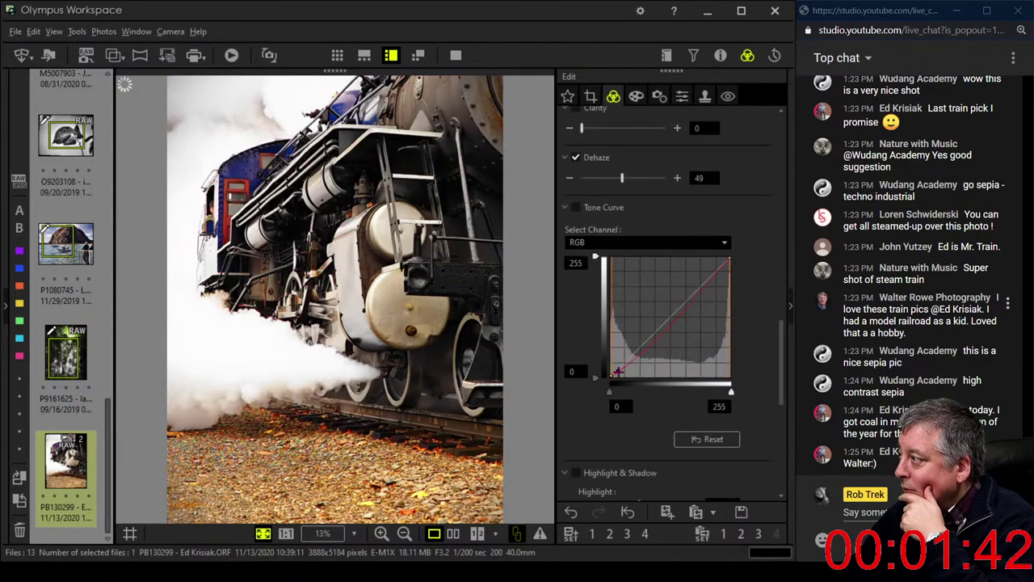
left_click_drag(617, 371, 619, 374)
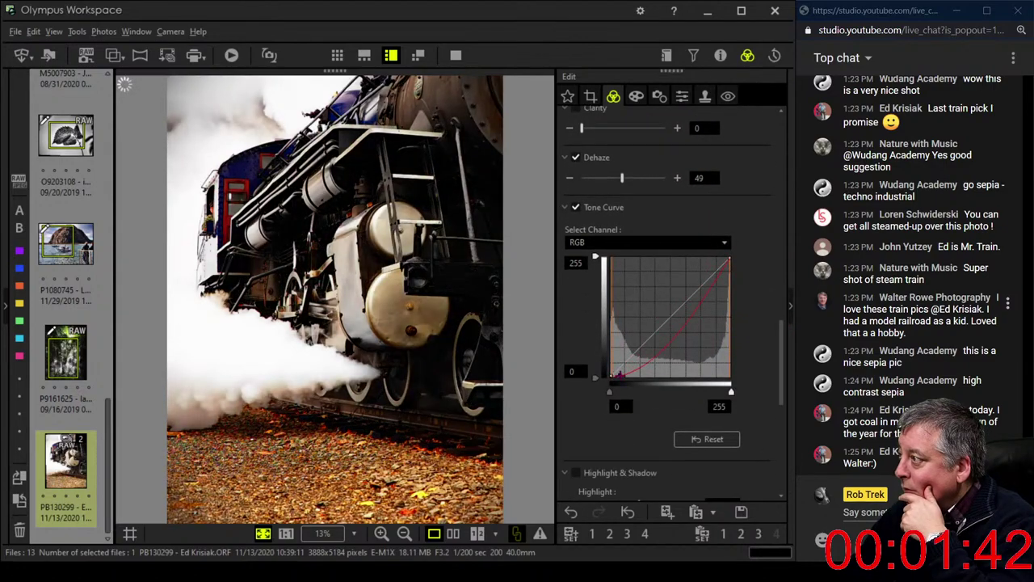
left_click(677, 342)
mouse_move(681, 336)
left_mouse_down()
mouse_move(618, 369)
mouse_move(621, 359)
left_mouse_up()
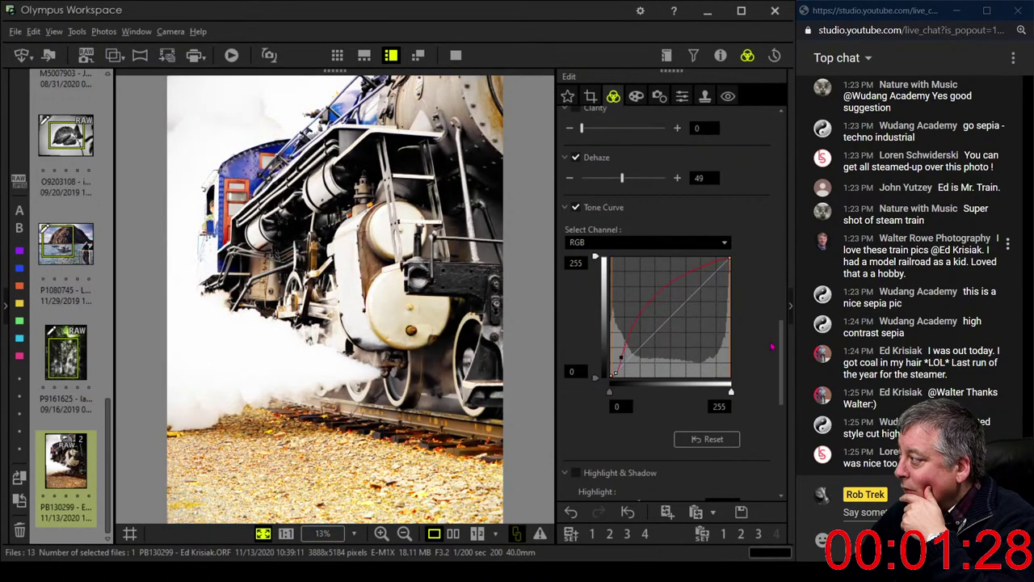
- Set the locomotive photo's exposure compensation to -1.2 EV
left_click_drag(781, 364, 781, 159)
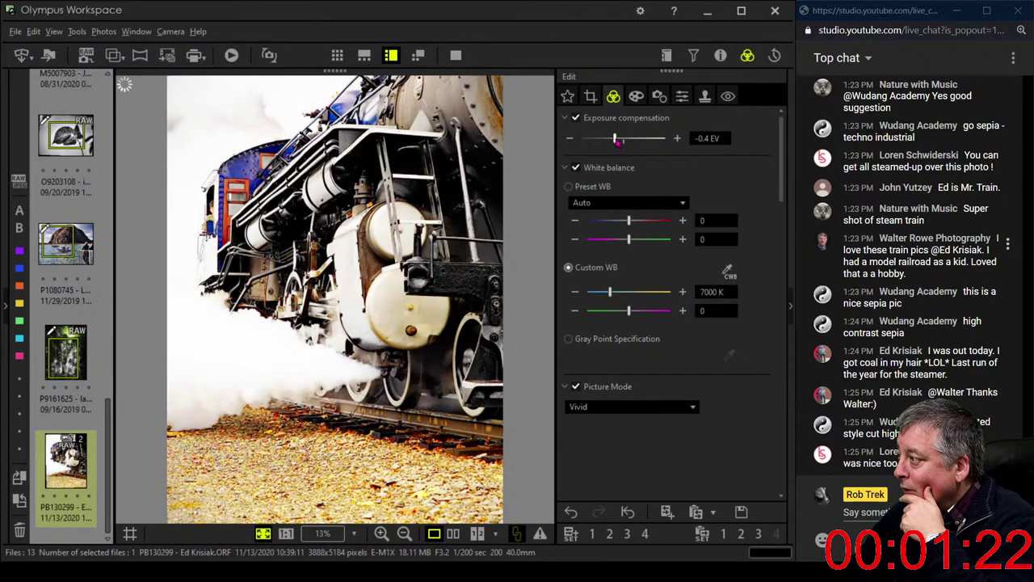
left_click_drag(618, 144, 608, 142)
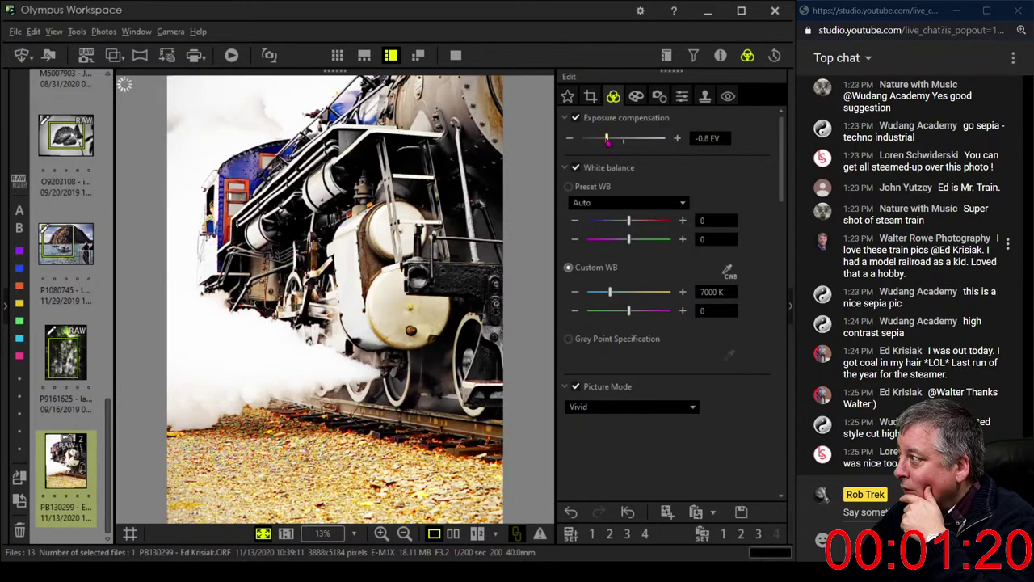
left_click_drag(606, 138, 598, 139)
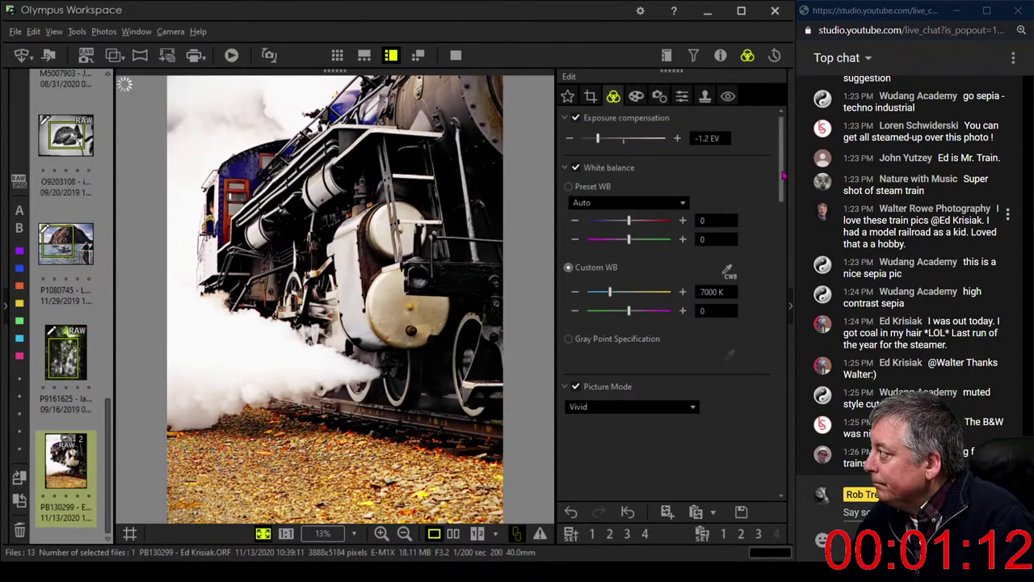
- Try moving the RGB tone curve's upper point into the midtones and back down toward the shadows
left_click_drag(780, 178, 769, 289)
scroll(769, 289, "down", 10)
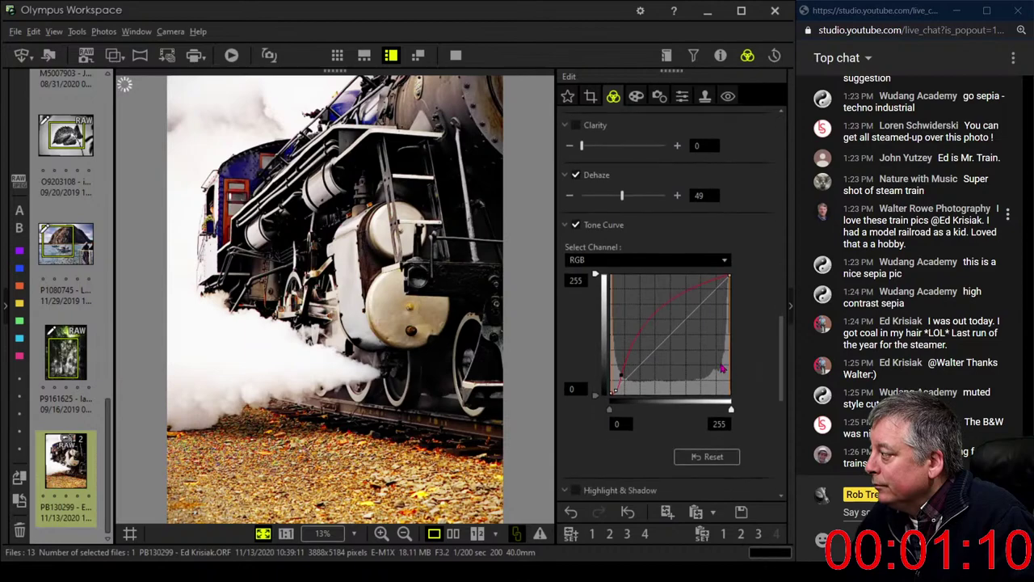
left_click_drag(622, 374, 655, 316)
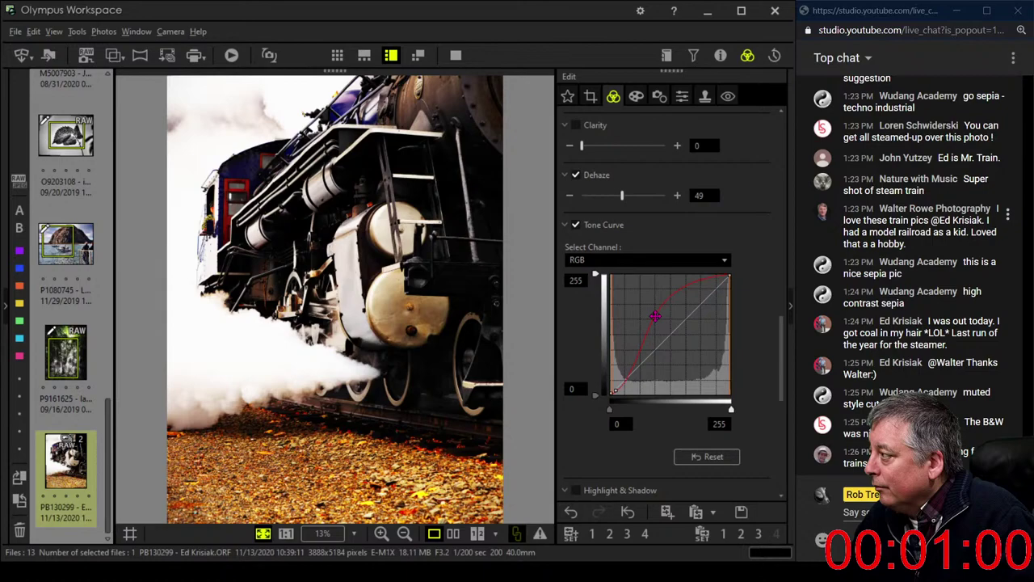
left_click_drag(655, 316, 628, 366)
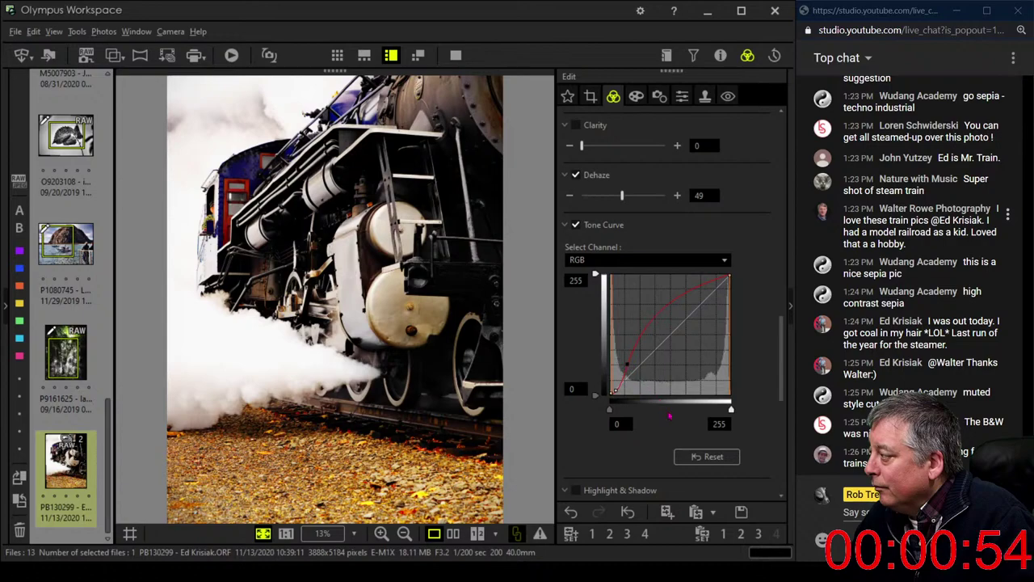
- Reset the tone curve and reshape the RGB channel with two shadow points that lift the dark tones and midtones
left_click(683, 457)
mouse_move(628, 371)
left_mouse_down()
mouse_move(626, 360)
mouse_move(613, 380)
left_mouse_up()
left_click(614, 387)
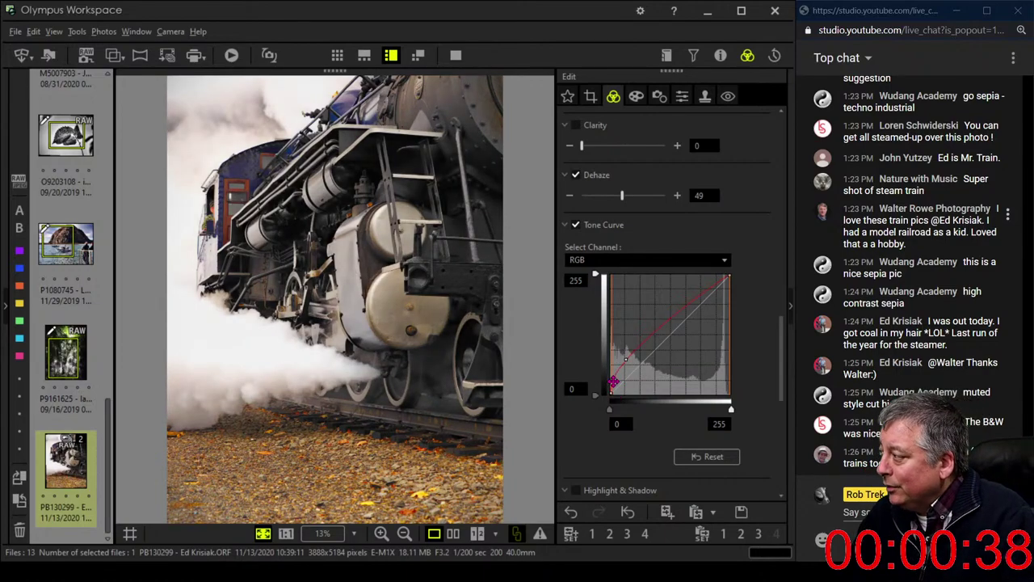
left_click_drag(614, 380, 614, 386)
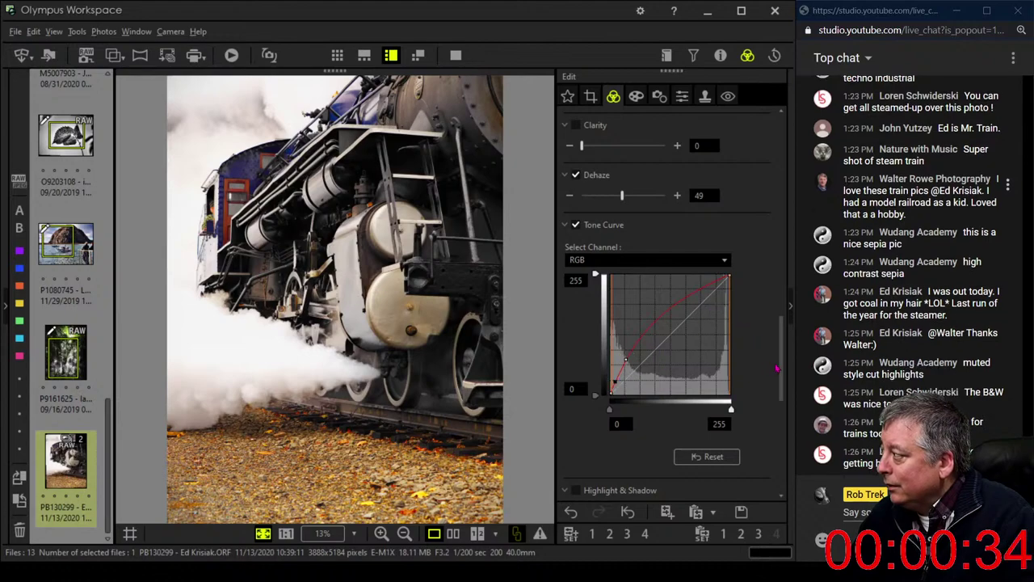
- Set the locomotive photo's sharpness to 2.0 and its noise filter to OFF
scroll(771, 403, "down", 5)
scroll(772, 433, "down", 3)
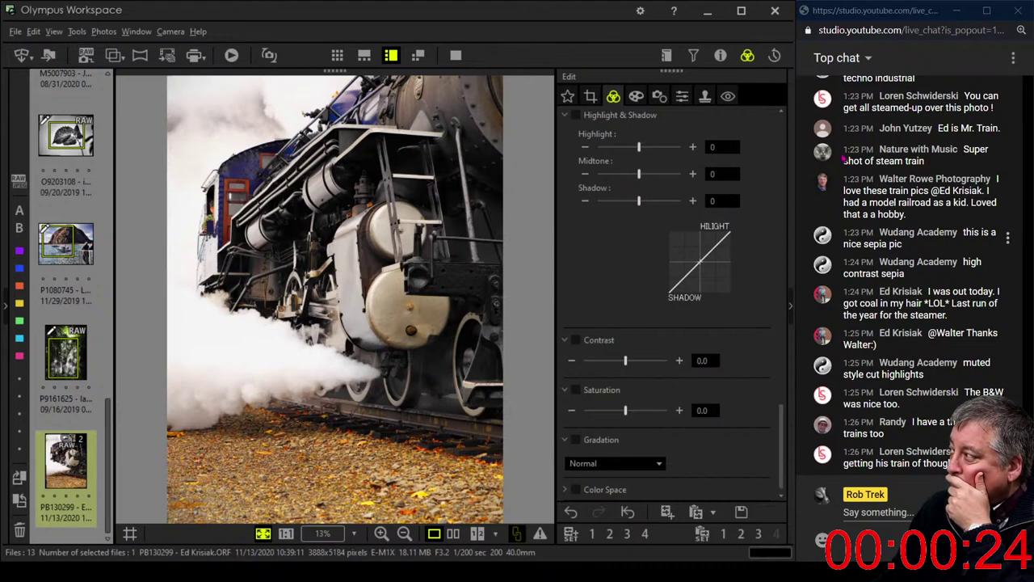
left_click(681, 96)
left_click(643, 138)
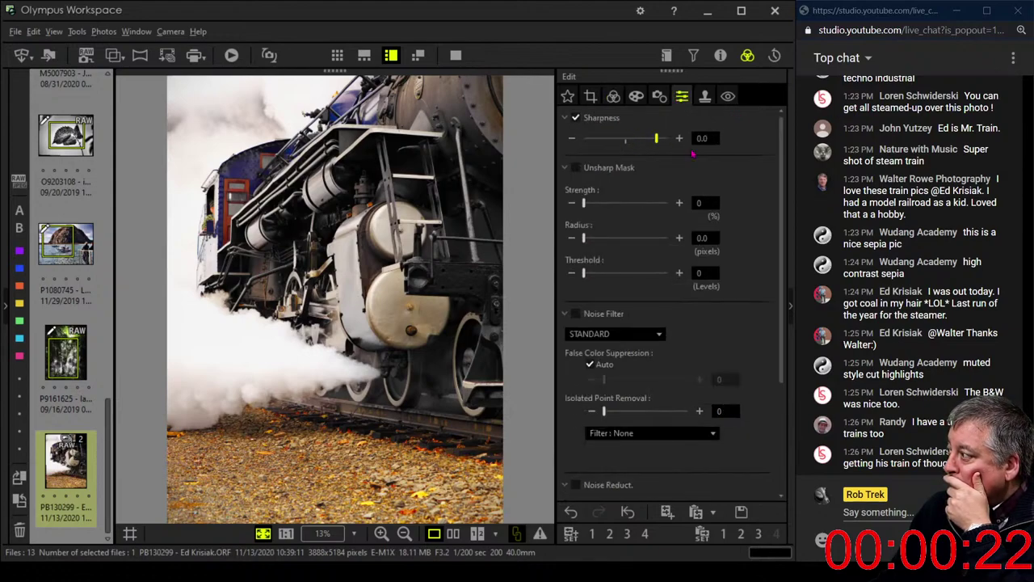
left_click(644, 335)
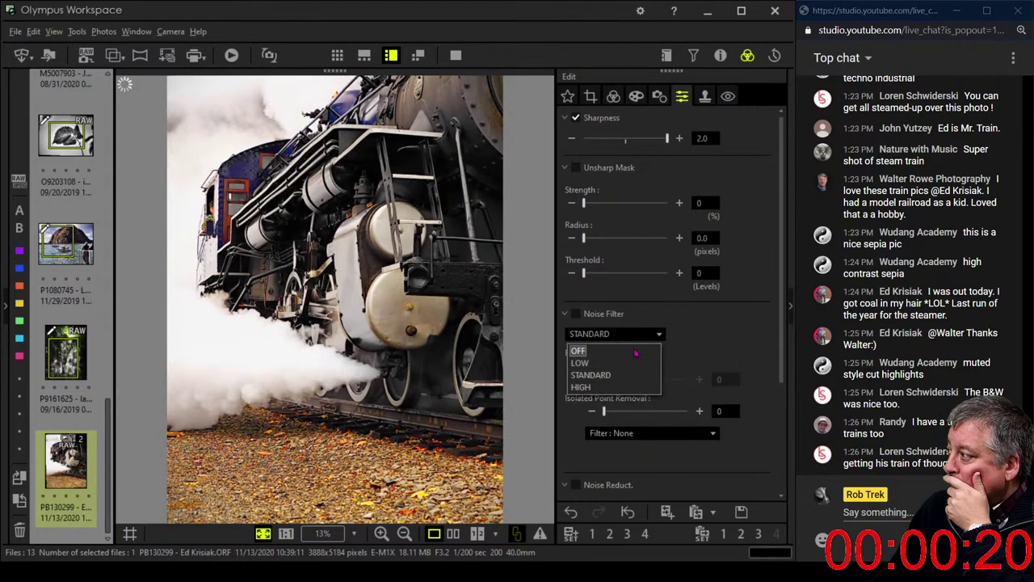
left_click(638, 350)
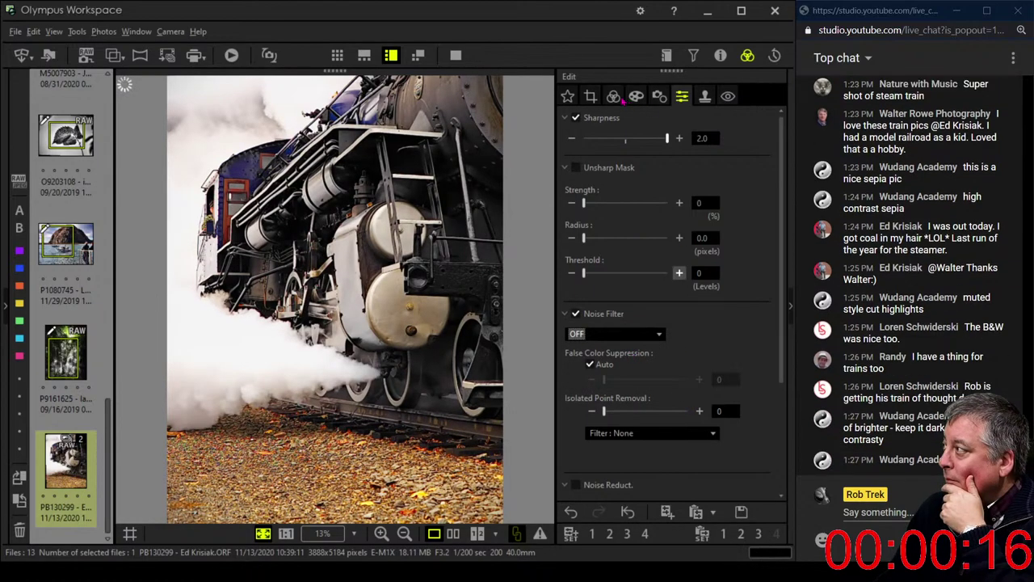
- Try cropping off the gravel foreground at the Original setting, with a crop size of 3756 x 4242 pixels
left_click(590, 97)
left_click(613, 96)
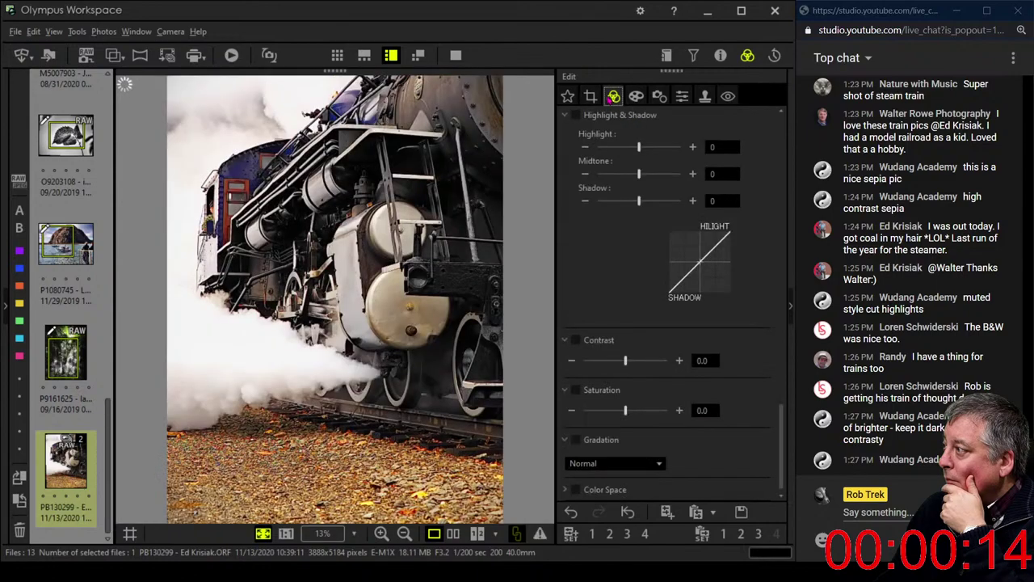
left_click(592, 98)
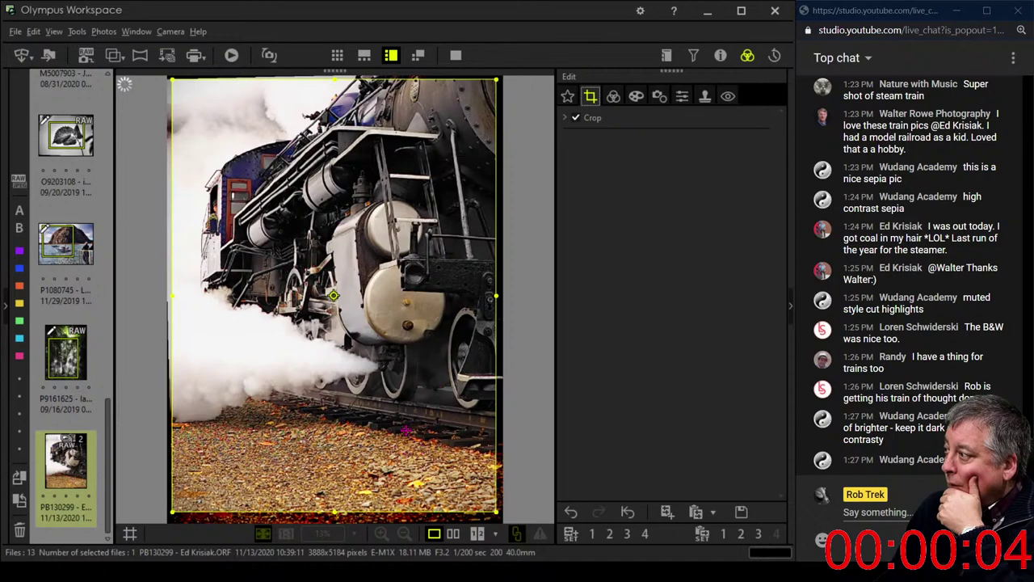
left_click(335, 509)
left_click_drag(335, 509, 334, 444)
left_click(564, 118)
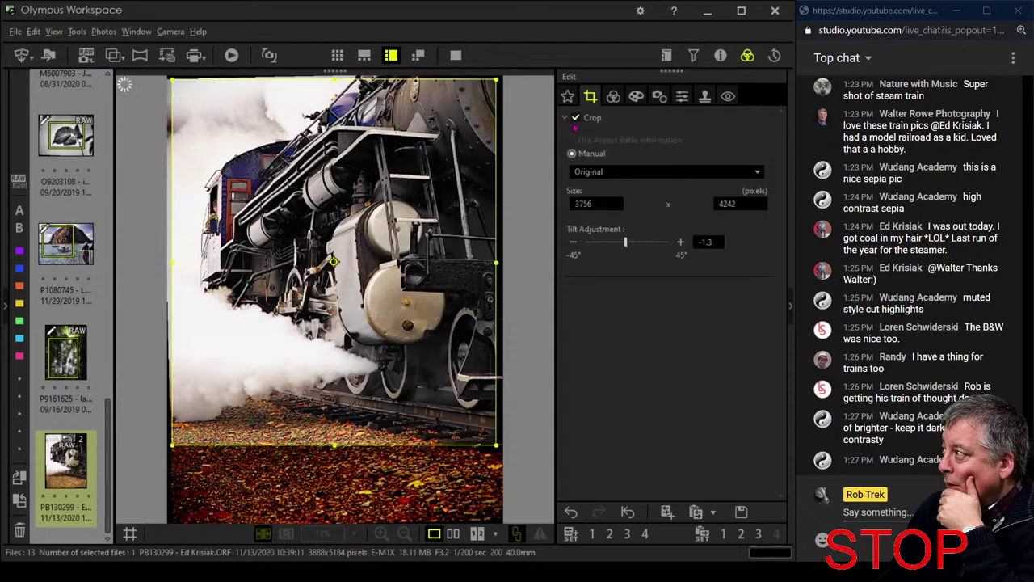
- Crop the locomotive photo at a 4:3 ratio to 3225 x 4298 pixels, trimming the gravel and the engine's front edge
left_click(627, 172)
key("Return")
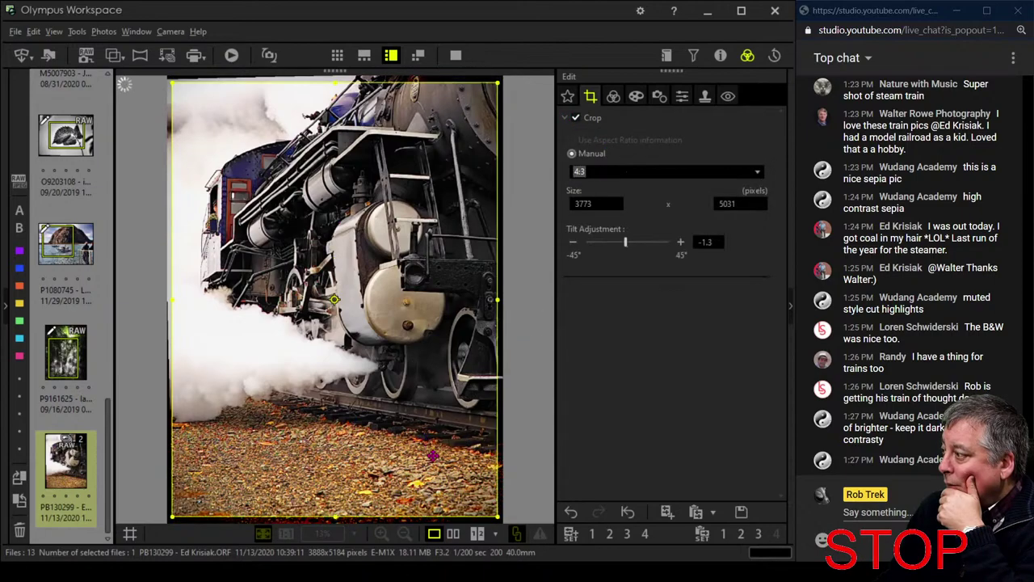
left_click_drag(498, 515, 457, 463)
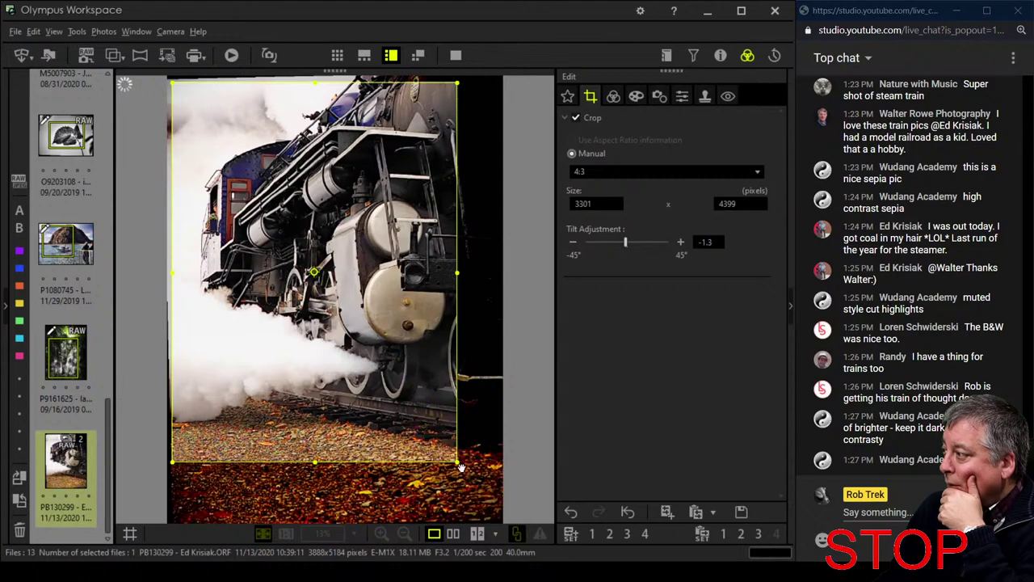
left_click_drag(457, 462, 450, 445)
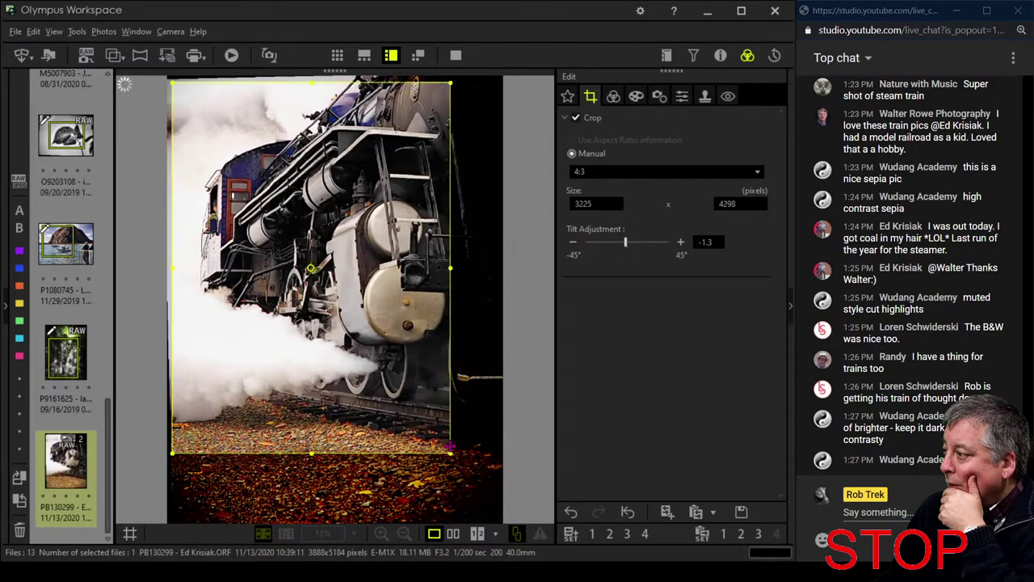
left_click(613, 96)
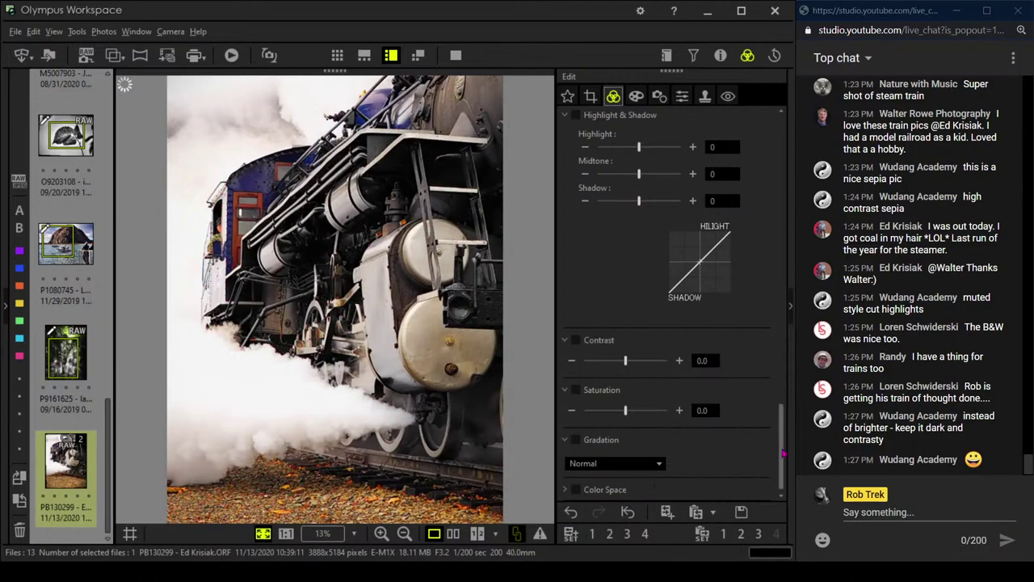
- Try the Monotone picture mode on the locomotive photo and return it to Vivid
scroll(780, 356, "down", 10)
scroll(786, 267, "down", 3)
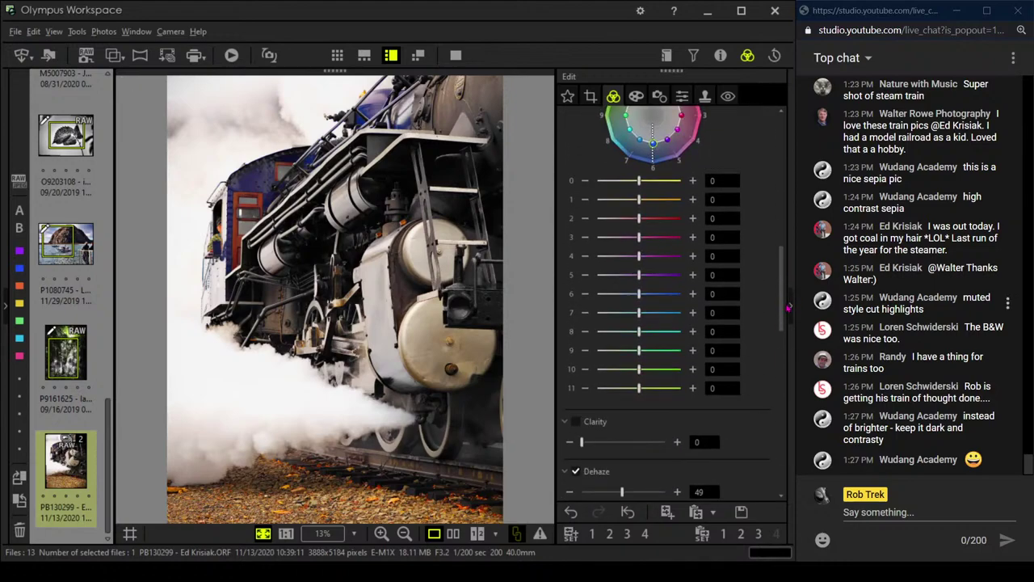
left_click_drag(784, 284, 786, 170)
scroll(685, 318, "up", 1)
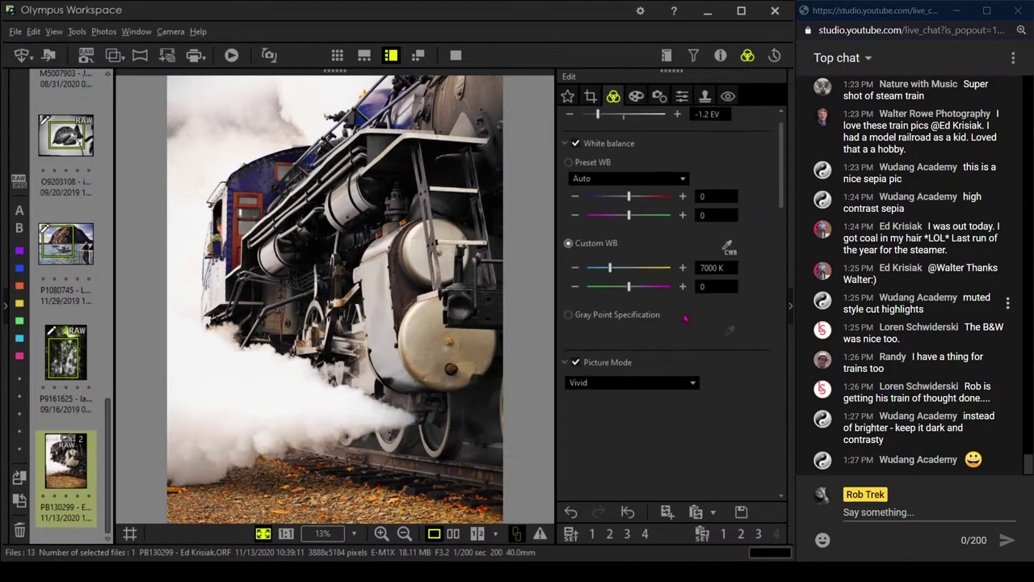
left_click(668, 373)
left_click(658, 365)
left_click(658, 365)
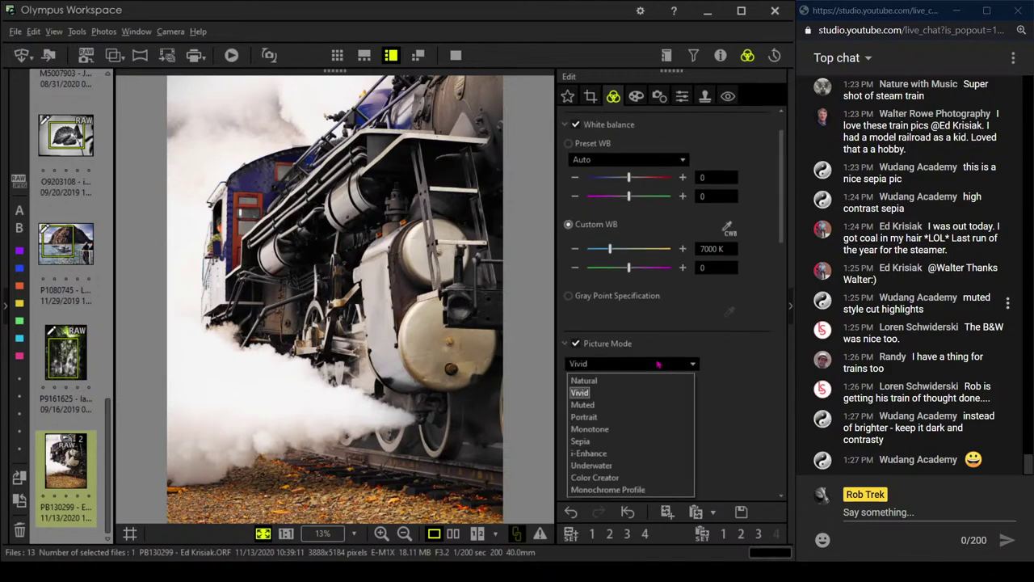
left_click(629, 429)
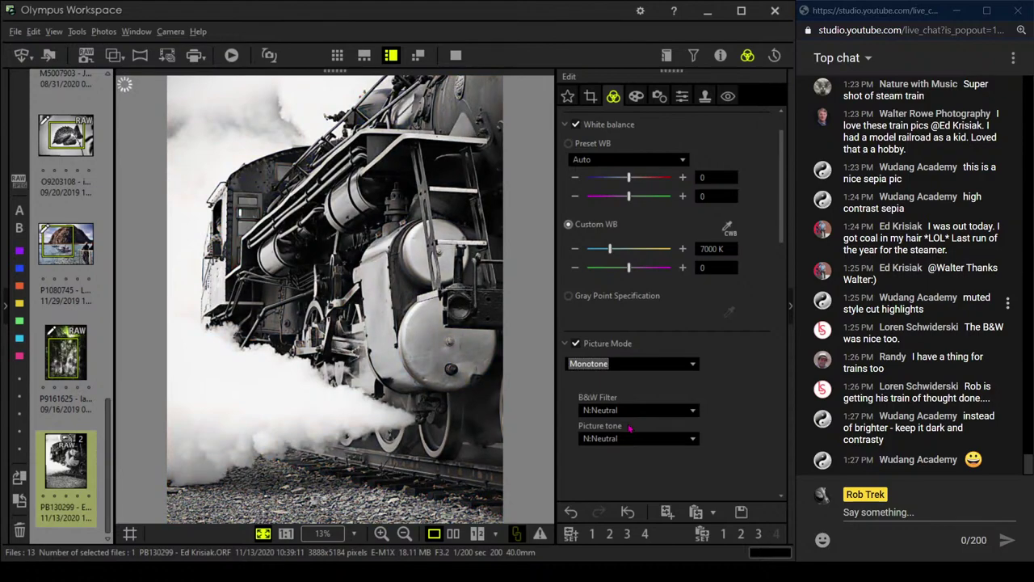
key("alt+Down")
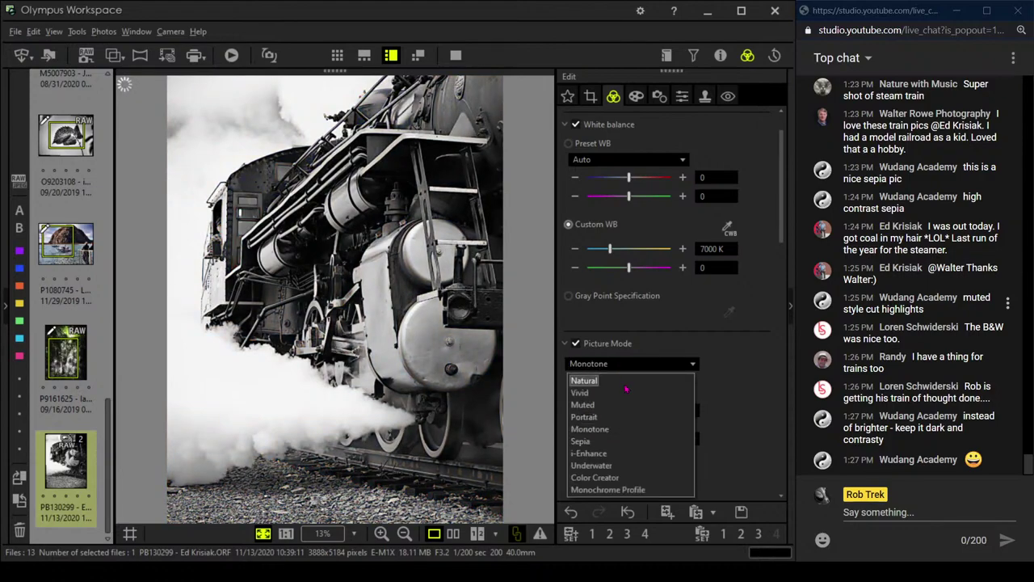
left_click(624, 393)
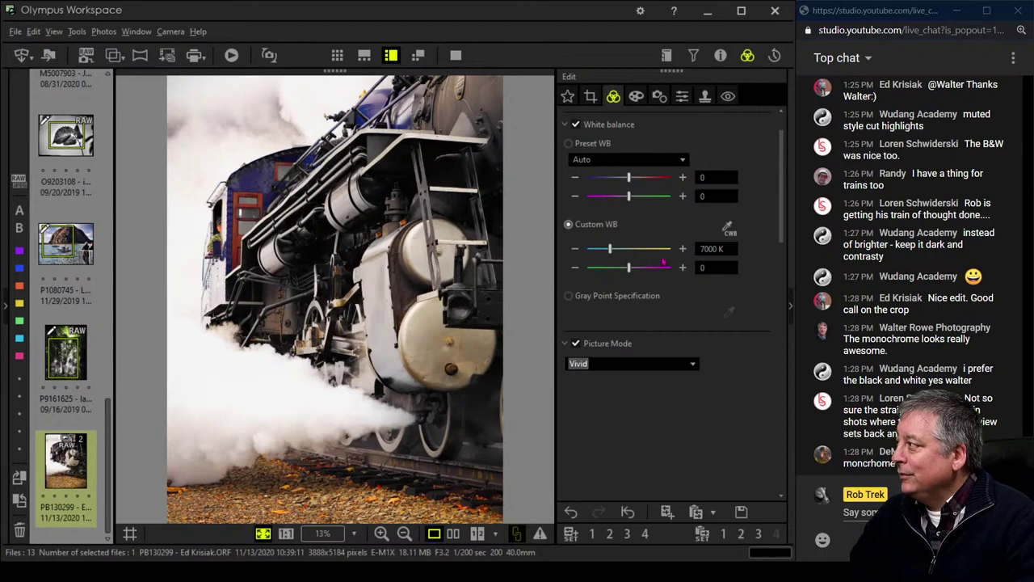
- Set the locomotive photo's picture mode to Monotone and raise its Dehaze to 100
scroll(658, 256, "up", 1)
left_click(664, 411)
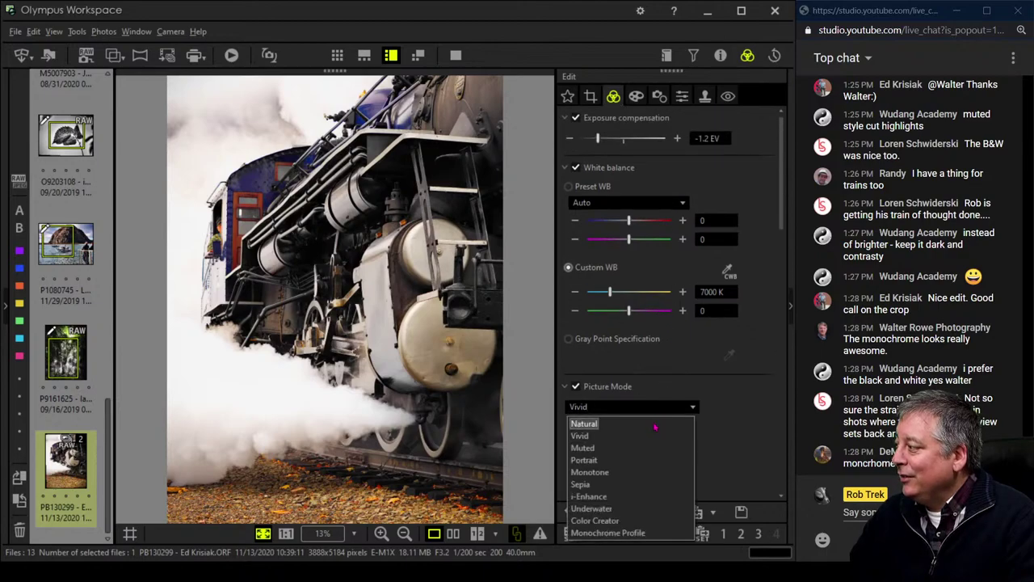
left_click(644, 474)
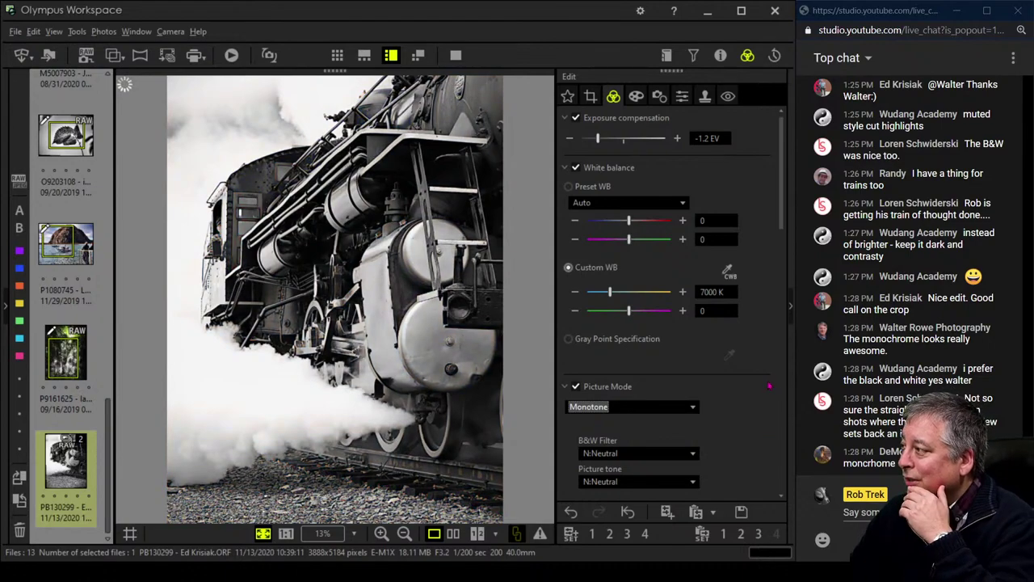
left_click_drag(783, 220, 780, 317)
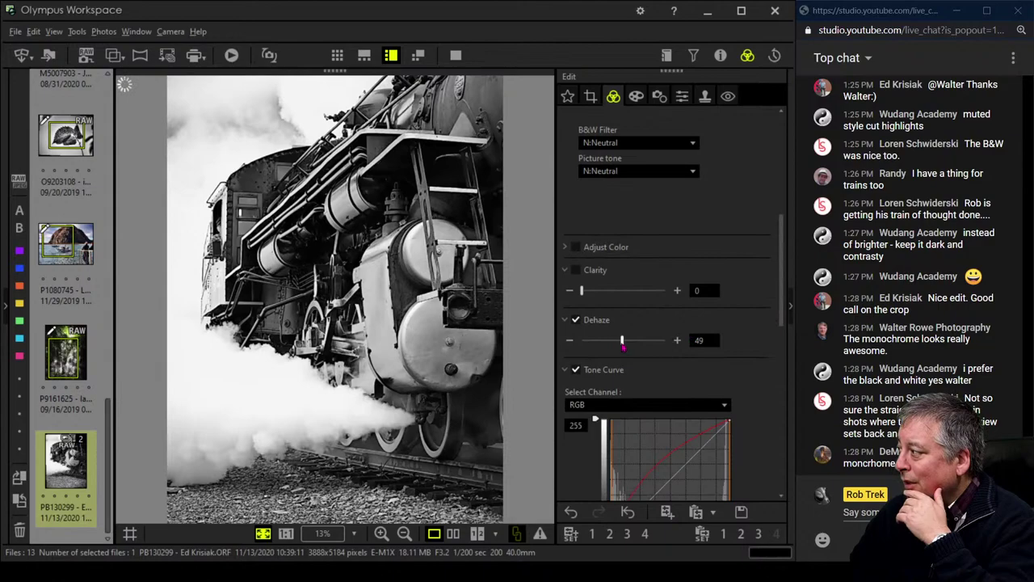
left_click_drag(622, 345, 671, 347)
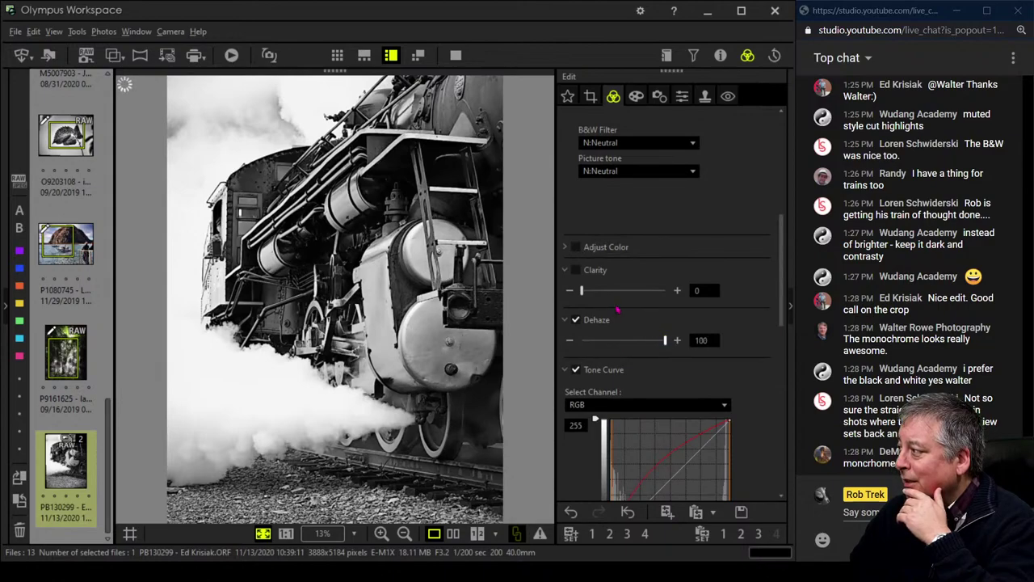
- Set the B&W filter of the Monotone picture mode to R:Red
scroll(760, 259, "up", 3)
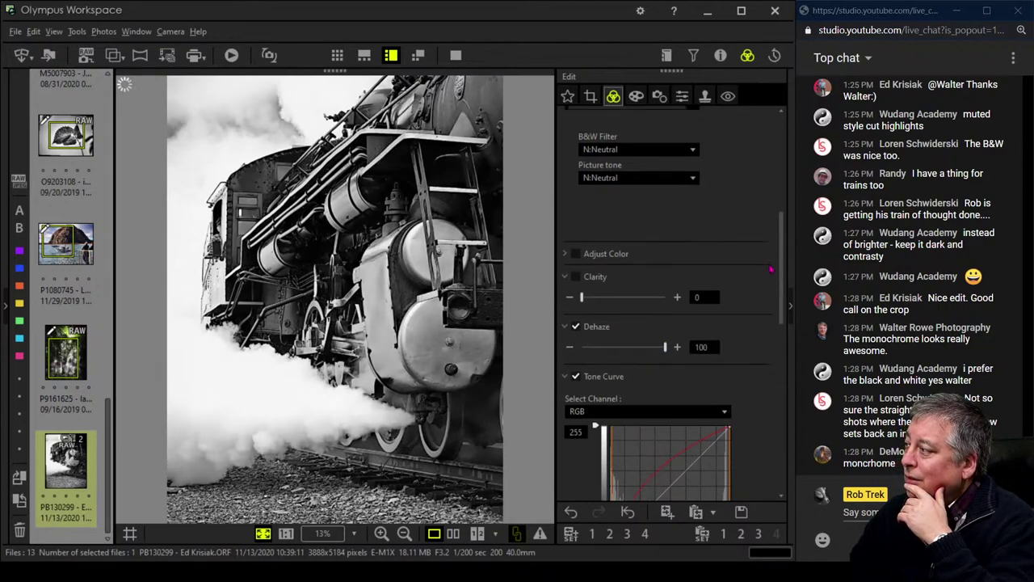
scroll(771, 272, "down", 1)
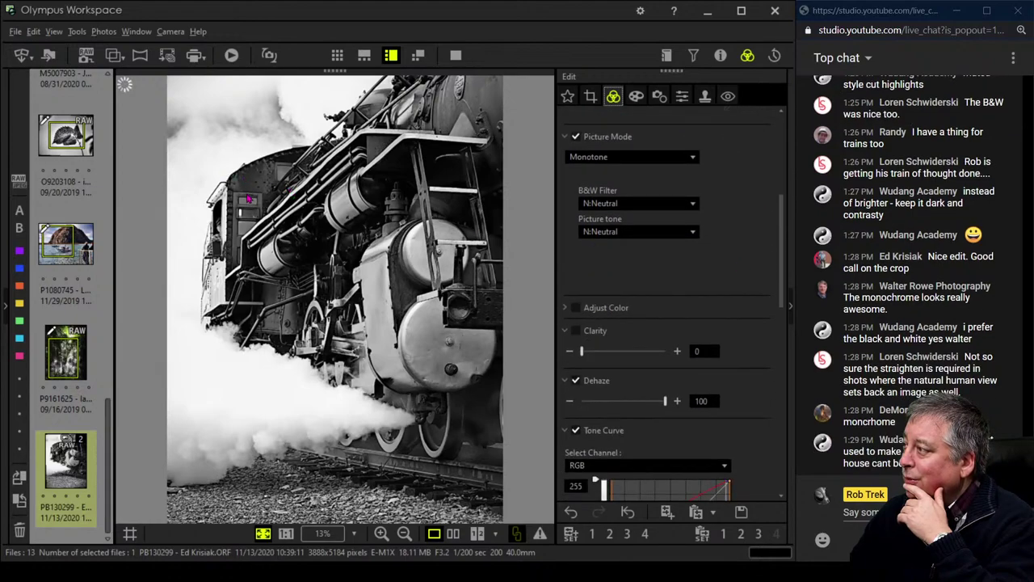
left_click(589, 205)
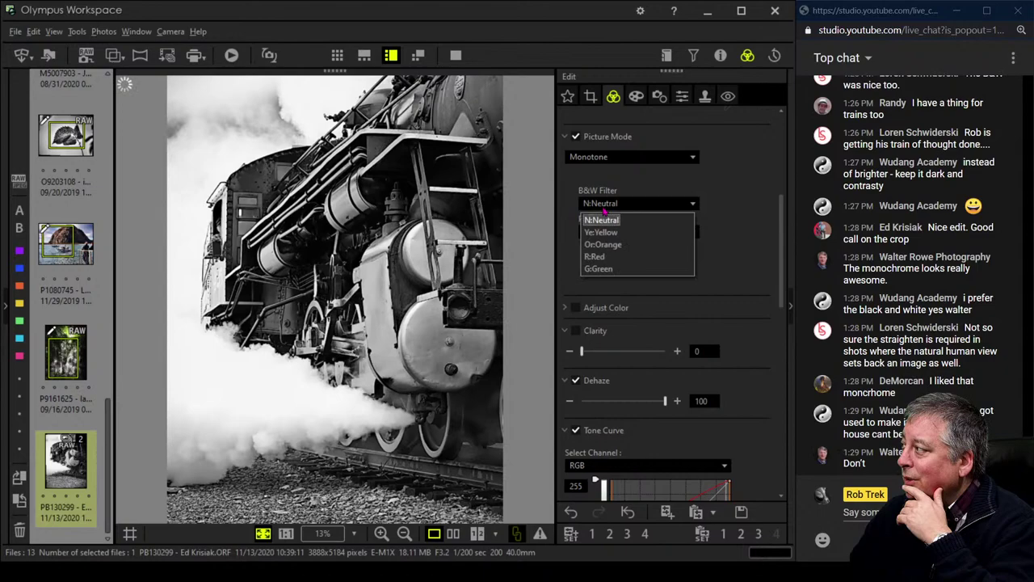
left_click(596, 256)
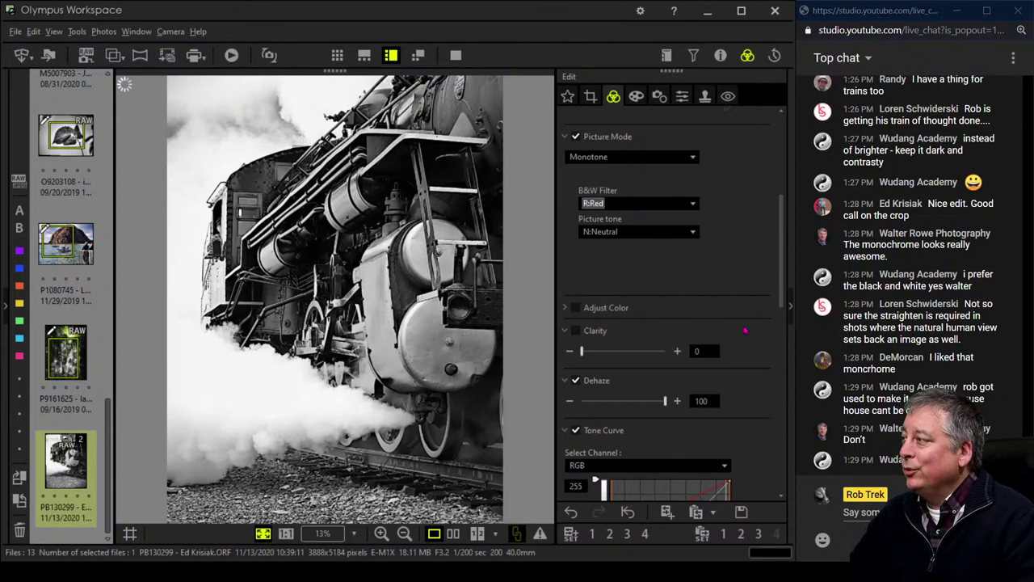
- Try toning the photo with B channel curve points that lower the shadows and slightly lift the highlights
left_click_drag(780, 282, 778, 327)
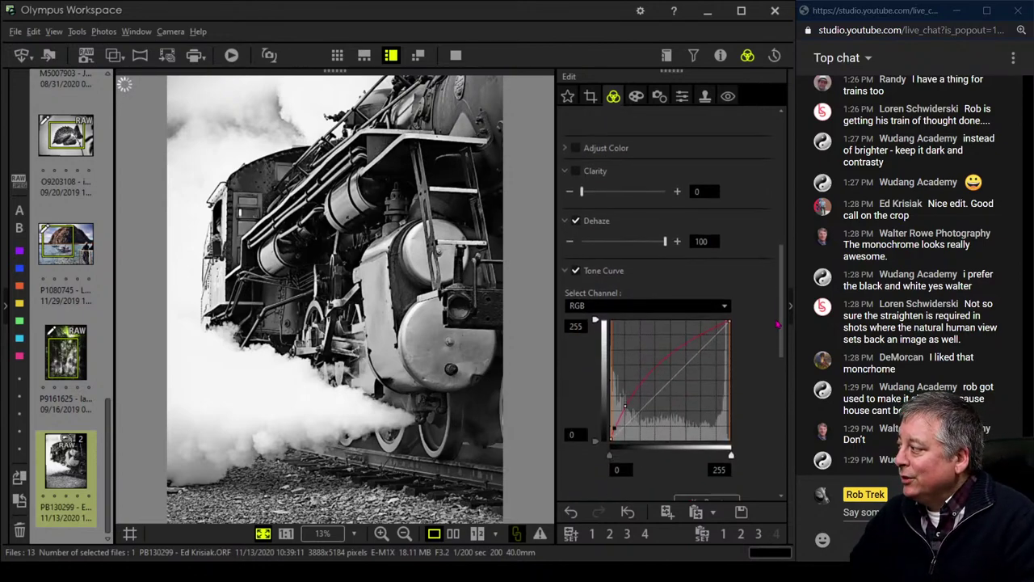
left_click(657, 309)
left_click(573, 358)
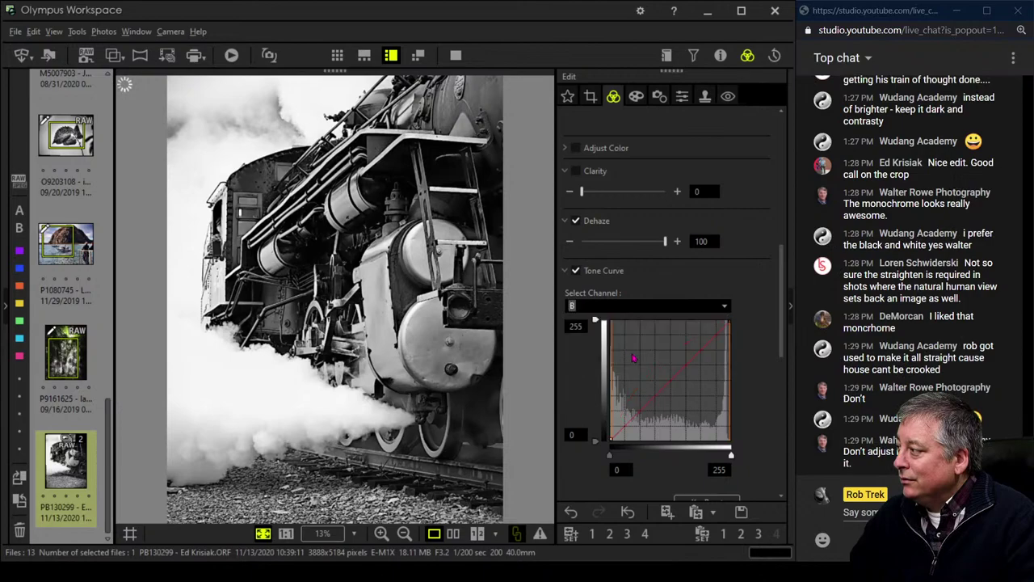
left_click_drag(620, 432, 689, 380)
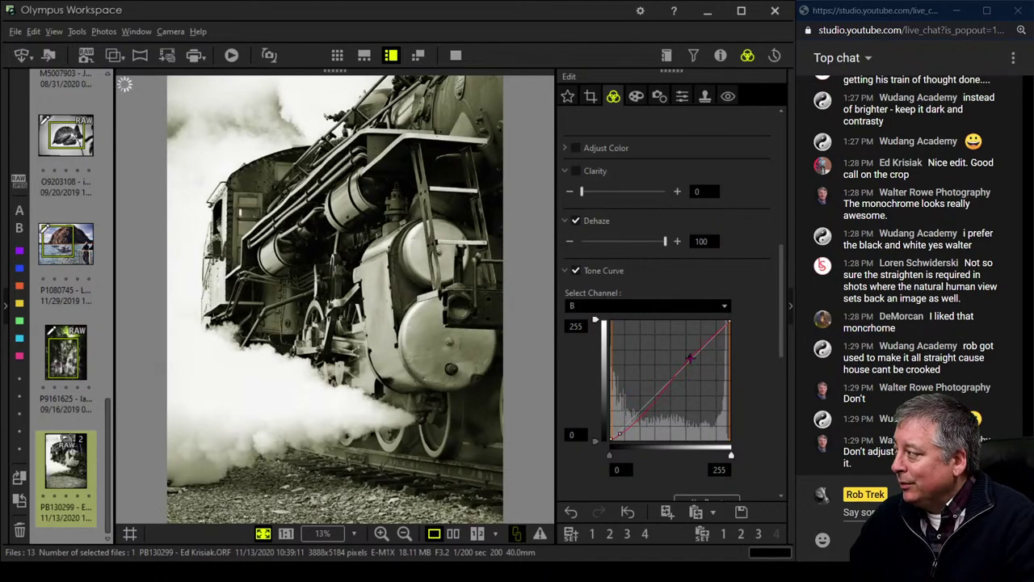
left_click(689, 358)
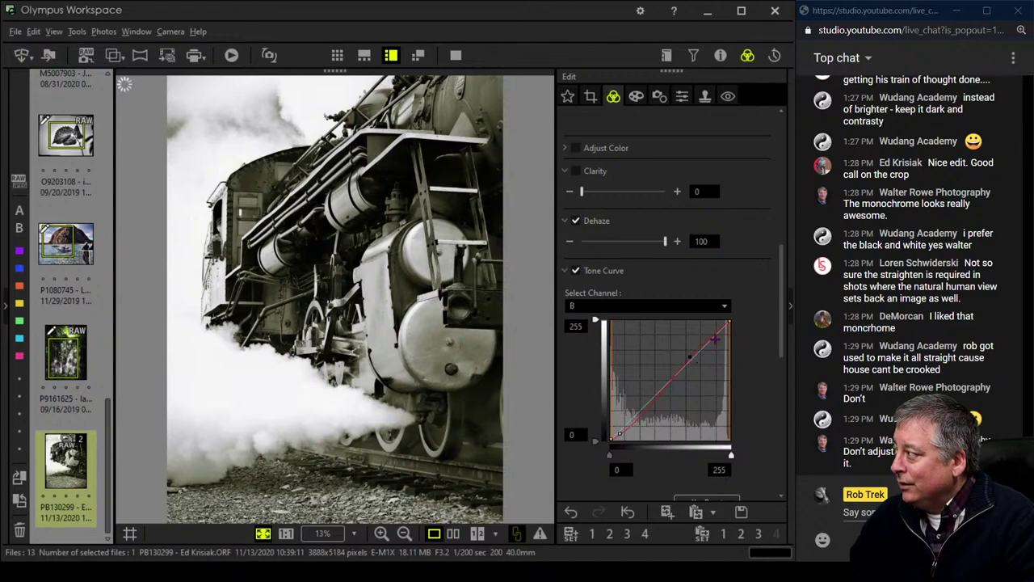
left_click(715, 331)
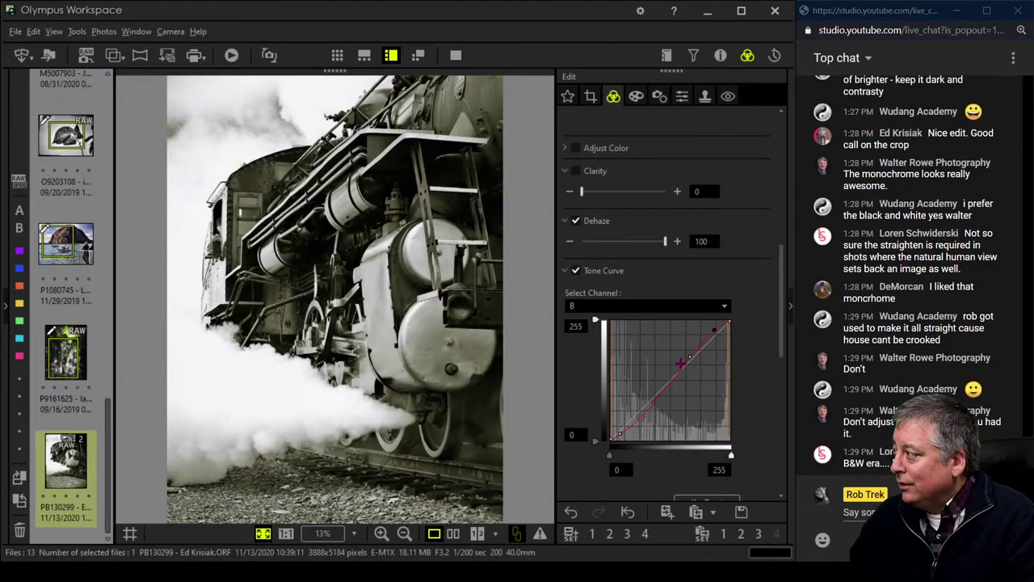
left_click(692, 357)
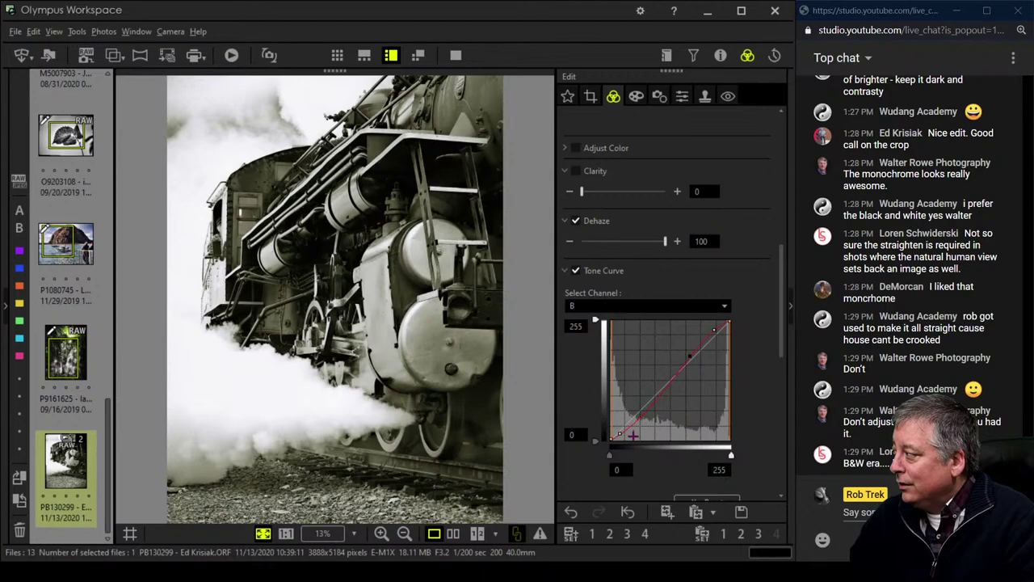
left_click_drag(614, 433, 598, 446)
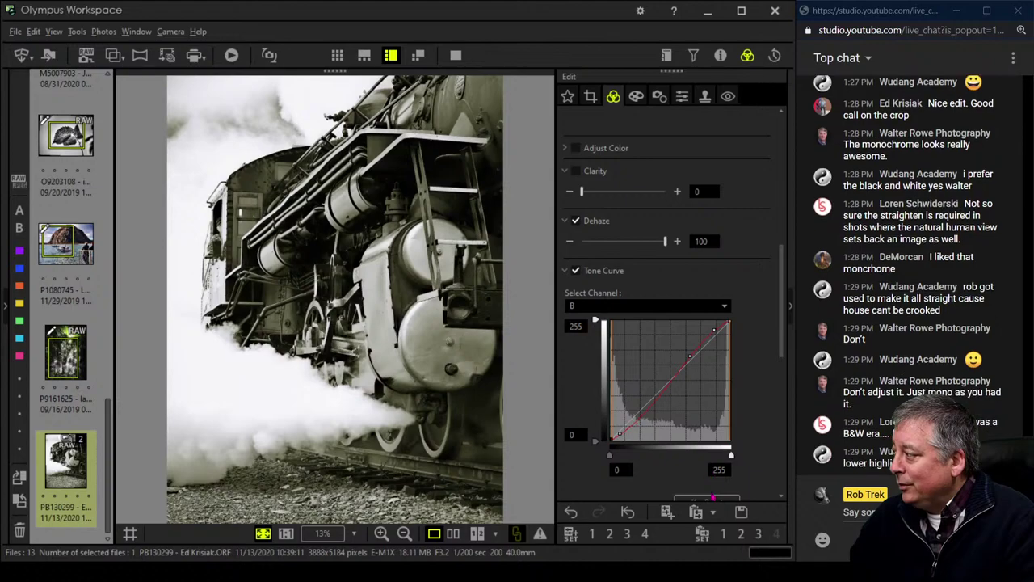
- Reset the tone curve and add a shadow and a highlight point on the B channel, close to the diagonal
left_click(711, 497)
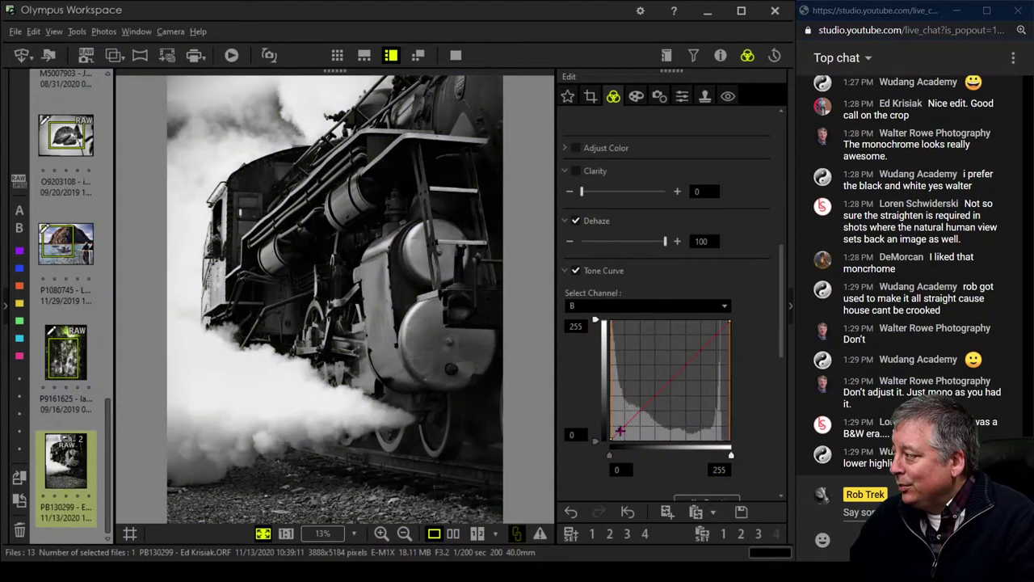
left_click(706, 347)
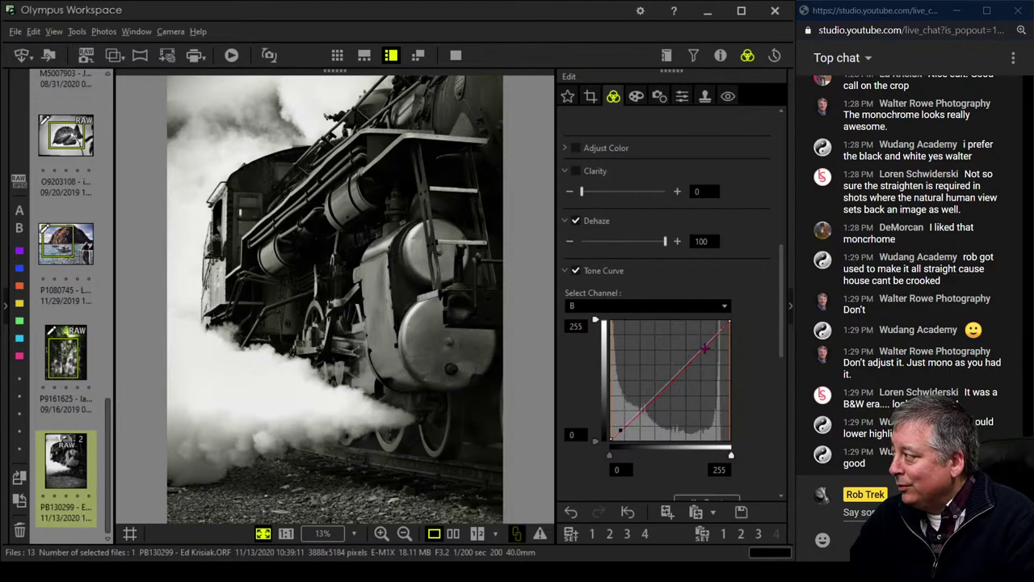
left_click_drag(705, 348, 706, 345)
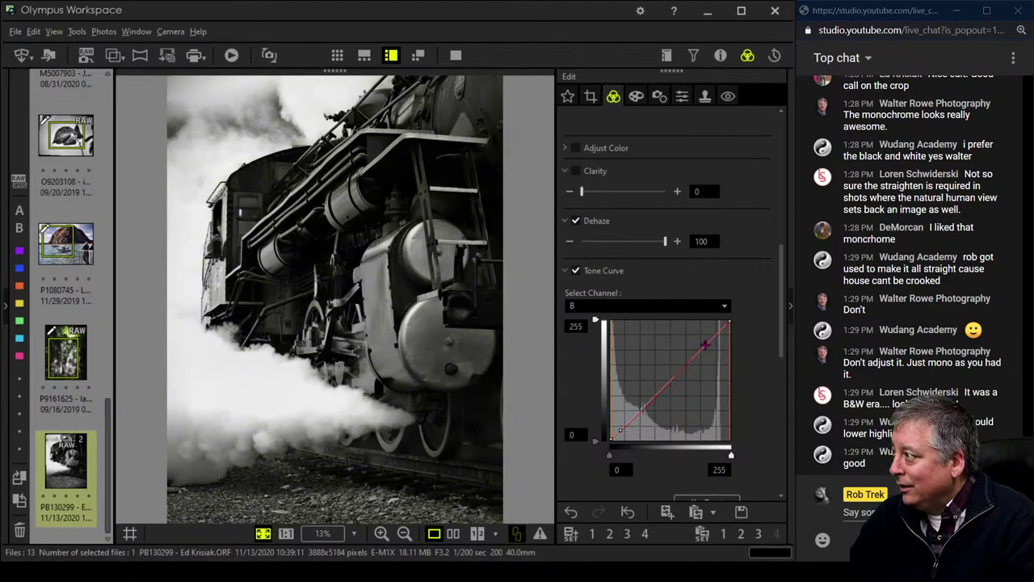
- Lift the midtones of the RGB tone curve with a deep-shadow anchor point, and compare the result side by side with the original
left_click(634, 307)
left_click(727, 319)
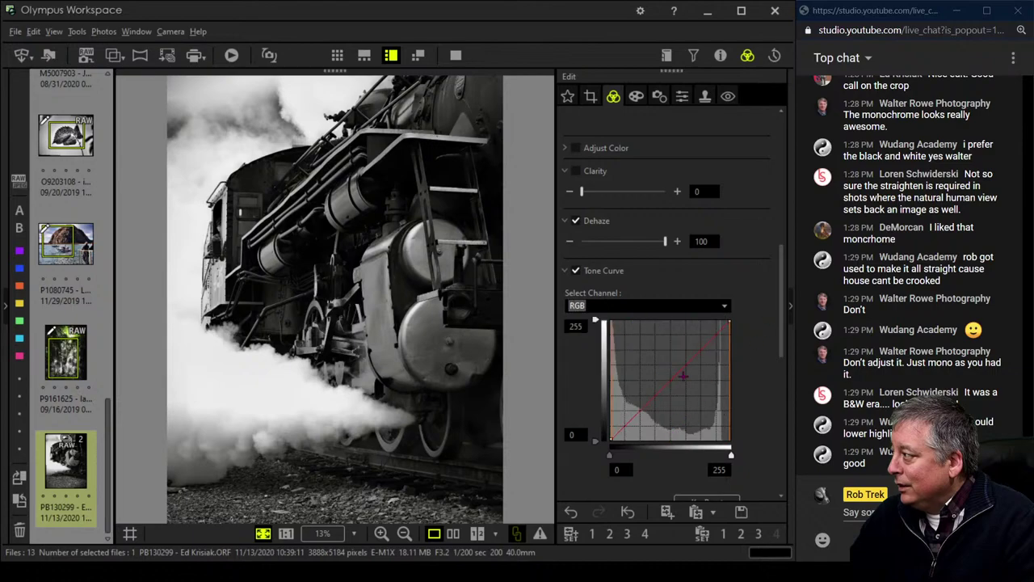
left_click(633, 413)
left_click_drag(647, 399, 659, 369)
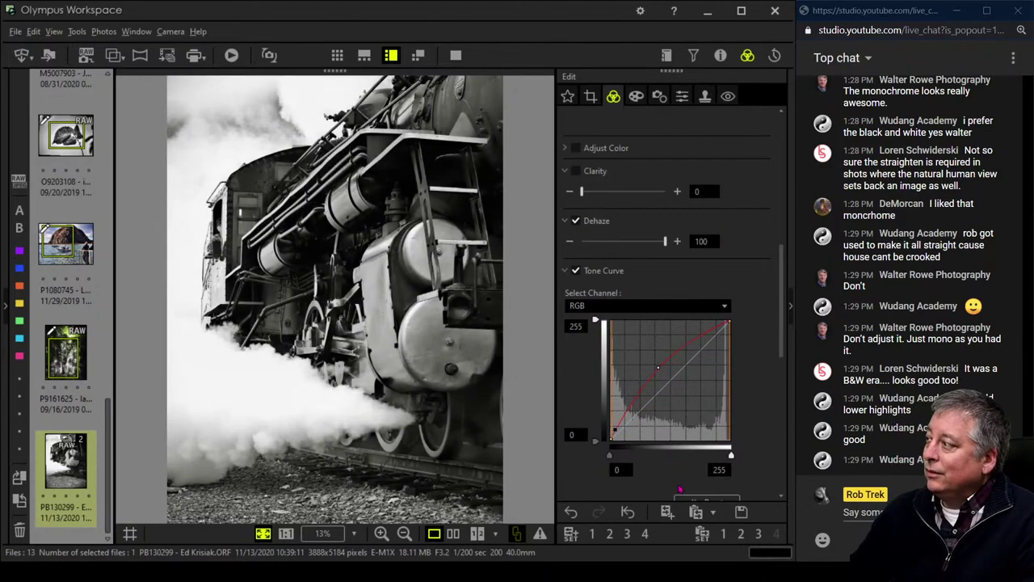
left_click_drag(617, 432, 618, 433)
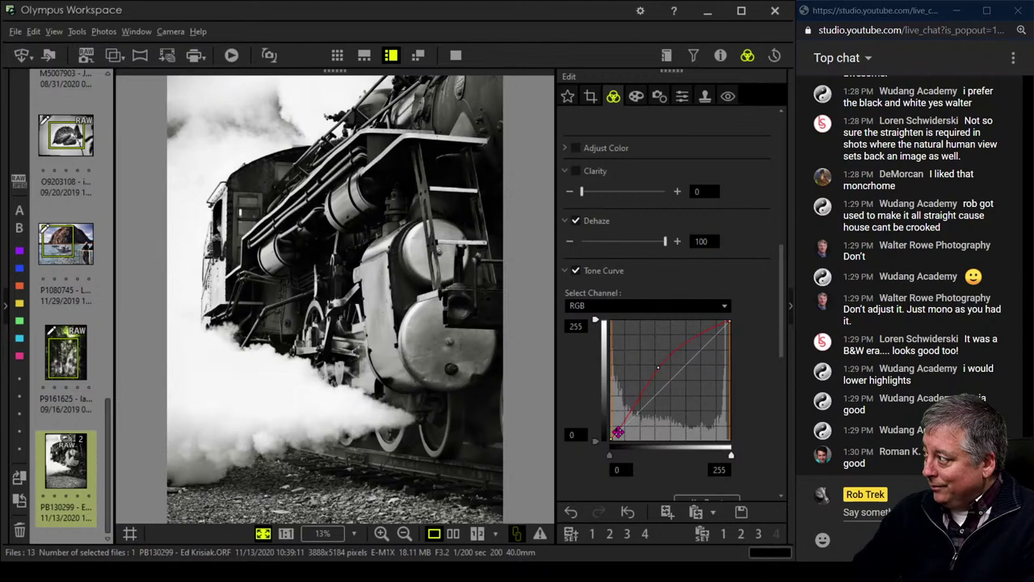
left_click(453, 534)
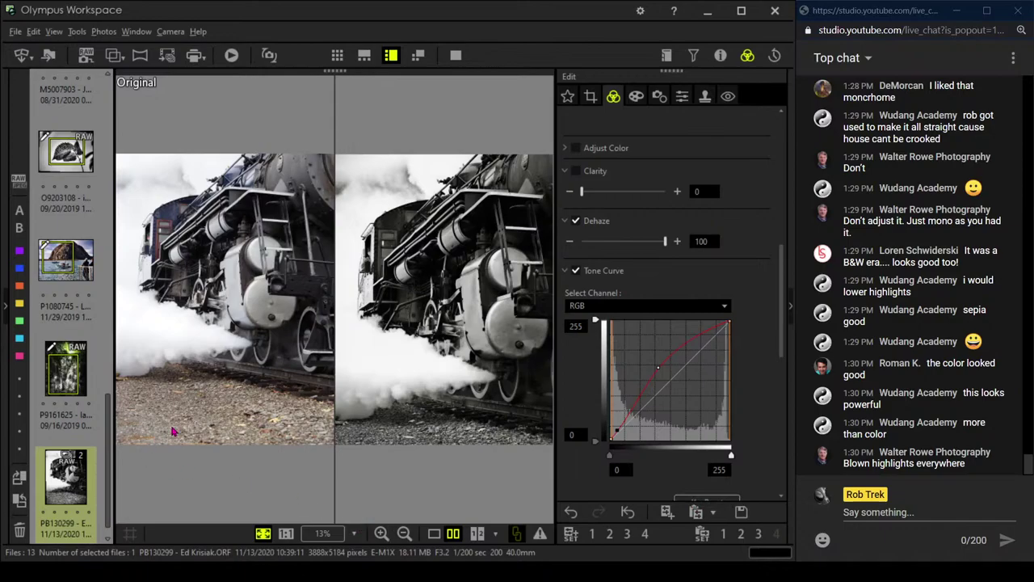
- Switch to Lightroom Classic and show the 4 Live Photo Edits folder filtered by the DC-G9 camera
left_click(392, 525)
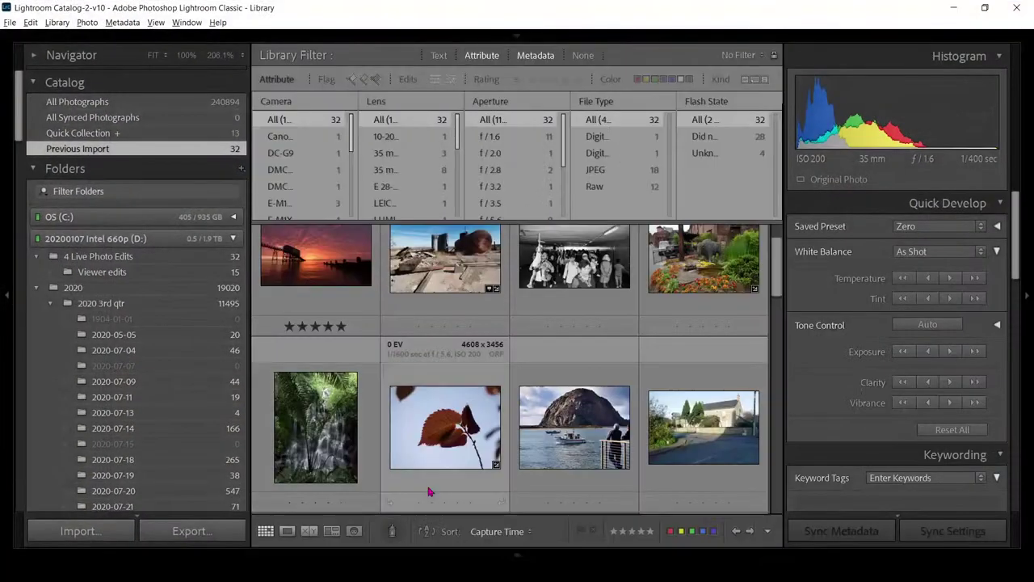
left_click(158, 257)
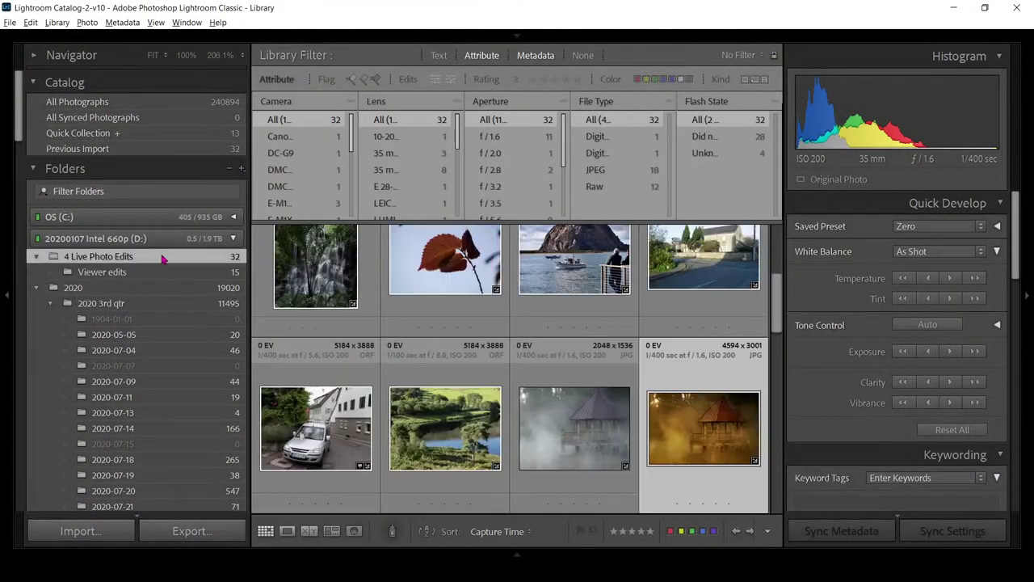
left_click(310, 153)
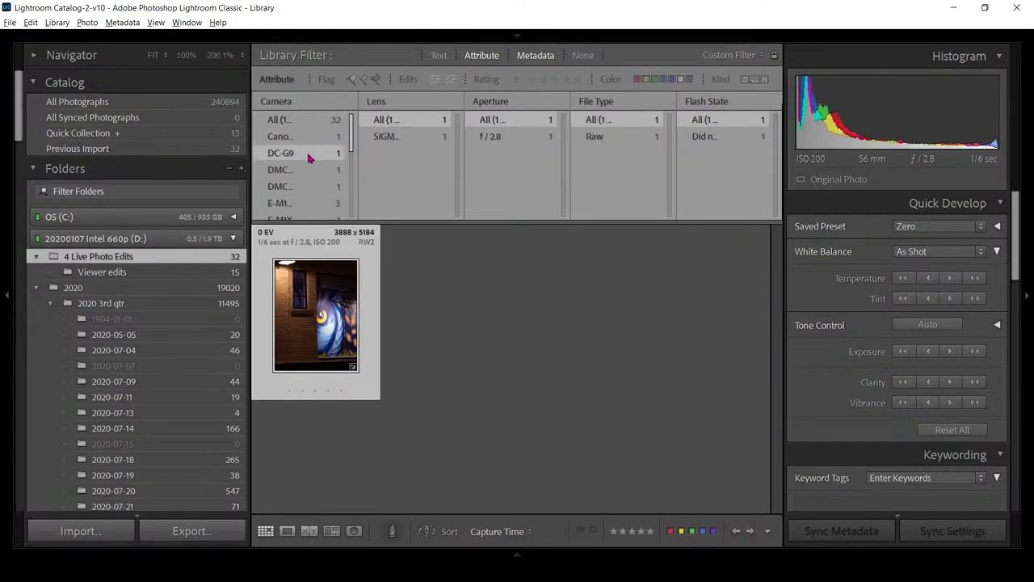
- Filter by the Canon and DC-G9 cameras in turn, rating the sunset photo and the wall mural photo one star each
left_click(311, 139)
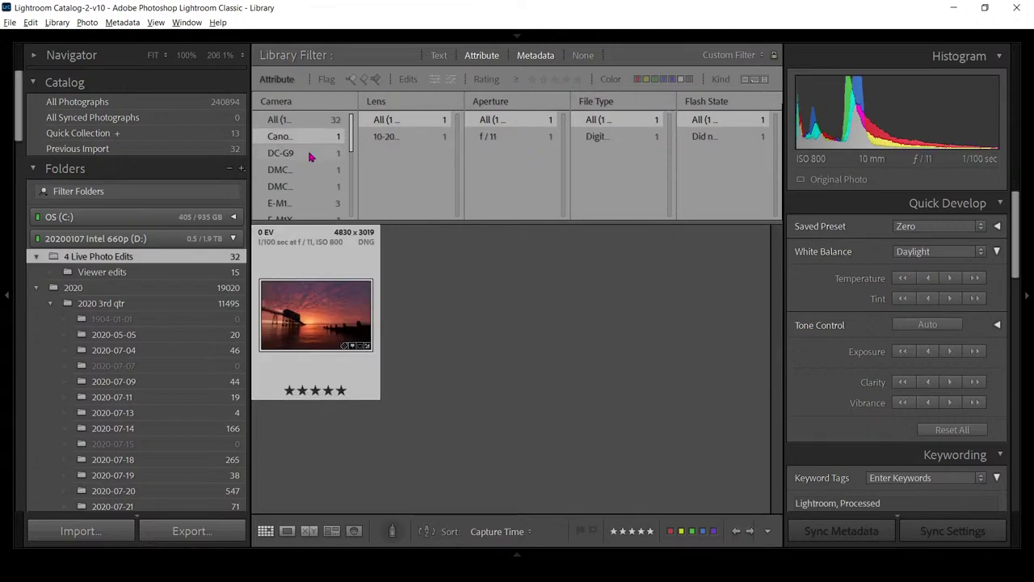
left_click(289, 391)
left_click(317, 153)
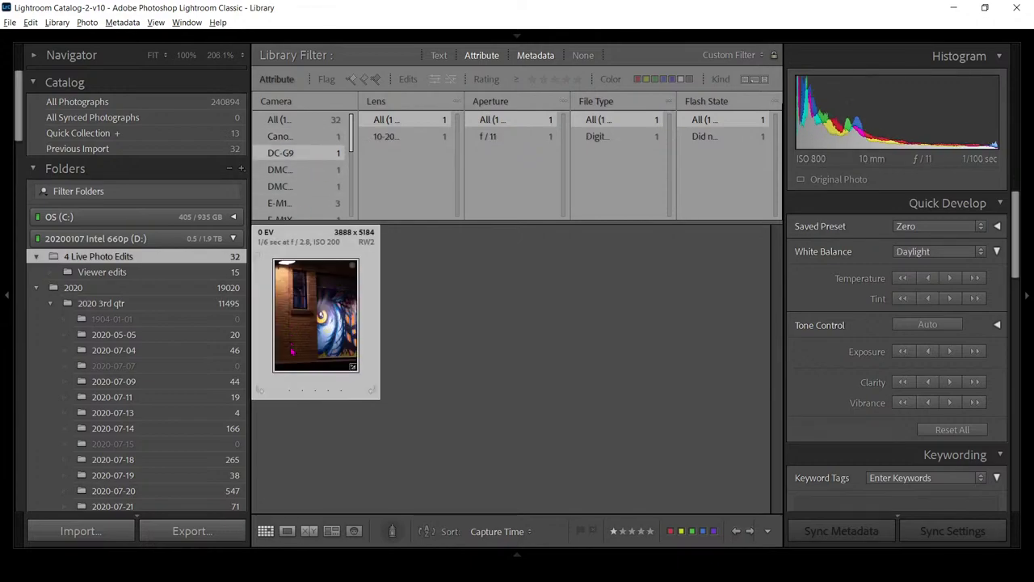
left_click(290, 390)
- Filter by the first DMC camera and rate the building photo with the wall relief one star
scroll(324, 182, "down", 1)
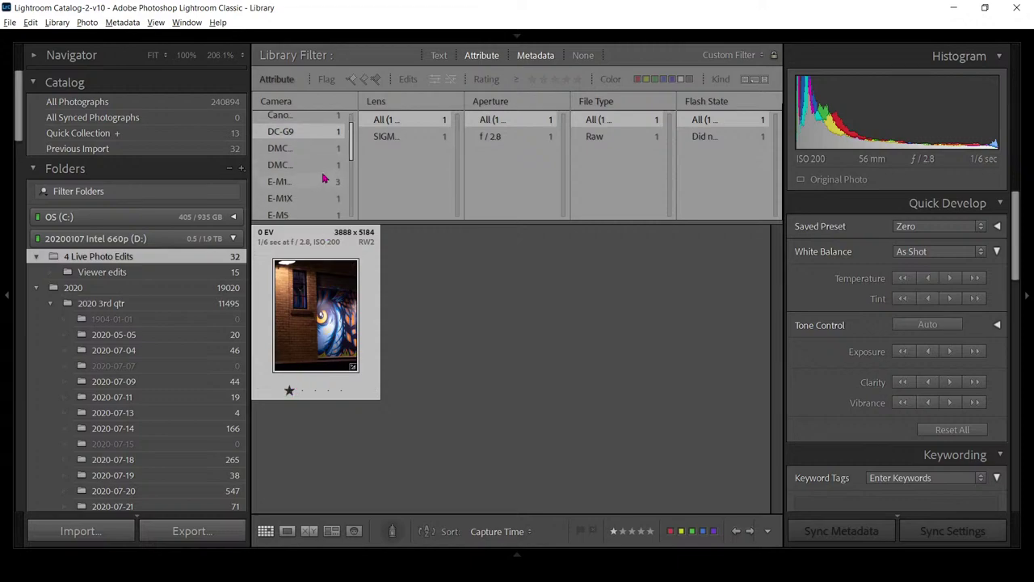
left_click(318, 152)
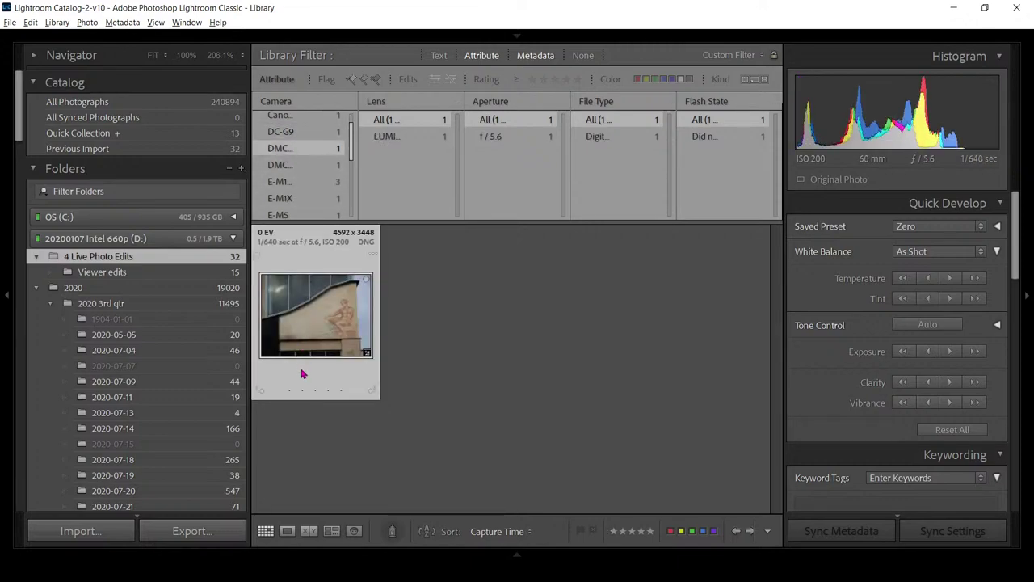
left_click(289, 391)
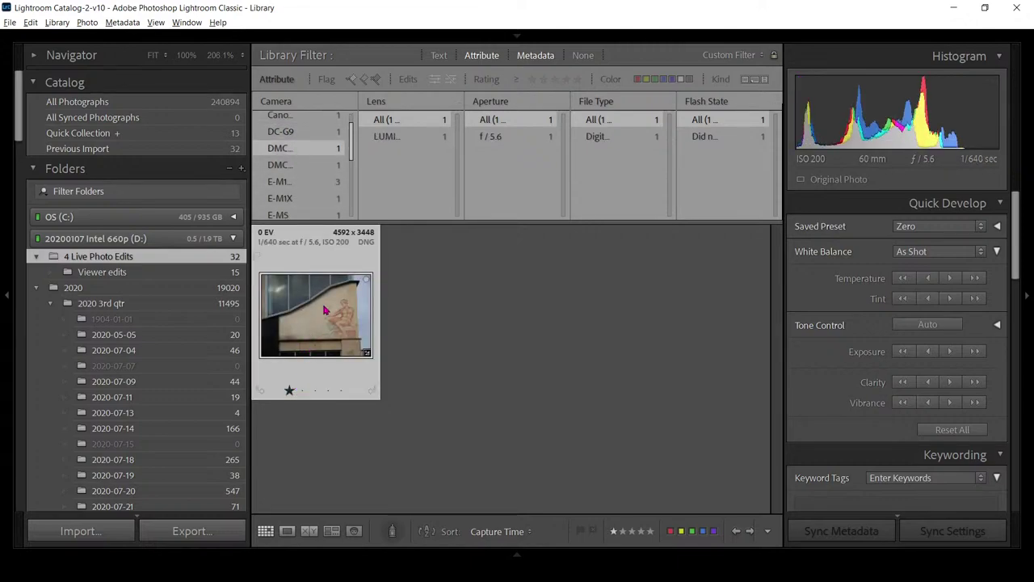
- Check the second DMC and the E-M1 photos, then filter by the Fine… camera and rate the roadside house photo one star
left_click(322, 165)
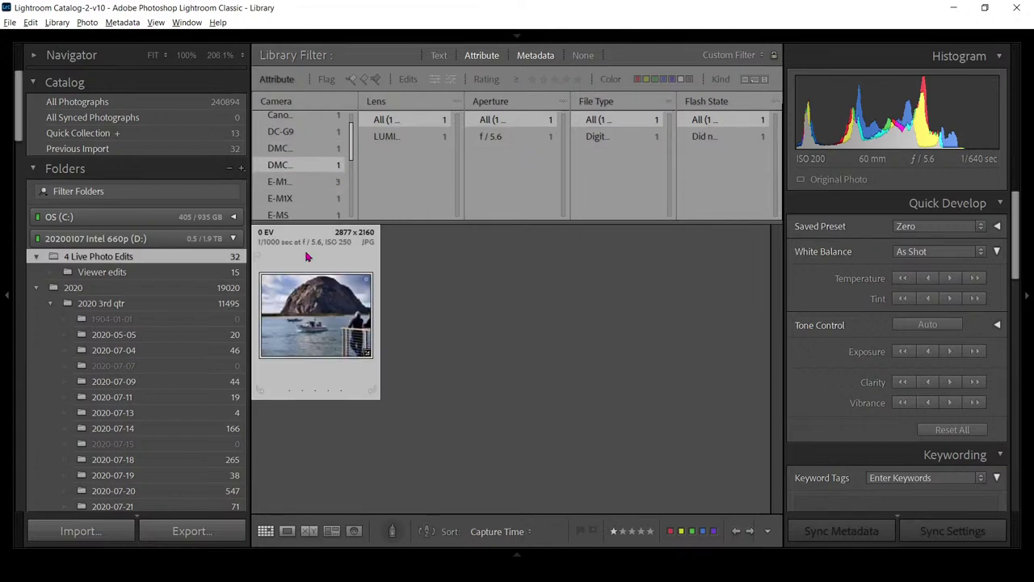
left_click(295, 188)
scroll(296, 200, "down", 3)
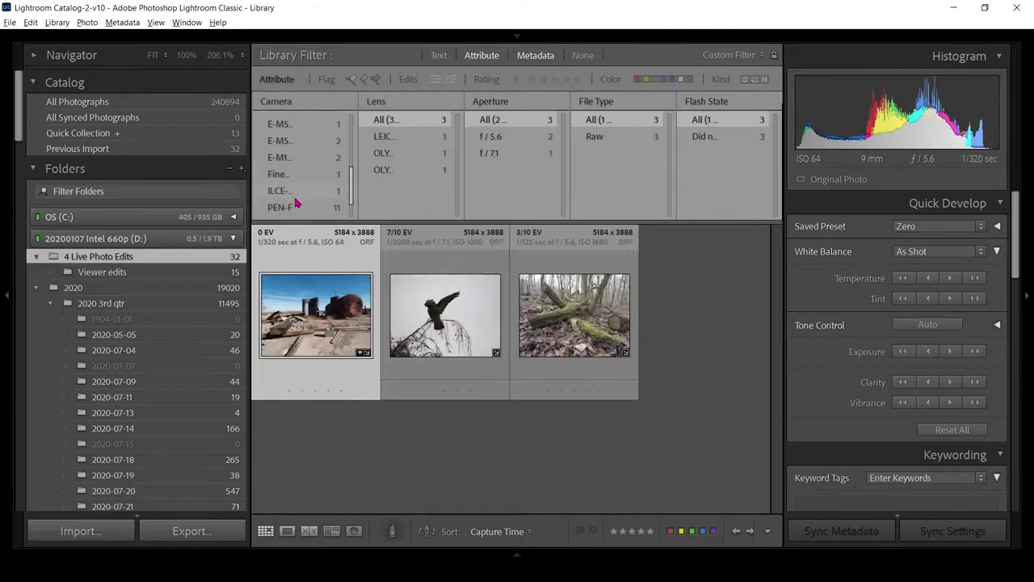
left_click(296, 176)
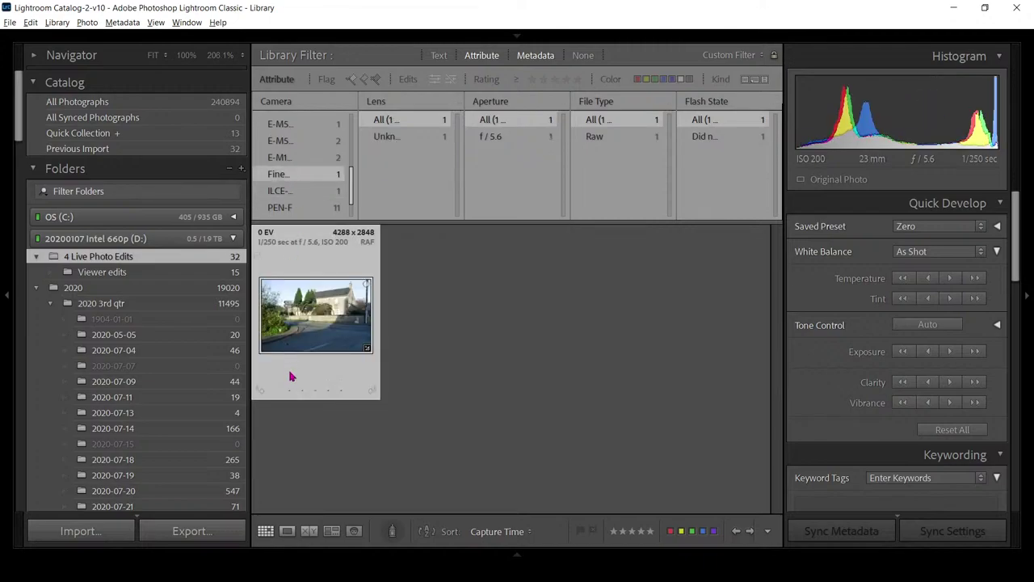
left_click(289, 390)
- Examine the photos from the PEN-F, ILCE, Red… and unknown cameras, and return to the Fine… camera
left_click(307, 203)
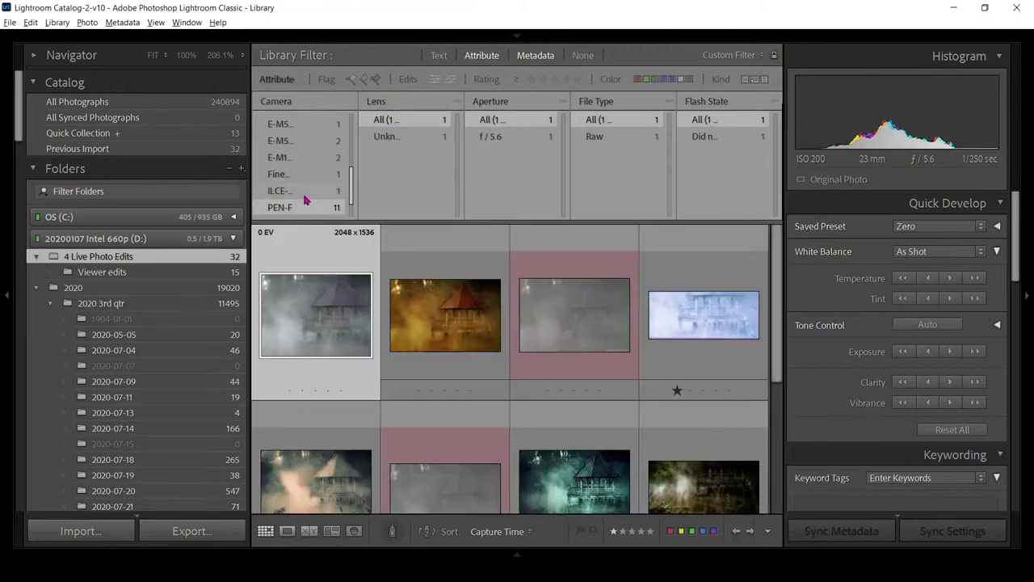
left_click(306, 192)
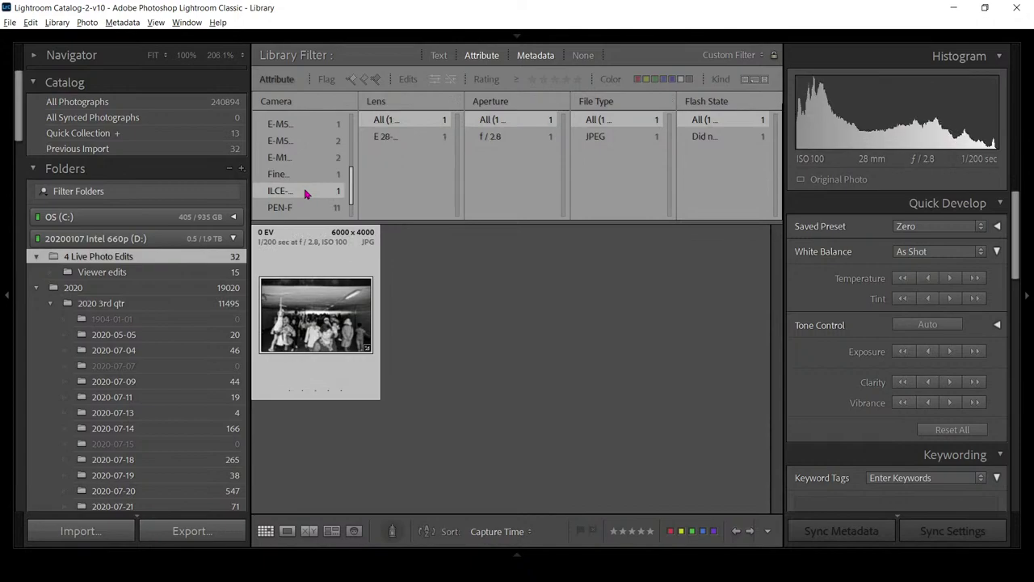
scroll(305, 194, "down", 2)
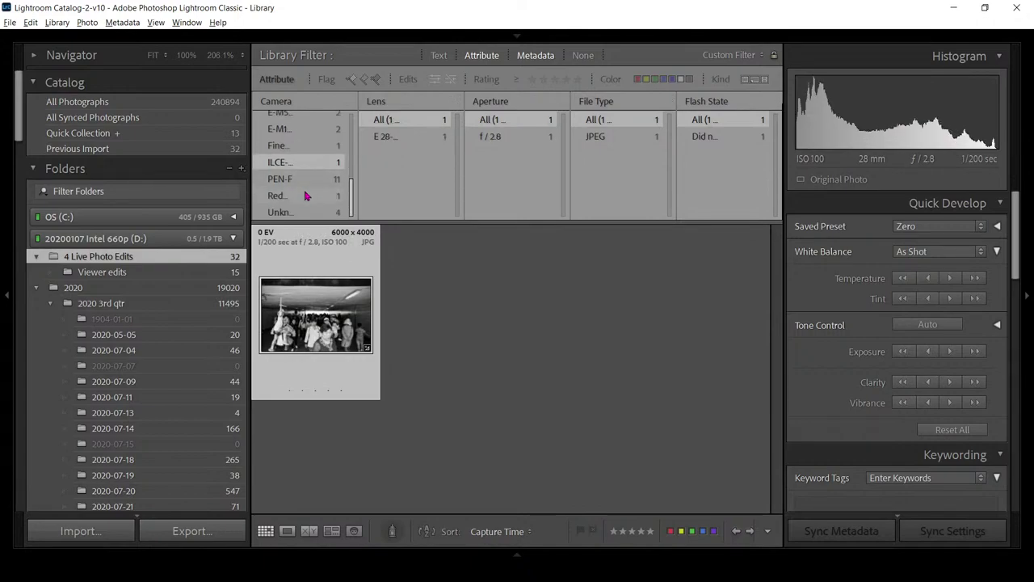
left_click(305, 195)
left_click(299, 214)
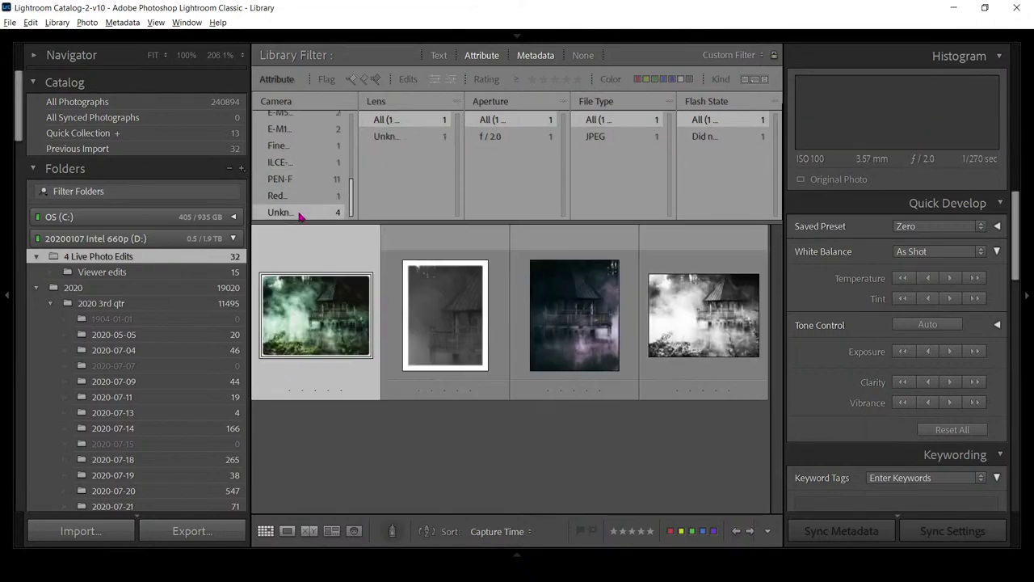
left_click(306, 186)
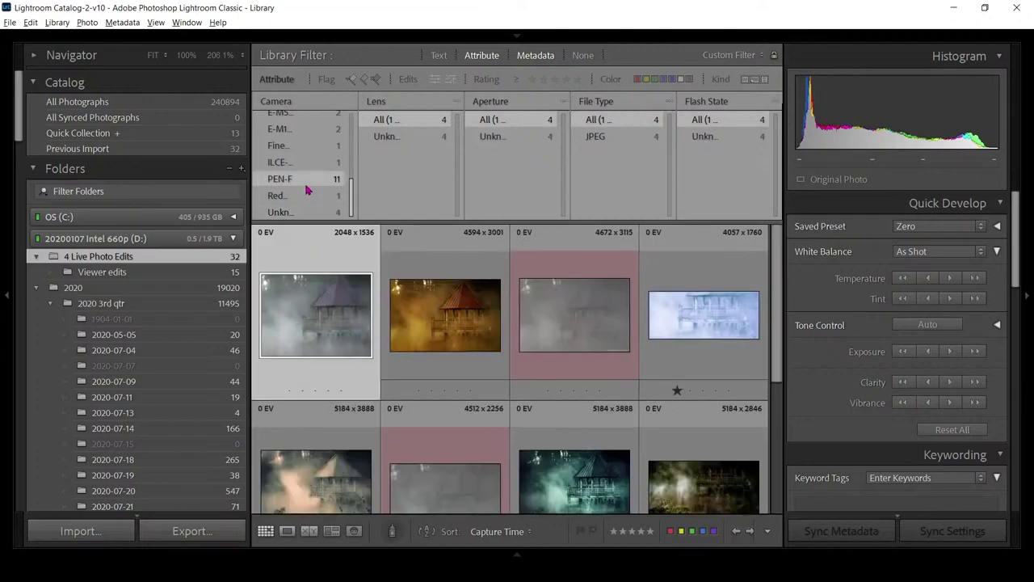
left_click(312, 165)
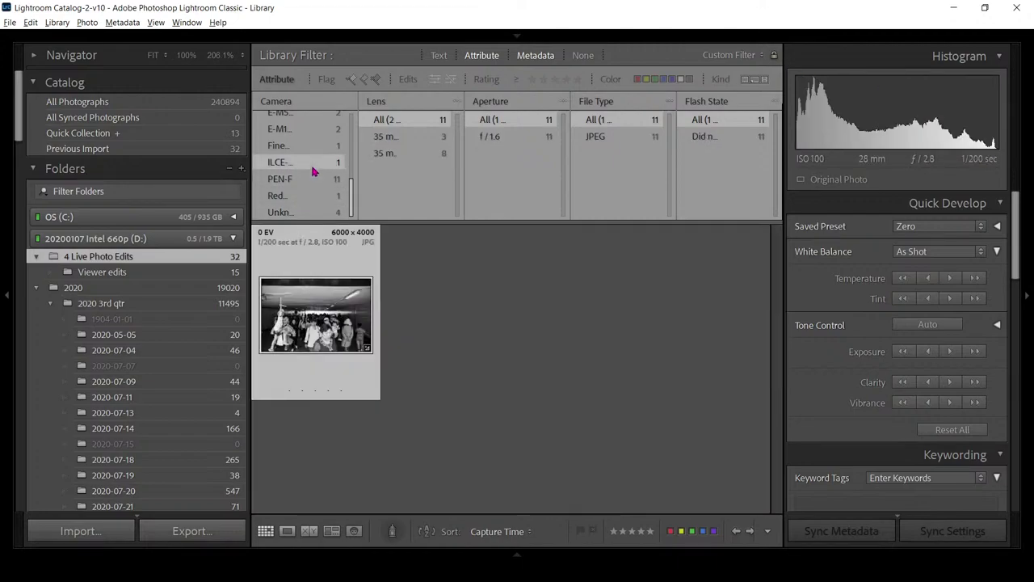
left_click(307, 153)
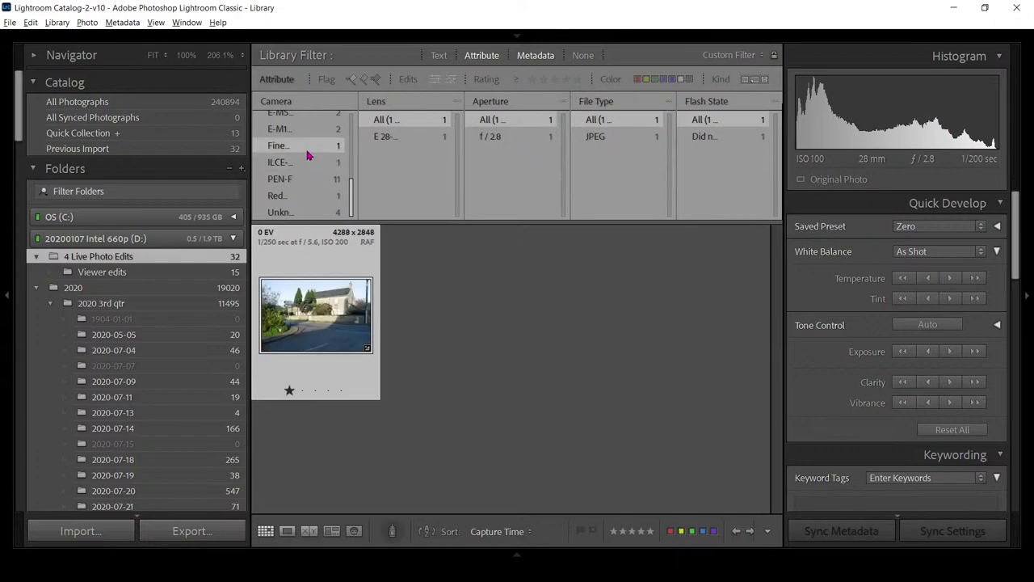
- Show only photos rated one star and higher from all cameras, and enlarge the sunset photo with its exposure information overlaid
left_click(533, 80)
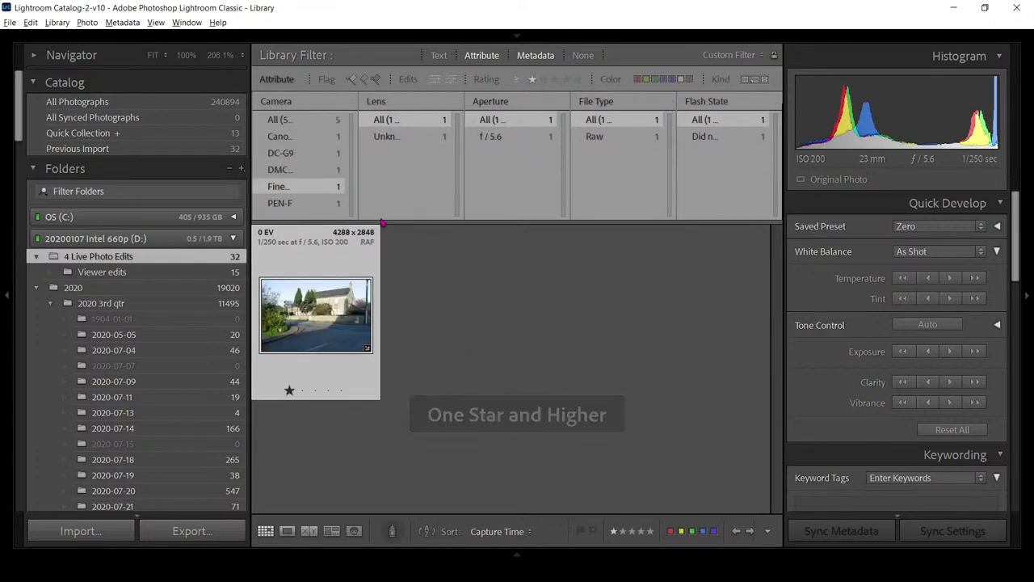
left_click(287, 121)
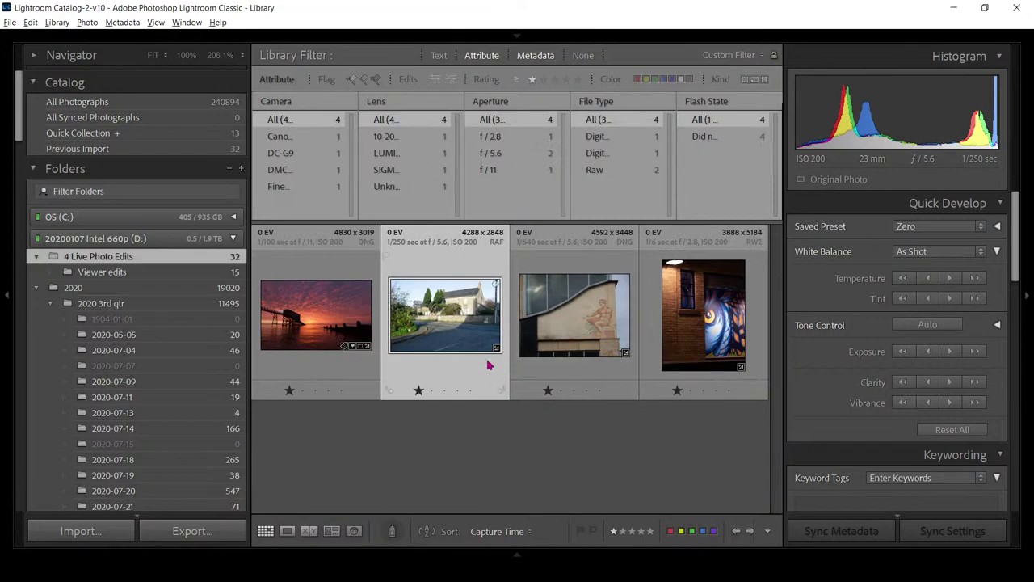
double_click(310, 327)
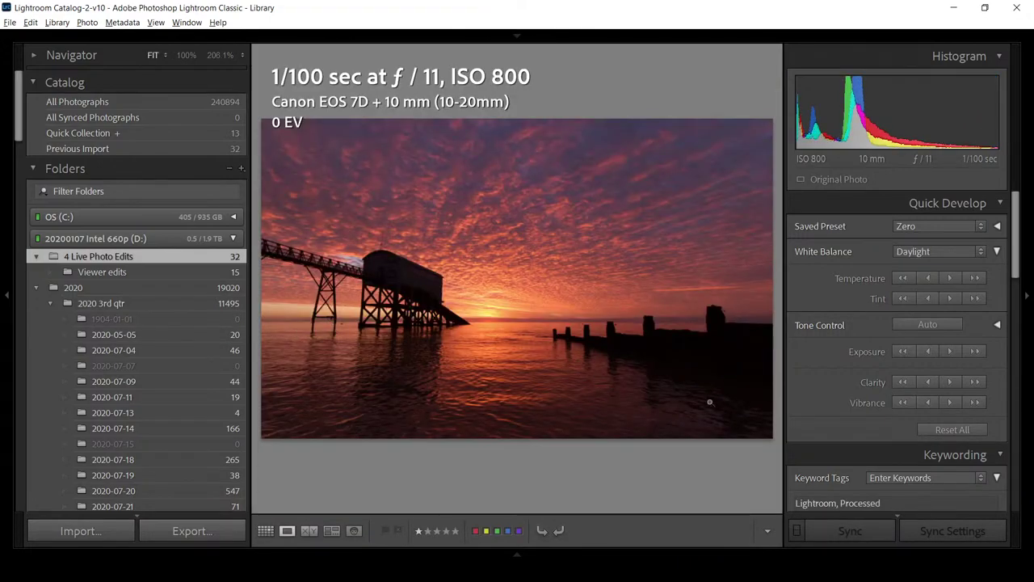
key("i")
key("i")
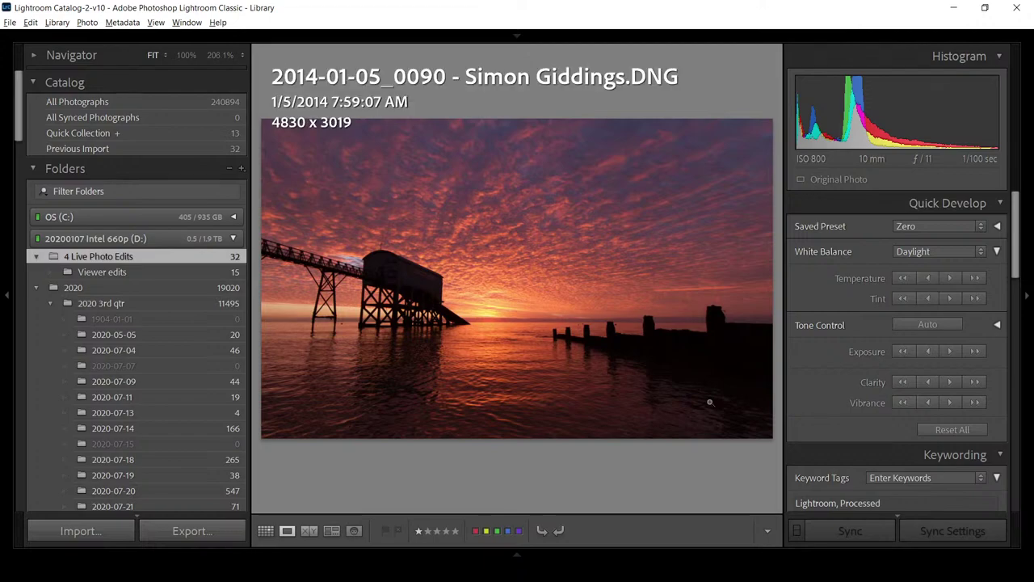
key("i")
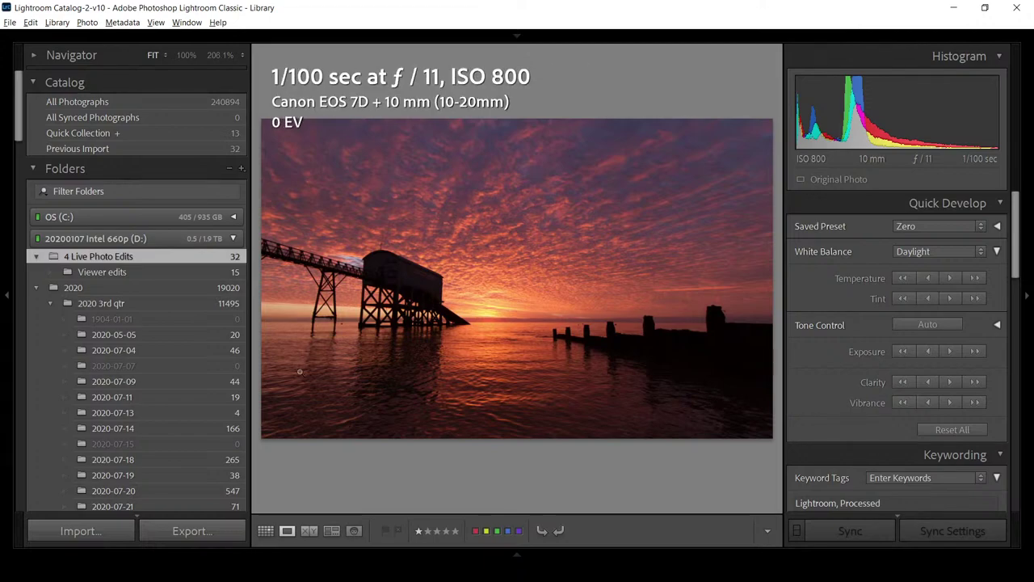
- Fit the Lightroom window beside the live chat and open the sunset photo in the Develop module, with the left panels hidden
left_click(6, 299)
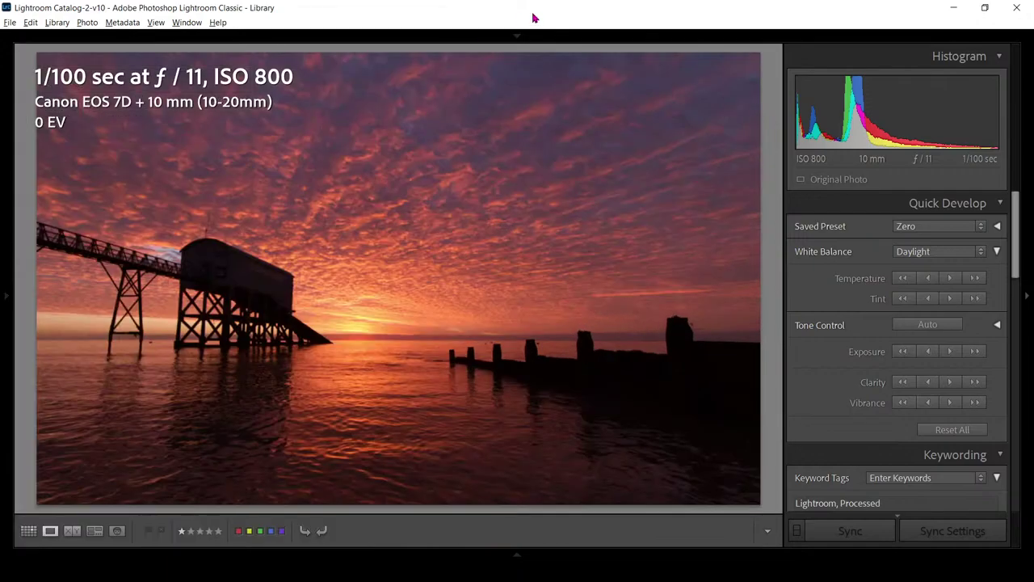
double_click(692, 11)
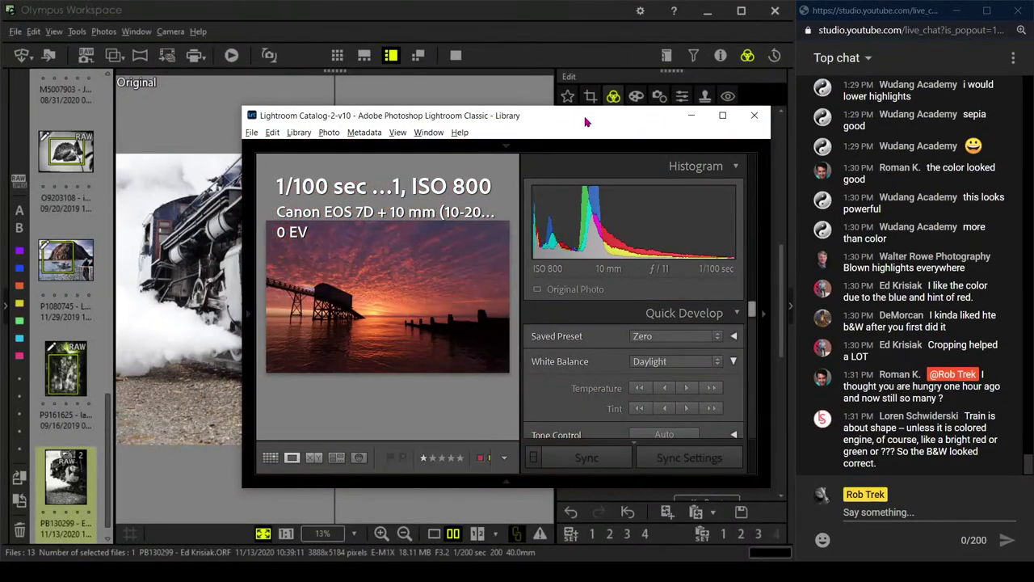
left_click_drag(587, 121, 1, 61)
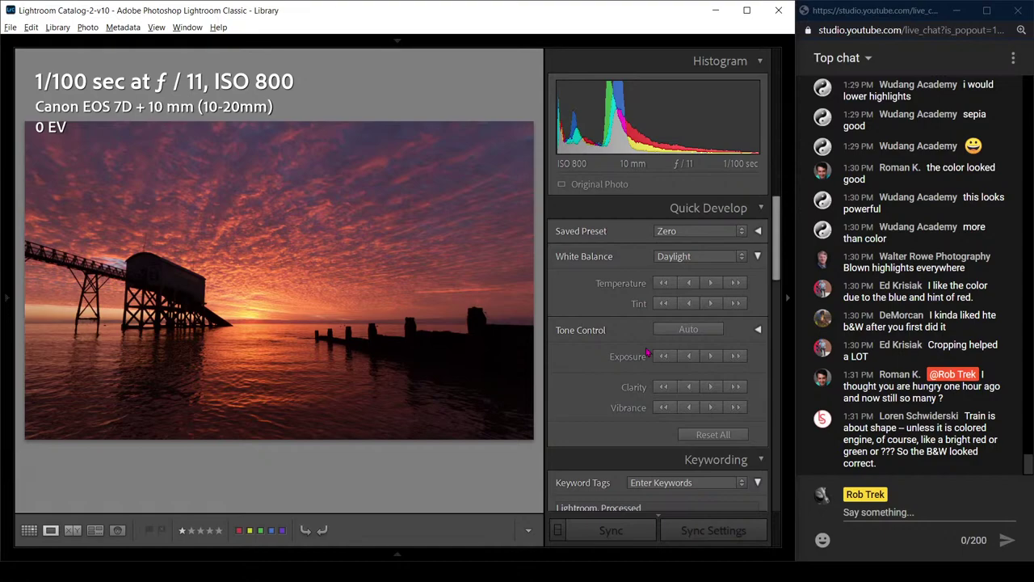
key("d")
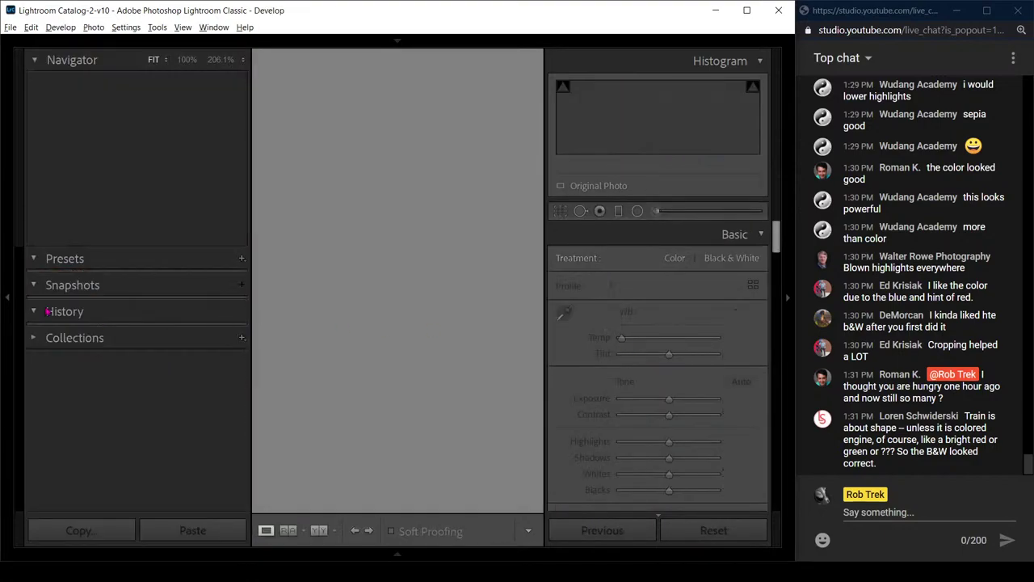
left_click(7, 298)
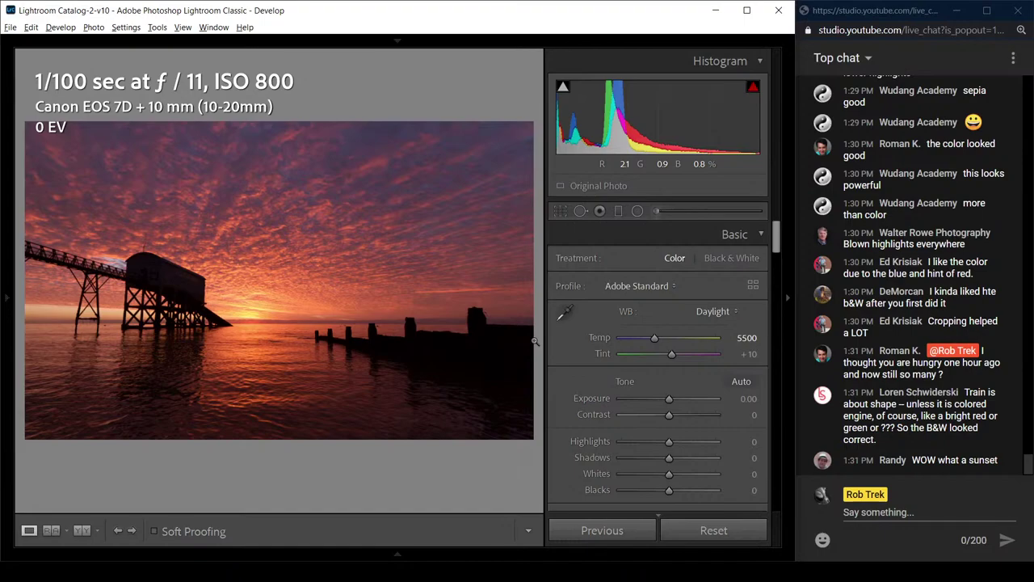
- Apply automatic tone settings and the Auto Upright correction to the sunset photo
left_click(740, 381)
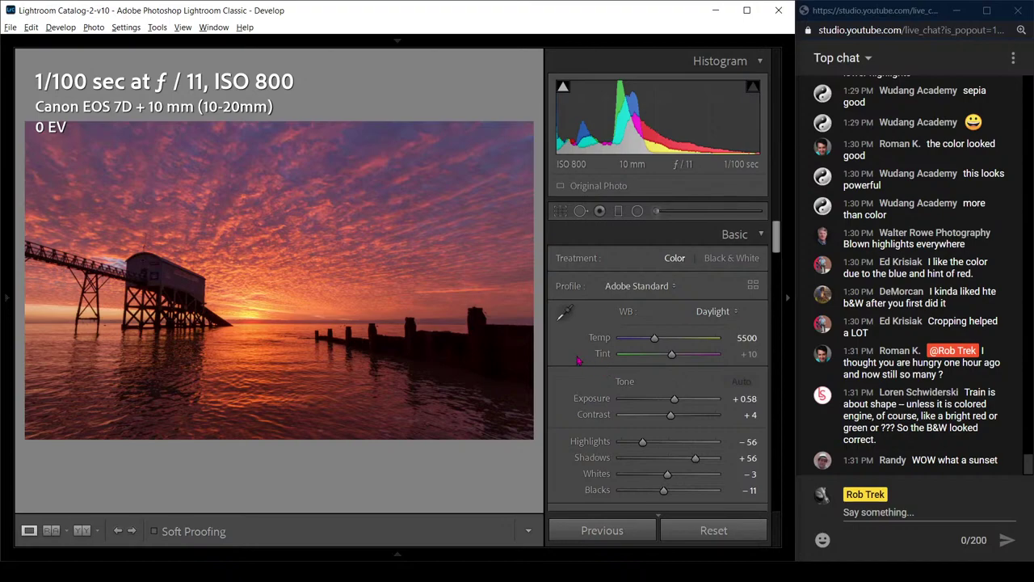
scroll(578, 361, "down", 15)
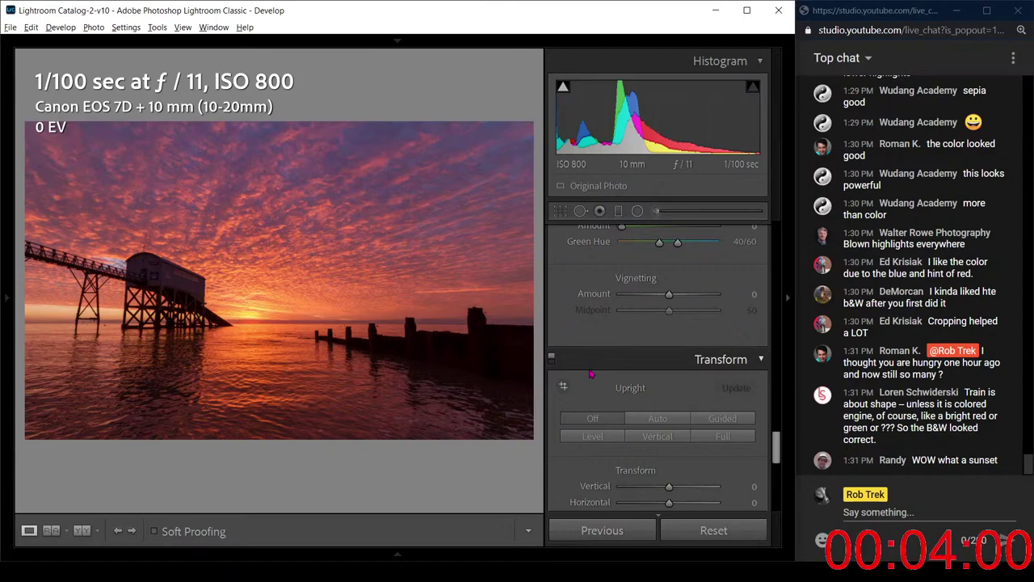
left_click(656, 418)
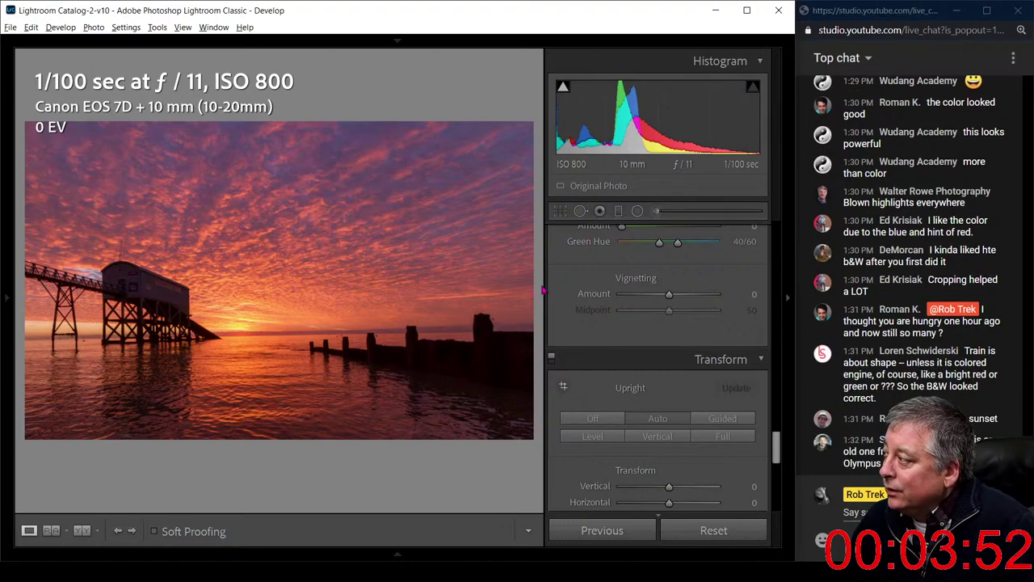
- Crop the sunset photo to a 16 x 9 aspect, trimming most of the walkway beside the pier building and some sky and foreground water
left_click(565, 211)
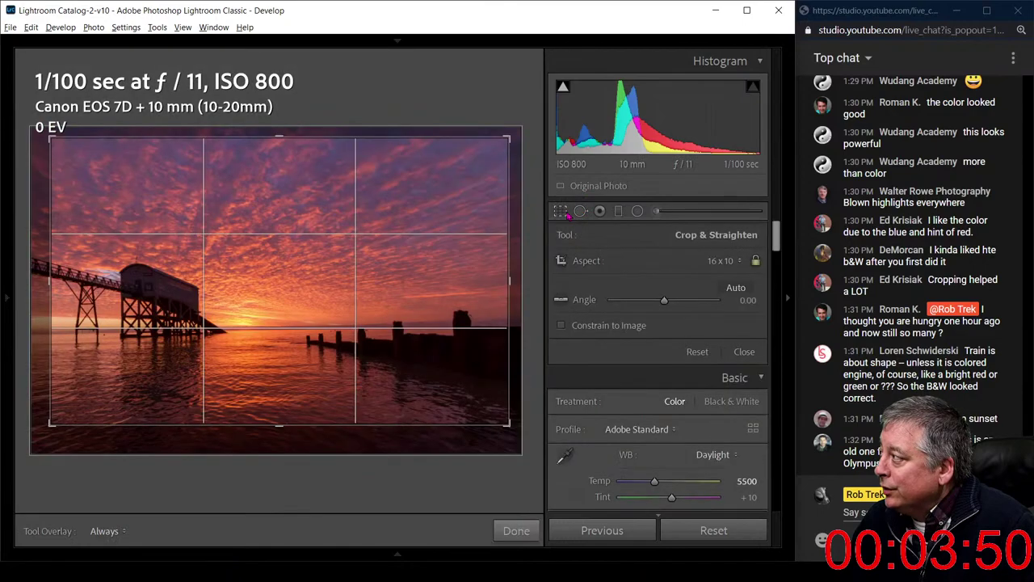
left_click(714, 263)
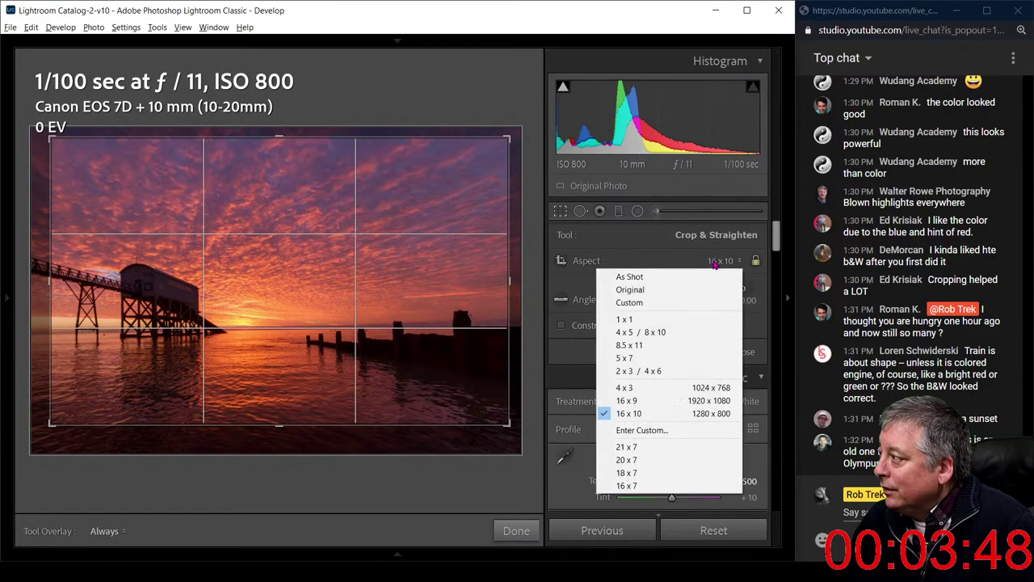
left_click(622, 400)
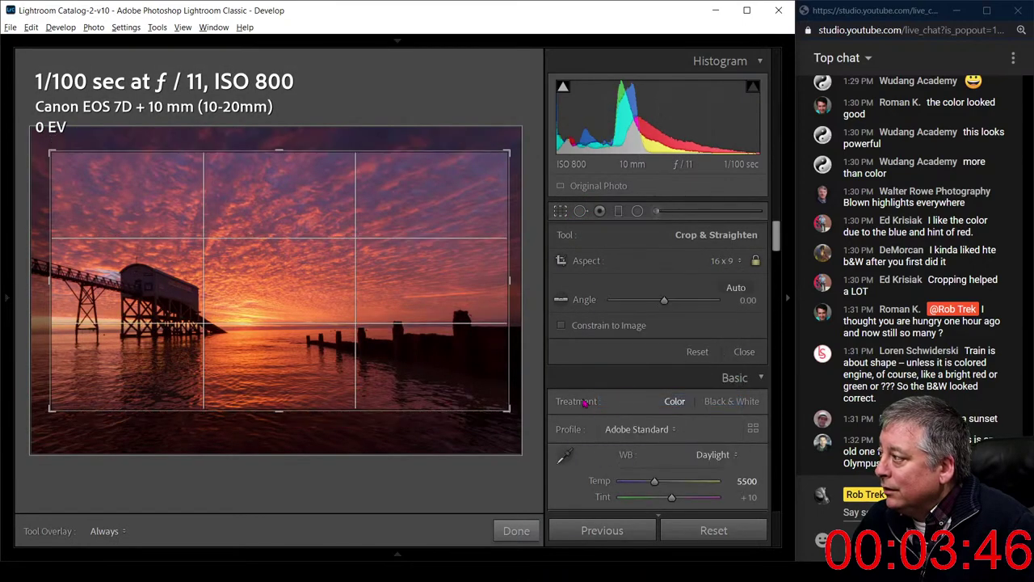
left_click_drag(467, 388, 480, 402)
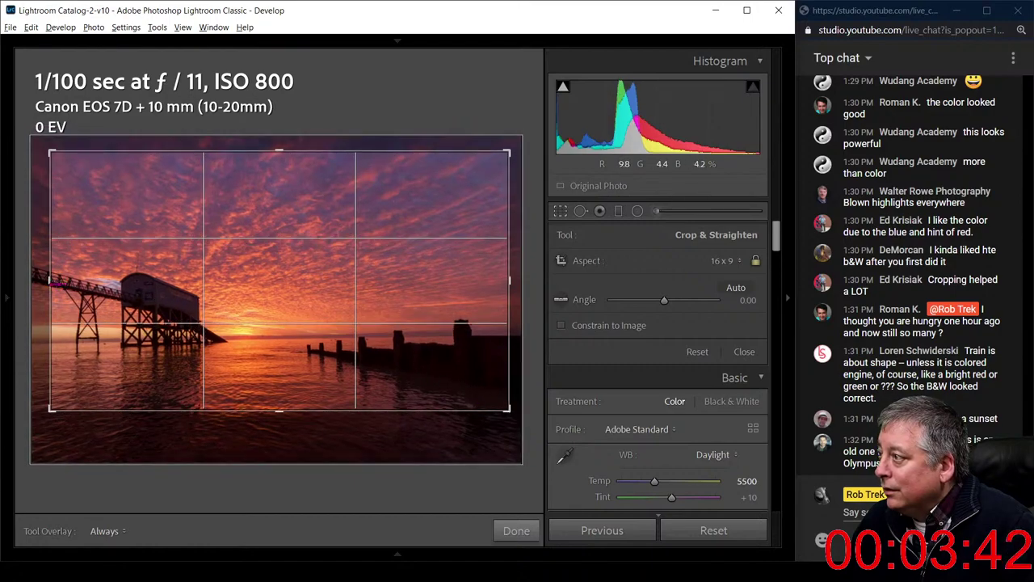
left_click_drag(50, 280, 27, 284)
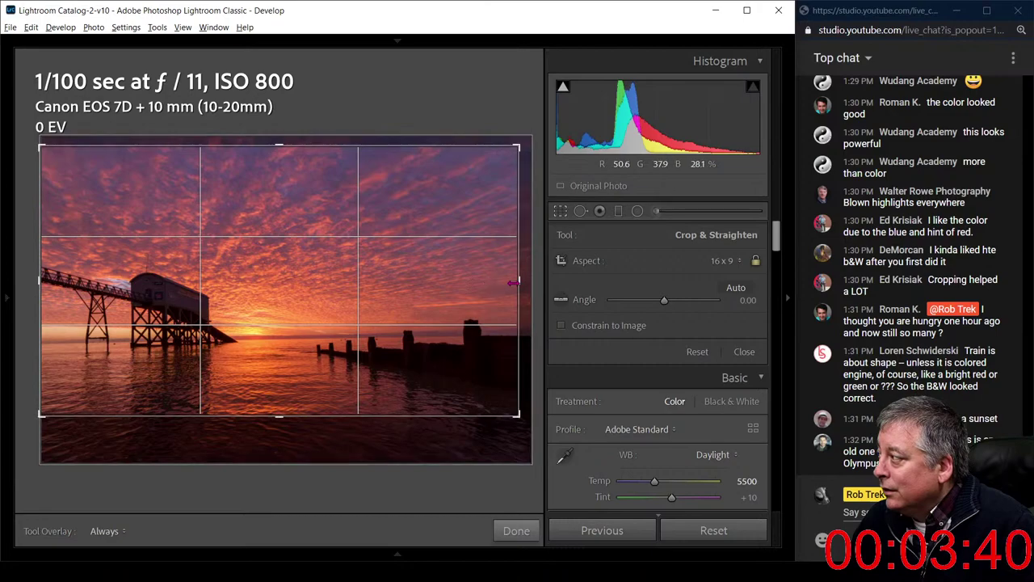
left_click_drag(521, 281, 529, 281)
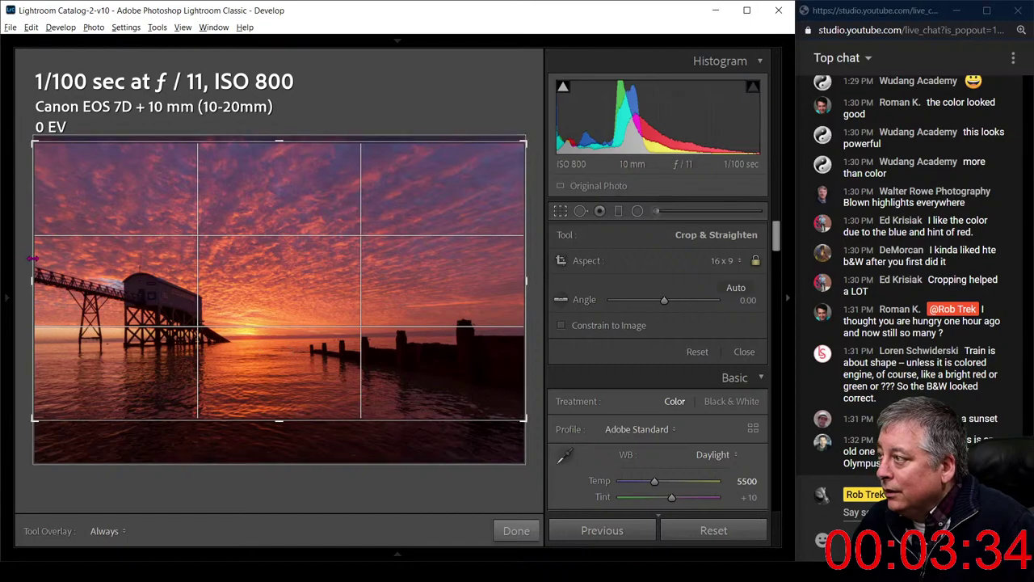
left_click_drag(35, 278, 73, 283)
left_click_drag(171, 292, 174, 279)
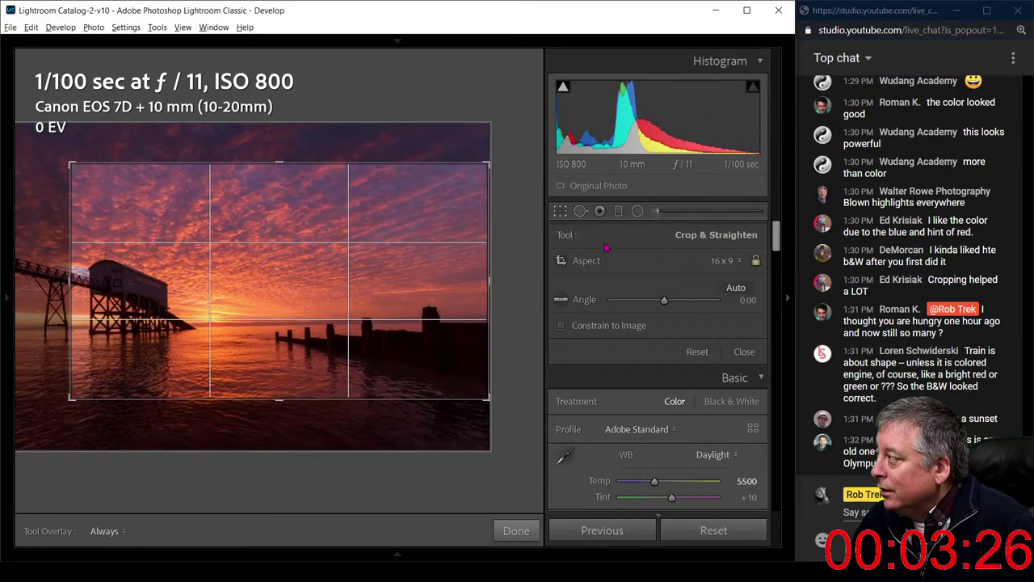
left_click(570, 218)
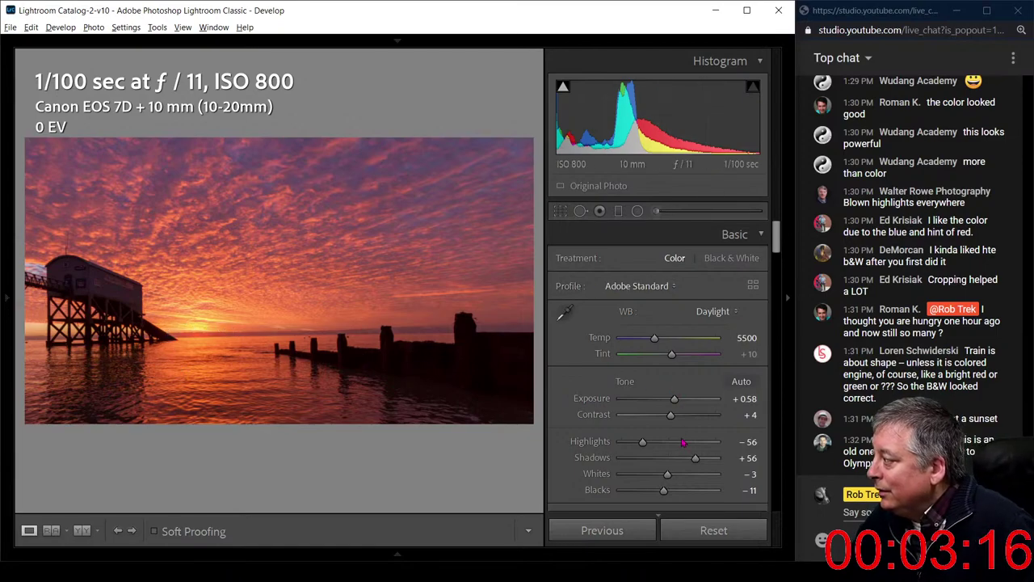
- Try to brighten the wooden groyne posts with the Adjustment Brush, using Exposure 3.51 and Highlights 76 with the other effect values zeroed
left_click(658, 211)
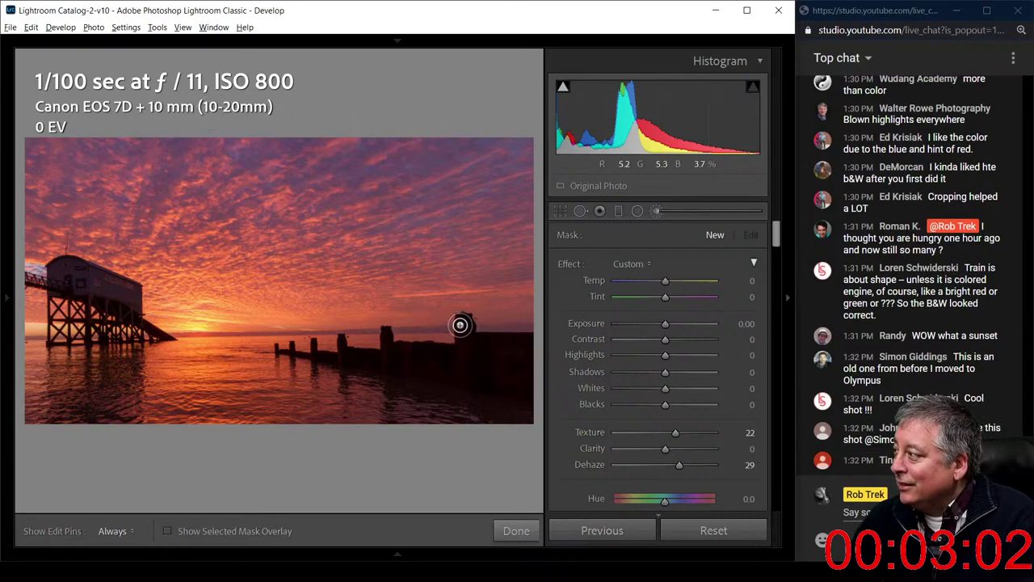
double_click(568, 267)
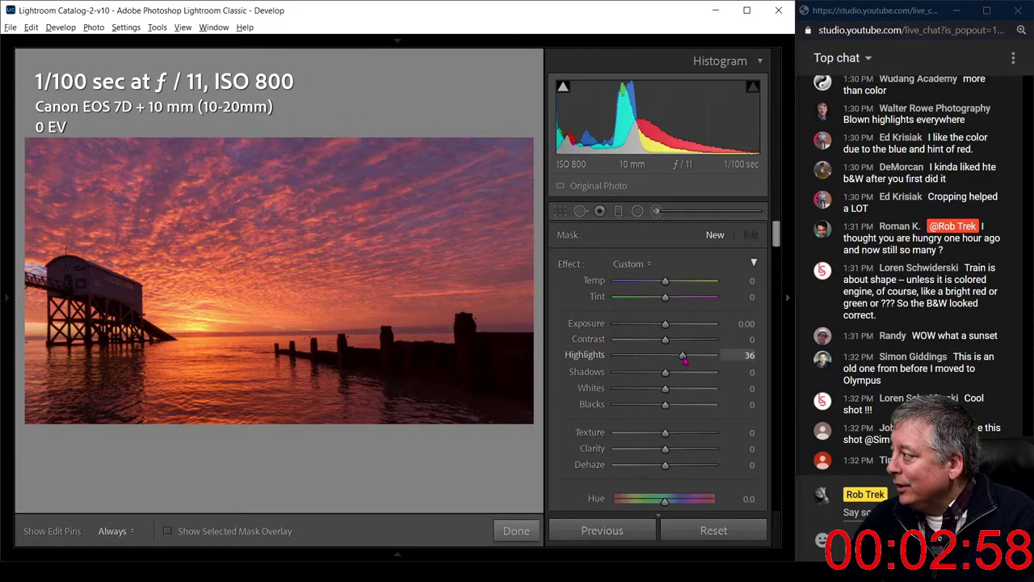
key("h")
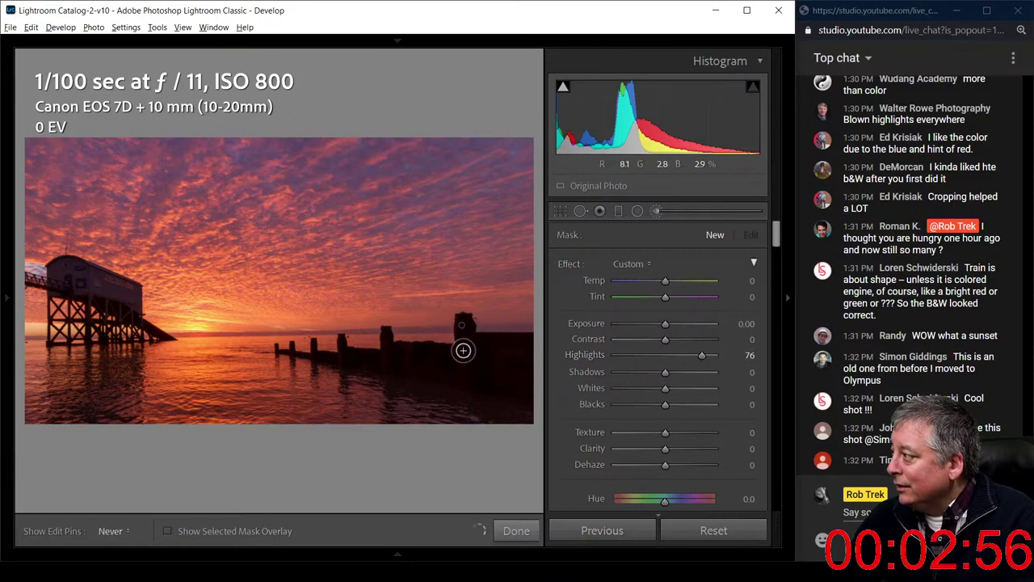
key("h")
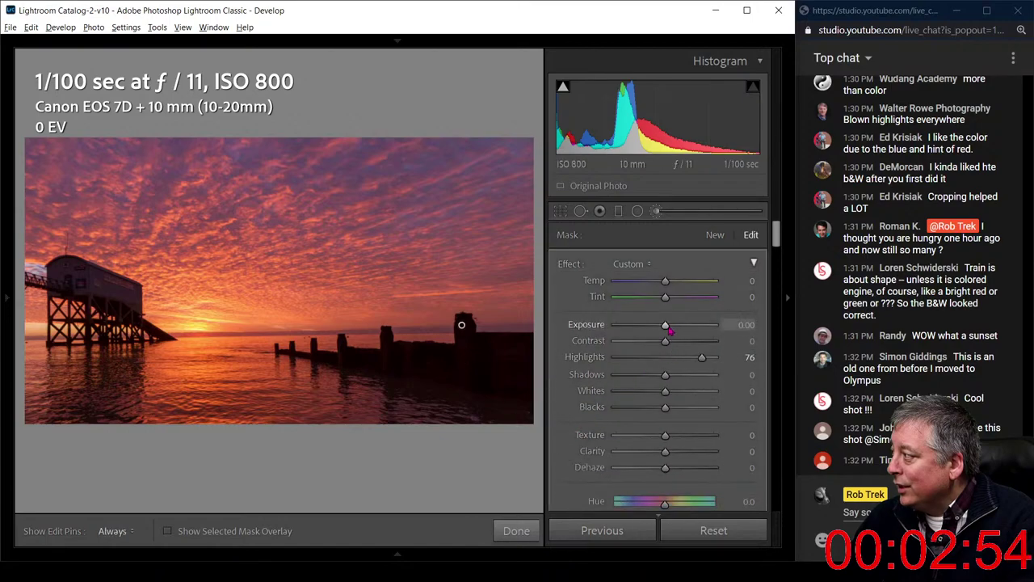
left_click_drag(675, 331, 695, 335)
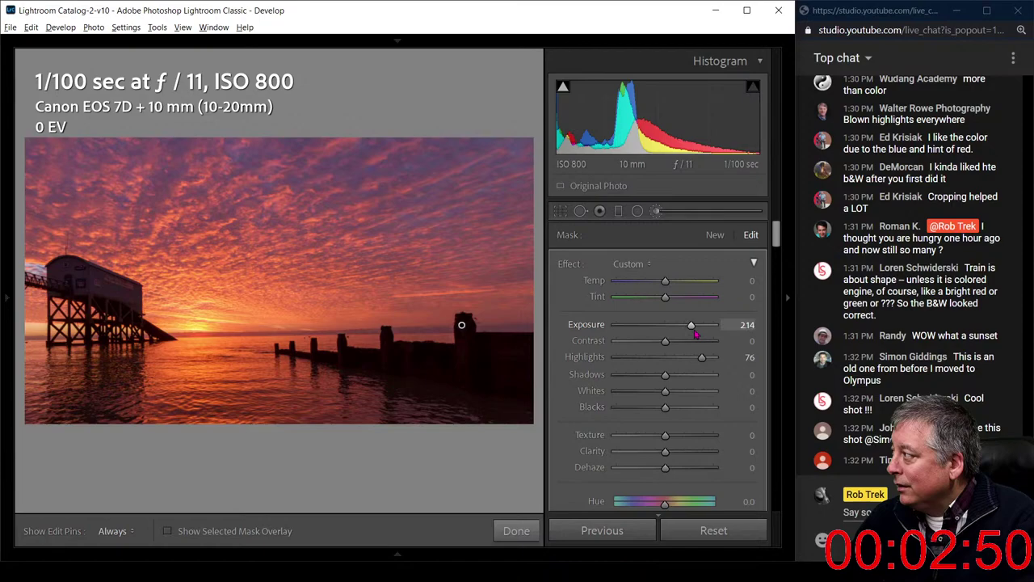
mouse_move(694, 333)
left_mouse_down()
mouse_move(735, 332)
mouse_move(713, 332)
left_mouse_up()
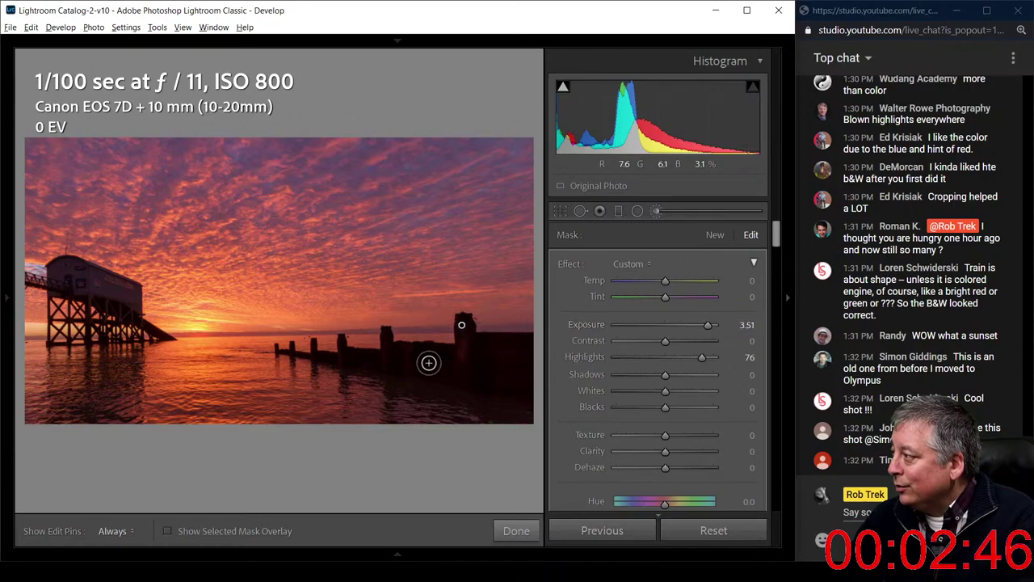
key("h")
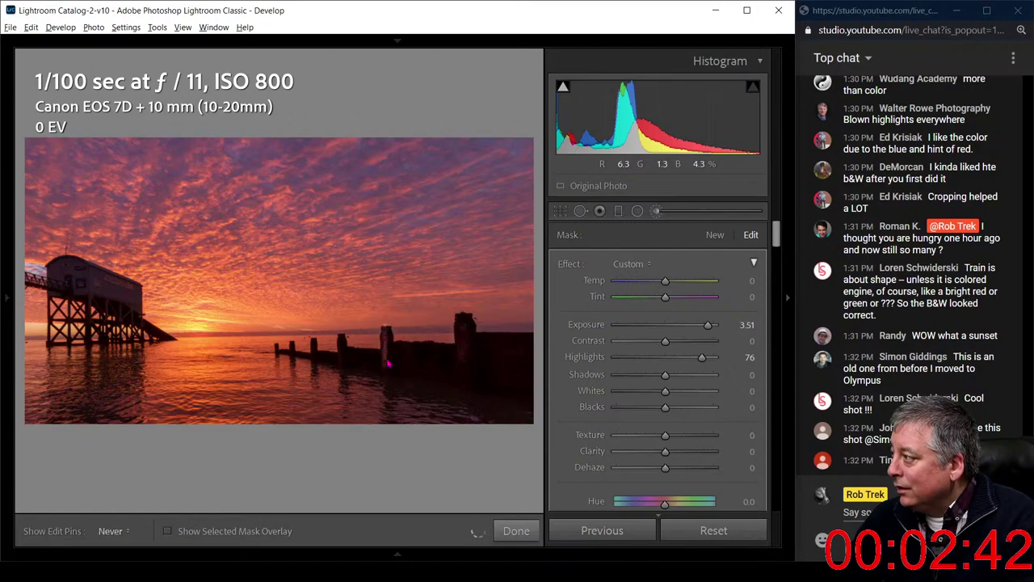
key("h")
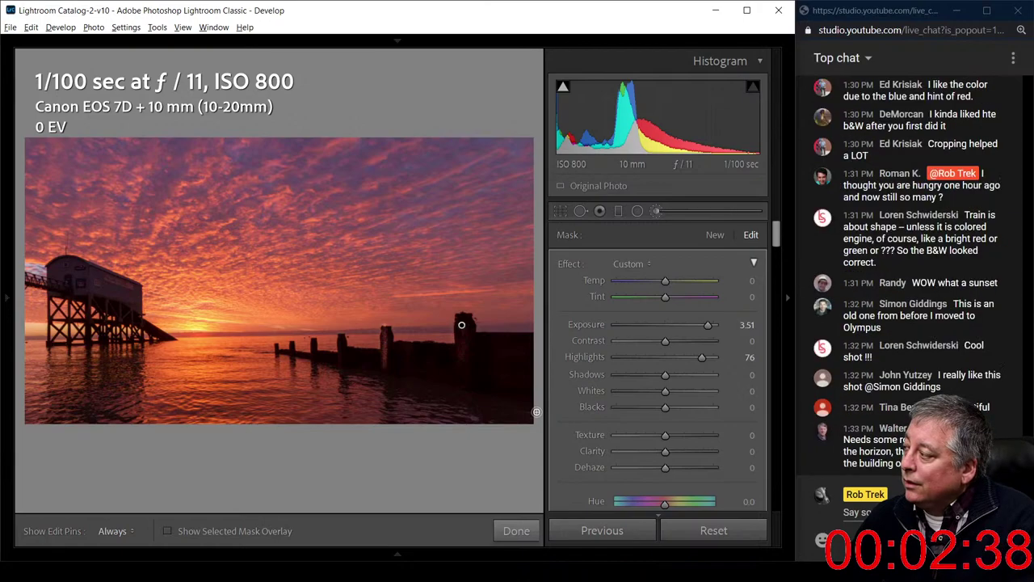
- Undo the brush strokes and exposure change on the groyne posts, remove the brush adjustment and close the Adjustment Brush
key("ctrl+z")
key("ctrl+z")
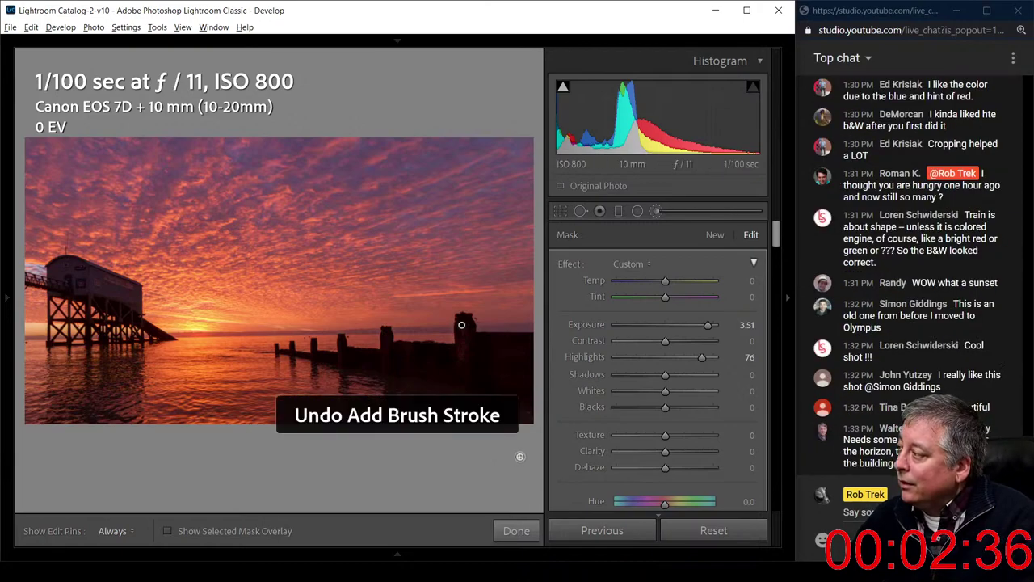
key("ctrl+z")
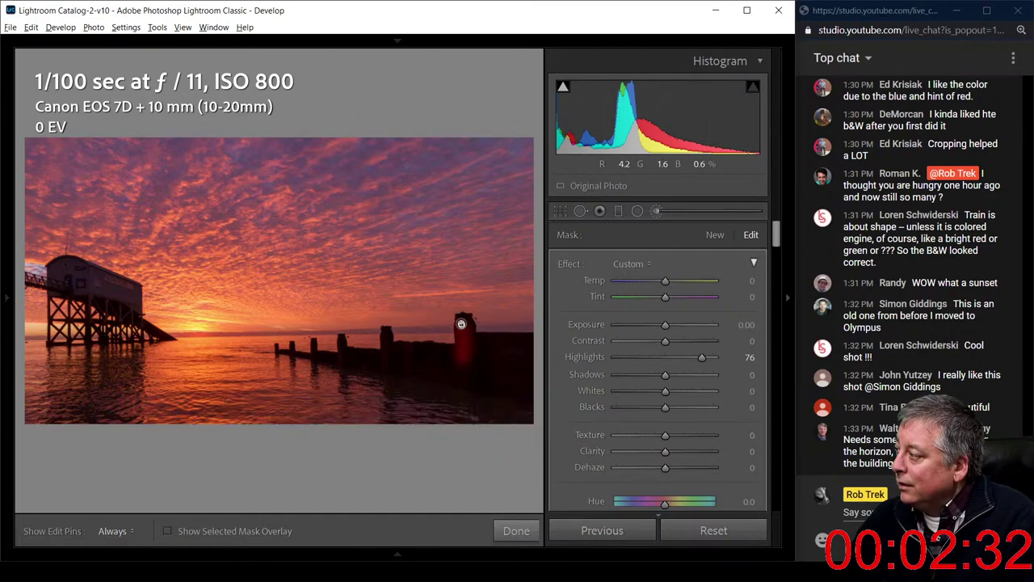
key("Escape")
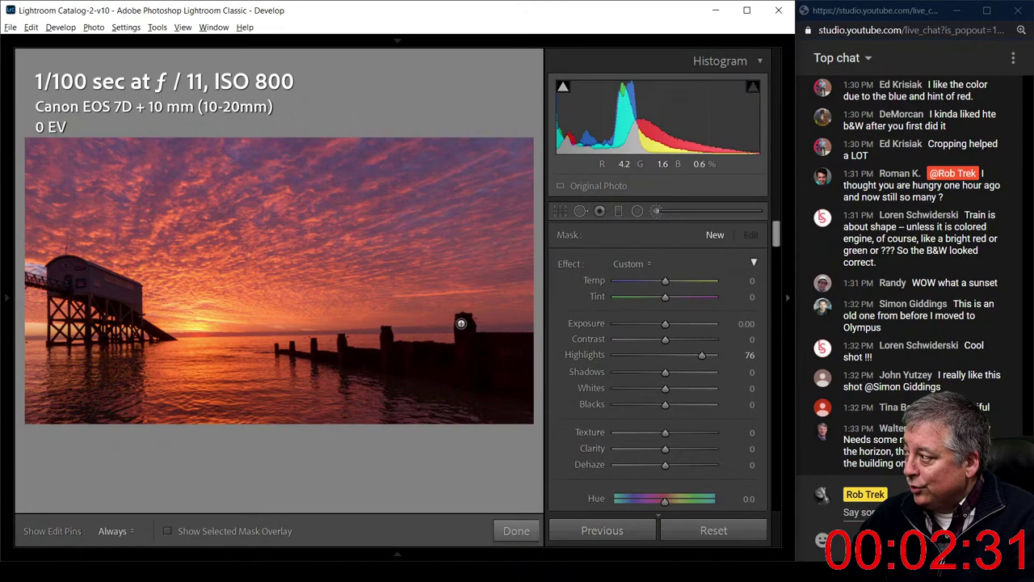
left_click(655, 211)
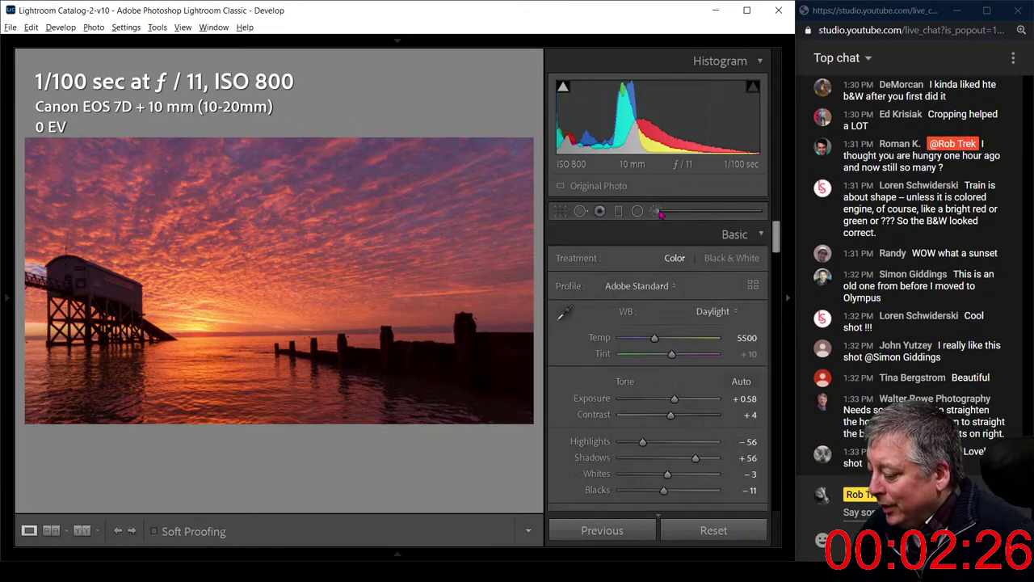
- Reset the sunset photo's Vibrance to 0 and set Dehaze to +36
scroll(598, 344, "down", 10)
scroll(600, 343, "down", 4)
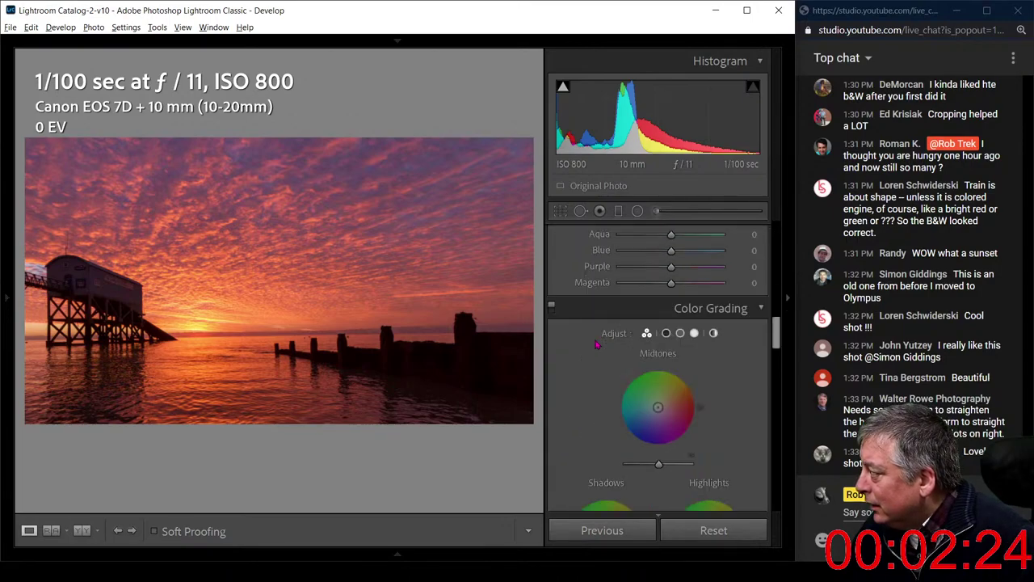
scroll(600, 350, "up", 4)
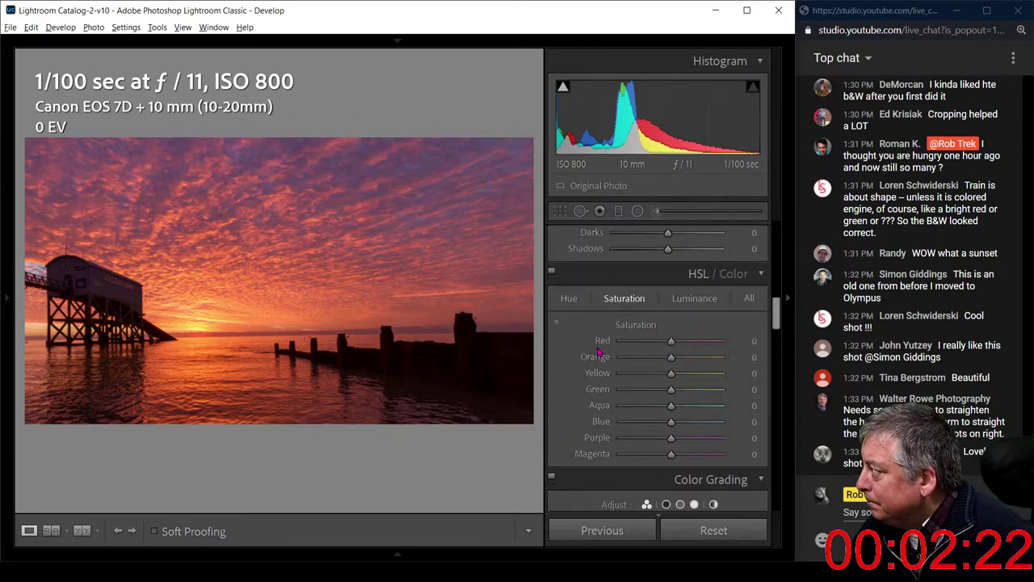
scroll(599, 350, "up", 6)
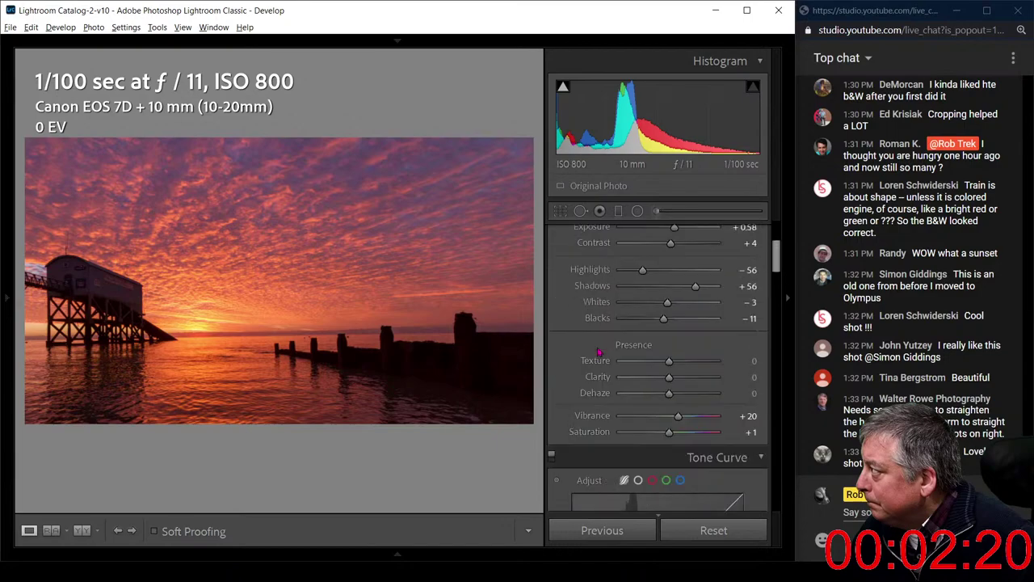
double_click(679, 416)
left_click_drag(679, 396, 691, 398)
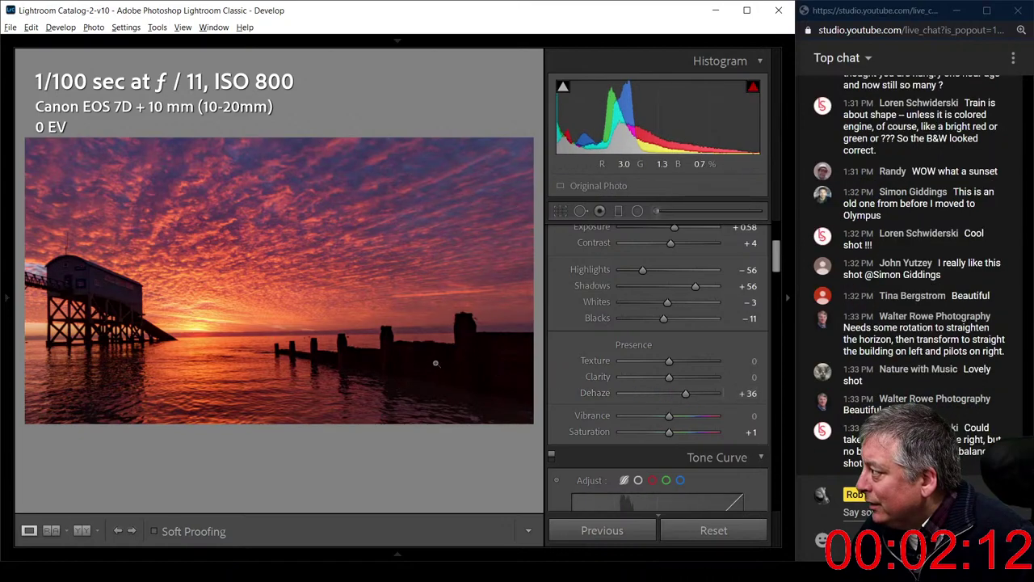
- Inspect the dark groyne up close and apply noise reduction with Color 24 and Luminance 18
left_click(365, 363)
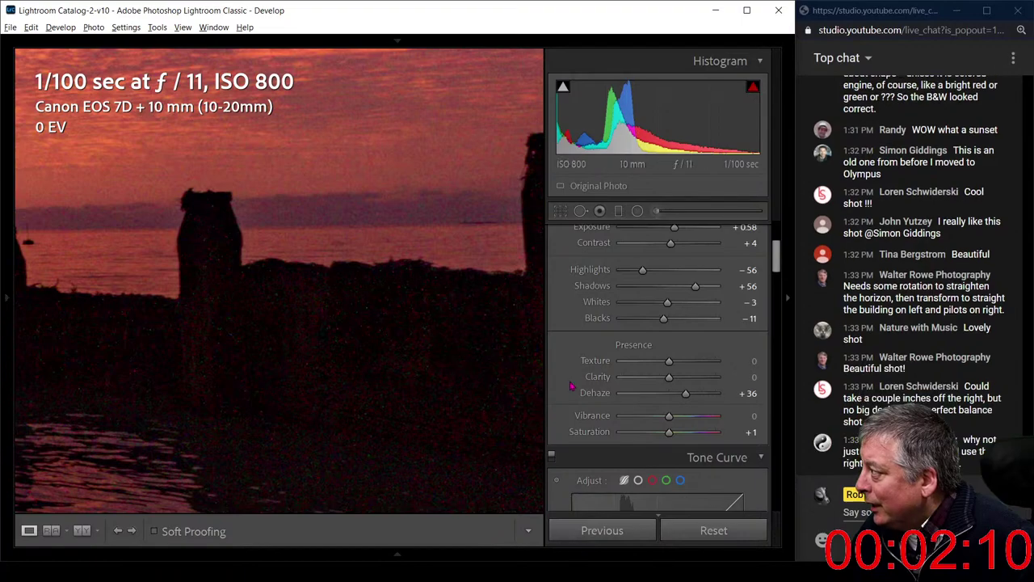
scroll(571, 386, "down", 15)
scroll(571, 386, "down", 3)
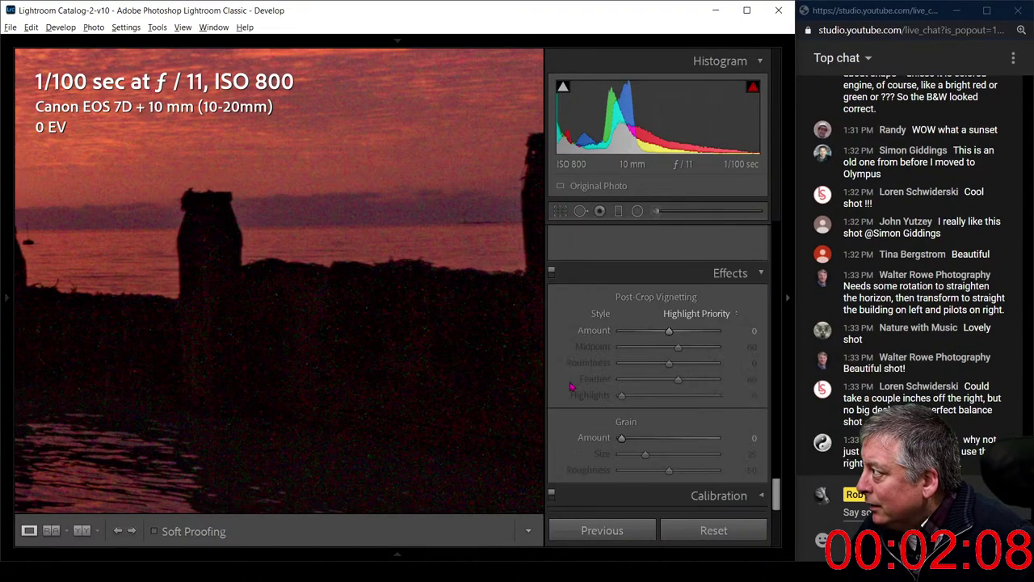
scroll(638, 372, "up", 5)
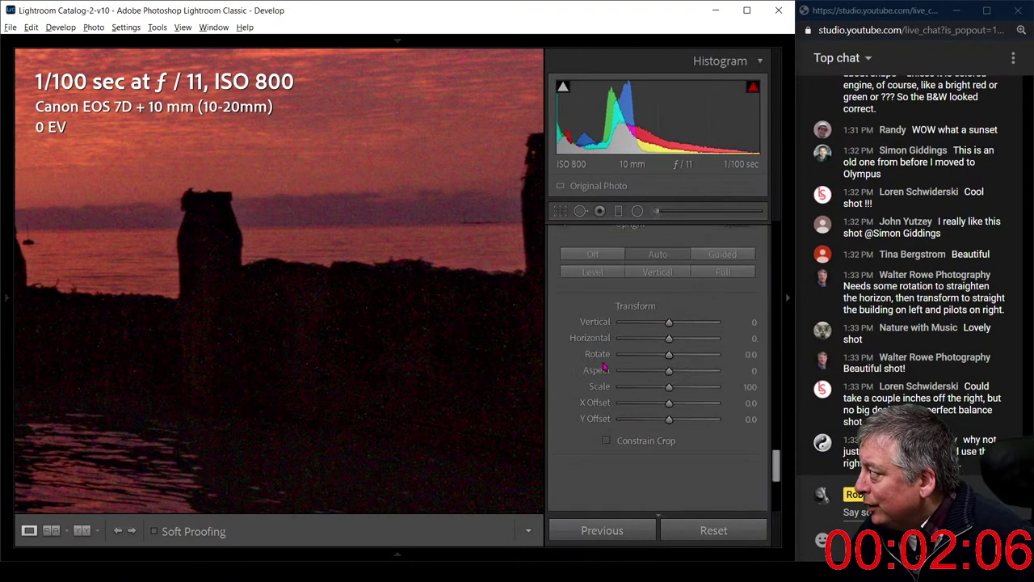
scroll(604, 367, "up", 3)
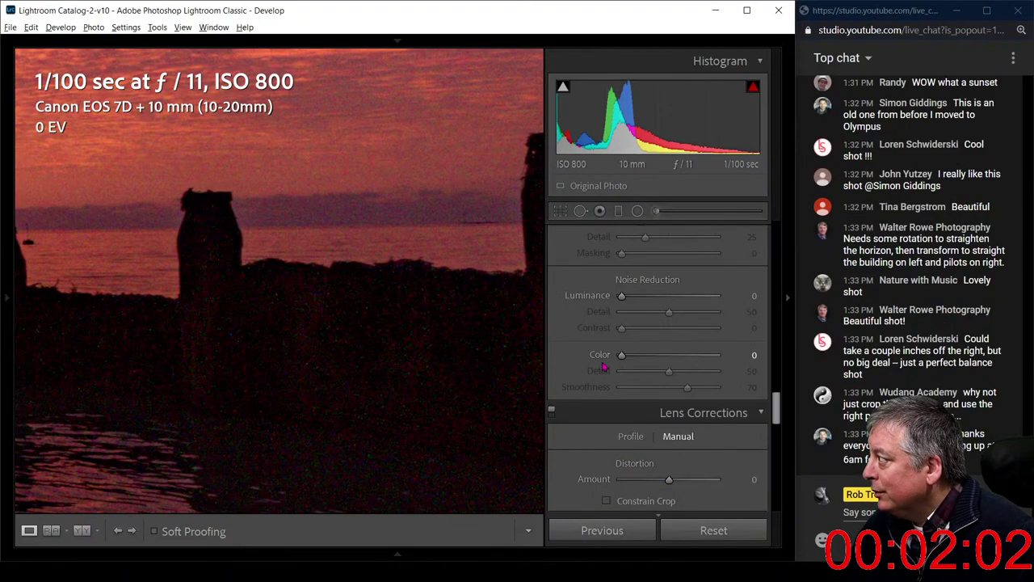
left_click_drag(621, 361, 644, 361)
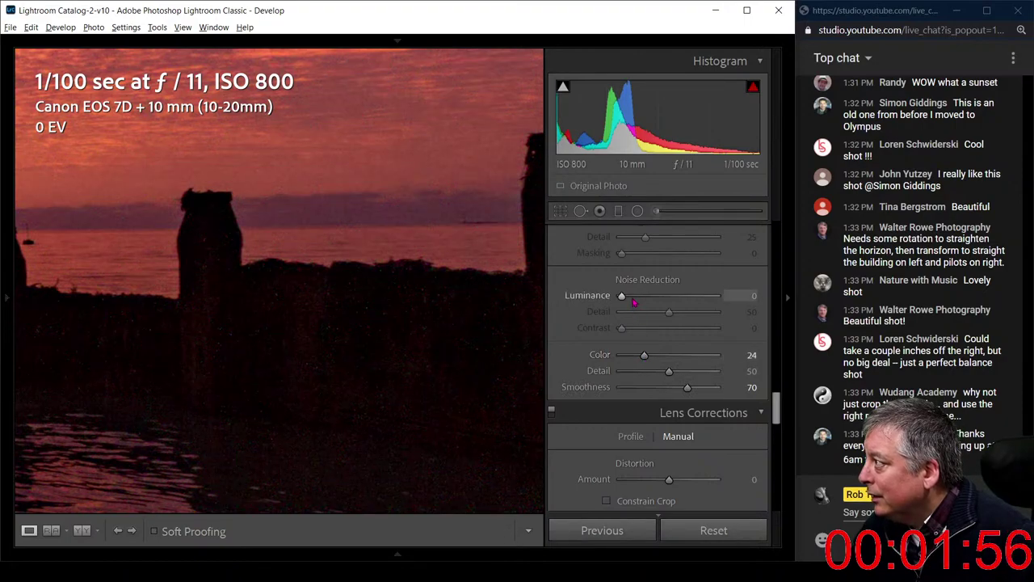
left_click_drag(627, 298, 639, 298)
- Sharpen the sunset photo with Amount 51 and Masking 78
scroll(578, 317, "up", 3)
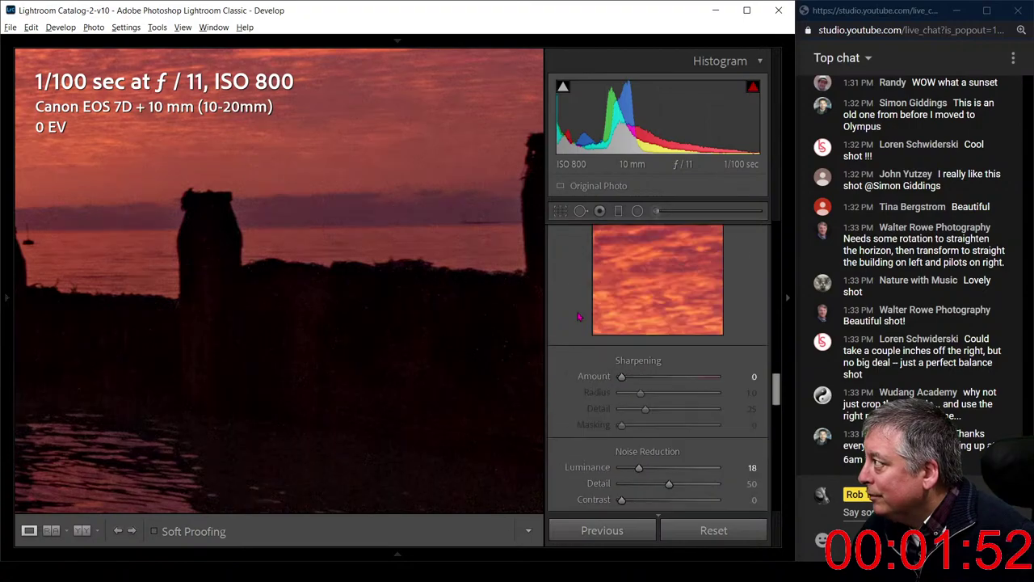
left_click_drag(621, 377, 628, 378)
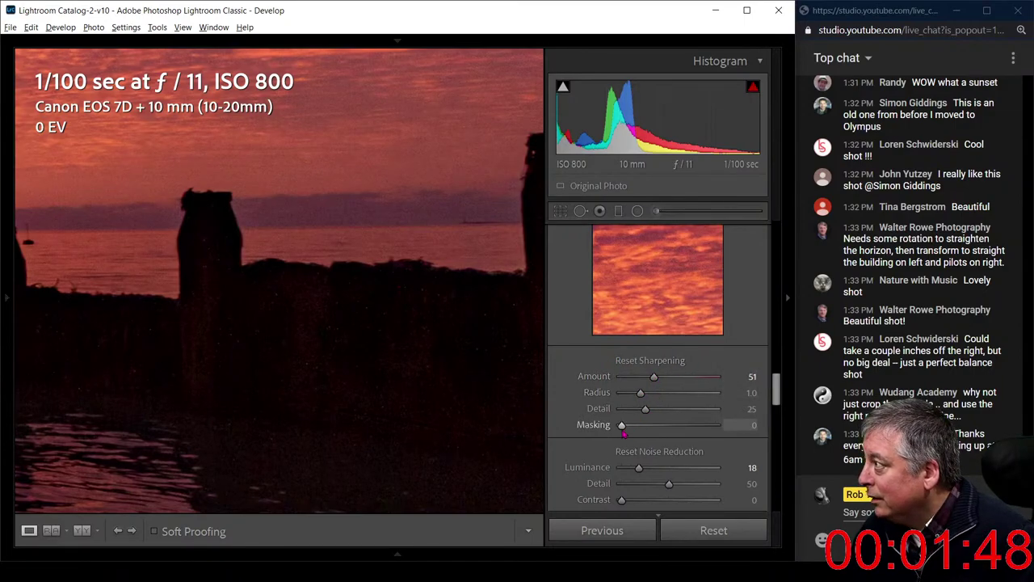
left_click_drag(622, 426, 696, 432)
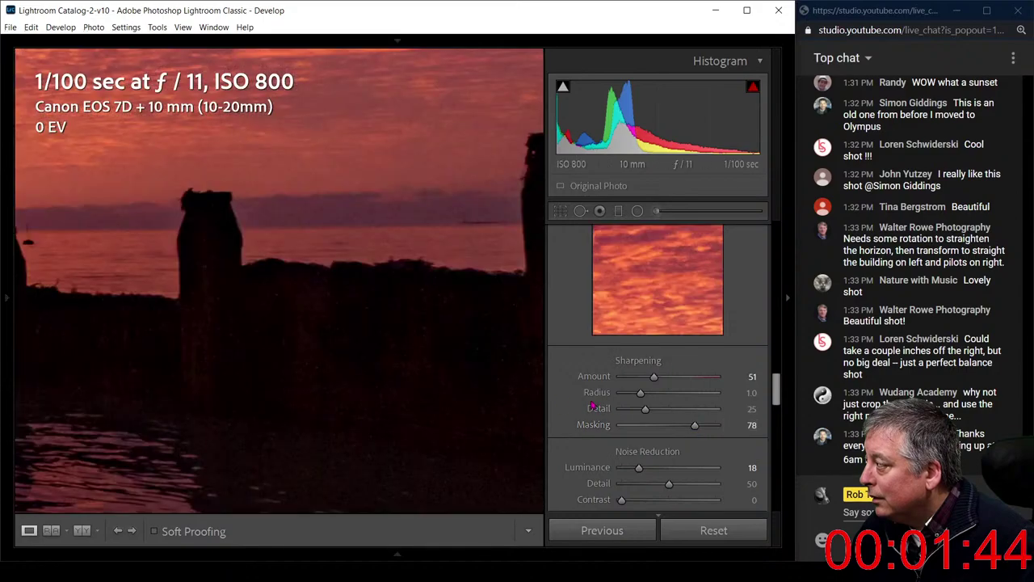
- Return the sunset photo to the full view and raise its Dehaze to +54
left_click(415, 352)
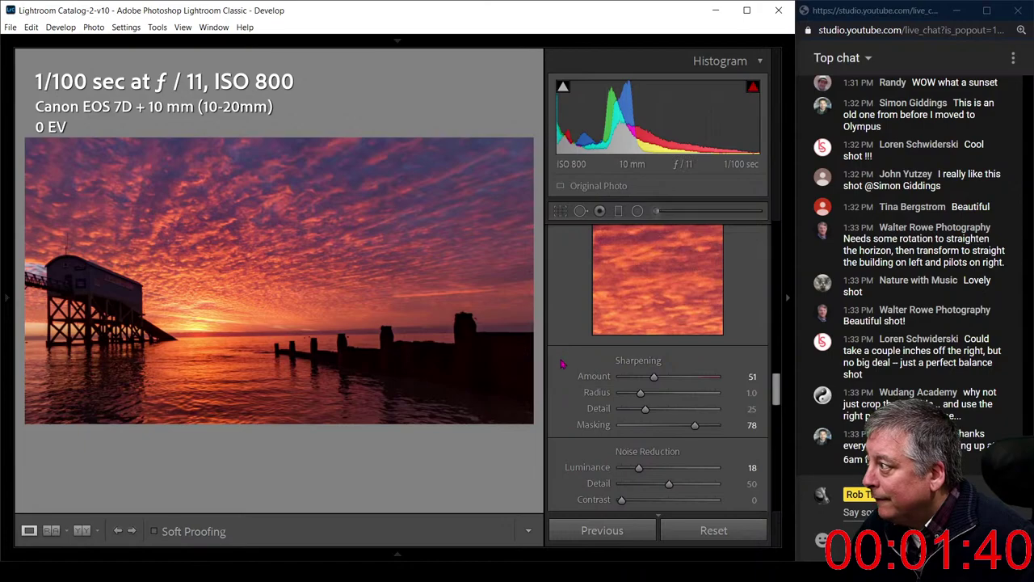
scroll(568, 351, "up", 2)
scroll(573, 319, "up", 10)
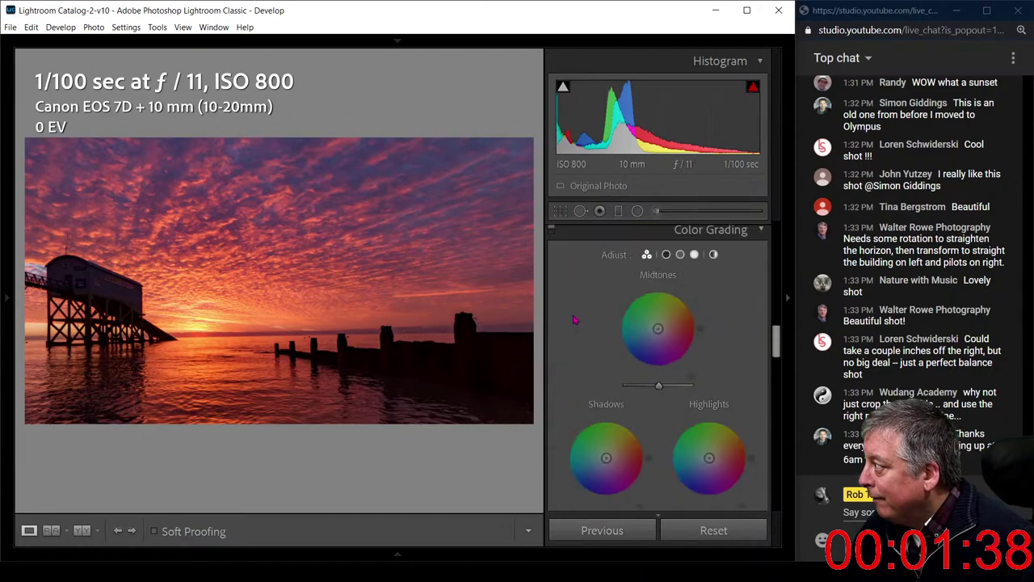
scroll(598, 331, "down", 4)
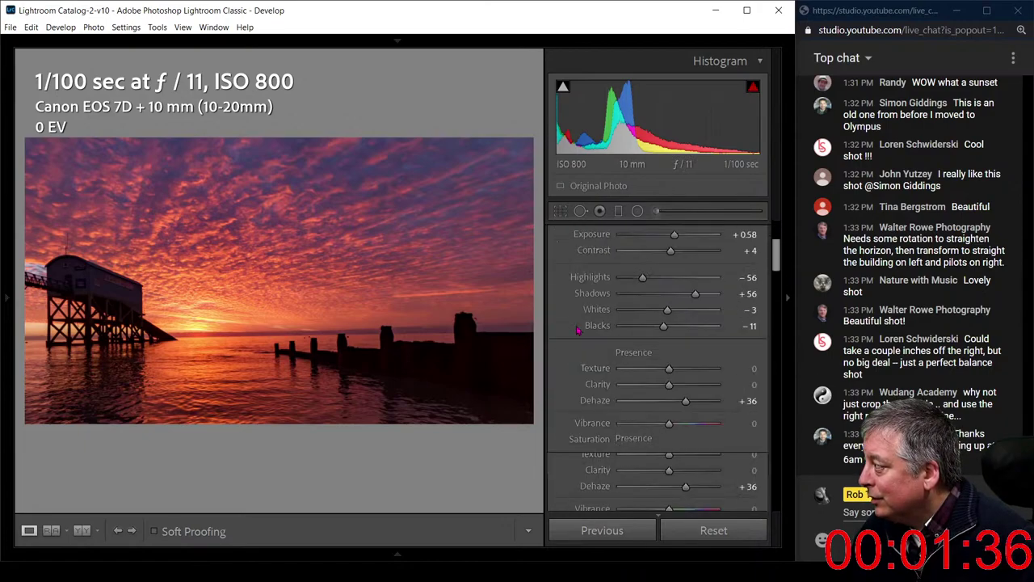
scroll(629, 337, "up", 2)
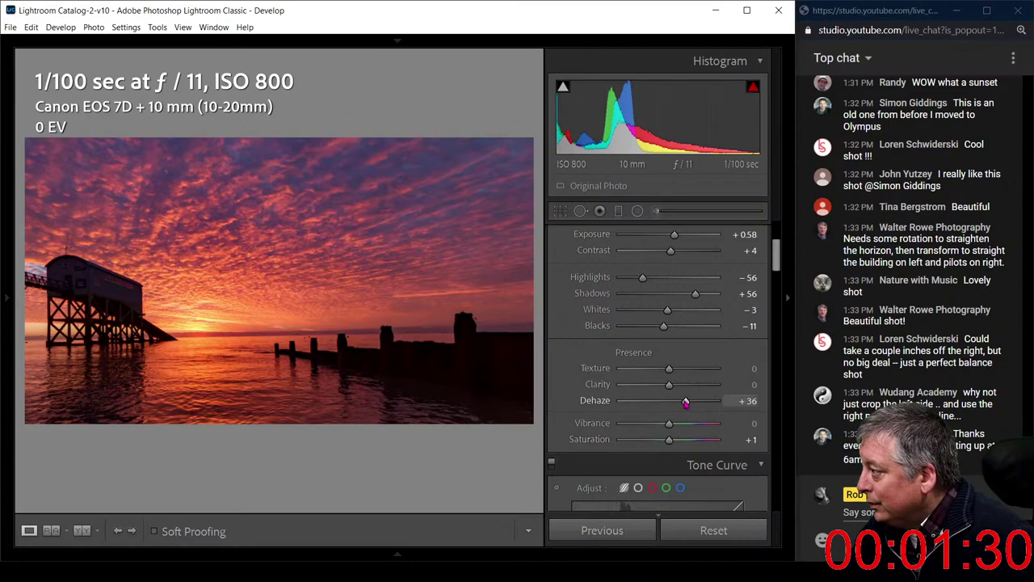
left_click_drag(684, 401, 695, 406)
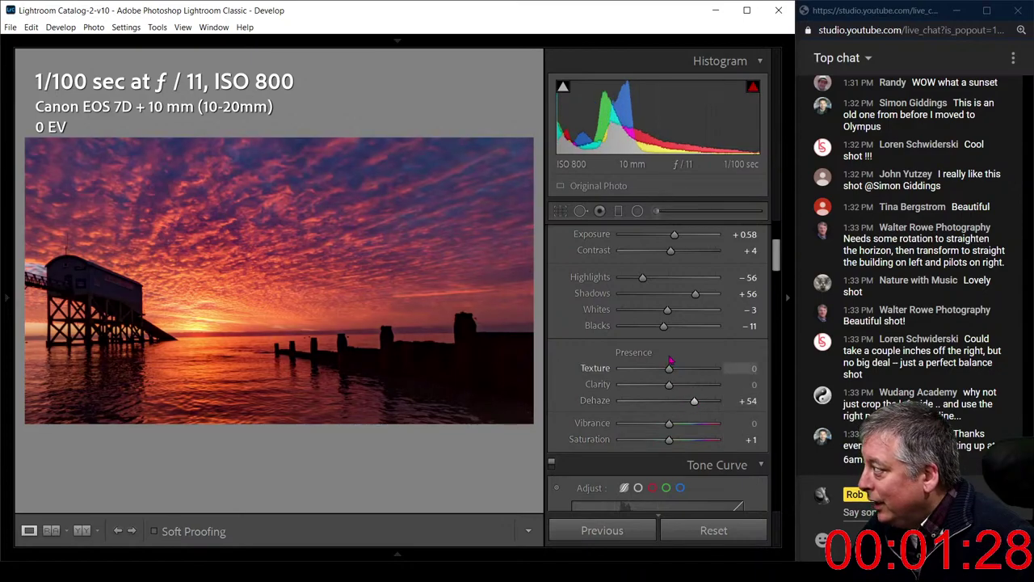
- Set the sunset photo's Shadows to +100 and Blacks to -37
left_click_drag(664, 326, 656, 329)
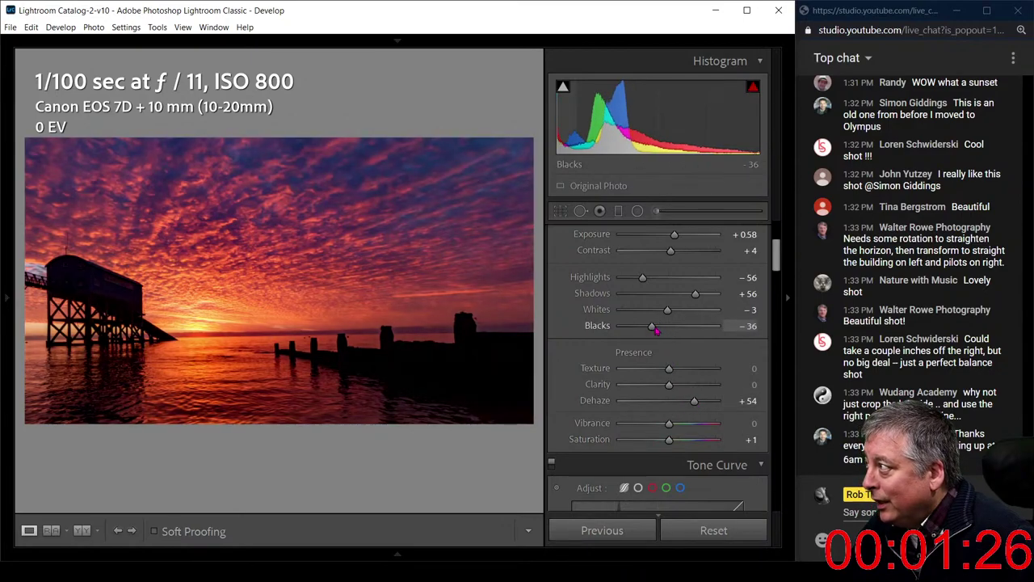
left_click_drag(701, 297, 725, 301)
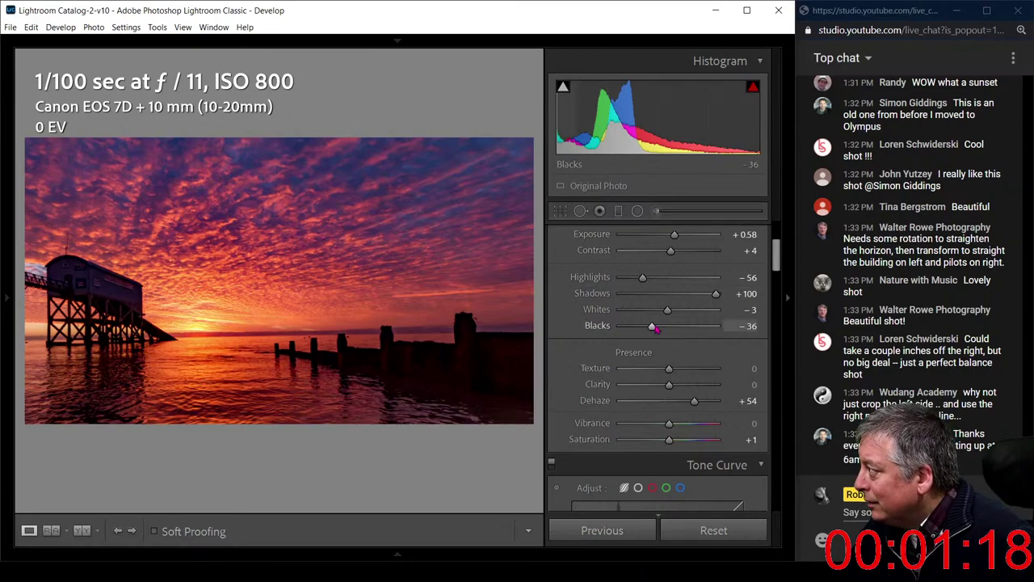
mouse_move(651, 326)
left_mouse_down()
mouse_move(666, 326)
mouse_move(652, 326)
left_mouse_up()
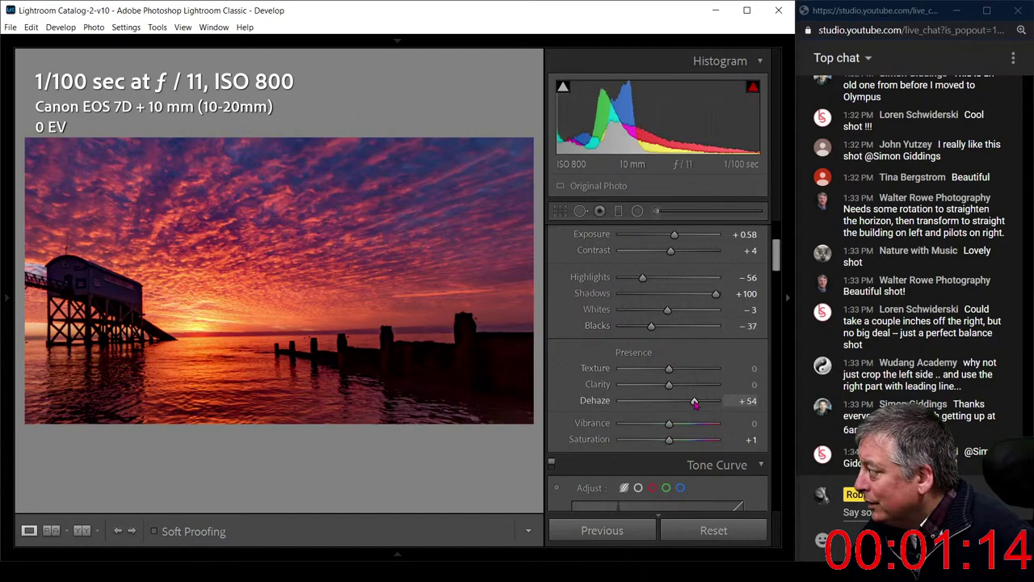
- Increase Dehaze to +61 and check the boathouse on the stilts up close
mouse_move(695, 402)
left_mouse_down()
mouse_move(686, 406)
mouse_move(696, 401)
left_mouse_up()
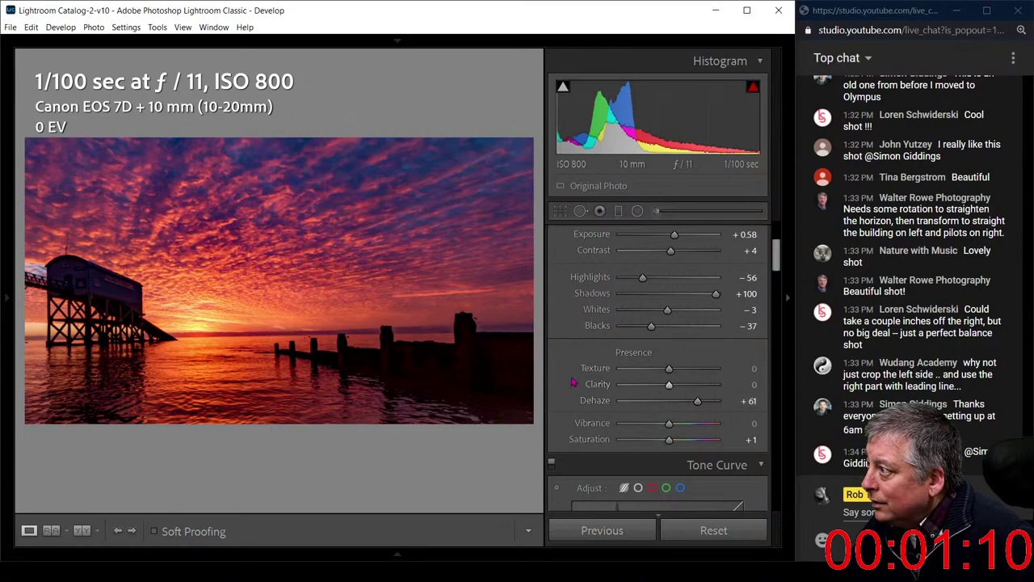
left_click(95, 289)
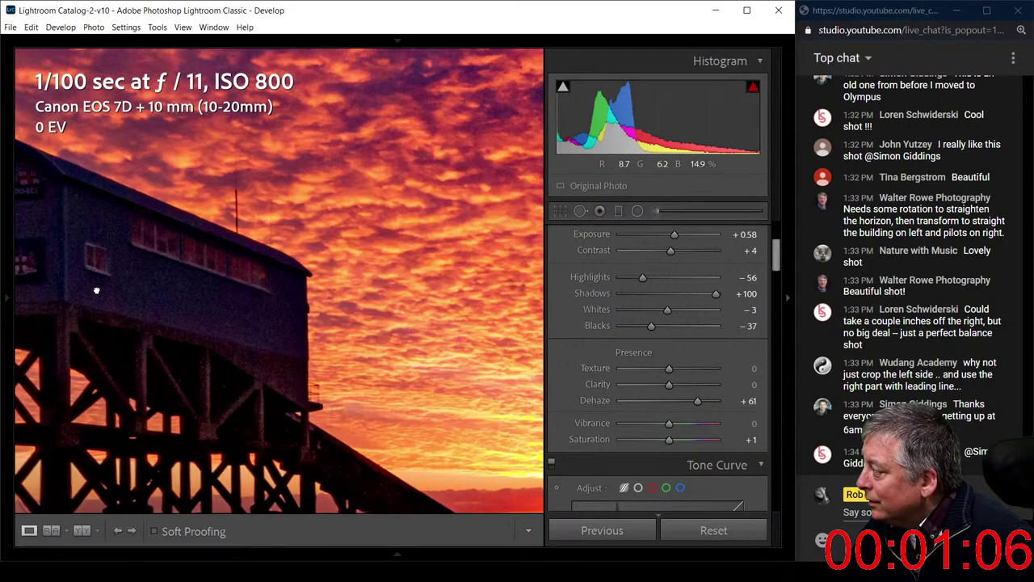
left_click(96, 289)
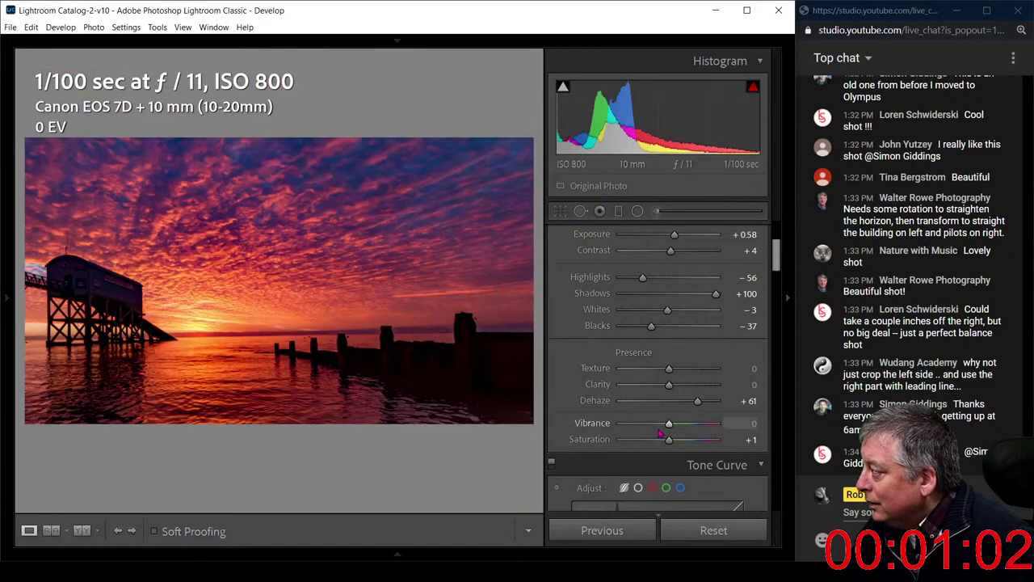
- Rebalance the sunset's tone and colour with Highlights -92, Blacks -30, Vibrance -53 and Saturation +27
mouse_move(671, 431)
left_mouse_down()
mouse_move(649, 429)
mouse_move(689, 445)
mouse_move(650, 424)
mouse_move(679, 439)
left_mouse_up()
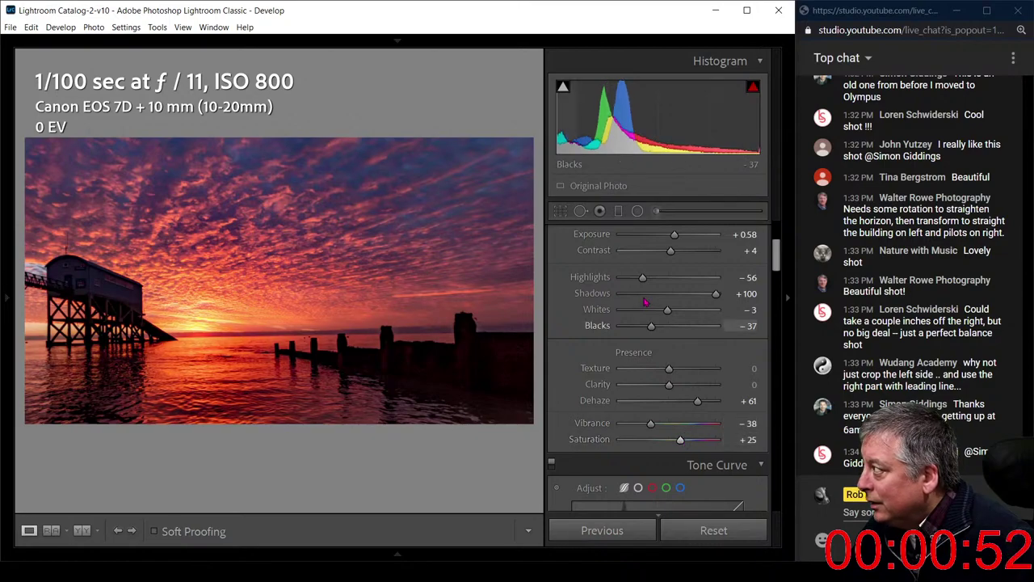
left_click_drag(642, 277, 631, 279)
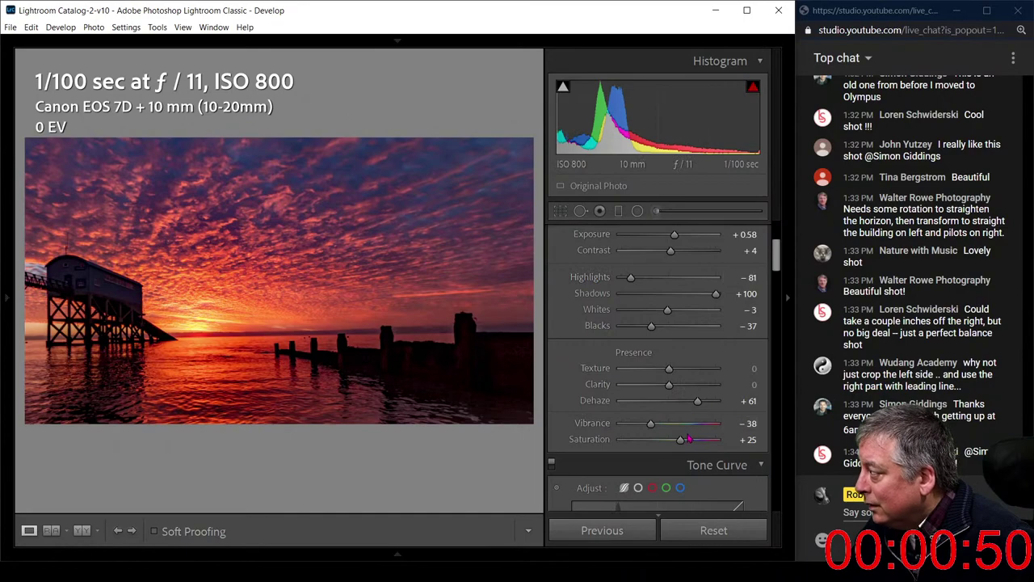
mouse_move(651, 424)
left_mouse_down()
mouse_move(644, 428)
mouse_move(682, 445)
mouse_move(645, 429)
left_mouse_up()
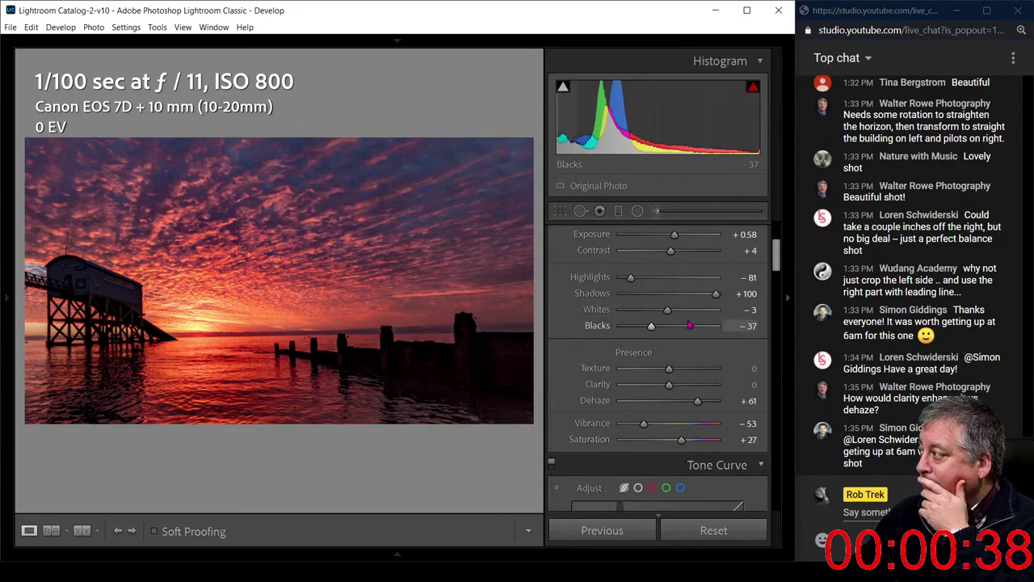
left_click_drag(631, 279, 625, 283)
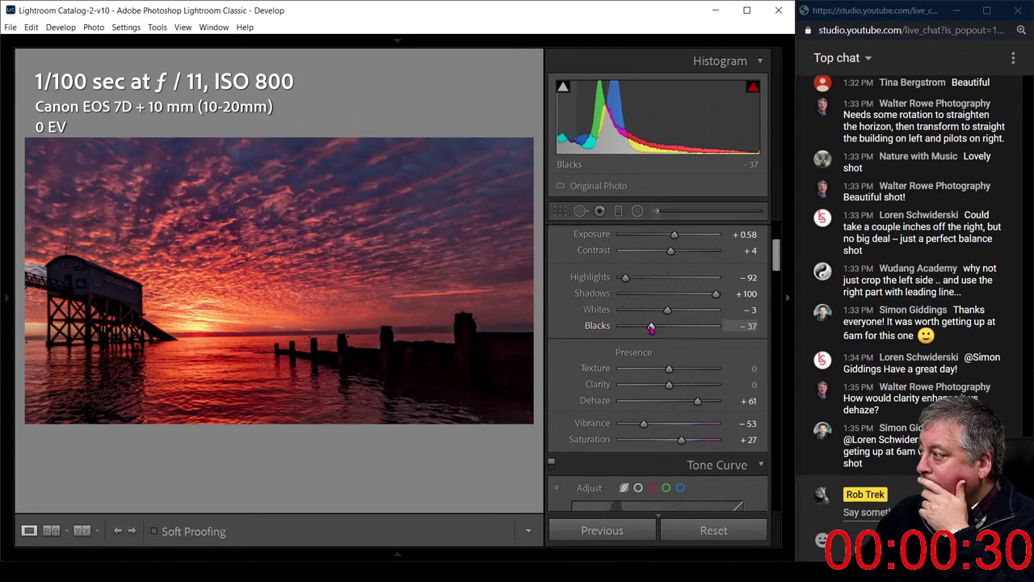
left_click_drag(650, 325, 654, 325)
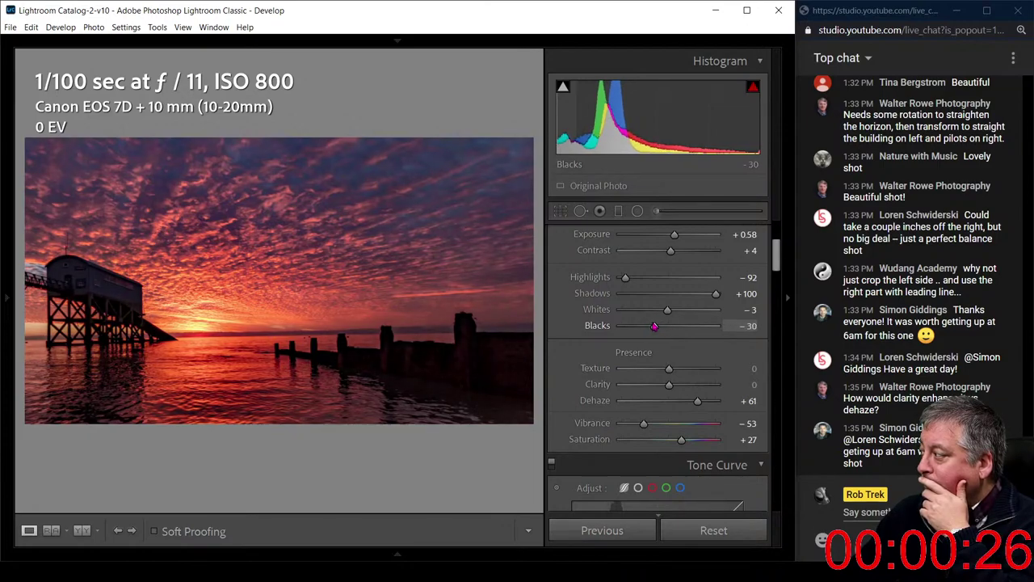
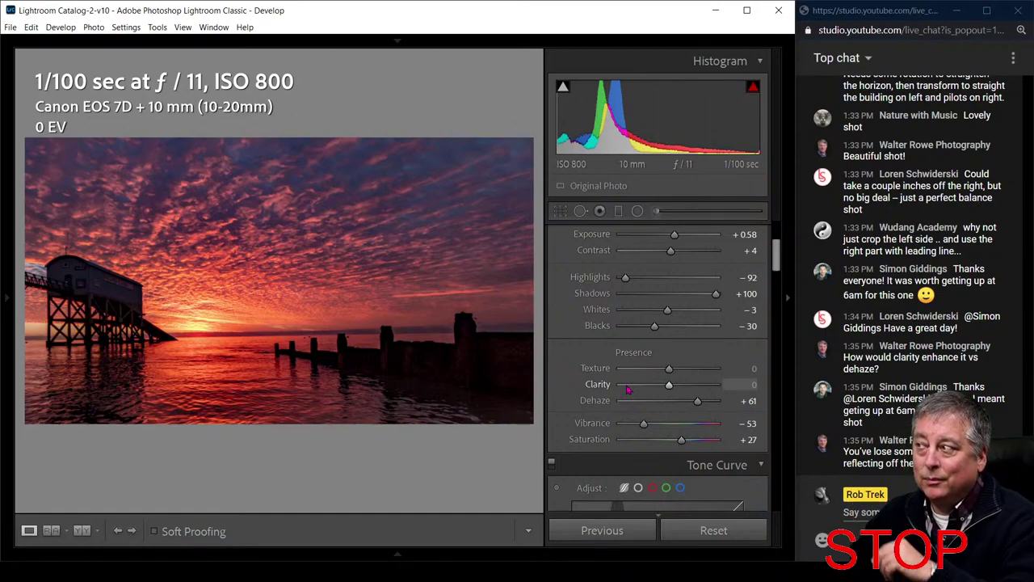
- Try Clarity at +100 and +53, and Dehaze at -100 and +58, to compare their effects on the sunset
left_click_drag(669, 386, 737, 387)
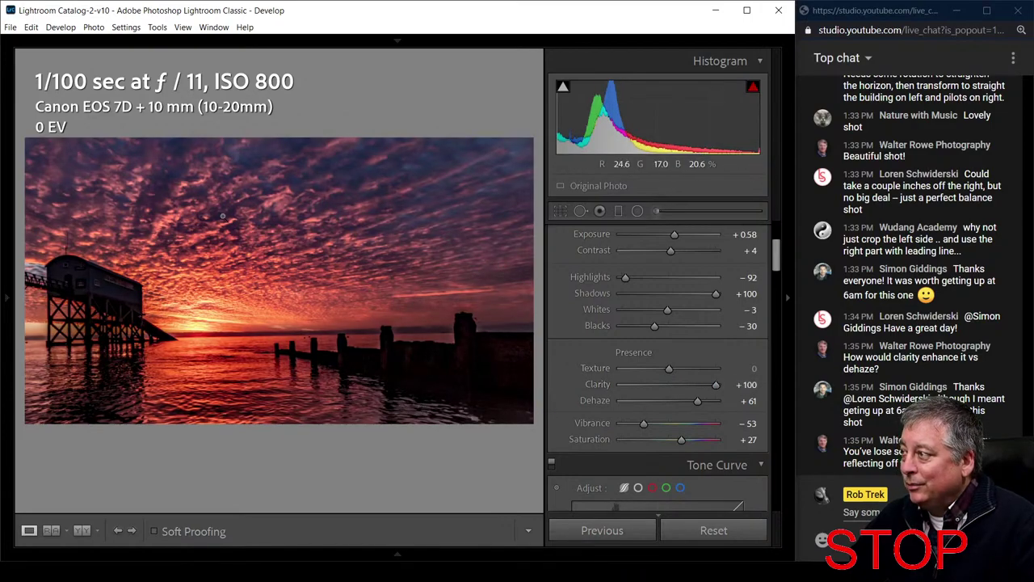
double_click(715, 387)
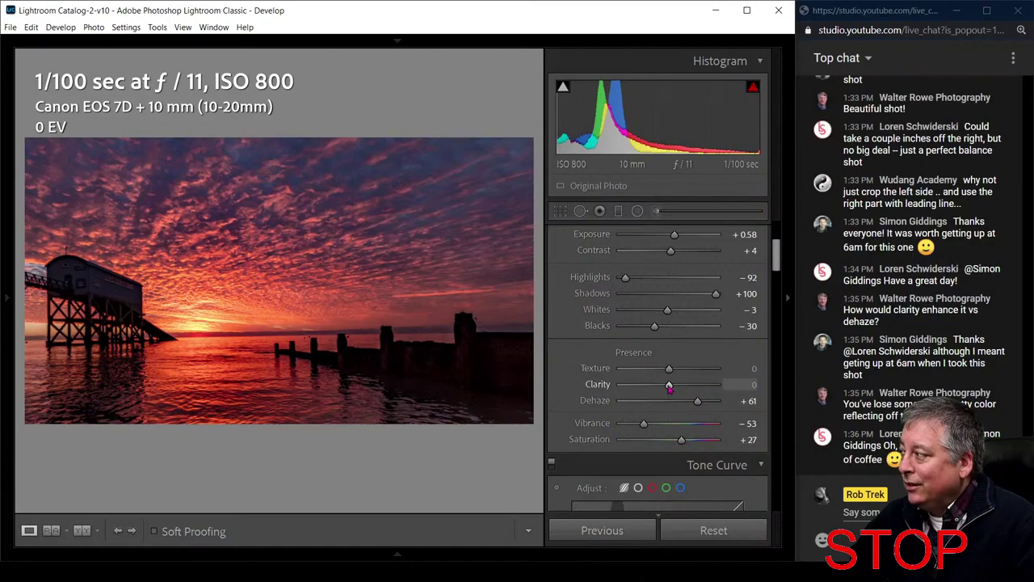
left_click_drag(669, 385, 612, 407)
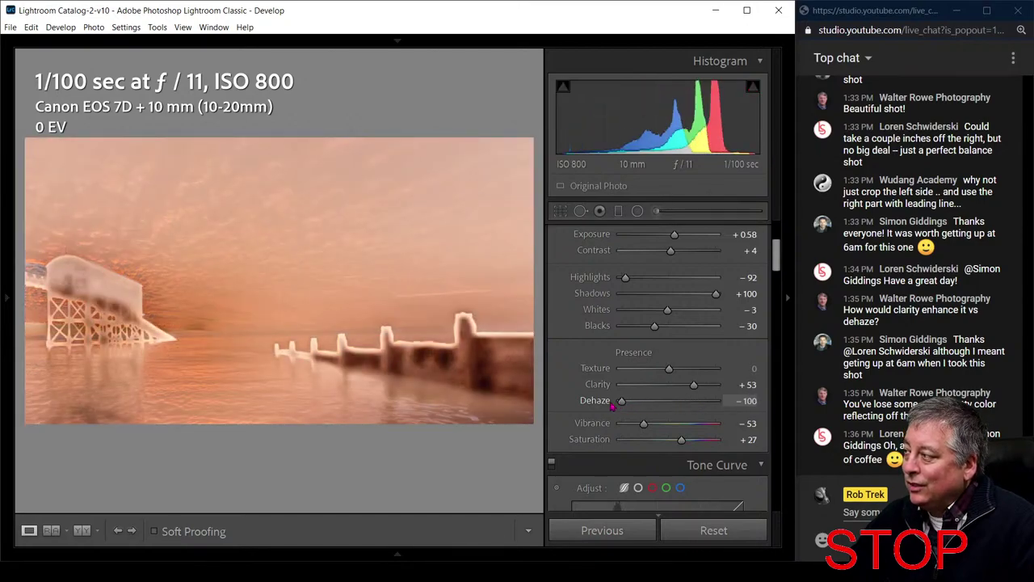
left_click_drag(612, 406, 695, 413)
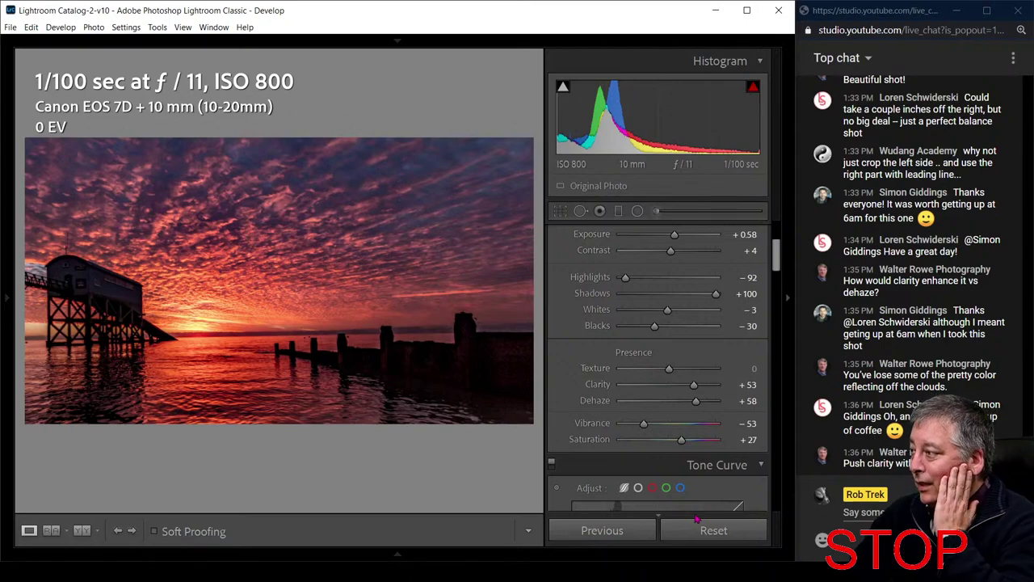
- Try Clarity at +100 with Dehaze reset to 0, and settle on Clarity +38 with Dehaze +53
double_click(701, 407)
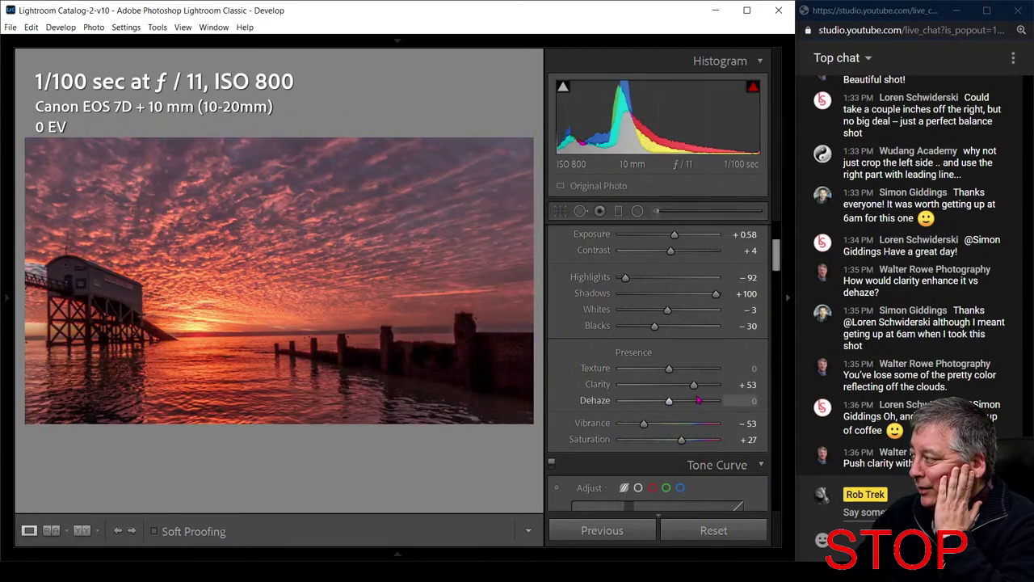
left_click_drag(693, 385, 724, 389)
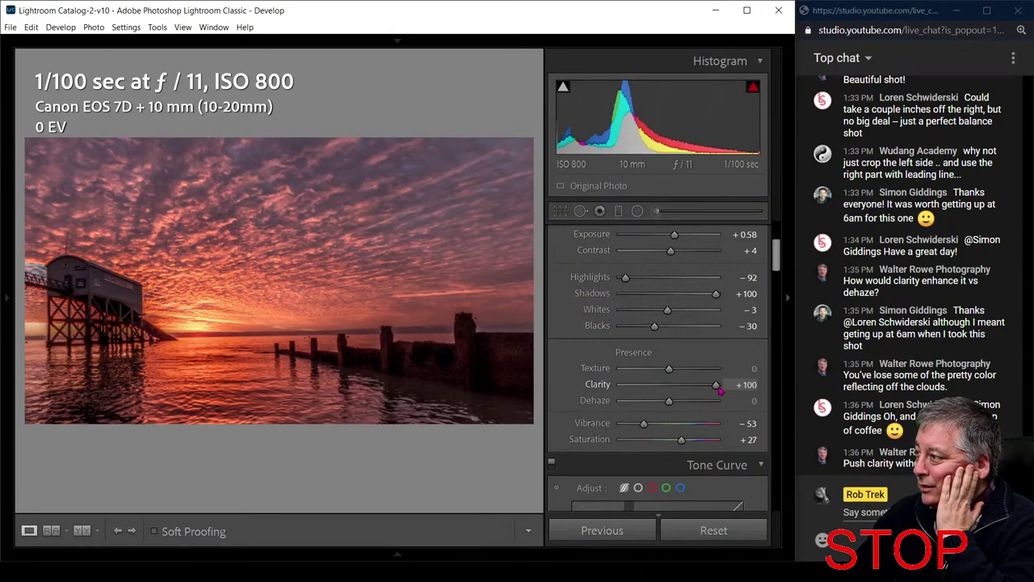
left_click_drag(724, 390, 696, 403)
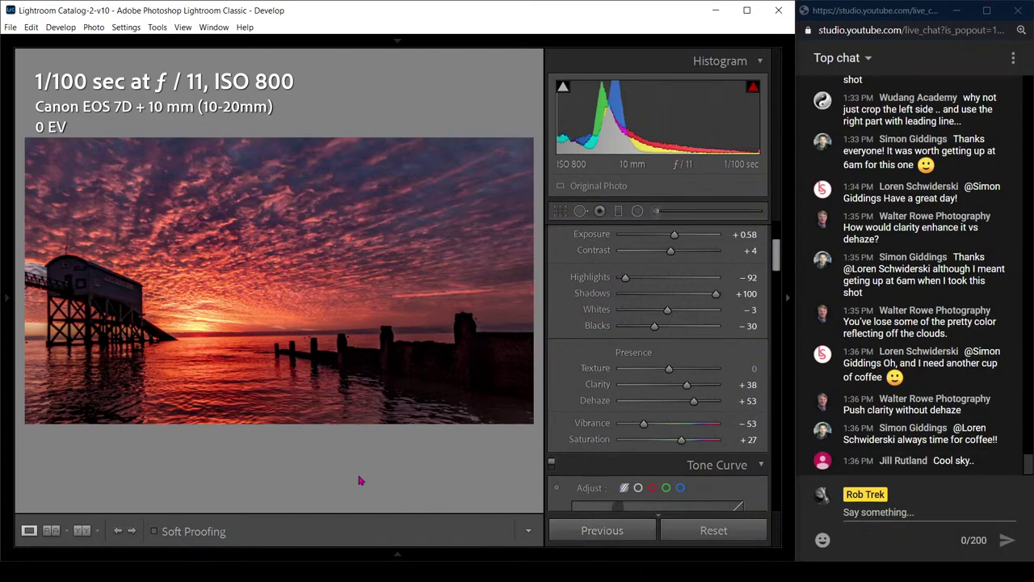
- Compare the sunset photo before and after editing side by side with the adjustment panel hidden, and return to the single view
key("y")
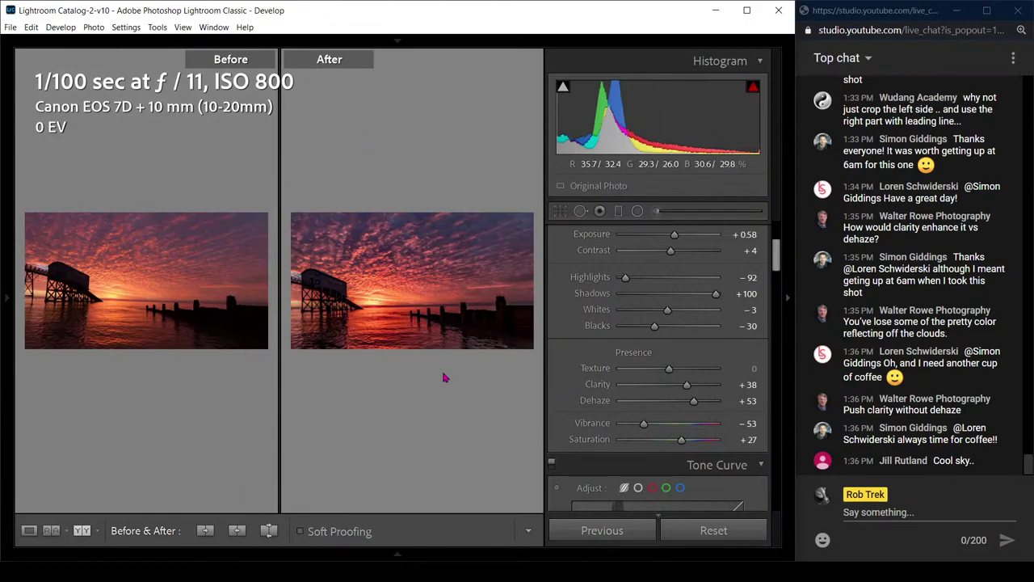
left_click(787, 297)
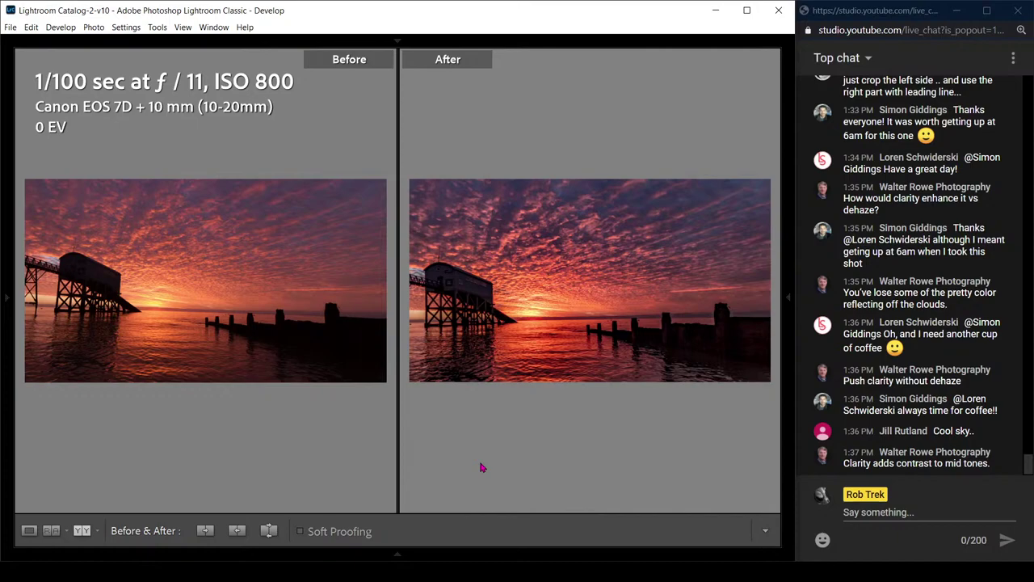
key("y")
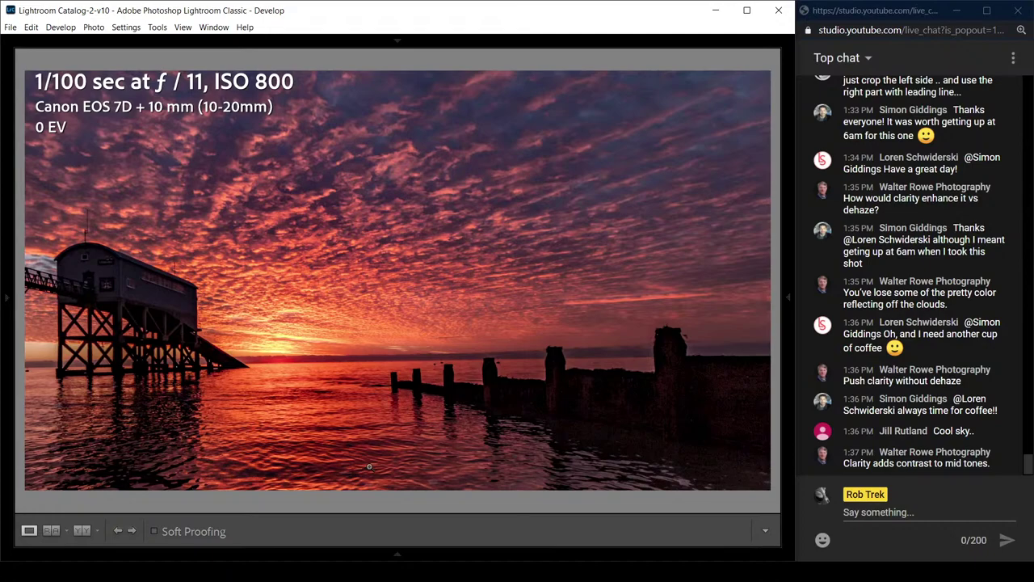
- Reopen the sunset photo in Develop and shift it slightly upward within the crop so the horizon lines up with the lower grid line
key("g")
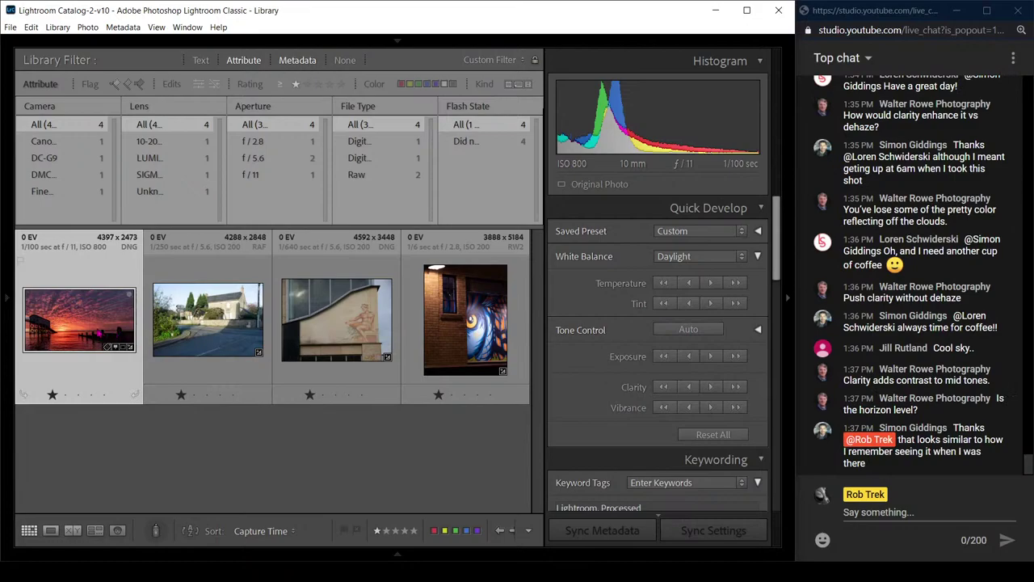
double_click(97, 331)
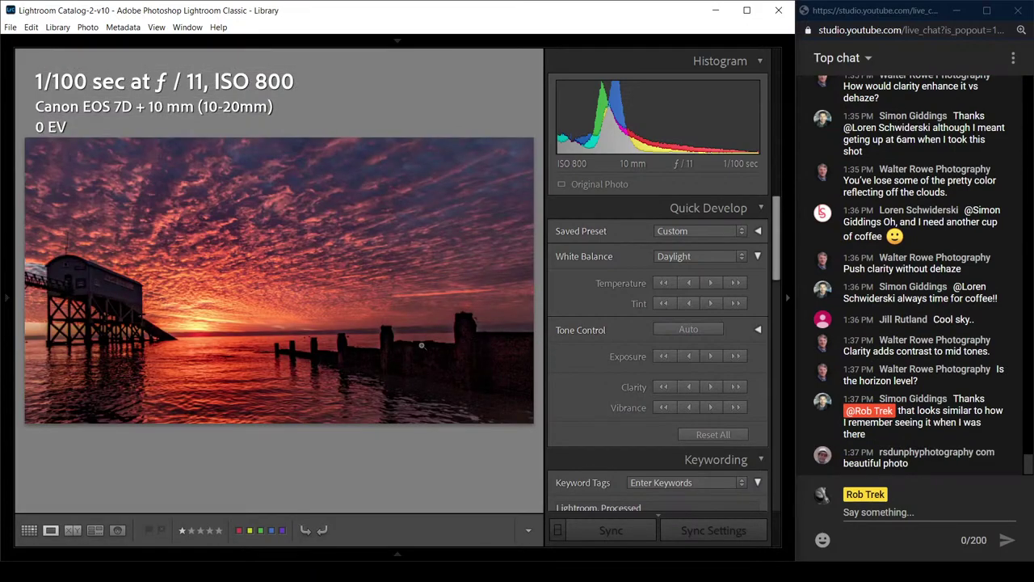
key("d")
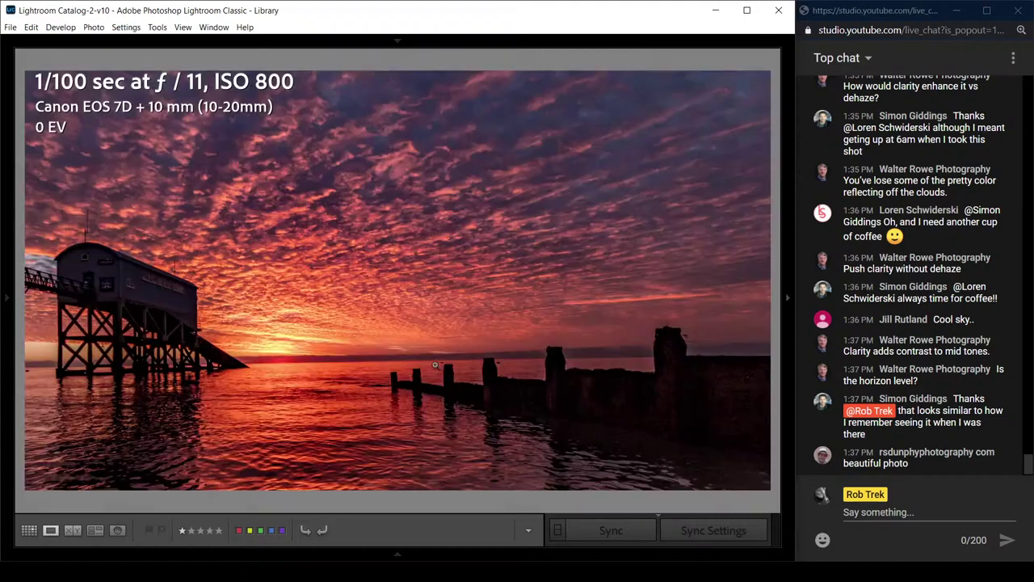
key("r")
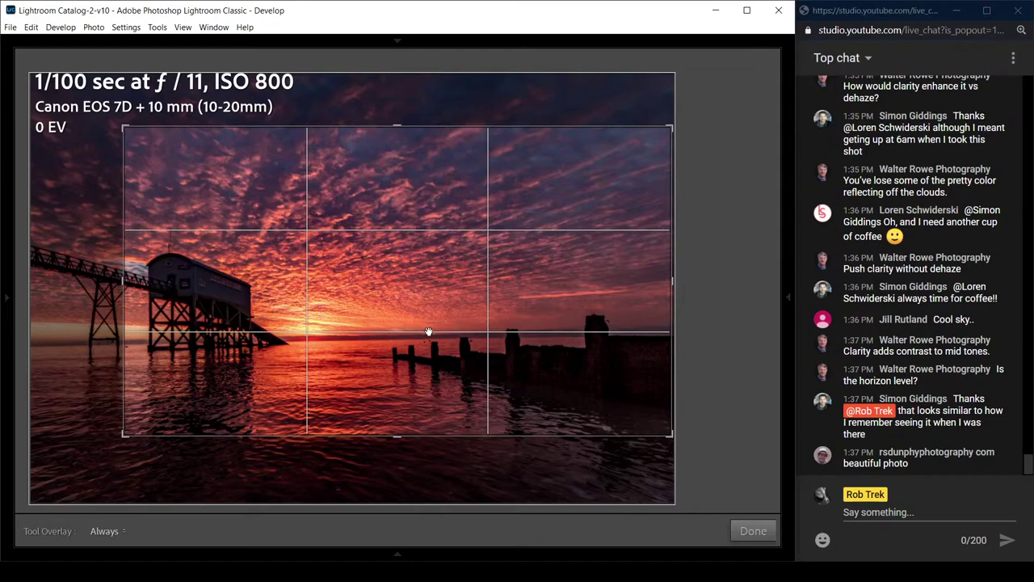
mouse_move(365, 264)
left_mouse_down()
mouse_move(367, 280)
mouse_move(368, 263)
left_mouse_up()
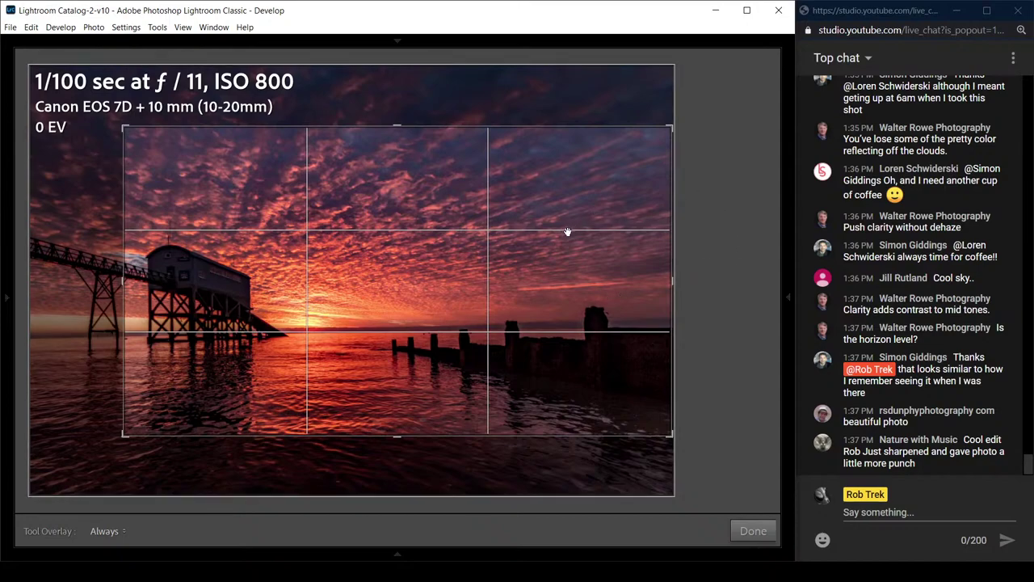
- Open the photo of the stone house by the road in Loupe view and show its file name, capture date and dimensions as overlay
key("g")
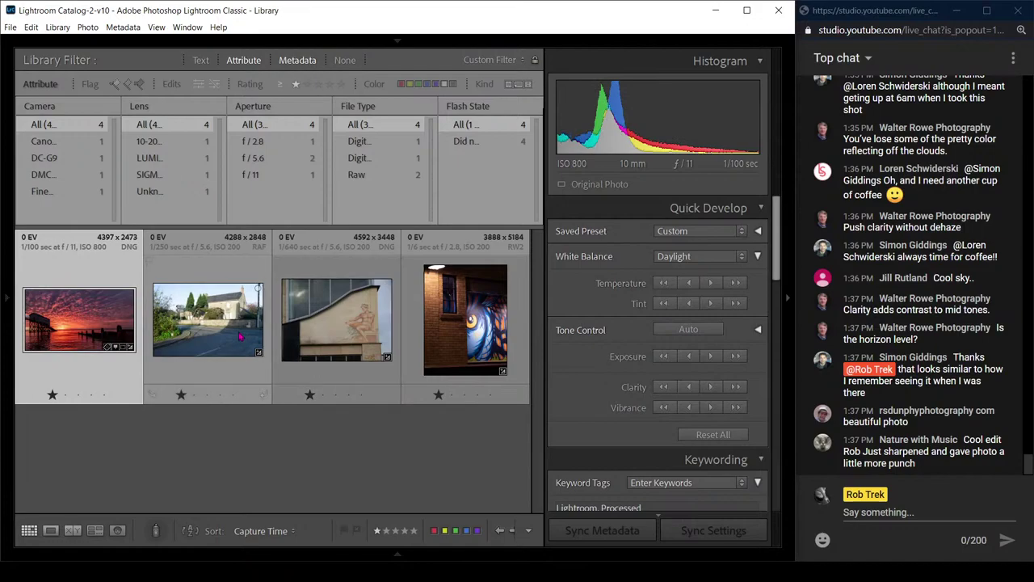
double_click(208, 319)
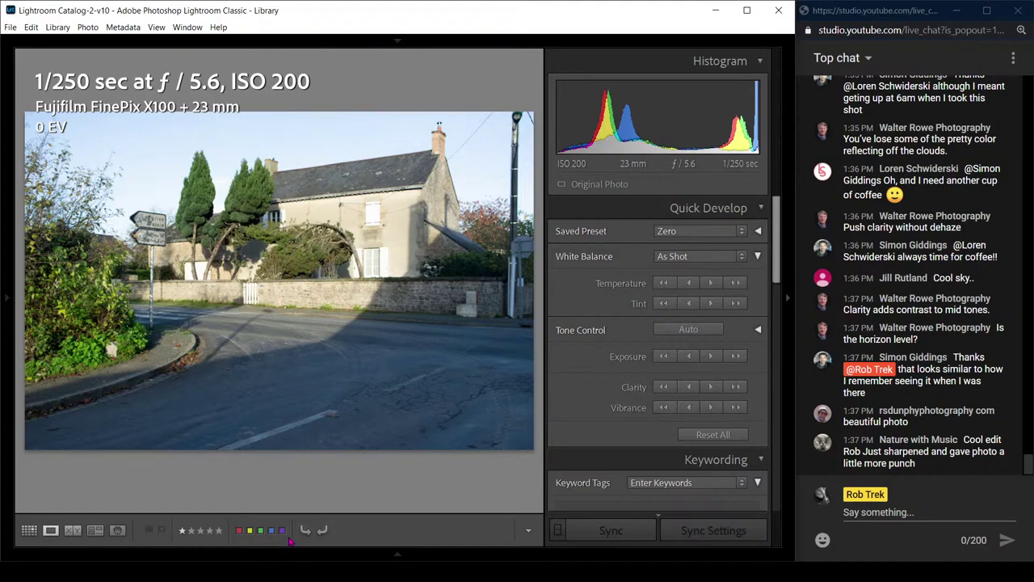
key("i")
key("i")
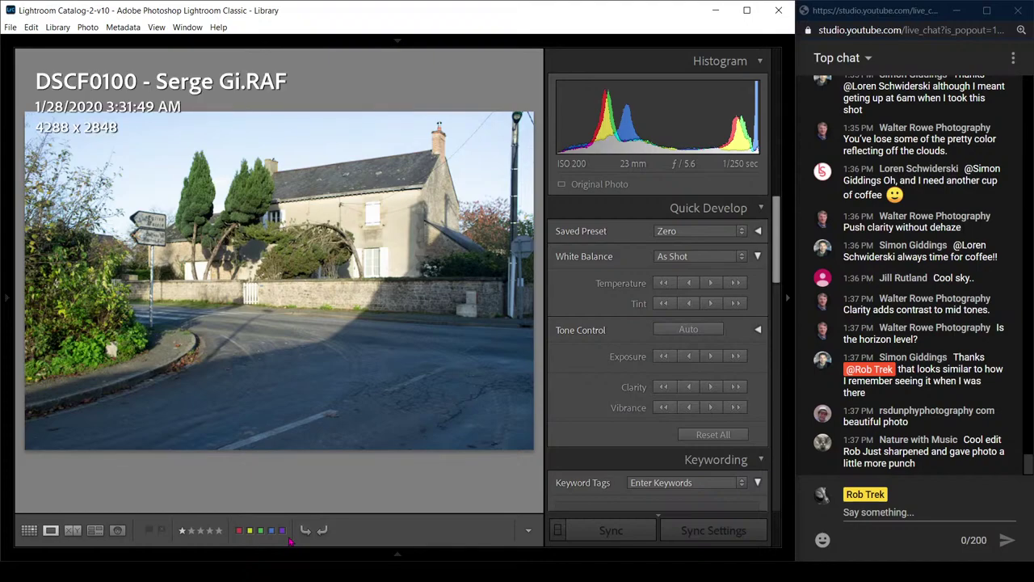
- Switch the photo's info overlay to shutter speed, aperture, ISO, camera and lens details
key("i")
key("i")
key("i")
key("i")
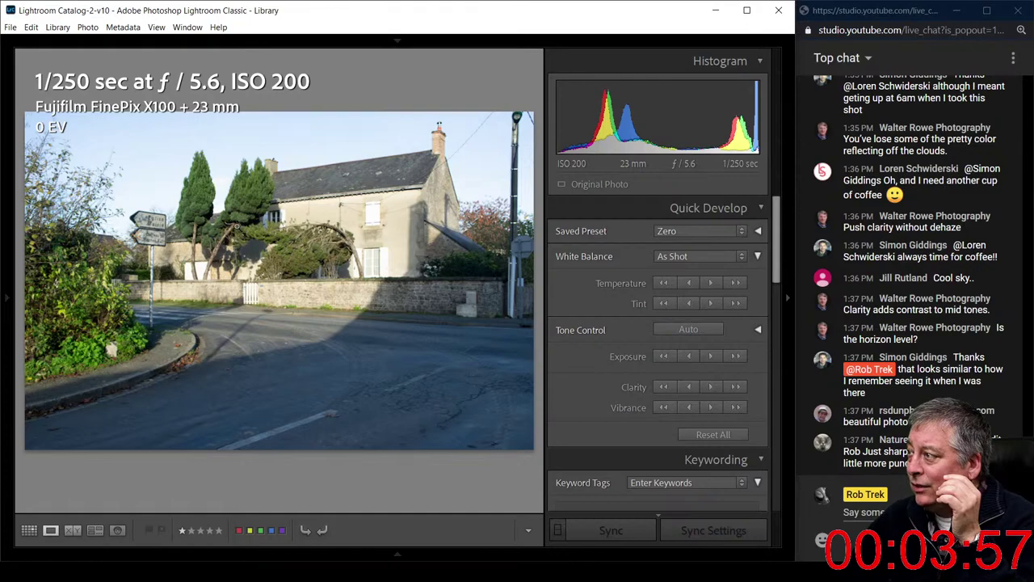
- Inspect the road signs and trees of the house photo up close, check it in the grid, and return to the full Loupe view
left_click(171, 236)
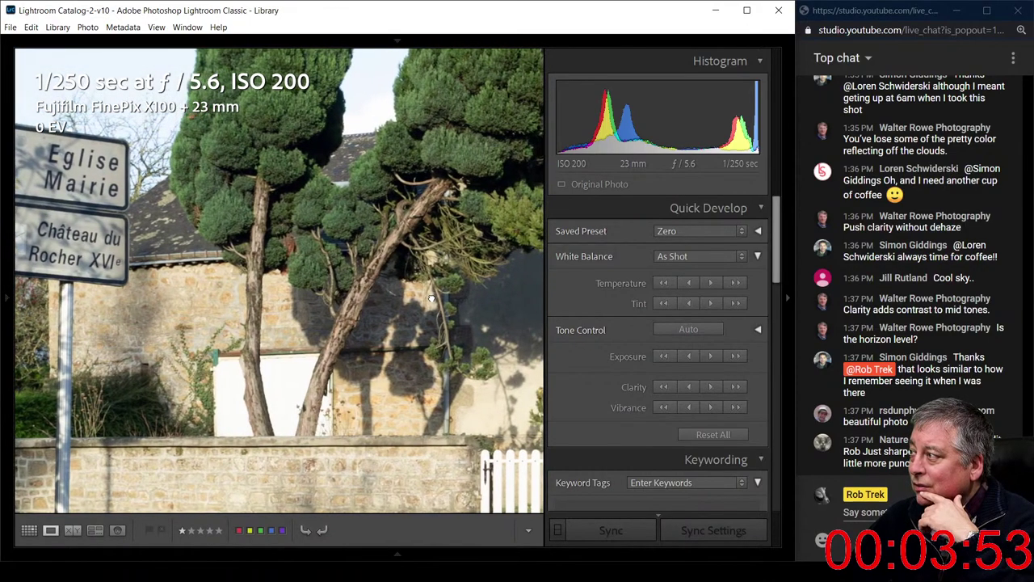
left_click(433, 299)
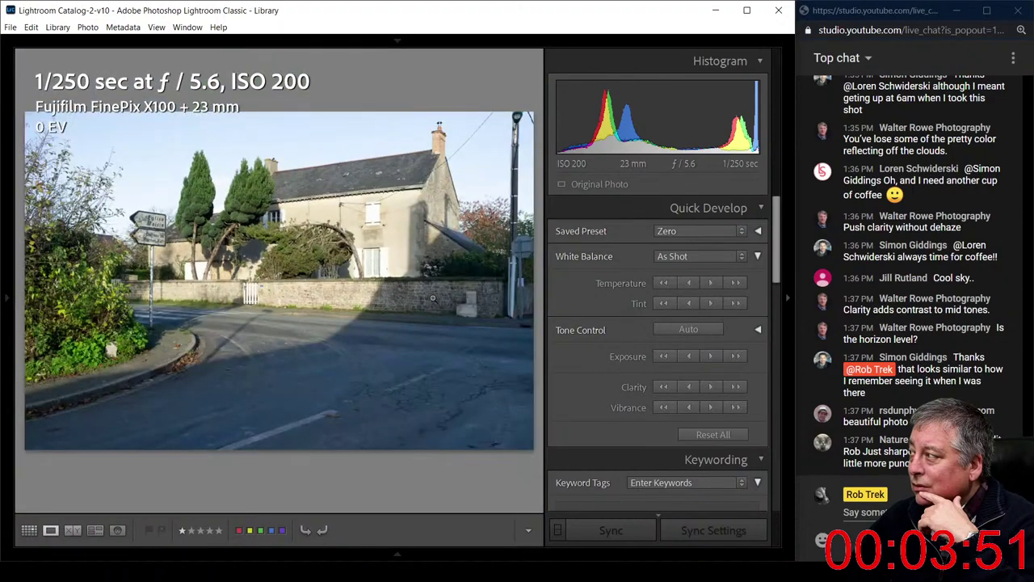
left_click(476, 247)
key("g")
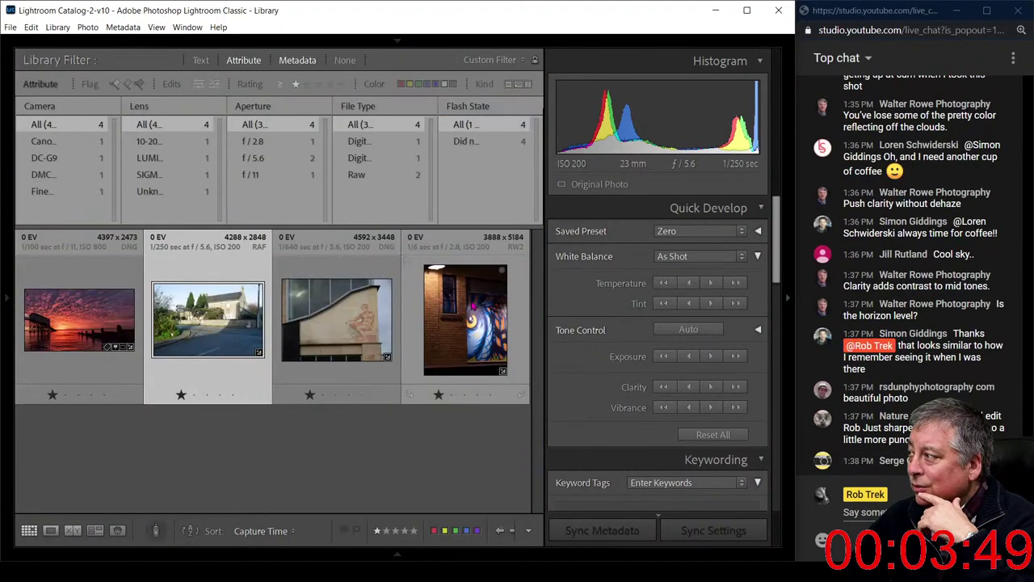
key("e")
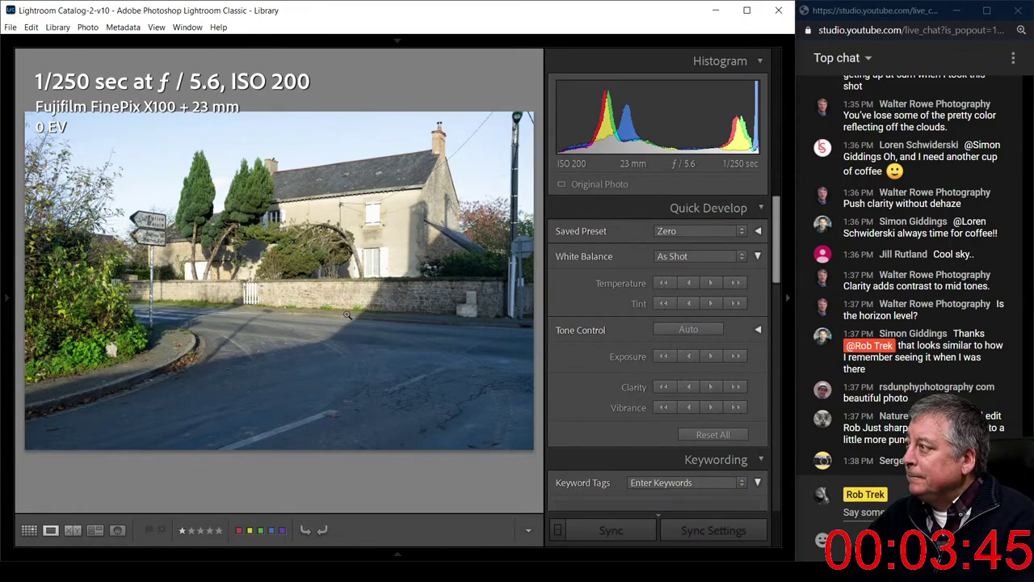
- Crop the house photo around the road signs, the two trees, the arched shrub and the stone wall, keeping the original aspect ratio
key("r")
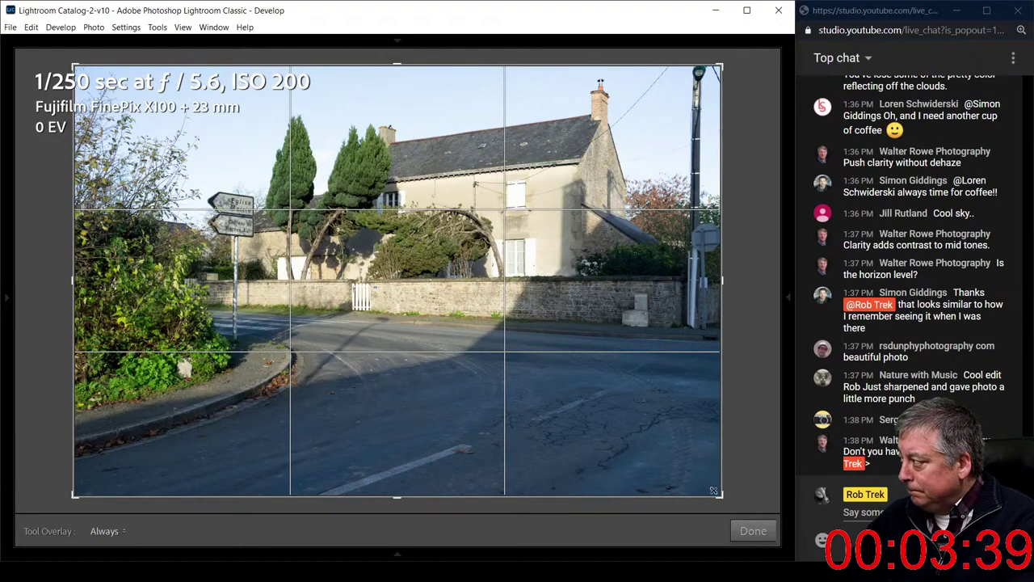
left_click_drag(713, 490, 629, 430)
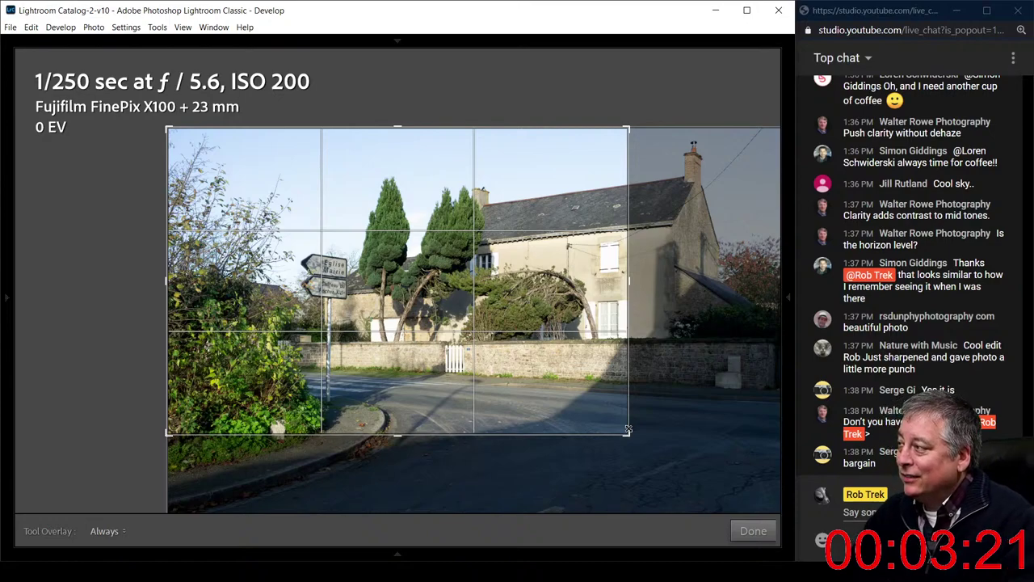
left_click_drag(167, 127, 247, 170)
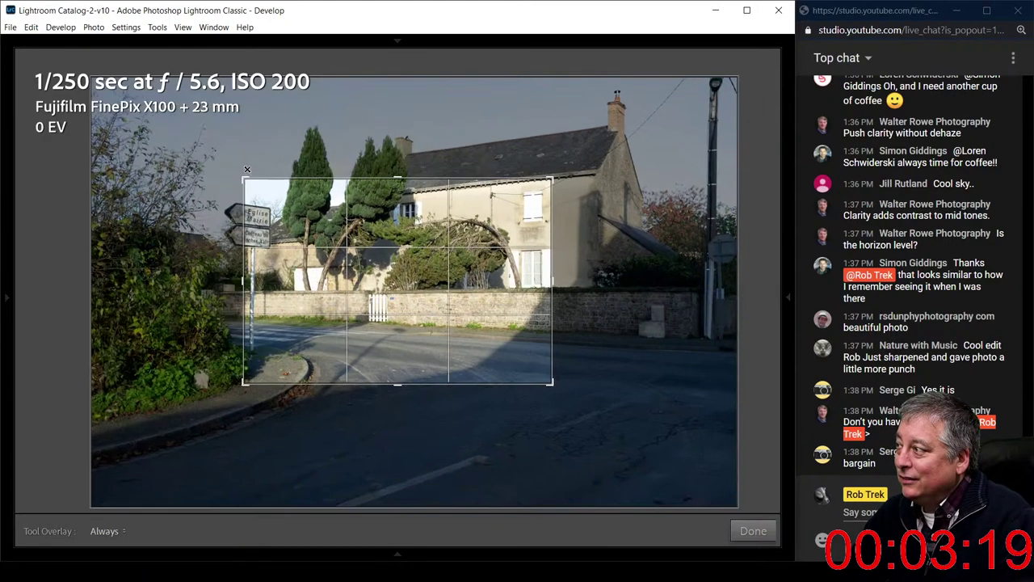
left_click_drag(411, 340, 420, 375)
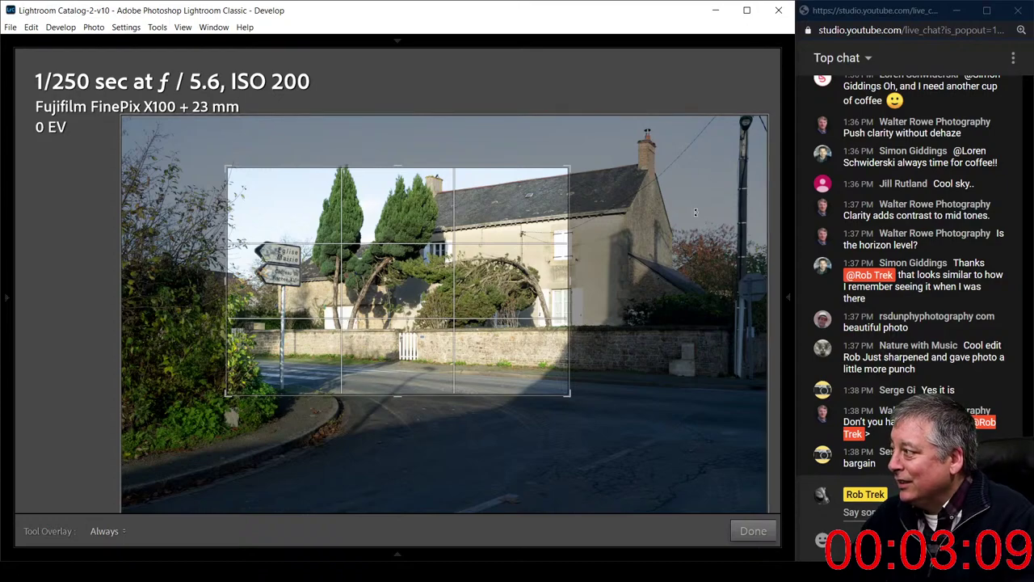
key("Return")
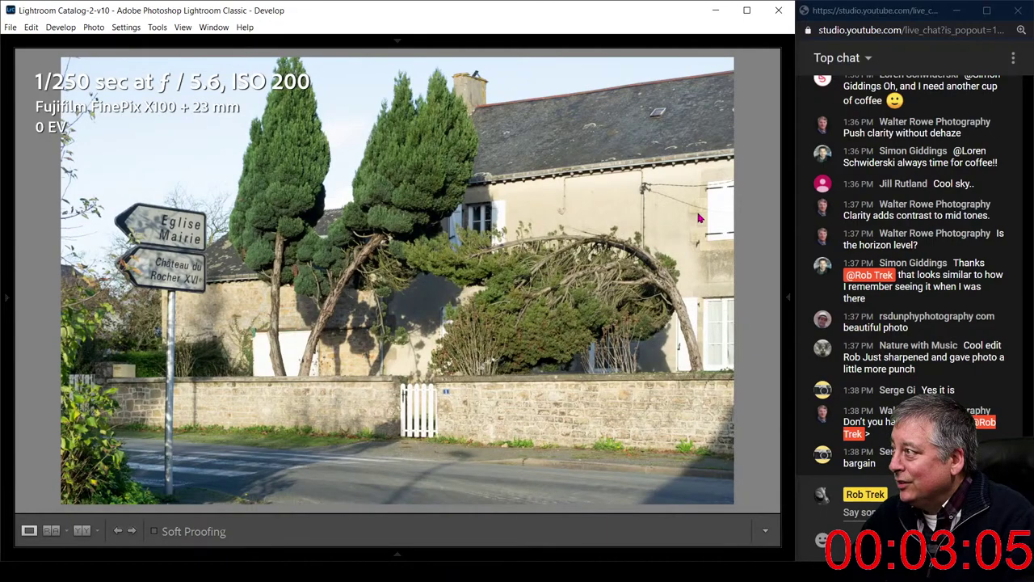
- Inspect the cropped photo up close and in the grid, and reopen it in Develop with the adjustment panel shown
left_click(446, 179)
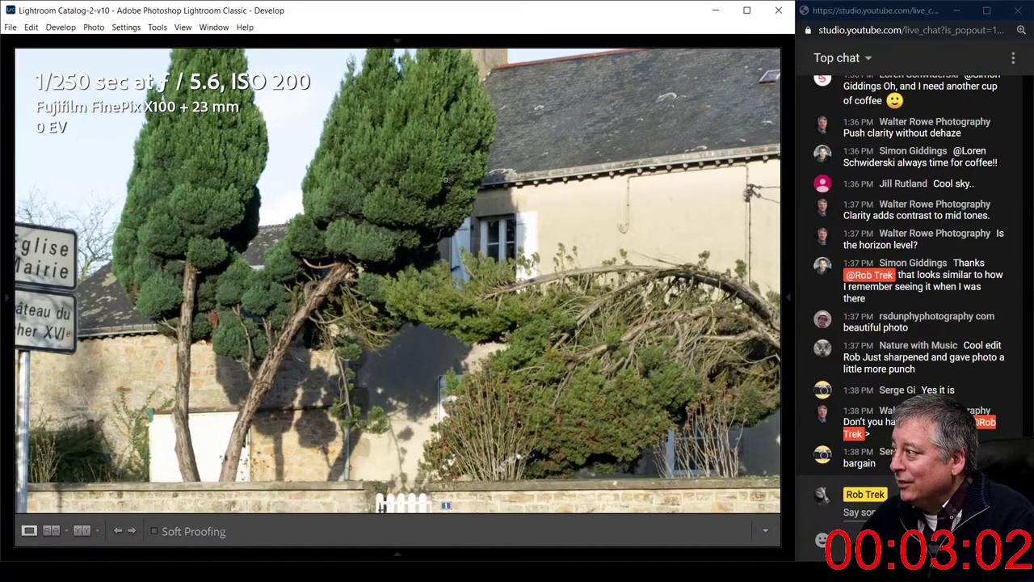
left_click(446, 179)
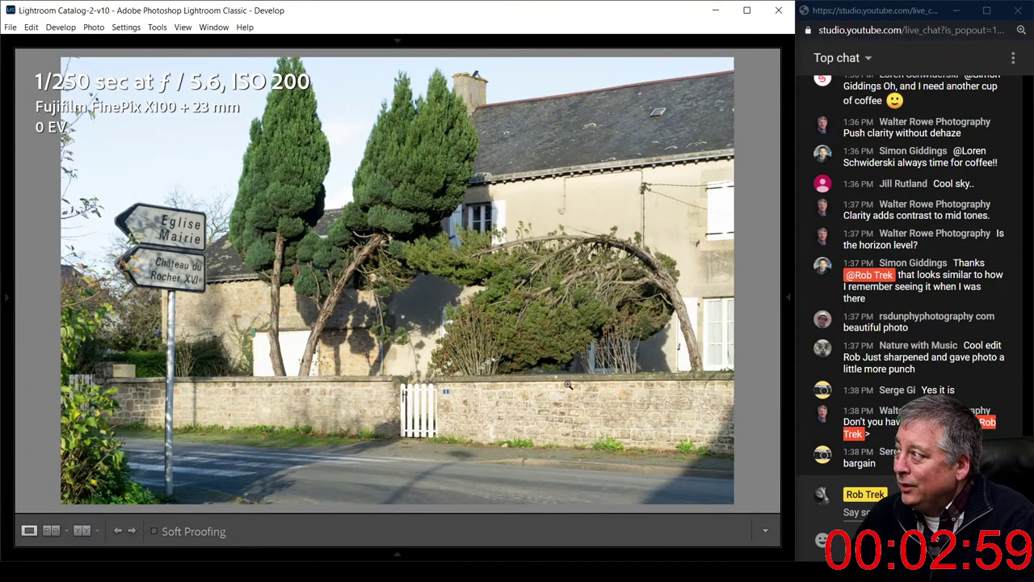
key("g")
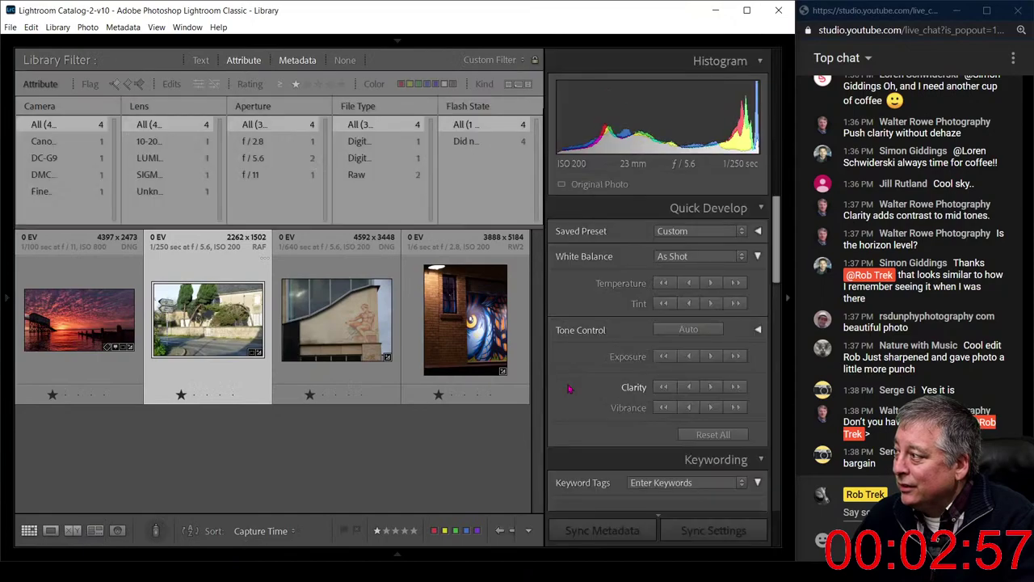
key("d")
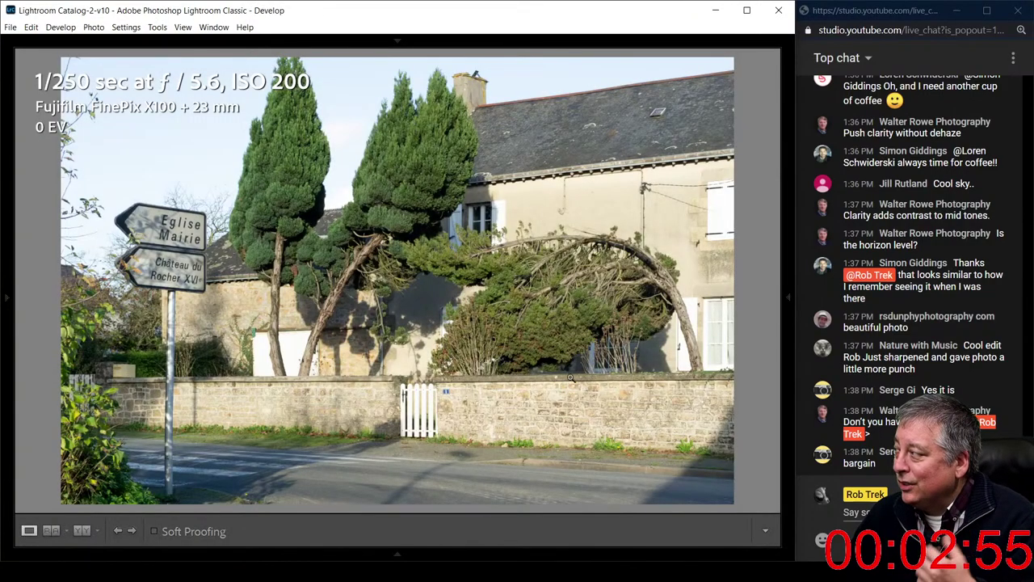
left_click(788, 323)
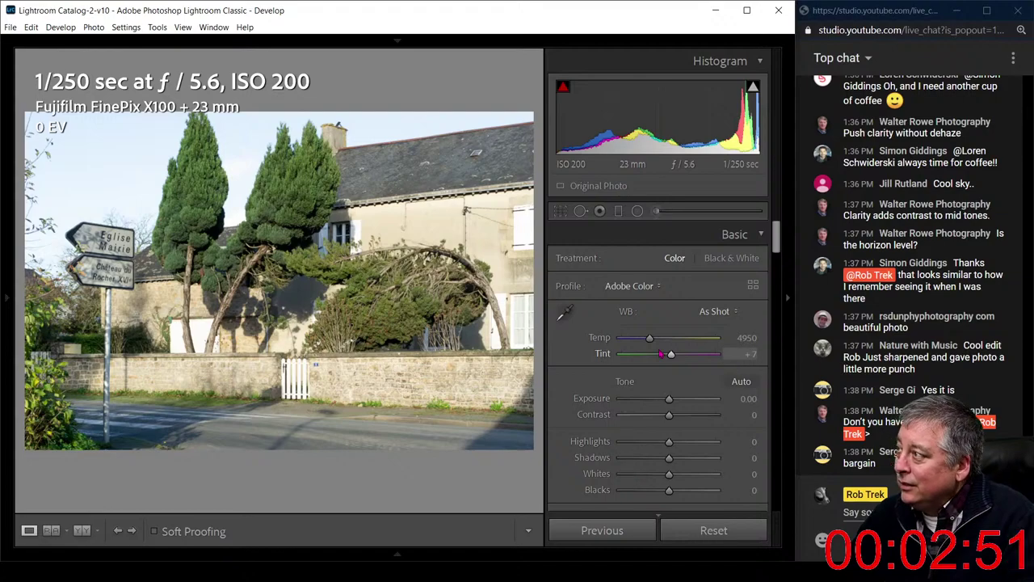
- Tighten the crop slightly on all sides to cut away more of the road and the bush beside the signs
key("r")
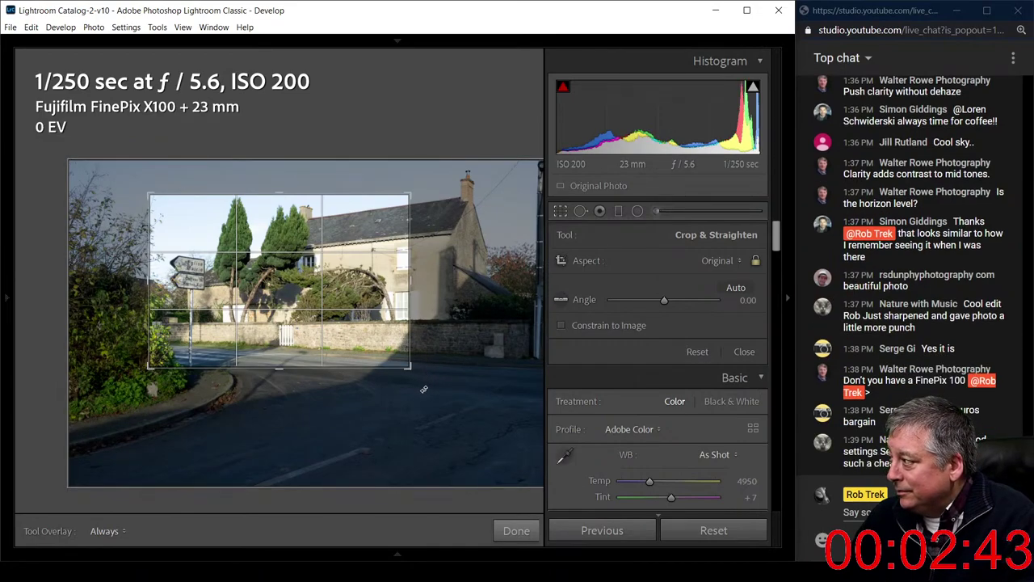
left_click_drag(410, 370, 342, 344)
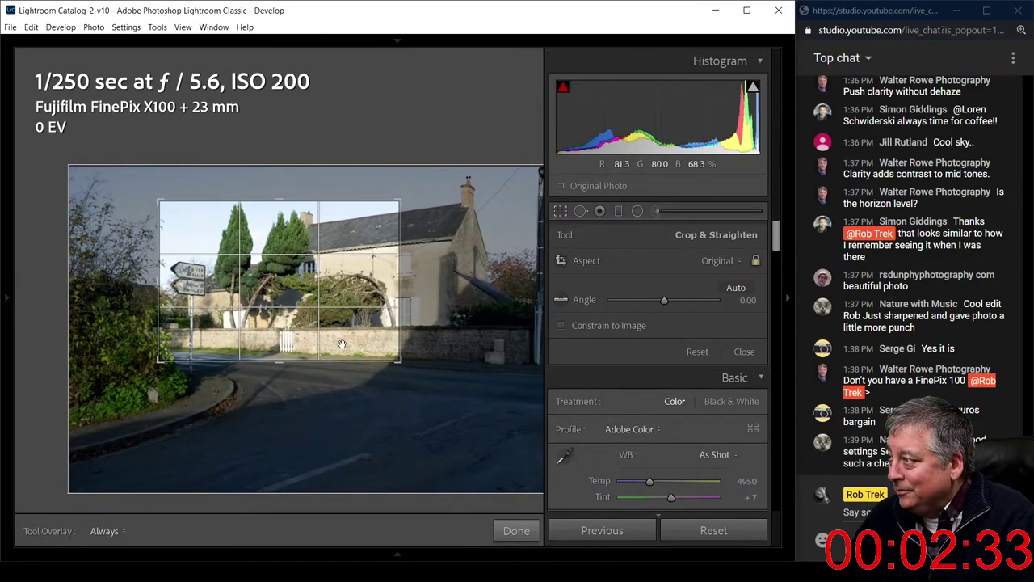
left_click(557, 213)
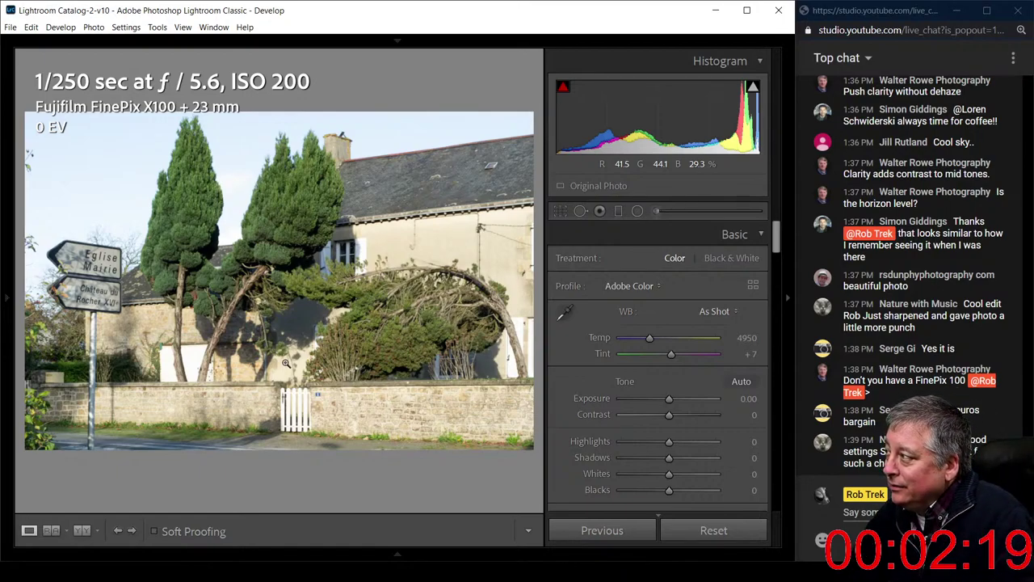
key("r")
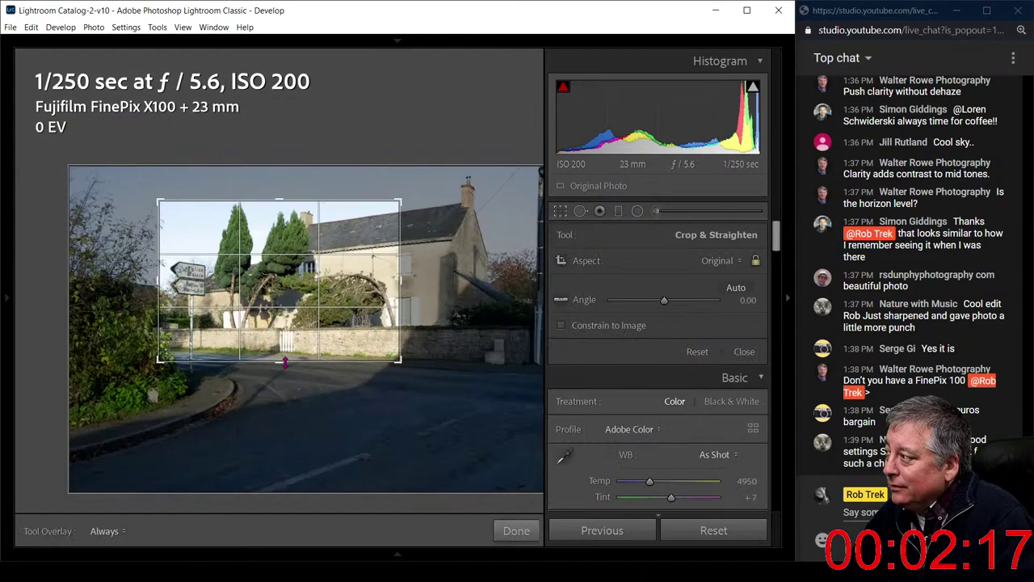
key("Return")
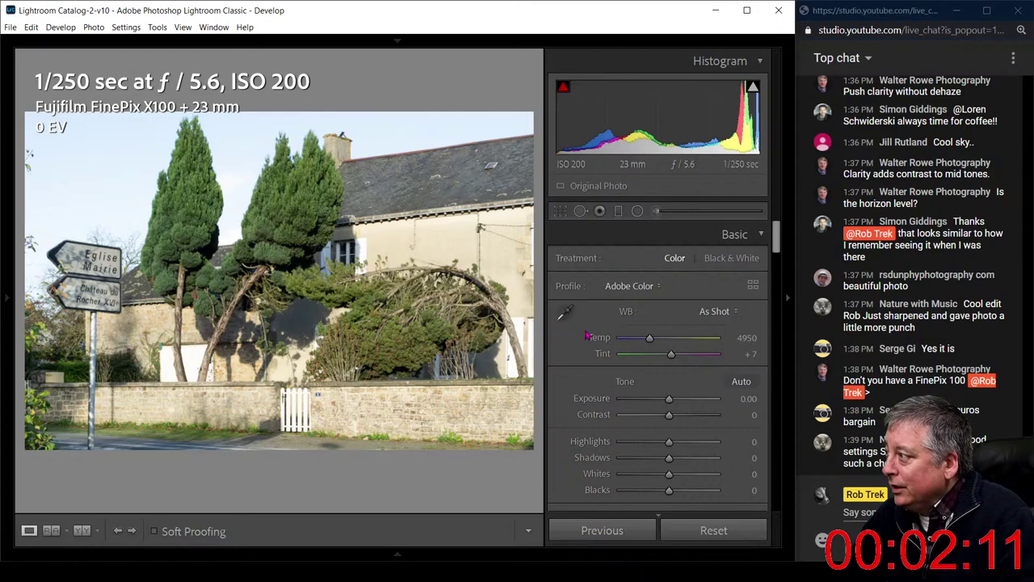
- Convert the house photo to black and white and apply automatic tone settings
key("v")
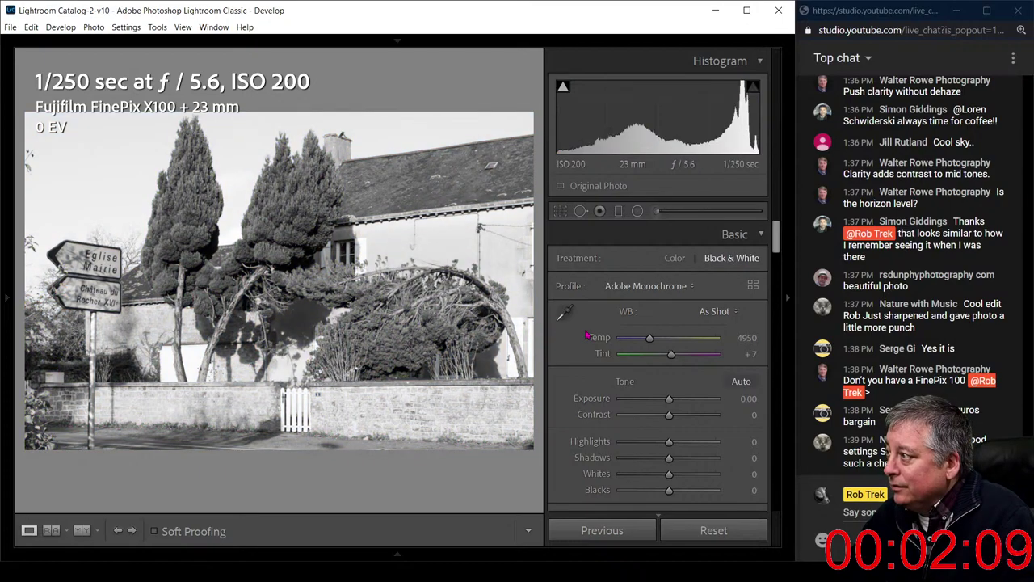
scroll(614, 359, "down", 3)
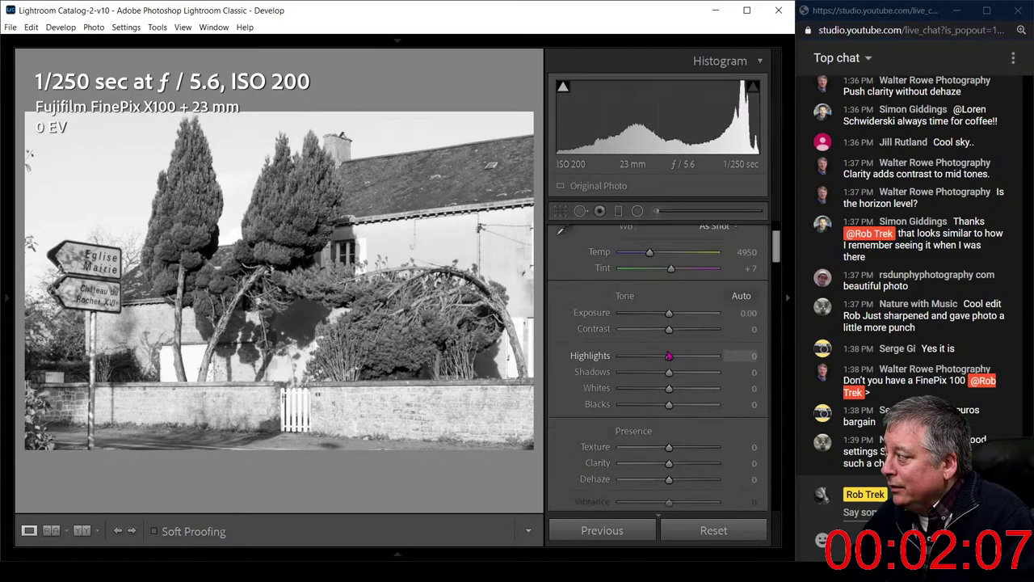
left_click(741, 297)
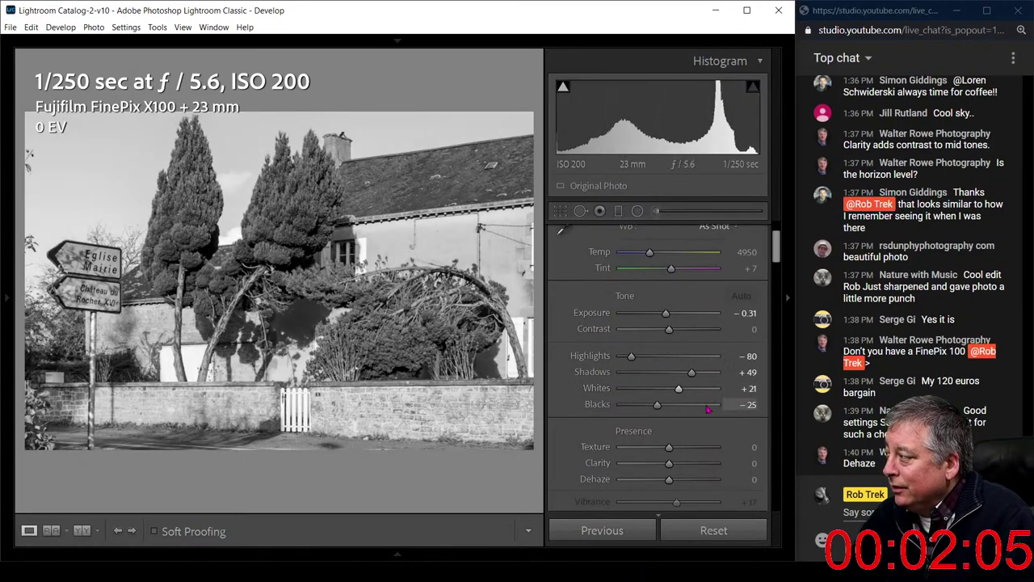
- Set Blacks to -73, Clarity to +42 and Dehaze to +20, and reset Texture to 0 after trying +26
left_click_drag(656, 404, 634, 406)
left_click_drag(666, 466, 692, 450)
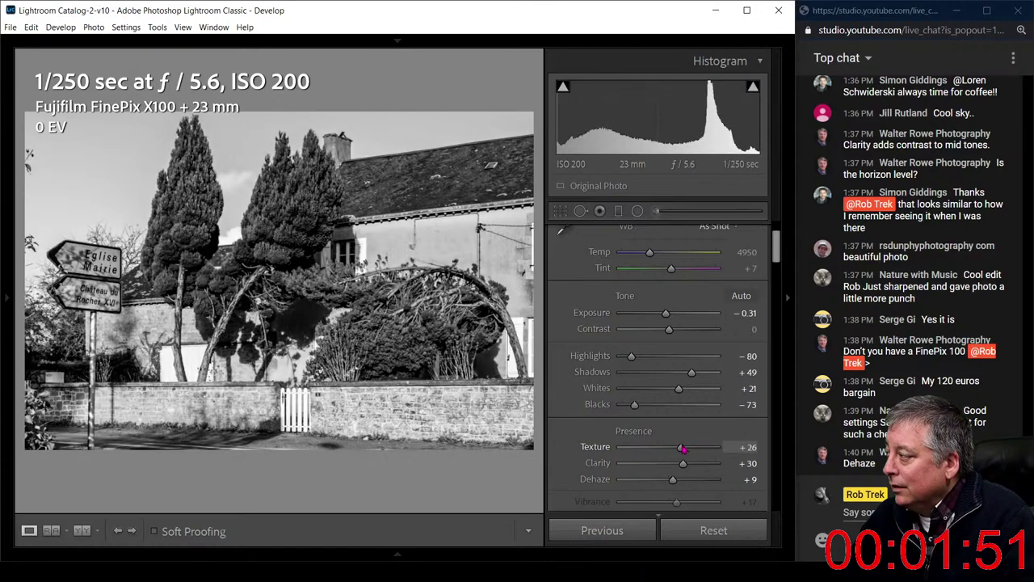
double_click(675, 449)
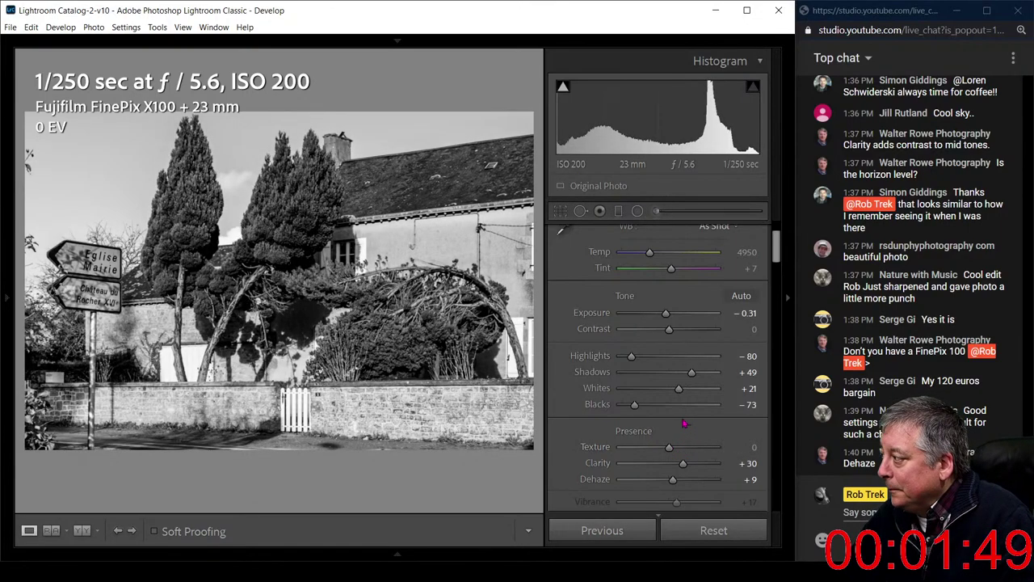
scroll(715, 428, "down", 2)
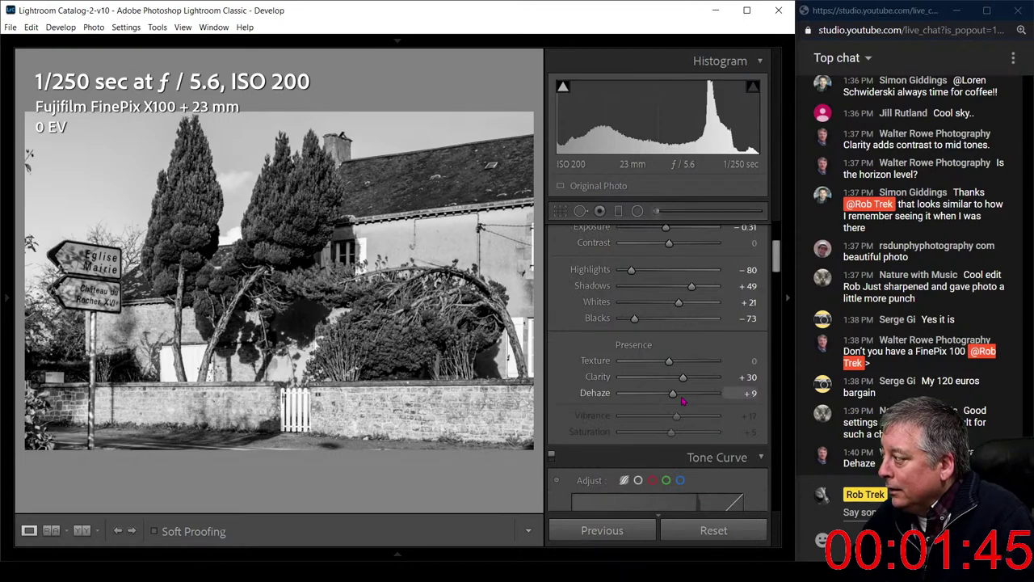
mouse_move(672, 393)
left_mouse_down()
mouse_move(681, 400)
mouse_move(692, 378)
mouse_move(647, 385)
mouse_move(690, 385)
left_mouse_up()
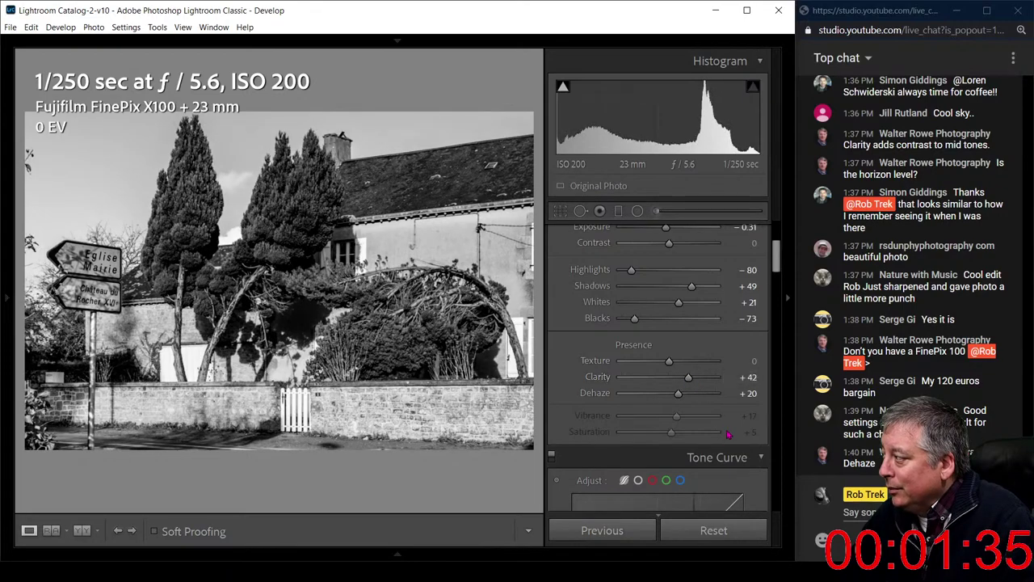
- Compare the colour and black-and-white treatments of the edited house photo, ending on black and white
left_click_drag(777, 271, 775, 250)
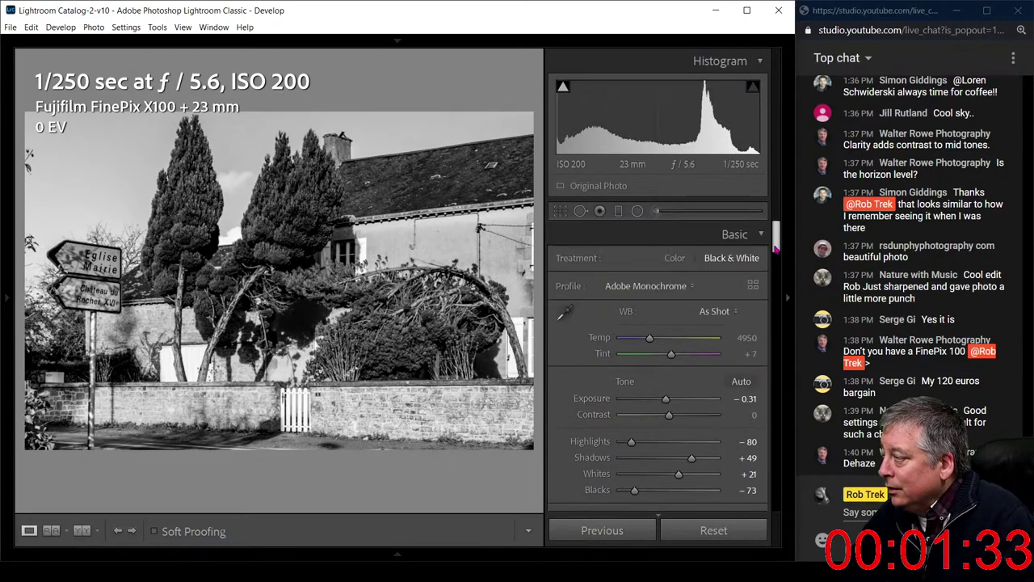
key("v")
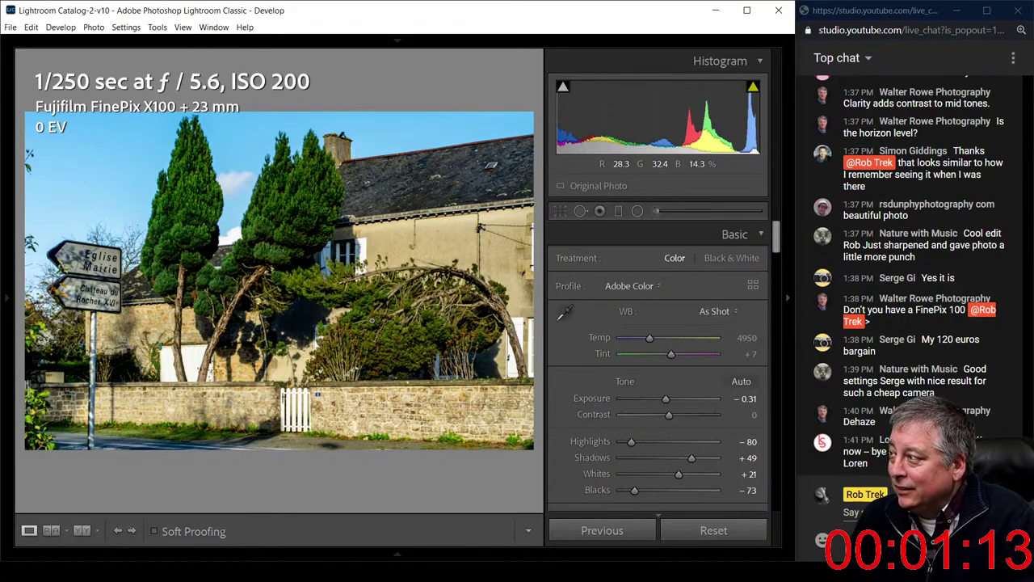
key("v")
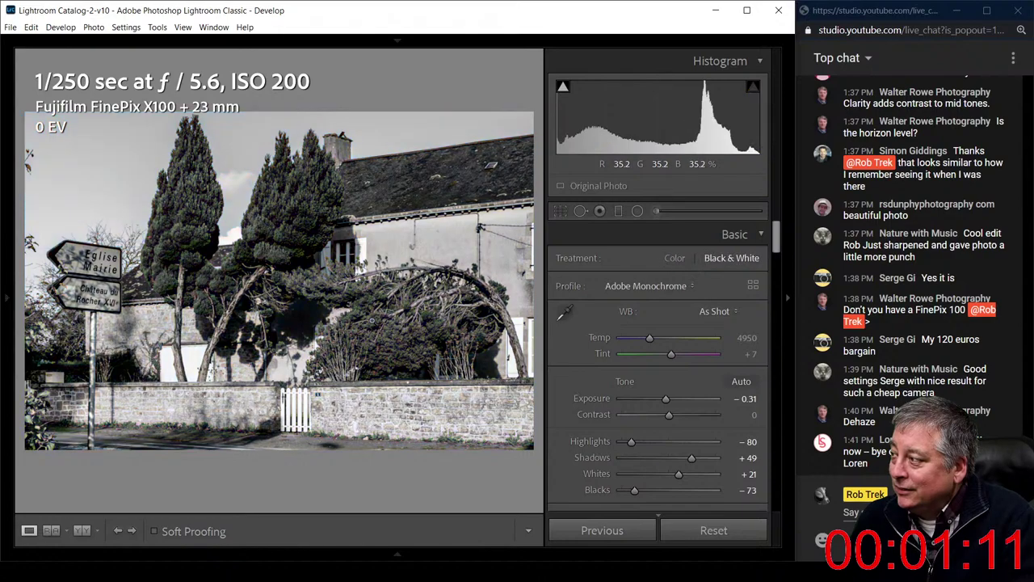
key("v")
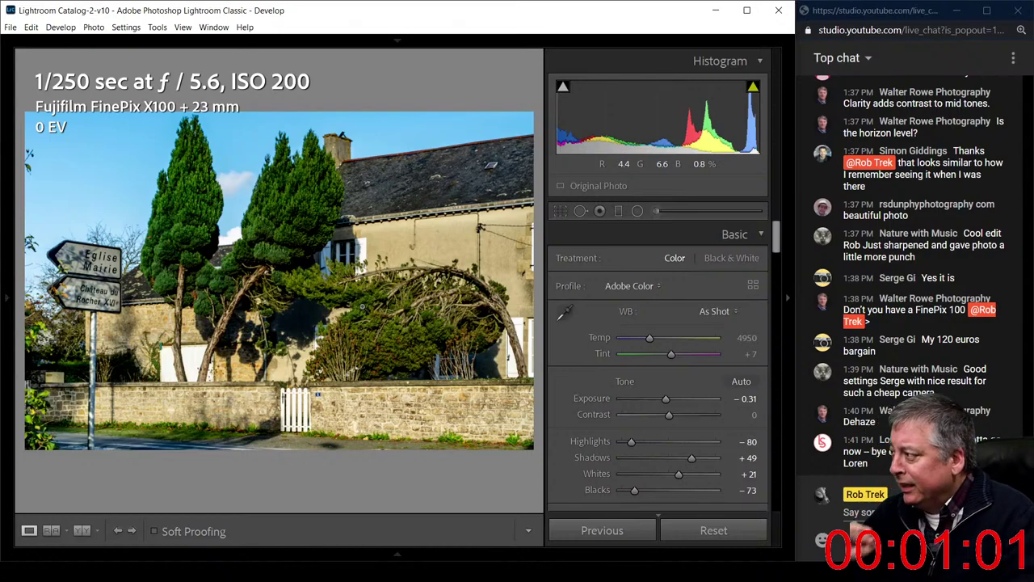
key("v")
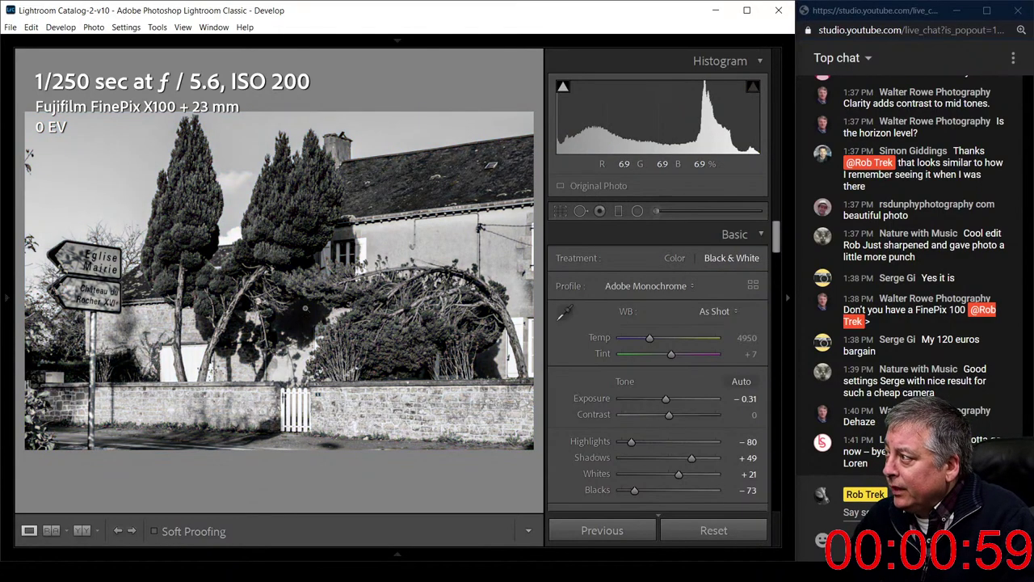
- Enlarge the crop slightly to leave more sky above the trees and more room around the signs
key("r")
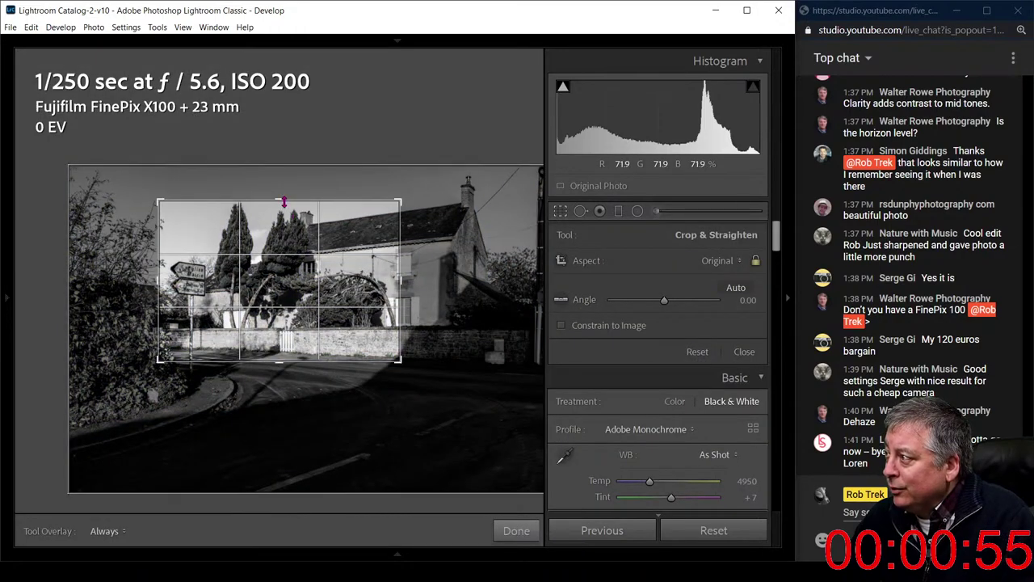
left_click_drag(284, 201, 281, 201)
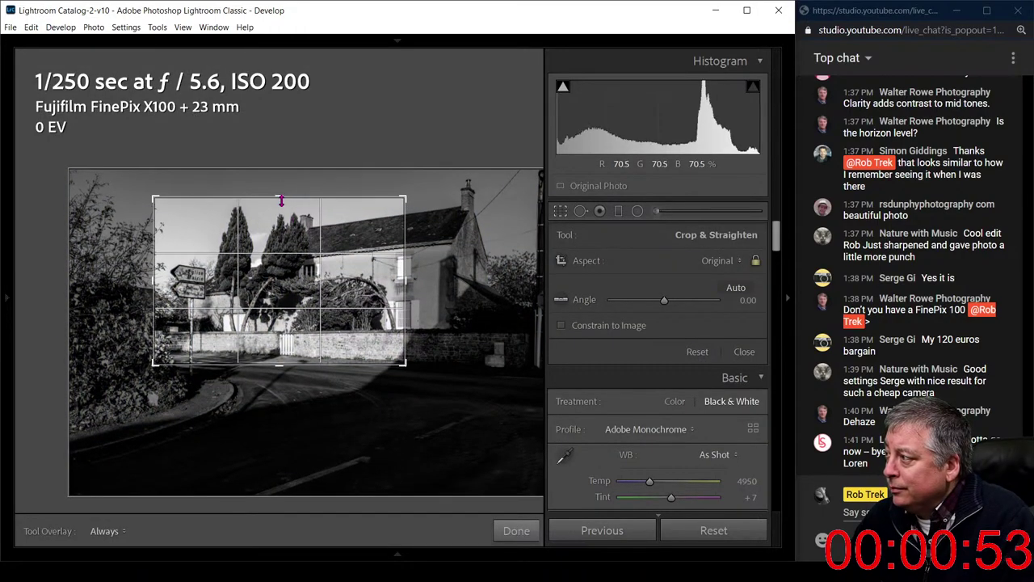
key("Return")
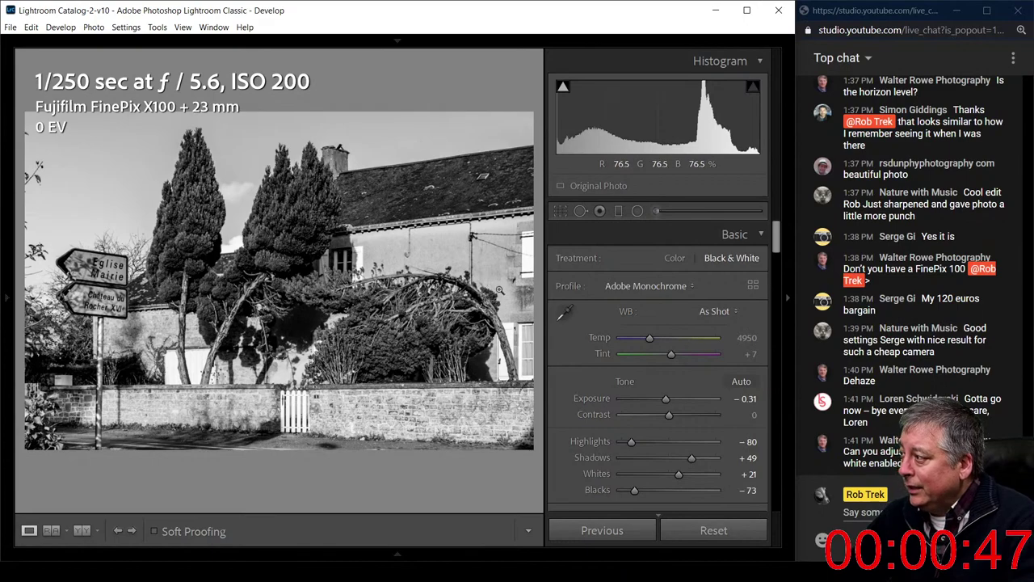
- In the Black & White Mix, set Red to +60, Orange to +76, Yellow to -37, Green to +17 and Blue to -30
scroll(578, 388, "down", 3)
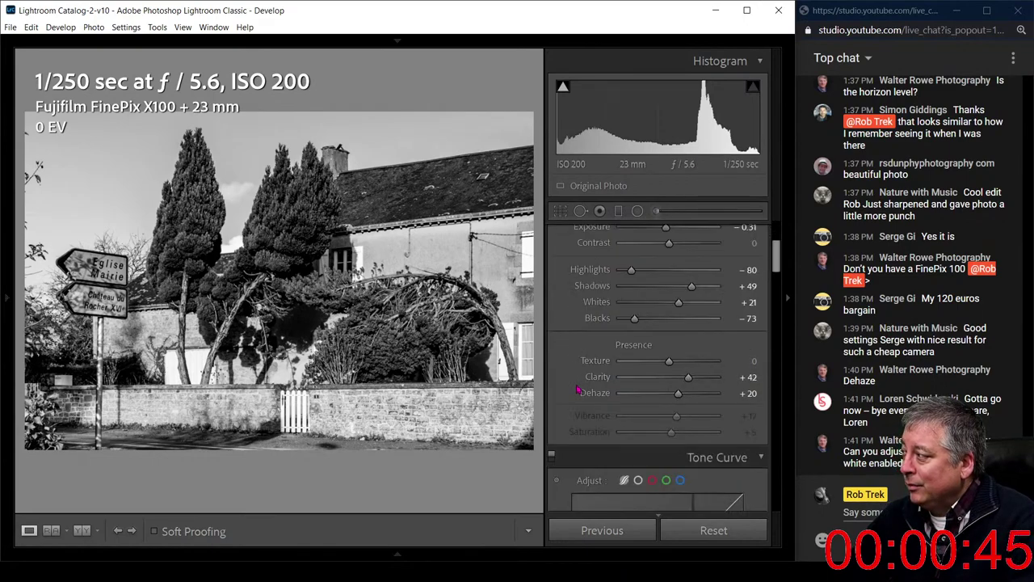
scroll(577, 387, "down", 3)
scroll(575, 386, "down", 6)
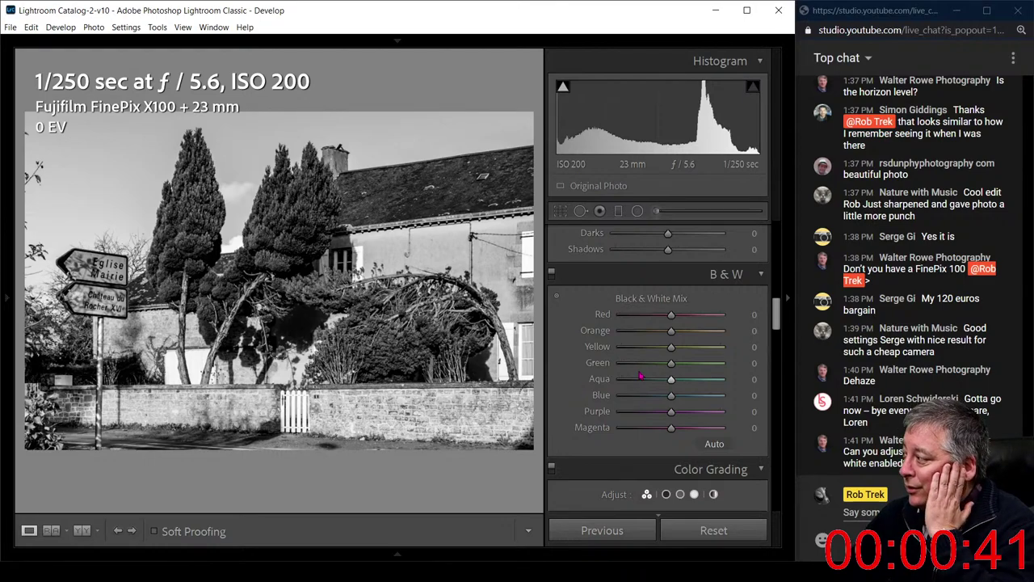
left_click_drag(671, 397, 656, 397)
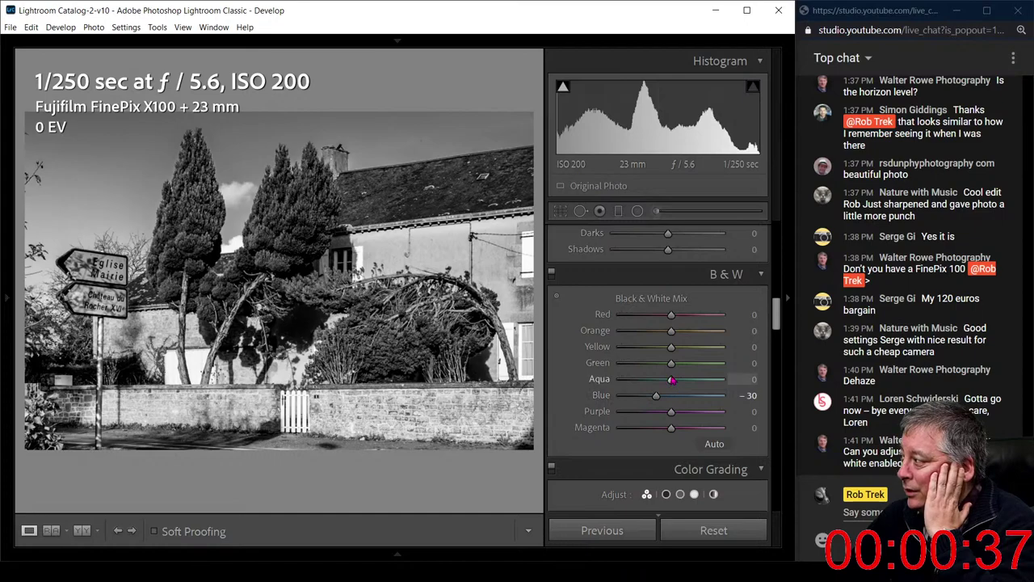
left_click_drag(674, 364, 681, 369)
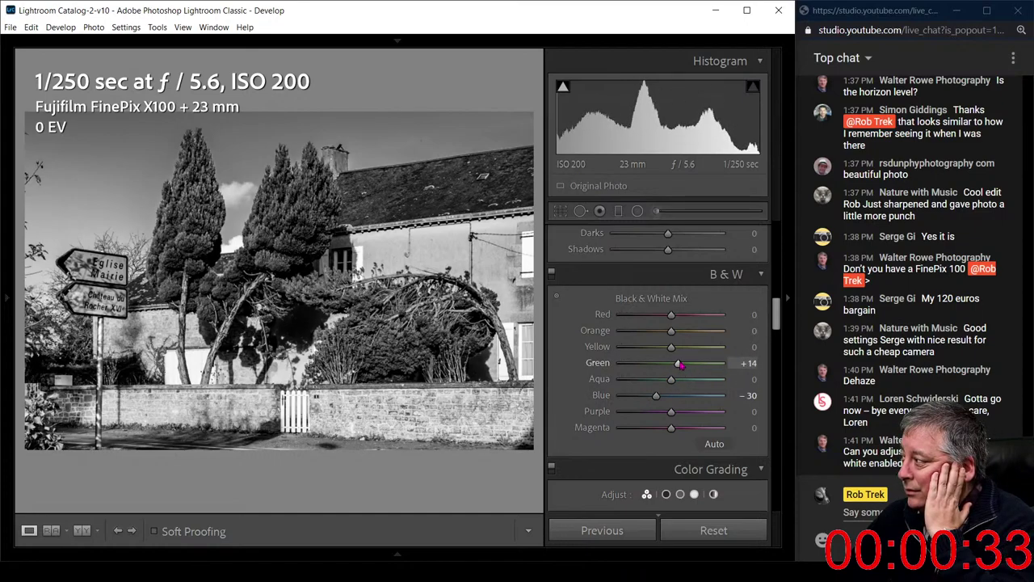
left_click_drag(678, 364, 718, 316)
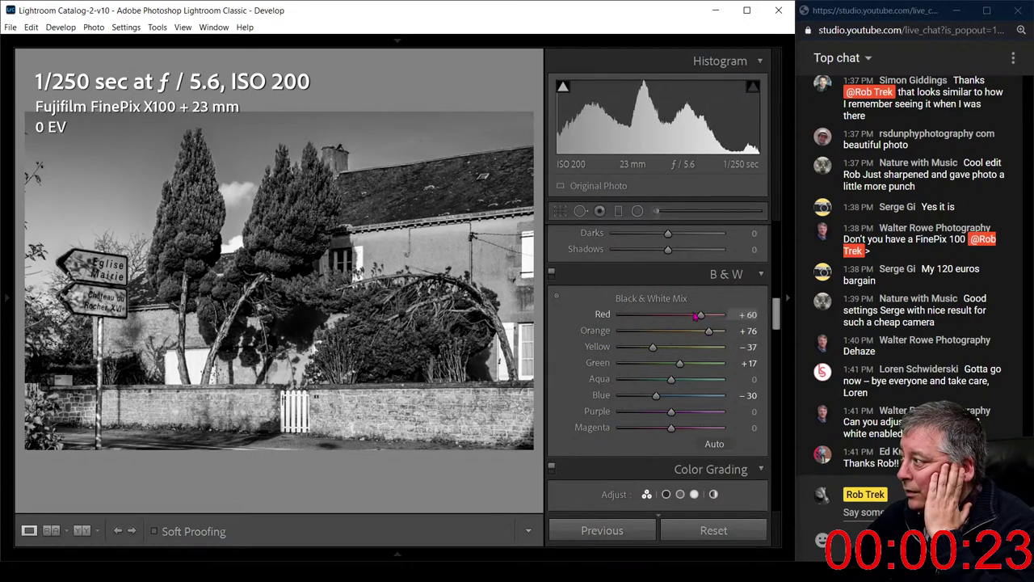
- Reset Red to 0 in the Black & White Mix, then set Orange to +100, Yellow to -48 and Aqua to -9
double_click(696, 316)
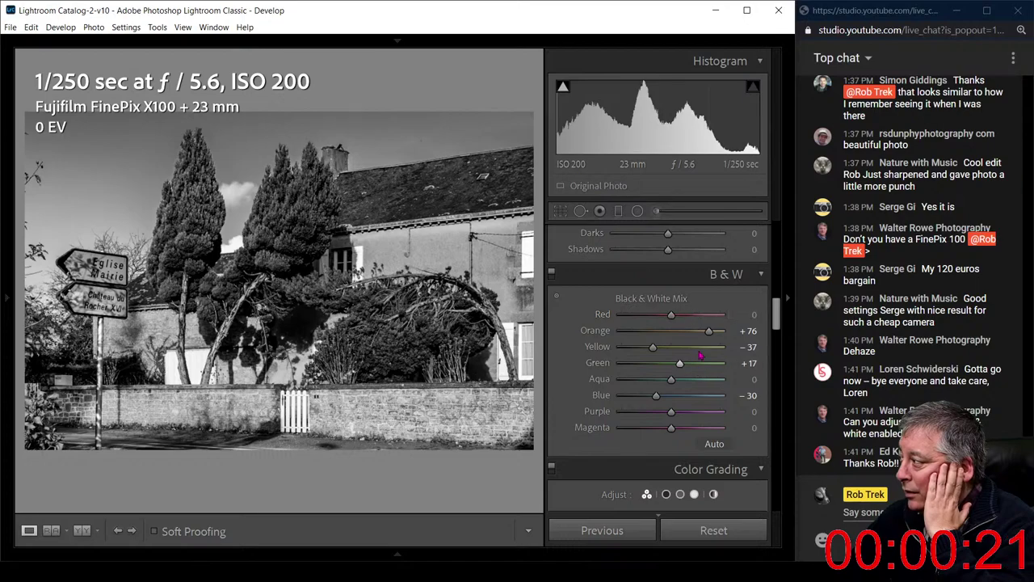
left_click_drag(709, 330, 726, 331)
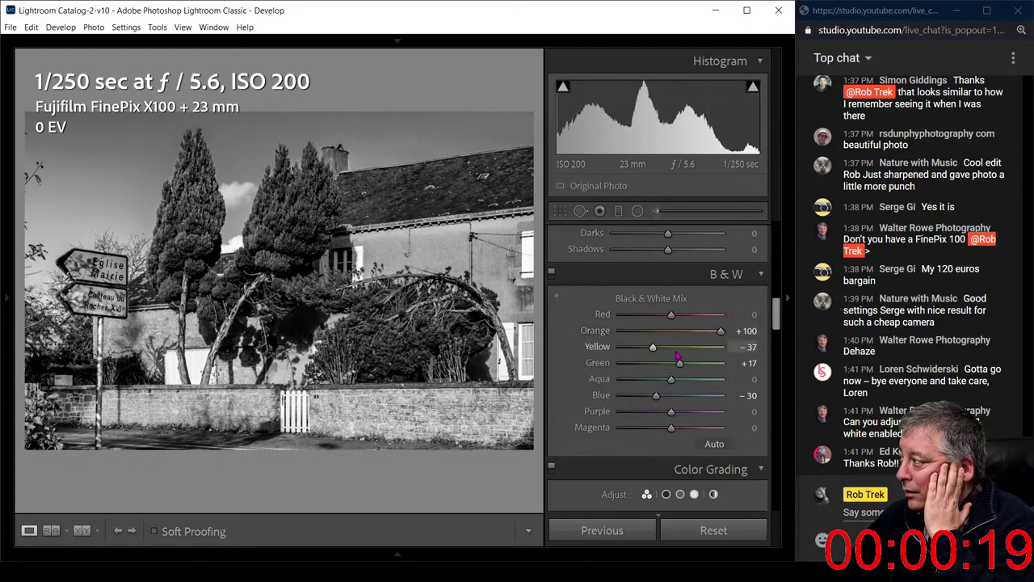
left_click_drag(653, 347, 647, 348)
left_click_drag(670, 381, 666, 384)
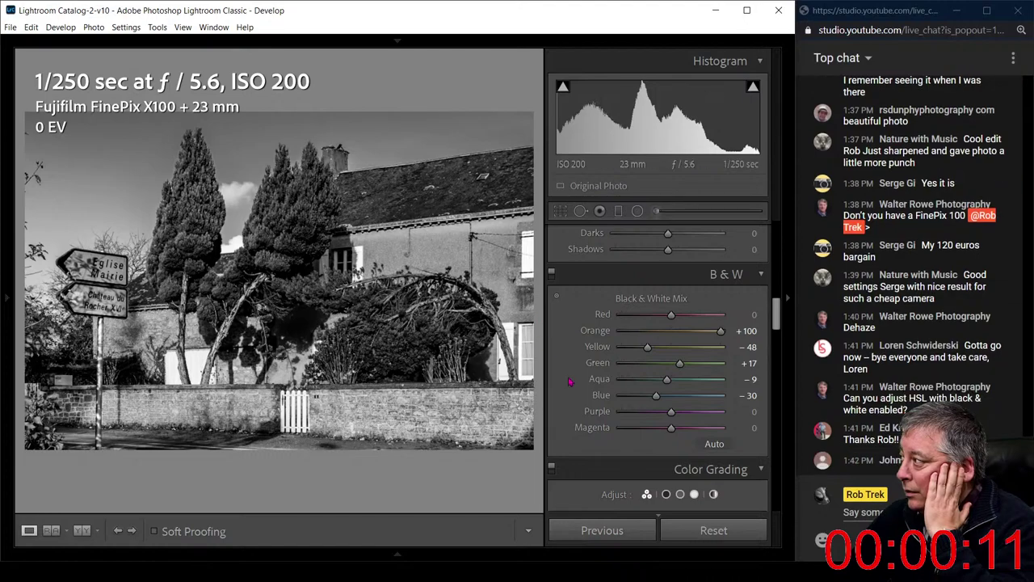
- Tone the house photo with yellow shadows at hue 54, saturation 21, blue highlights around hue 209, and yellow midtones at hue 51, saturation 10
scroll(569, 381, "down", 10)
scroll(569, 382, "up", 3)
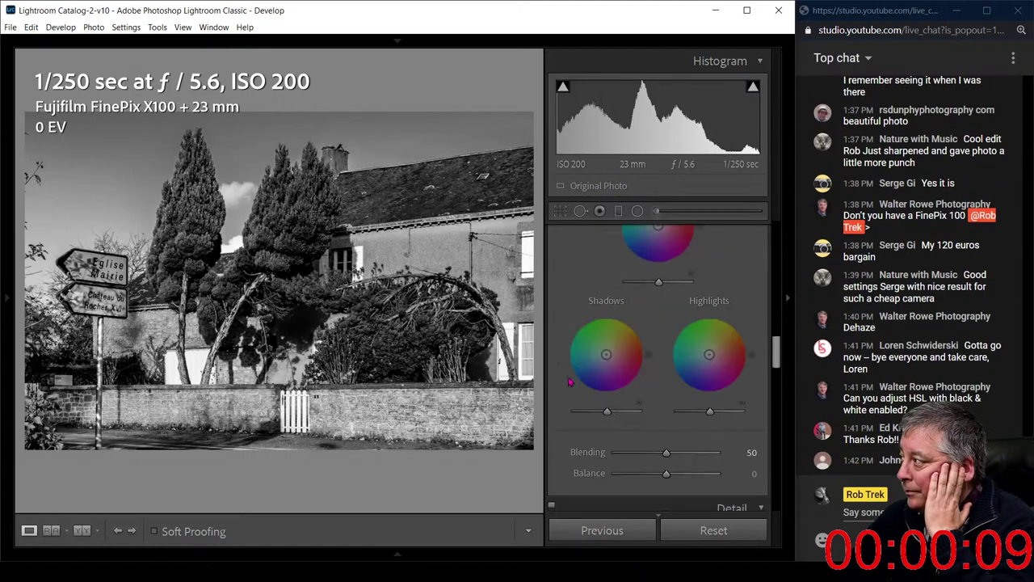
scroll(568, 381, "up", 2)
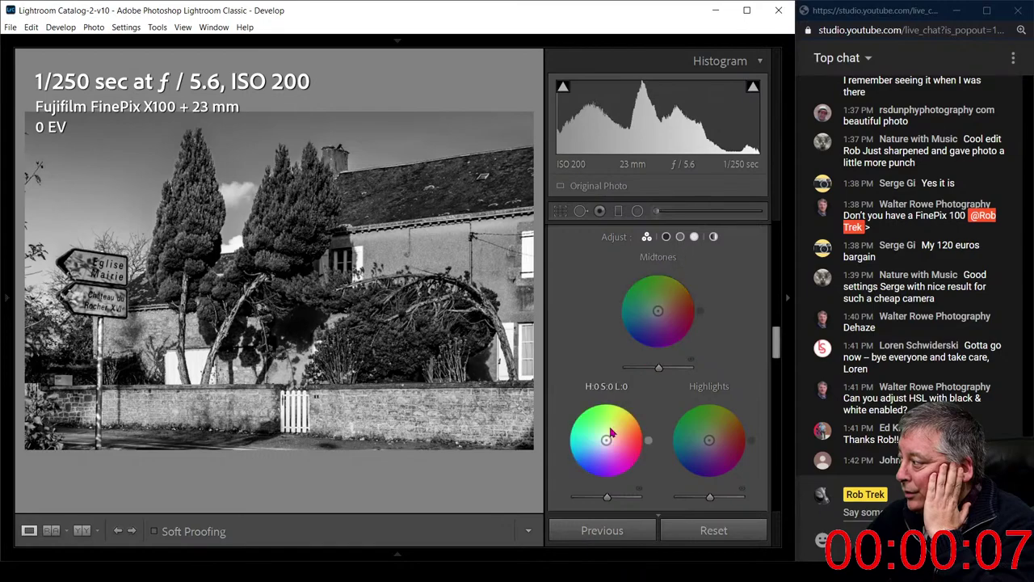
mouse_move(607, 438)
left_mouse_down()
mouse_move(614, 425)
mouse_move(610, 435)
left_mouse_up()
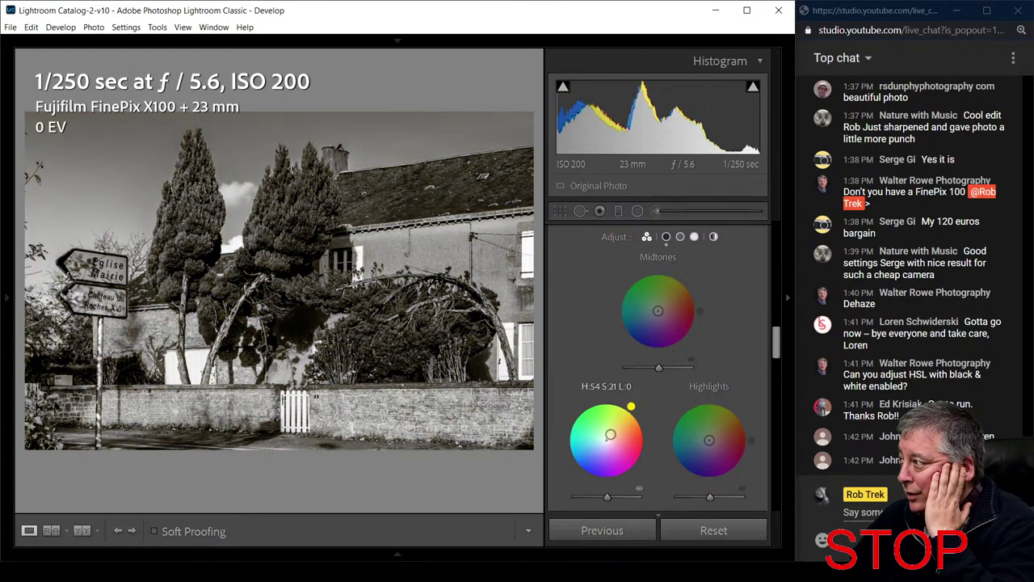
left_click(703, 443)
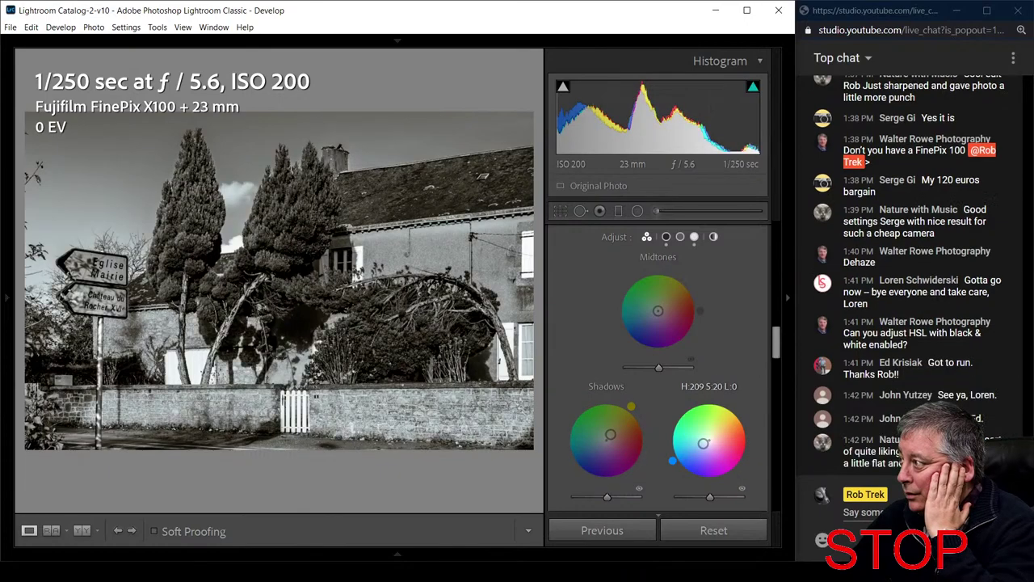
left_click_drag(704, 443, 703, 442)
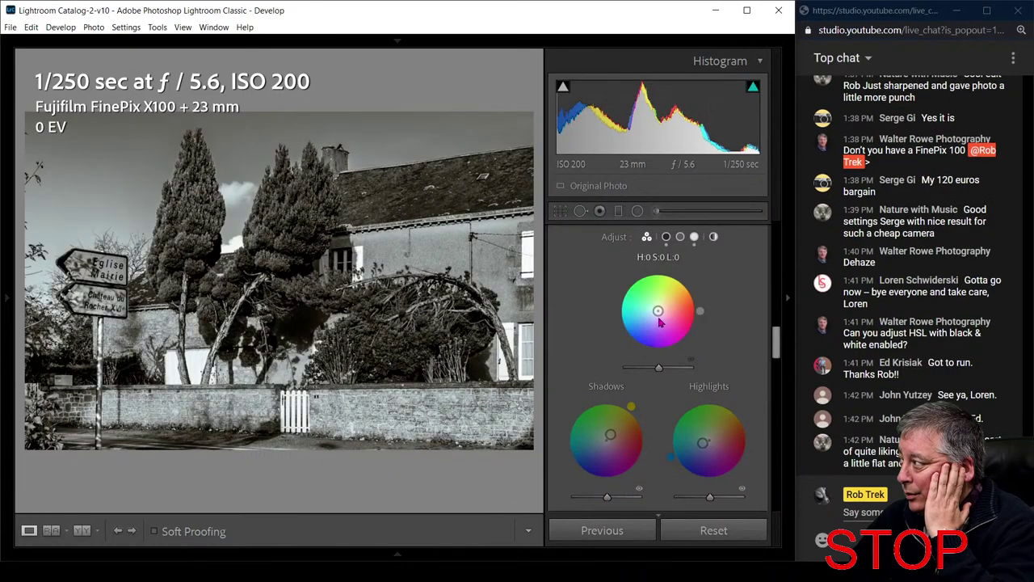
left_click_drag(657, 310, 661, 308)
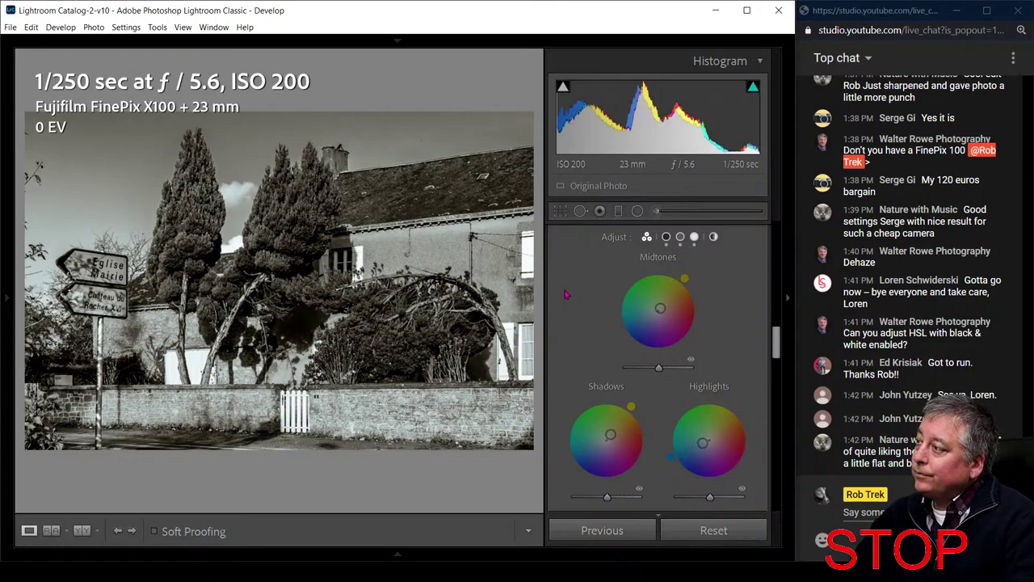
- Compare the toned house photo with its colour treatment and in a side-by-side before/after view, ending on the black-and-white version
key("v")
key("v")
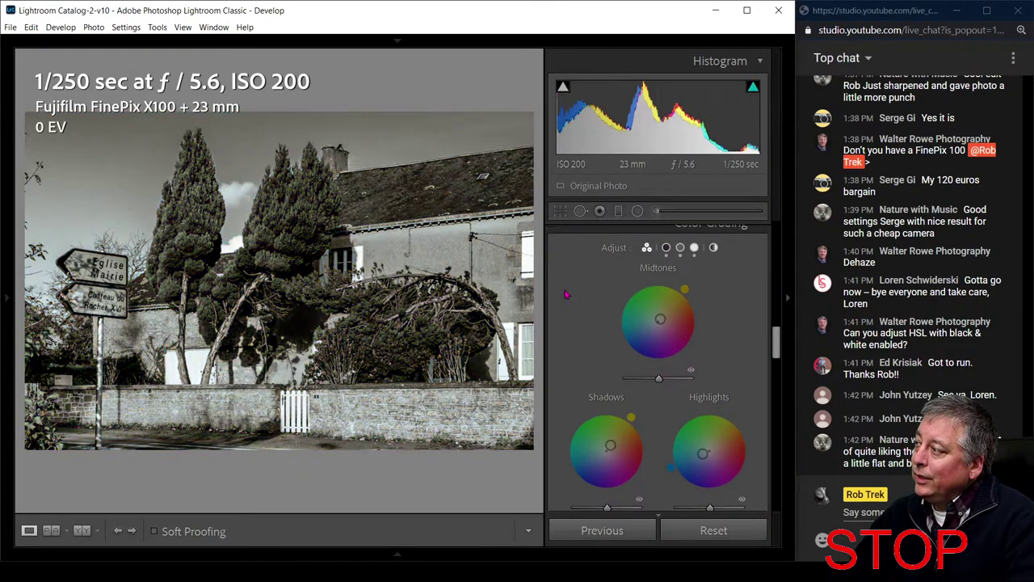
key("v")
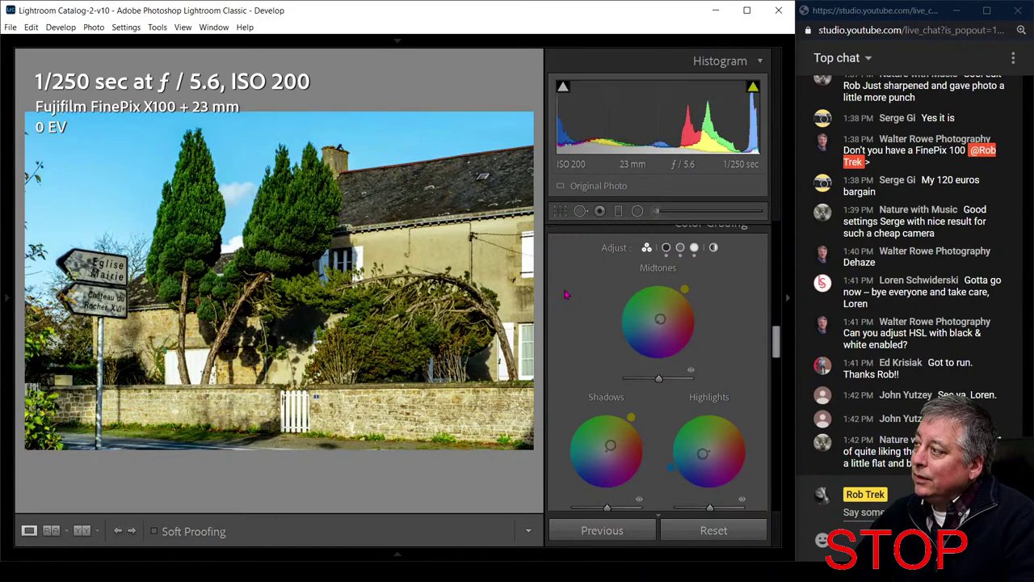
key("v")
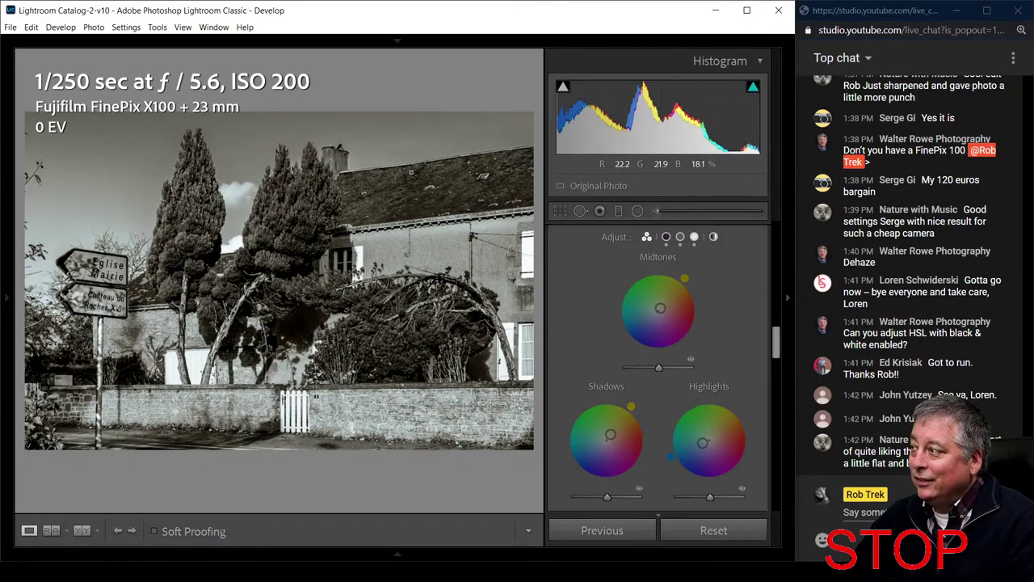
key("y")
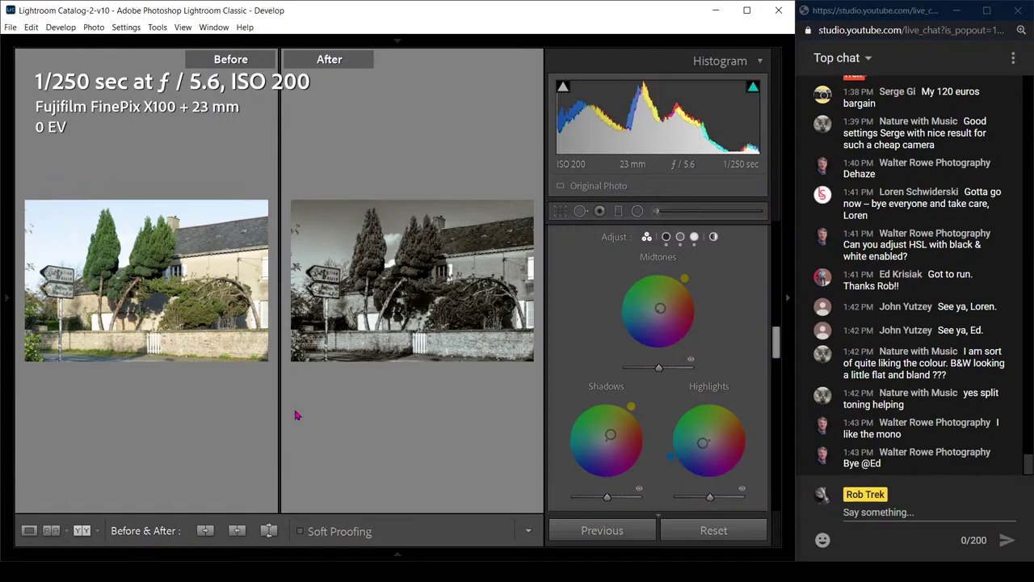
key("y")
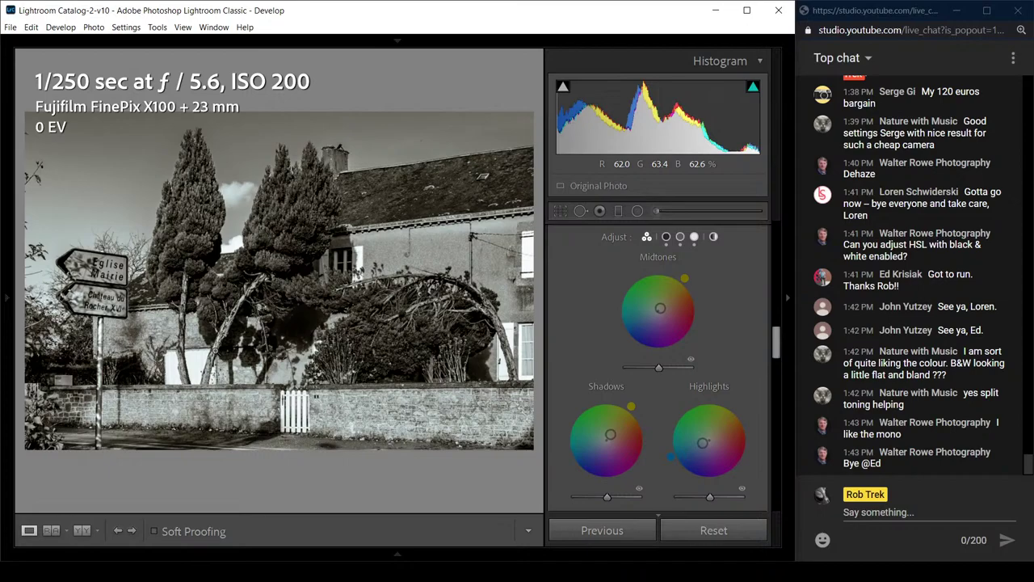
key("v")
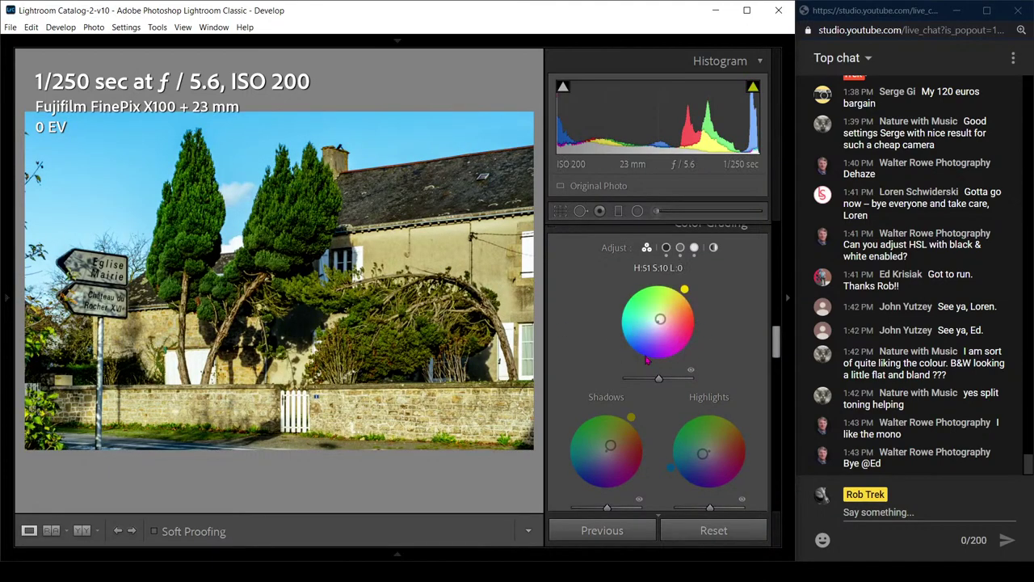
key("v")
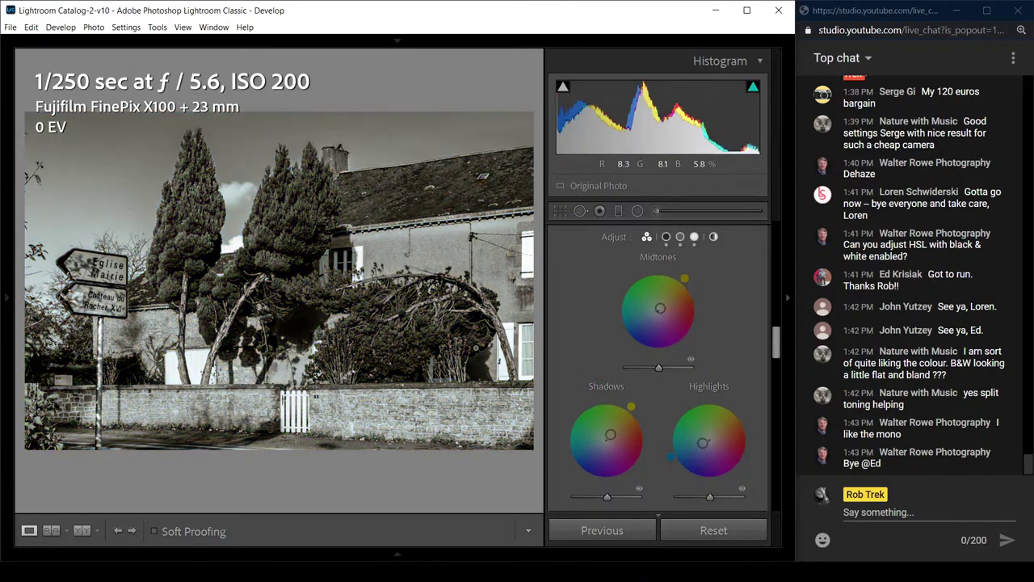
- Open the wall mural photo from the library grid at full size and cycle its info overlay between file details and exposure data
key("g")
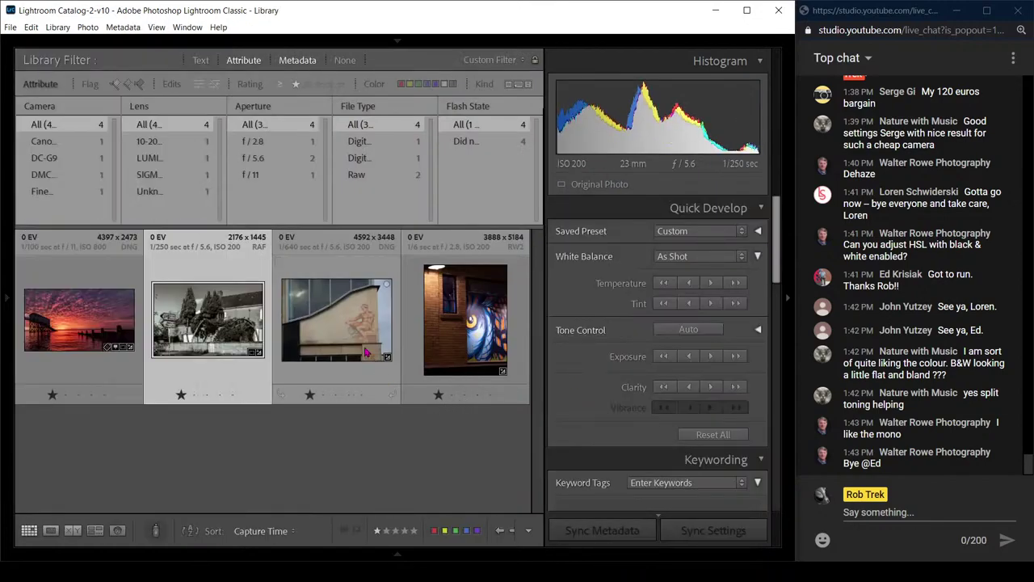
double_click(365, 353)
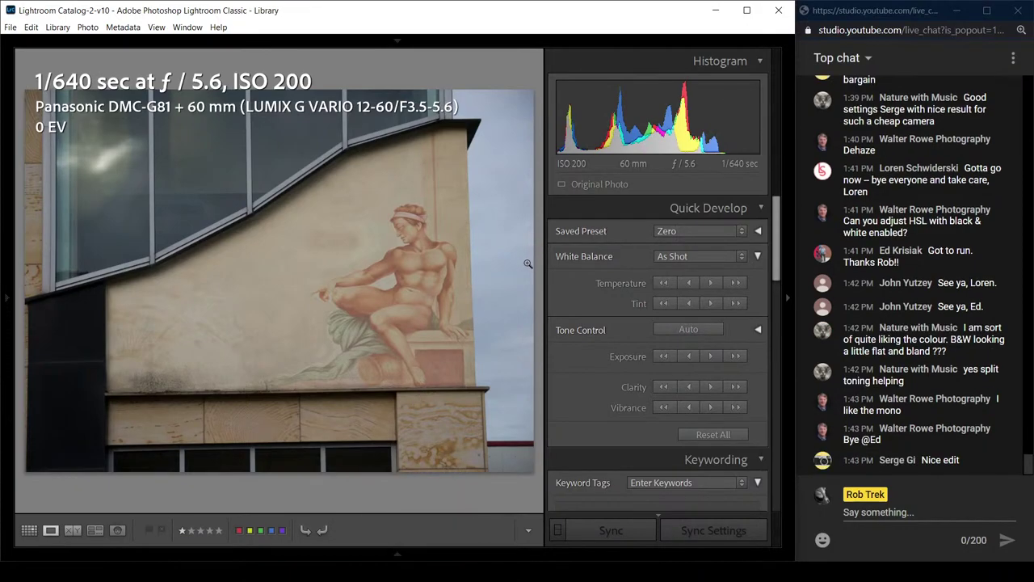
key("i")
key("i")
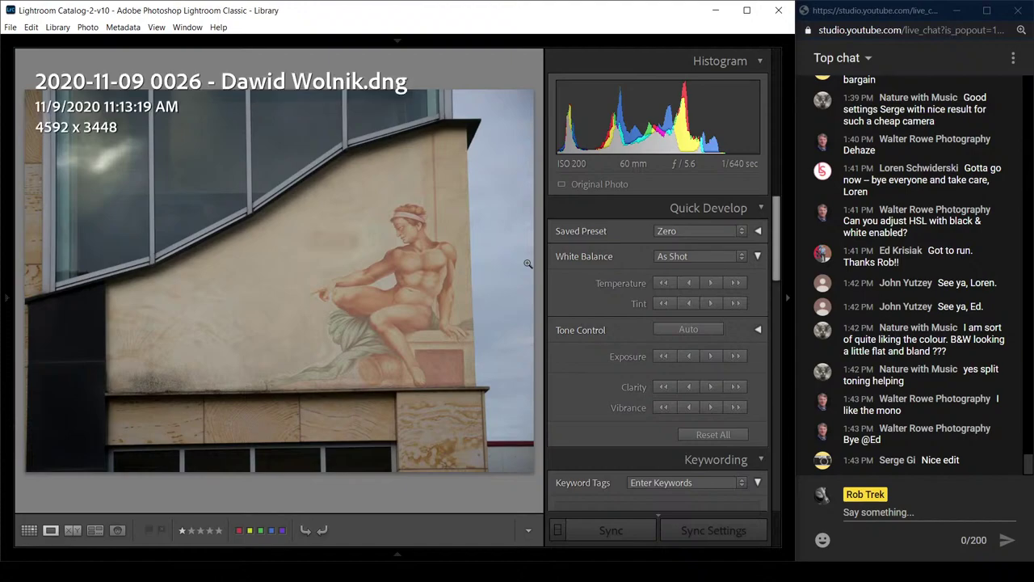
key("i")
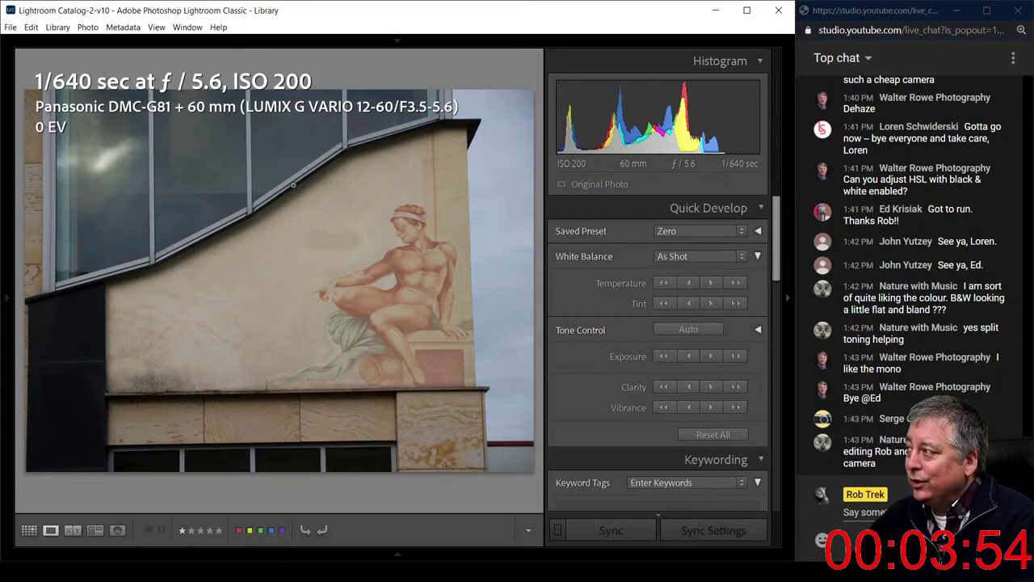
- Bring the mural photo into the Develop module and straighten its perspective with the Auto Upright correction
key("d")
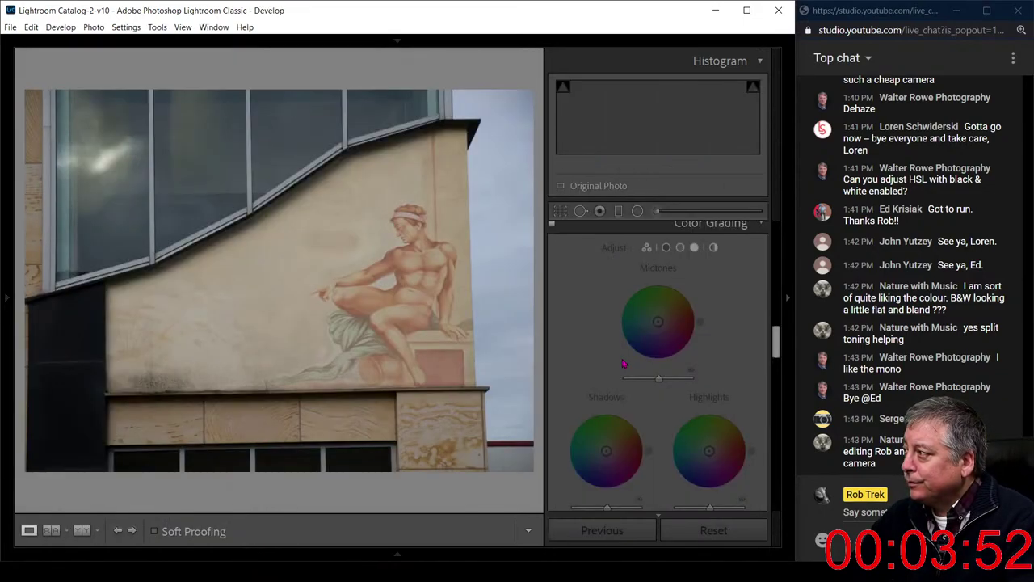
scroll(622, 364, "down", 10)
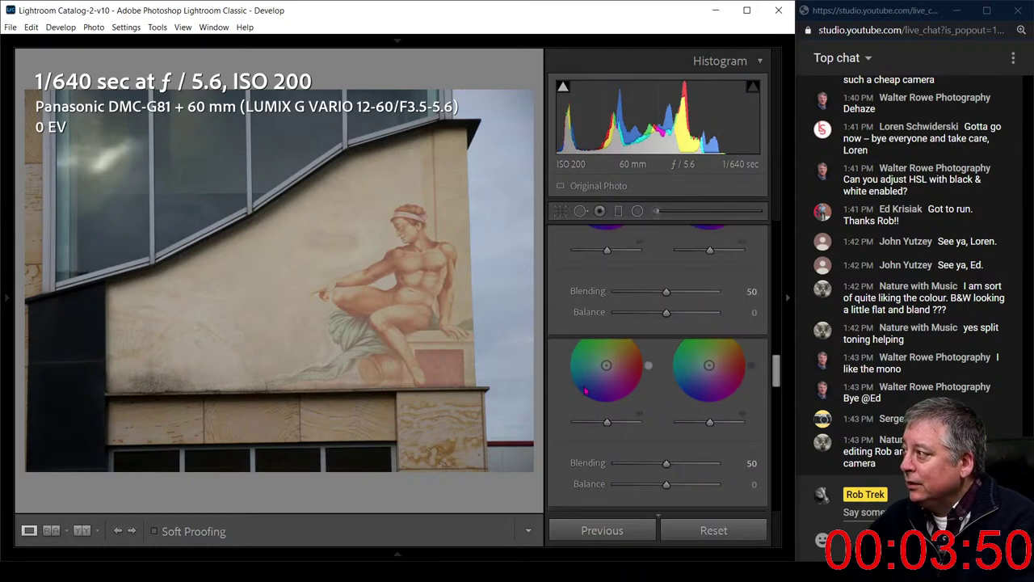
scroll(589, 422, "down", 3)
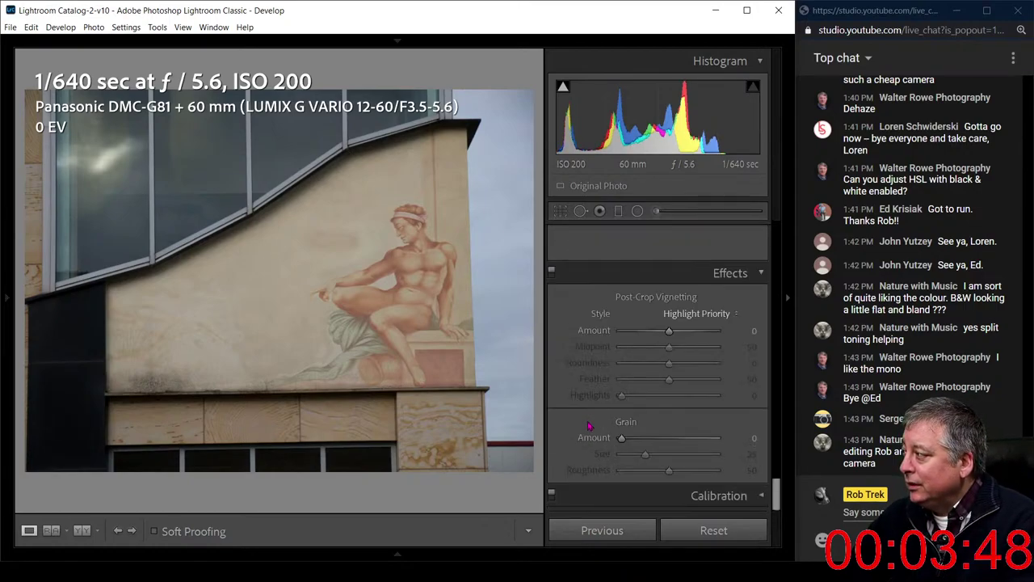
scroll(681, 436, "up", 1)
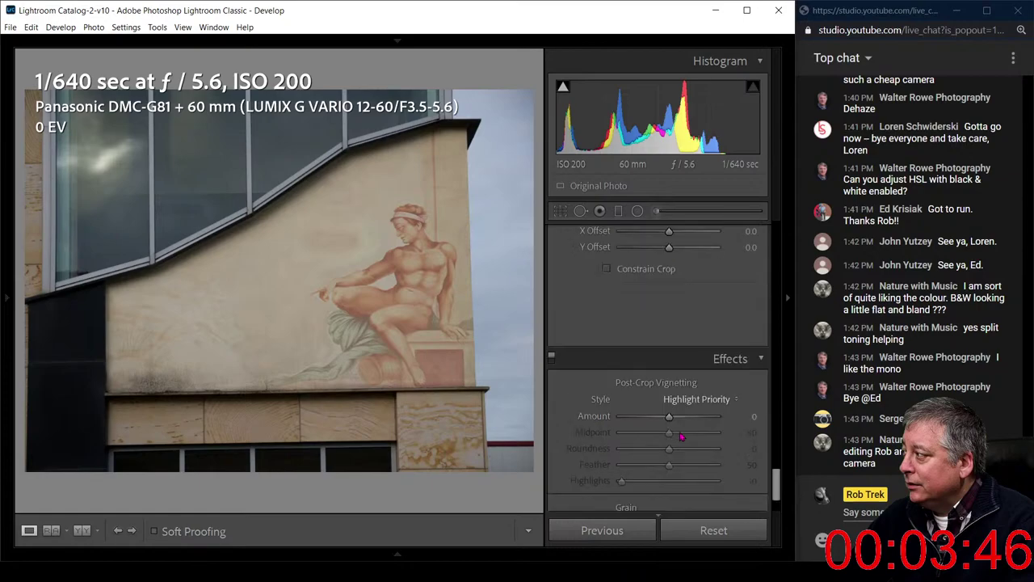
scroll(677, 404, "up", 3)
scroll(671, 372, "down", 1)
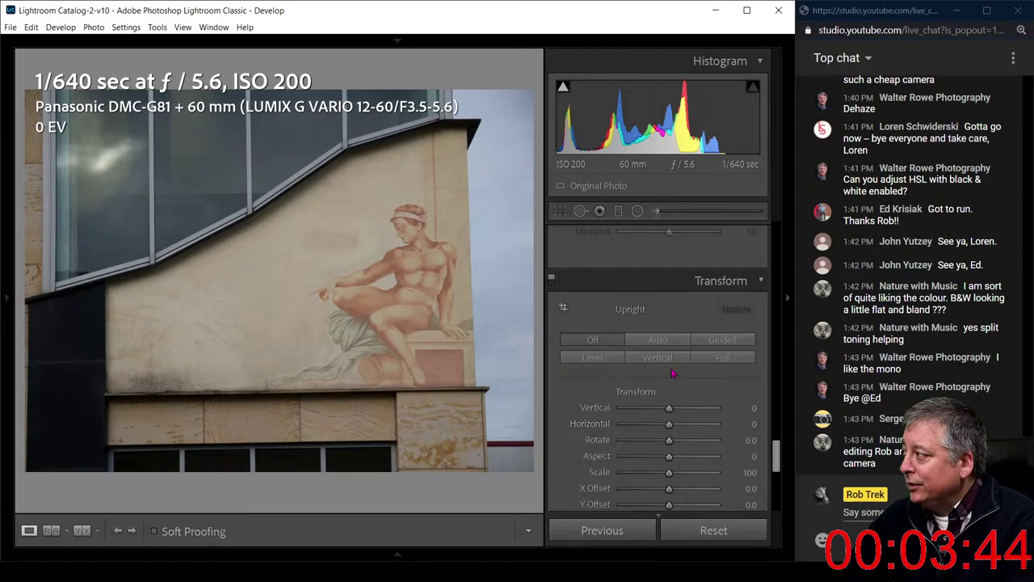
left_click(598, 340)
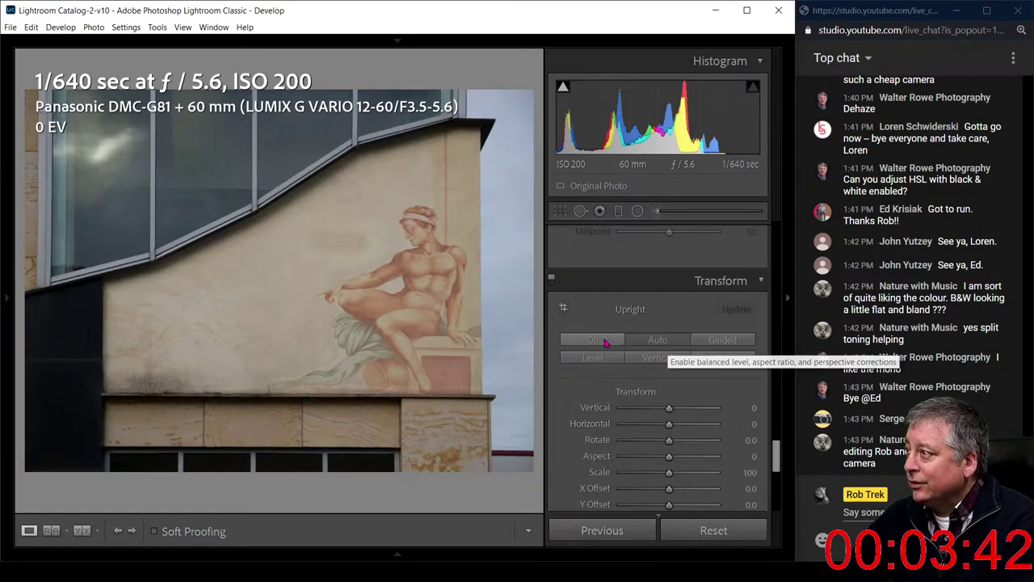
- Crop the mural photo tighter at the original aspect ratio, trimming the dark left side and lower windows while keeping sky beside the wall
key("r")
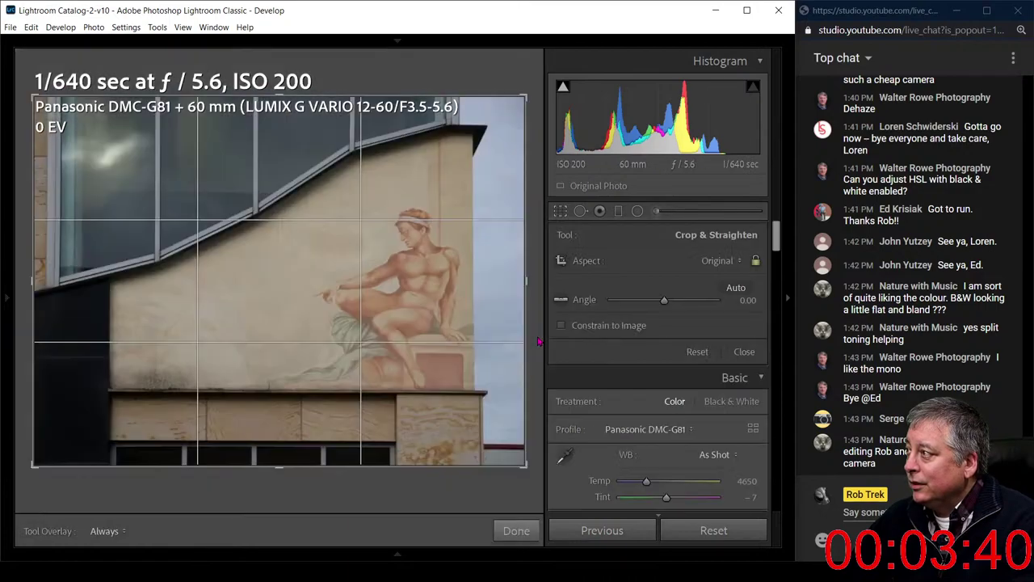
left_click_drag(533, 467, 493, 433)
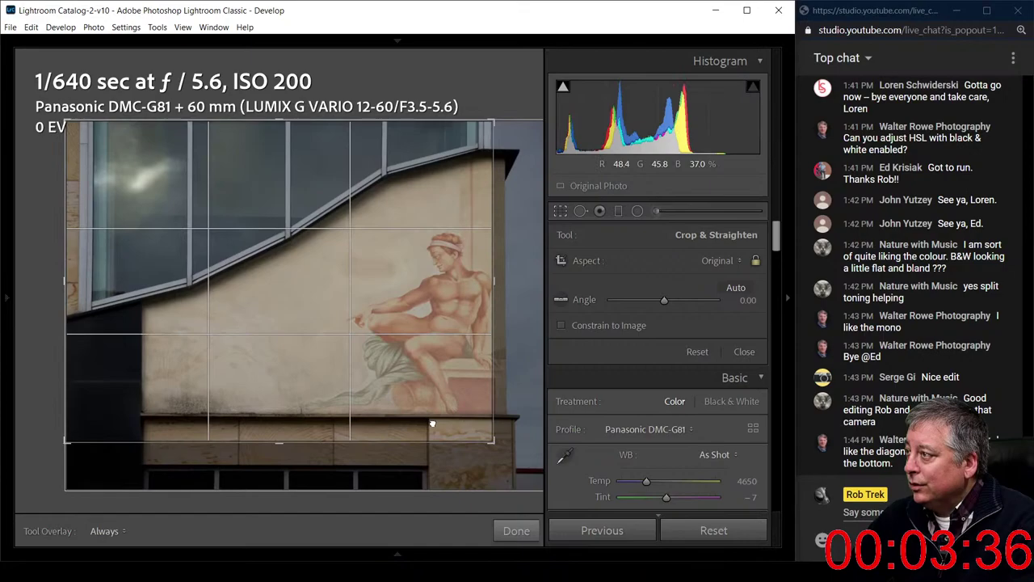
left_click_drag(432, 423, 374, 427)
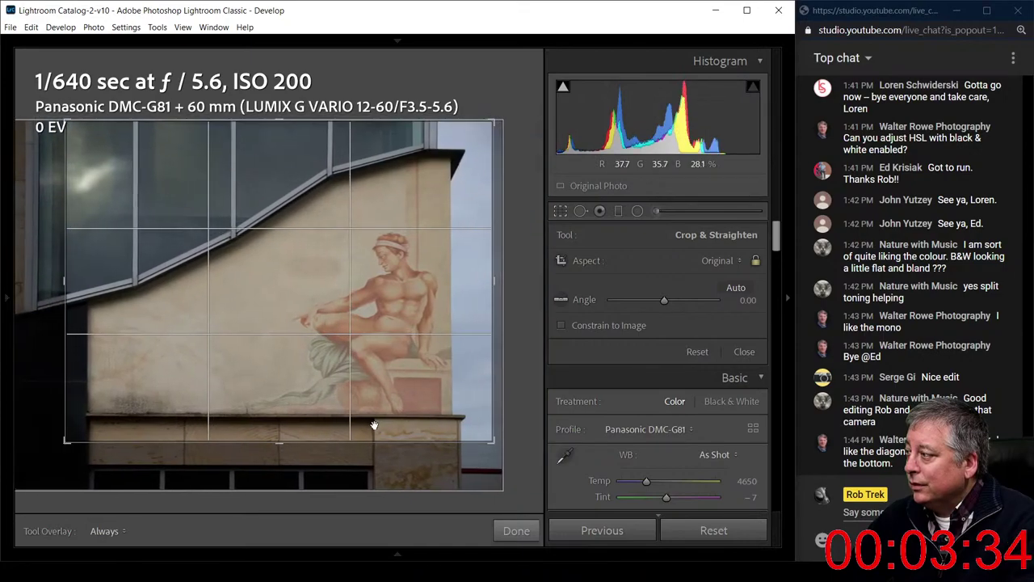
key("Return")
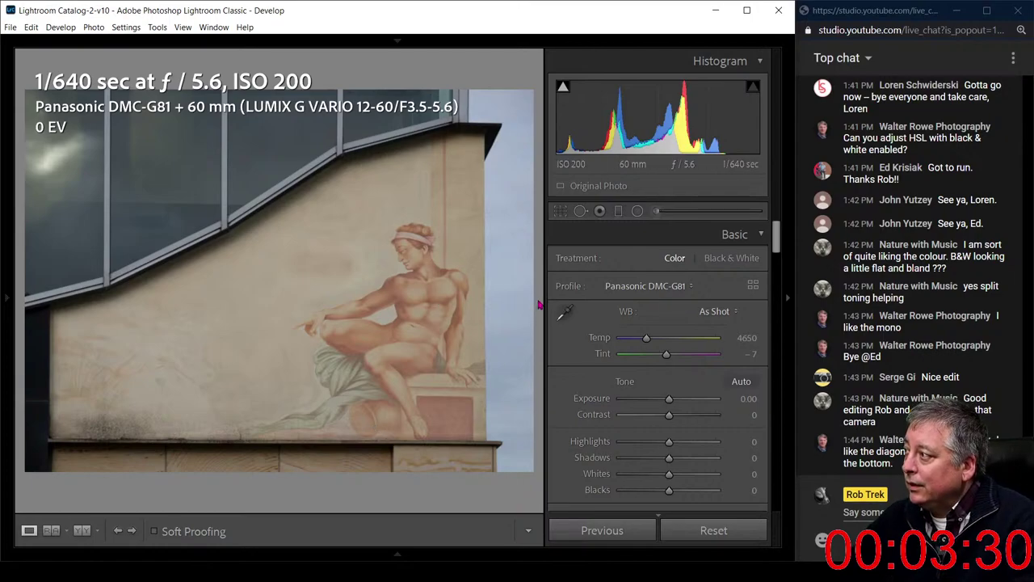
- Apply automatic tone adjustments to the mural photo, then set Saturation to +65 and Vibrance to -61
left_click(741, 381)
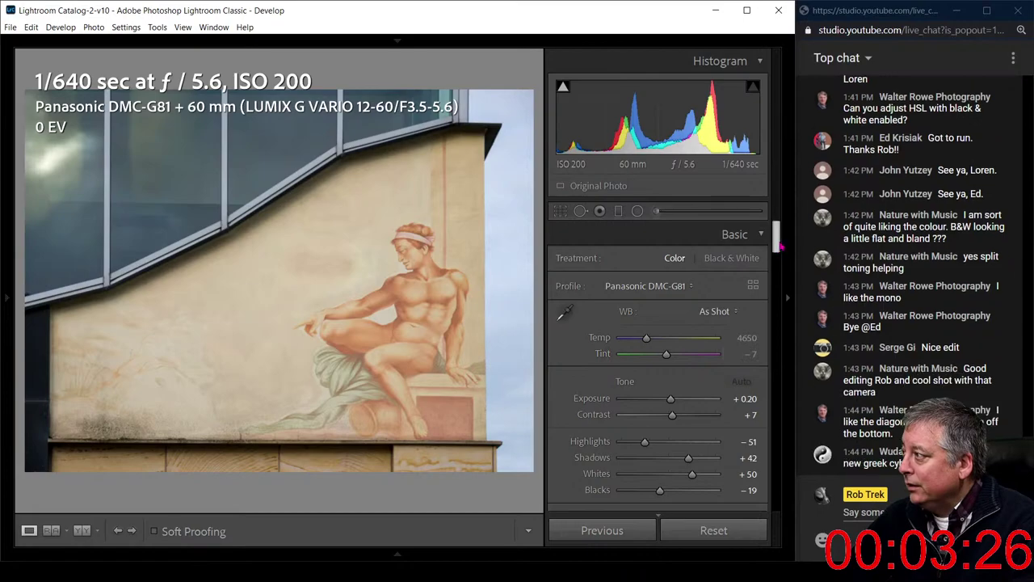
scroll(744, 283, "down", 3)
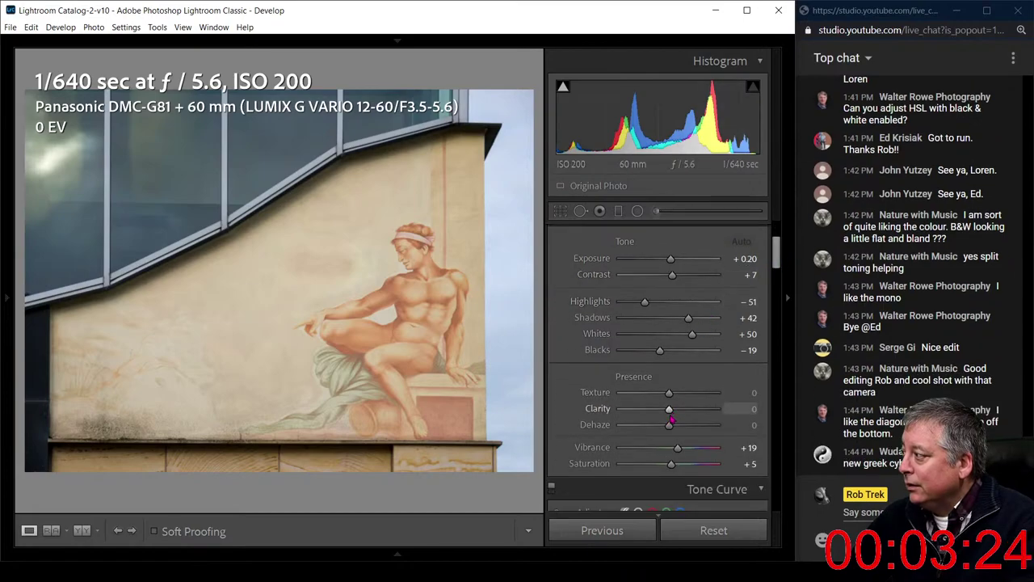
left_click_drag(681, 452, 698, 467)
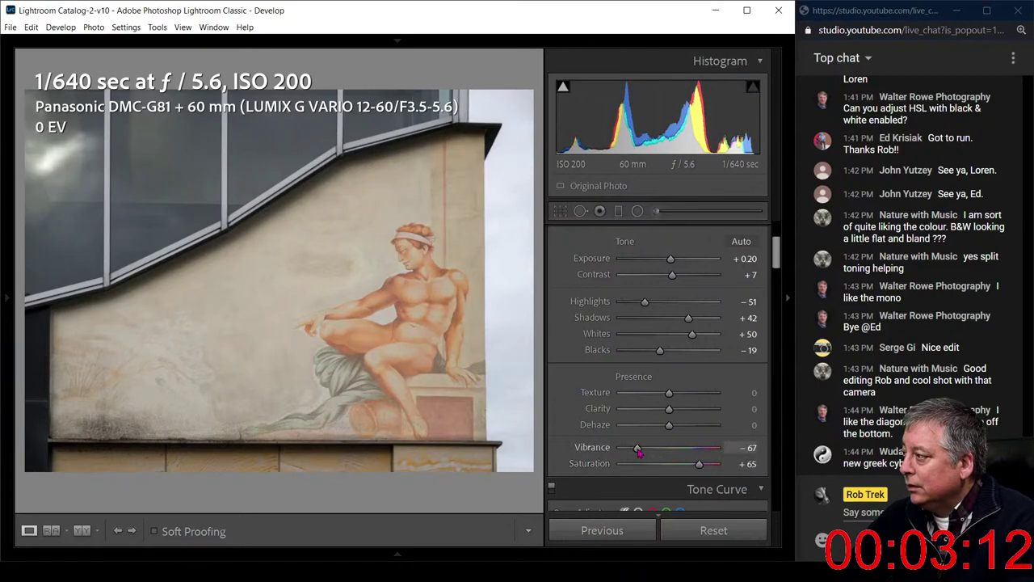
left_click_drag(638, 450, 629, 449)
mouse_move(699, 465)
left_mouse_down()
mouse_move(711, 465)
mouse_move(699, 466)
left_mouse_up()
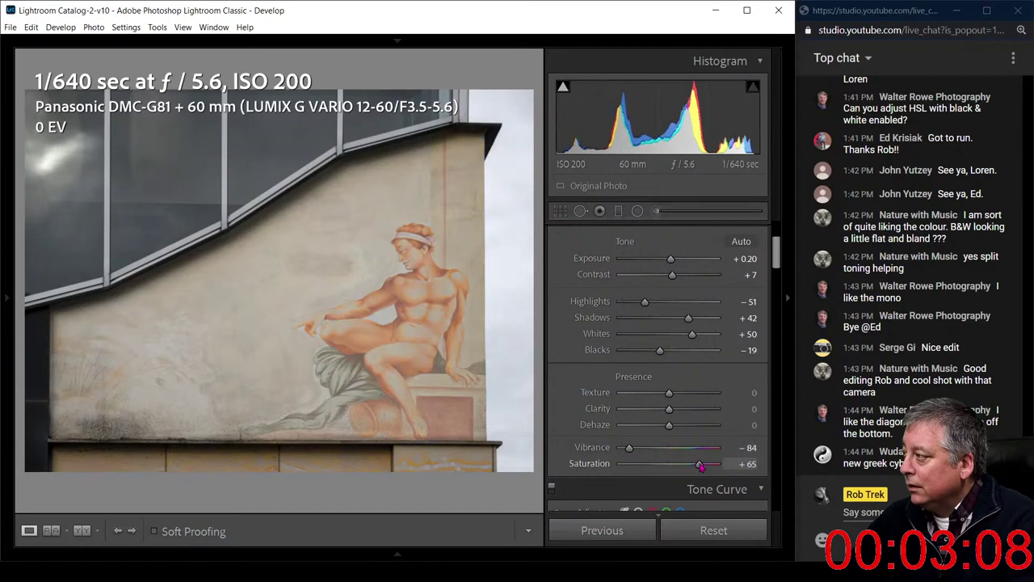
left_click(639, 455)
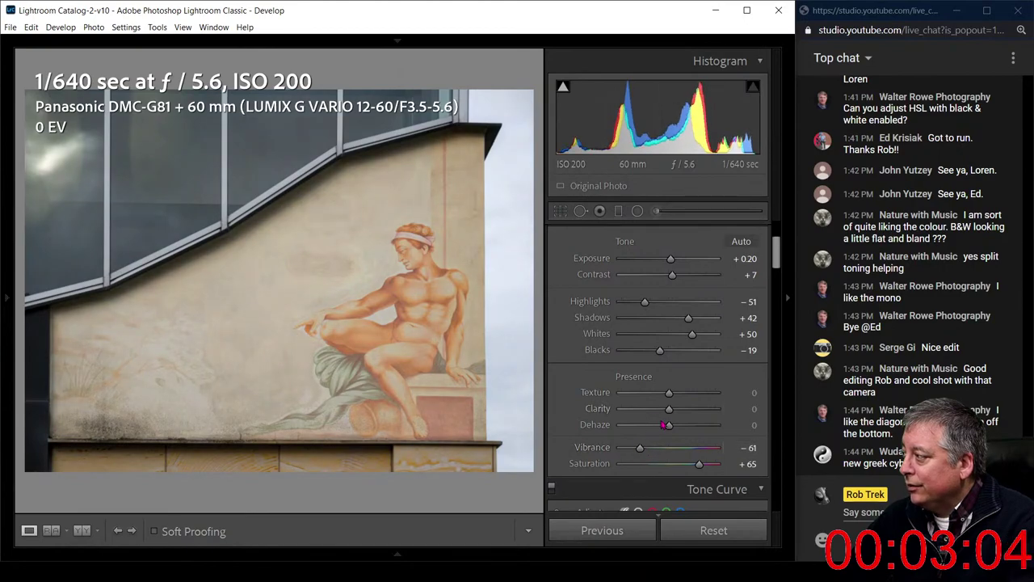
- Set Dehaze to +57 on the mural photo and rebalance the colour with Vibrance -73 and Saturation +18
left_click(691, 427)
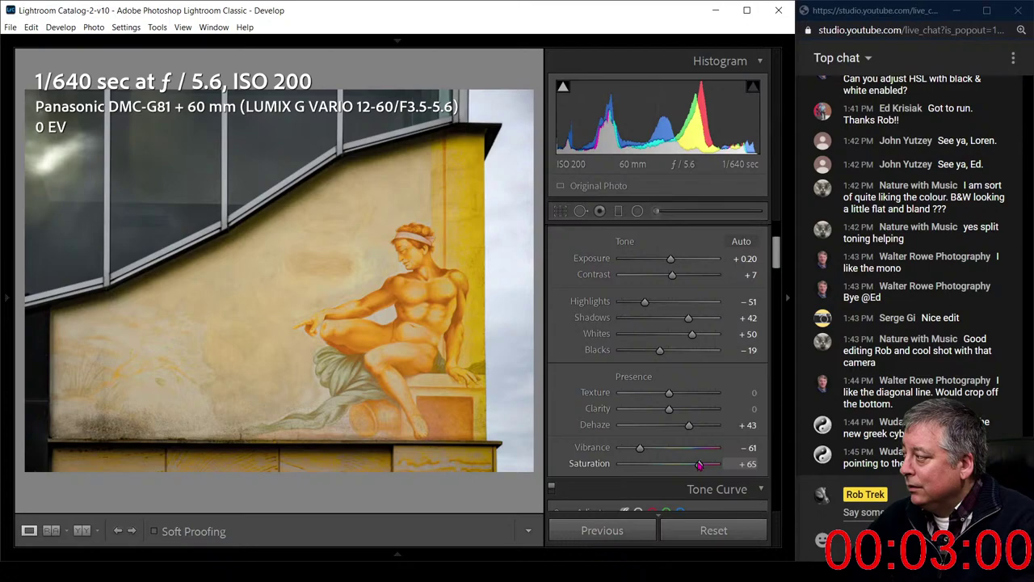
left_click_drag(700, 465, 683, 466)
left_click_drag(636, 455, 636, 455)
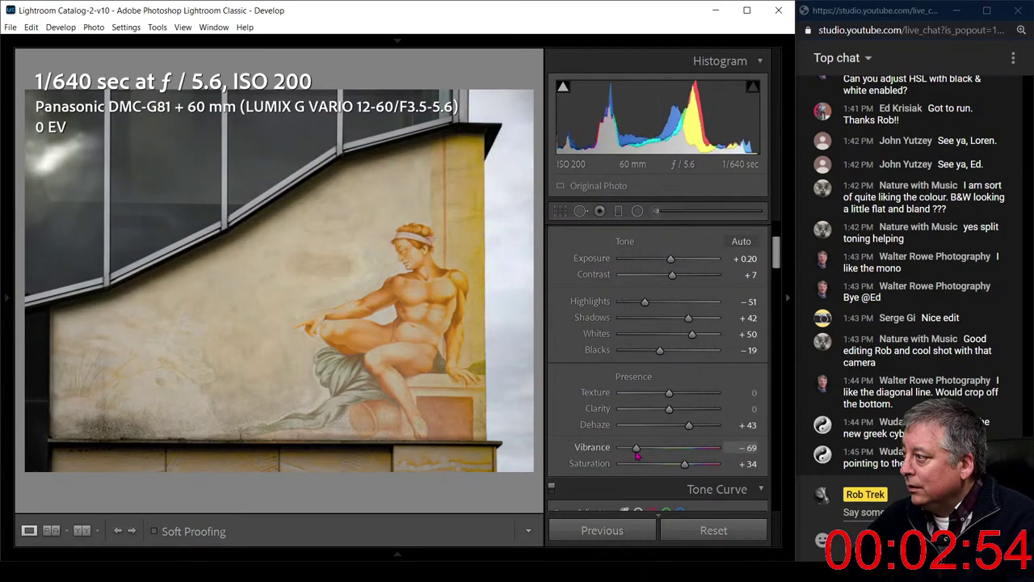
mouse_move(685, 430)
left_mouse_down()
mouse_move(707, 429)
mouse_move(696, 430)
left_mouse_up()
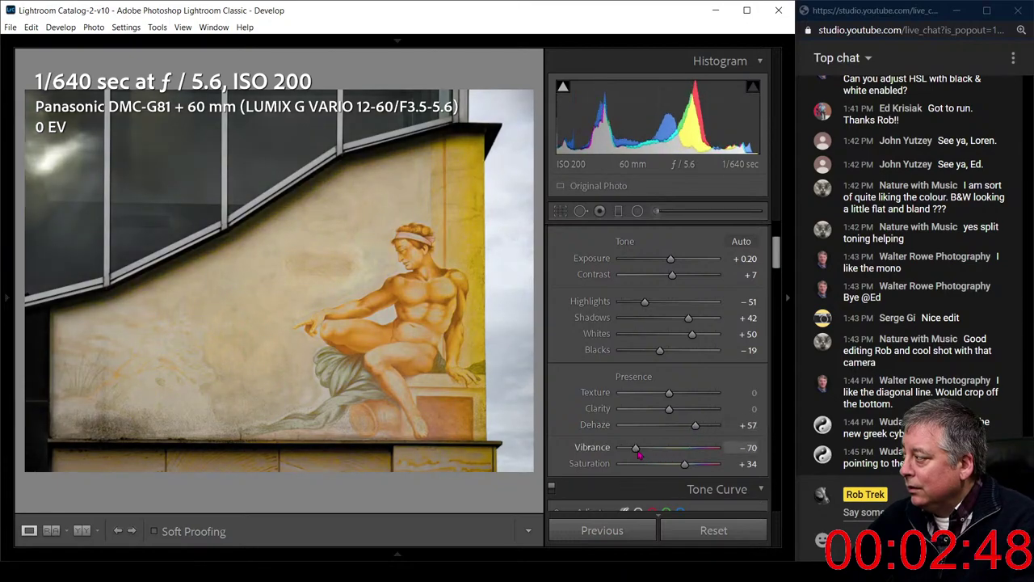
left_click_drag(639, 456, 637, 456)
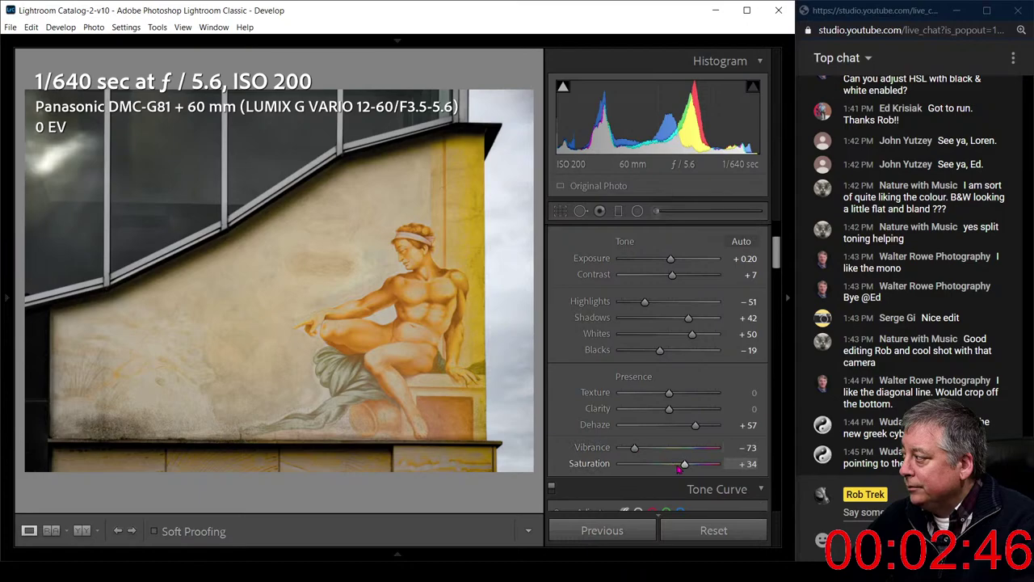
left_click_drag(684, 466, 677, 467)
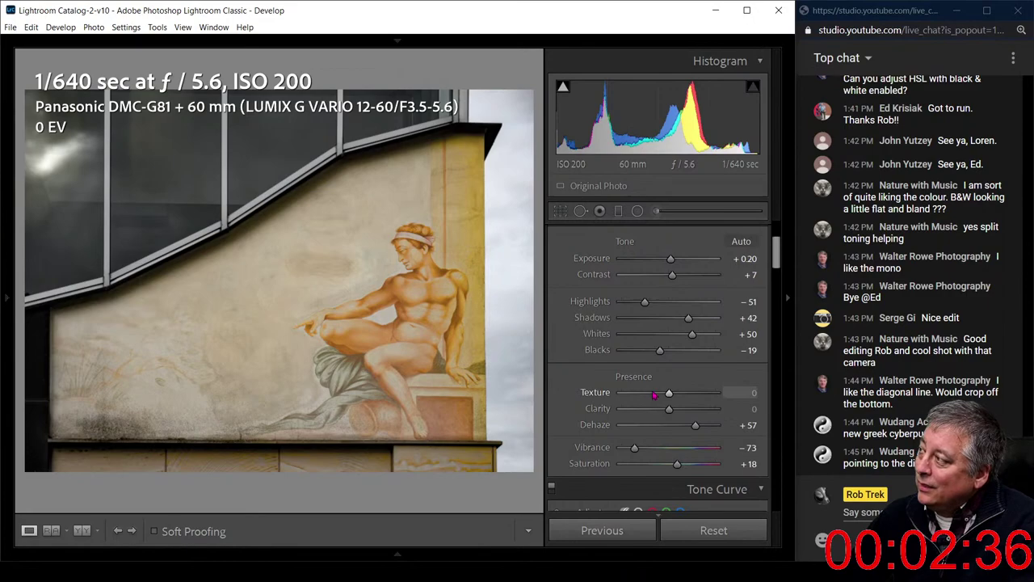
- Adjust the mural photo's tonal range with Blacks at -84, Whites at +55 and Highlights at -20
scroll(627, 336, "up", 2)
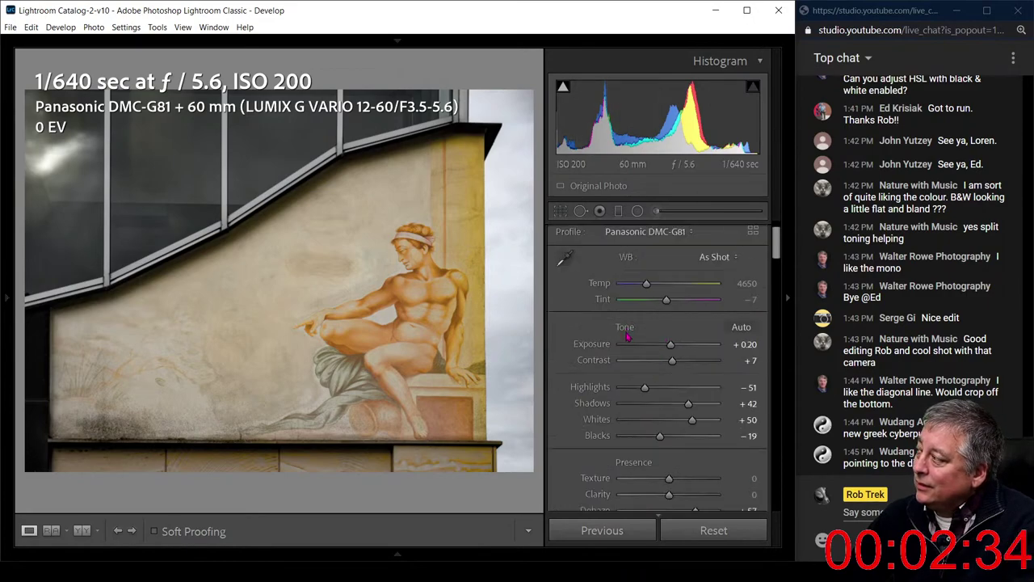
left_click_drag(659, 435, 631, 439)
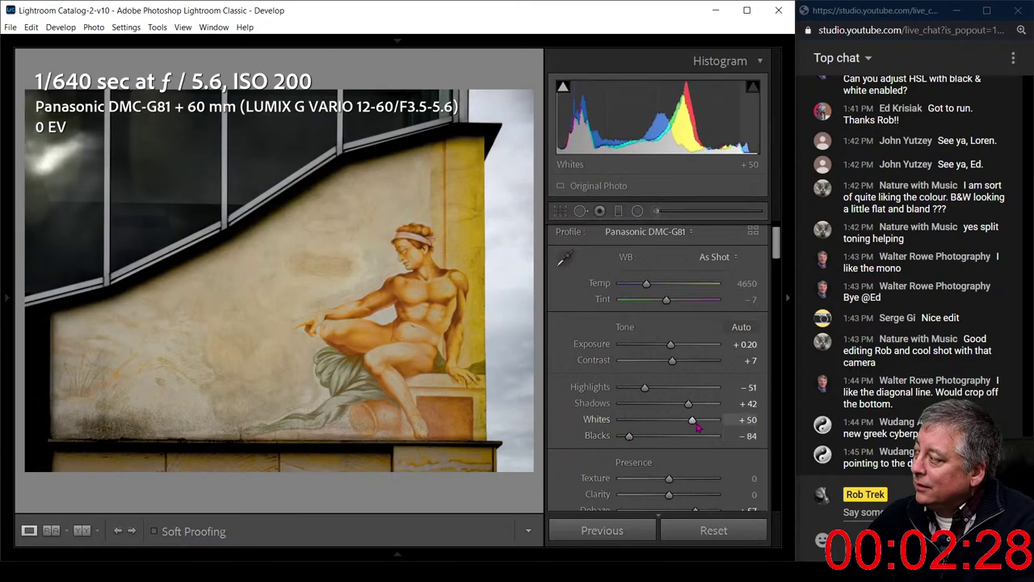
left_click_drag(697, 428, 701, 428)
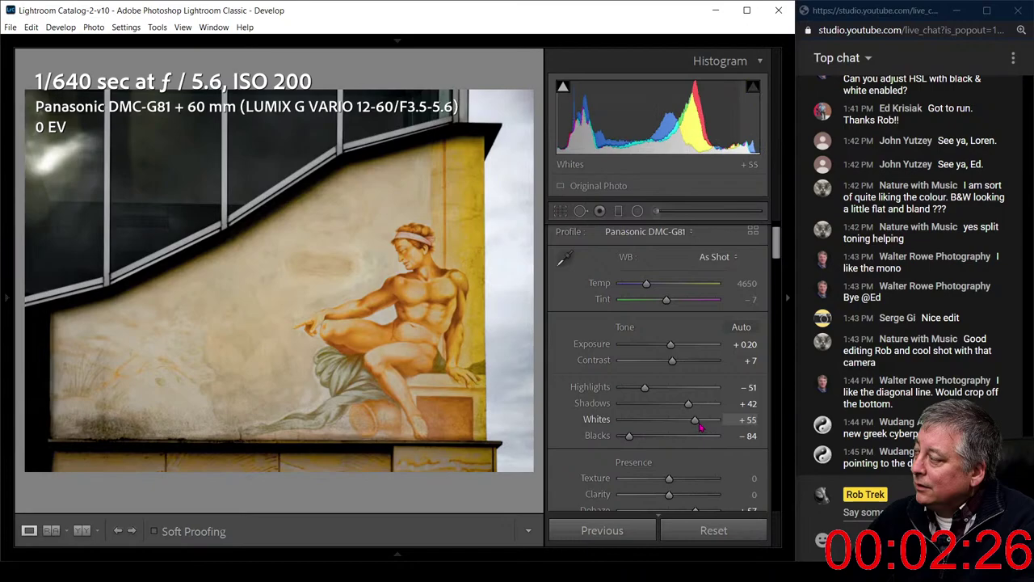
left_click_drag(646, 391, 658, 392)
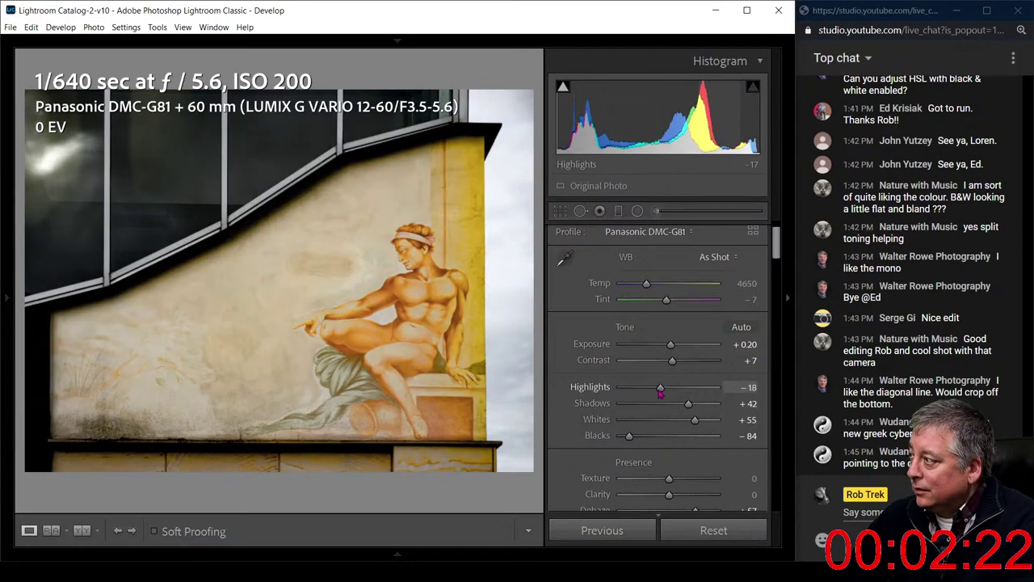
- Refine the mural photo with Texture +26, Vibrance -60, Saturation +2, Blacks -100 and Clarity +18
left_click_drag(773, 252, 774, 270)
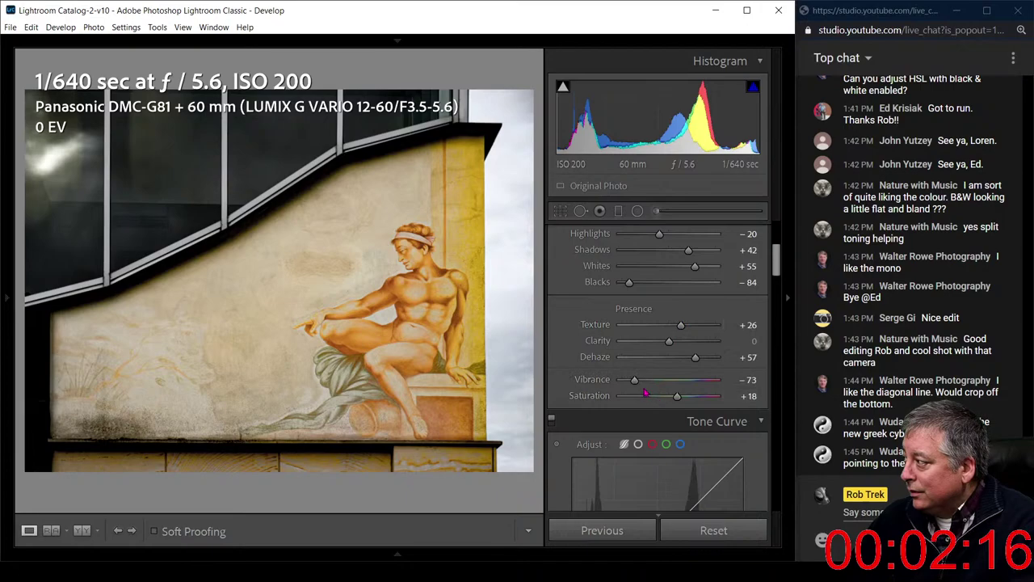
left_click_drag(638, 386, 670, 401)
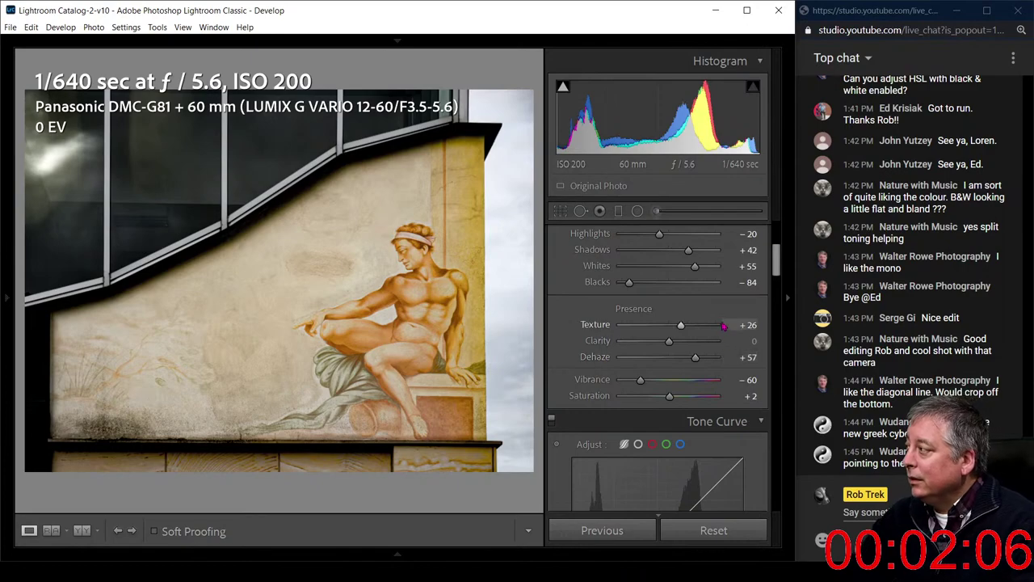
left_click_drag(747, 282, 733, 282)
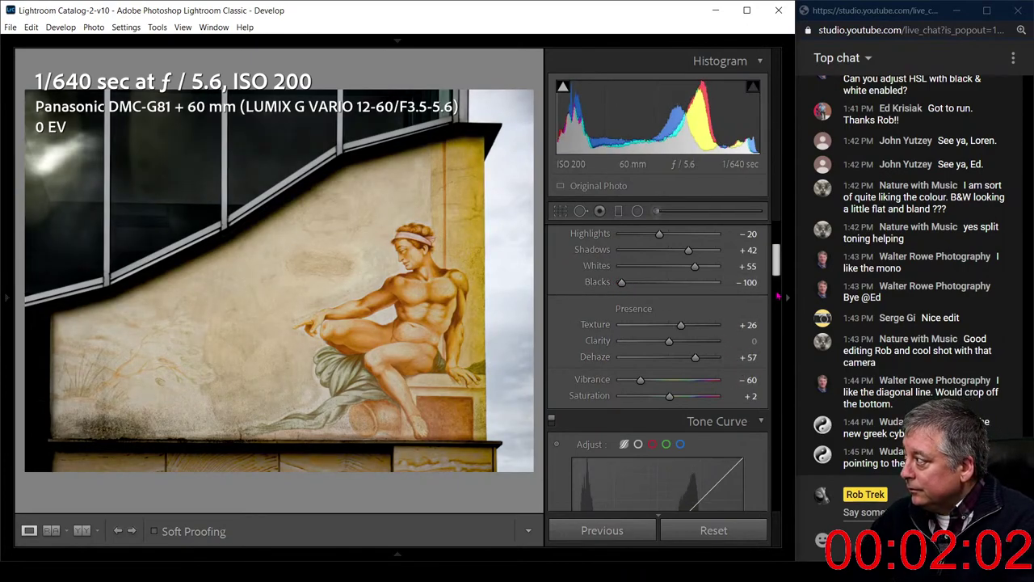
scroll(703, 339, "up", 2)
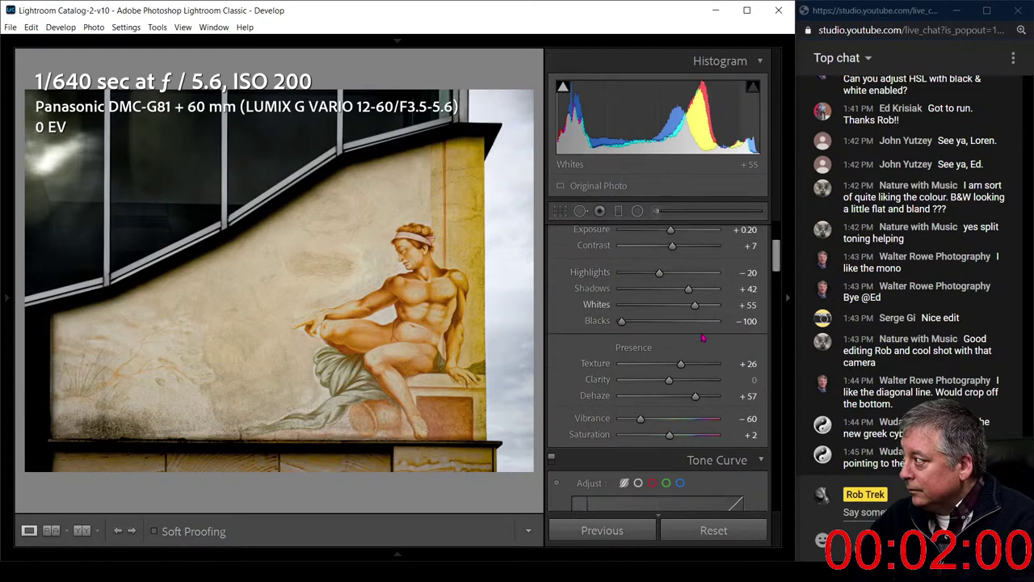
left_click_drag(669, 382, 680, 388)
- Set colour noise reduction to 13, checking the painted figure close up before returning to the full view
scroll(762, 429, "down", 10)
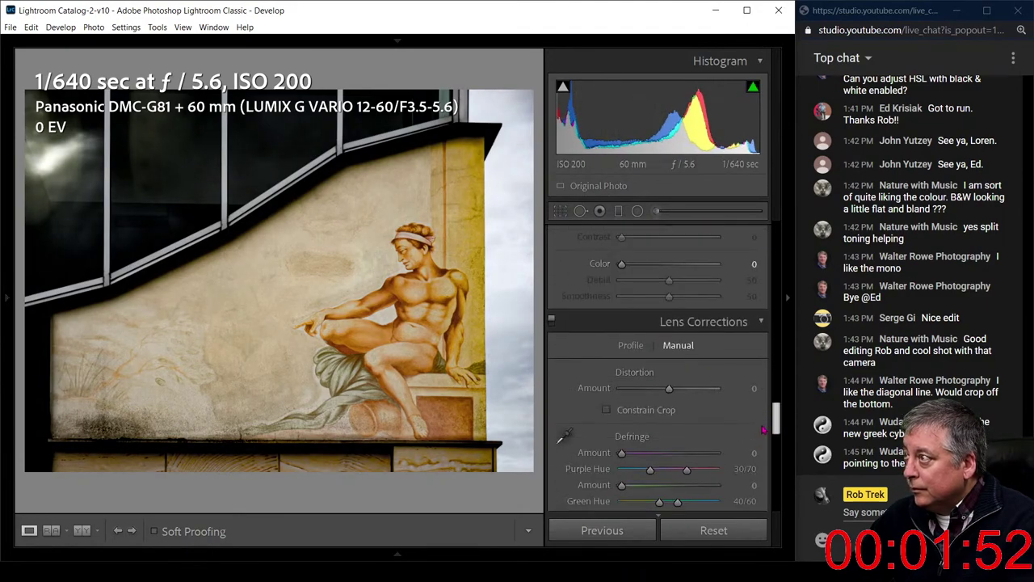
scroll(763, 434, "down", 2)
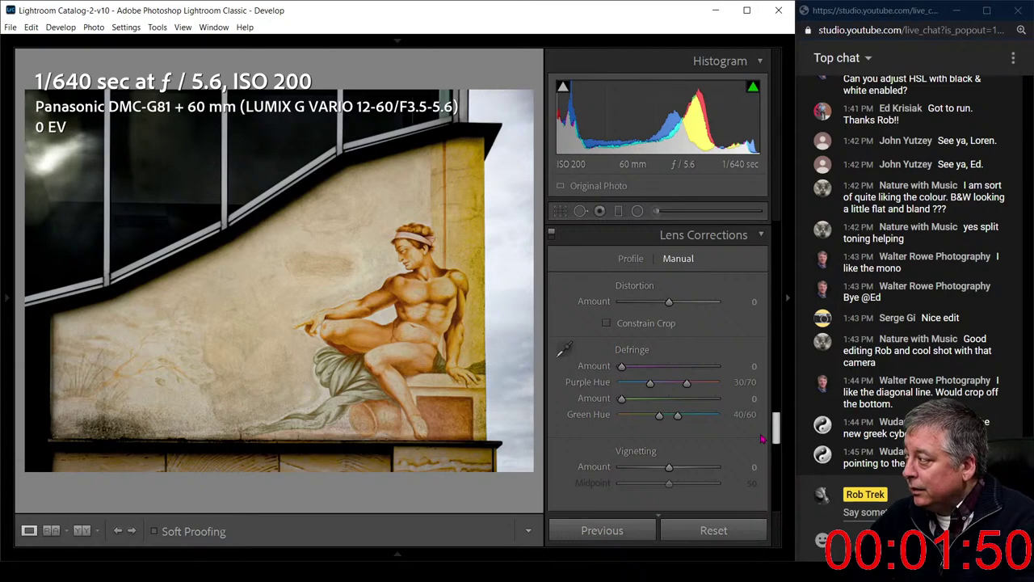
scroll(762, 428, "up", 6)
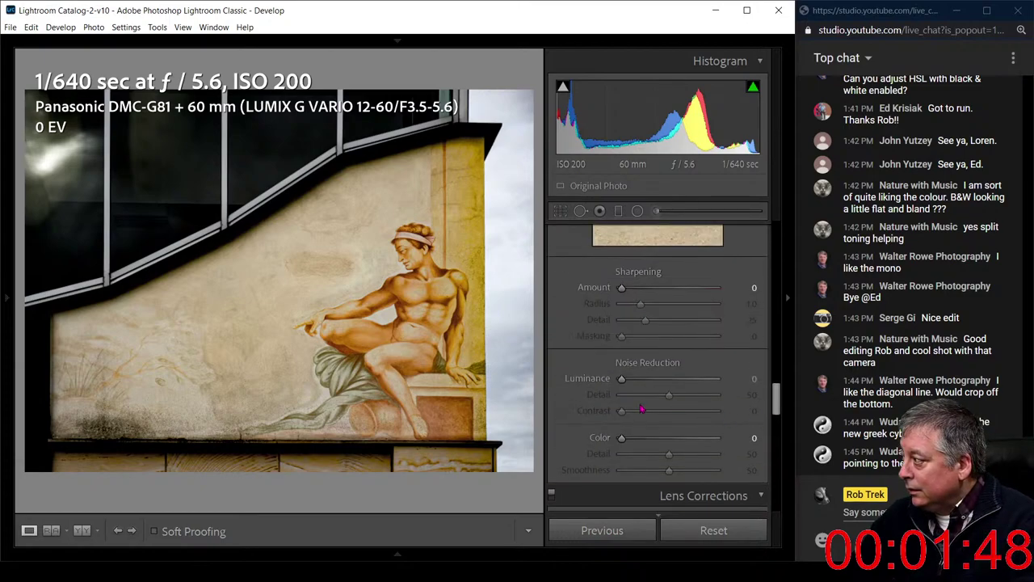
left_click_drag(624, 437, 623, 438)
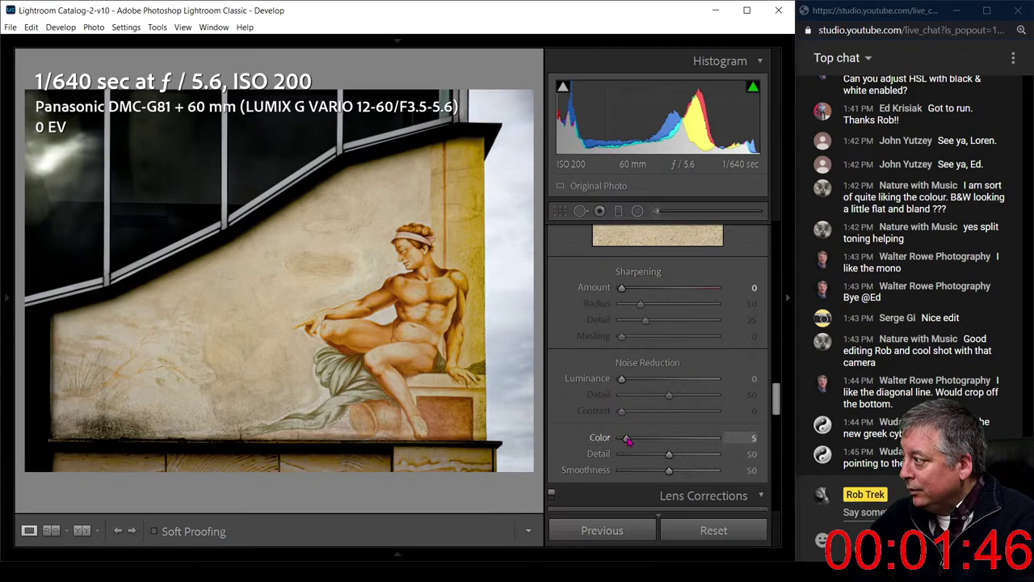
key("z")
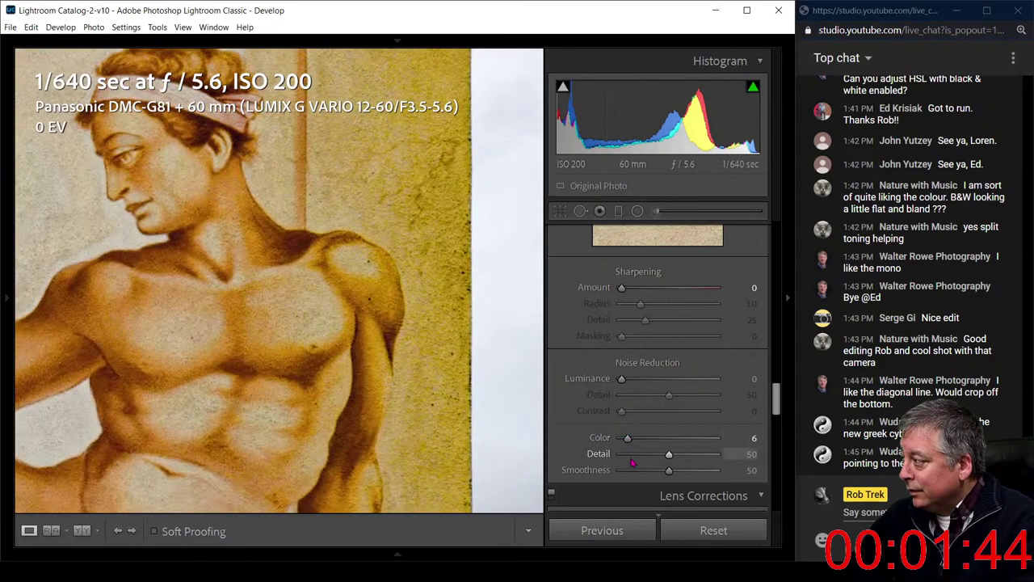
left_click_drag(627, 439, 637, 439)
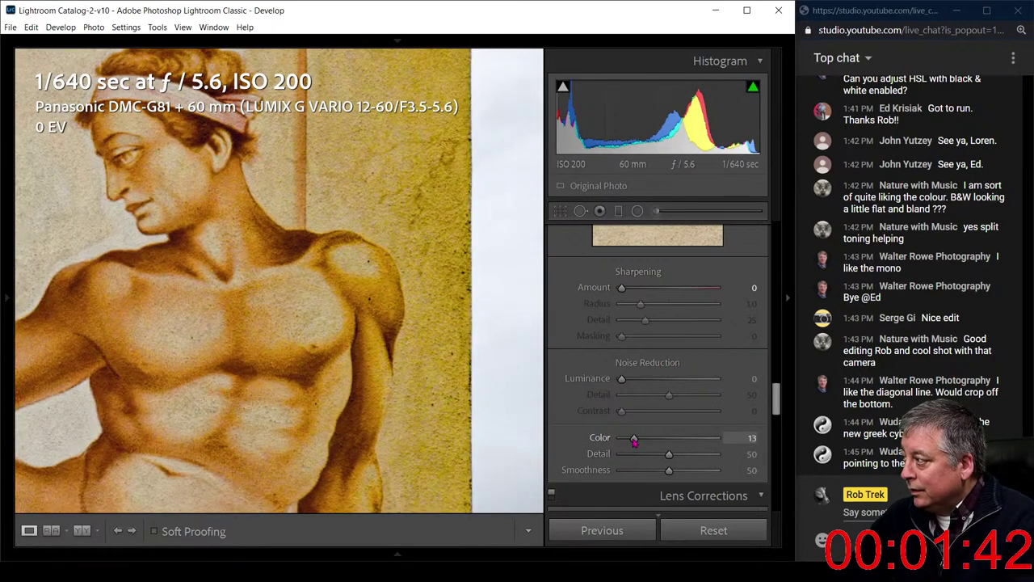
left_click(422, 321)
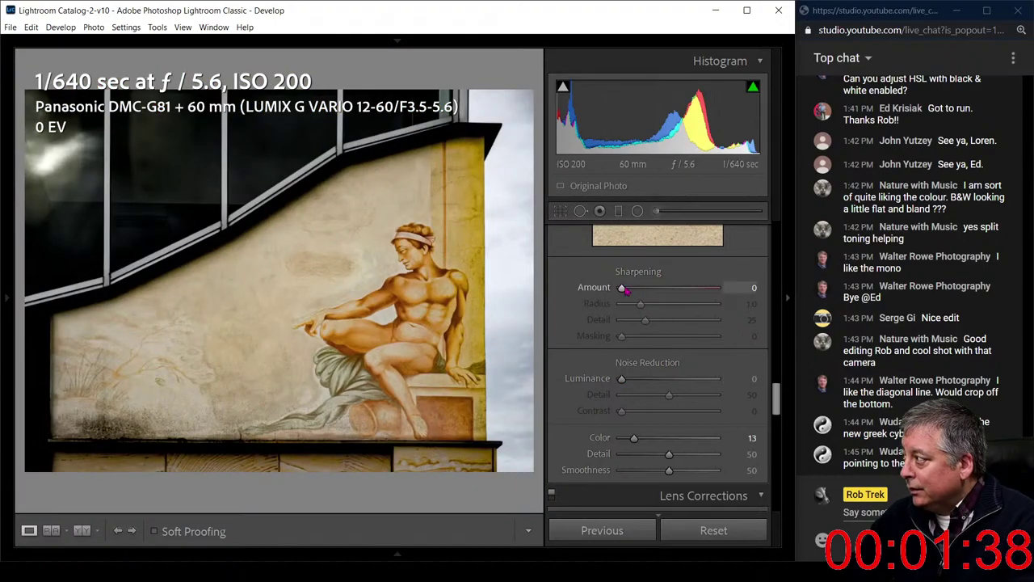
- Sharpen the mural photo with Amount 55 and Masking 71
left_click_drag(622, 288, 645, 291)
left_click_drag(621, 336, 689, 345)
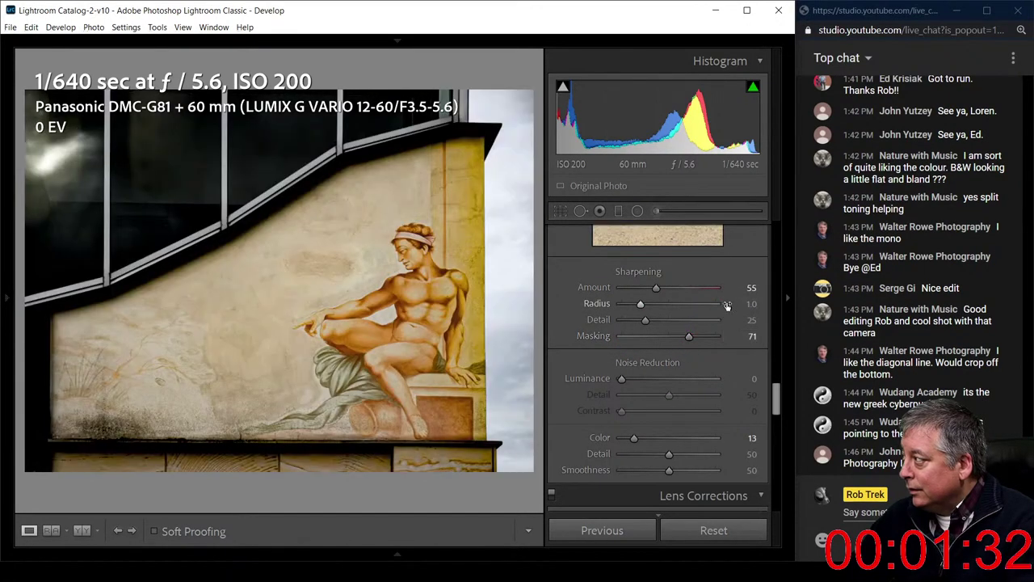
left_click_drag(775, 401, 775, 257)
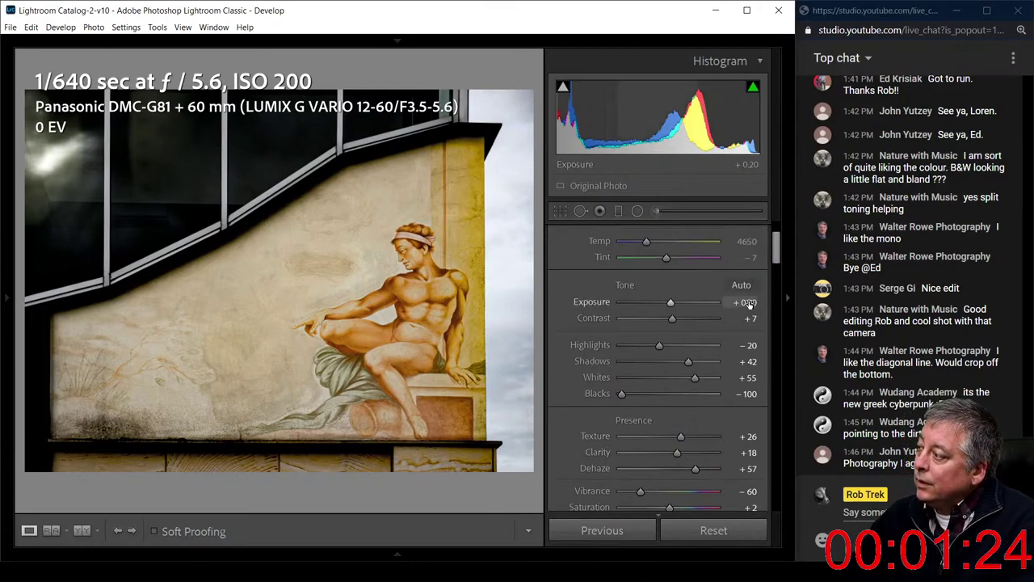
- Reopen the mural photo's crop and shift the image slightly within the frame, keeping the original aspect ratio
key("r")
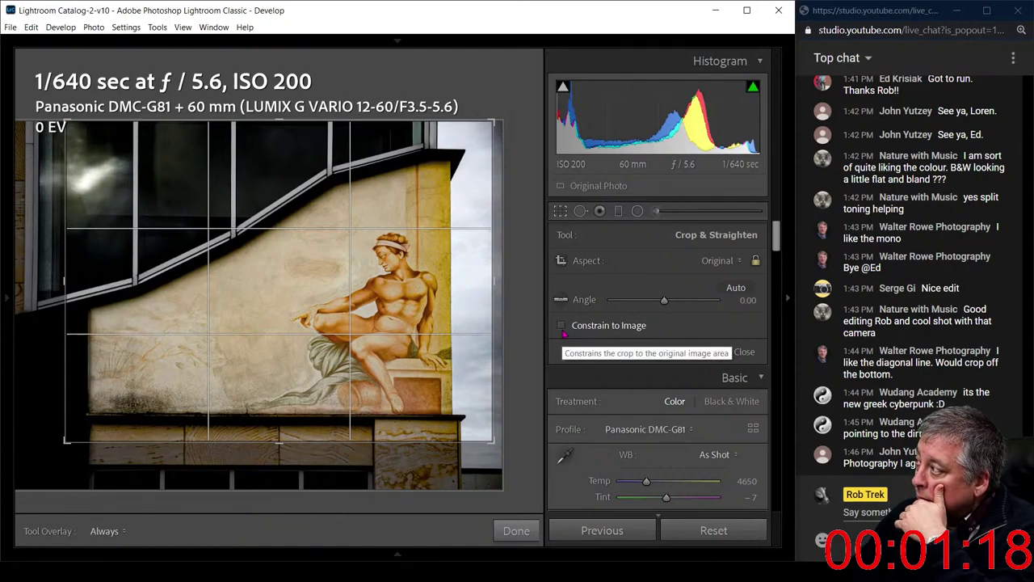
left_click_drag(438, 261, 400, 301)
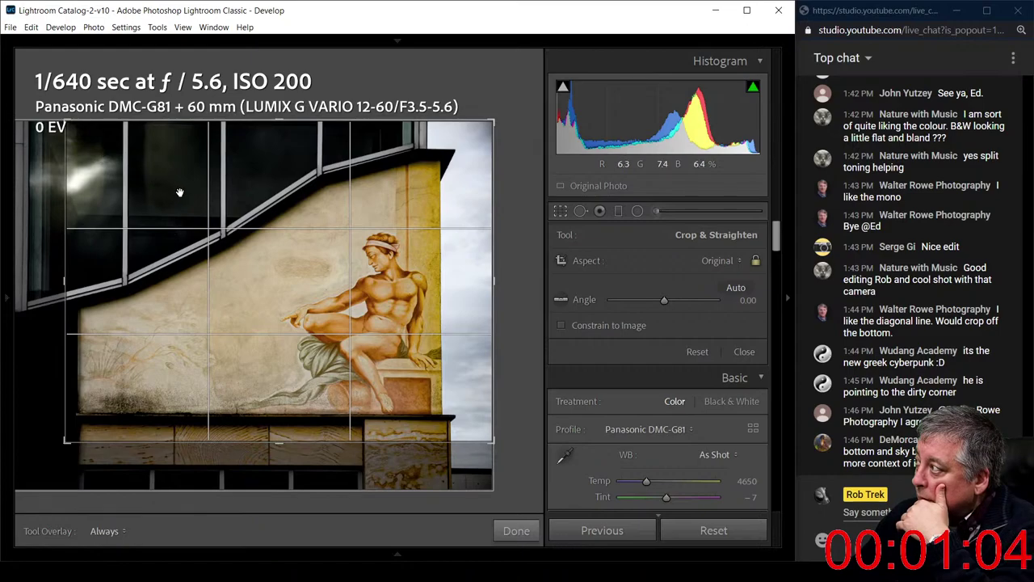
left_click_drag(224, 231, 235, 242)
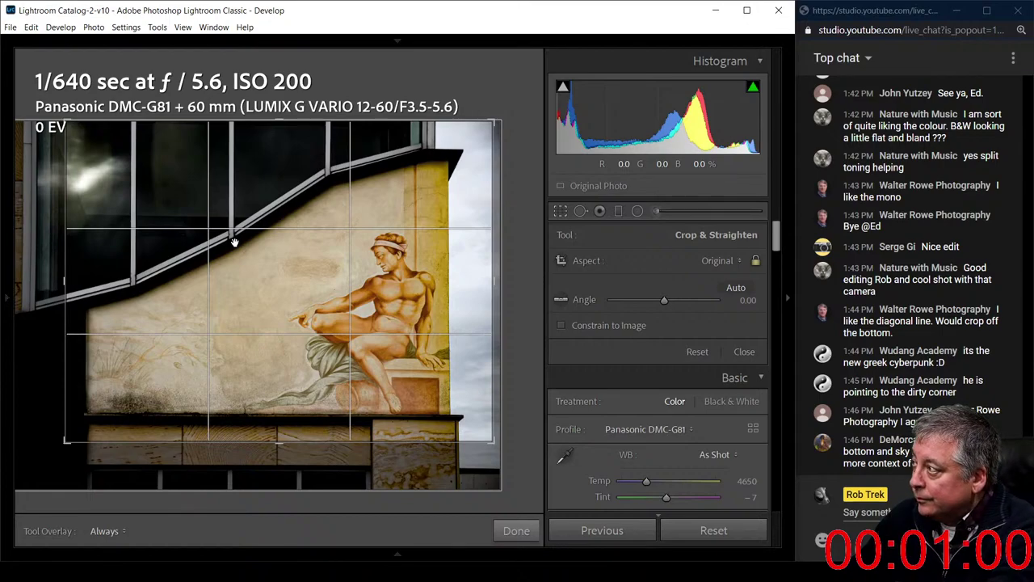
- Check the composition against the diagonal, golden-ratio and spiral crop guides, return to the thirds grid and apply the crop
key("o")
key("o")
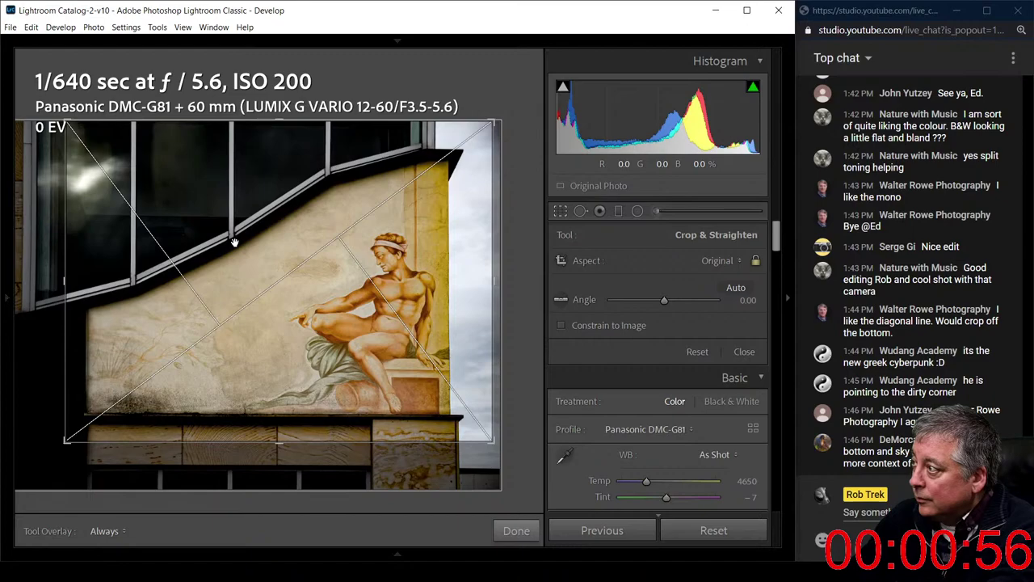
key("o")
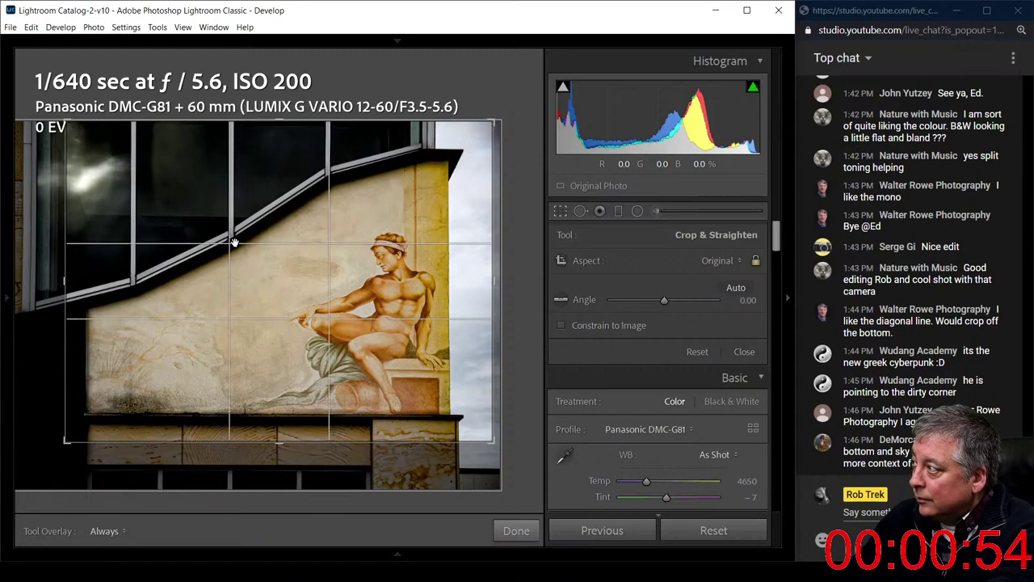
key("o")
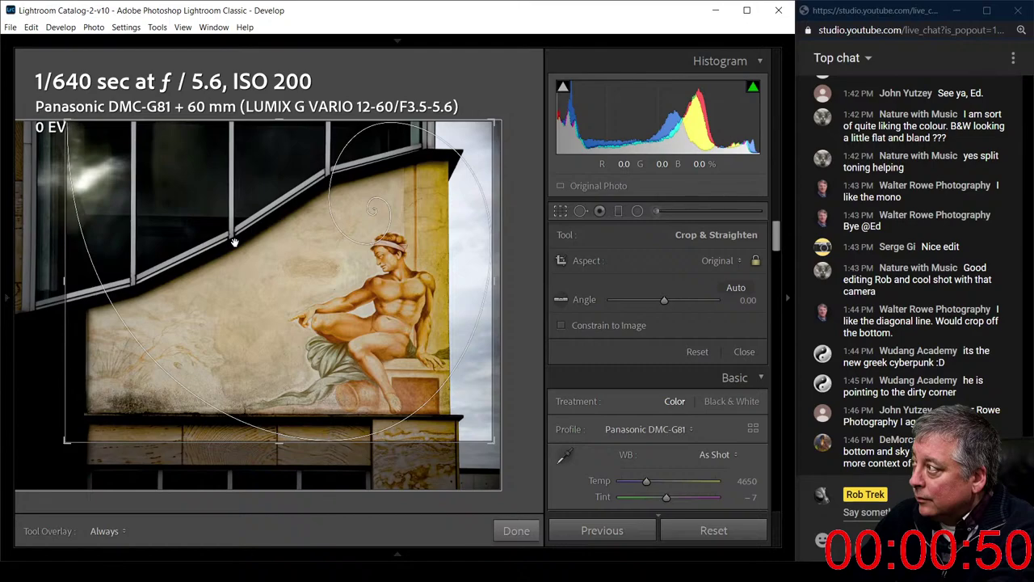
key("o")
key("o")
key("o")
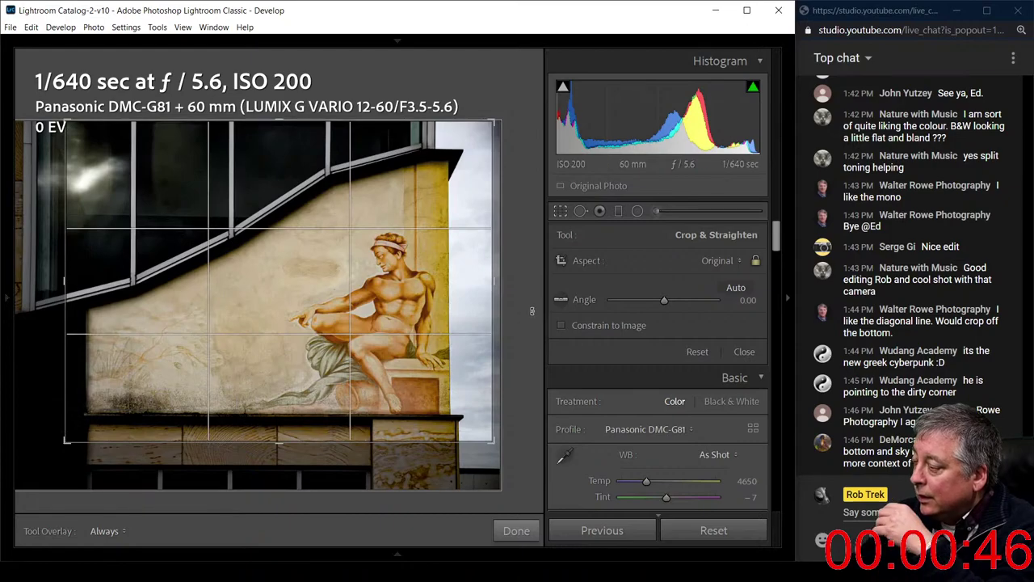
key("Return")
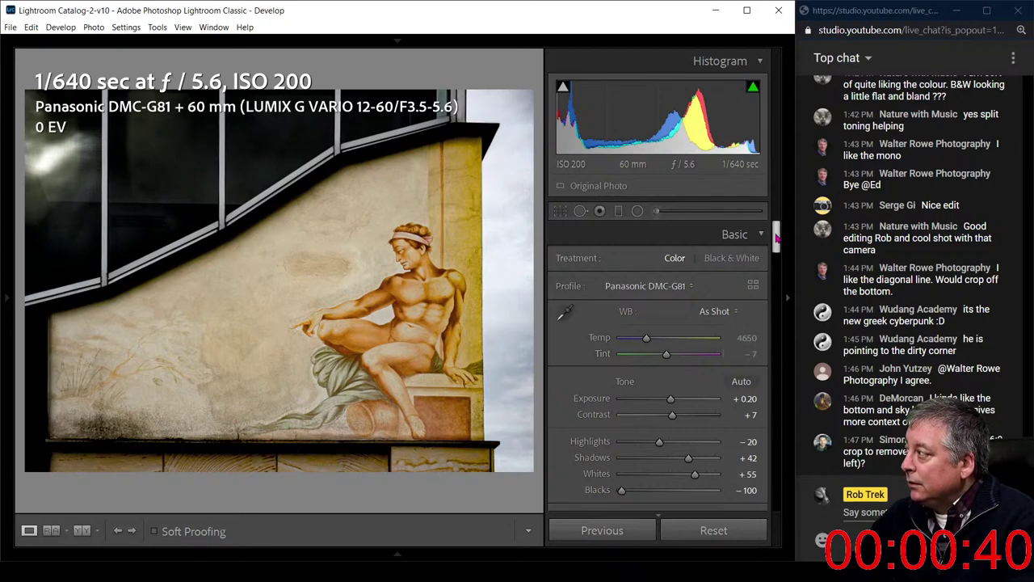
- Cool the mural photo's white balance by setting Temp to 4400
left_click_drag(776, 236, 776, 252)
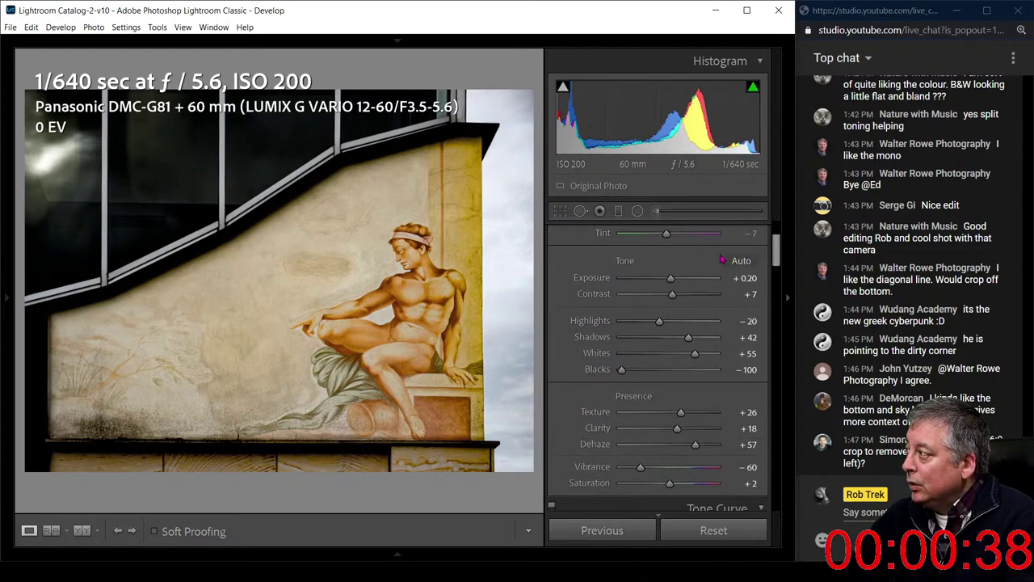
scroll(675, 299, "up", 3)
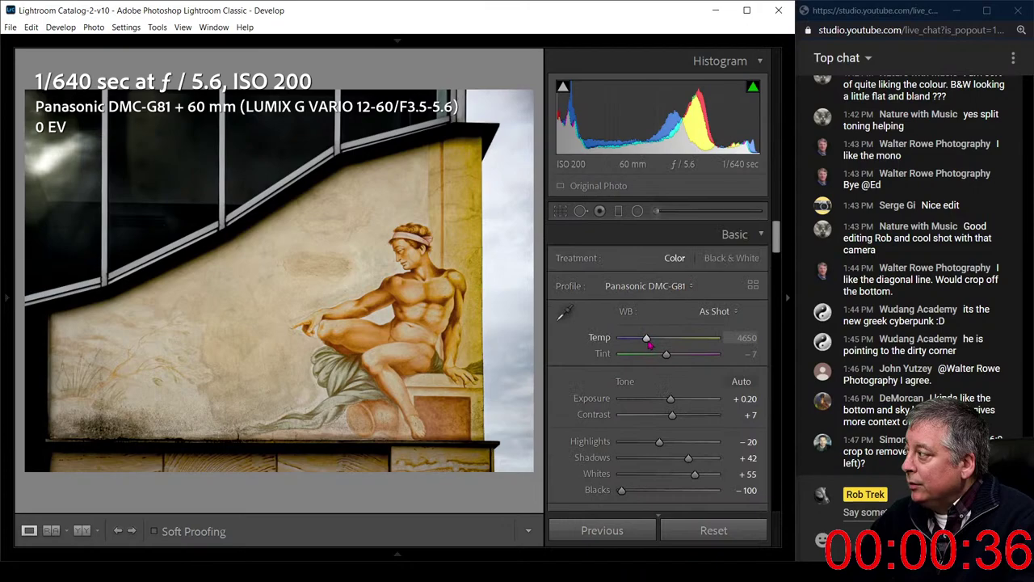
left_click_drag(648, 343, 647, 343)
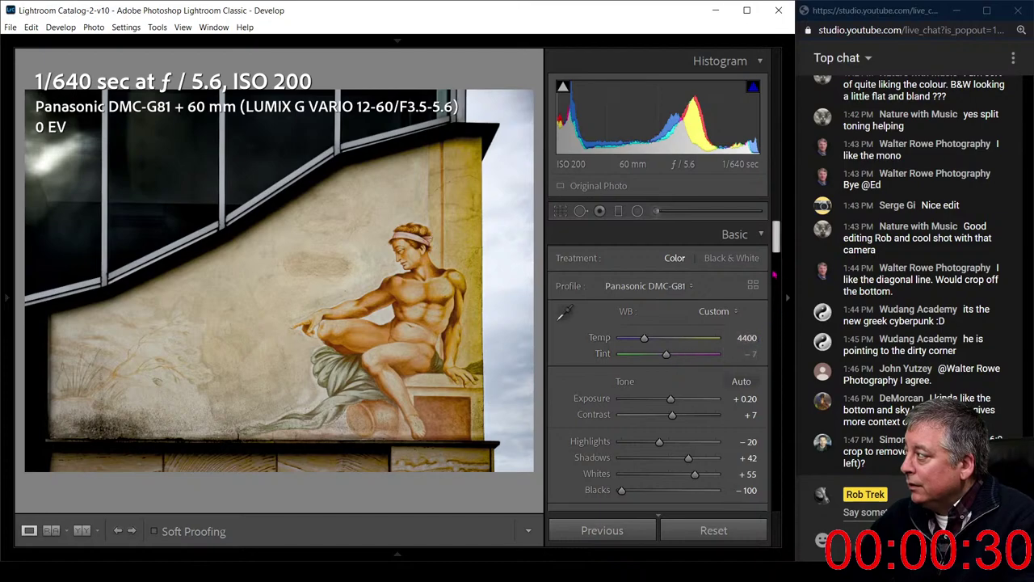
scroll(774, 275, "down", 3)
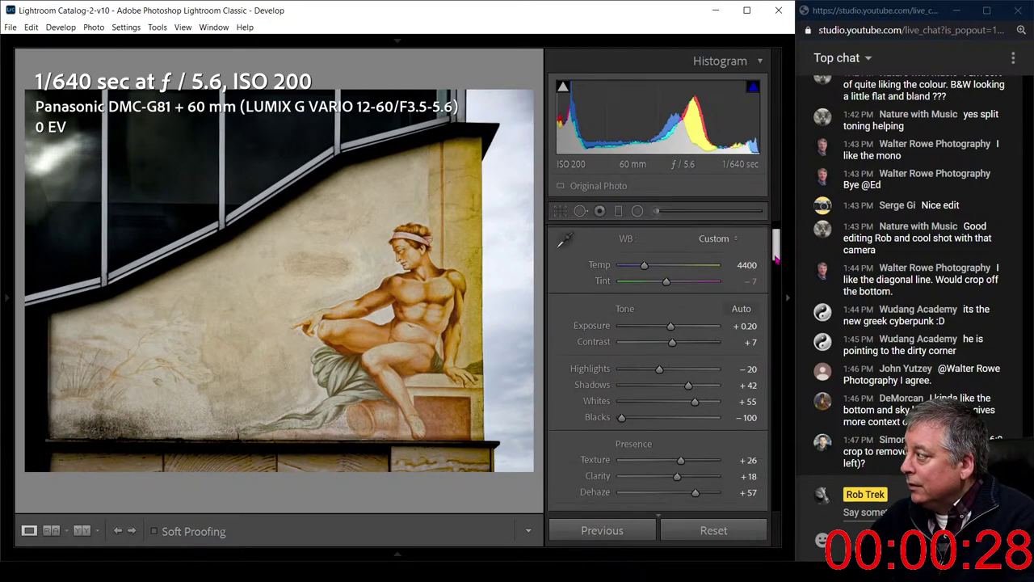
scroll(775, 258, "down", 2)
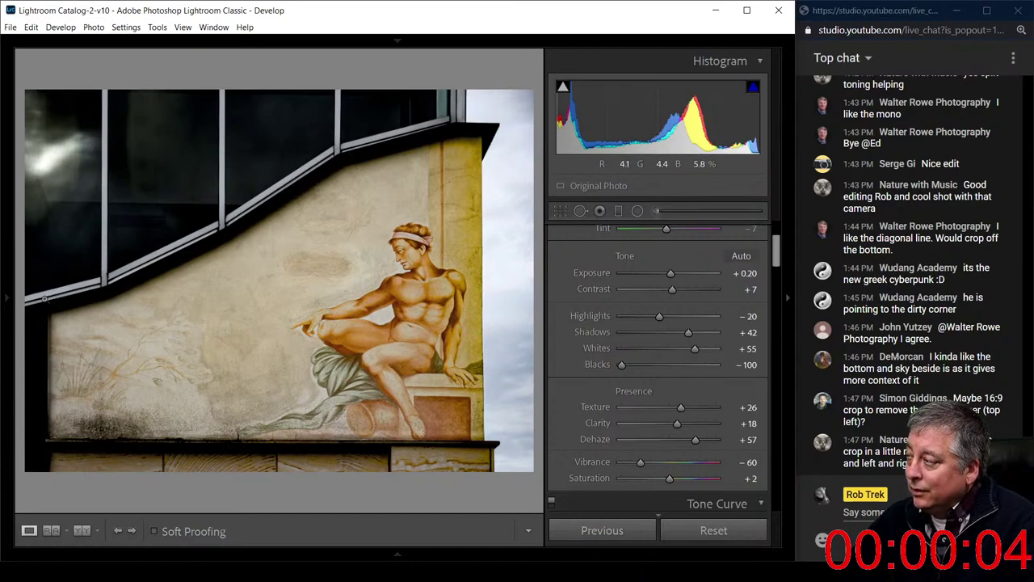
- Try a 16 x 9 crop on the mural photo, shifting the image up within the frame, and preview it full screen
key("r")
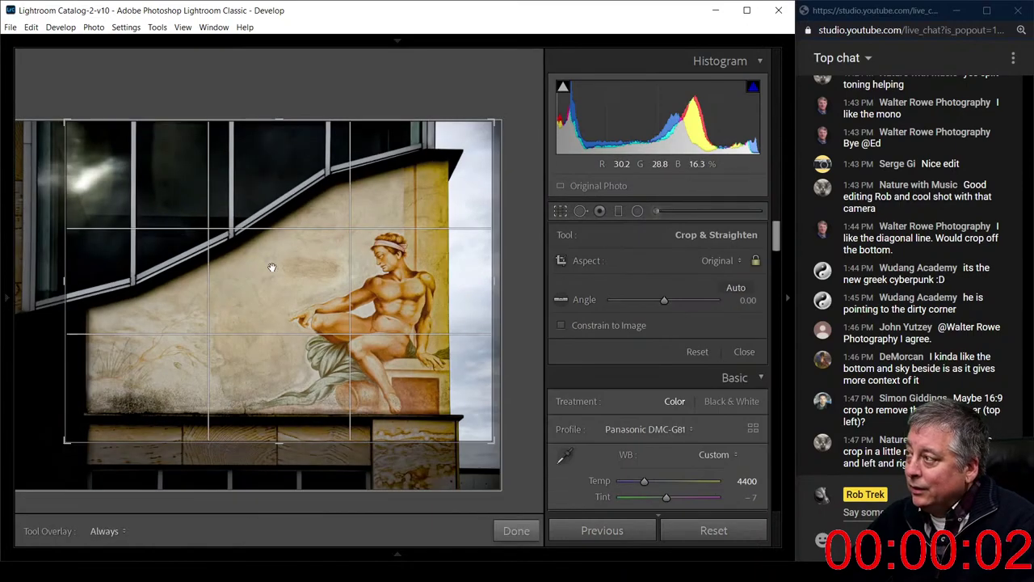
left_click(719, 260)
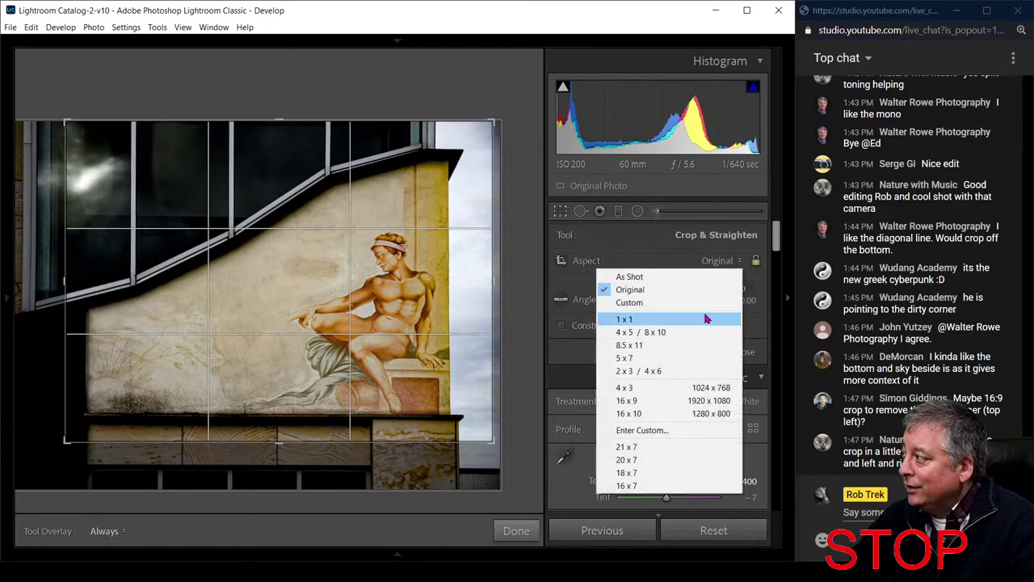
left_click(694, 407)
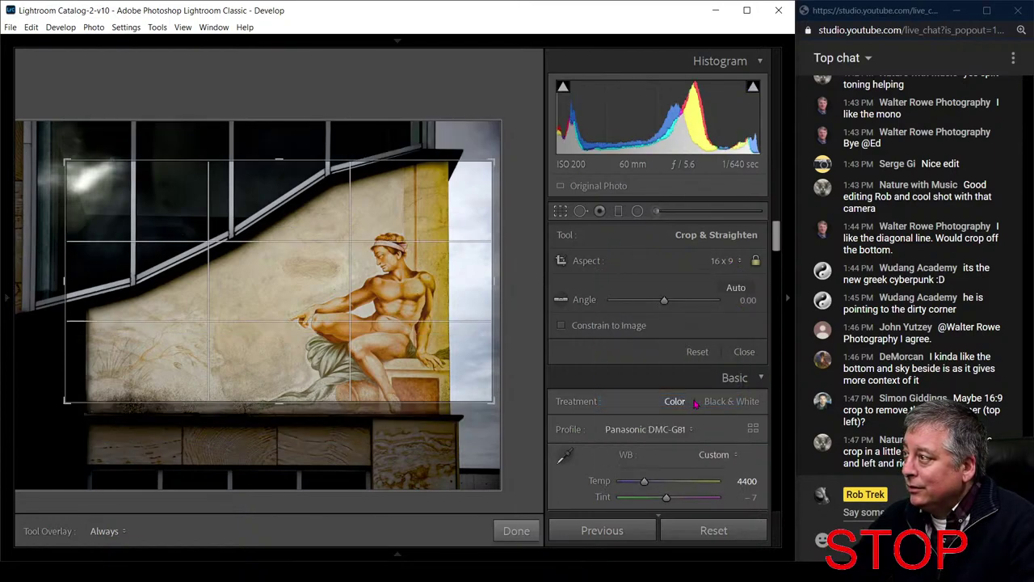
left_click_drag(459, 280, 486, 247)
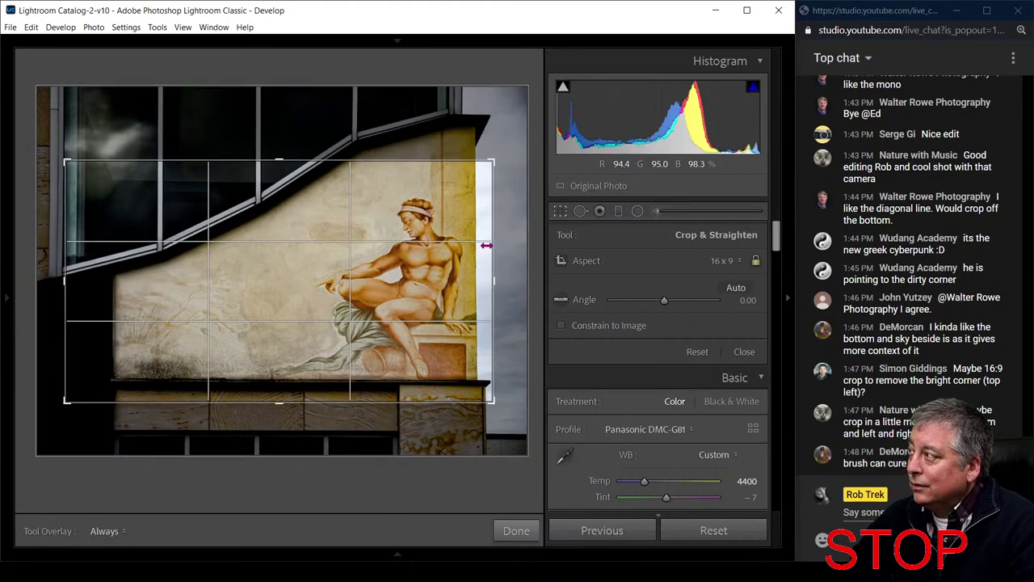
key("Return")
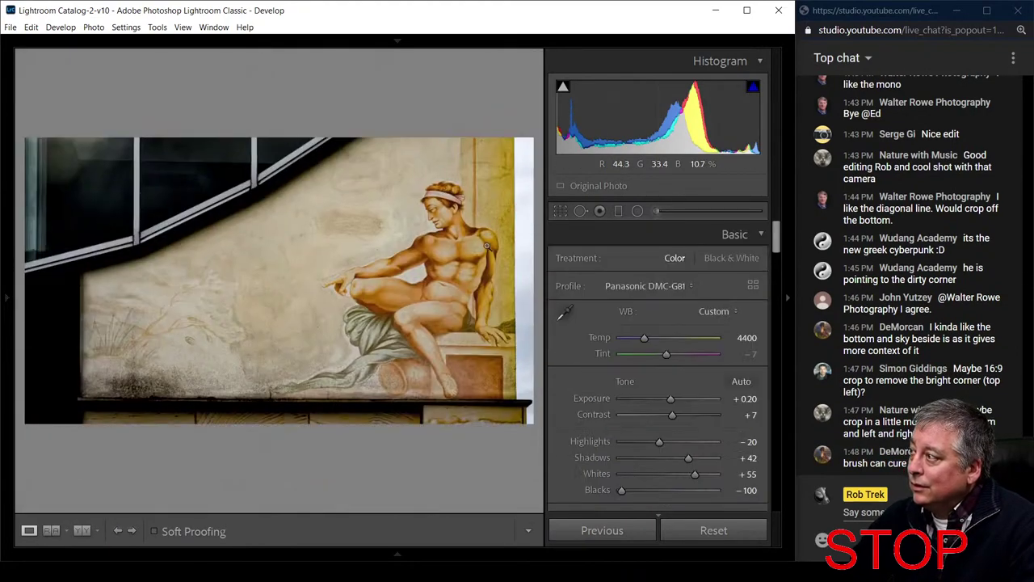
key("ctrl+Return")
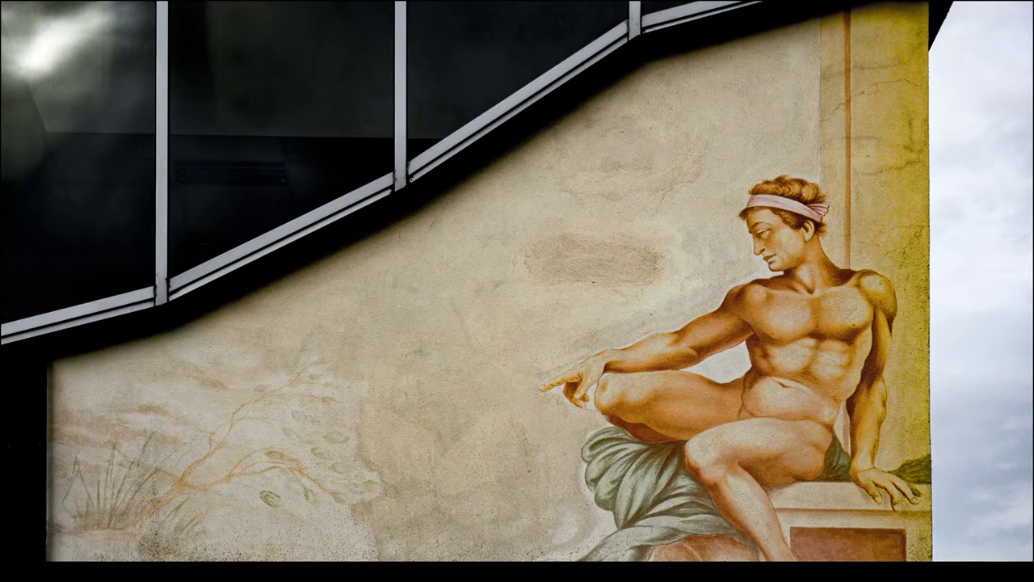
key("Escape")
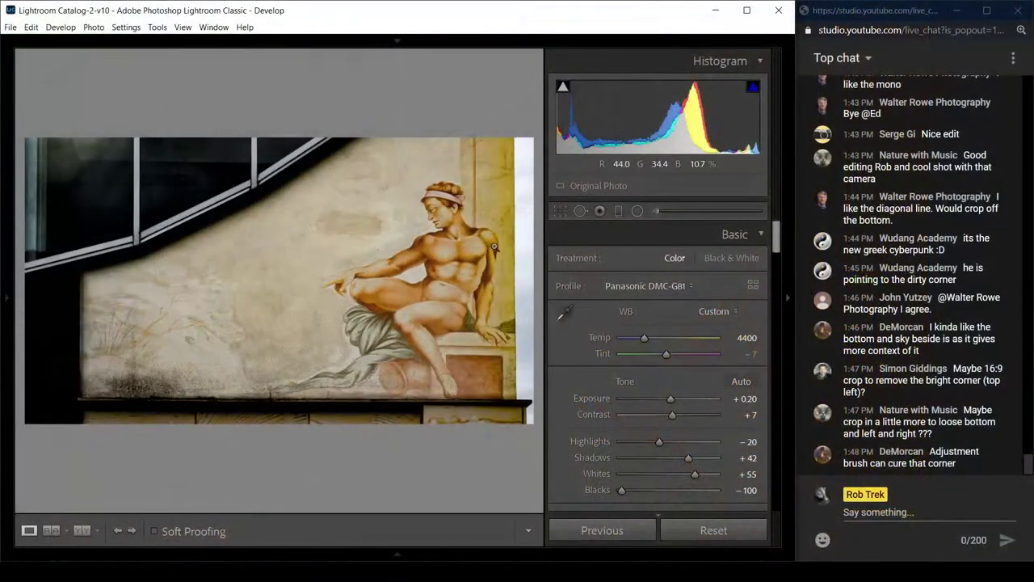
- Undo the 16 x 9 crop back to the original-ratio crop, apply it and check the mural photo full screen
key("r")
left_click_drag(449, 215, 428, 269)
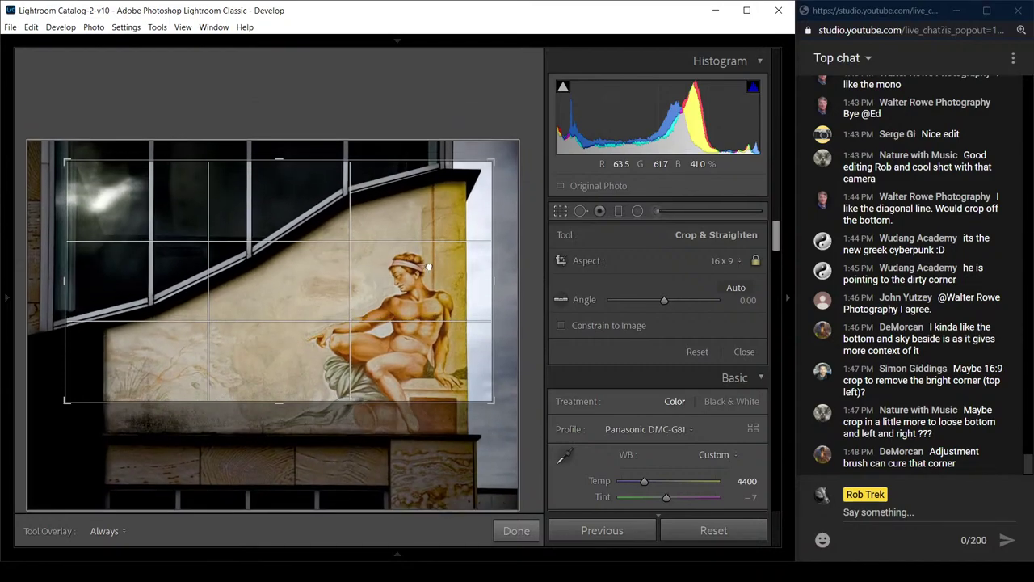
key("ctrl+z")
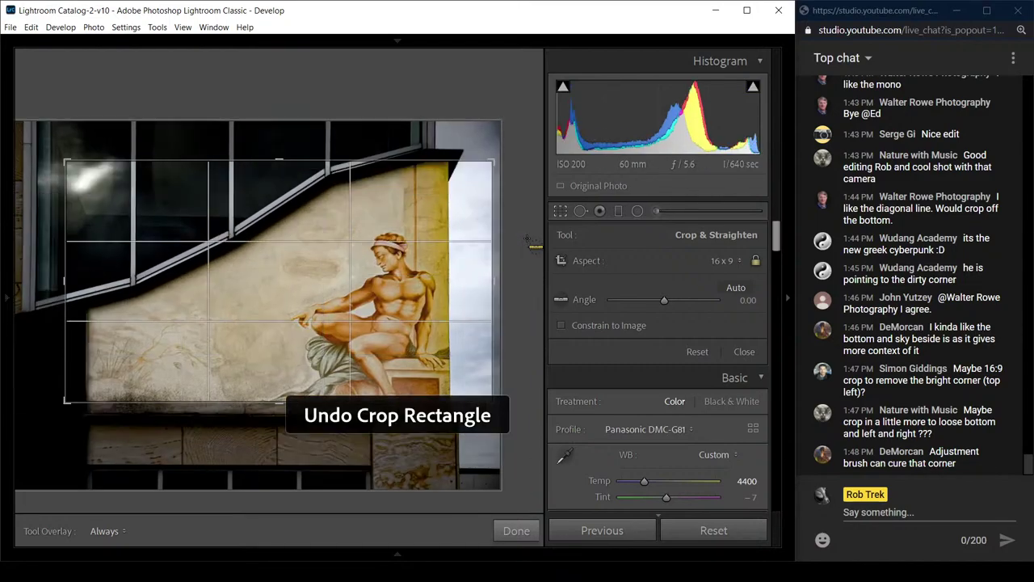
key("ctrl+z")
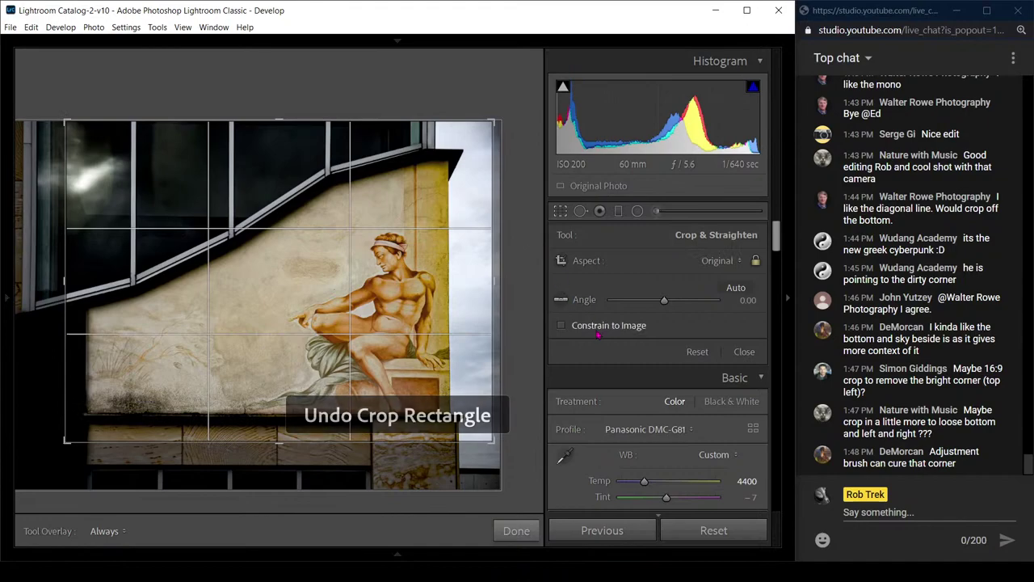
key("Return")
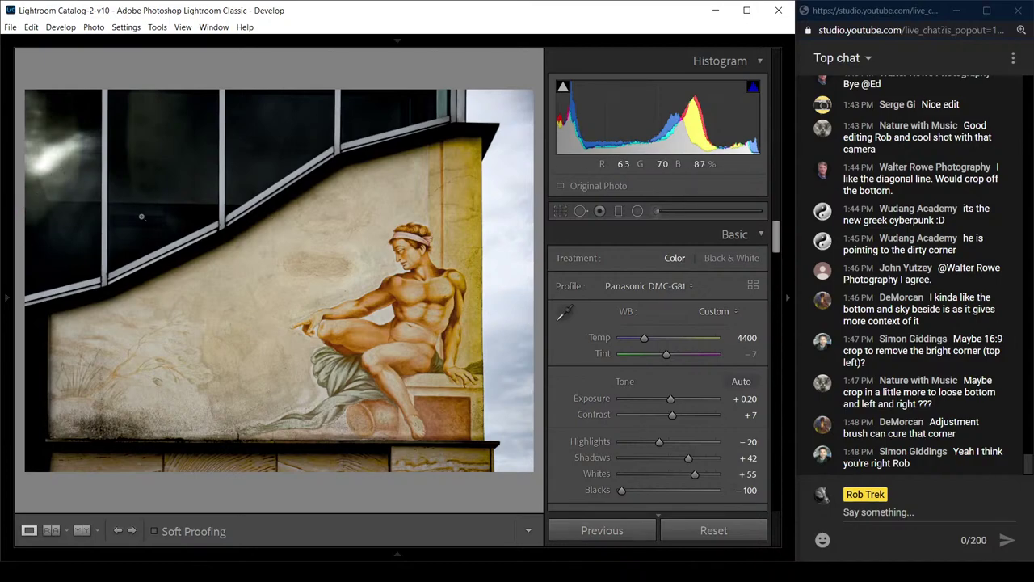
key("f")
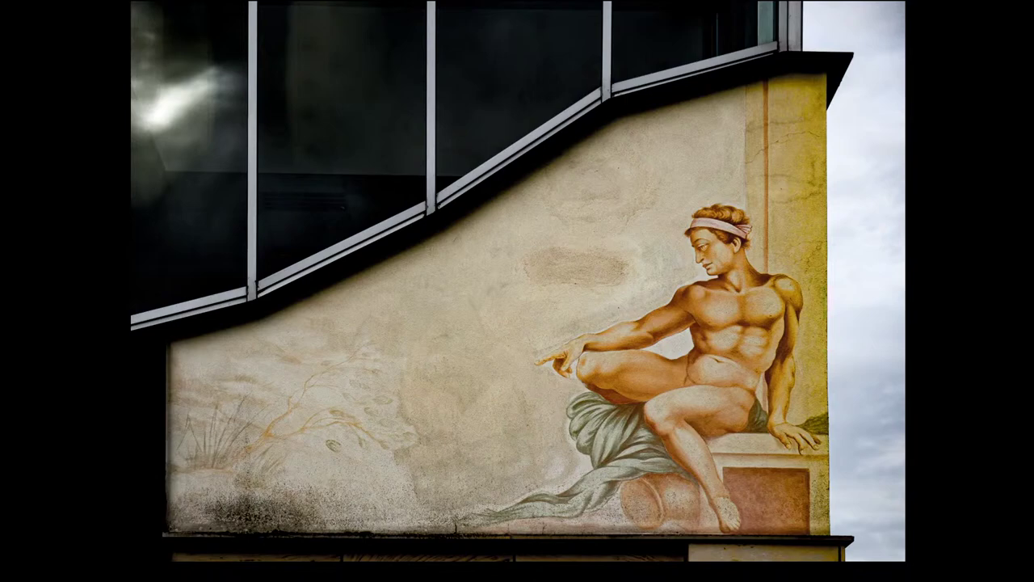
key("f")
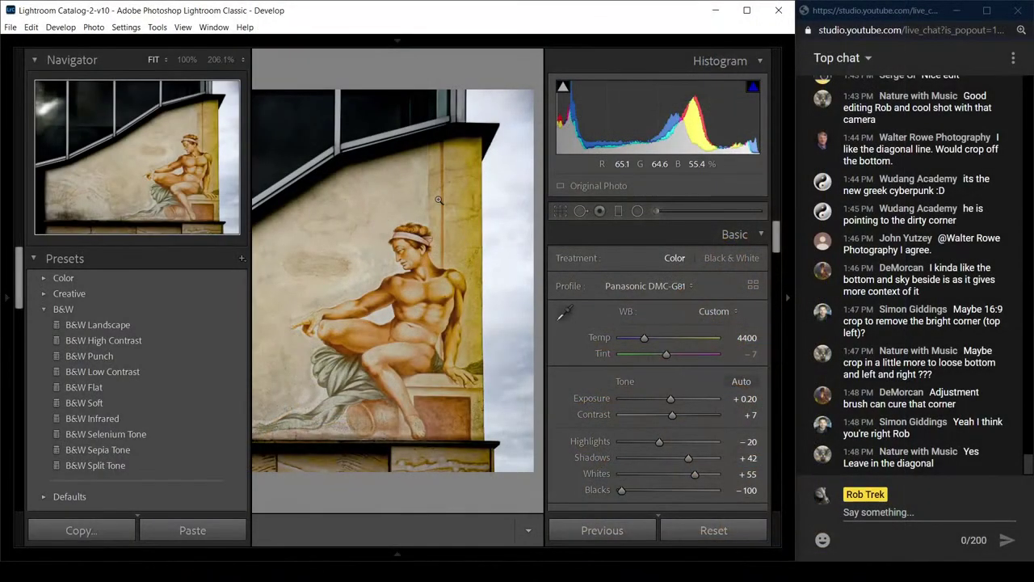
- Clone out the bright reflection in the upper-left window pane using overlapping spot removal strokes sourced from the darker glass
left_click(596, 213)
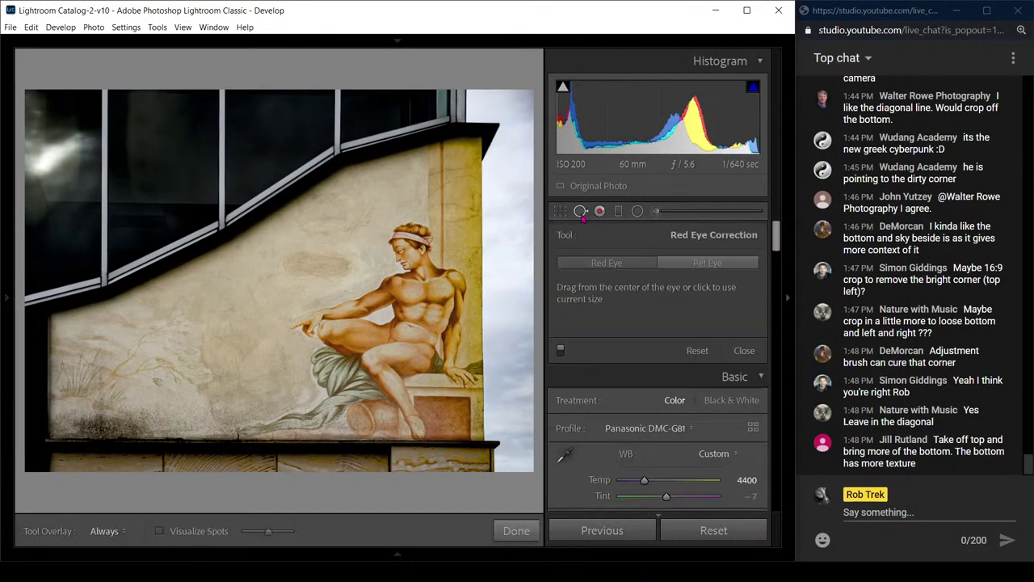
left_click(581, 212)
left_click(708, 235)
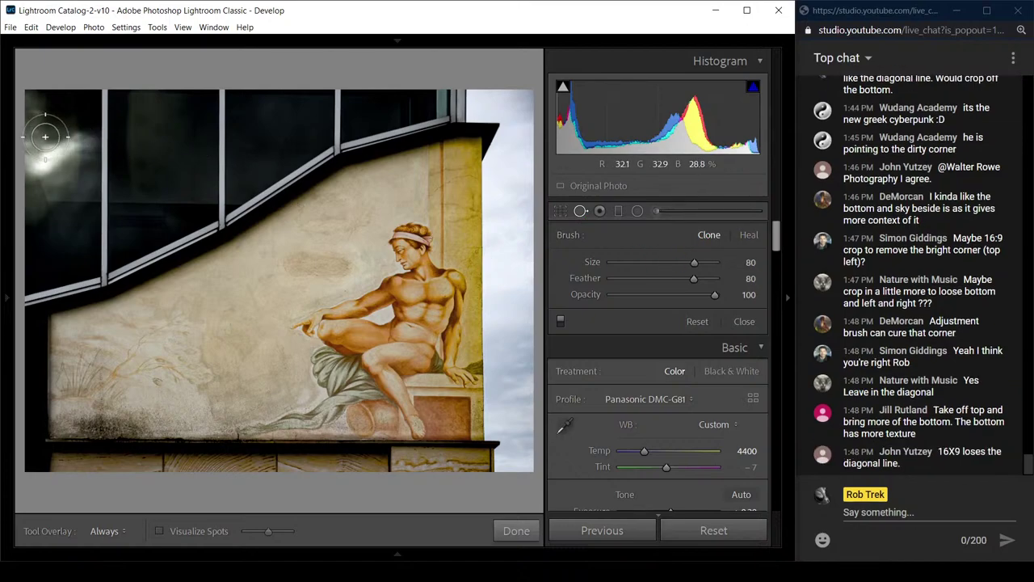
scroll(54, 128, "up", 3)
mouse_move(54, 123)
left_mouse_down()
mouse_move(51, 111)
mouse_move(40, 185)
mouse_move(65, 129)
mouse_move(63, 162)
left_mouse_up()
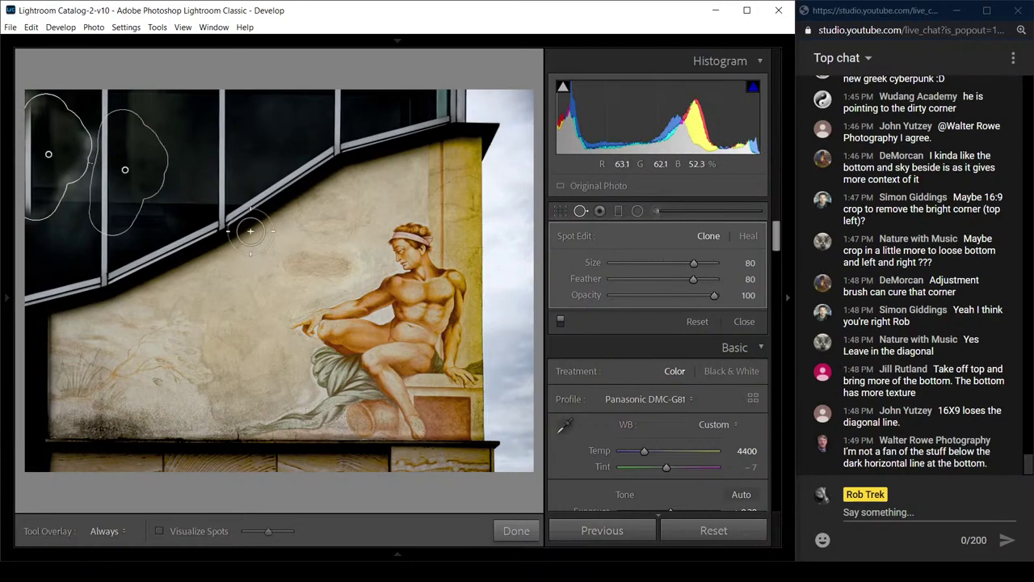
left_click_drag(155, 165, 186, 153)
mouse_move(64, 202)
left_mouse_down()
mouse_move(70, 149)
mouse_move(95, 113)
mouse_move(92, 186)
left_mouse_up()
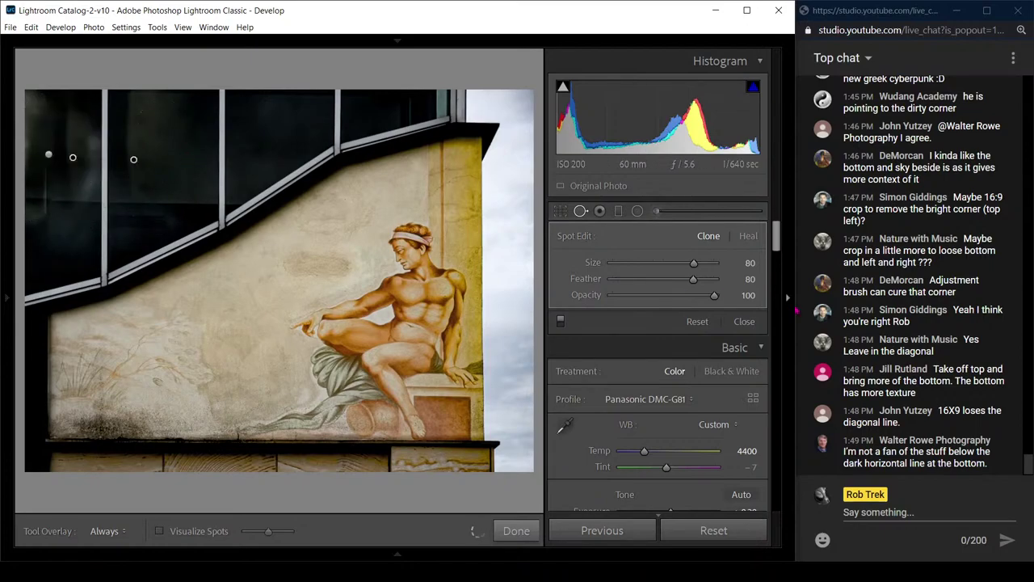
left_click(580, 210)
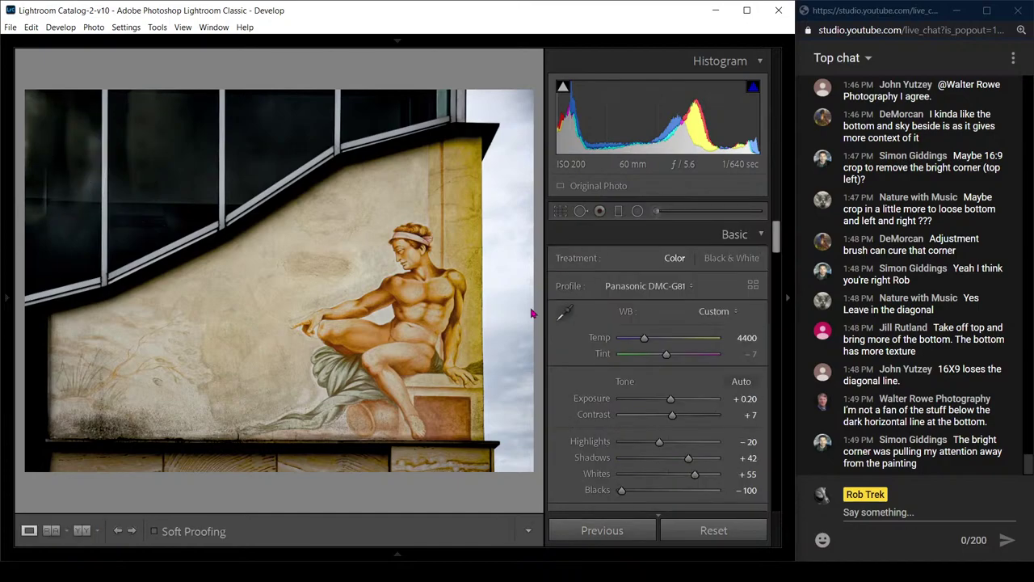
- Open the owl mural photo from the library grid and overlay its exposure, camera and lens information
key("g")
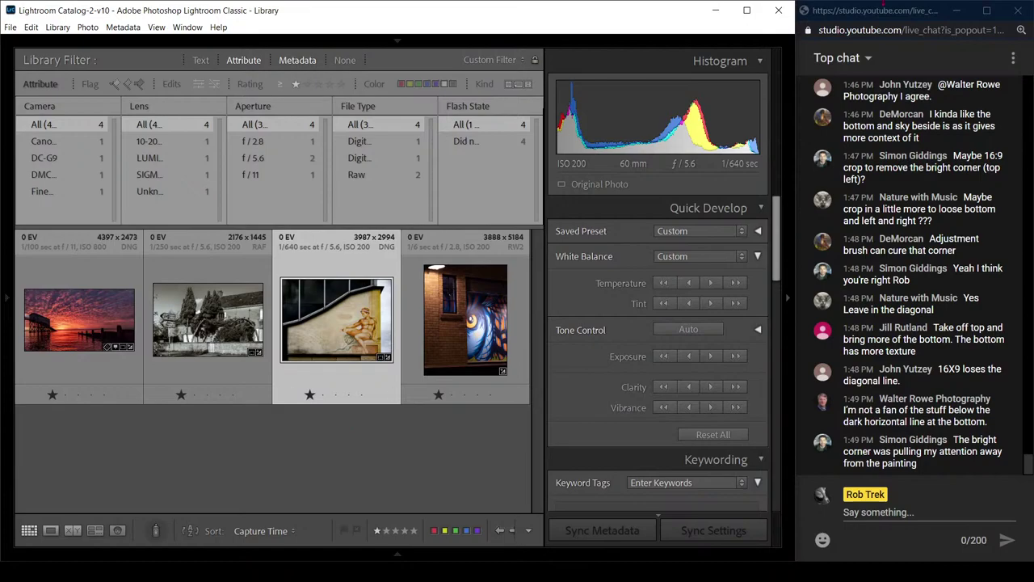
double_click(478, 299)
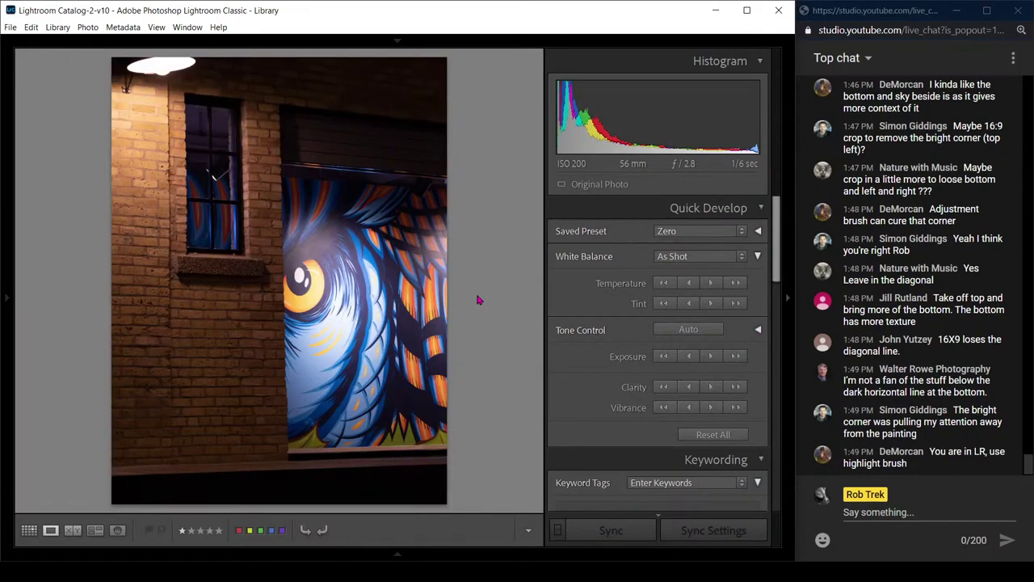
key("i")
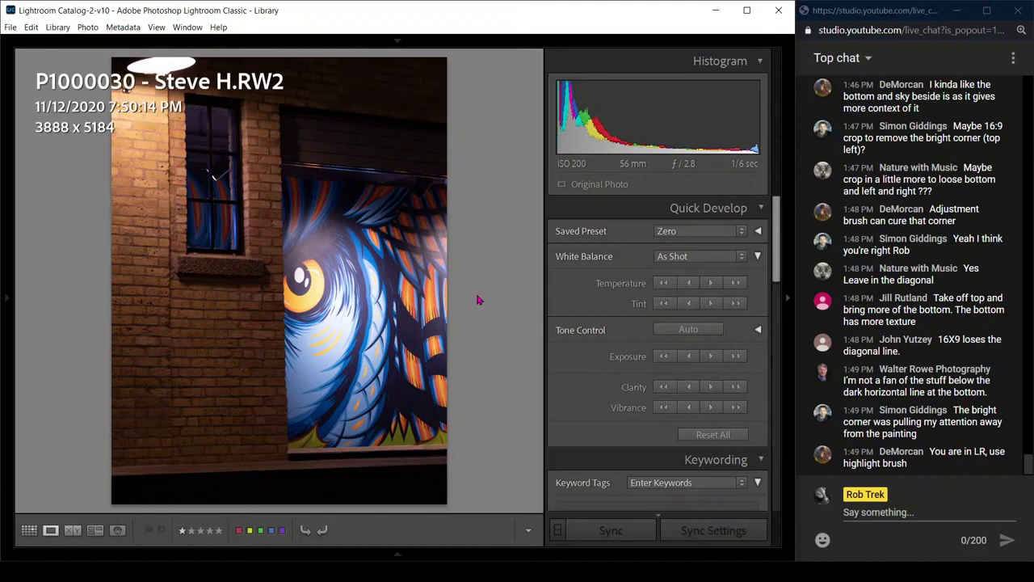
key("i")
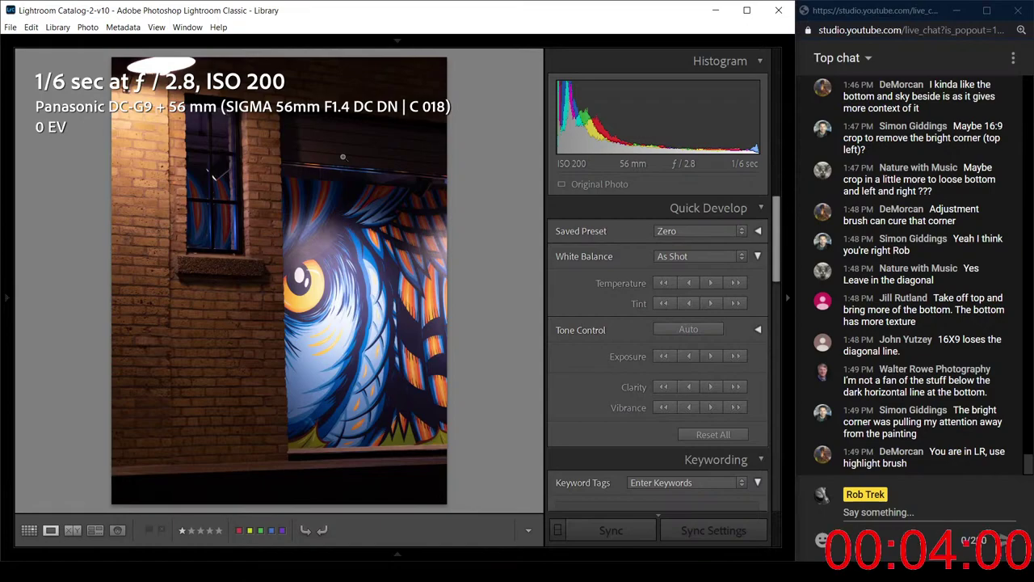
- Take the owl mural photo into Develop and correct its perspective with Auto Upright
key("d")
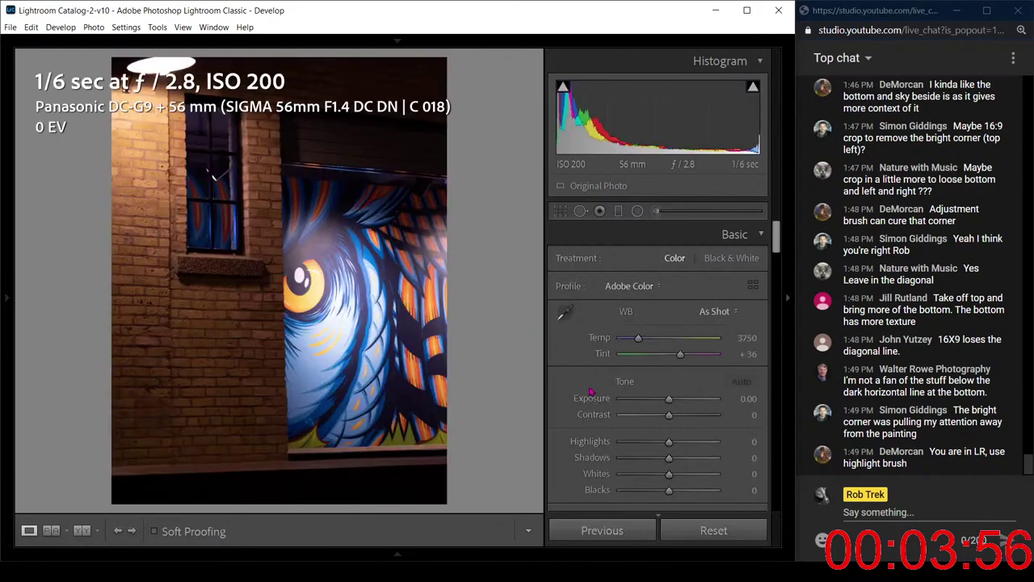
left_click_drag(775, 234, 764, 444)
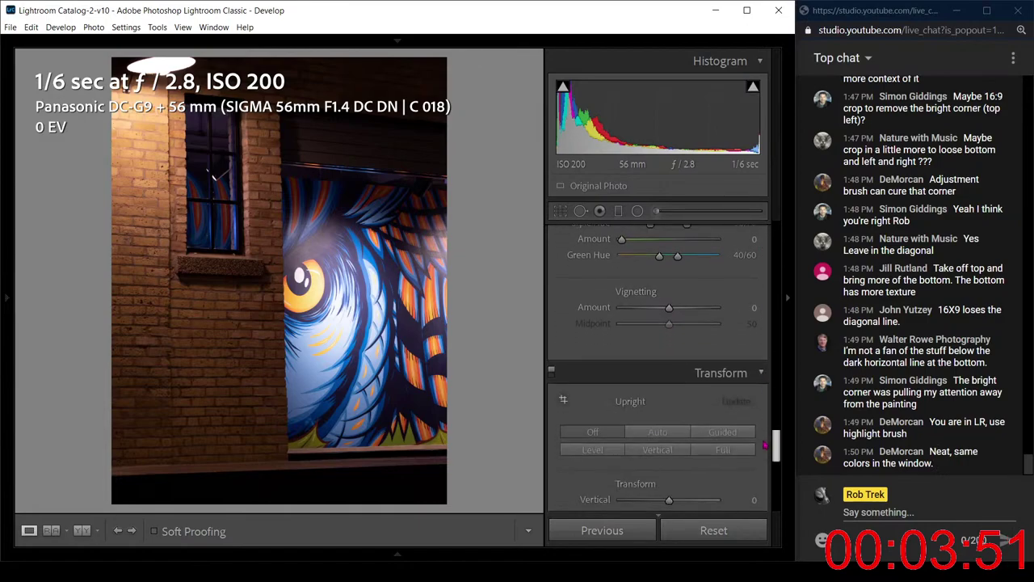
left_click(658, 430)
- Crop the owl photo tightly around the window and the owl's eye, keeping the original aspect ratio
key("r")
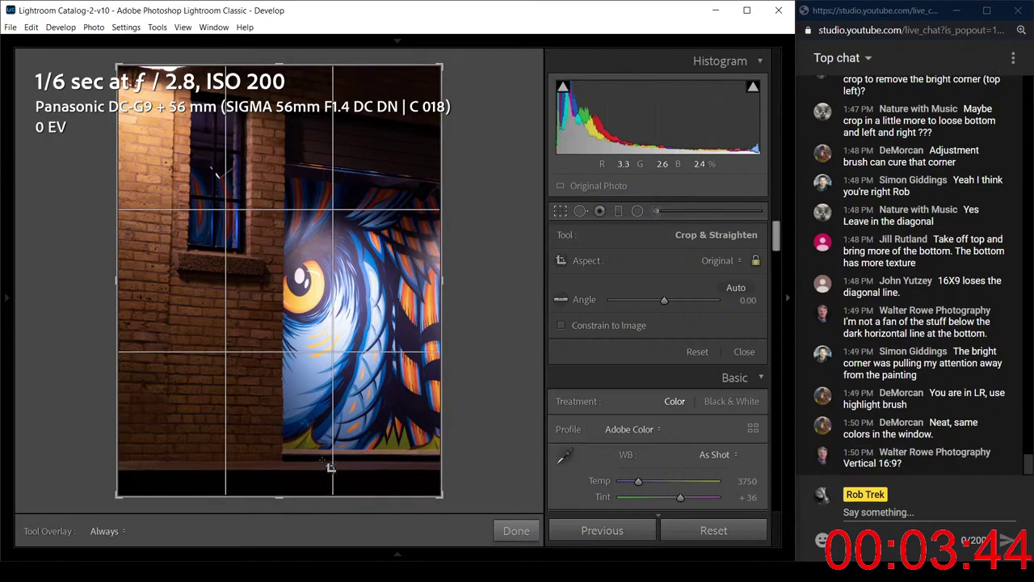
left_click_drag(118, 66, 170, 123)
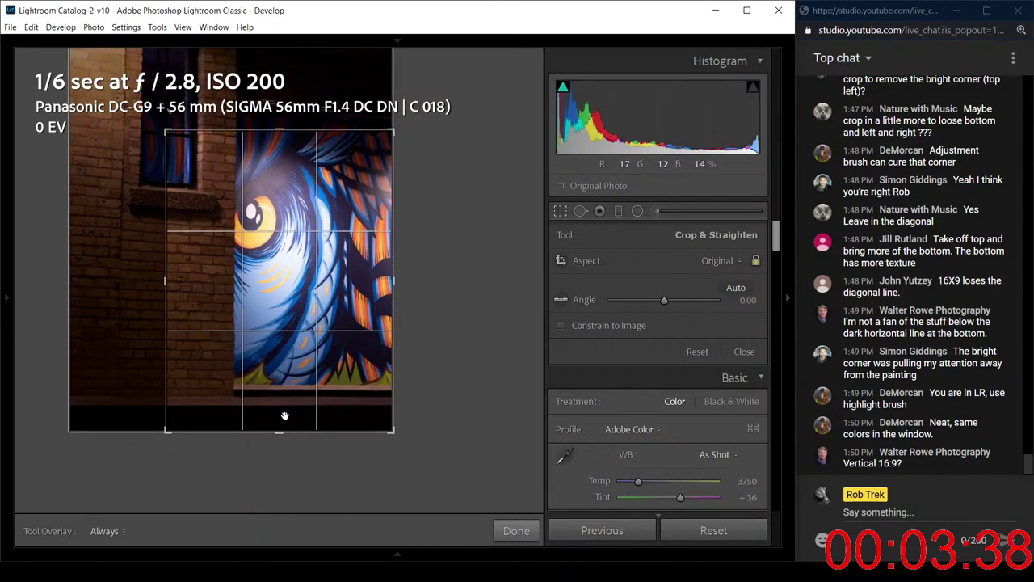
left_click_drag(284, 430, 283, 405)
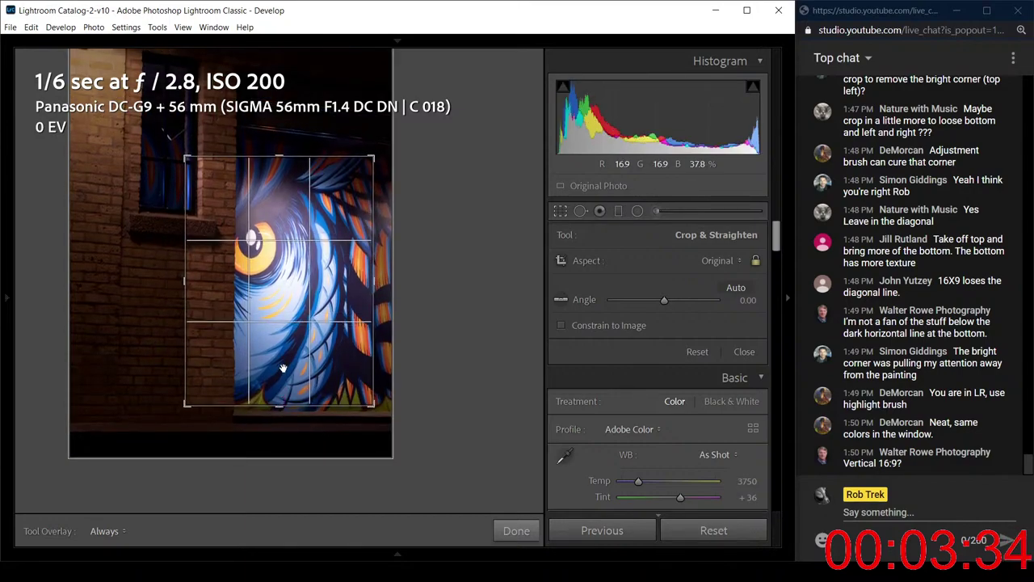
key("r")
key("r")
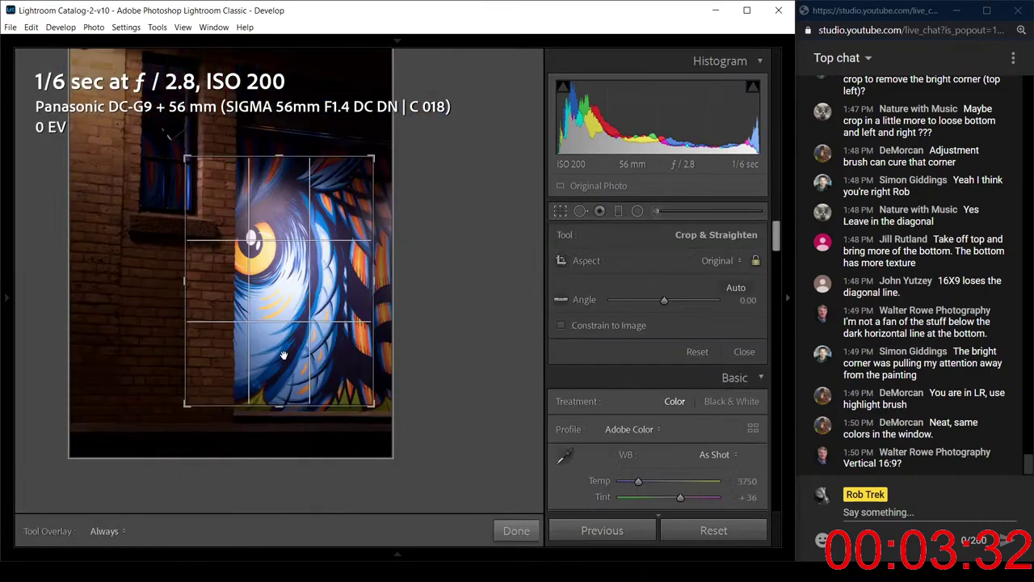
left_click_drag(284, 355, 321, 426)
key("r")
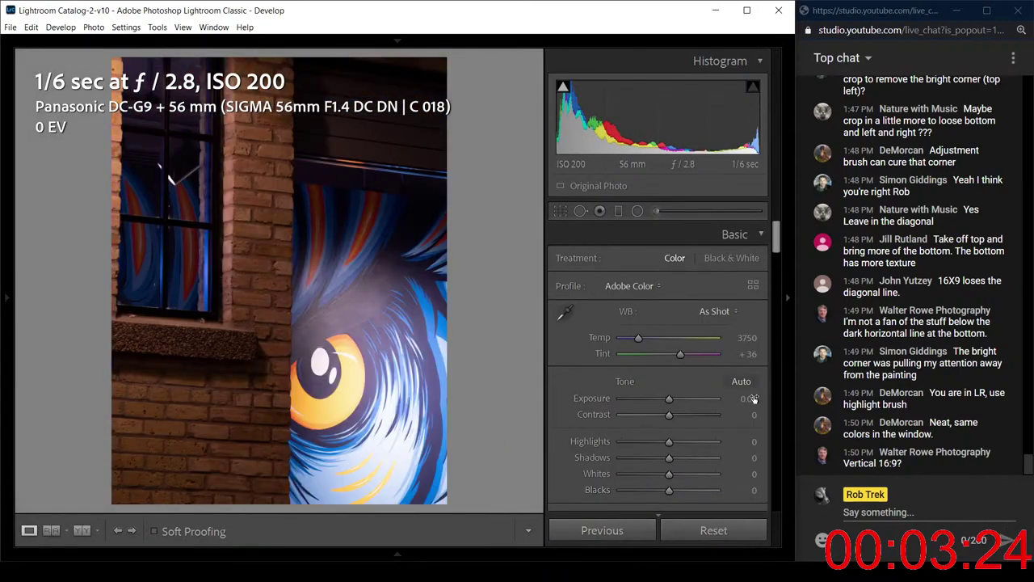
scroll(781, 242, "down", 5)
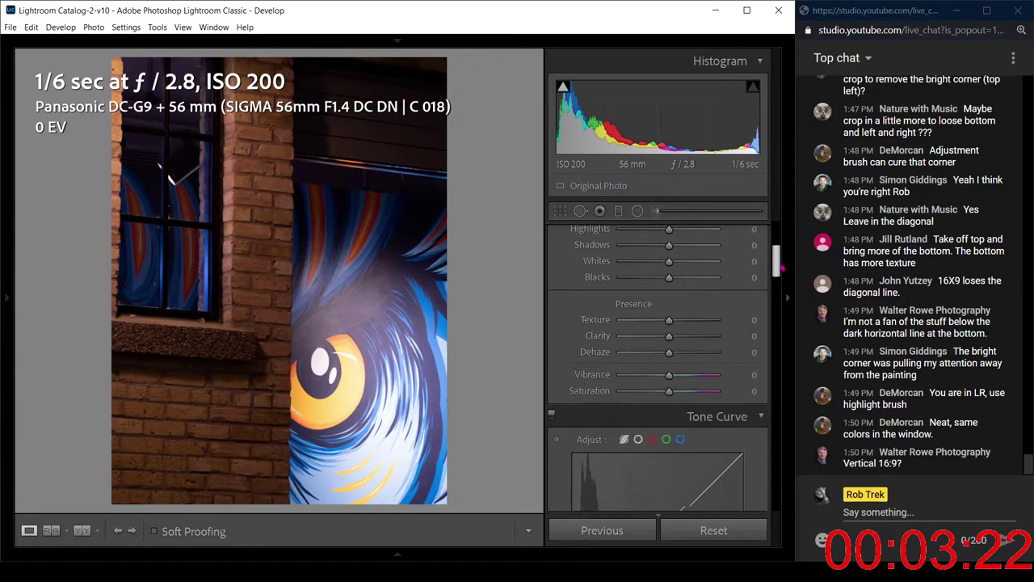
- Loosen the owl photo's crop slightly and reposition the image so the frame sits tighter around the window and eye
key("r")
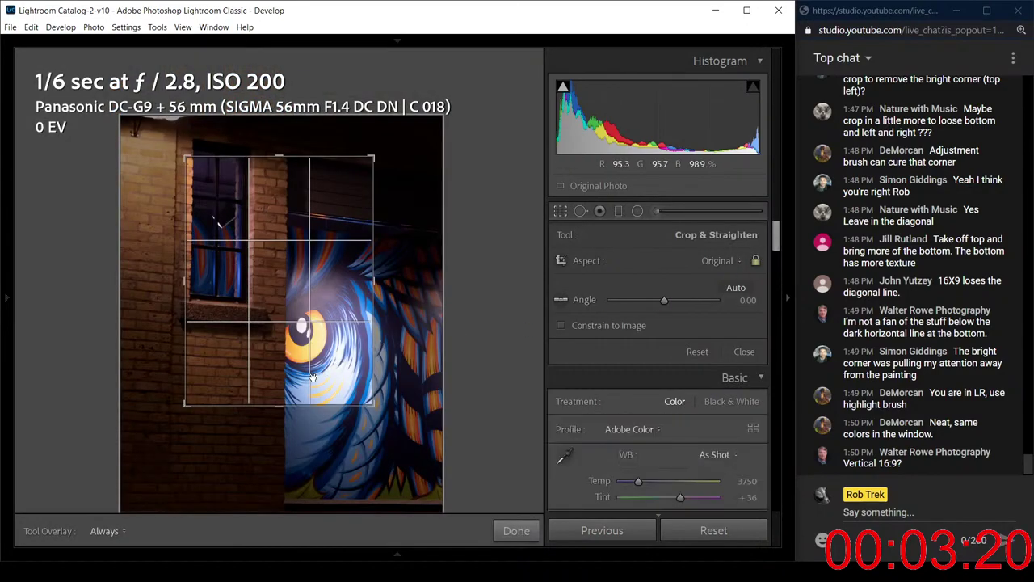
left_click_drag(275, 405, 278, 413)
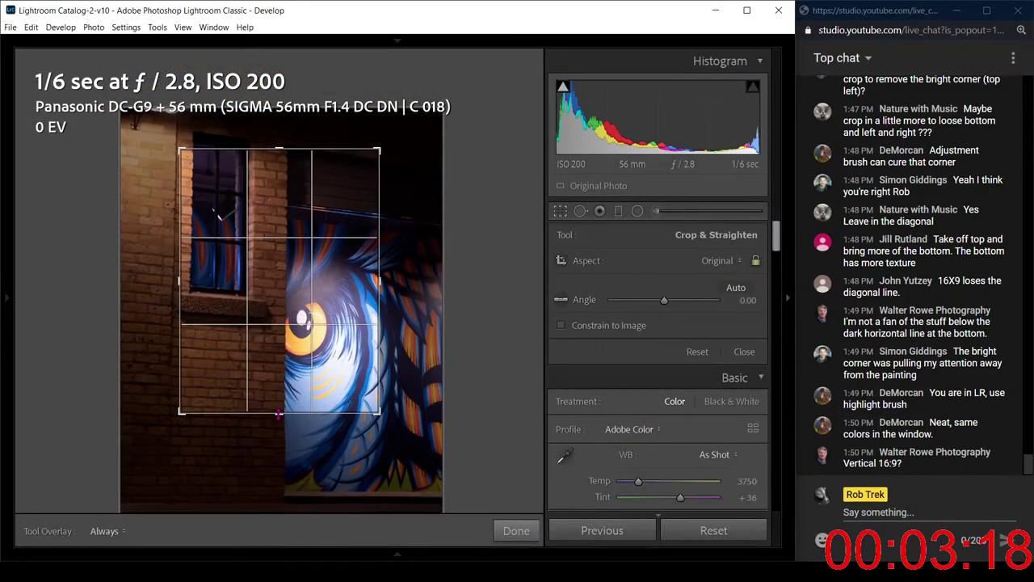
left_click_drag(312, 375, 320, 380)
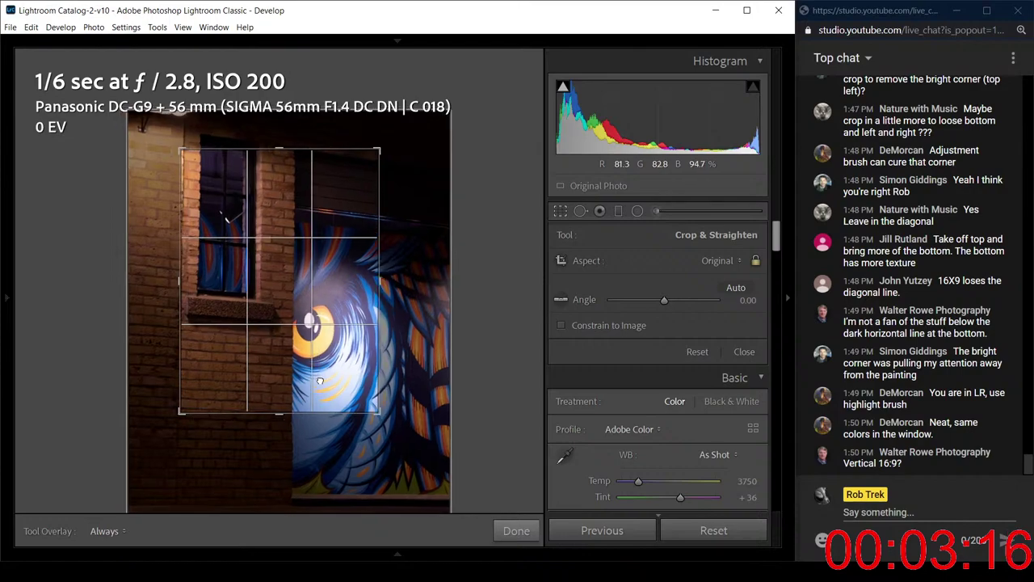
- Fine-tune the owl photo's perspective with Vertical −10 and Rotate −0.3, leaving Horizontal at 0, and close the crop
scroll(568, 418, "down", 15)
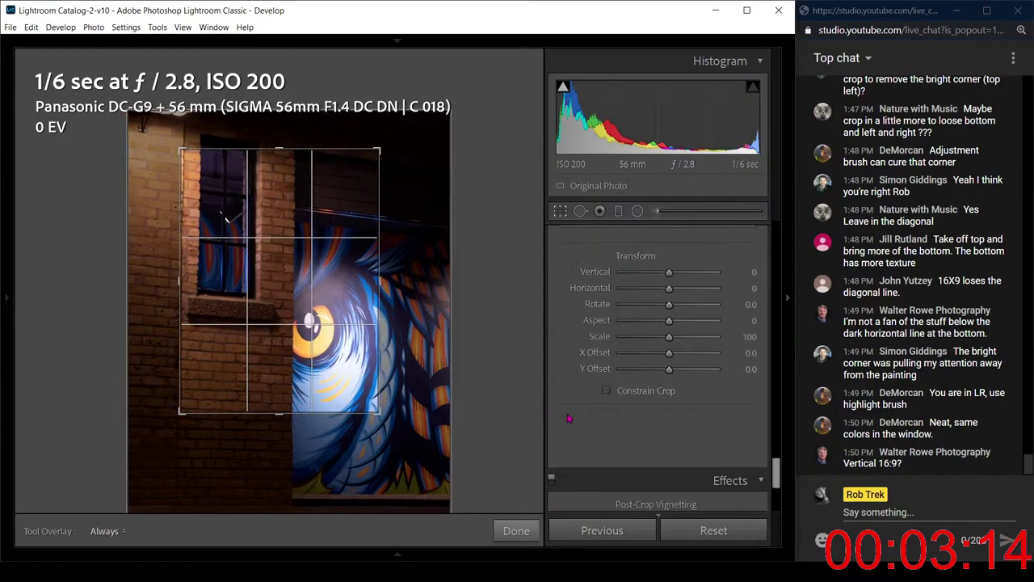
scroll(569, 419, "up", 3)
scroll(571, 421, "down", 1)
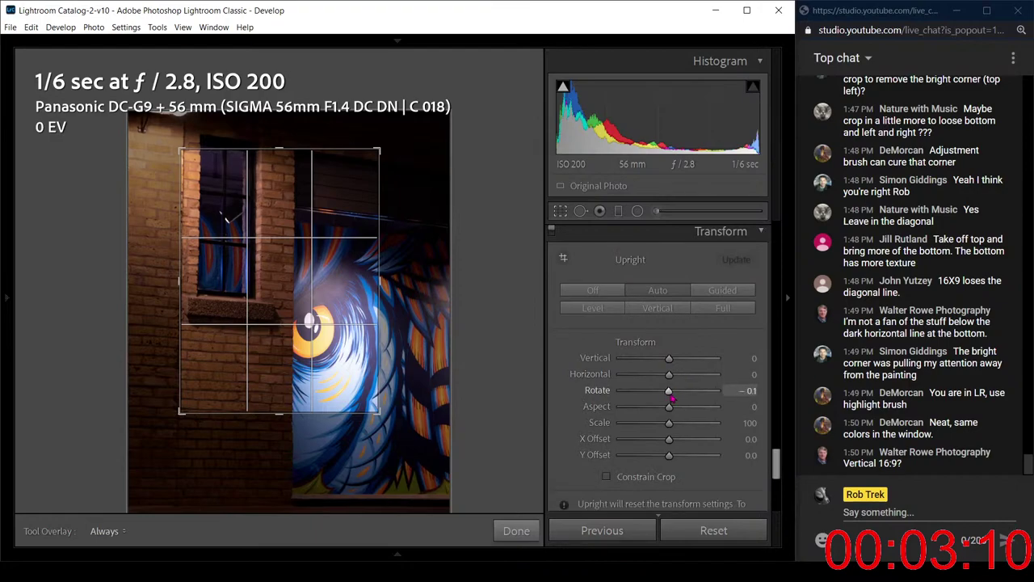
left_click_drag(670, 396, 670, 396)
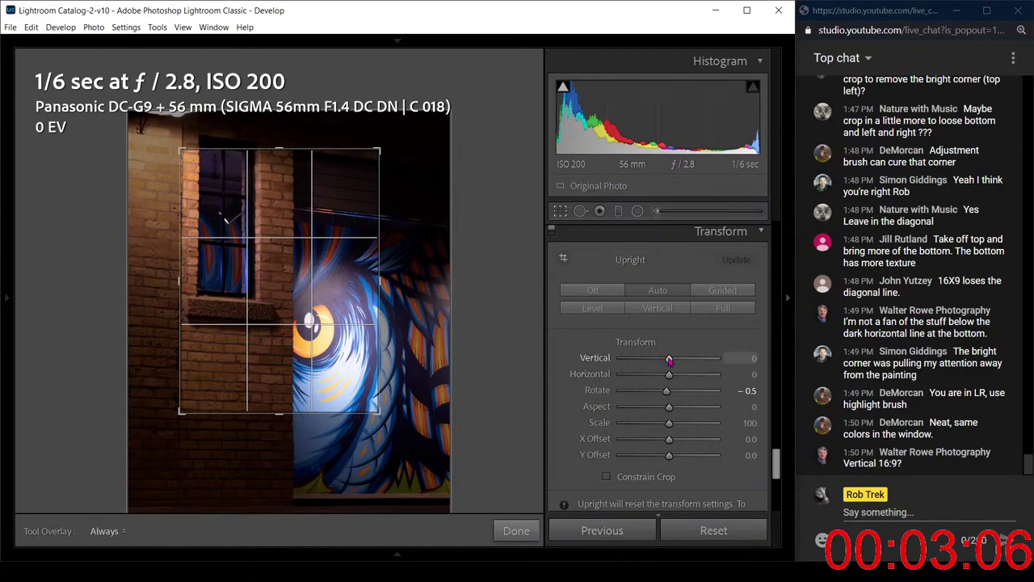
scroll(669, 360, "down", 5)
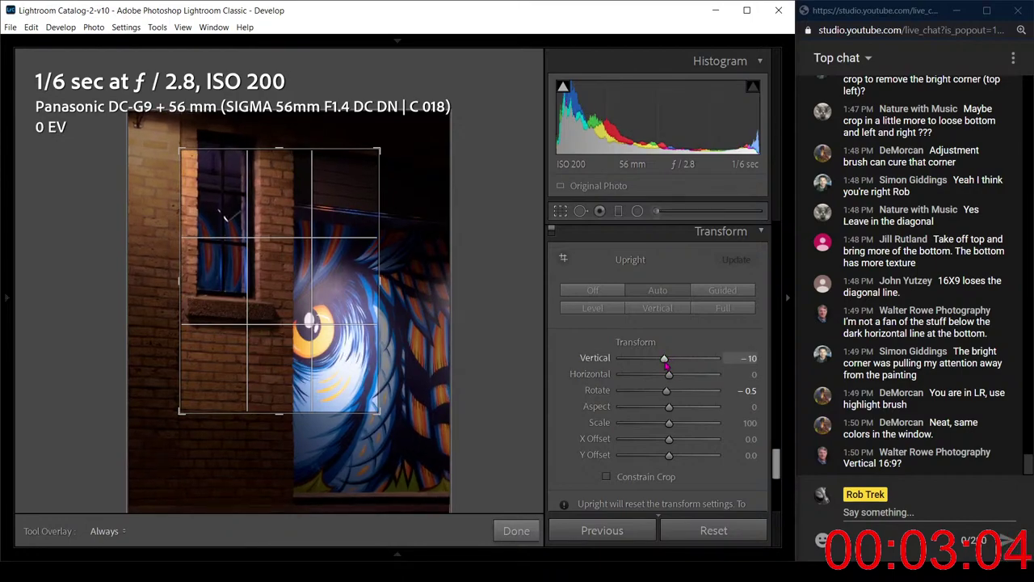
left_click_drag(669, 378, 671, 379)
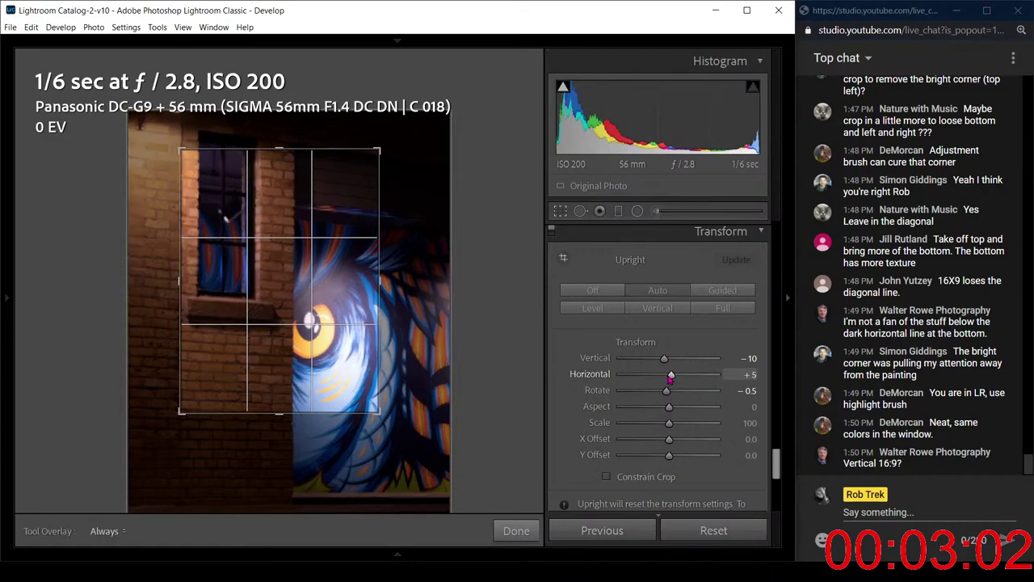
double_click(671, 377)
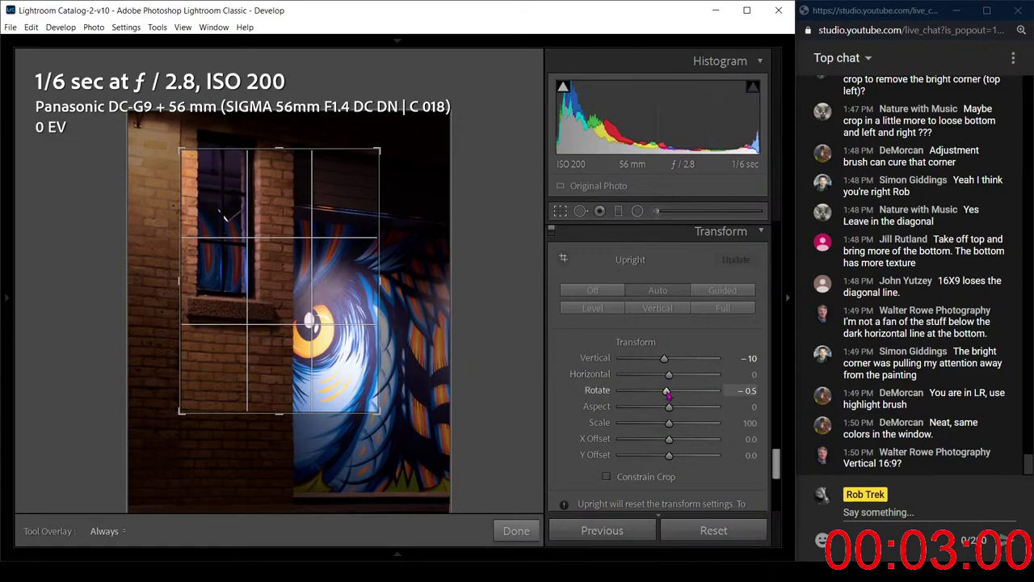
scroll(667, 393, "up", 2)
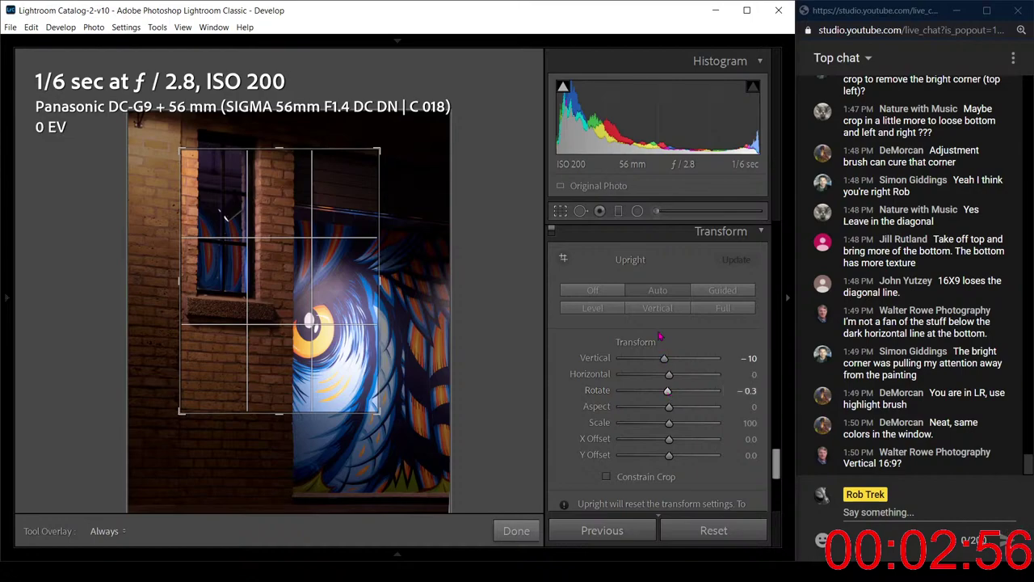
left_click(559, 210)
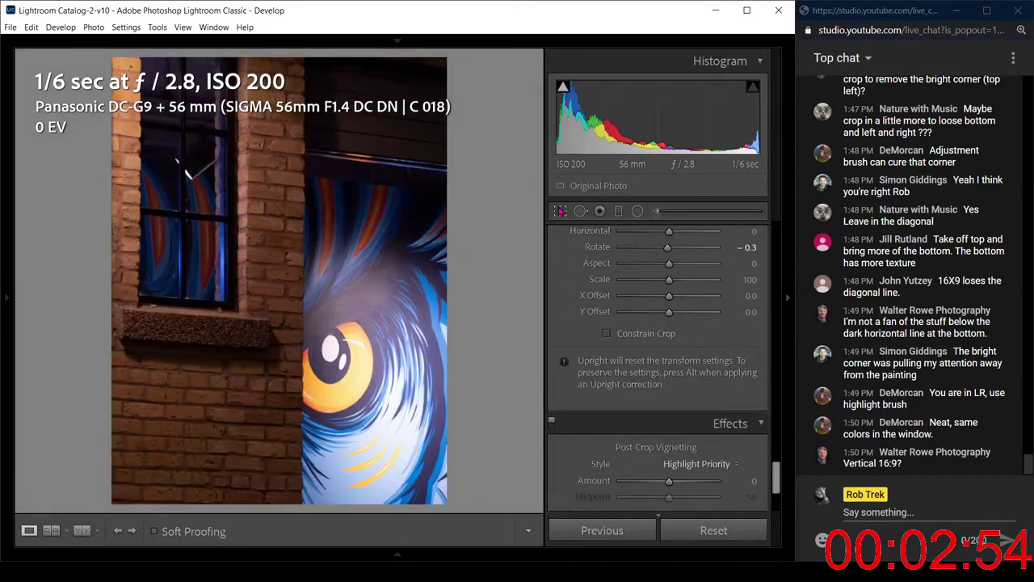
- Enlarge the crop at the original aspect ratio to include the whole window and more of the owl, and apply it
left_click(559, 210)
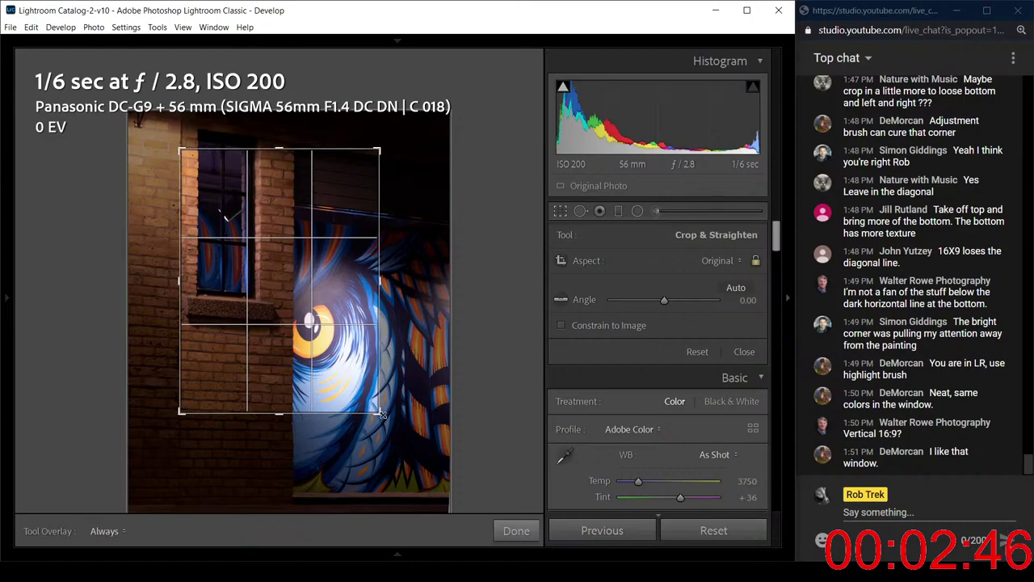
mouse_move(380, 411)
left_mouse_down()
mouse_move(391, 442)
mouse_move(386, 428)
left_mouse_up()
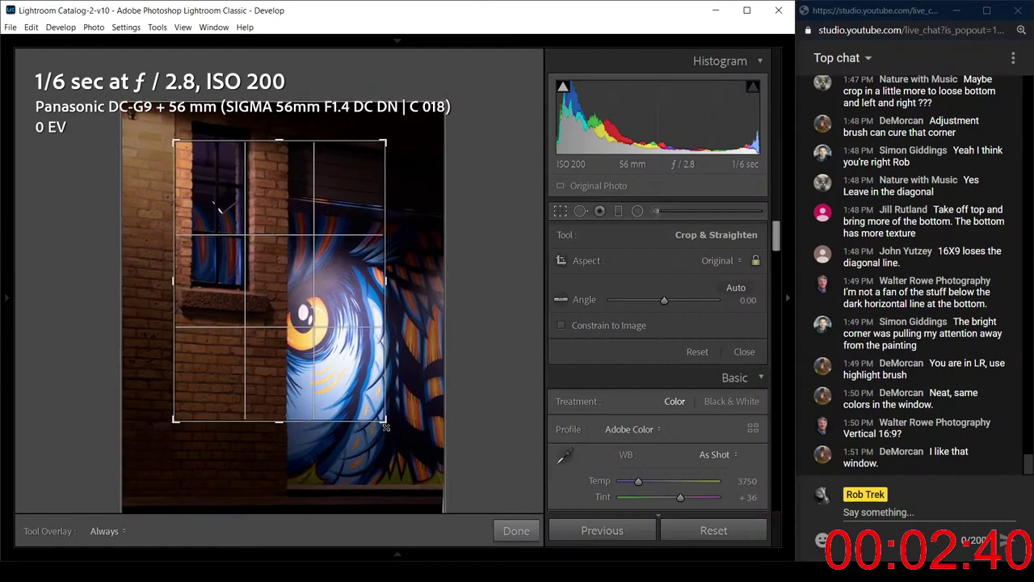
mouse_move(385, 427)
left_mouse_down()
mouse_move(355, 401)
mouse_move(363, 437)
mouse_move(392, 435)
left_mouse_up()
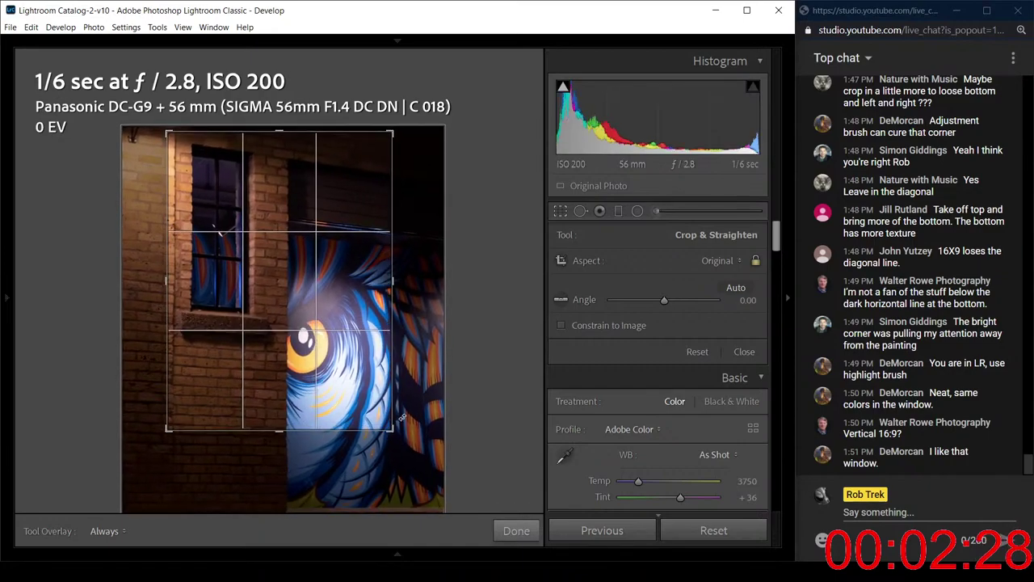
key("Return")
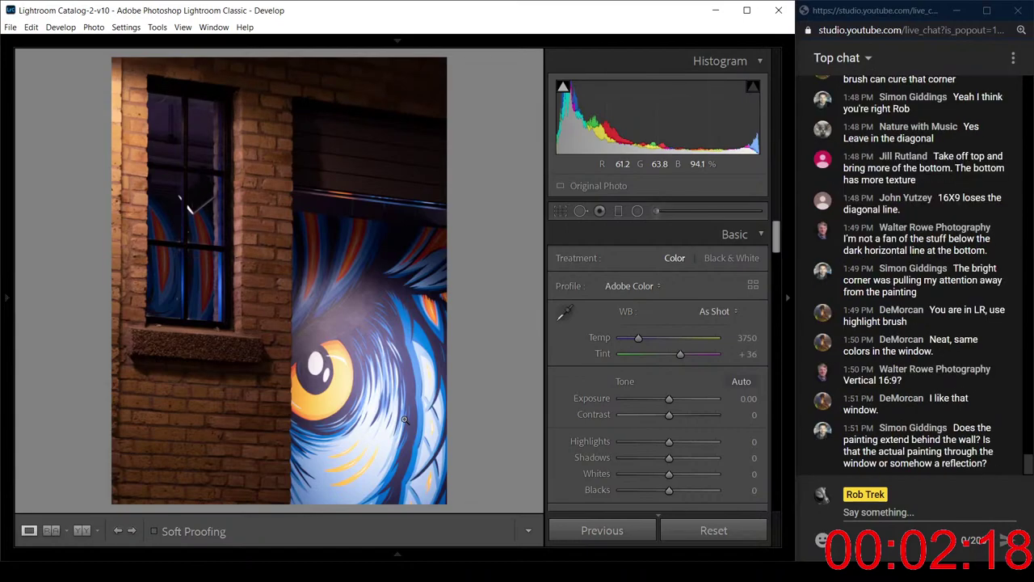
- Apply Auto tone to the owl photo and preview it in black and white before returning to color
left_click(740, 383)
scroll(745, 400, "down", 2)
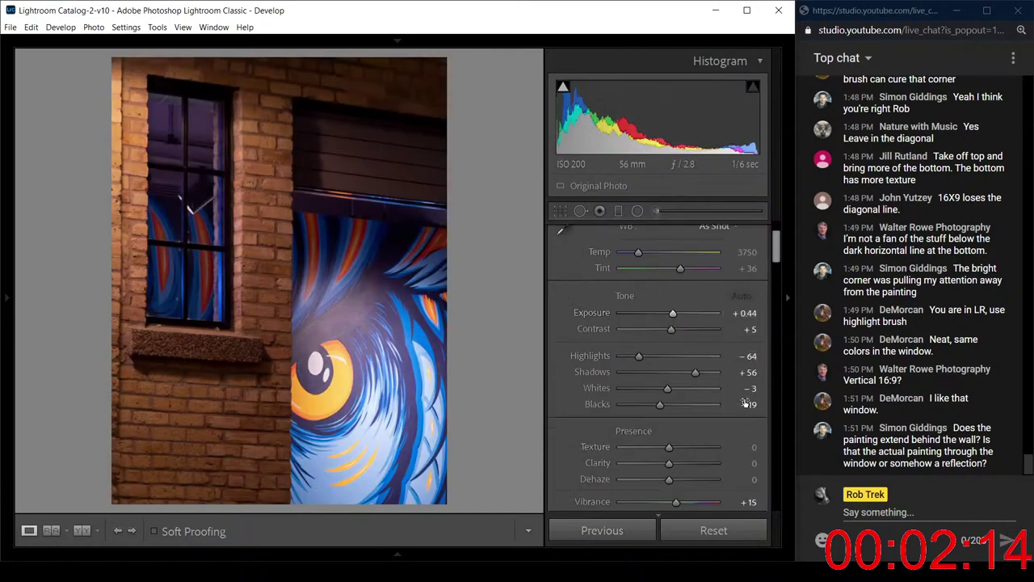
key("v")
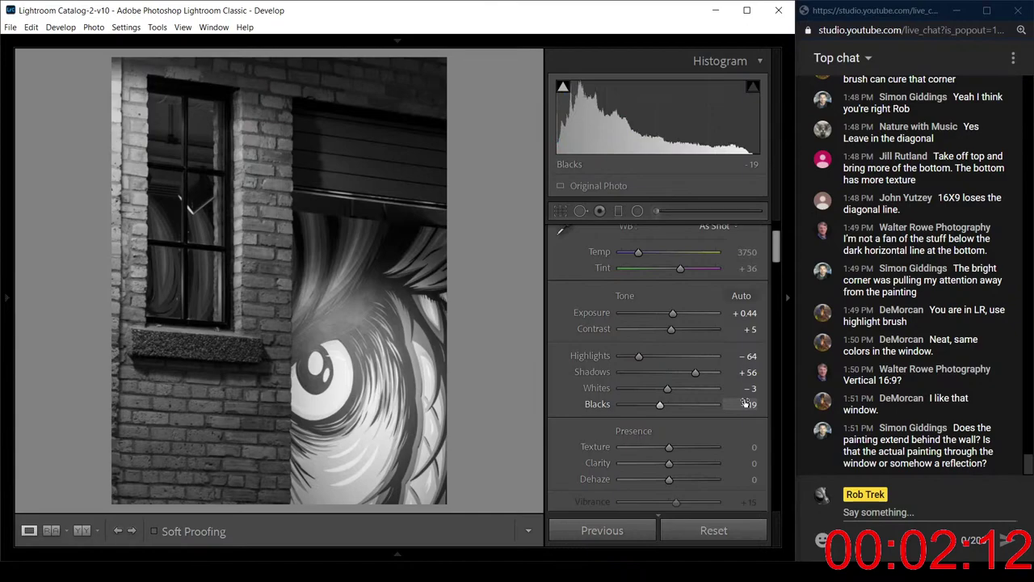
key("v")
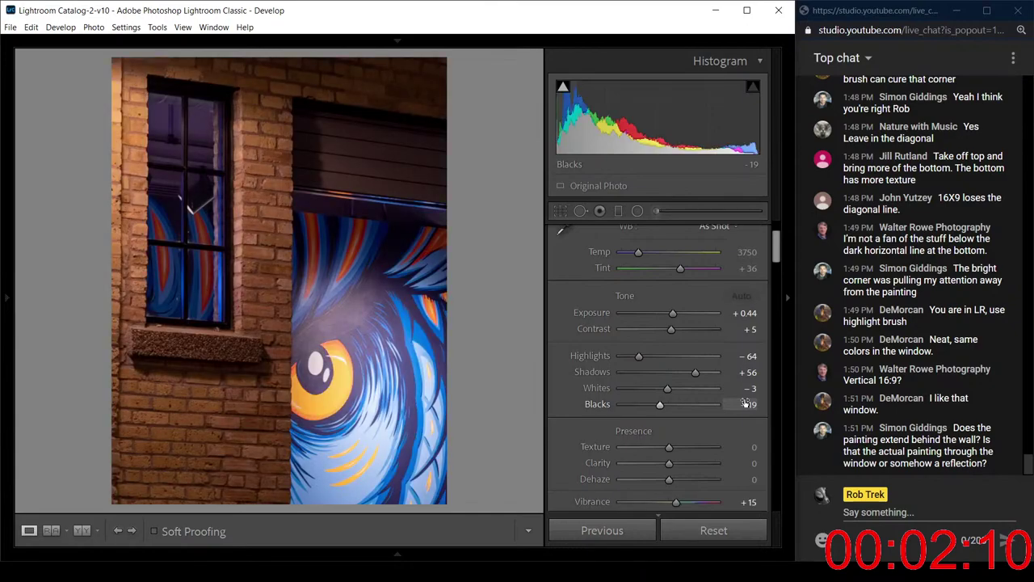
- Set the owl photo's Vibrance to −57 and Saturation to +41
scroll(744, 403, "down", 2)
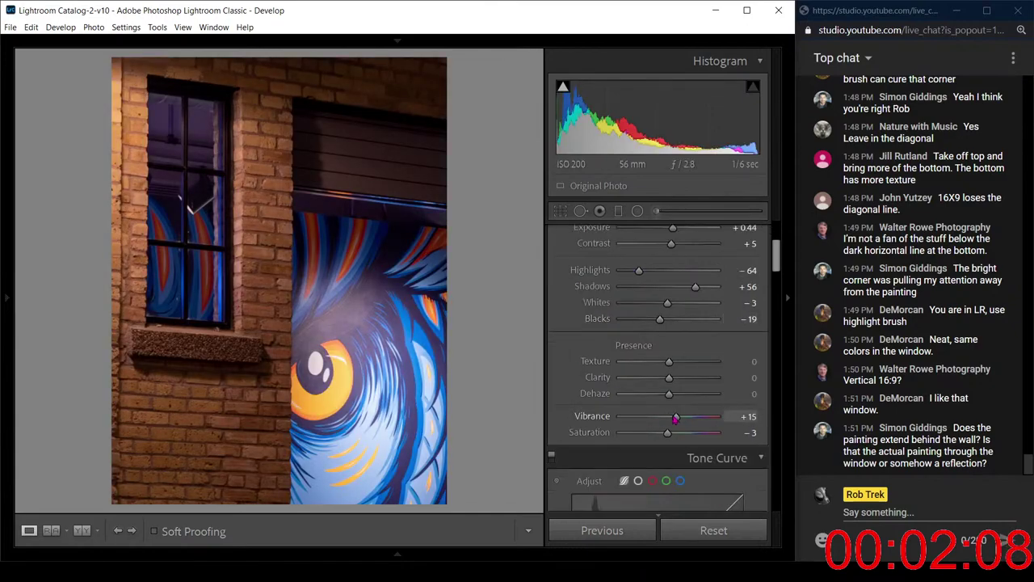
left_click_drag(675, 417, 646, 419)
left_click_drag(683, 431, 680, 431)
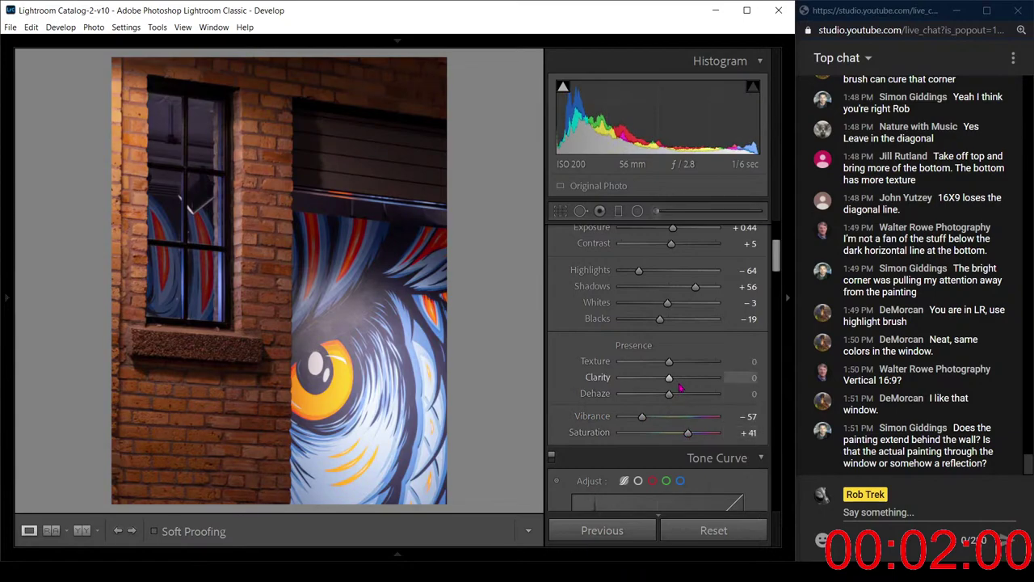
- Set Clarity to +17, Dehaze to +22 and Texture to +28, and check the result in black and white
left_click_drag(676, 380, 678, 404)
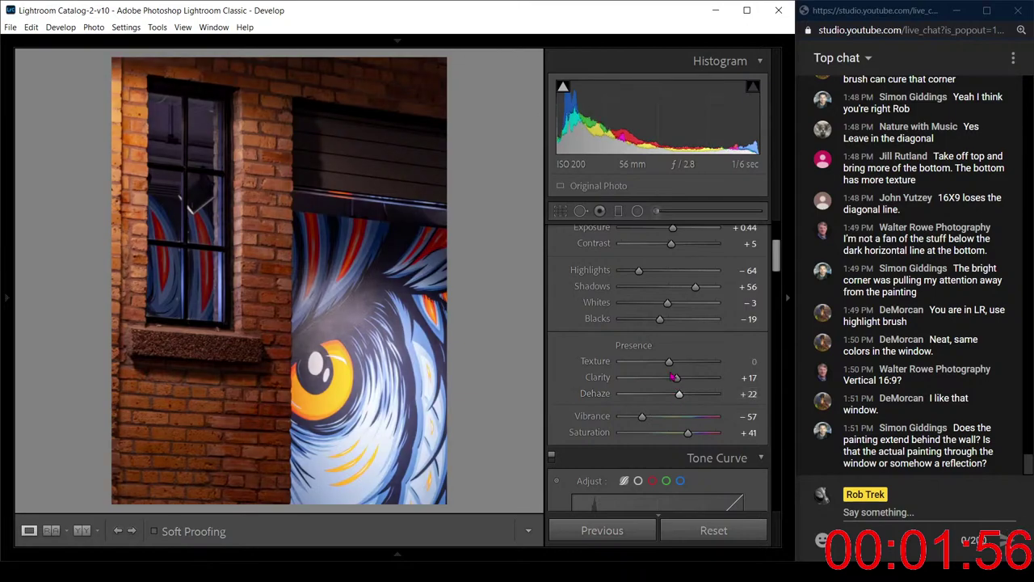
left_click_drag(668, 364, 682, 368)
key("v")
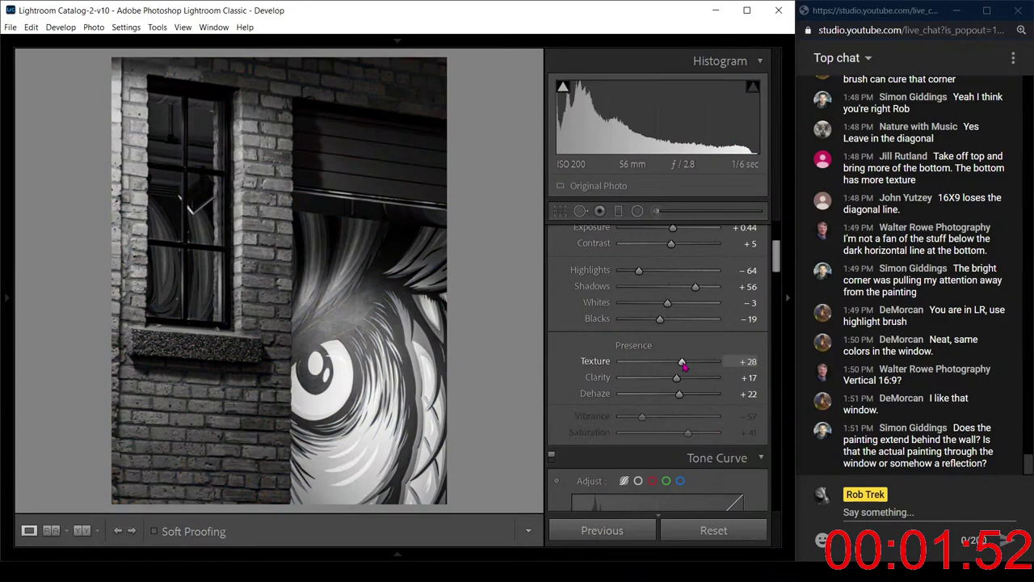
key("v")
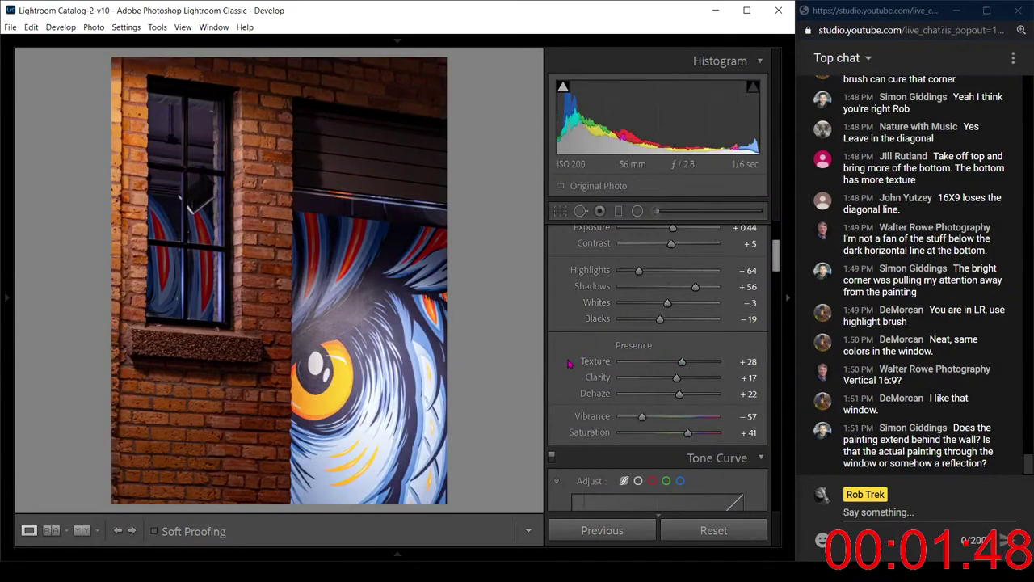
- Set the Transform Rotate value to −0.7 to straighten the window and wall edge further
scroll(569, 360, "down", 10)
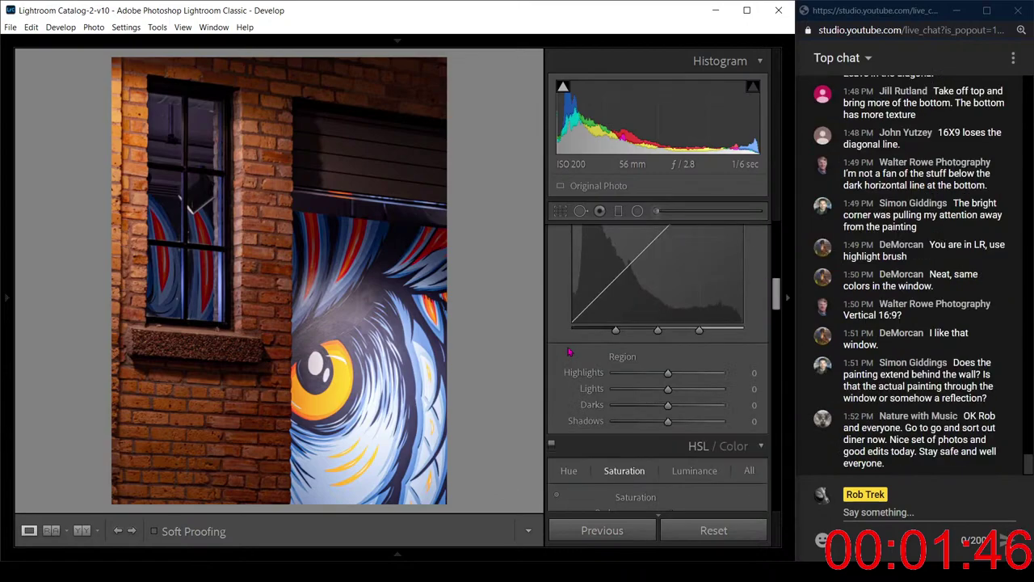
scroll(620, 374, "down", 5)
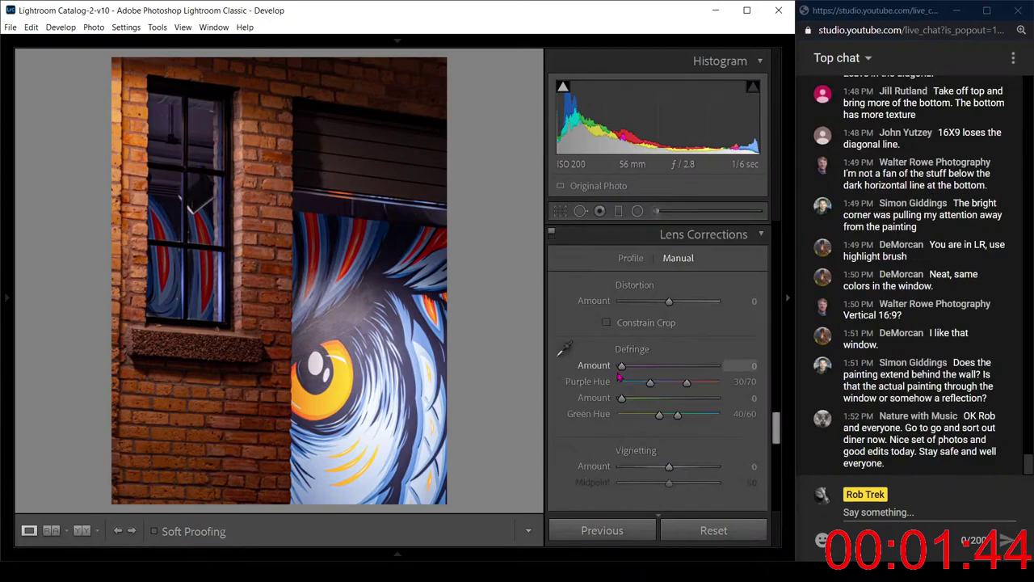
scroll(619, 377, "down", 5)
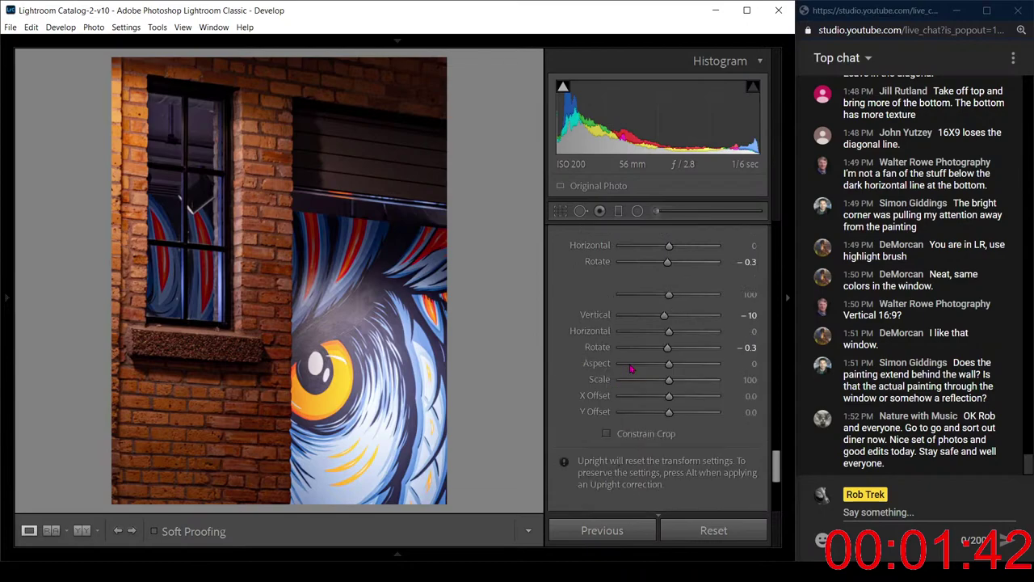
key("Down")
key("Down")
key("Down")
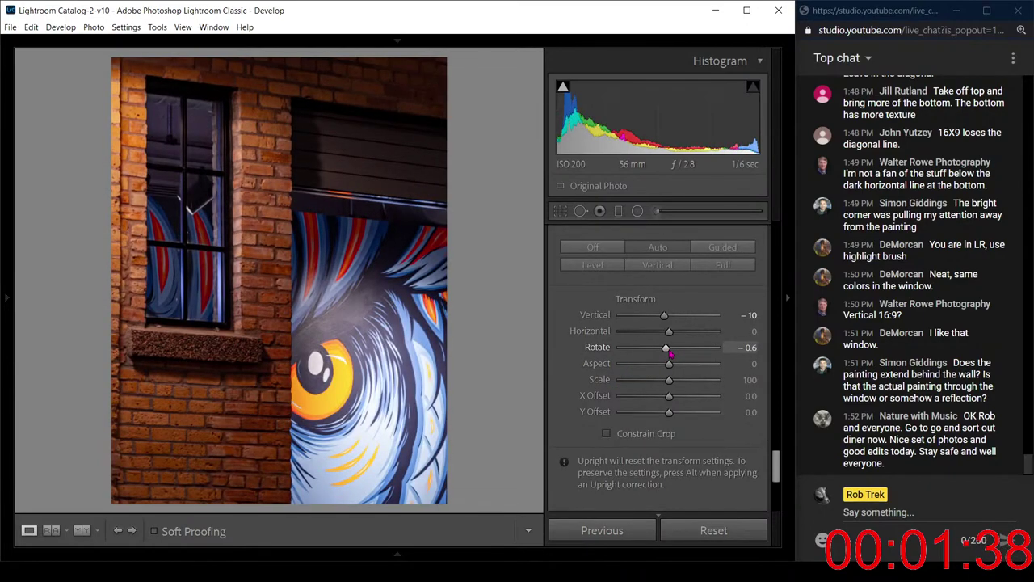
key("Down")
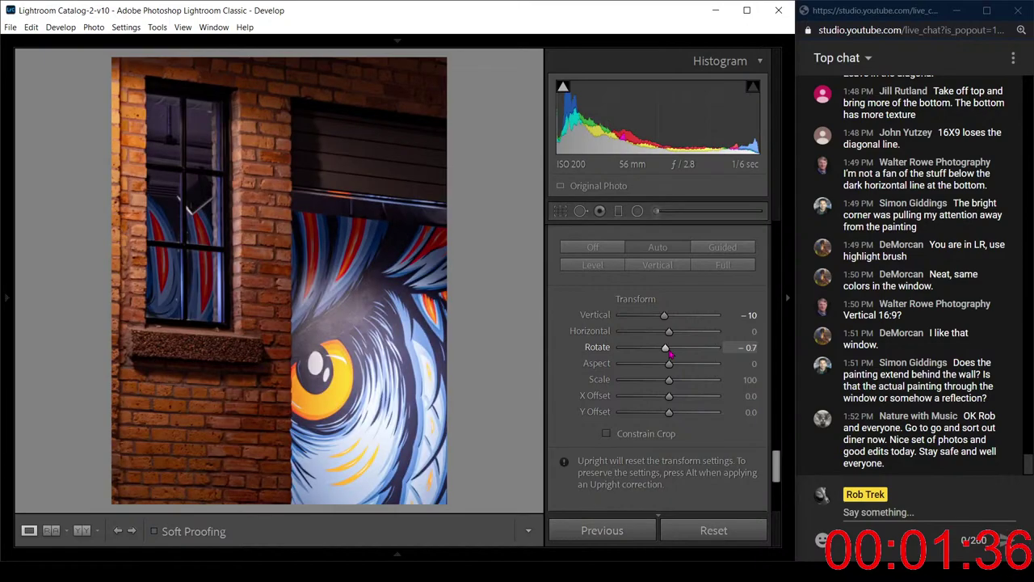
- Examine the painted reflection in the window panes at close zoom, and return to the full photo
scroll(639, 287, "up", 3)
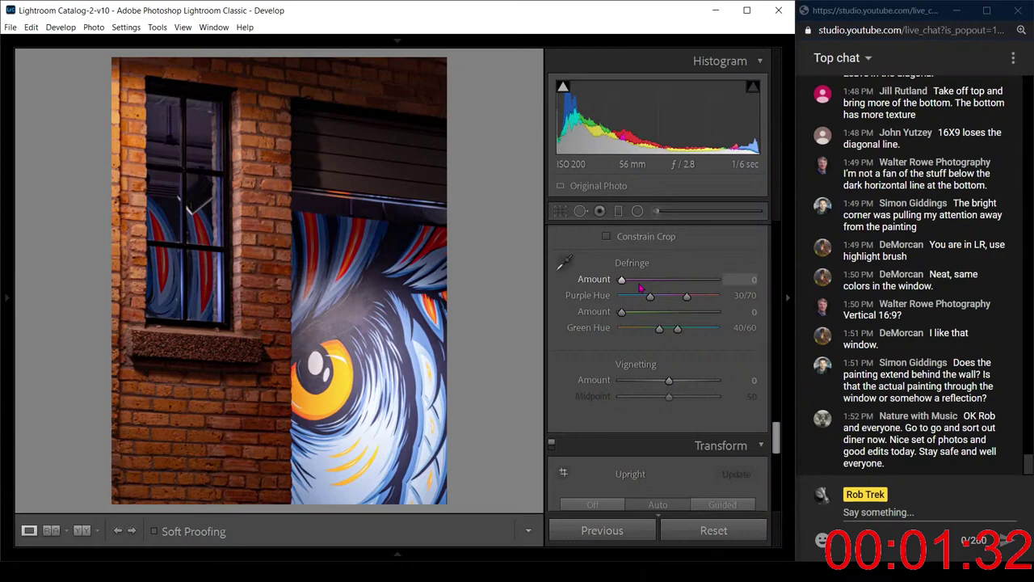
scroll(691, 323, "up", 2)
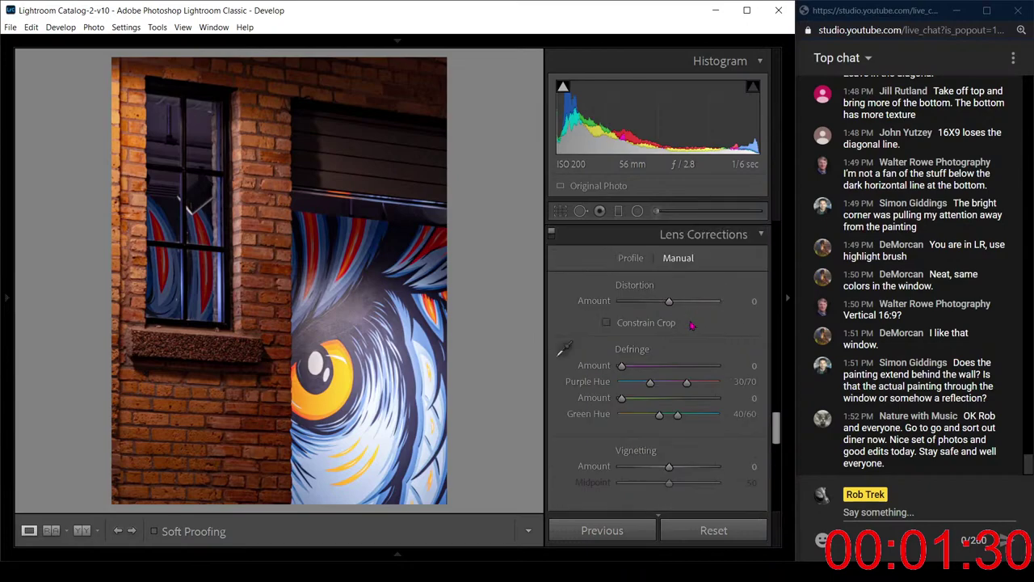
scroll(692, 326, "up", 3)
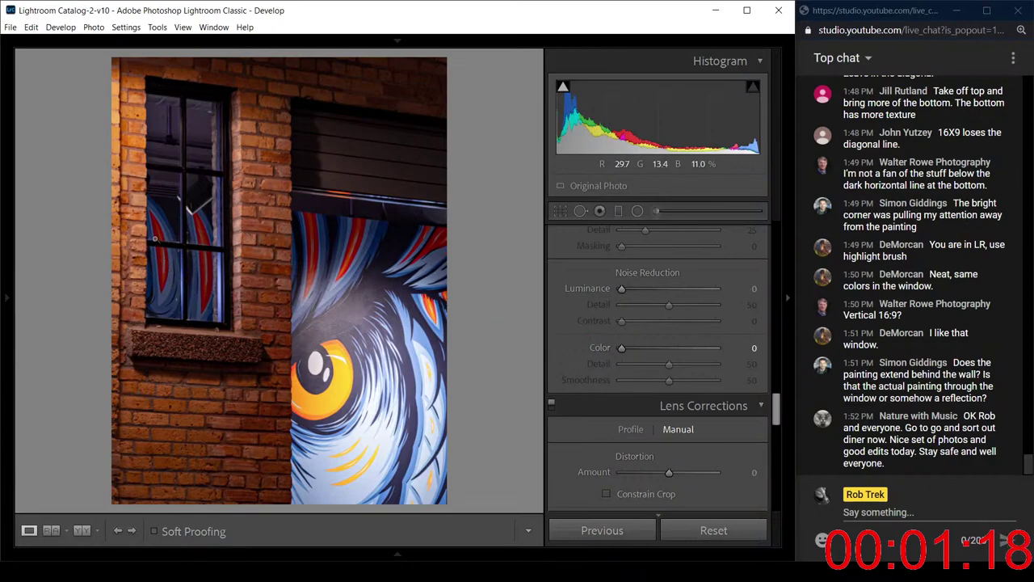
left_click(178, 238)
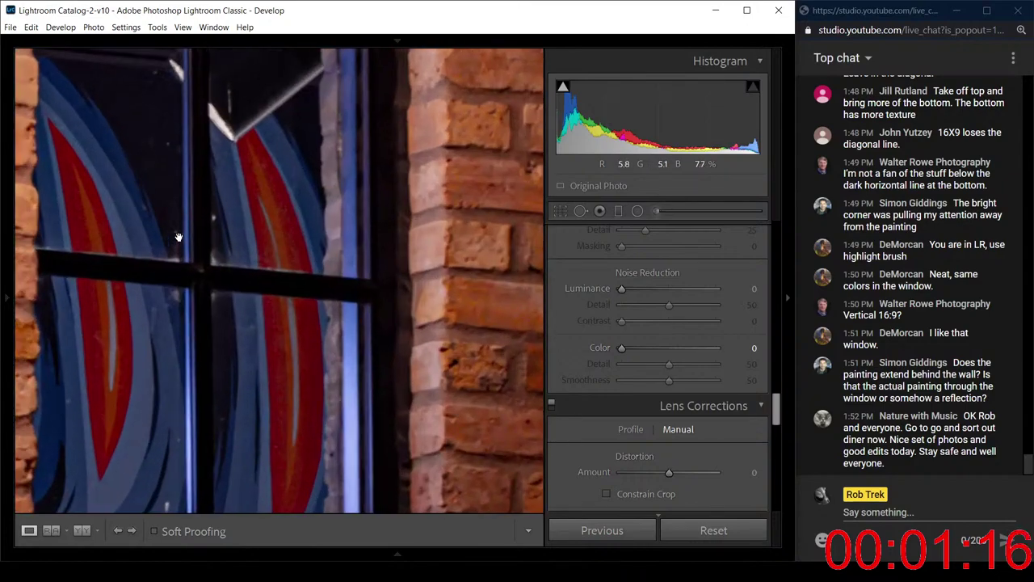
left_click(179, 239)
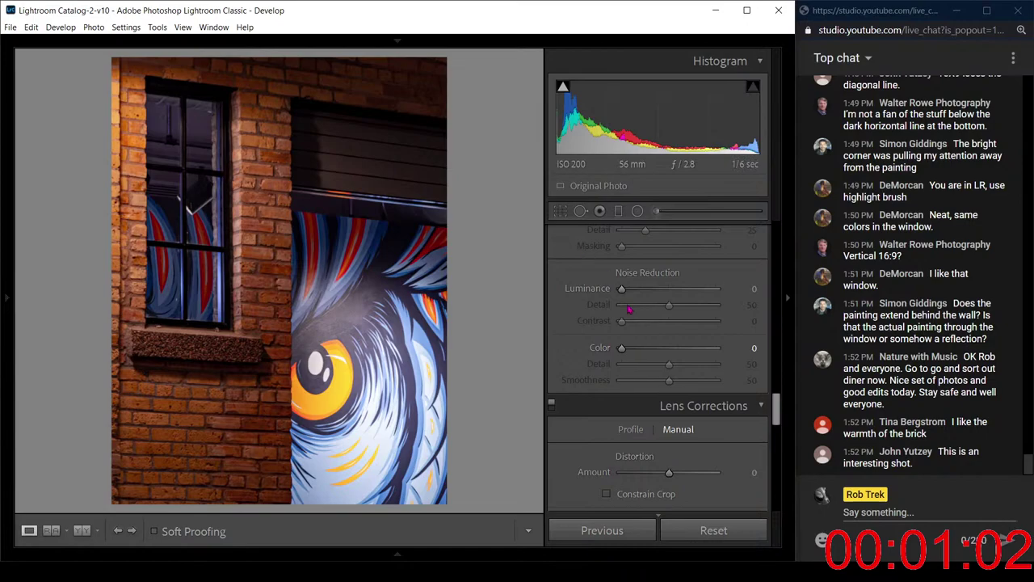
scroll(585, 348, "up", 6)
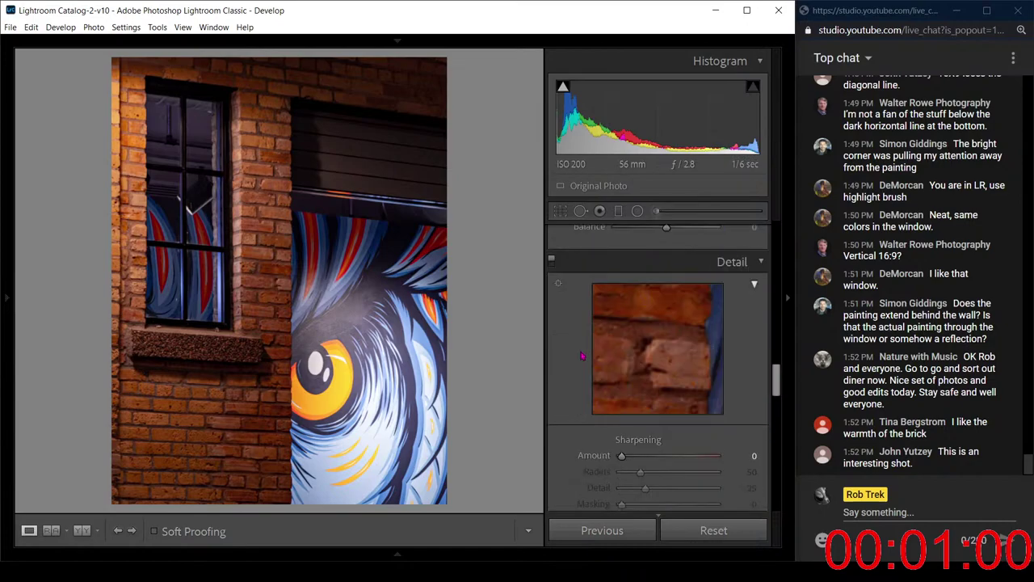
scroll(582, 356, "up", 5)
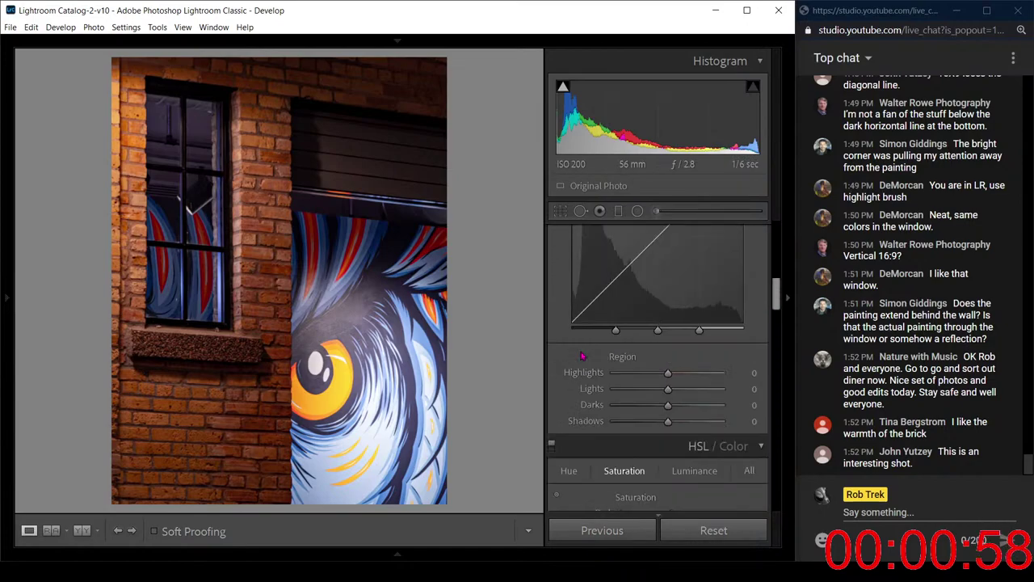
- Set the owl photo's Sharpening Amount to 73 and Masking to 91, and the Color noise reduction to 17
scroll(580, 350, "down", 10)
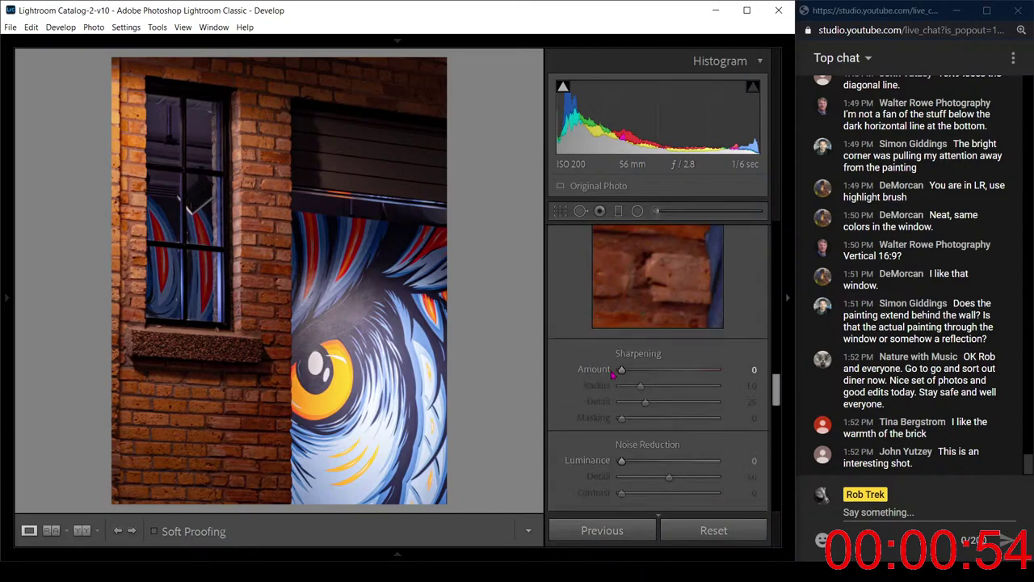
left_click_drag(623, 371, 667, 370)
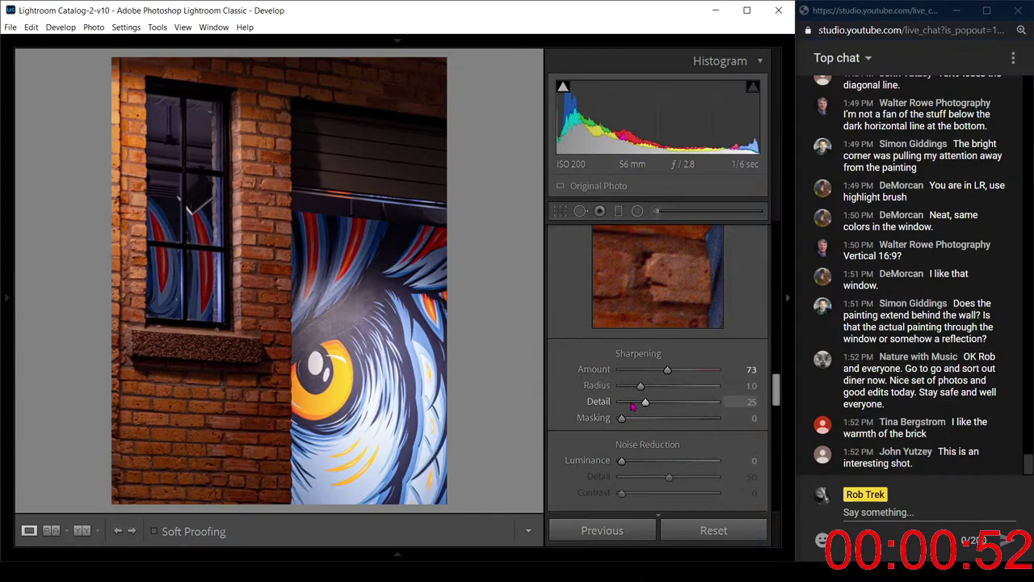
left_click_drag(621, 417, 707, 427)
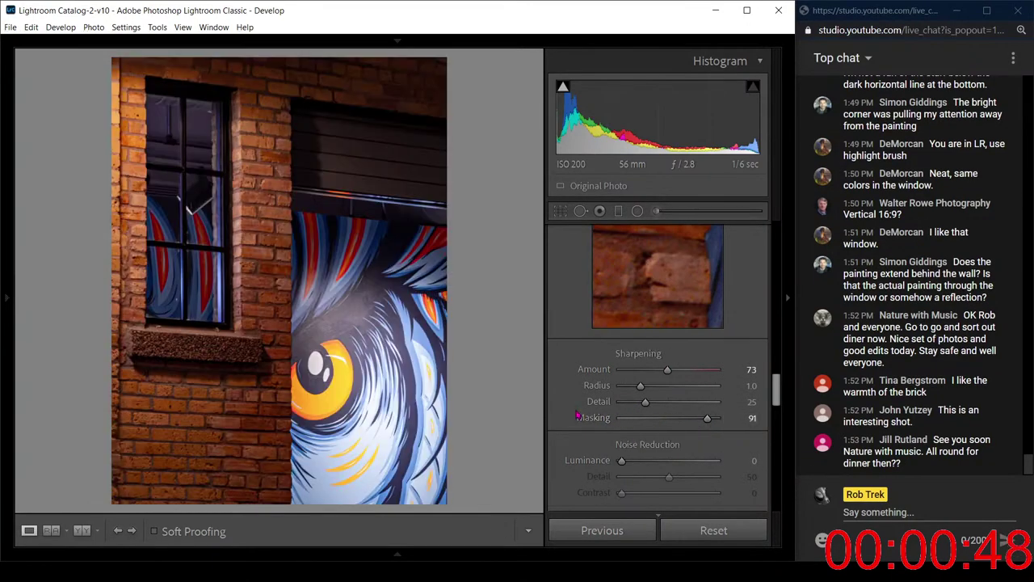
scroll(578, 415, "down", 2)
left_click_drag(626, 437, 638, 438)
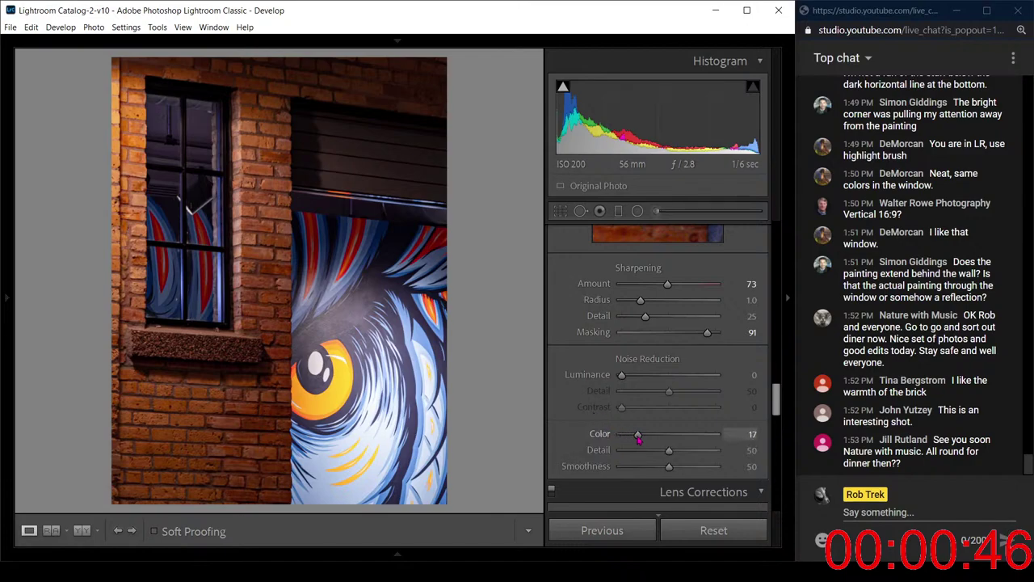
- Set Texture to +38, Vibrance to −74 and Saturation to +45, and compare the photo before and after
scroll(599, 418, "up", 2)
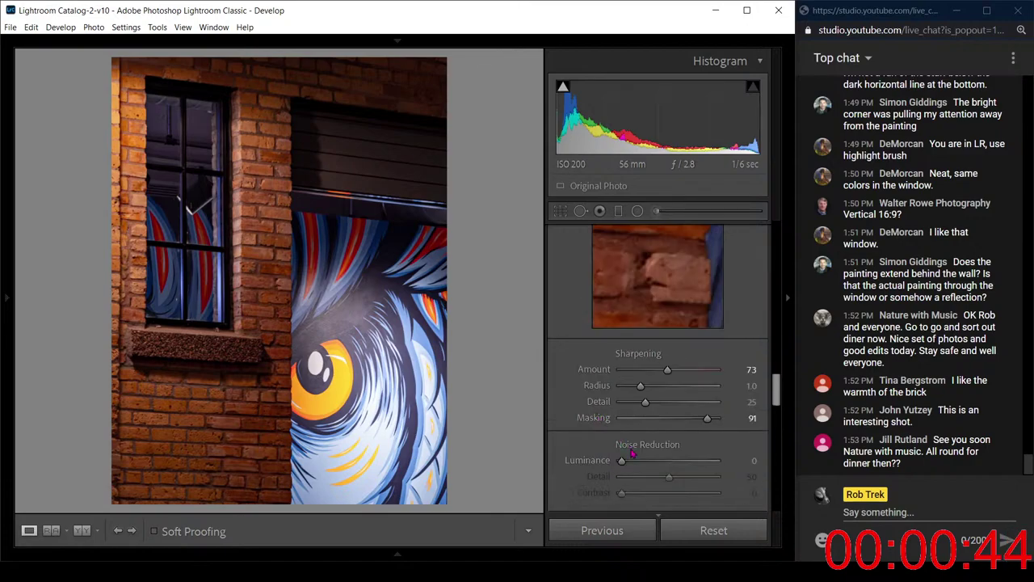
scroll(632, 453, "up", 15)
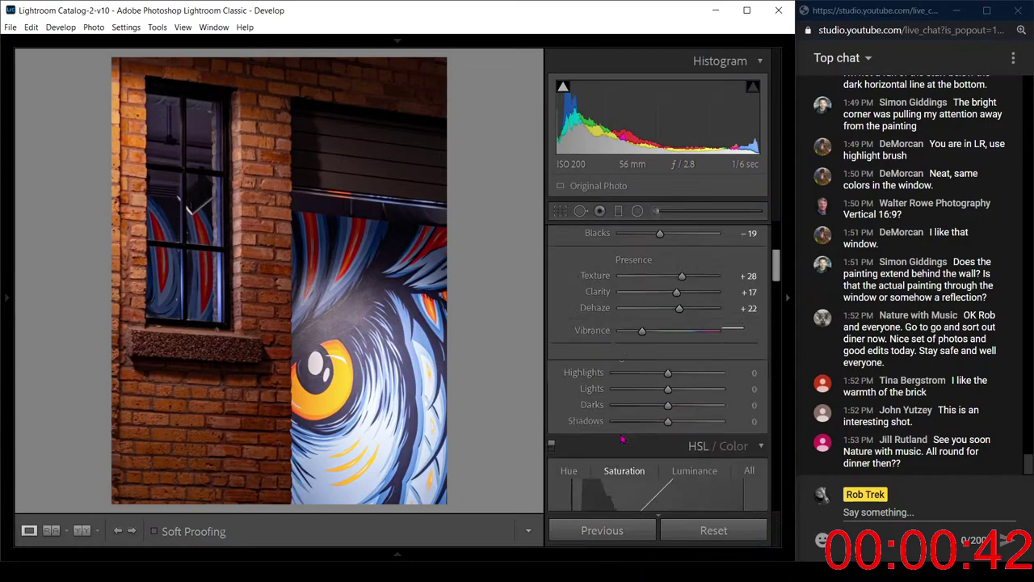
scroll(622, 439, "up", 3)
scroll(670, 387, "down", 2)
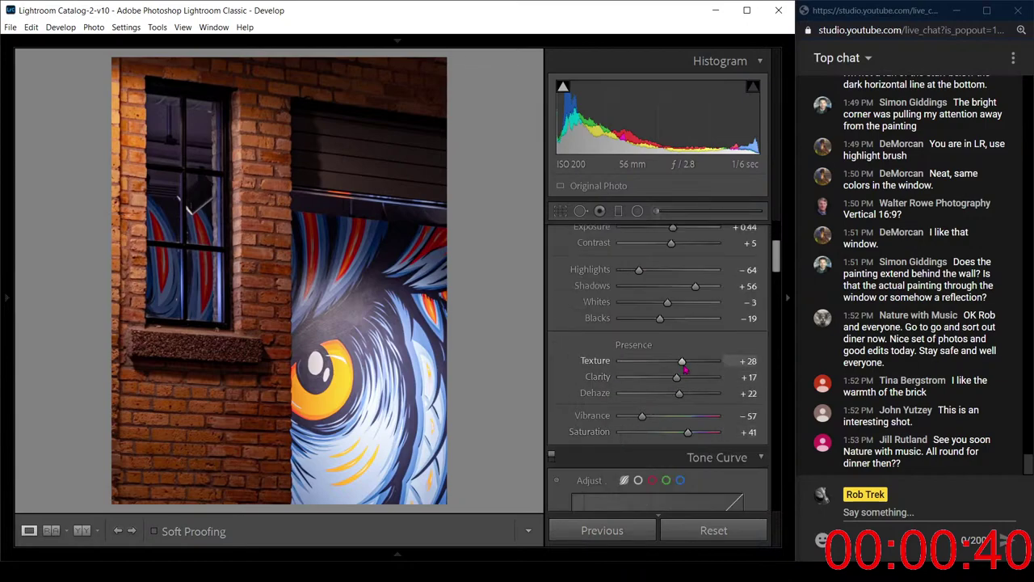
left_click_drag(685, 369, 688, 368)
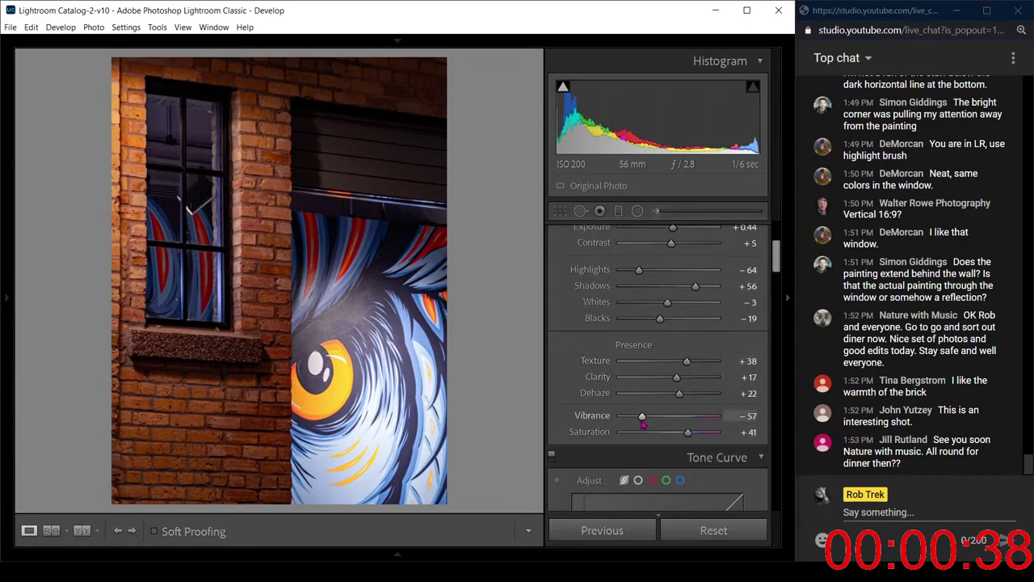
left_click_drag(643, 416, 690, 435)
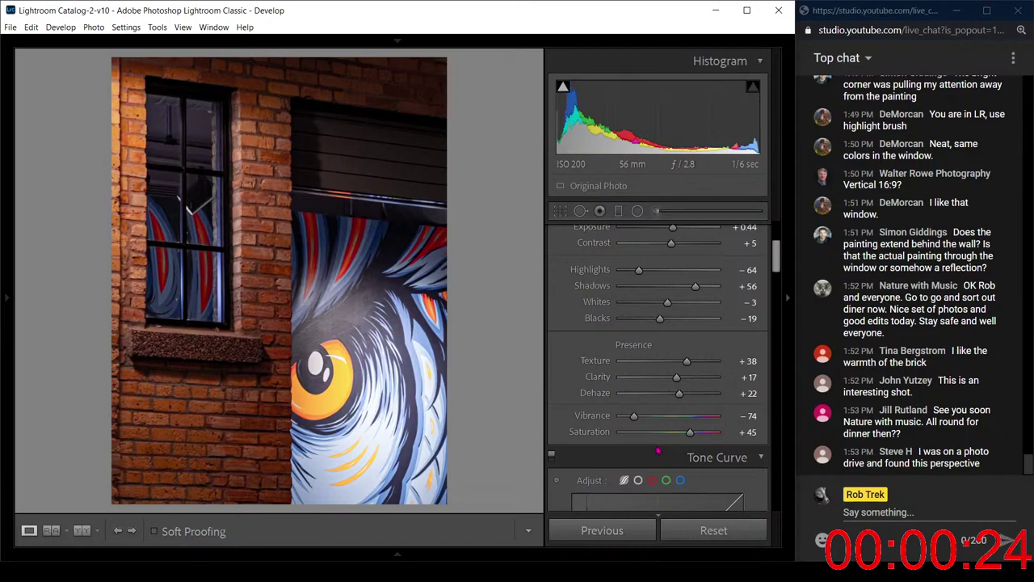
key("y")
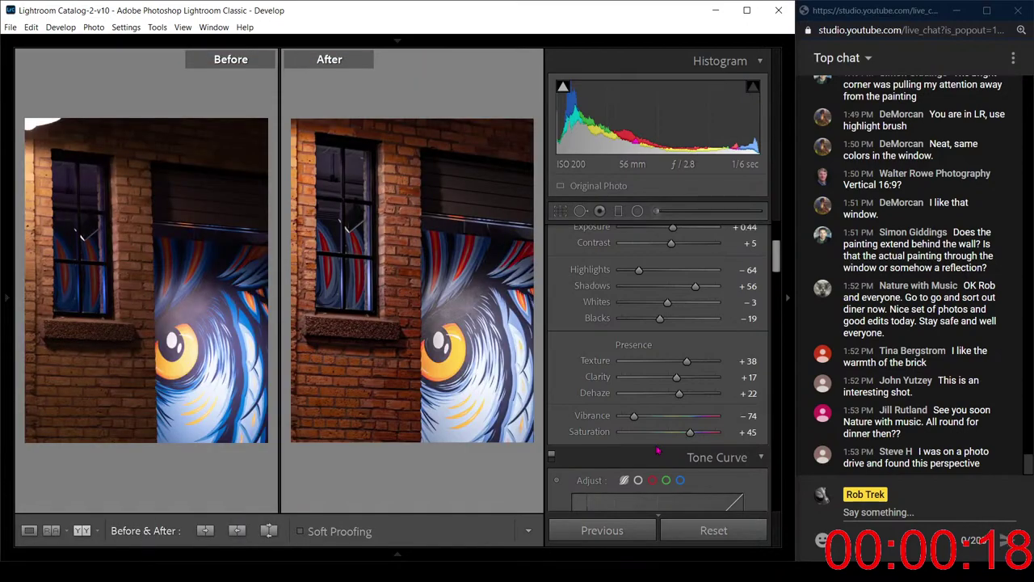
key("y")
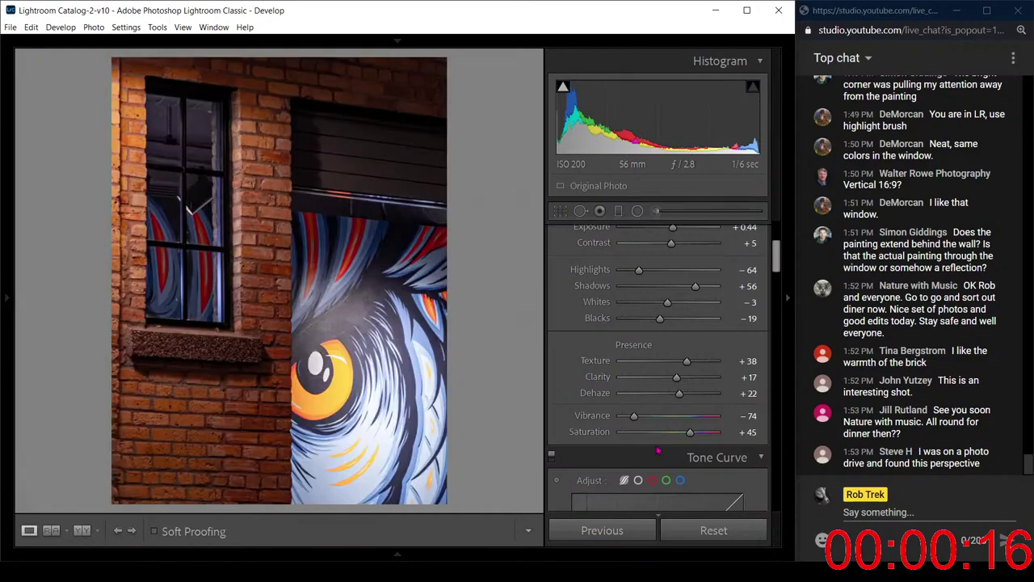
- Set Vibrance to −33 and cool the white balance to a Temp of 3486
left_click_drag(633, 415, 653, 418)
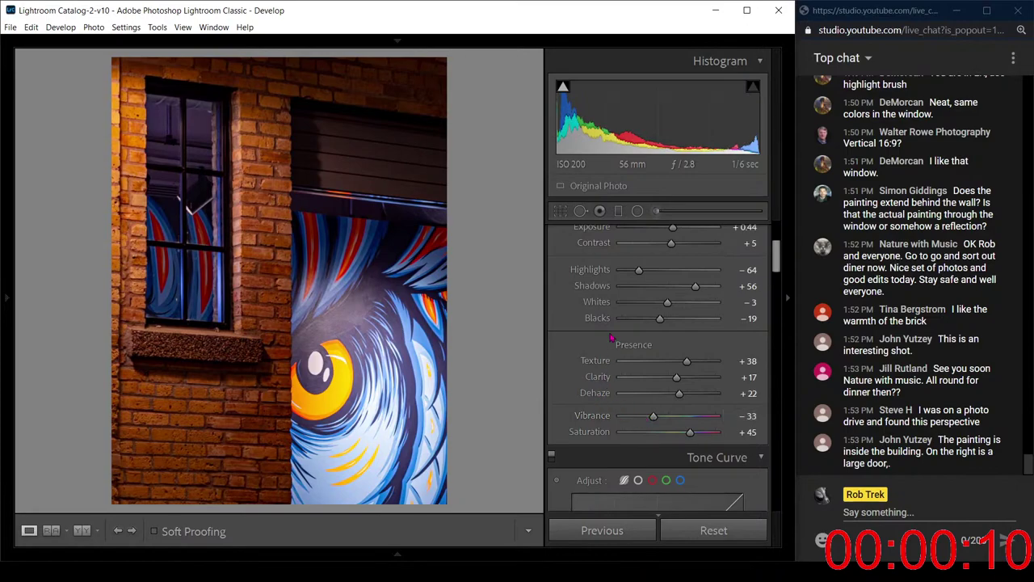
scroll(612, 338, "up", 2)
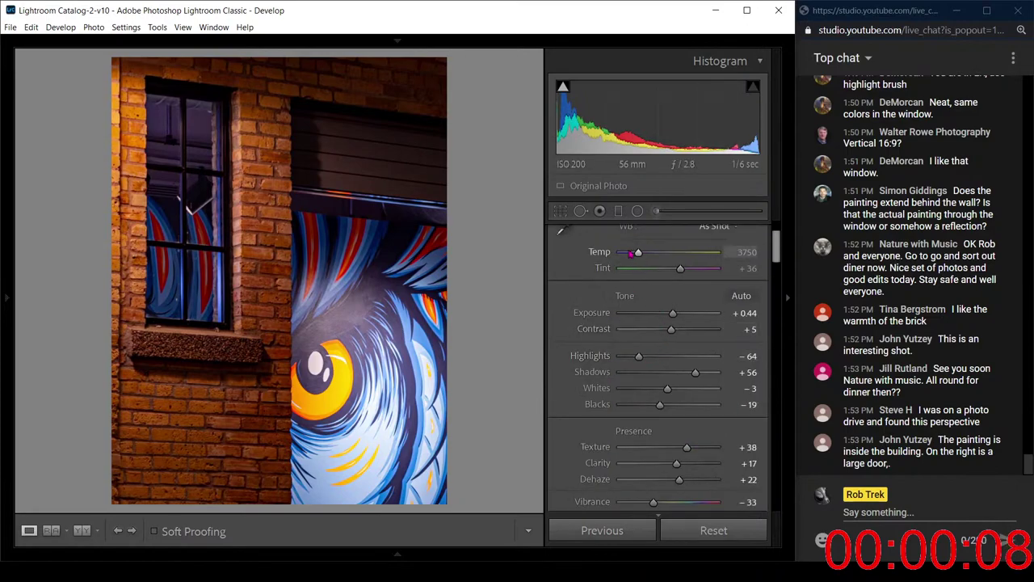
mouse_move(631, 254)
left_mouse_down()
mouse_move(646, 258)
mouse_move(636, 258)
left_mouse_up()
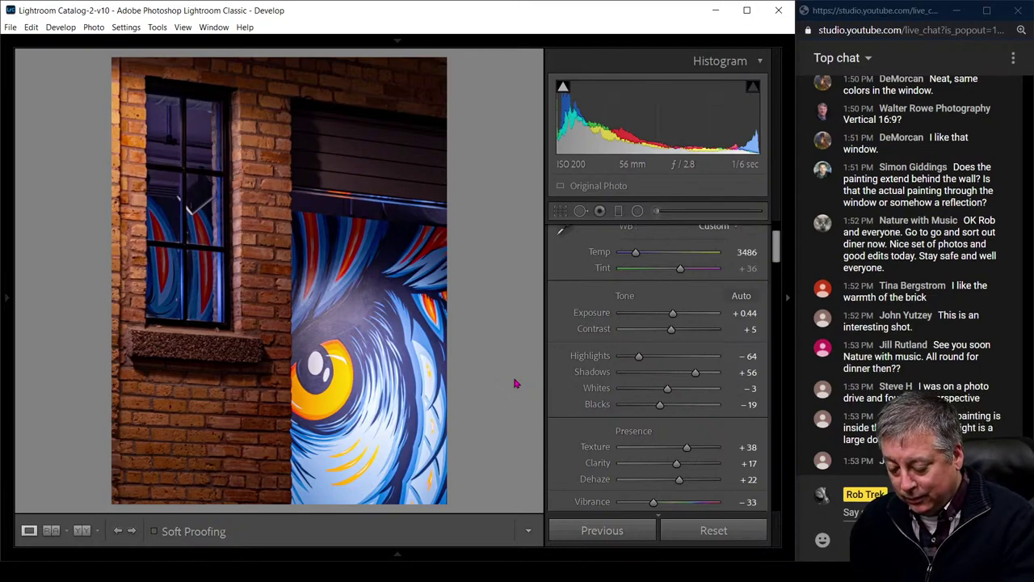
- Compare the edited owl photo with its original side by side, view it full screen, and examine the brickwork at close zoom
key("y")
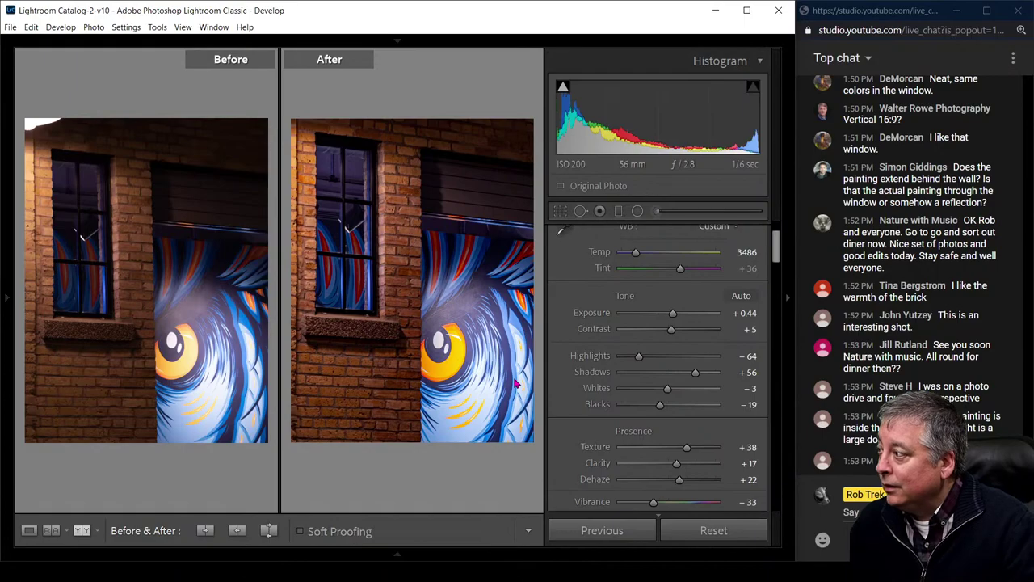
key("f")
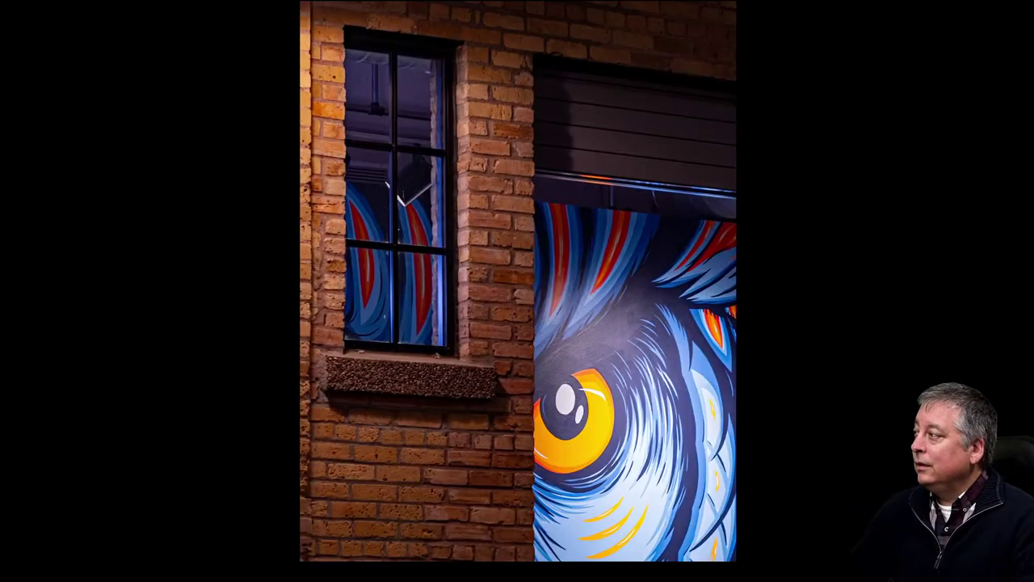
key("f")
key("f")
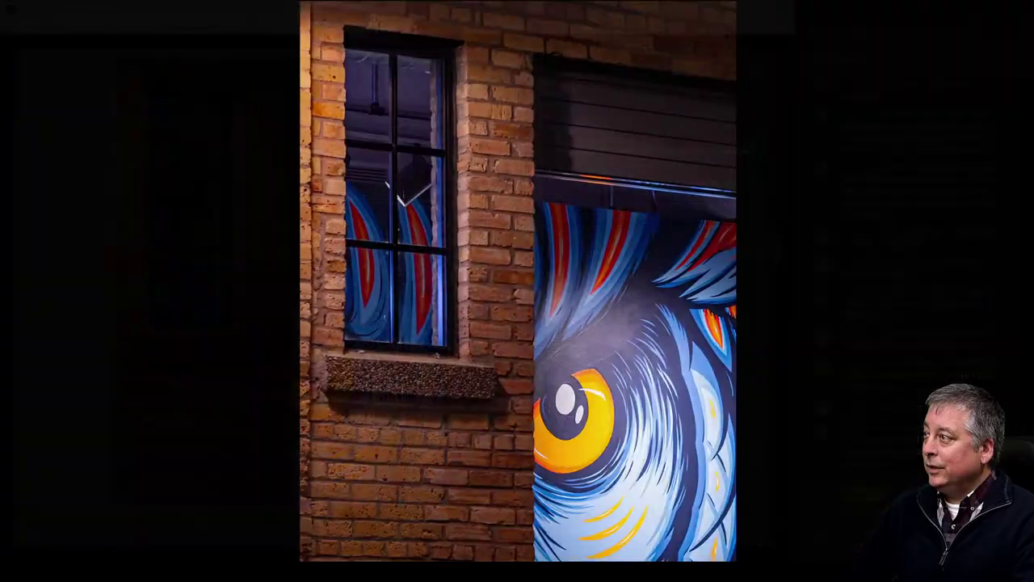
key("y")
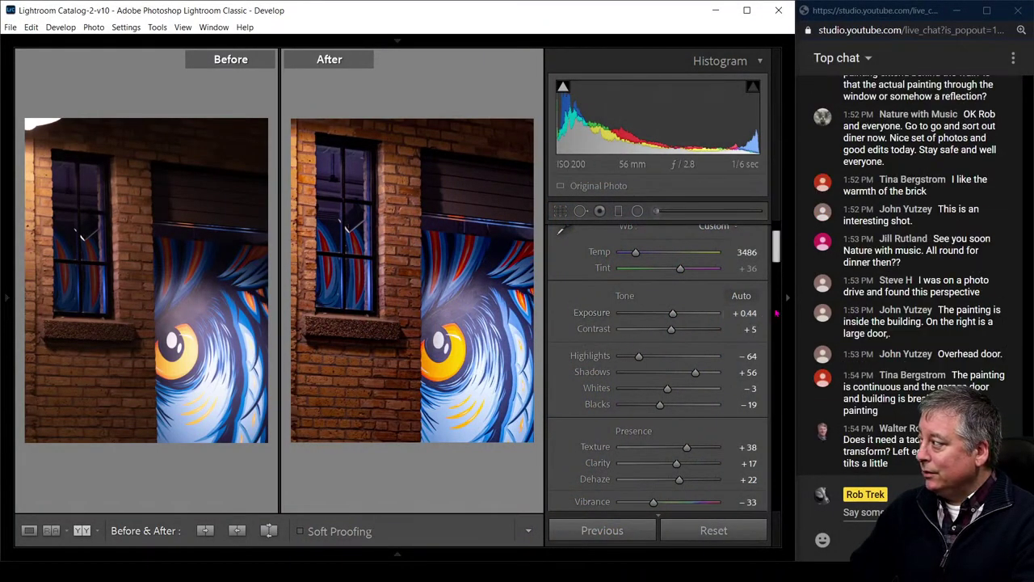
key("Tab")
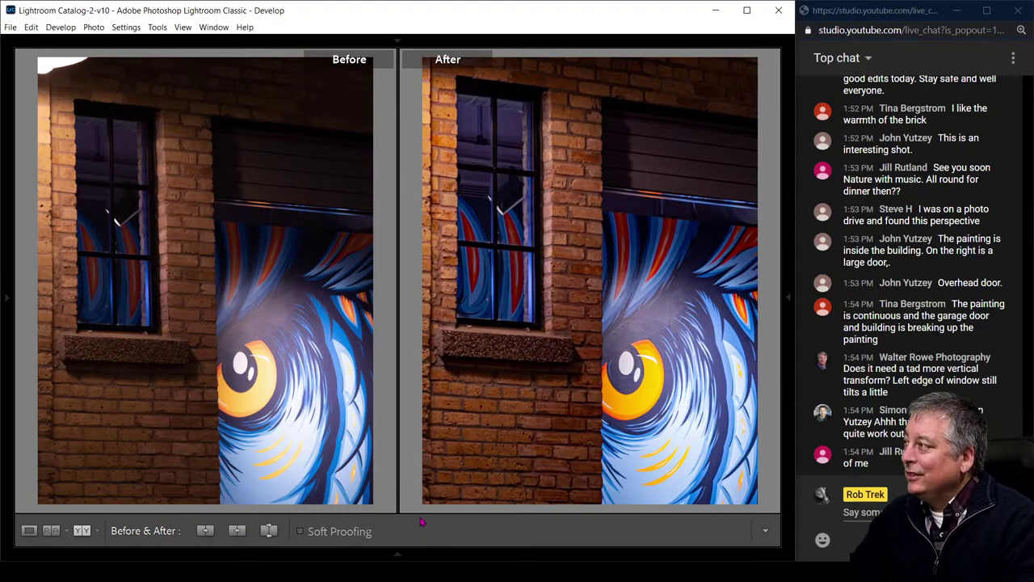
left_click(577, 458)
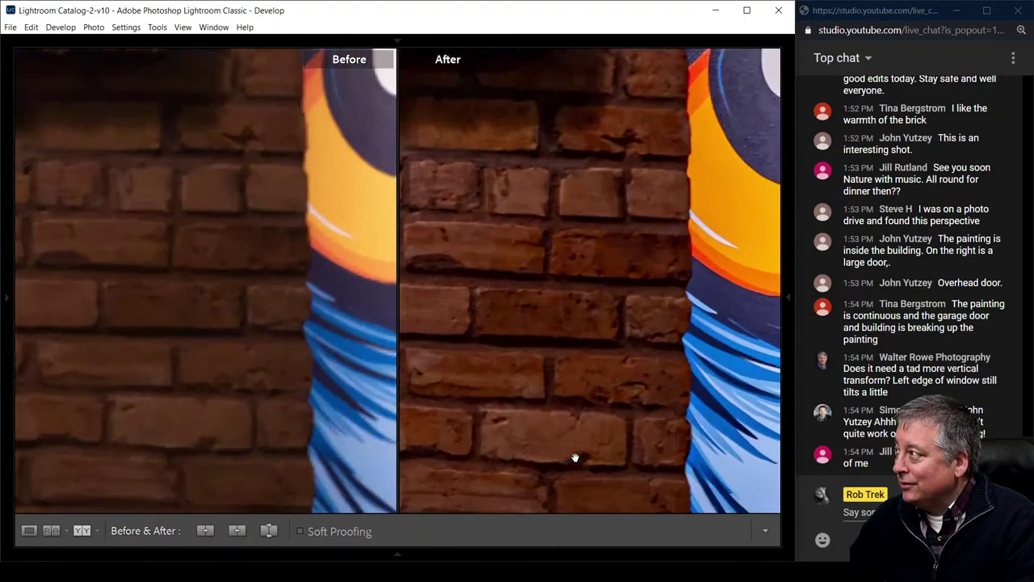
left_click(576, 458)
key("t")
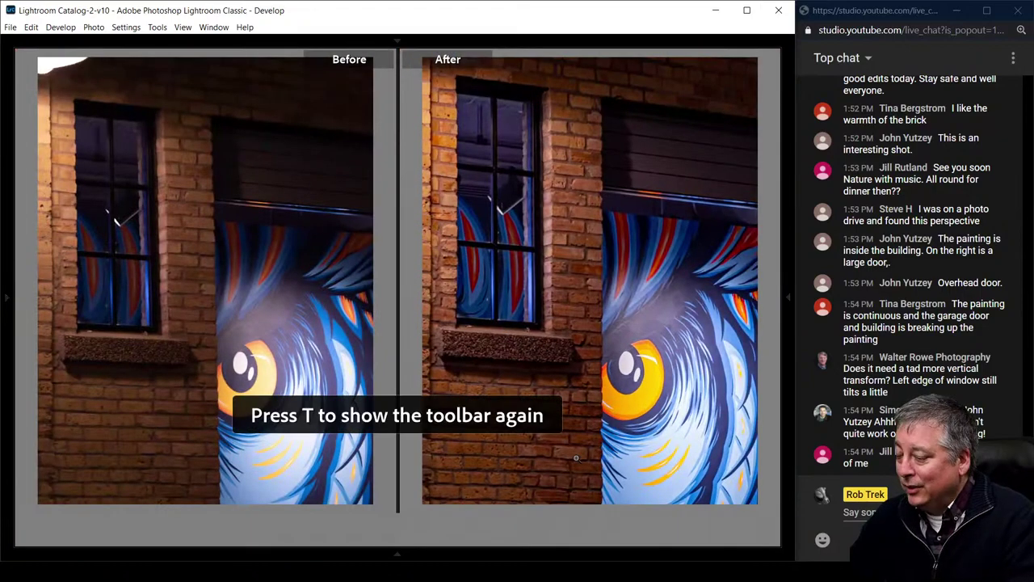
key("y")
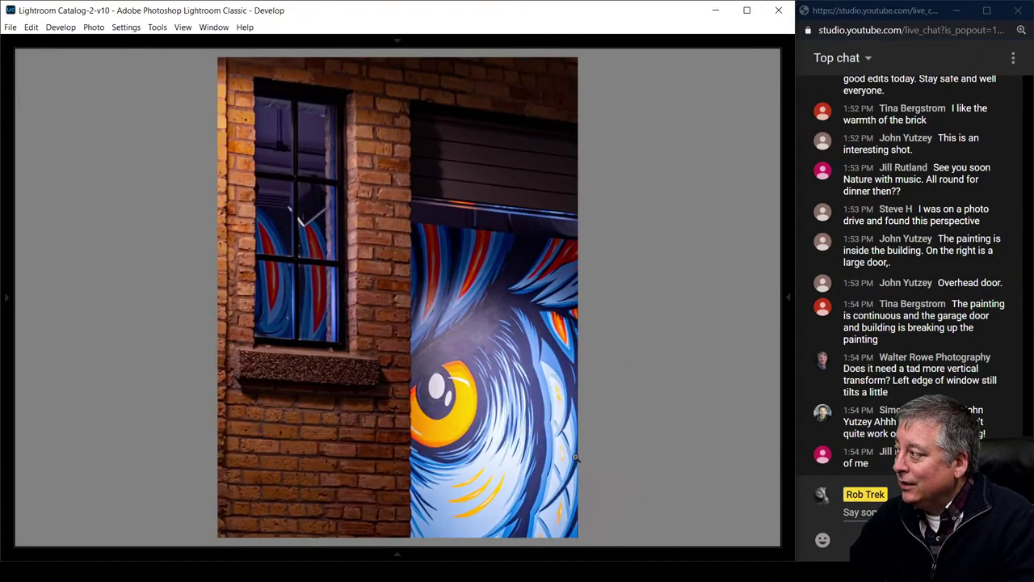
- Set the Transform Rotate value to −1.2 to level the window and wall edge
left_click(791, 400)
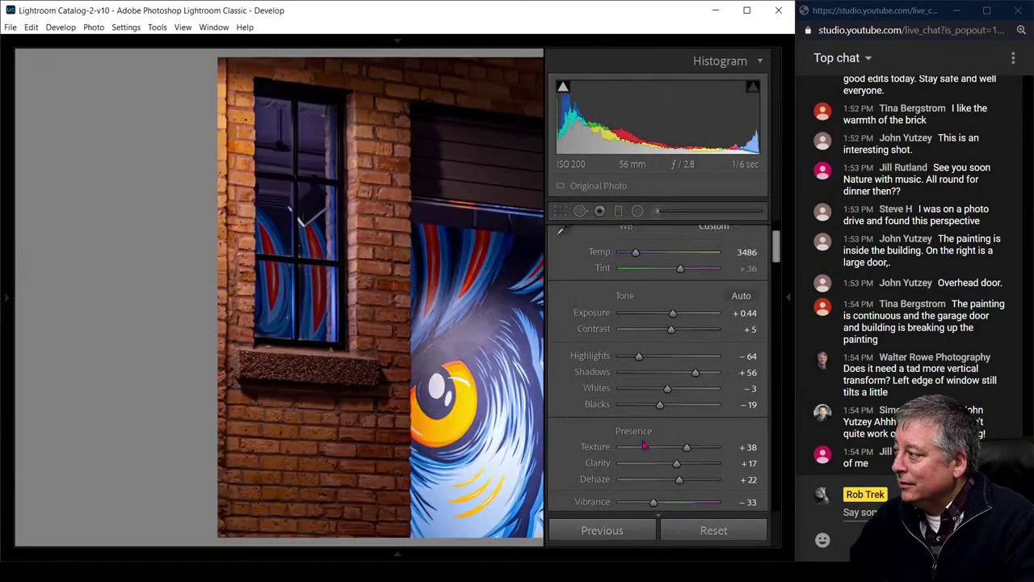
scroll(607, 462, "down", 10)
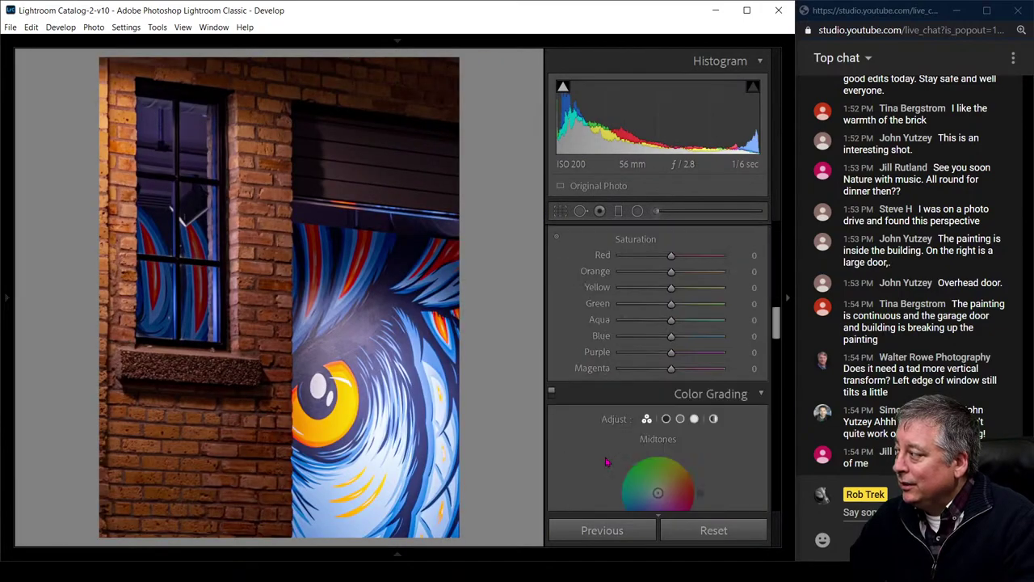
scroll(608, 460, "down", 8)
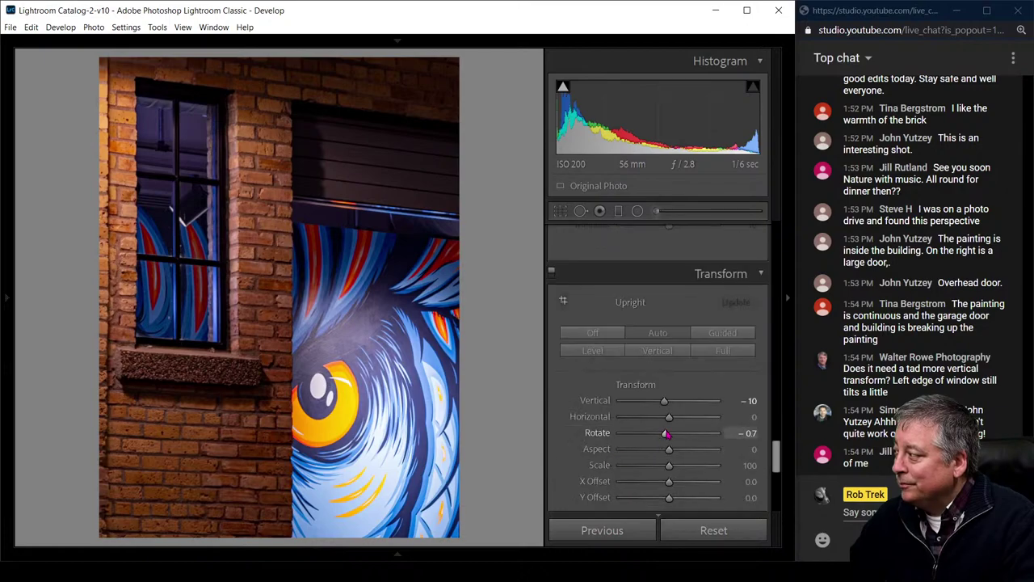
scroll(666, 436, "down", 6)
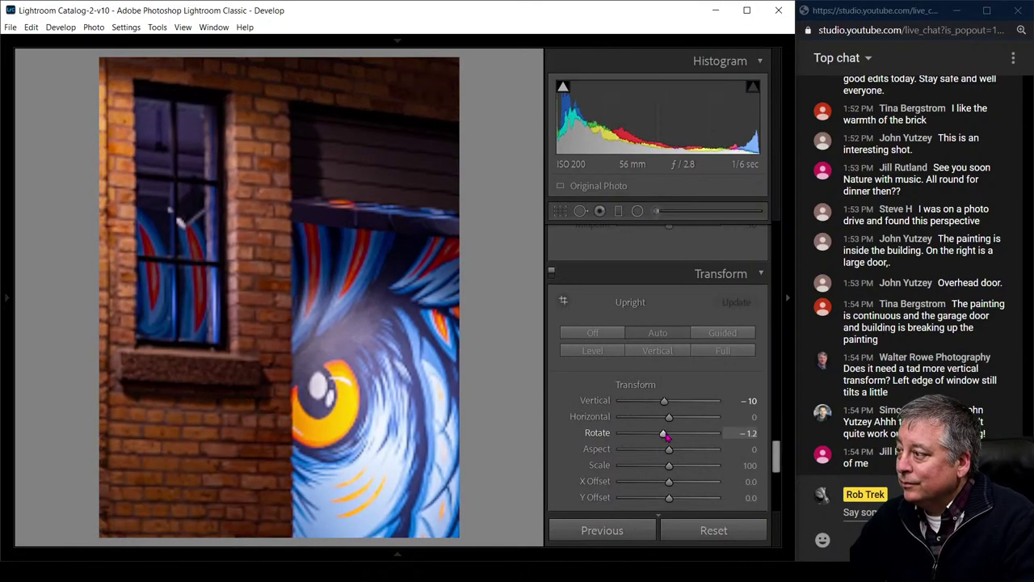
scroll(667, 436, "up", 1)
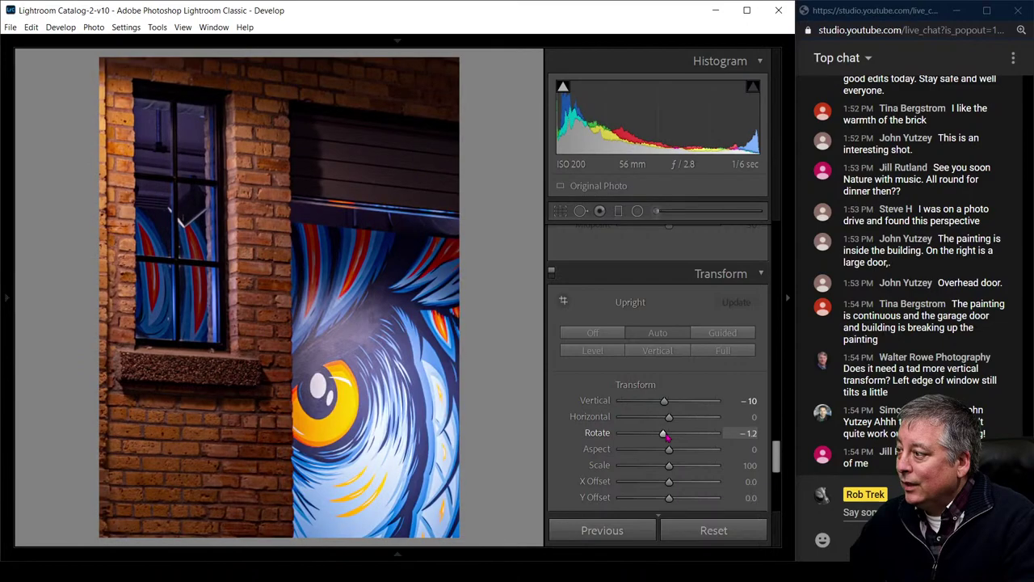
- Set the manual lens correction Distortion Amount to −10
scroll(658, 380, "up", 5)
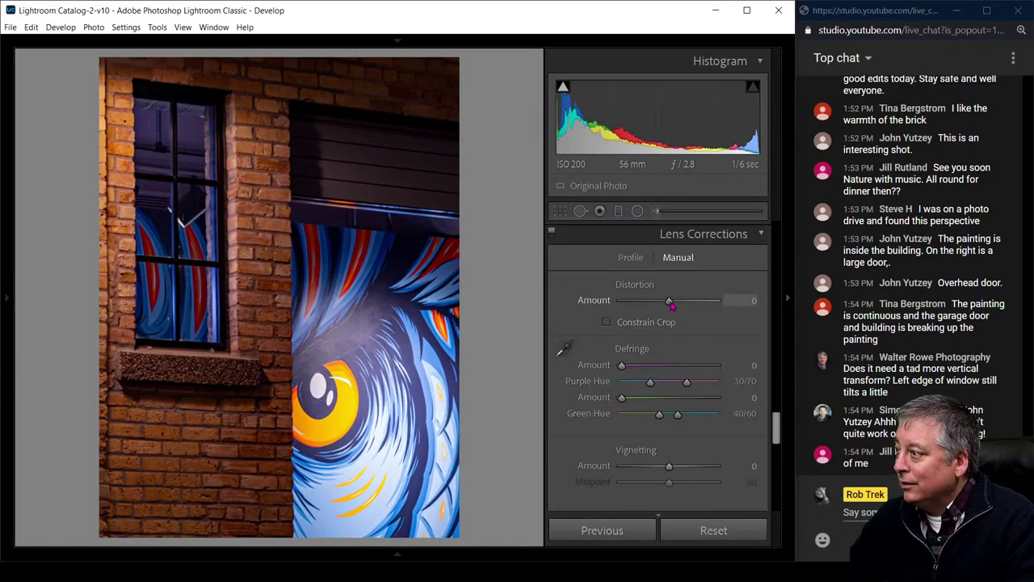
scroll(669, 302, "down", 5)
scroll(668, 303, "down", 1)
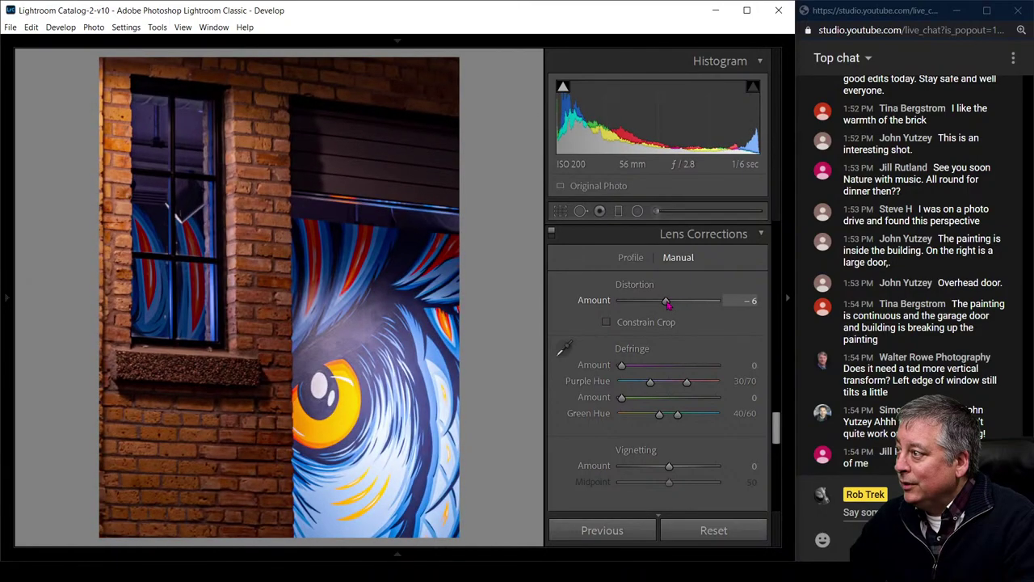
scroll(668, 303, "down", 3)
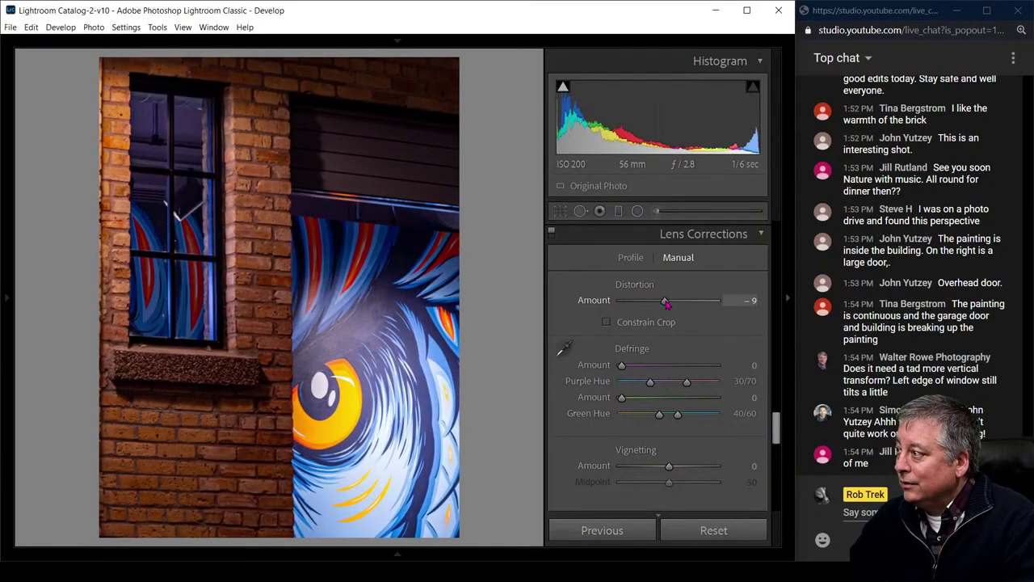
scroll(668, 303, "up", 2)
left_click_drag(667, 304, 665, 304)
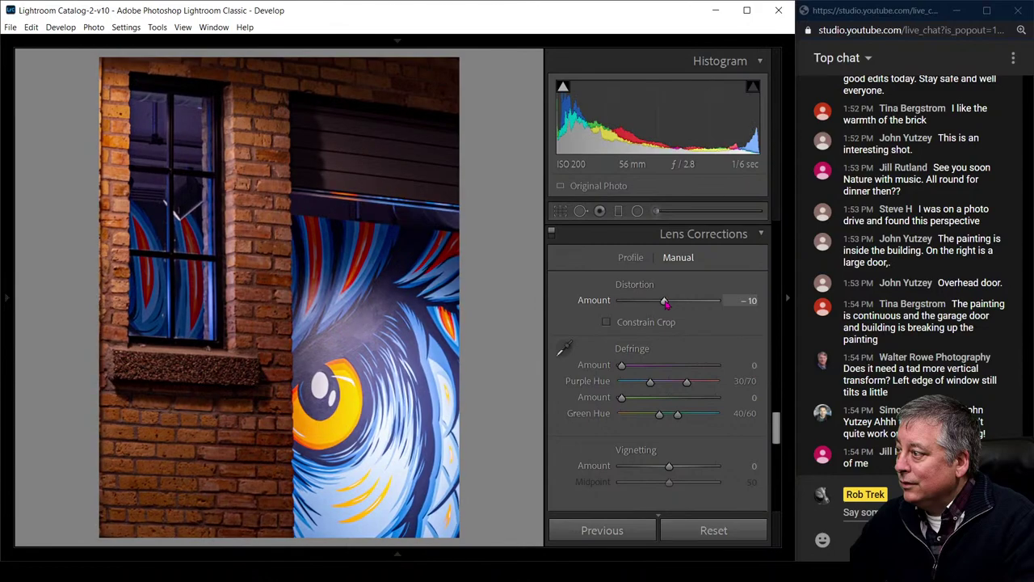
- Shift the crop slightly toward the outer brick wall to leave more space beside the window, and return to the Library grid
scroll(646, 363, "down", 3)
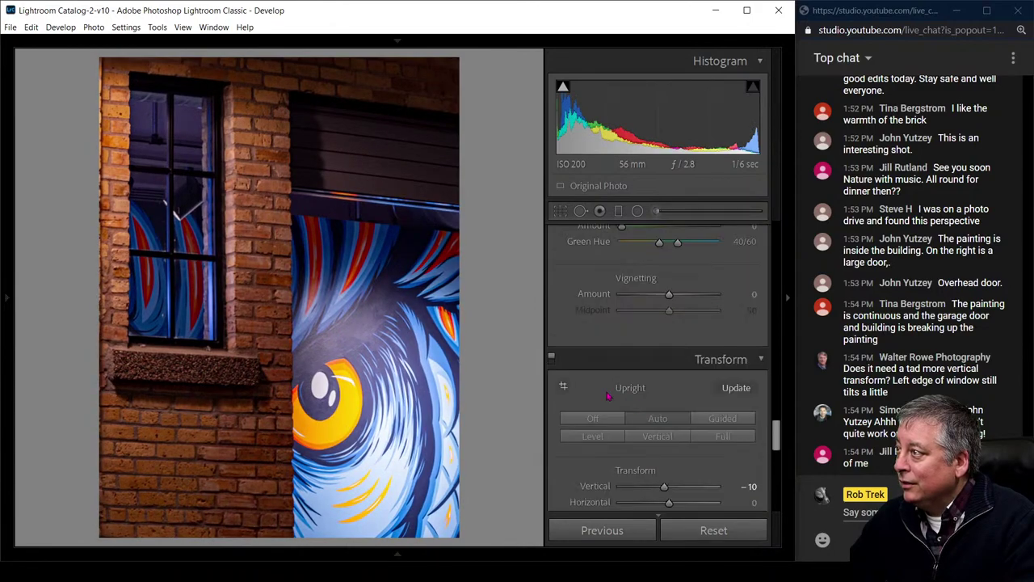
key("r")
left_click_drag(294, 312, 303, 310)
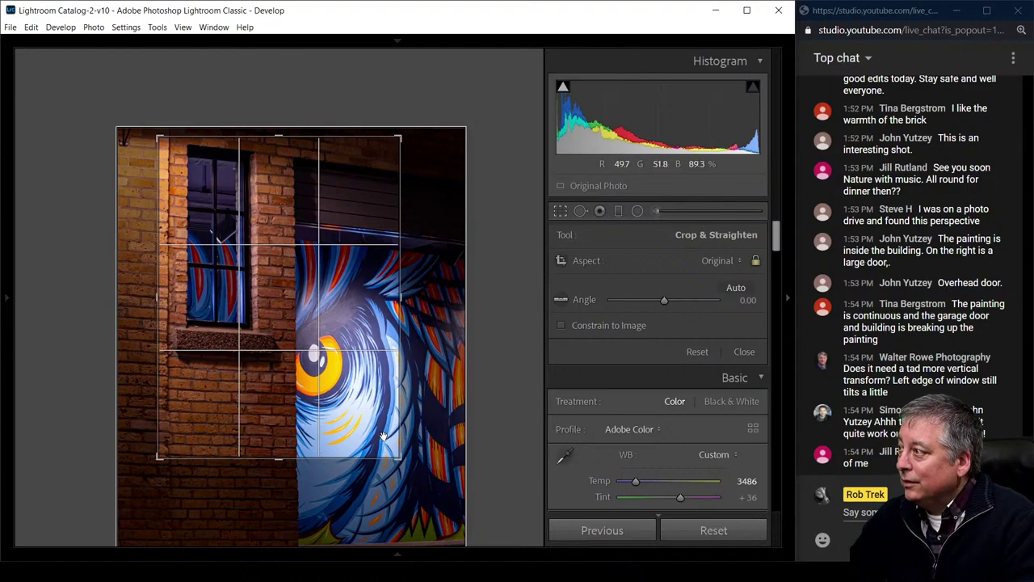
key("Return")
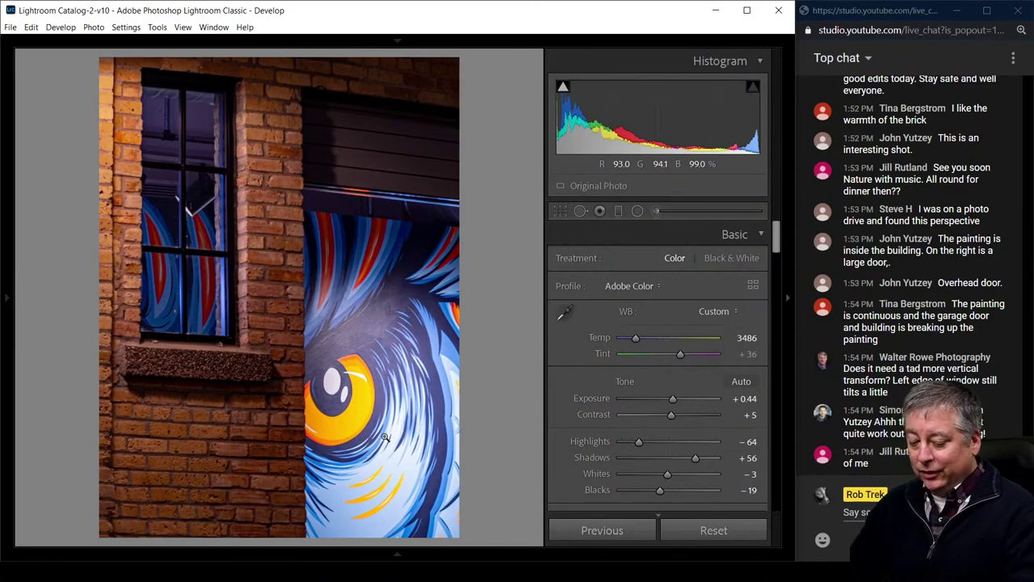
key("g")
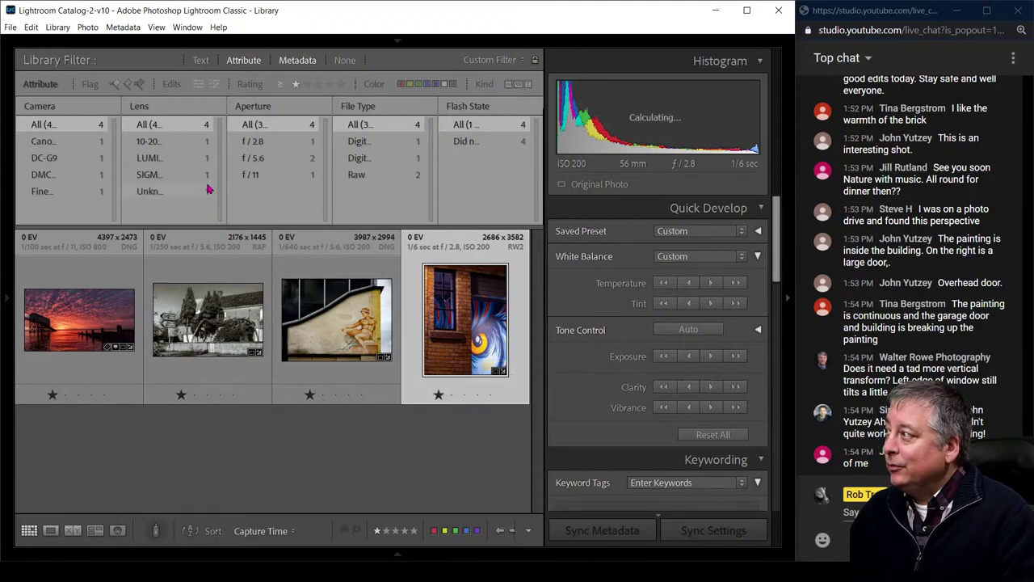
- Clear the one-star rating filter and show the photos of the Viewer edits folder in a wider Library grid
left_click(296, 85)
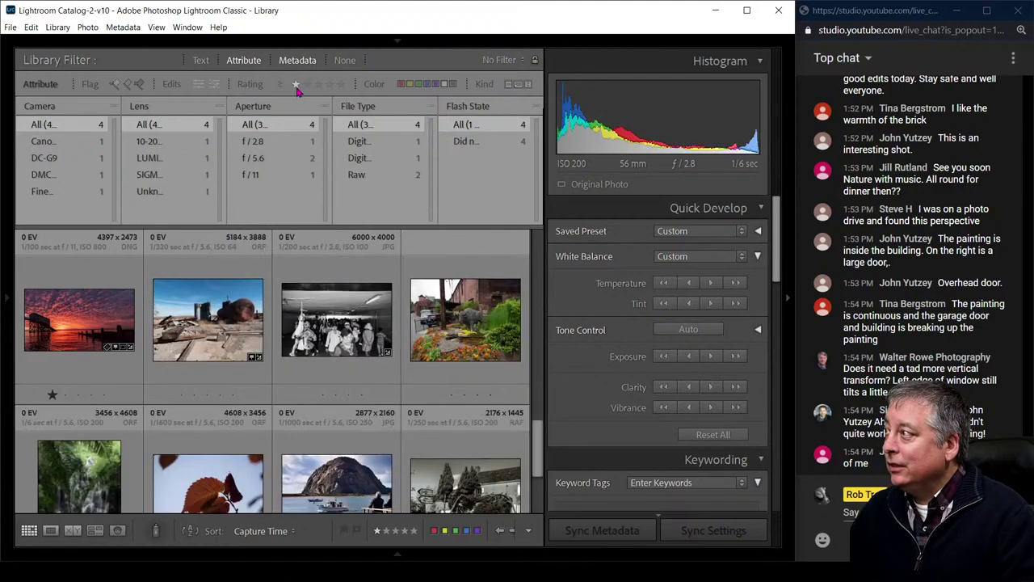
mouse_move(11, 281)
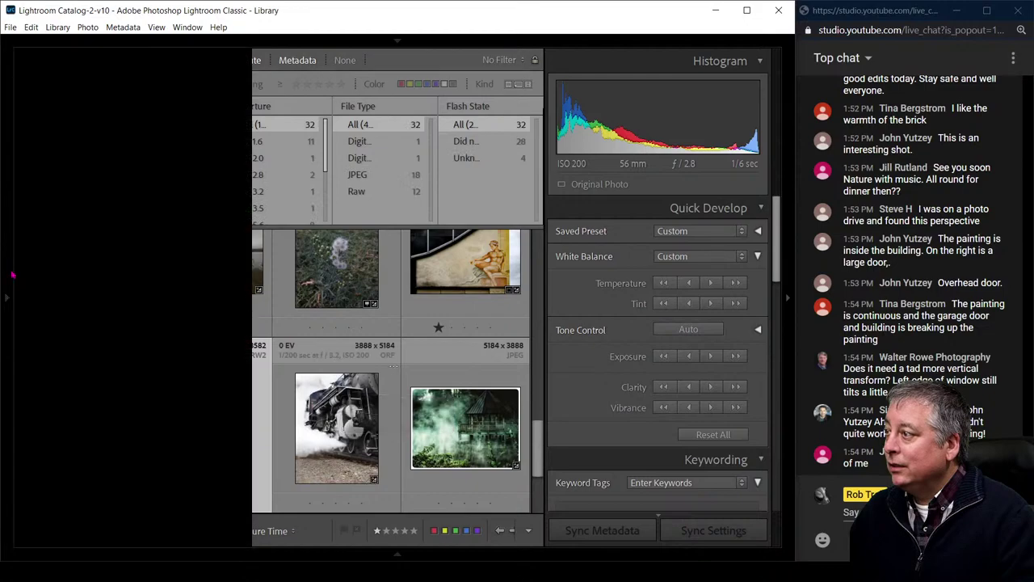
left_click(103, 276)
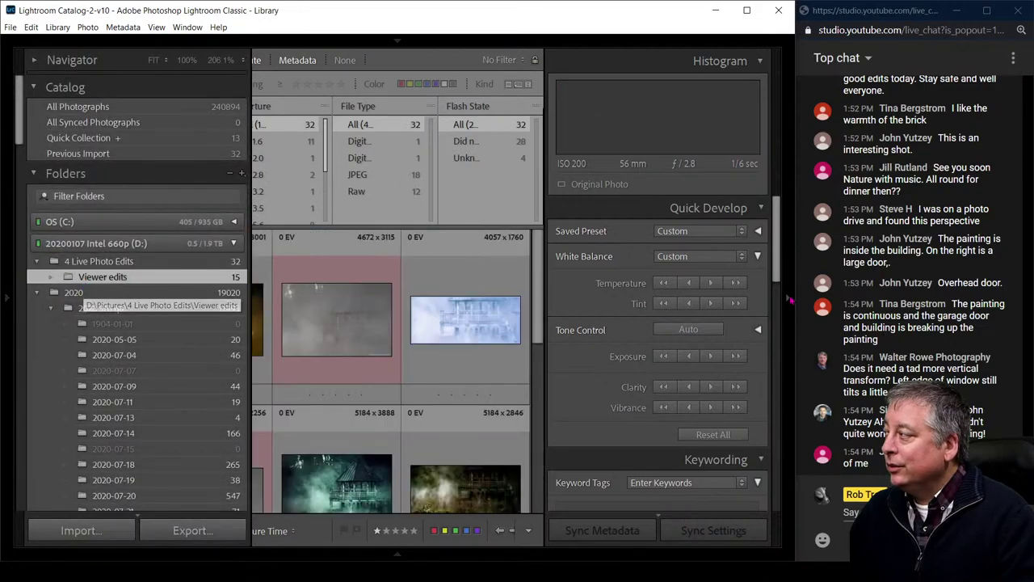
left_click(788, 297)
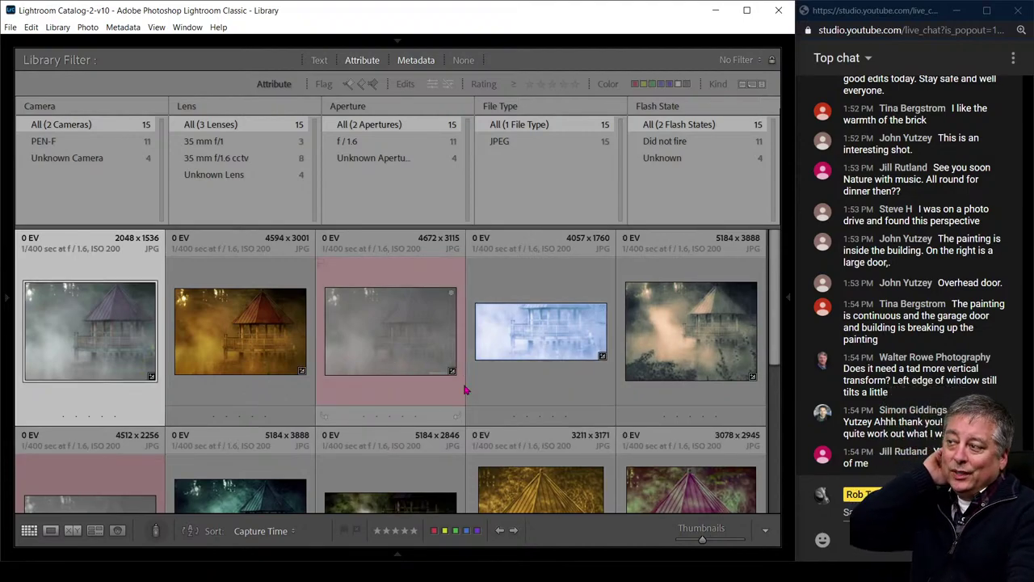
- View the first foggy gazebo edit enlarged, check its original P9200059.ORF in Google Drive, and return to Lightroom Classic
double_click(122, 340)
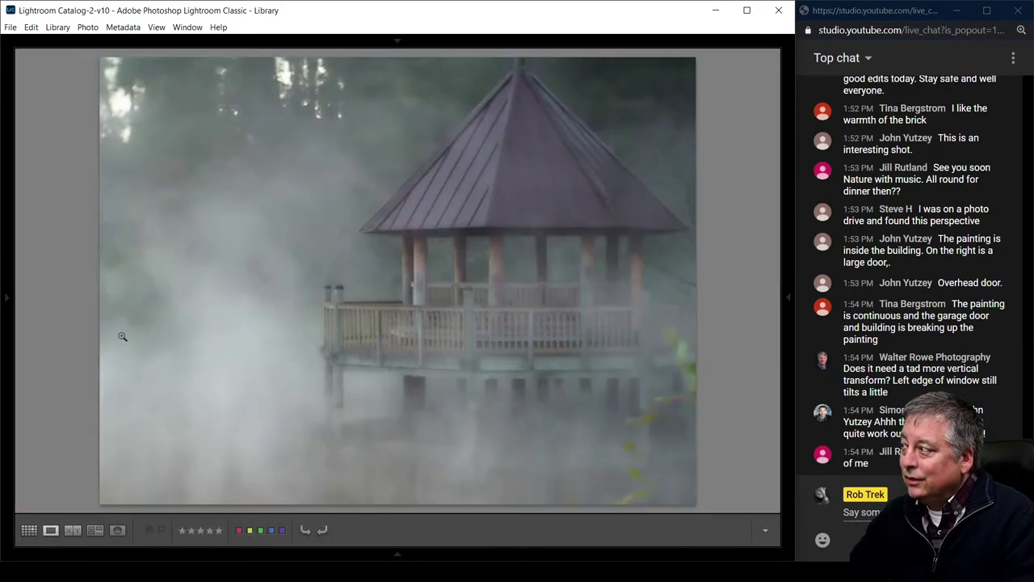
double_click(122, 336)
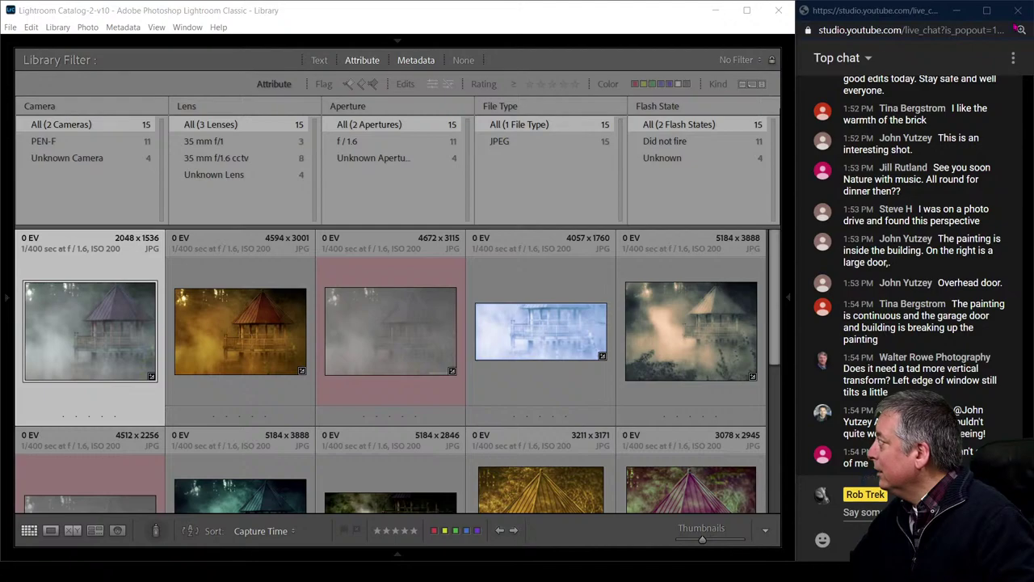
key("alt+Tab")
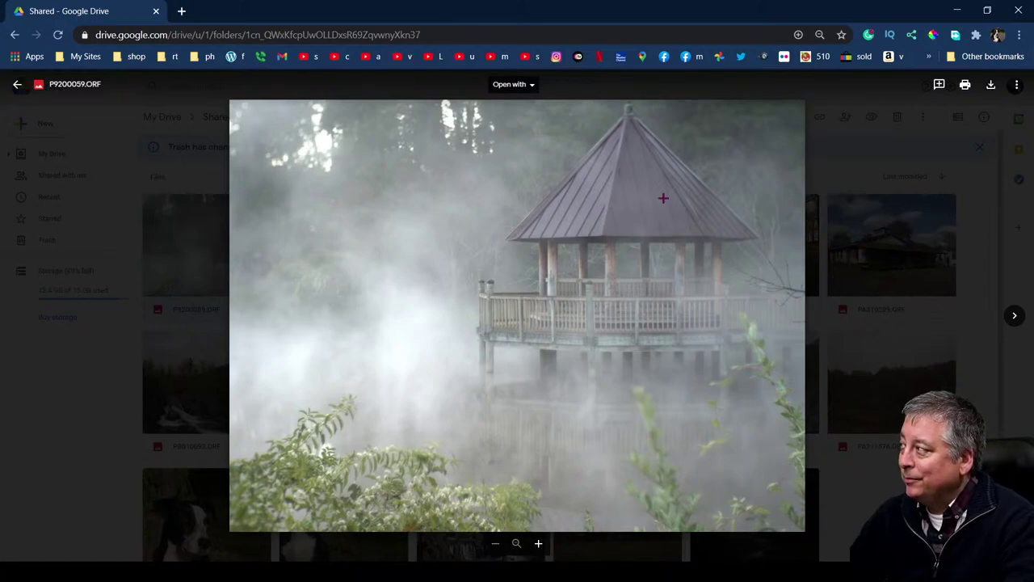
key("Escape")
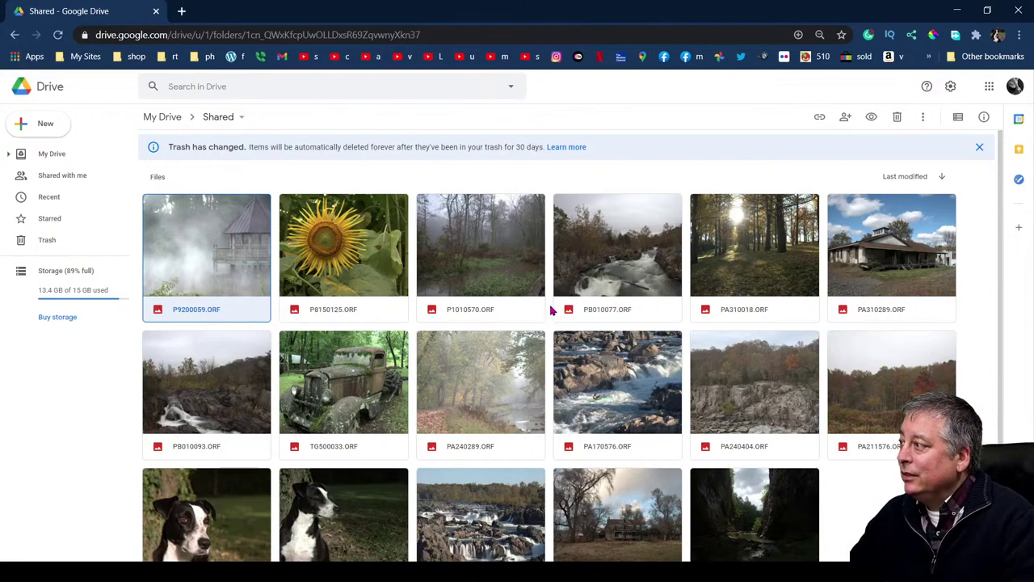
key("alt+Tab")
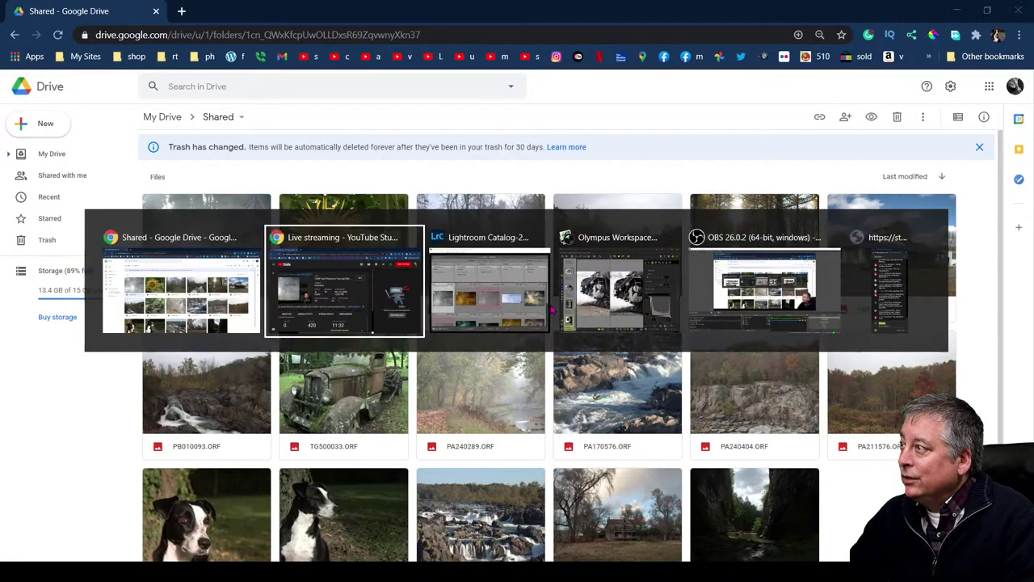
key("Escape")
key("alt+Tab")
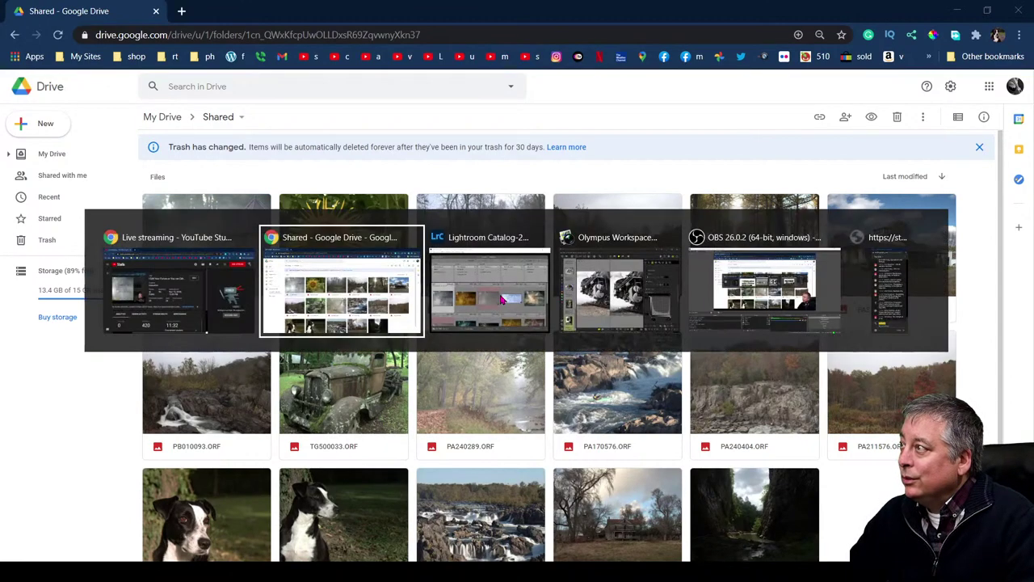
key("alt+Tab")
left_click(501, 299)
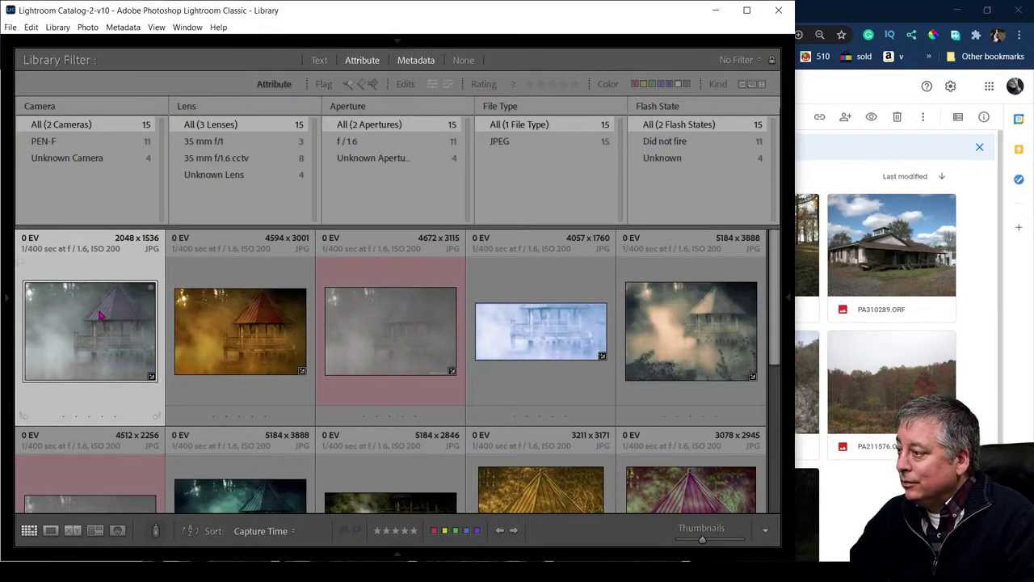
- Inspect the first gazebo edit enlarged and at close zoom, and cycle its photo information overlay on and off
key("alt+Tab")
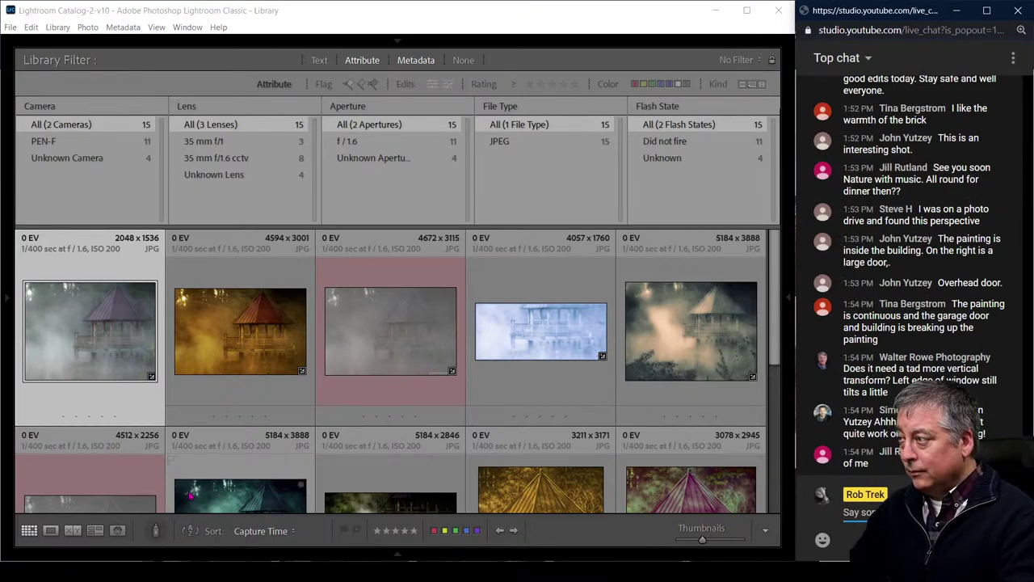
double_click(136, 329)
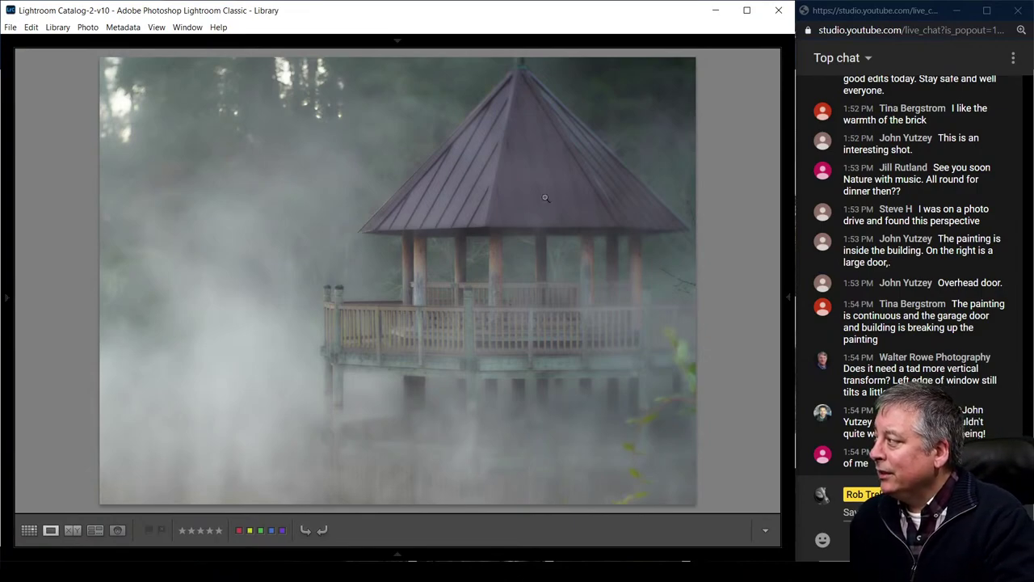
left_click(501, 197)
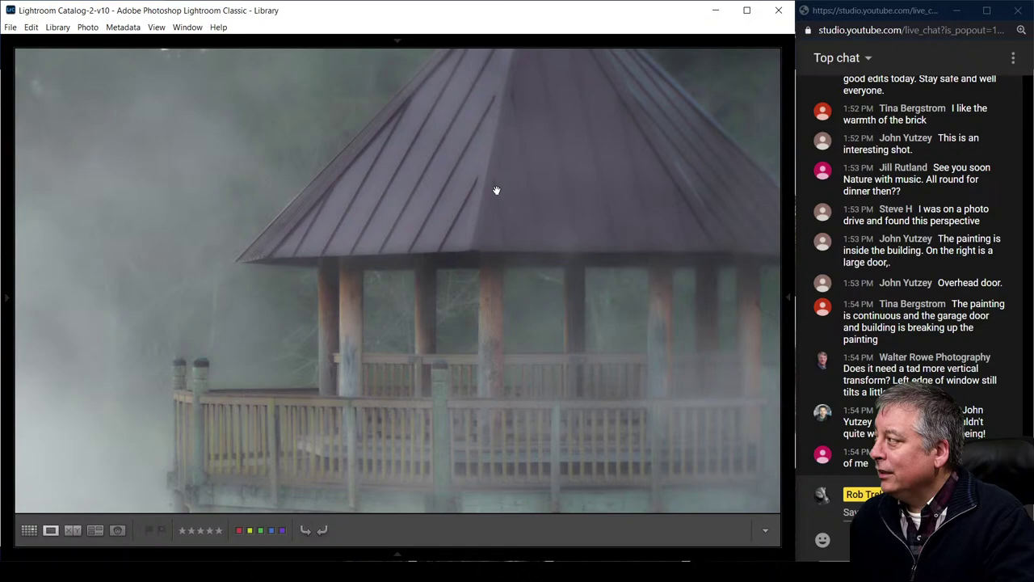
left_click(364, 416)
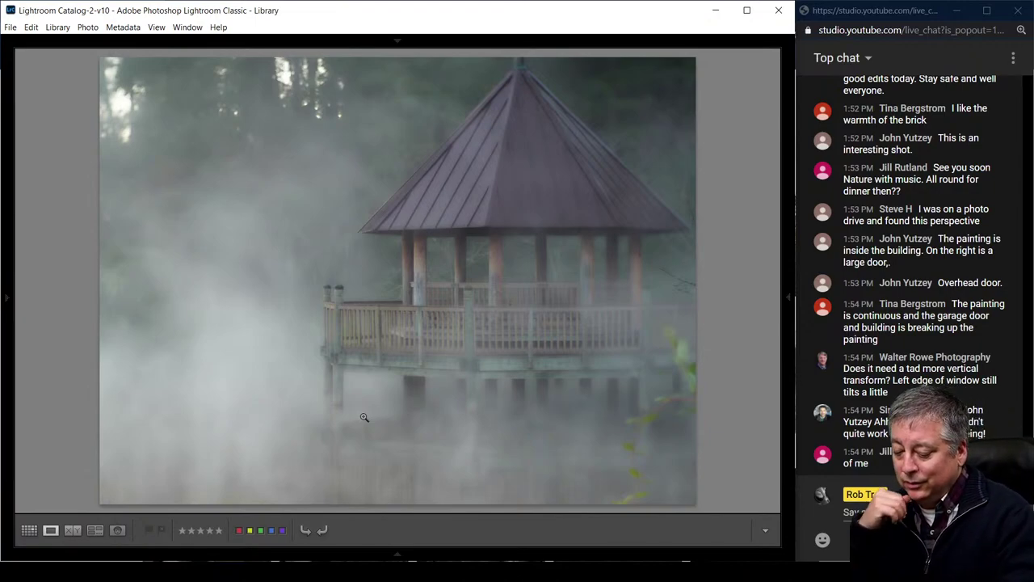
key("i")
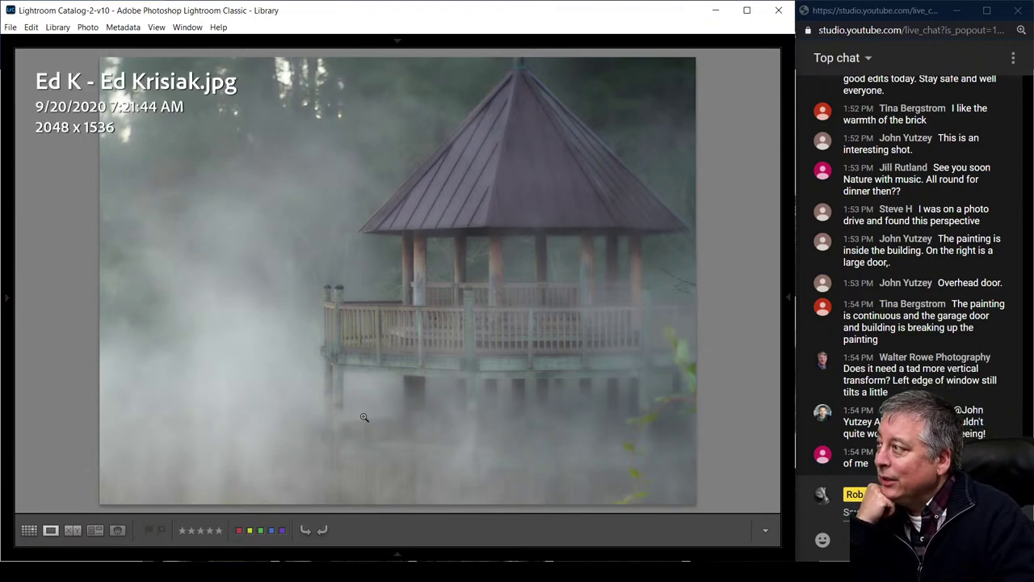
key("i")
key("i")
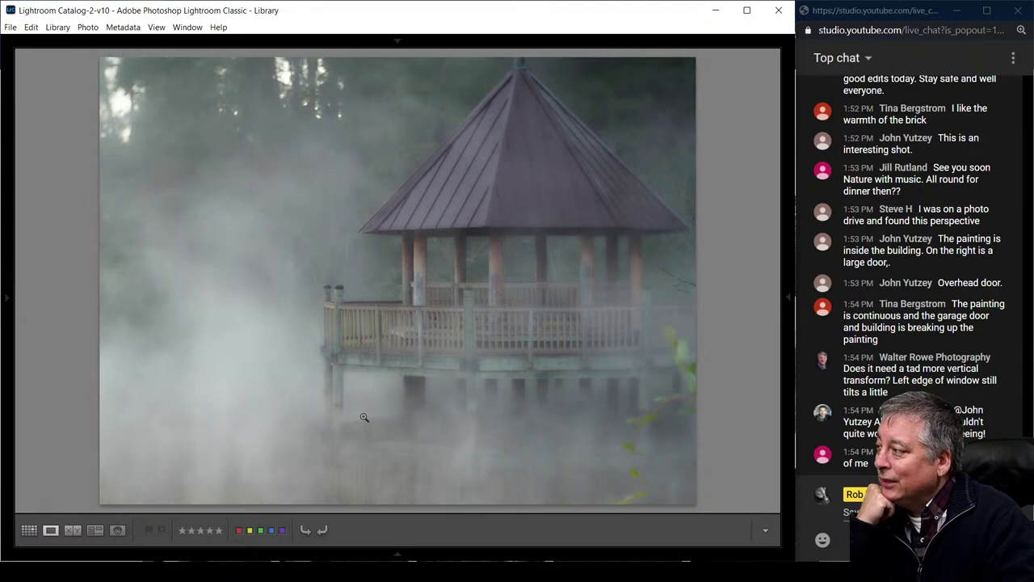
- Switch to Google Drive, open the original P9200059.ORF to compare its foliage with the edit, and return to Lightroom Classic
key("alt+Tab")
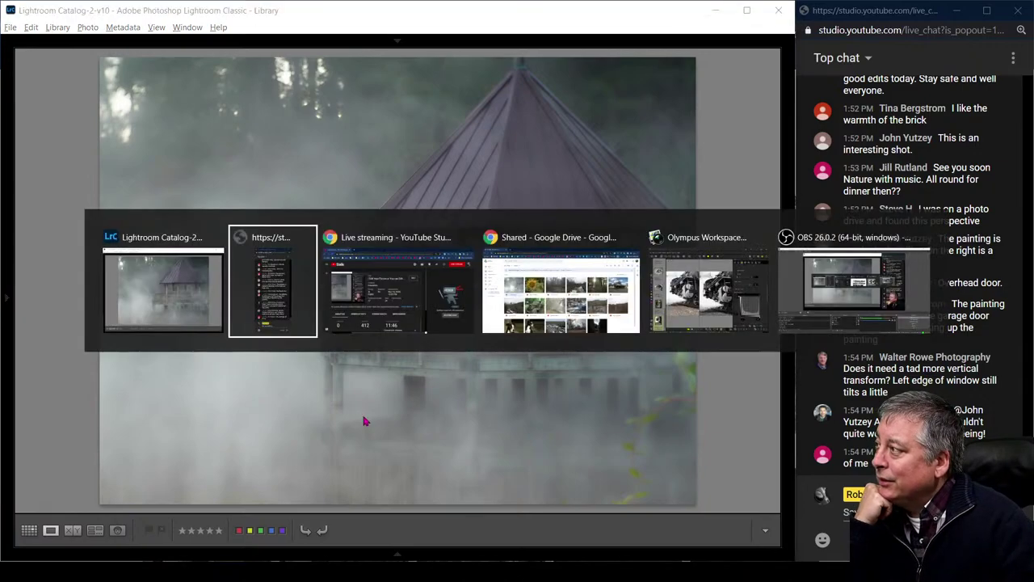
key("Tab")
key("Tab")
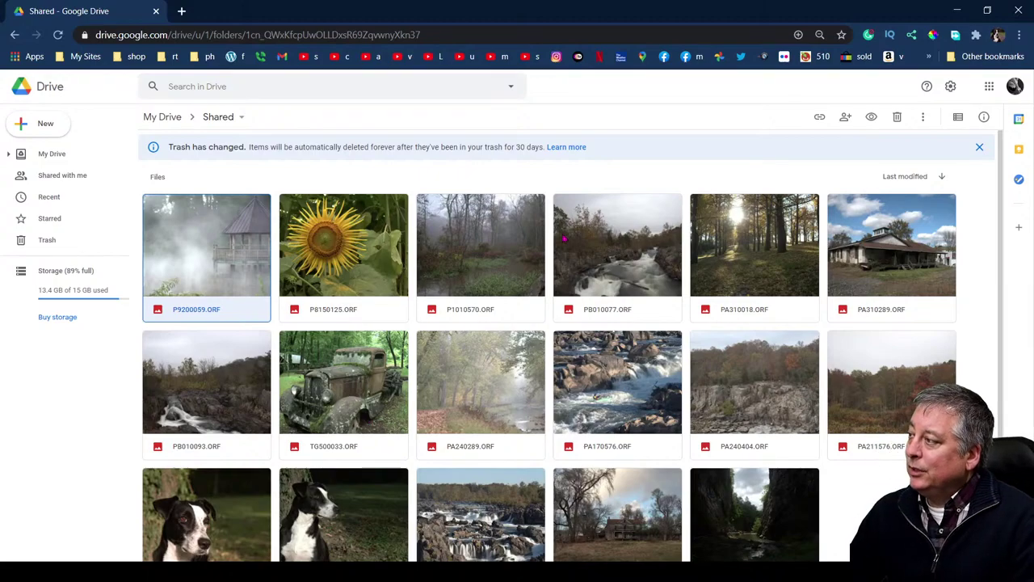
double_click(173, 249)
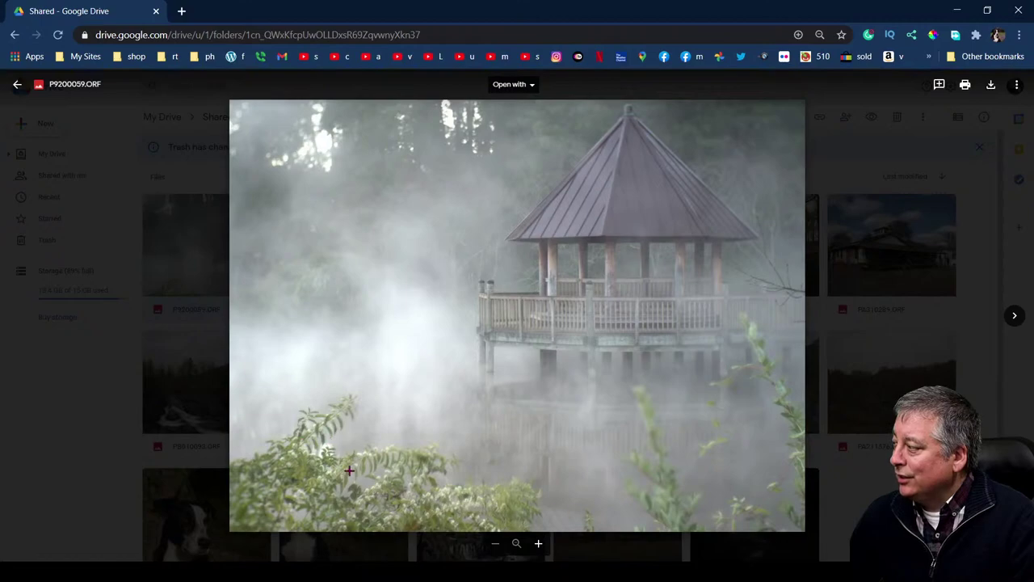
key("alt+Tab")
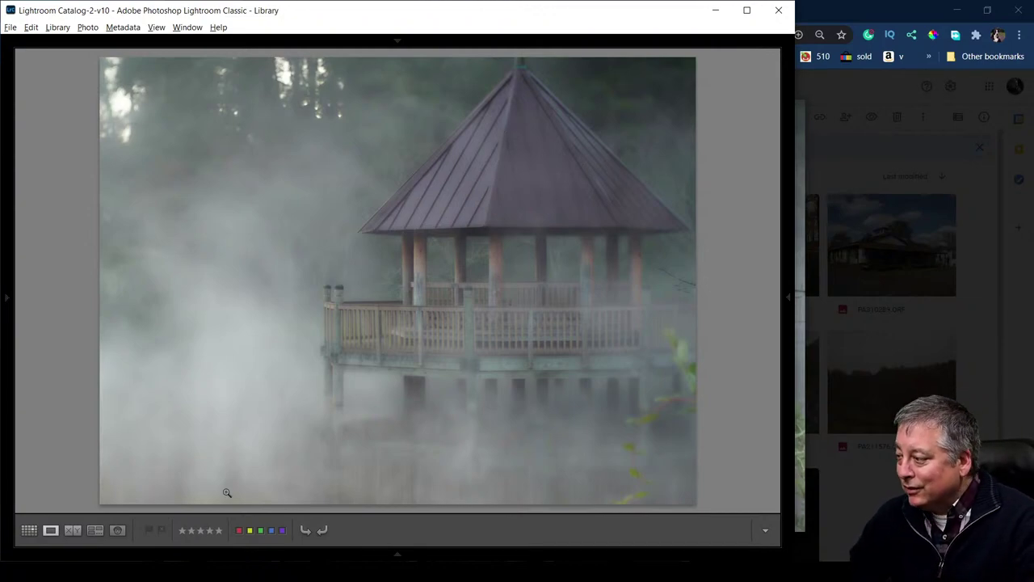
left_click(185, 517)
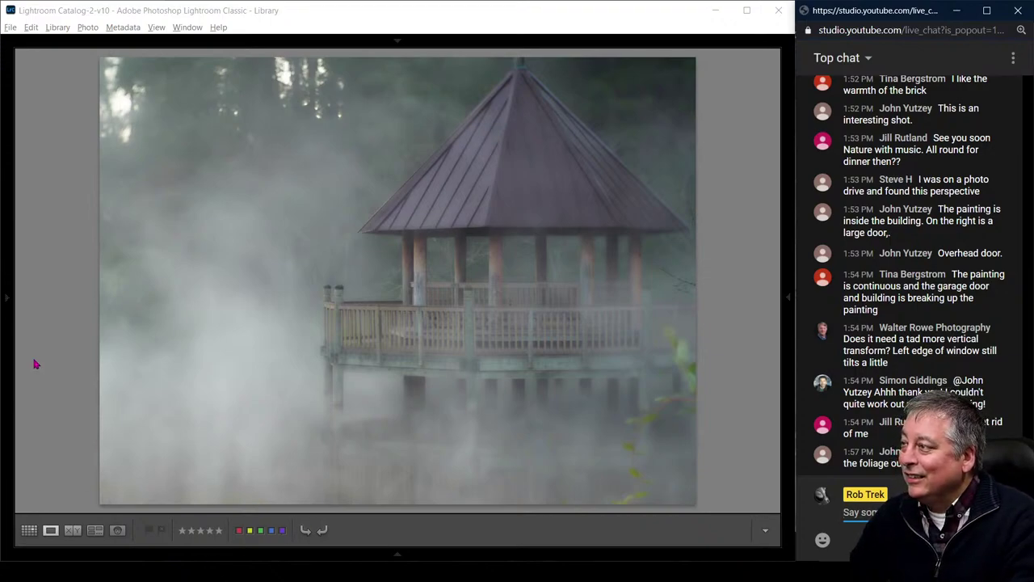
left_click(68, 373)
- Review the golden gazebo edit and the pale, very foggy one after it, checking each photo's file information overlay
key("Right")
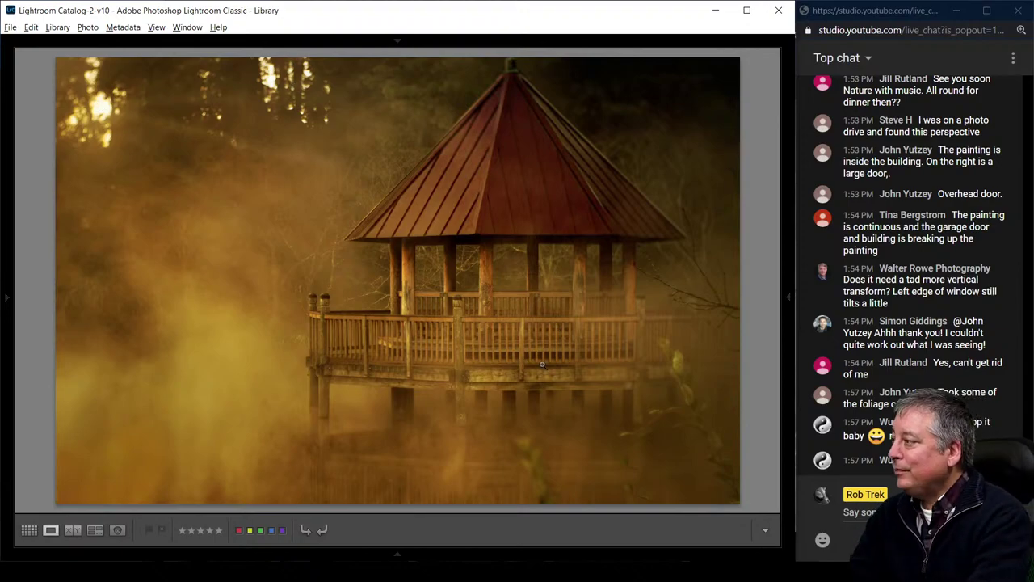
key("i")
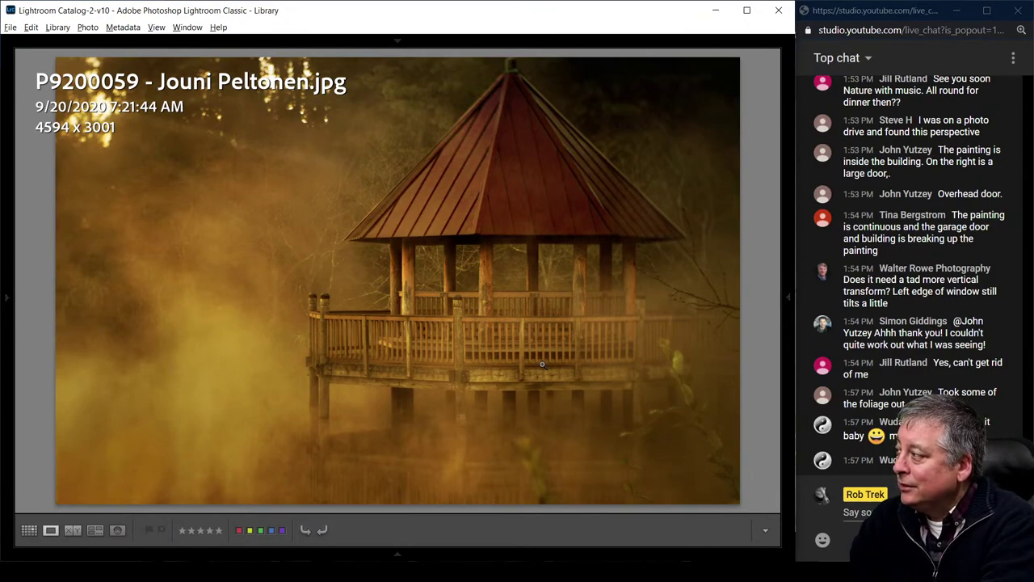
key("Right")
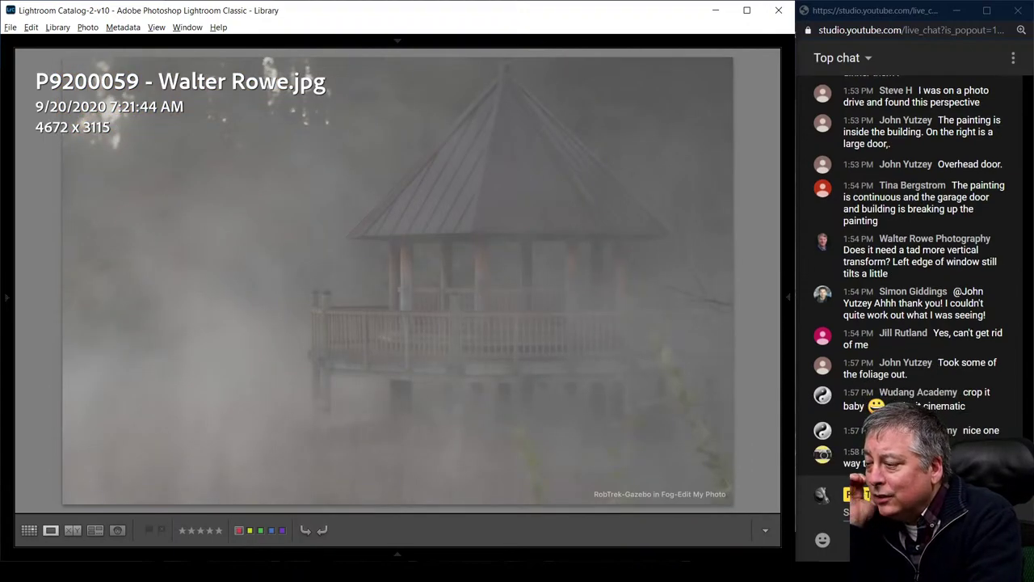
key("i")
key("i")
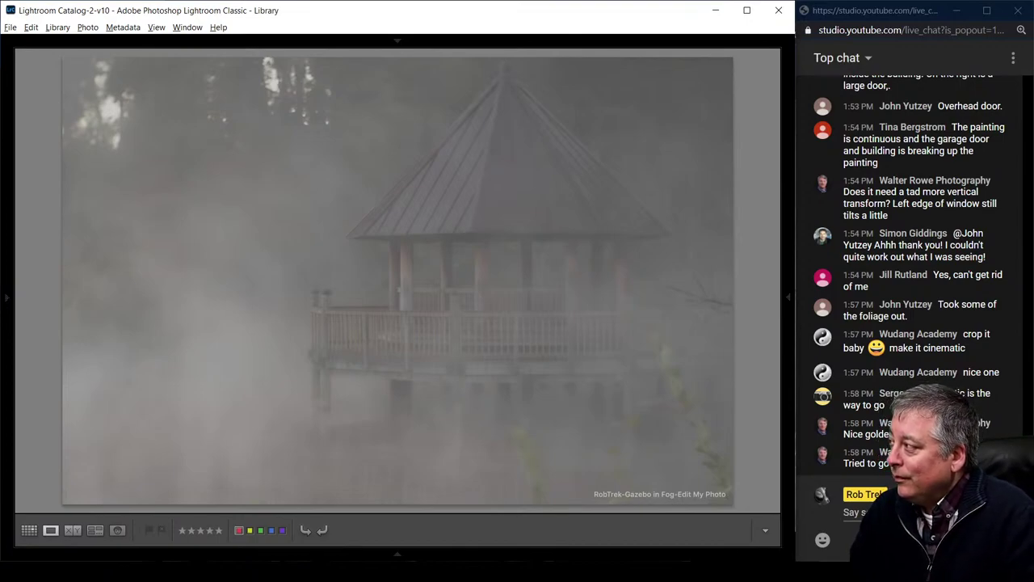
- Advance to the blue panoramic gazebo edit and cycle through its file and exposure information
key("Right")
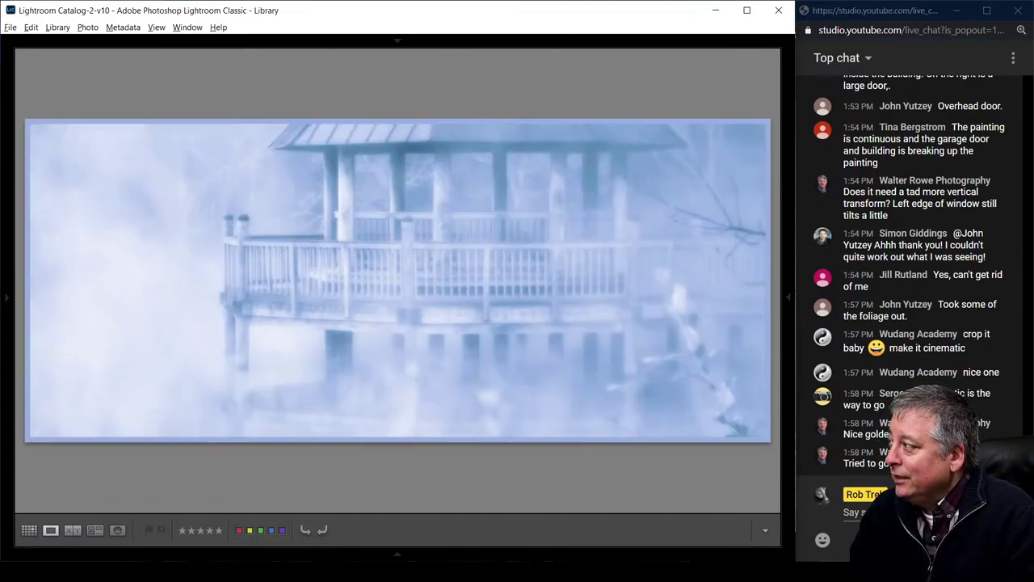
key("i")
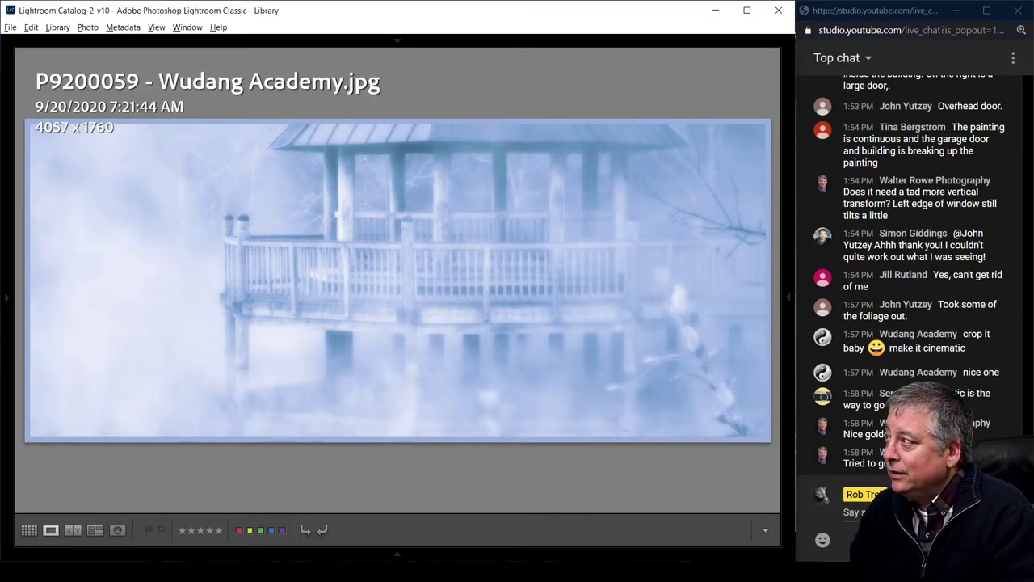
key("i")
key("i")
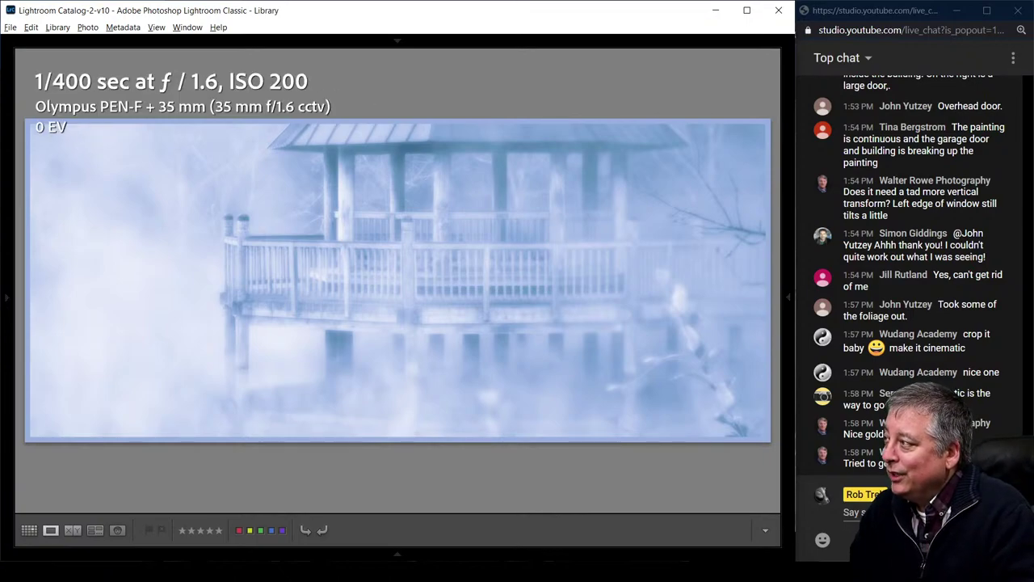
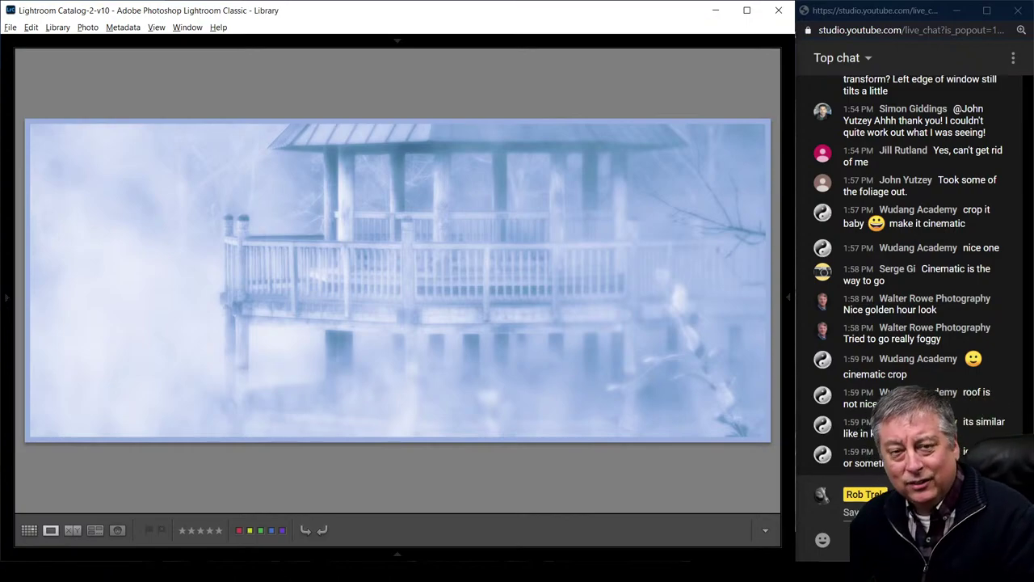
- Advance to the warm-toned gazebo edit with dark foliage and cycle its photo information overlay on and off
key("Right")
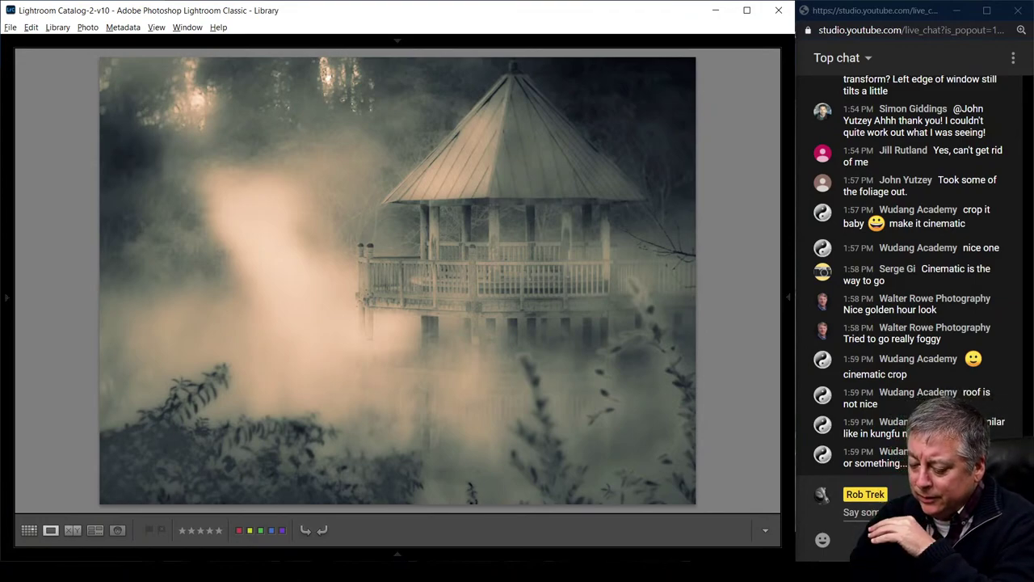
key("i")
key("i")
key("i")
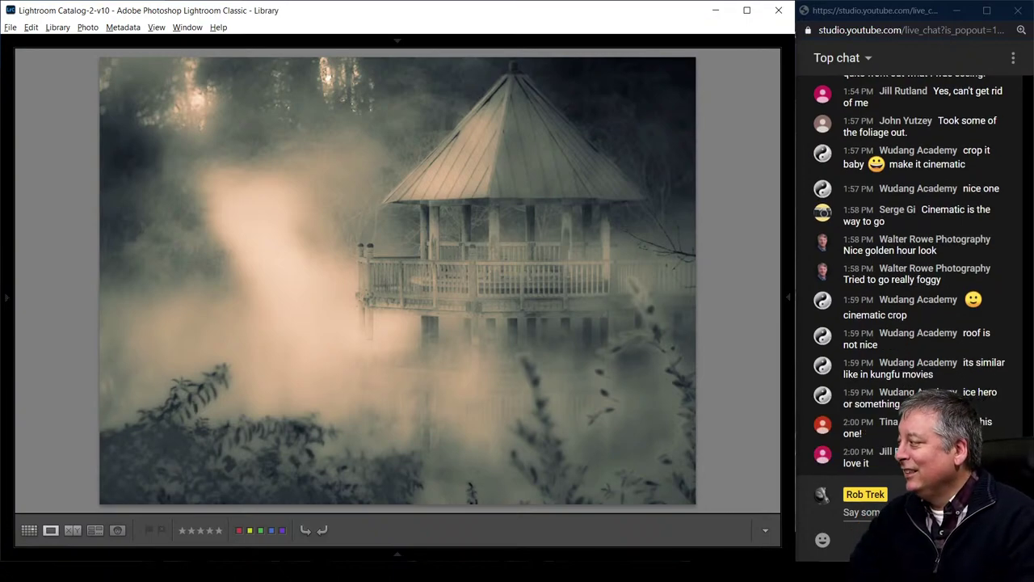
- Advance to the pale black-and-white wide gazebo edit and cycle through its file and exposure information
key("Right")
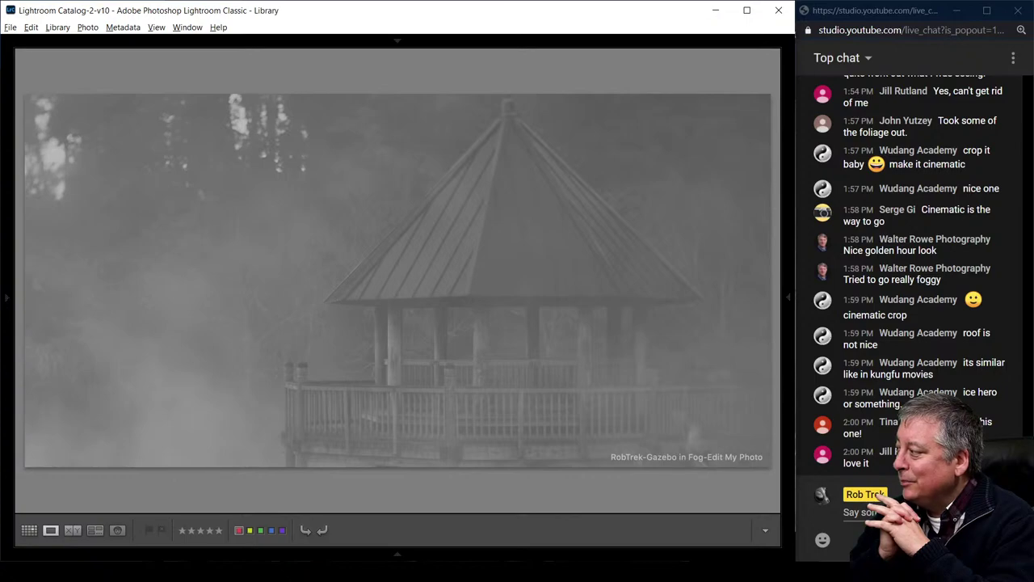
key("i")
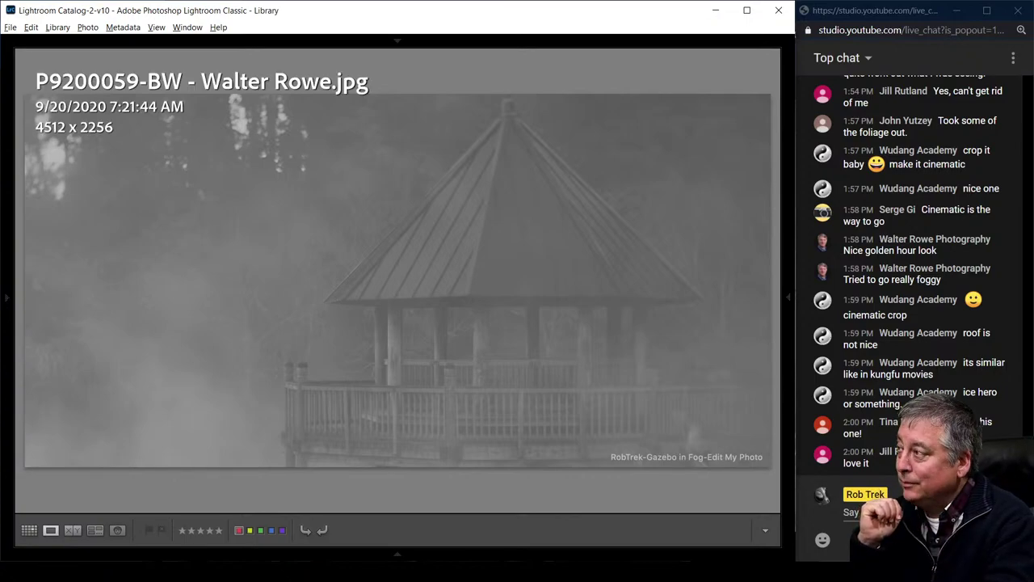
key("i")
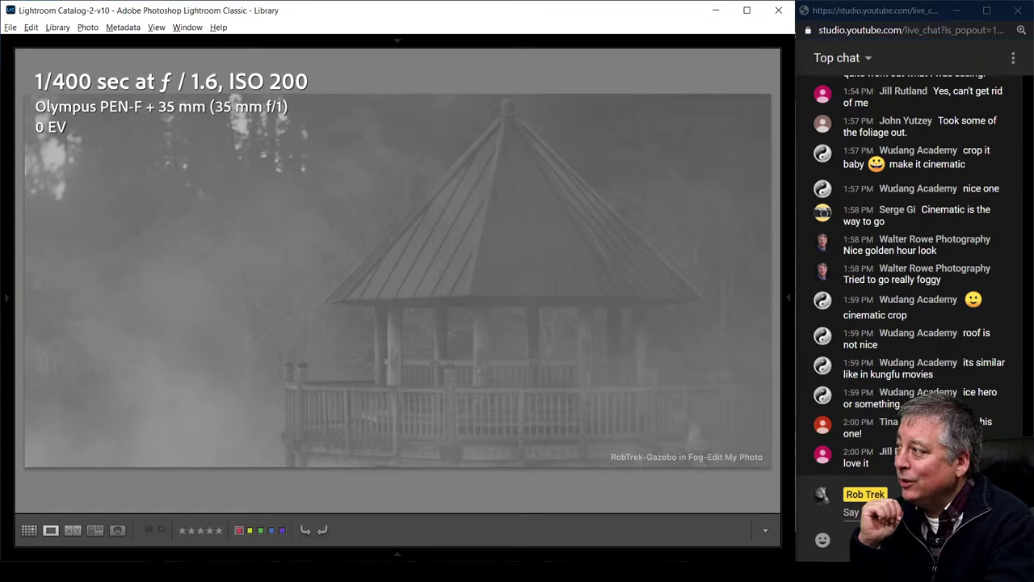
key("i")
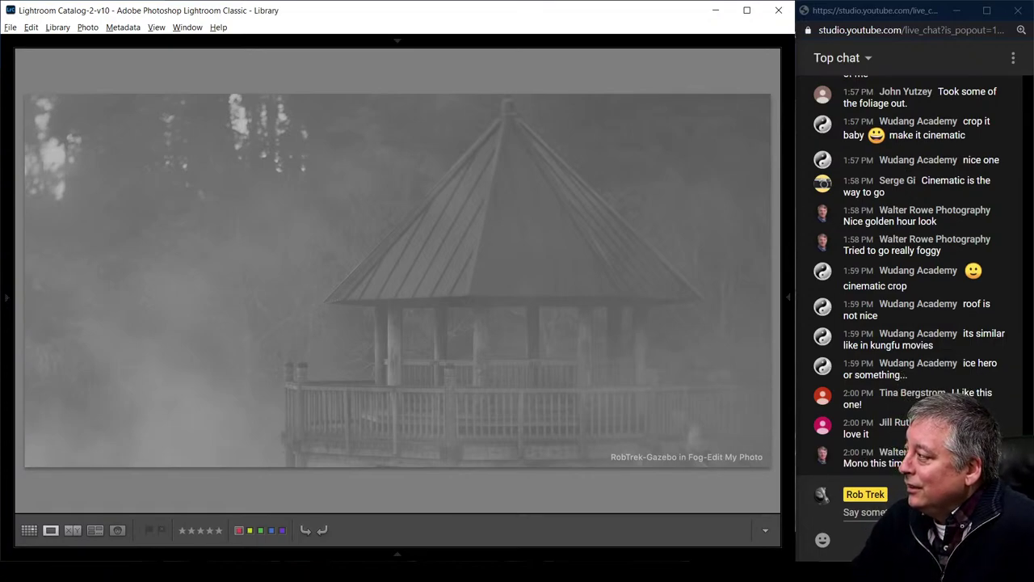
- Advance to the teal-toned gazebo edit and compare it with the original P9200059.ORF in Google Drive before returning to Lightroom Classic
key("Right")
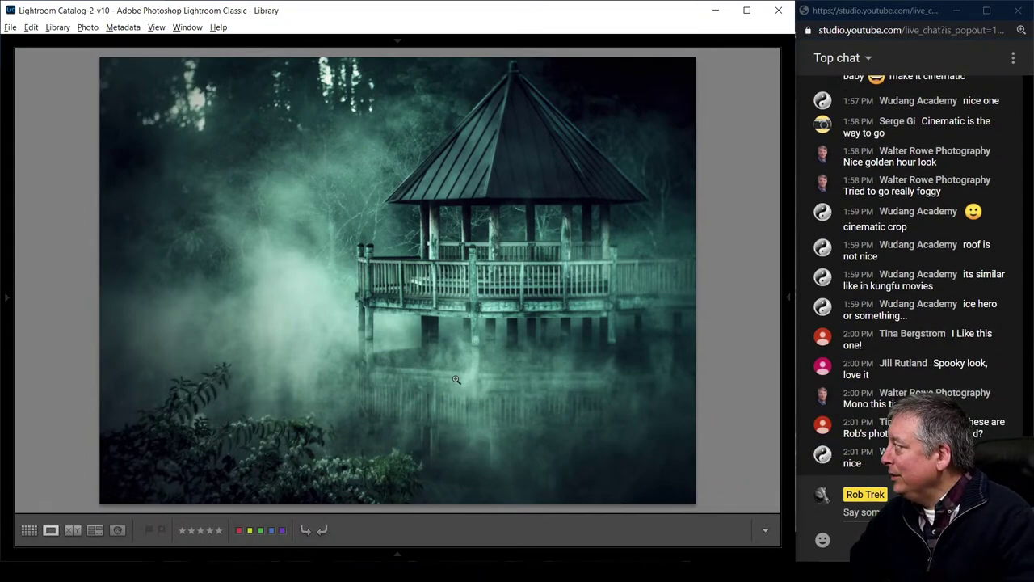
key("alt+Tab")
key("alt+Tab")
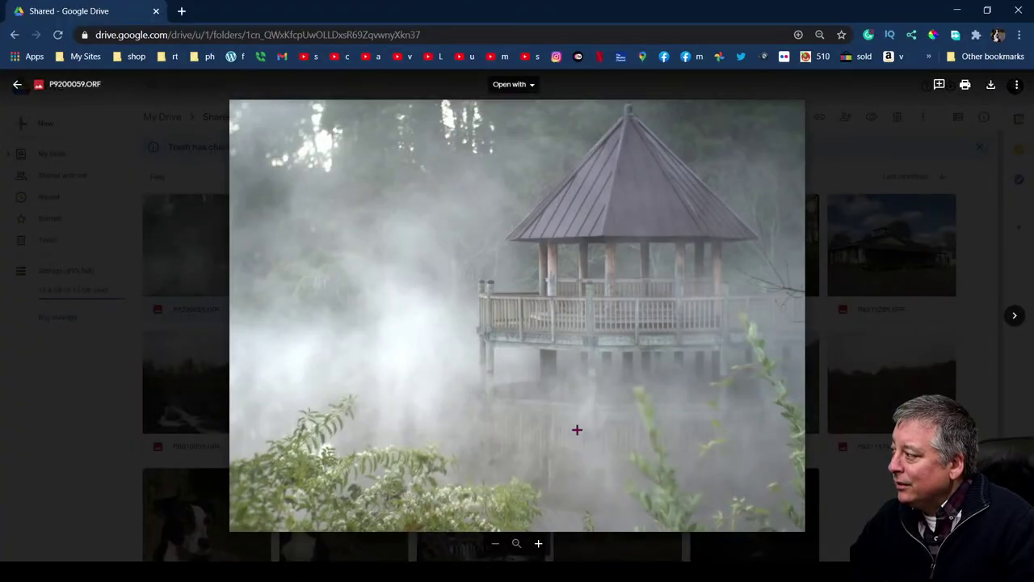
key("alt+Tab")
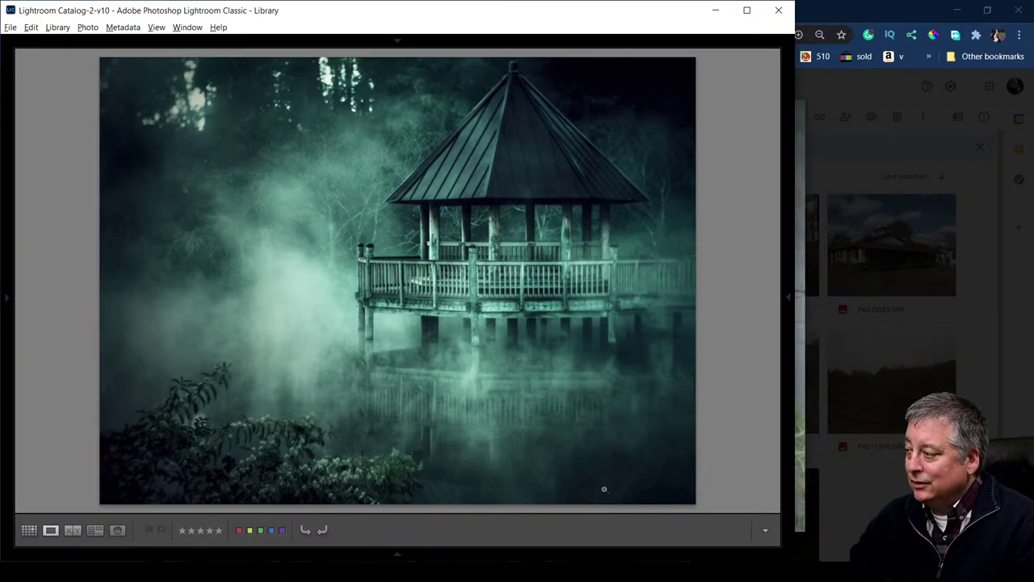
key("alt+Tab")
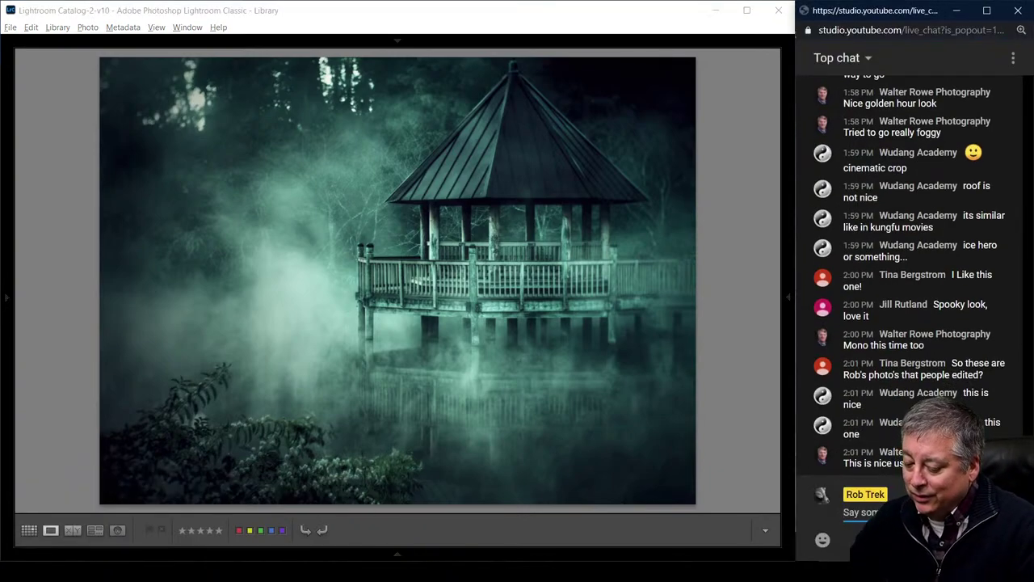
- Return the focus from the live chat to the teal gazebo edit and cycle its photo information overlay on and off
type("iii")
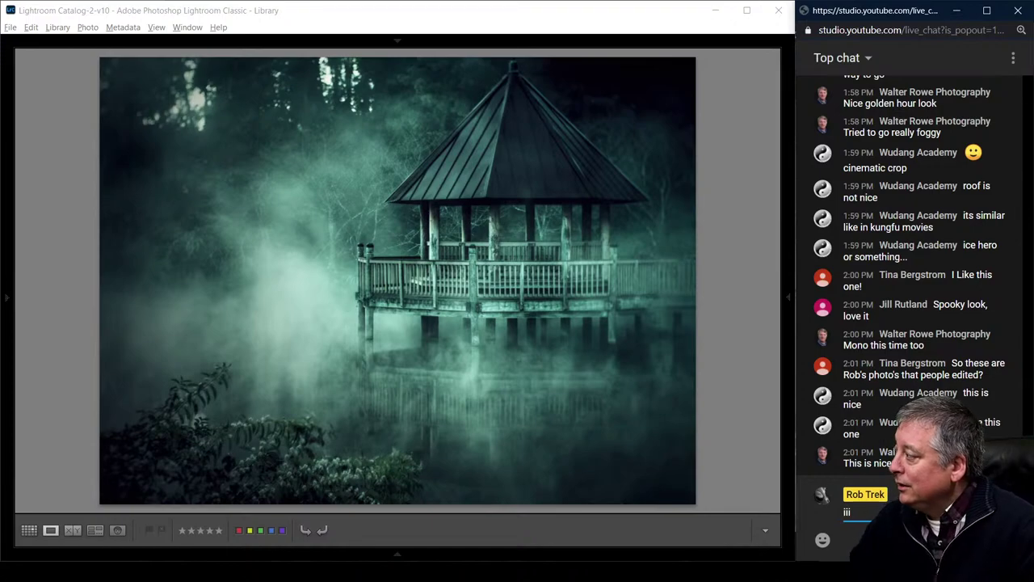
left_click(40, 356)
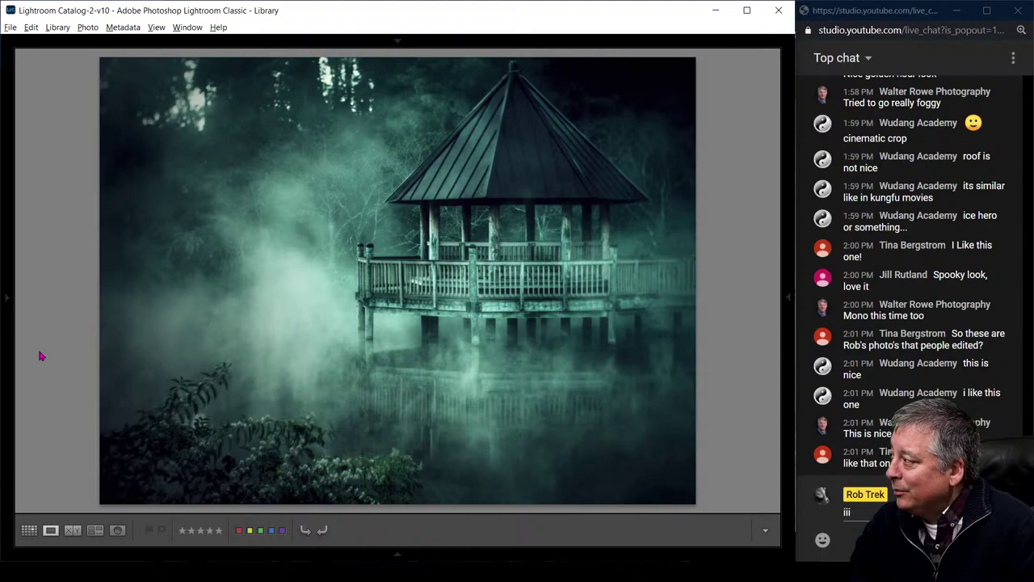
key("i")
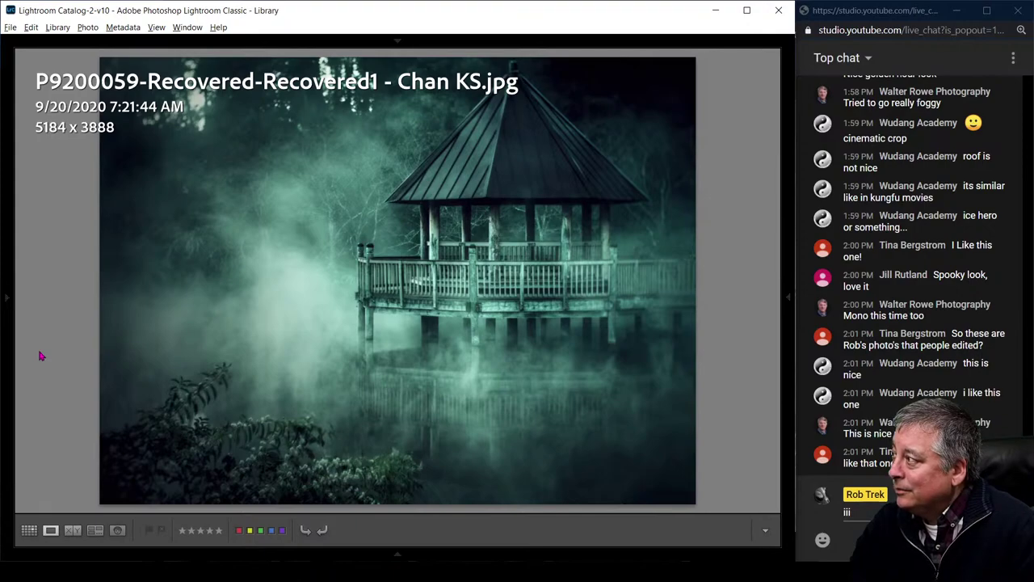
key("i")
key("i")
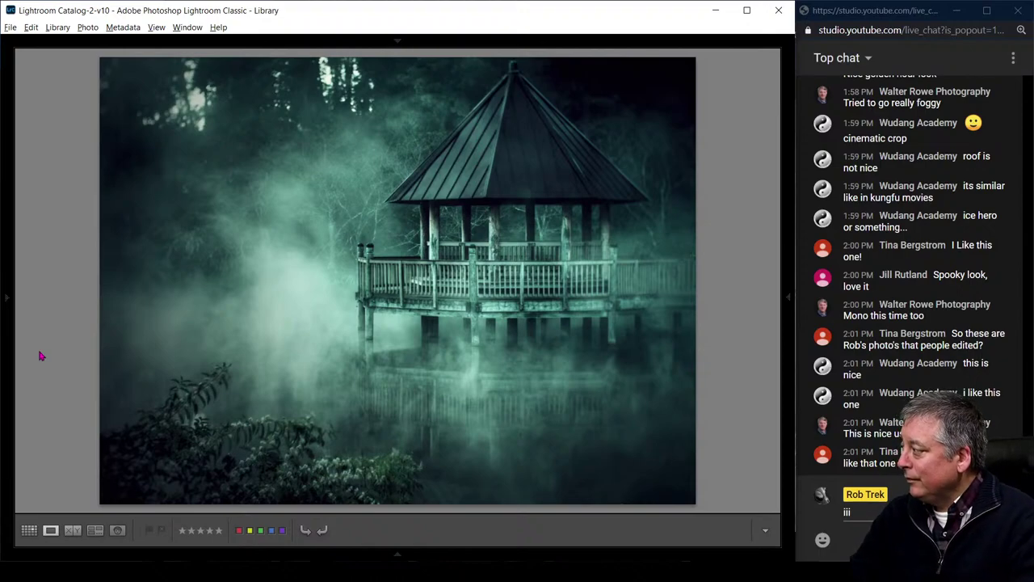
- Review the dark, wide gazebo edit with green foliage and the sepia-gold one after it, cycling the latter's photo information
key("Right")
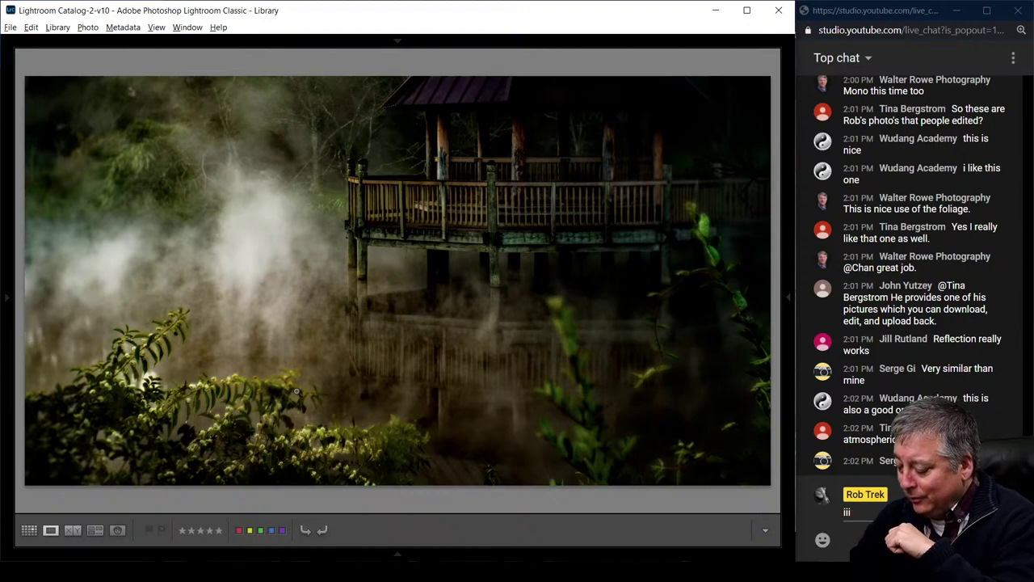
key("Right")
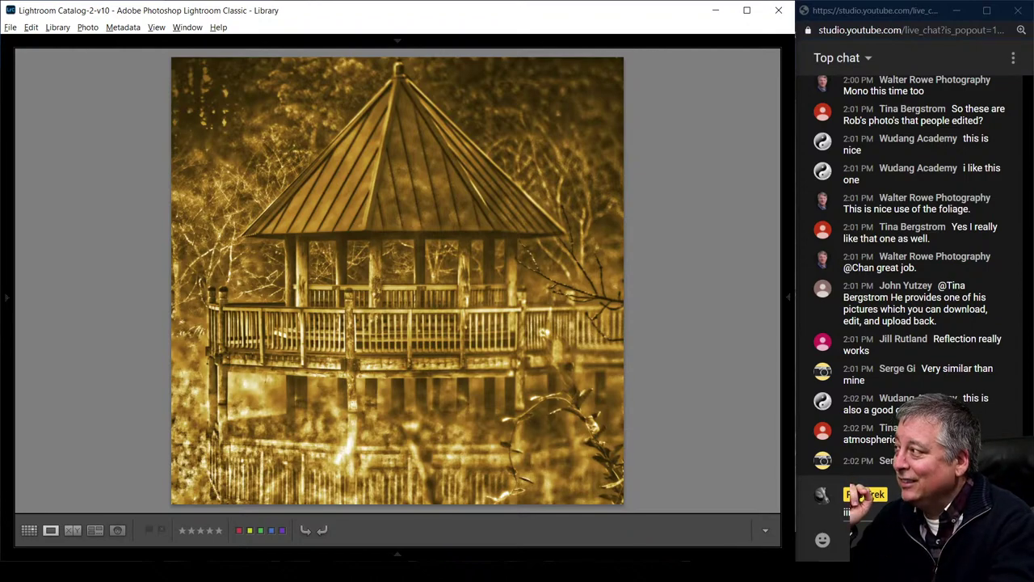
key("i")
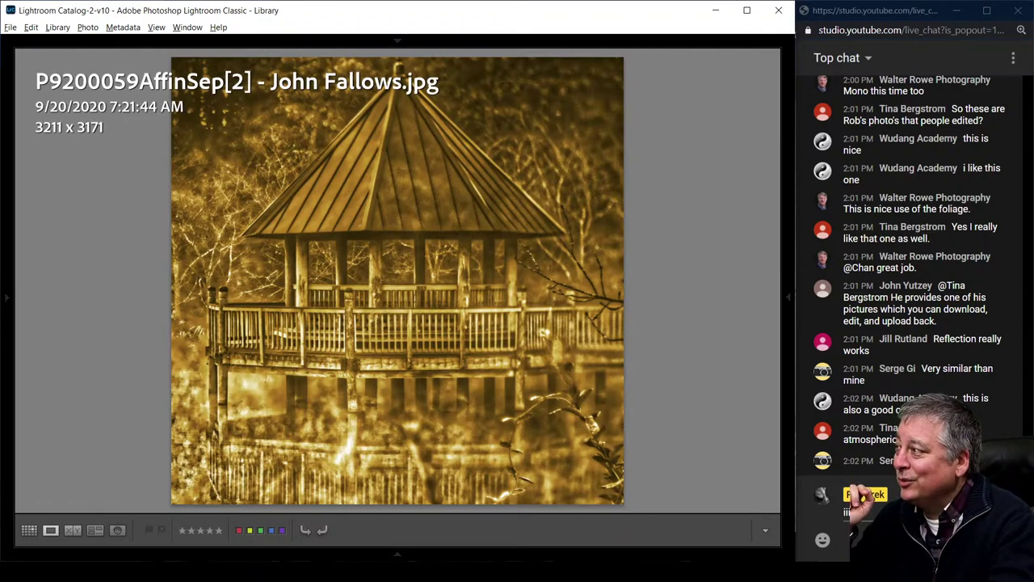
key("i")
key("i")
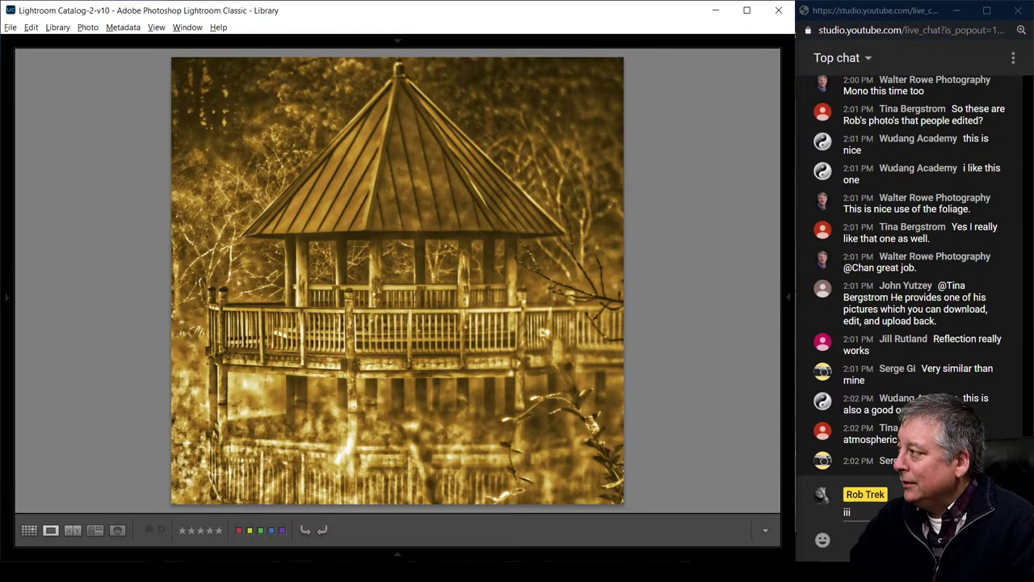
- Advance to the gazebo edit with the purple roof and cycle its photo information overlay on and off
key("Right")
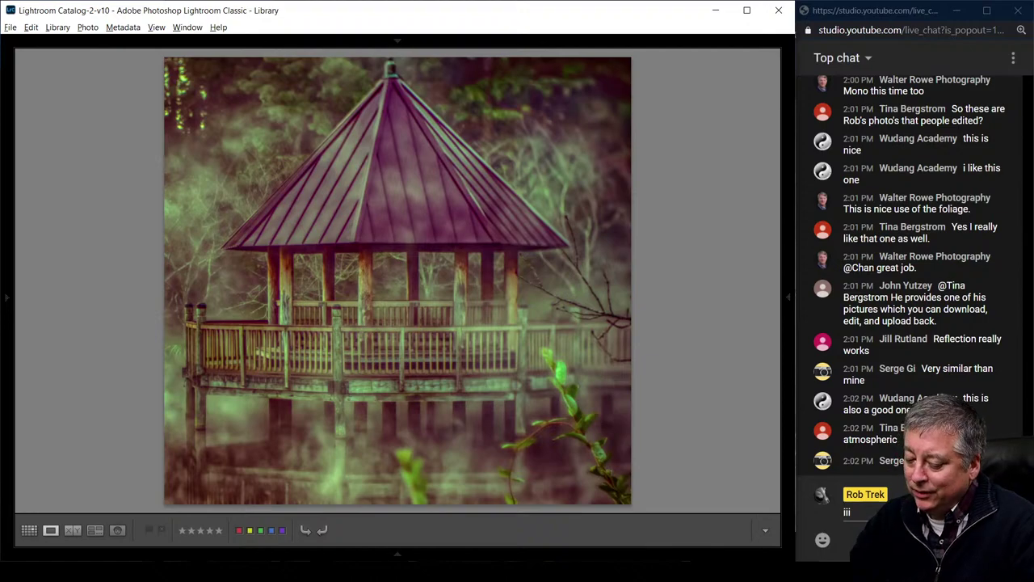
key("i")
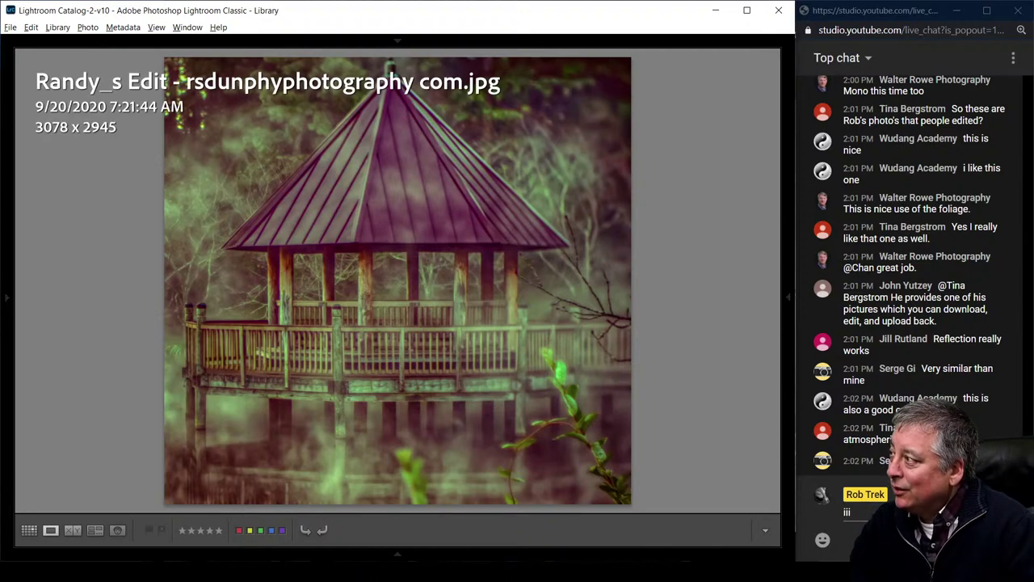
key("i")
key("i")
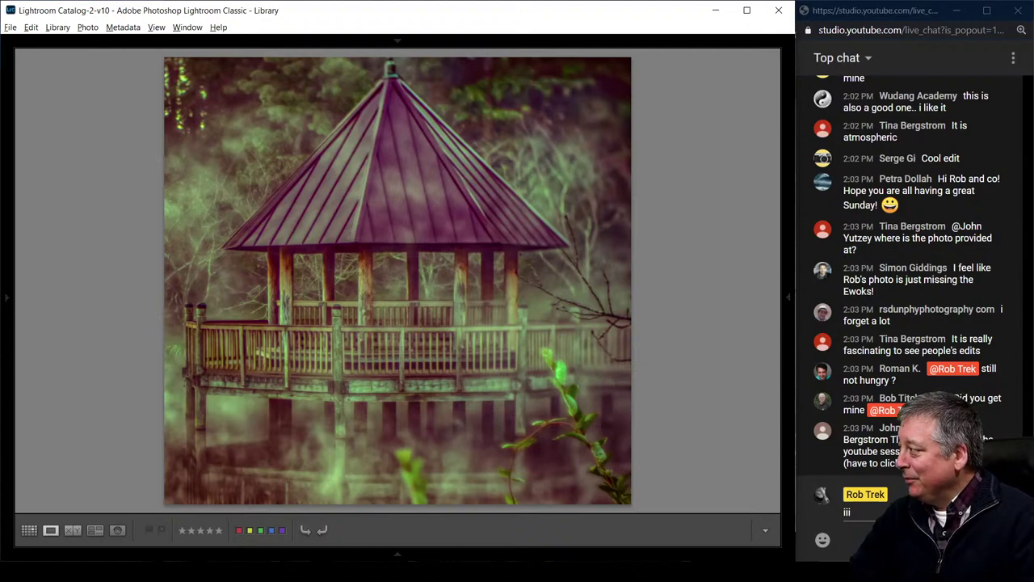
- Advance to the amber, portrait-format gazebo edit and cycle through its file and exposure information
key("Right")
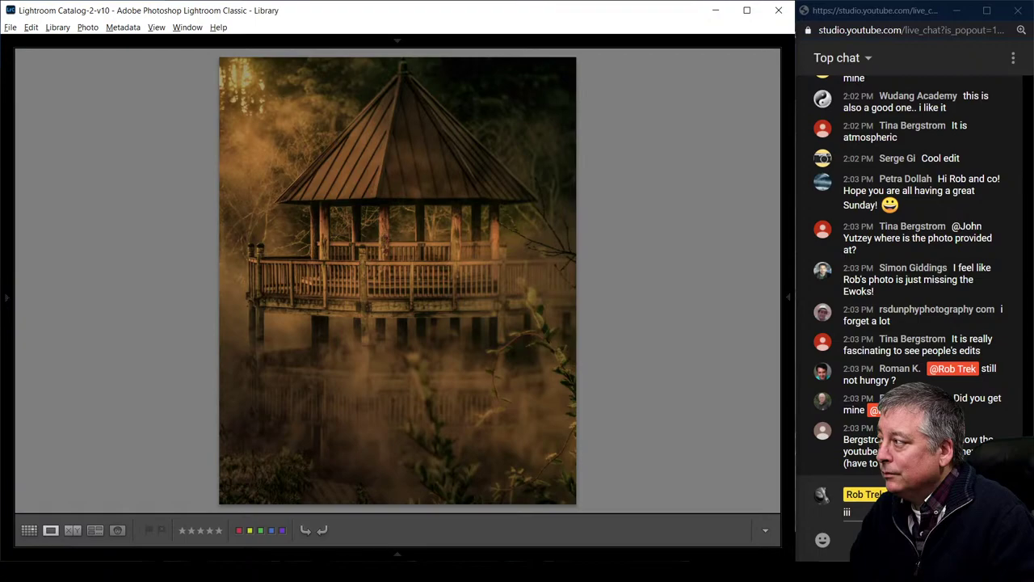
key("i")
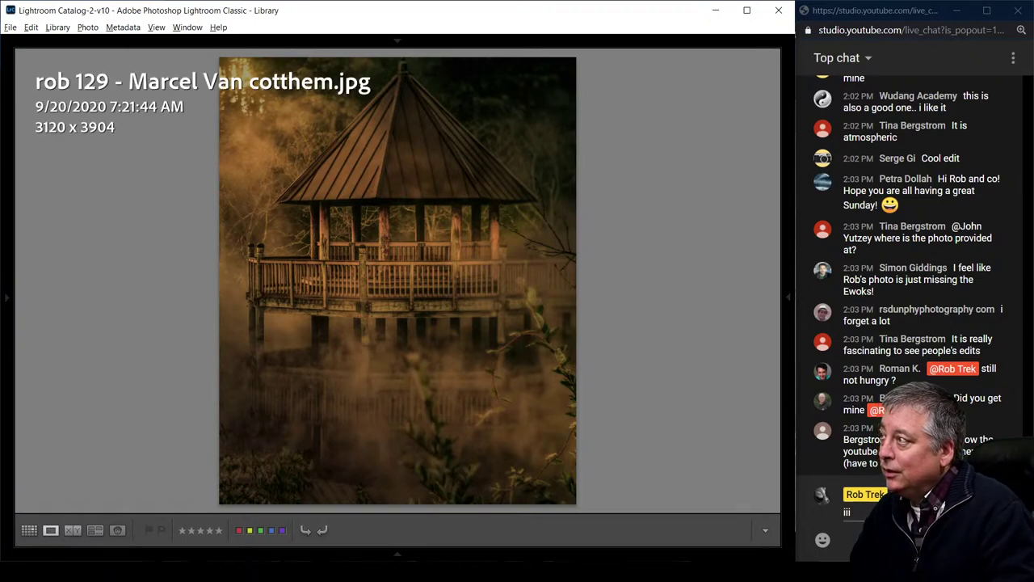
key("i")
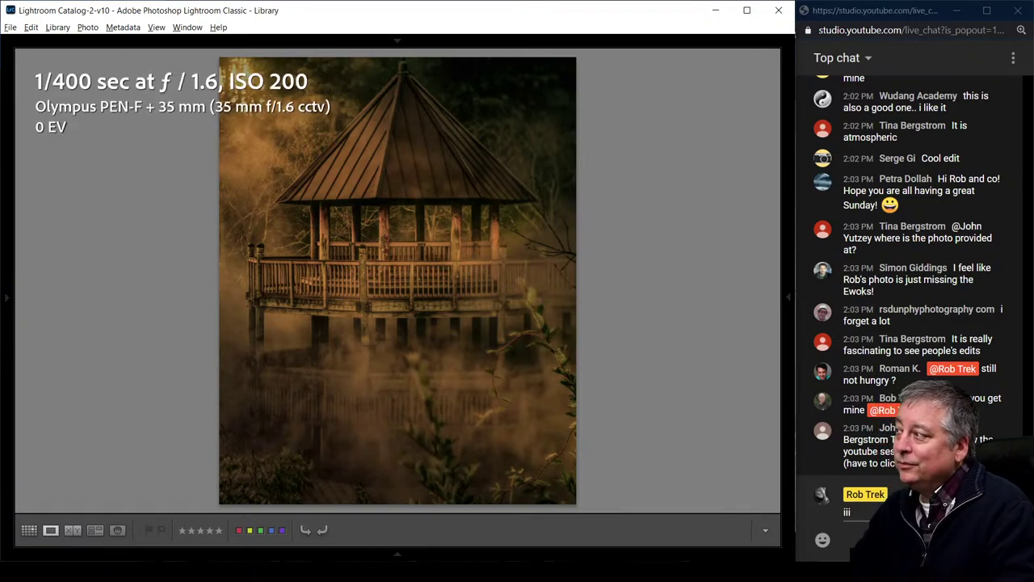
key("i")
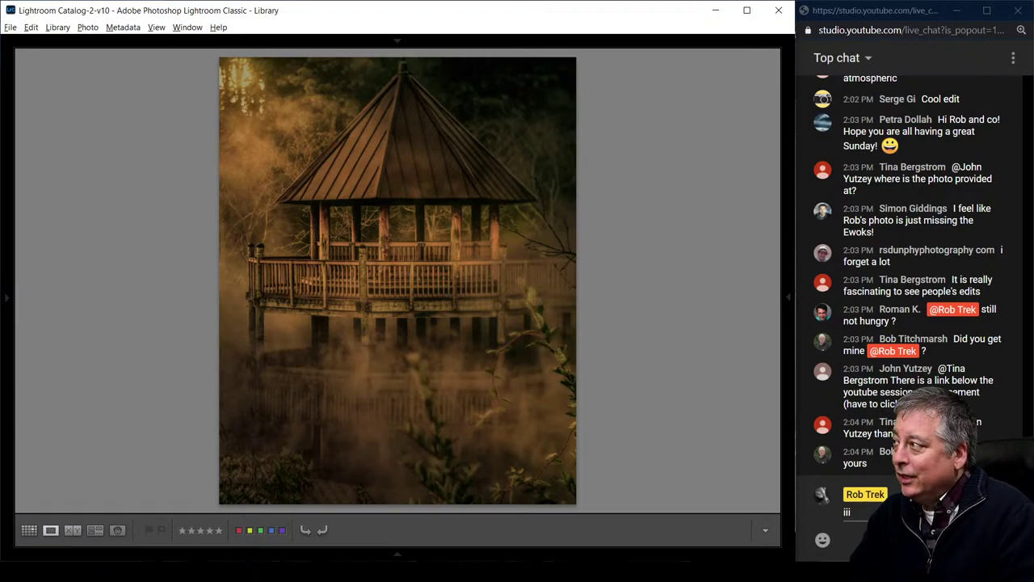
- Advance to the green gazebo edit with the rounded white border and inspect its railings and posts zoomed in at full screen
key("Right")
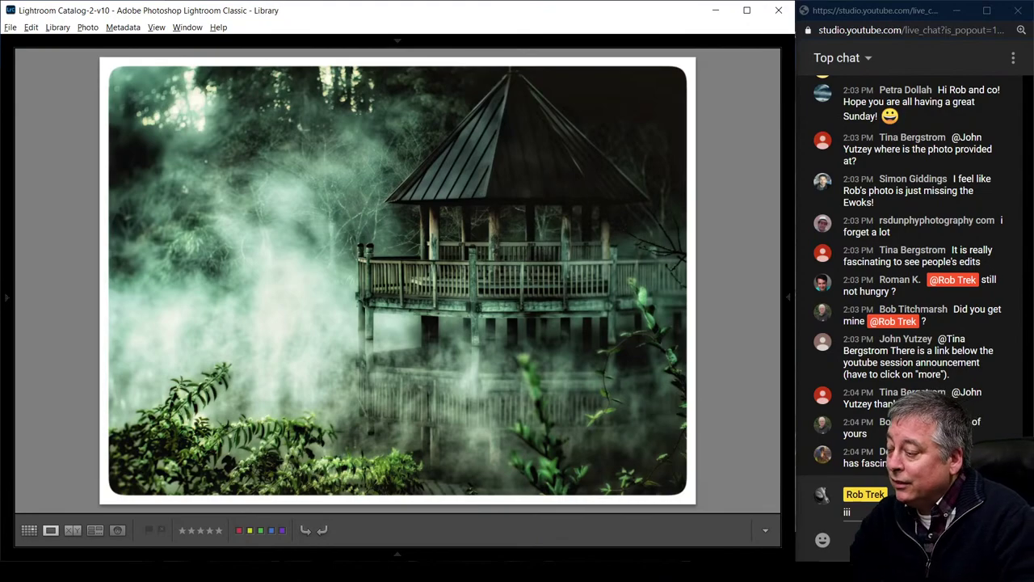
key("i")
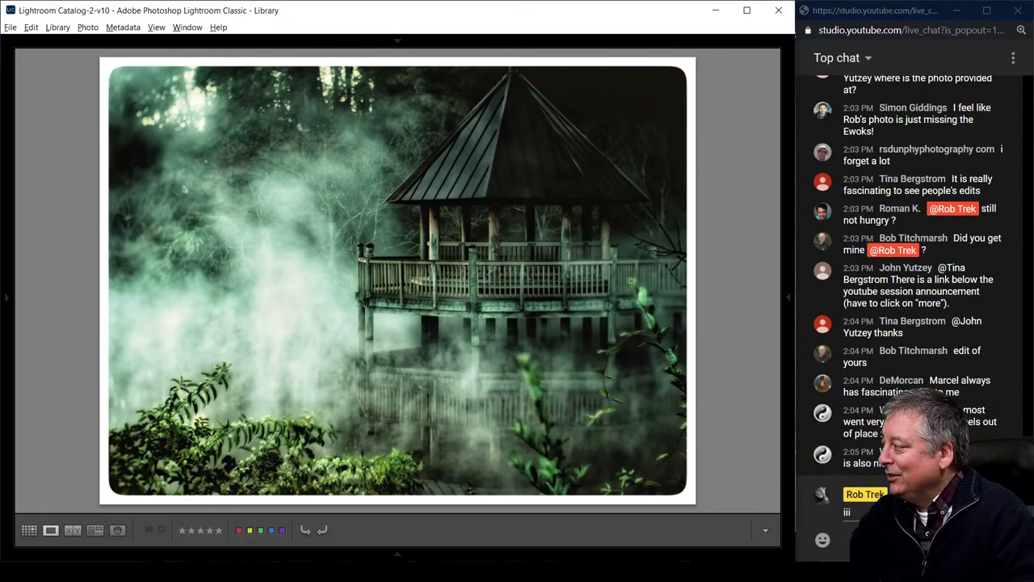
key("f")
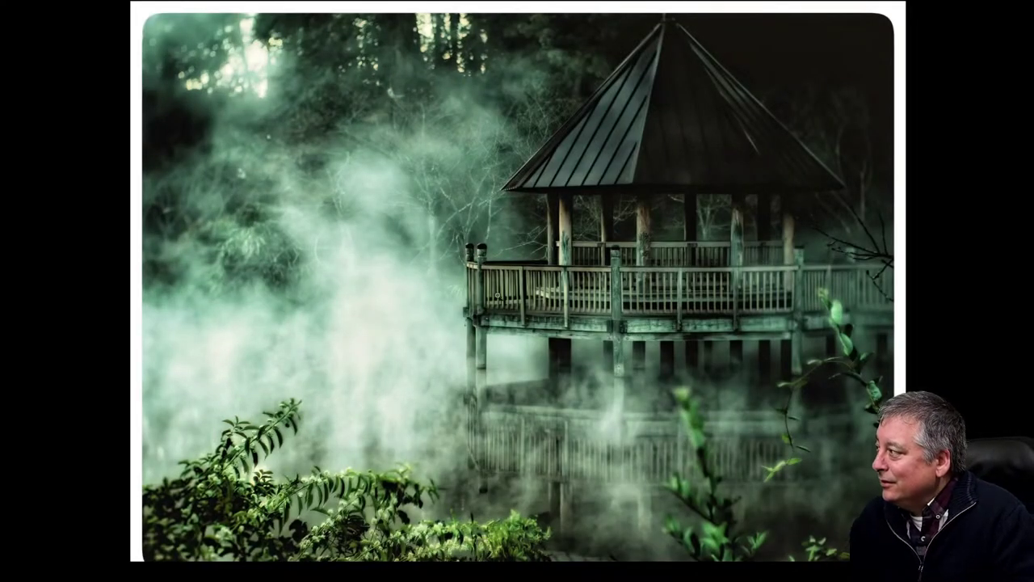
left_click(498, 295)
left_click_drag(782, 321, 576, 345)
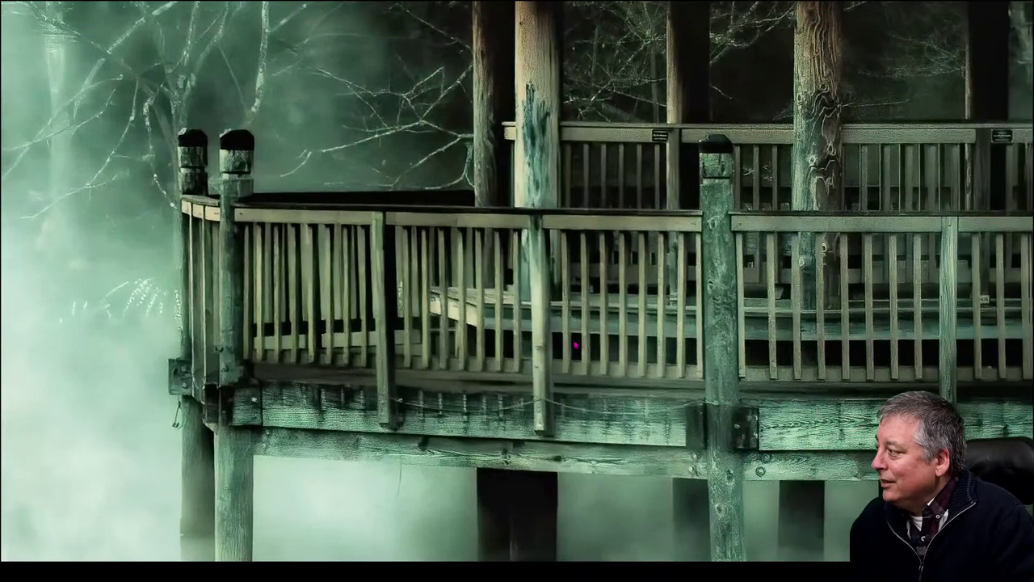
left_click_drag(832, 312, 572, 359)
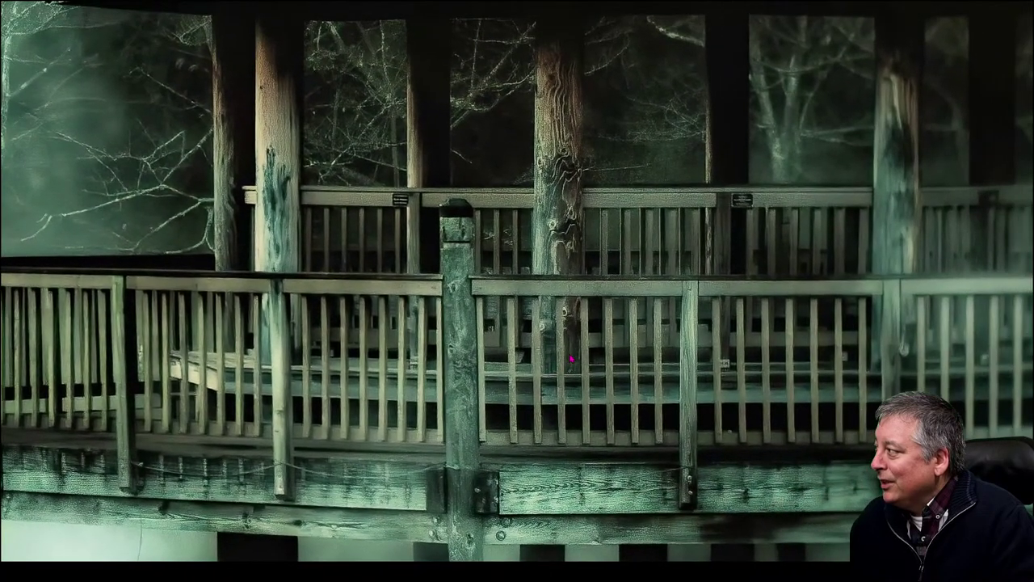
left_click_drag(583, 223, 568, 269)
left_click_drag(568, 206, 468, 231)
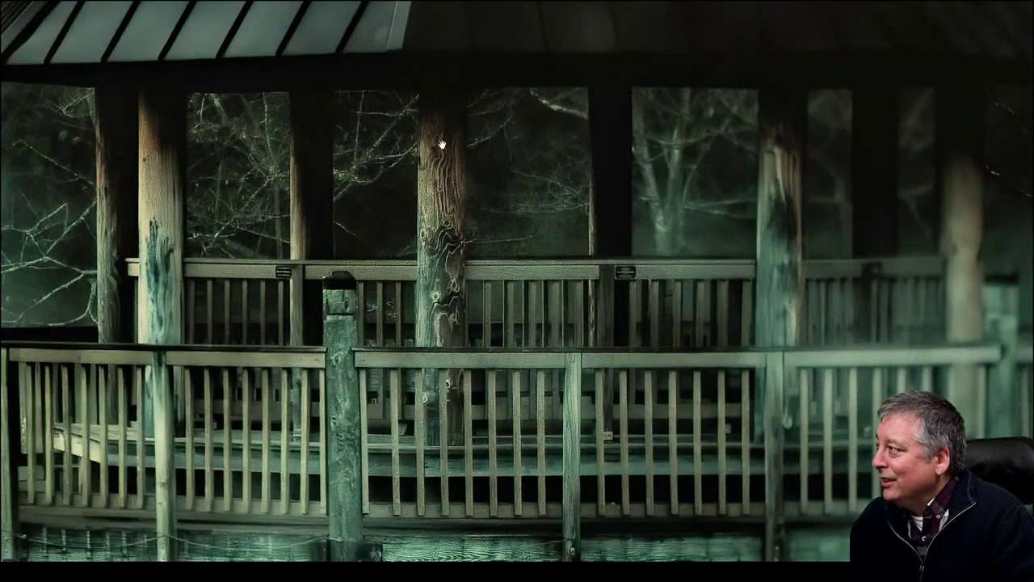
left_click_drag(378, 454, 418, 295)
left_click_drag(421, 365, 450, 287)
key("ctrl+0")
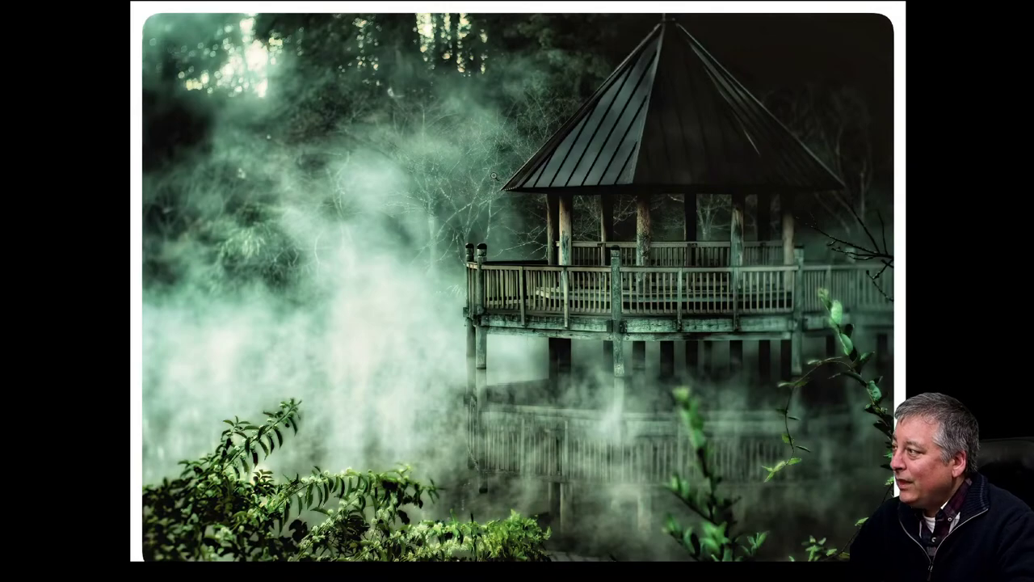
- Zoom in on the misty bare branches beside the gazebo roof, zoom back out and leave the full-screen preview
key("Right")
left_click(471, 205)
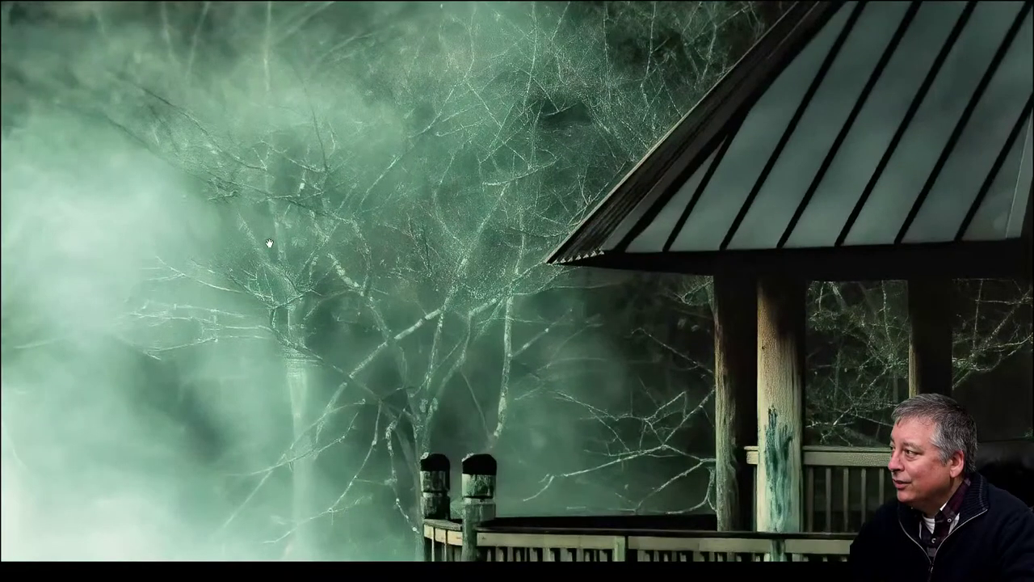
key("Right")
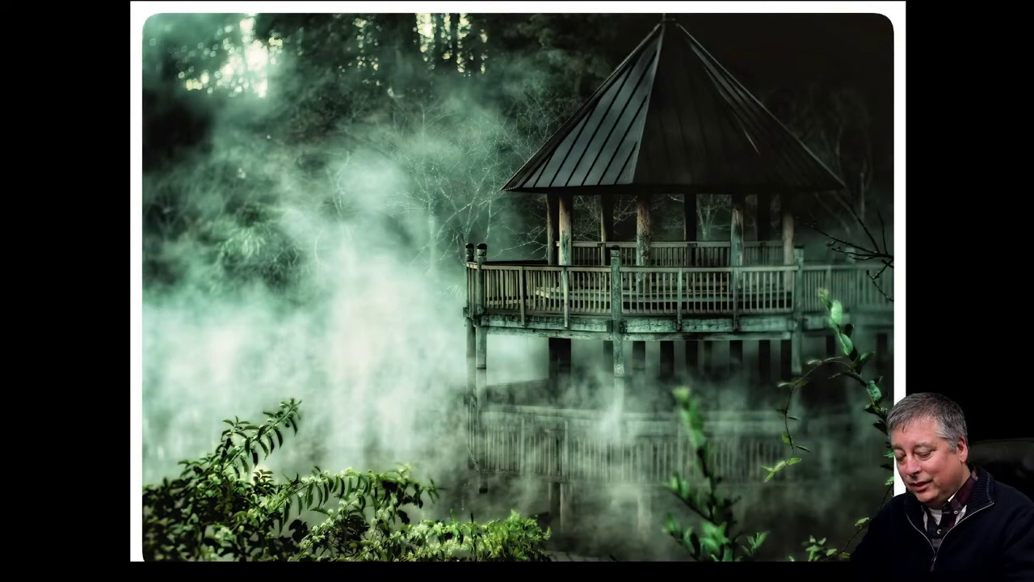
key("Escape")
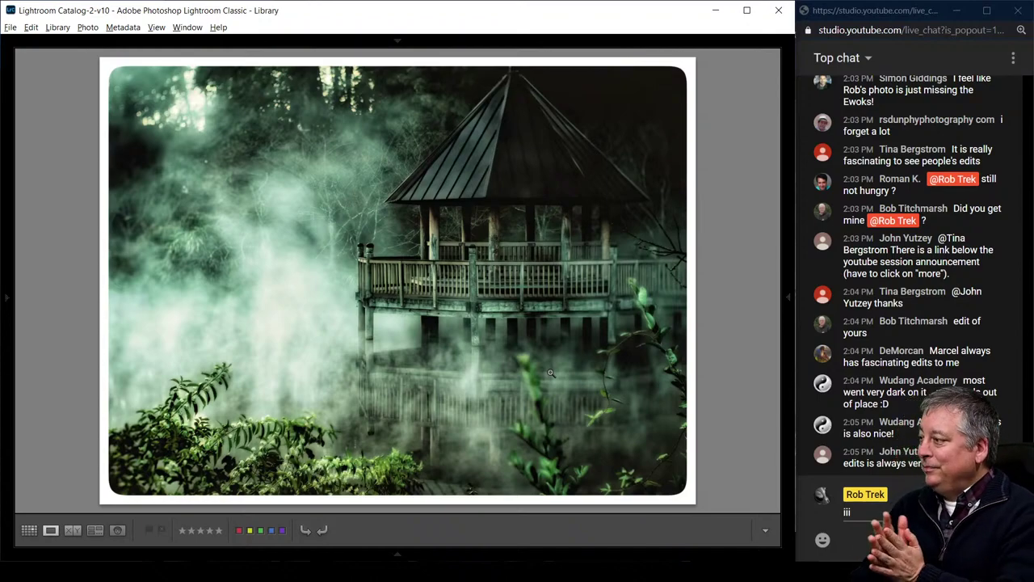
- Advance to the dark monochrome portrait crop of the gazebo with a white border and check its photo information
key("Right")
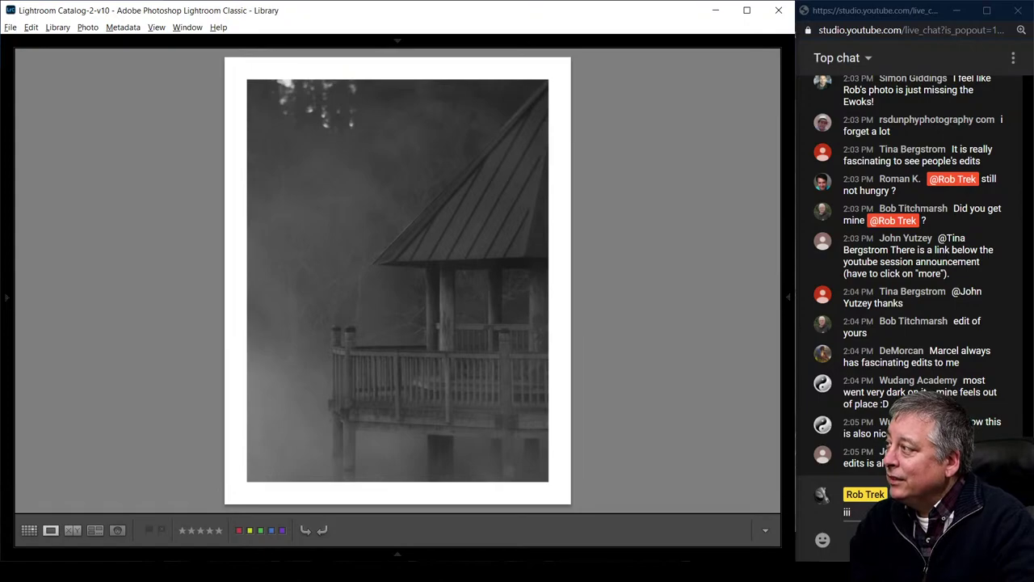
key("i")
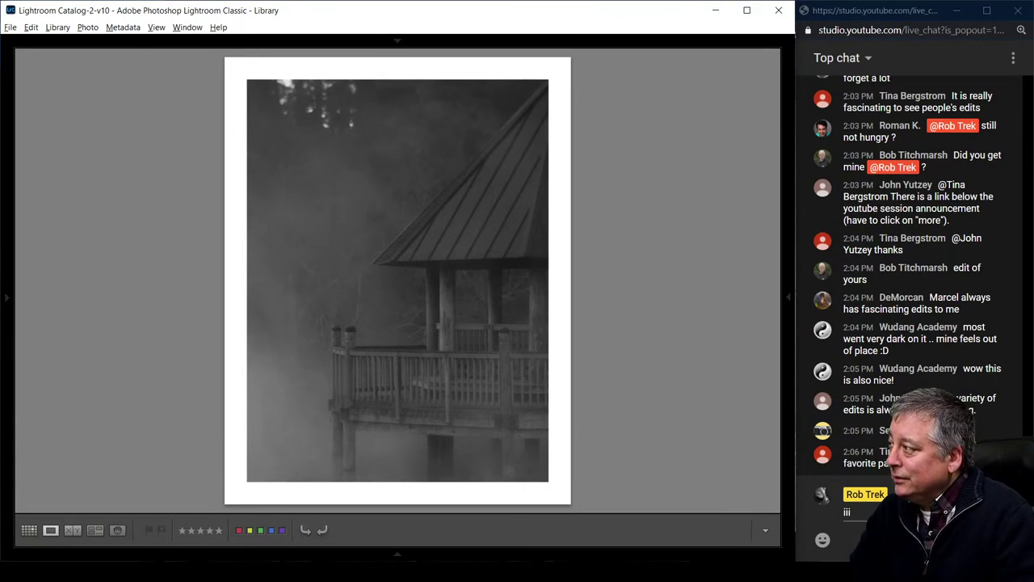
- Advance to the dark, purple-tinted portrait edit of the gazebo, inspect it at full screen and check its file information
key("Right")
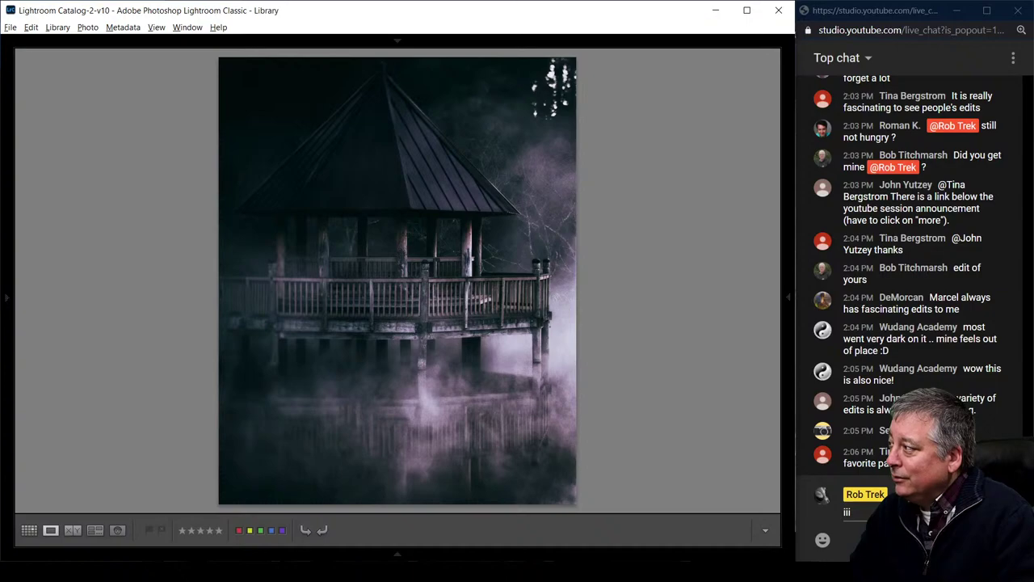
key("f")
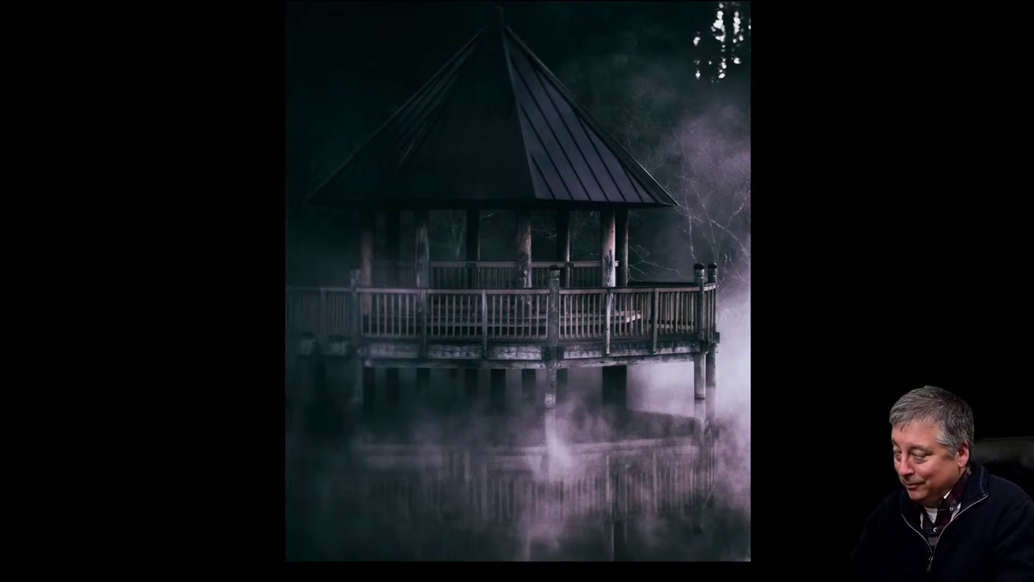
key("Escape")
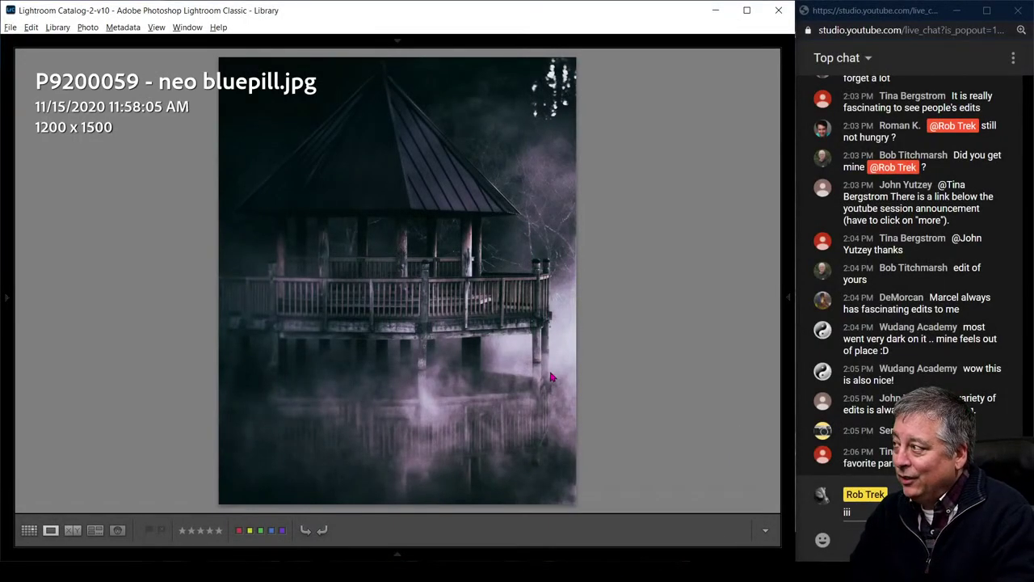
key("f")
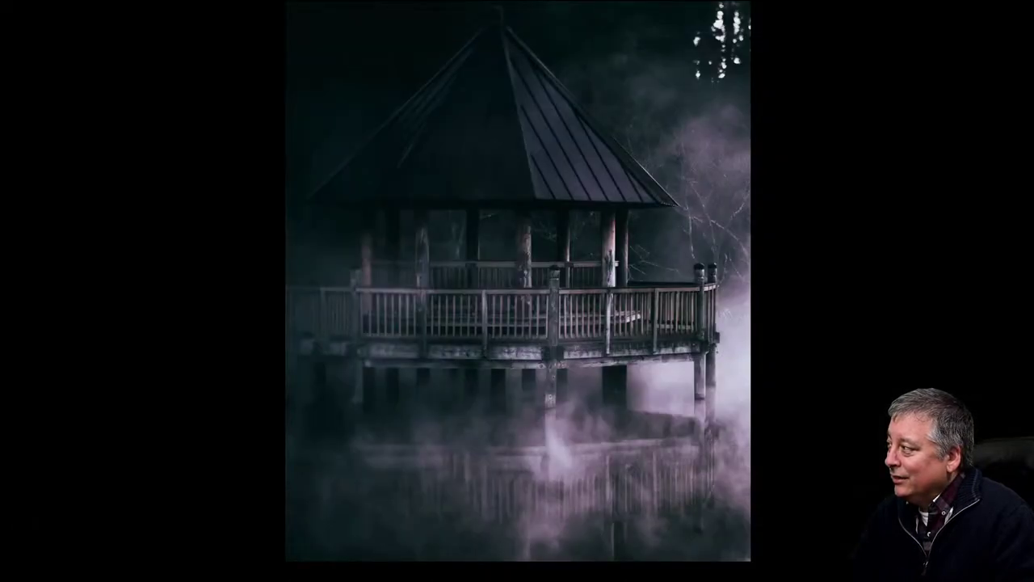
key("f")
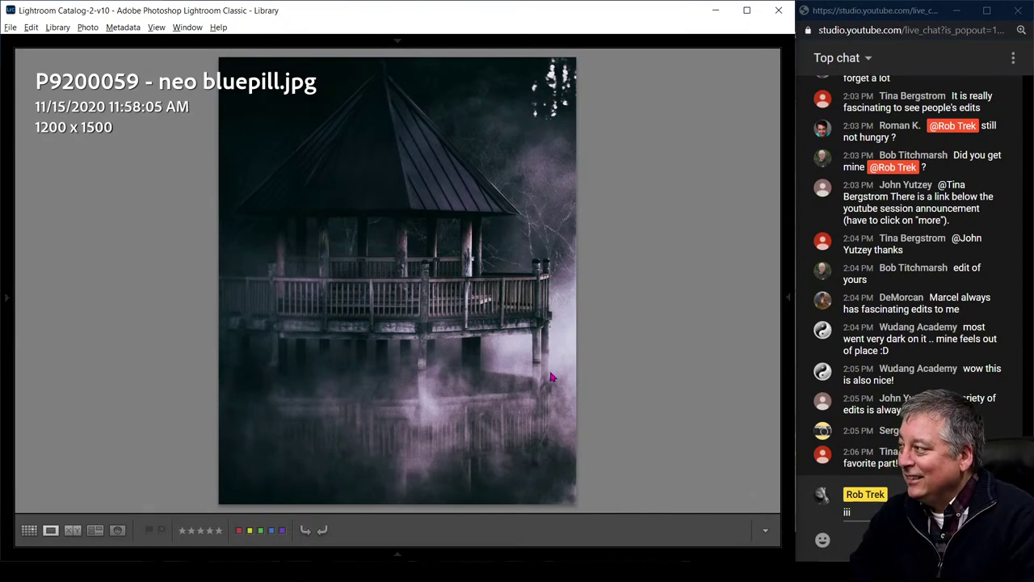
- Advance to the high-contrast black-and-white landscape edit of the gazebo and return to the thumbnail grid
key("Right")
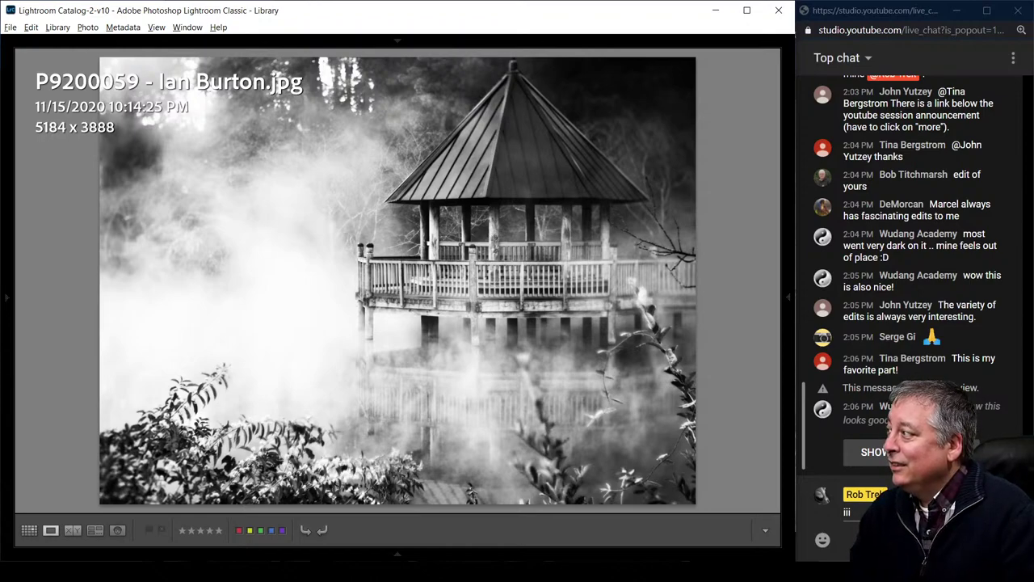
key("g")
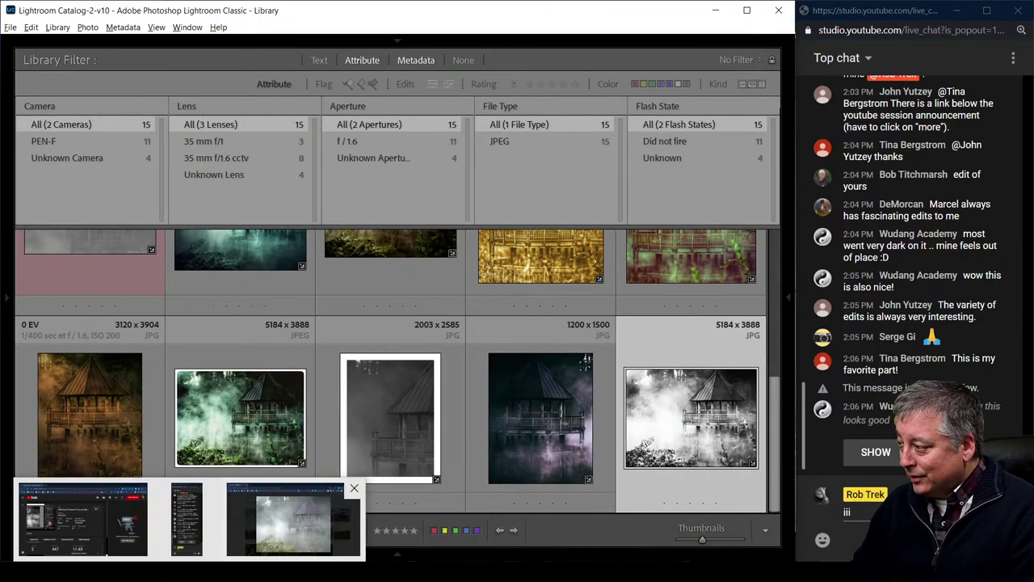
- Switch to Google Drive in Chrome, open the viewers' photo submission folder from My Drive and enlarge the page to 100%
left_click(92, 520)
left_click(185, 267)
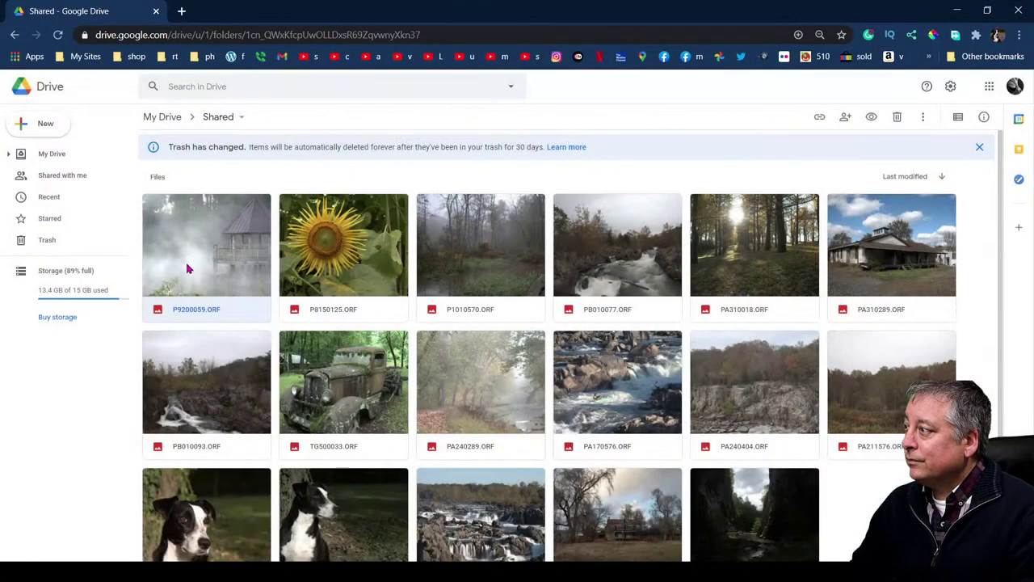
left_click(72, 154)
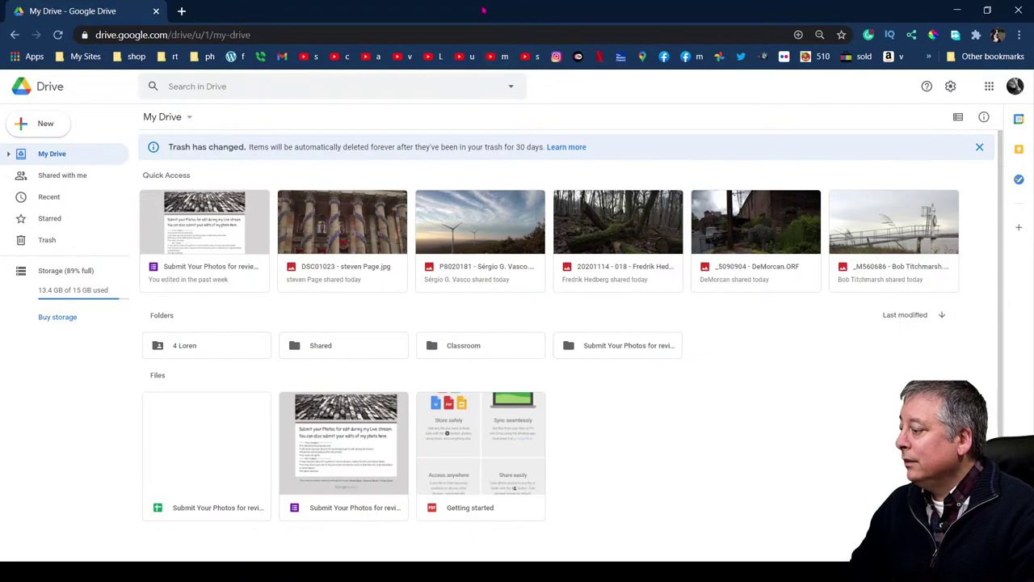
key("Tab")
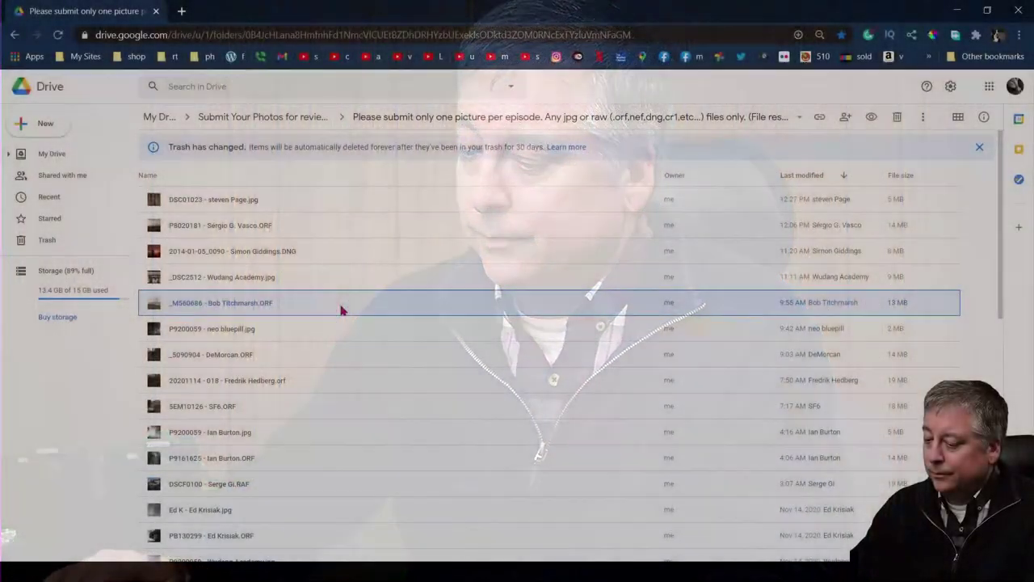
key("ctrl+plus")
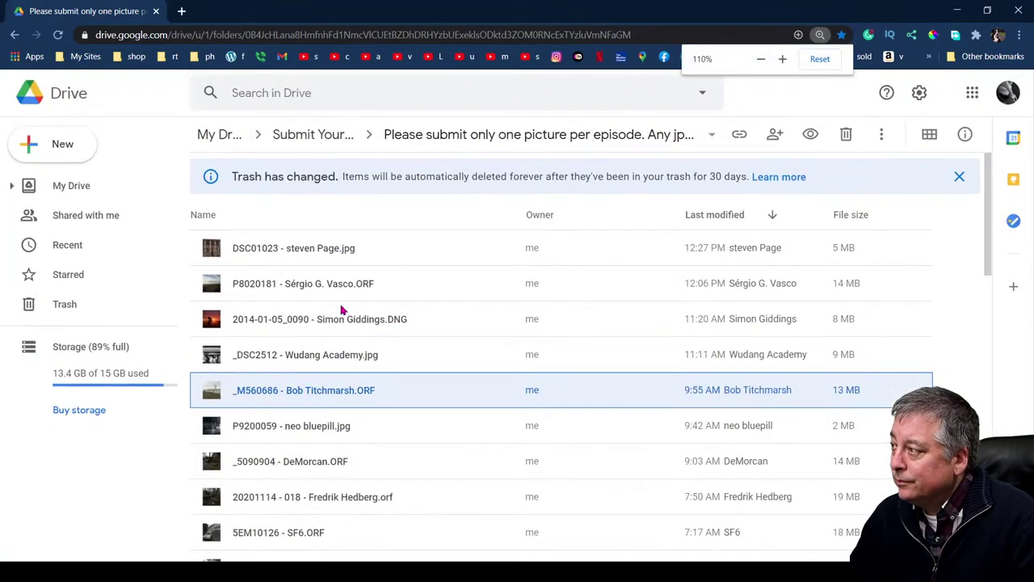
key("ctrl+minus")
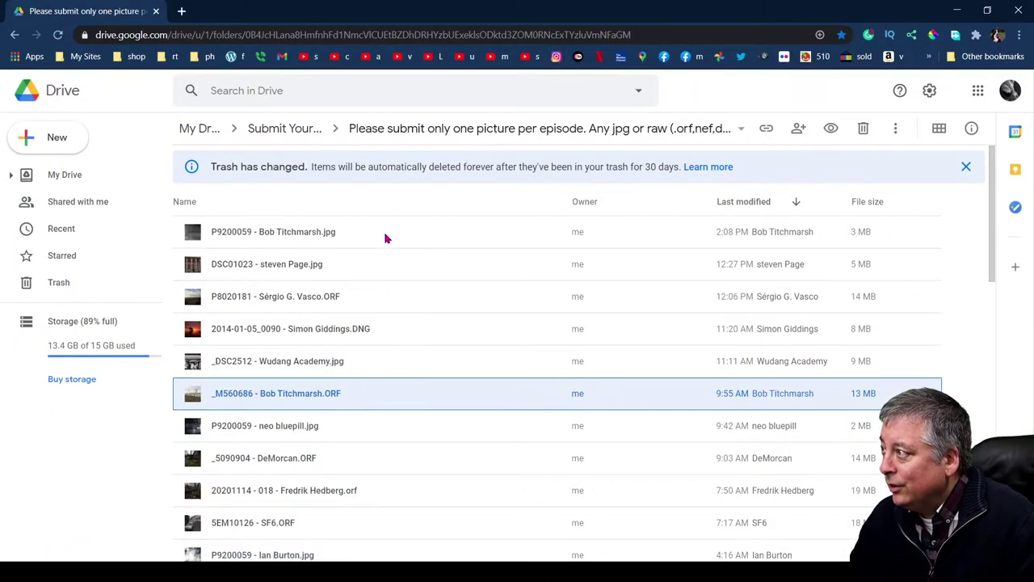
left_click(385, 238)
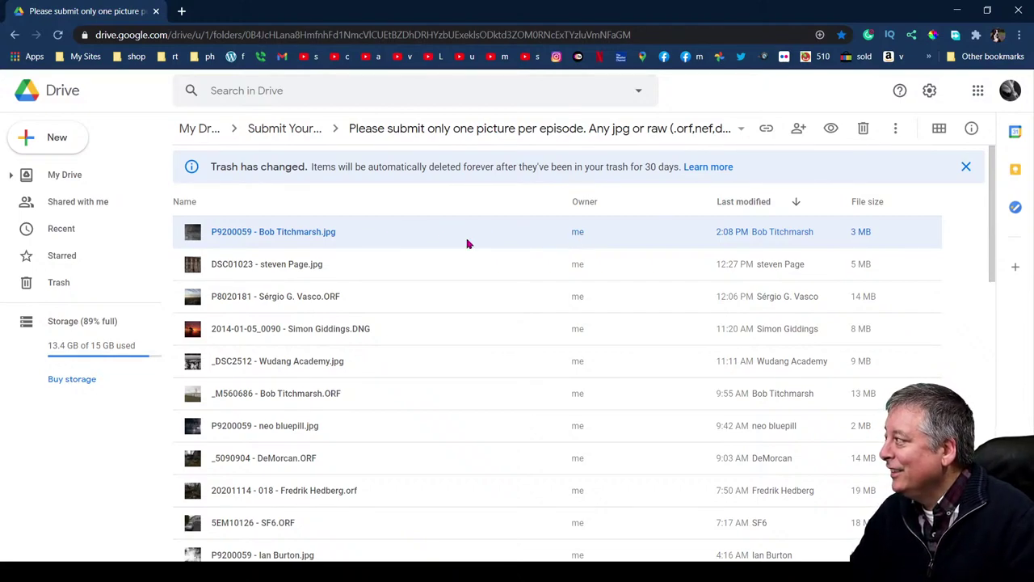
right_click(316, 233)
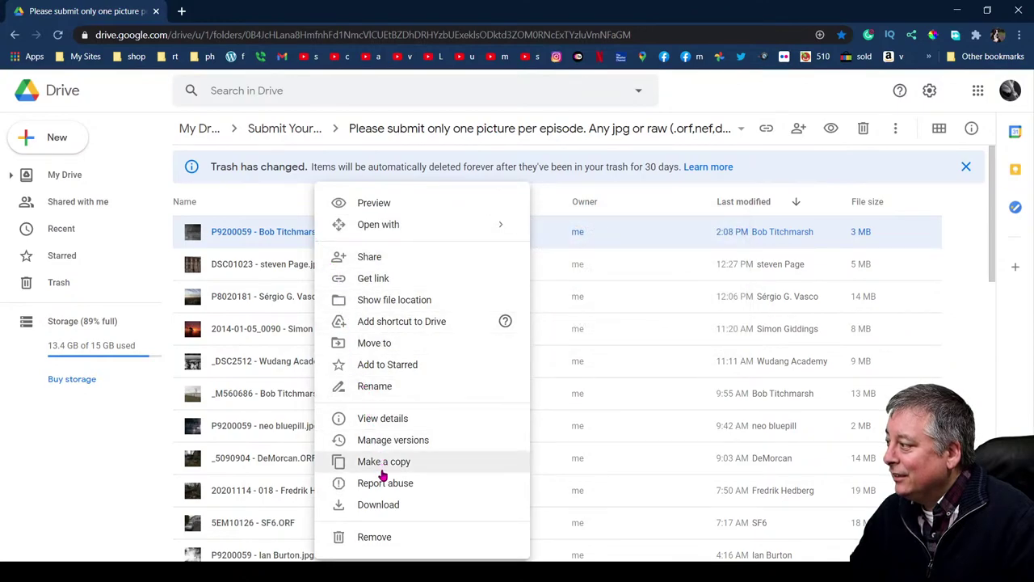
left_click(387, 504)
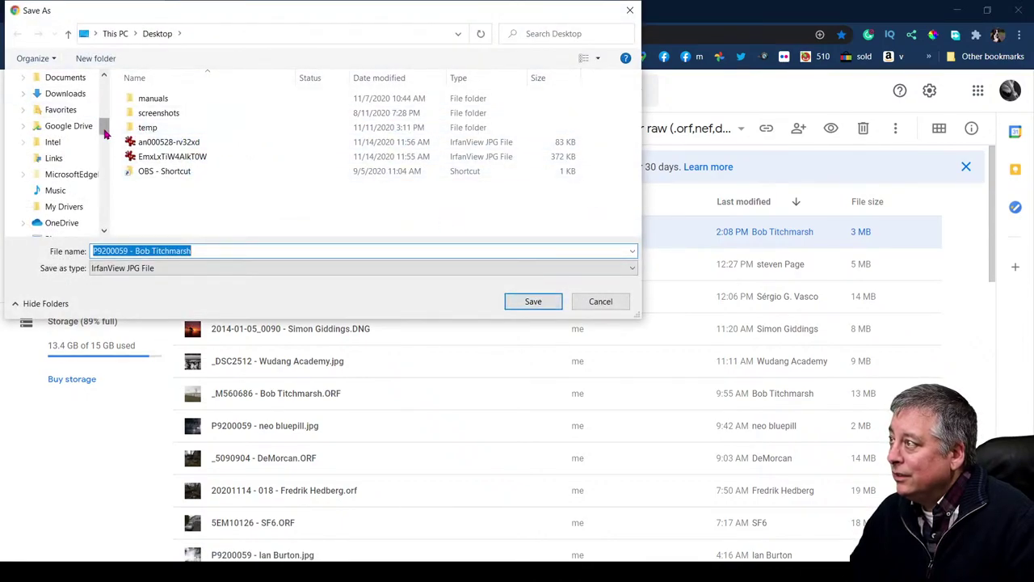
left_click_drag(105, 133, 107, 170)
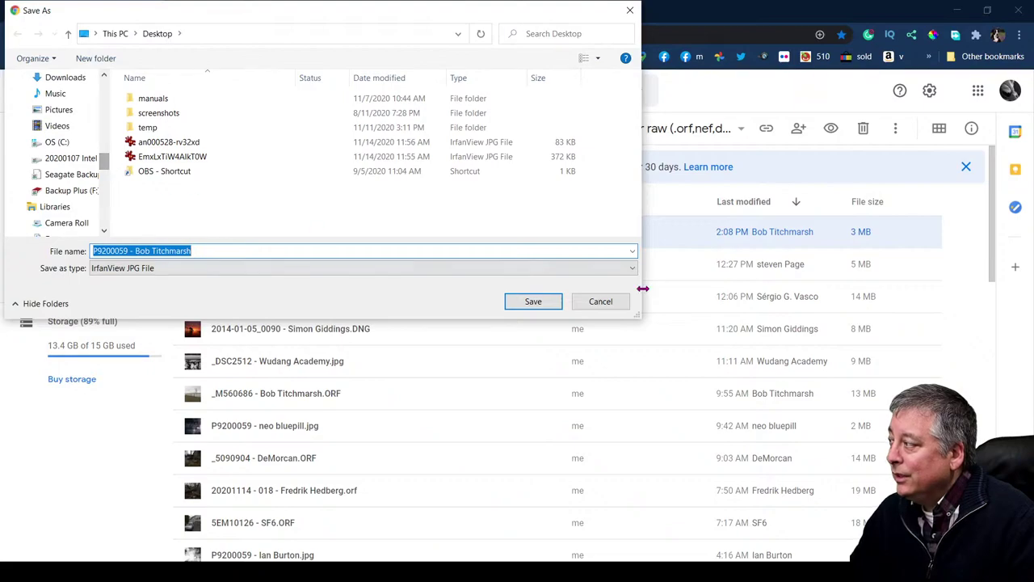
left_click(602, 301)
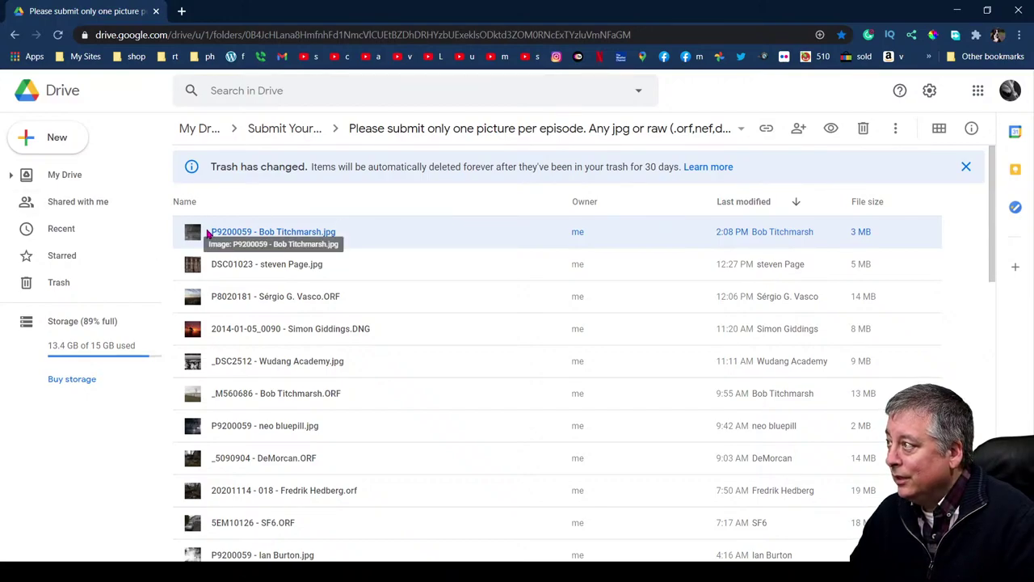
- Preview the most recently submitted P9200059 JPG edit in Drive and zoom in on the gazebo's railings and posts
double_click(204, 233)
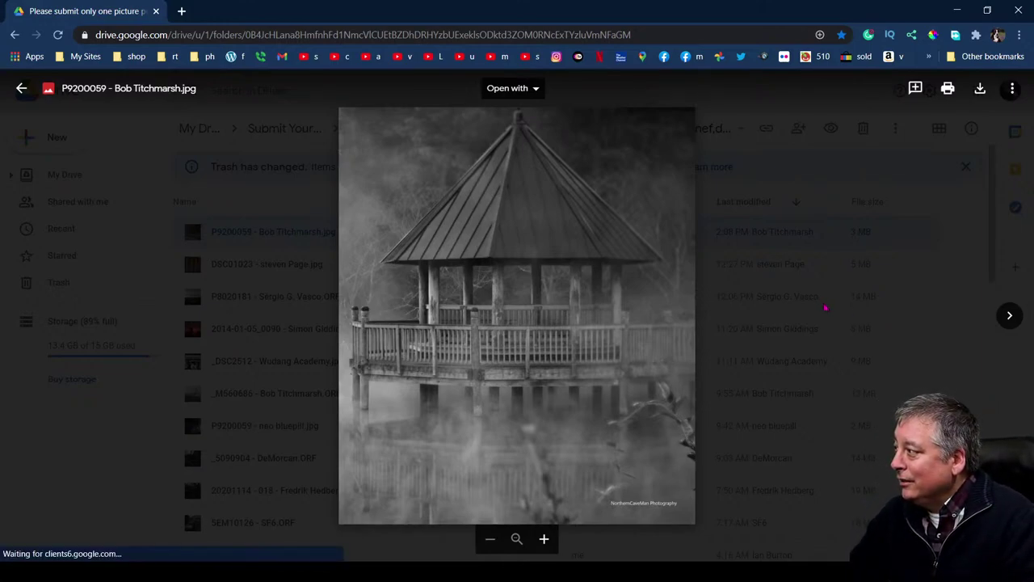
left_click(618, 335)
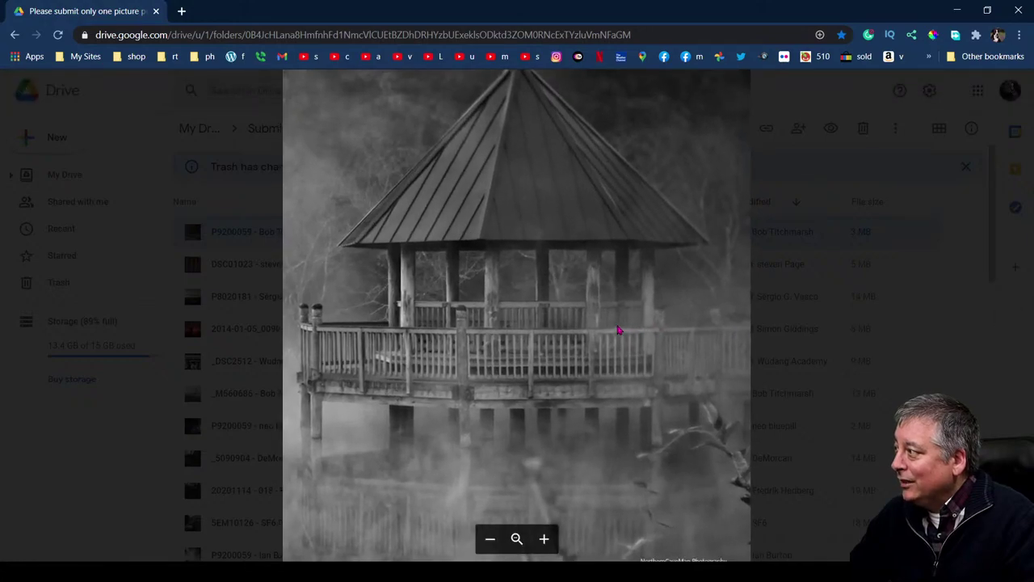
left_click(618, 329)
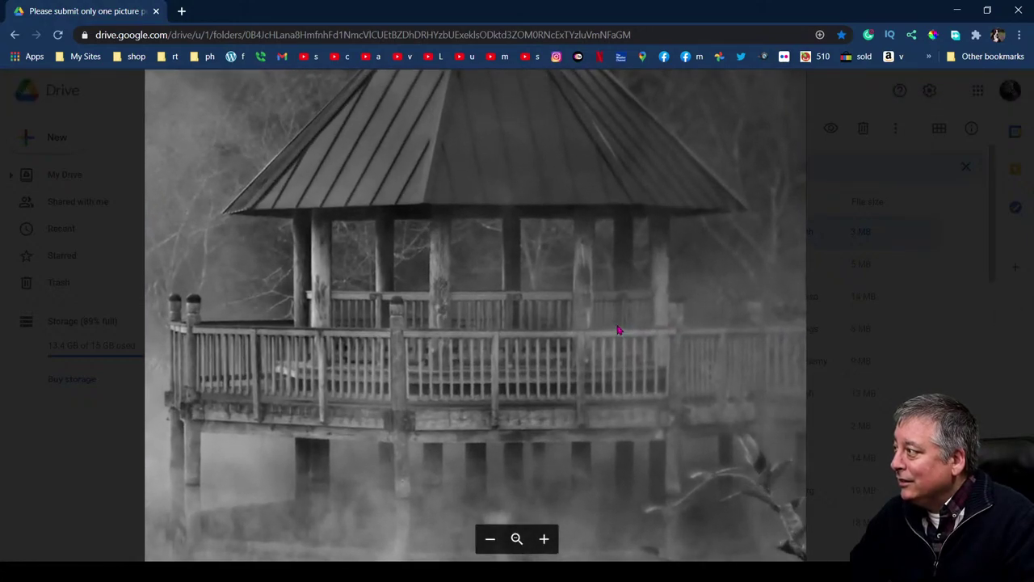